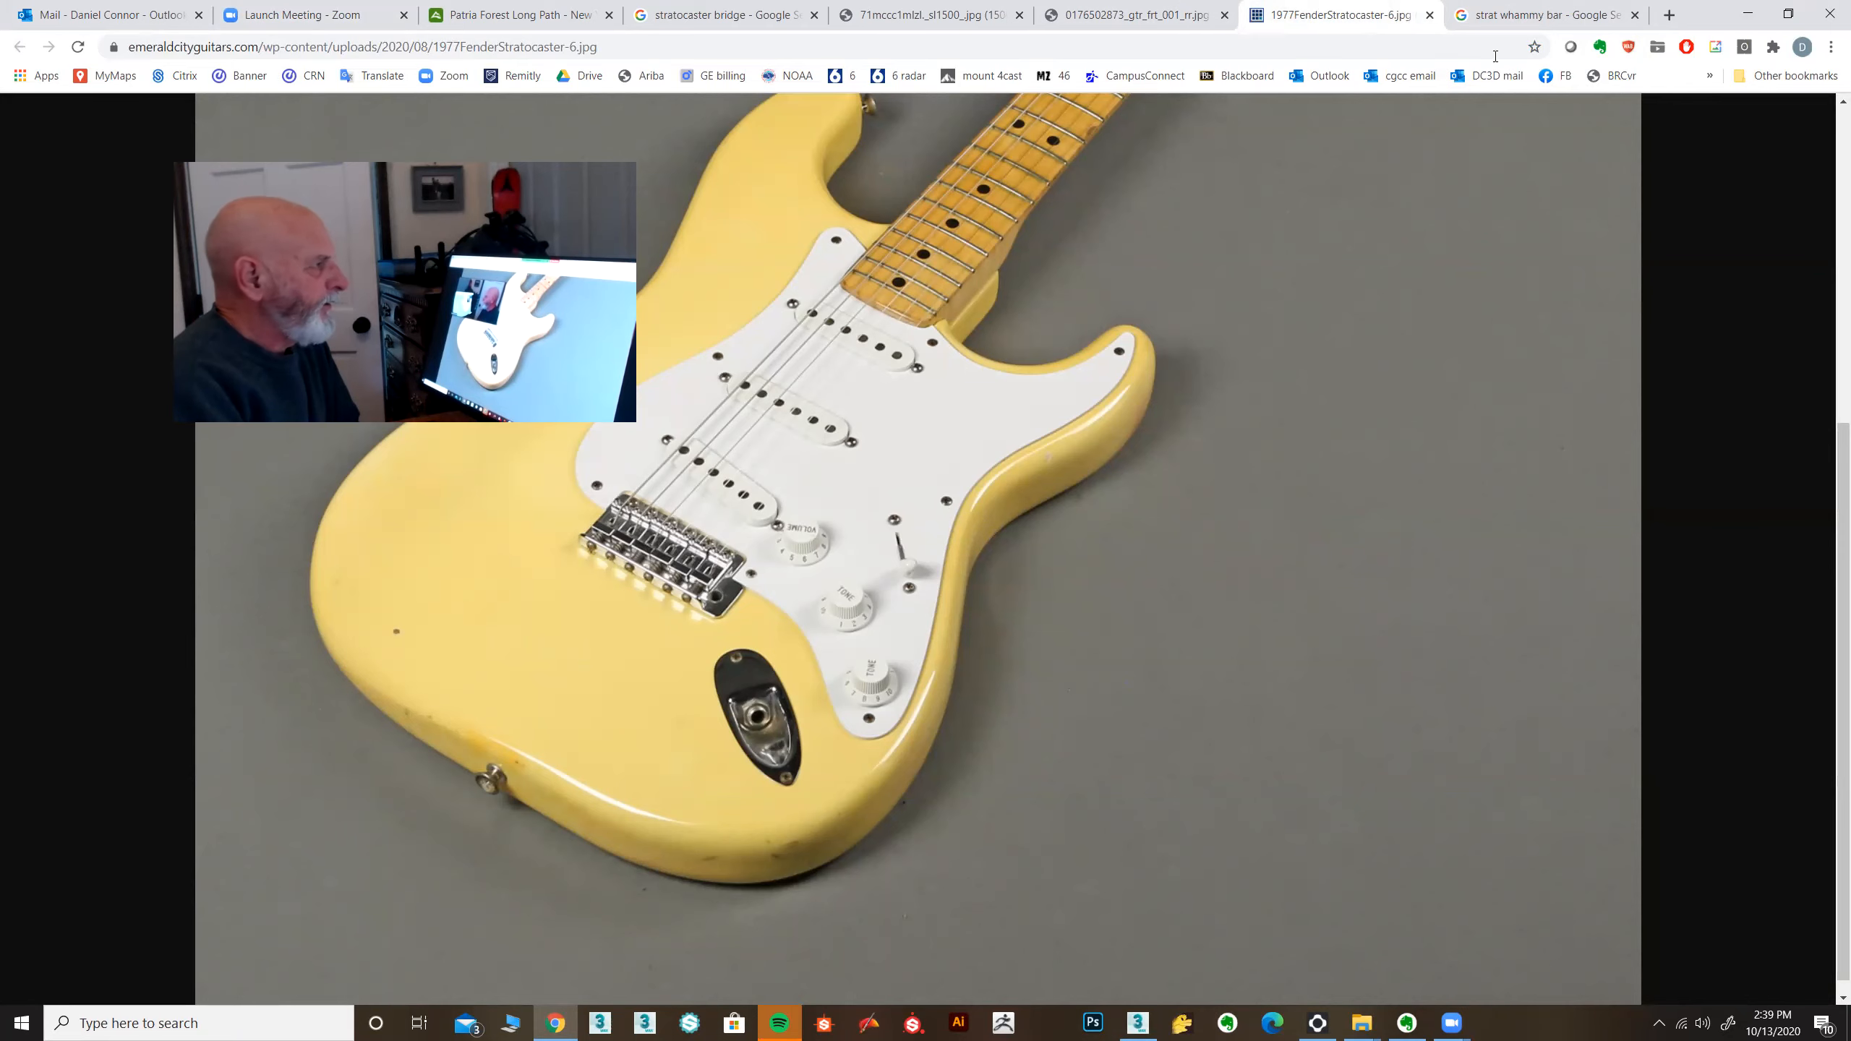
Step: Look over the reference photos of the Stratocaster front and the close-up of its bridge
key(ctrl+shift+Tab)
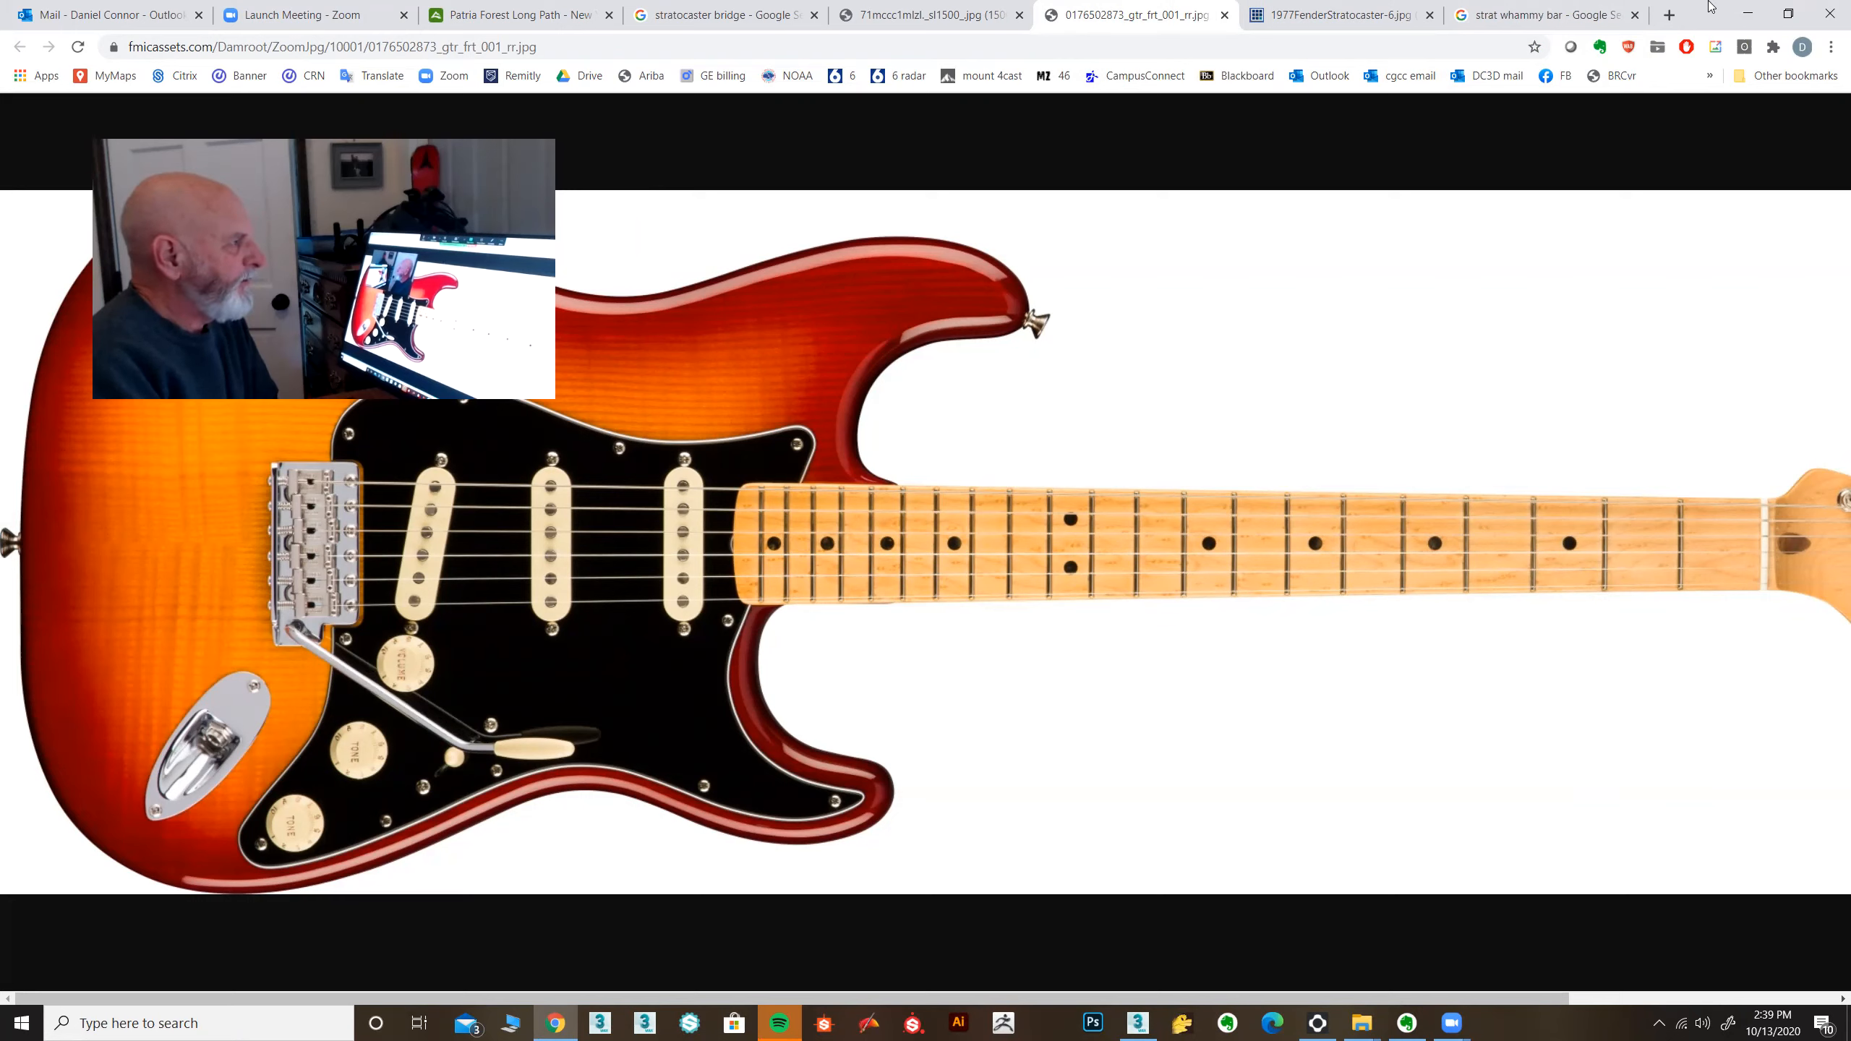
drag(1713, 8, 1668, 129)
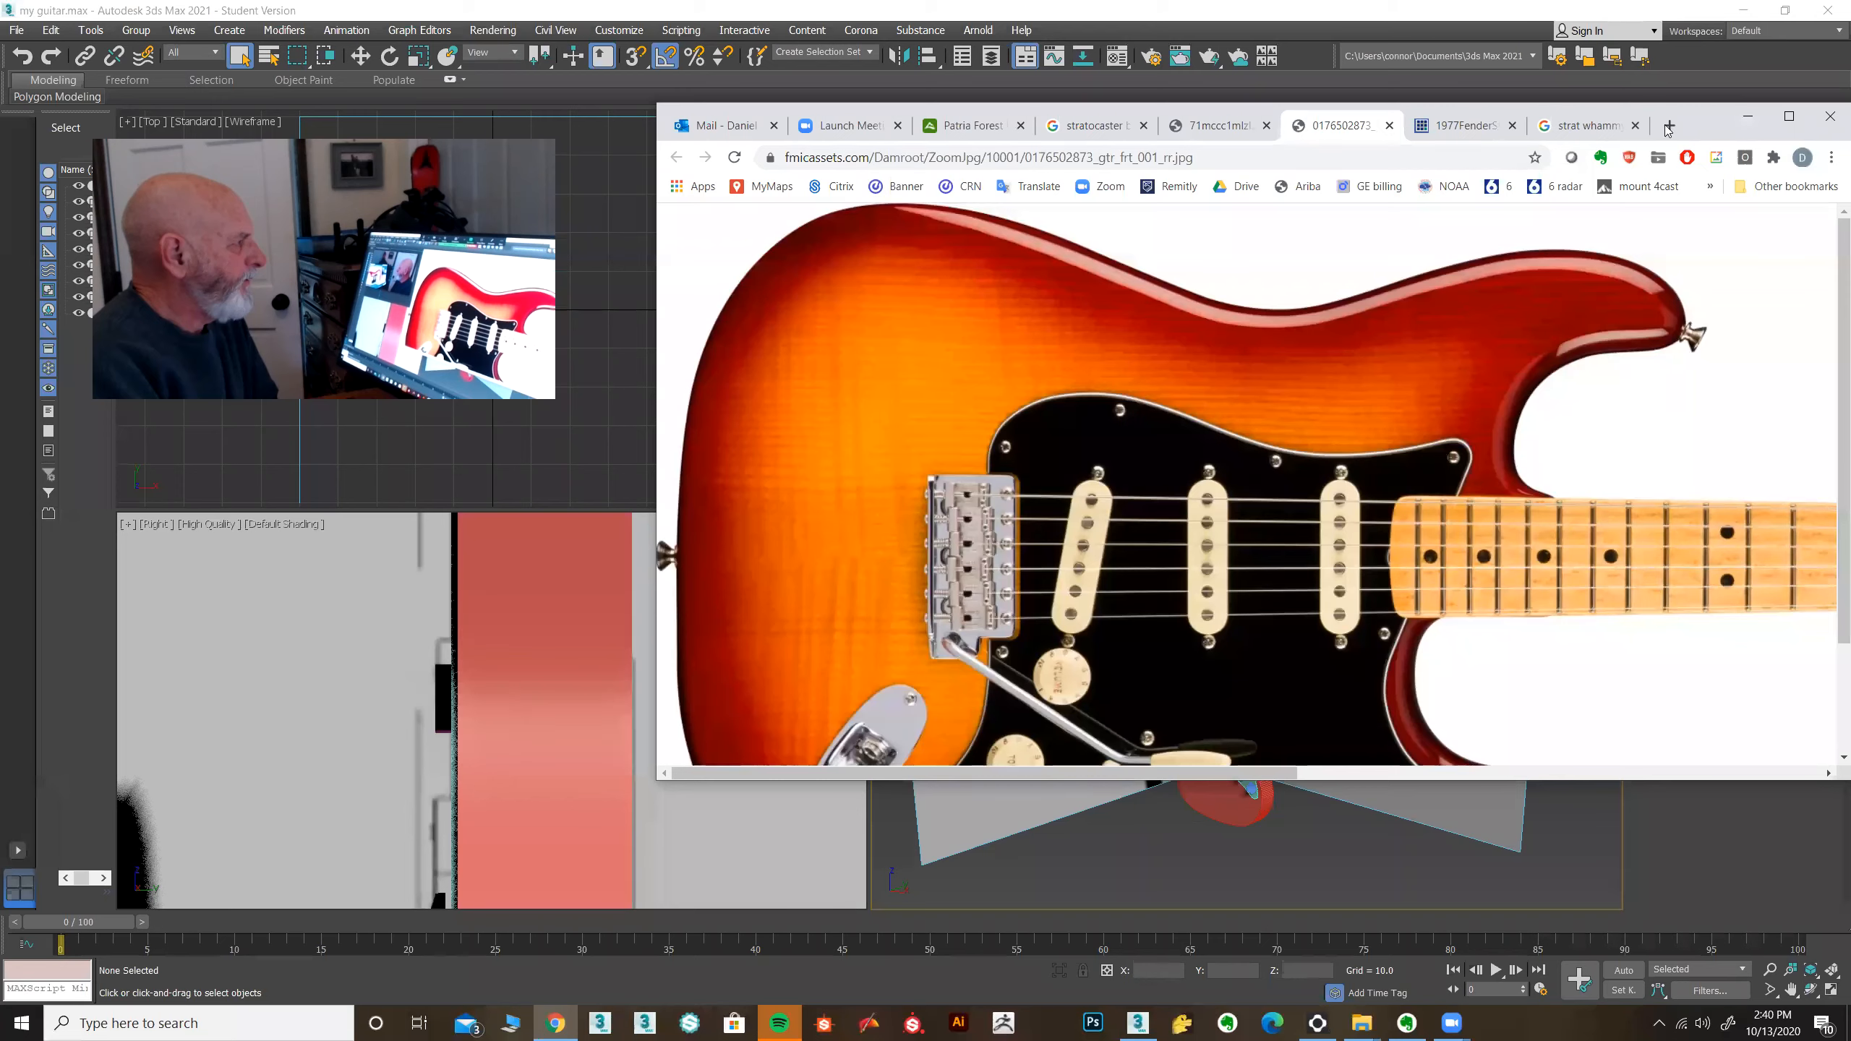
click(1228, 128)
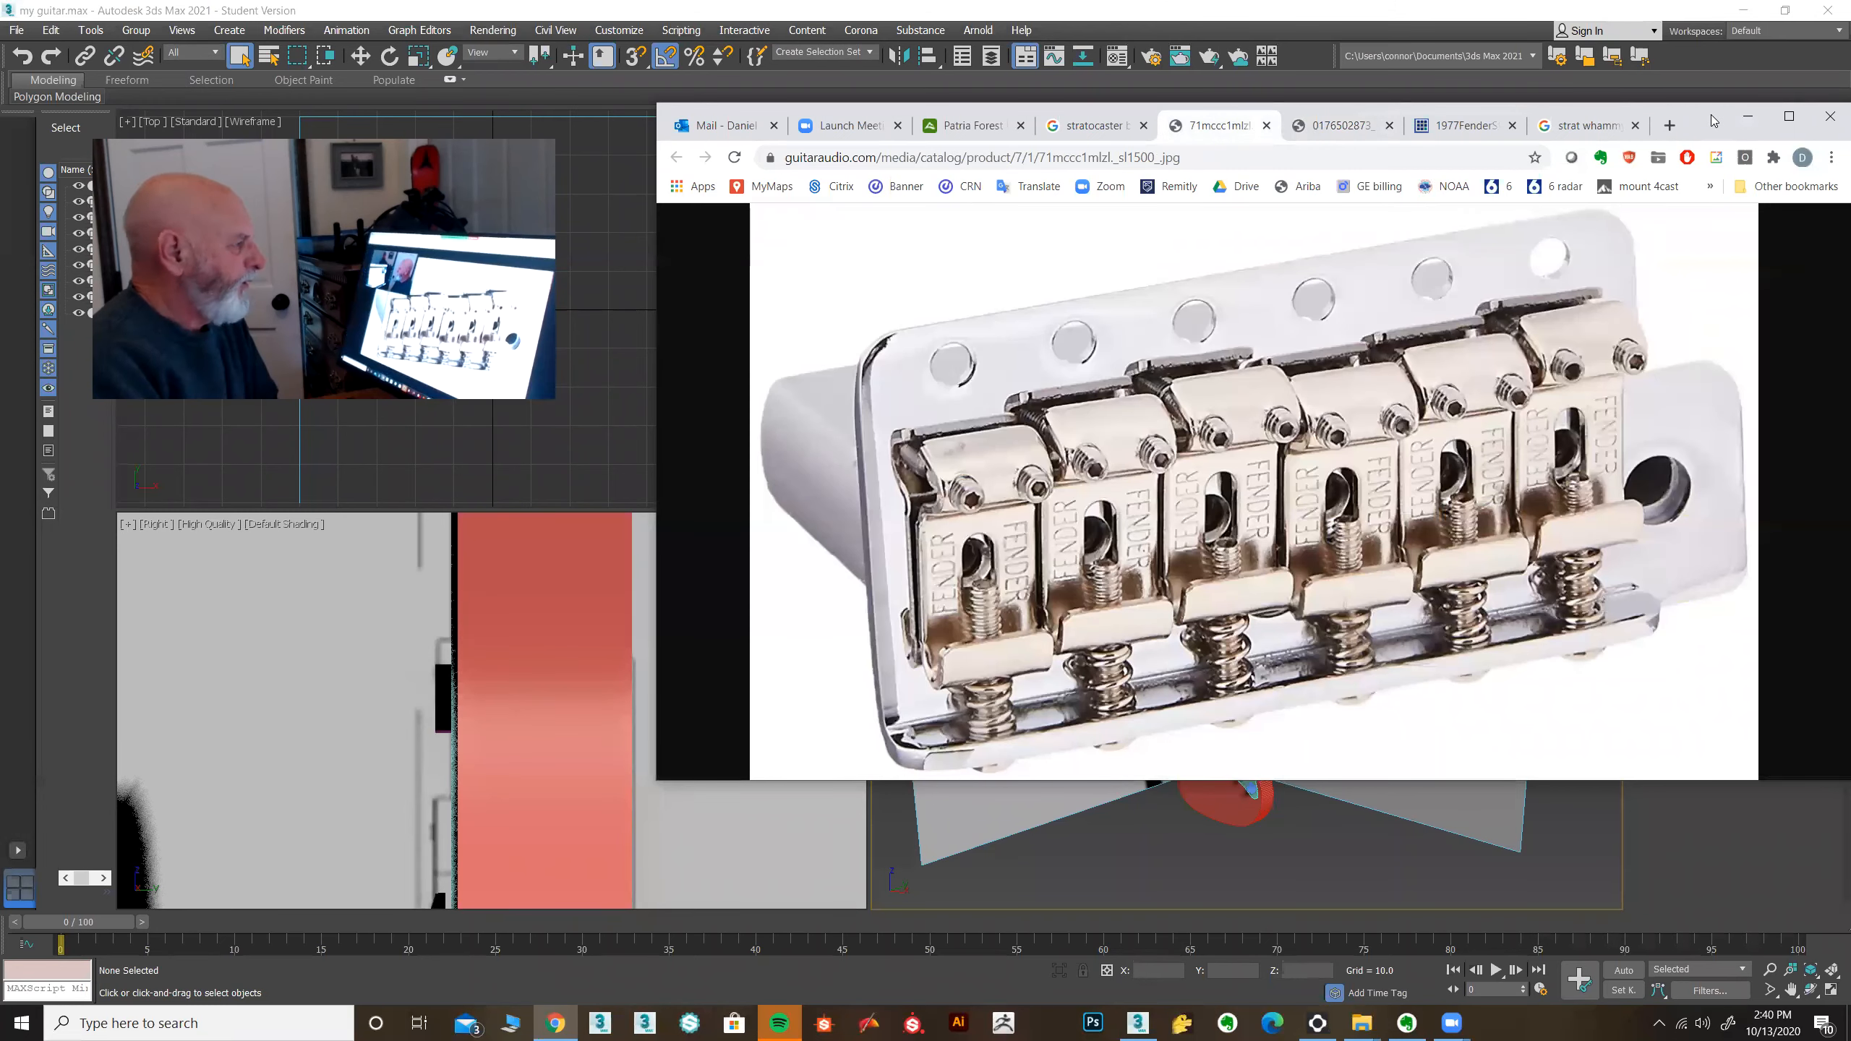
double_click(1718, 123)
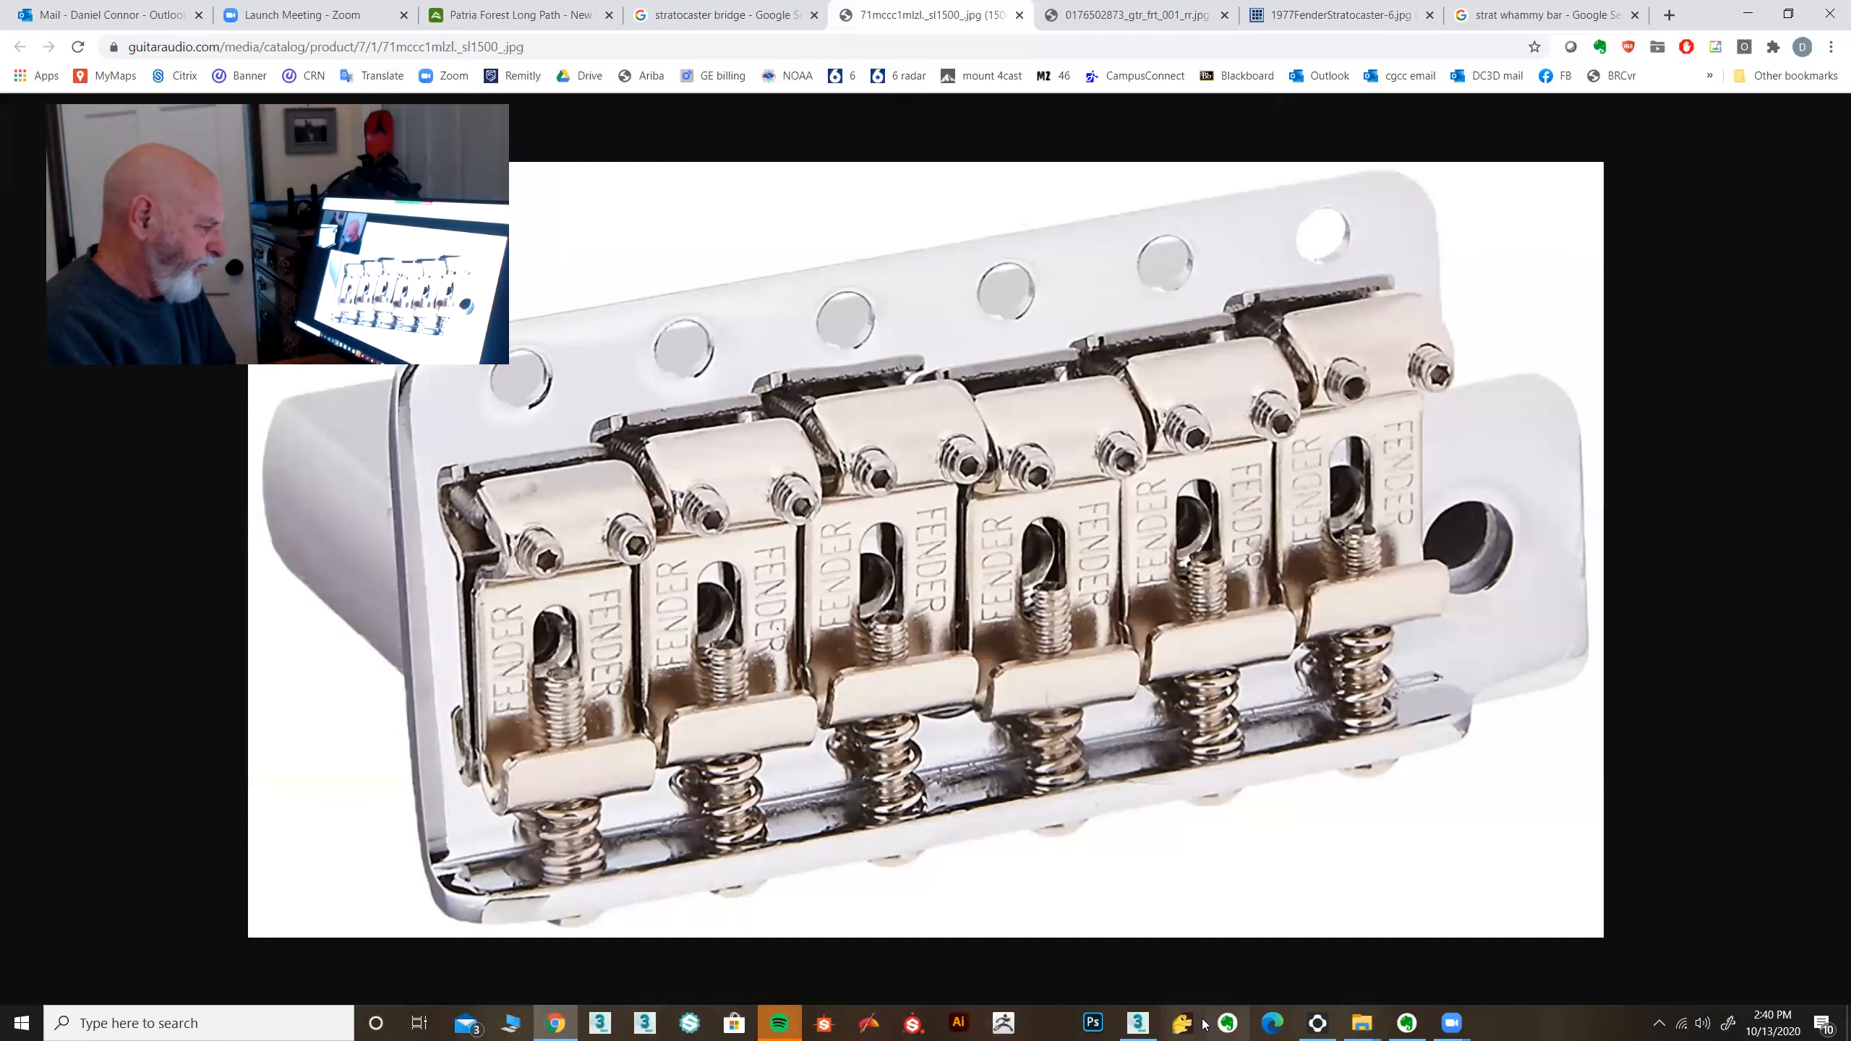
Step: Switch to 3ds Max and maximize the Front viewport, centred on the pickguard area of the guitar
click(1137, 1023)
middle_drag(1418, 210, 1357, 365)
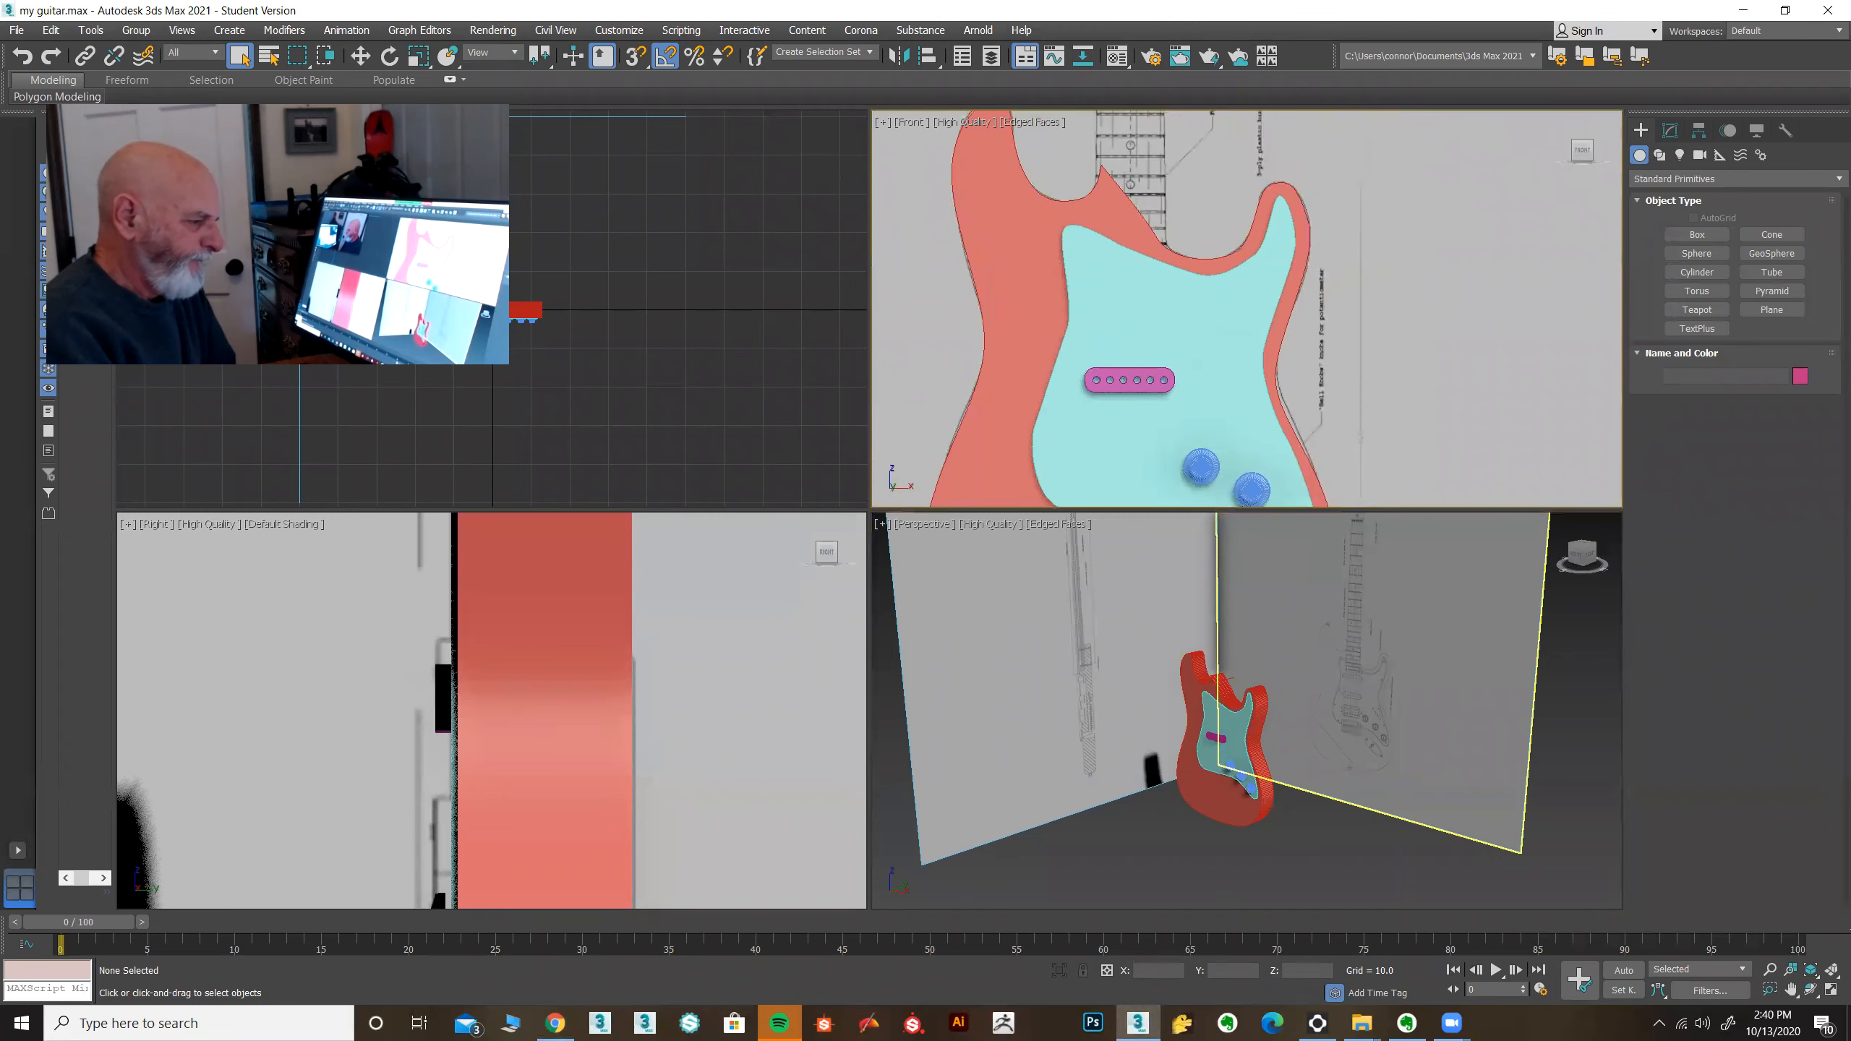
click(1831, 989)
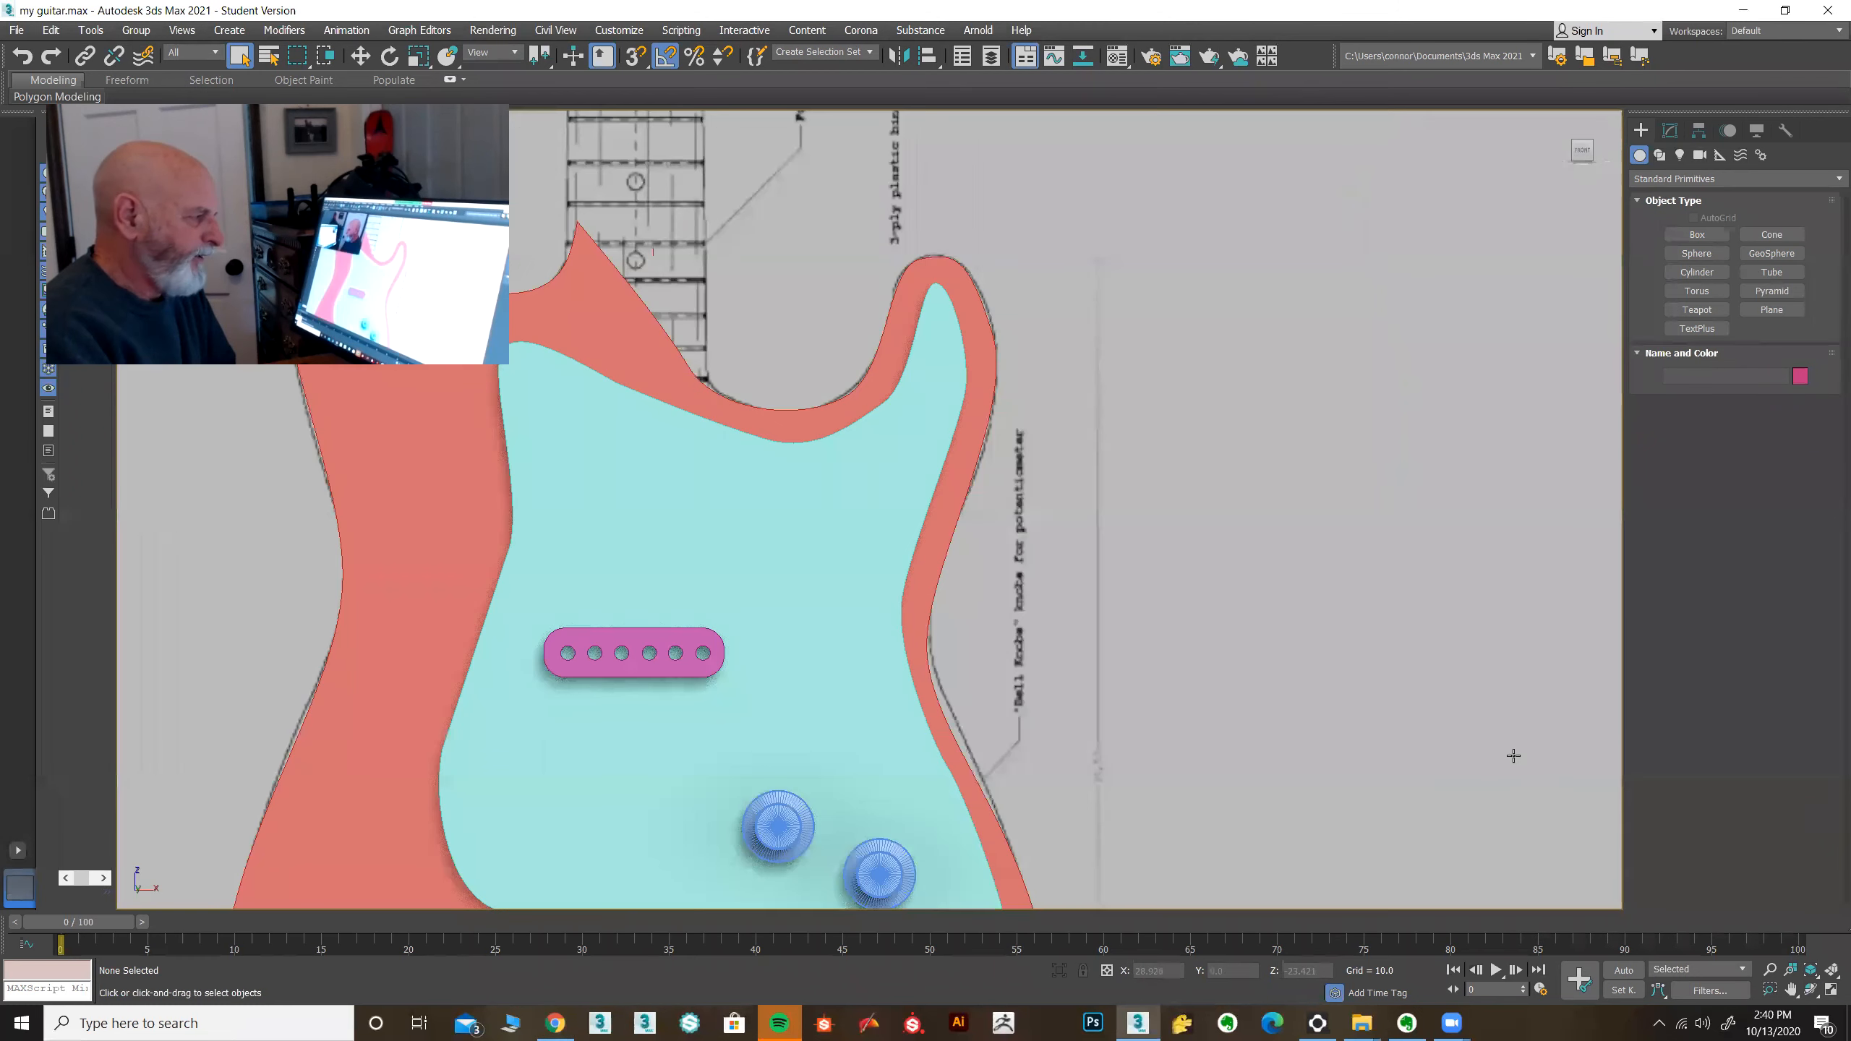
middle_drag(1246, 664, 1455, 481)
Step: Hide the pickguard and the guitar body to expose the bridge on the blueprint
click(1108, 464)
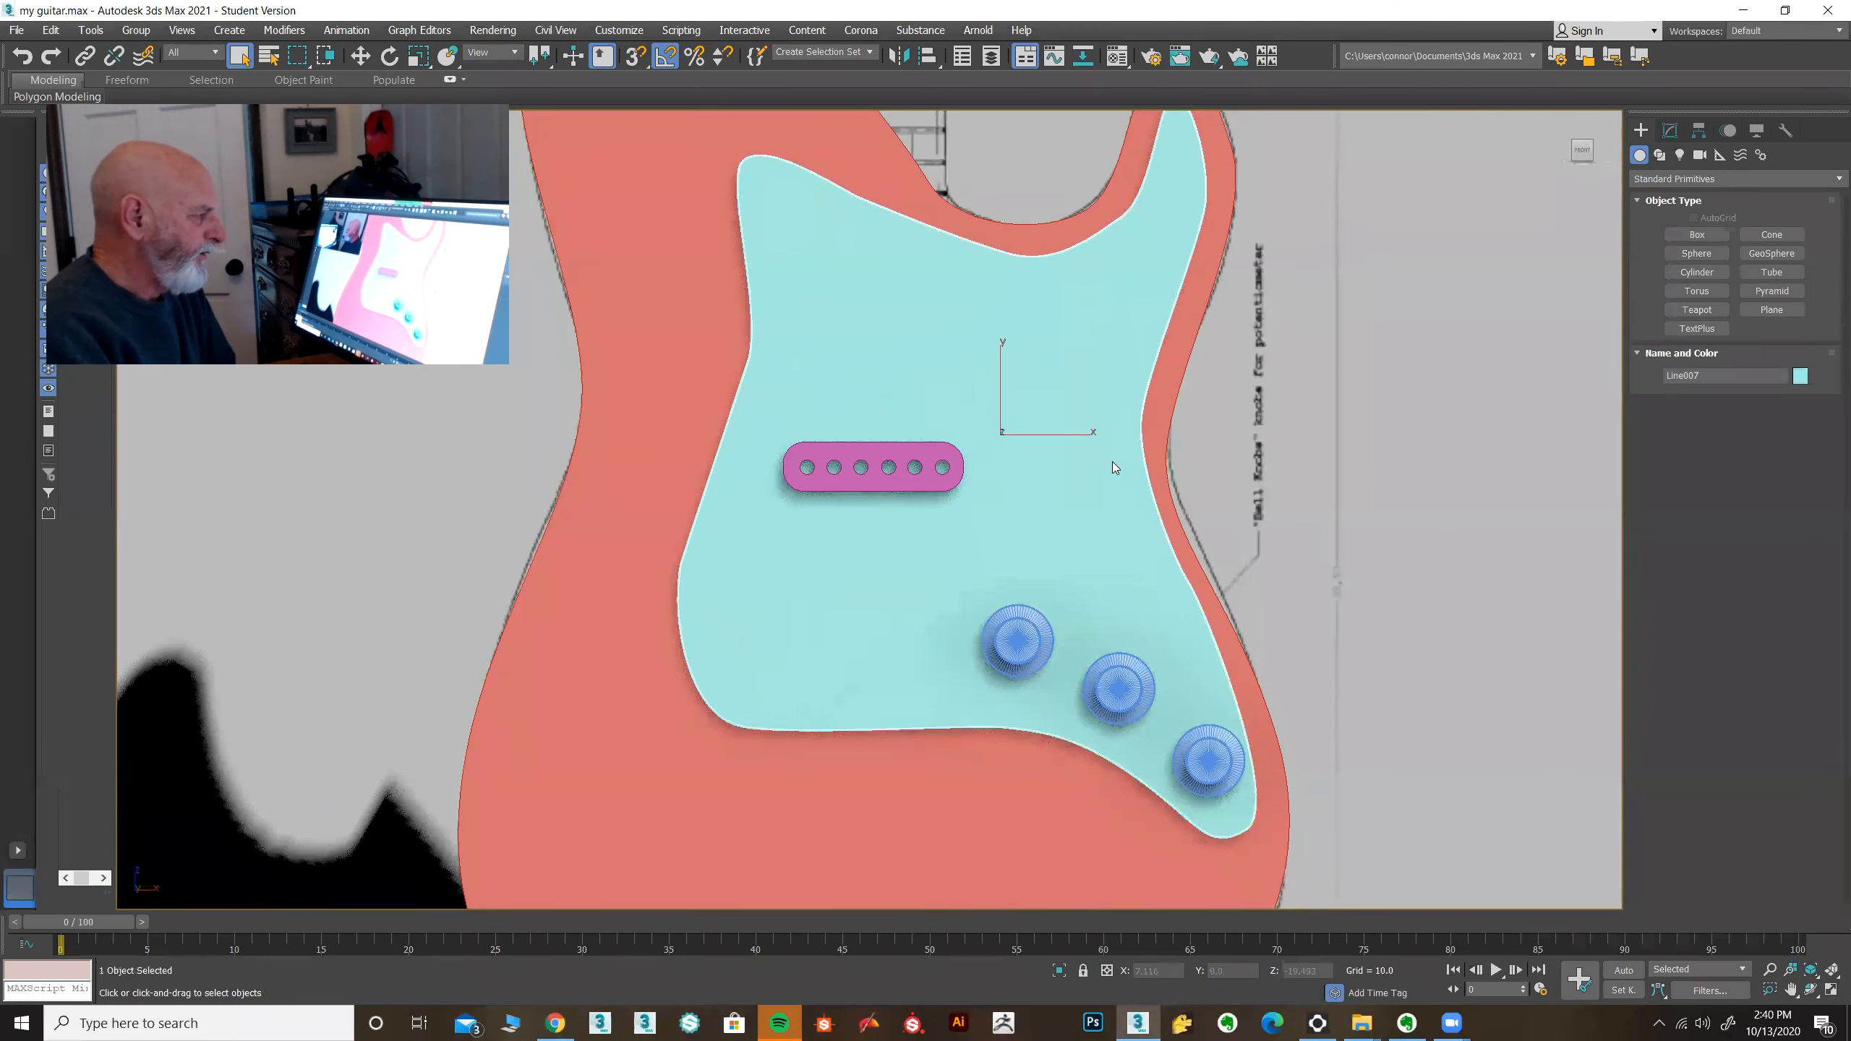
right_click(1113, 467)
click(1127, 390)
click(1093, 406)
right_click(1093, 405)
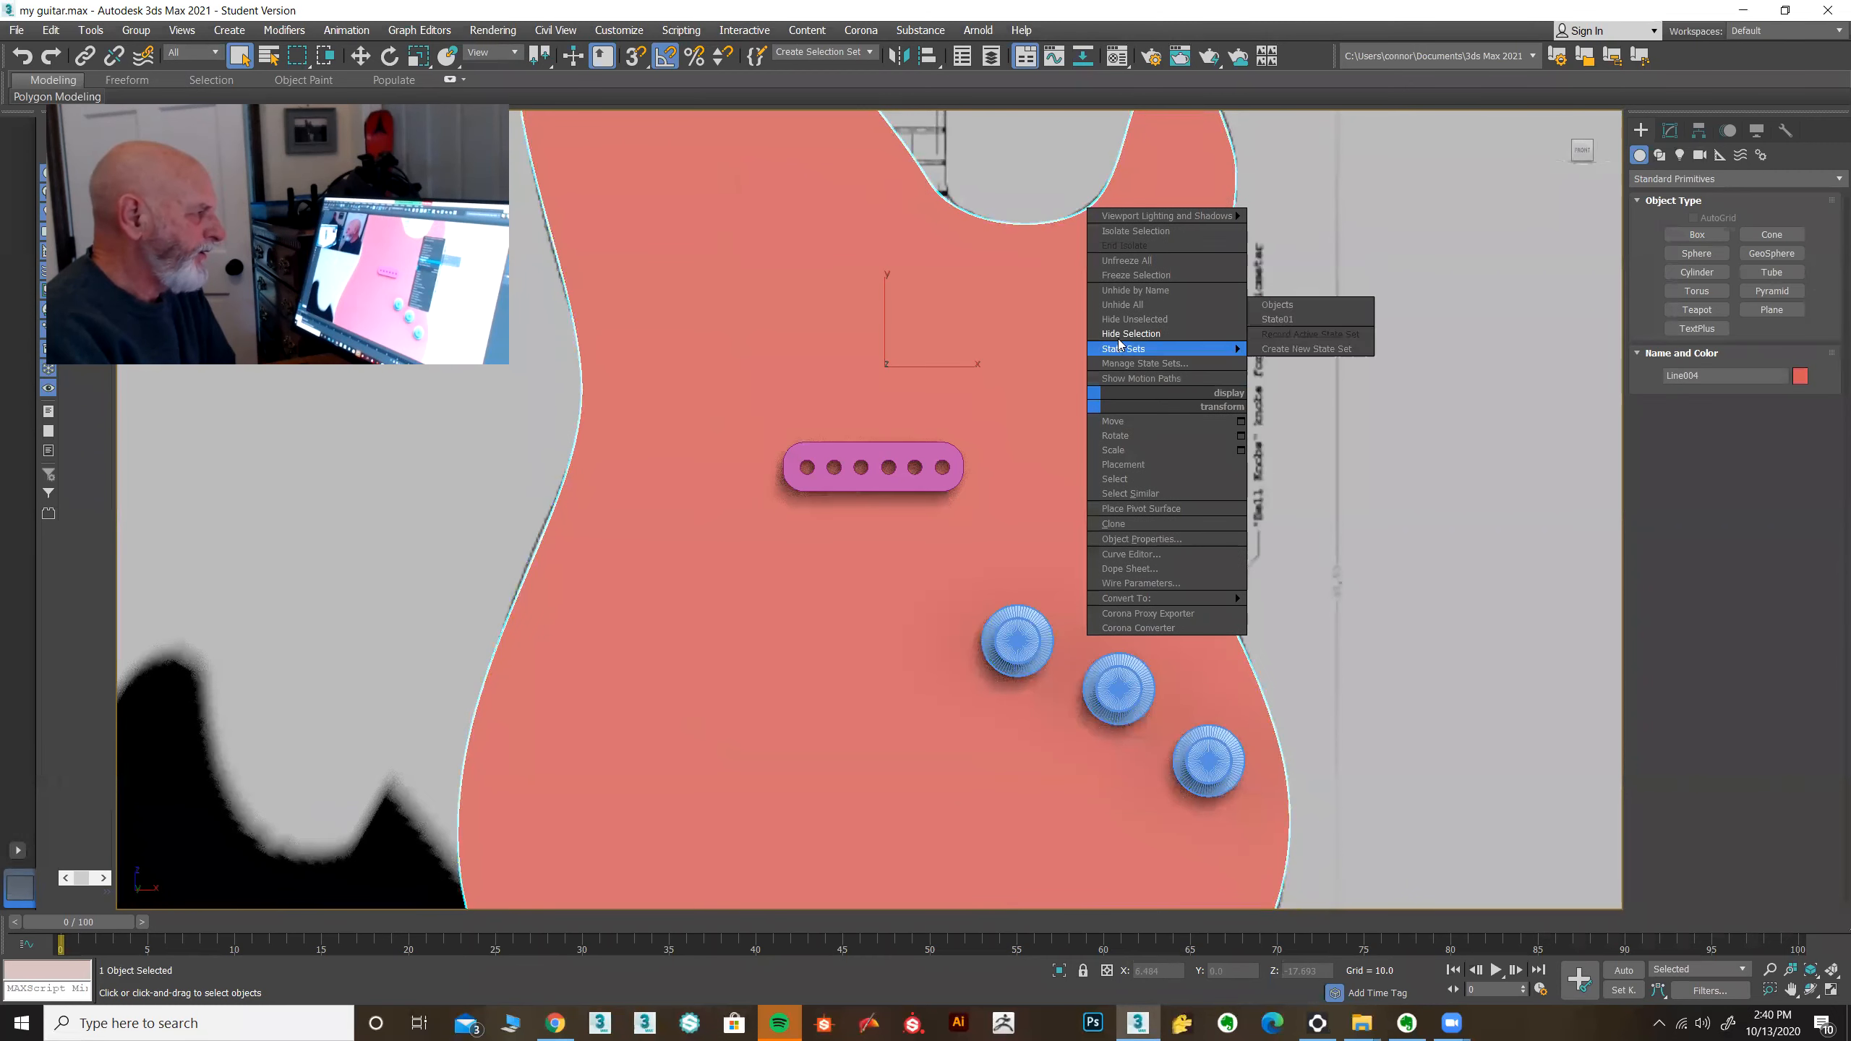
click(1122, 330)
scroll(872, 719, up, 1)
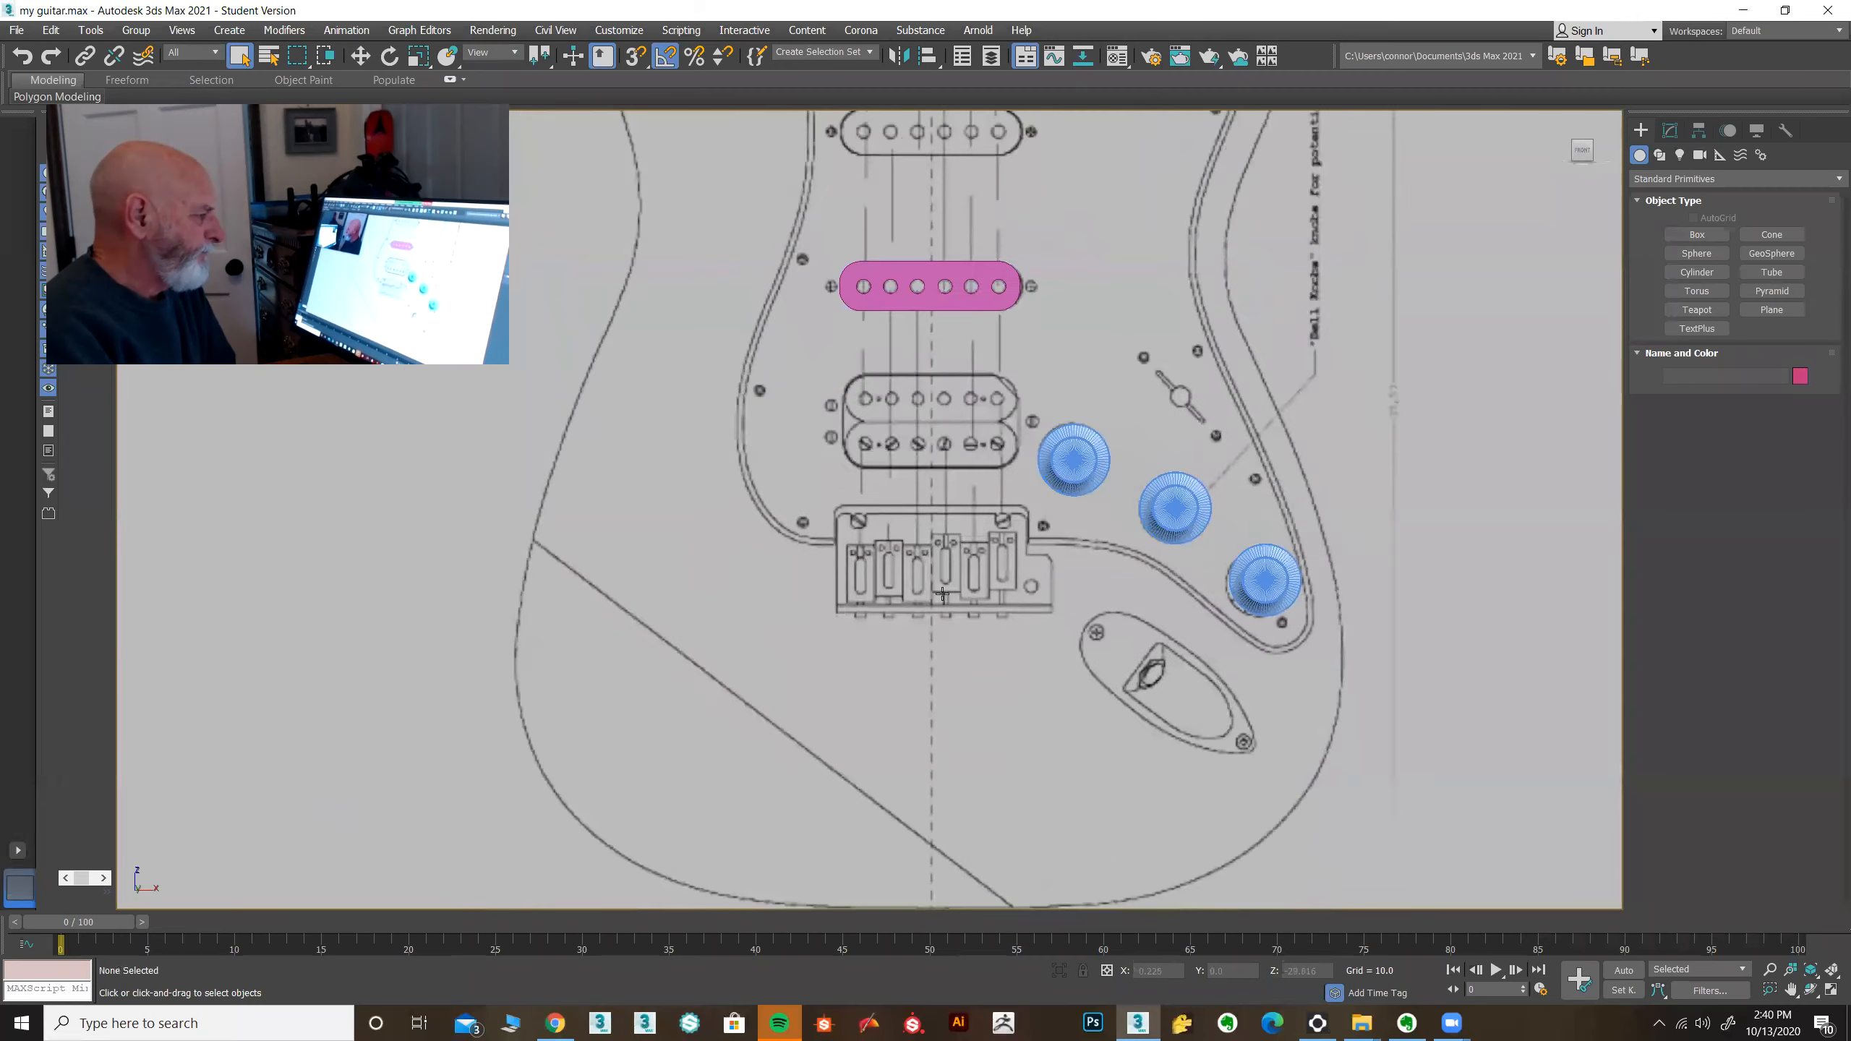
scroll(958, 592, up, 2)
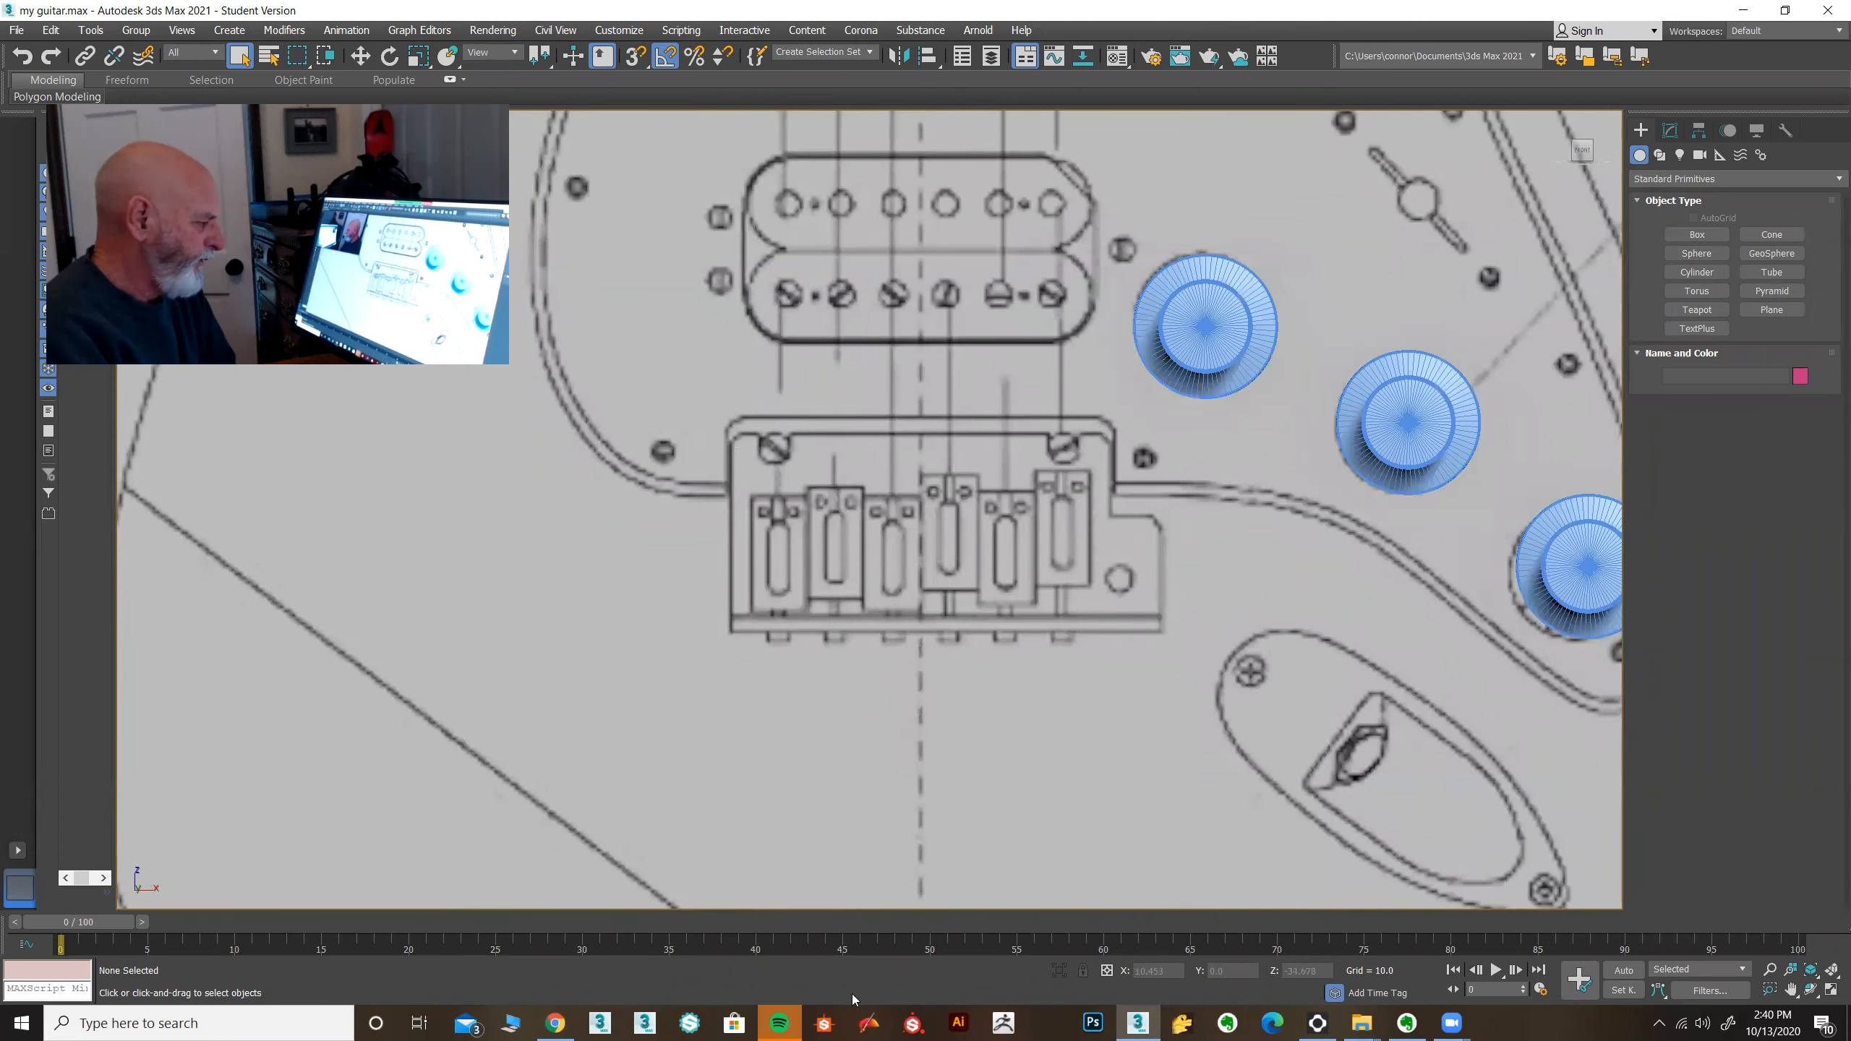
Step: Check the bridge close-up photo in Chrome and return to the bridge drawing in 3ds Max
click(556, 1023)
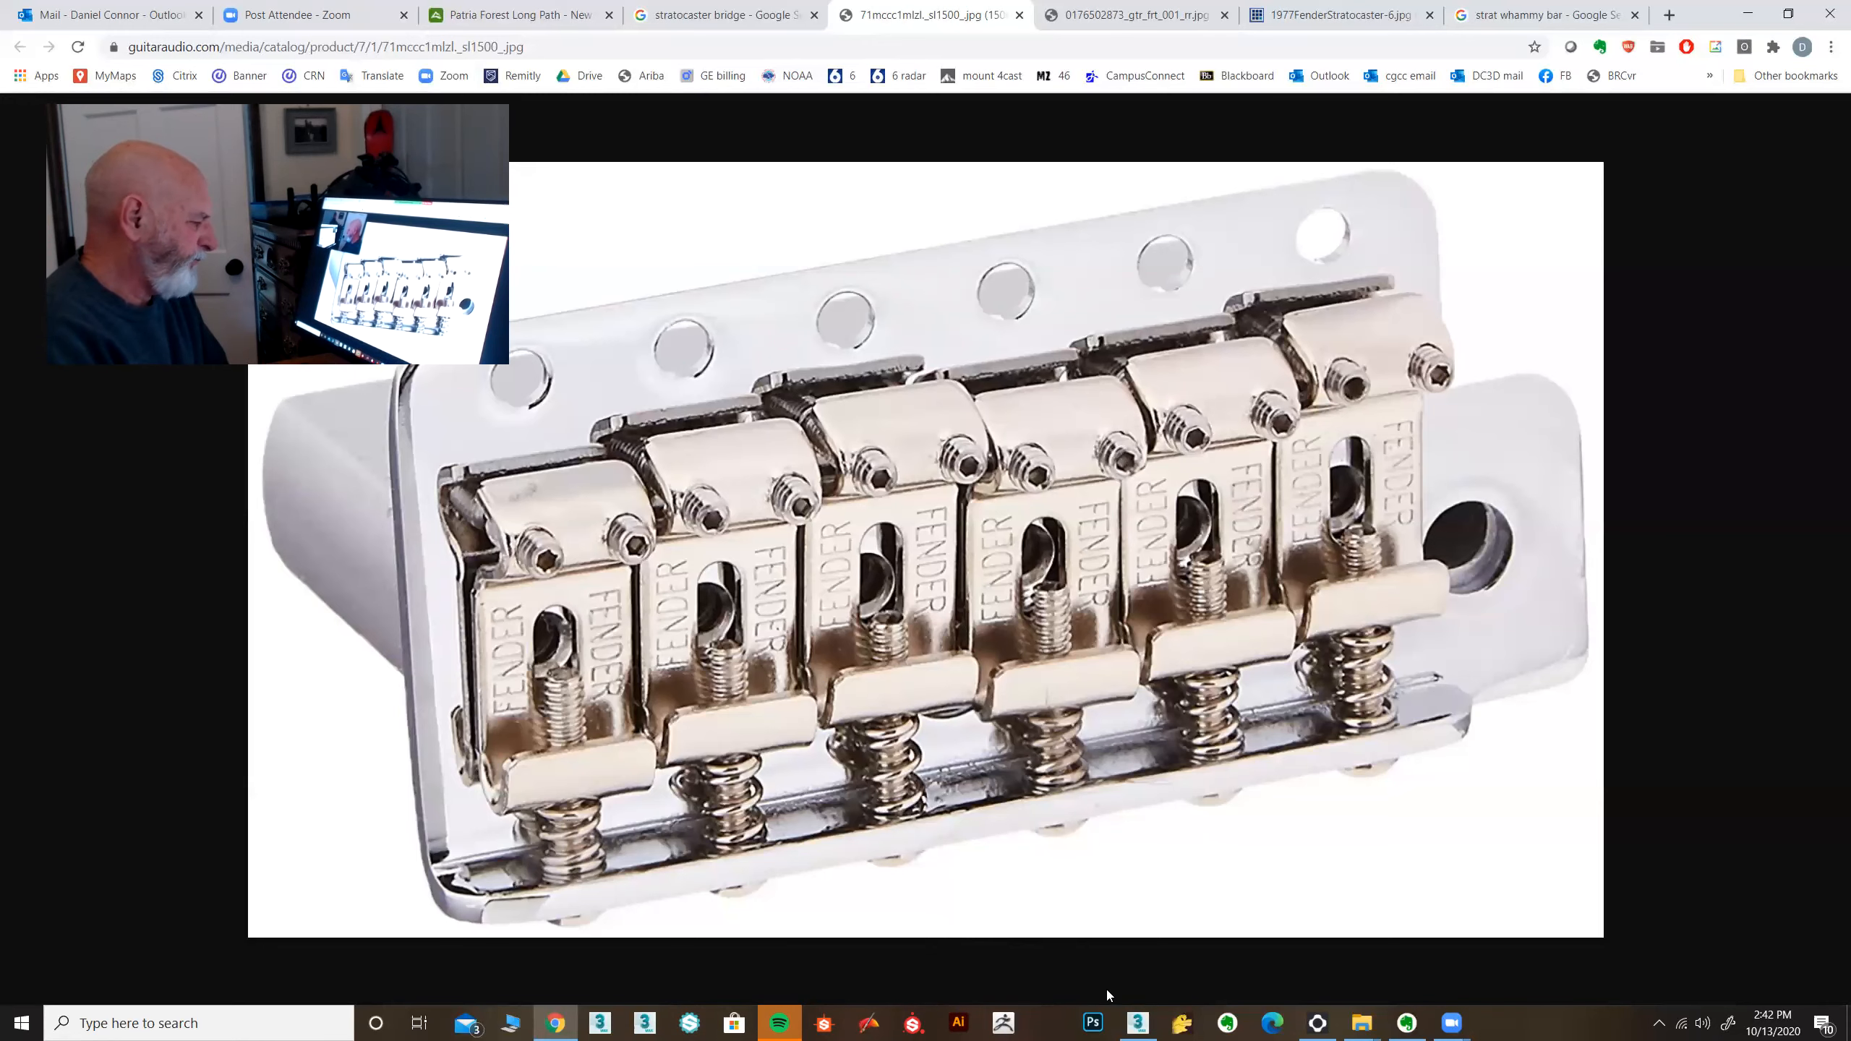
click(1138, 1023)
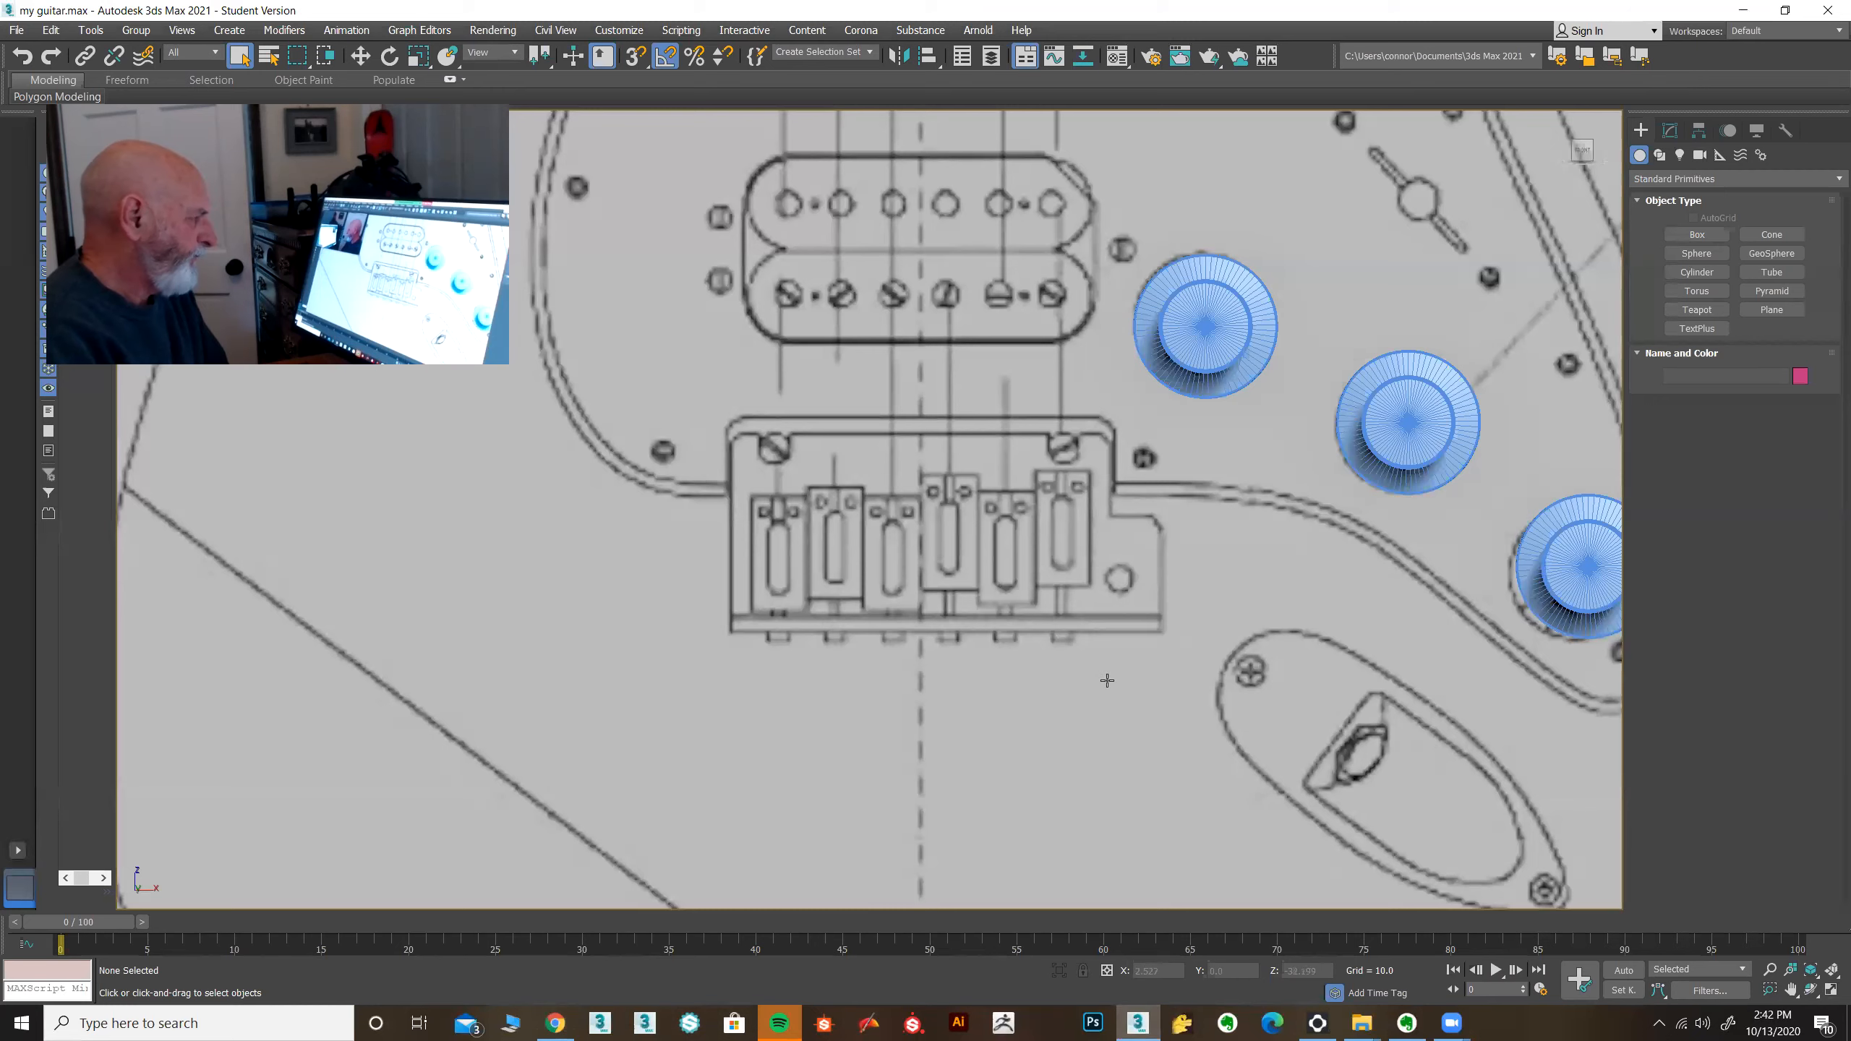
middle_drag(1079, 628, 980, 724)
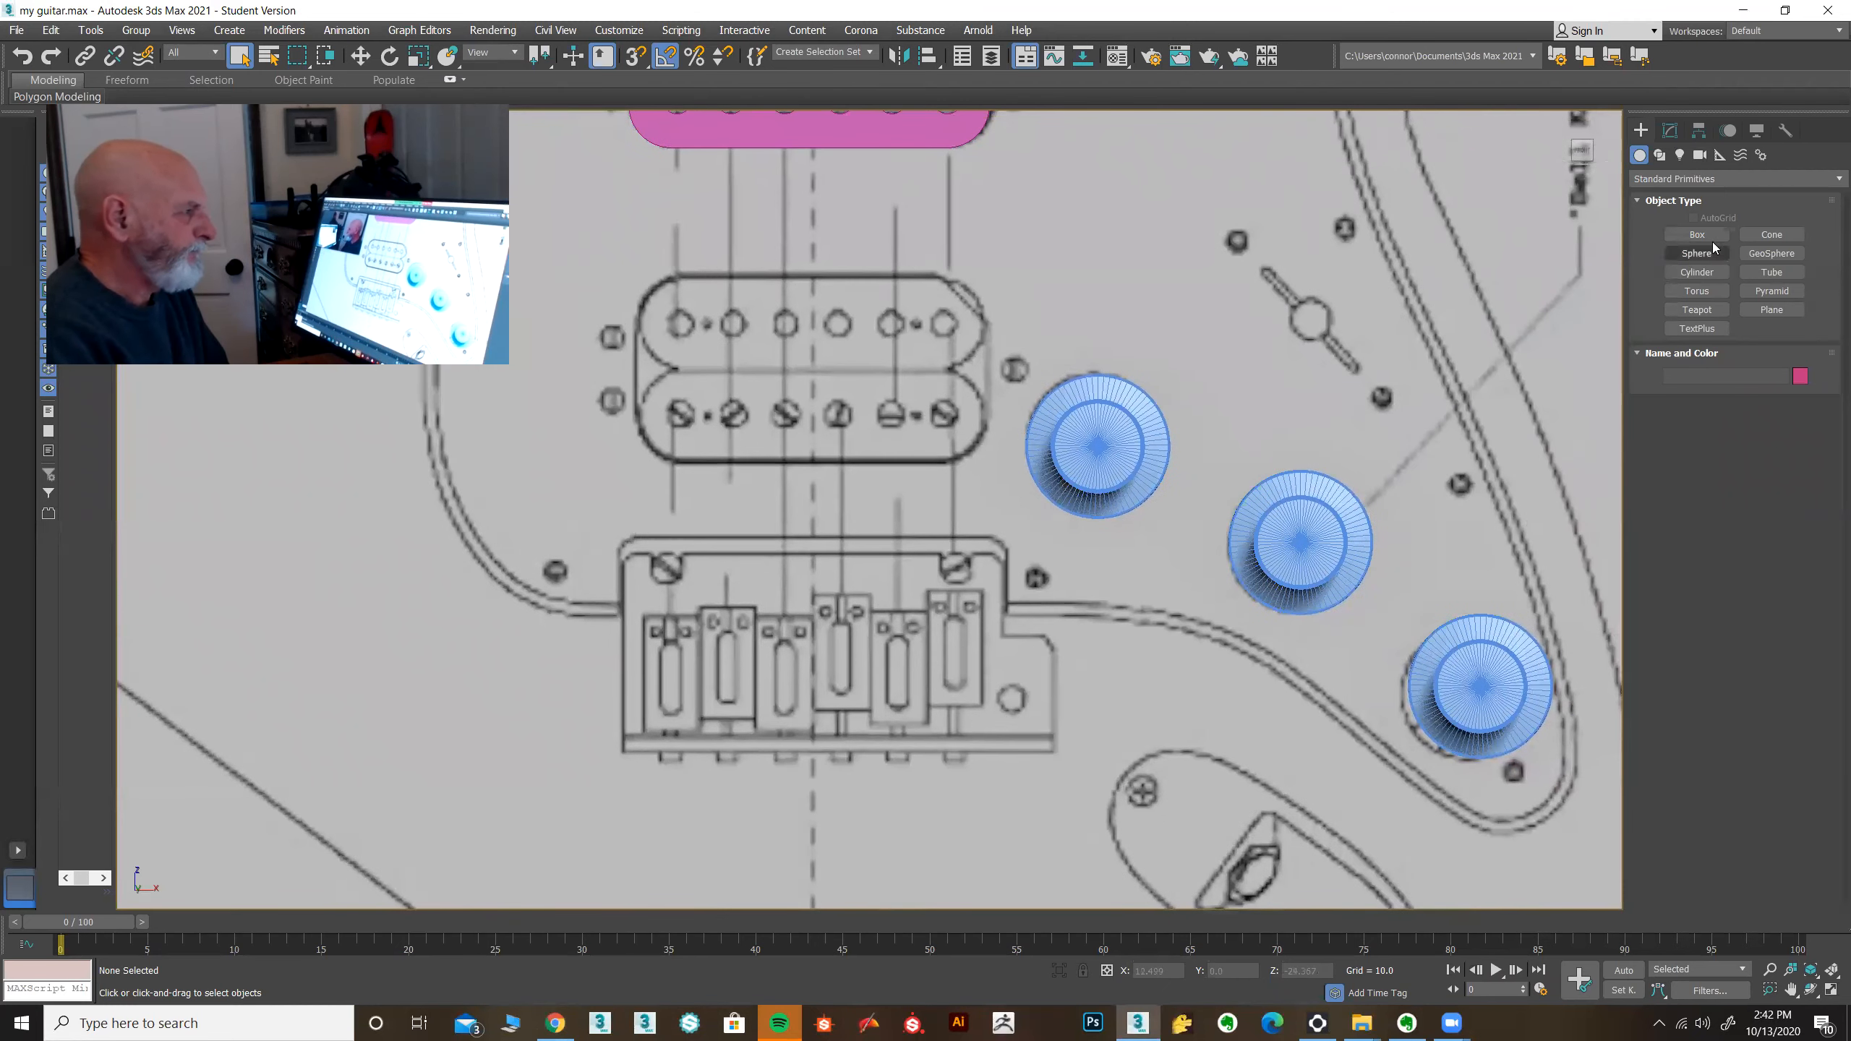
Step: Trace the bridge plate's outer contour on the blueprint as a closed, six-cornered Line spline, including the step beside the tremolo arm hole
click(1660, 155)
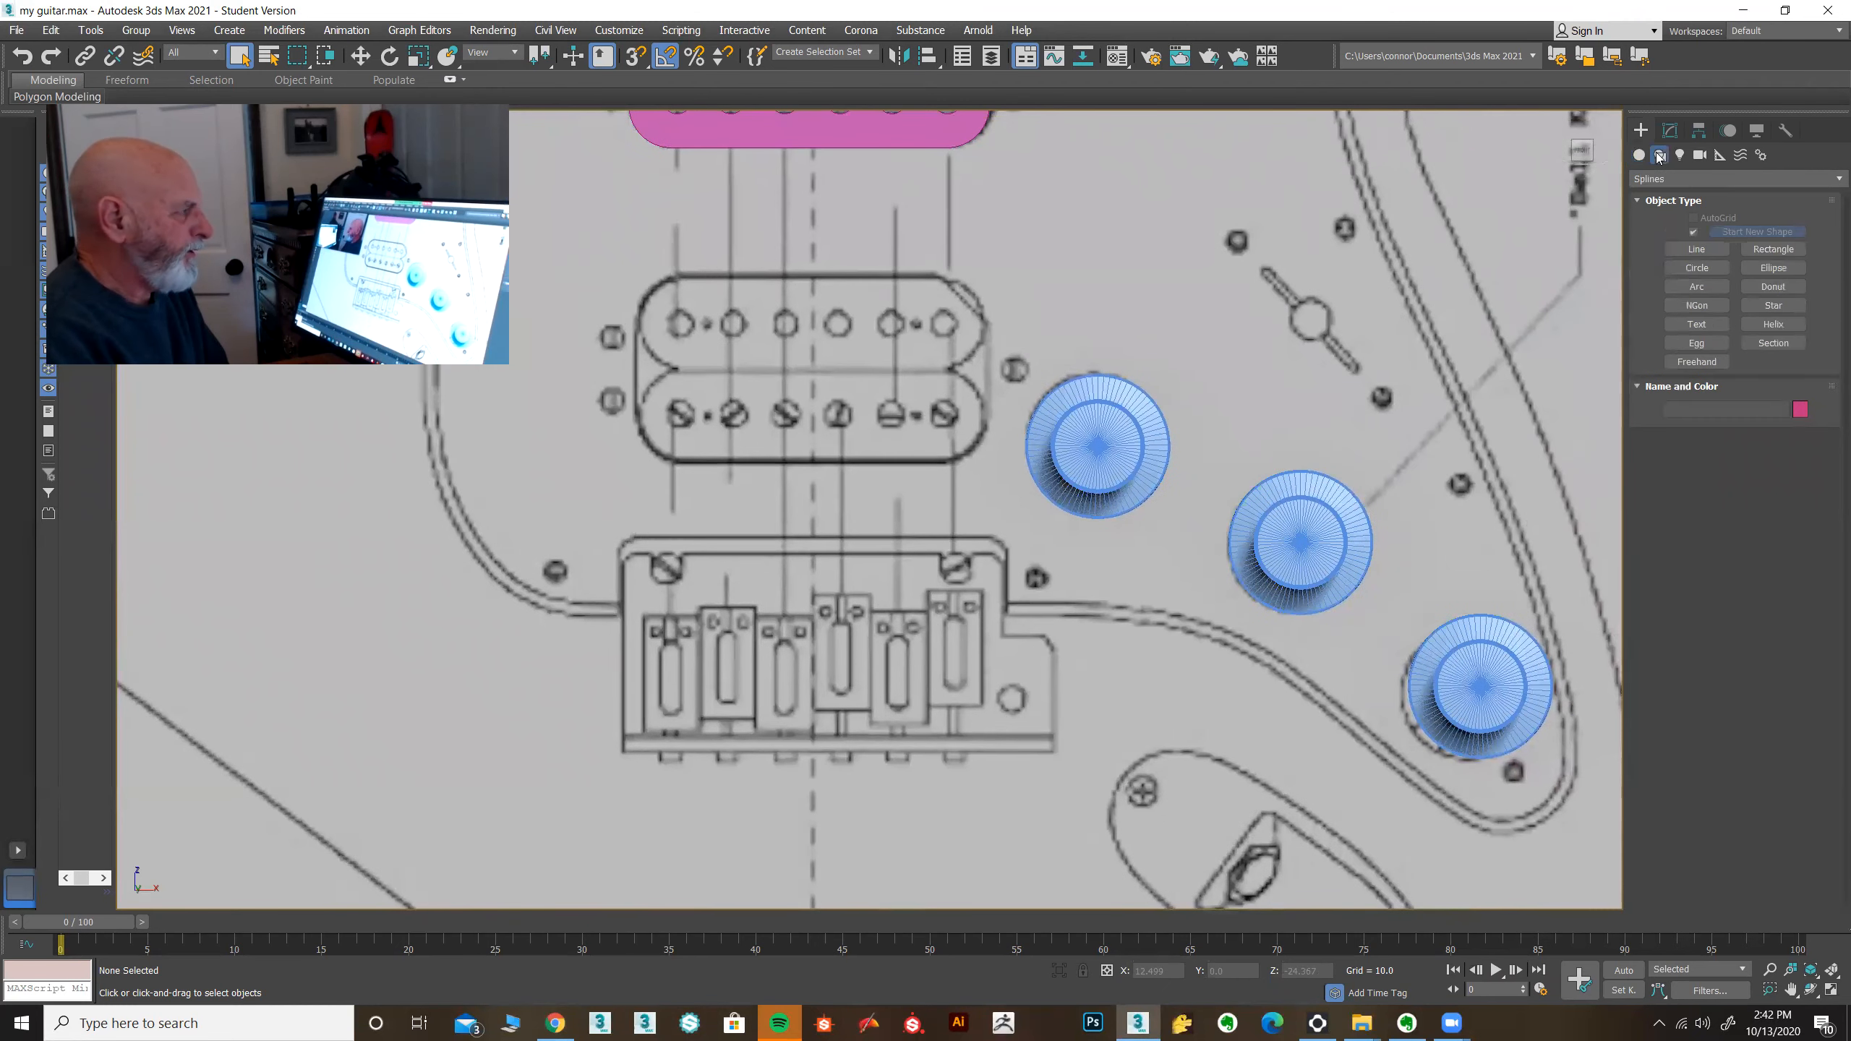
middle_drag(1213, 546, 1297, 549)
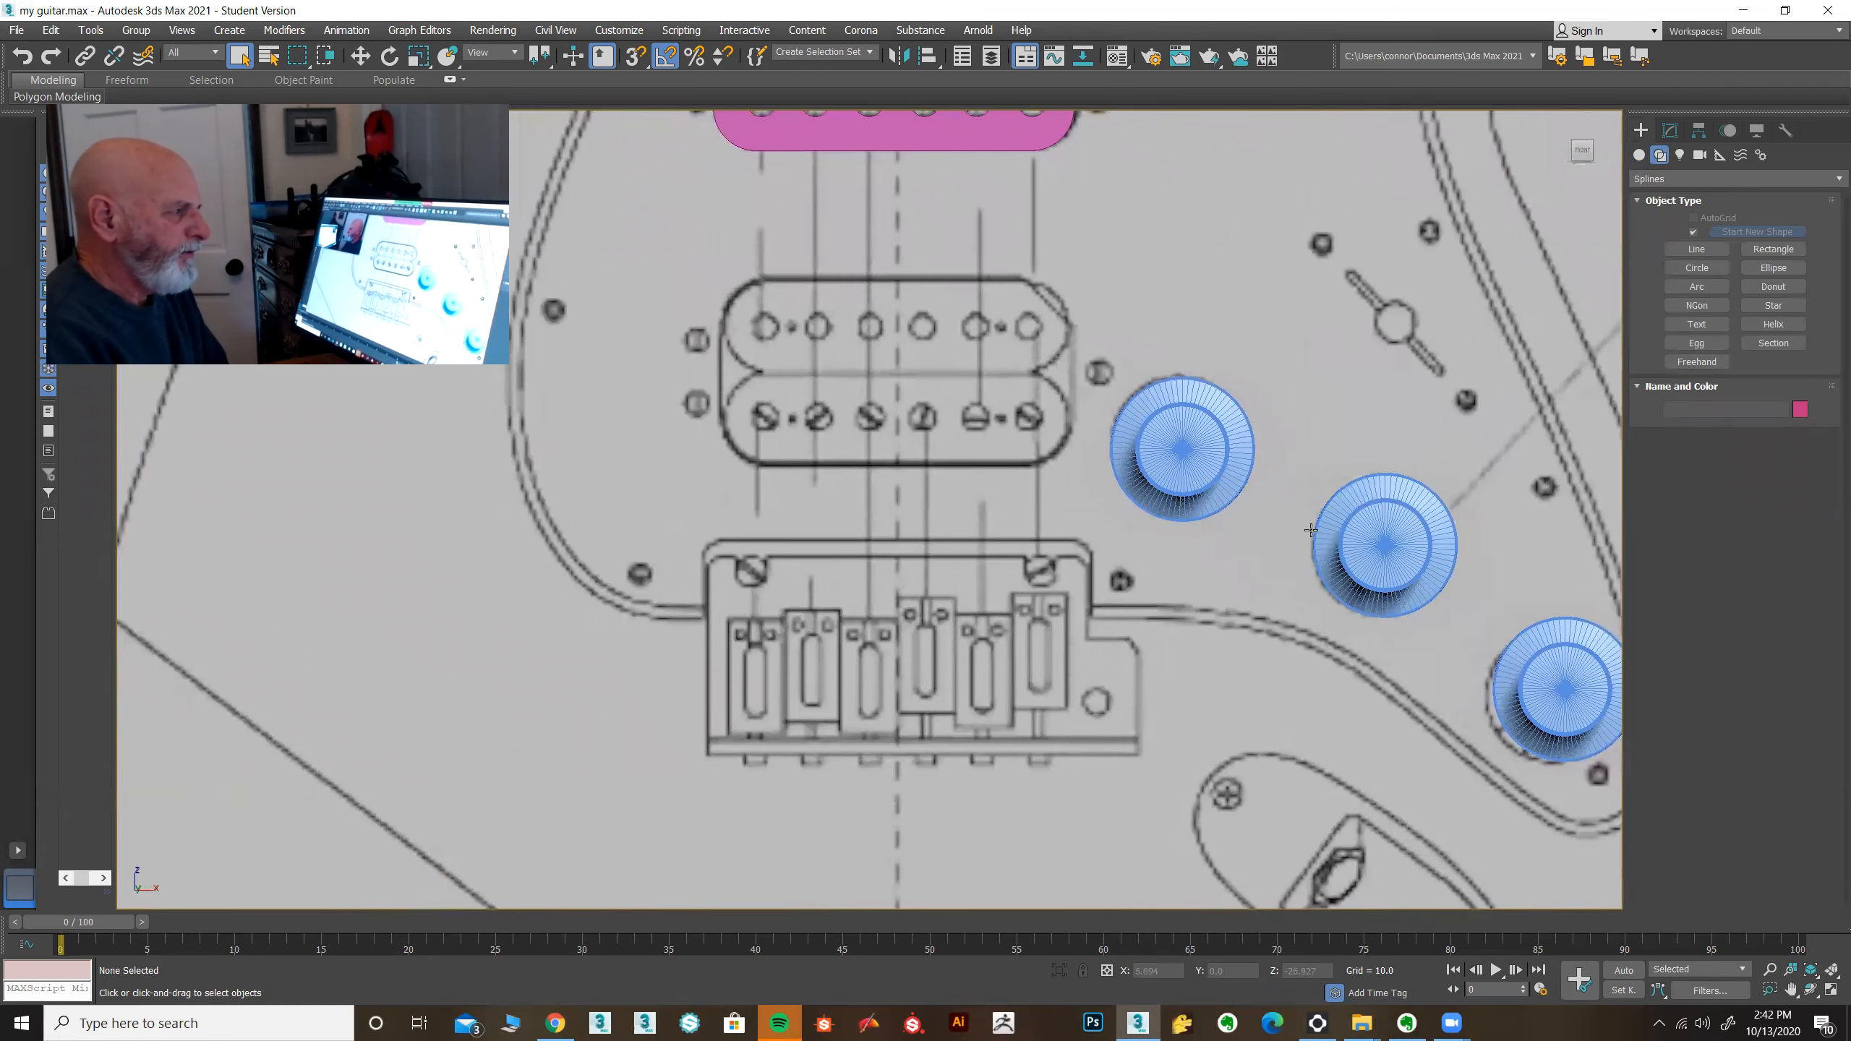
click(1685, 251)
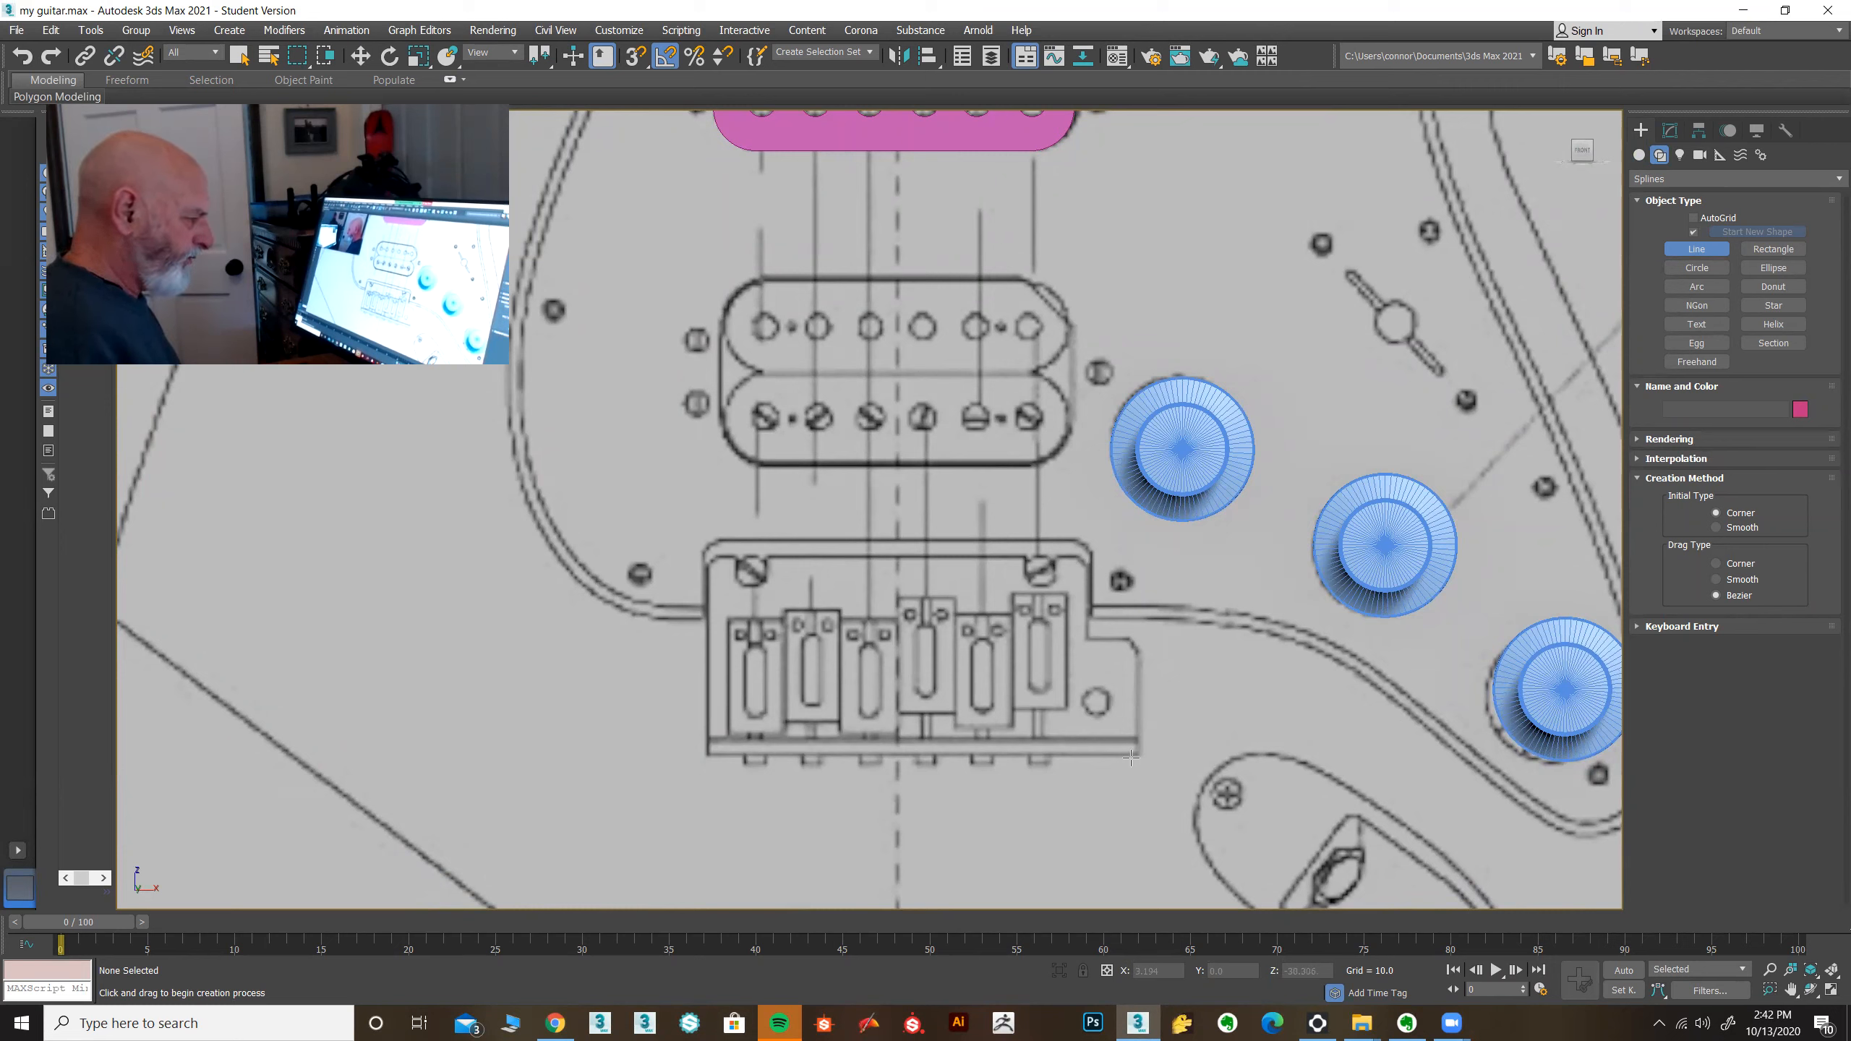
click(1139, 755)
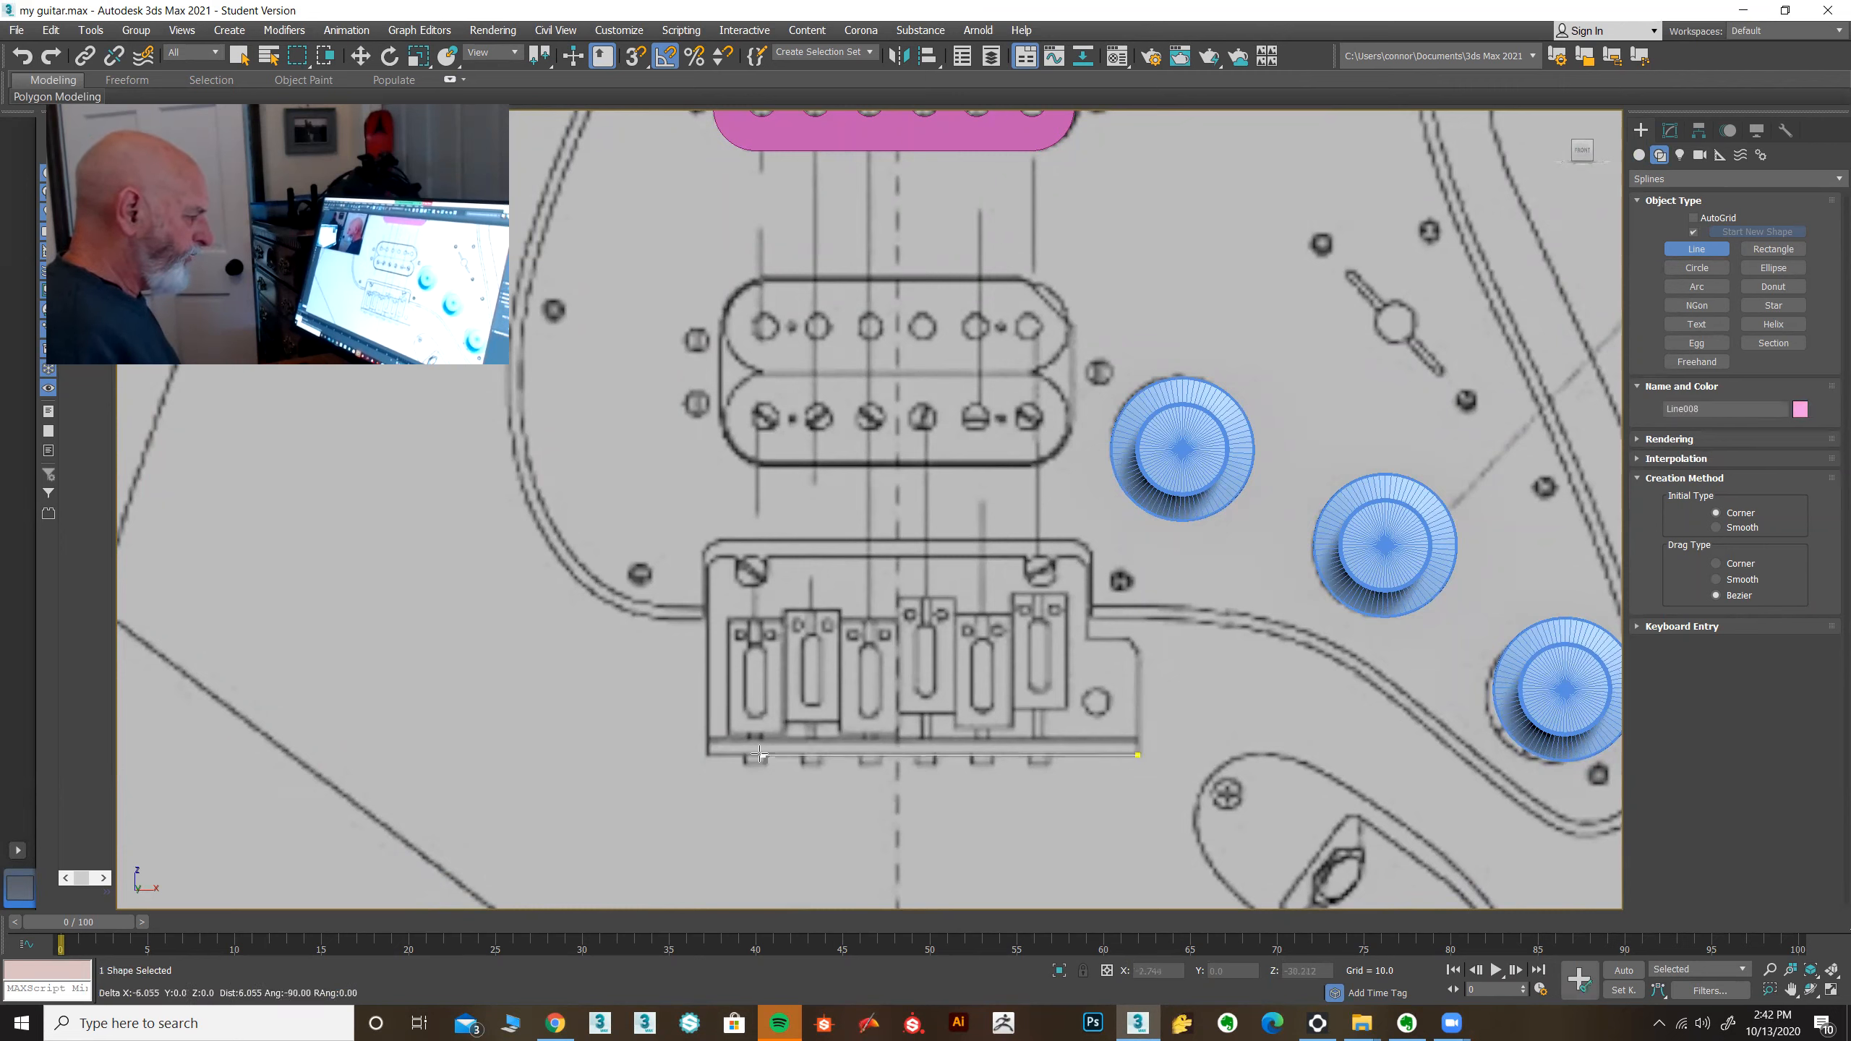
click(705, 755)
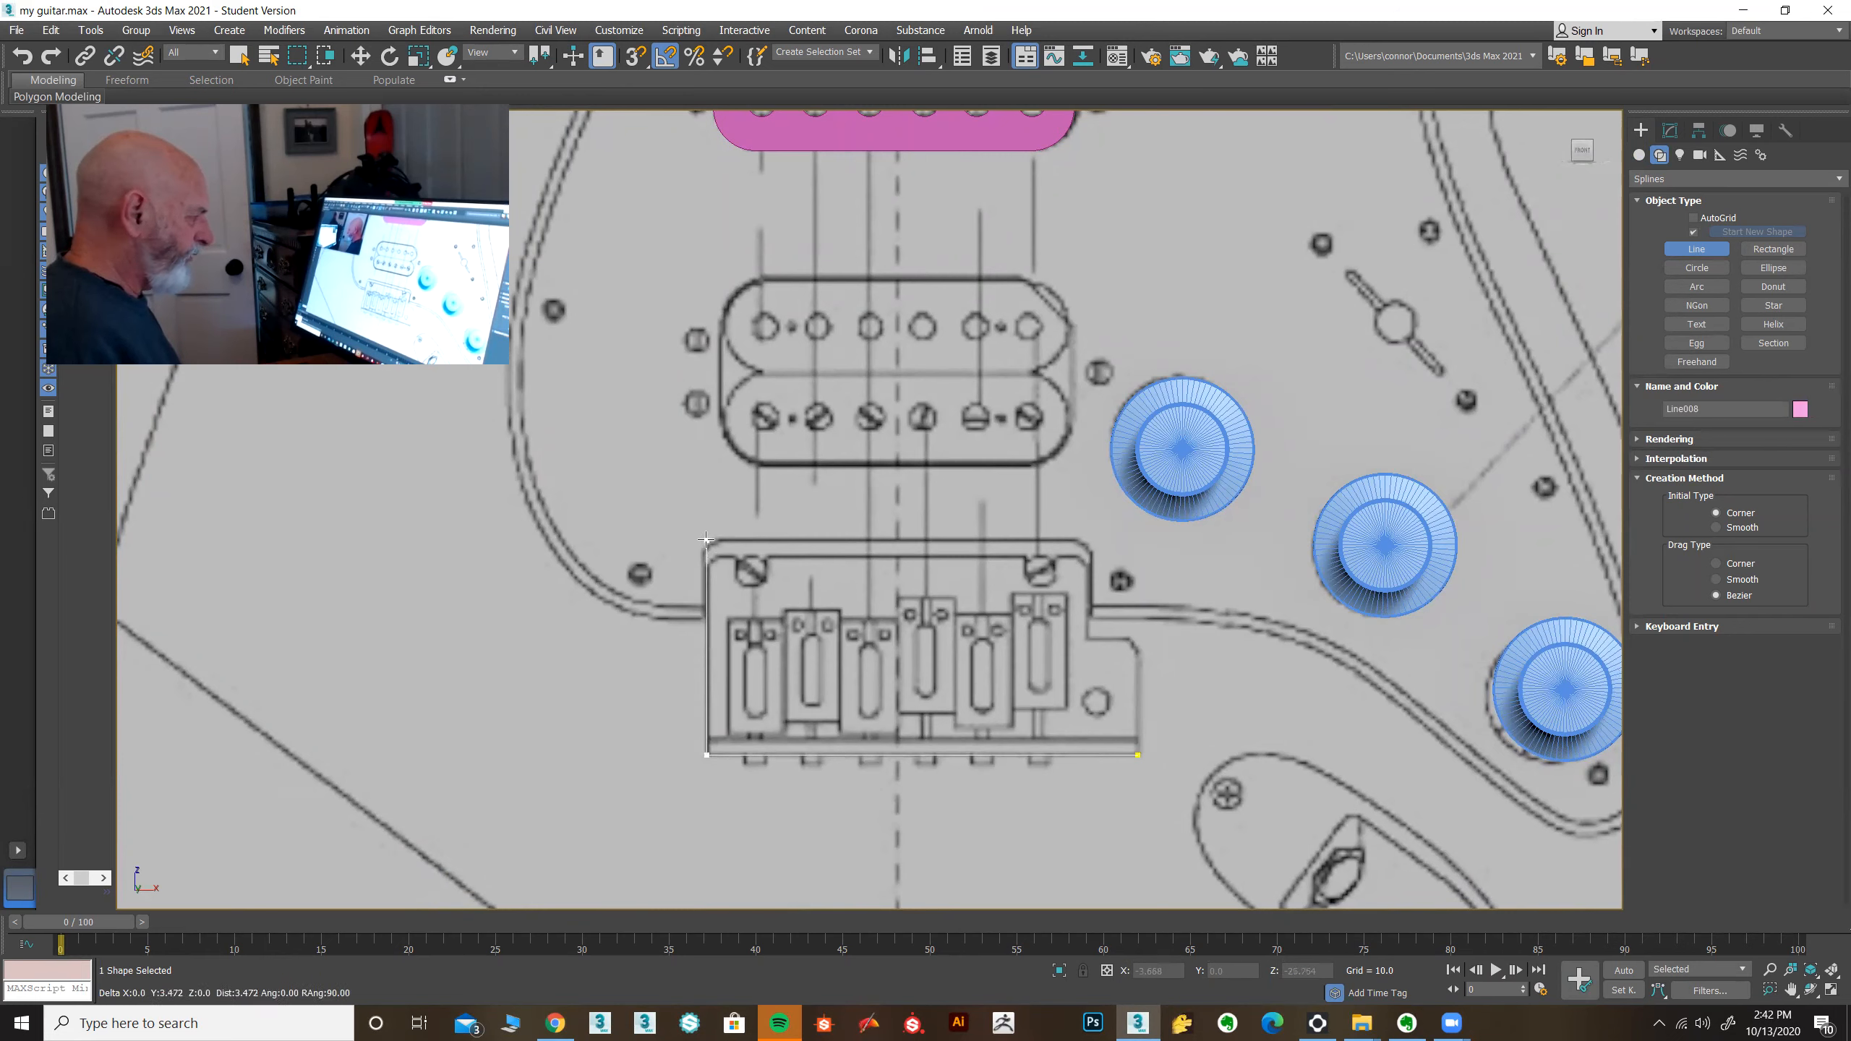
click(705, 539)
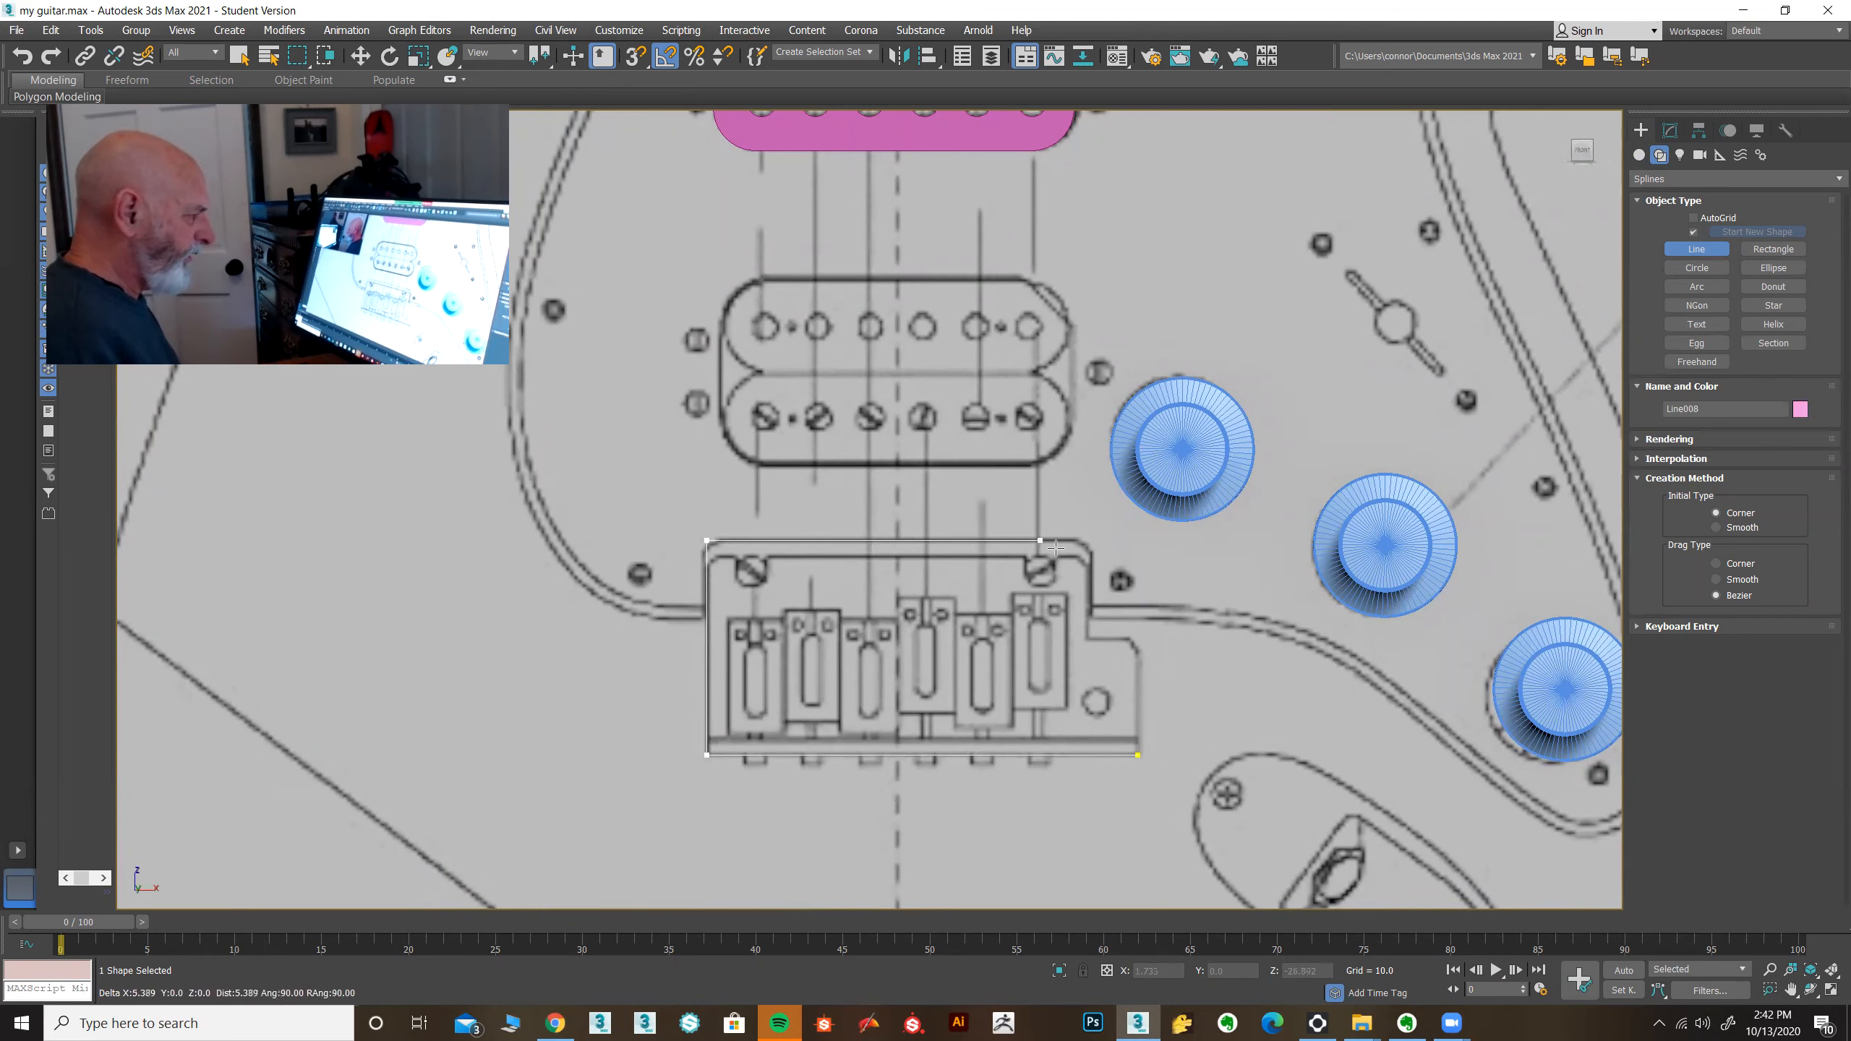
click(1091, 543)
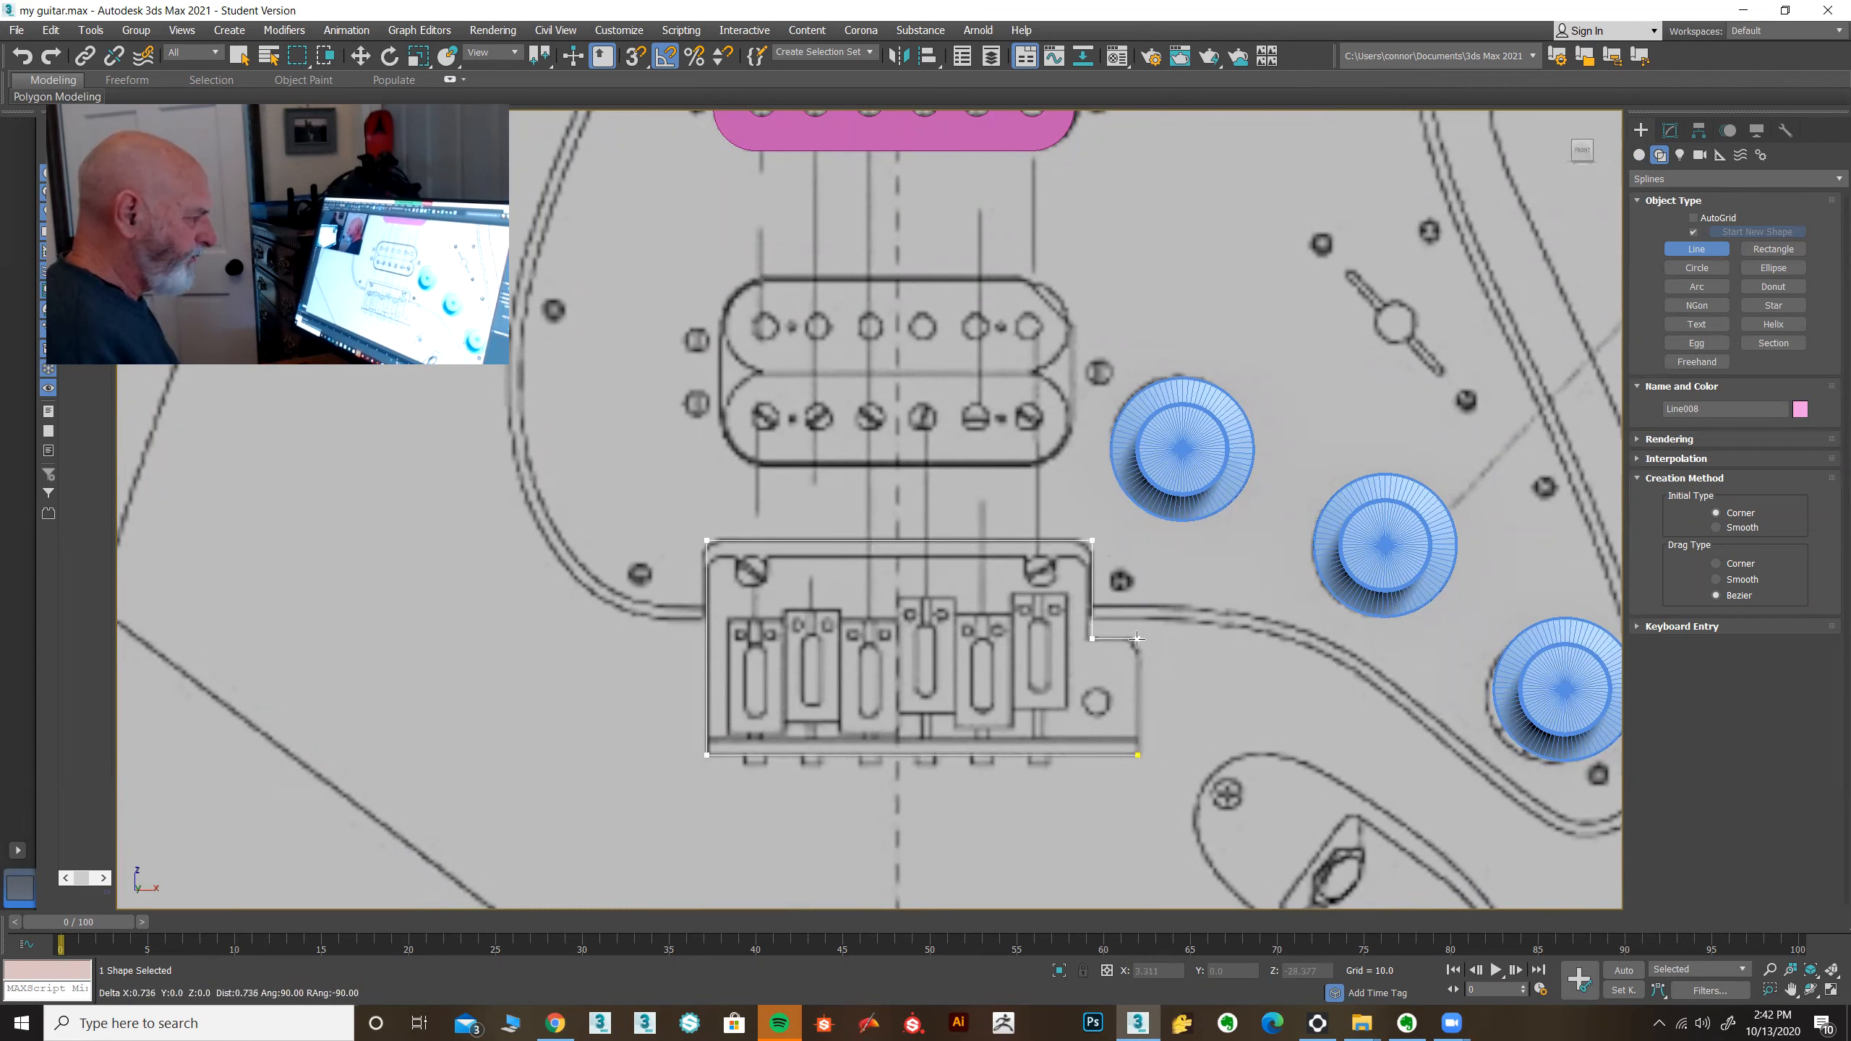
click(1140, 639)
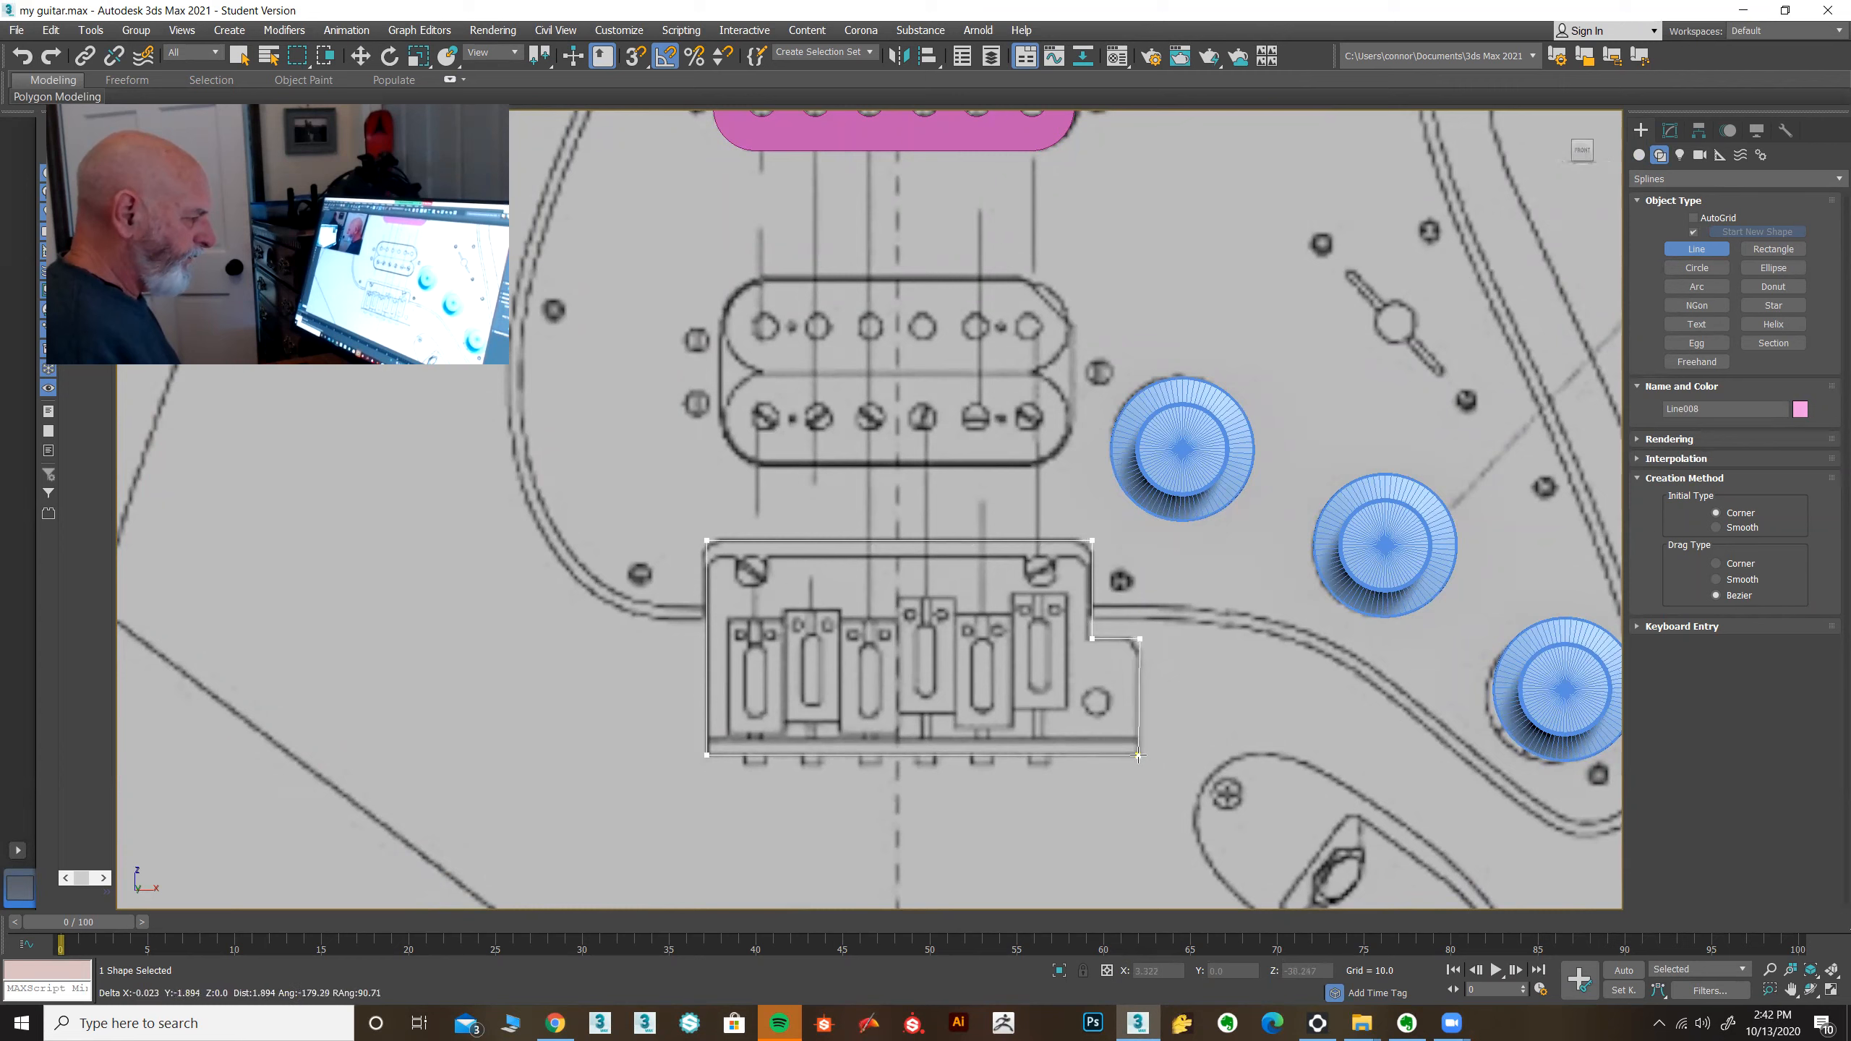
click(1137, 755)
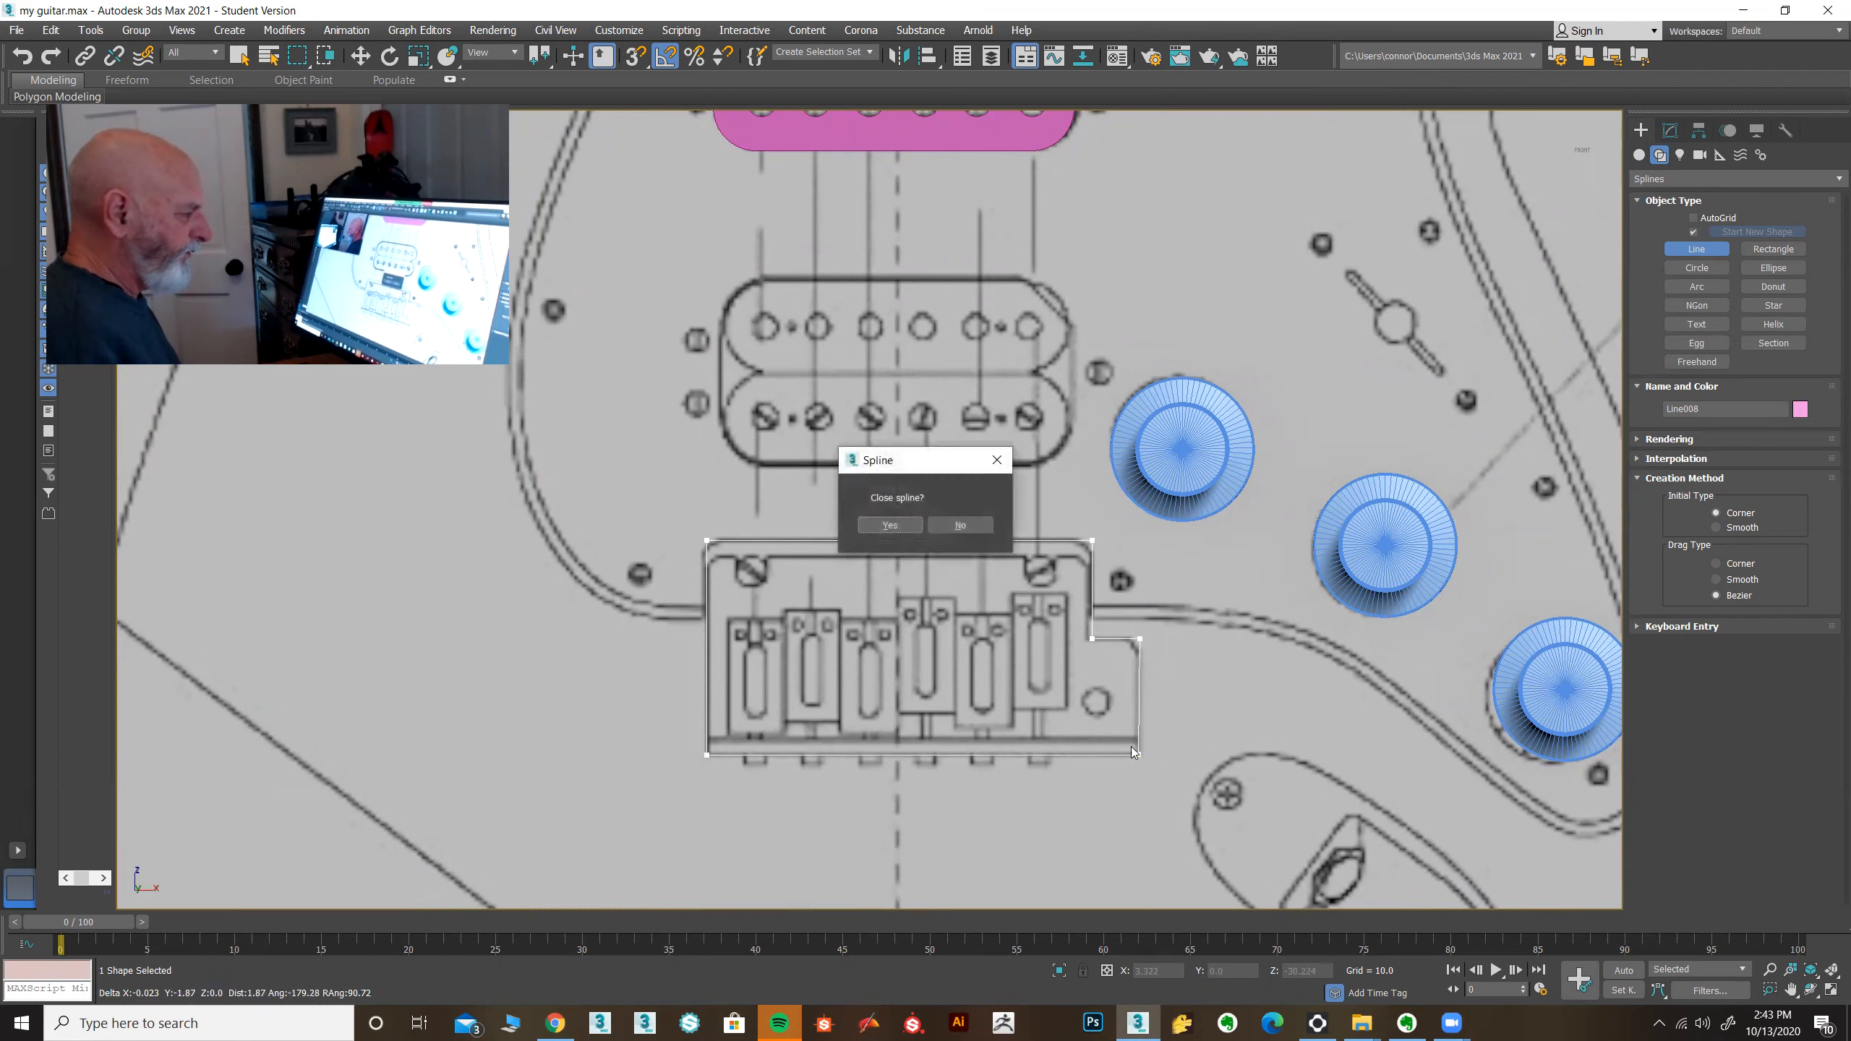
click(891, 522)
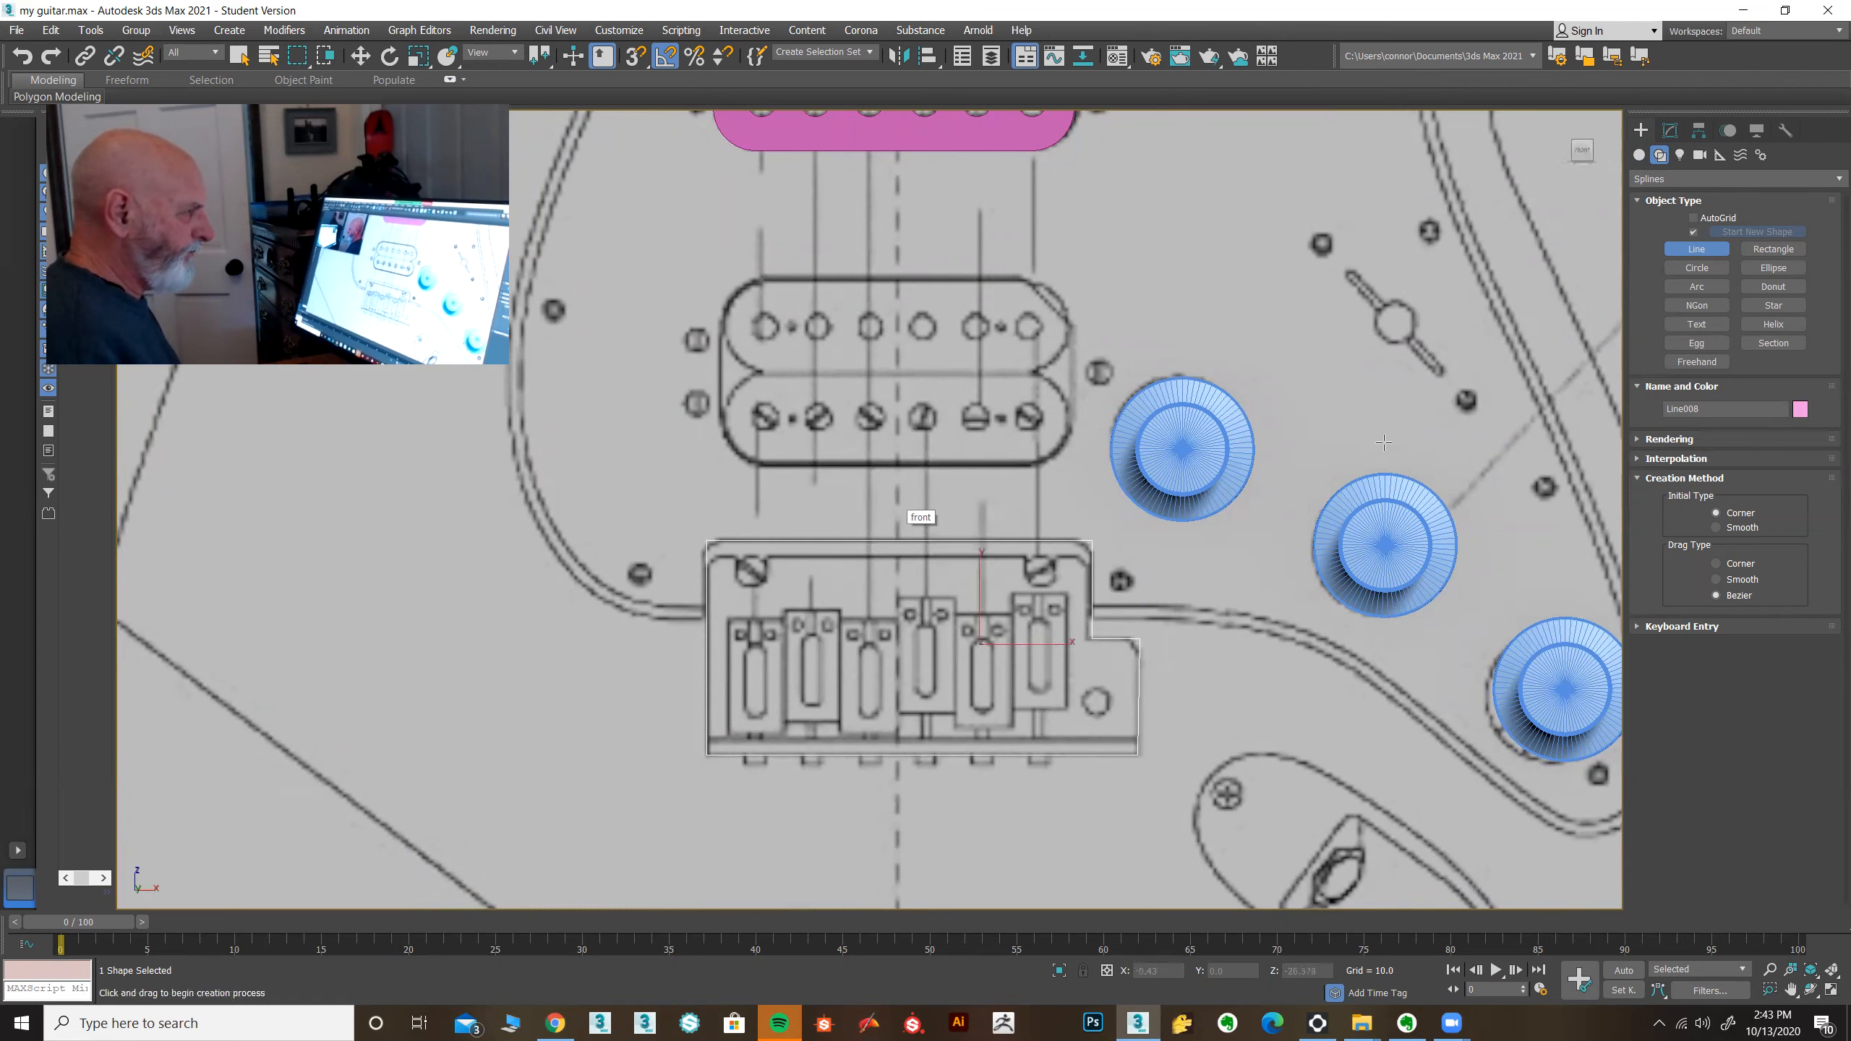
Step: Select the upper-left corner vertex of the bridge plate spline and activate Fillet for it
click(1669, 130)
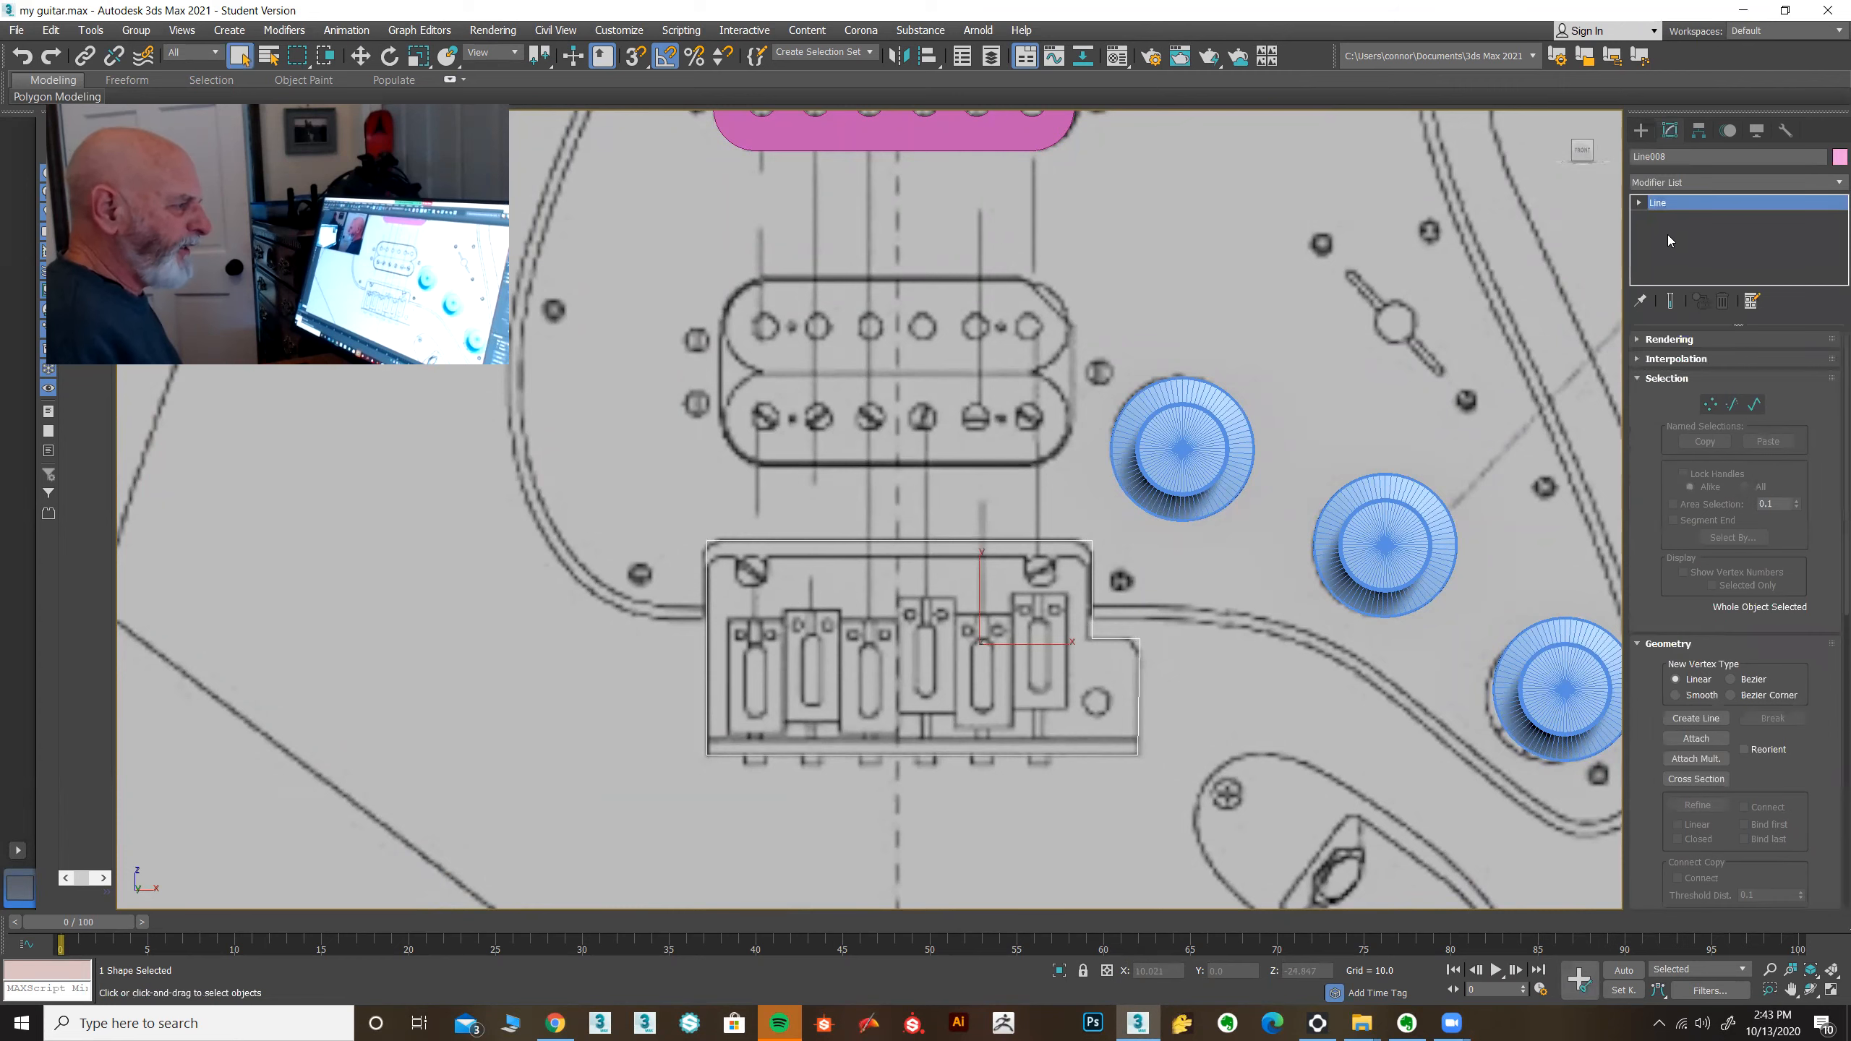
click(1710, 404)
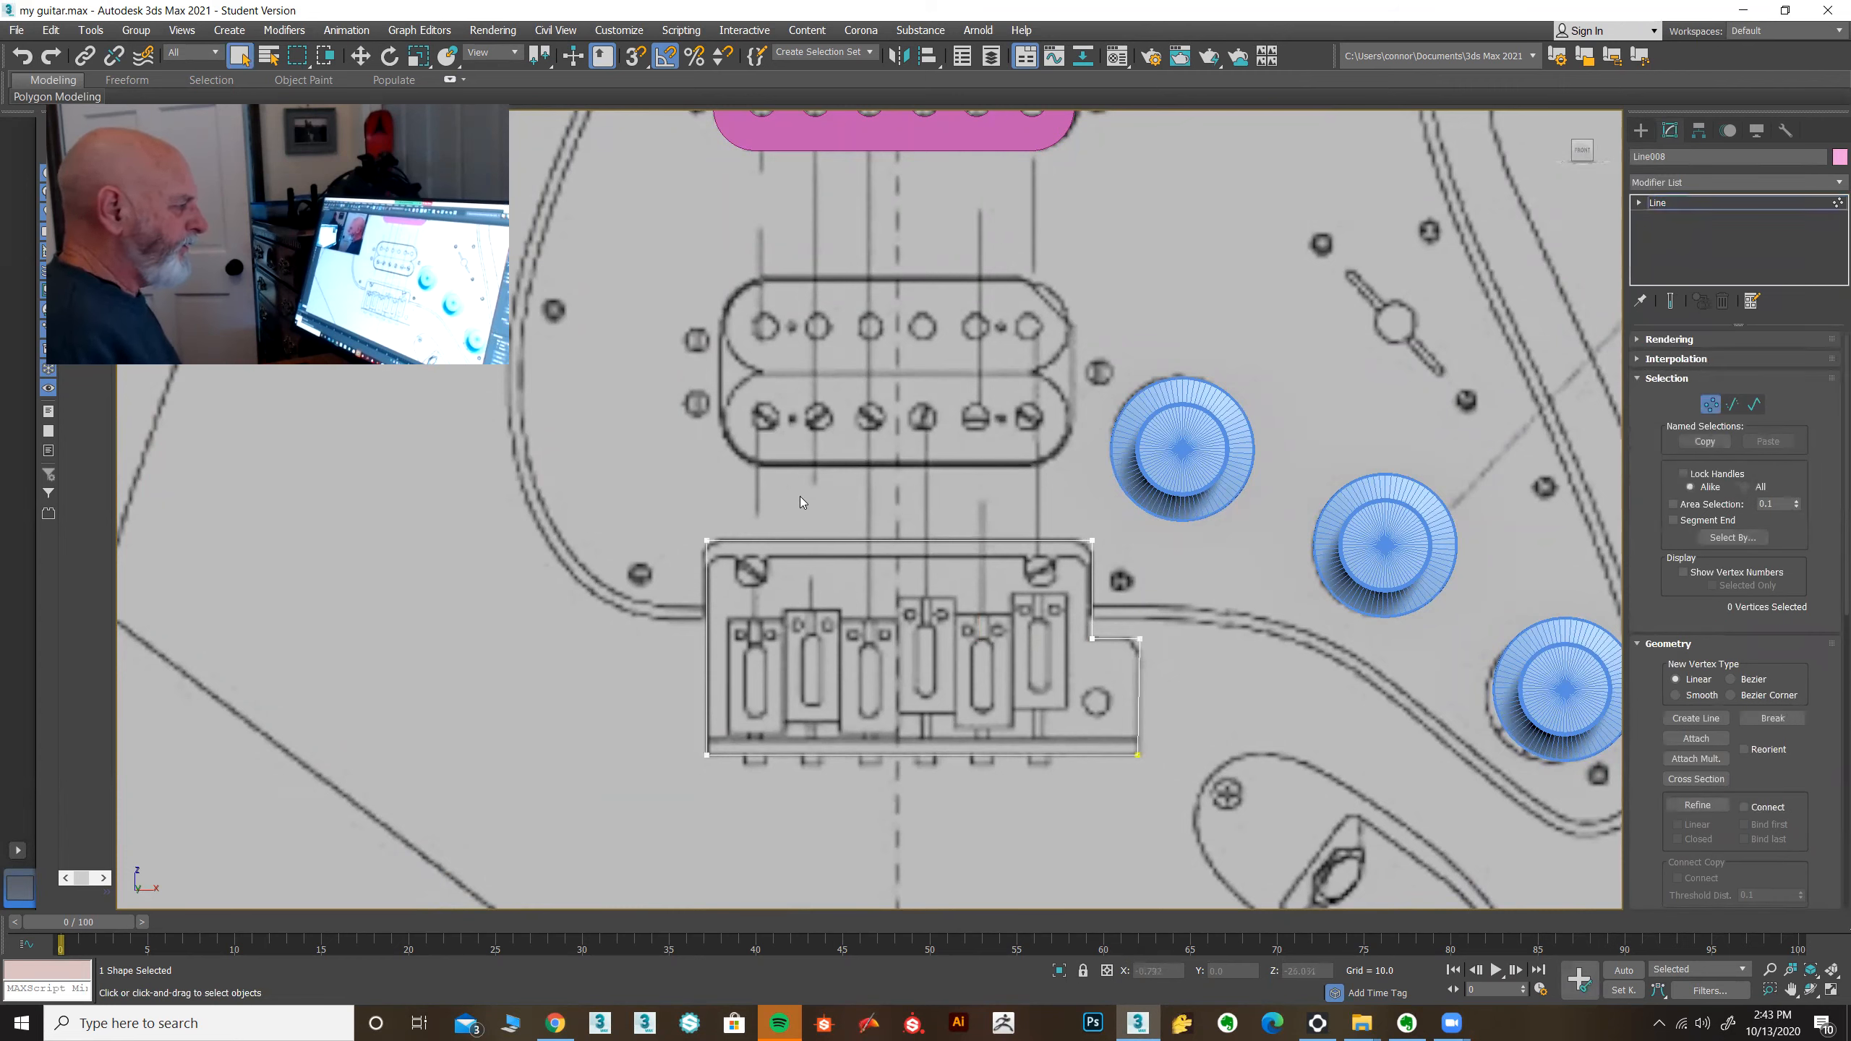
drag(673, 512, 722, 558)
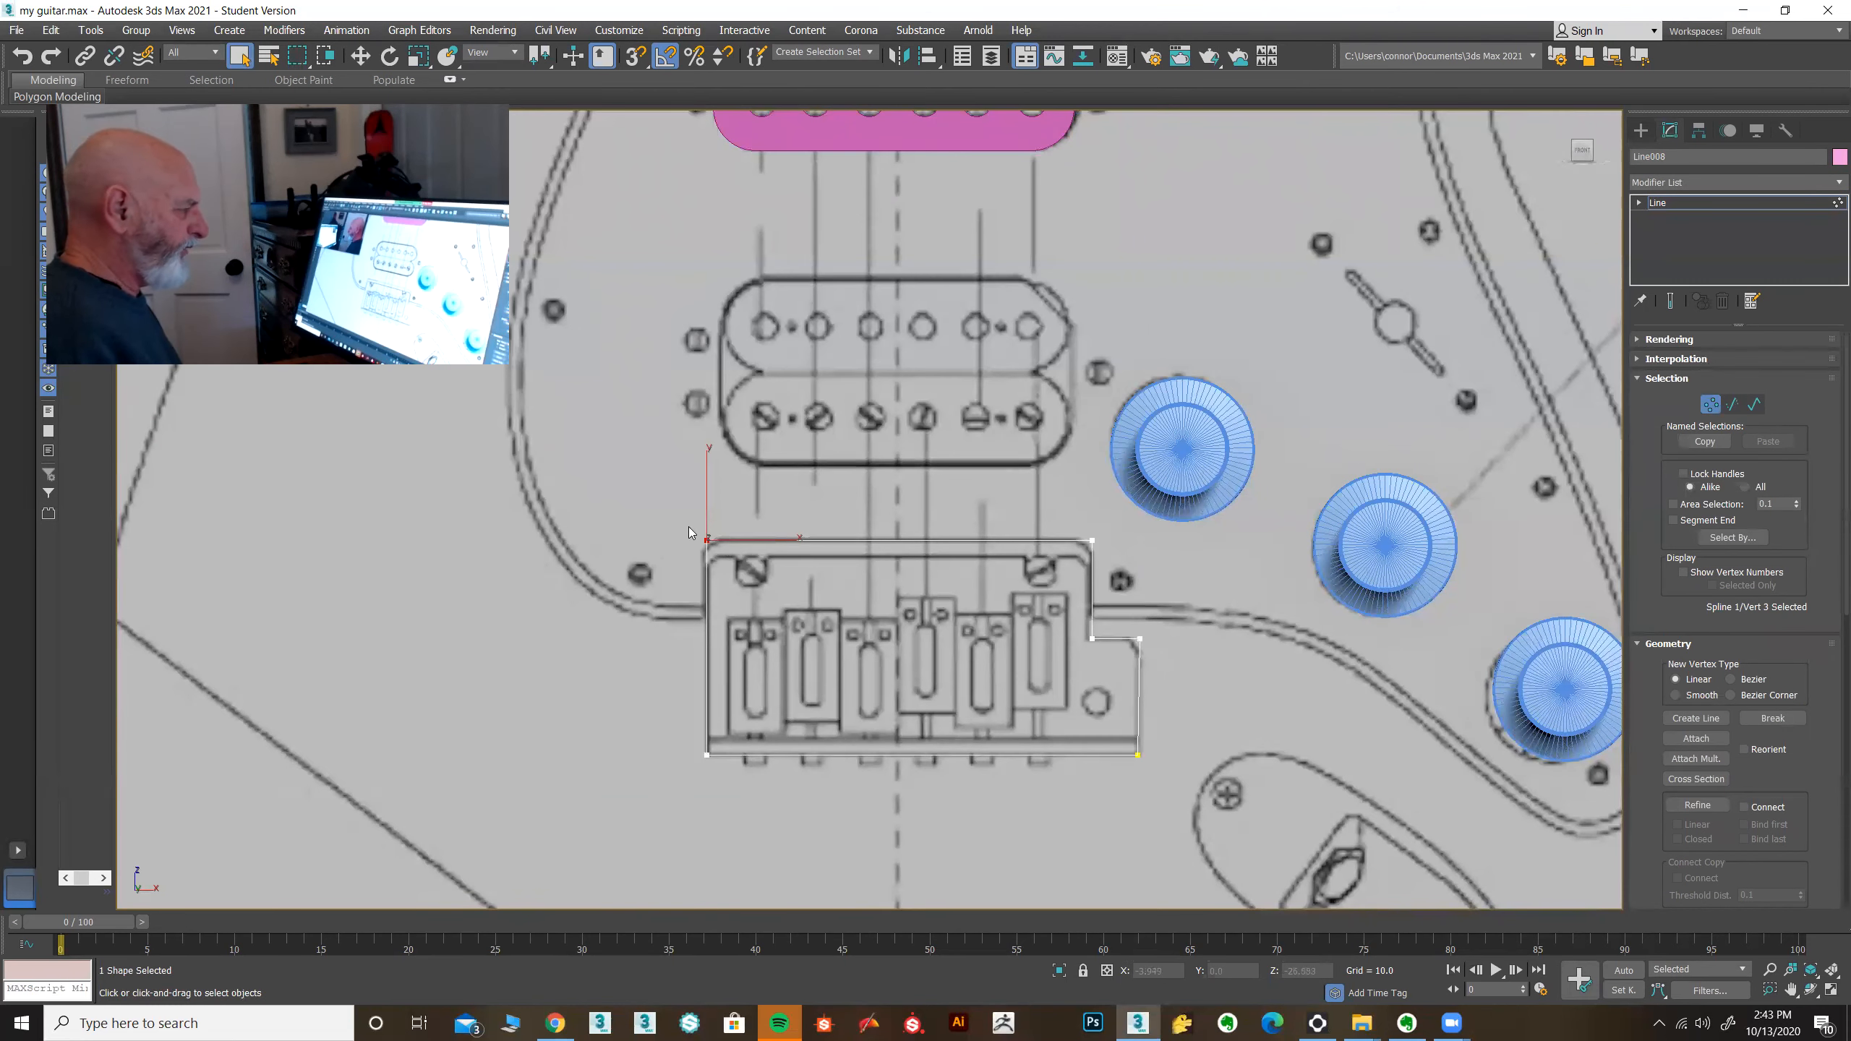
scroll(715, 557, up, 5)
middle_drag(727, 548, 895, 306)
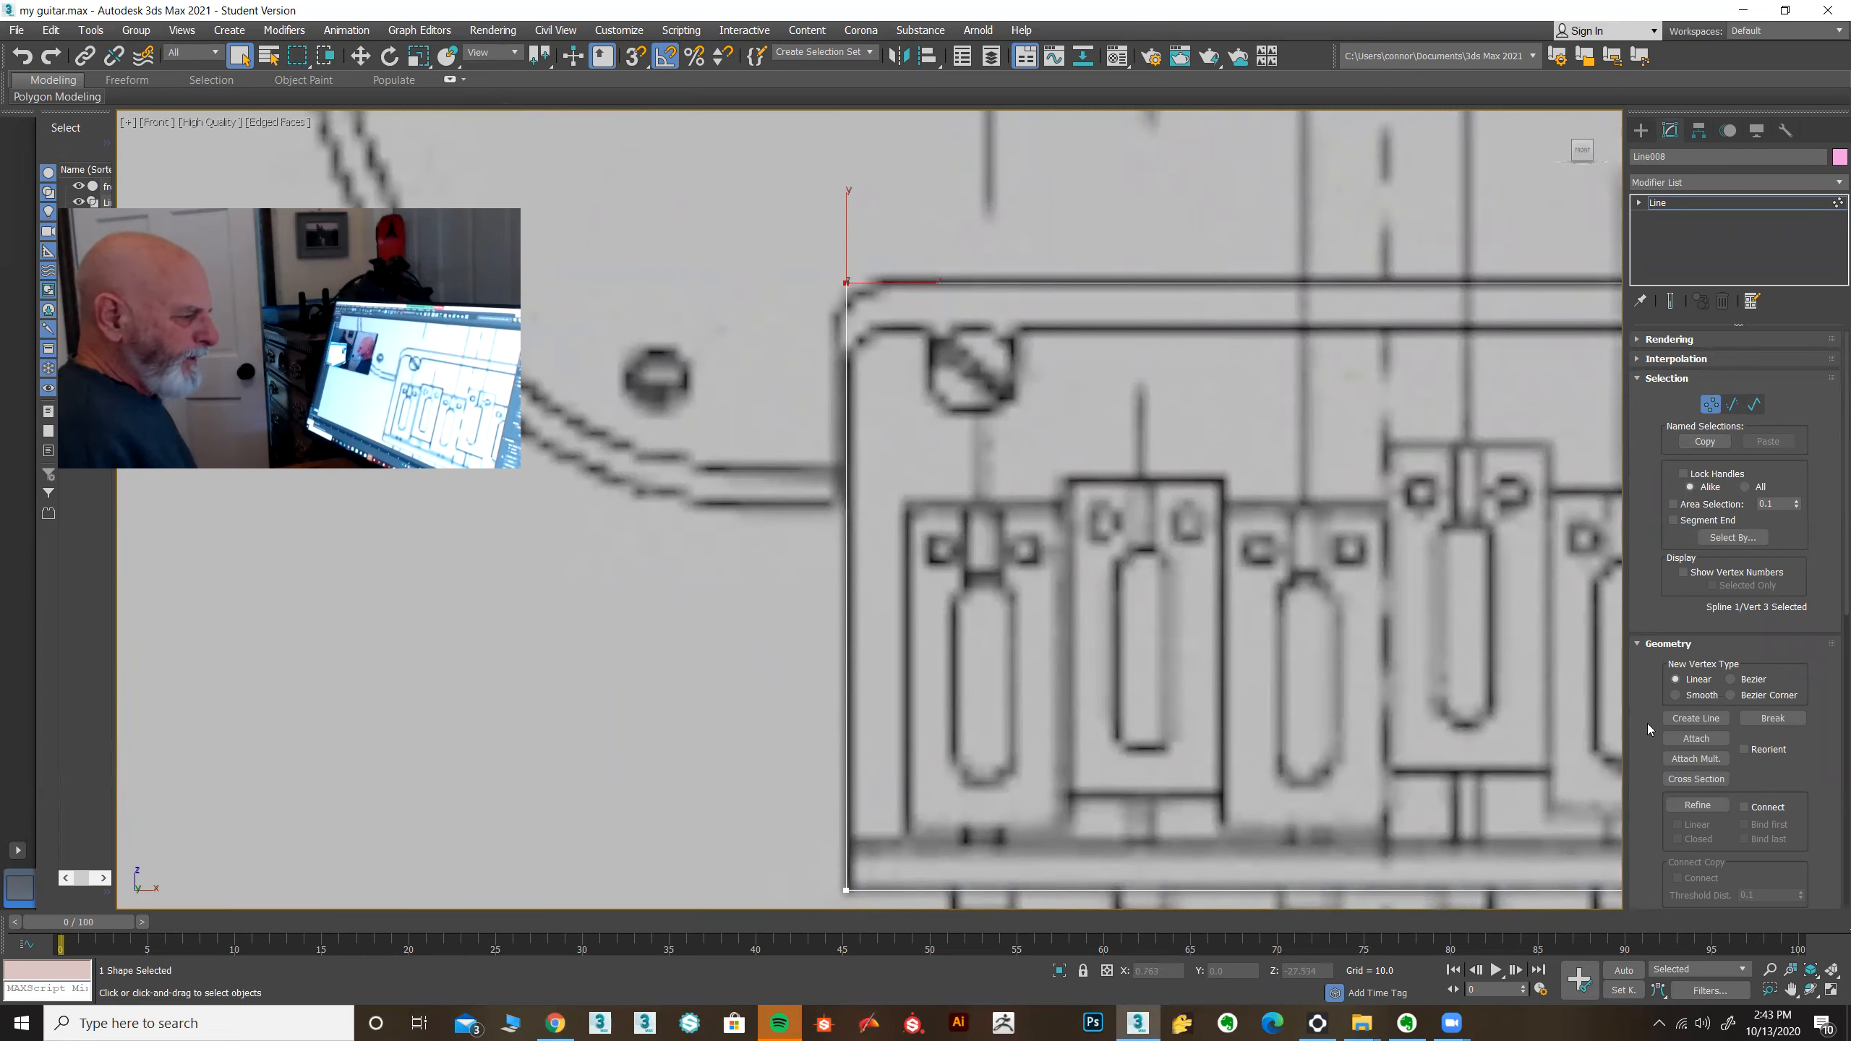
drag(1646, 721, 1646, 335)
click(1695, 676)
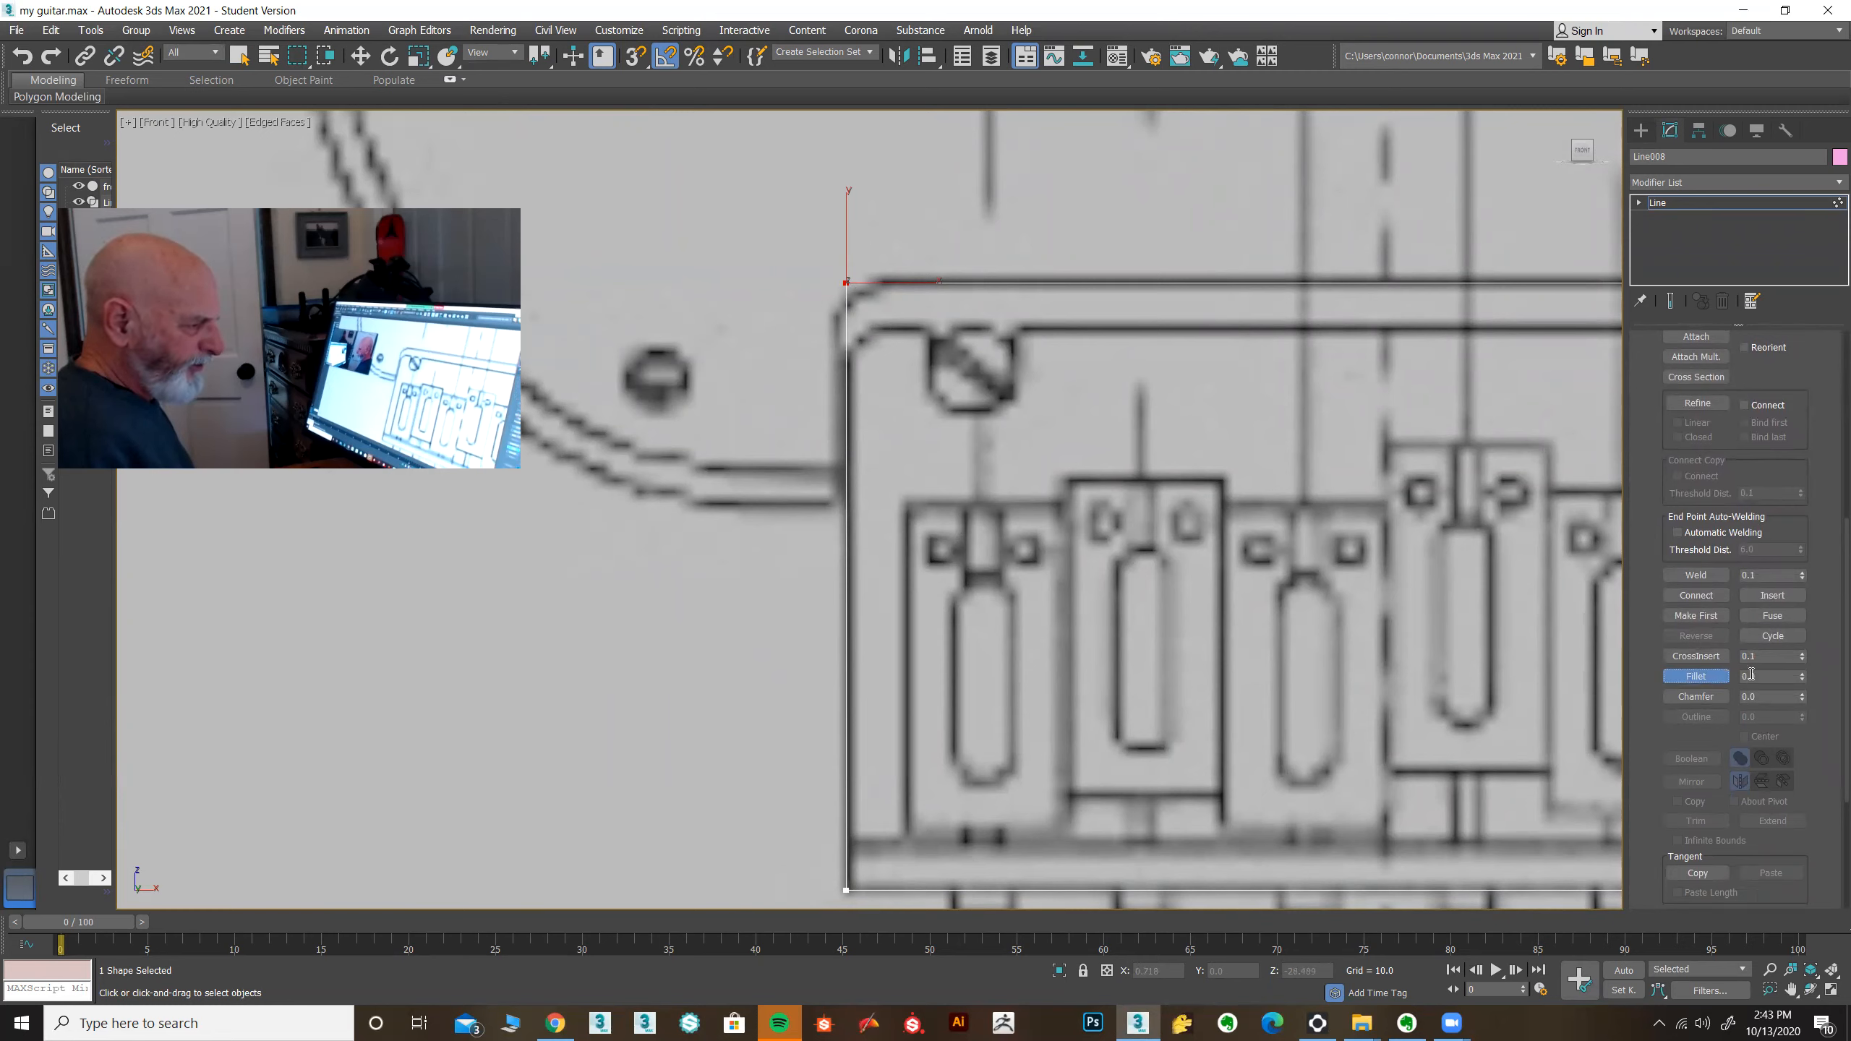
Step: Try a large and a smaller fillet on the bridge plate's upper-left corner, undoing each one
double_click(1770, 677)
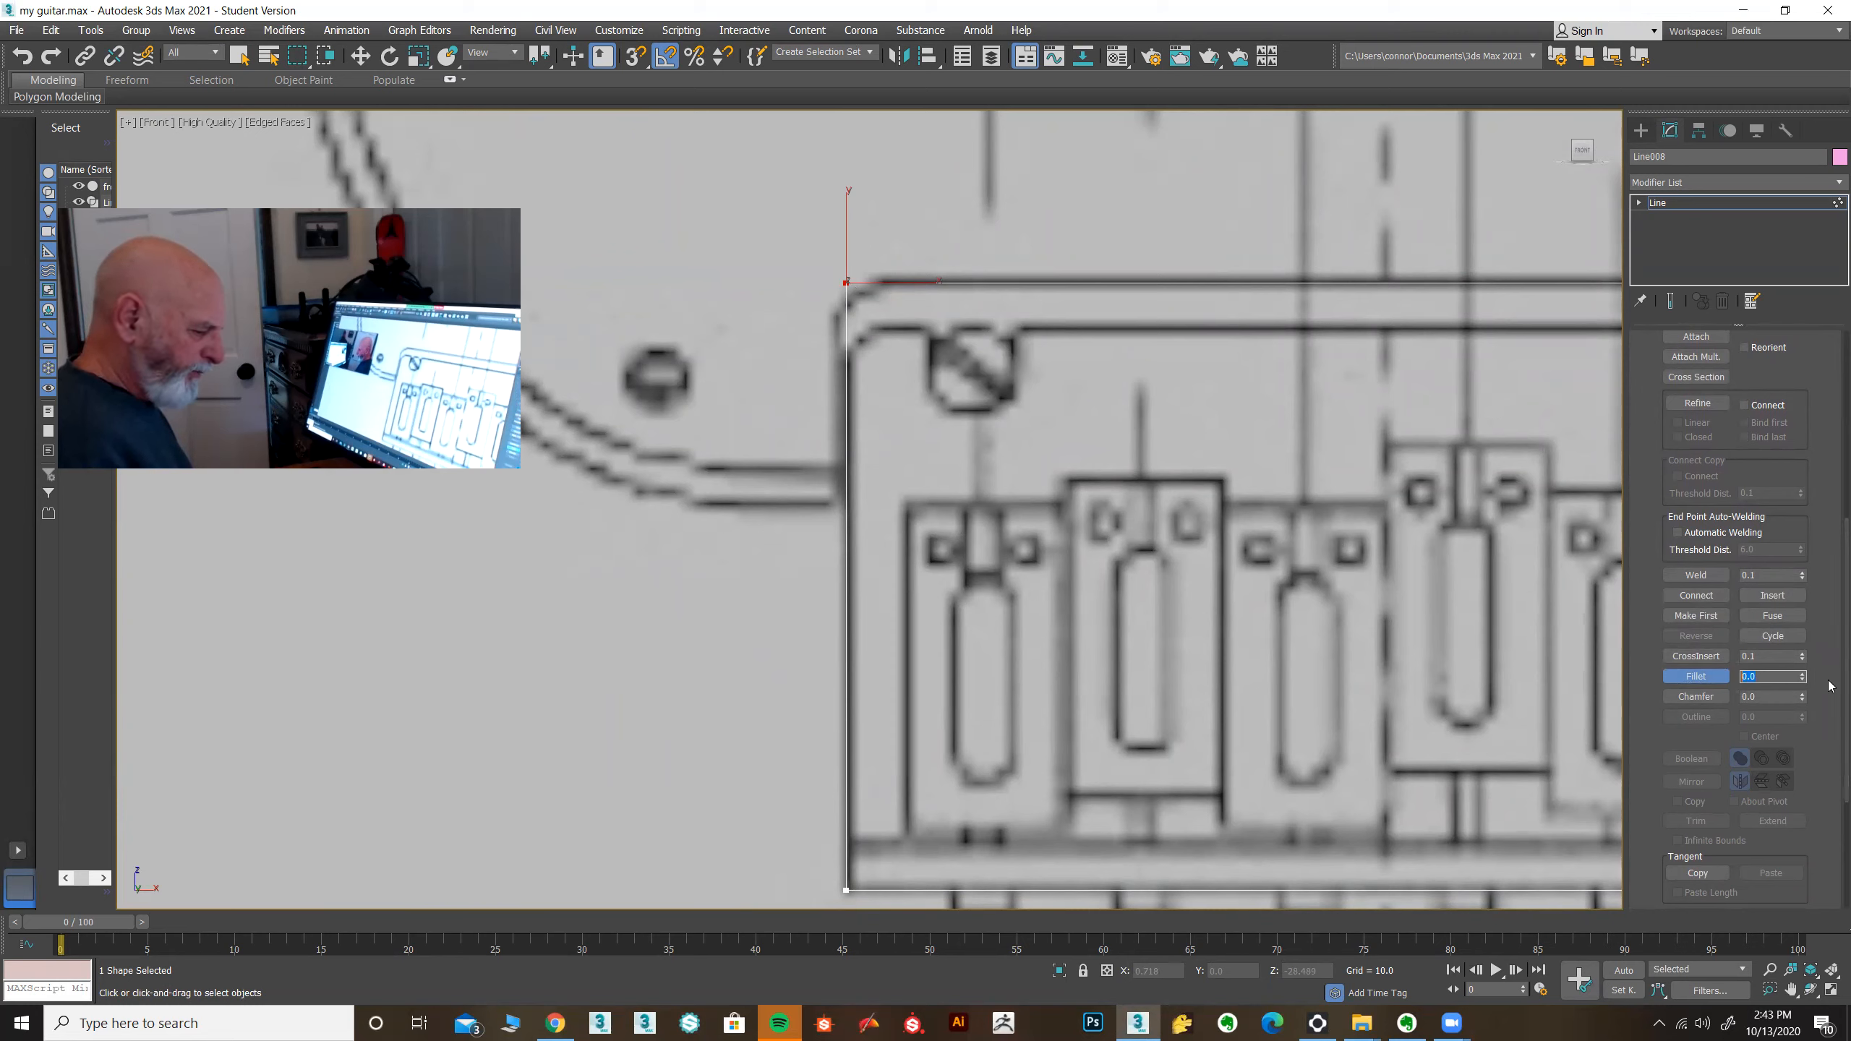
key(Return)
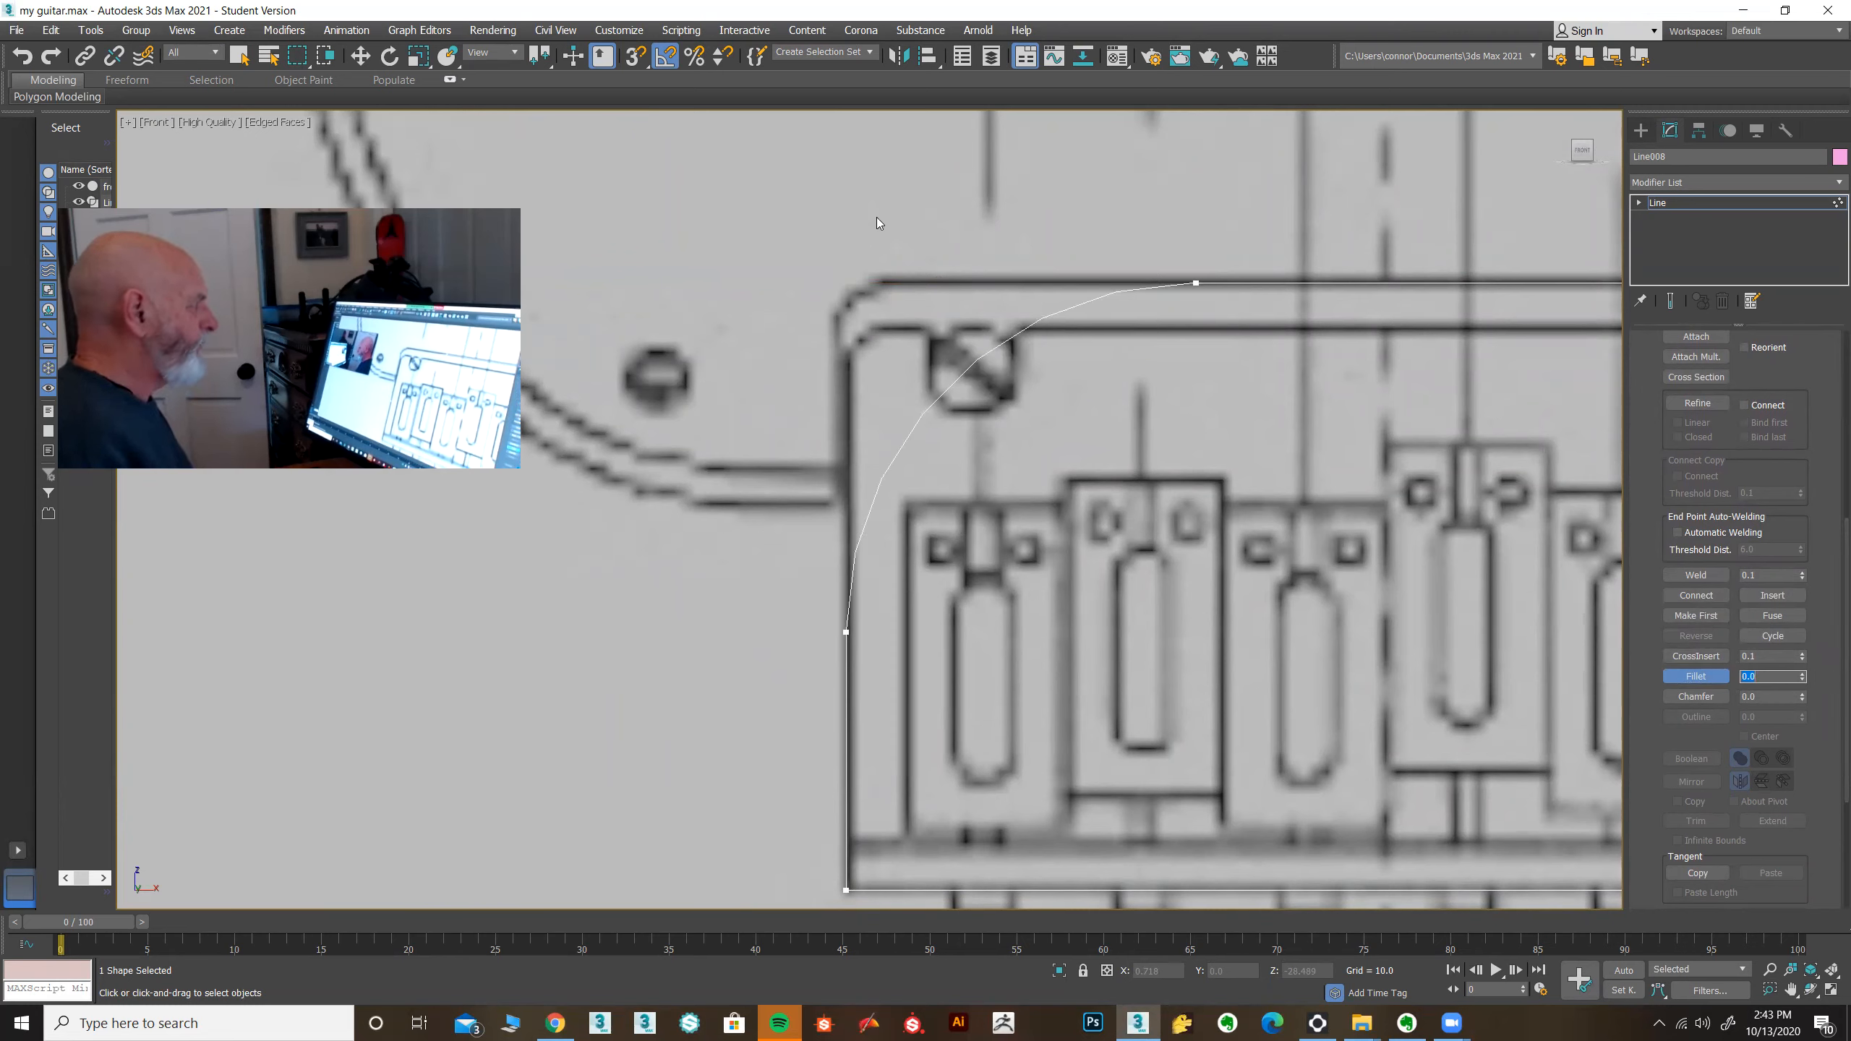
click(22, 57)
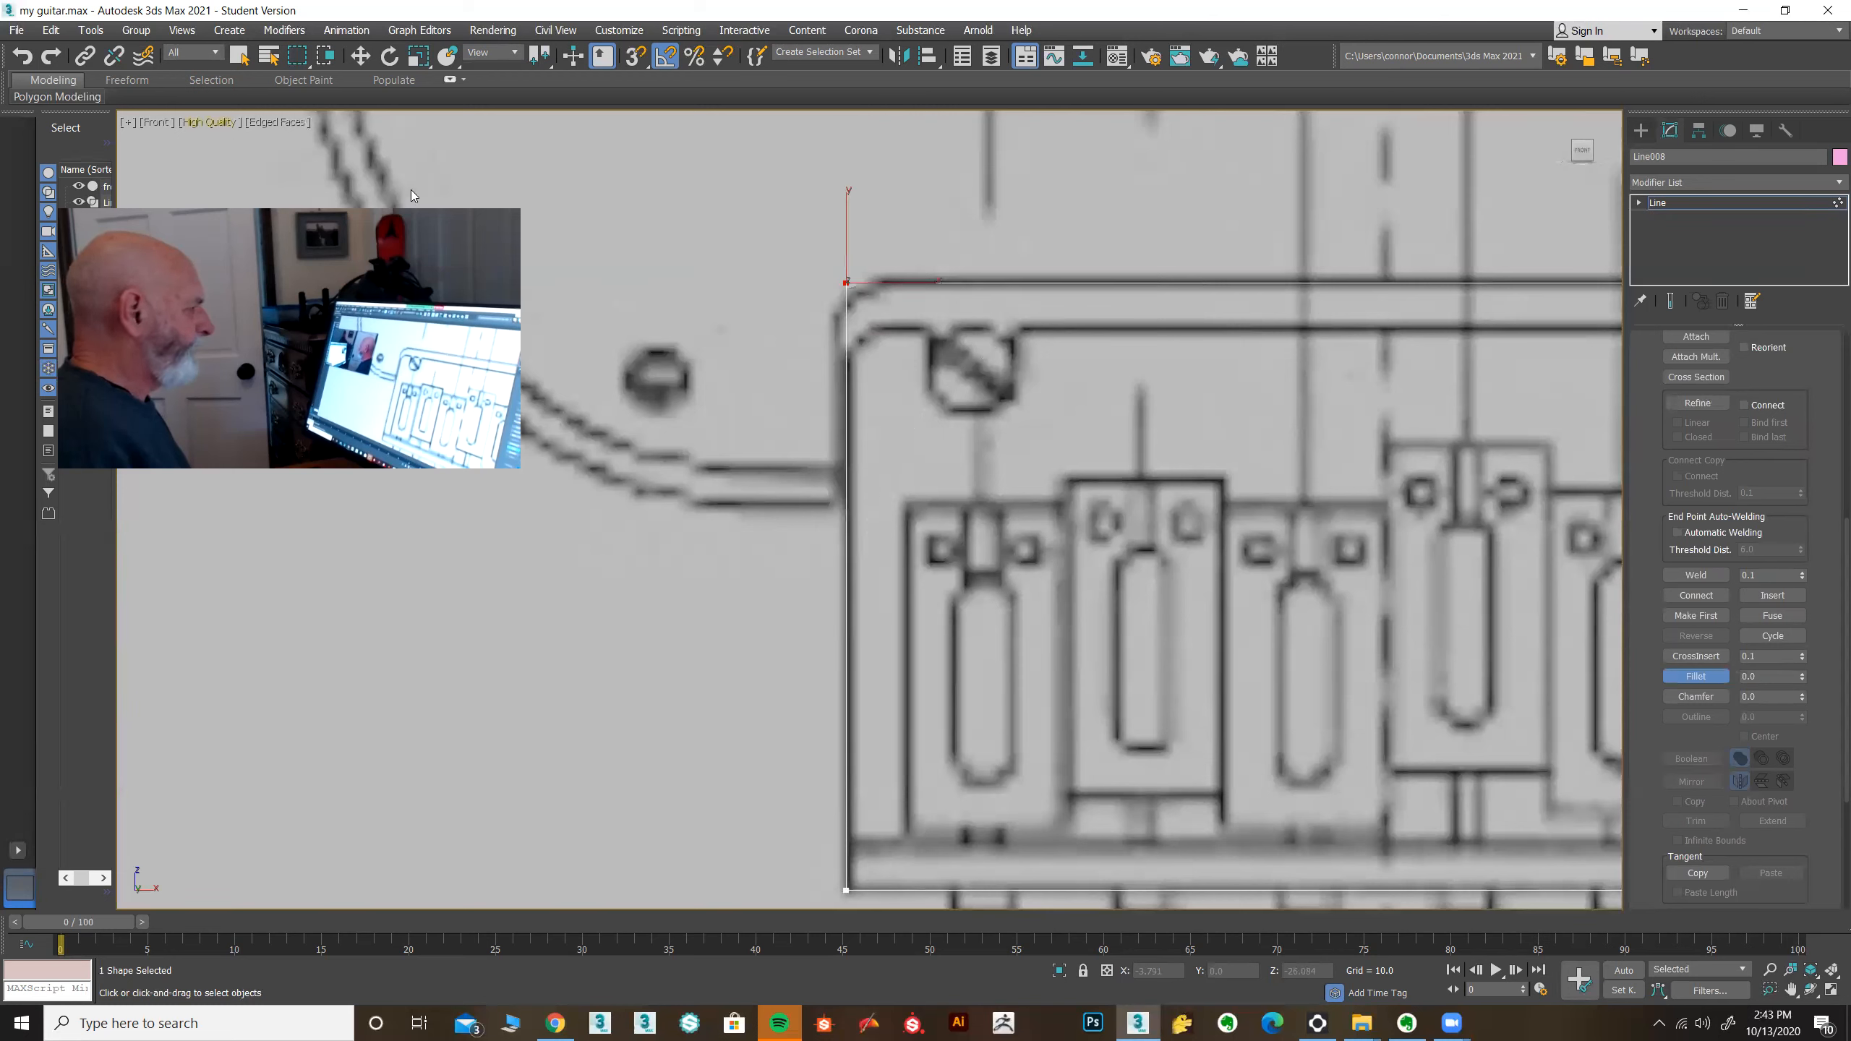
double_click(1759, 676)
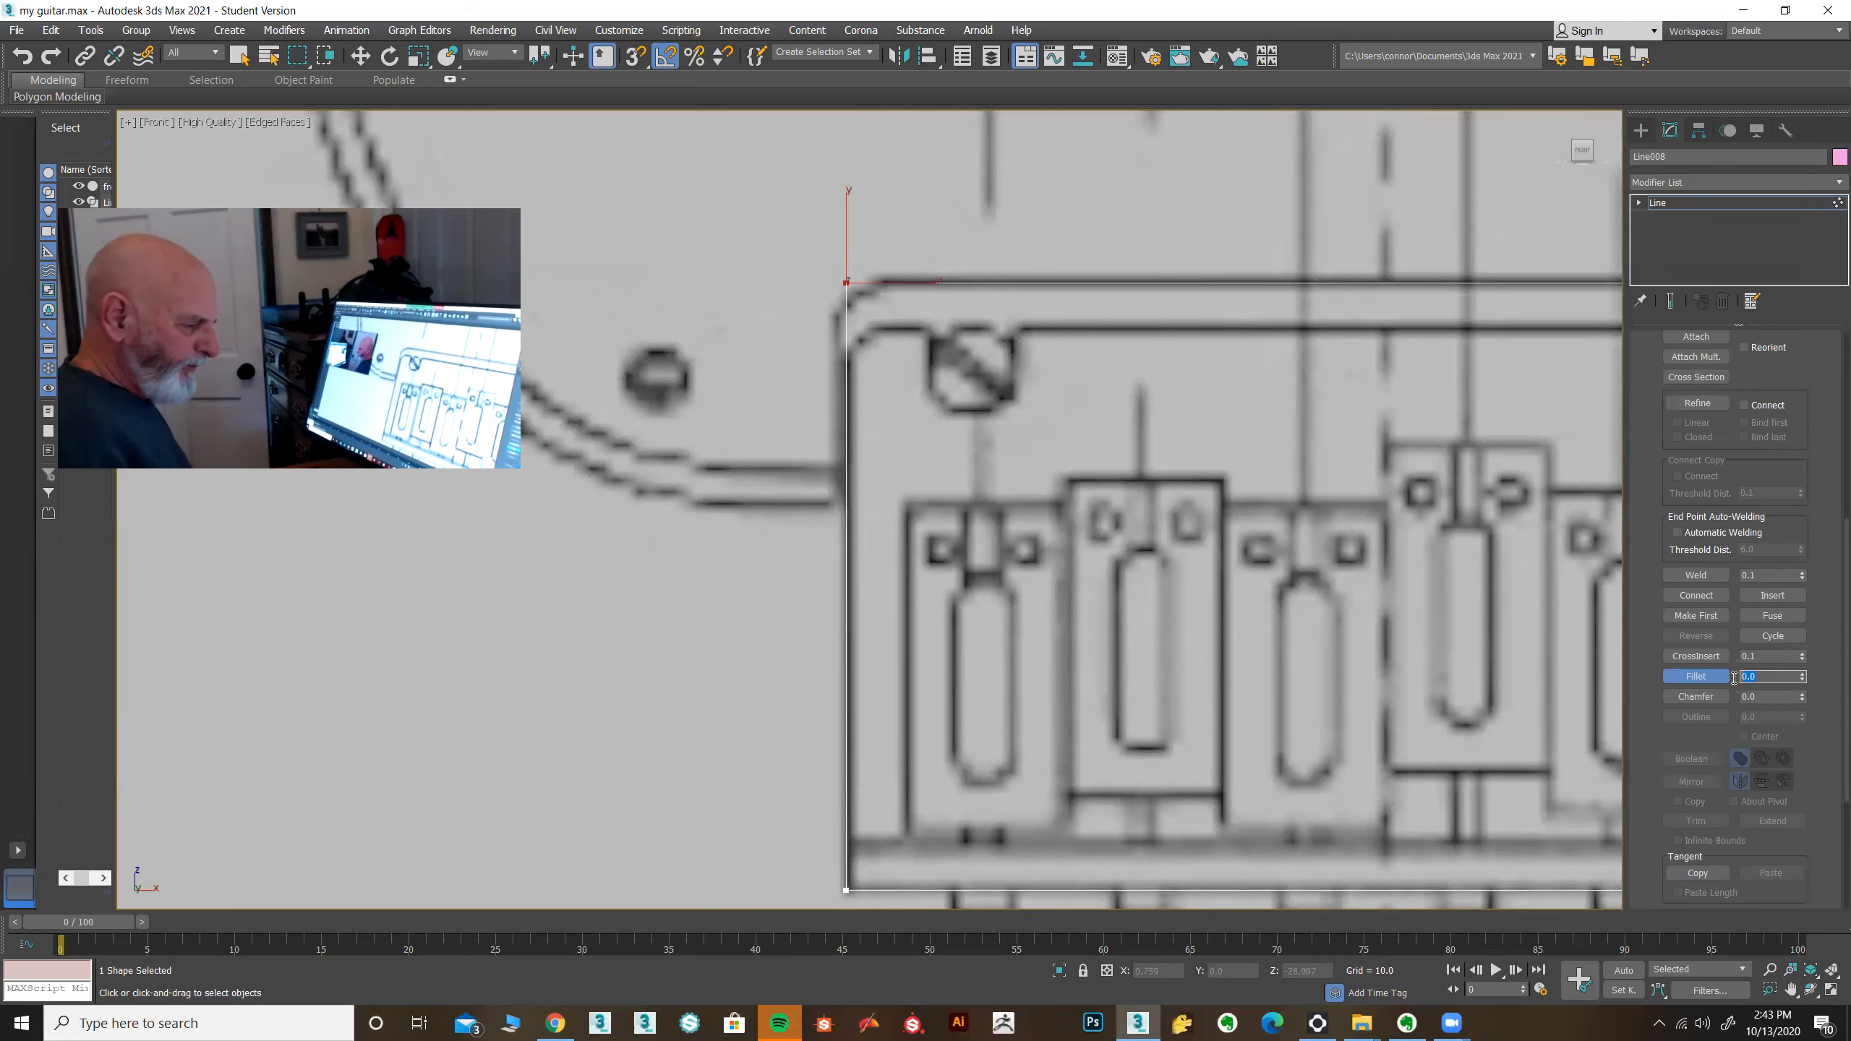
key(Return)
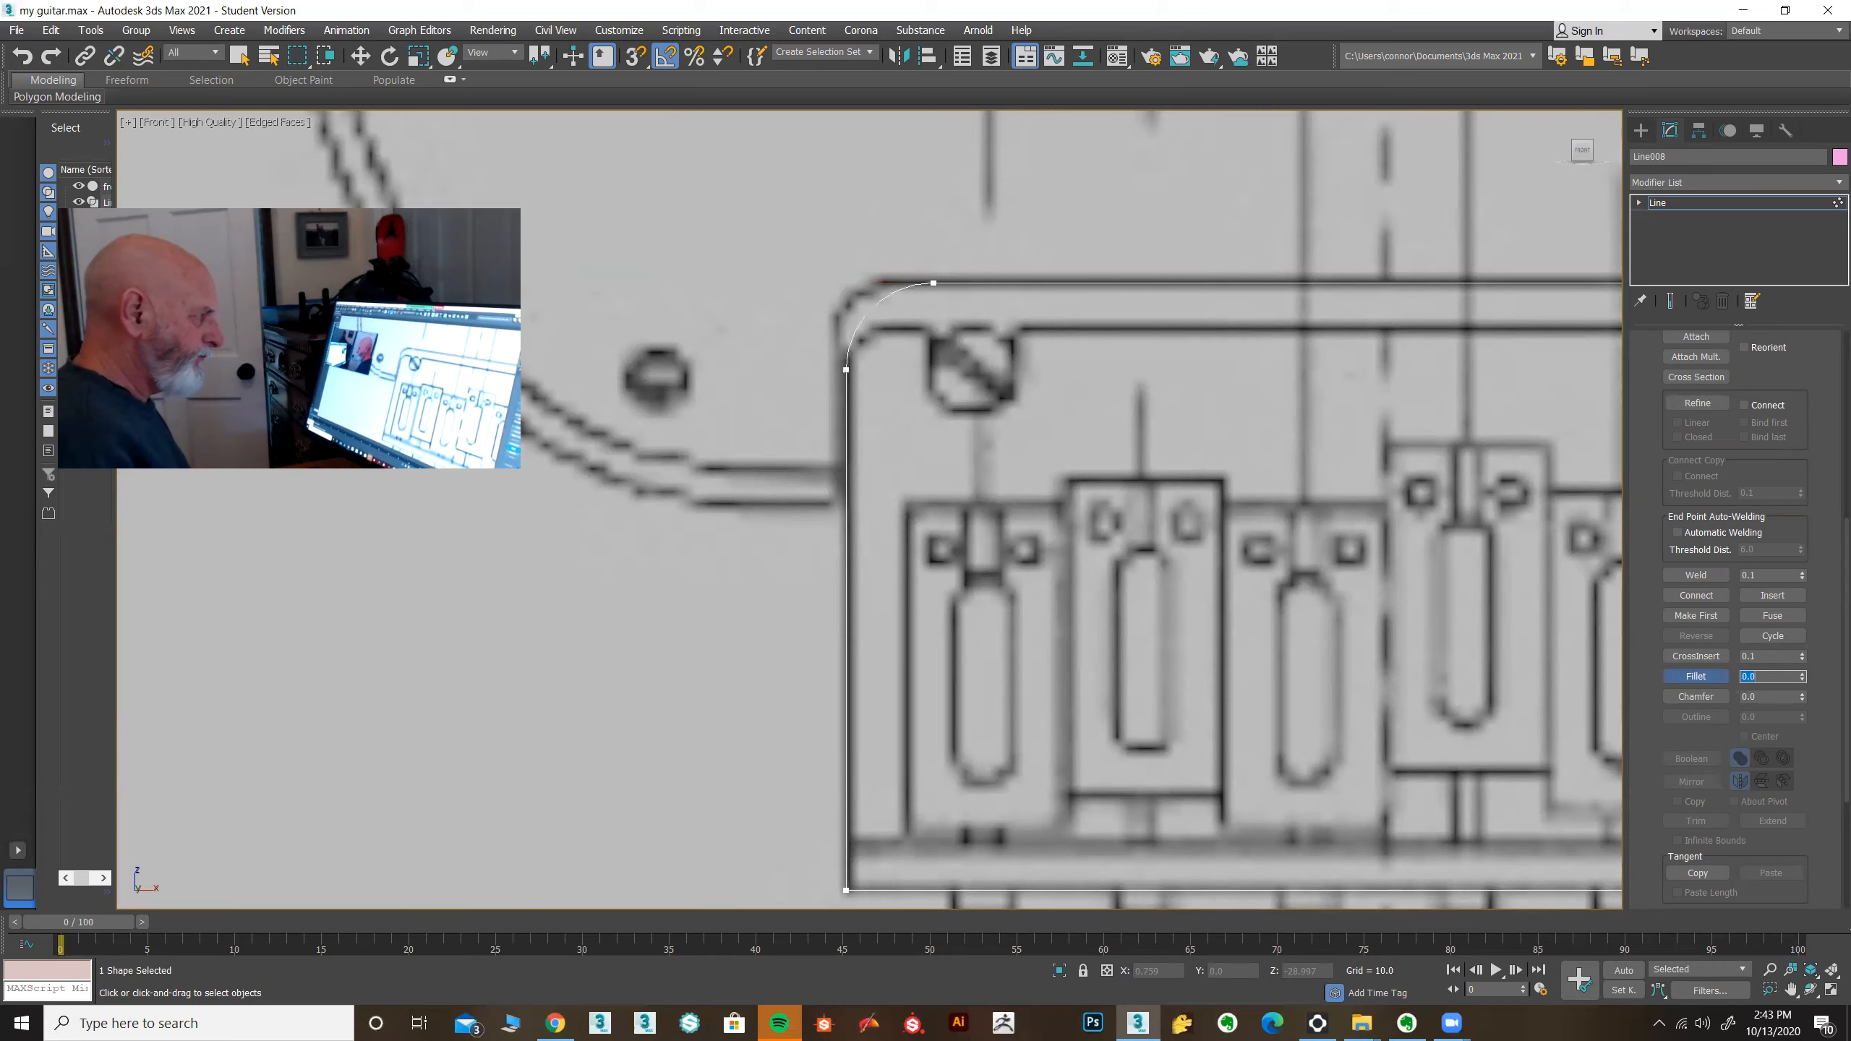
click(24, 56)
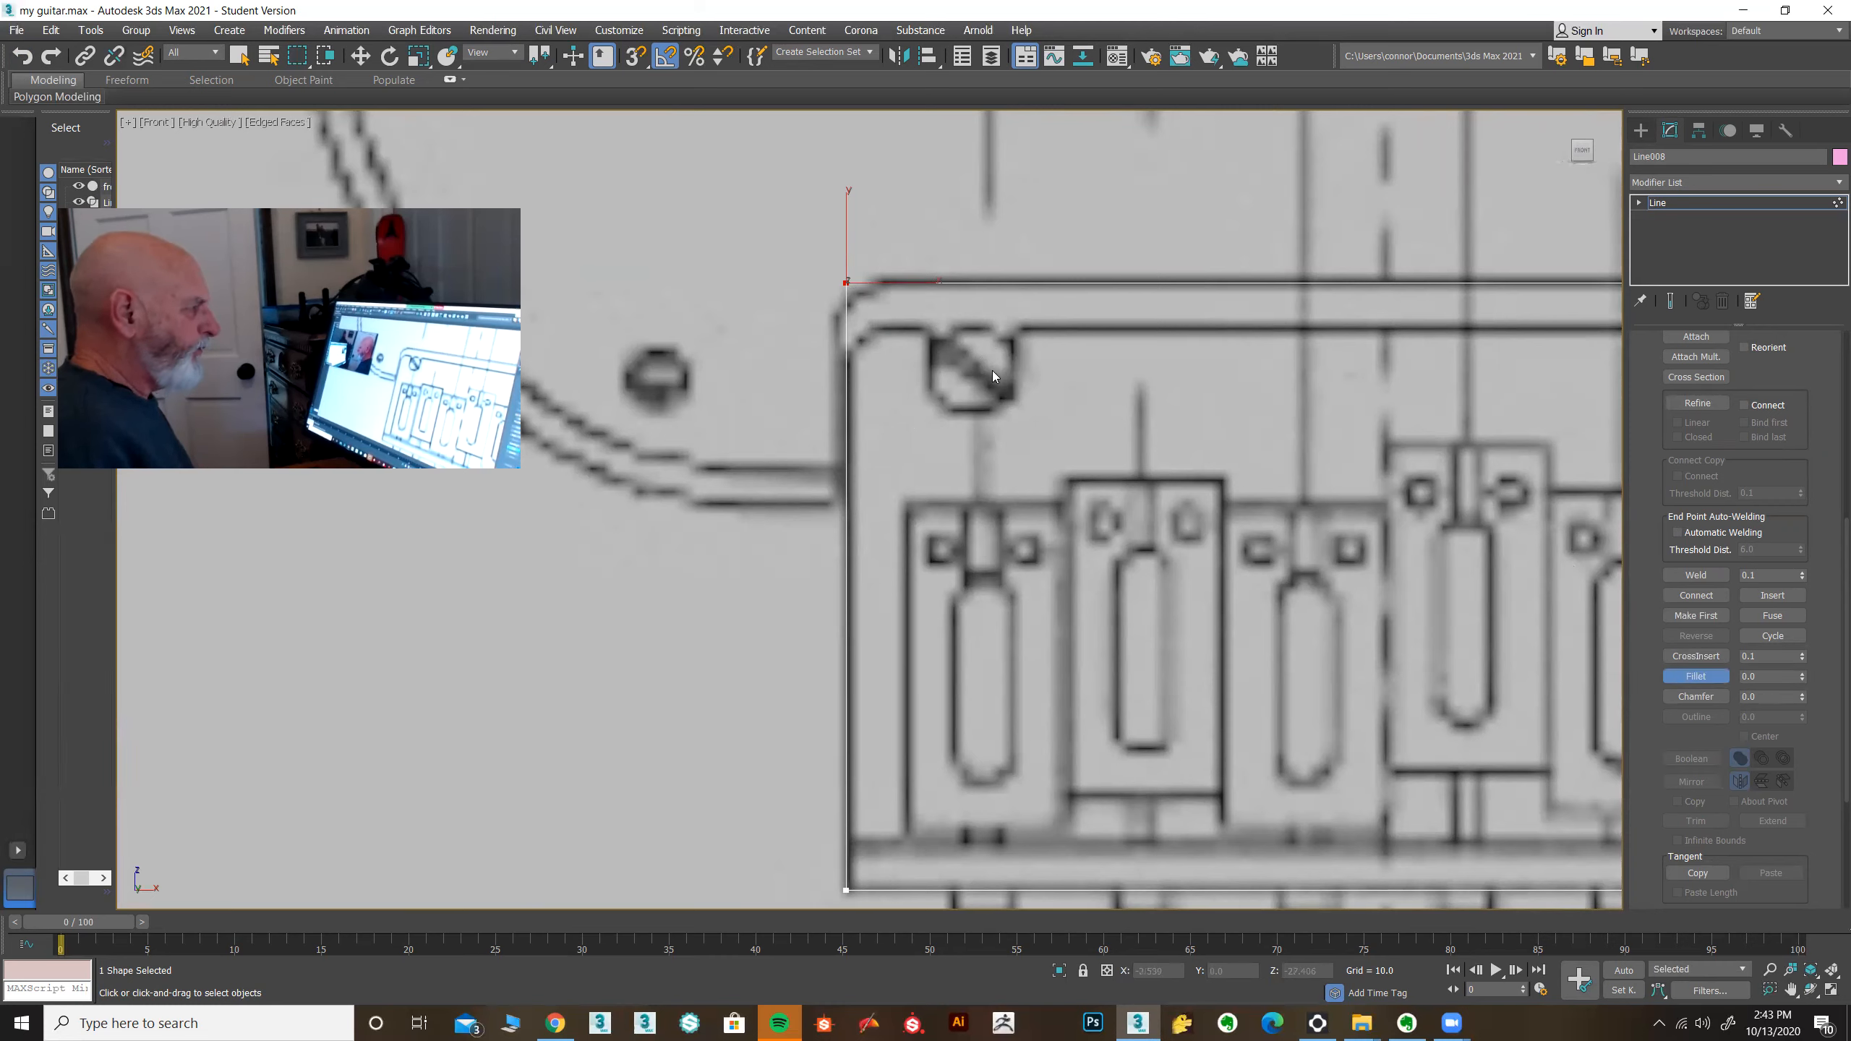
Step: Try two more fillets on the bridge plate's upper-left corner, including one of about 0.2, undoing each one
click(1772, 678)
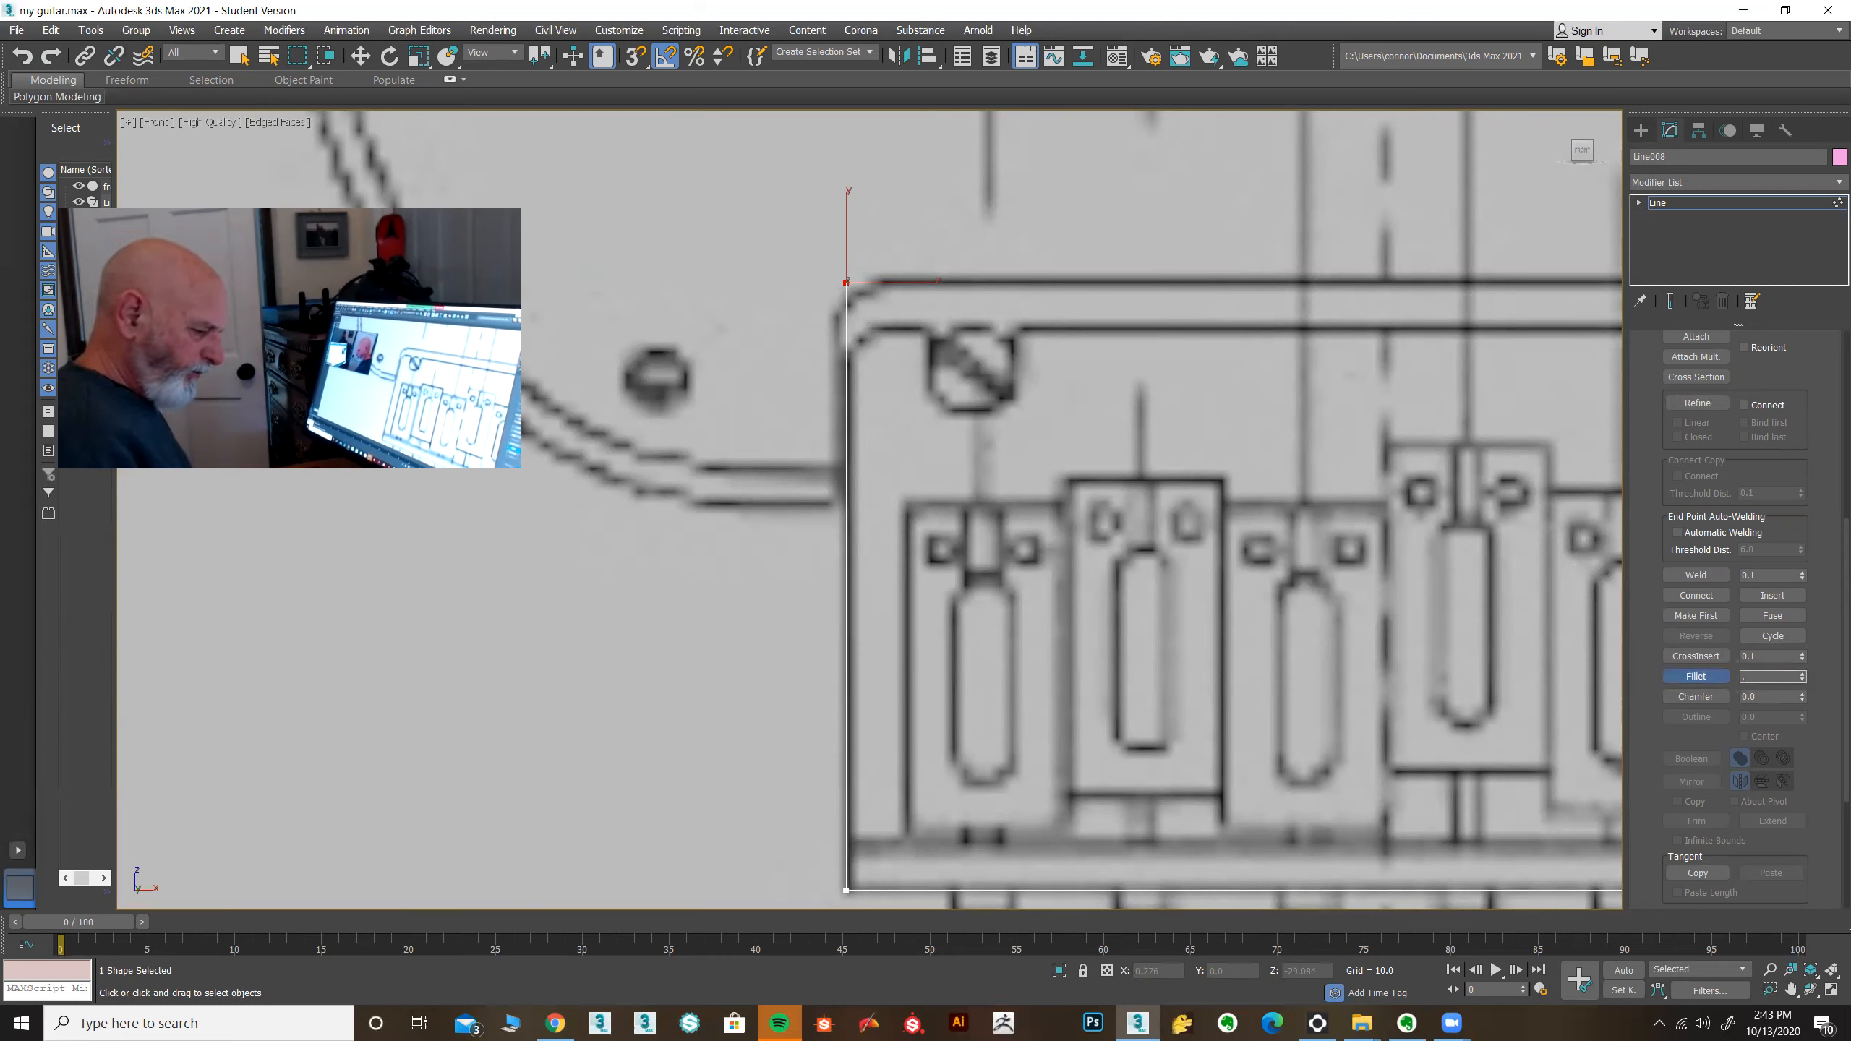
key(Return)
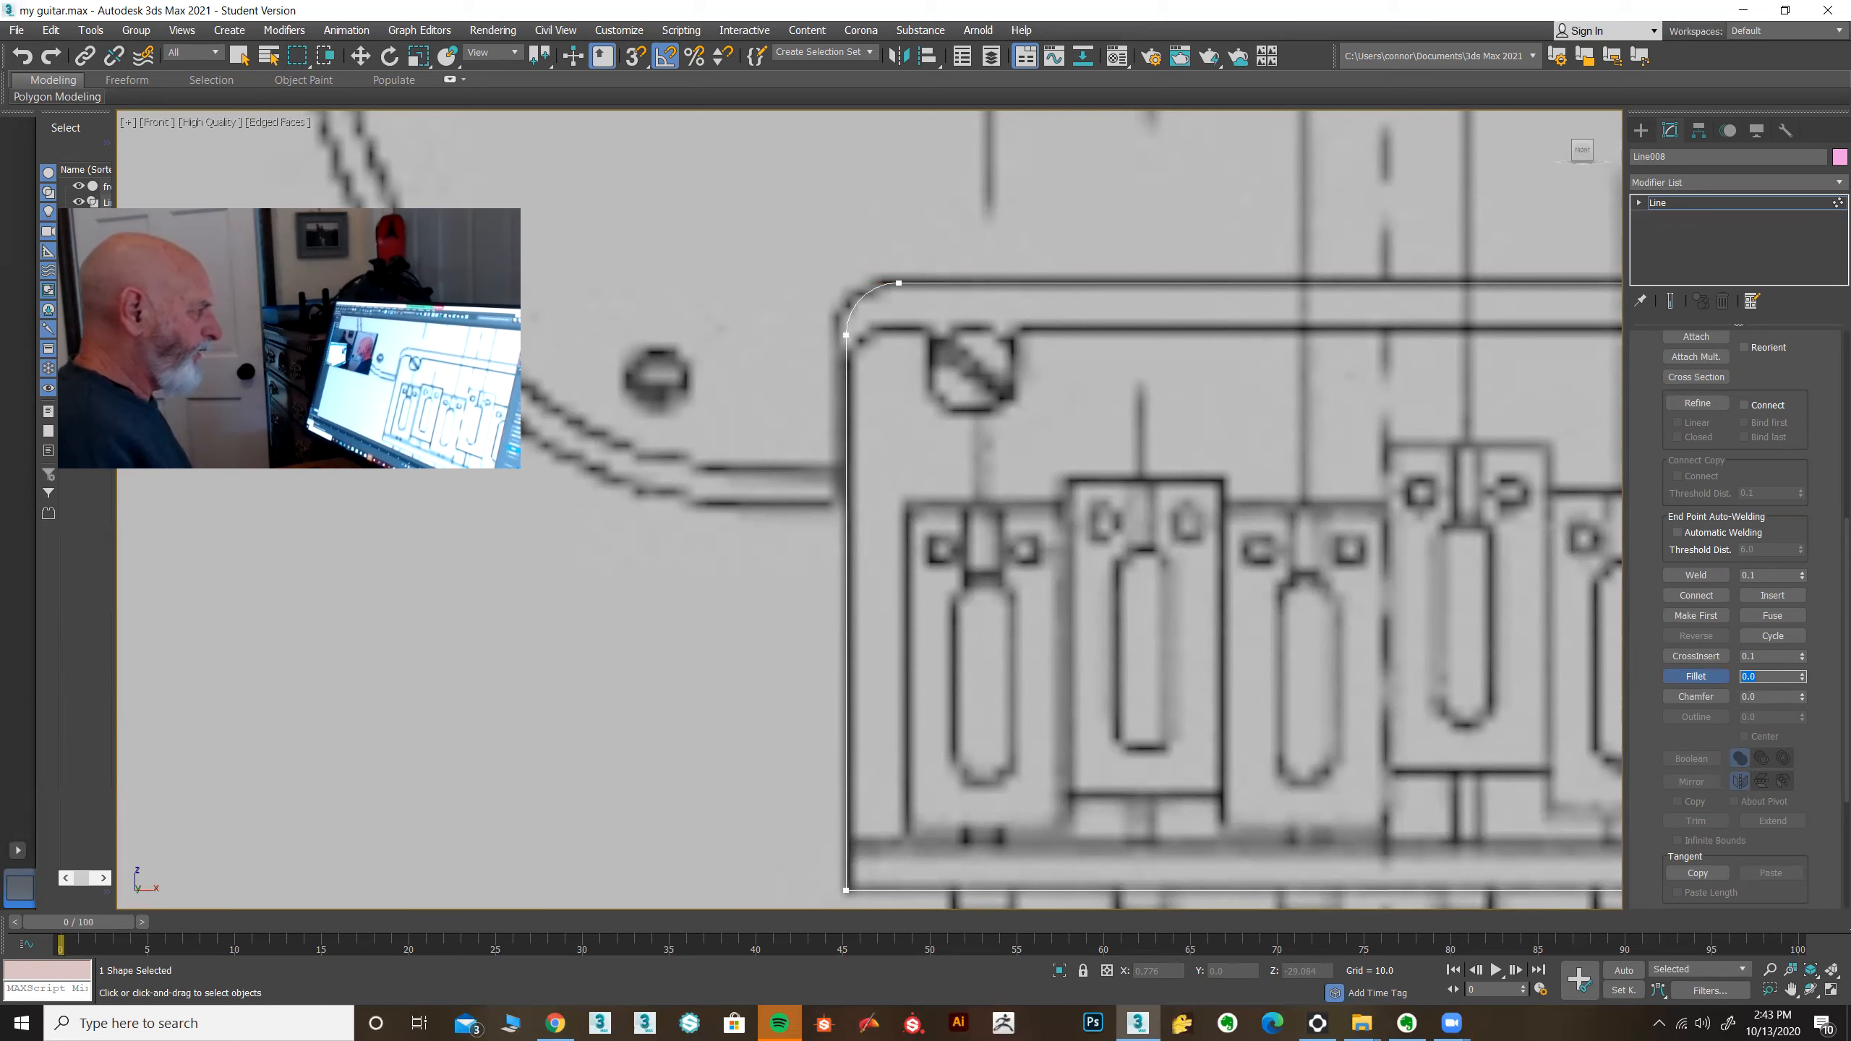
key(ctrl+z)
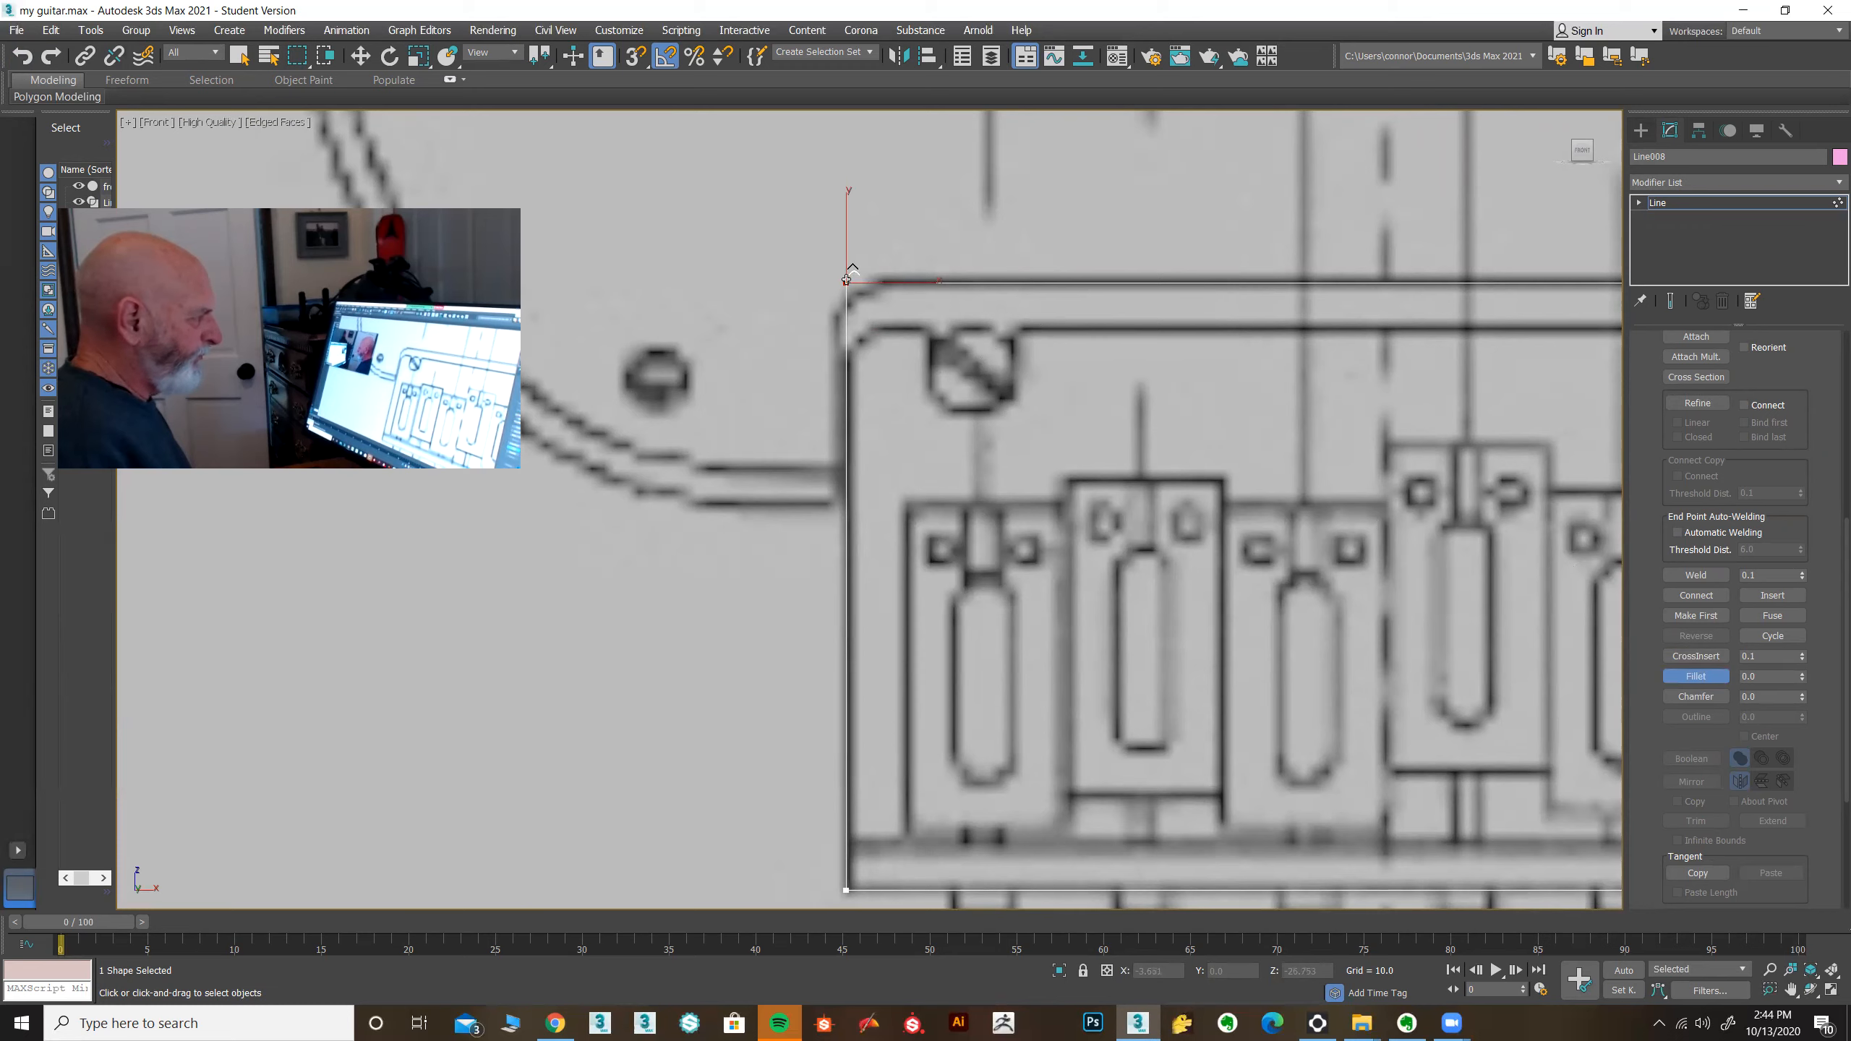
drag(846, 279, 871, 243)
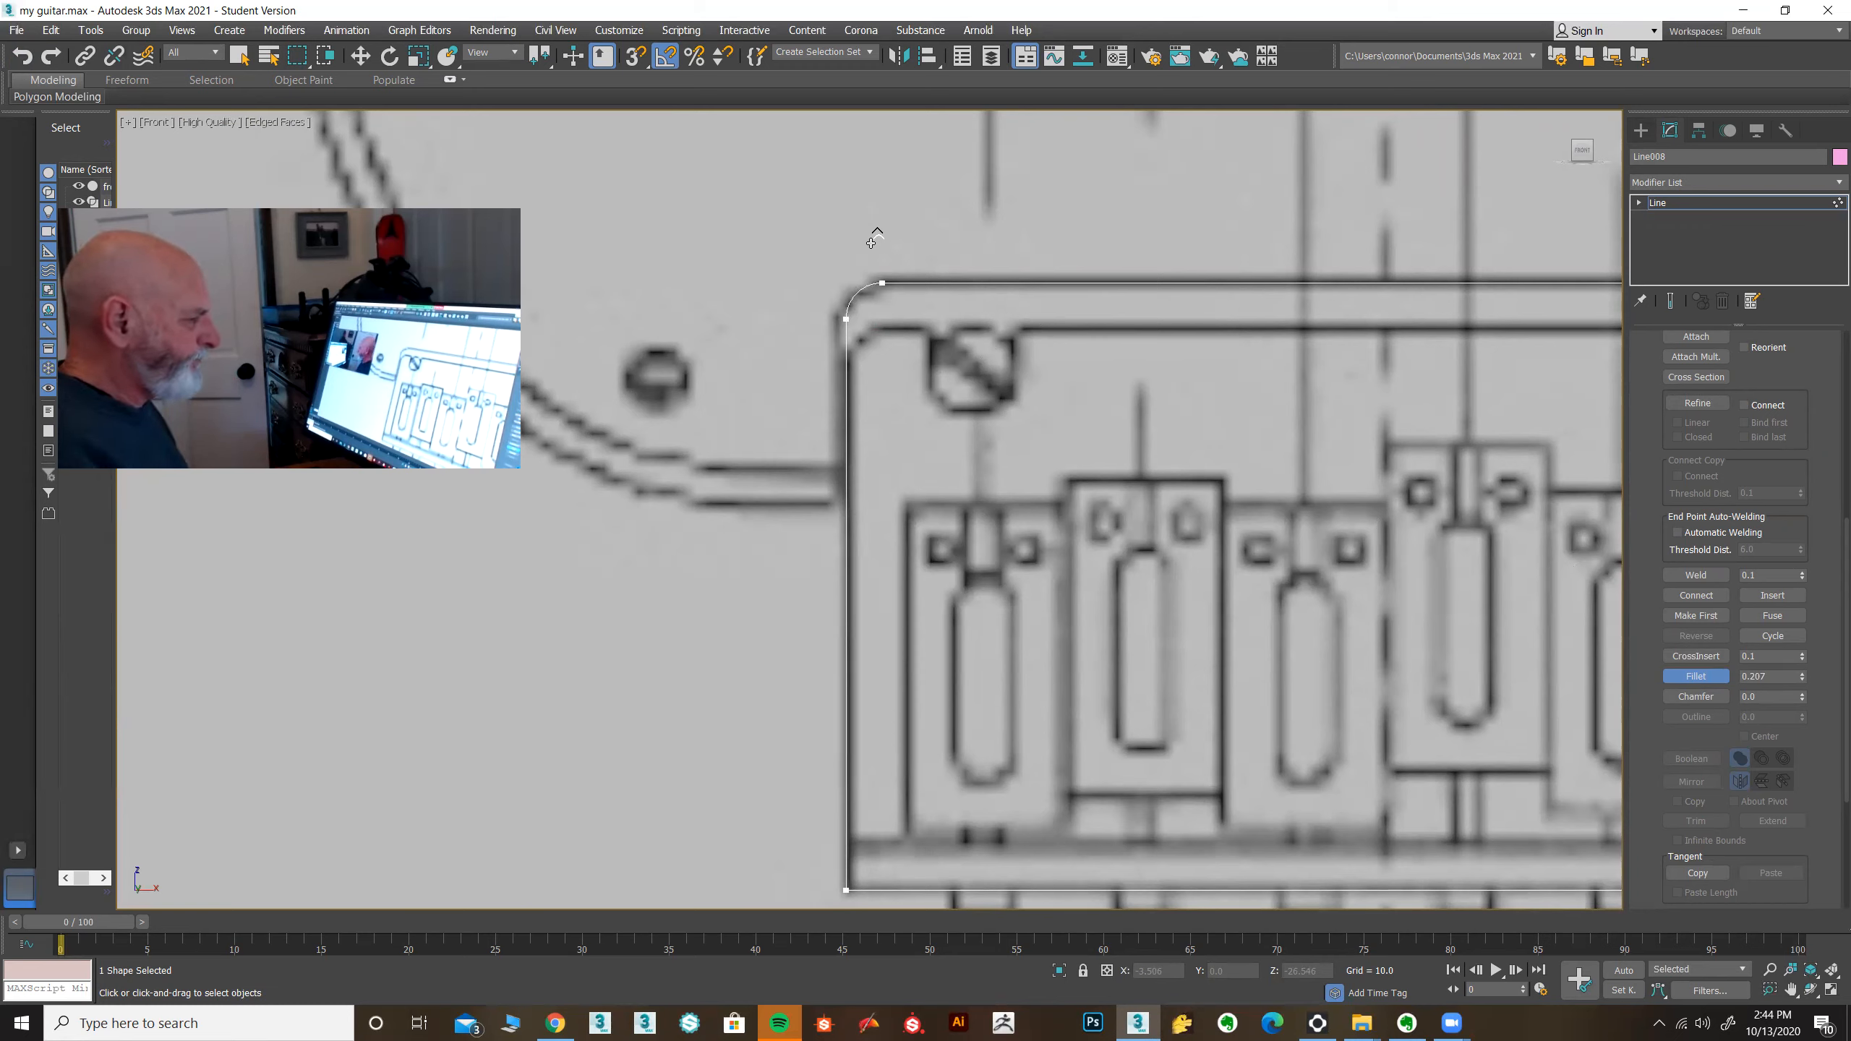
drag(871, 243, 871, 243)
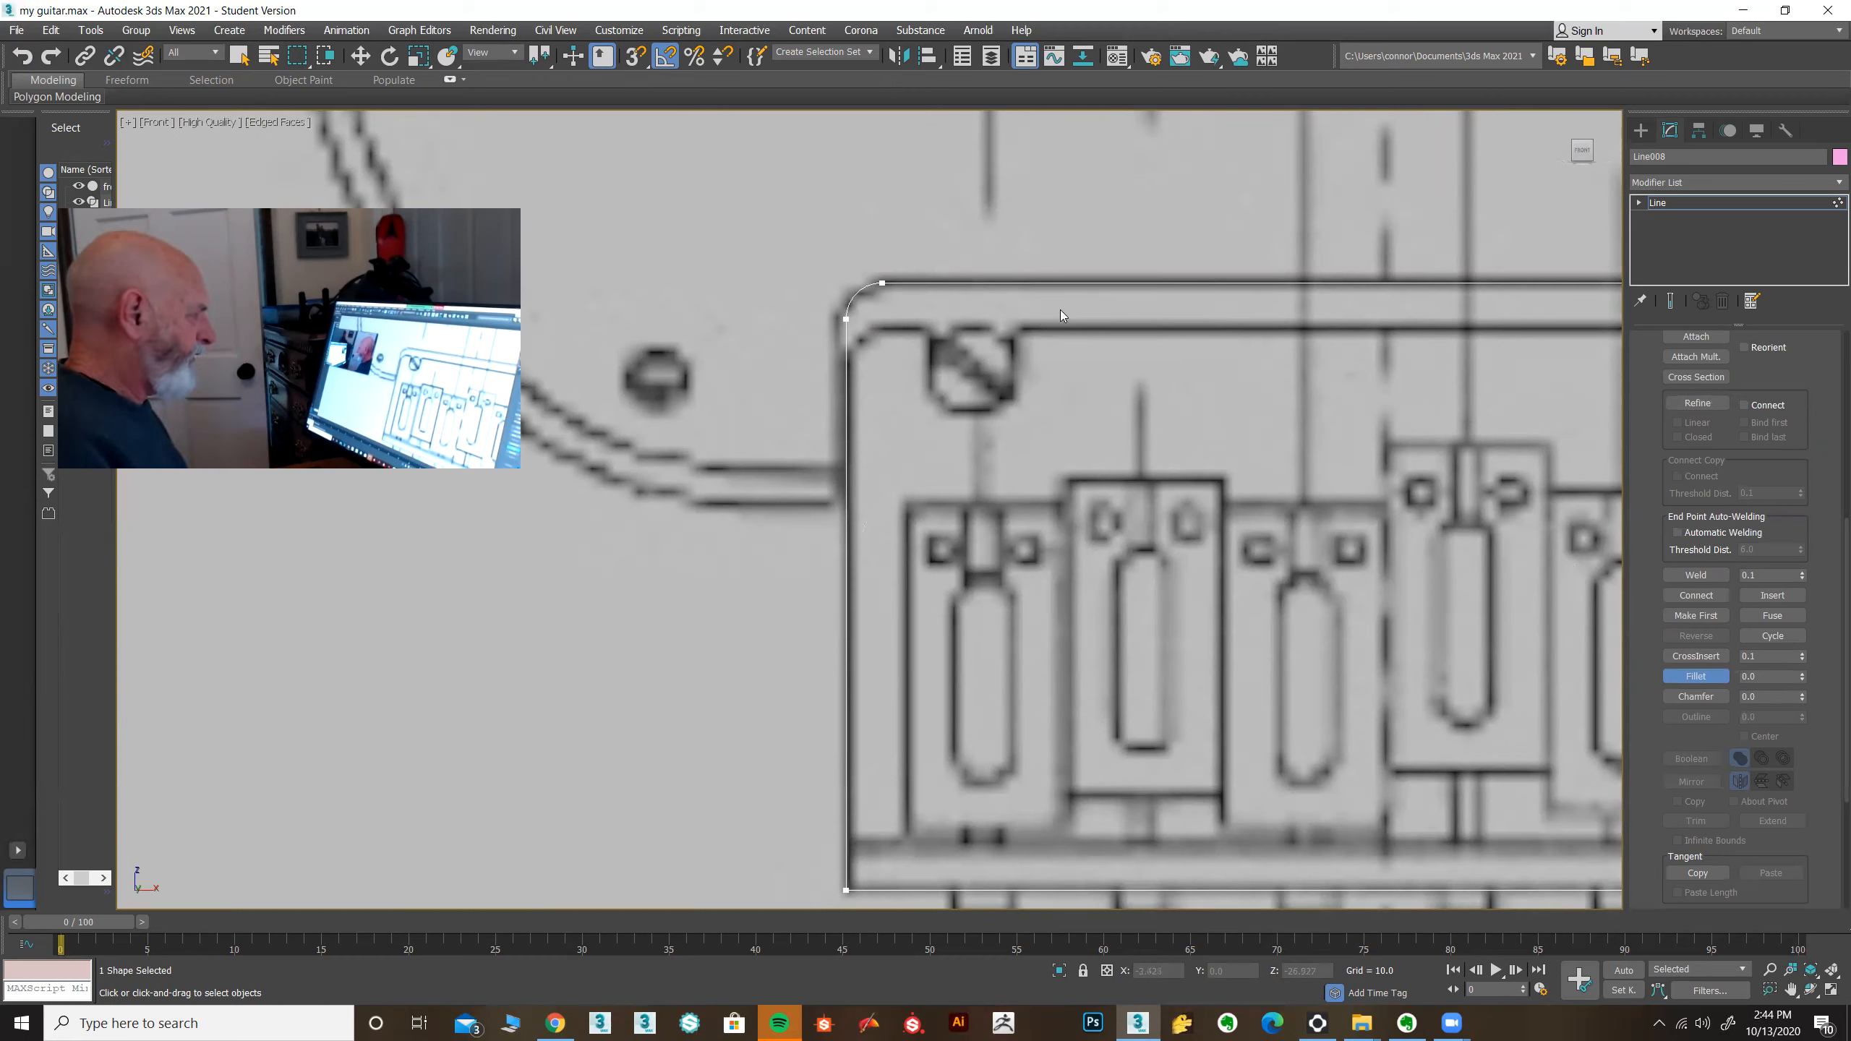
click(21, 56)
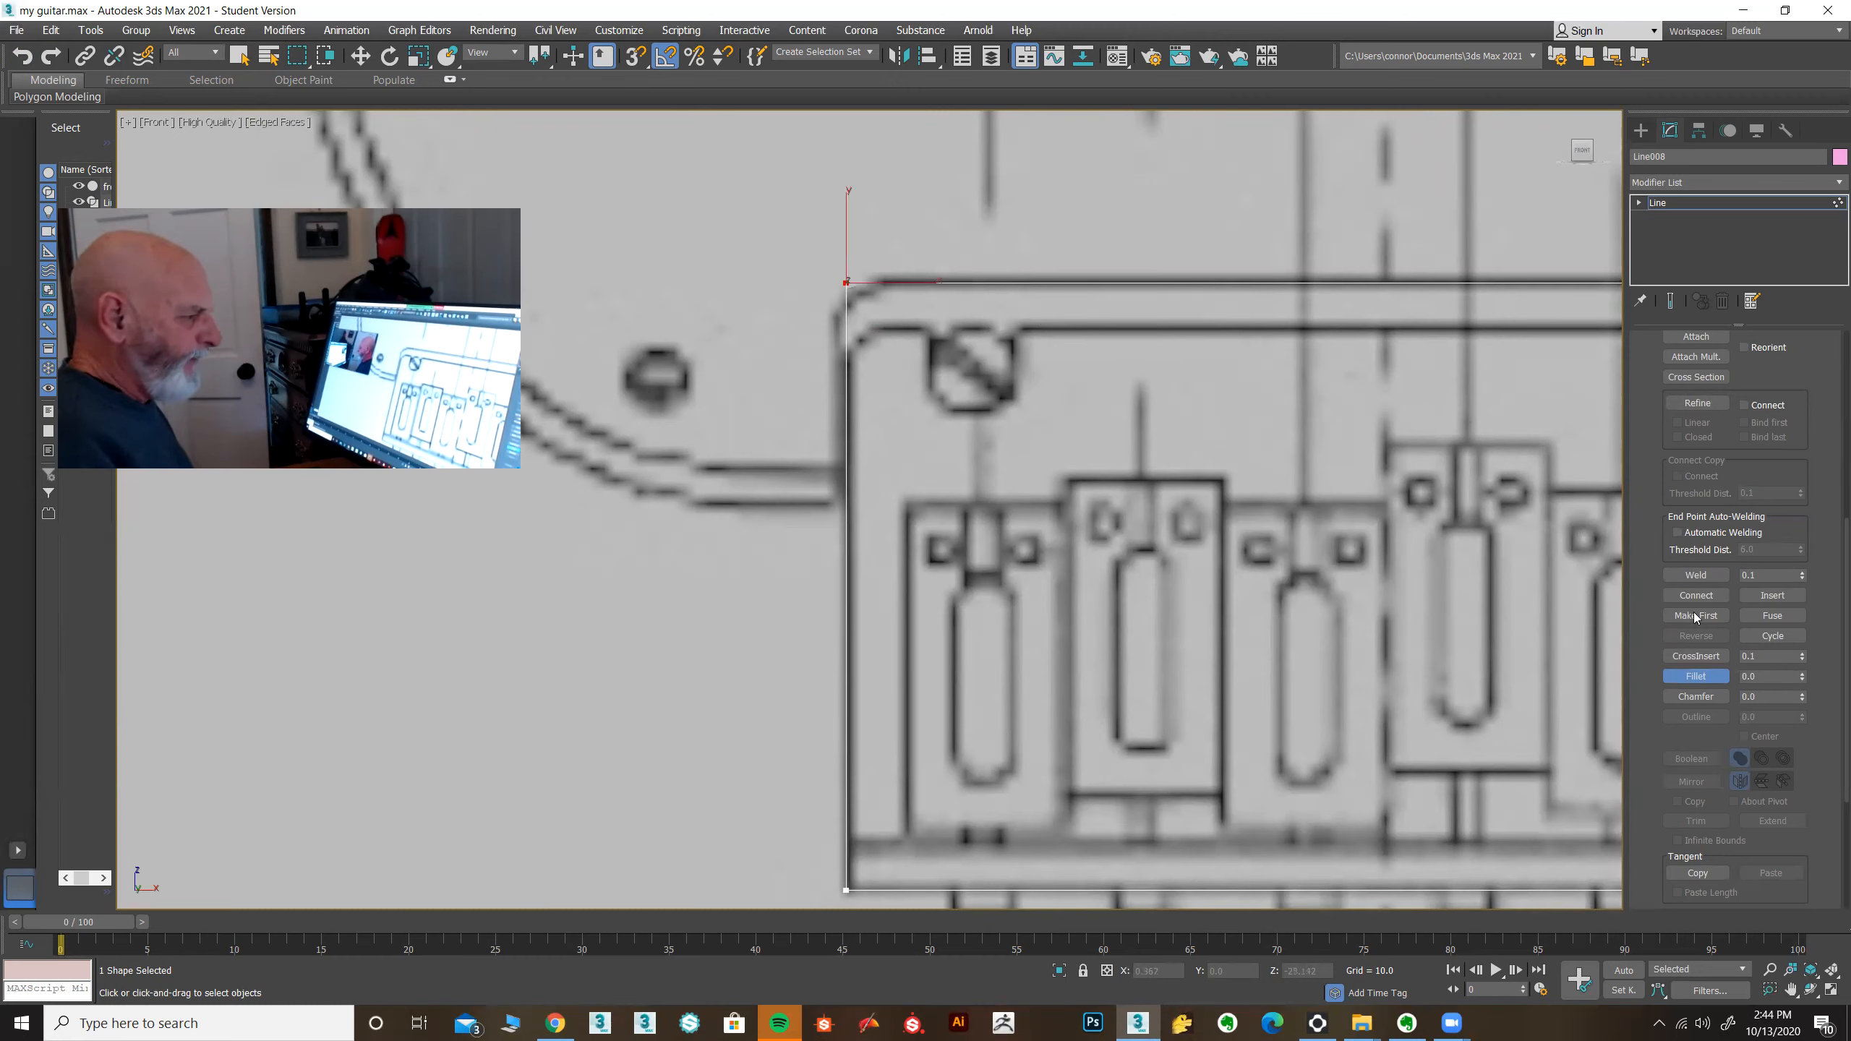
Step: Fillet the upper-left and upper-right corners of the bridge plate spline with a value of 0.3 each
double_click(1765, 678)
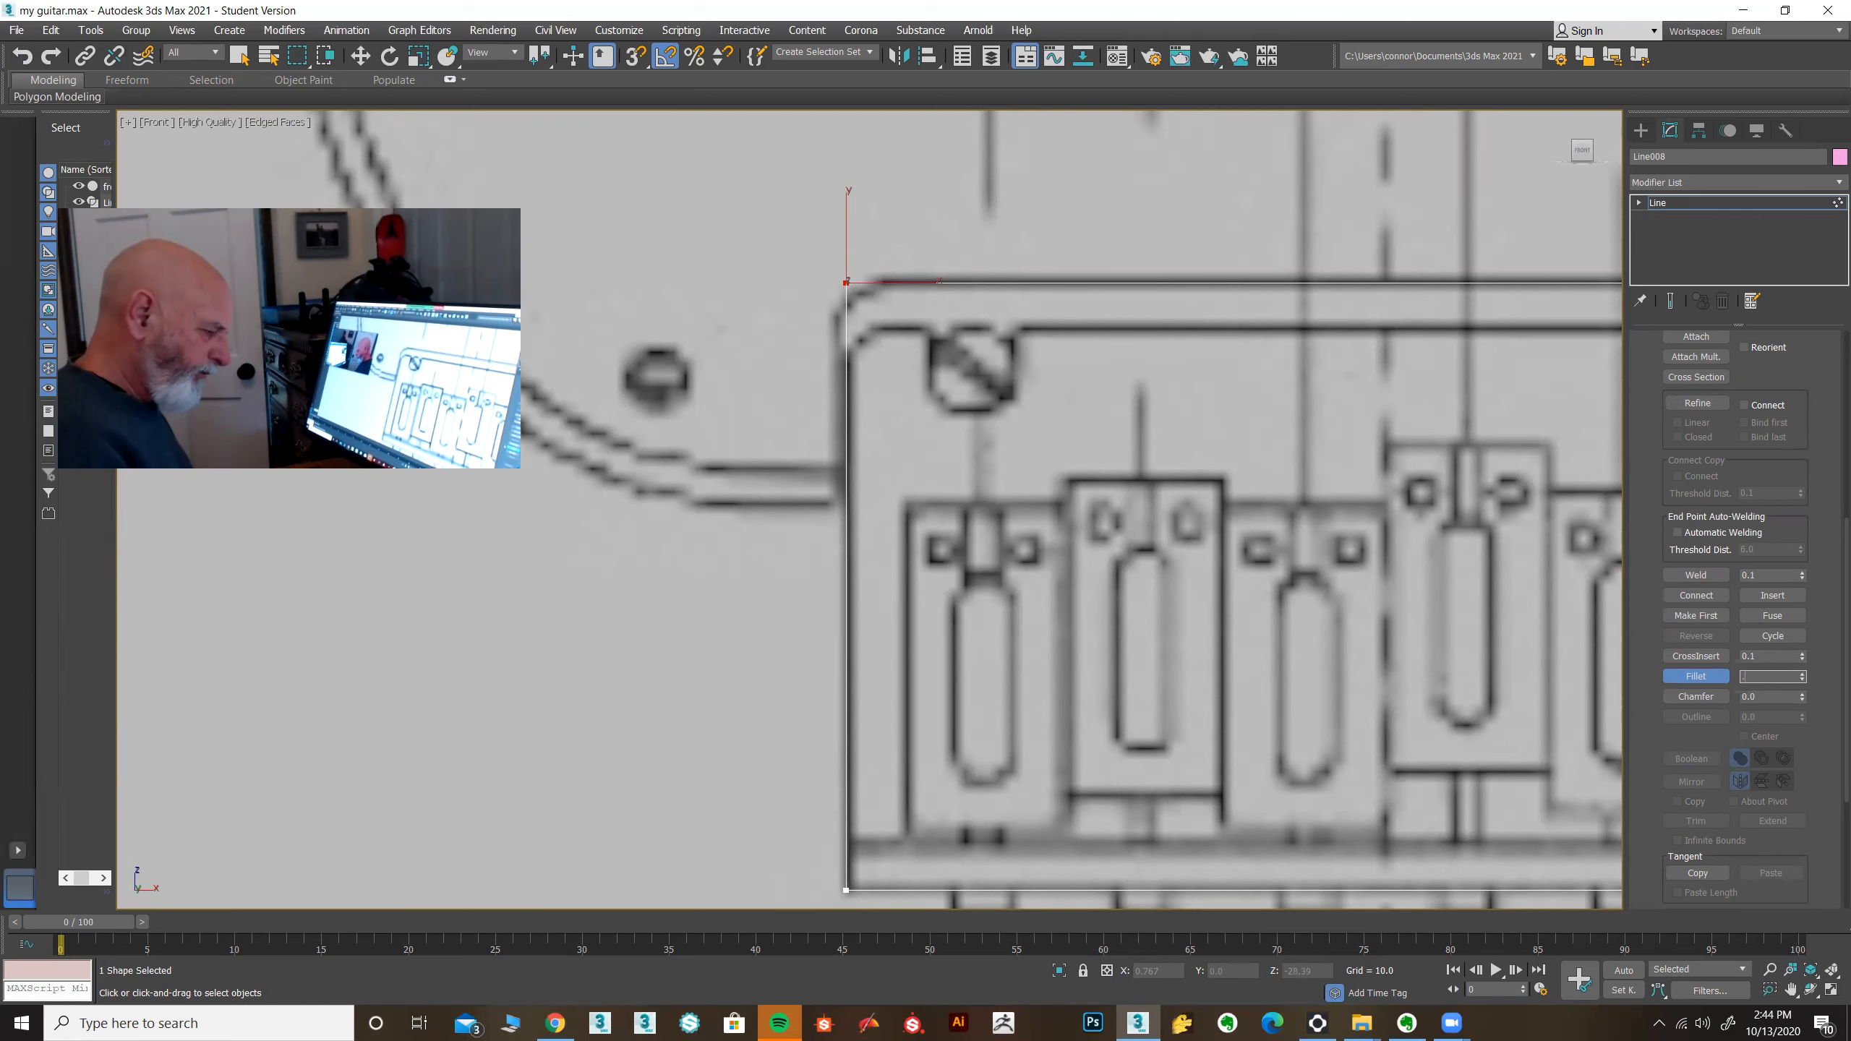
text(.3)
key(Return)
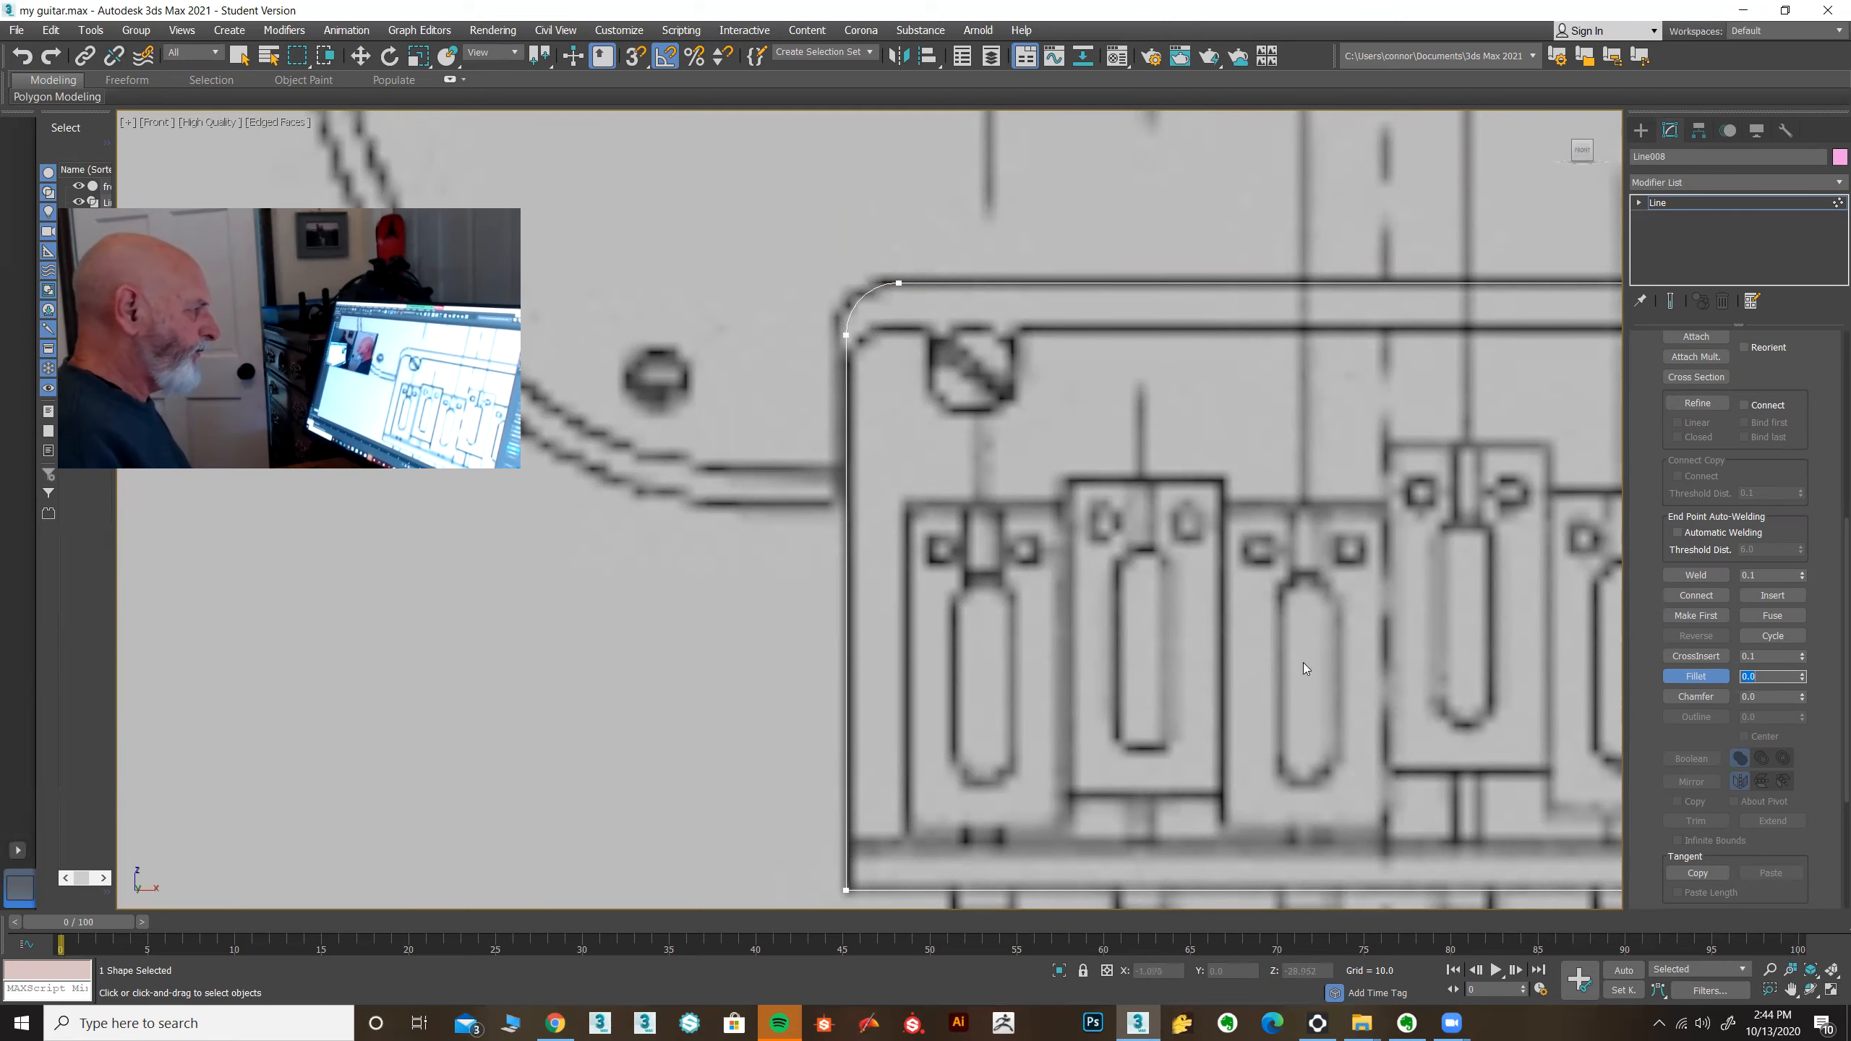
middle_drag(1524, 462, 375, 535)
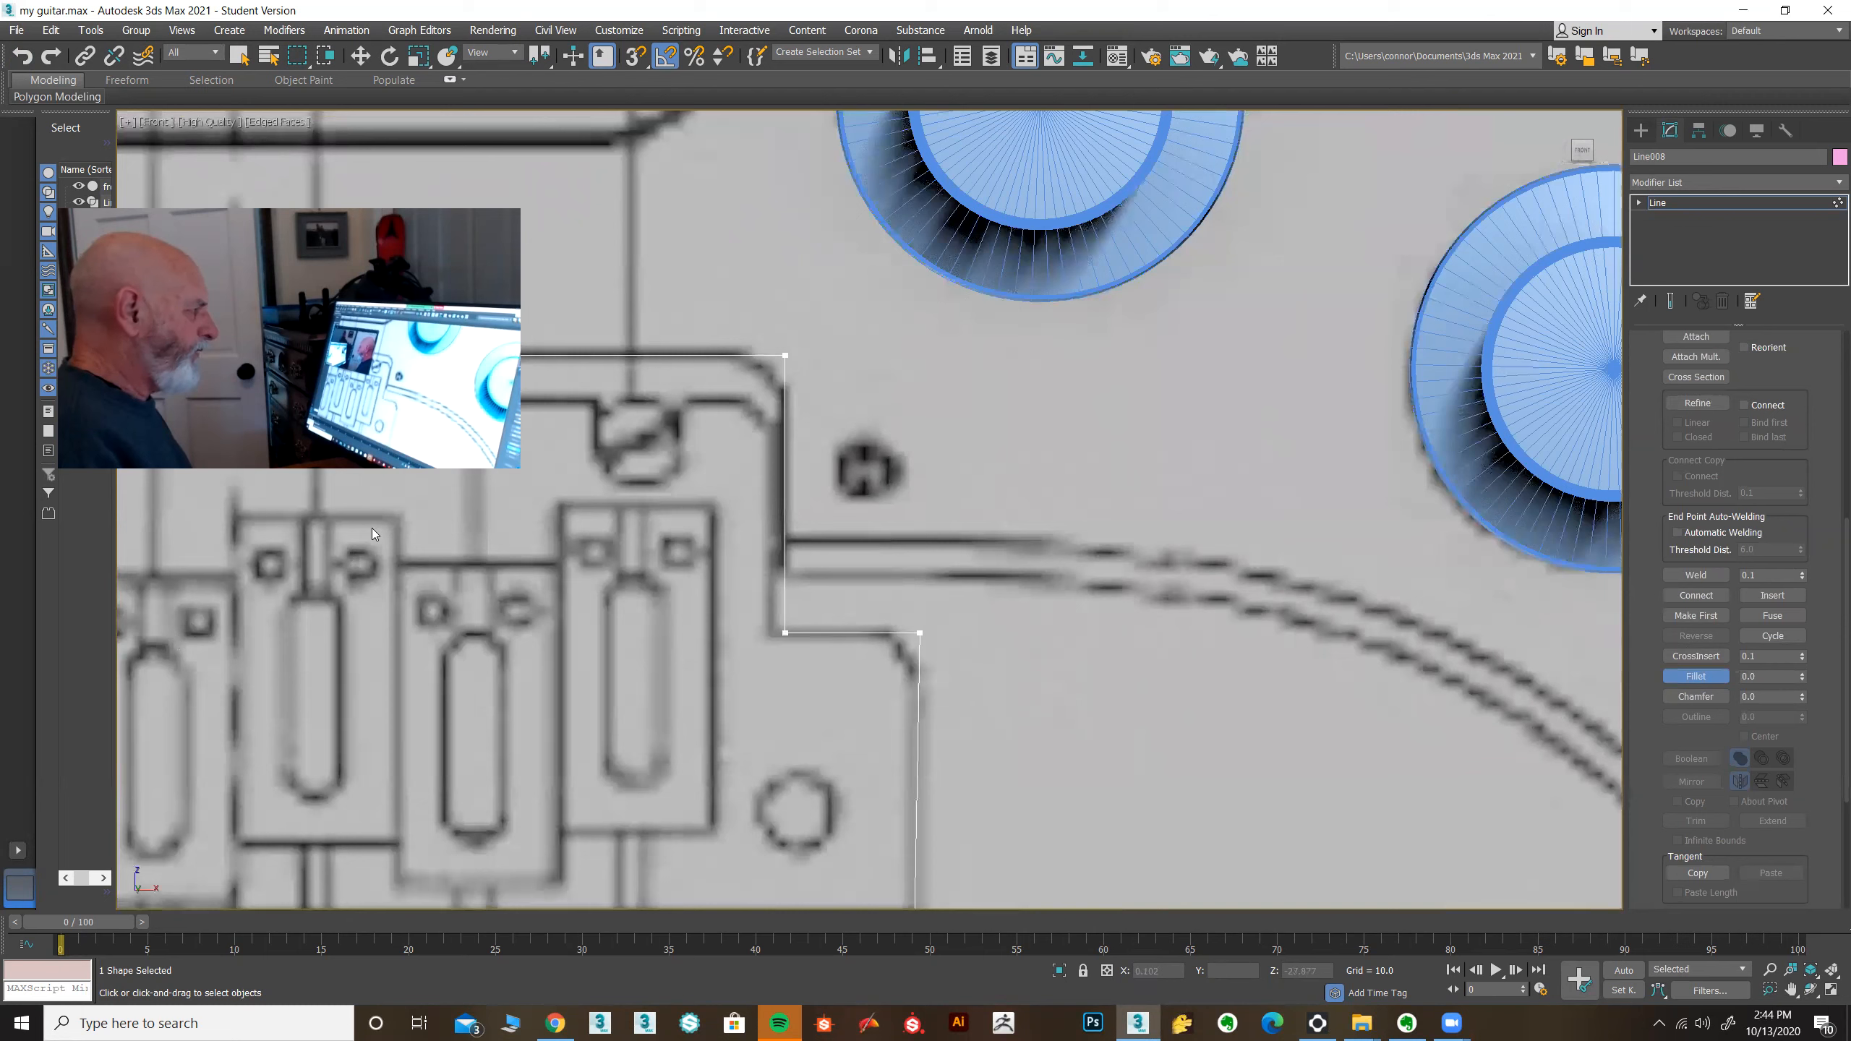
click(784, 356)
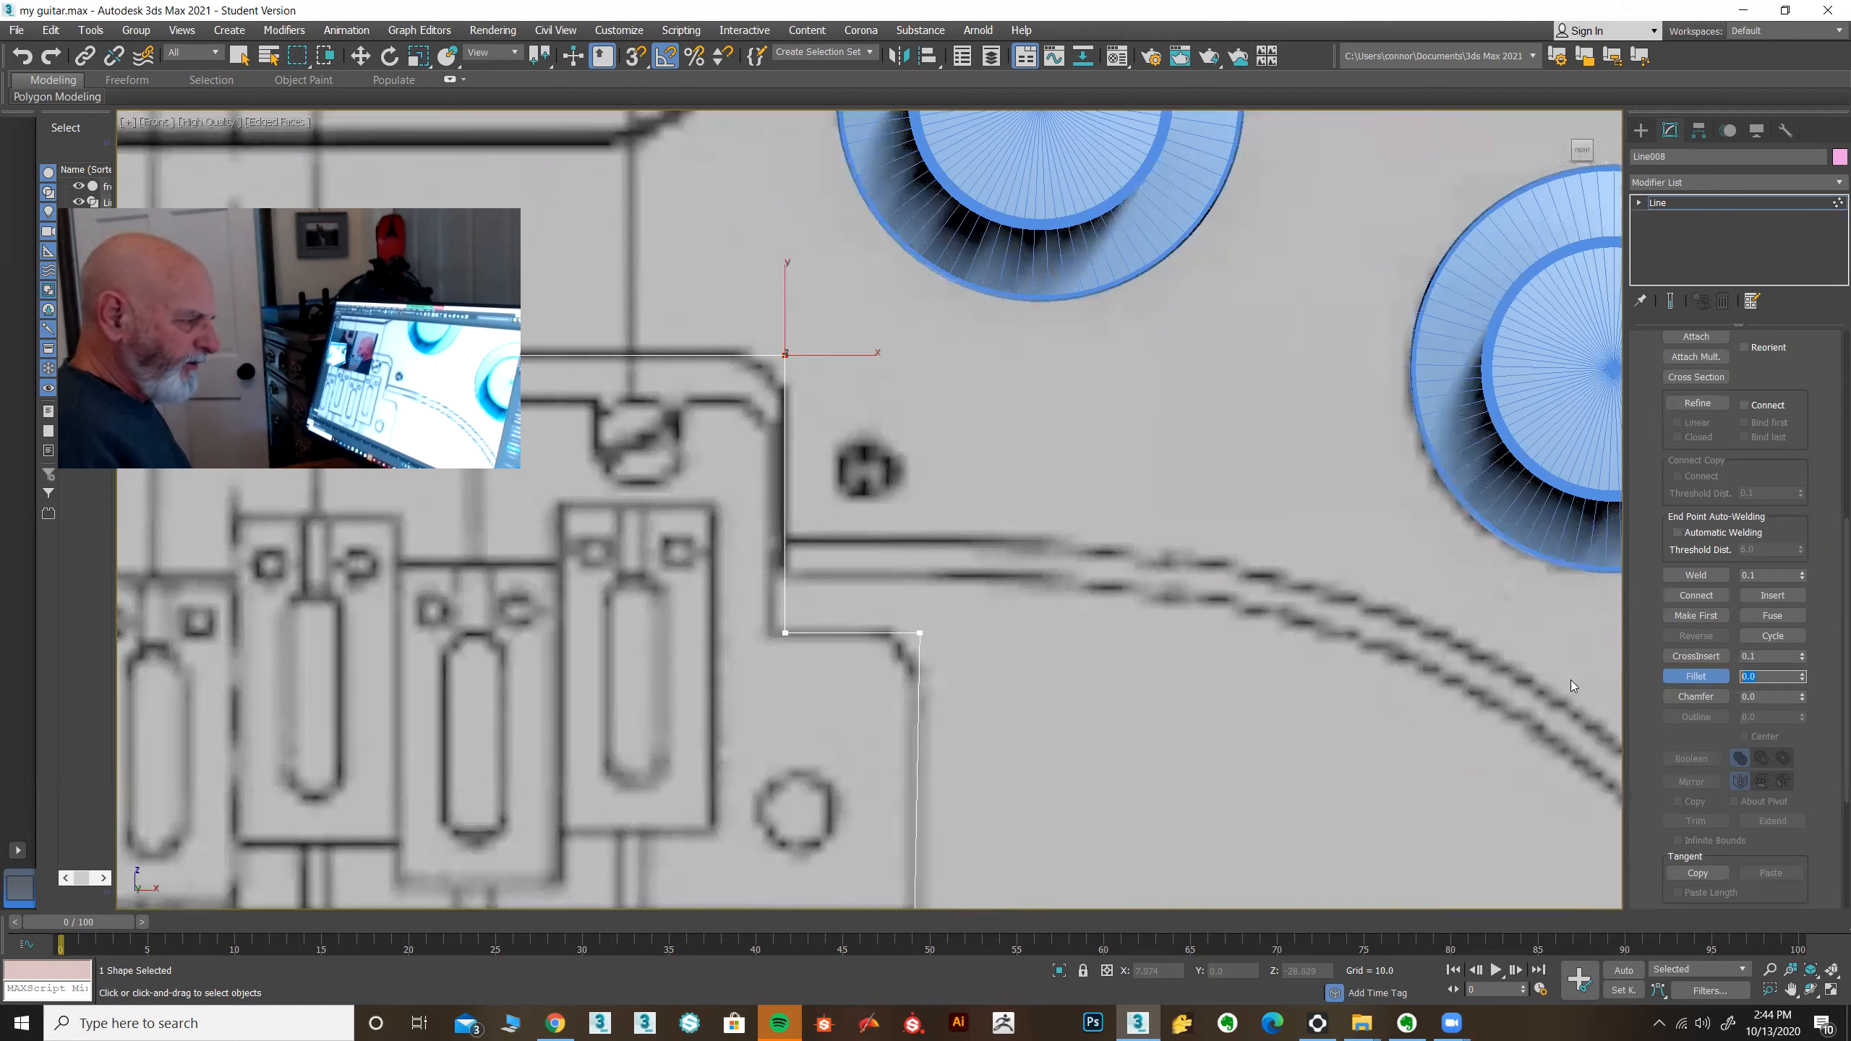
text(.3)
key(Return)
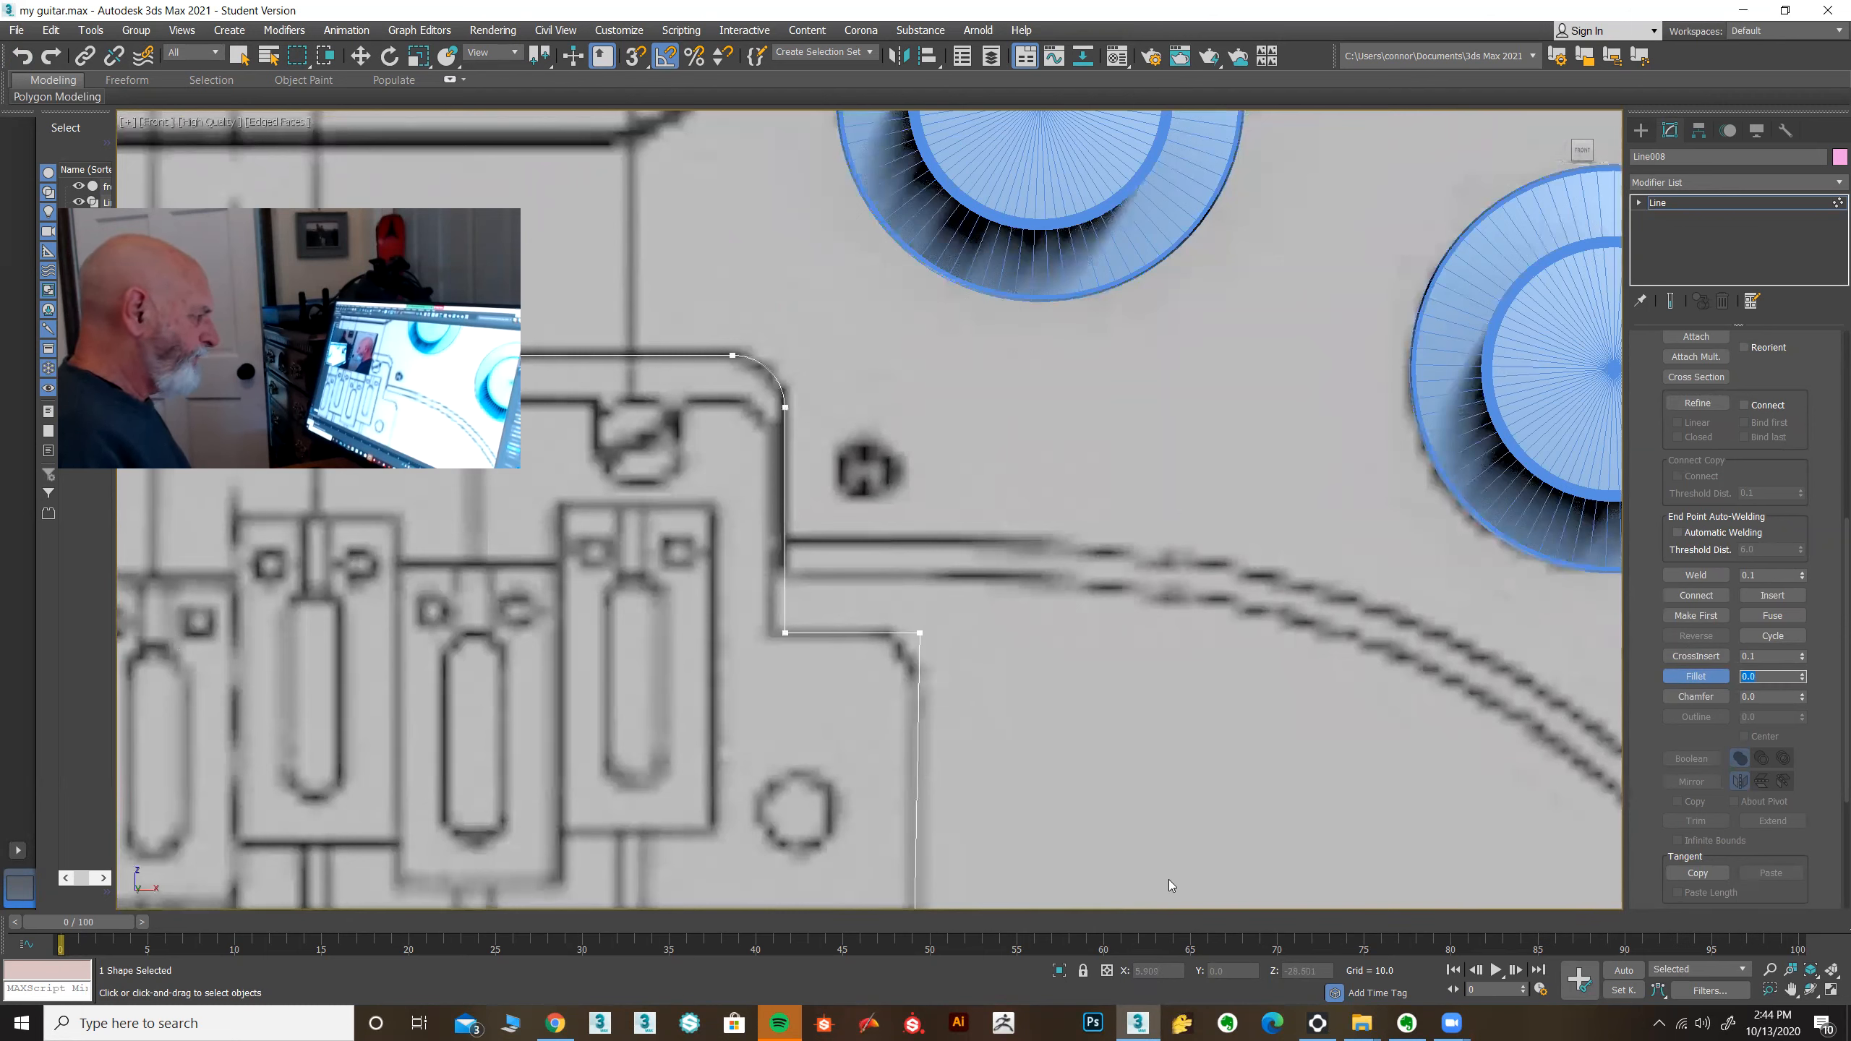
Step: Fillet the outer corner of the step beside the tremolo arm hole by 0.2 and leave vertex editing
click(919, 633)
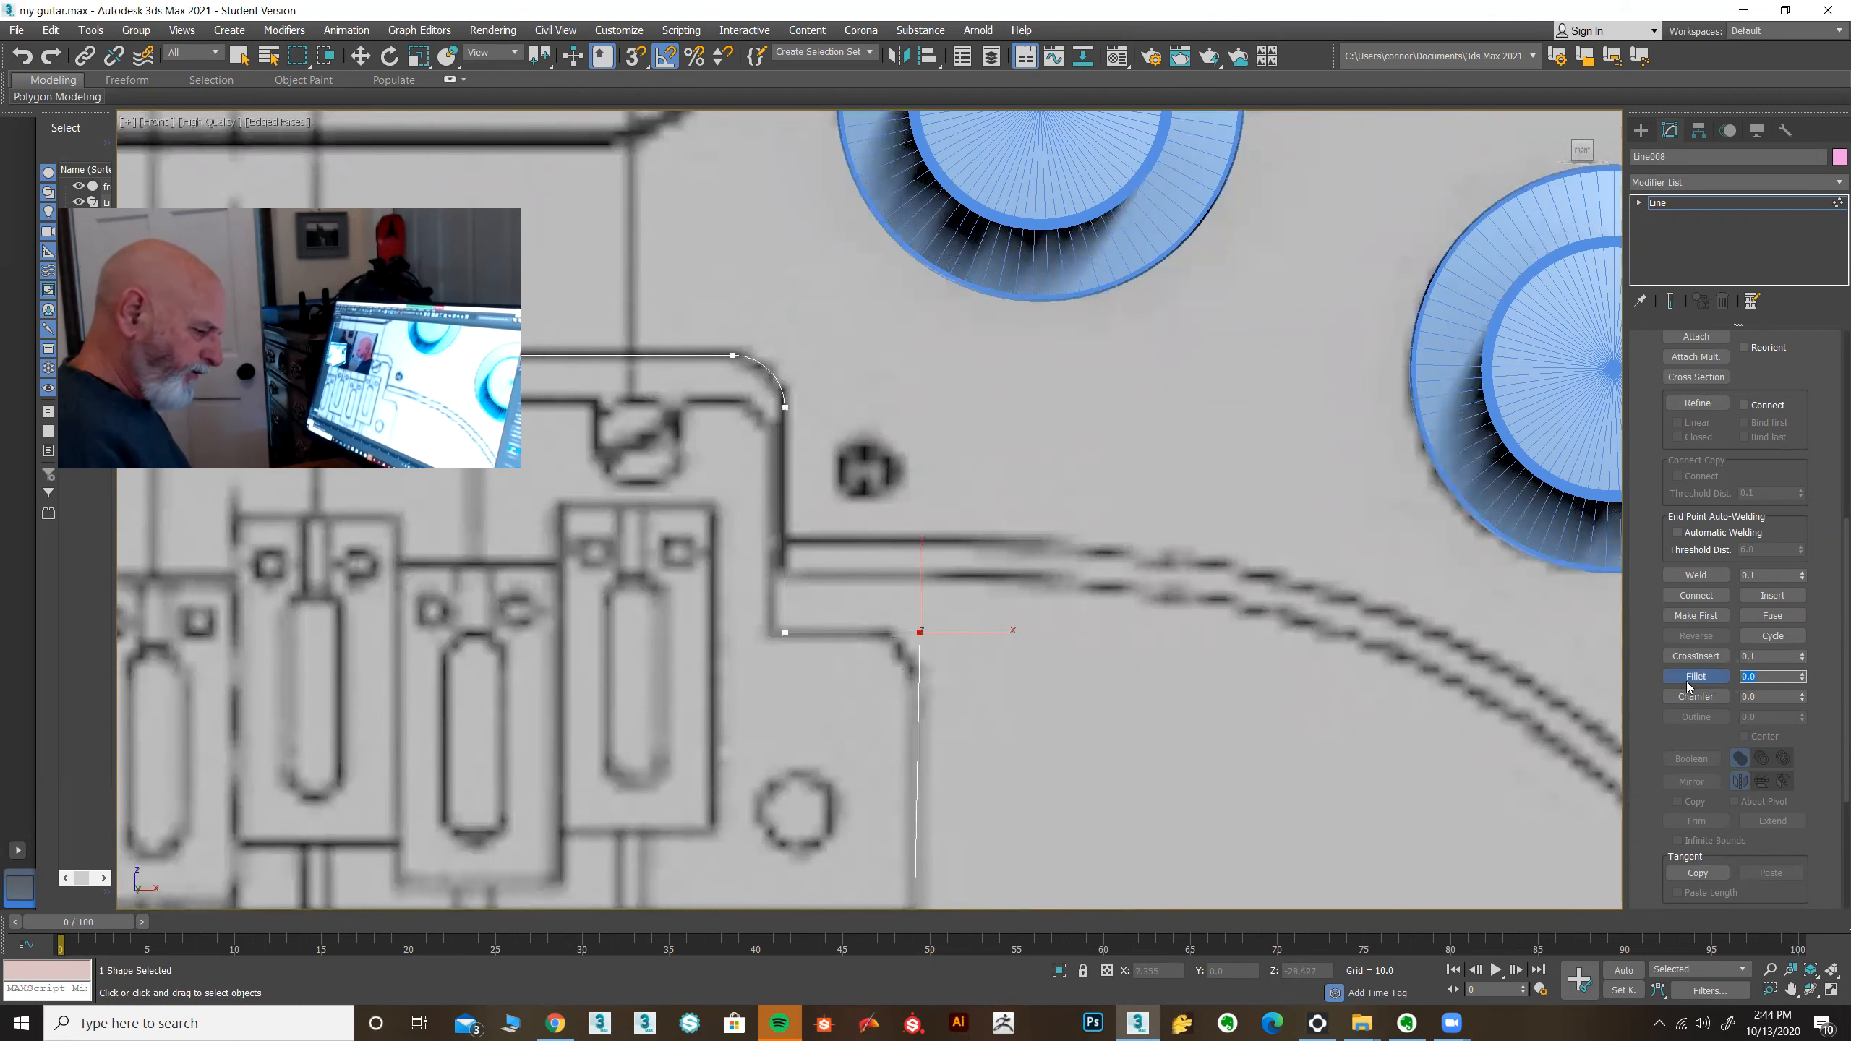
text(.2)
key(Return)
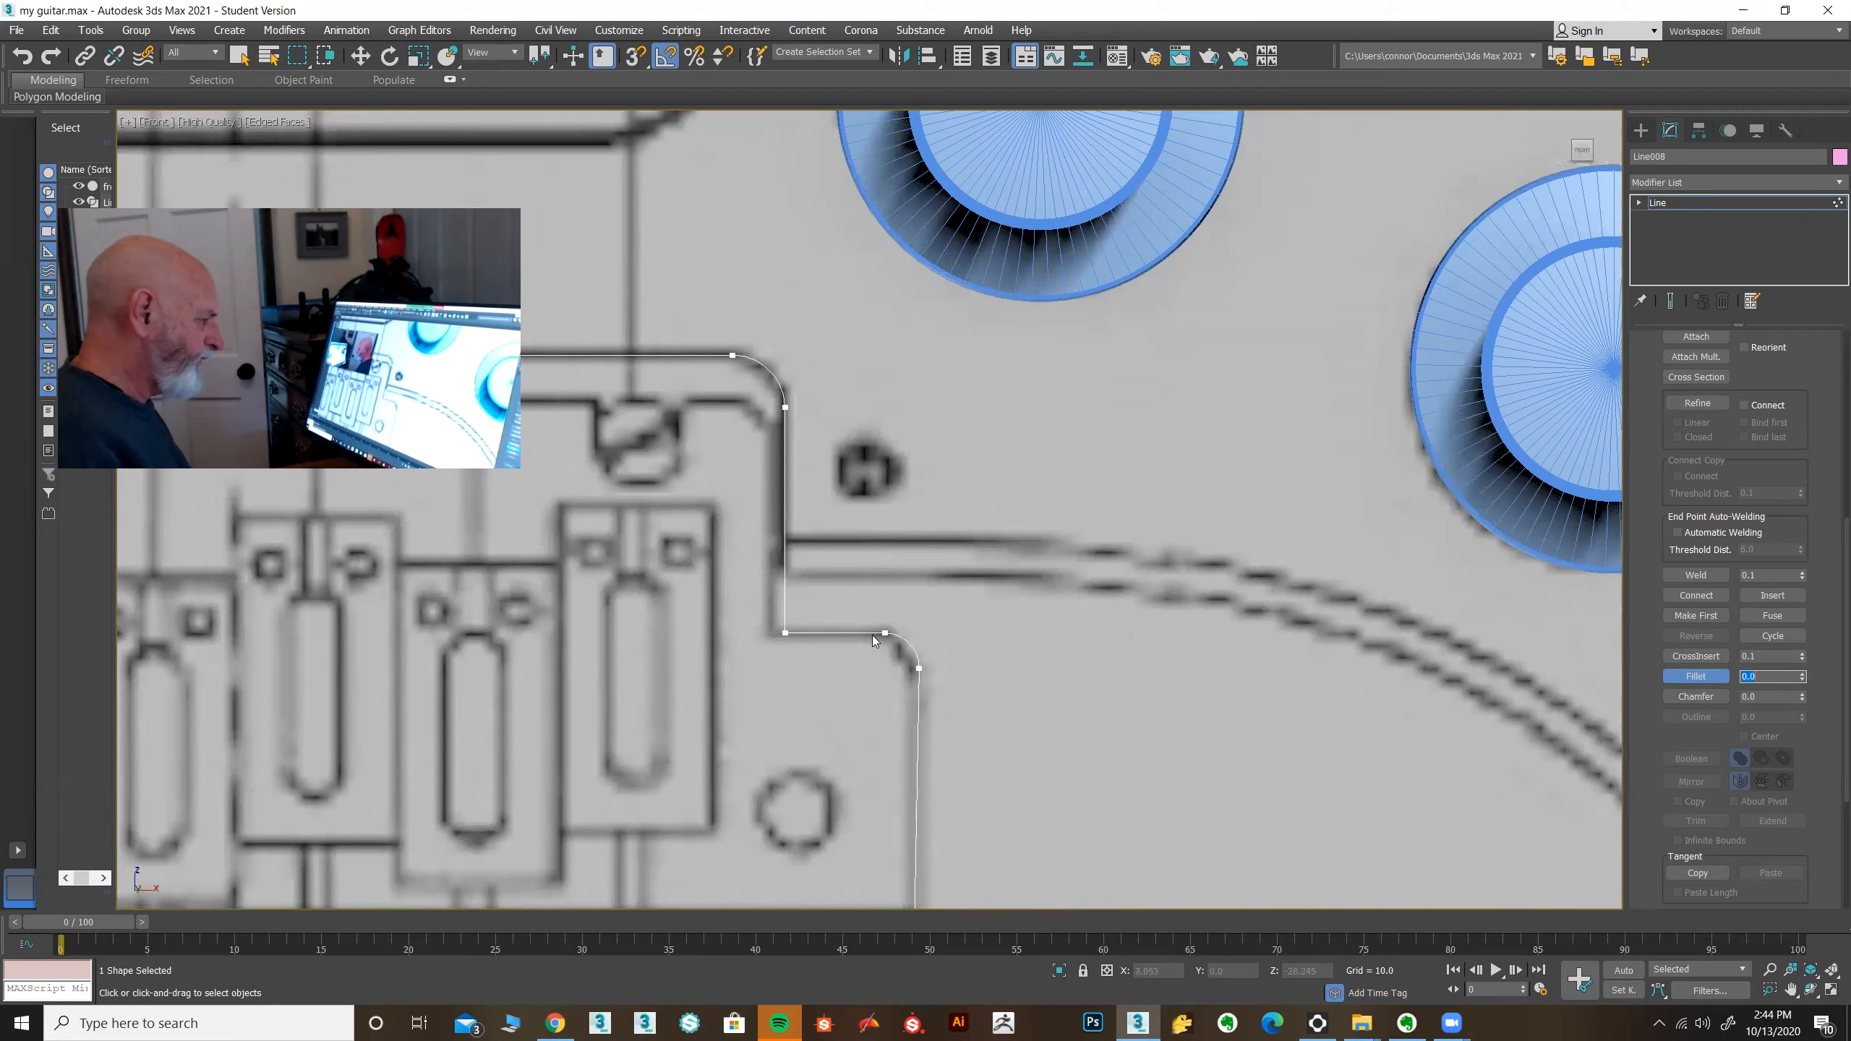
middle_drag(874, 639, 1137, 355)
scroll(1151, 314, down, 2)
key(w)
click(1717, 204)
Step: Apply an Extrude modifier to the bridge plate spline with an amount of -0.1
click(1724, 182)
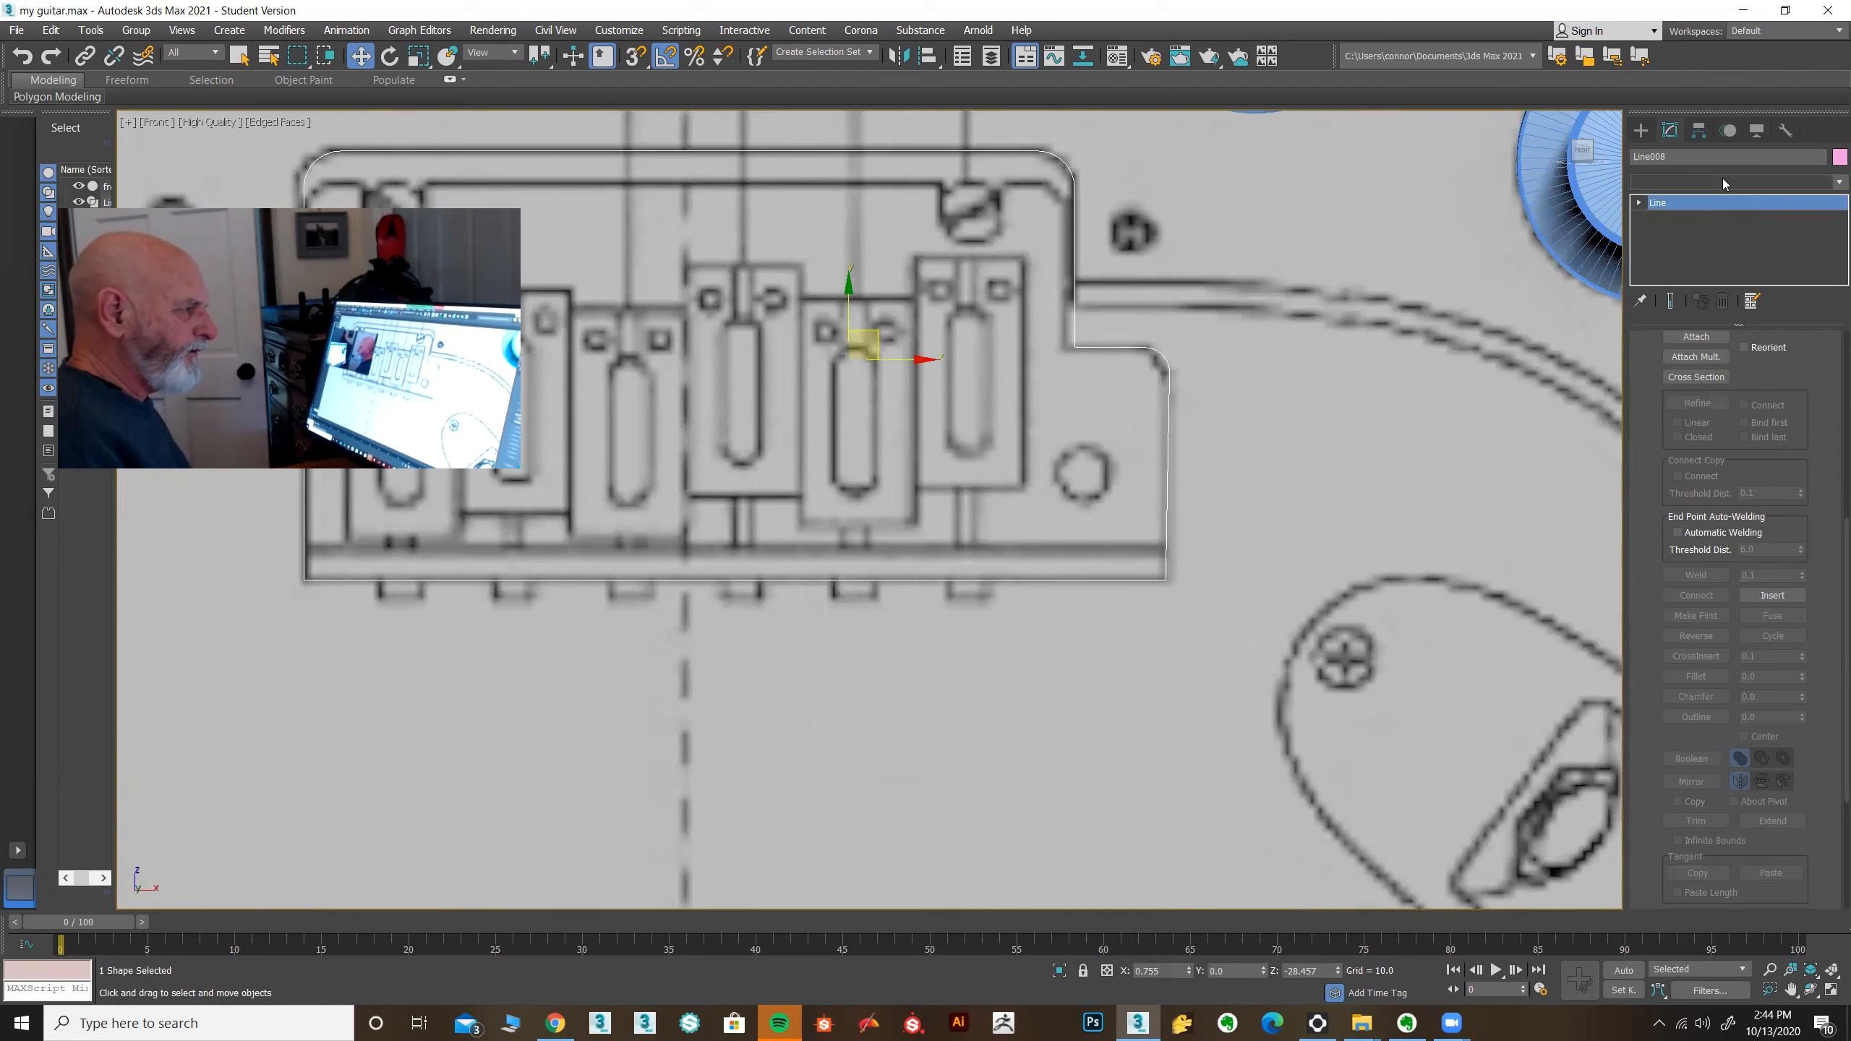
key(e)
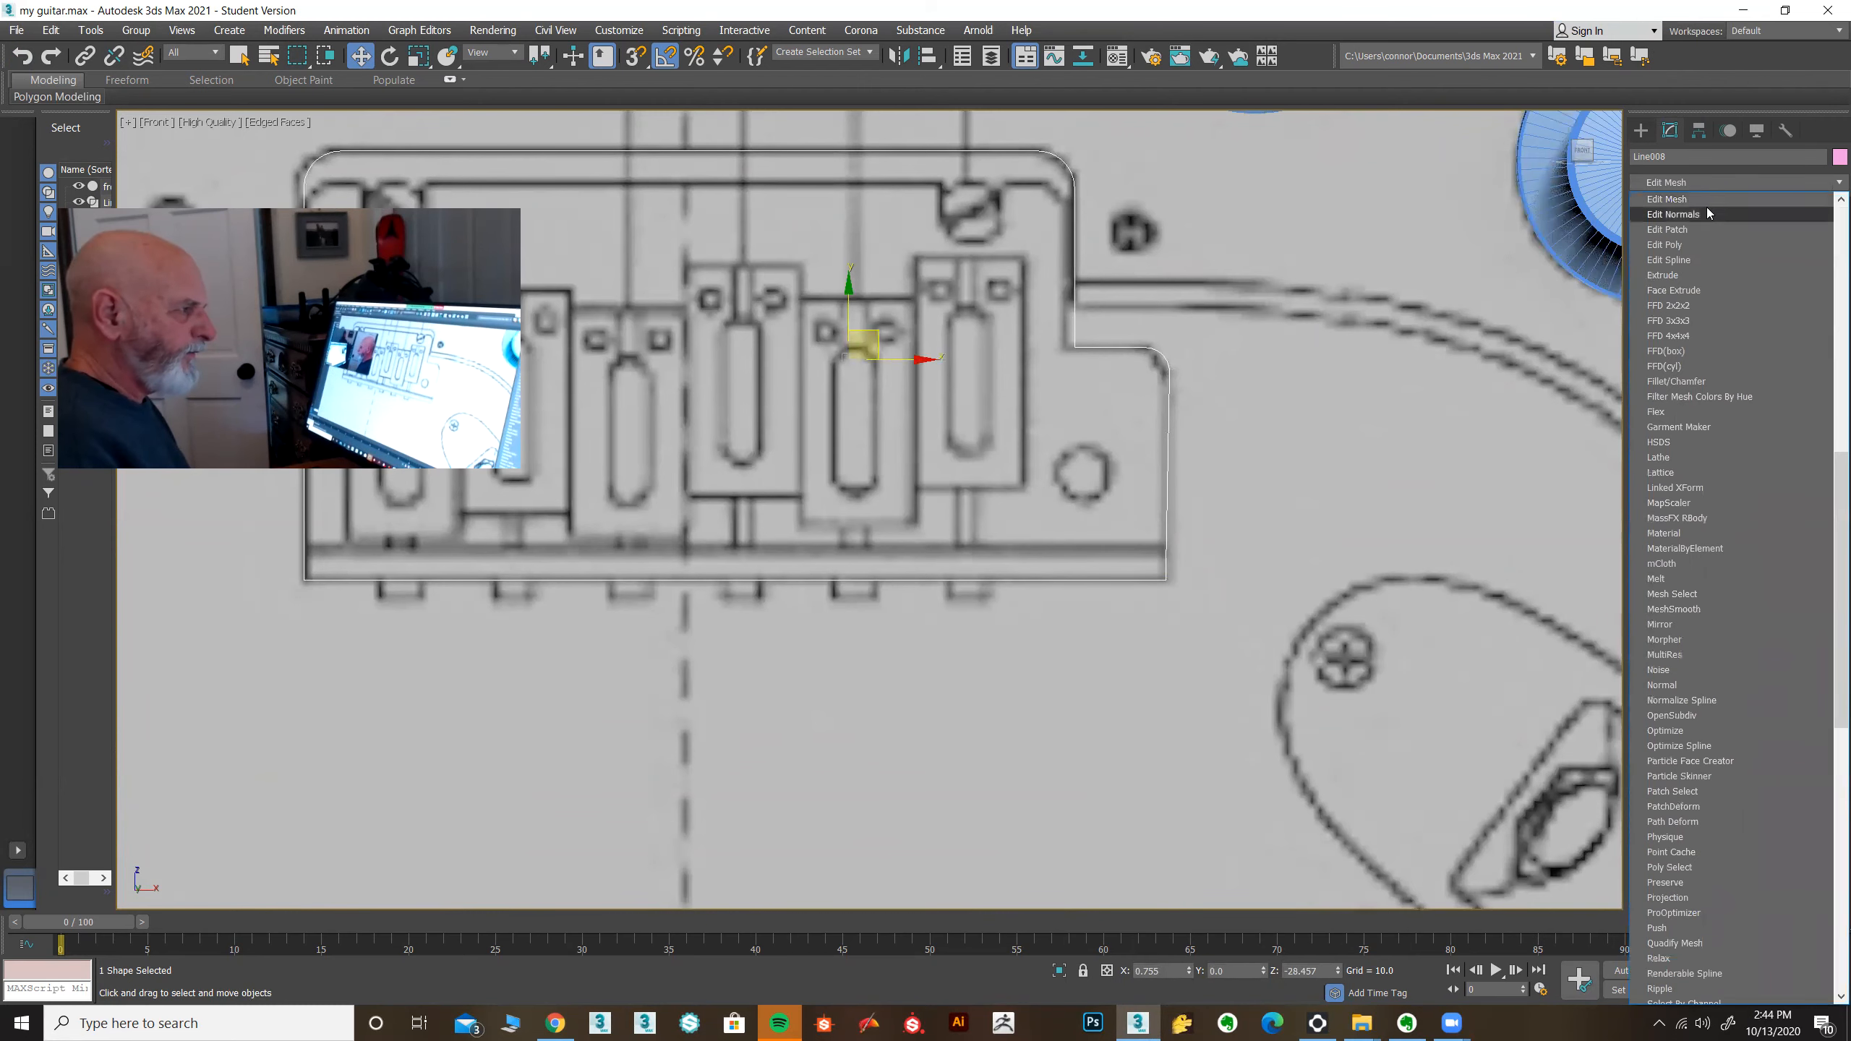
click(1688, 275)
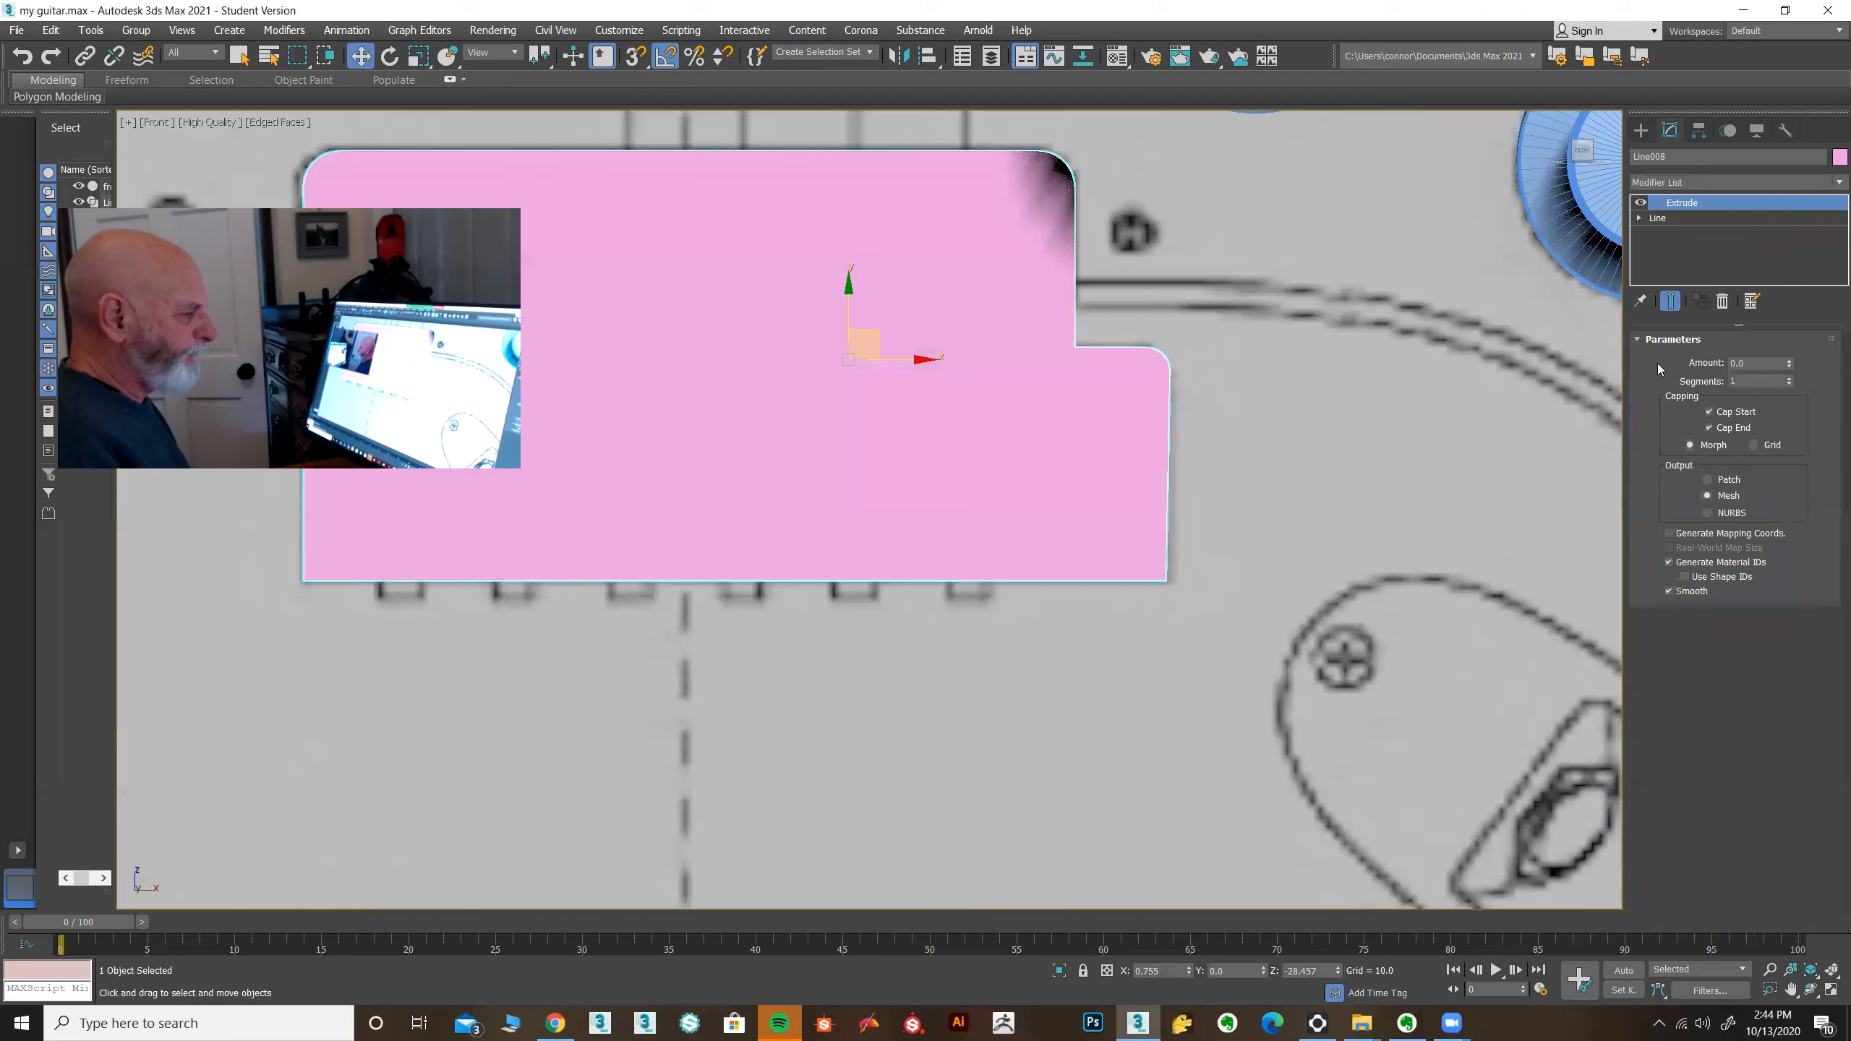
click(1831, 989)
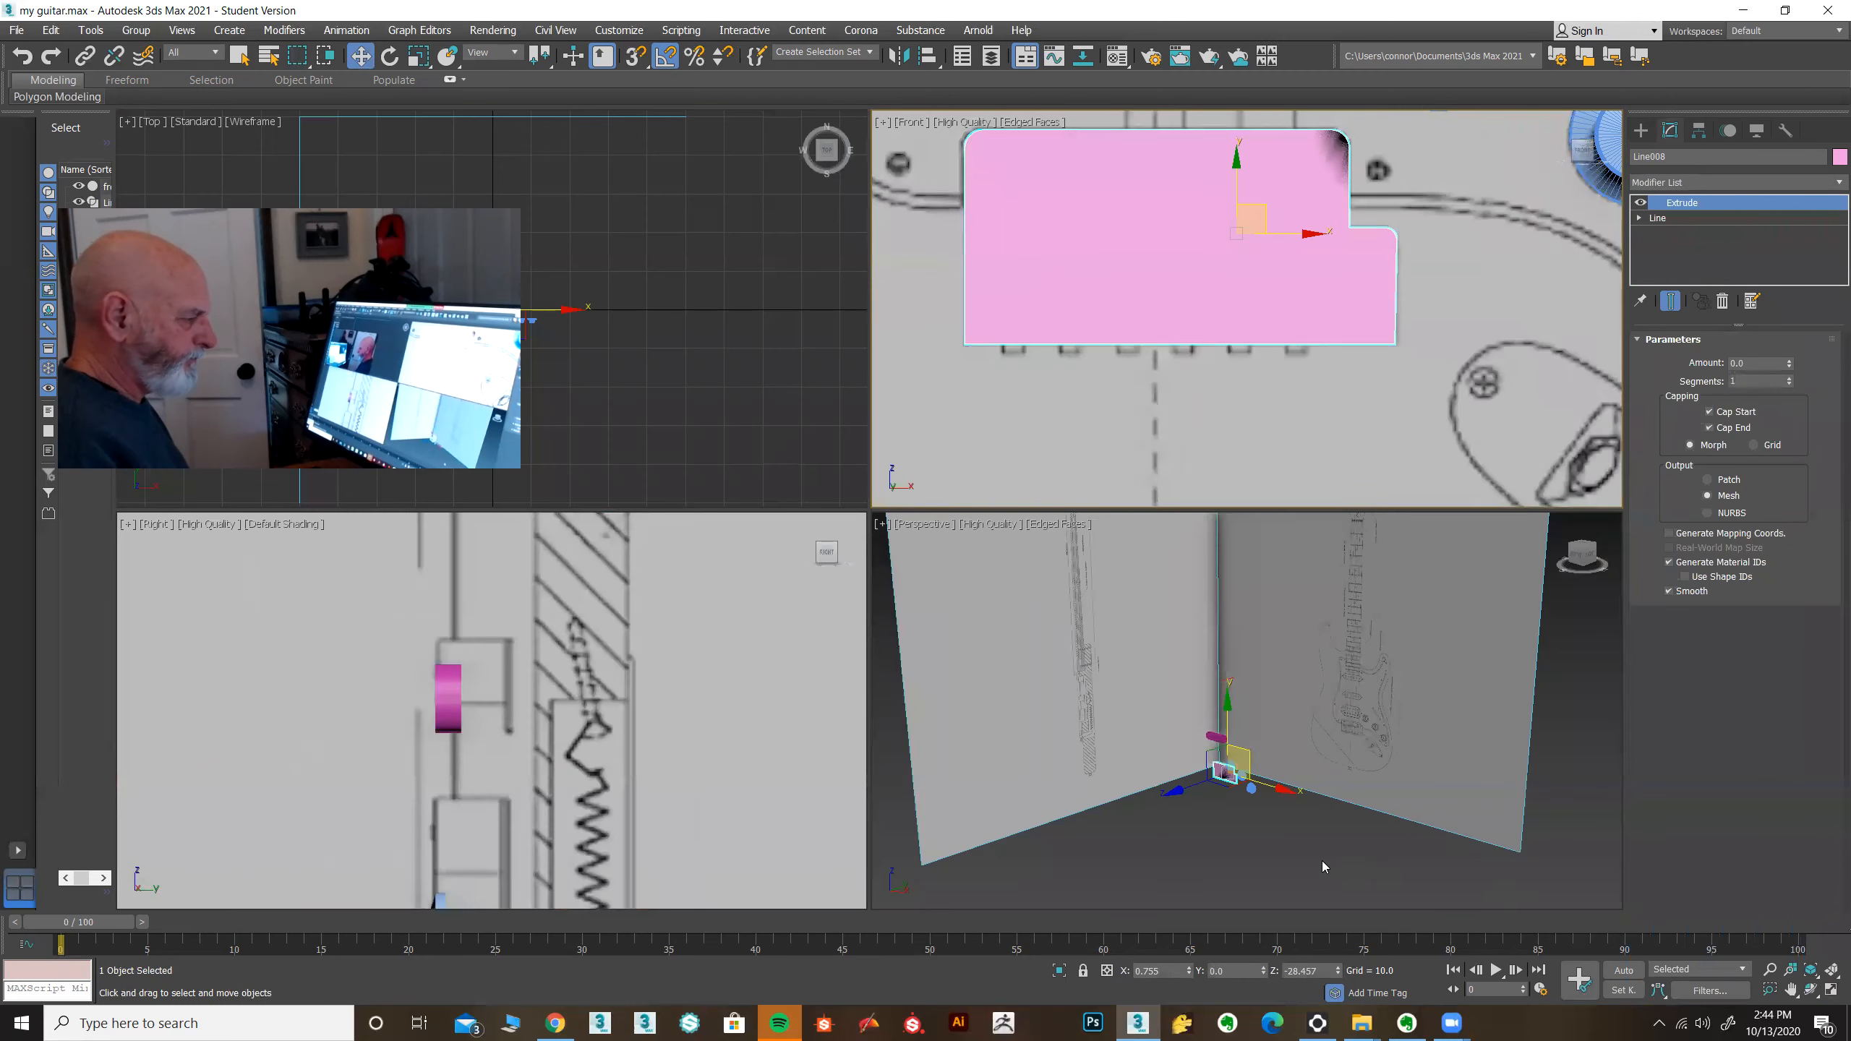
middle_drag(1305, 862, 1286, 854)
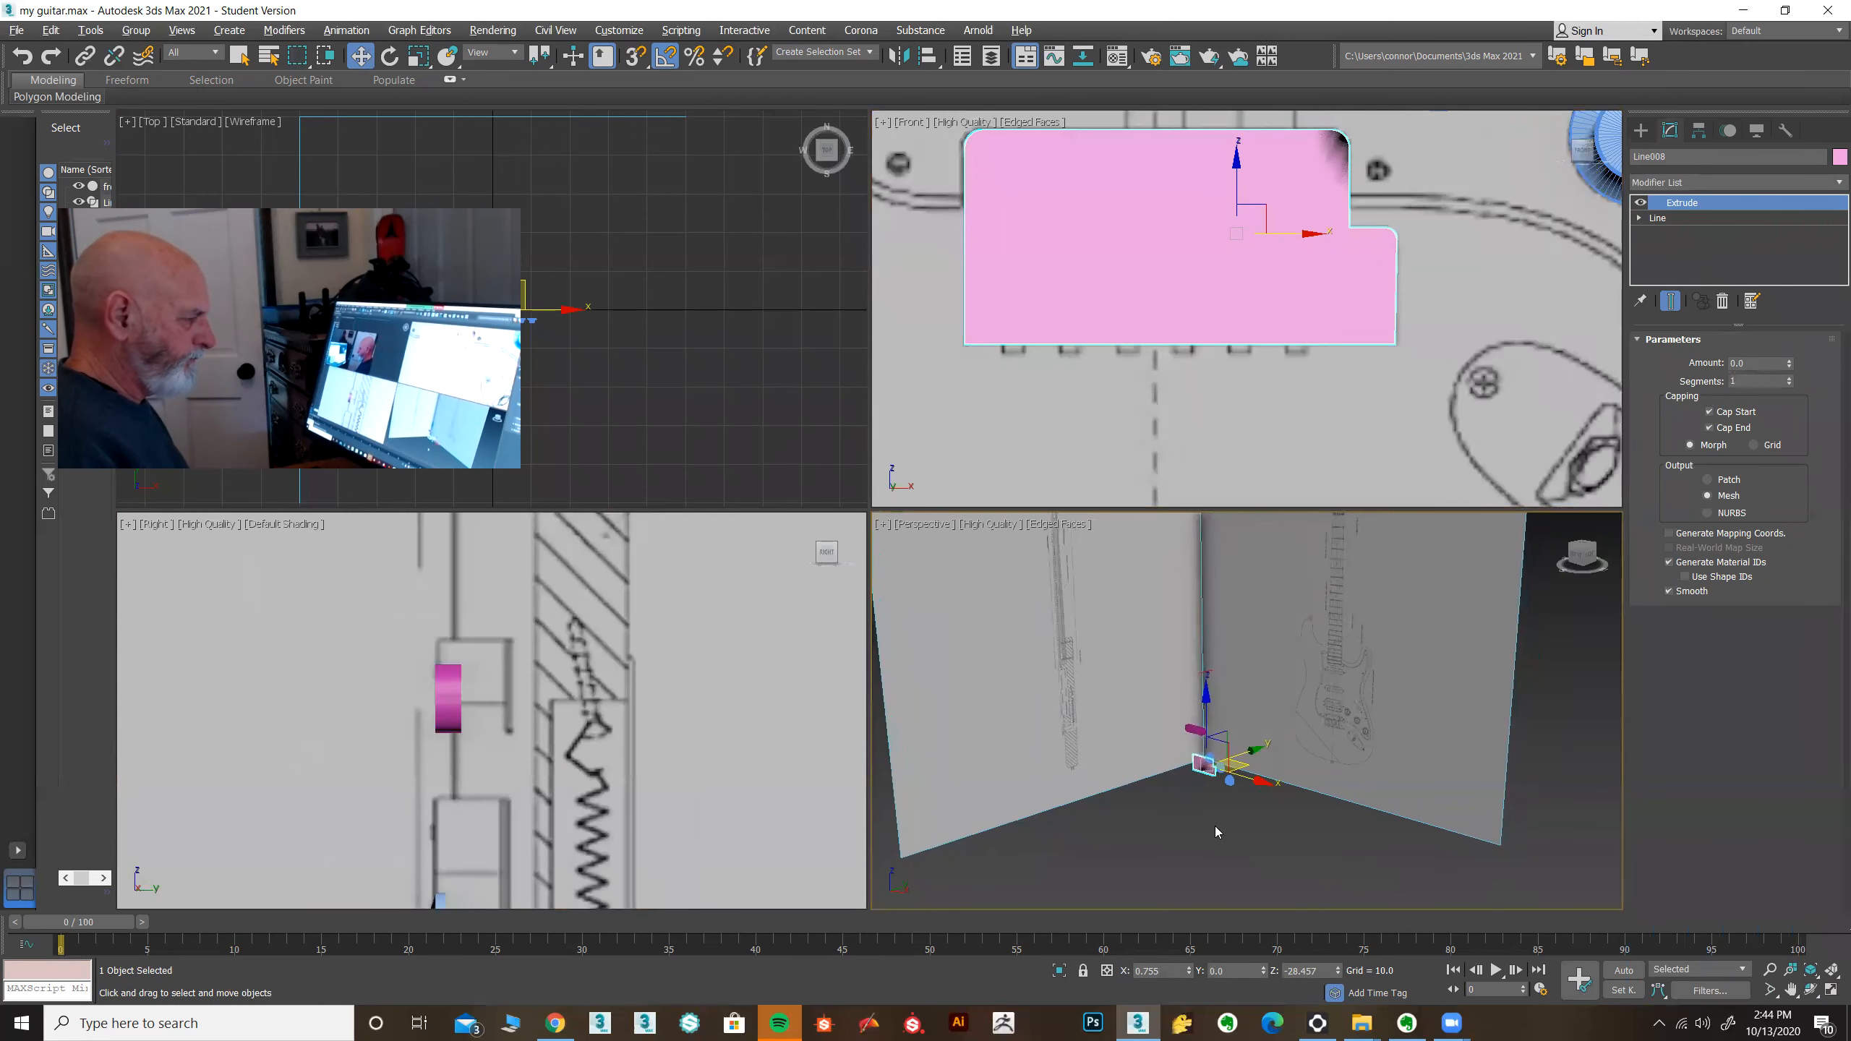
scroll(1216, 832, up, 6)
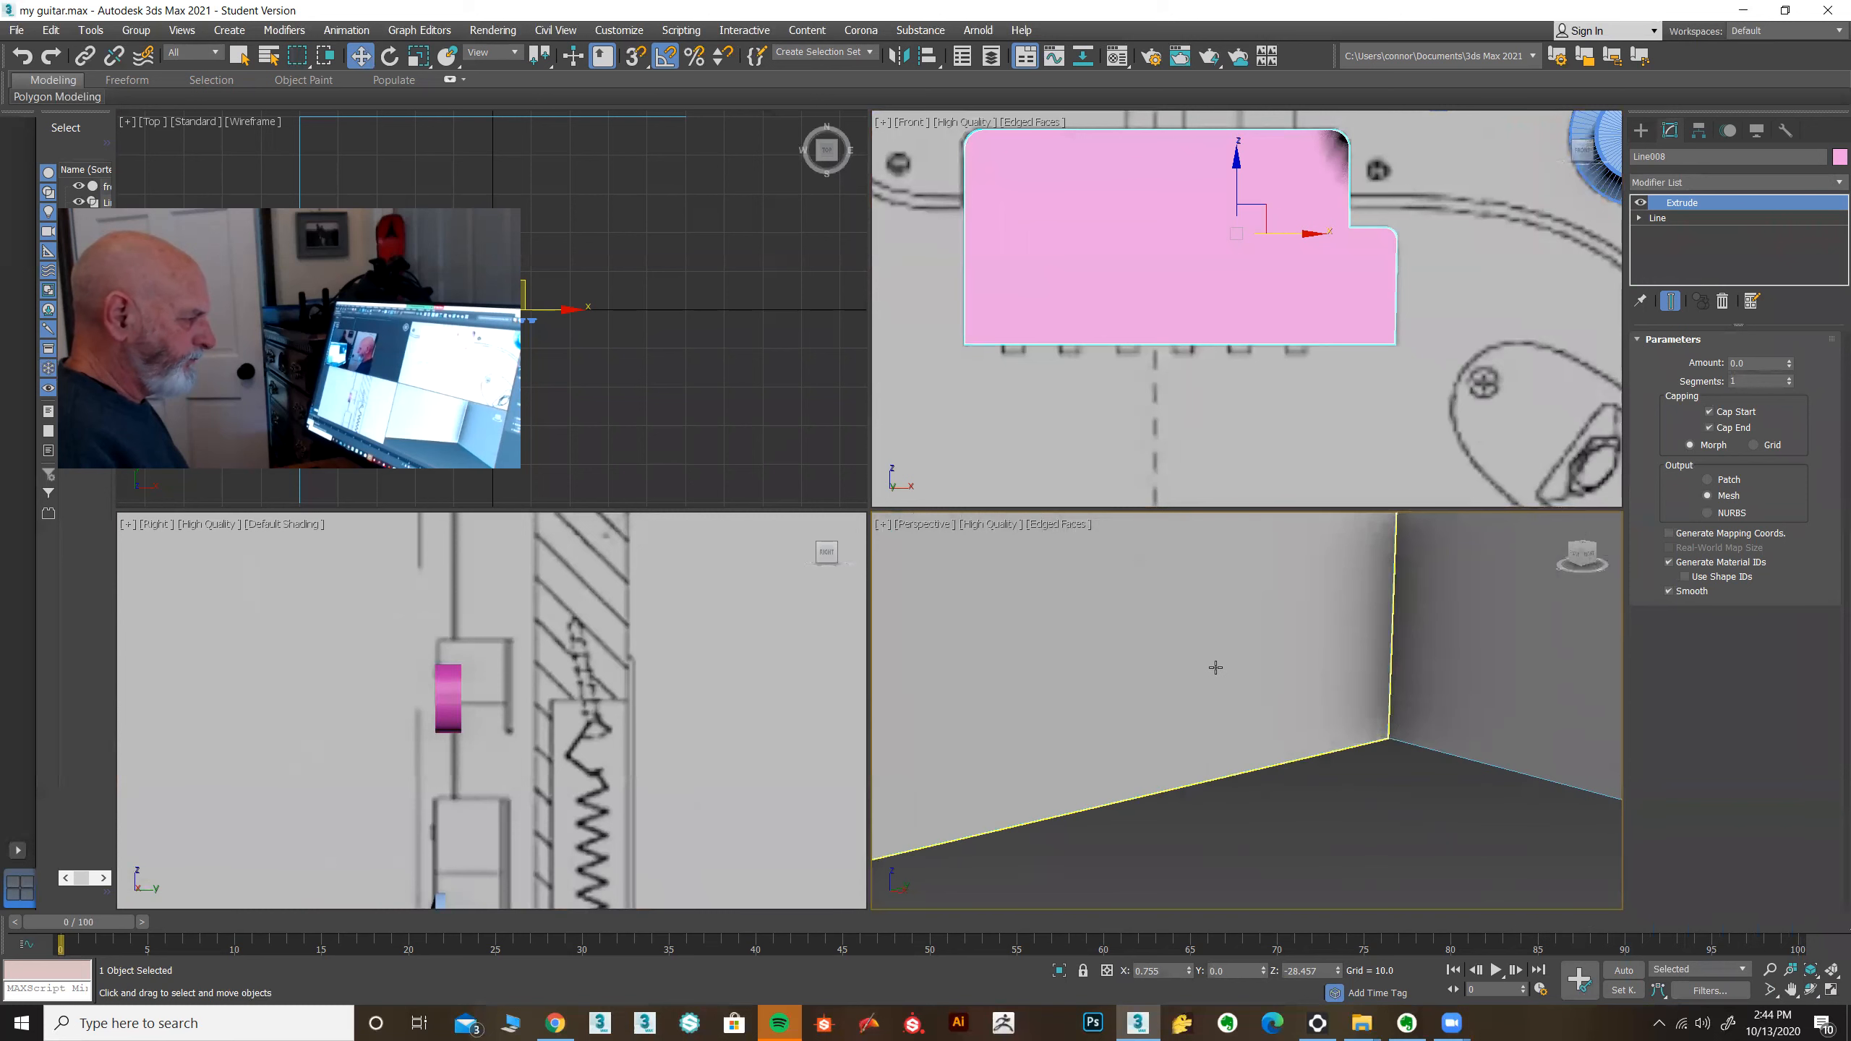
scroll(1260, 765, down, 5)
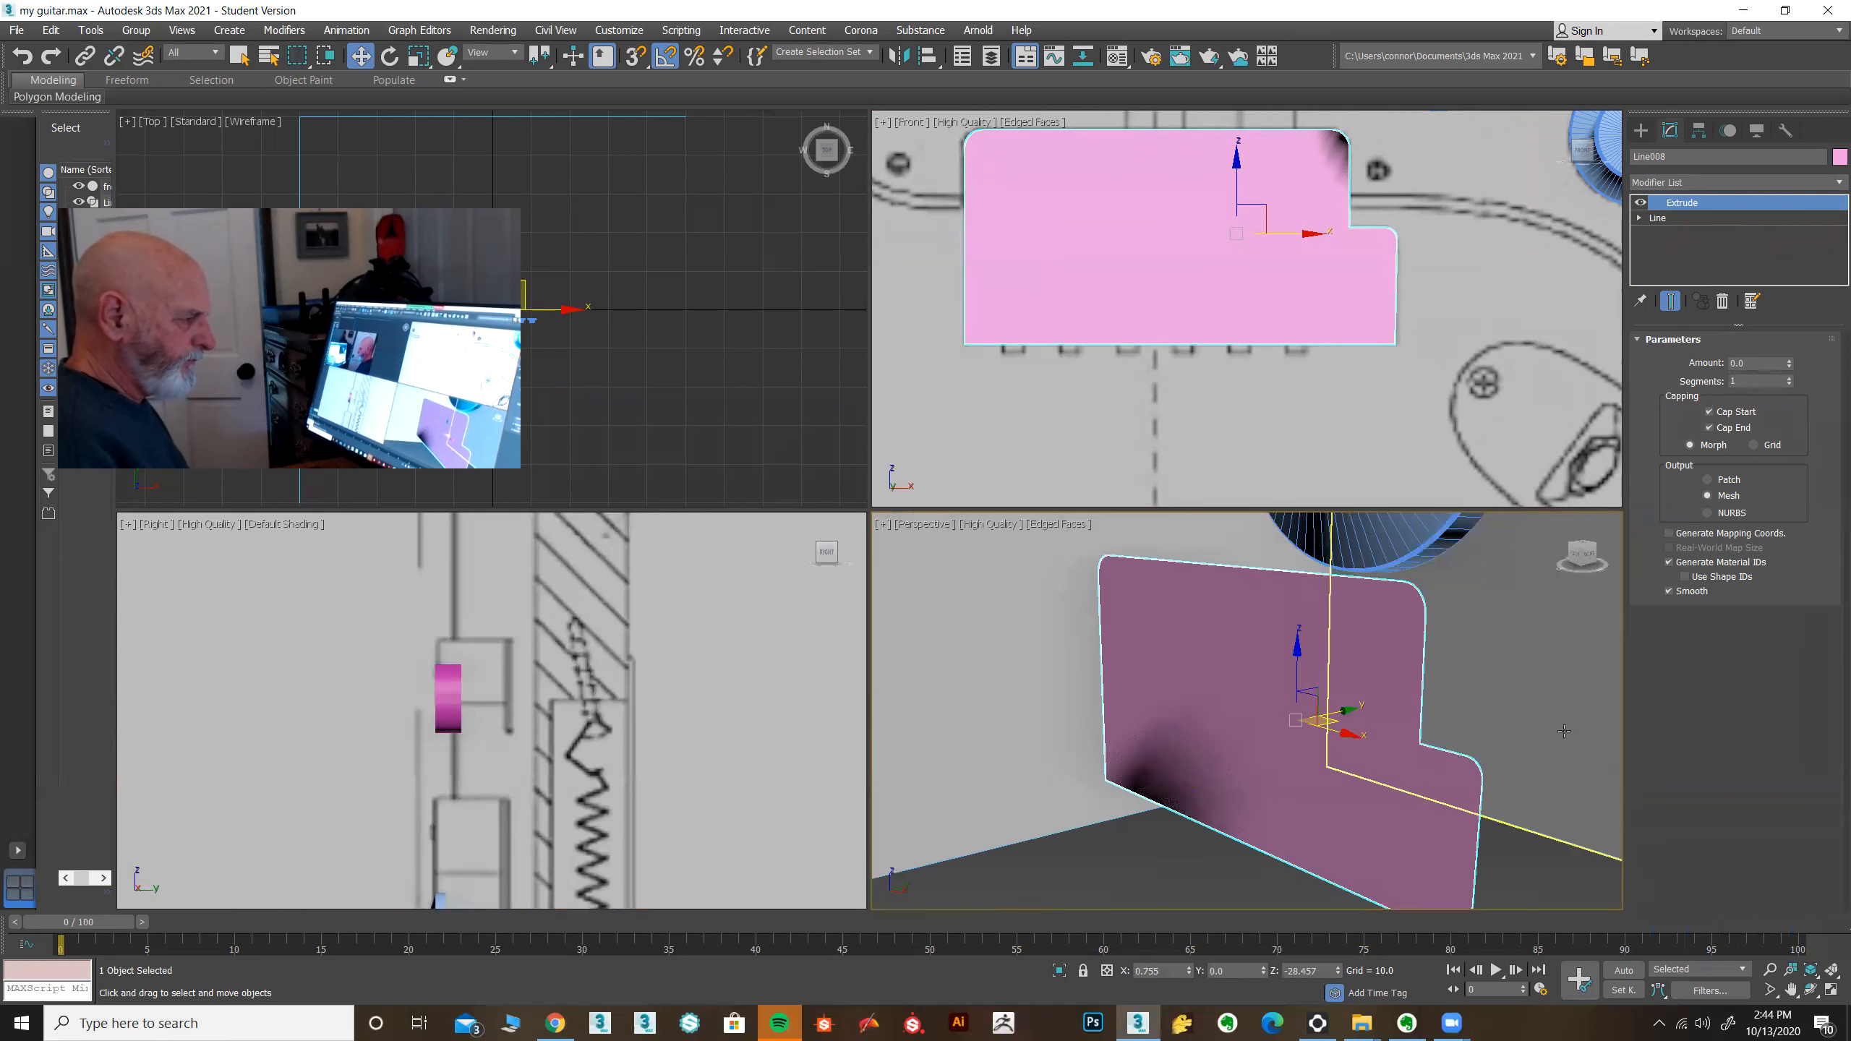
mouse_move(1790, 363)
mouse_down()
mouse_move(1790, 344)
mouse_move(1791, 363)
mouse_up()
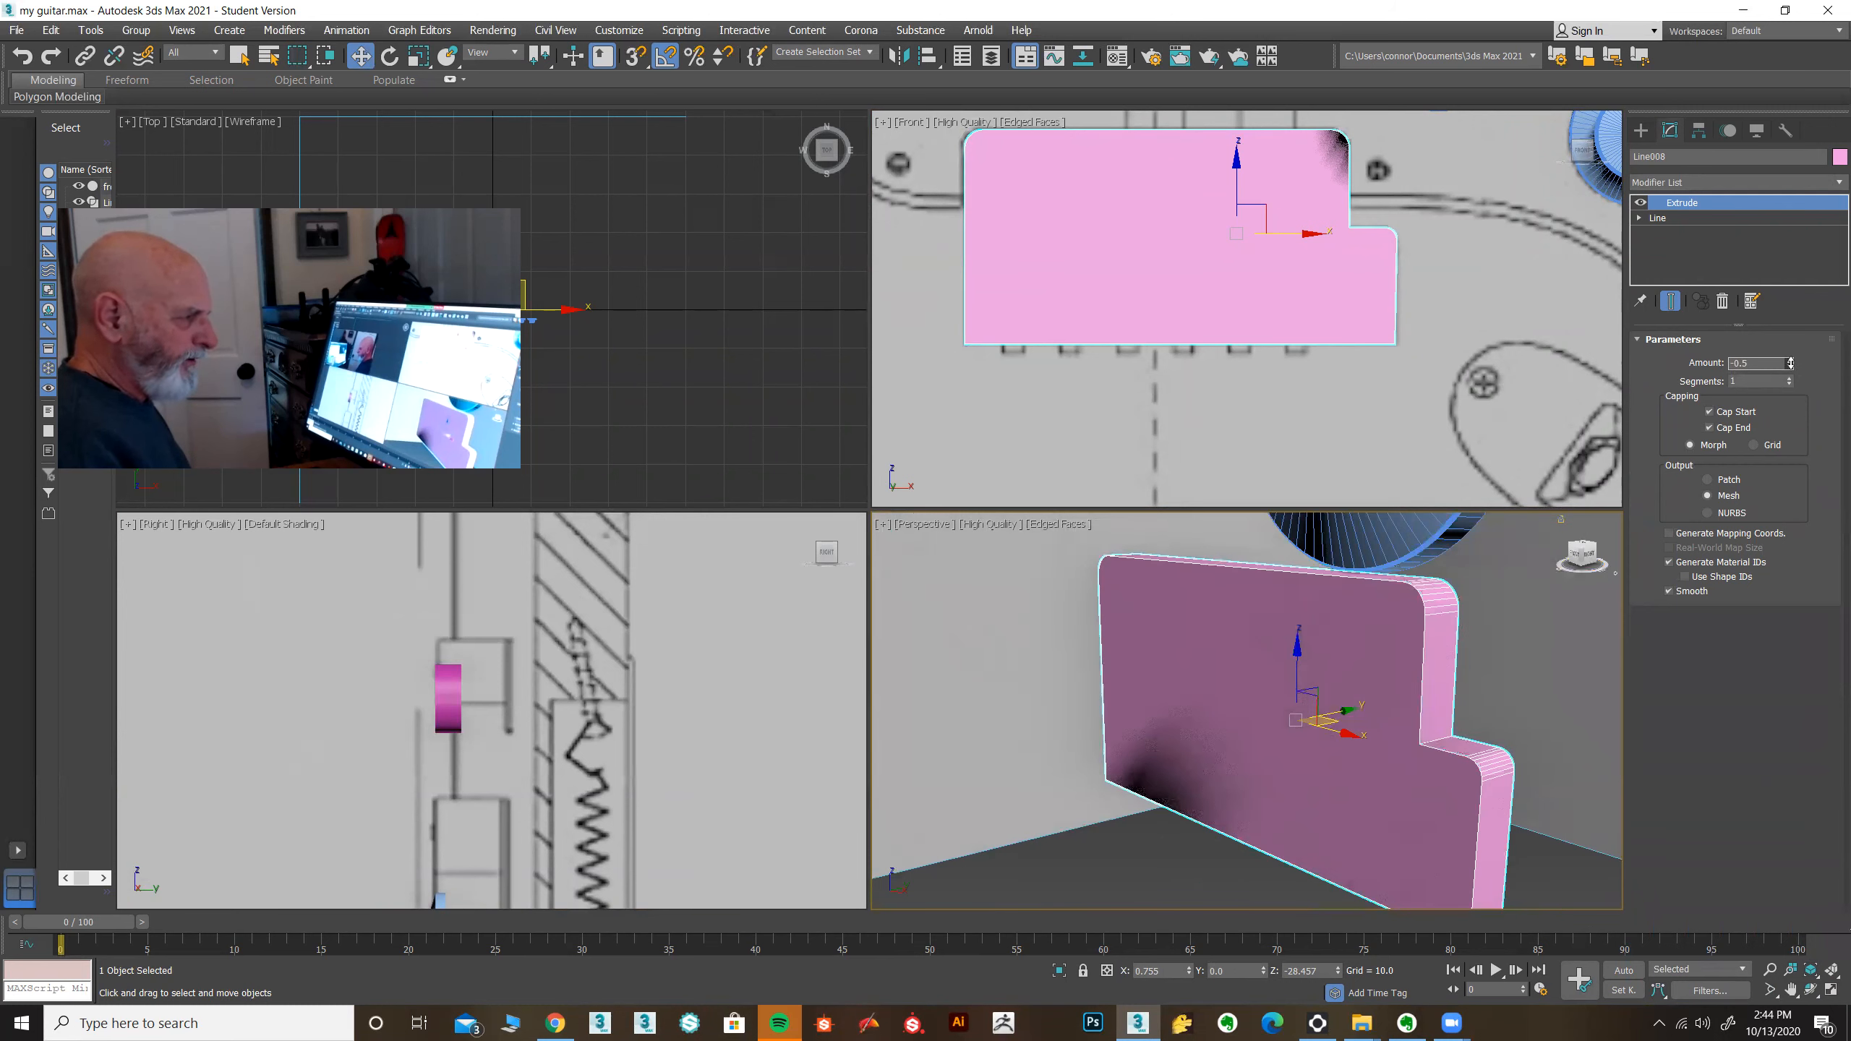
double_click(1750, 363)
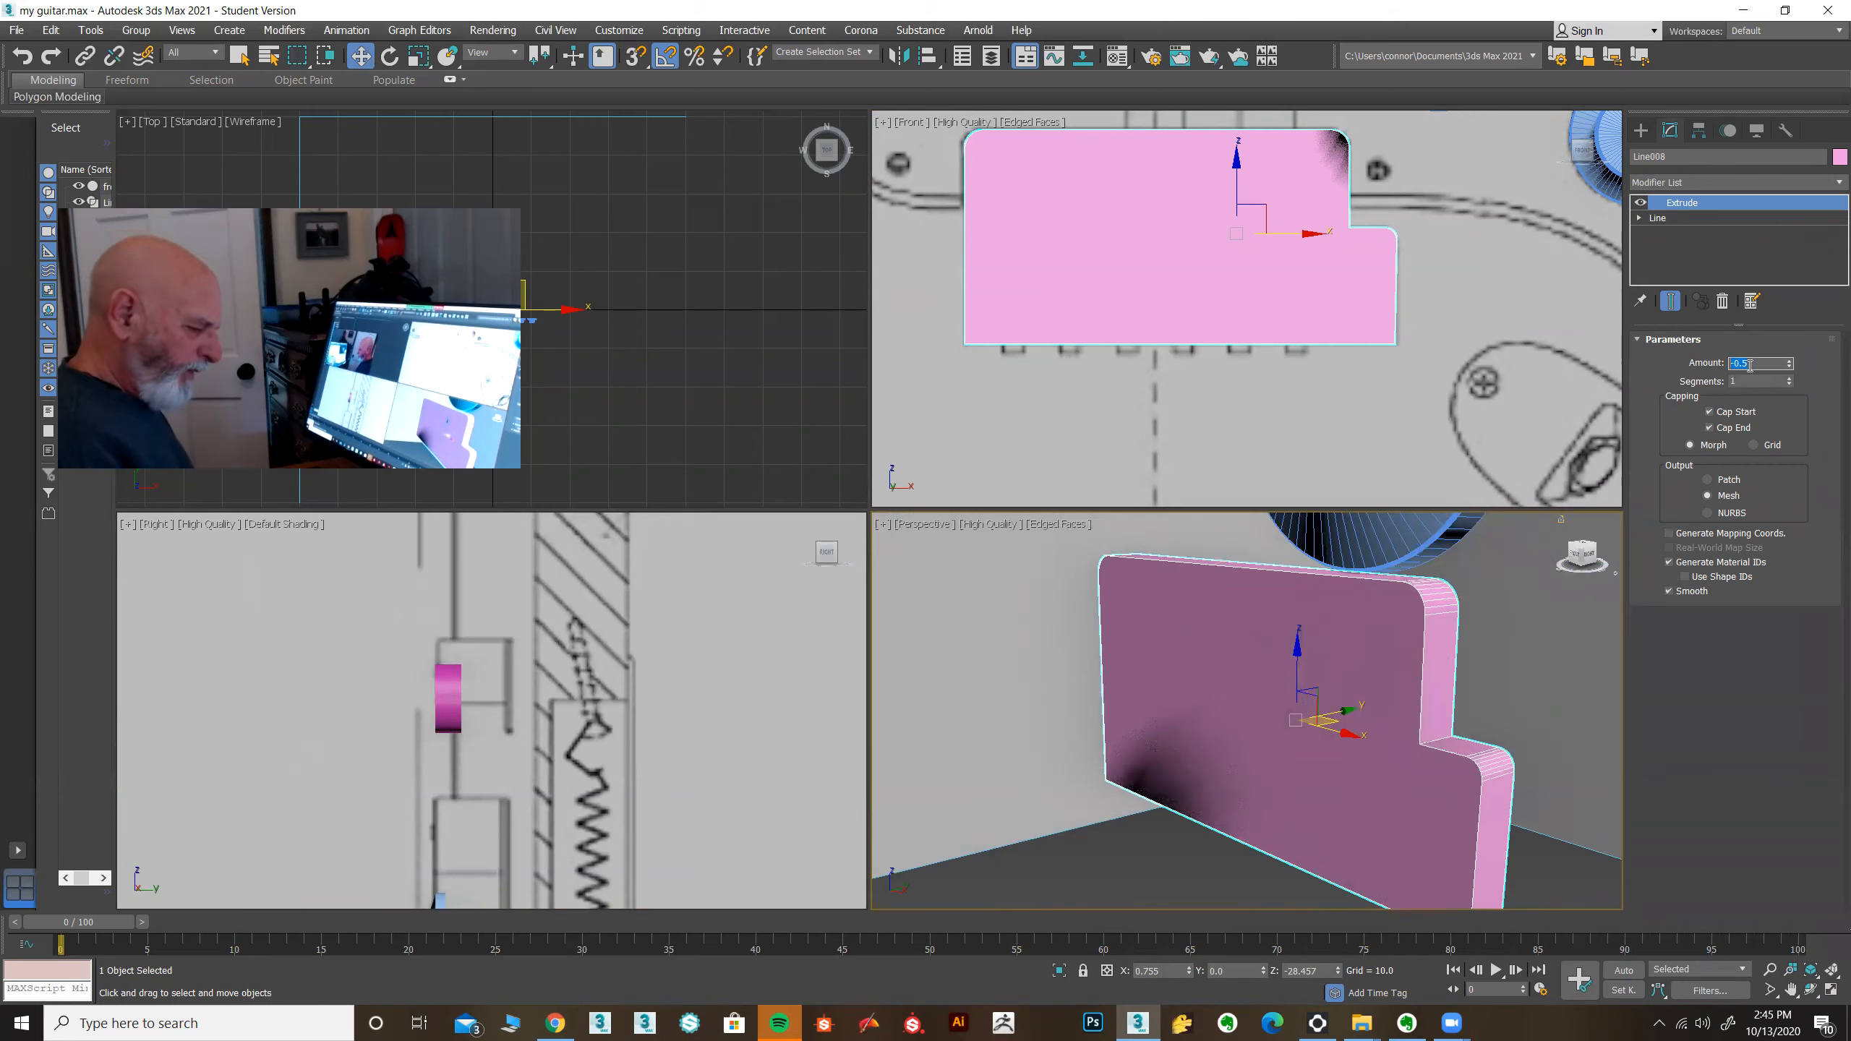
text(-0.1)
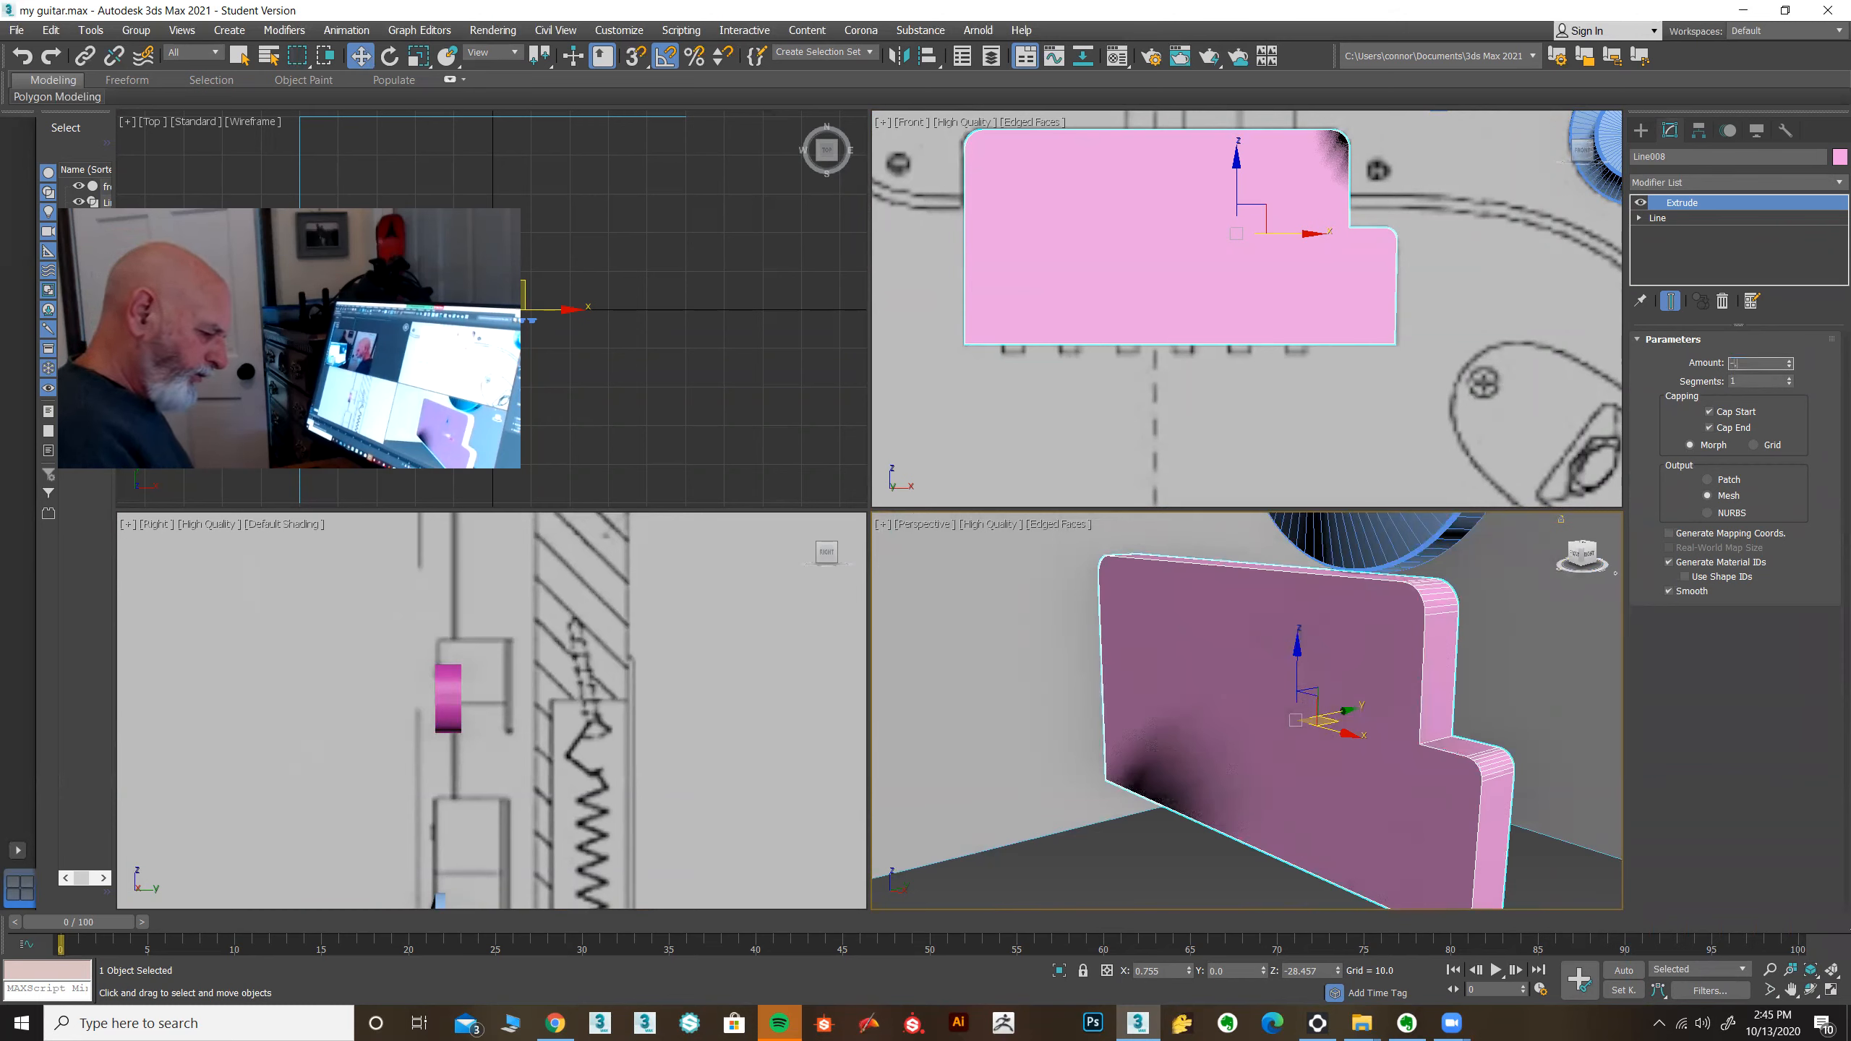
key(Return)
Step: Unhide all objects and move the bridge plate along Y to about -2.86, in front of the guitar body and pickguard
alt+middle_drag(1390, 657, 1236, 662)
right_click(1239, 661)
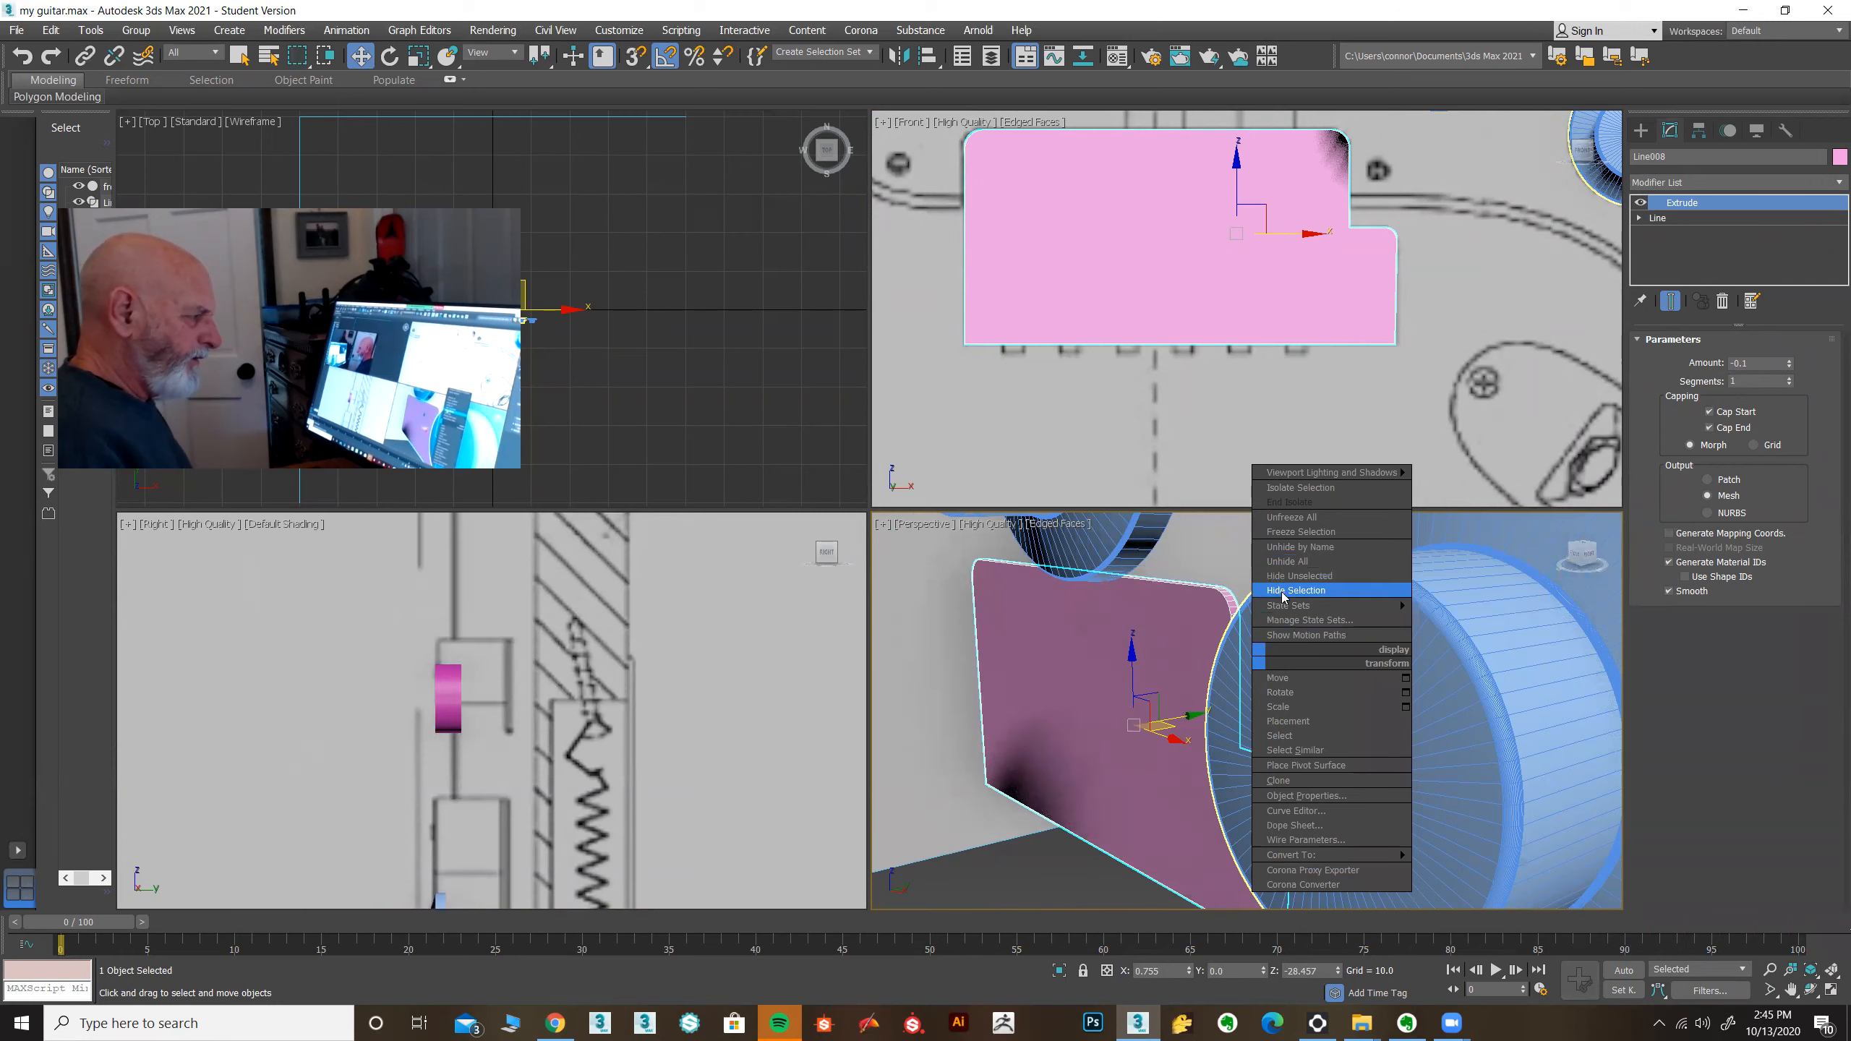
click(1284, 561)
scroll(1238, 664, down, 5)
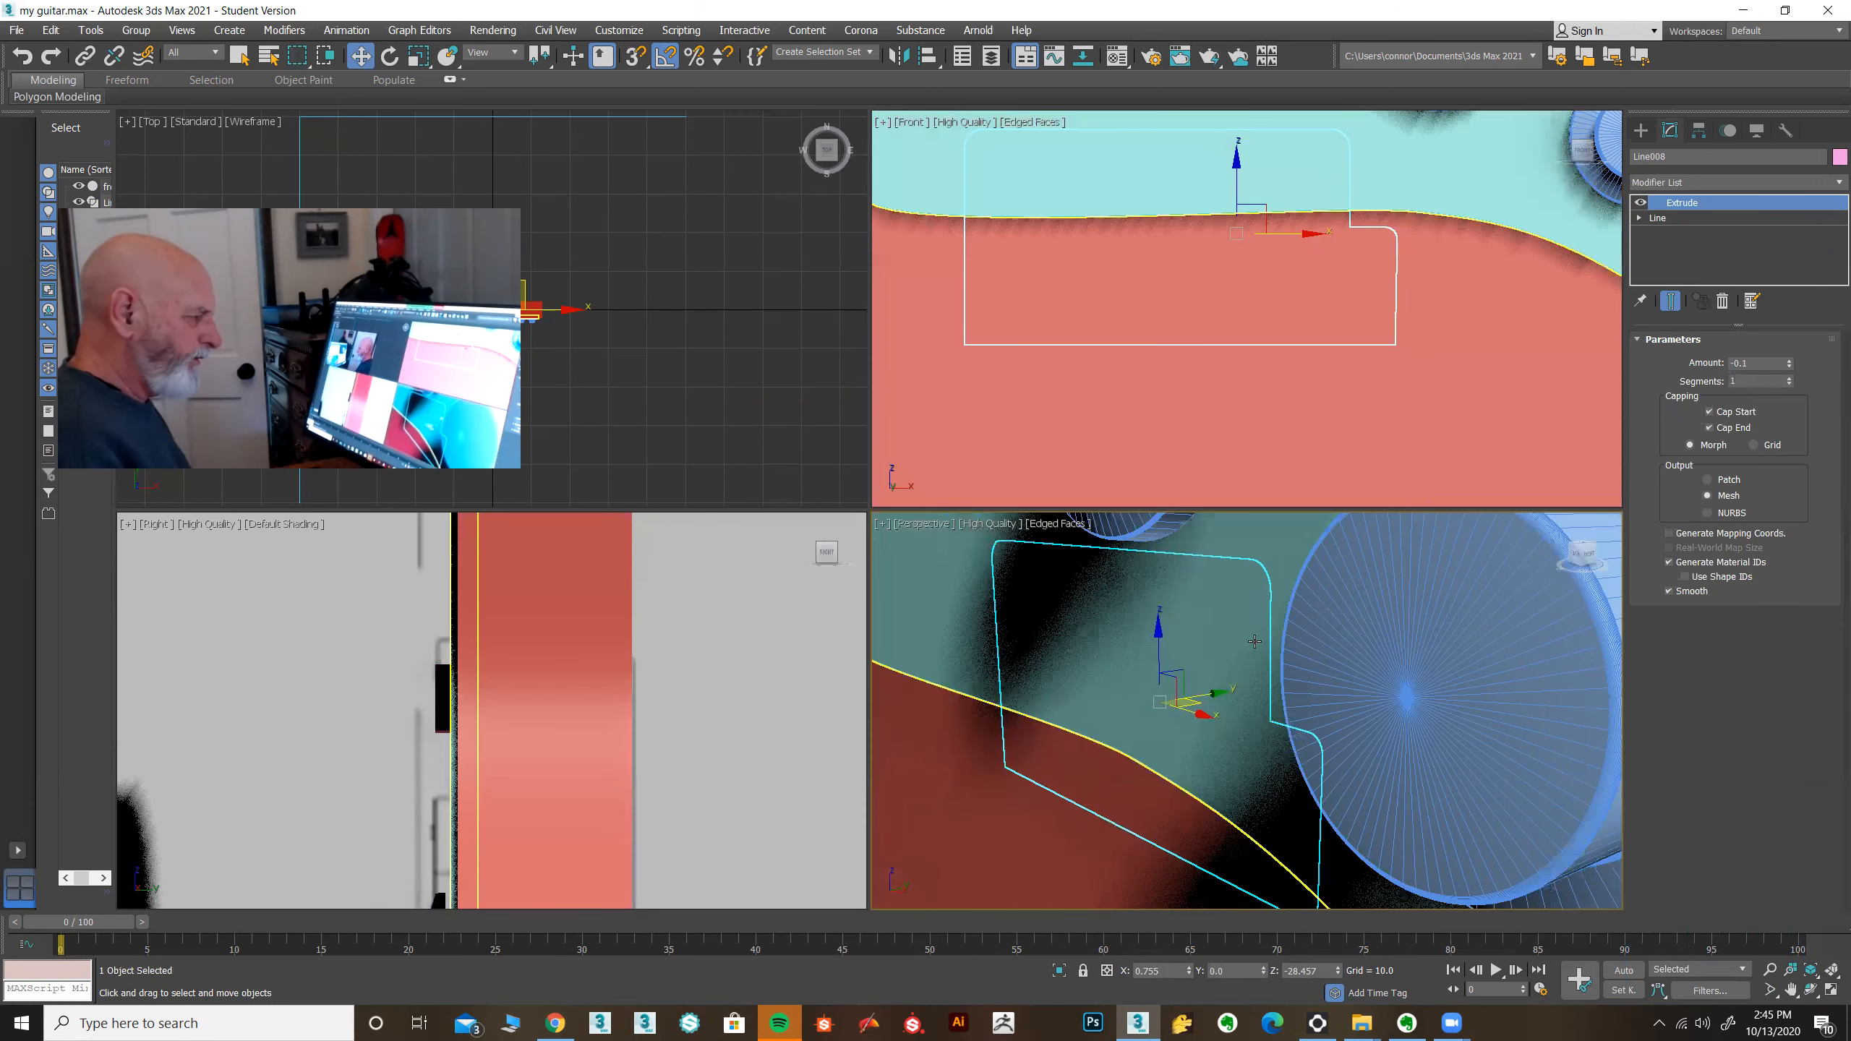
drag(1253, 668, 1119, 698)
alt+middle_drag(1044, 763, 895, 731)
scroll(1102, 752, down, 5)
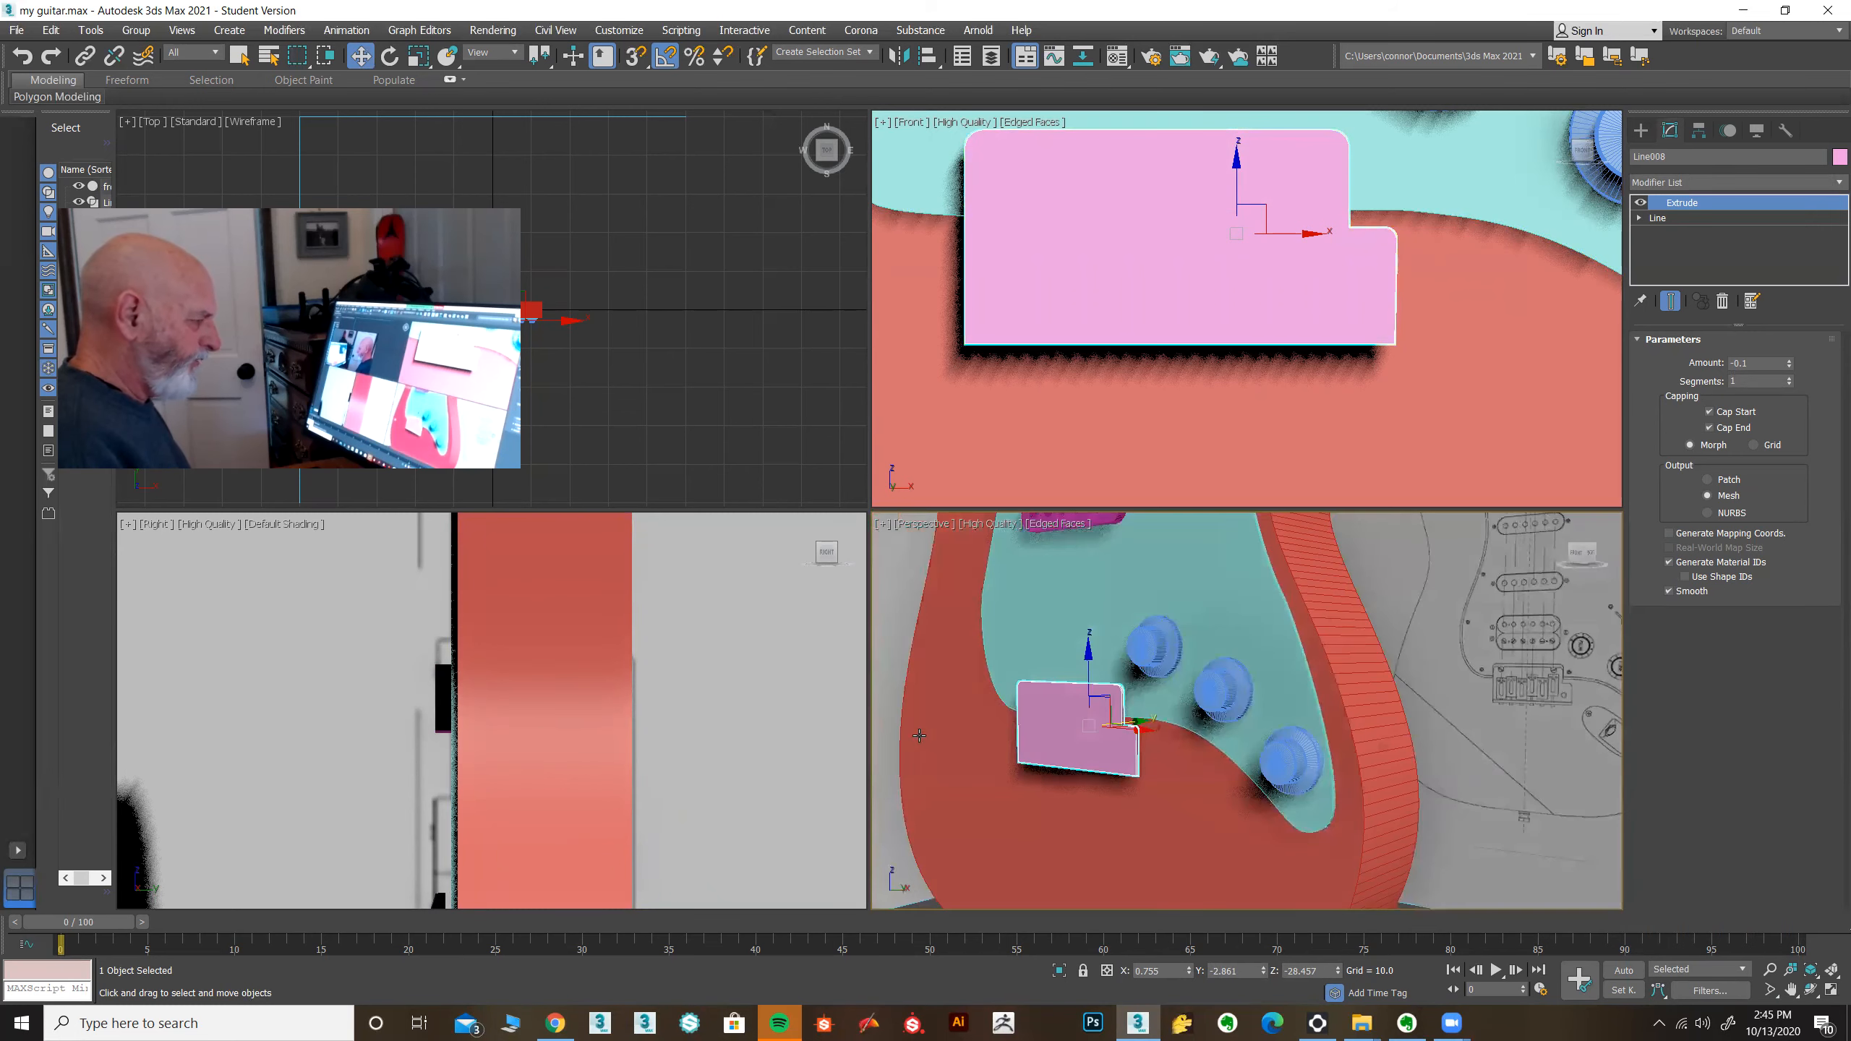
Step: Examine the bridge on the blueprint and in the Stratocaster reference photos in Chrome, and return to 3ds Max
middle_drag(1538, 741, 1482, 756)
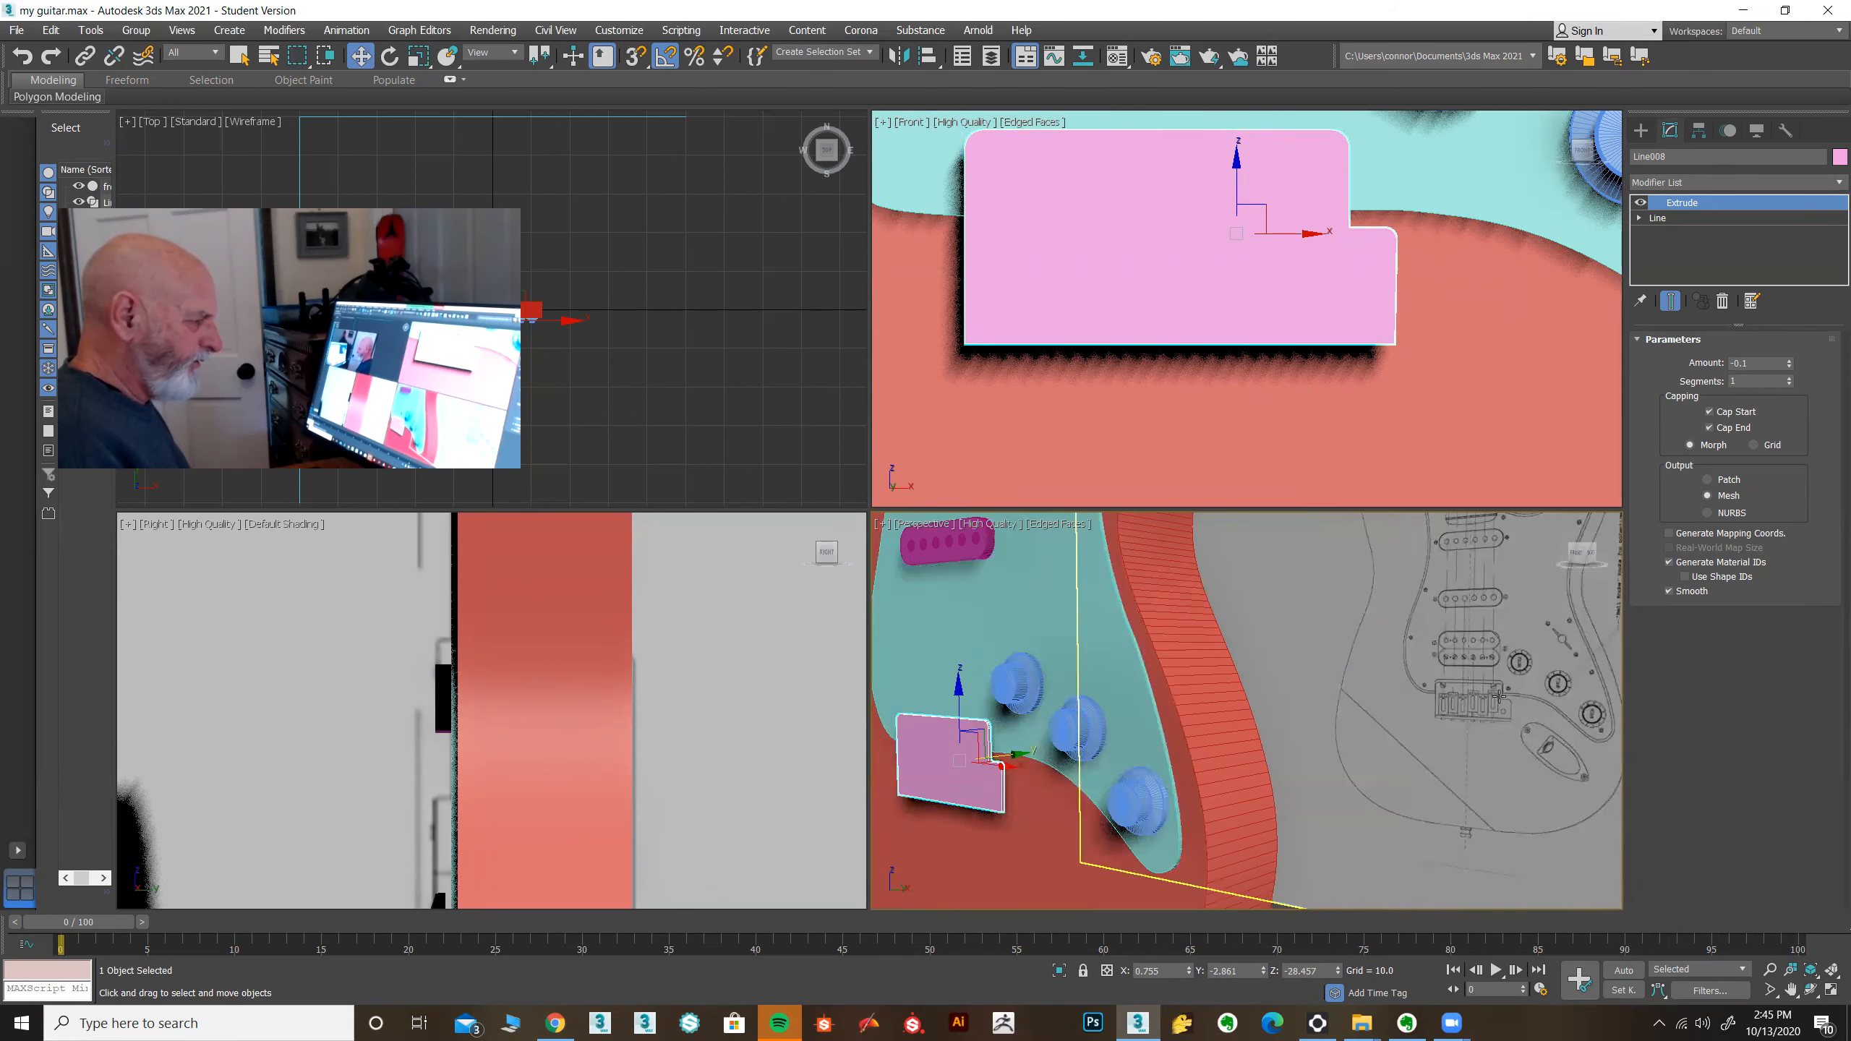
scroll(1495, 700, up, 5)
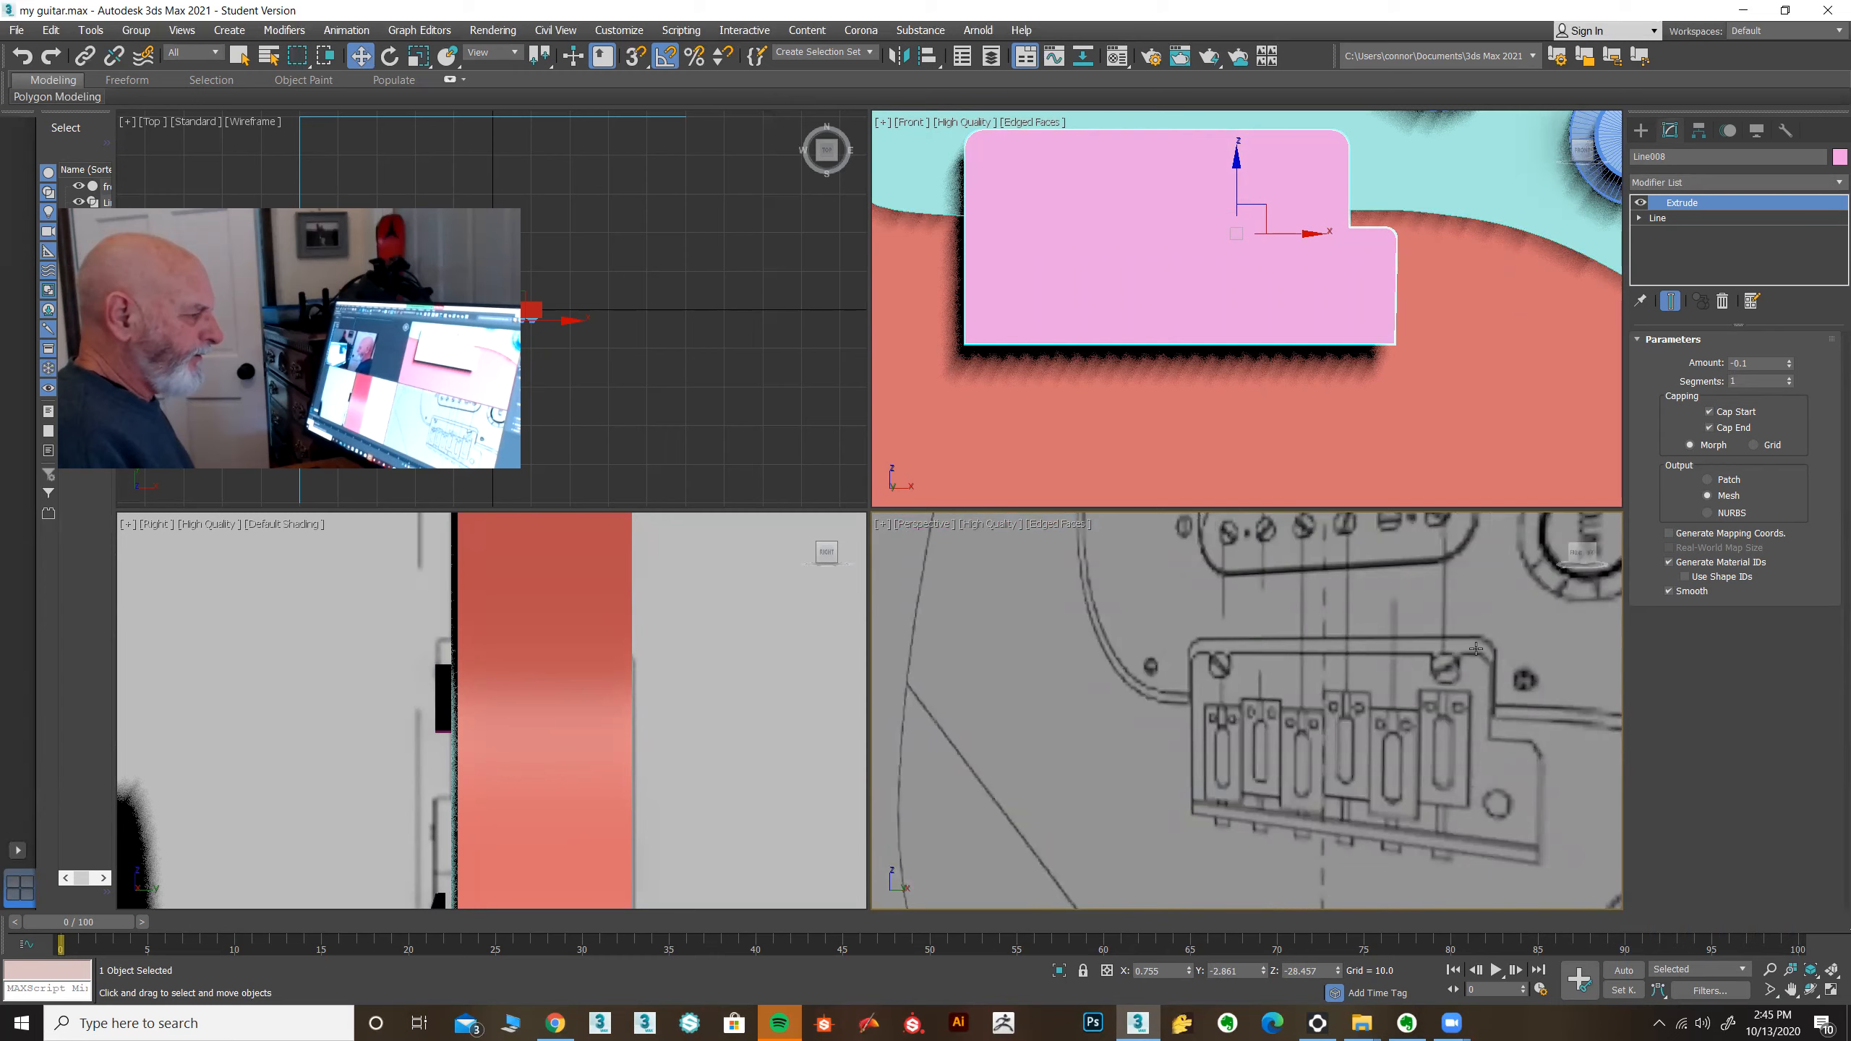
click(556, 1023)
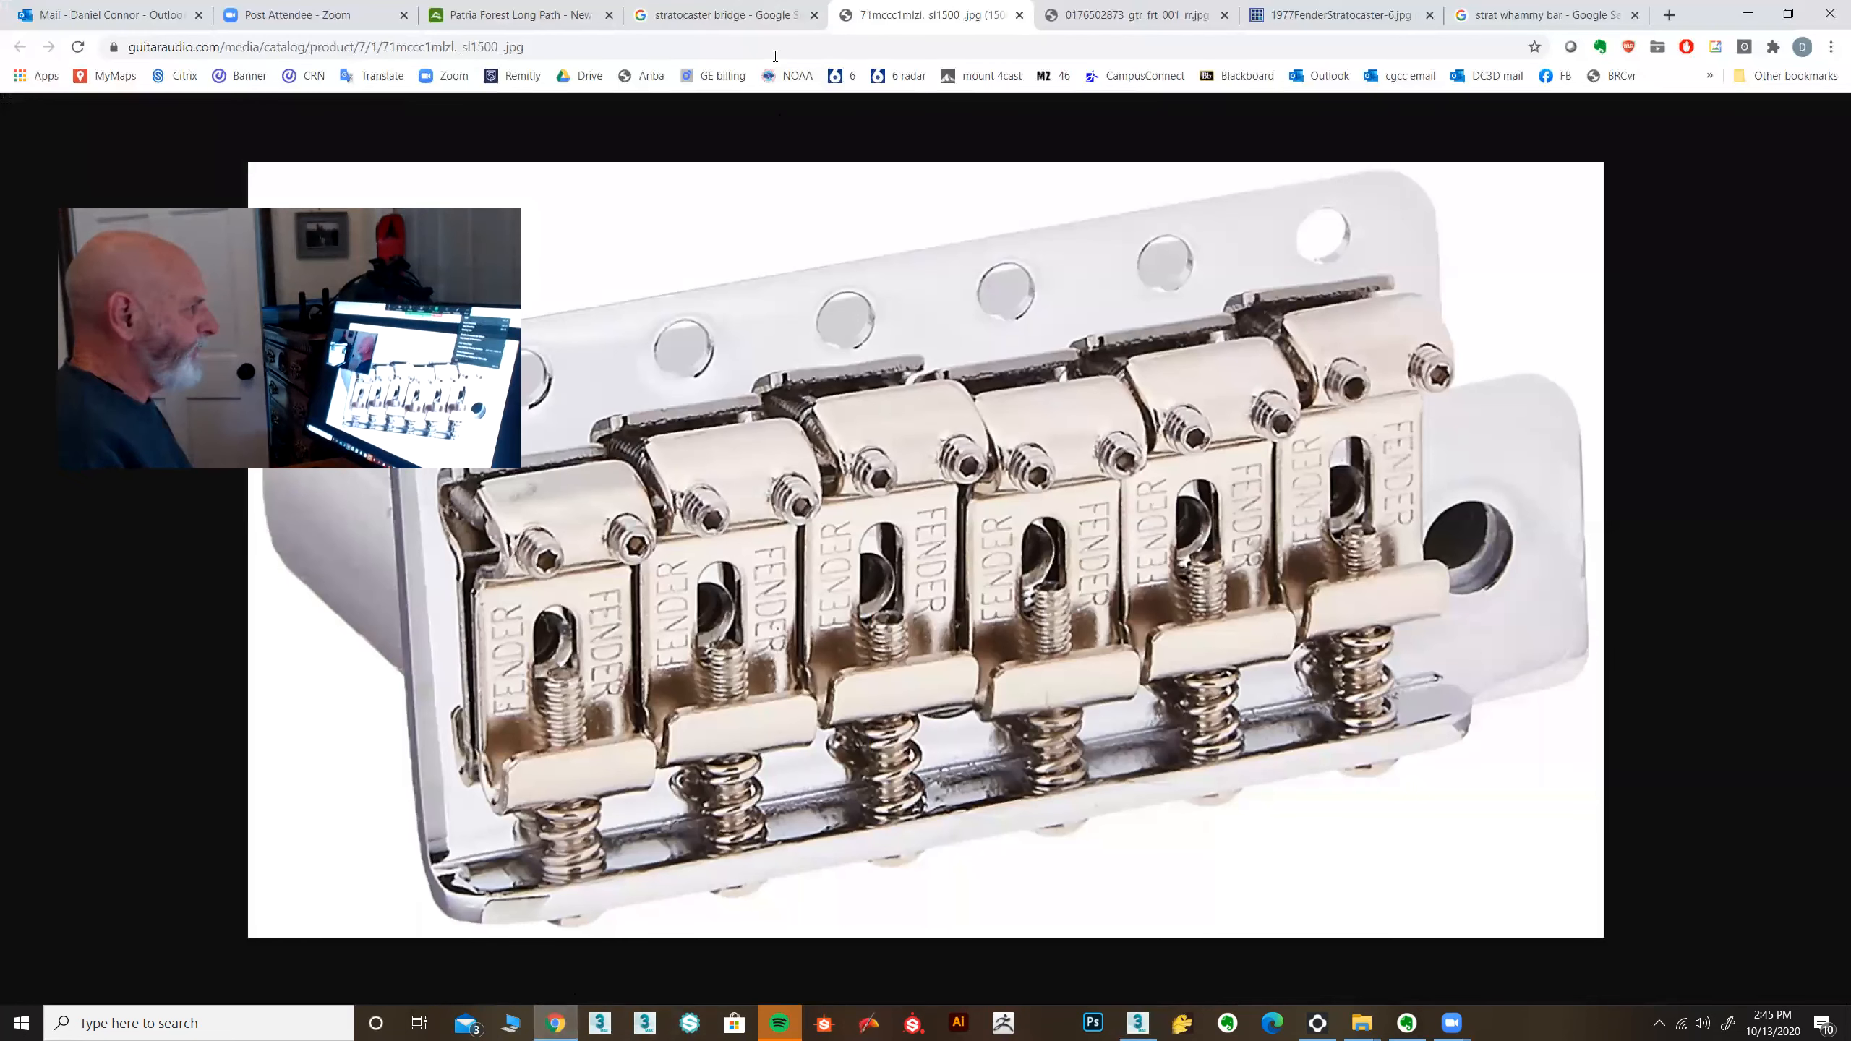
click(1341, 15)
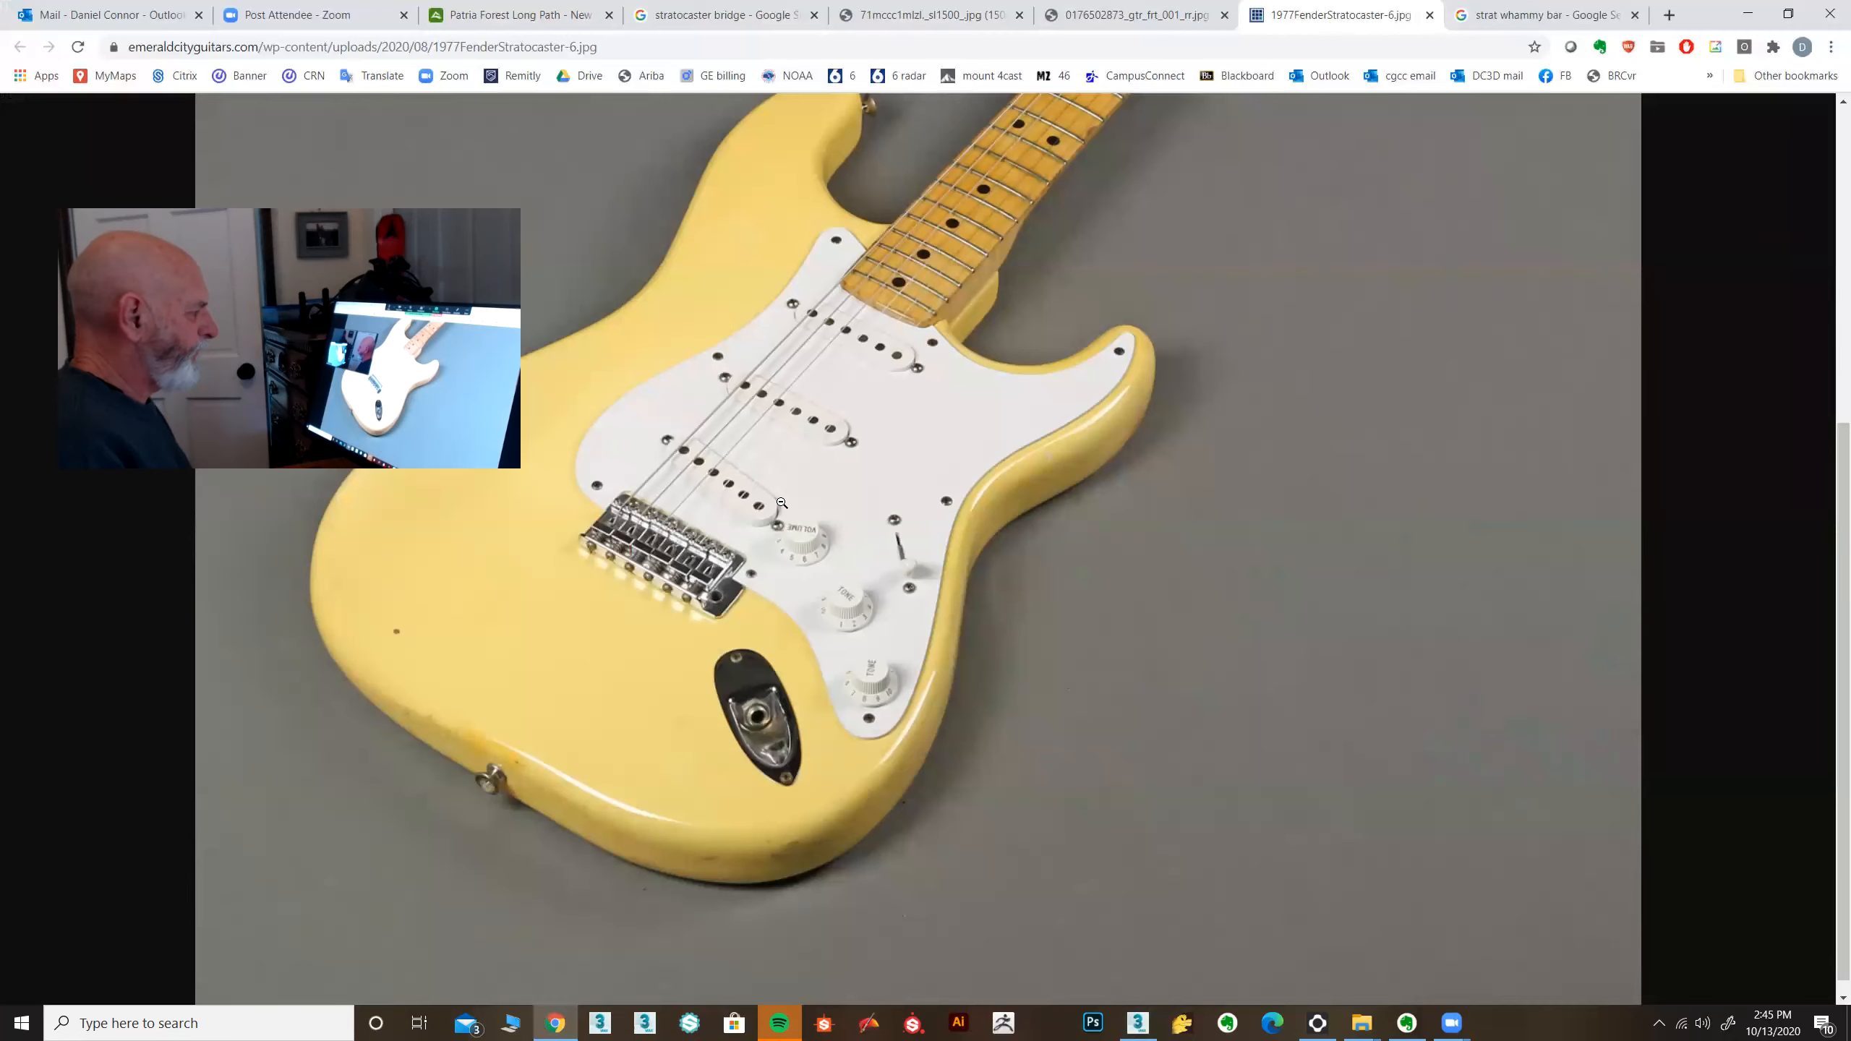
click(738, 558)
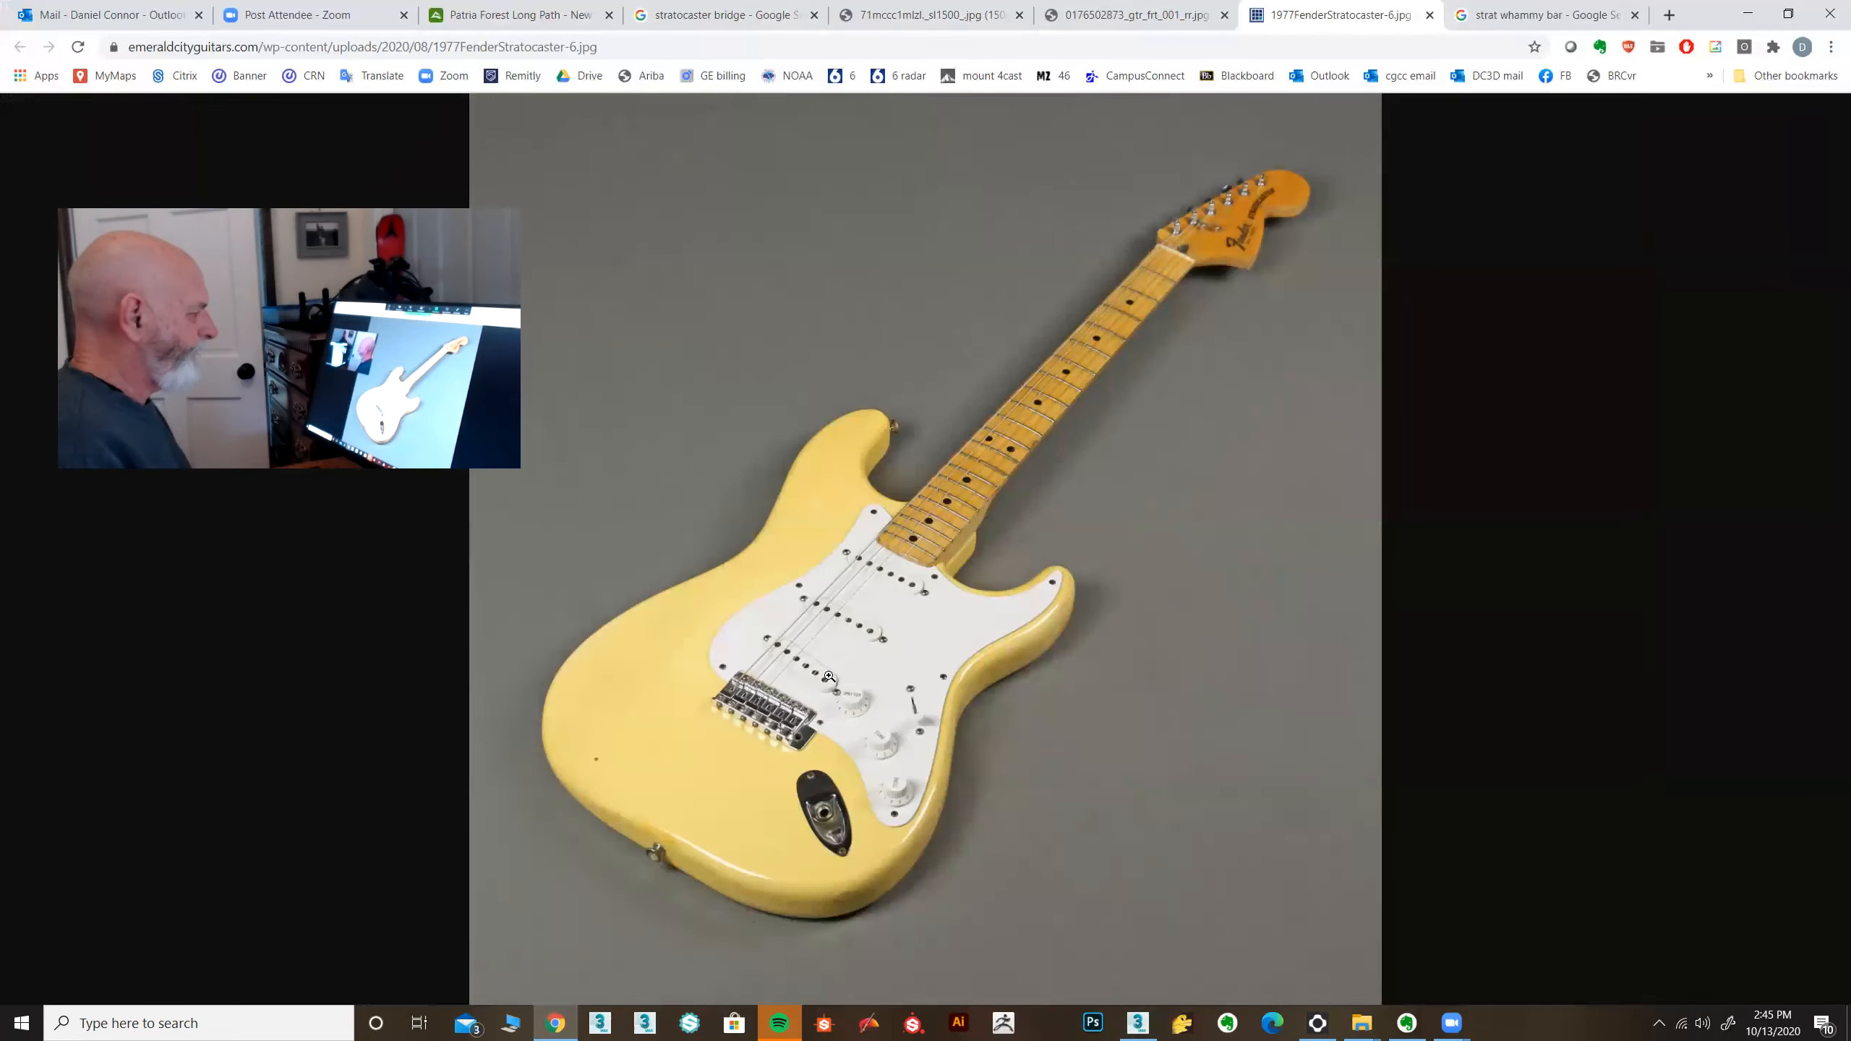
click(899, 594)
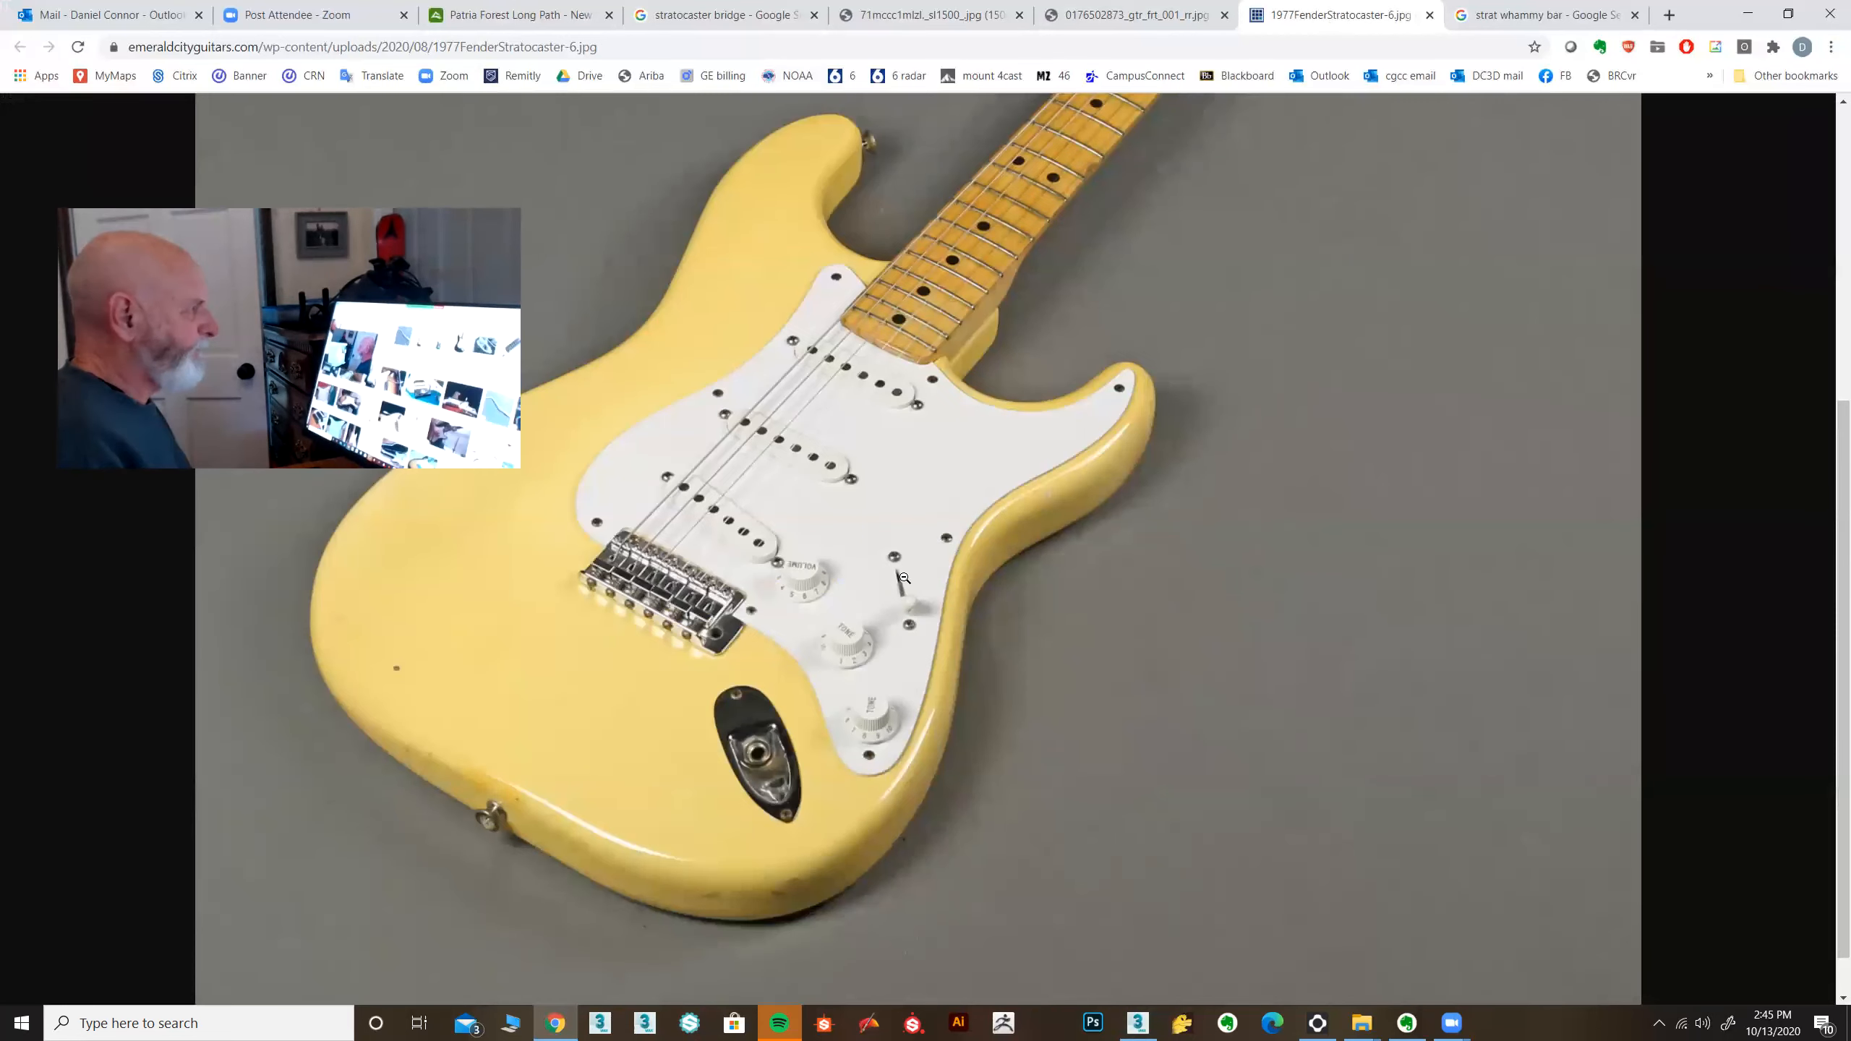
click(1538, 13)
click(1170, 11)
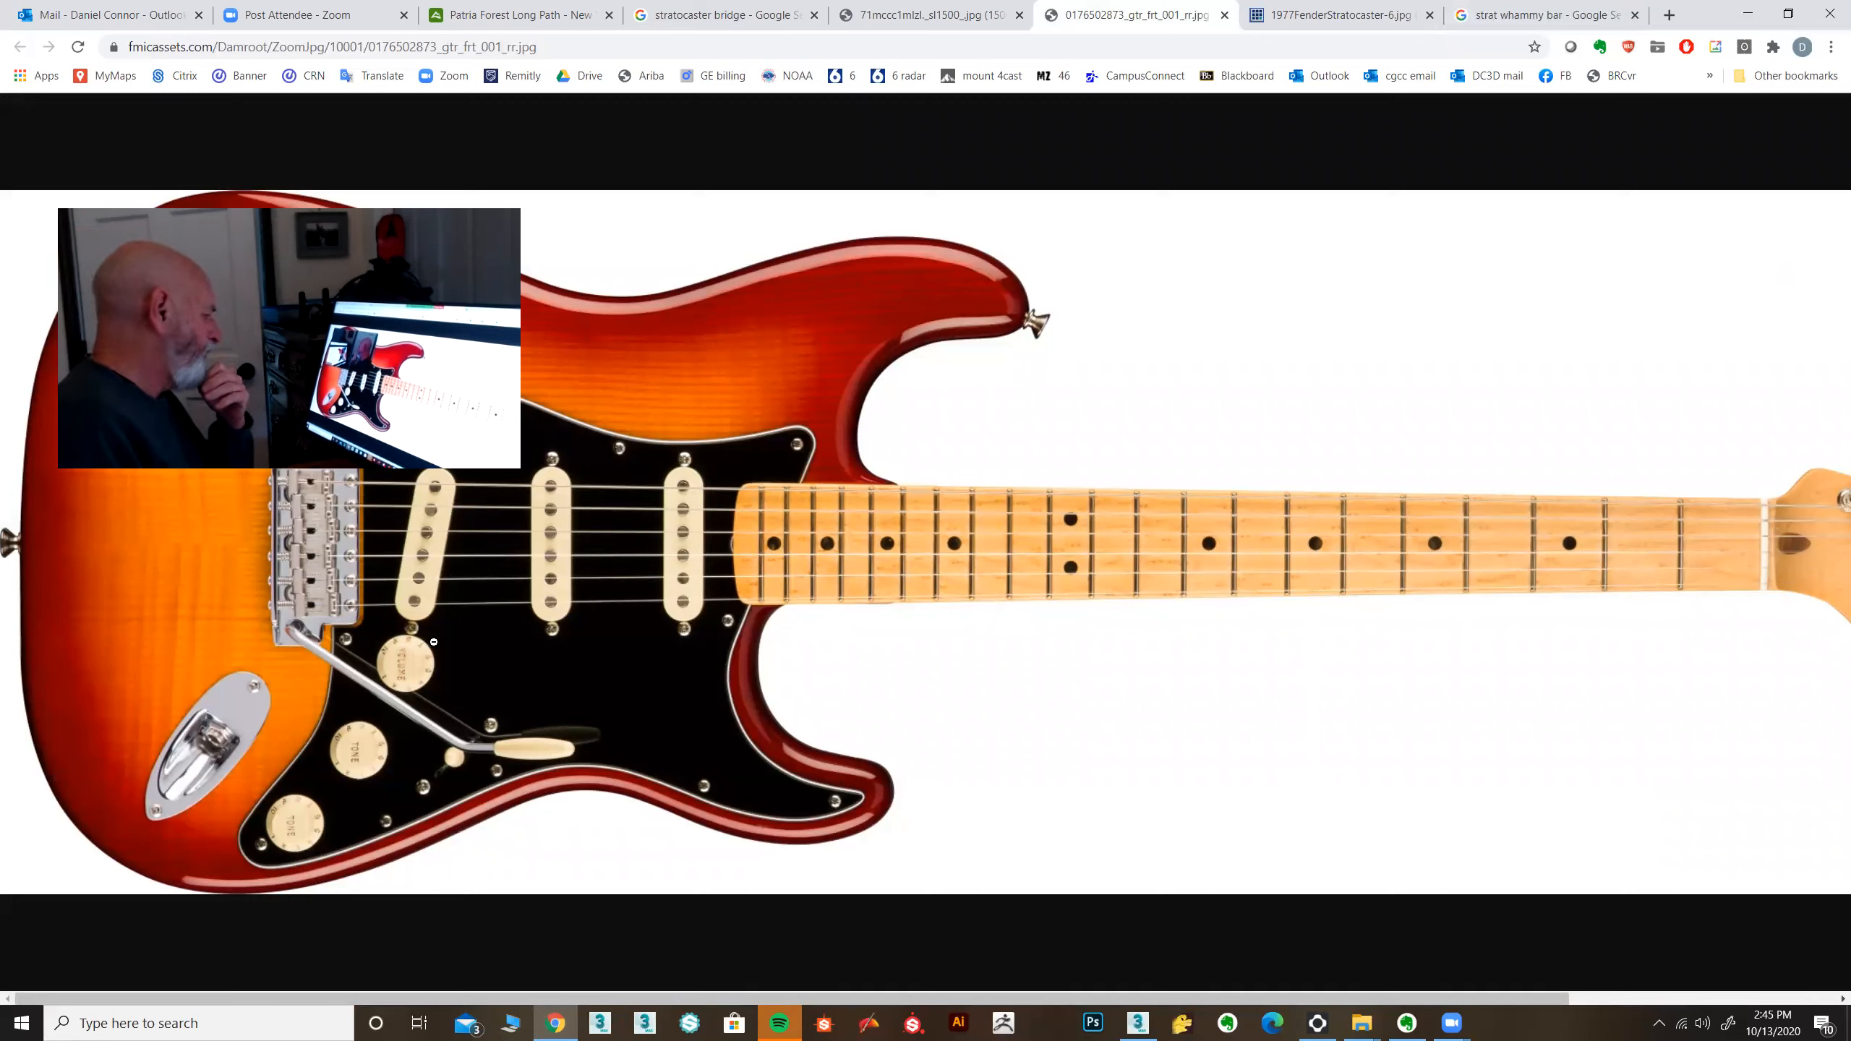
click(1137, 1023)
Step: Move the four vertices of the bridge plate spline's upper rounded corners slightly down and return to its Extrude modifier
middle_drag(1169, 227, 1137, 390)
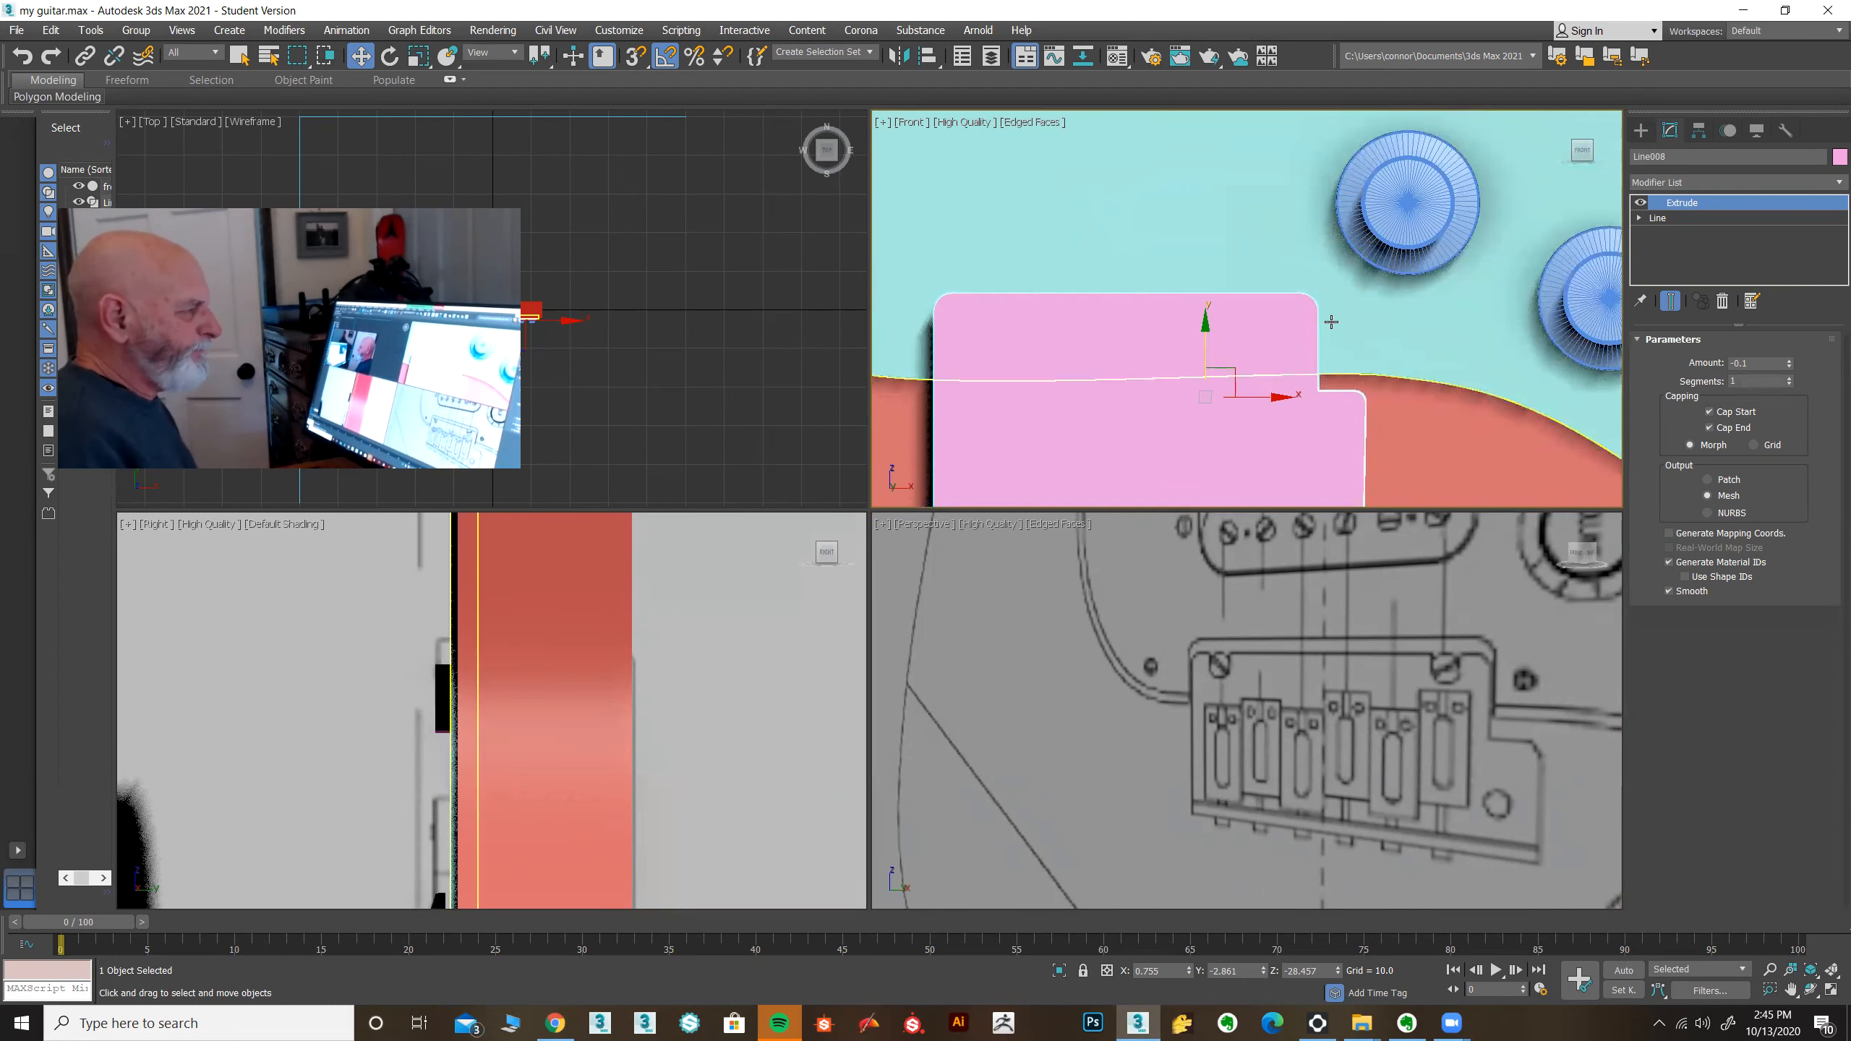
click(1658, 219)
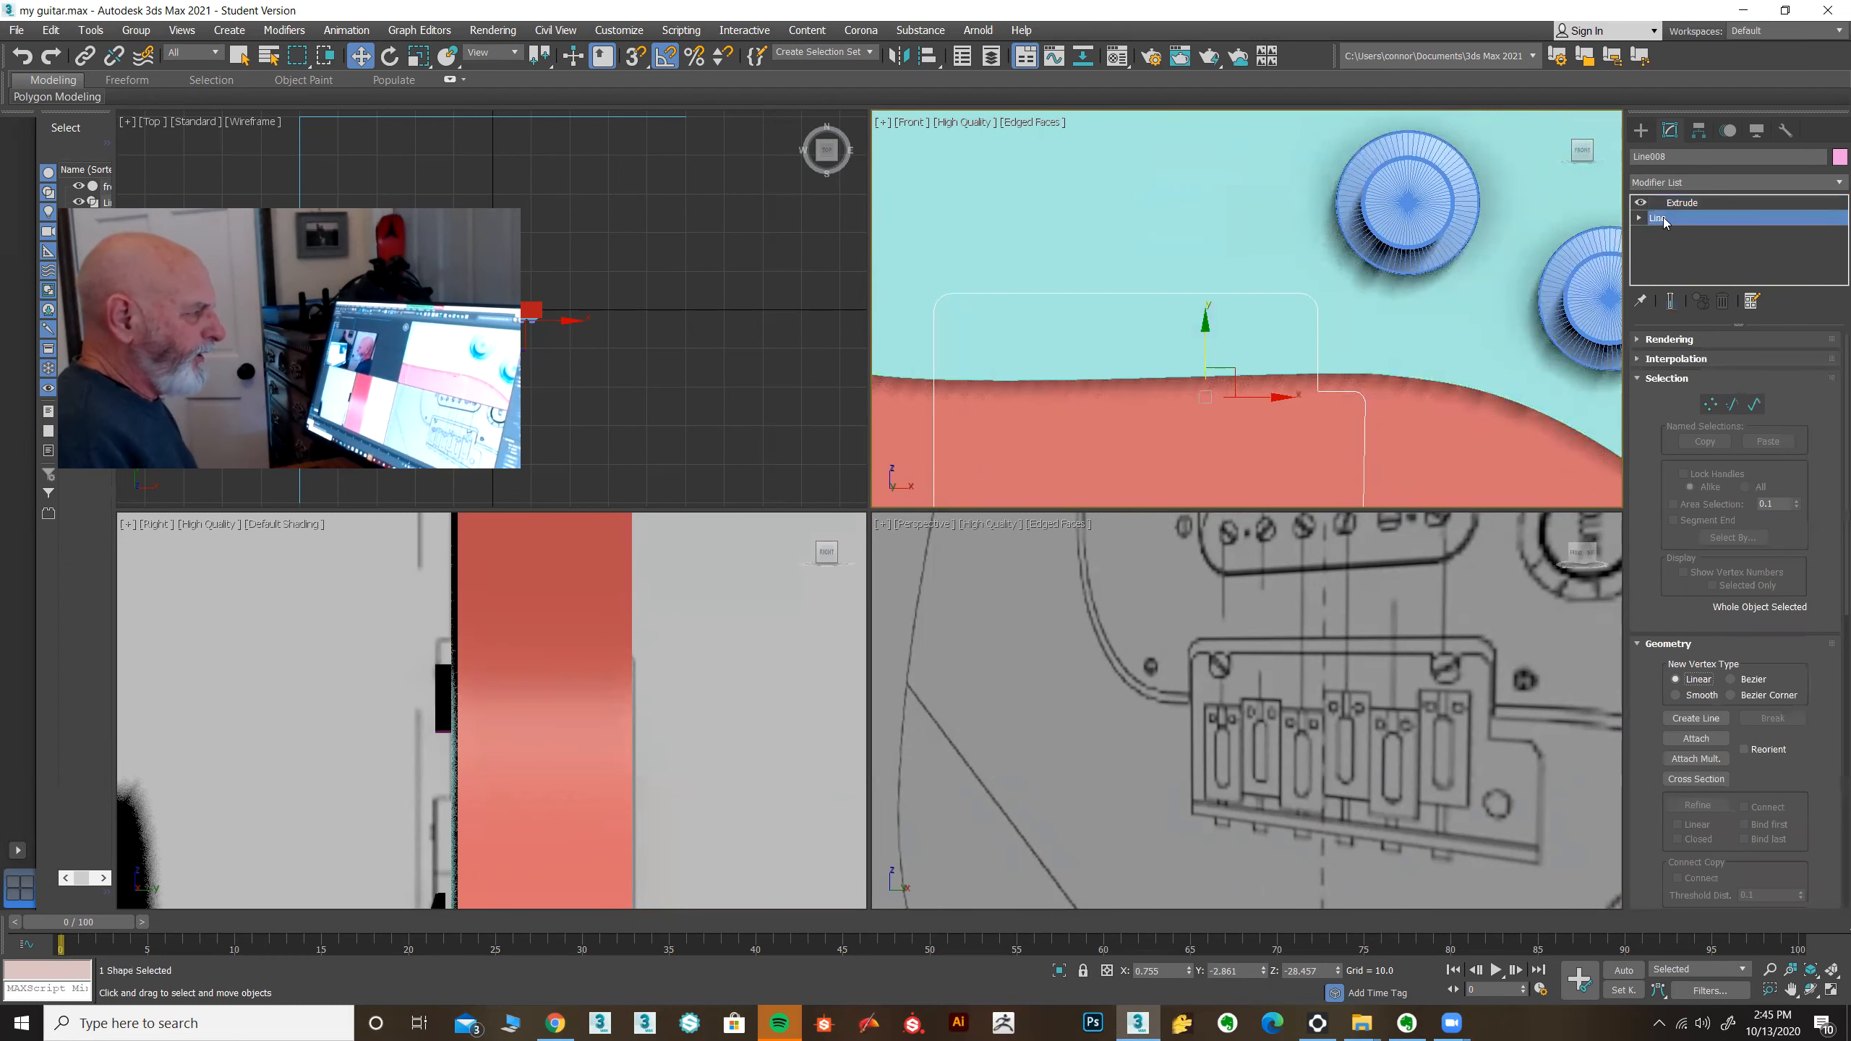
click(1669, 300)
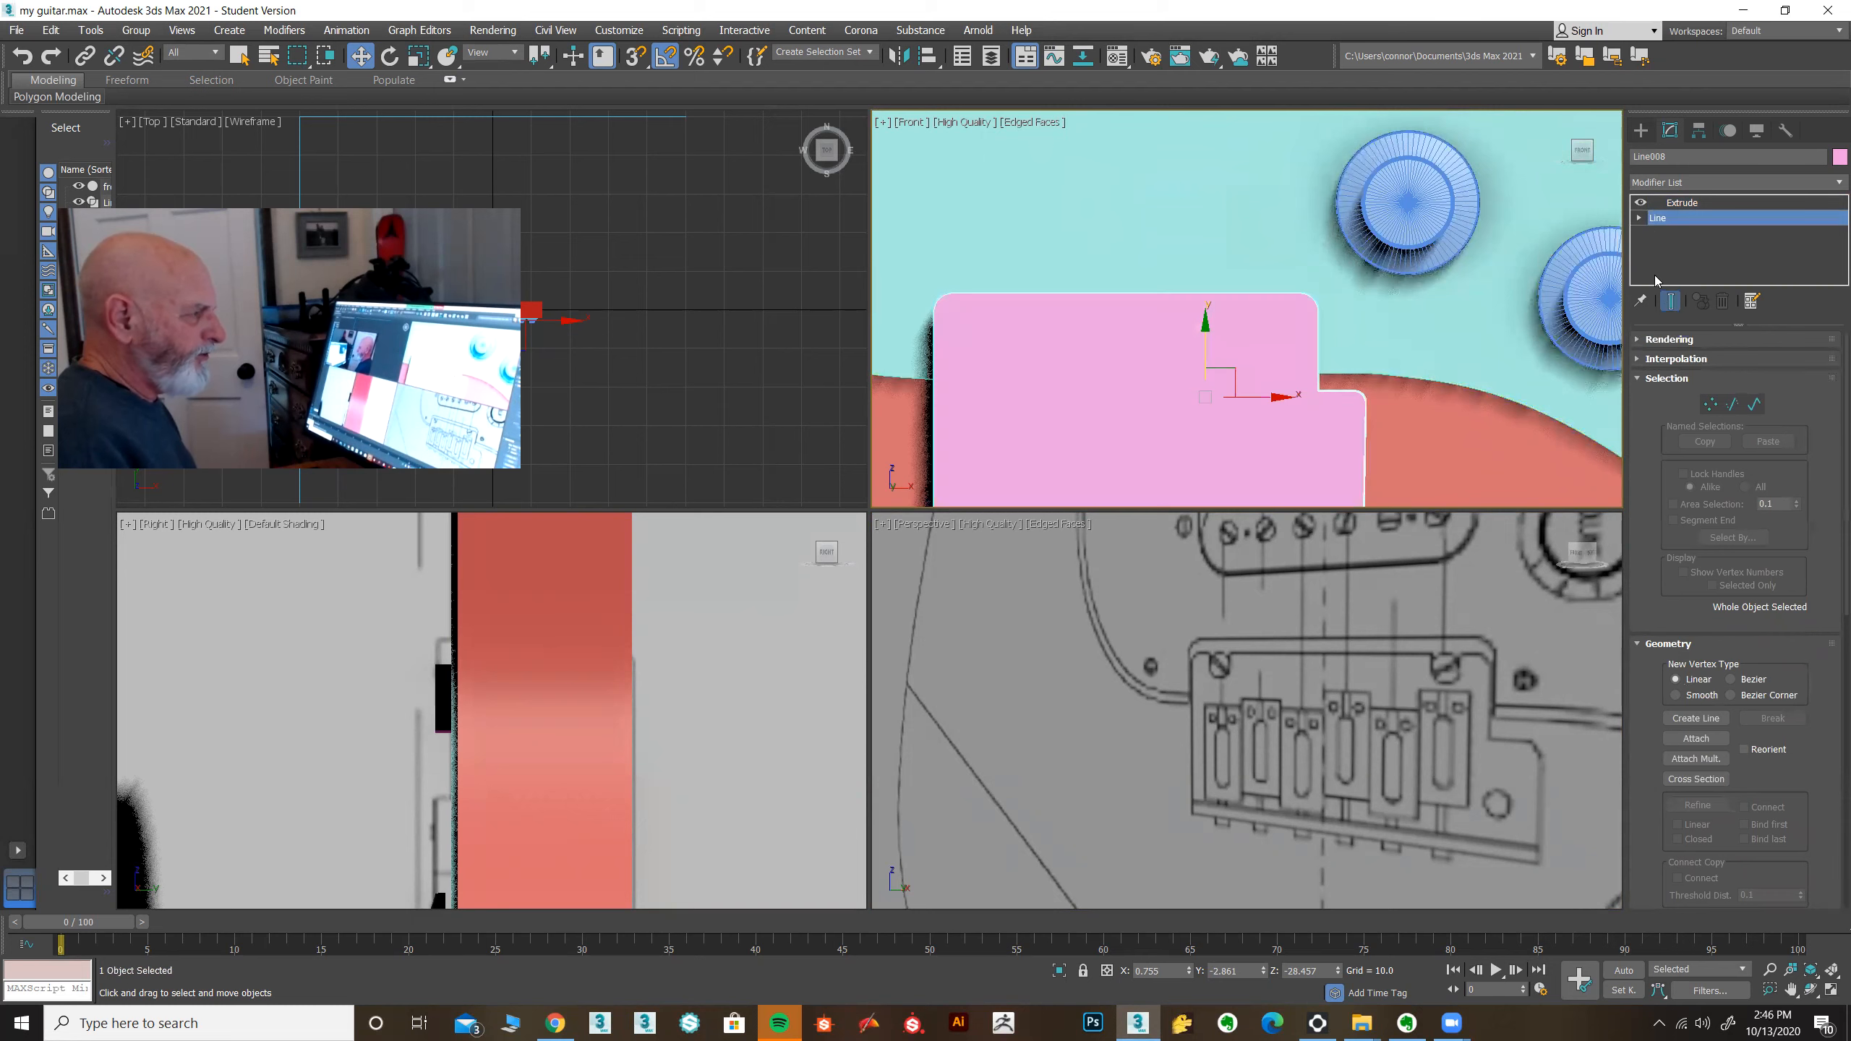
click(1711, 404)
drag(924, 270, 1340, 342)
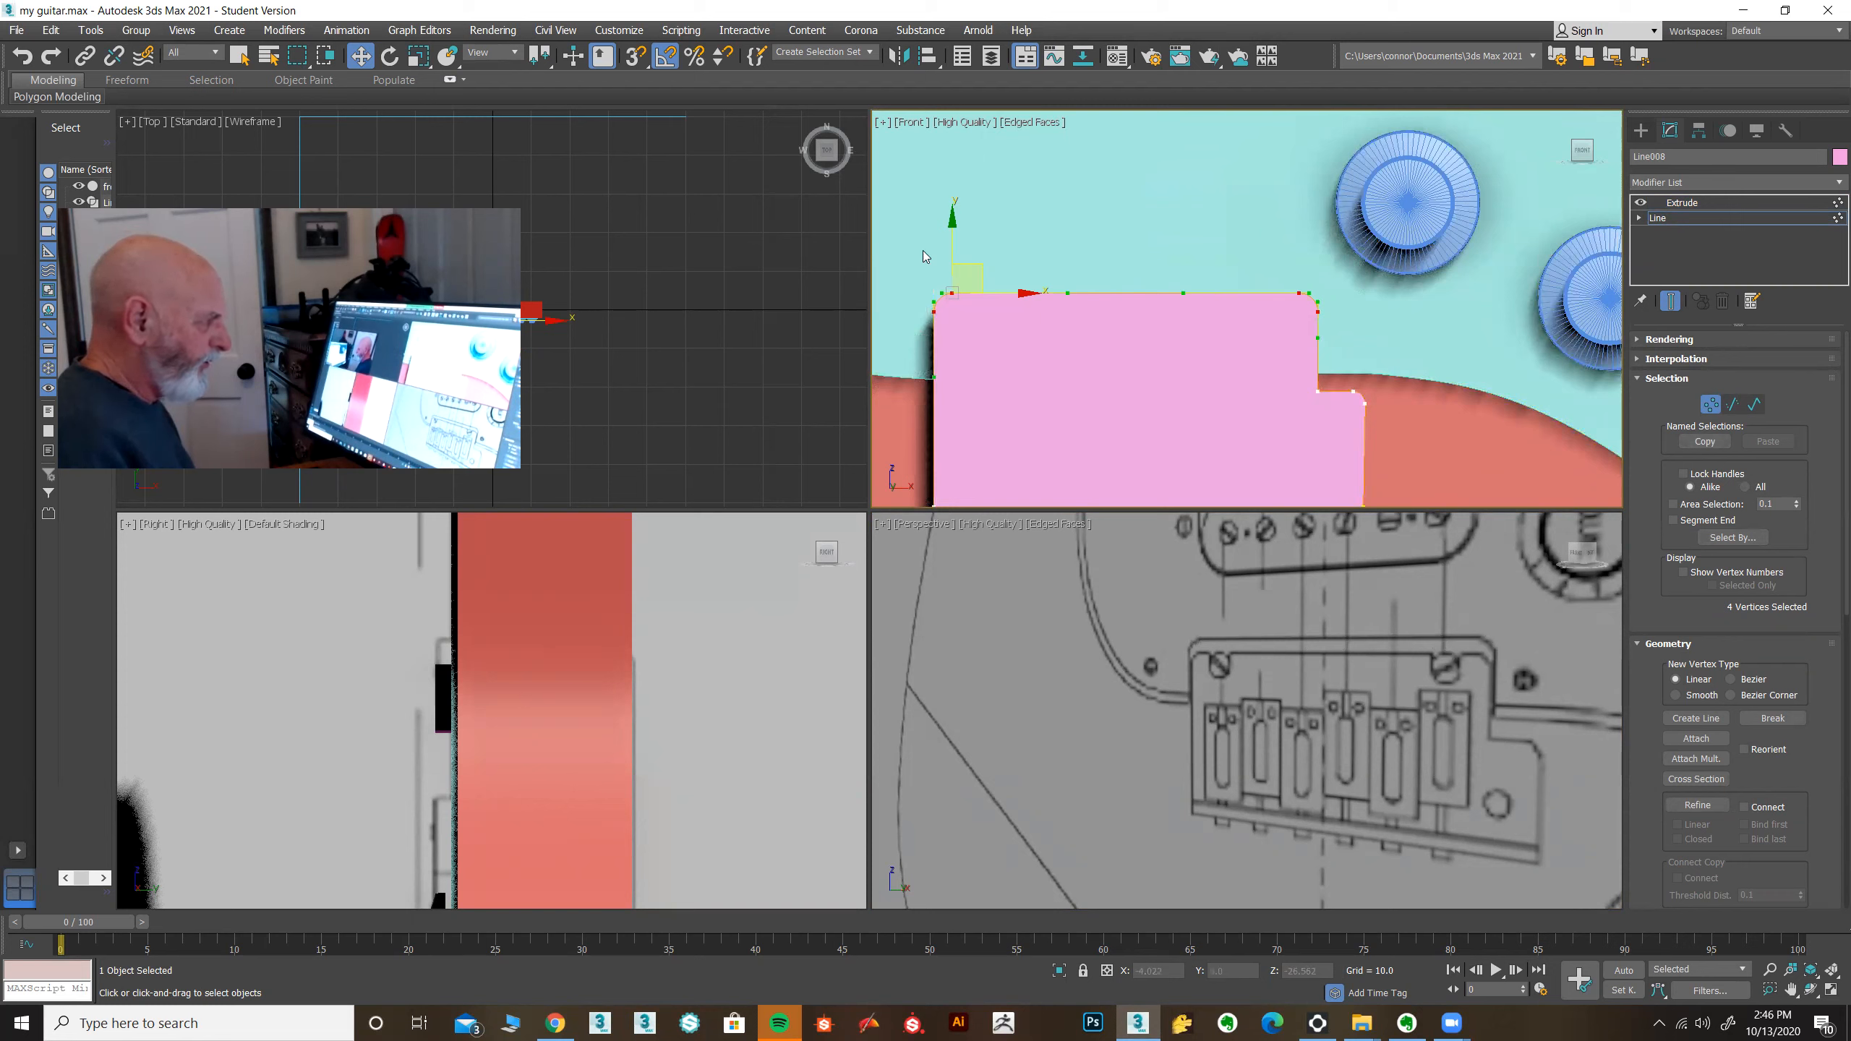
drag(952, 231, 952, 250)
click(1689, 205)
click(1676, 219)
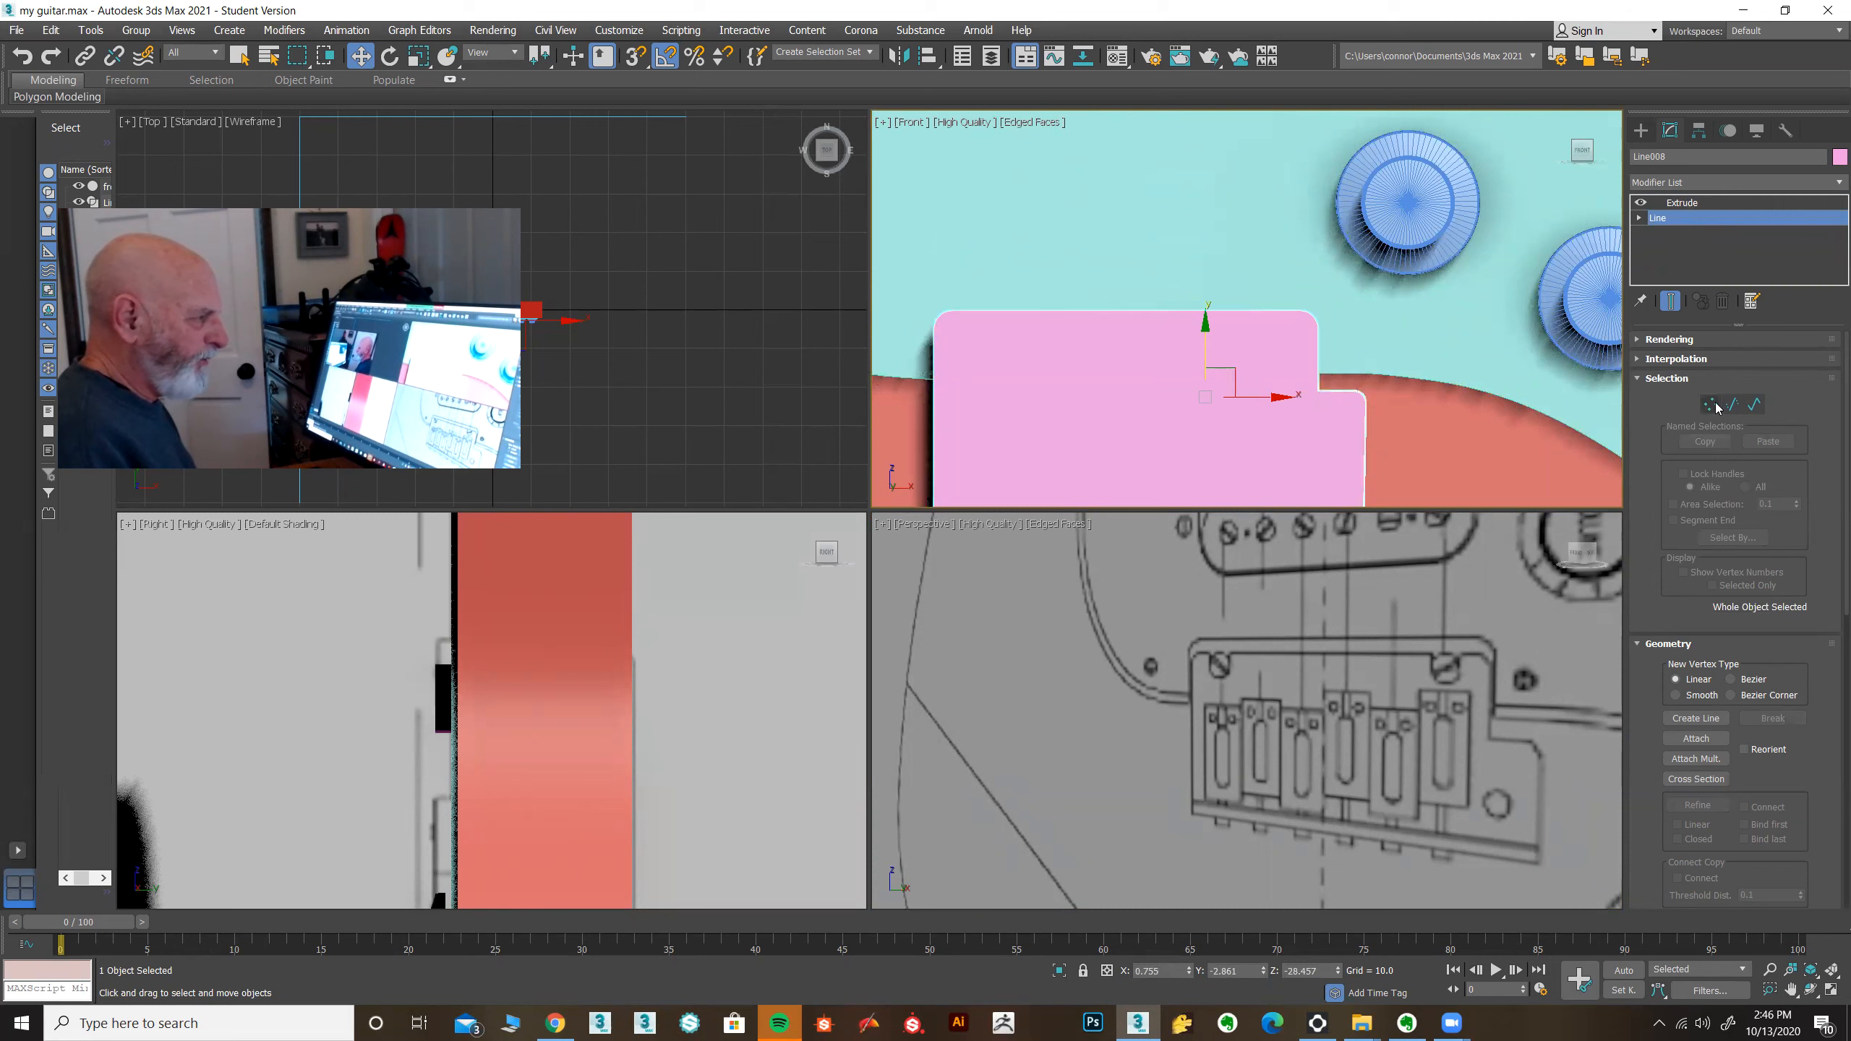
click(1684, 204)
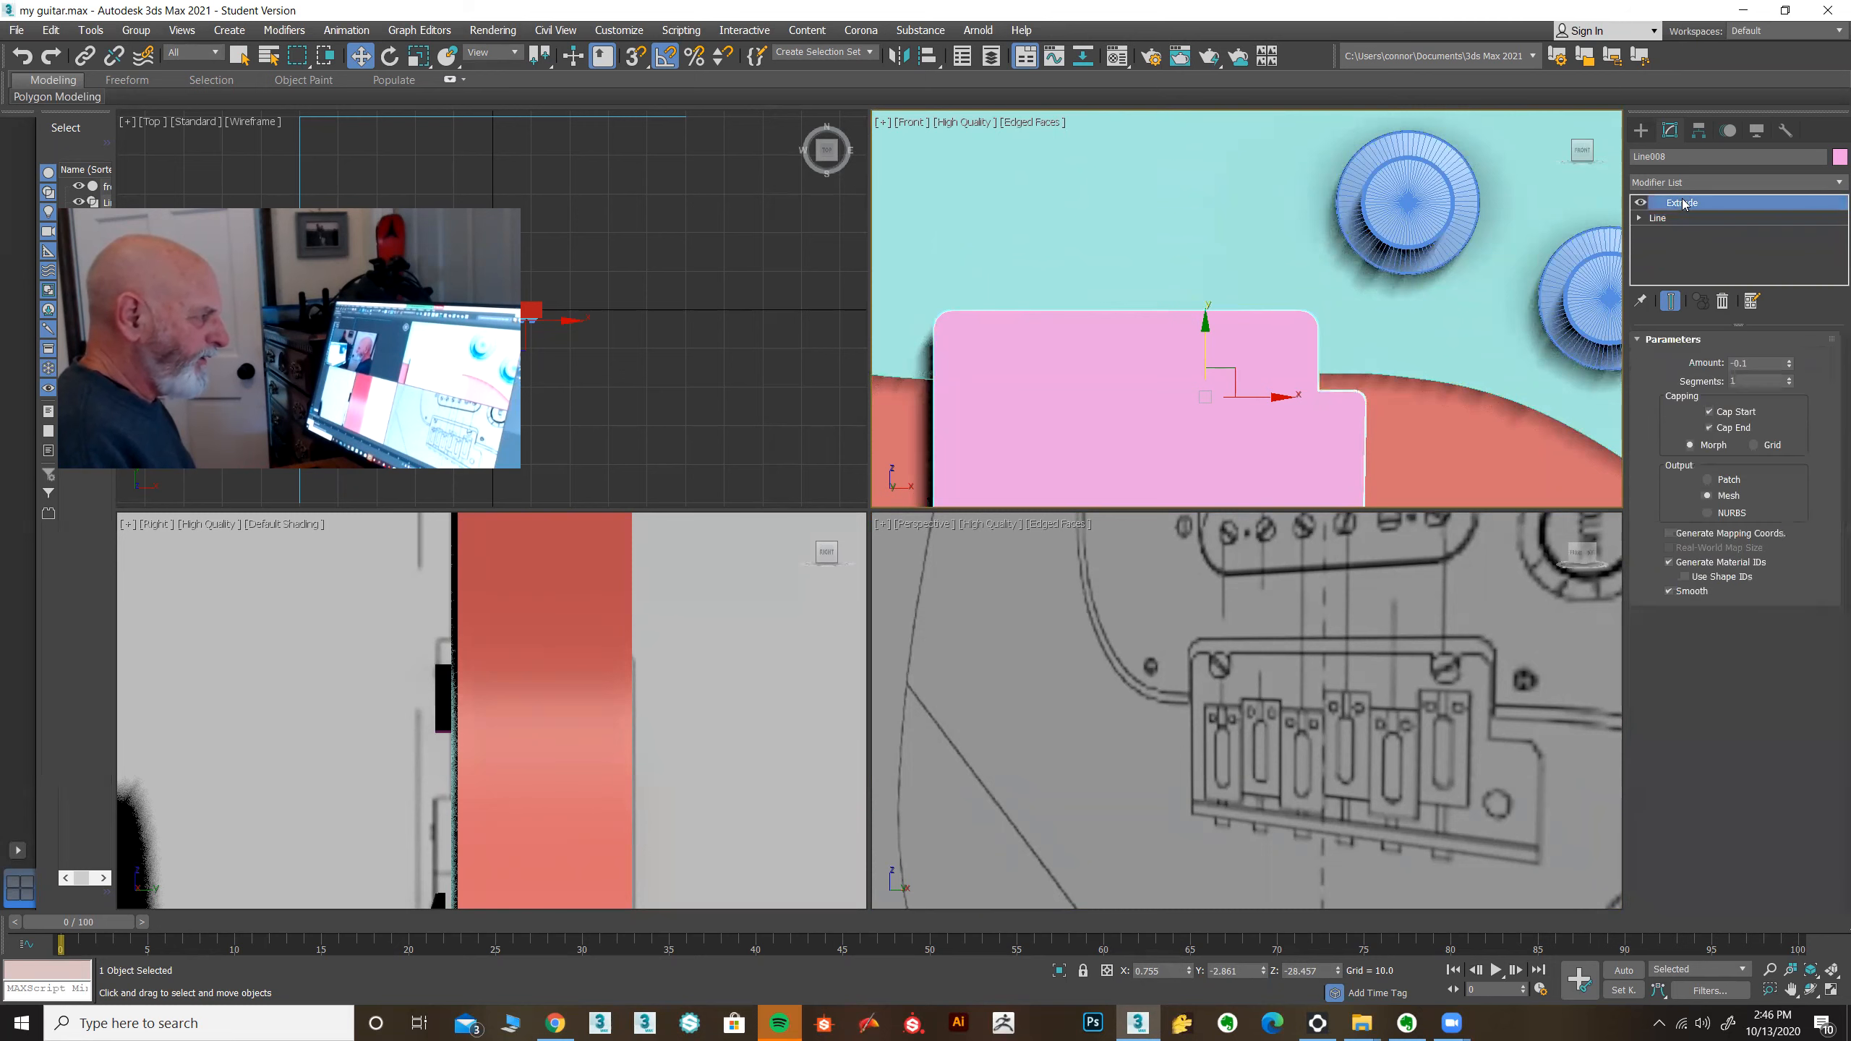
Step: Turn off the pickguard's Extrude and refine its spline with one vertex just outside each side of the bridge plate
click(1366, 353)
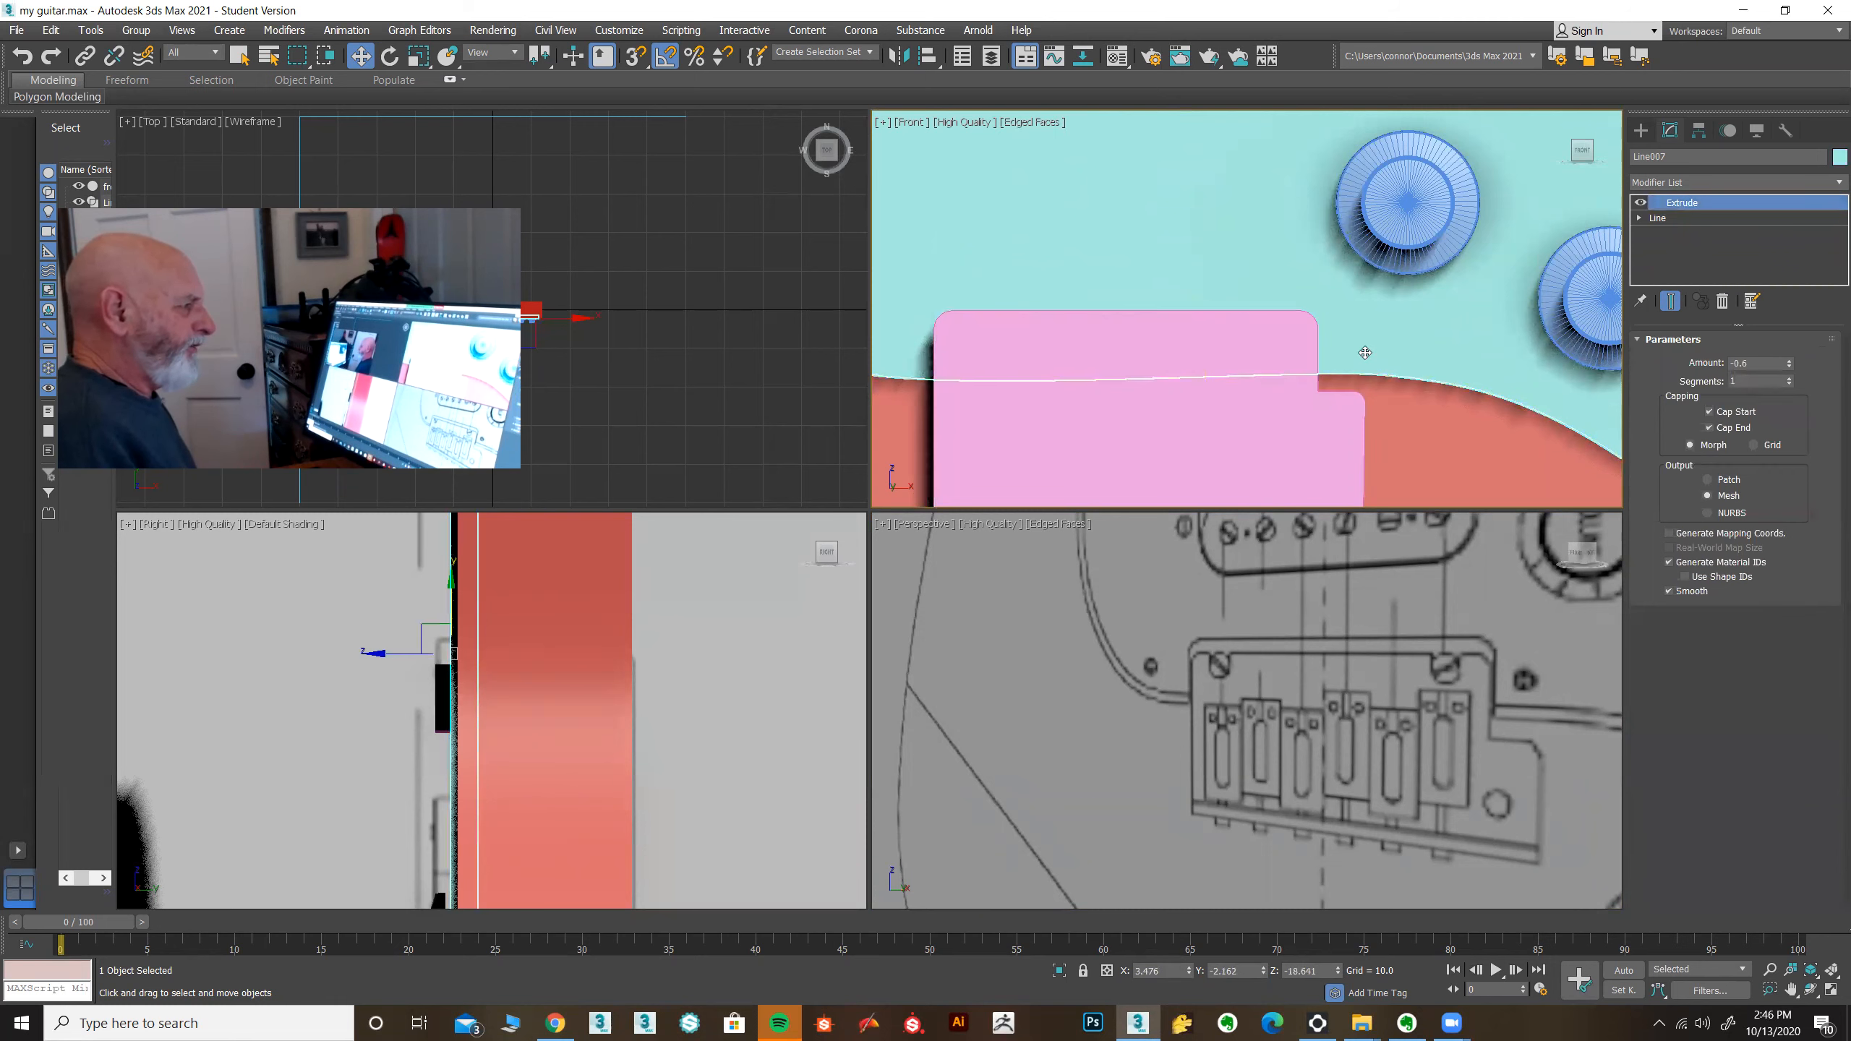
click(1641, 204)
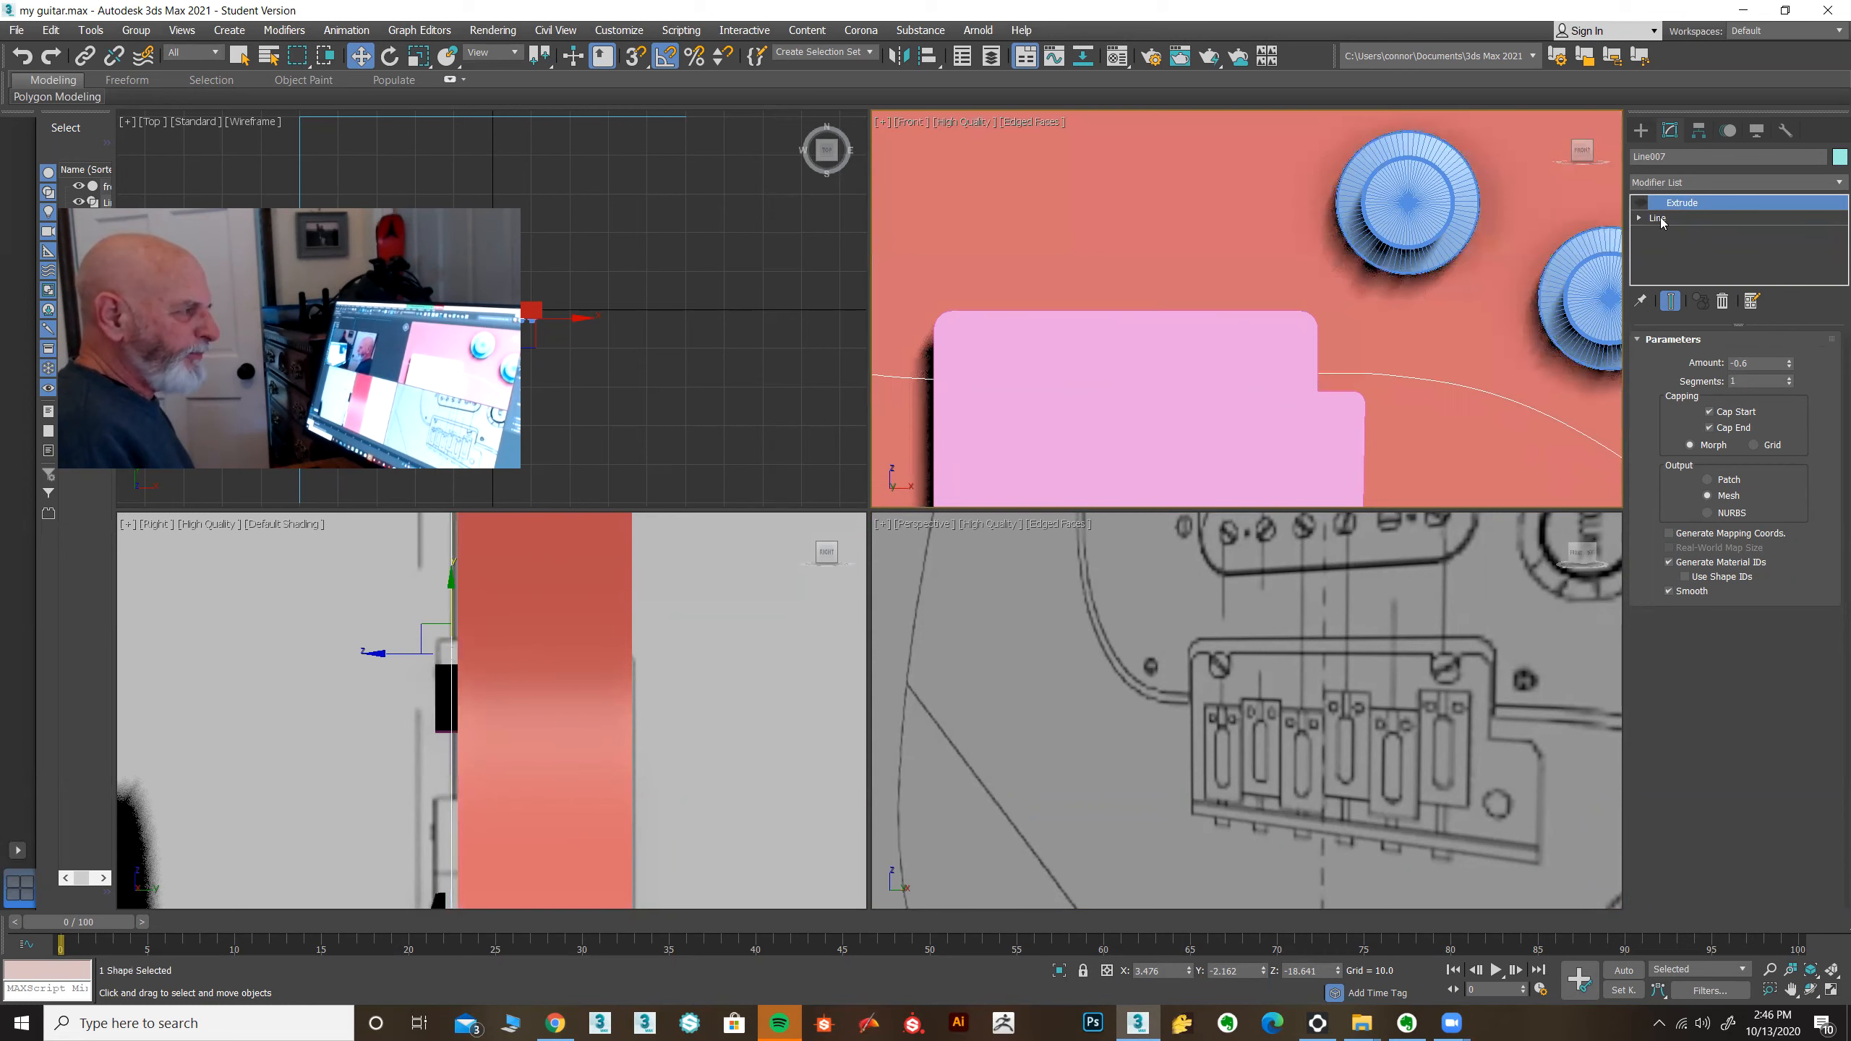
click(1662, 219)
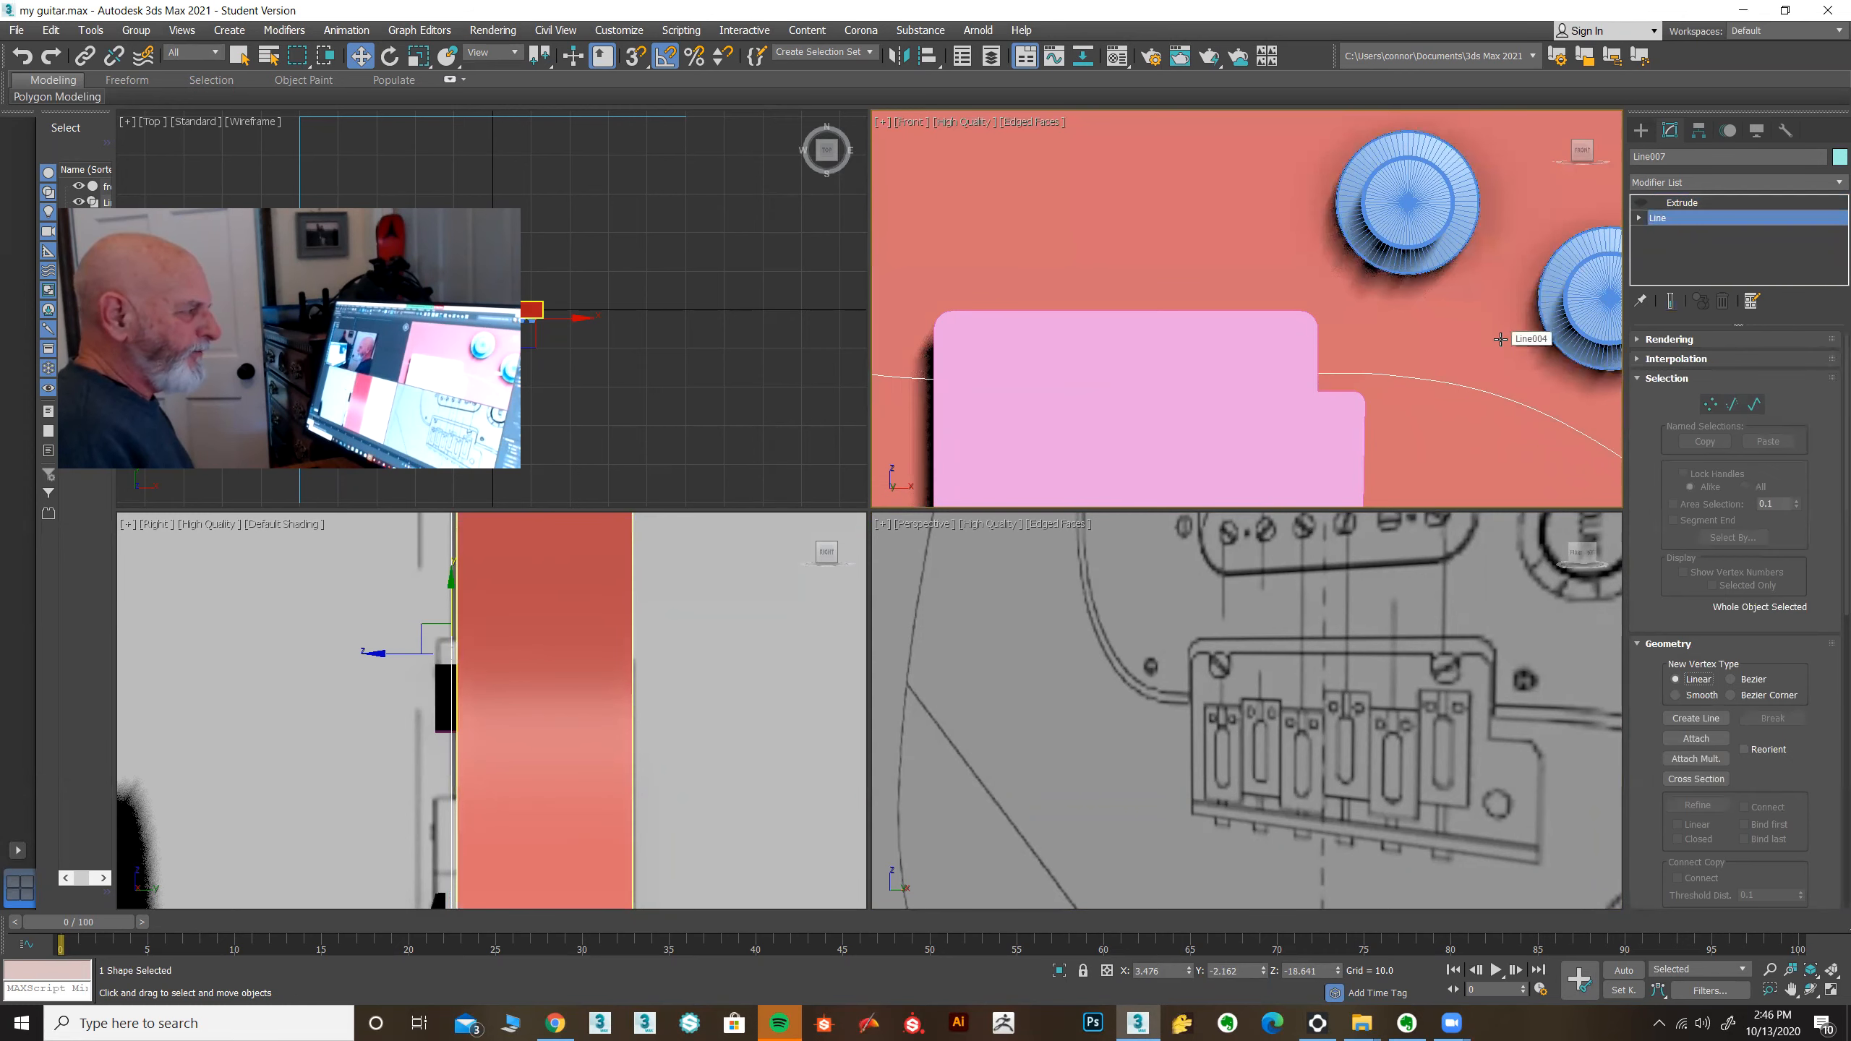
click(1709, 405)
middle_drag(1347, 440, 1431, 431)
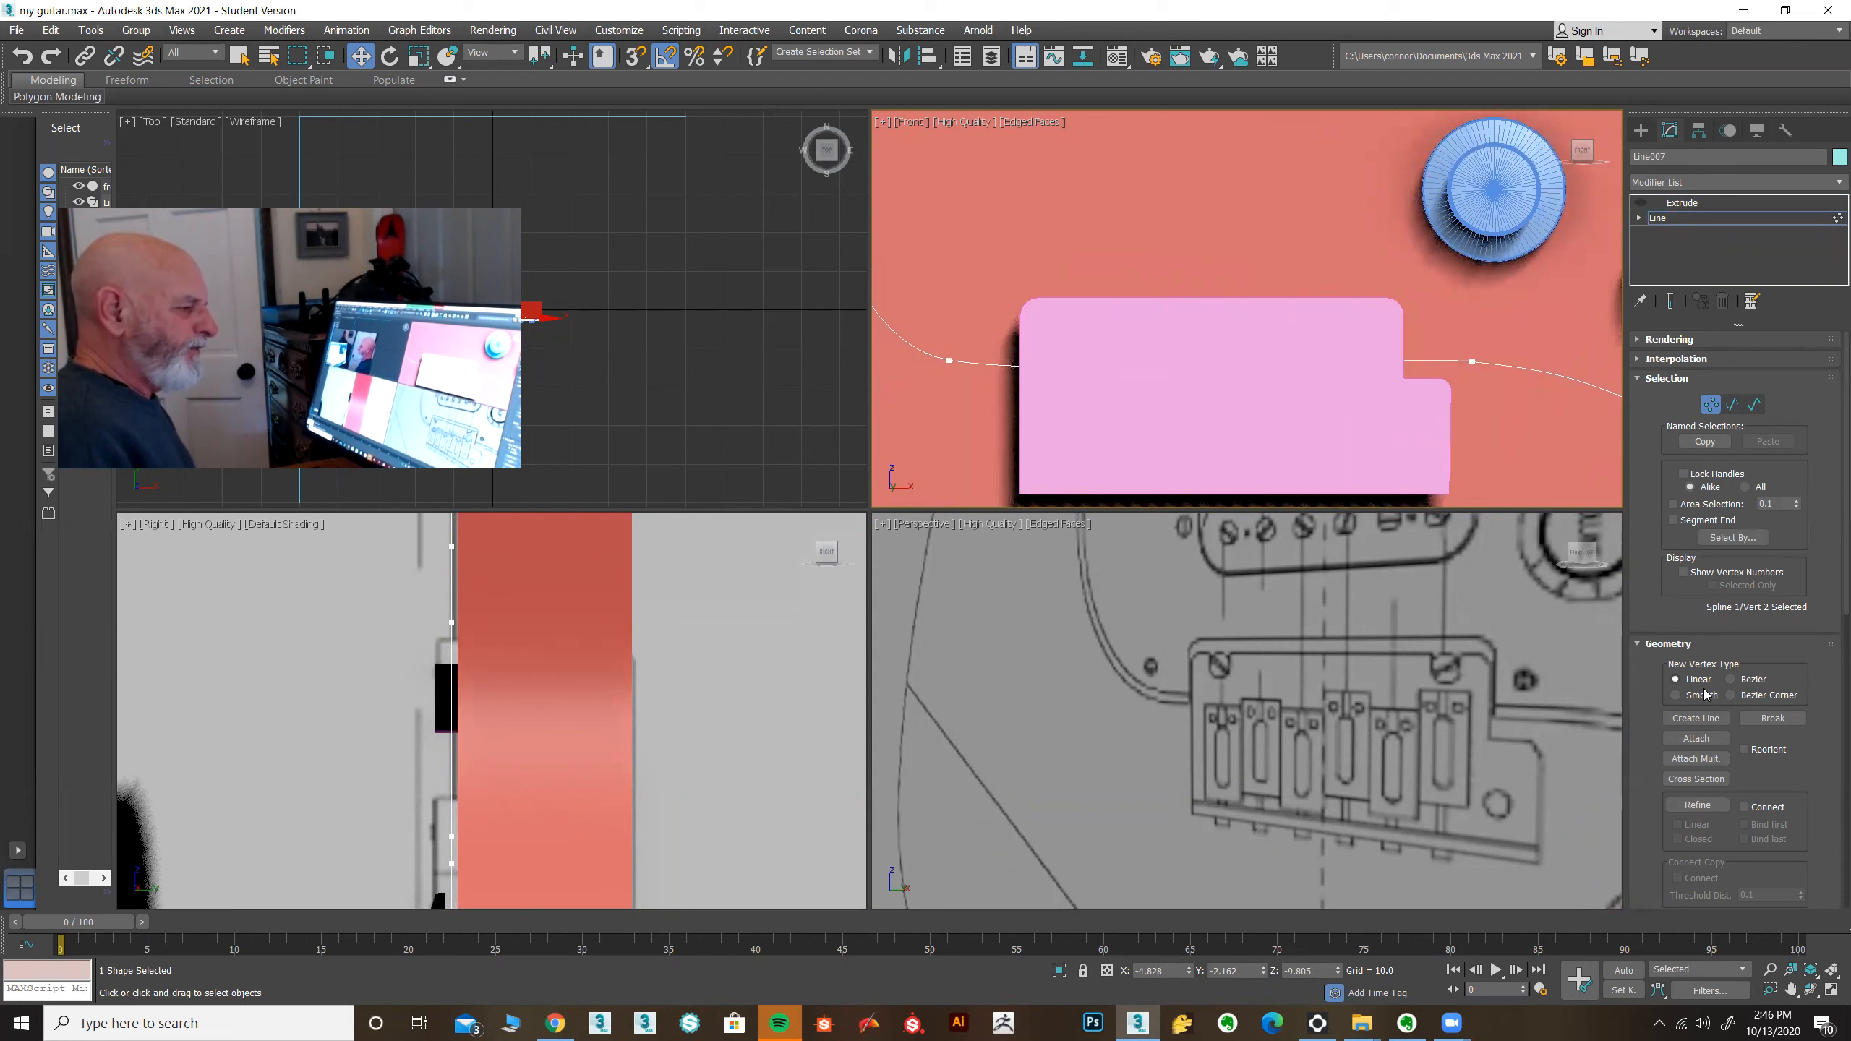
scroll(1646, 708, down, 1)
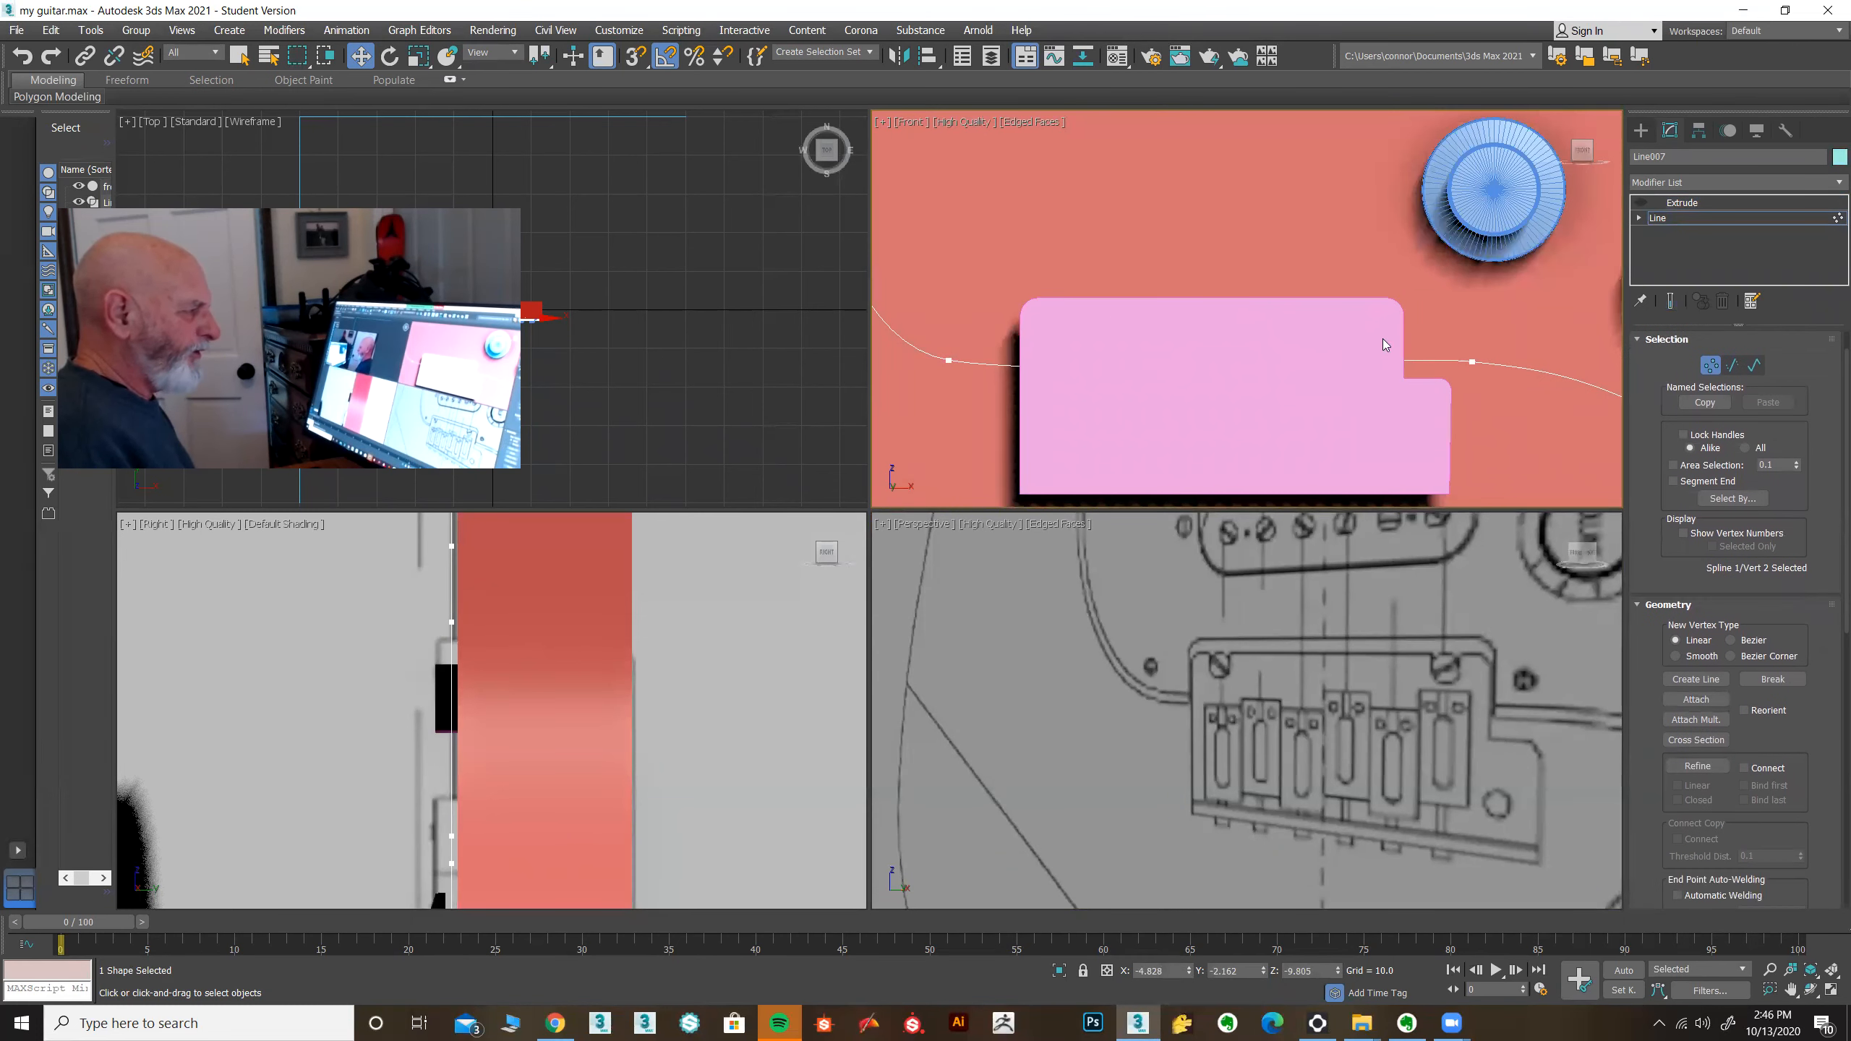
click(1689, 766)
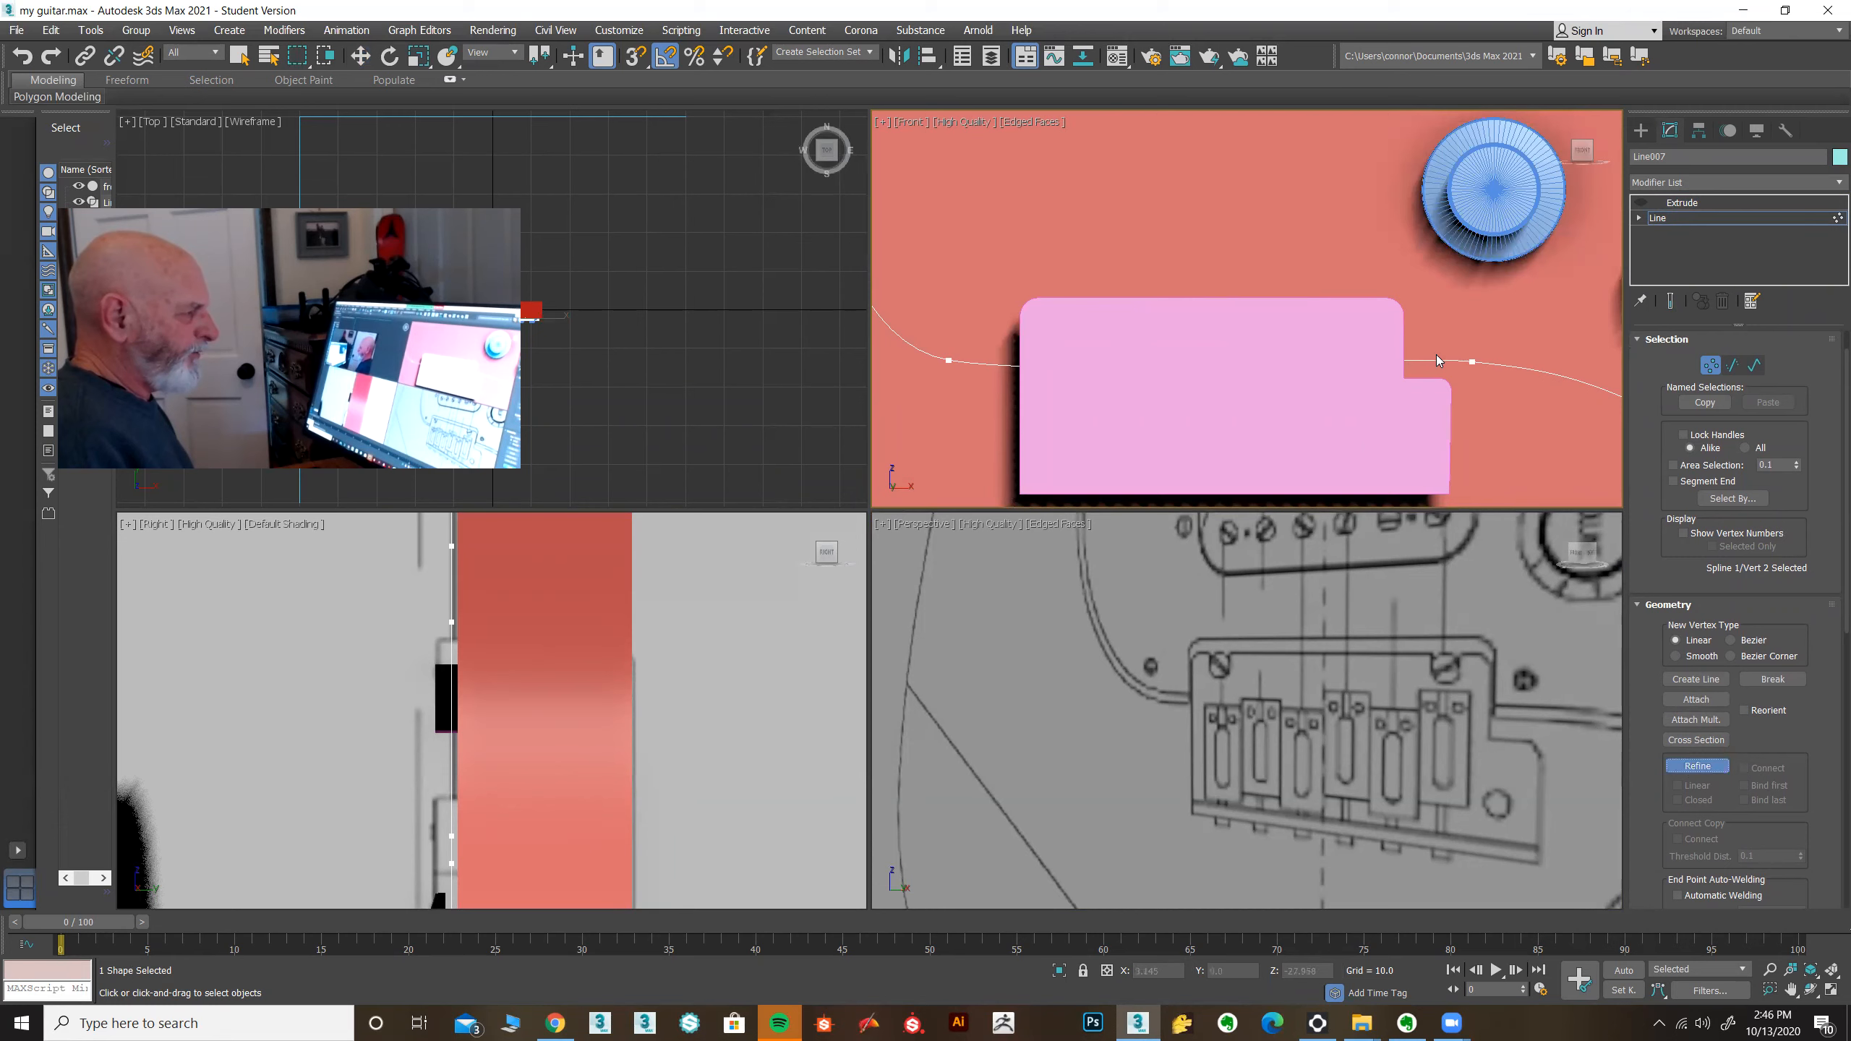
click(1411, 360)
key(w)
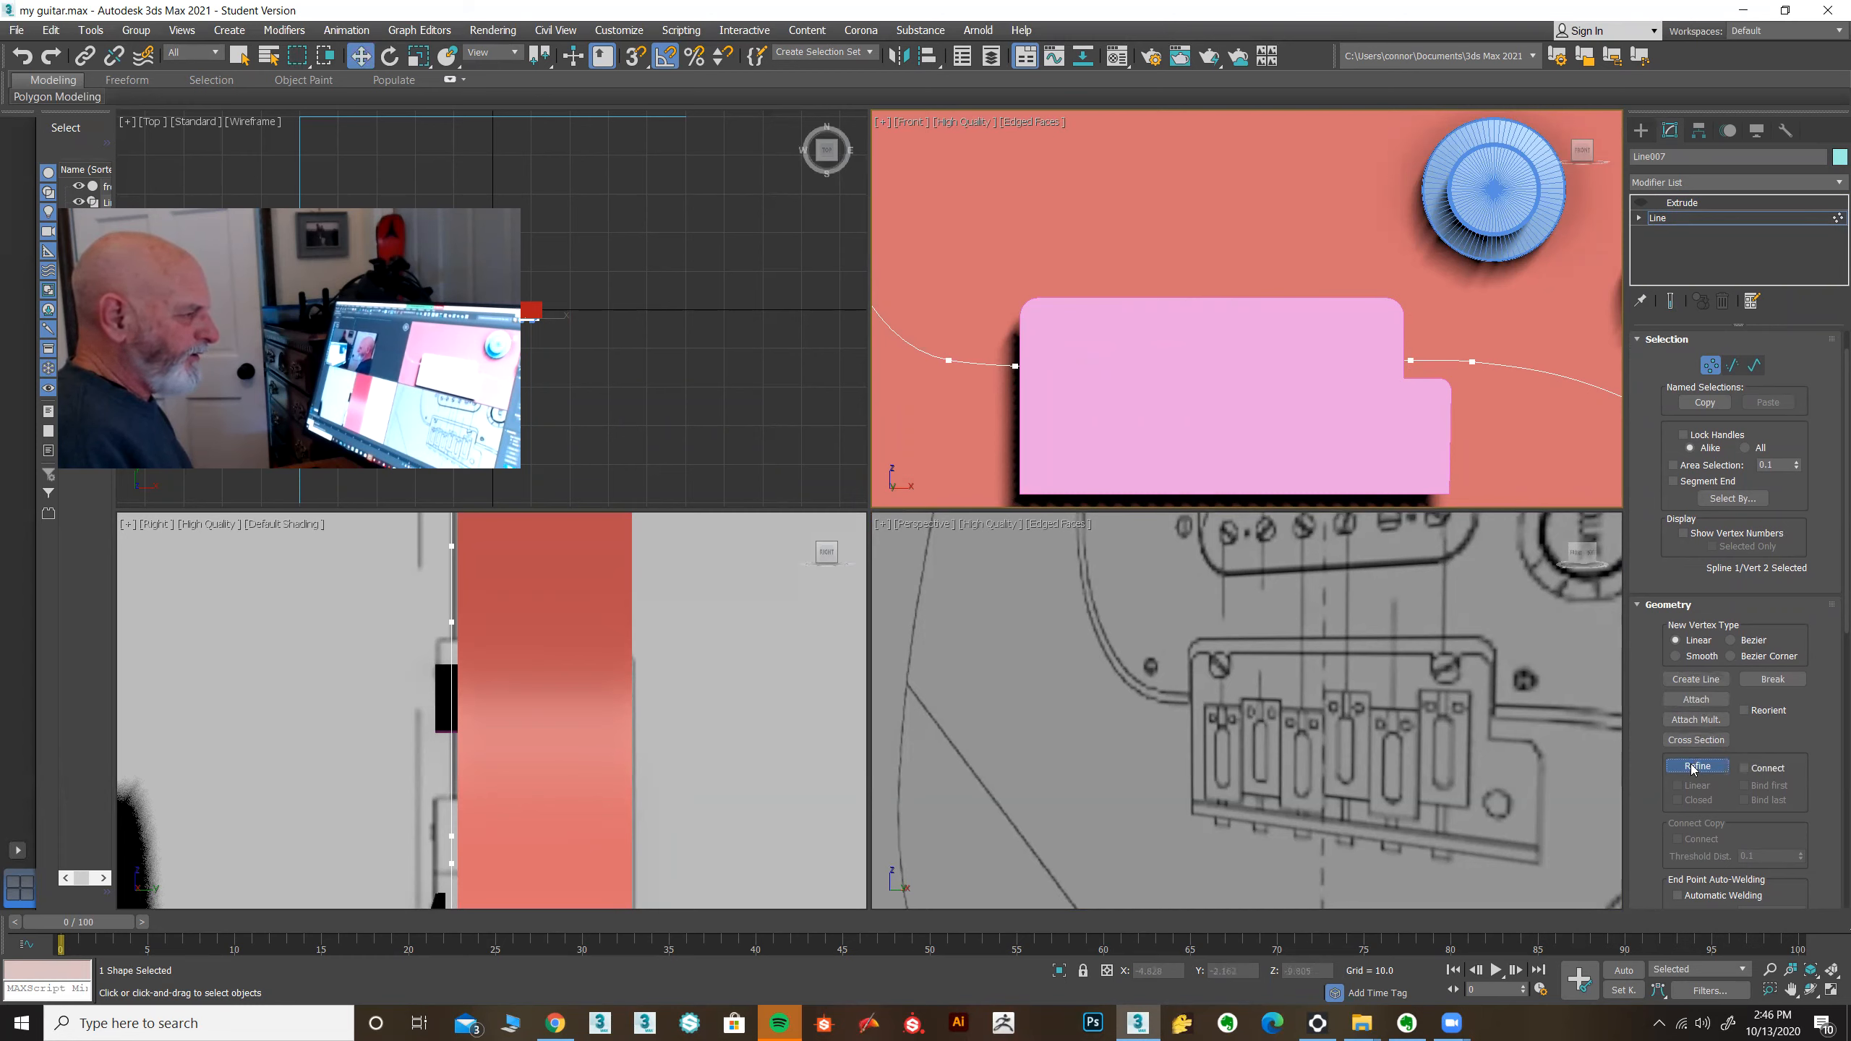
Step: Hide the bridge plate and turn the pickguard's Extrude modifier back on
click(1684, 202)
click(1341, 388)
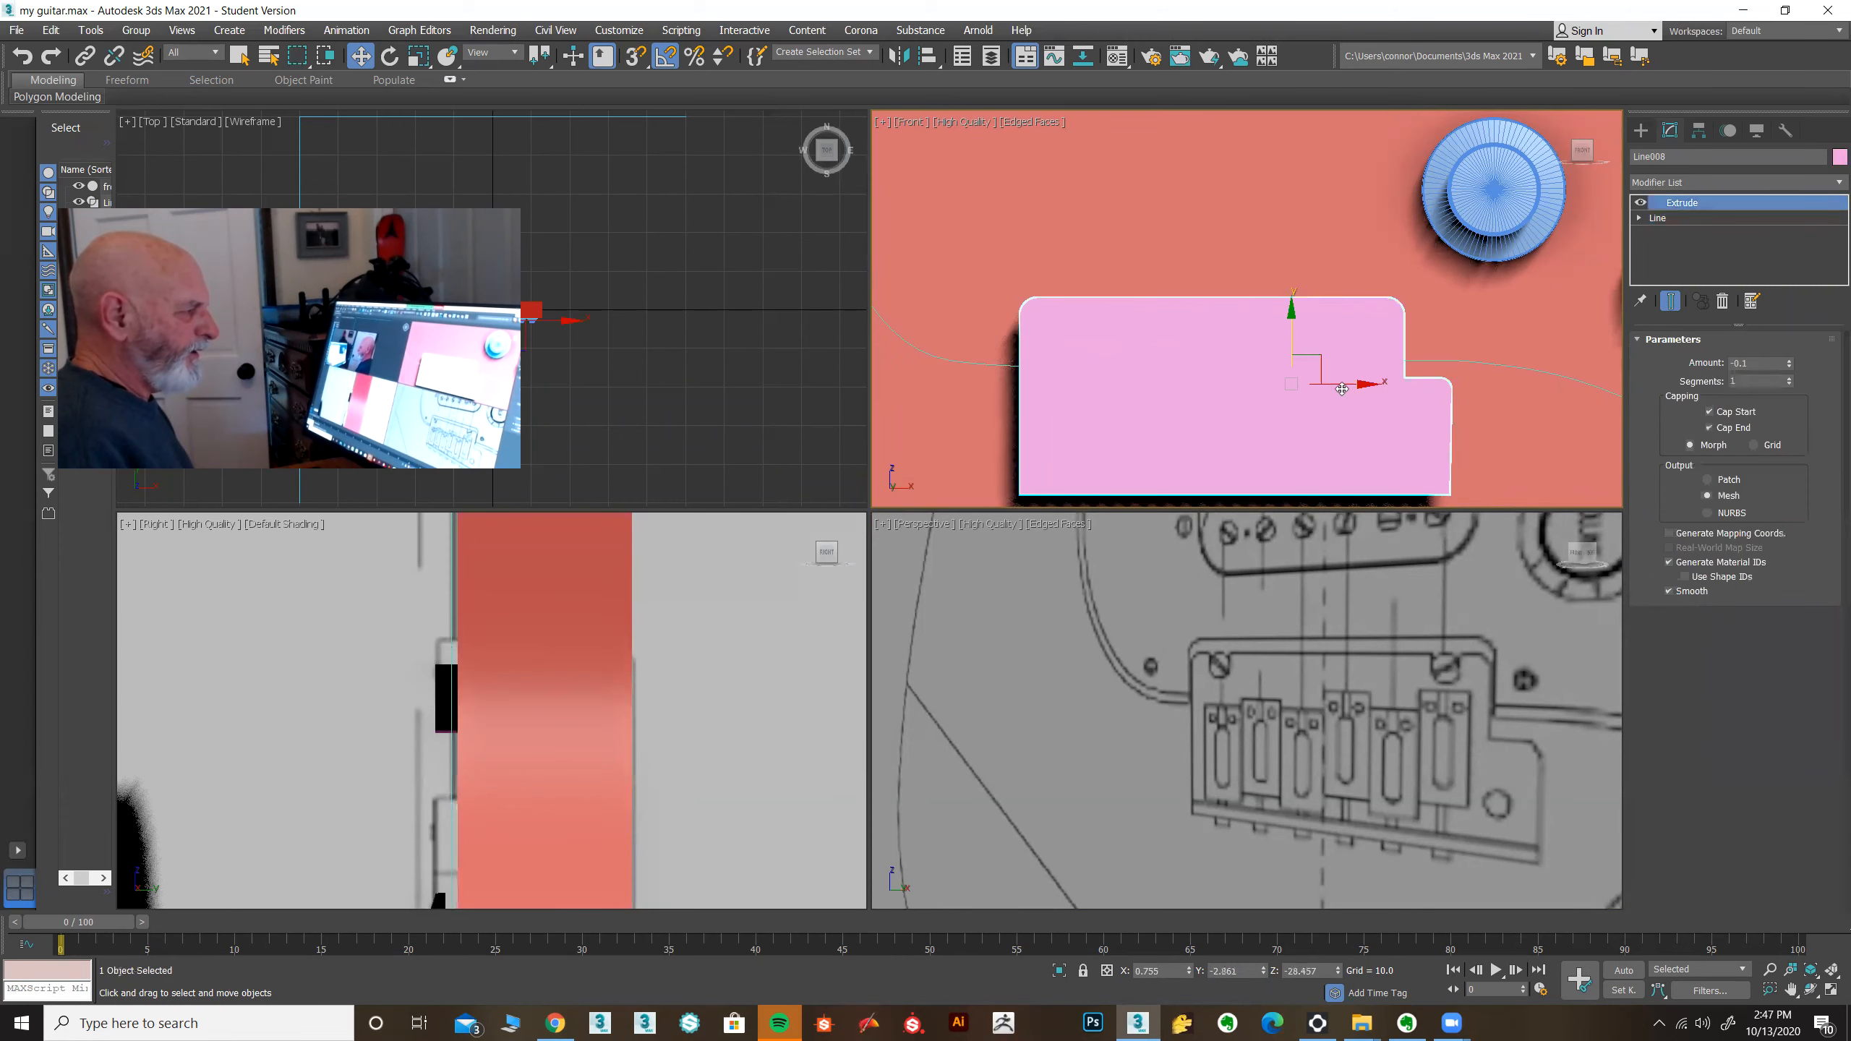
right_click(1361, 394)
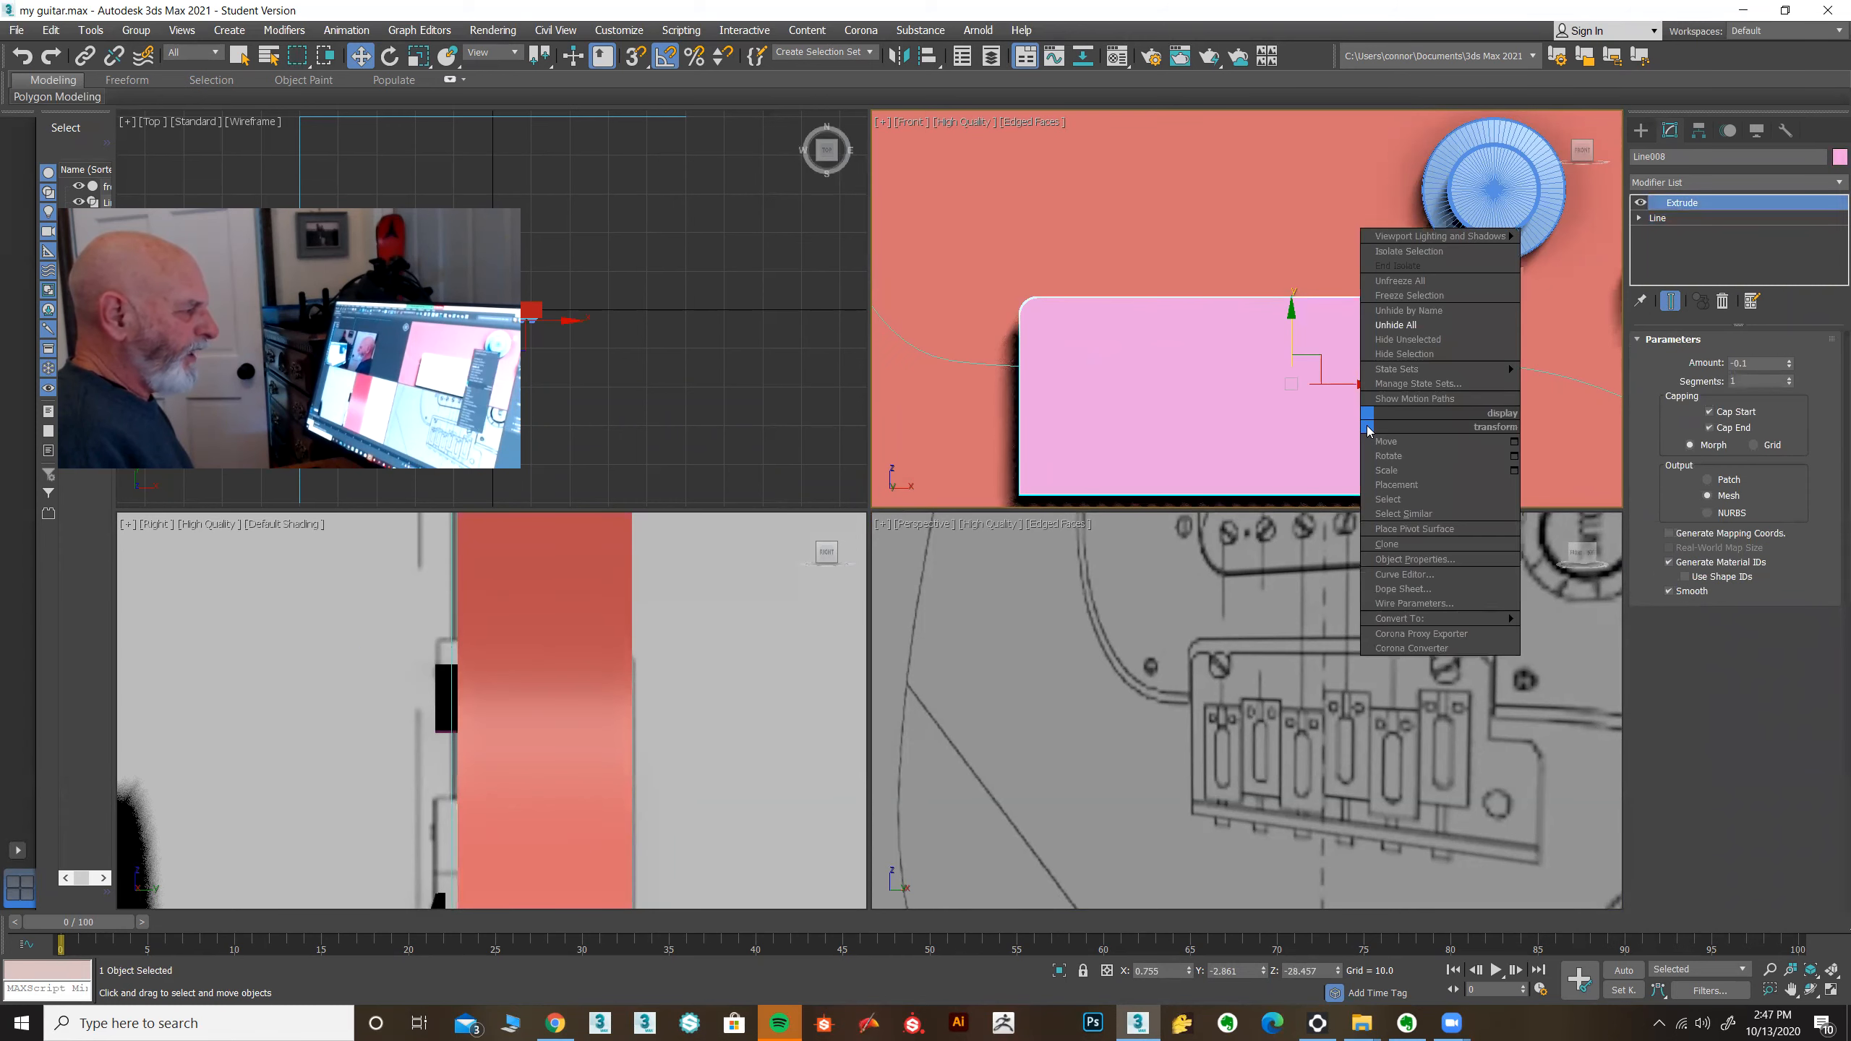
click(1396, 355)
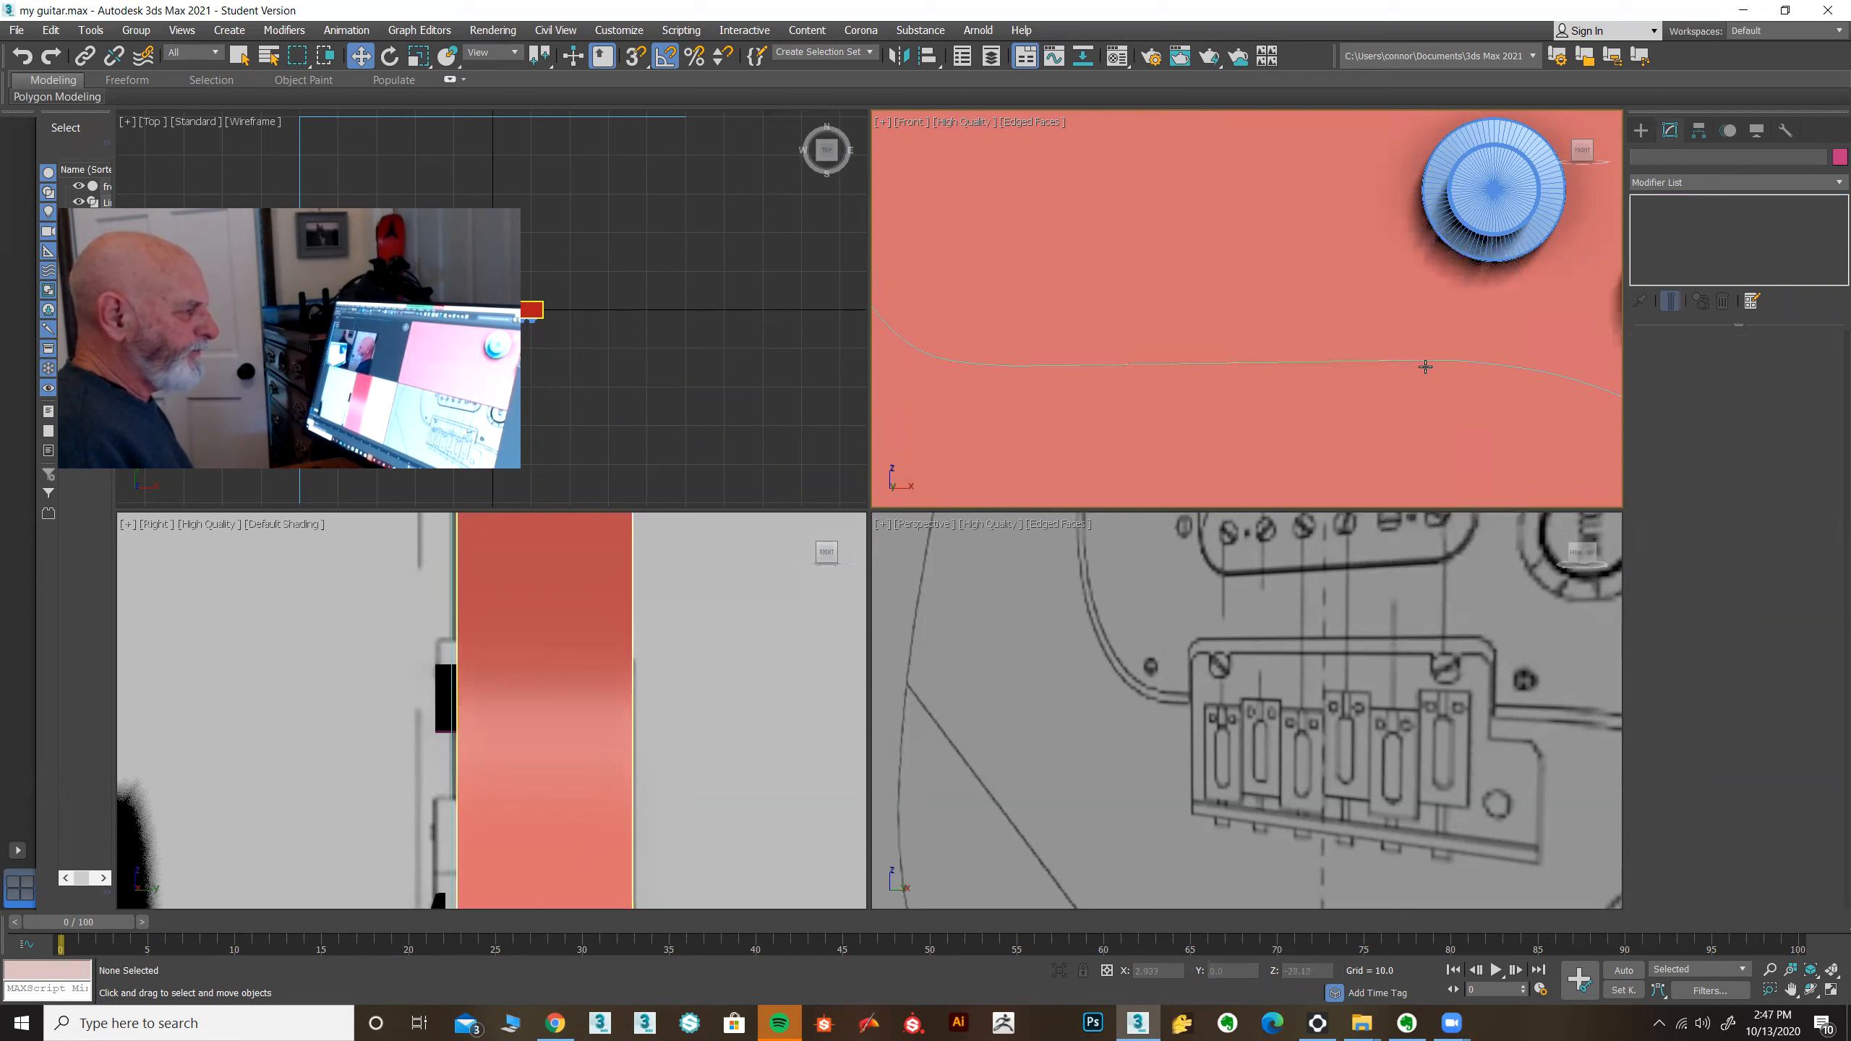
click(1426, 361)
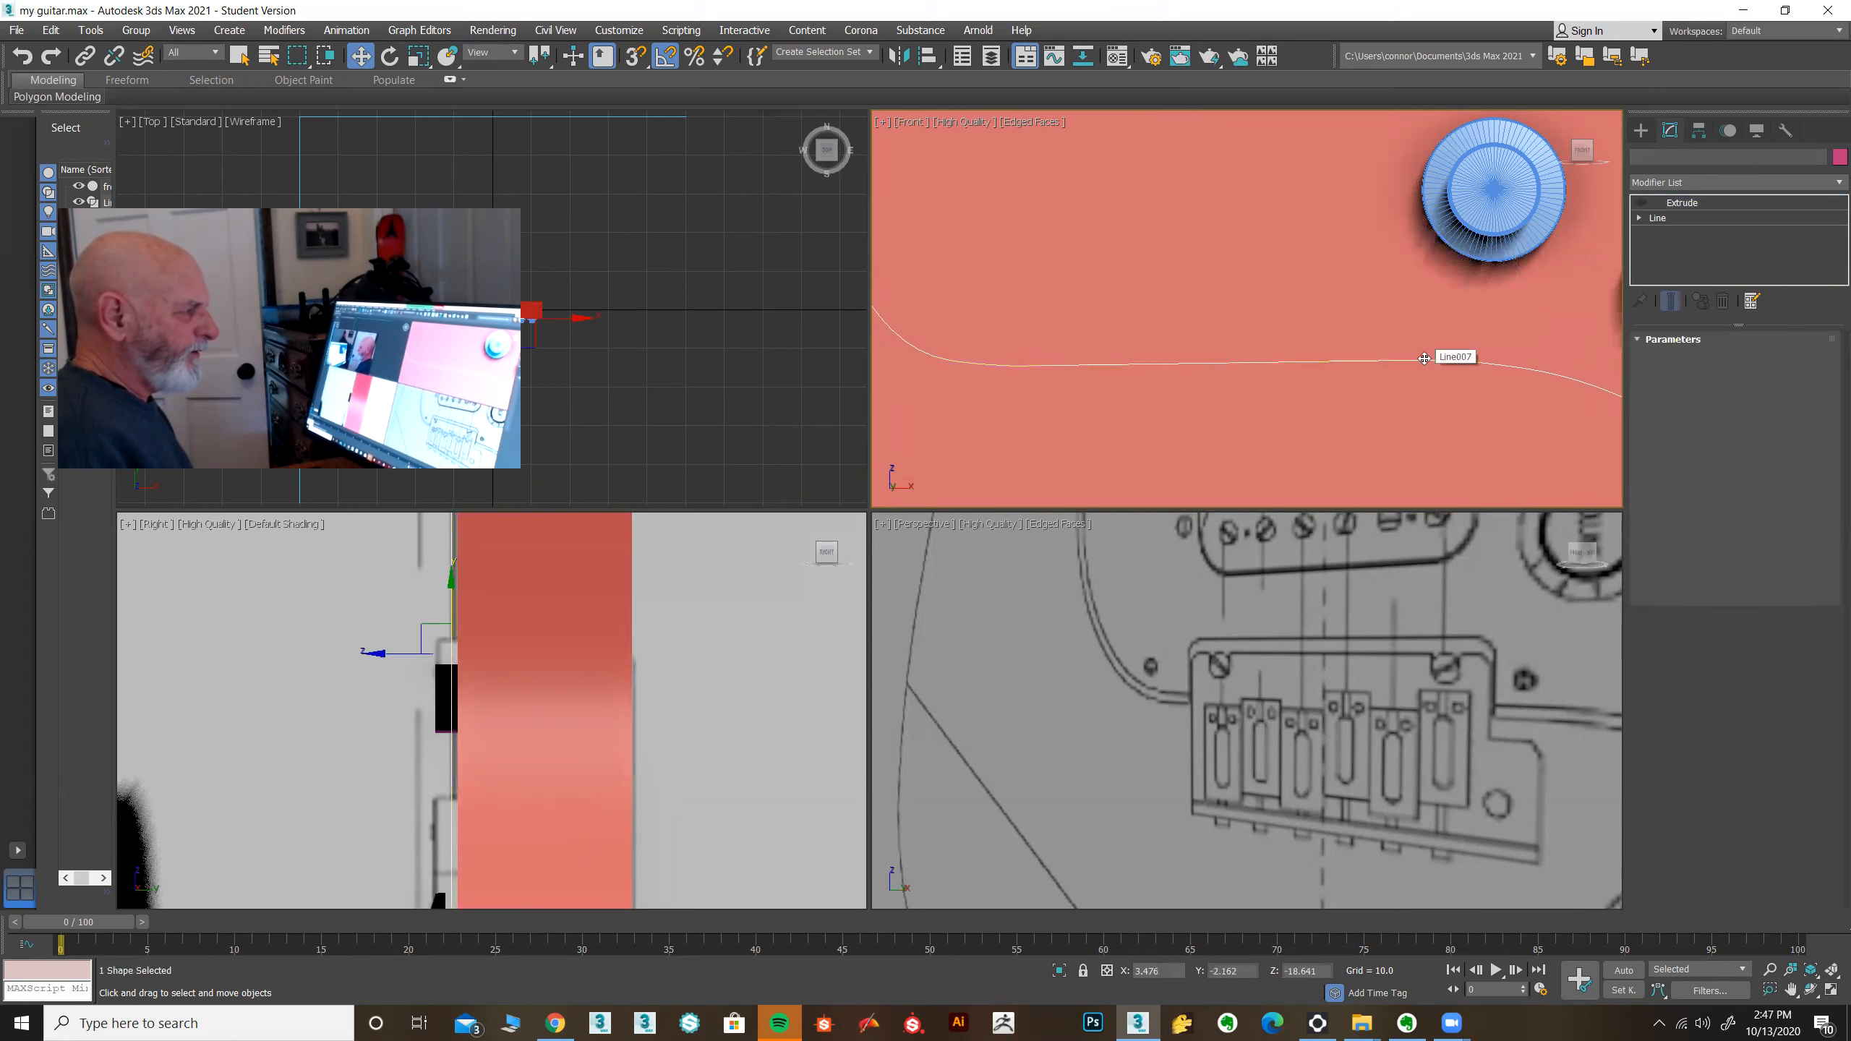
click(1642, 204)
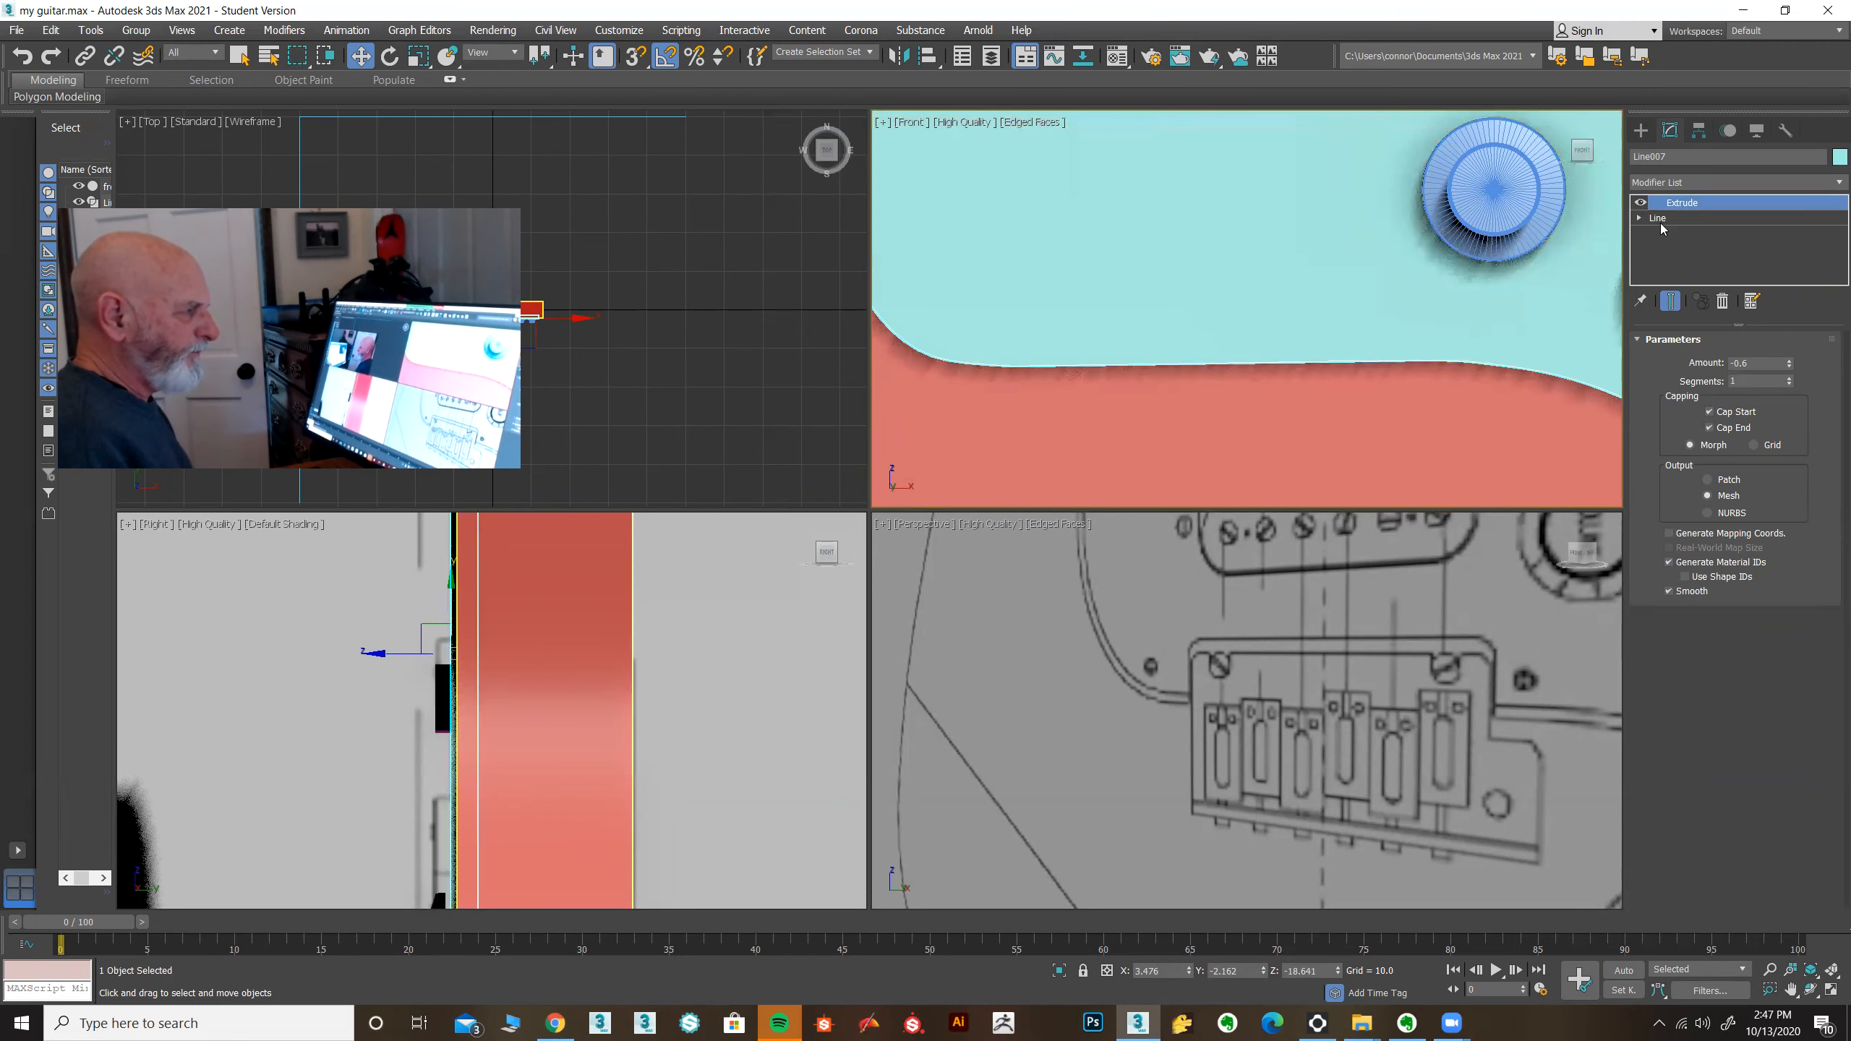
Step: Refine the pickguard spline with two more vertices, each just inside one of the vertices added beside the bridge
click(1661, 220)
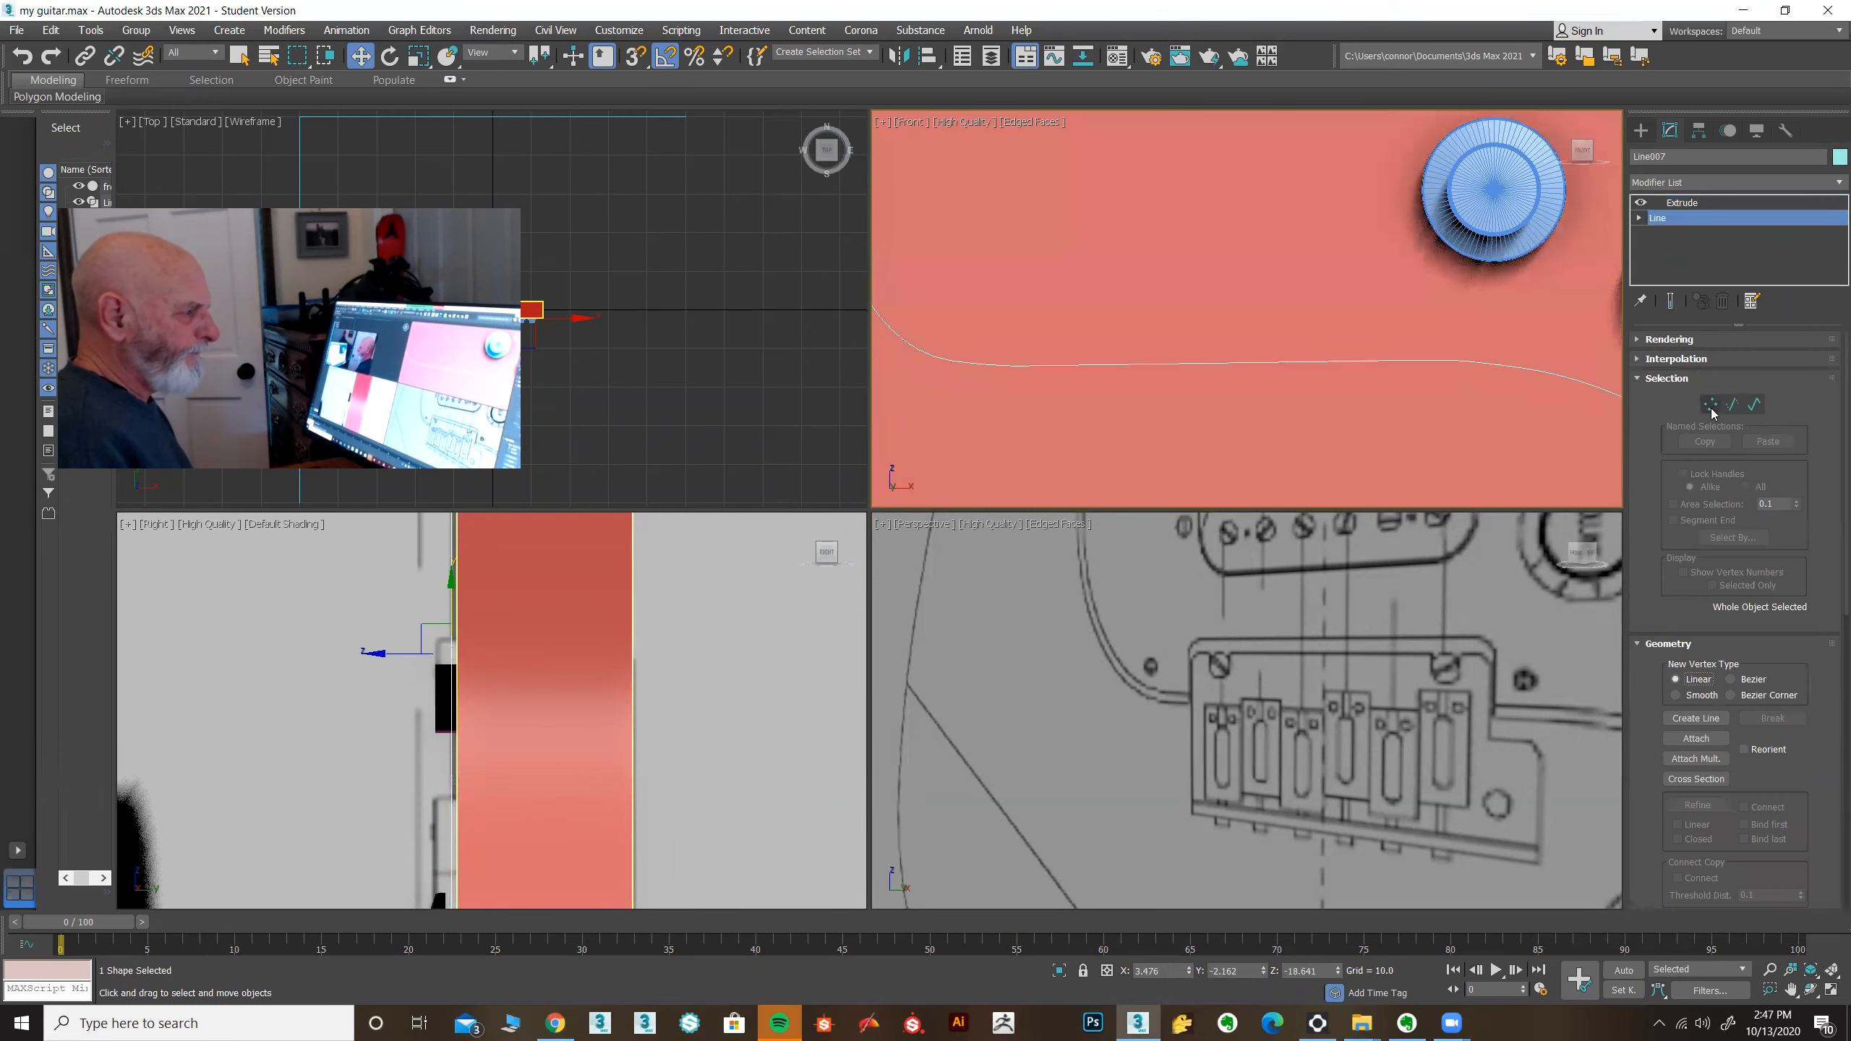
click(1711, 406)
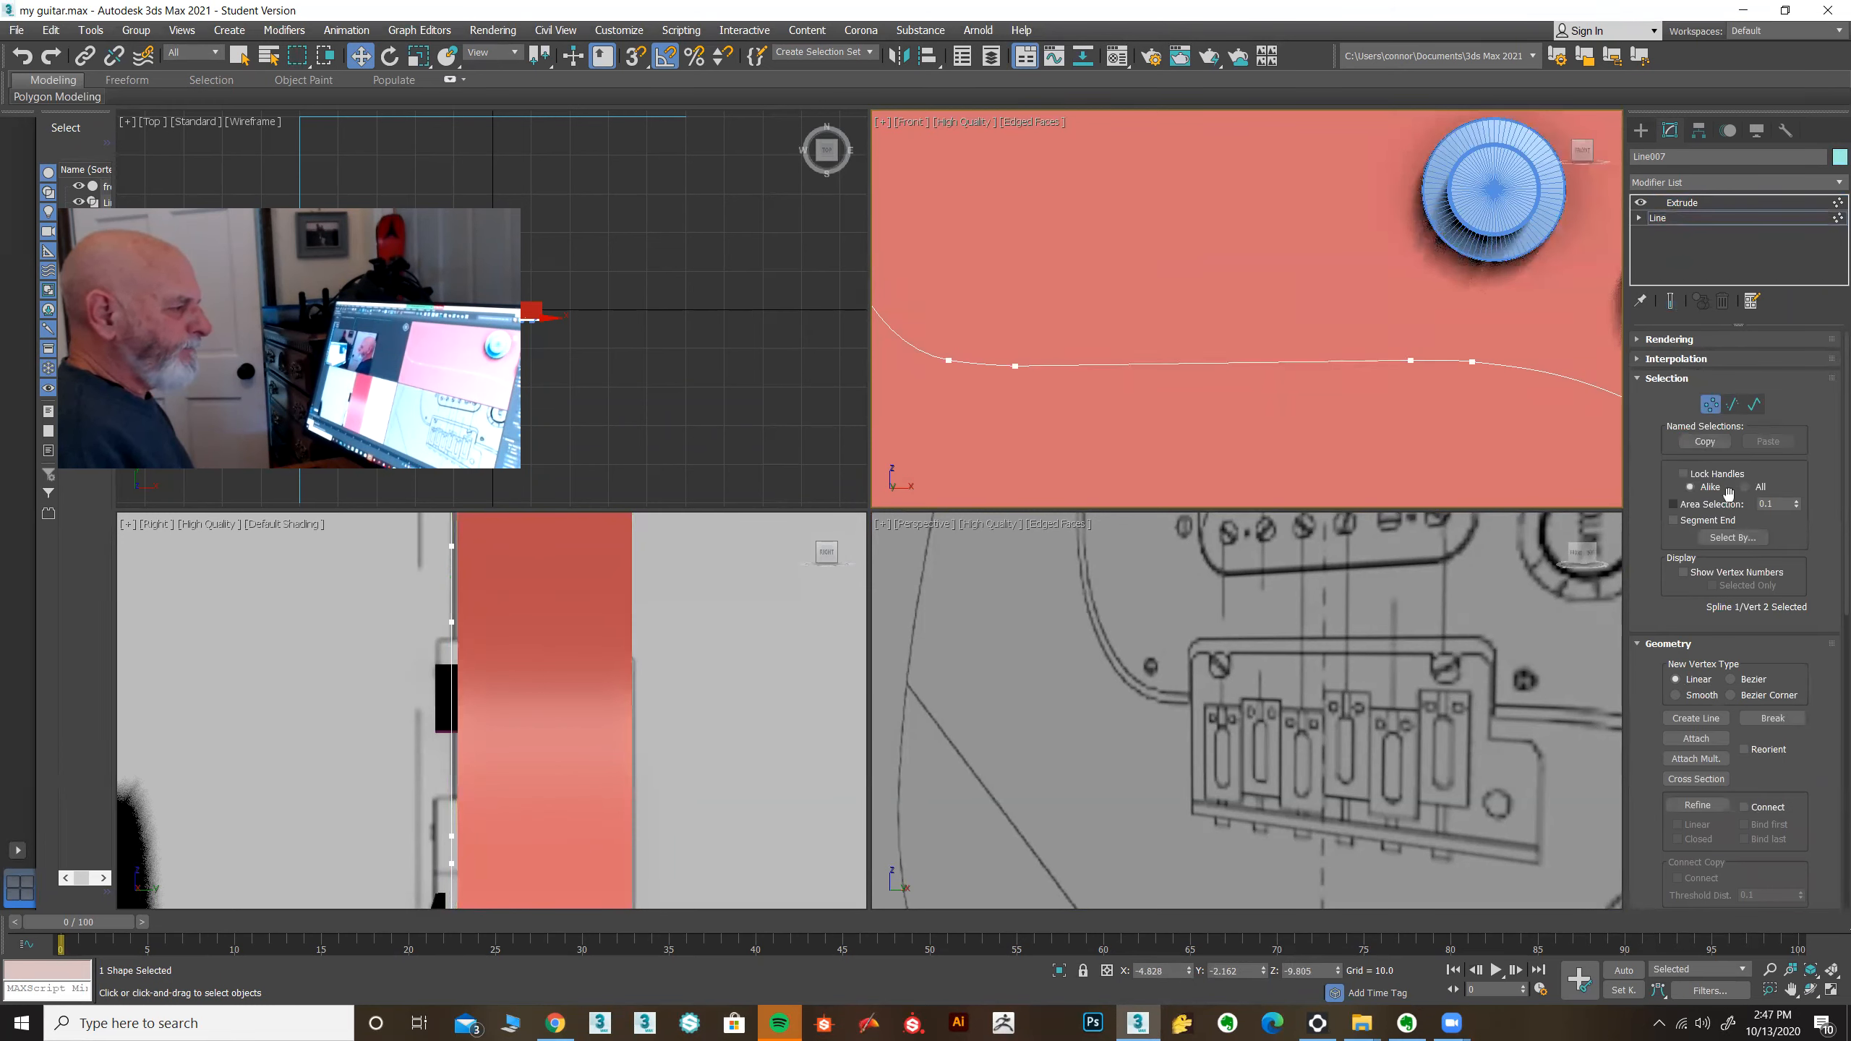
click(1697, 805)
click(1035, 365)
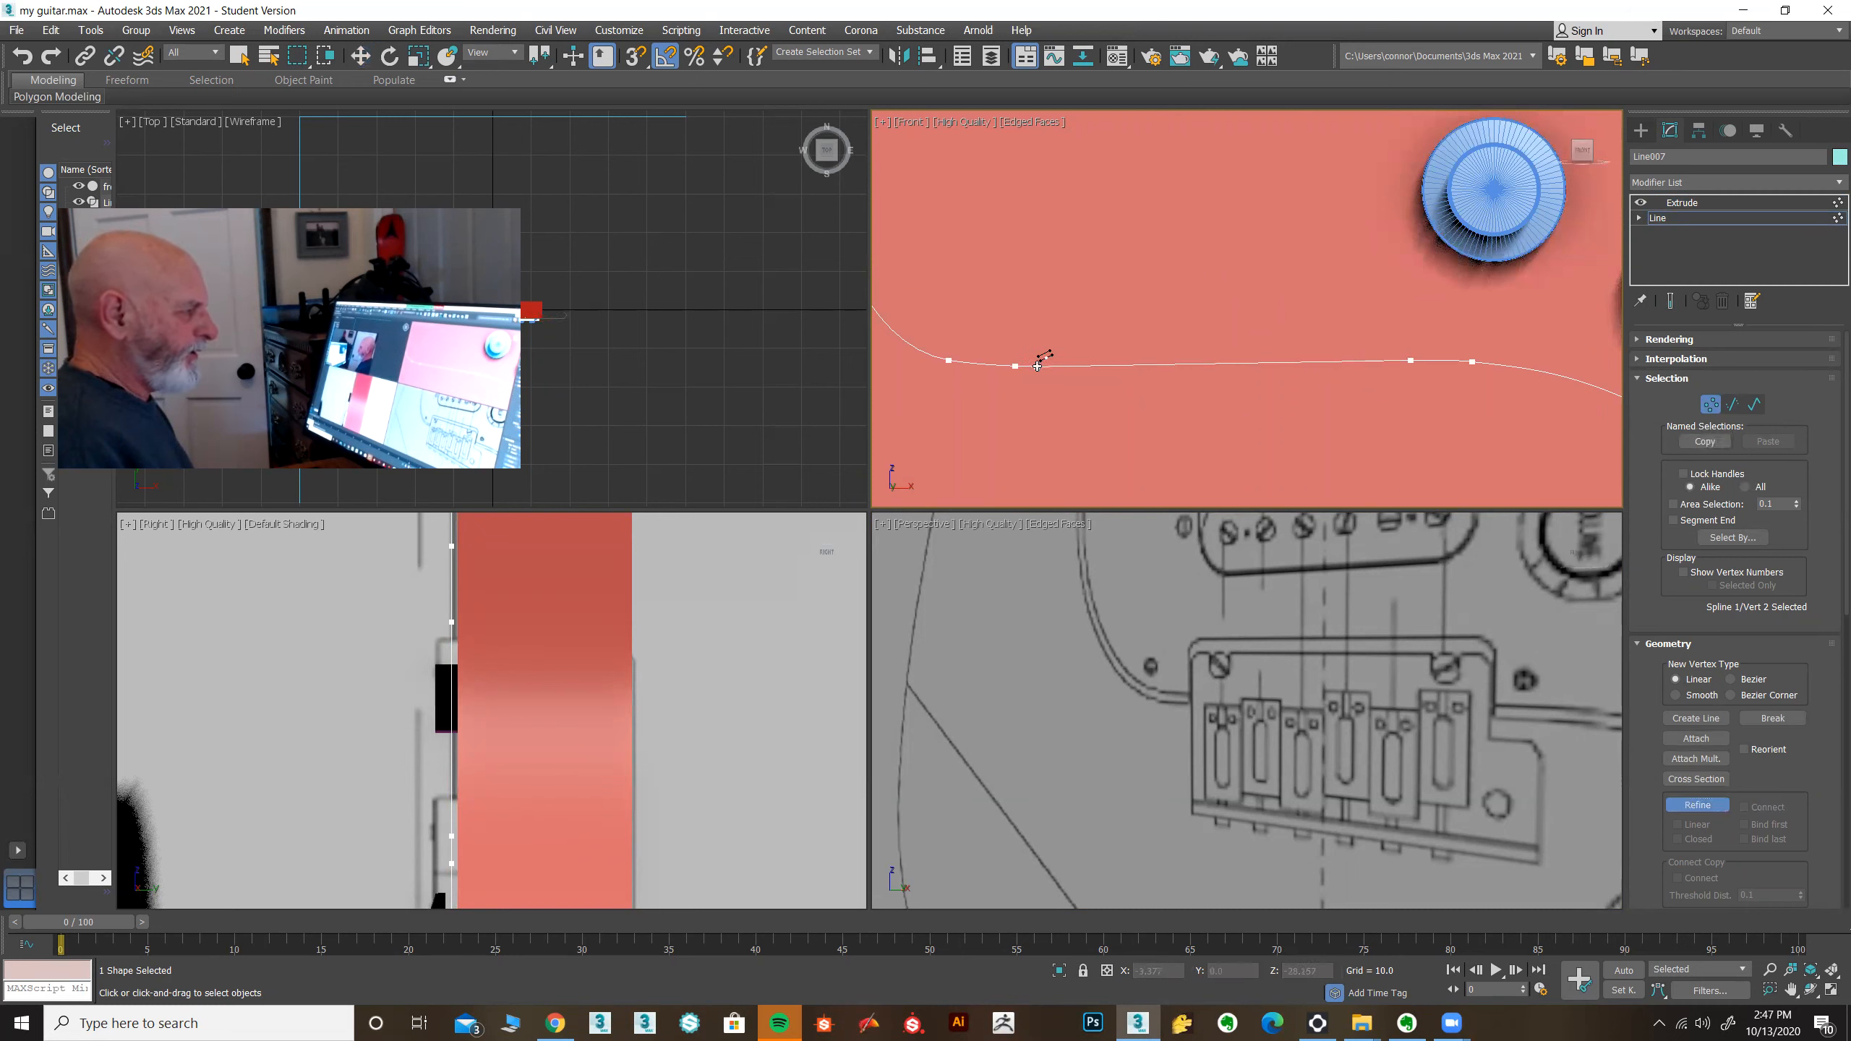
click(1390, 360)
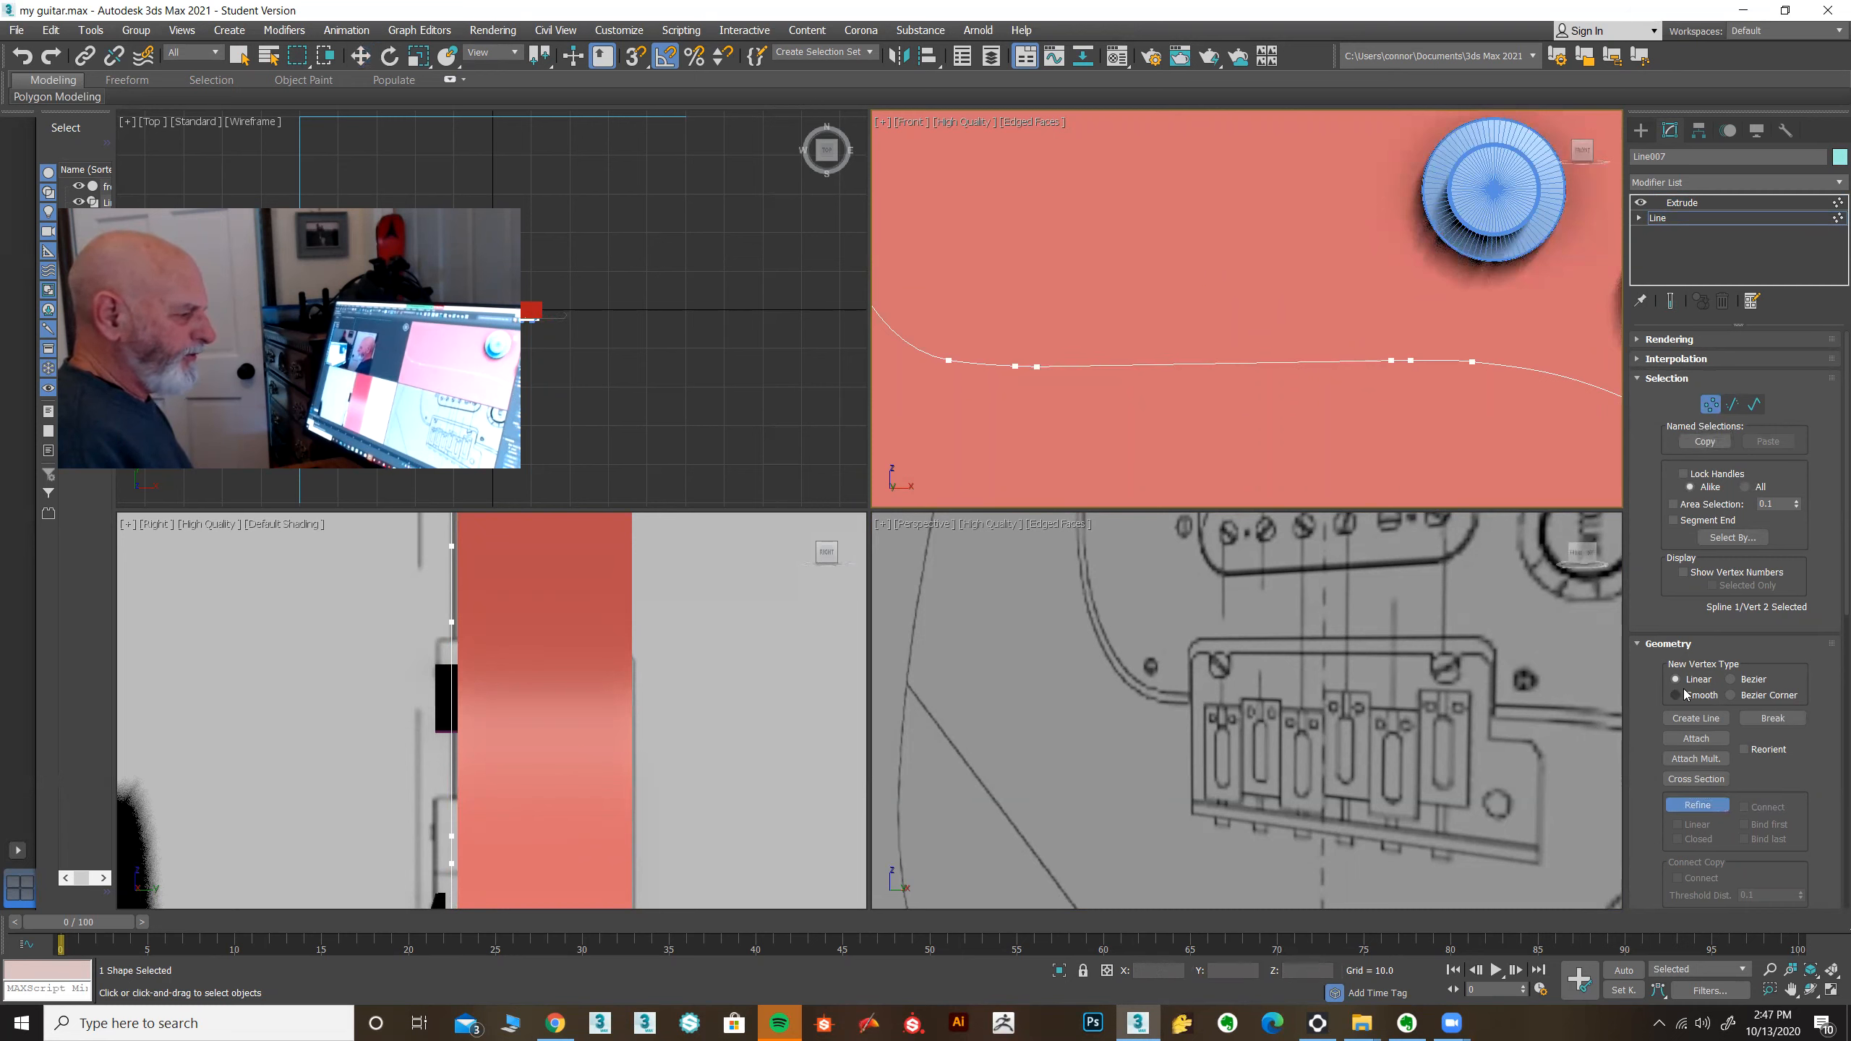
click(1692, 804)
key(w)
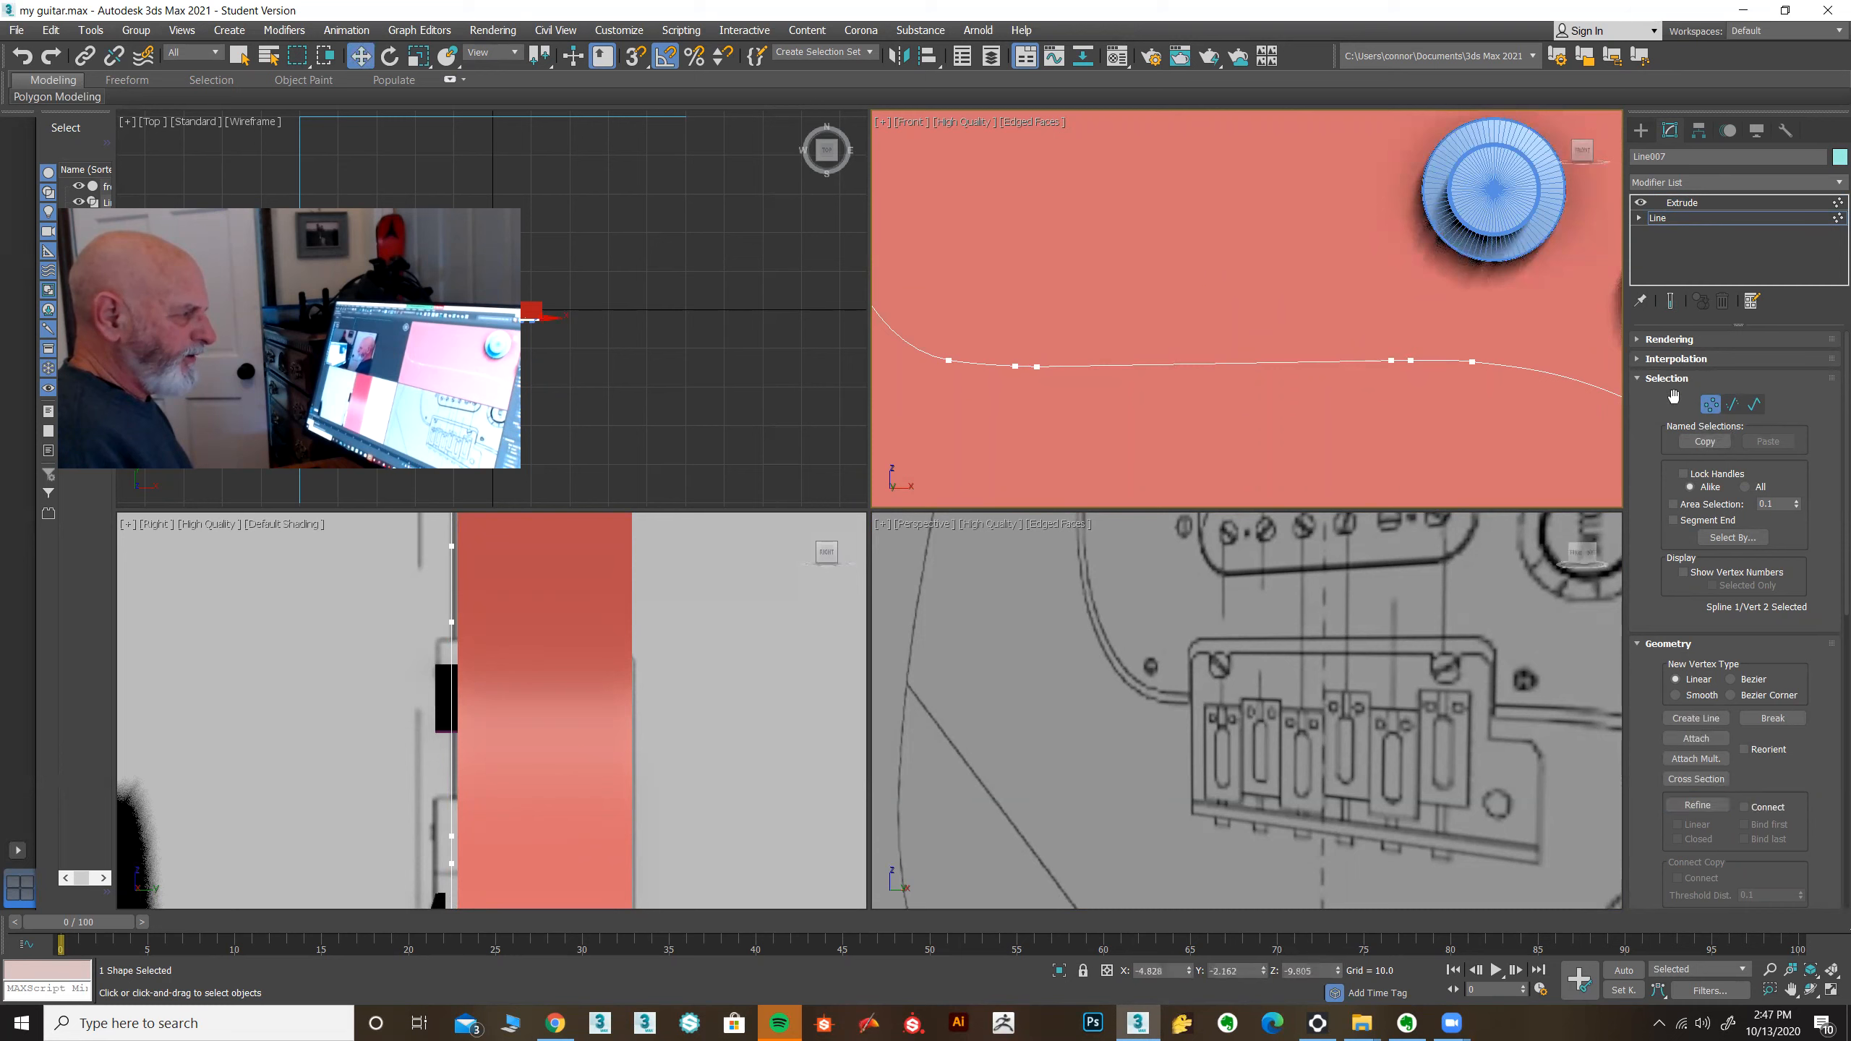
Step: Raise the pickguard segment between the inner vertices to about Z -27.03, forming the bridge notch, and return to Extrude
click(1735, 406)
click(1214, 362)
drag(1213, 314, 1211, 247)
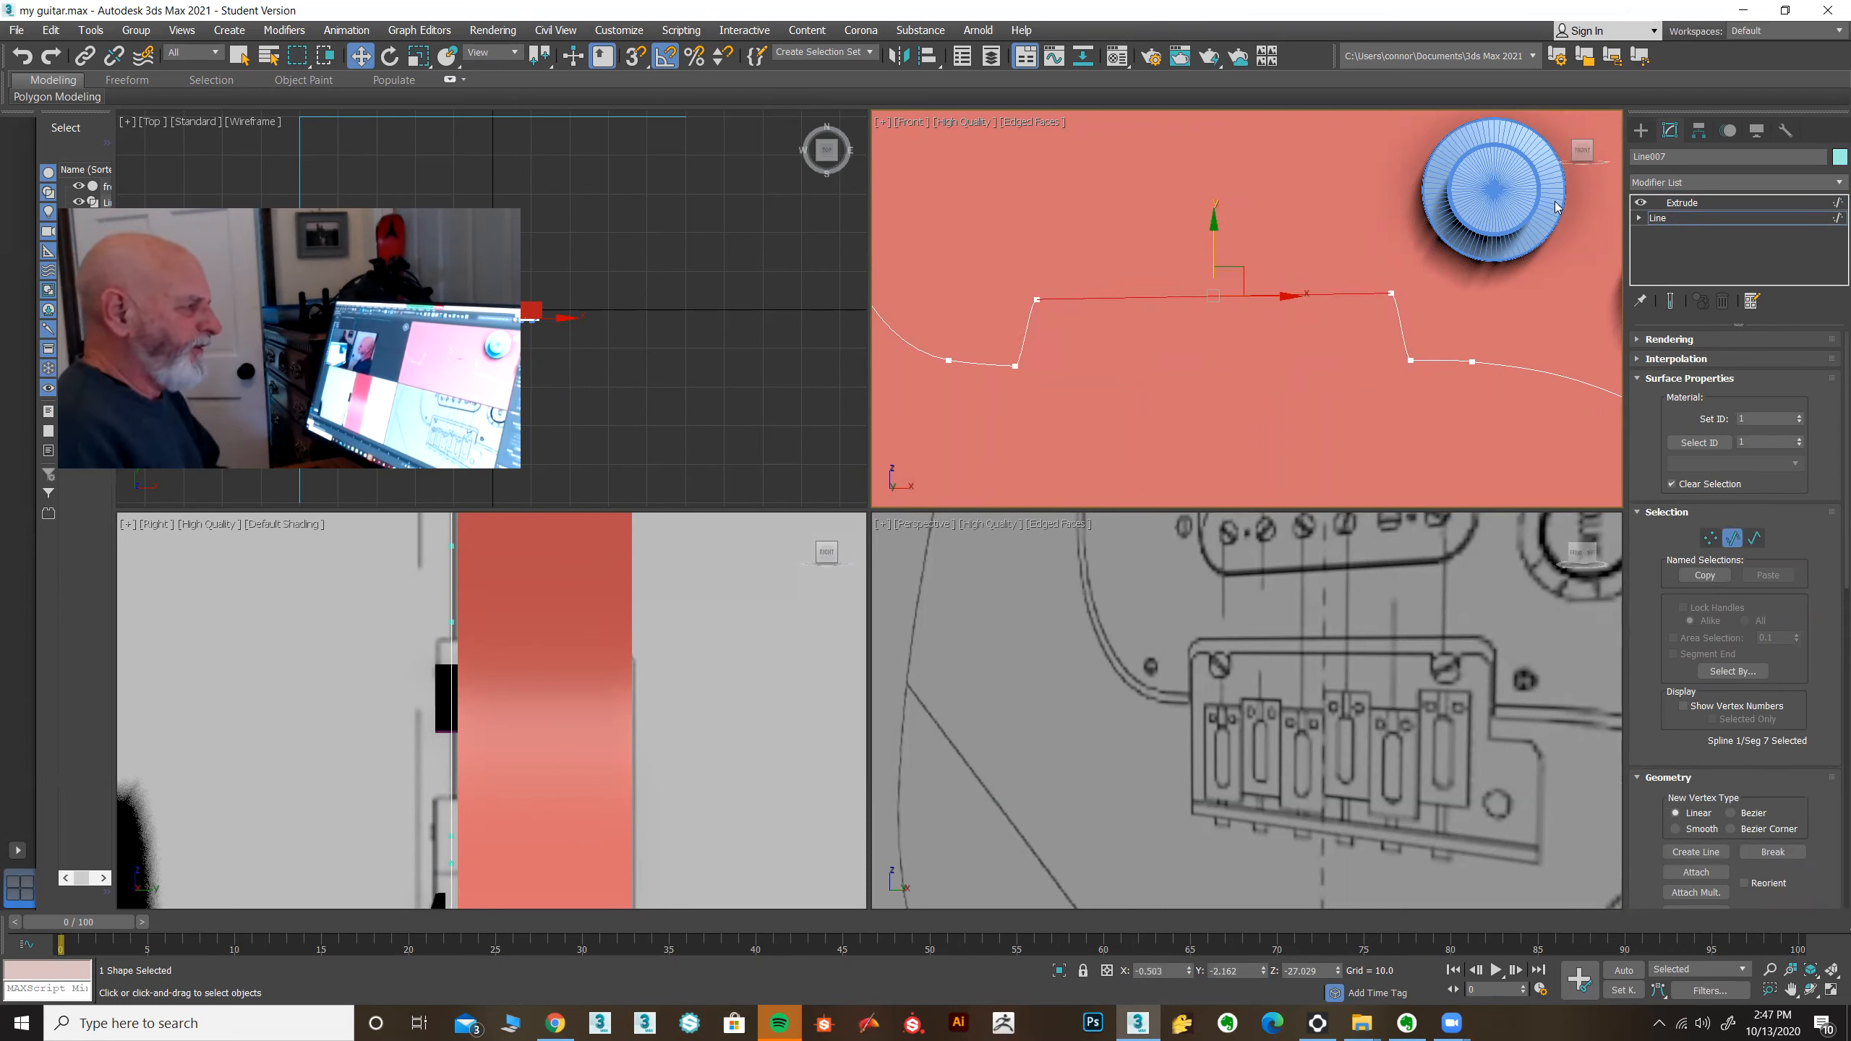
click(1711, 219)
click(1697, 202)
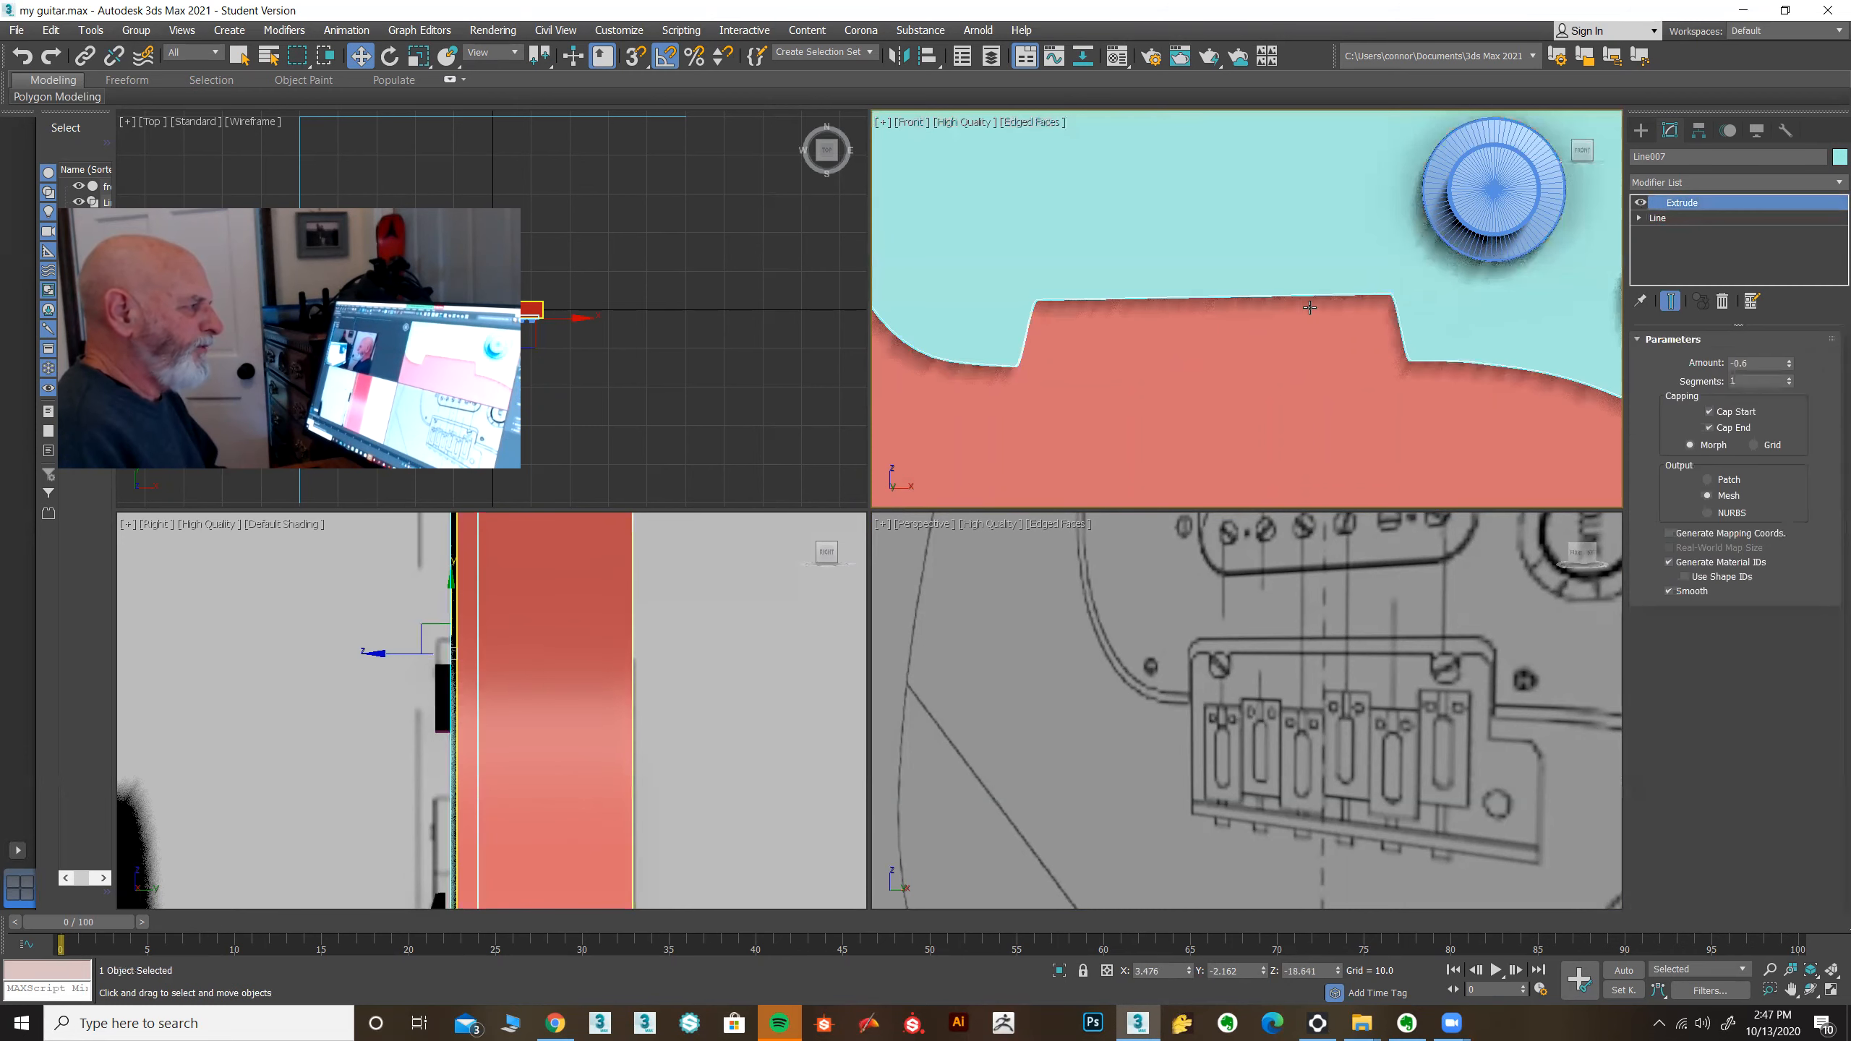
Step: Unhide all objects and compare the pickguard's bridge notch in the enlarged front view with the Stratocaster photo in Chrome
right_click(1226, 337)
click(1242, 253)
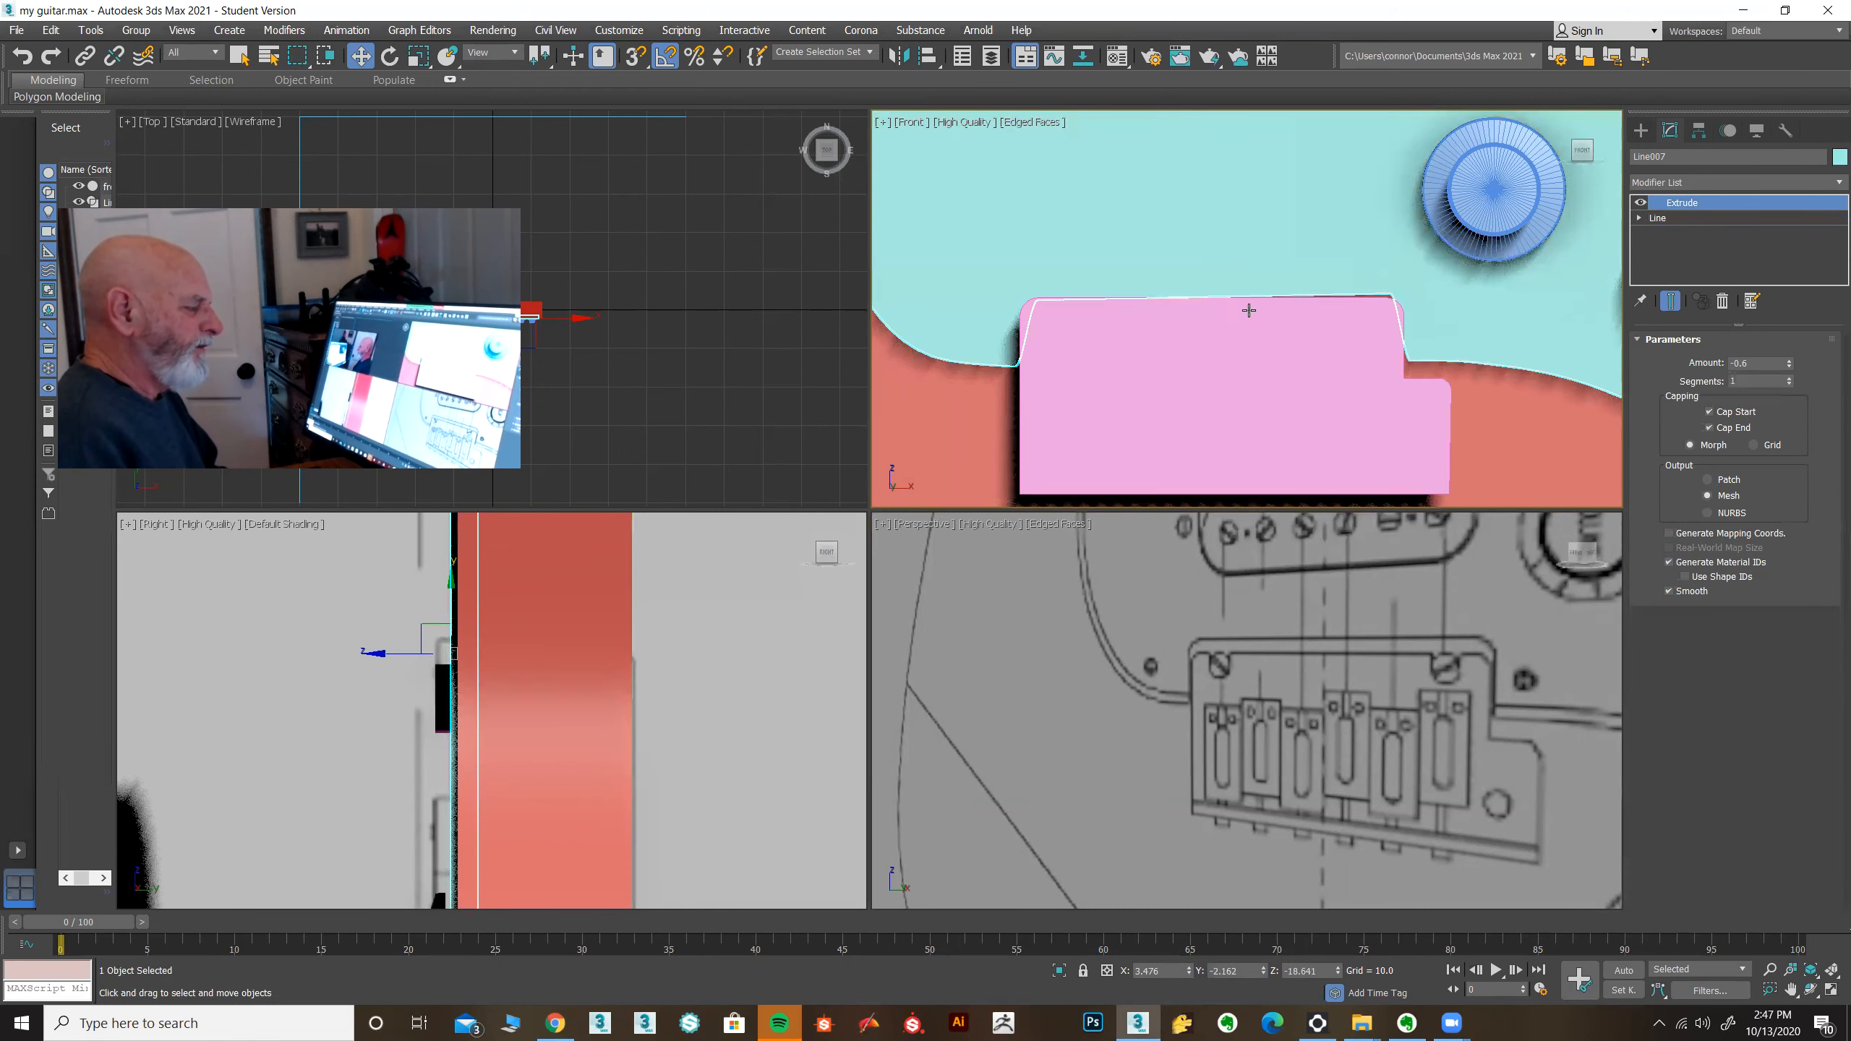
key(alt+w)
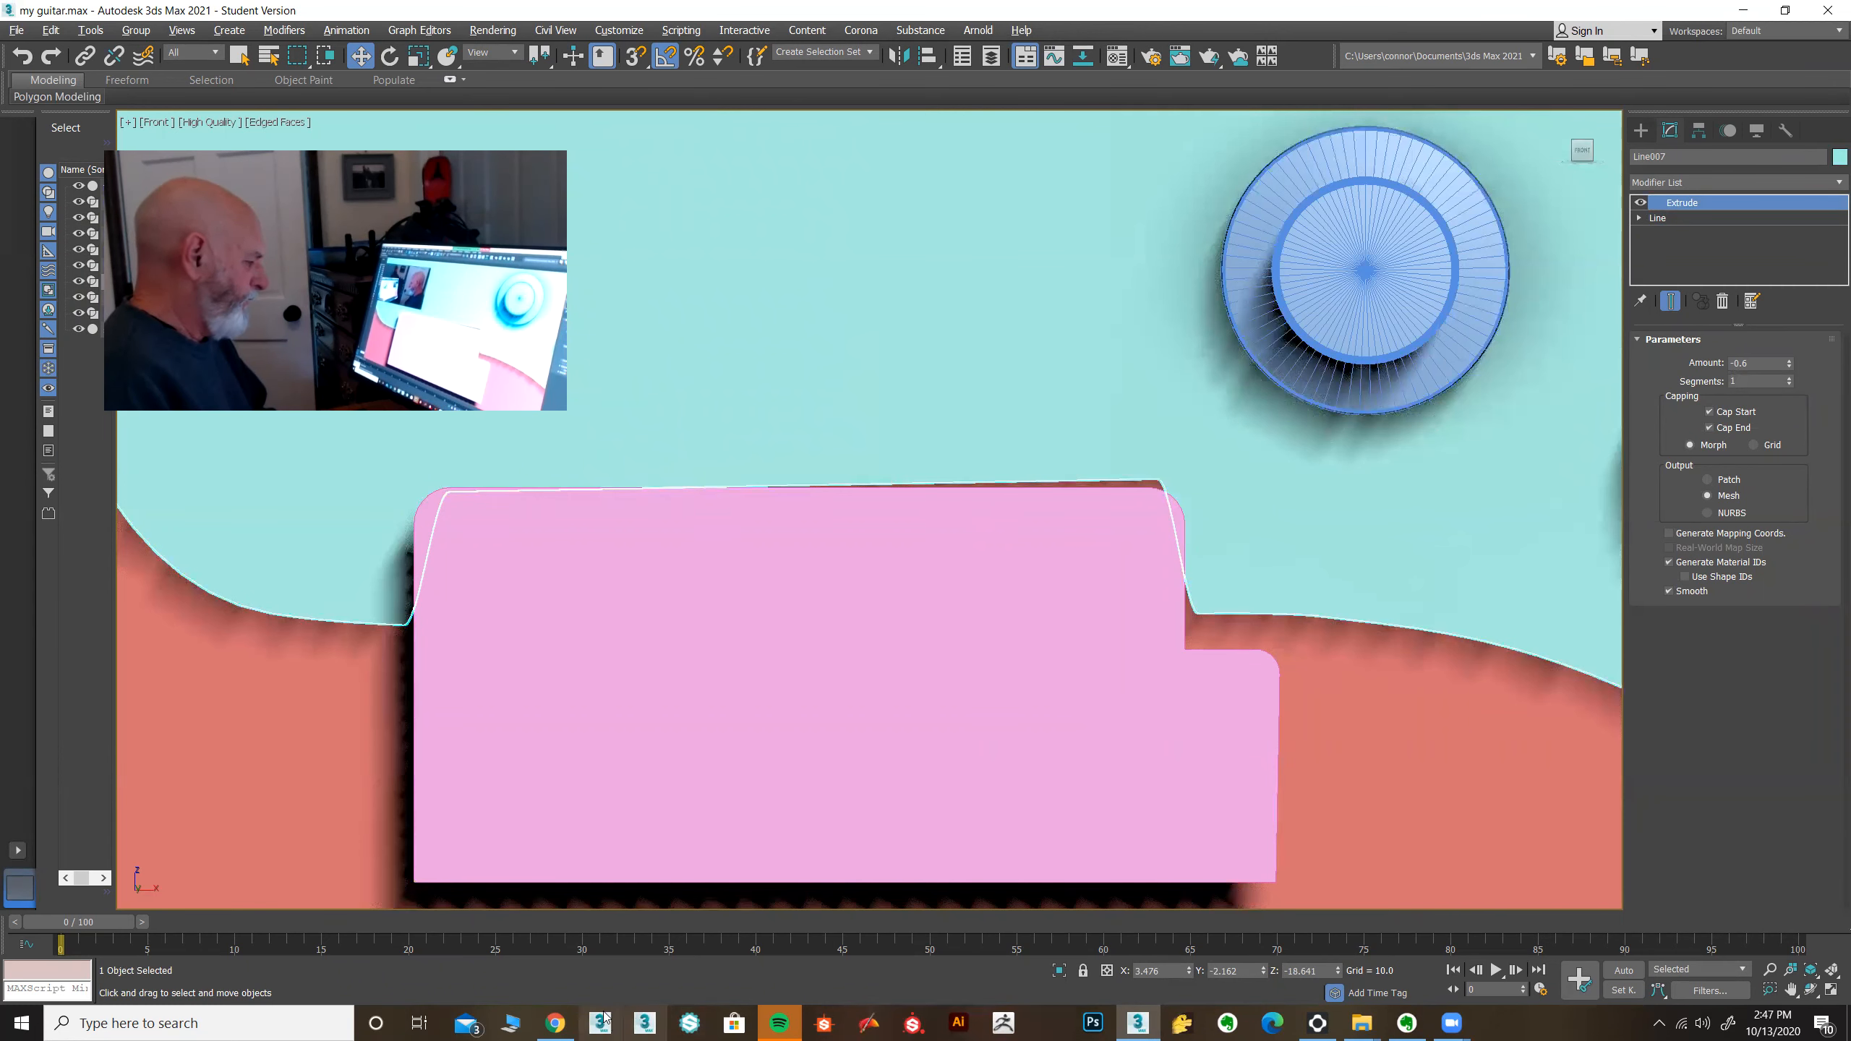
click(555, 1023)
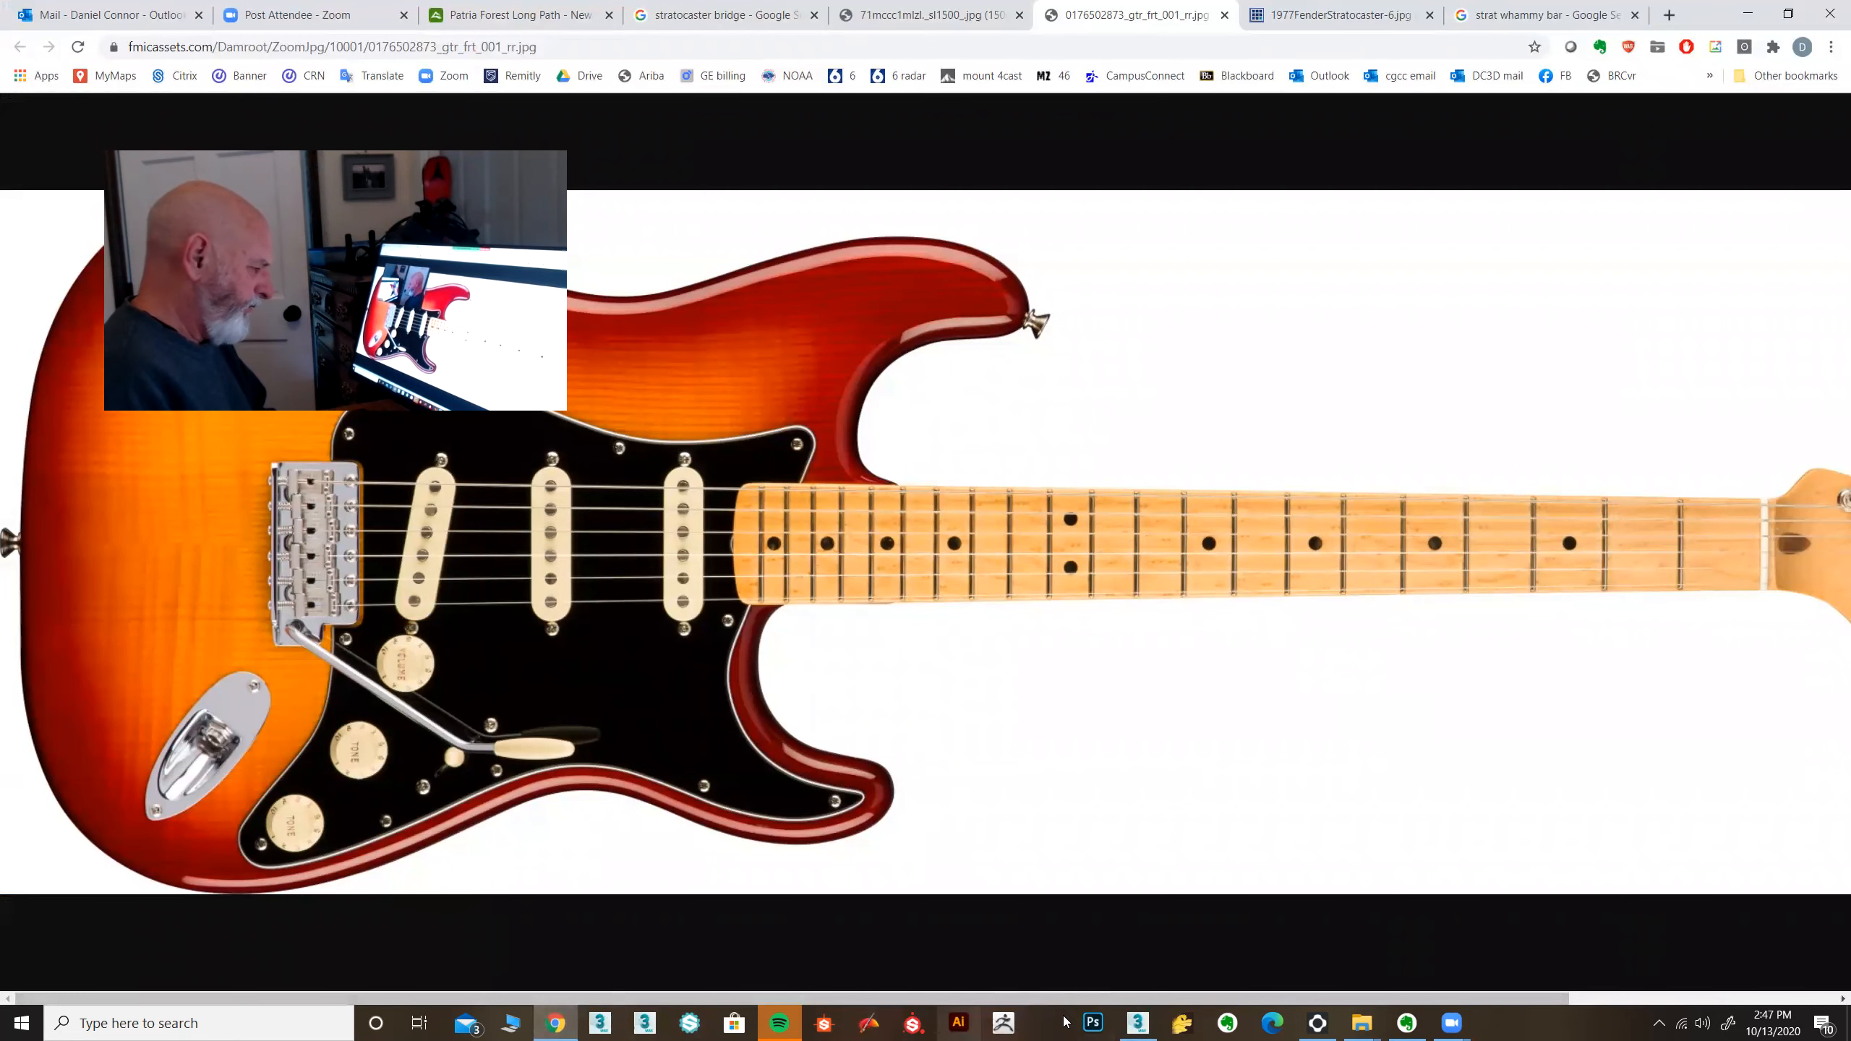
click(1138, 1024)
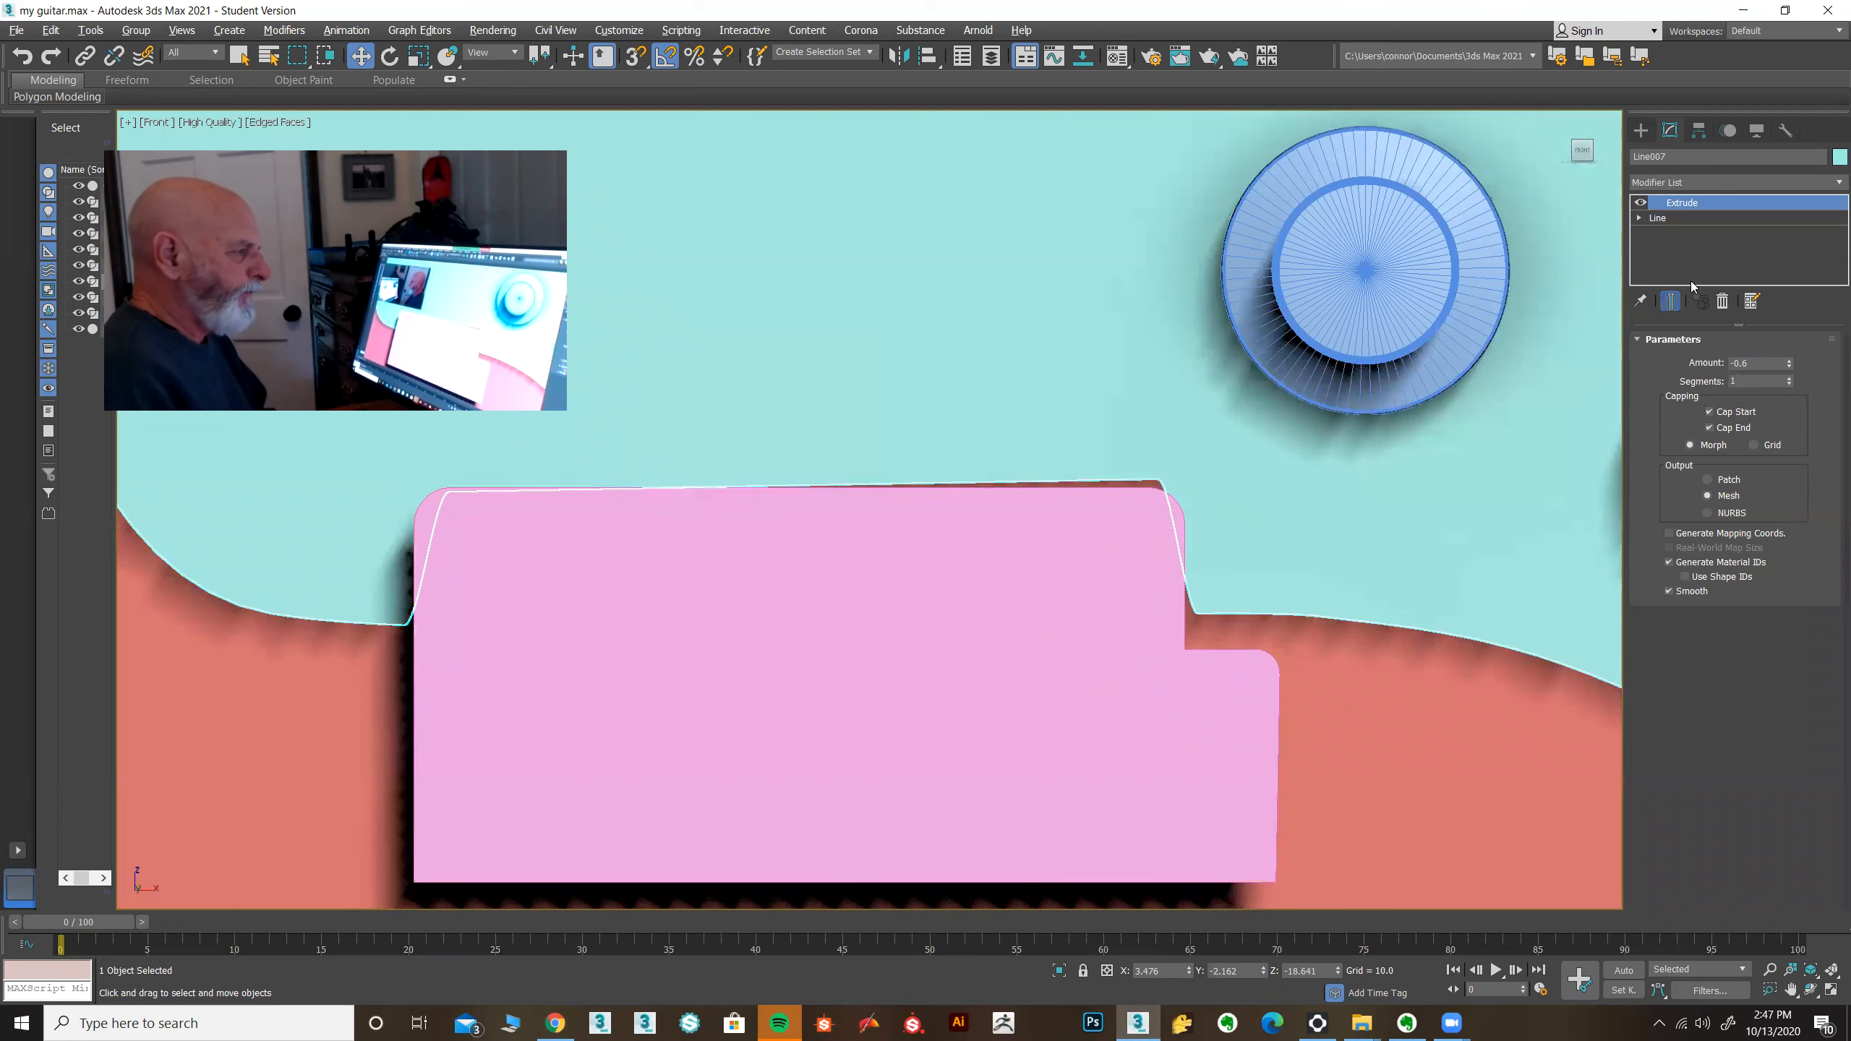
Step: Move the notch's upper vertex on the knob side to about X 2.57, level with the plate edge, and make it a Corner vertex
click(1656, 219)
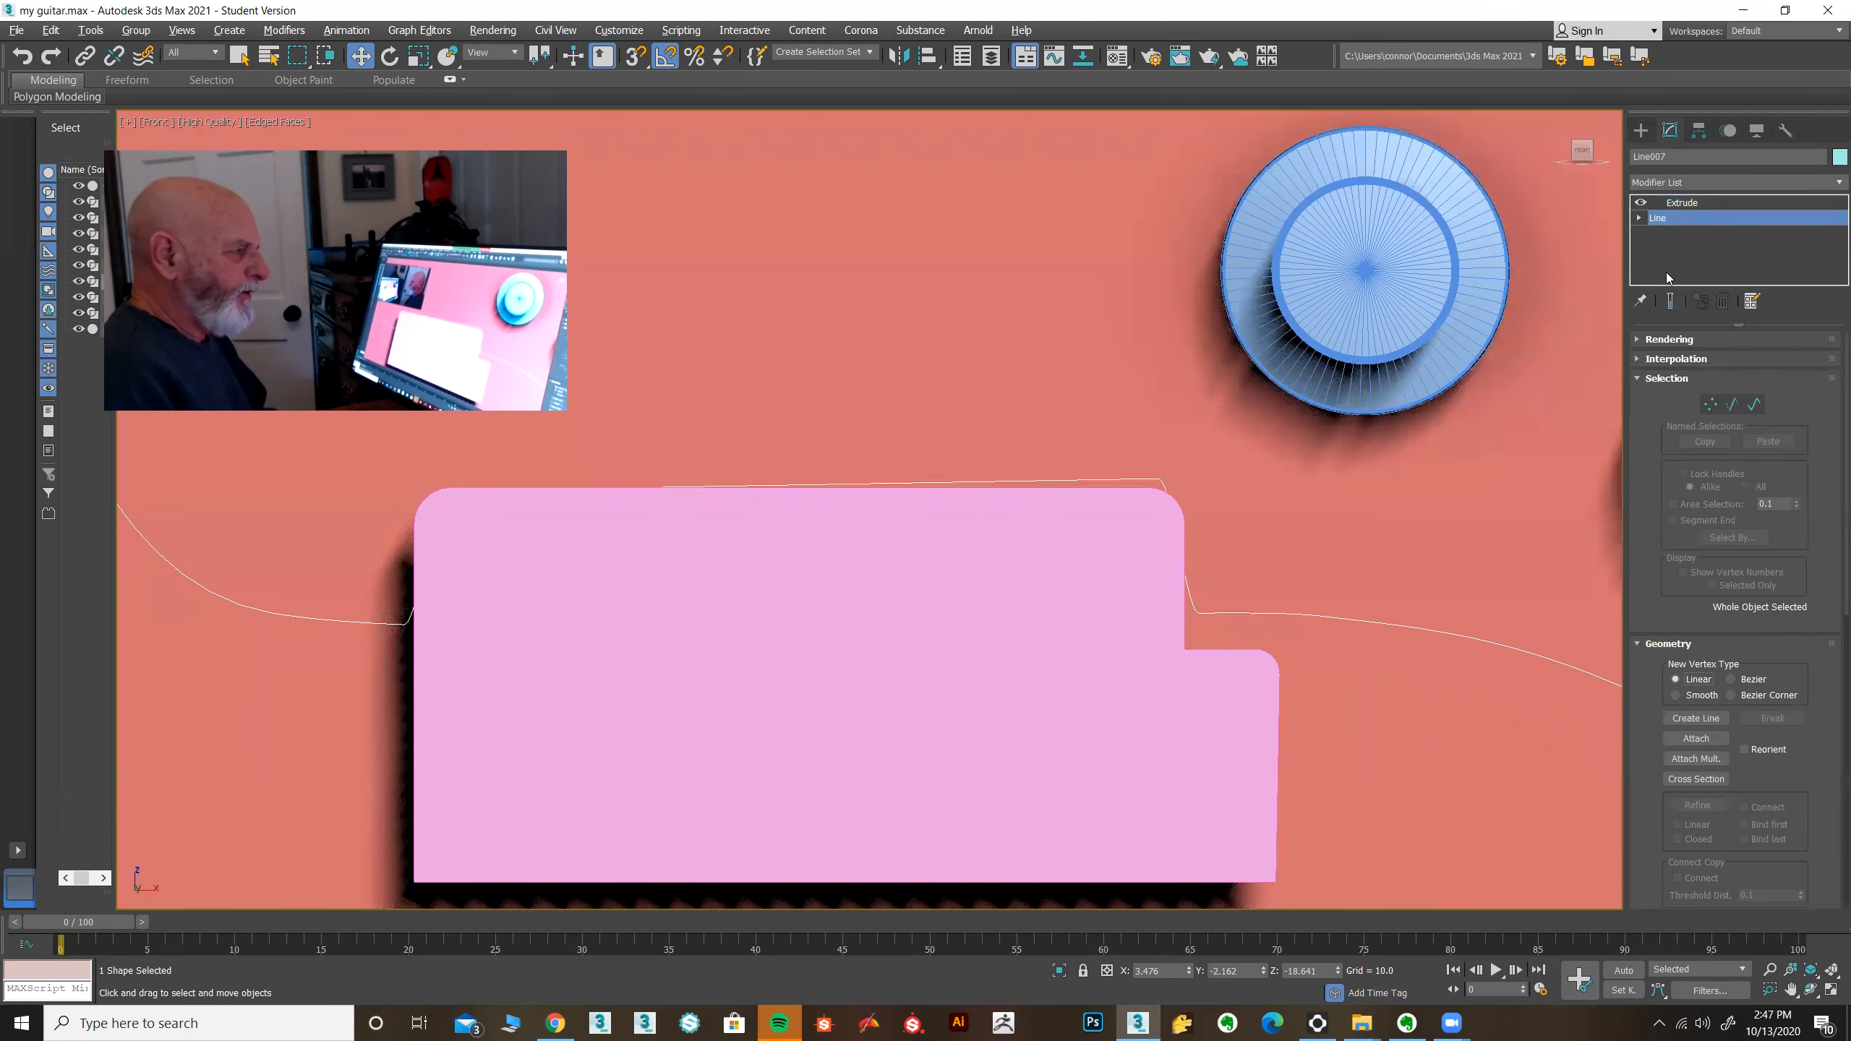
click(1712, 406)
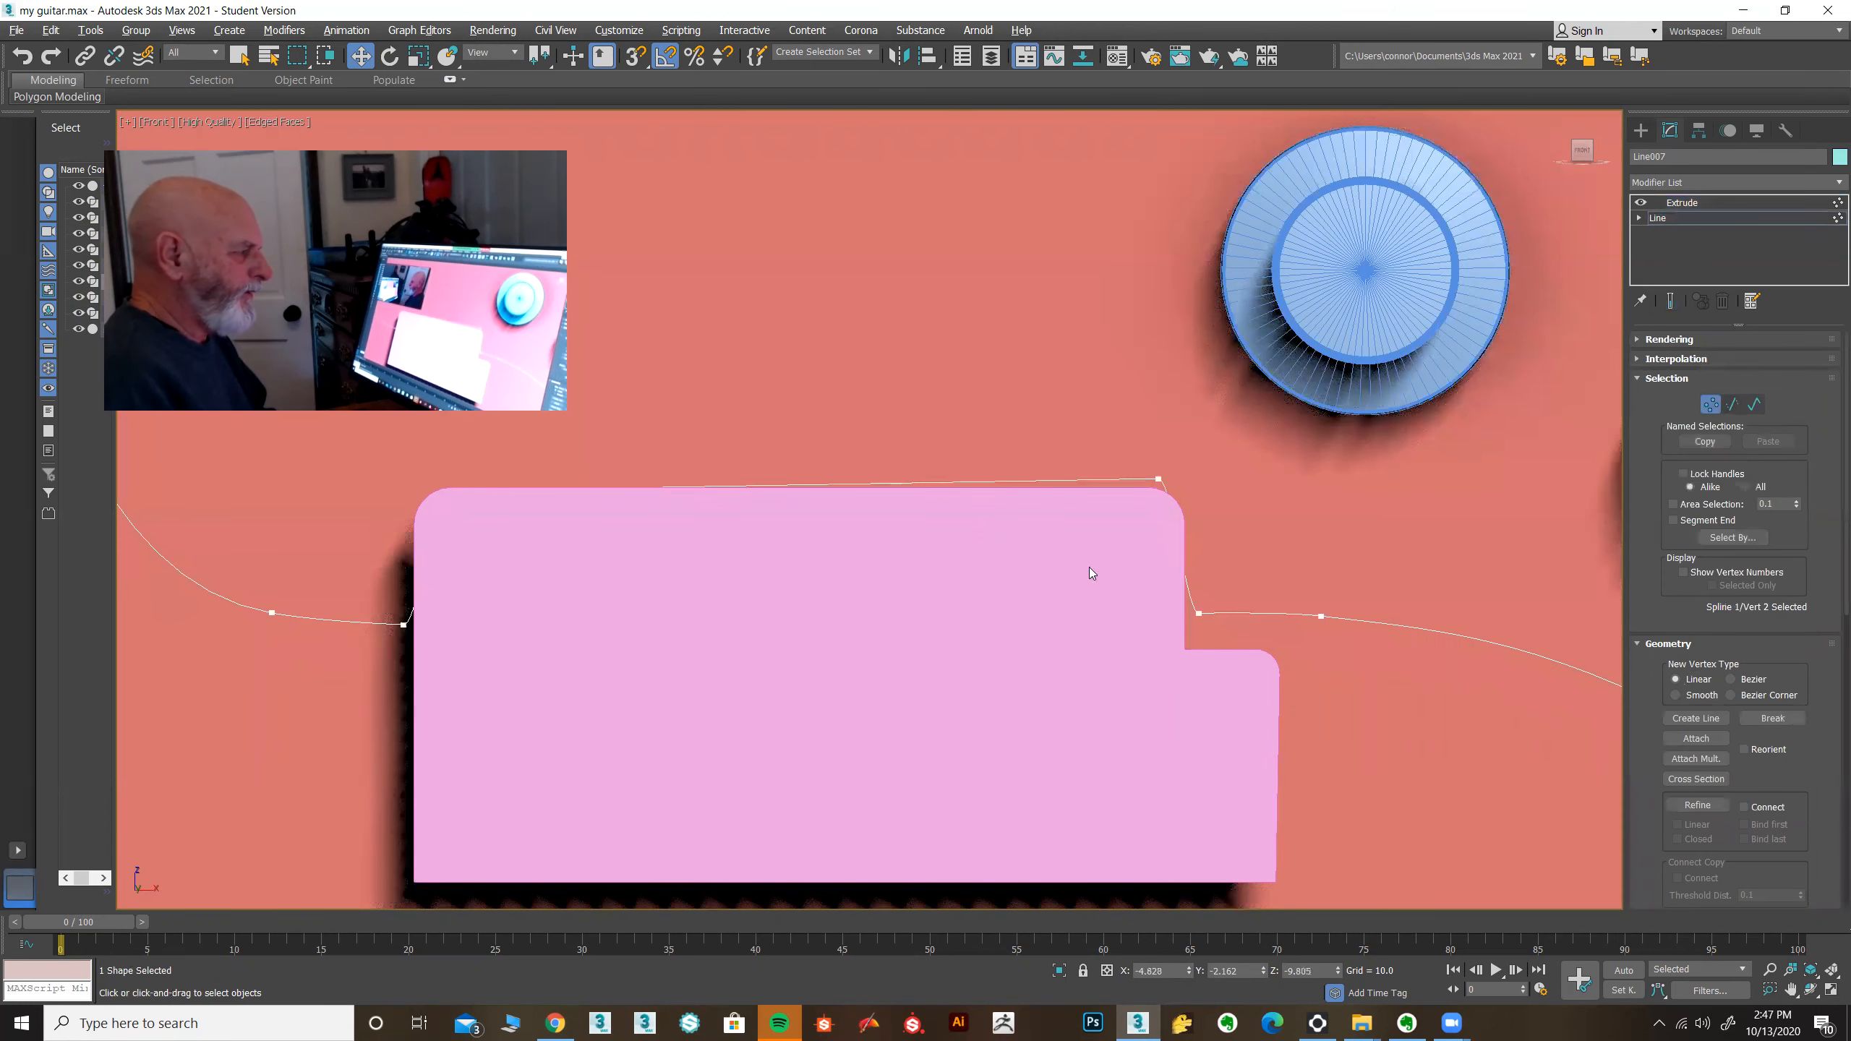
click(1668, 301)
click(1668, 301)
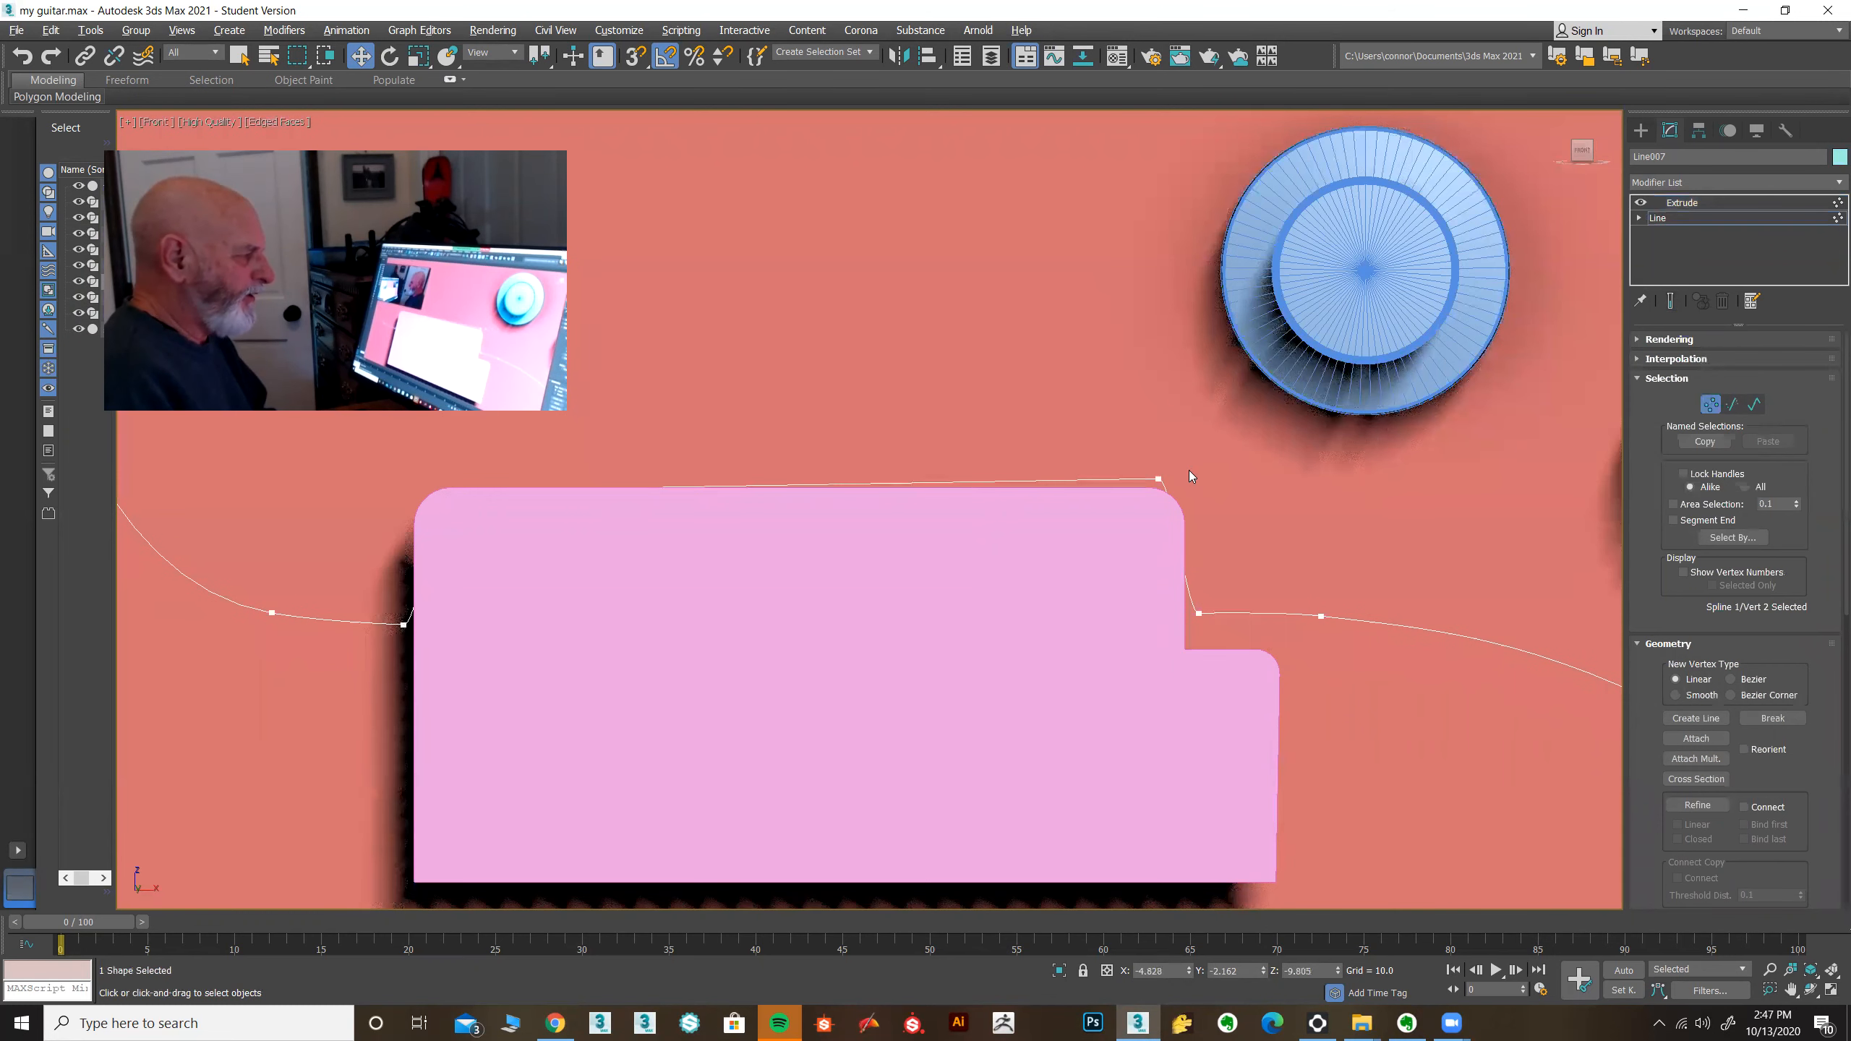
drag(1138, 504, 1138, 504)
drag(1231, 478, 1257, 478)
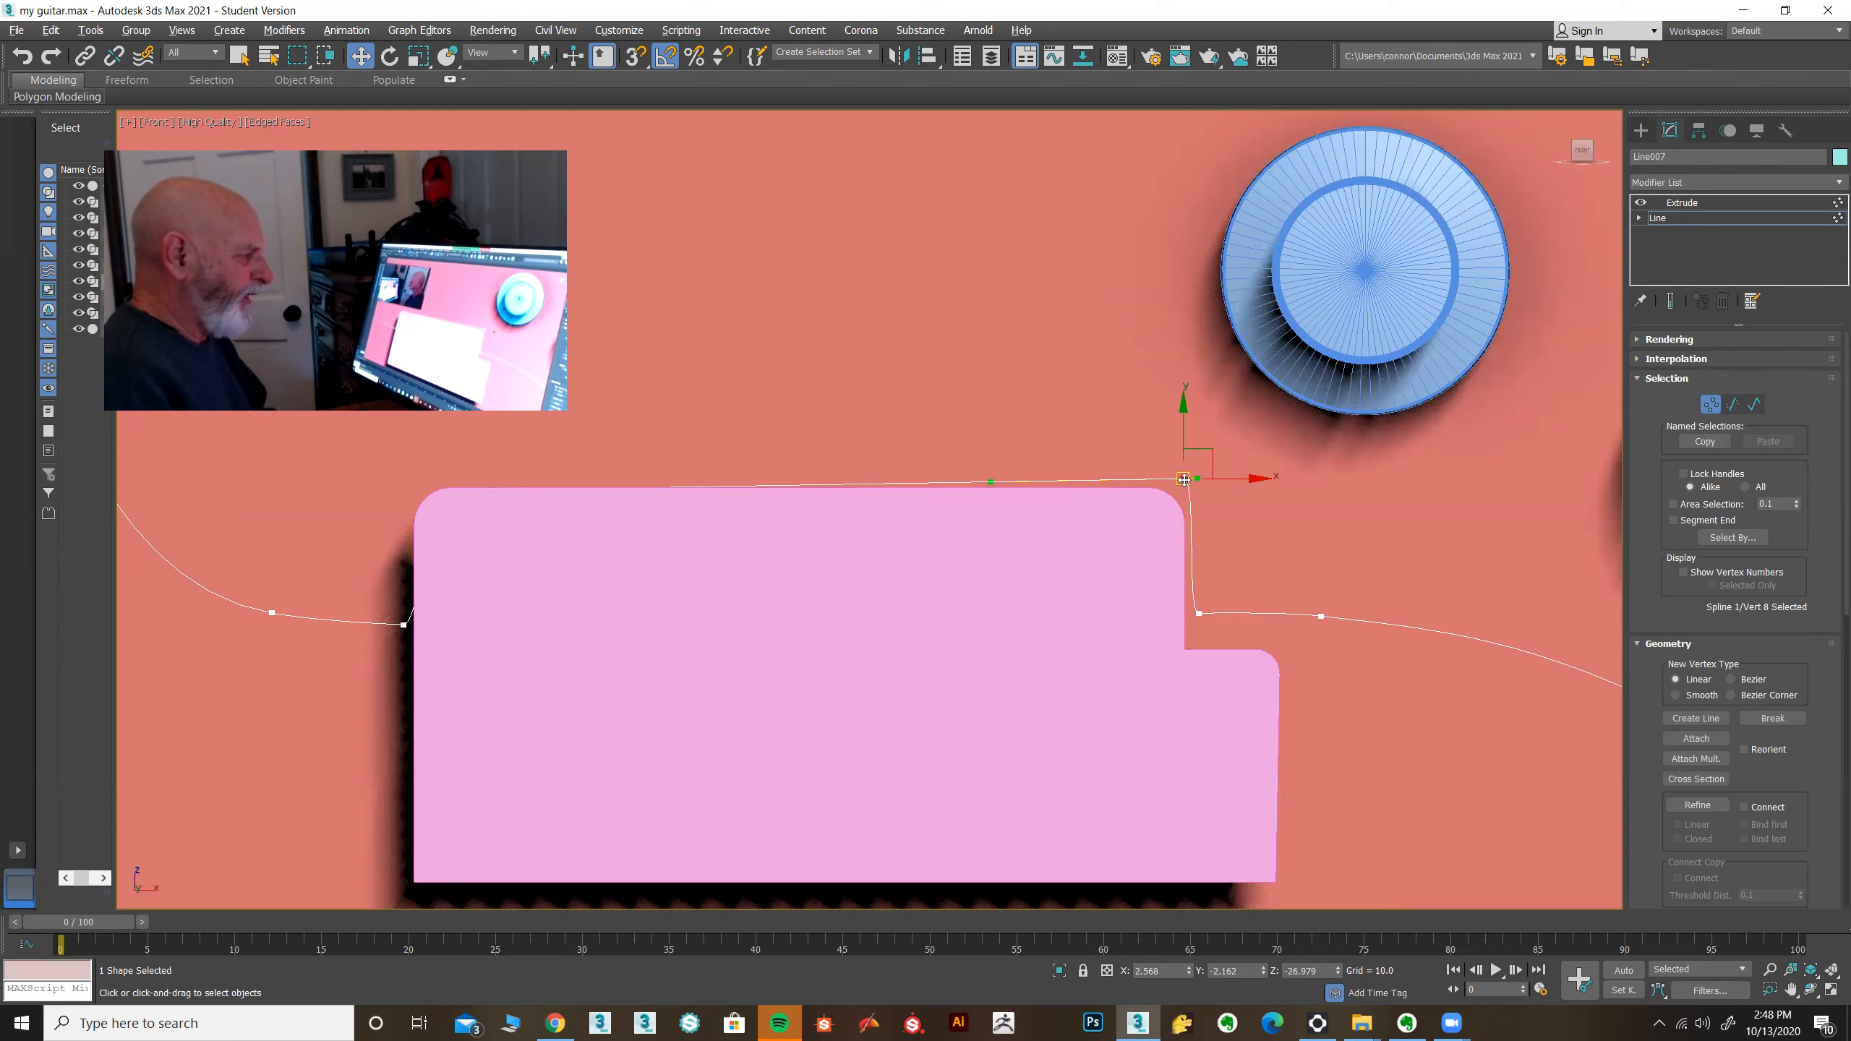
right_click(1182, 477)
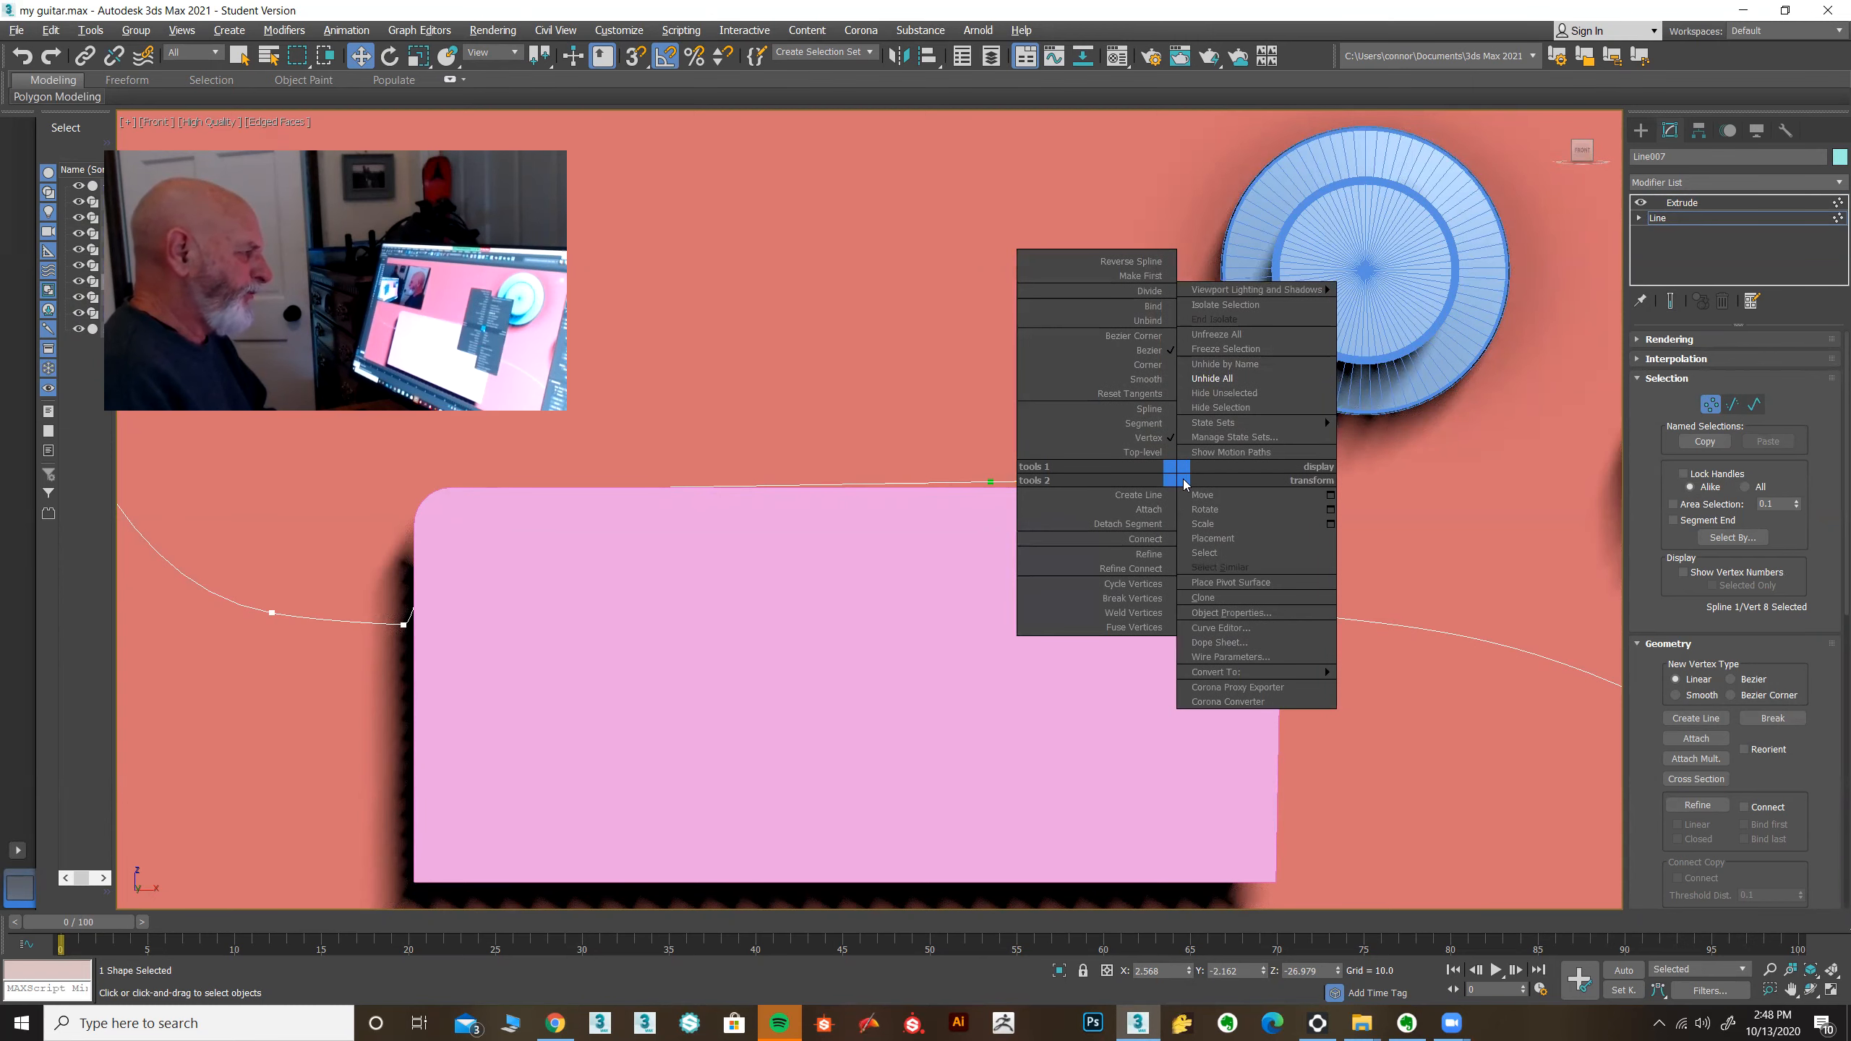
click(1160, 366)
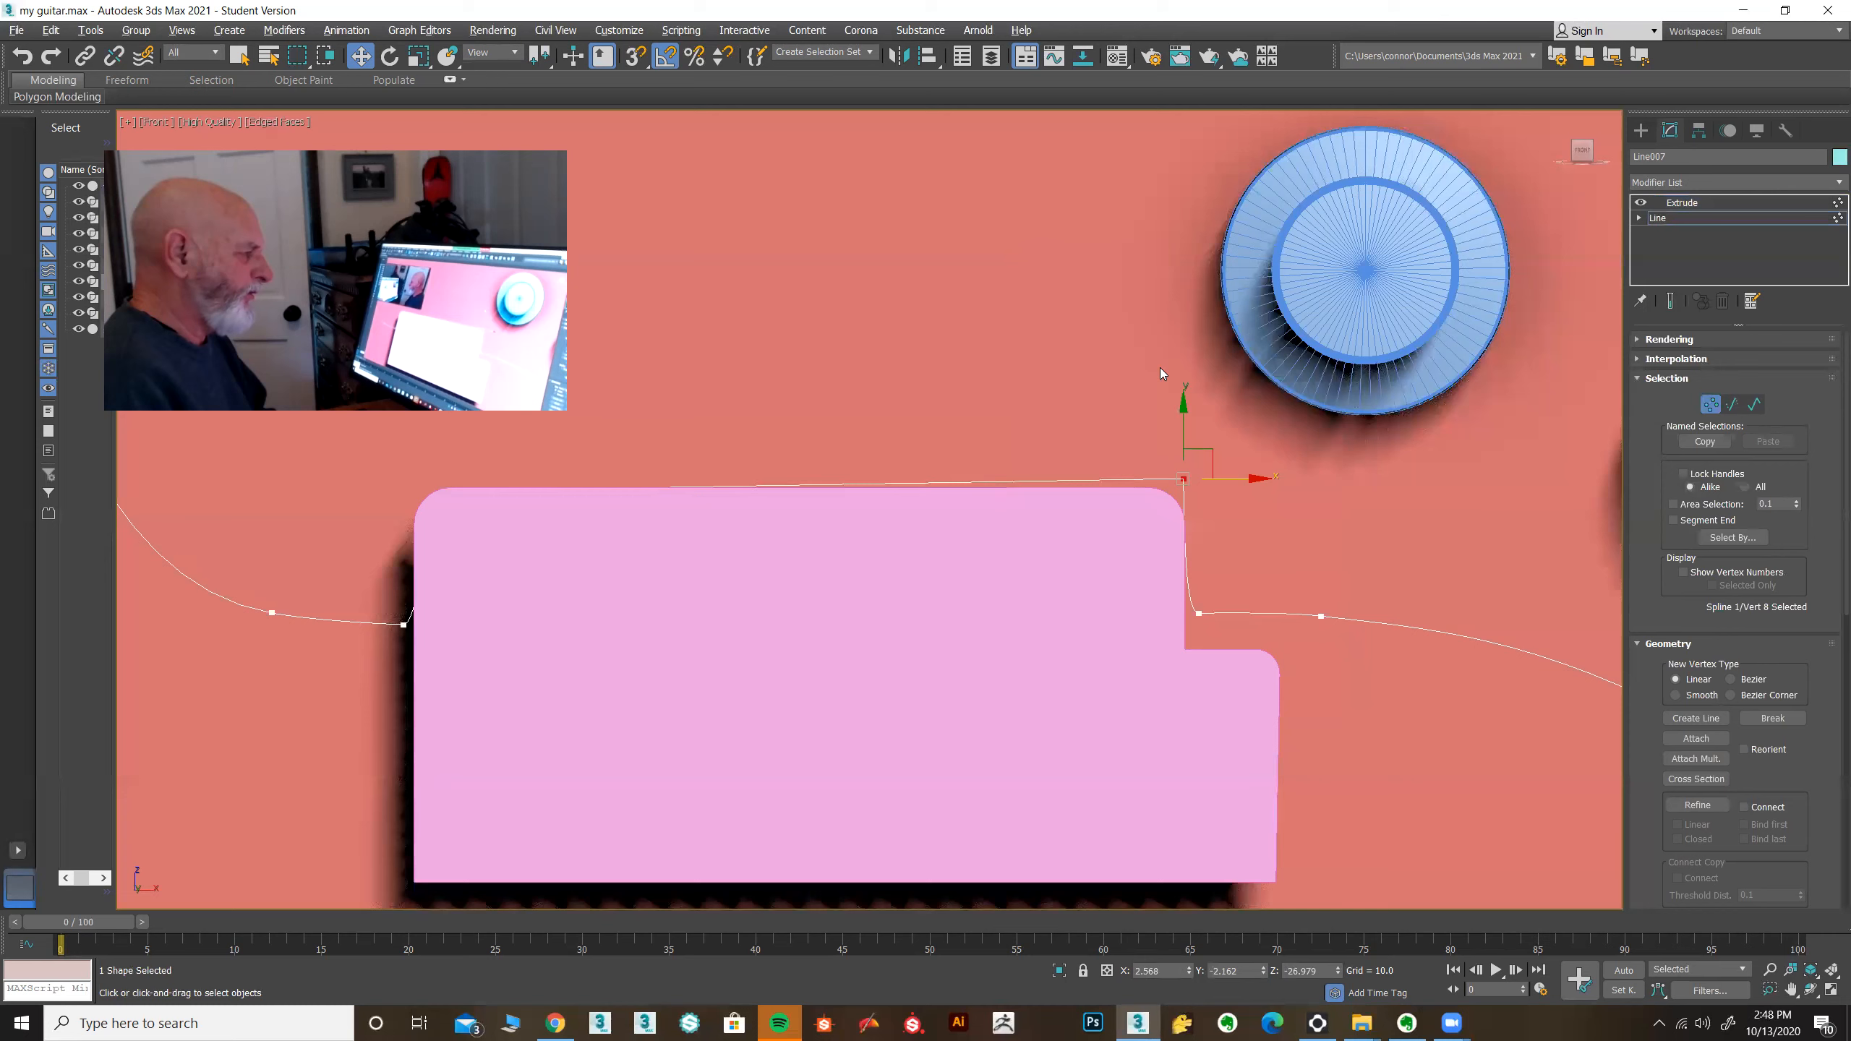
Step: Convert the notch's upper and lower vertices on the side away from the knobs to Corner, shifting the lower one about 0.03 toward the plate
drag(487, 527, 398, 488)
right_click(401, 487)
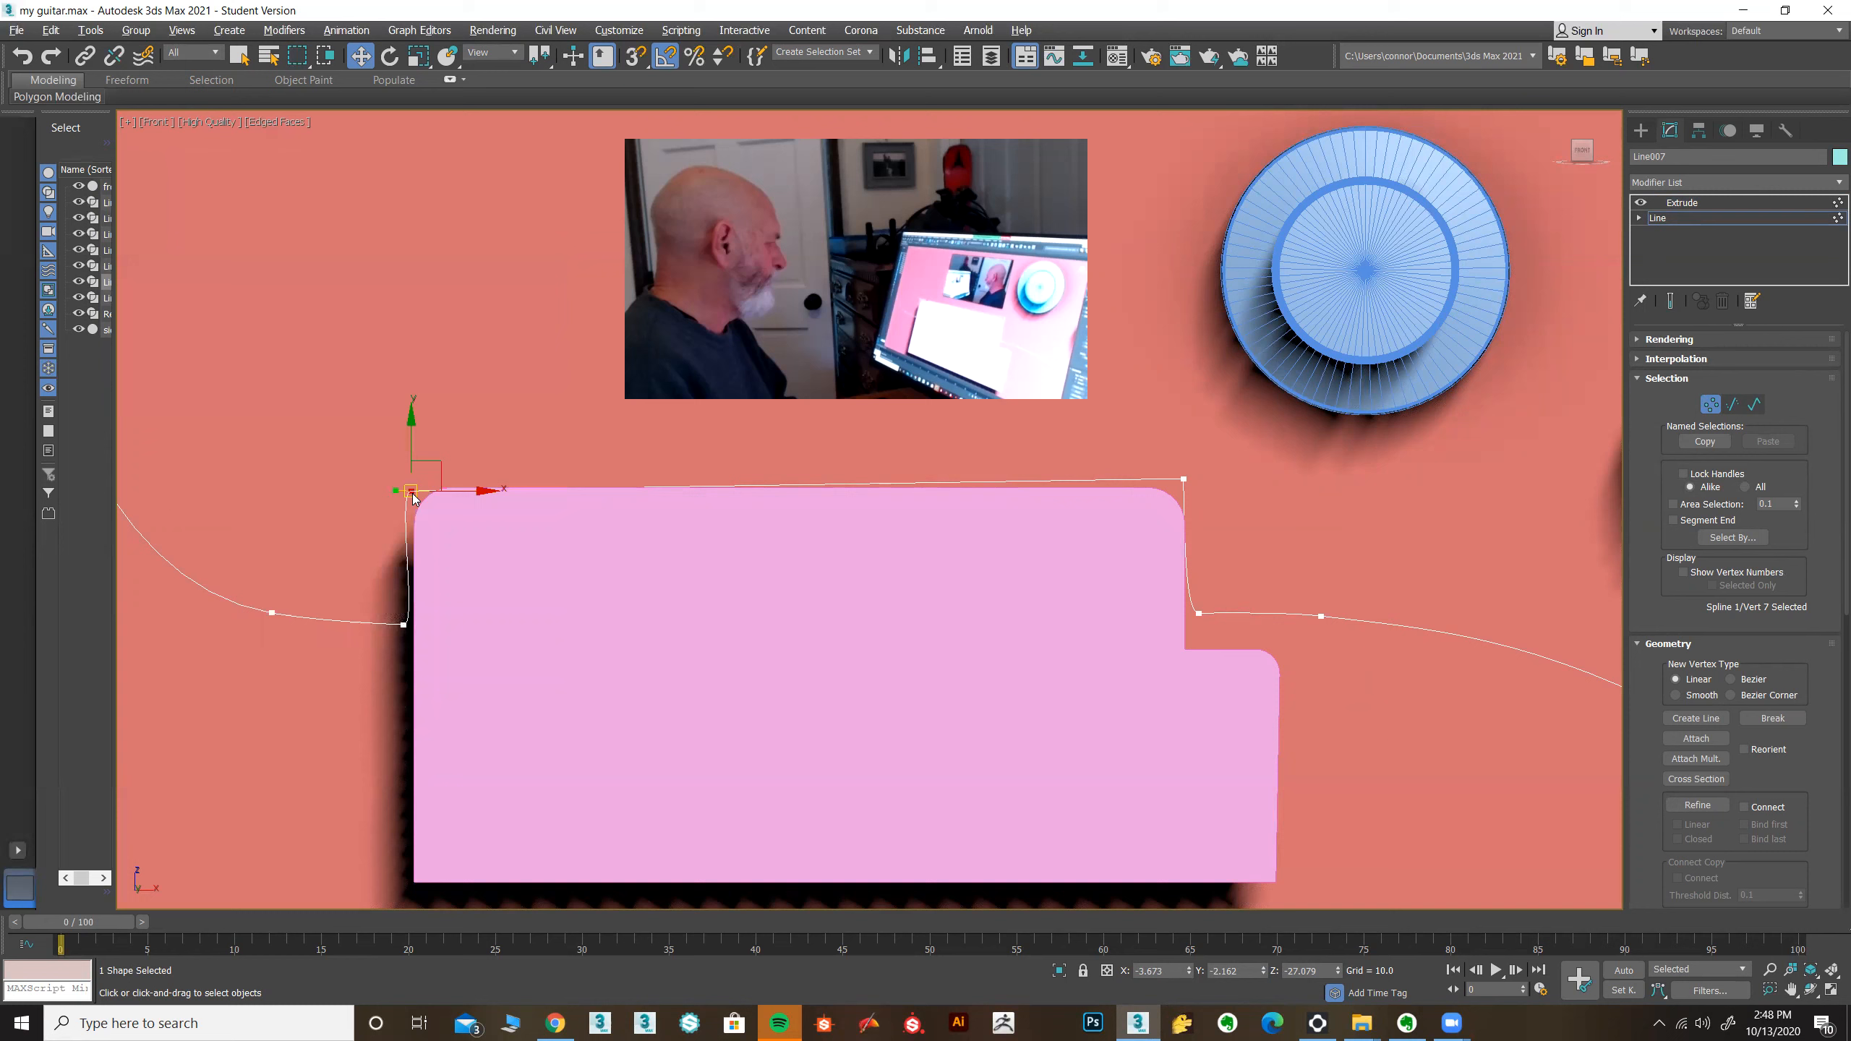
right_click(407, 487)
click(376, 383)
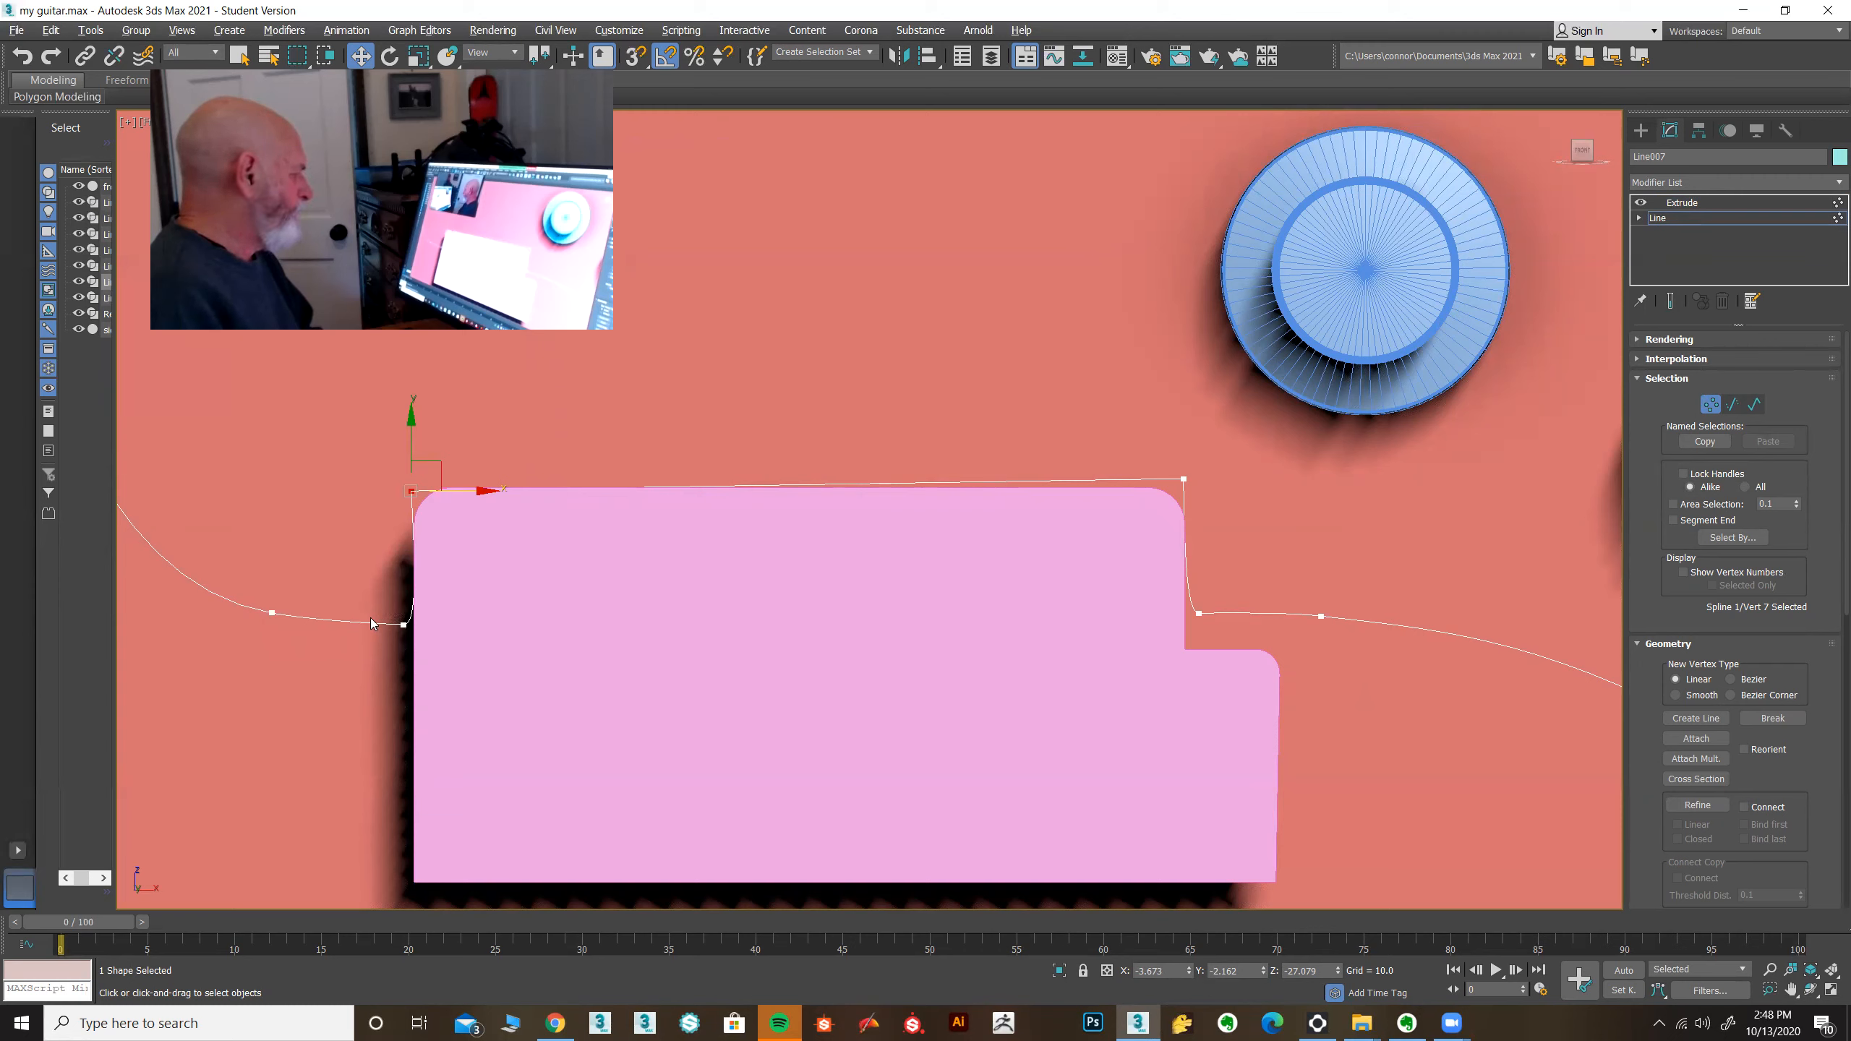
drag(430, 654, 430, 652)
right_click(402, 625)
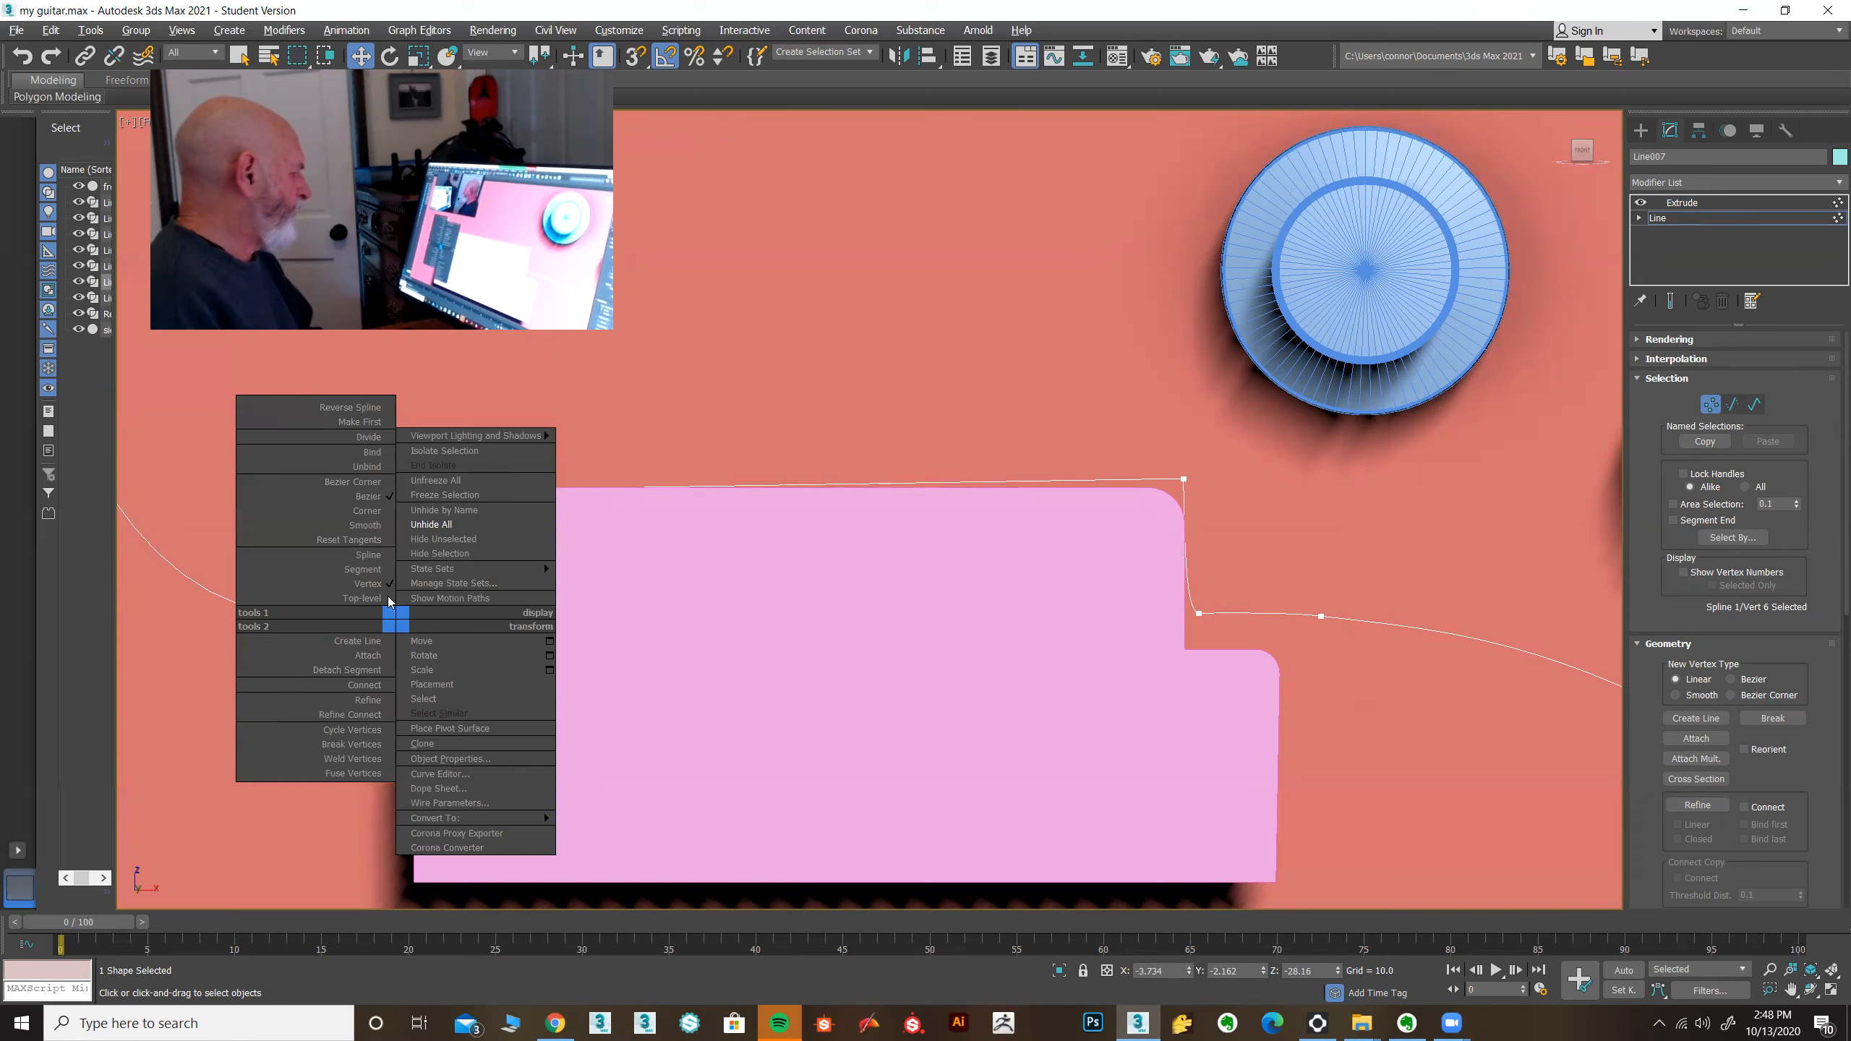
click(376, 512)
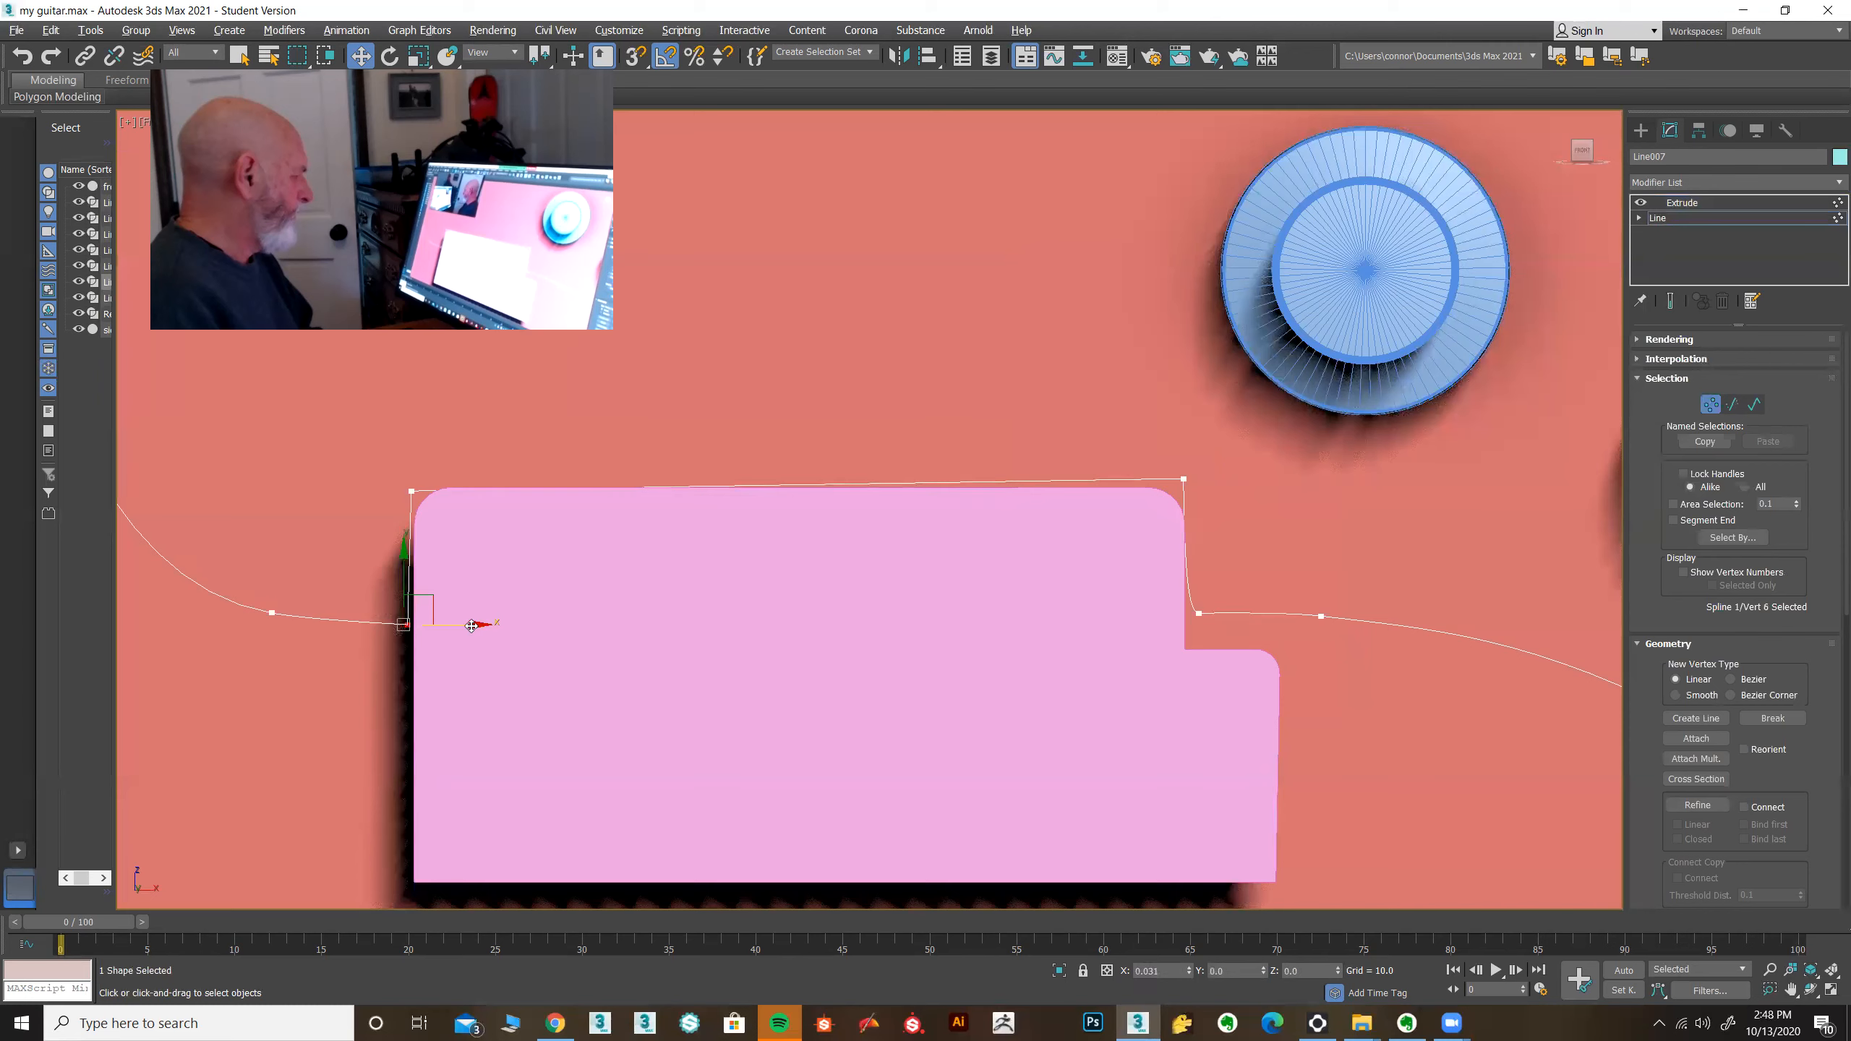
Step: Make the notch's lower knob-side vertex a Corner vertex and align both knob-side notch vertices at about X 2.63
click(1195, 616)
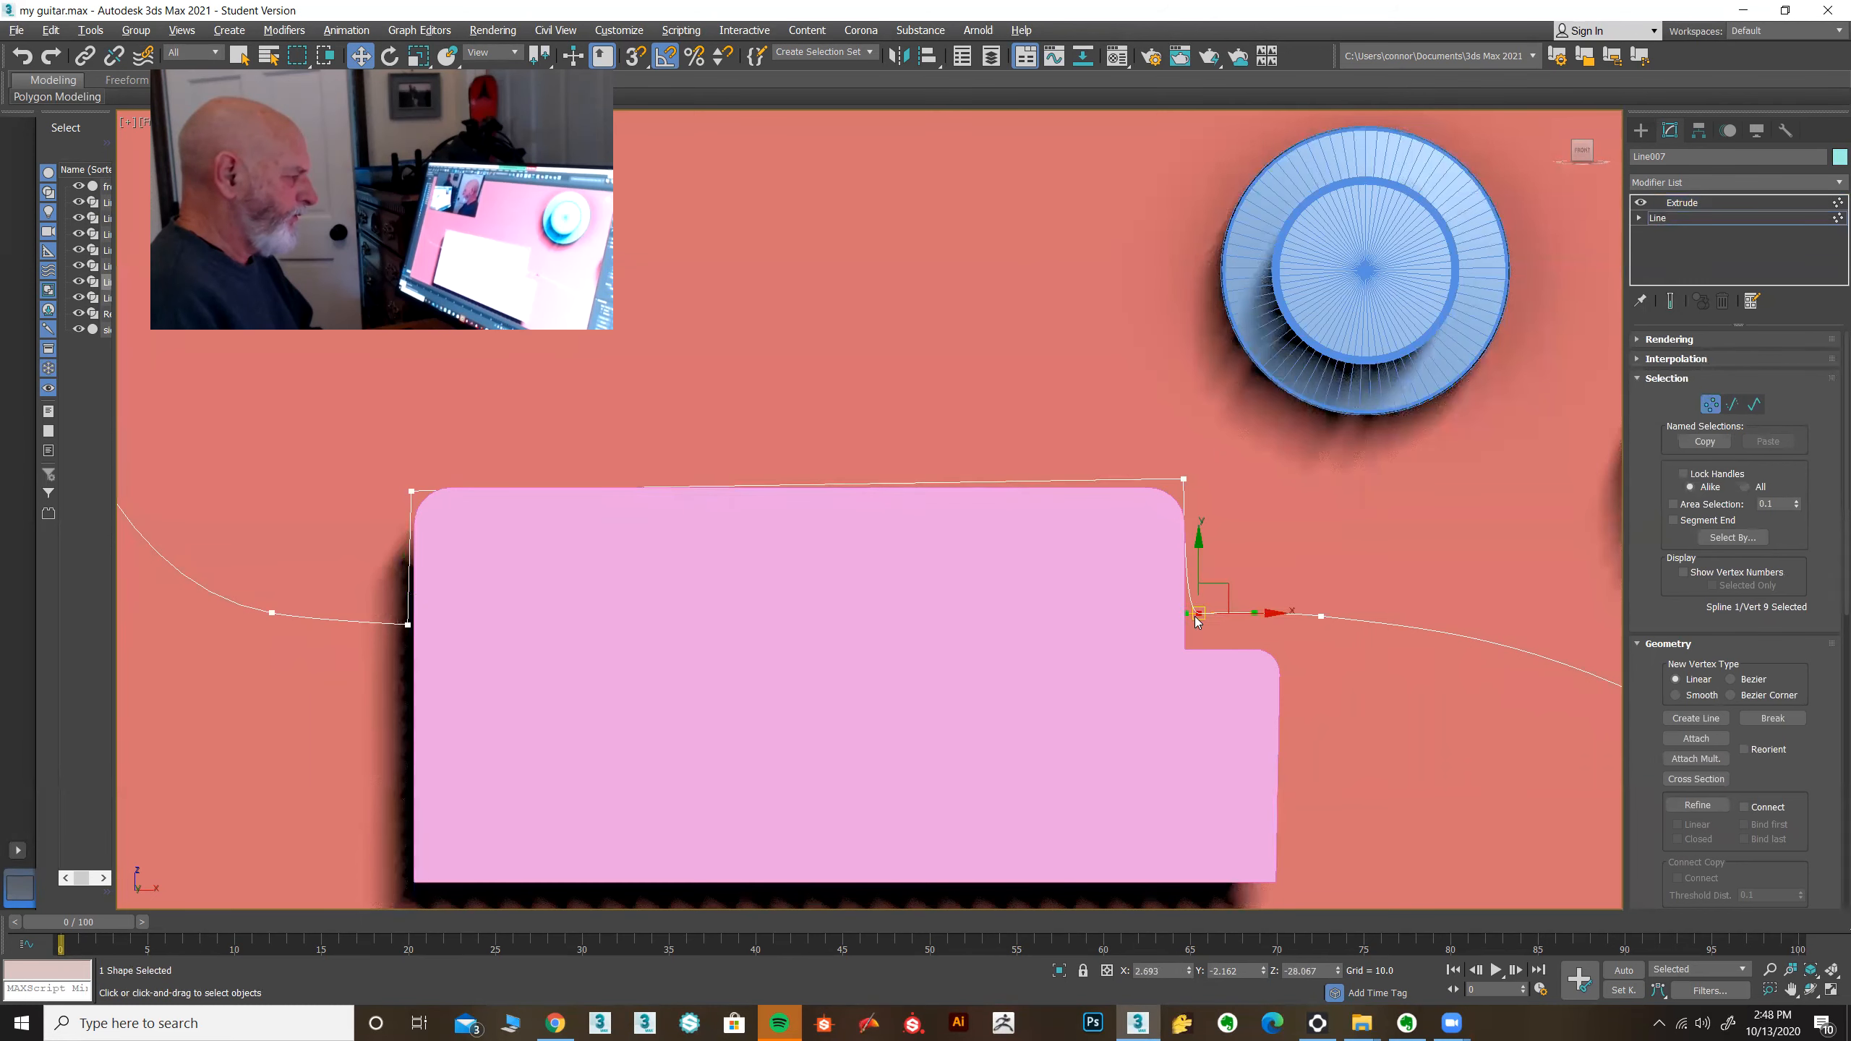
right_click(1196, 619)
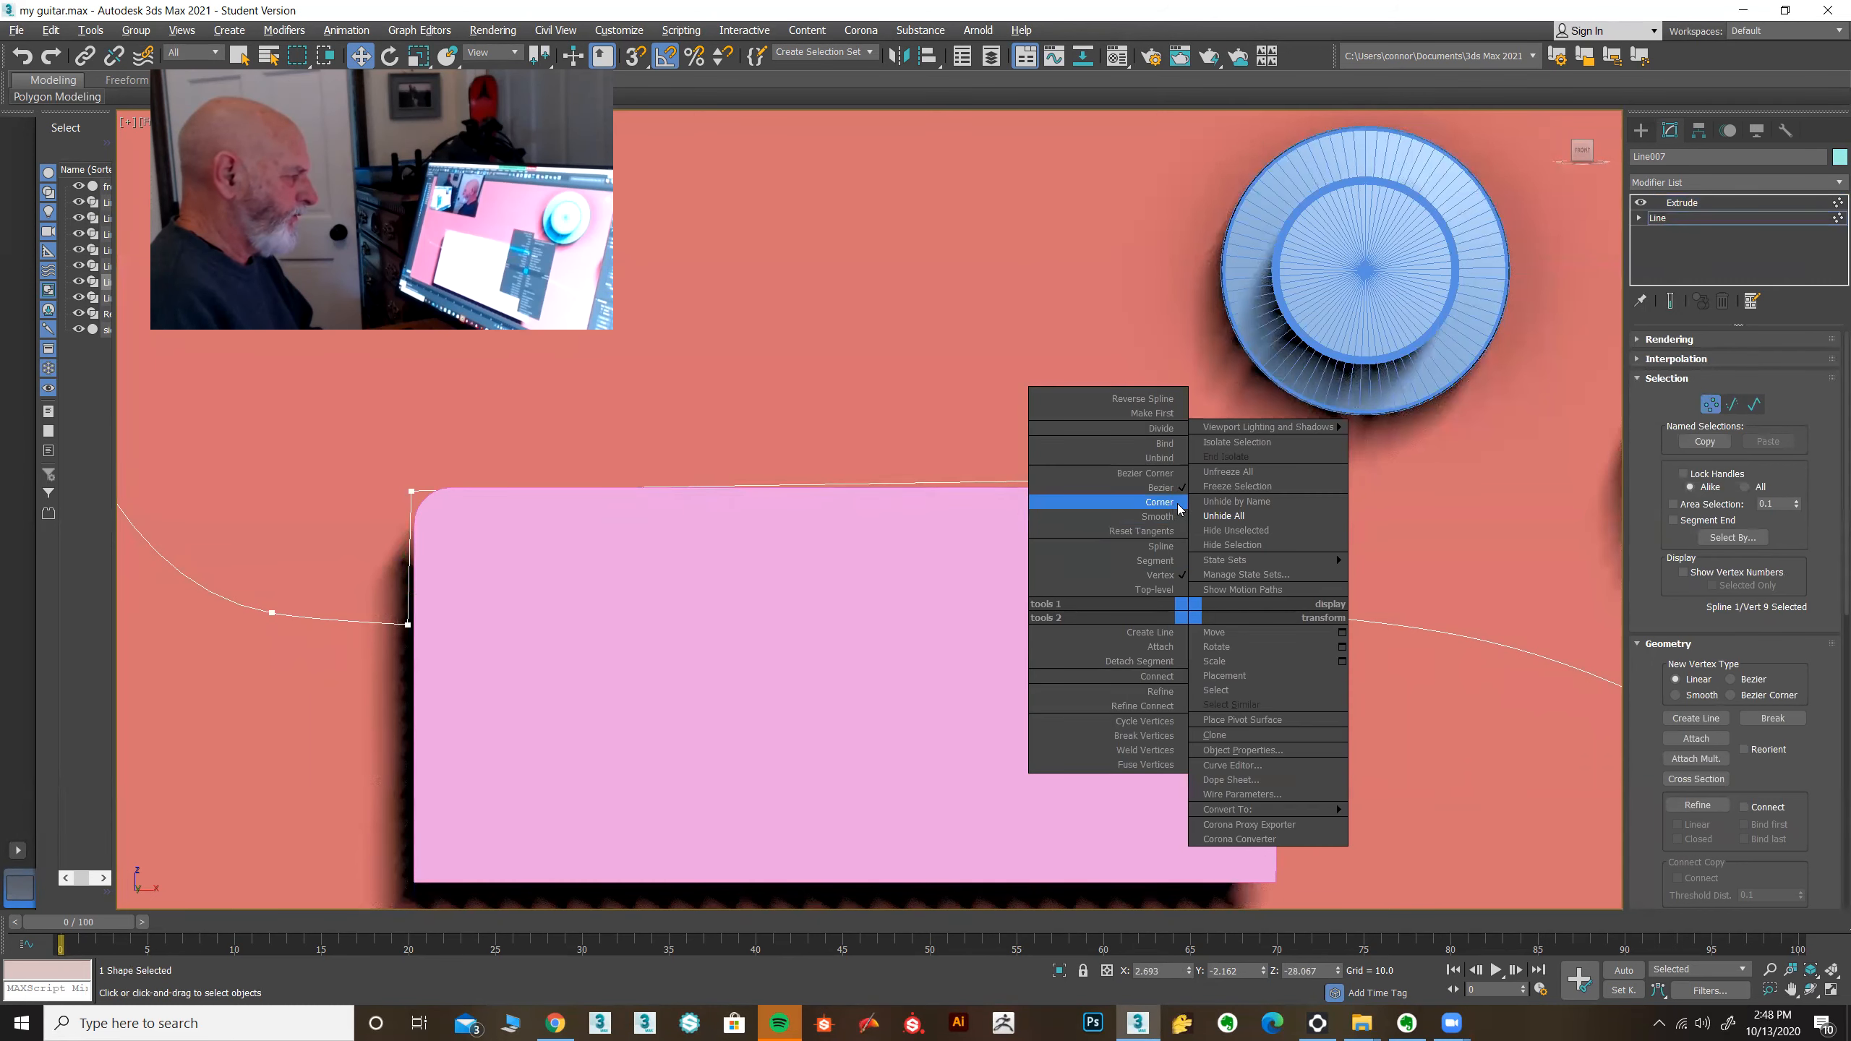
click(1181, 516)
drag(1267, 615, 1251, 586)
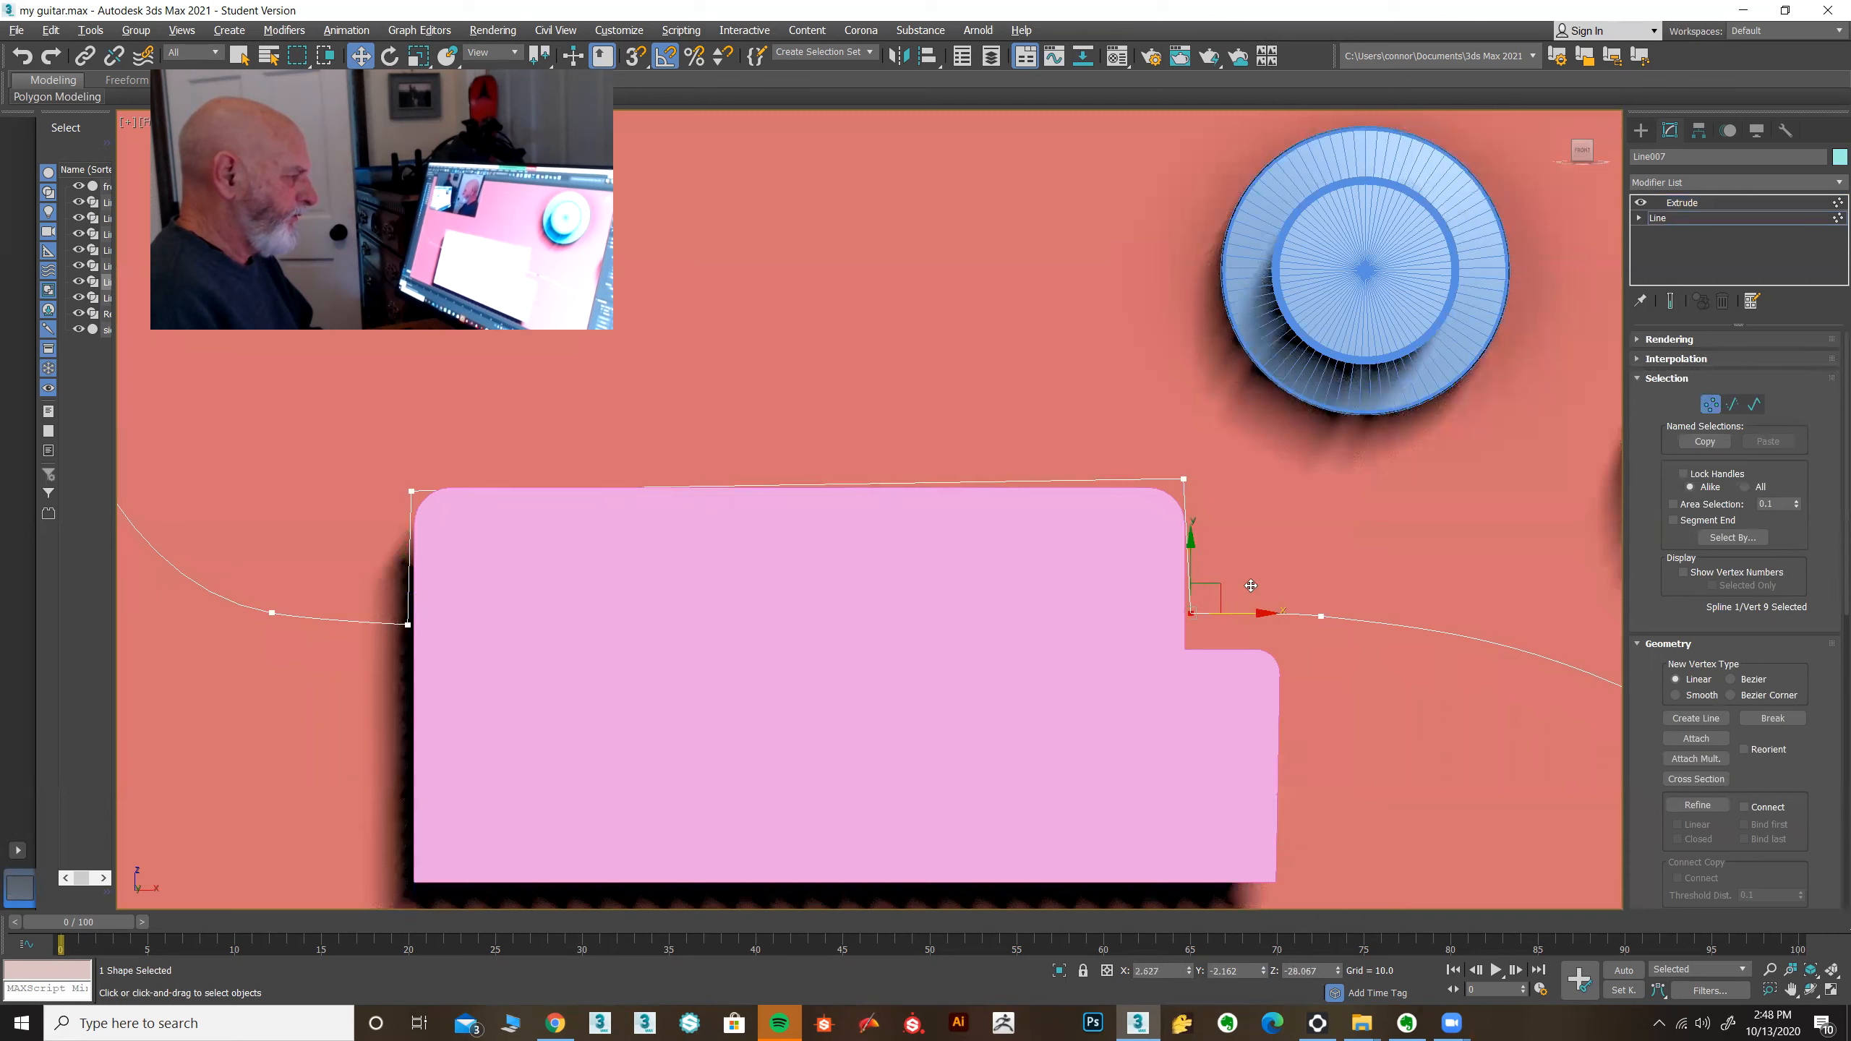
click(1183, 479)
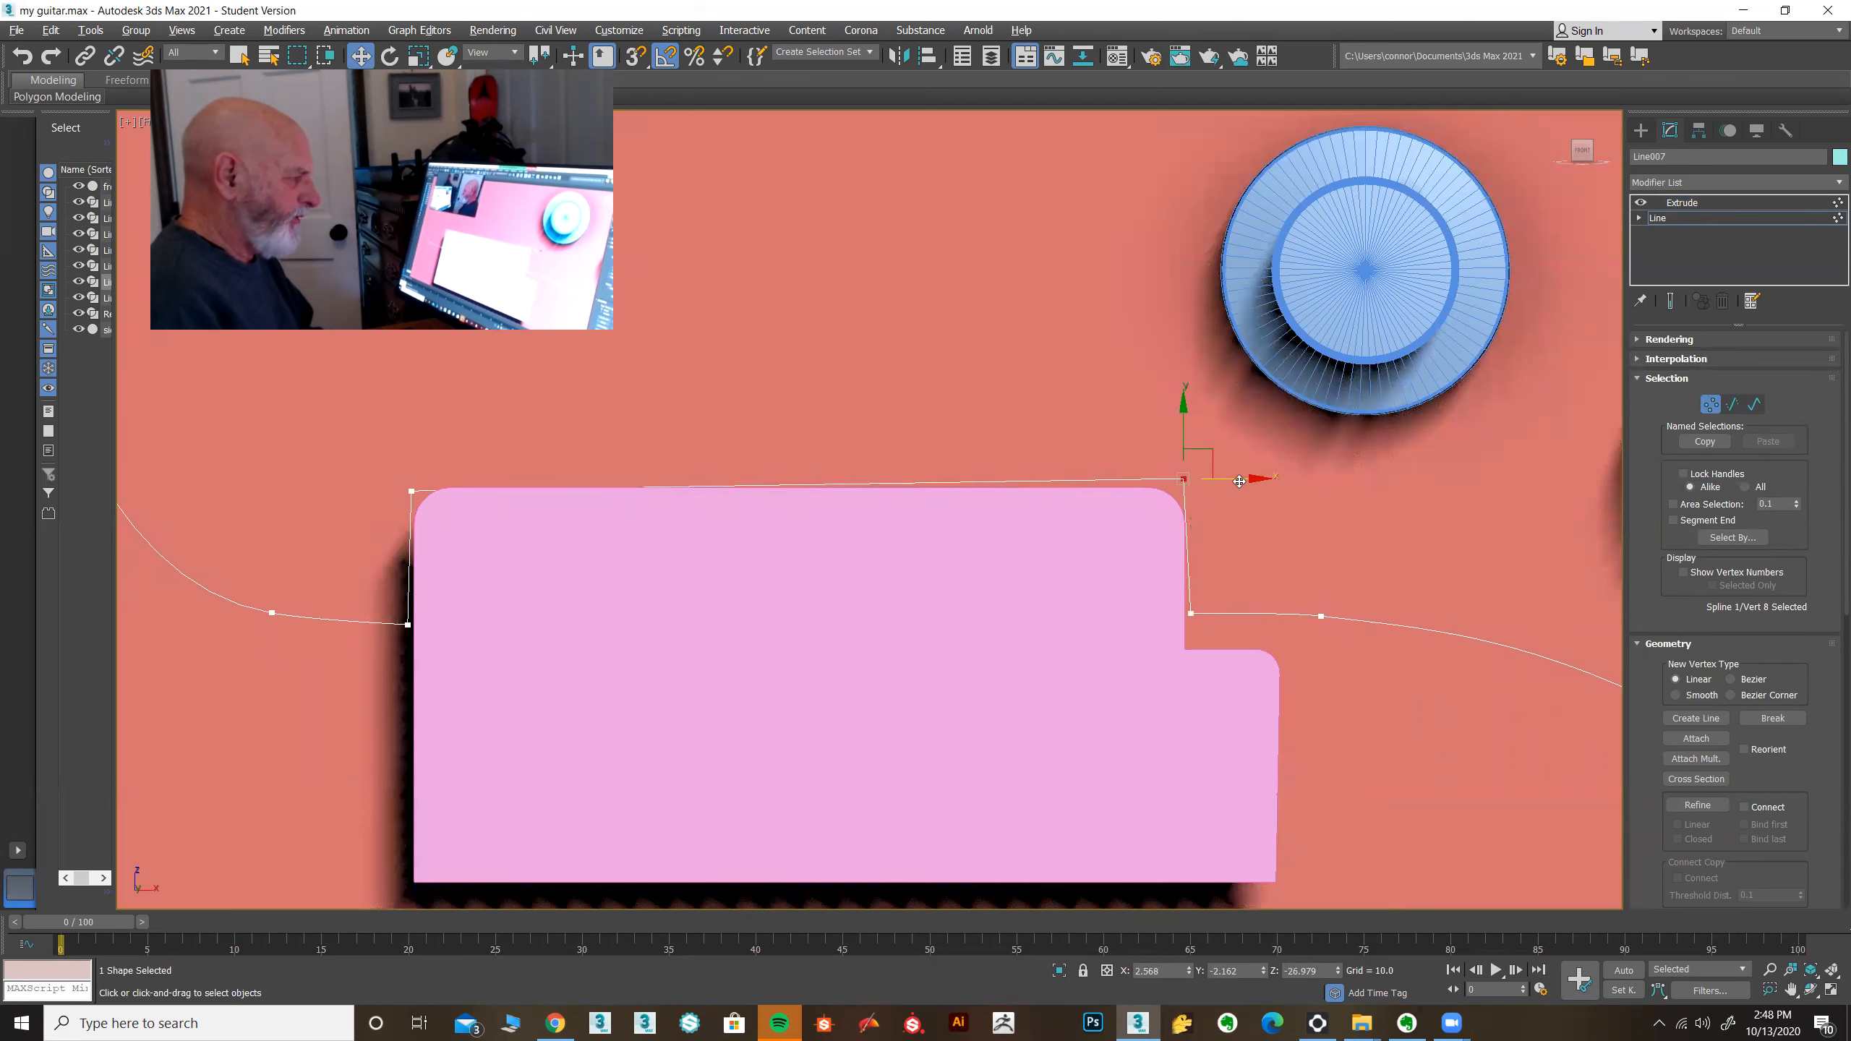
drag(1248, 483, 1256, 483)
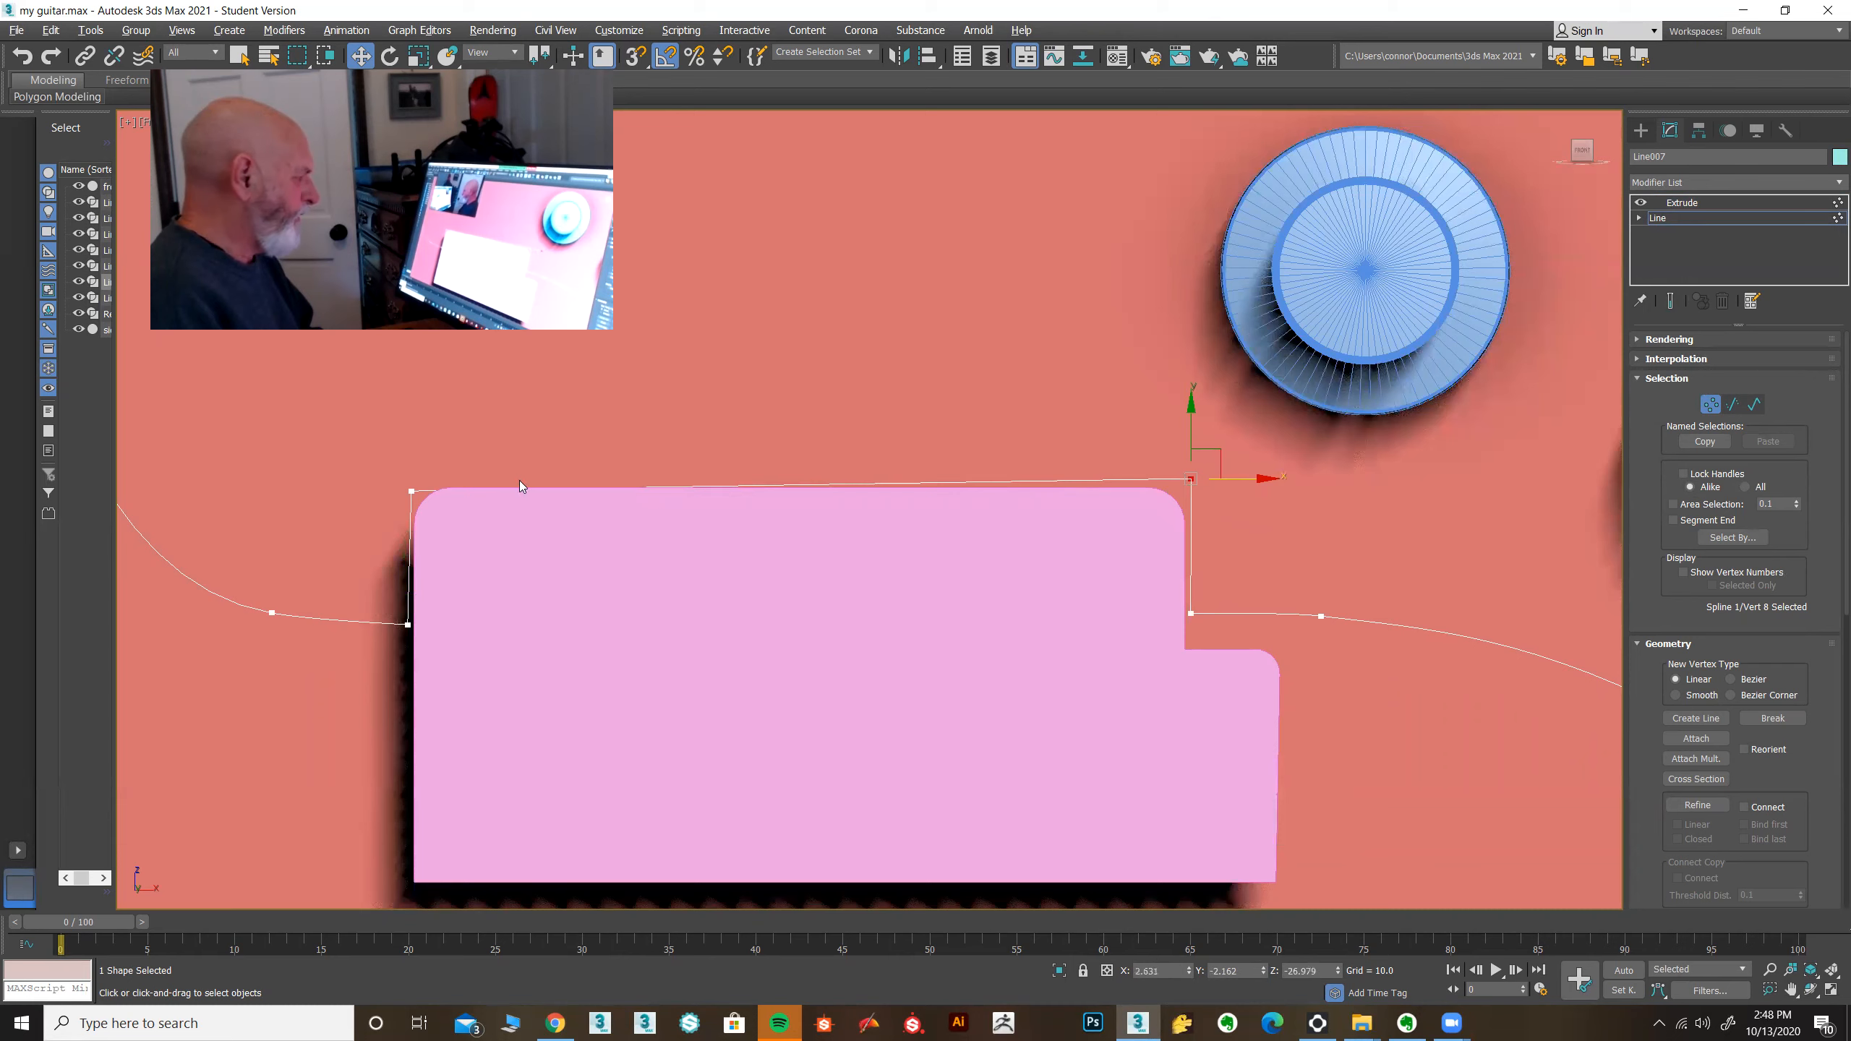
Step: Straighten the notch's sides against the bridge plate's edges and raise its top edge, levelled, slightly above the plate
click(412, 492)
drag(483, 491, 479, 493)
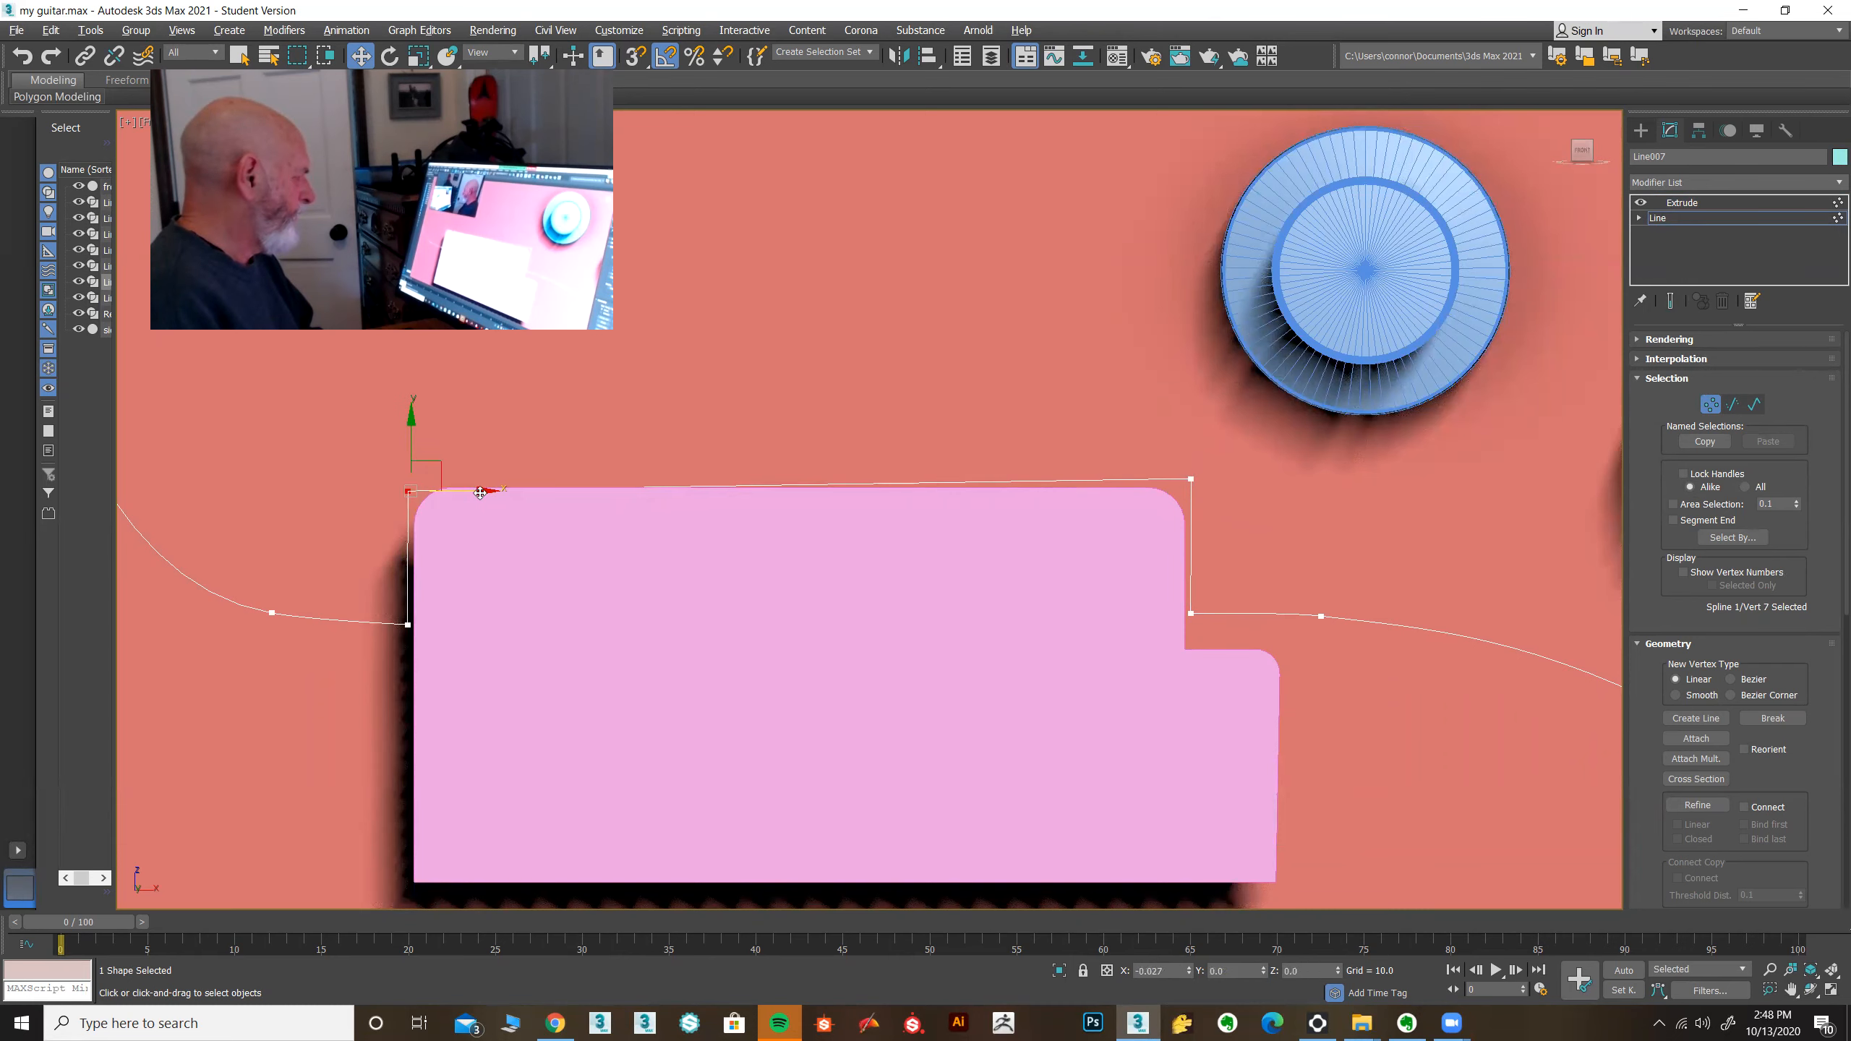
drag(361, 470, 484, 625)
drag(1157, 430, 1216, 635)
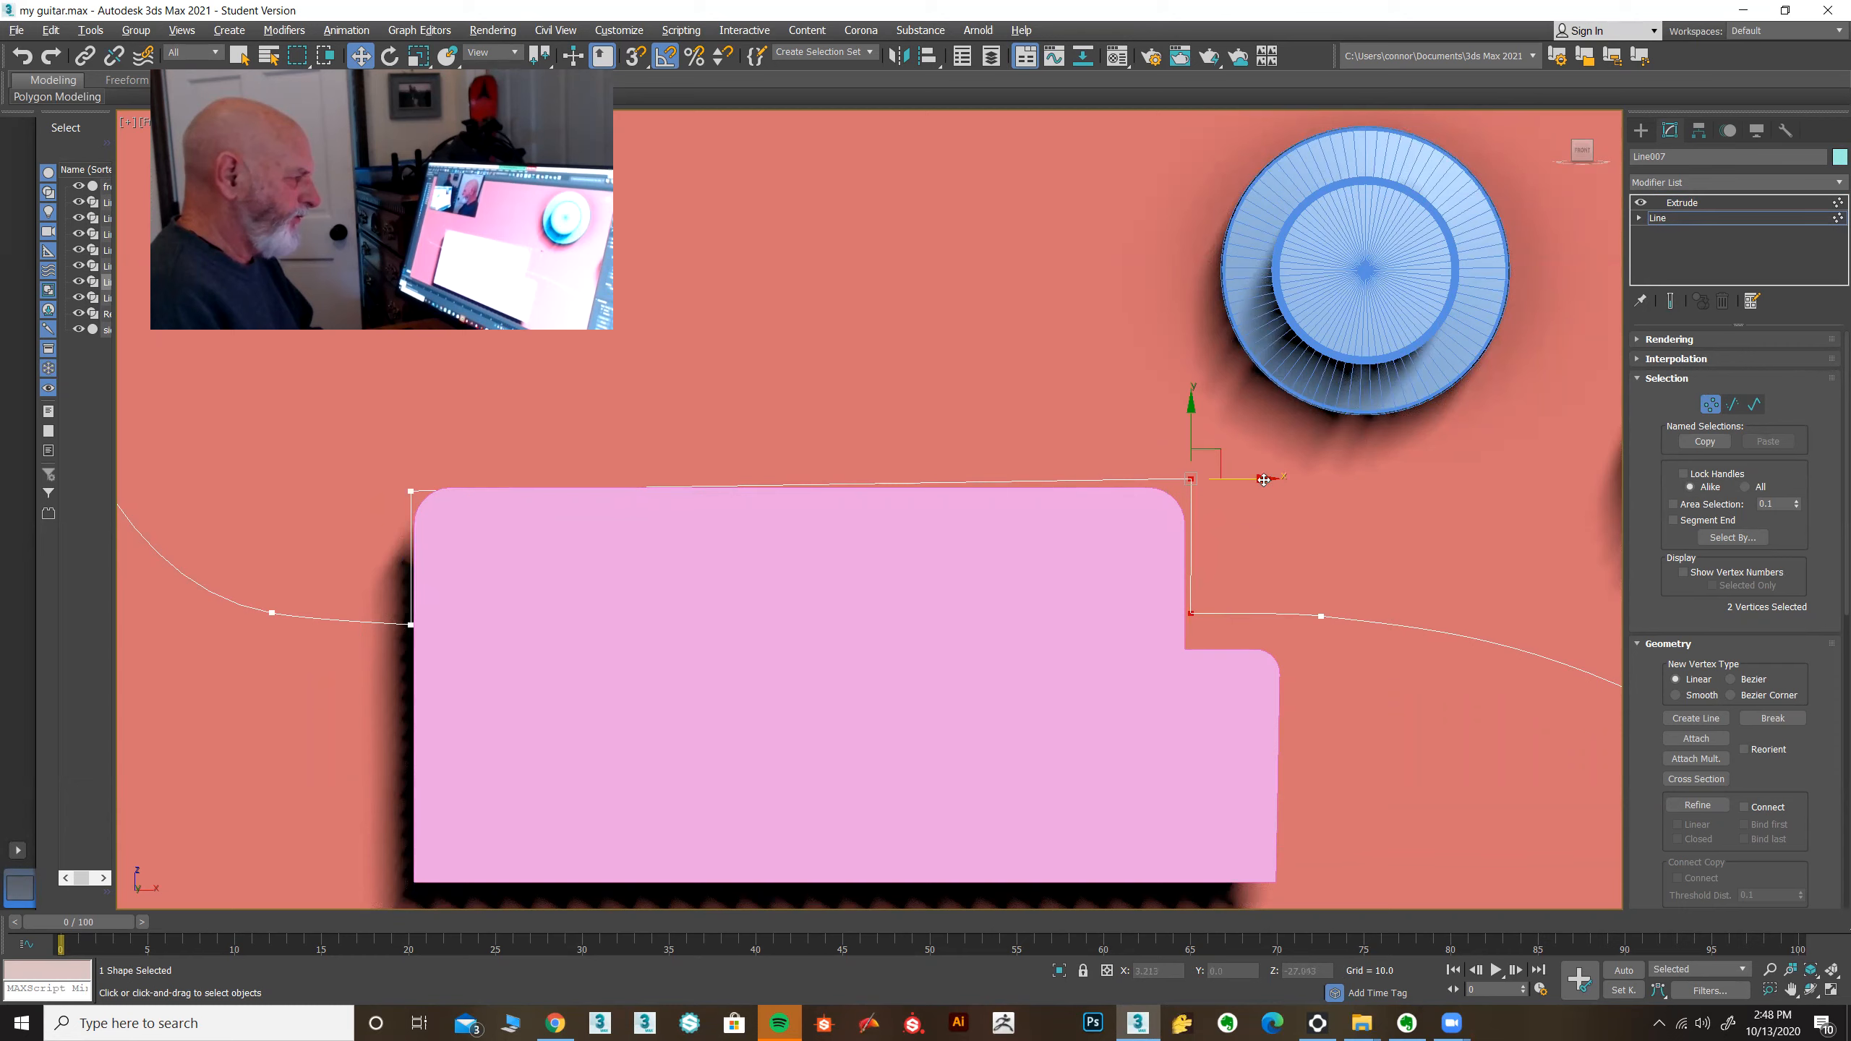
drag(1263, 477, 1257, 478)
drag(375, 453, 1086, 538)
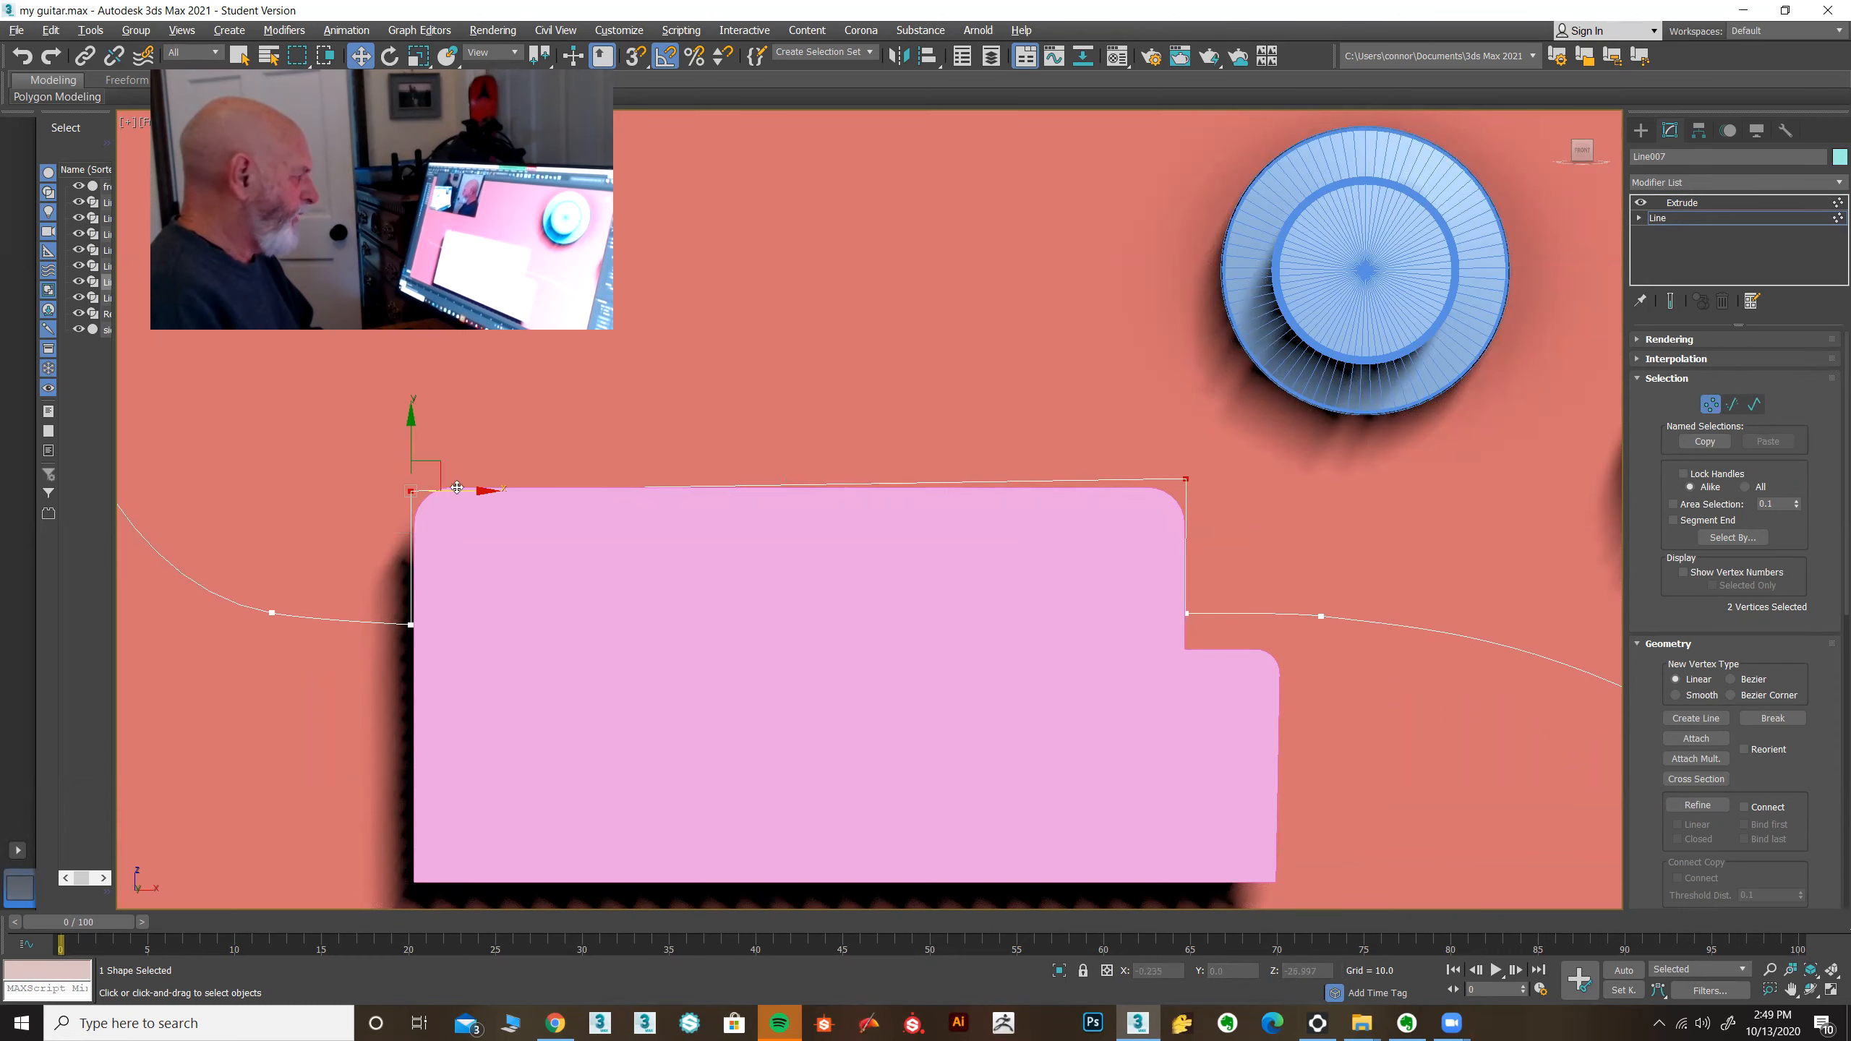
drag(411, 441, 1284, 511)
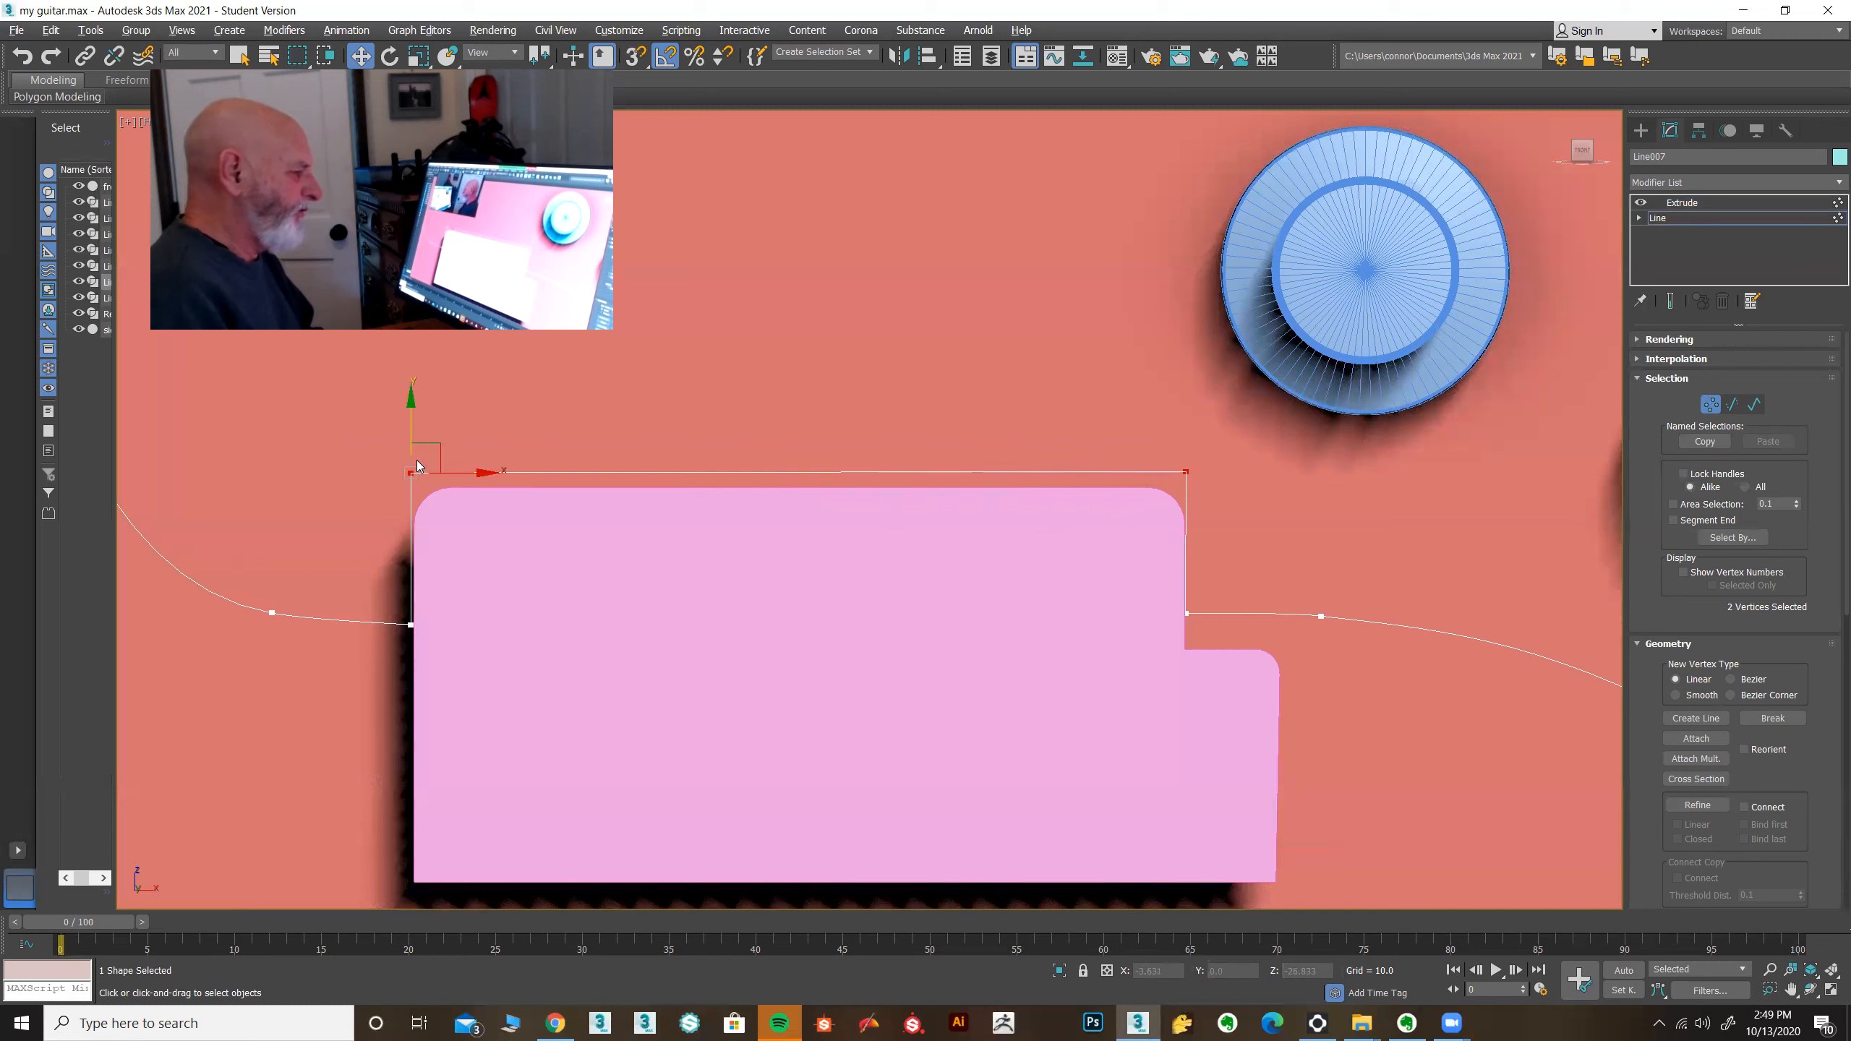
Step: Fillet the notch's two upper corners by about 0.26 and return the pickguard to its Extrude level
scroll(1658, 841, down, 5)
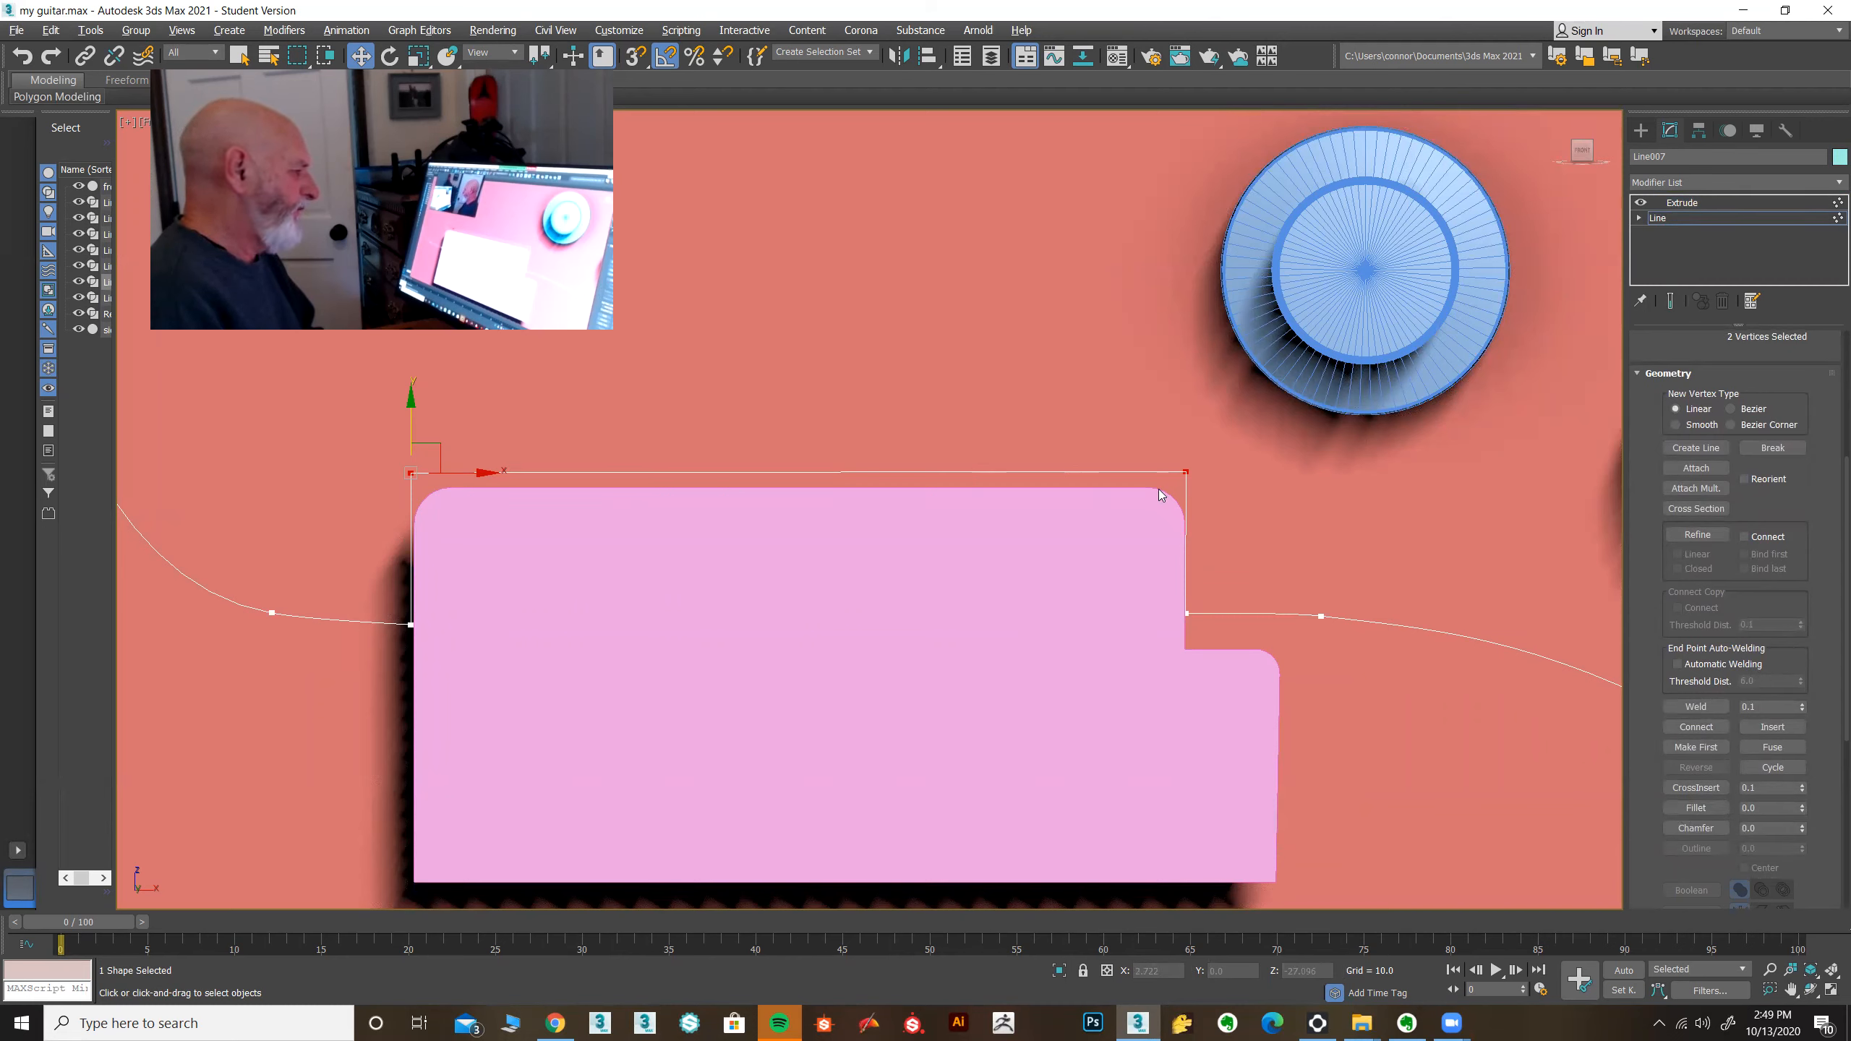
click(1673, 808)
drag(1184, 468, 1187, 451)
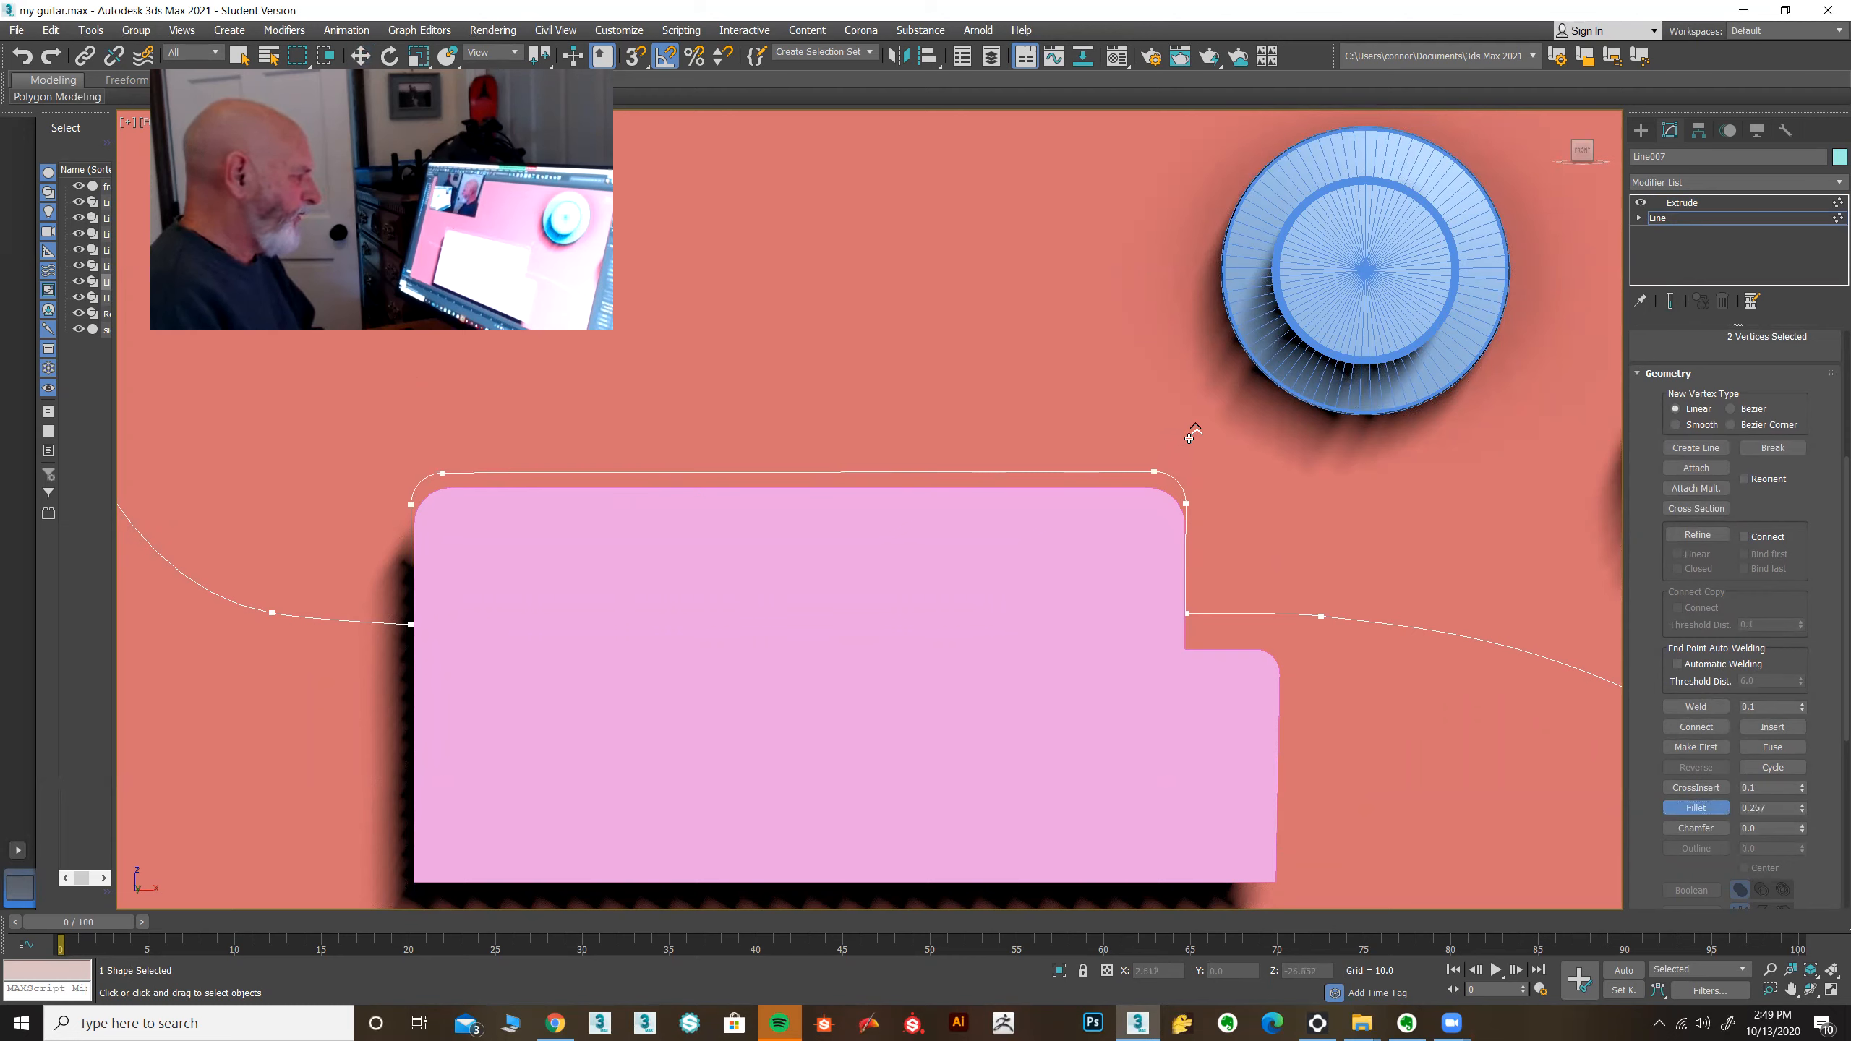
click(1703, 813)
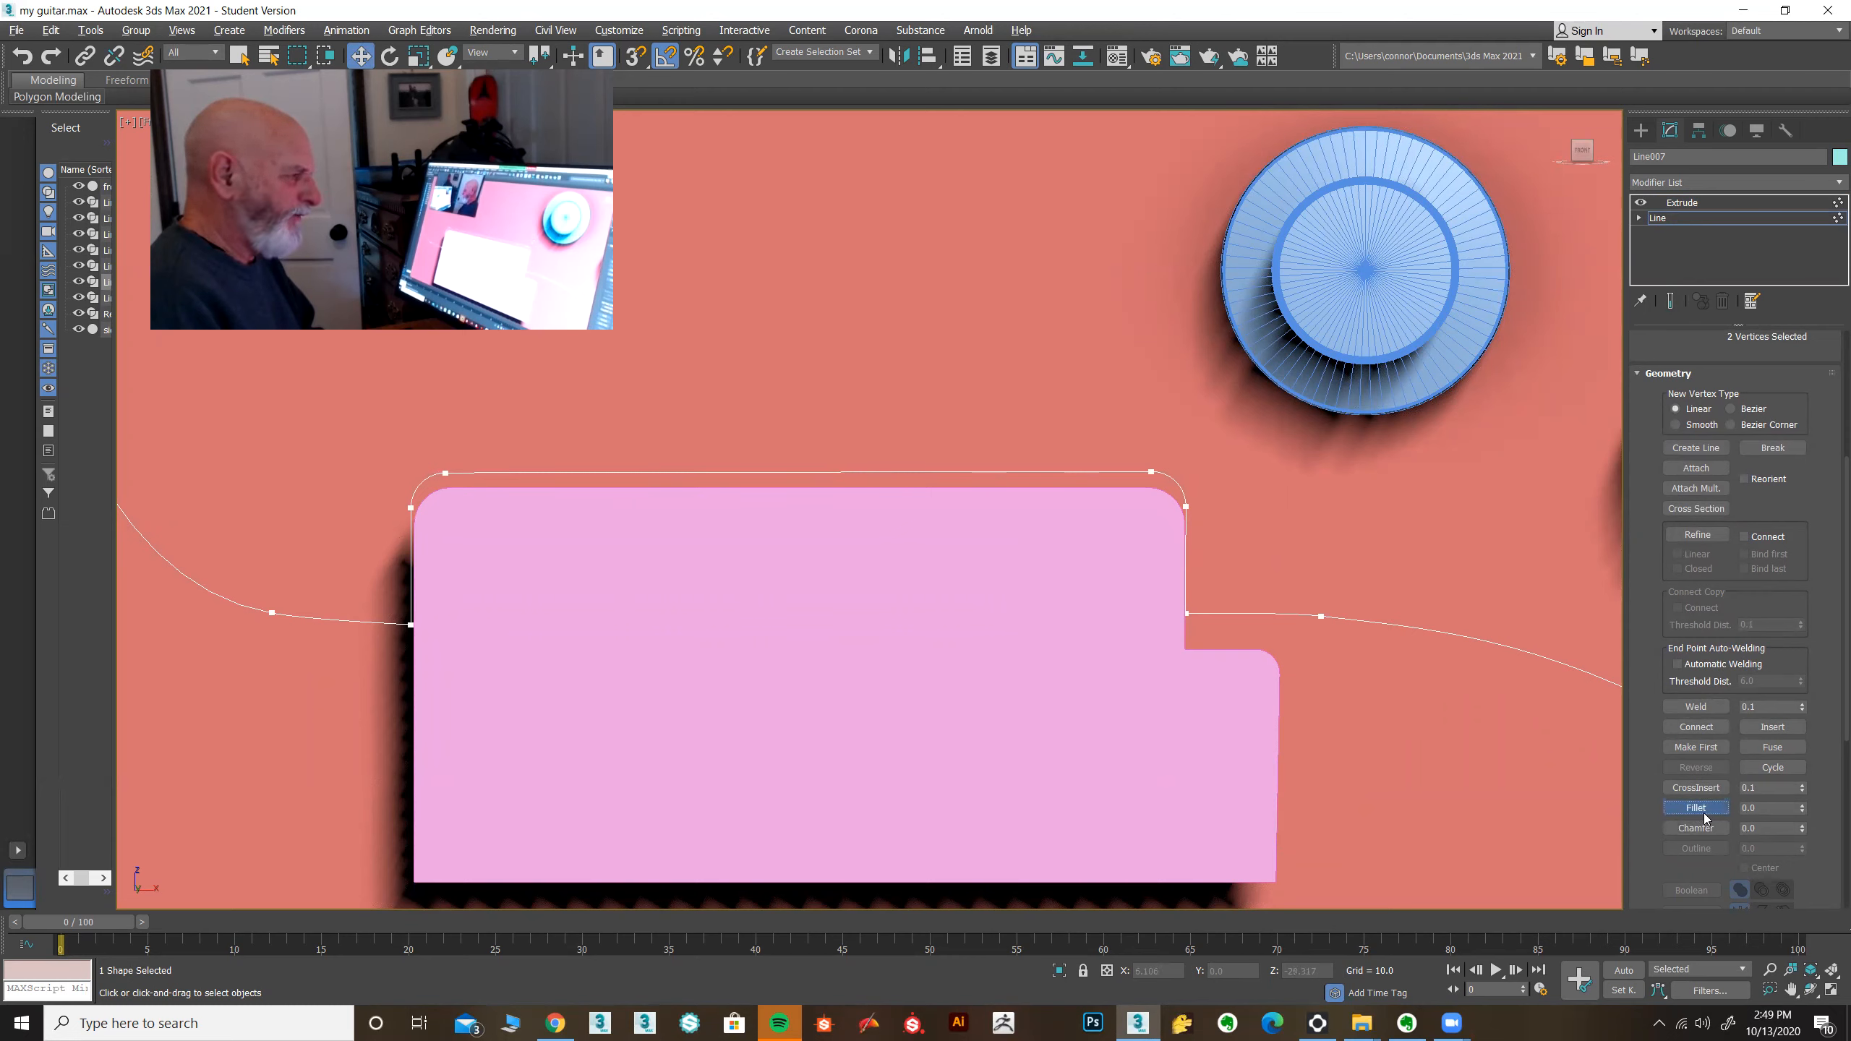
click(1686, 221)
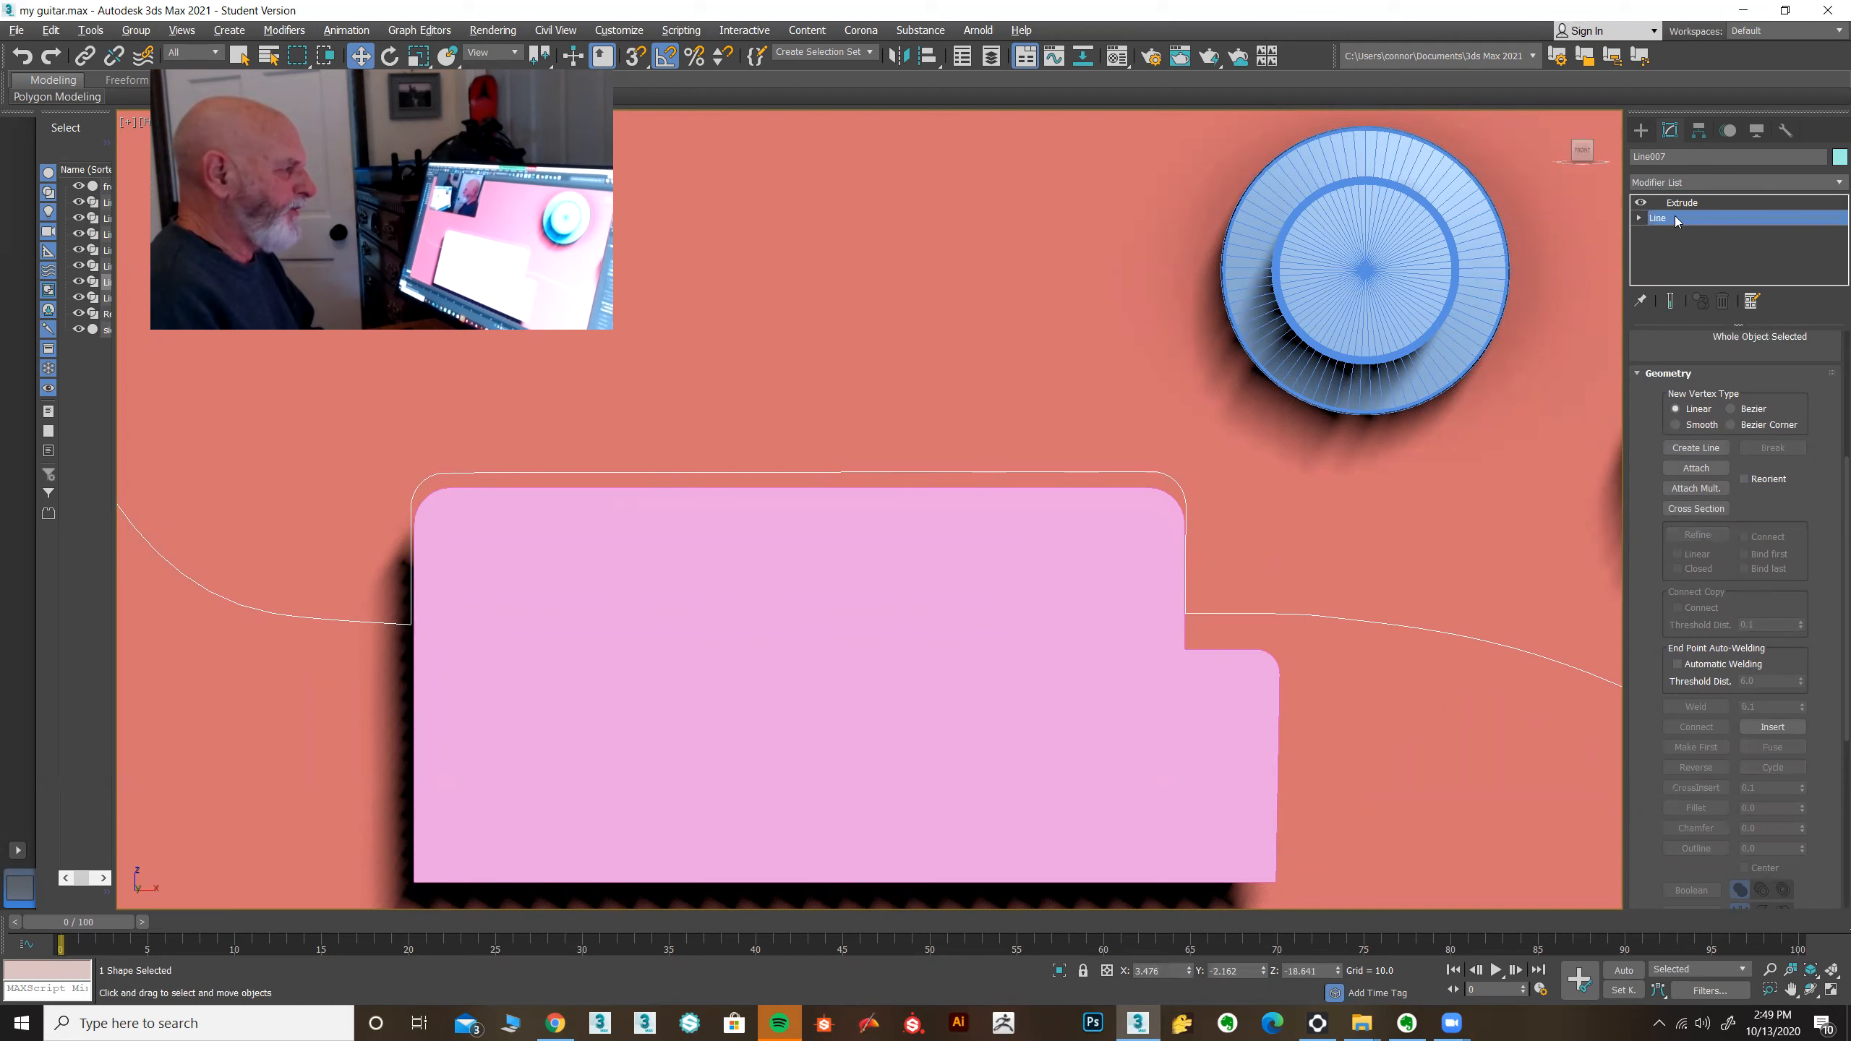
click(1689, 203)
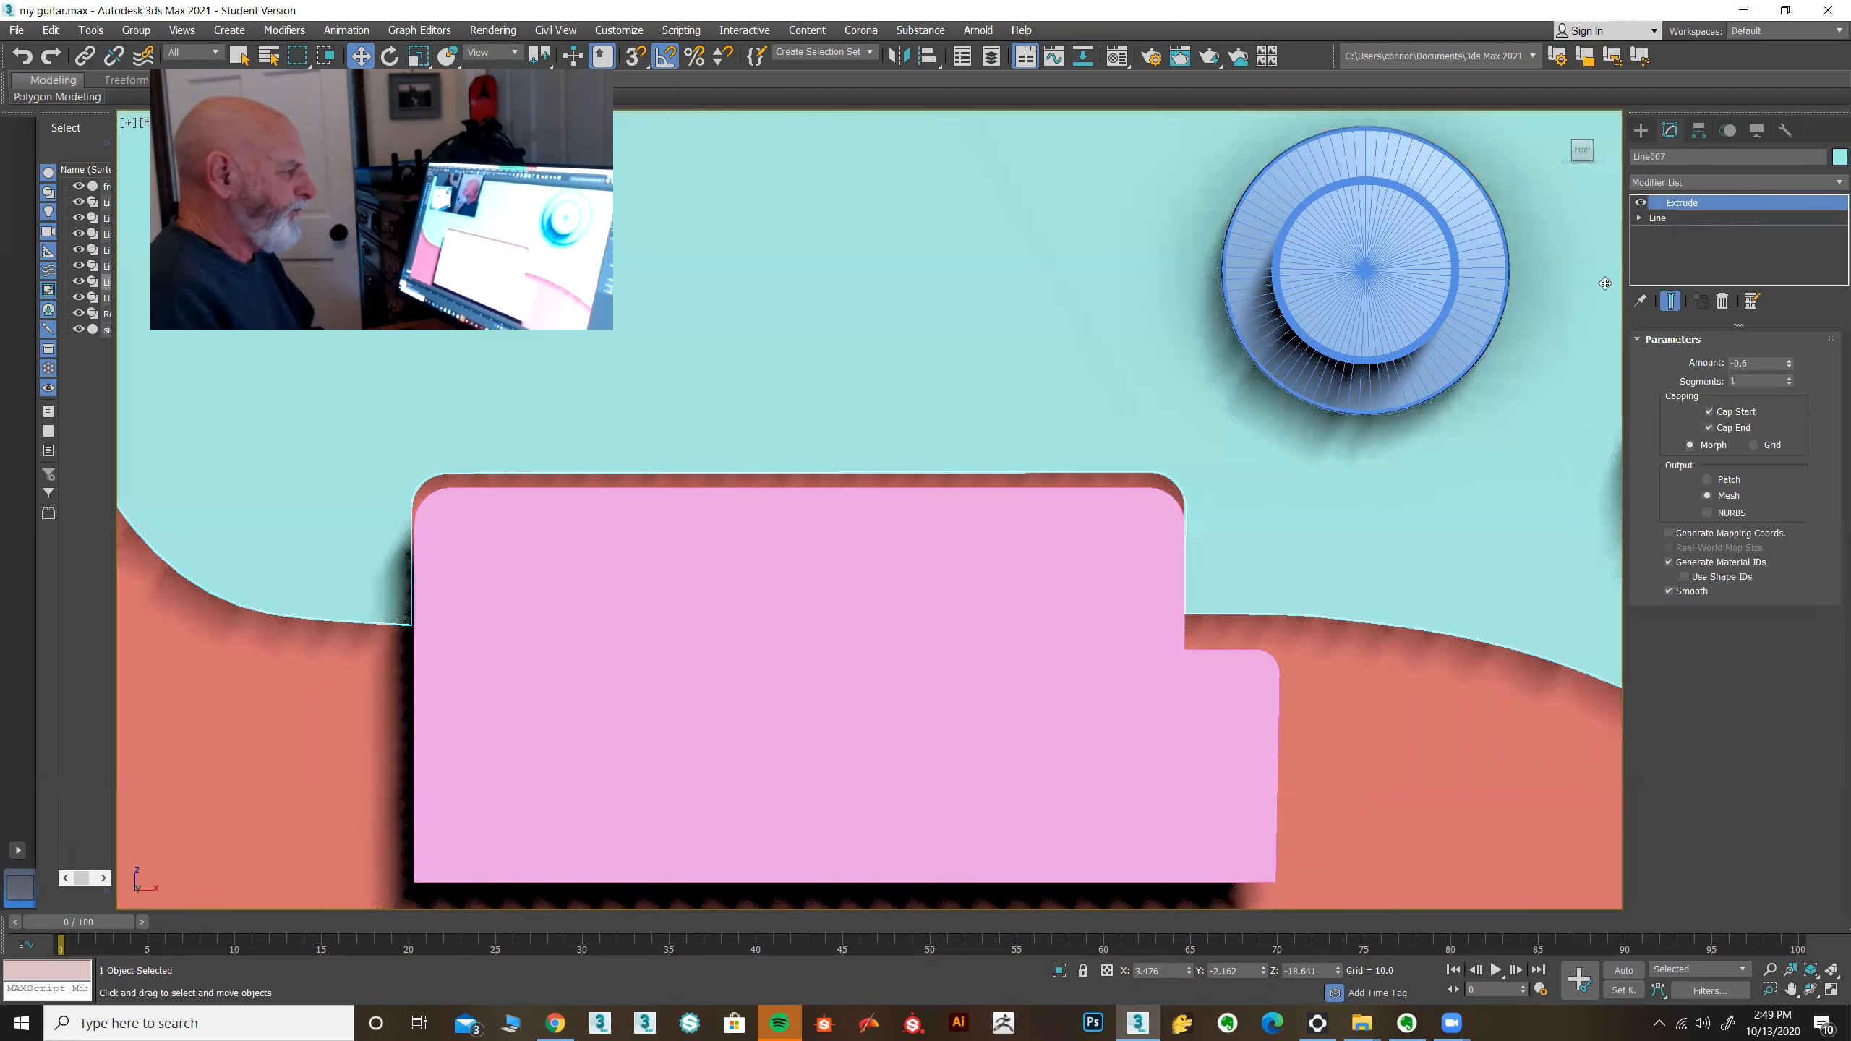
Step: Move the bridge plate back toward the guitar body in the perspective view, to about Y -2.11
key(alt+w)
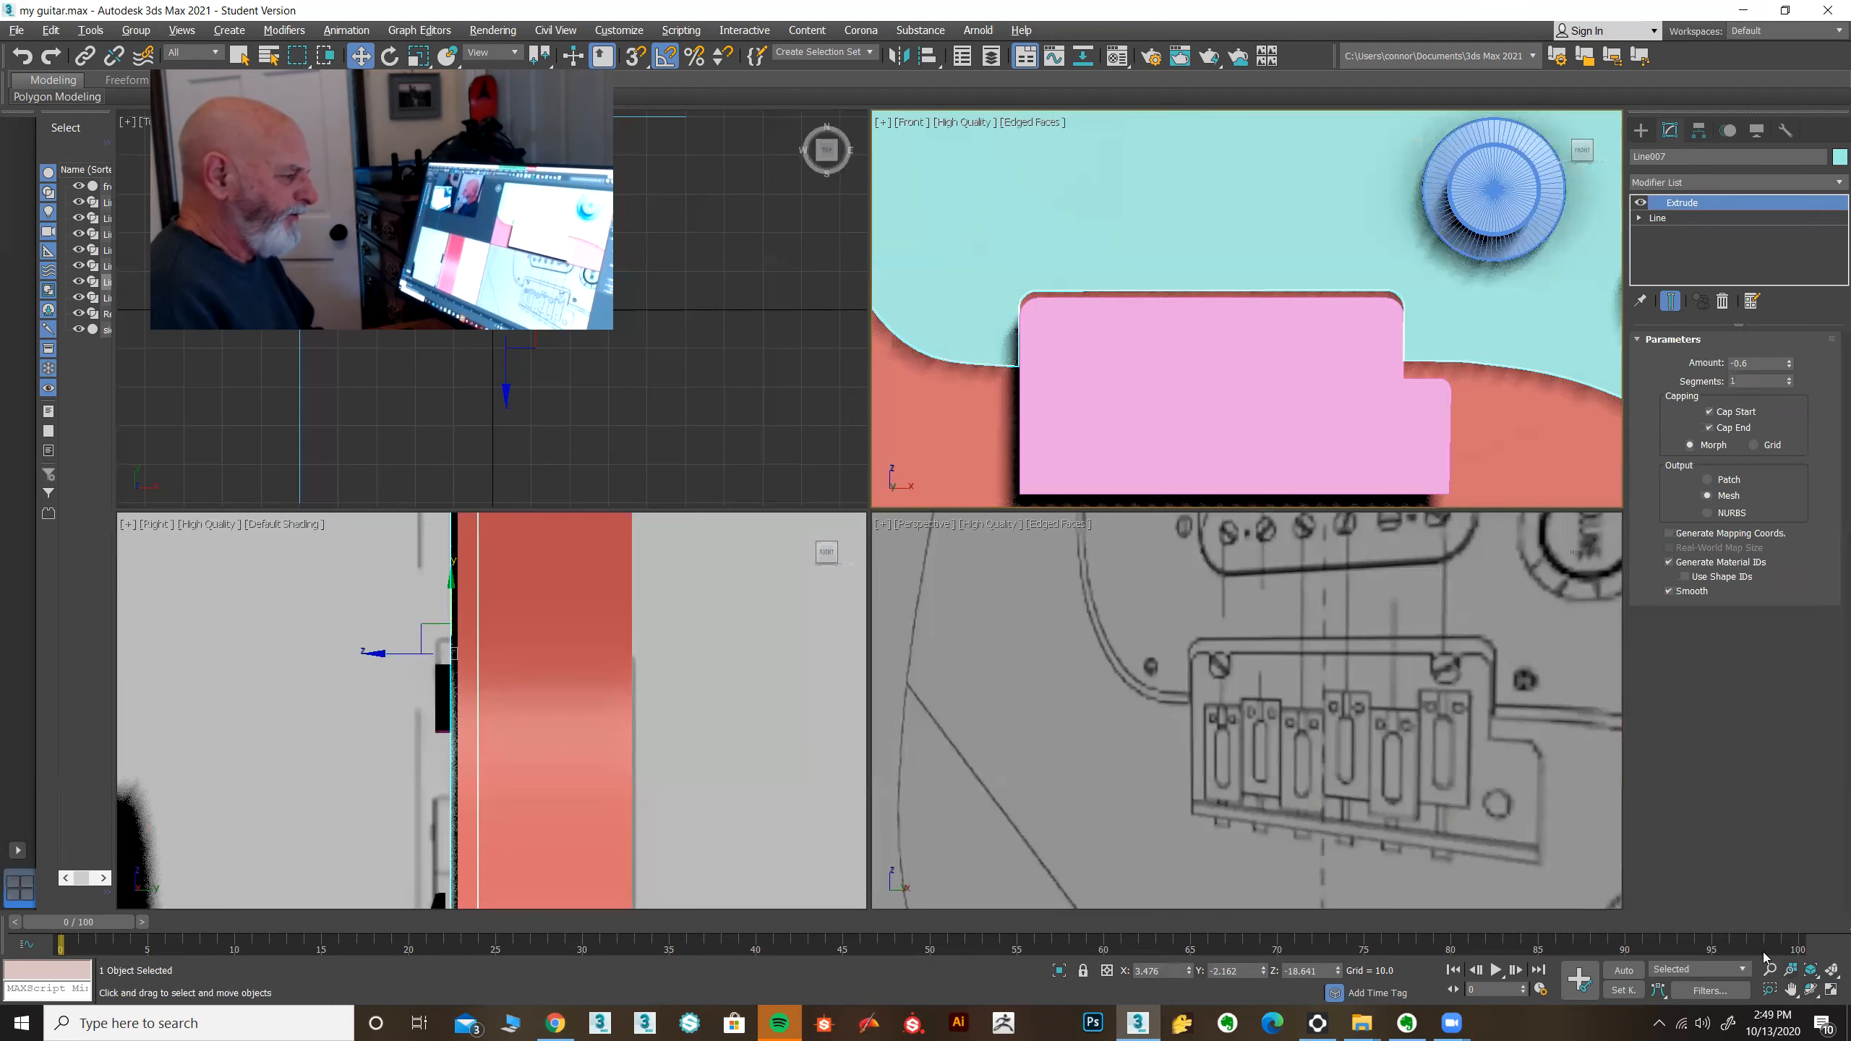
scroll(1364, 734, up, 2)
mouse_move(1072, 715)
middle_down()
mouse_move(1452, 676)
mouse_move(1184, 700)
mouse_move(760, 647)
middle_up()
scroll(1109, 719, down, 5)
key(alt+w)
click(565, 503)
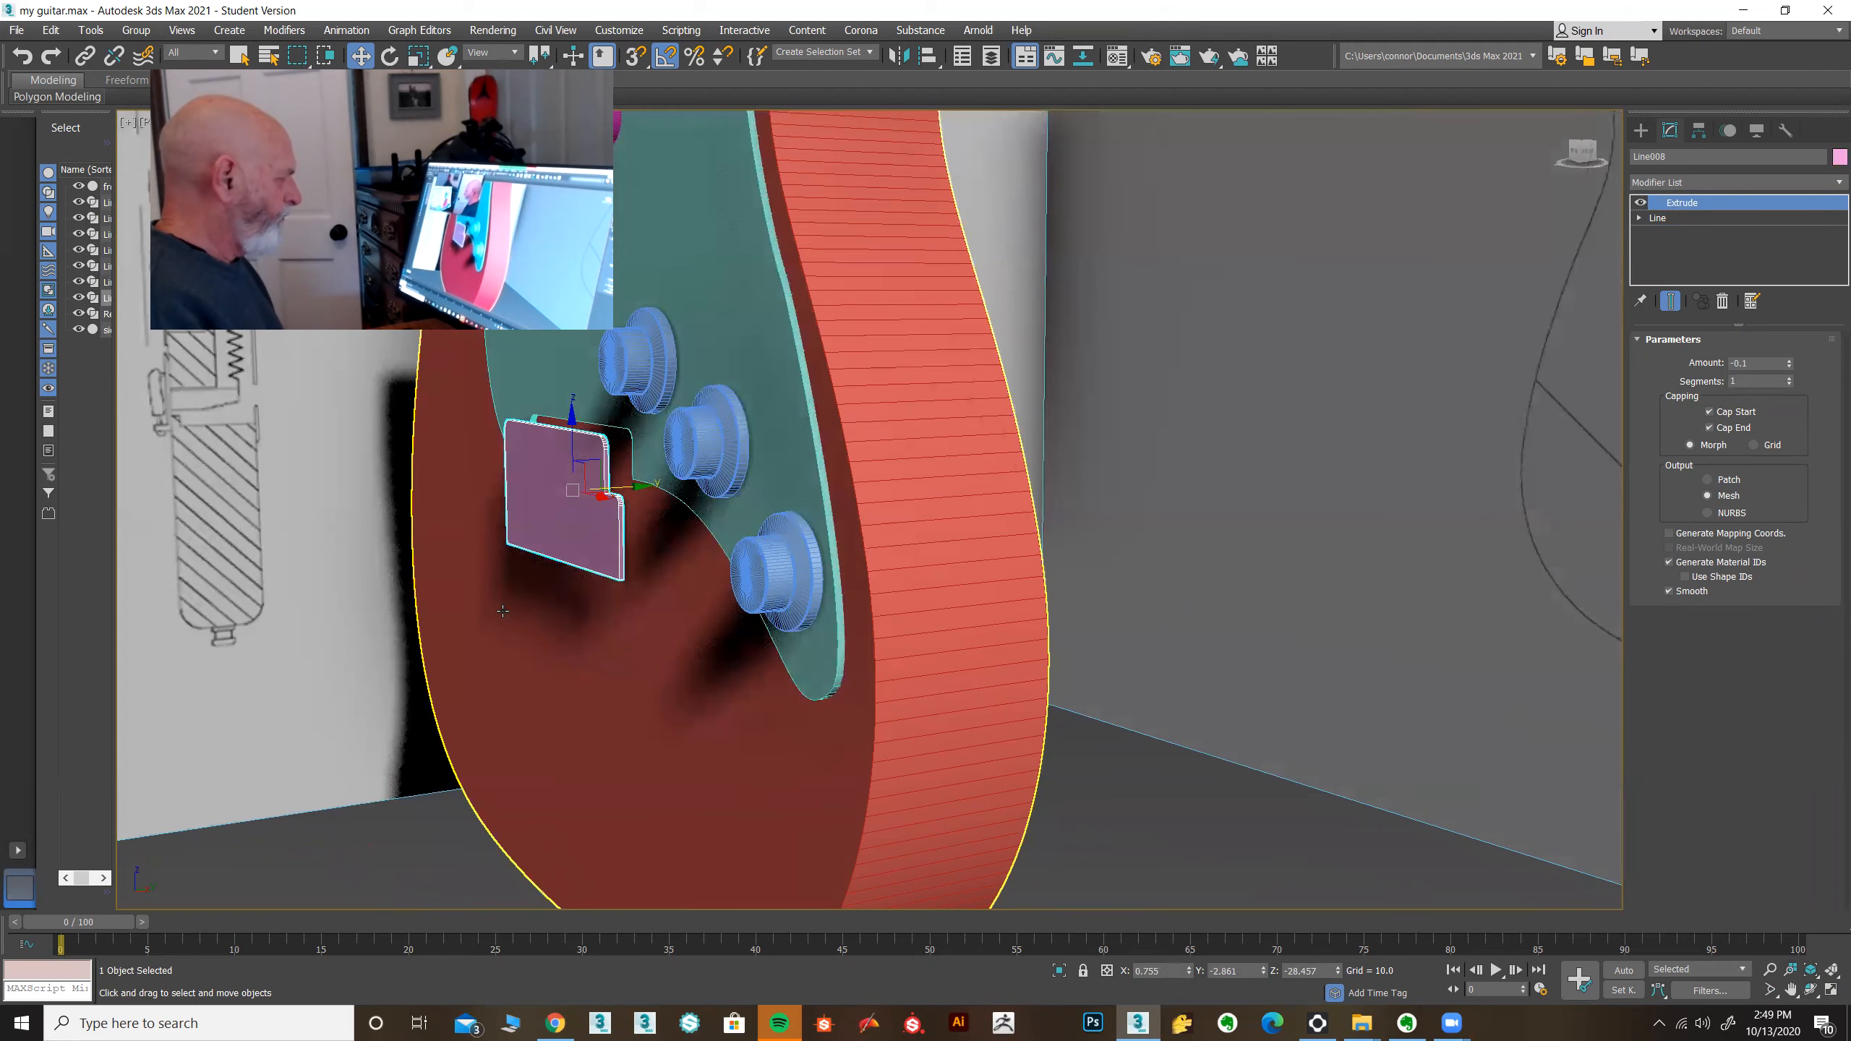
drag(638, 487, 665, 489)
scroll(599, 536, up, 6)
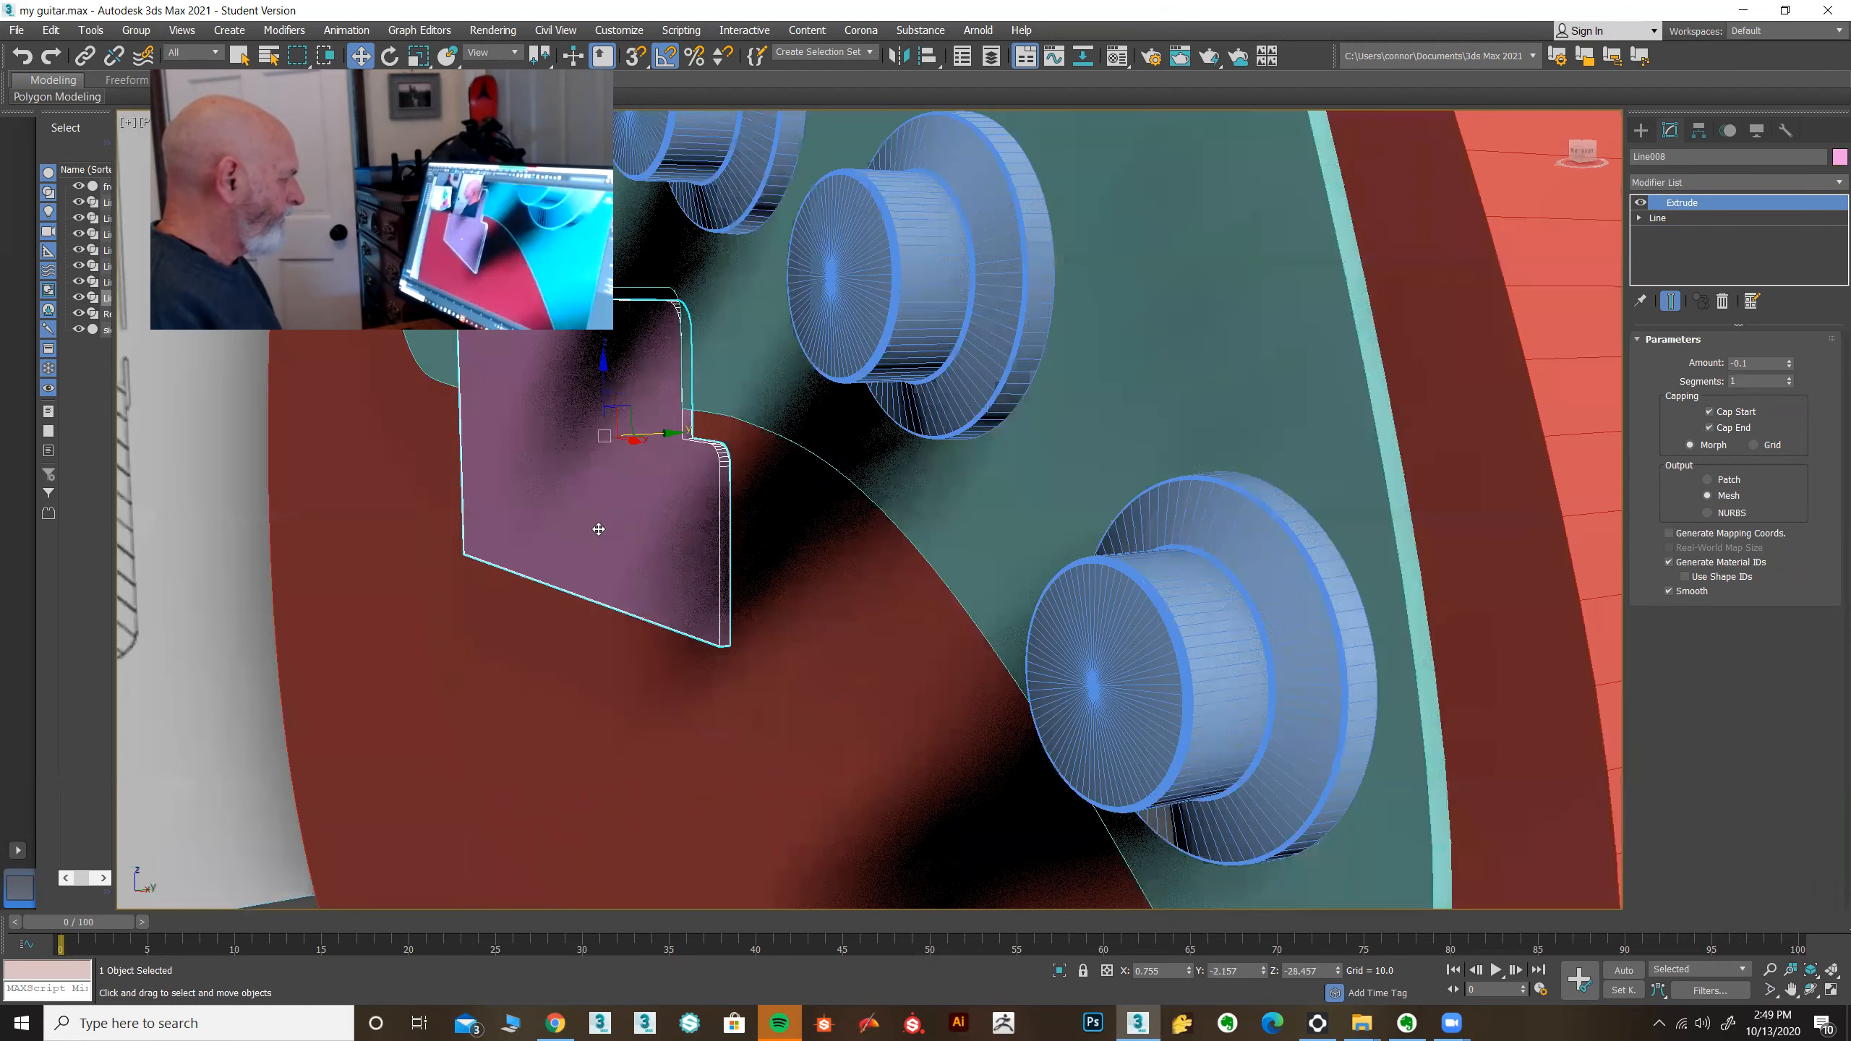
middle_drag(785, 491, 771, 499)
drag(668, 392, 674, 394)
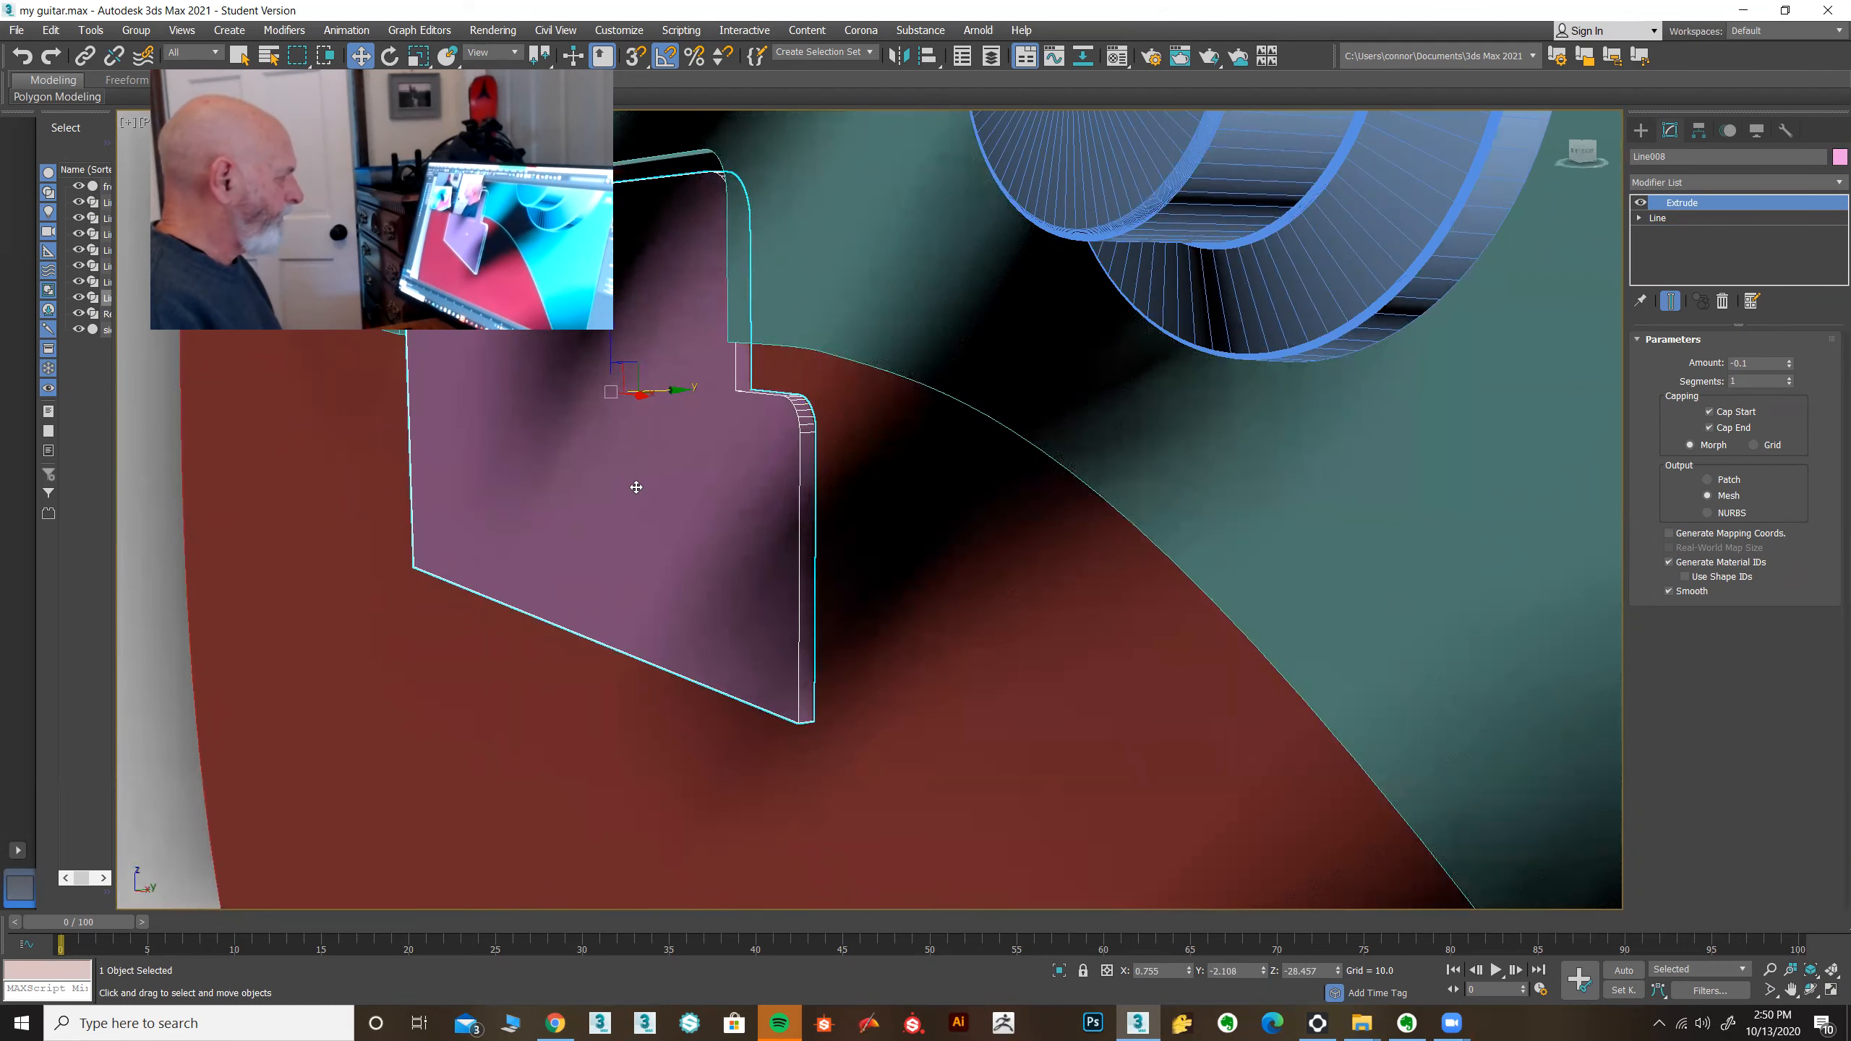
Step: Move the pickguard about 0.04 along Y toward the body, and reselect the bridge plate in a near-frontal view
alt+middle_drag(637, 488, 674, 486)
click(1196, 328)
scroll(1086, 457, down, 5)
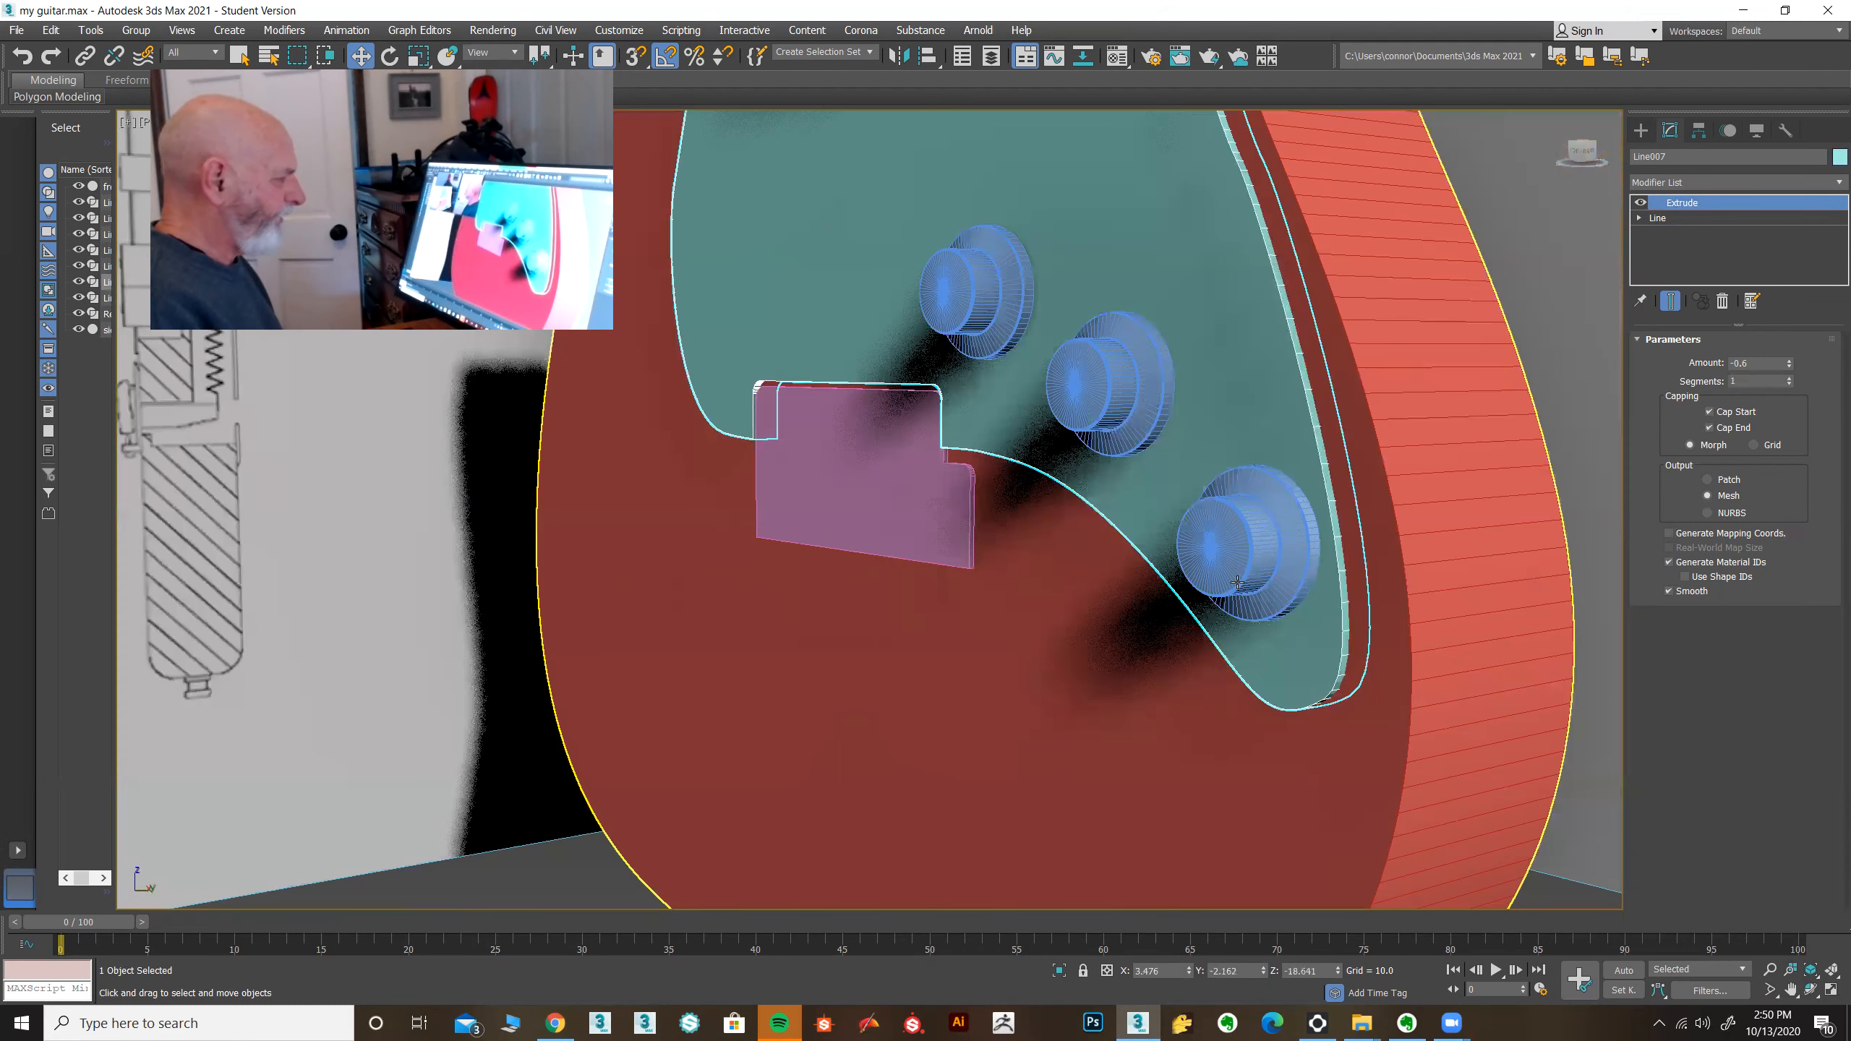
alt+middle_drag(1151, 455, 1096, 457)
middle_drag(939, 415, 802, 766)
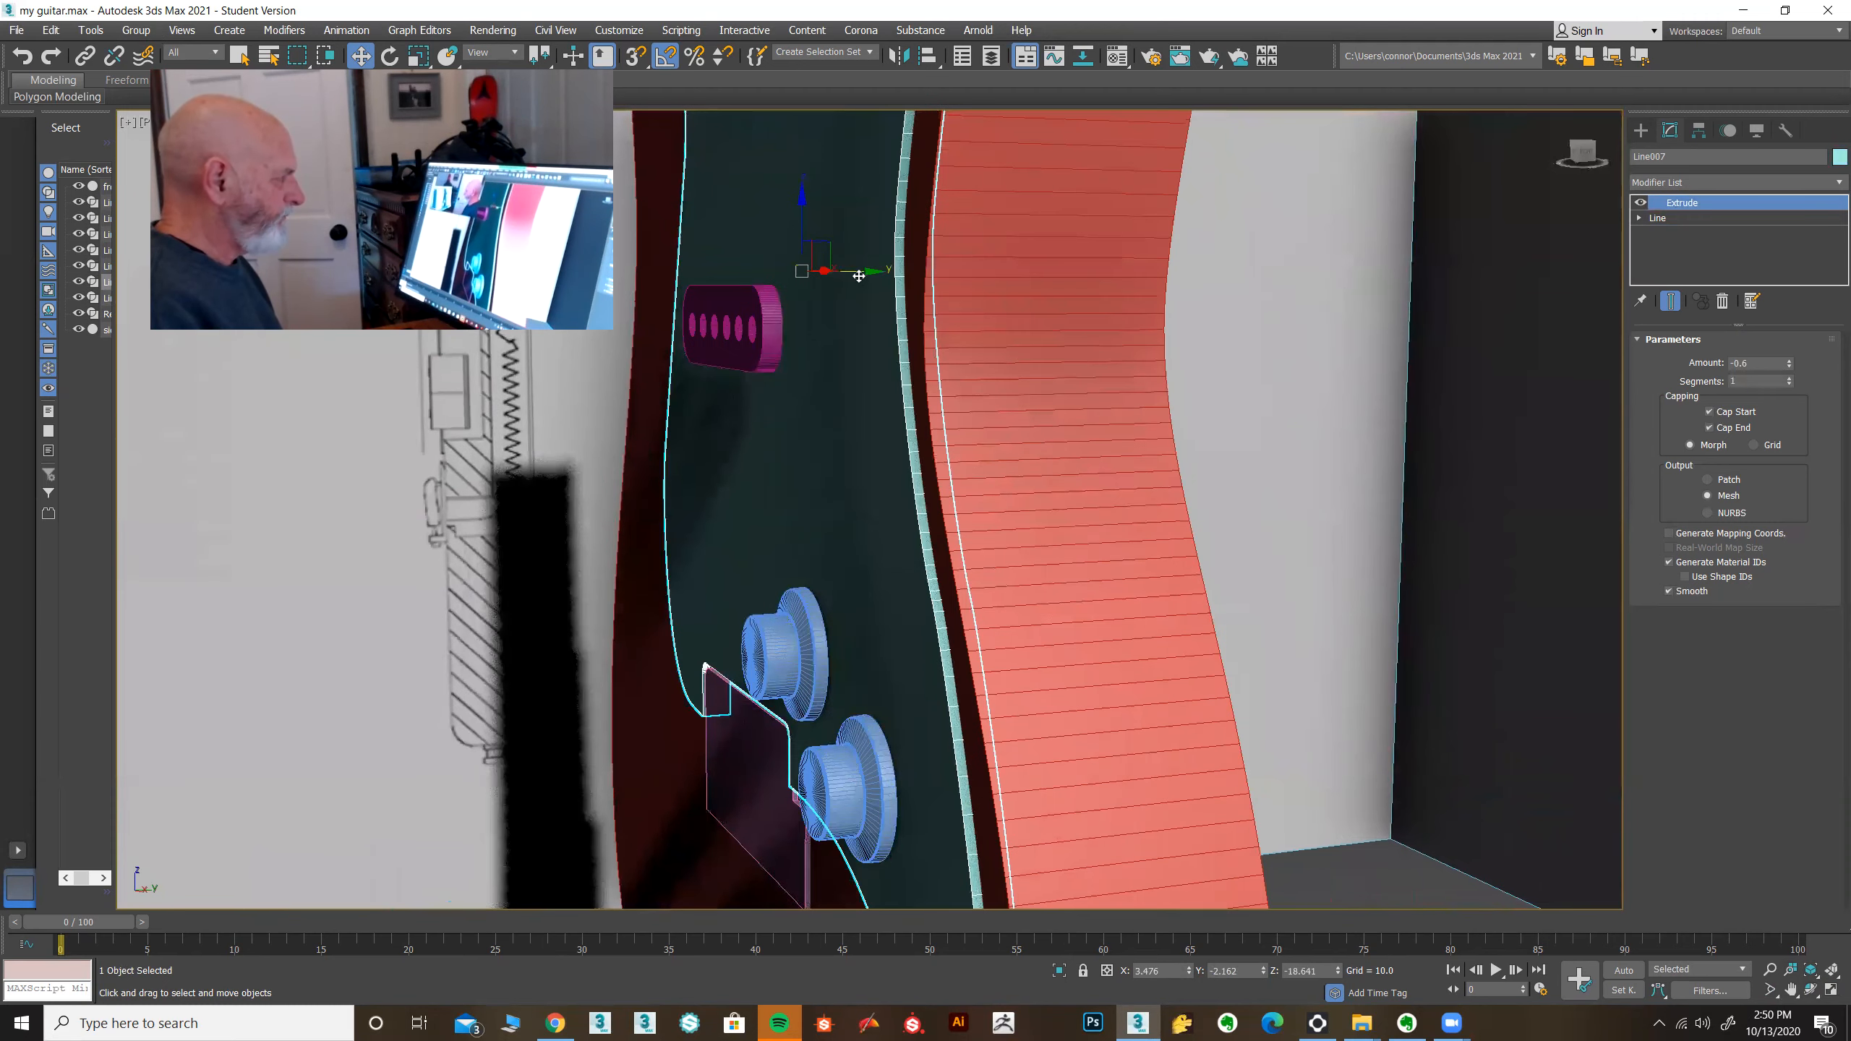
drag(867, 273, 869, 271)
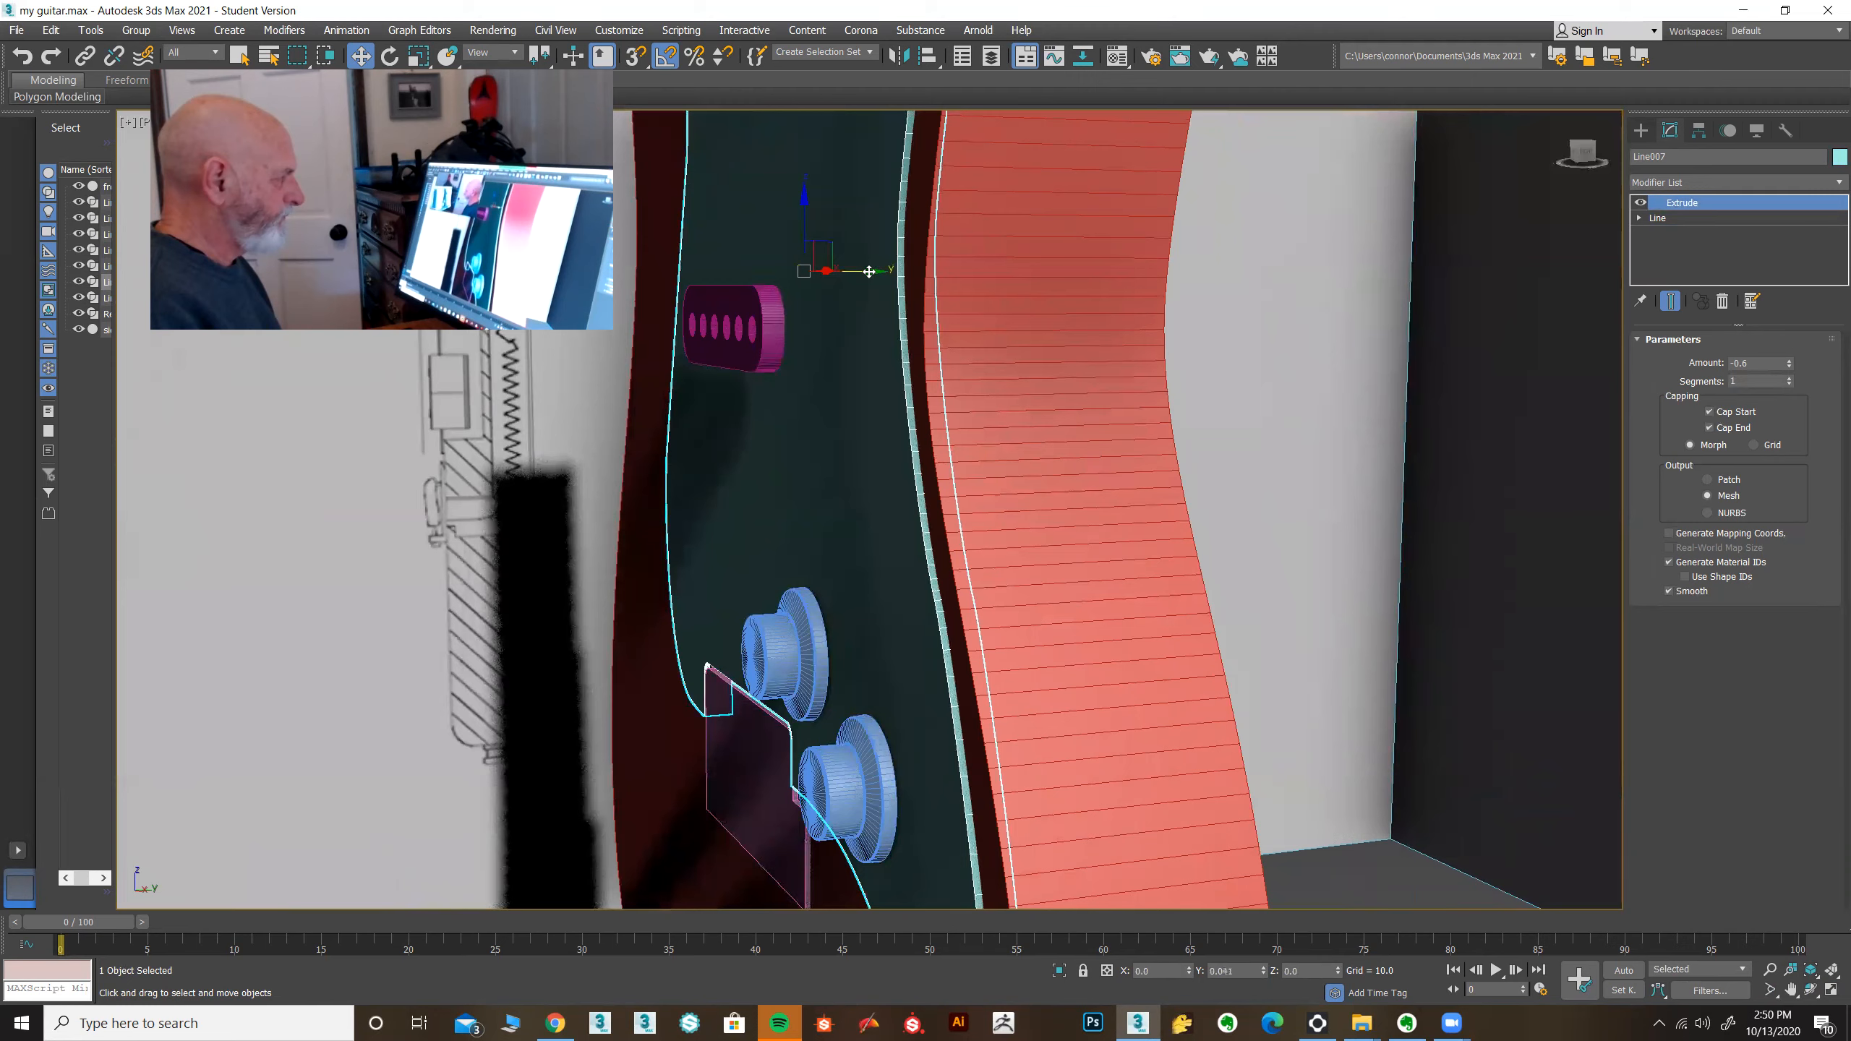
alt+middle_drag(818, 567, 923, 538)
click(805, 642)
alt+middle_drag(806, 641, 857, 633)
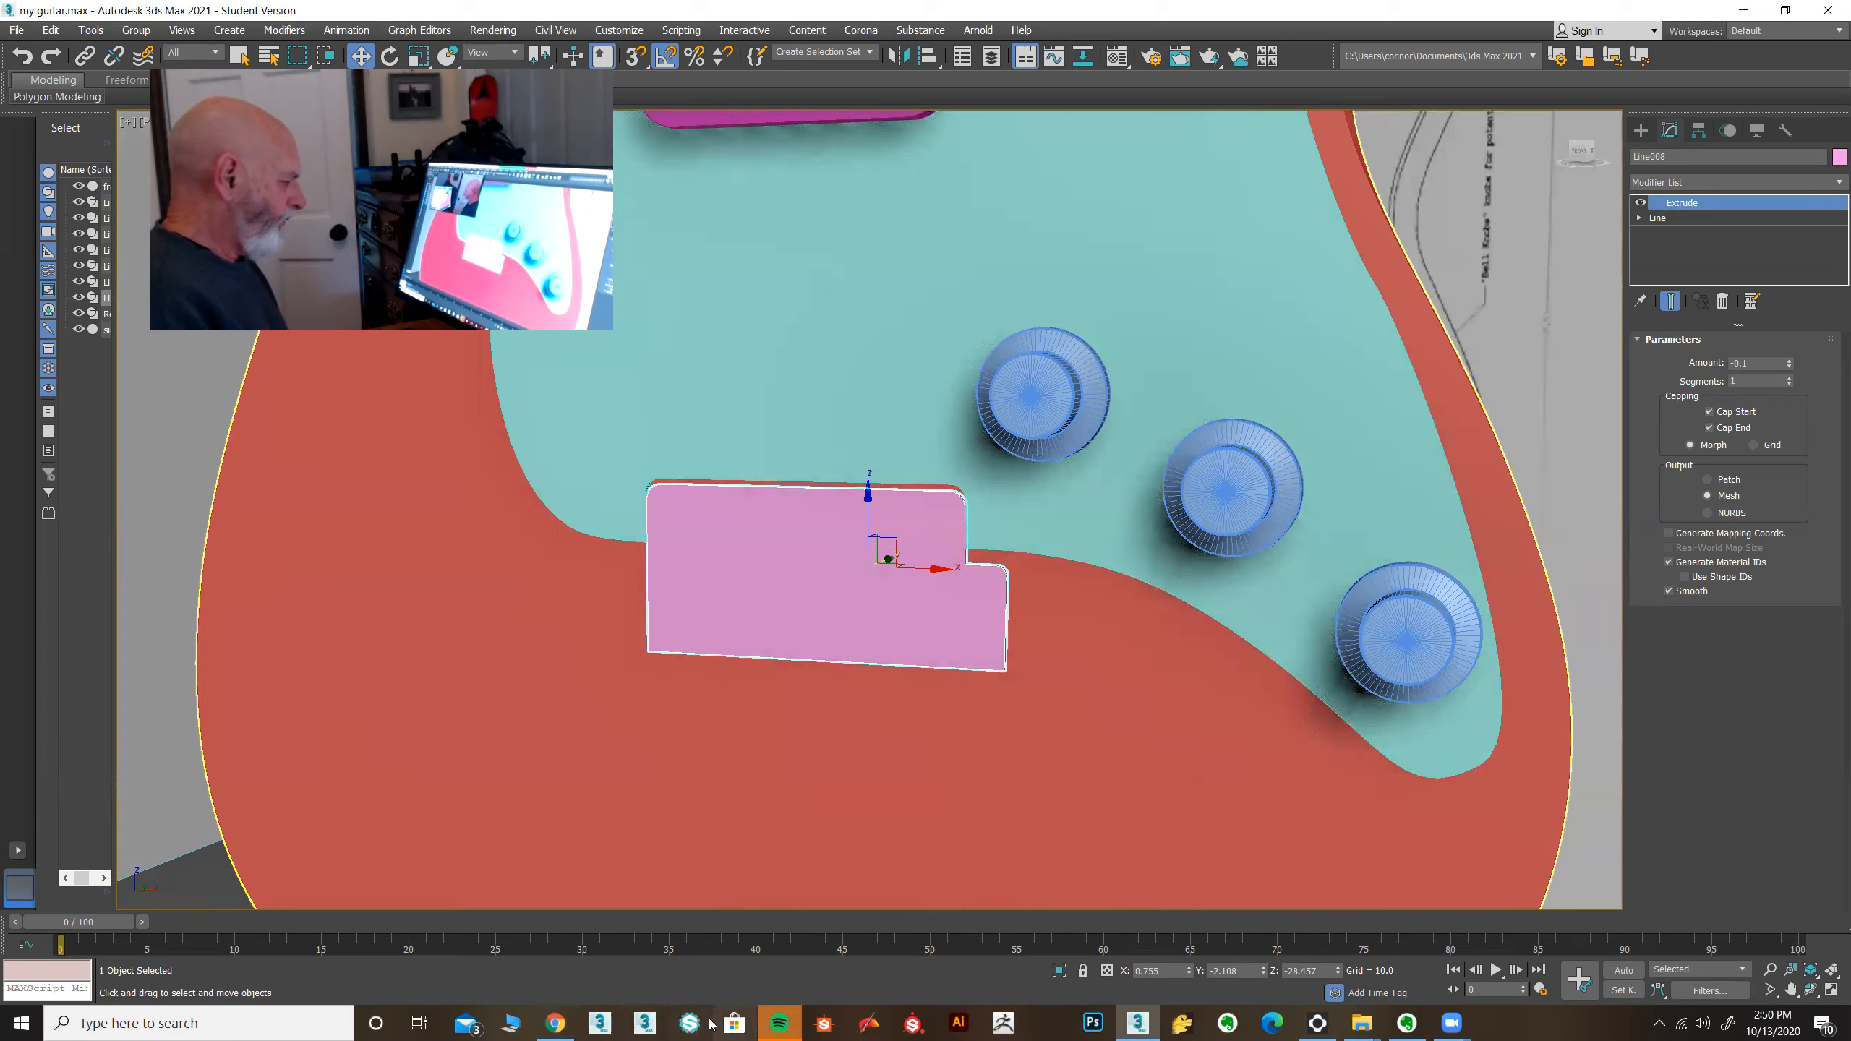
Step: Switch to Chrome and compare how the bridge sits against the pickguard in the sunburst and 1977 Stratocaster photos
click(559, 1024)
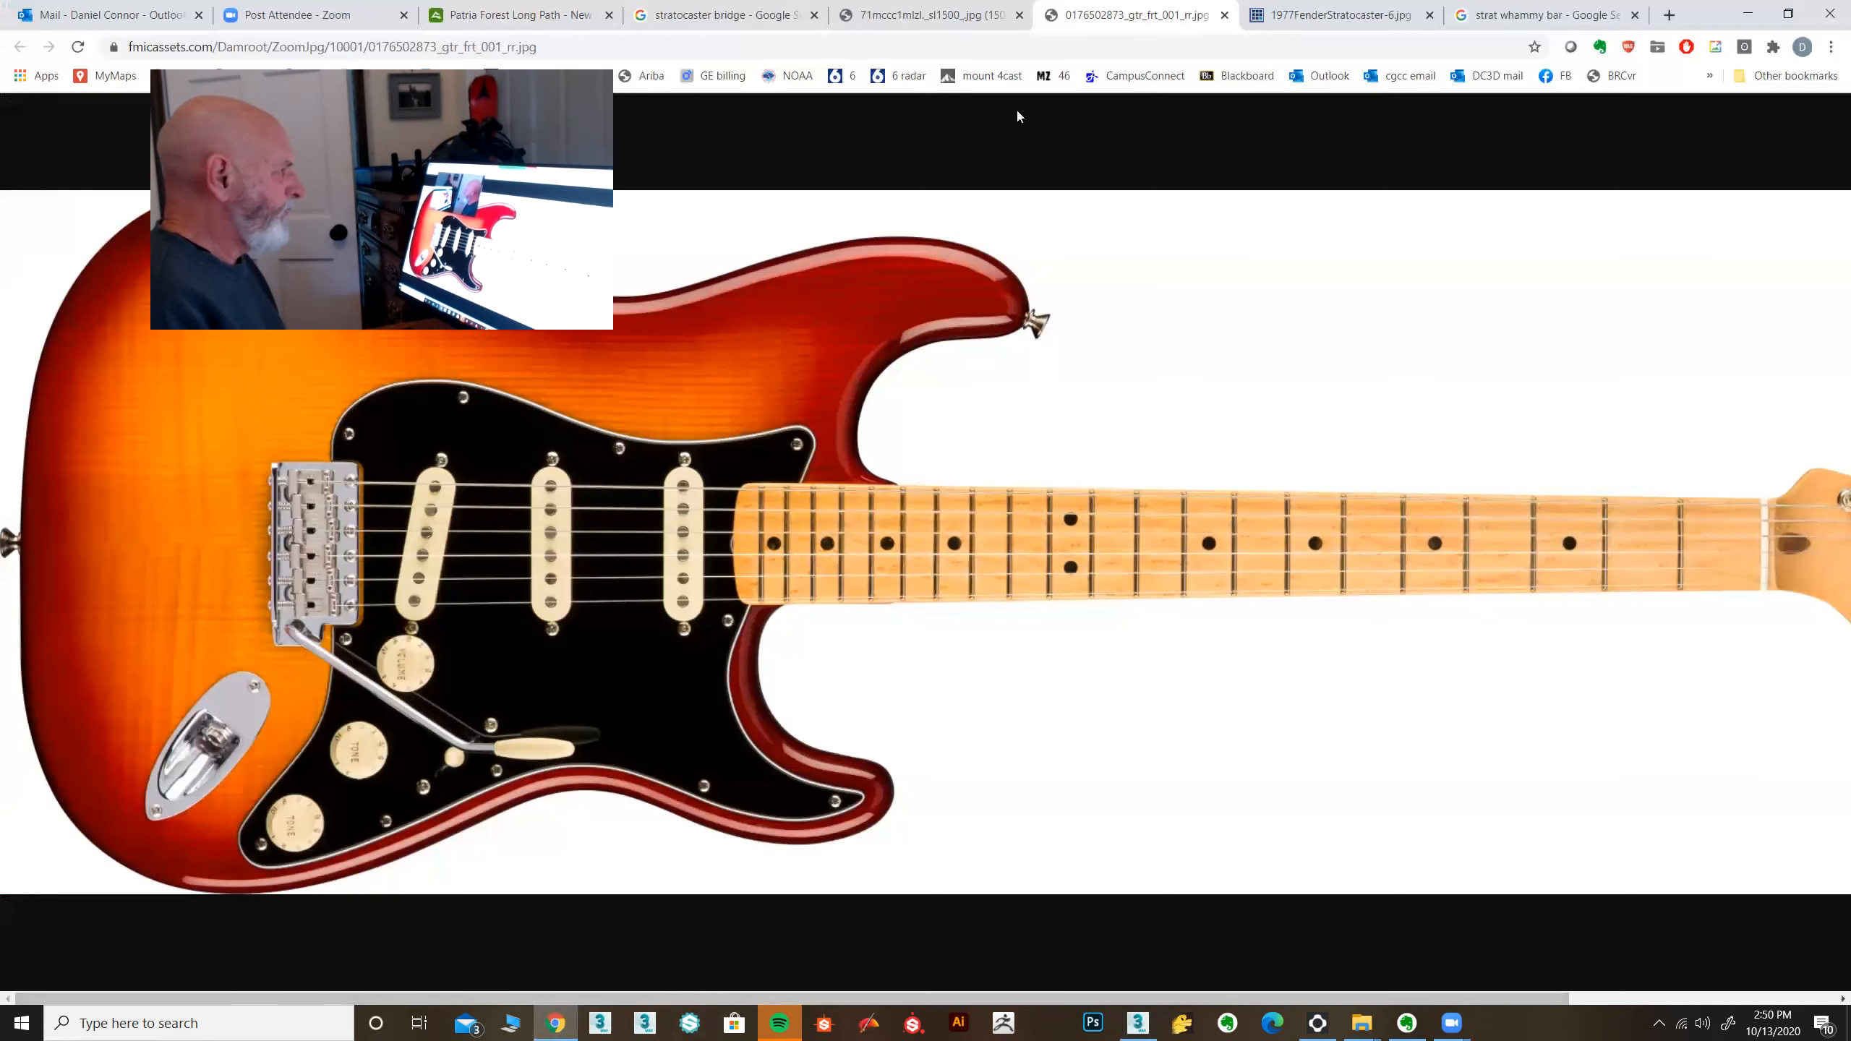
click(1300, 16)
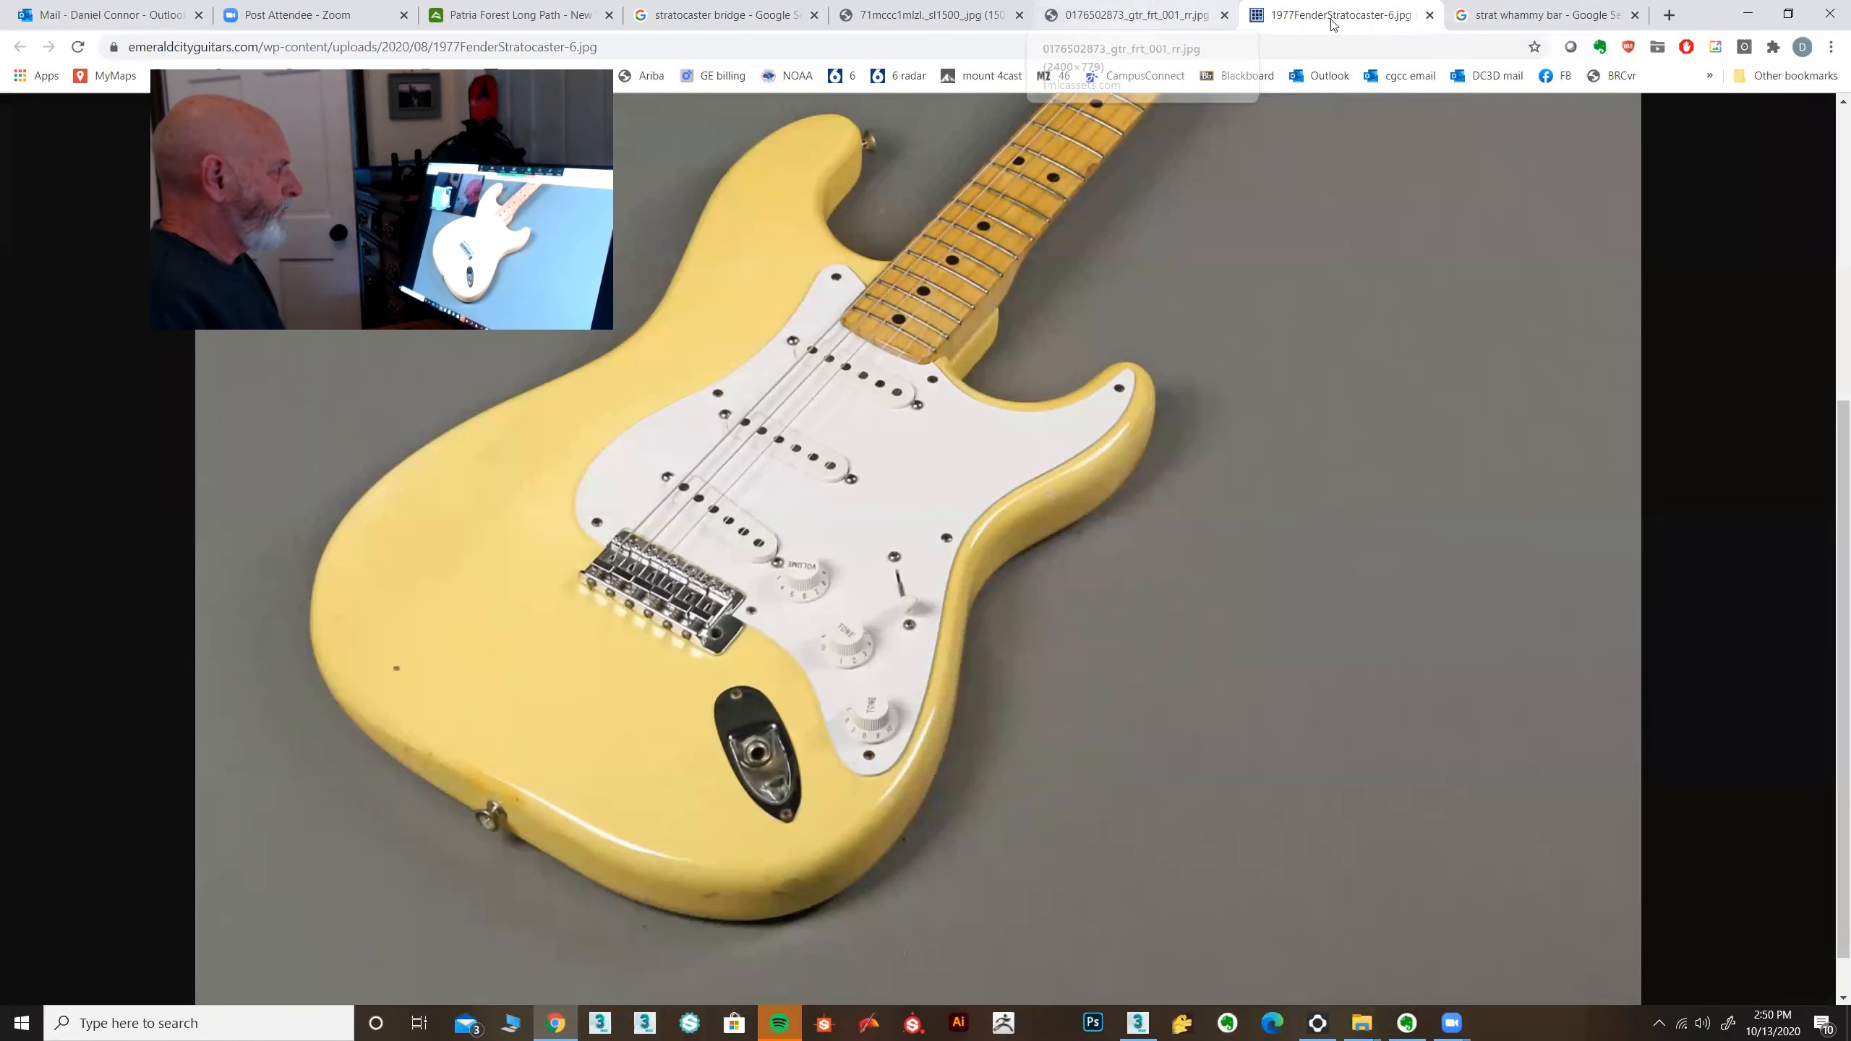
scroll(1149, 371, up, 1)
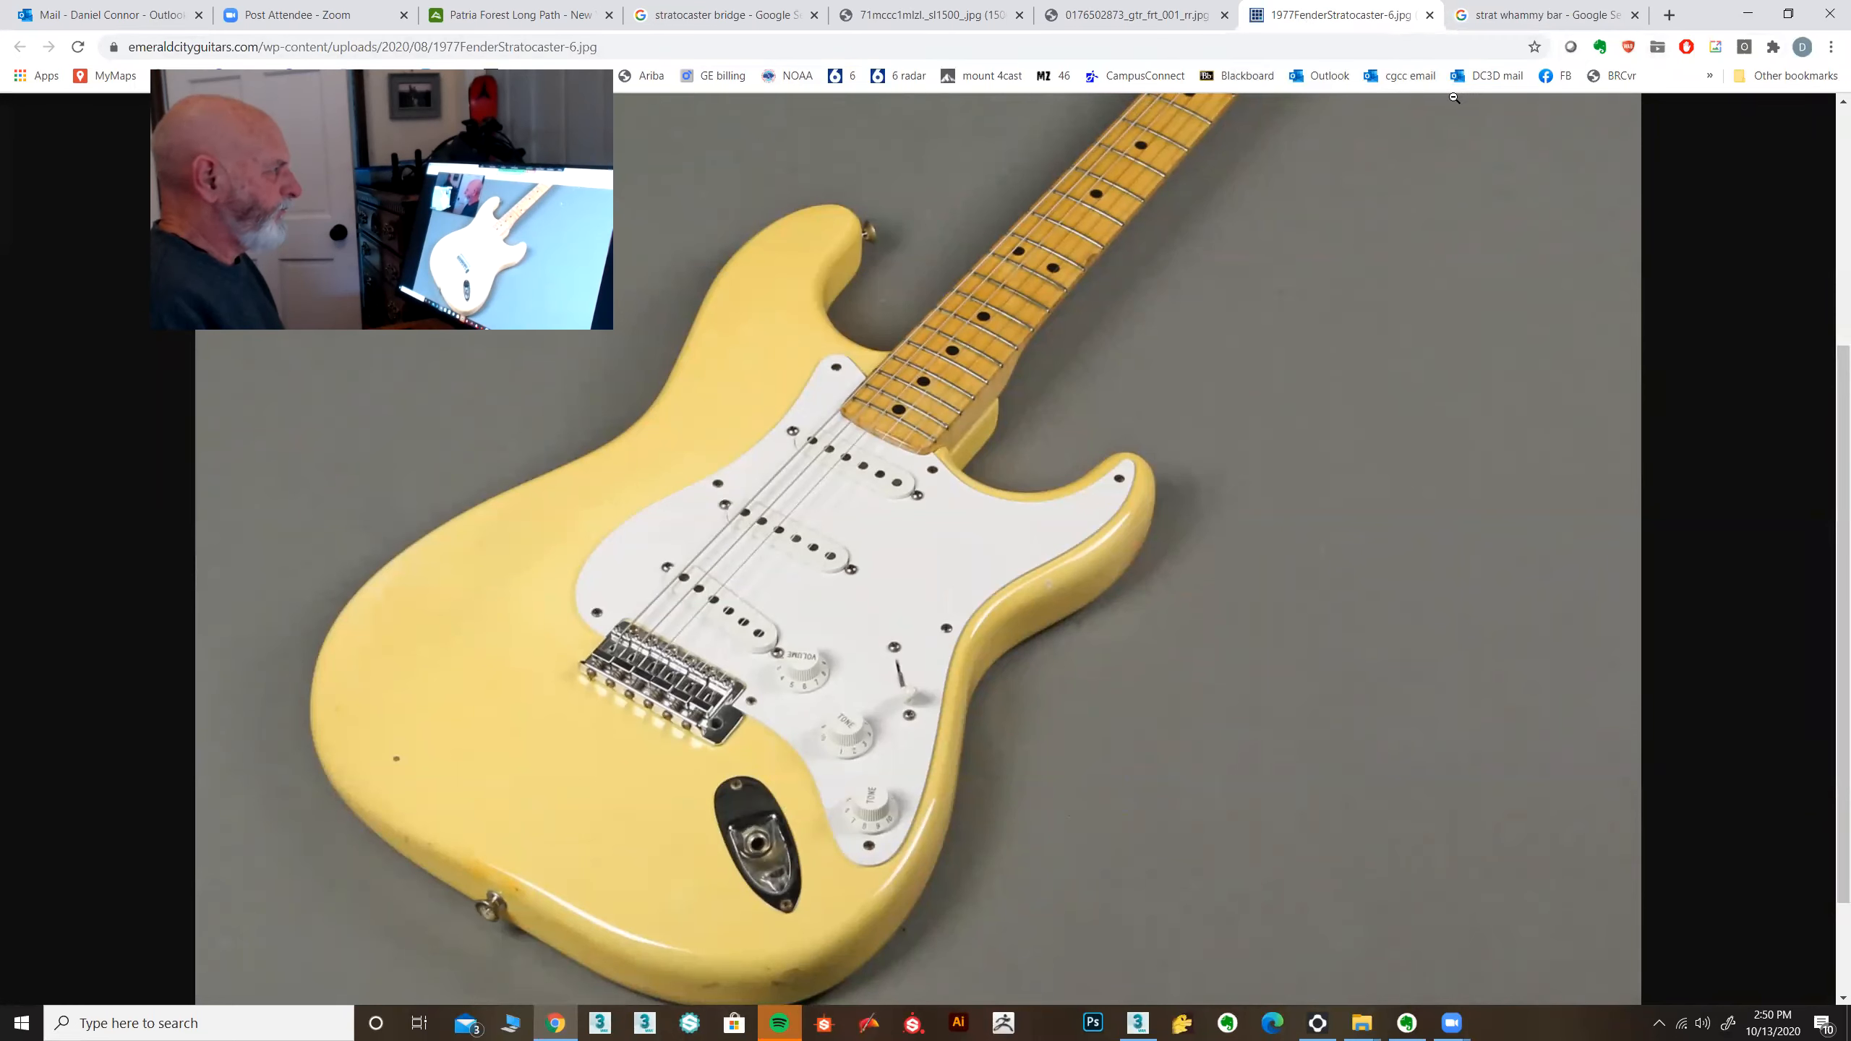
click(1129, 17)
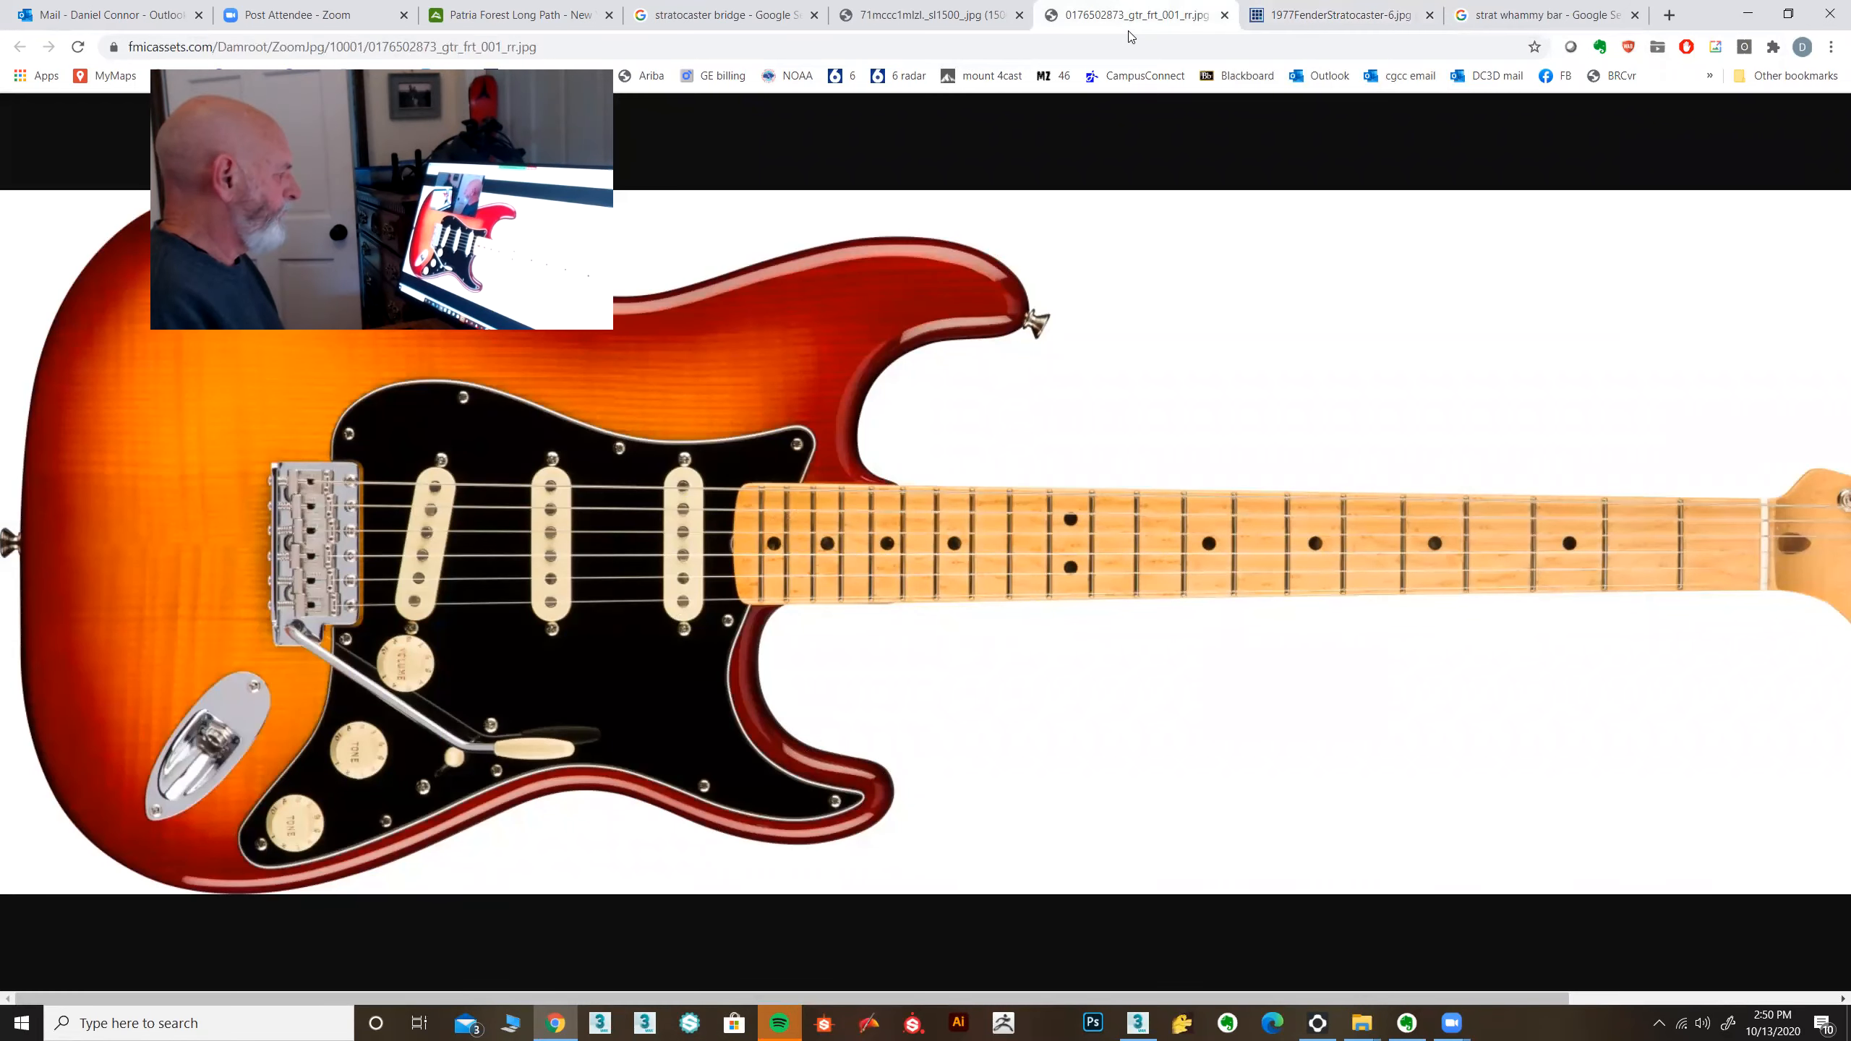
click(1341, 16)
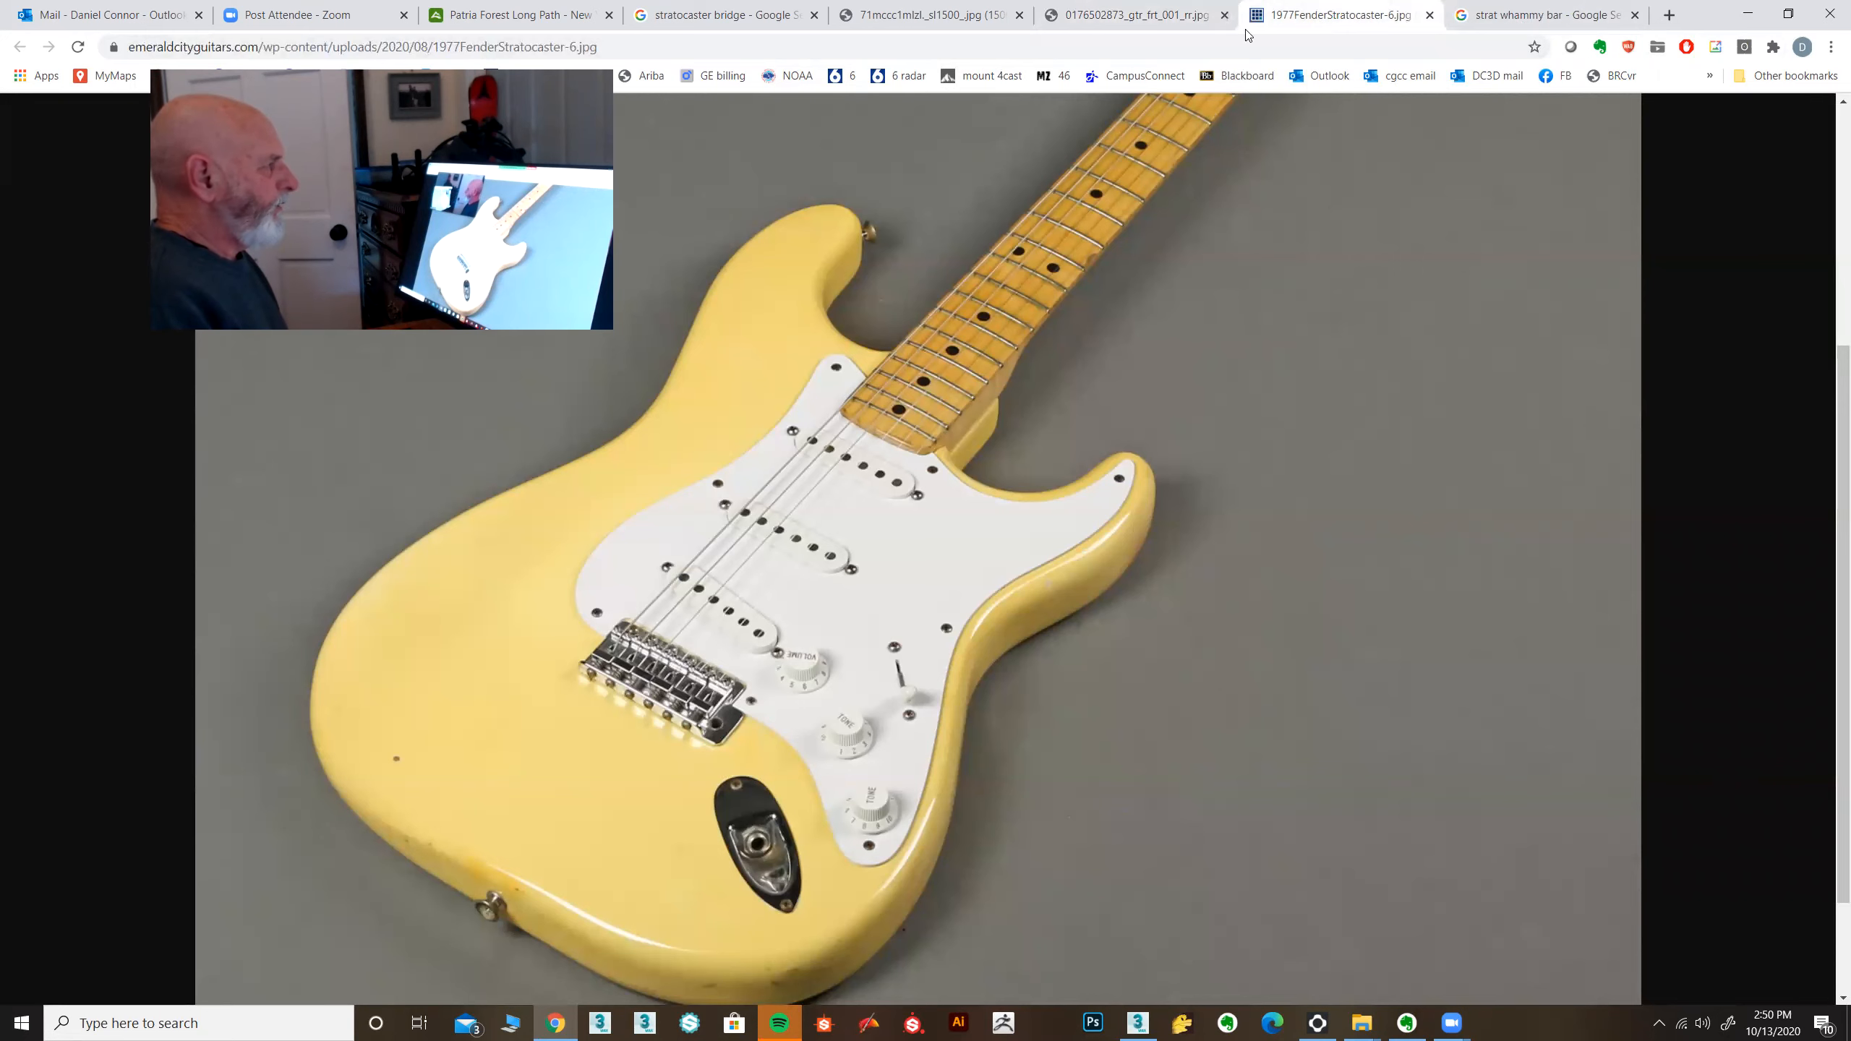
Step: Examine the bridge's plate holes, saddles and springs in the enlarged close-up photo, and return to 3ds Max
drag(1641, 9, 1694, 133)
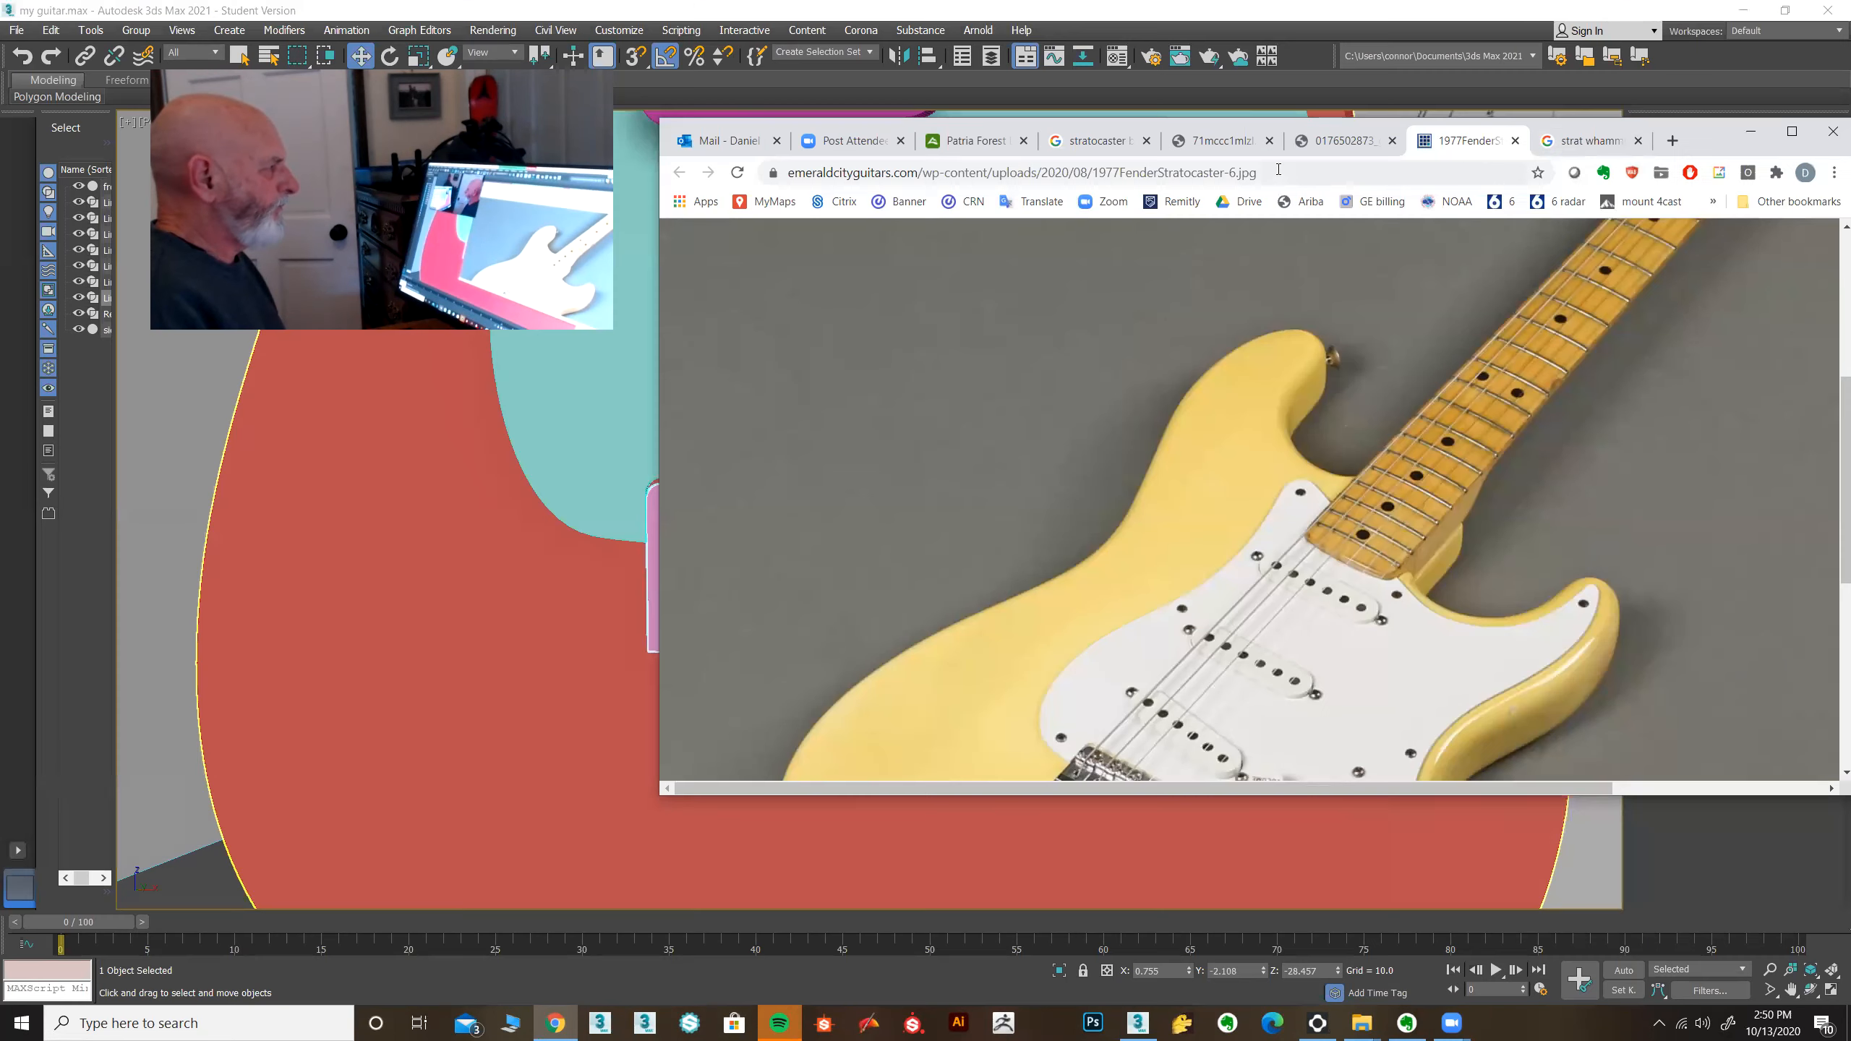
click(1223, 144)
drag(1224, 144, 1712, 129)
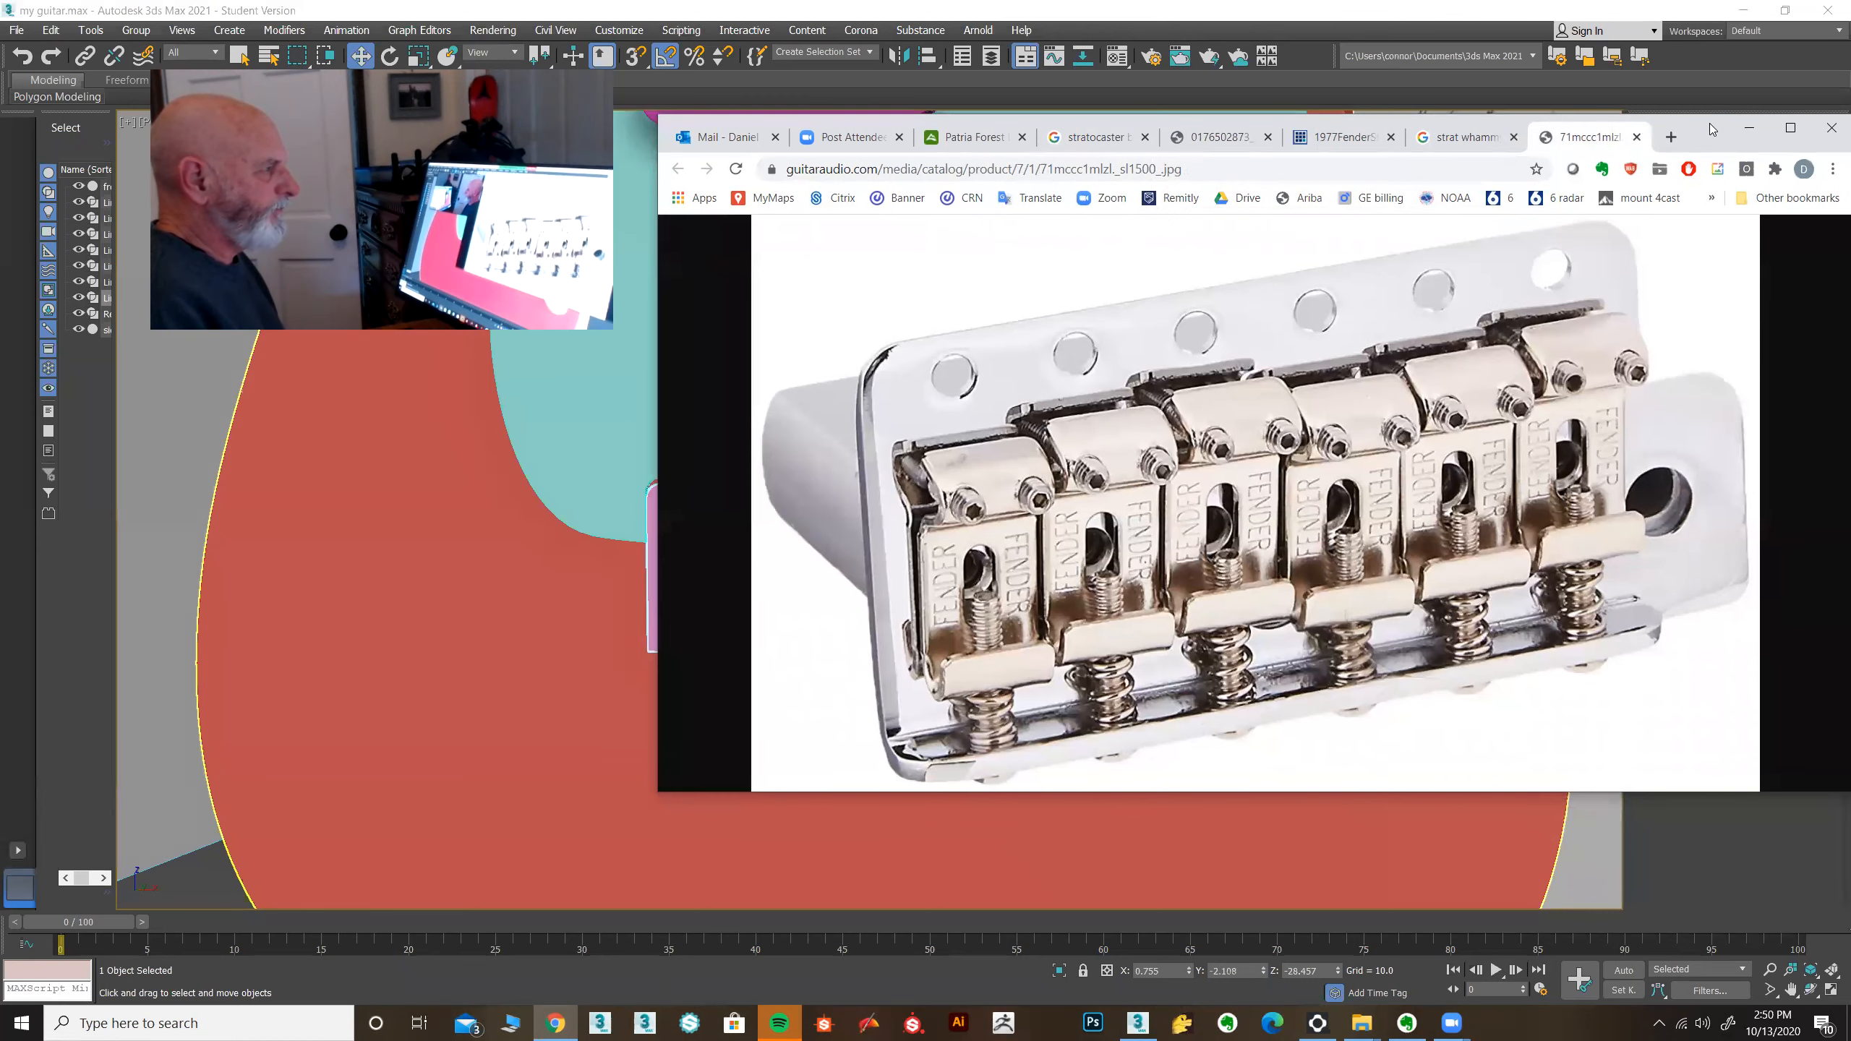
double_click(1712, 129)
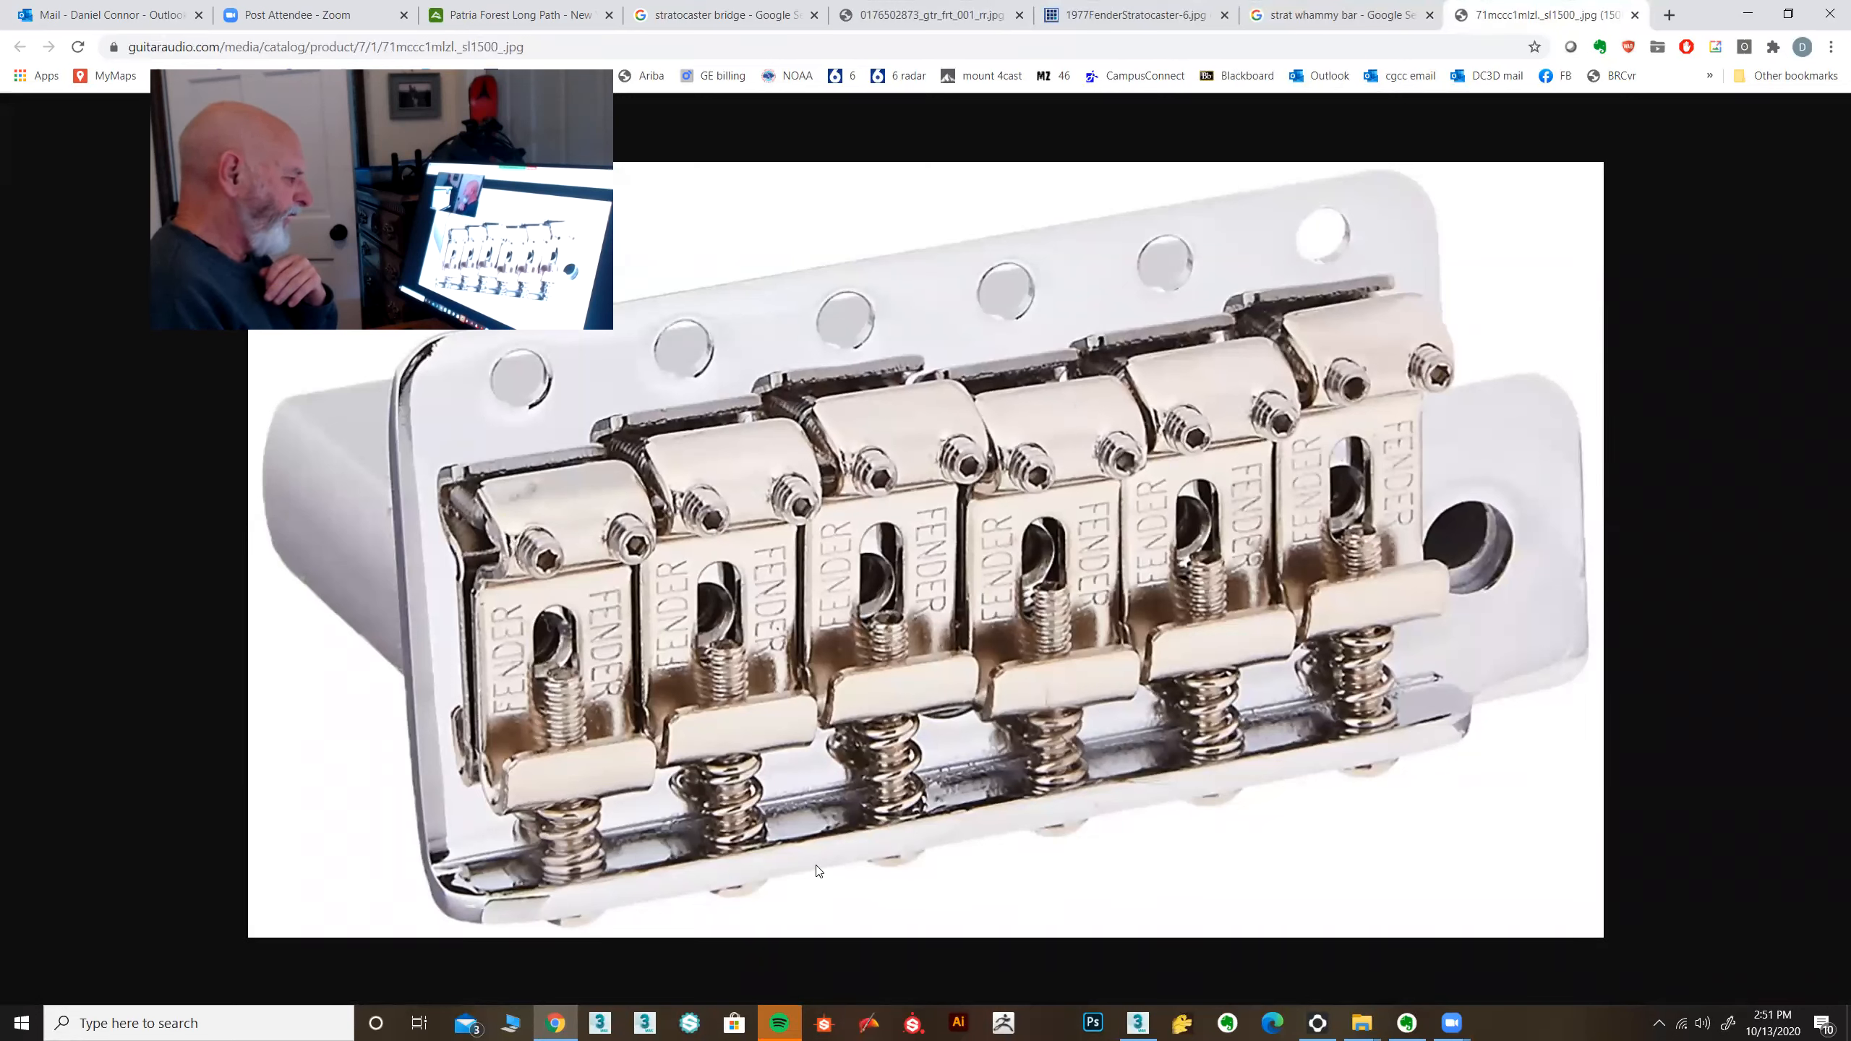
click(1137, 1023)
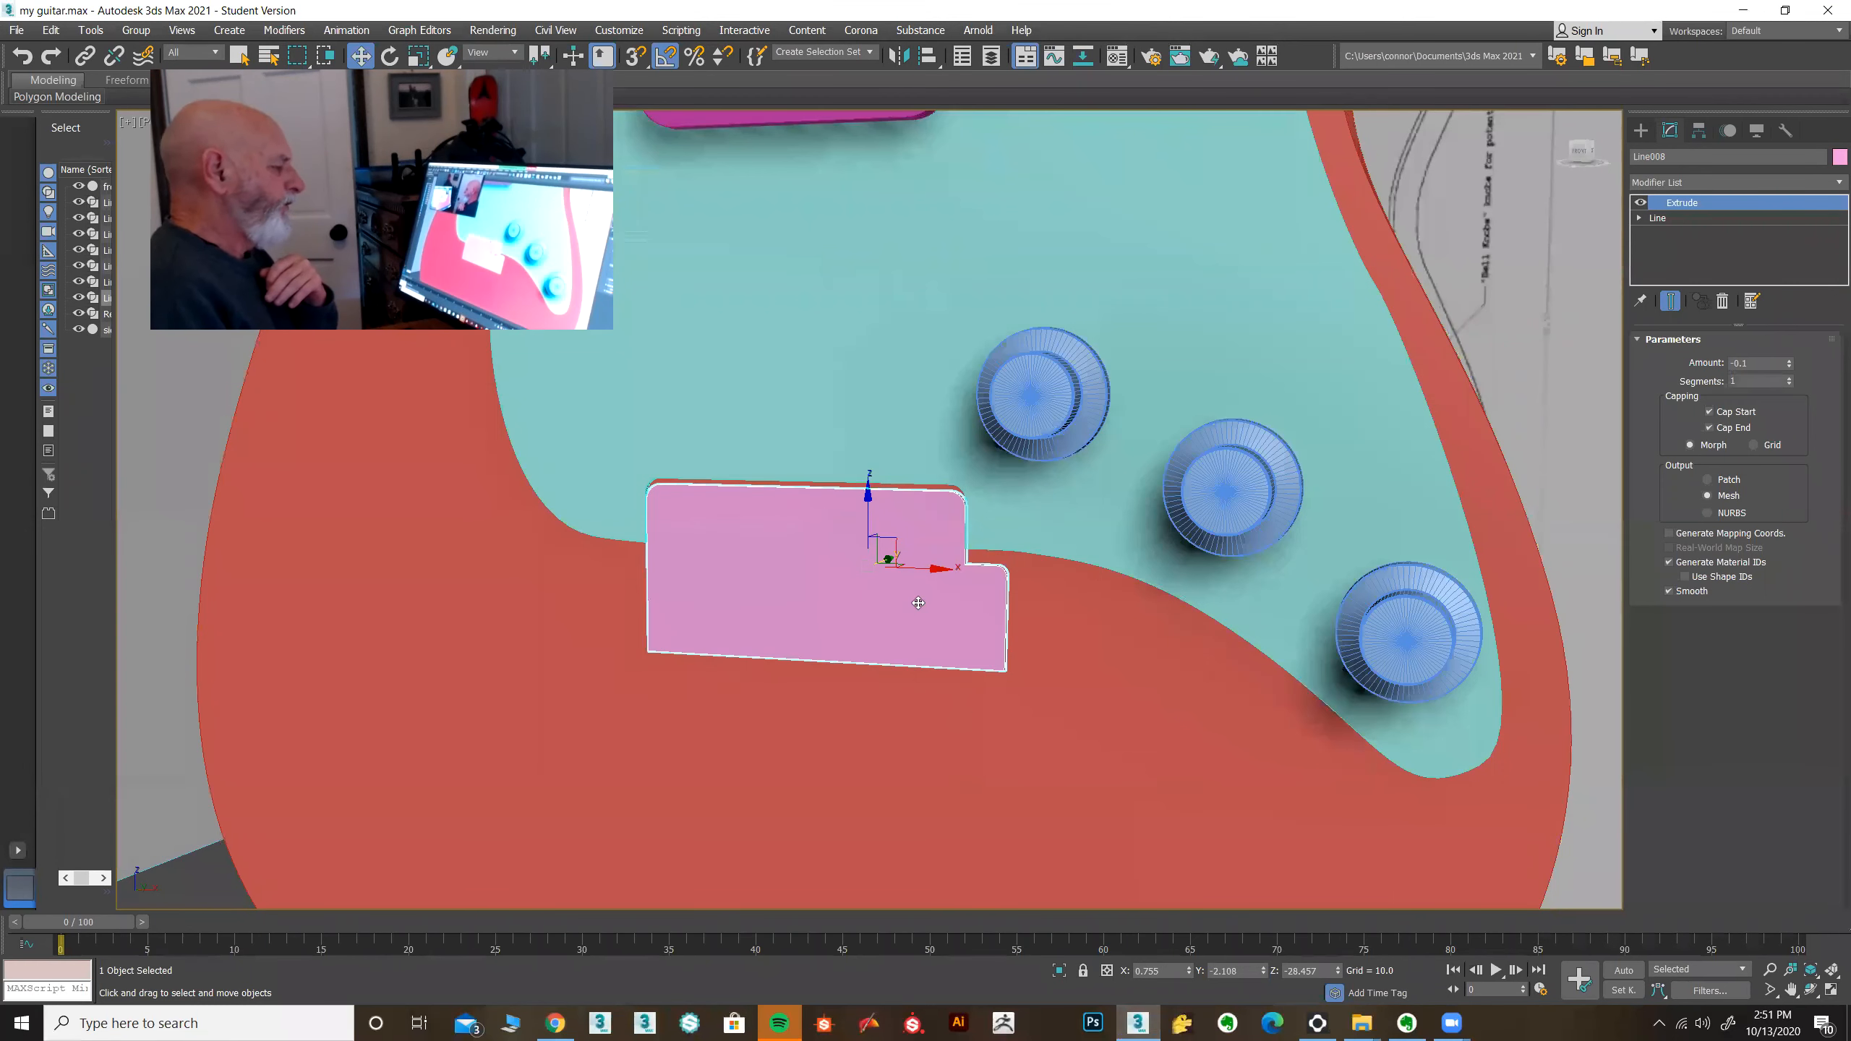
Step: Set the bridge plate's Extrude amount to -0.2
alt+middle_drag(747, 570, 841, 647)
scroll(876, 568, up, 5)
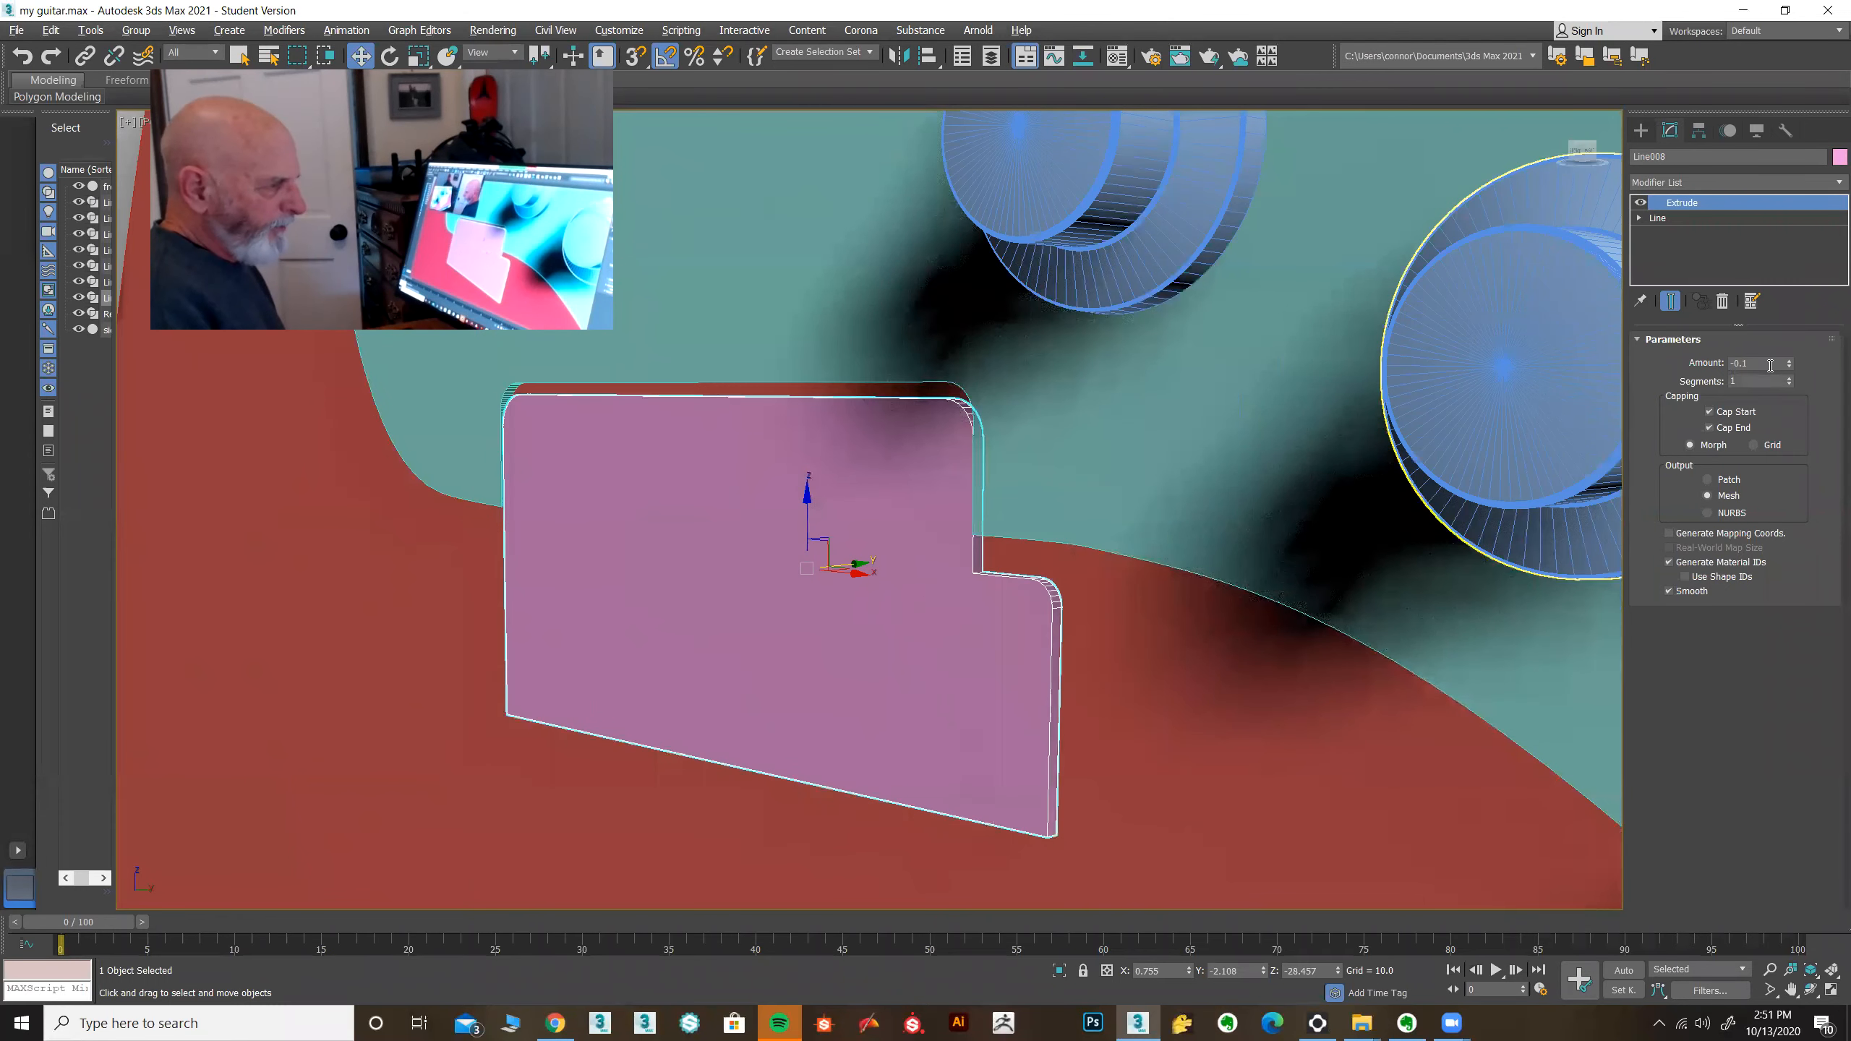
drag(1770, 366, 1683, 370)
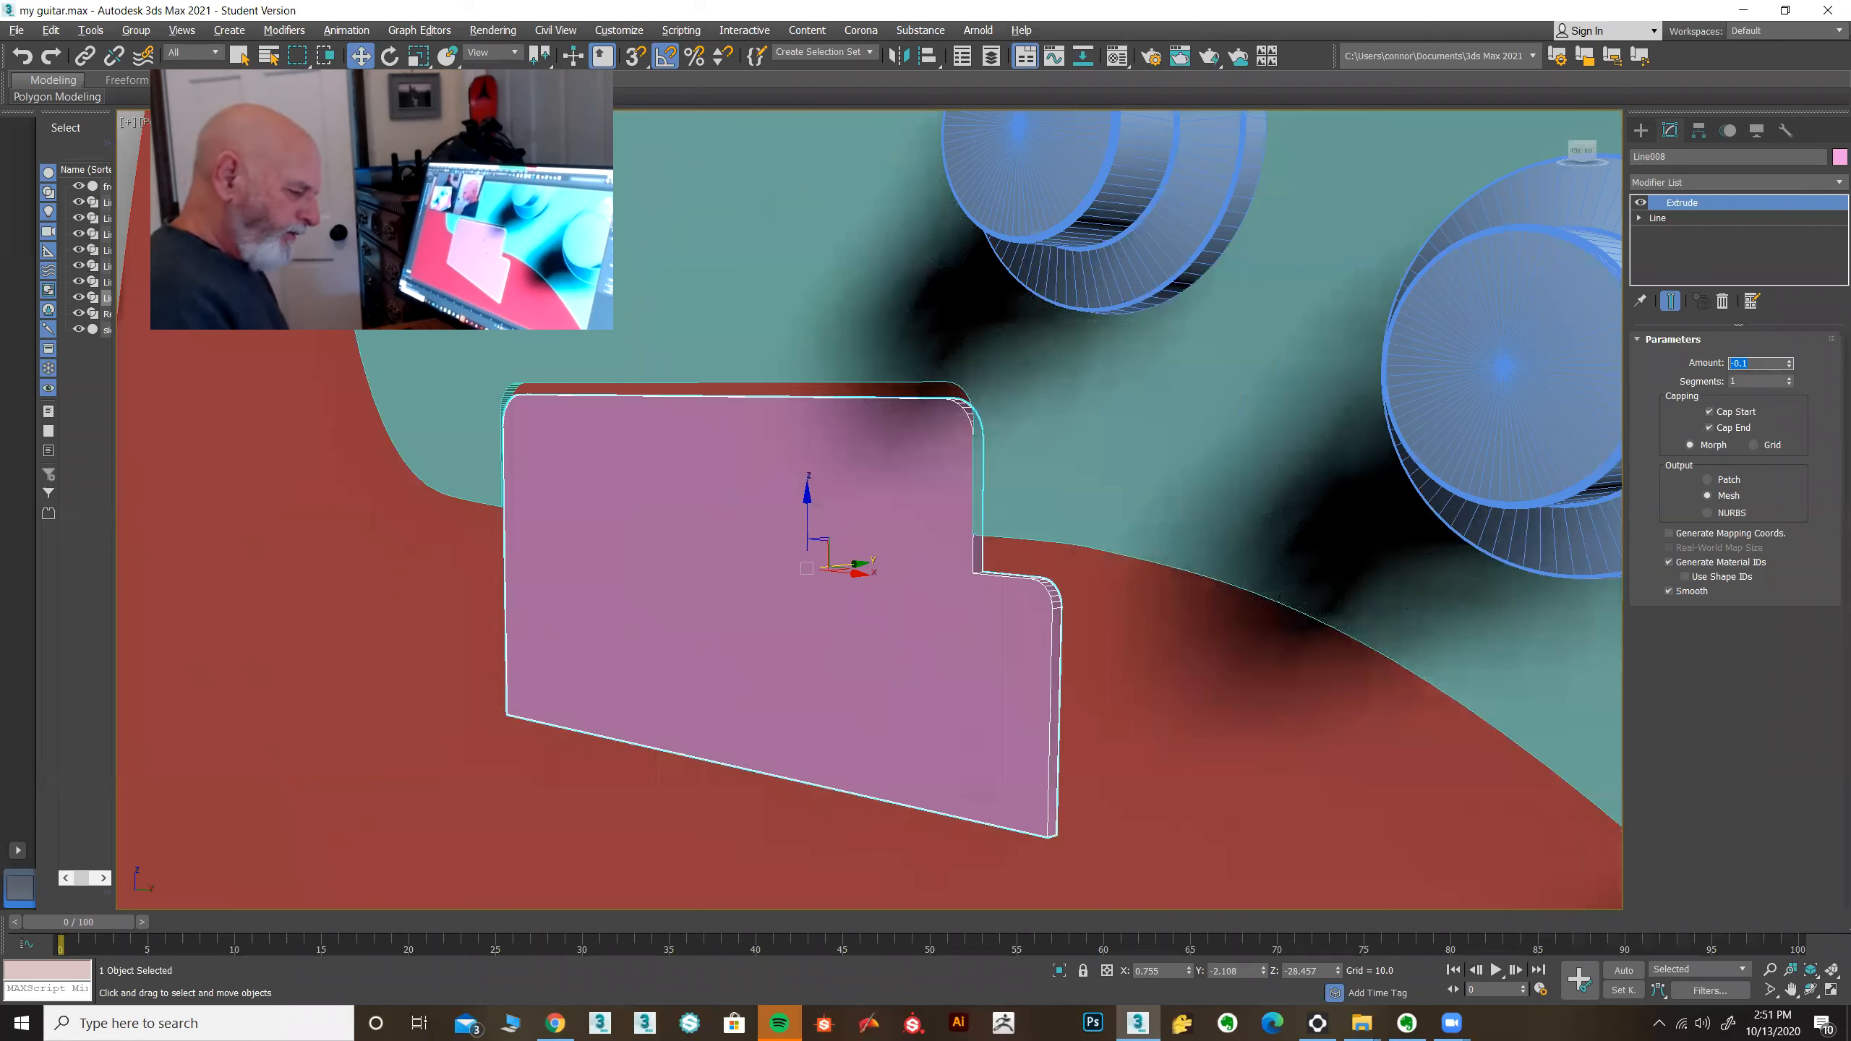
text(-0.2)
key(Return)
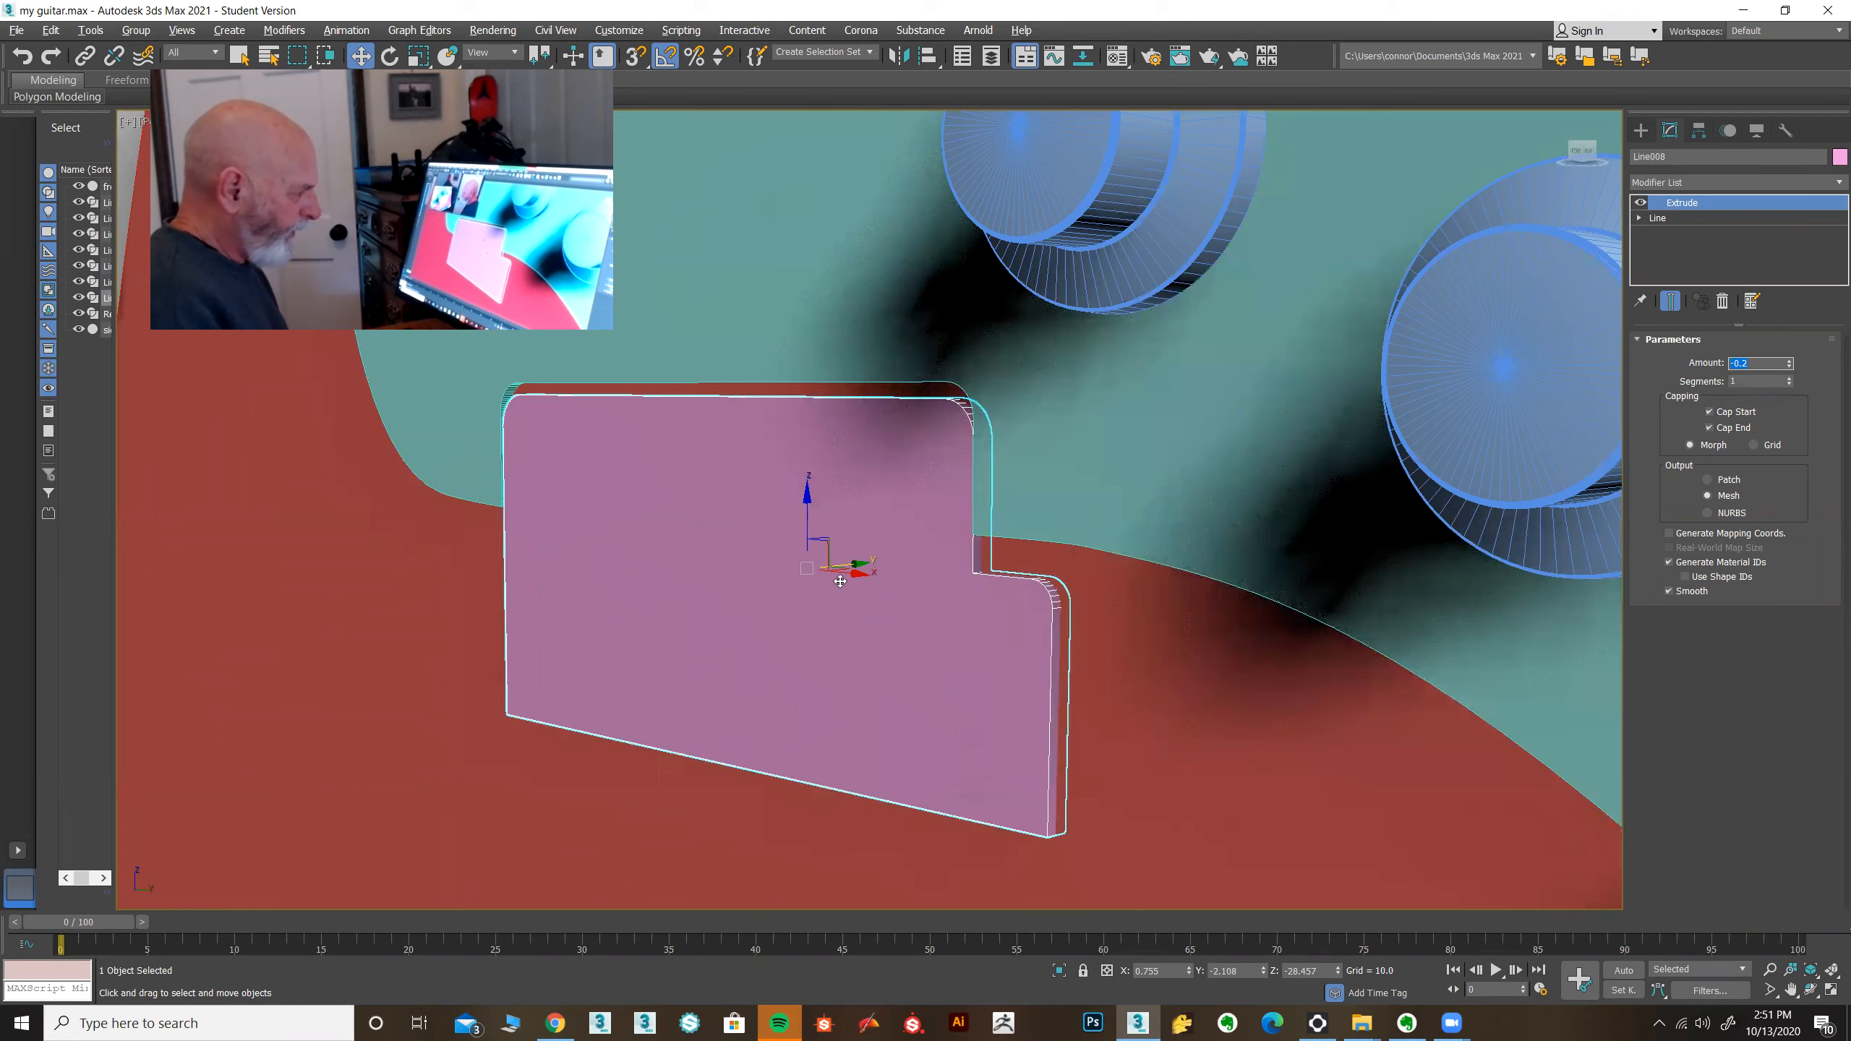
Step: Move the bridge plate along Y away from the guitar body to about Y -2.18
drag(857, 560, 856, 587)
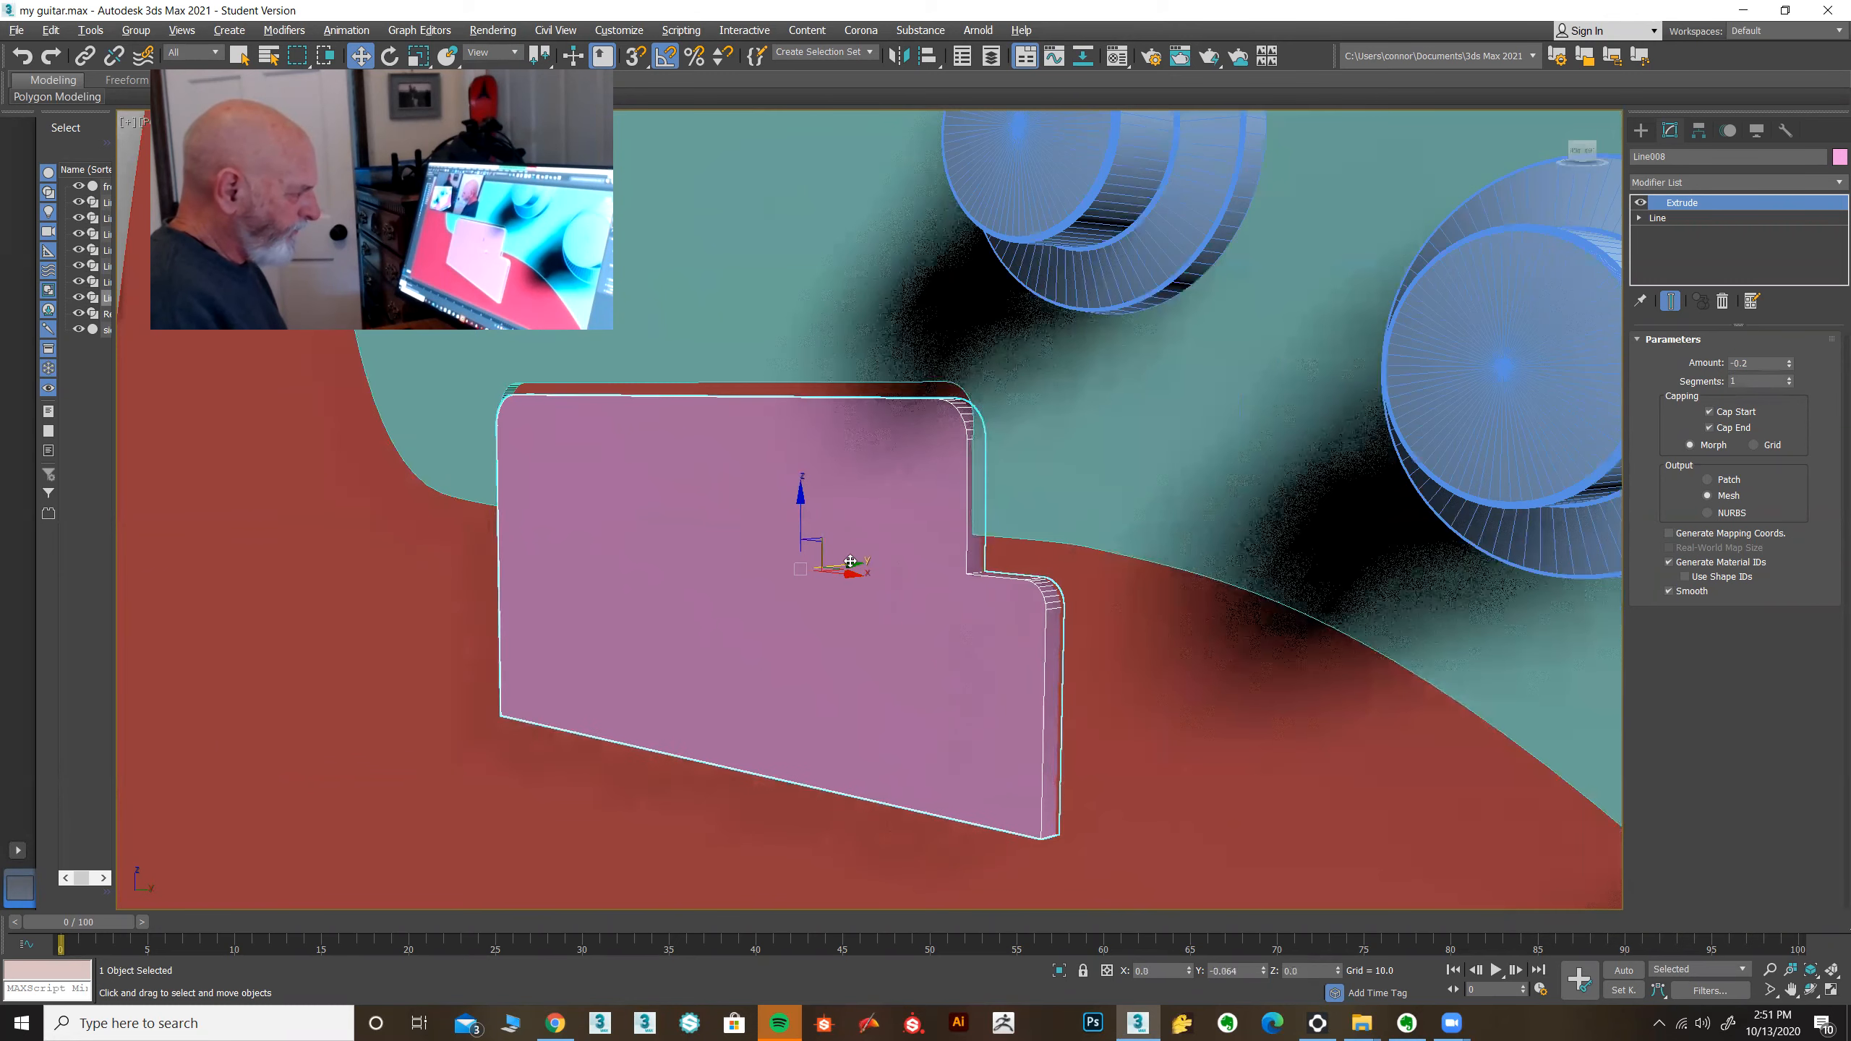
alt+middle_drag(950, 635, 830, 601)
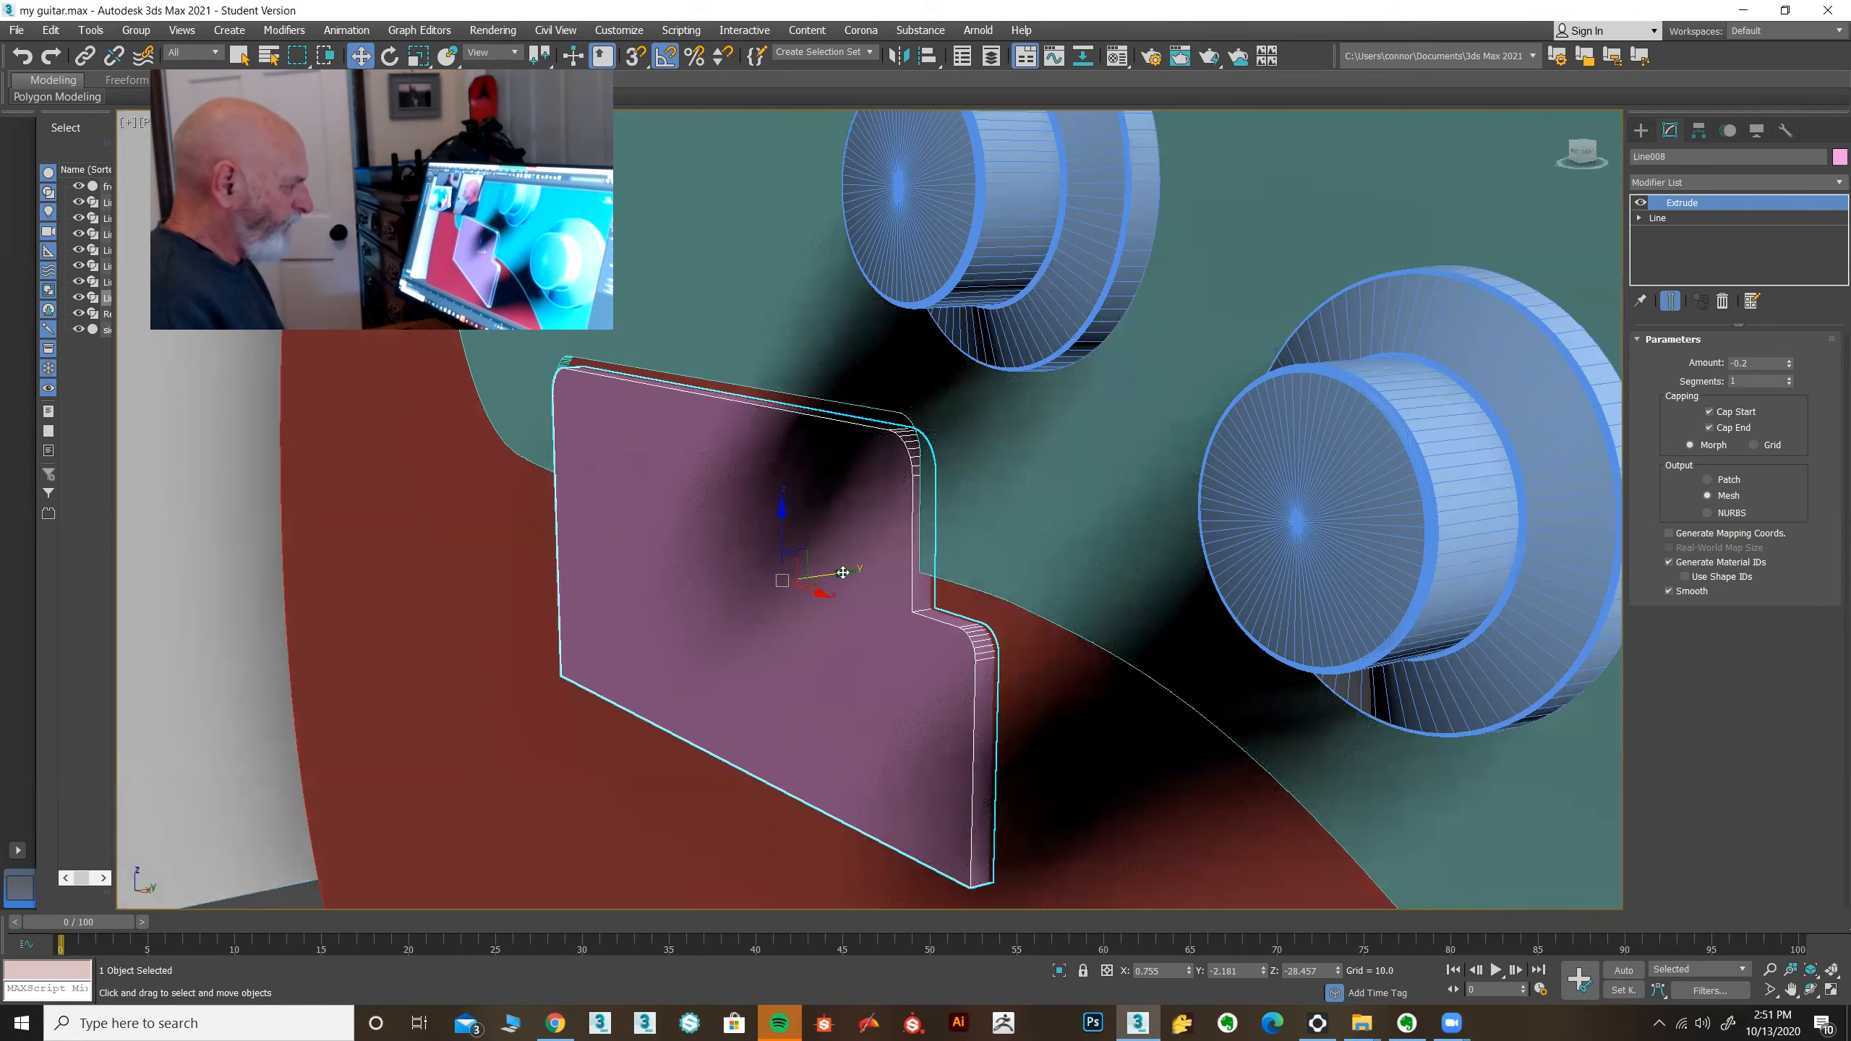
alt+middle_drag(723, 674, 822, 688)
scroll(1012, 608, down, 3)
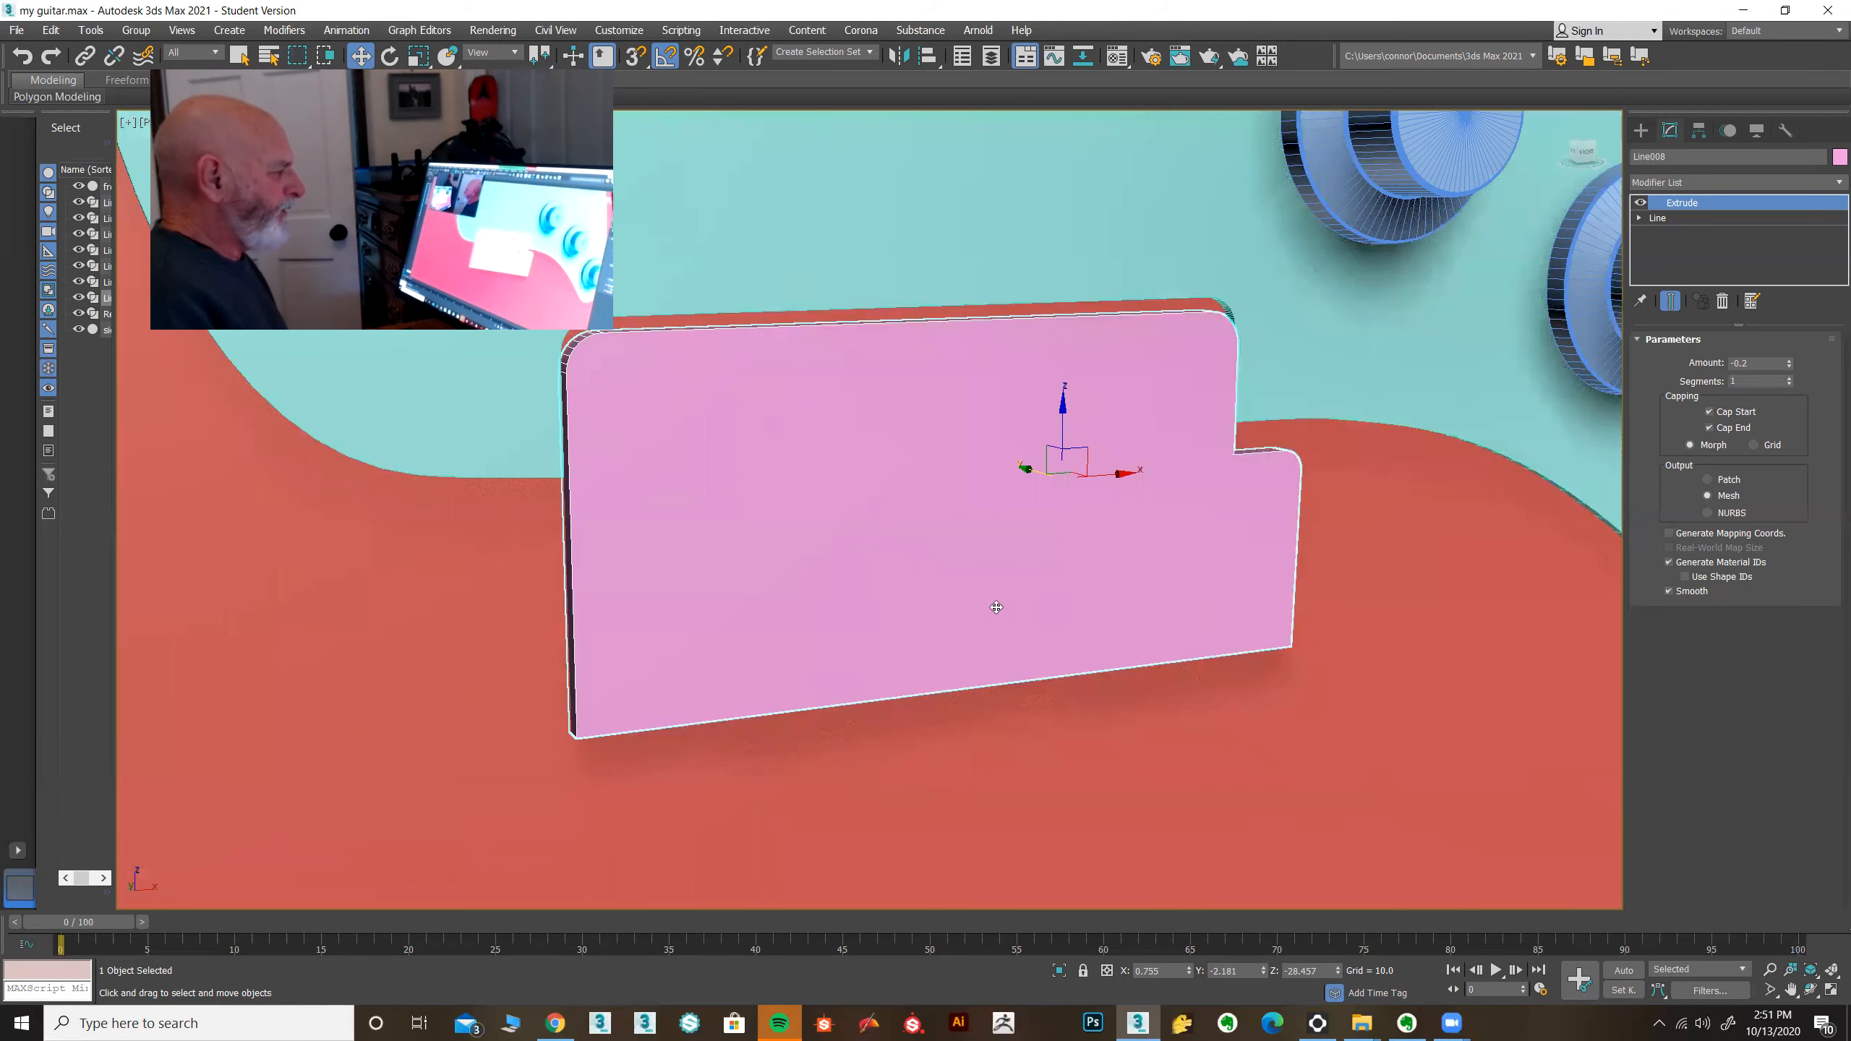
scroll(927, 548, down, 2)
alt+middle_drag(854, 623, 859, 620)
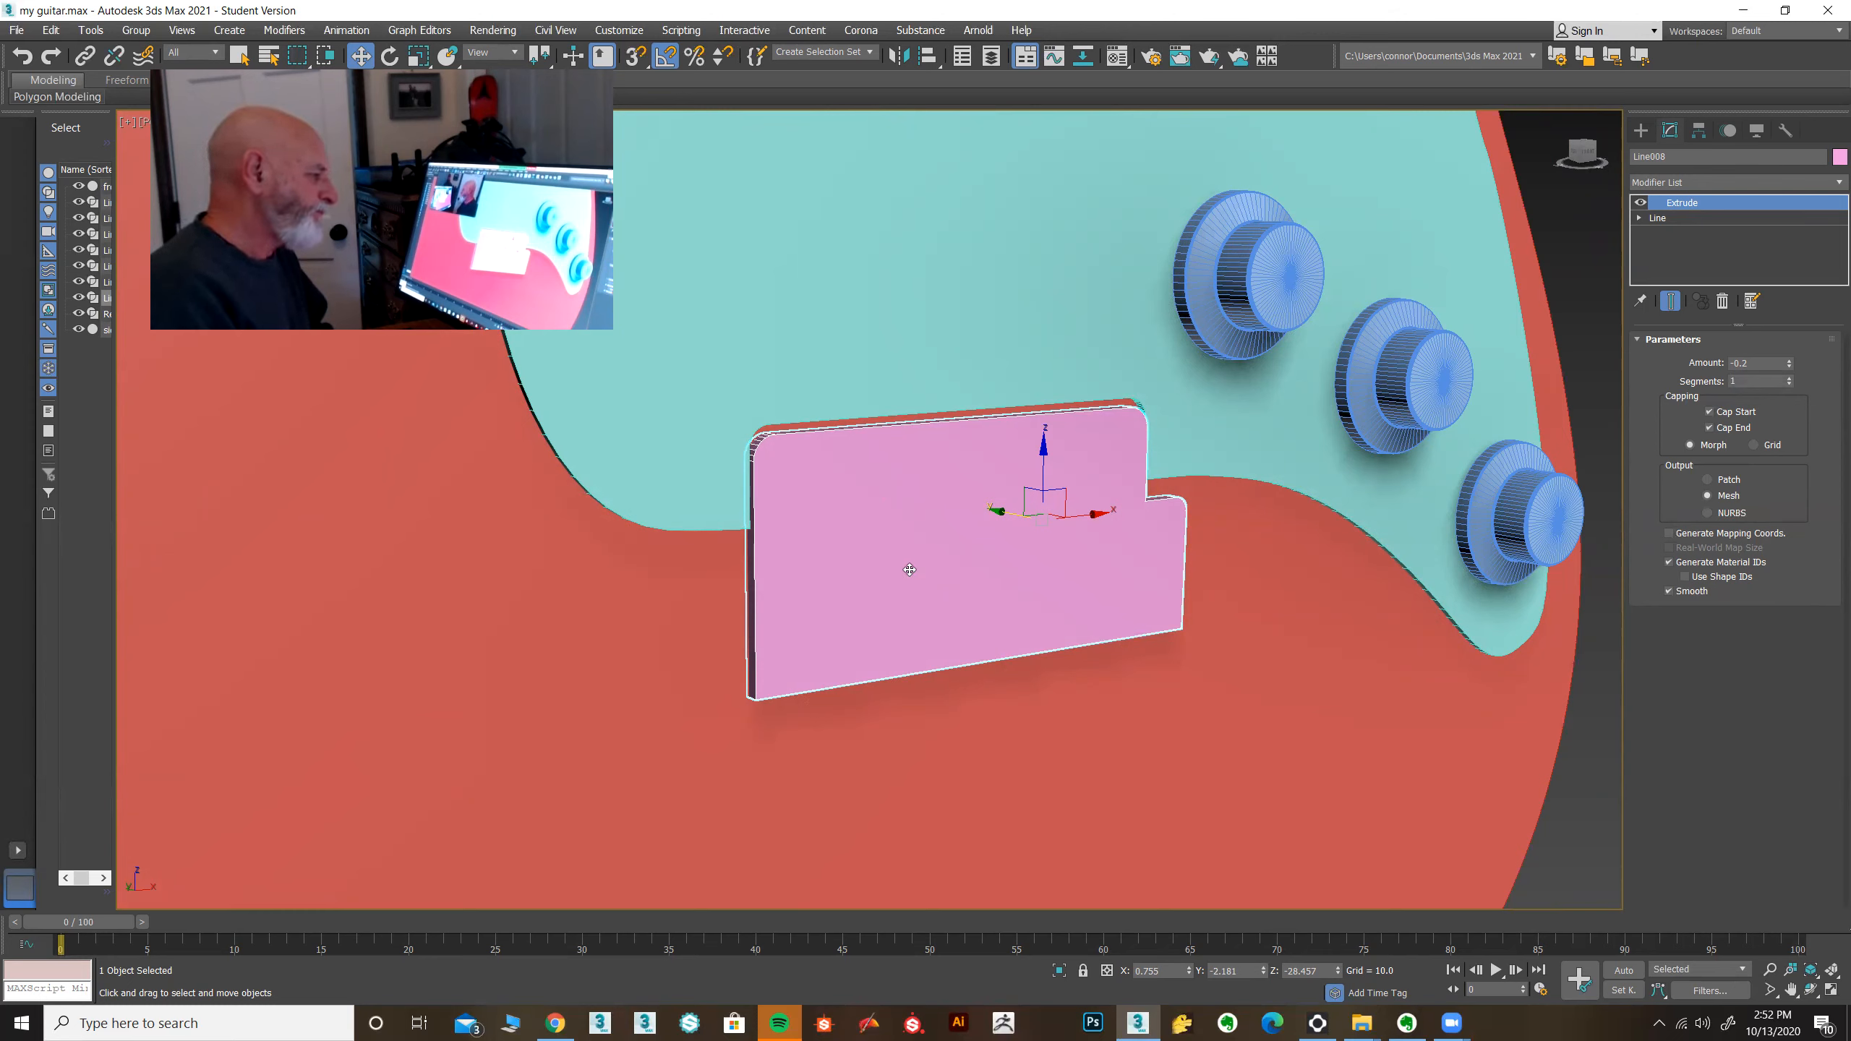
Step: Convert the bridge plate to an Editable Poly
right_click(887, 561)
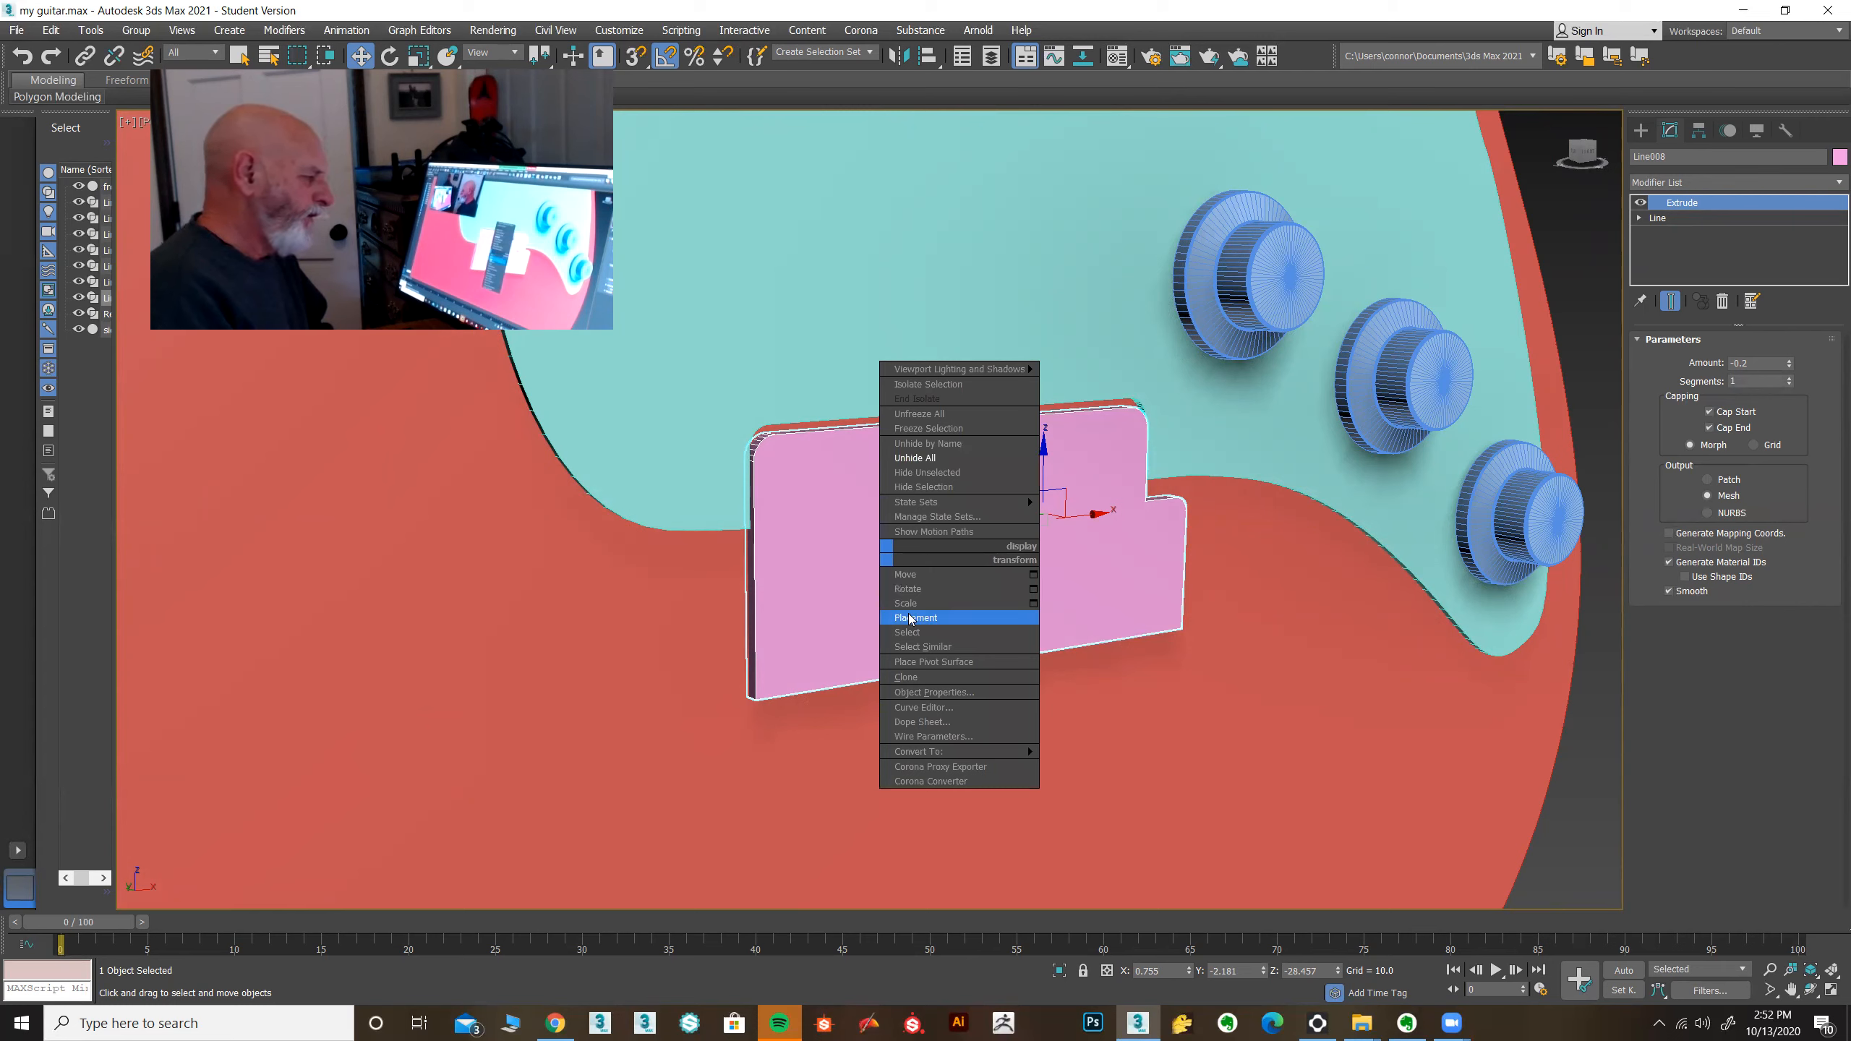
mouse_move(935, 754)
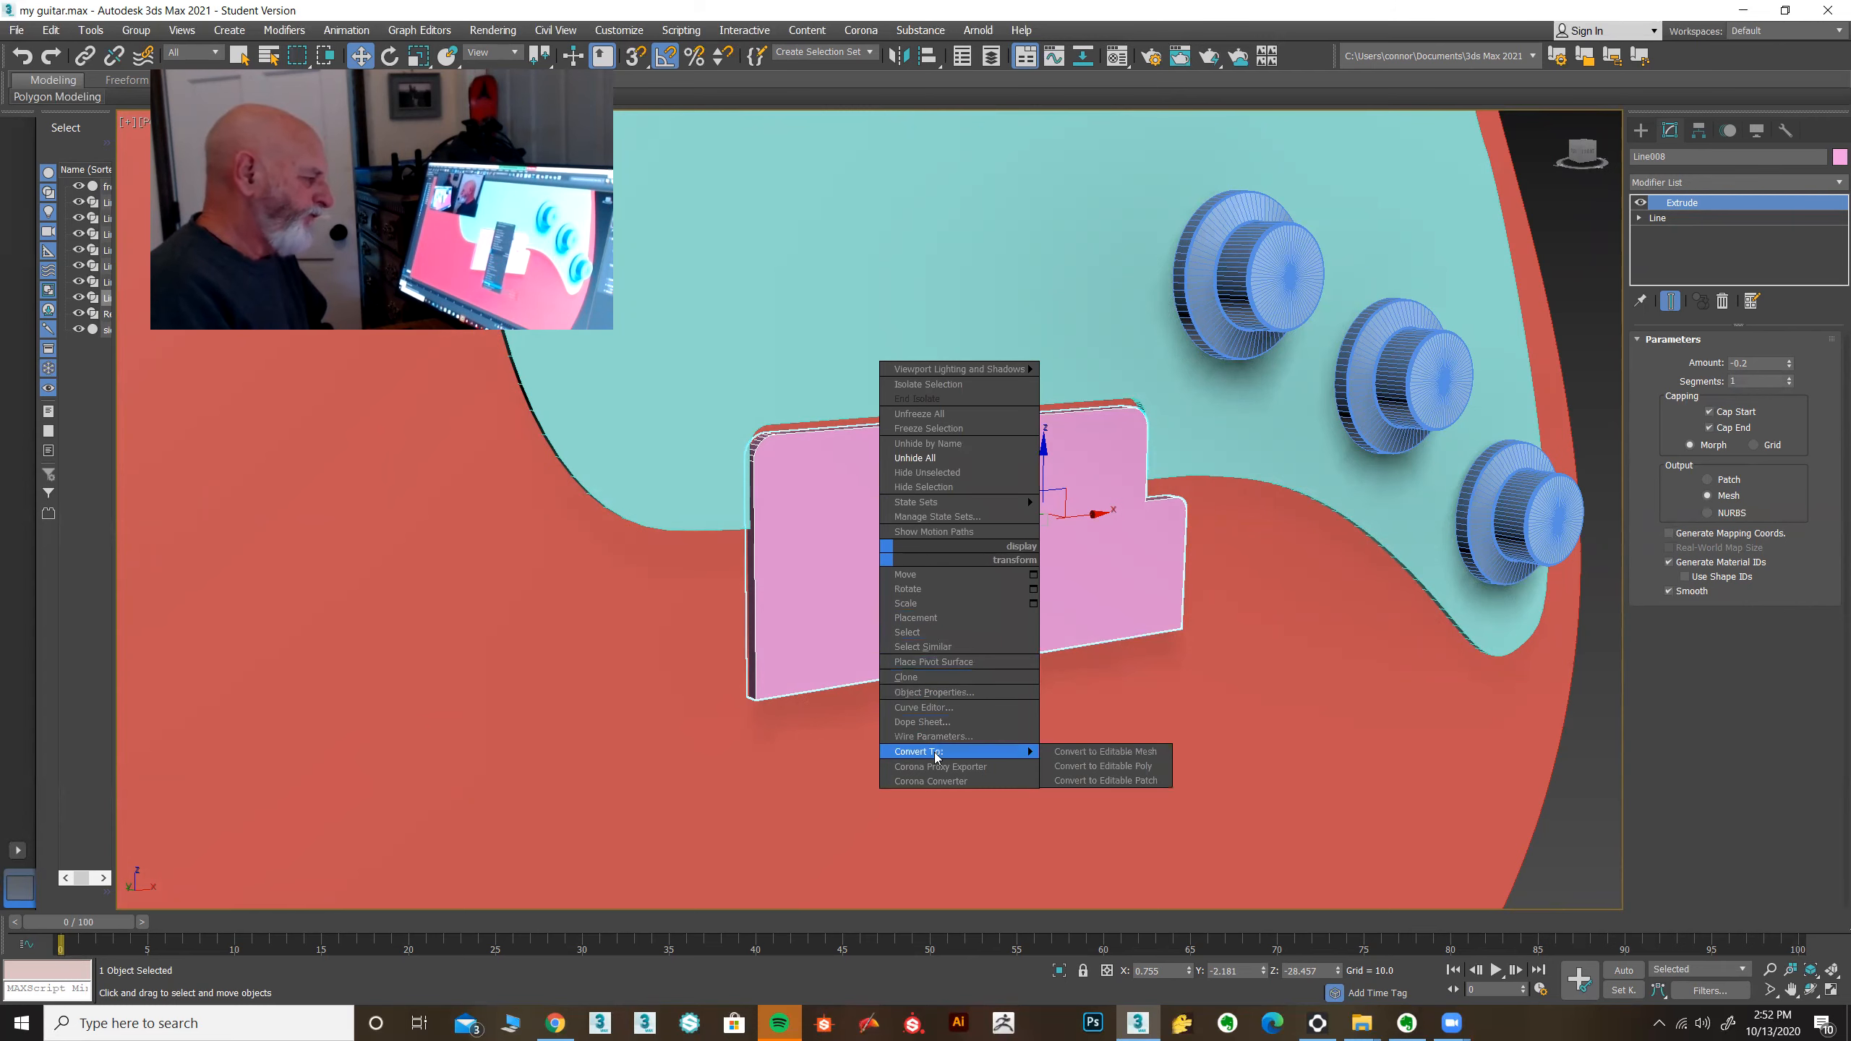
click(1111, 771)
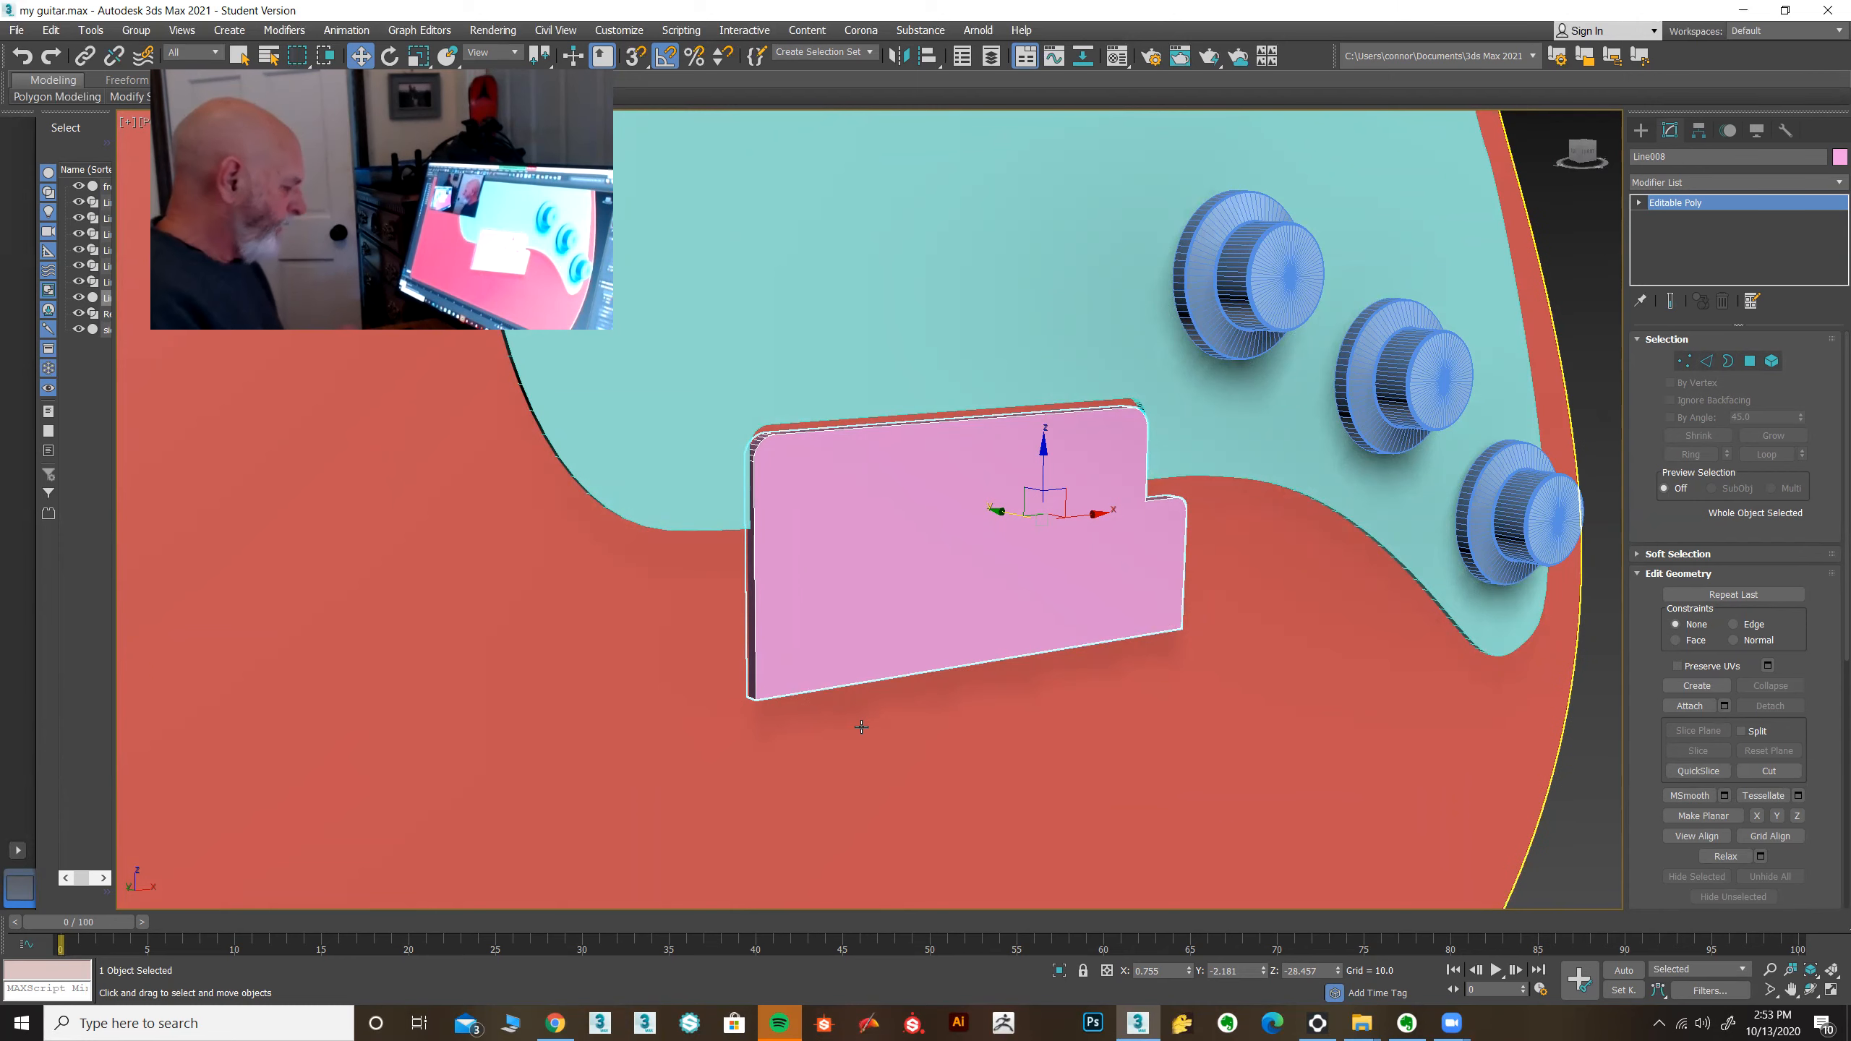
Step: Enter Edge sub-object level on the bridge plate and try to region-select the edges across its lower half
alt+middle_drag(860, 750, 849, 744)
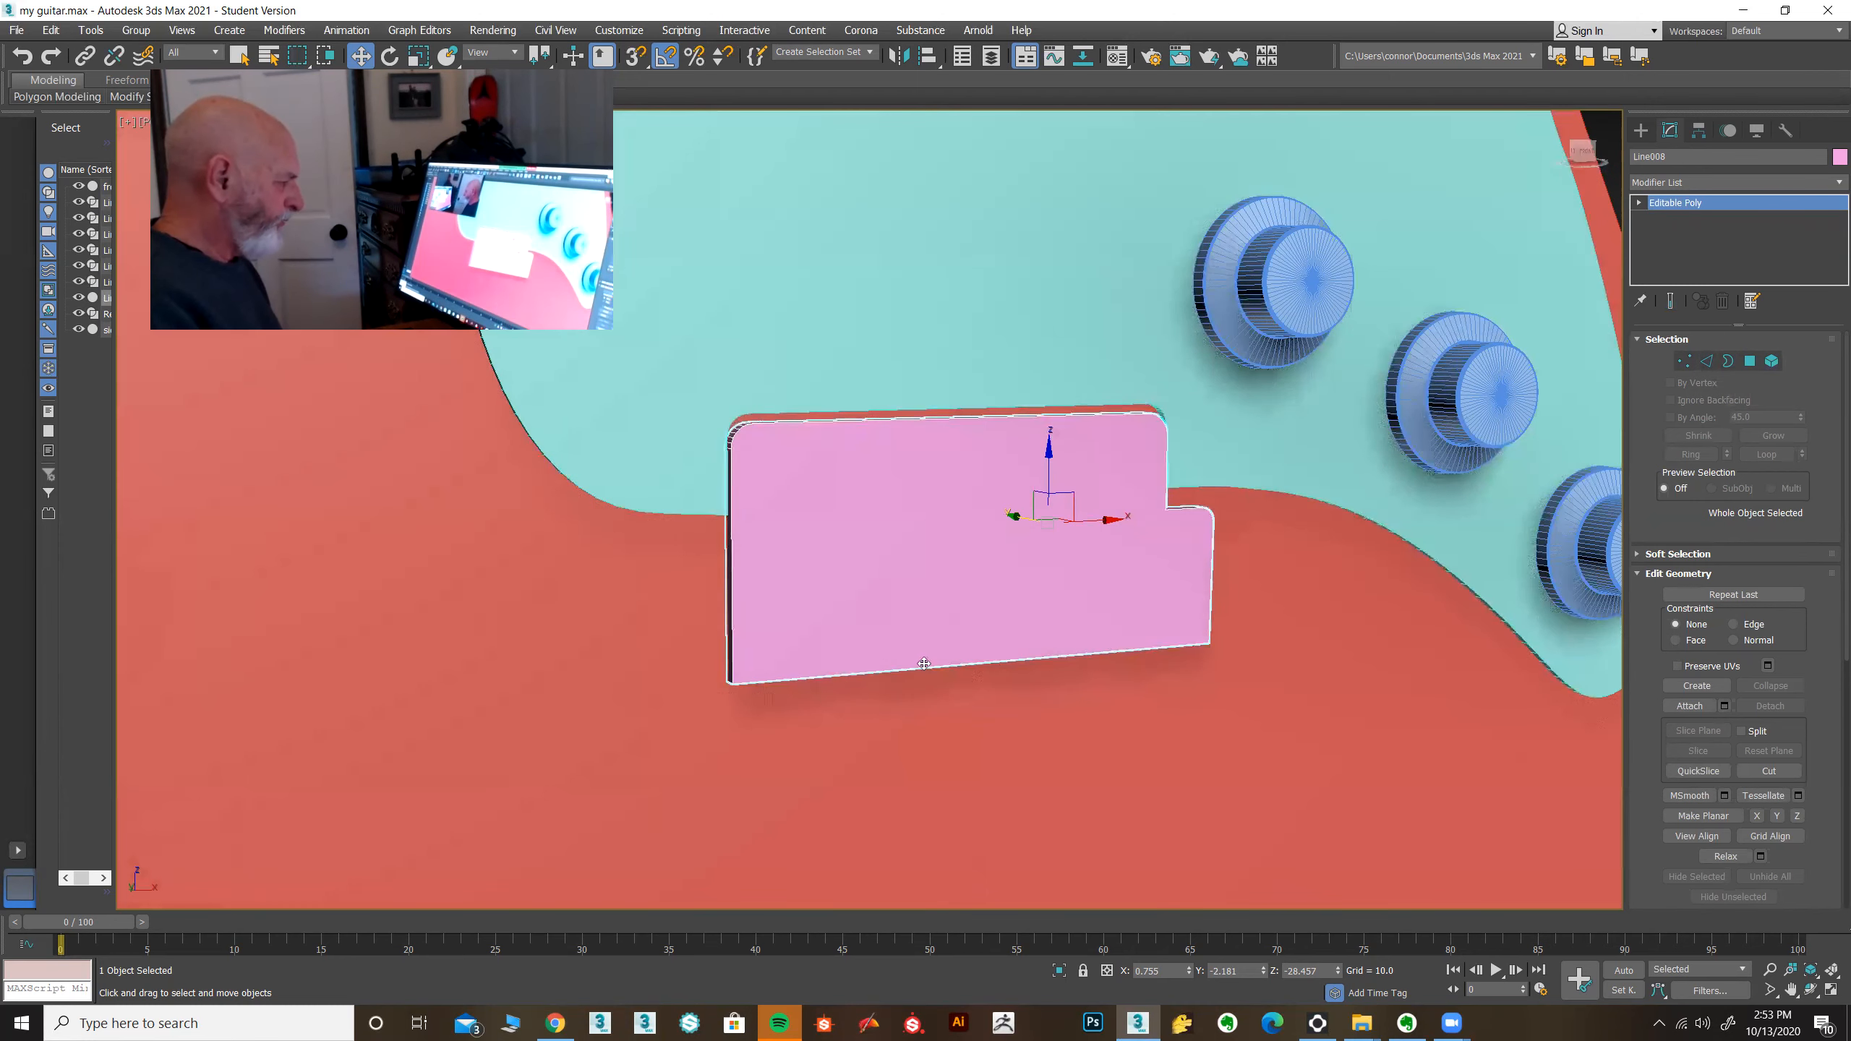
alt+middle_drag(1105, 720, 1073, 723)
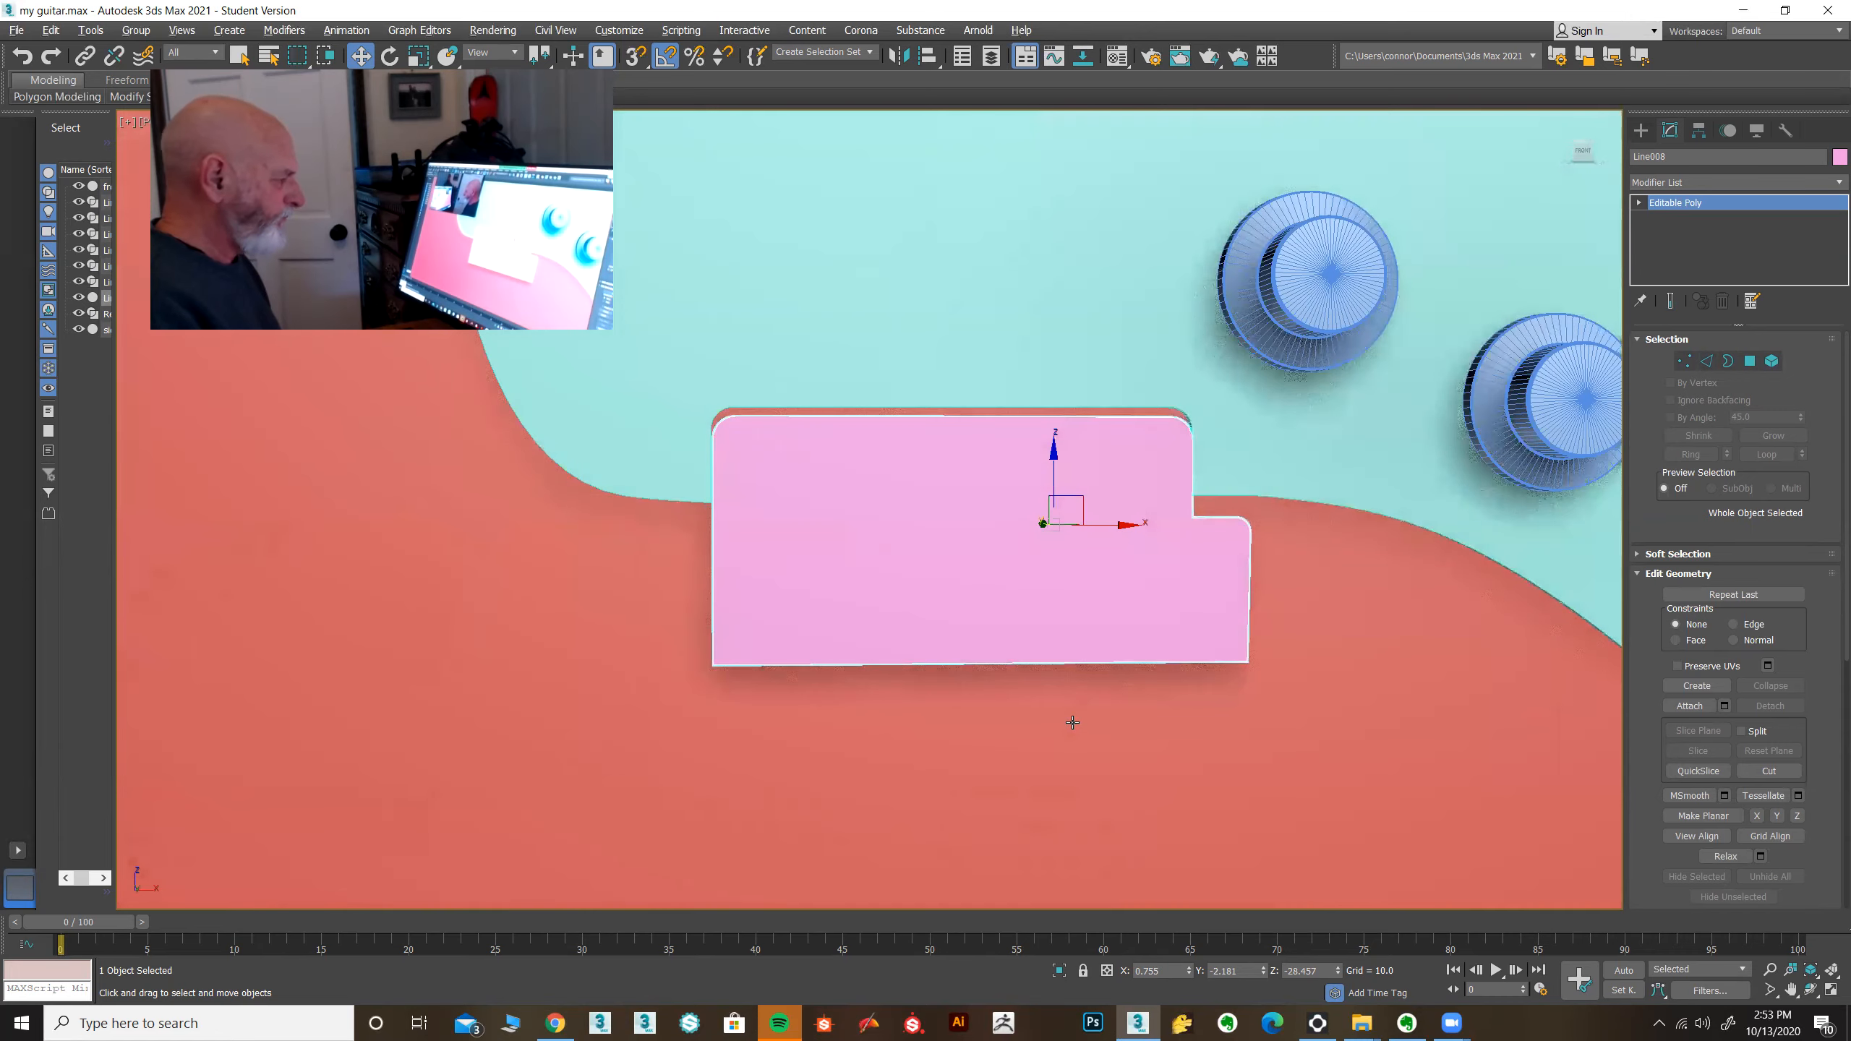
click(1705, 360)
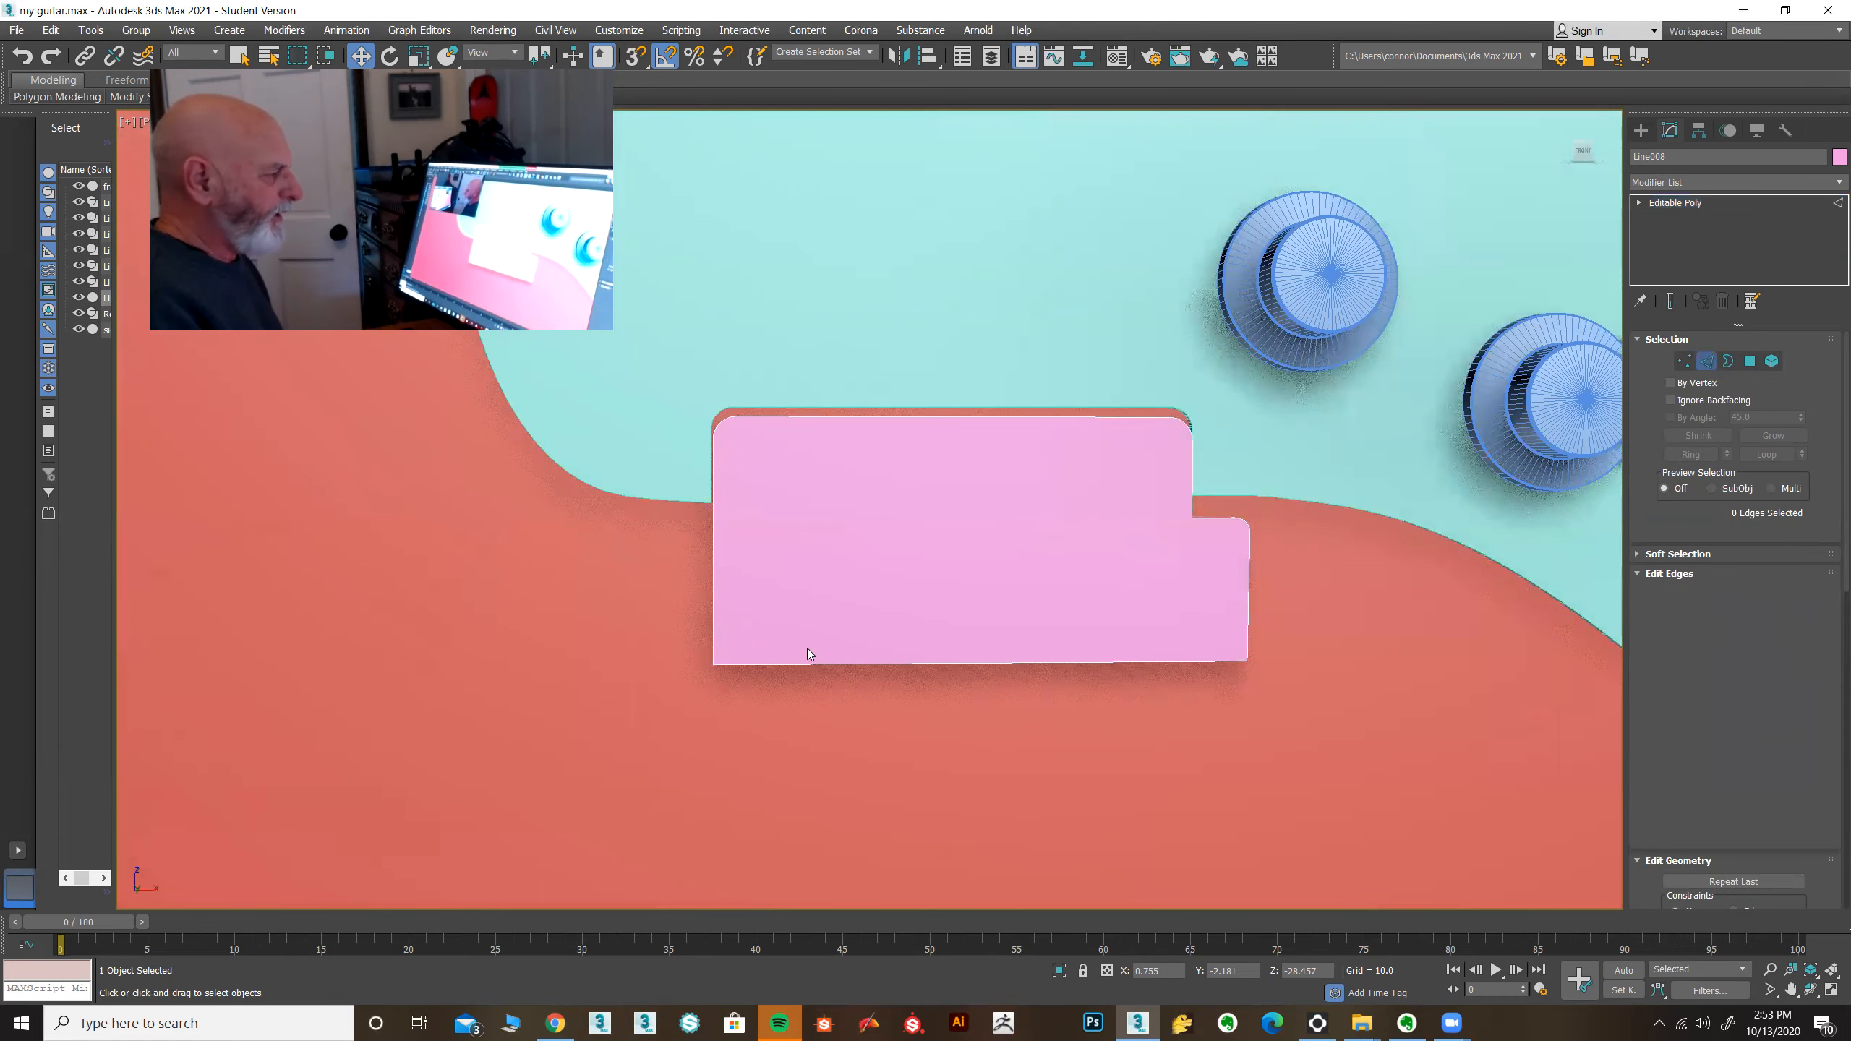
drag(634, 596, 1338, 611)
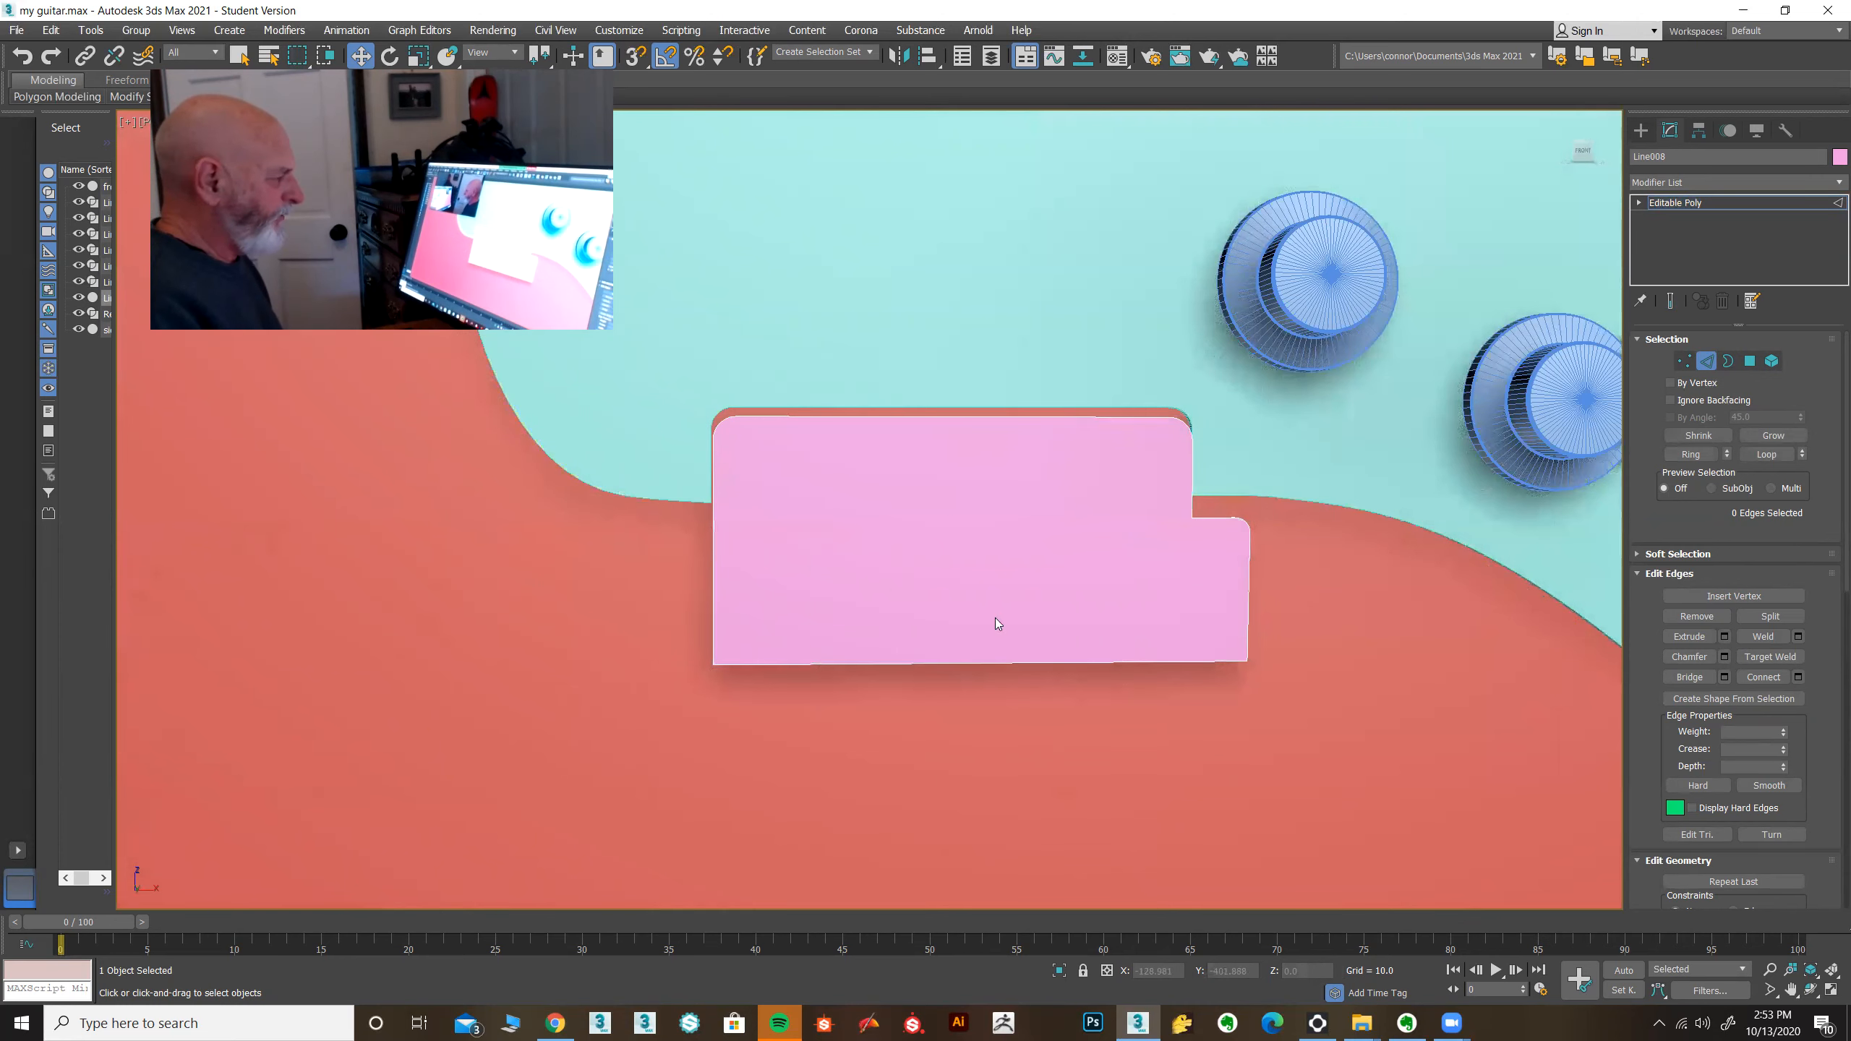
alt+middle_drag(570, 662, 628, 608)
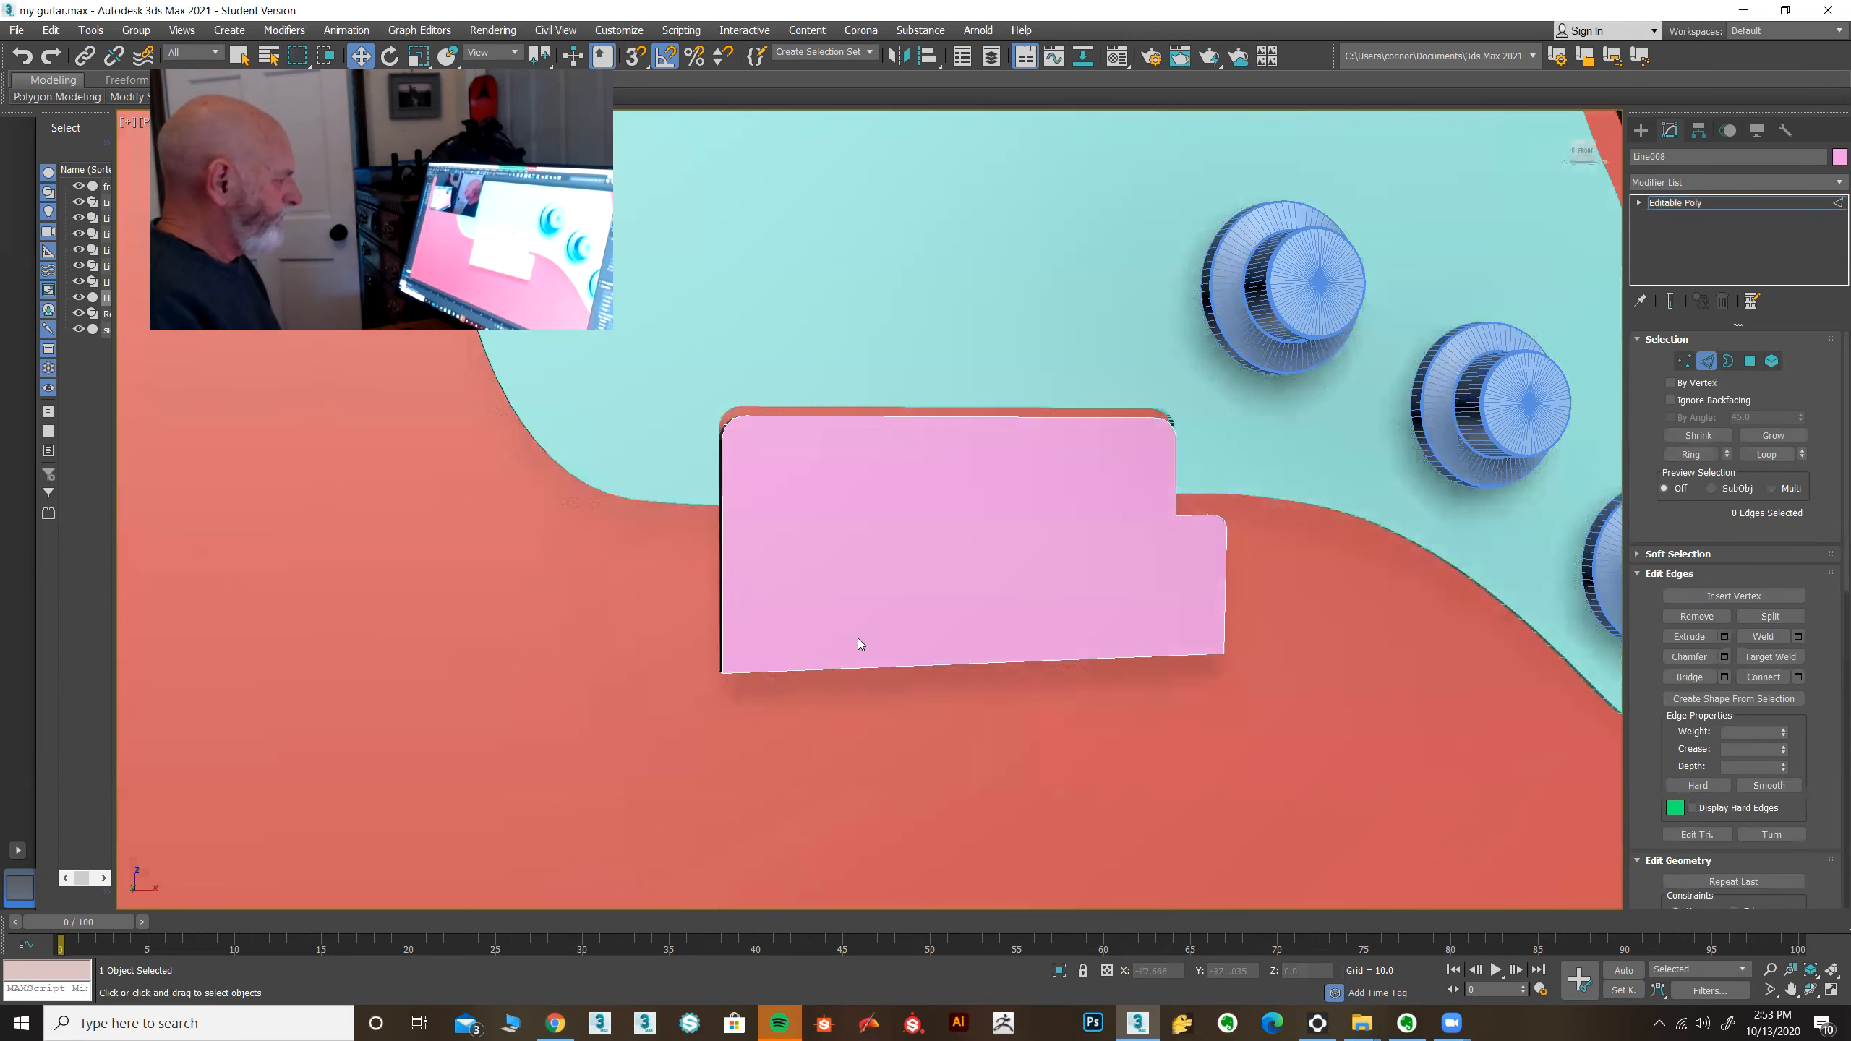
alt+middle_drag(872, 703, 838, 674)
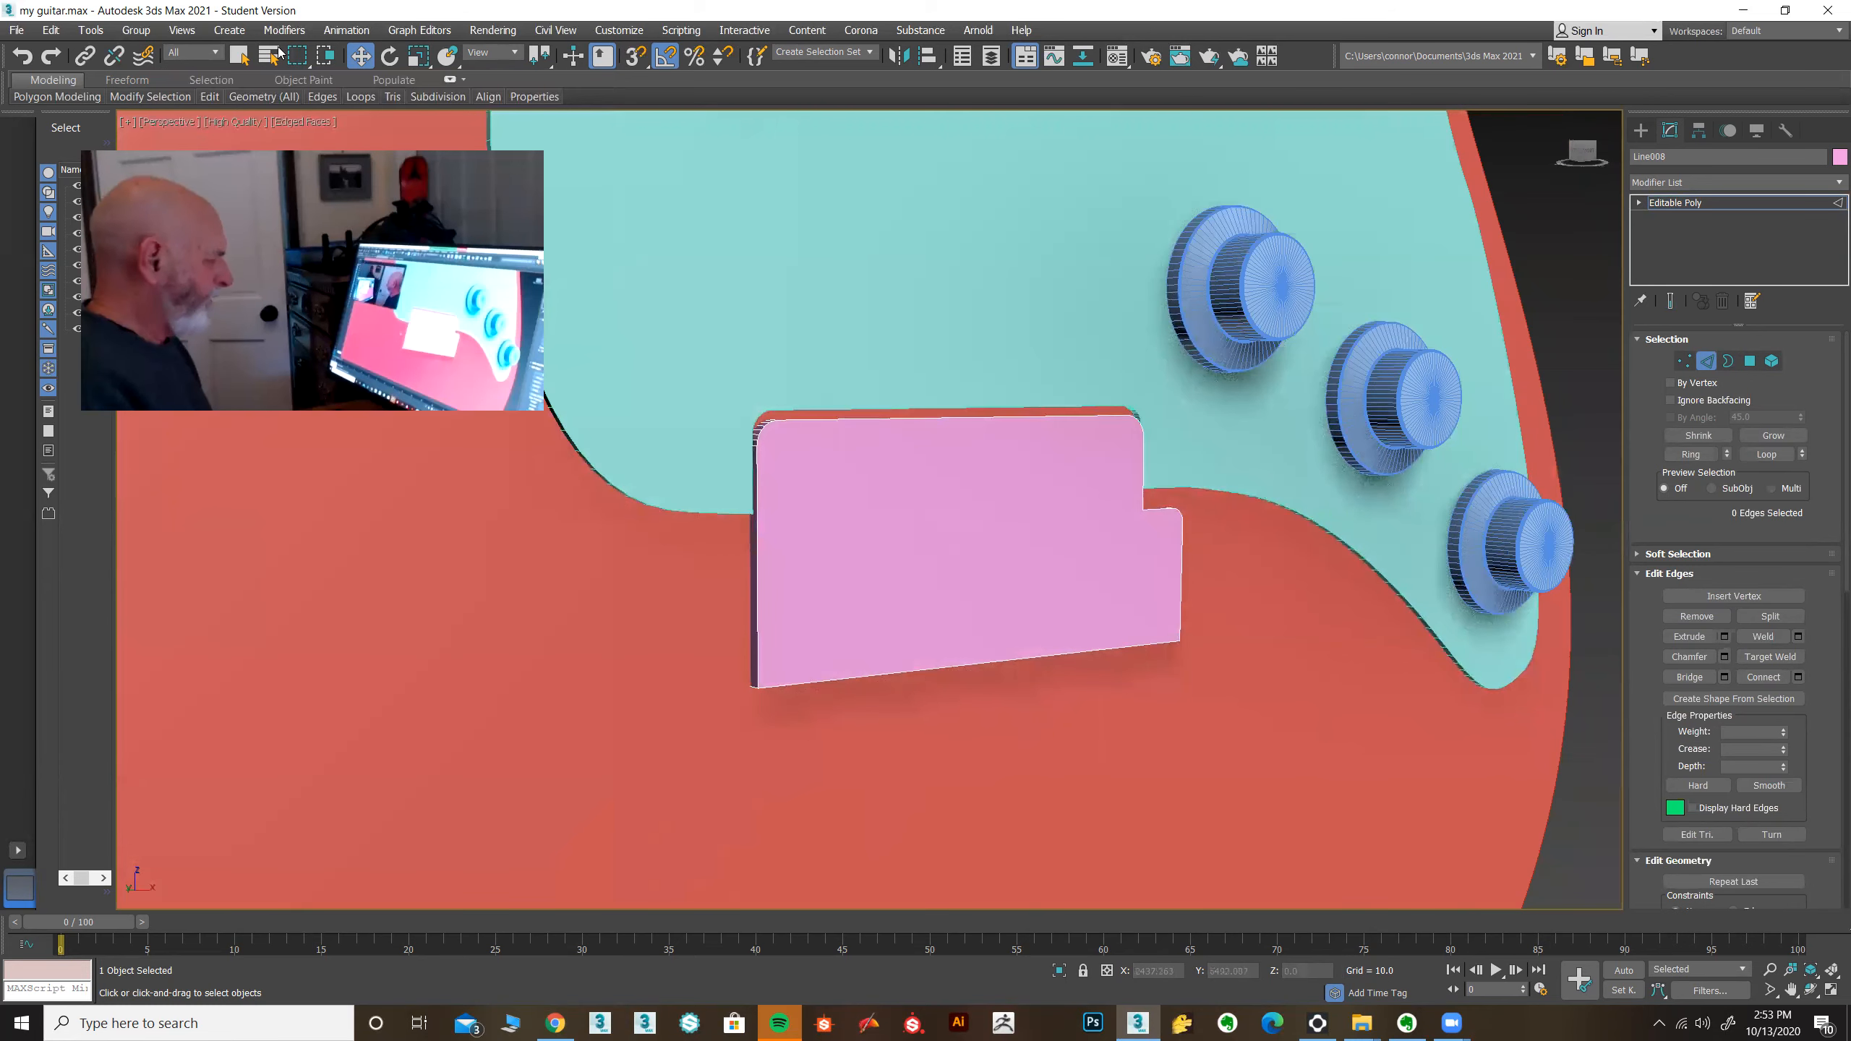
Step: Region-select the four vertical edges at the bridge plate's two ends, and check the selection from both sides
click(757, 635)
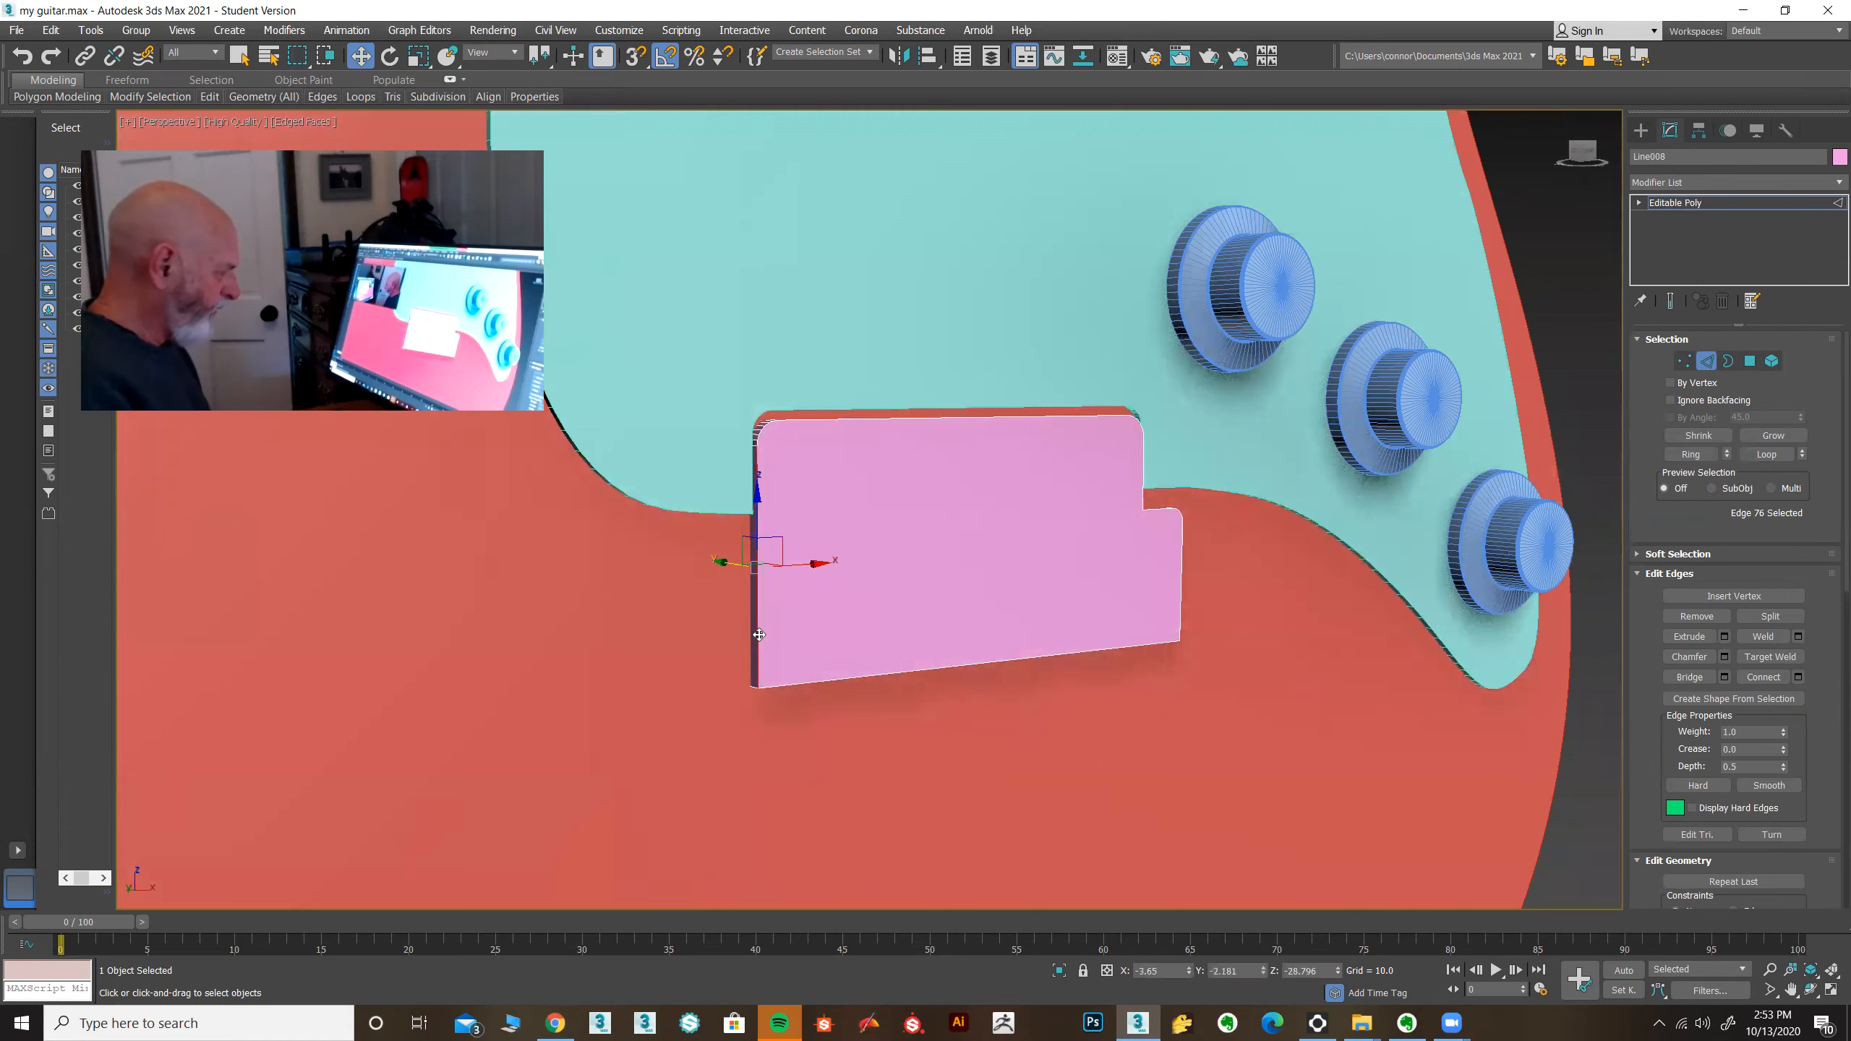
drag(689, 611, 1245, 616)
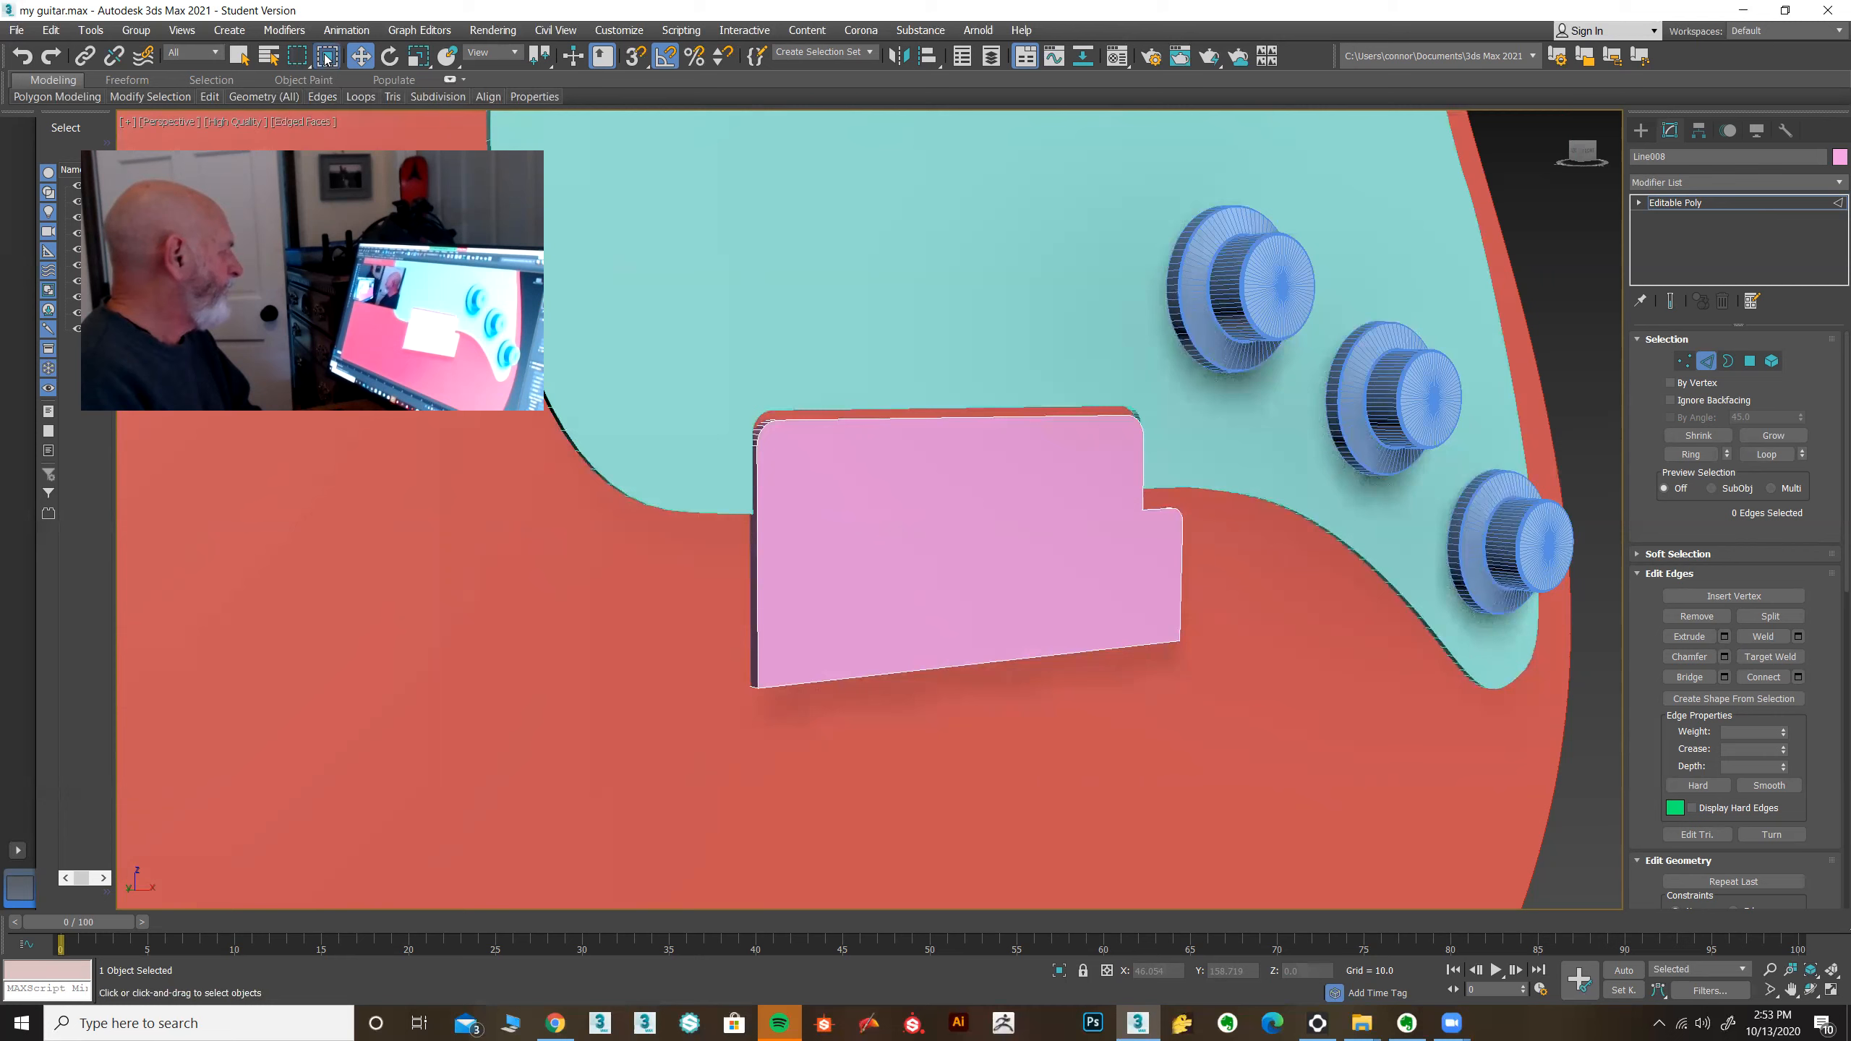
drag(1264, 602, 1264, 602)
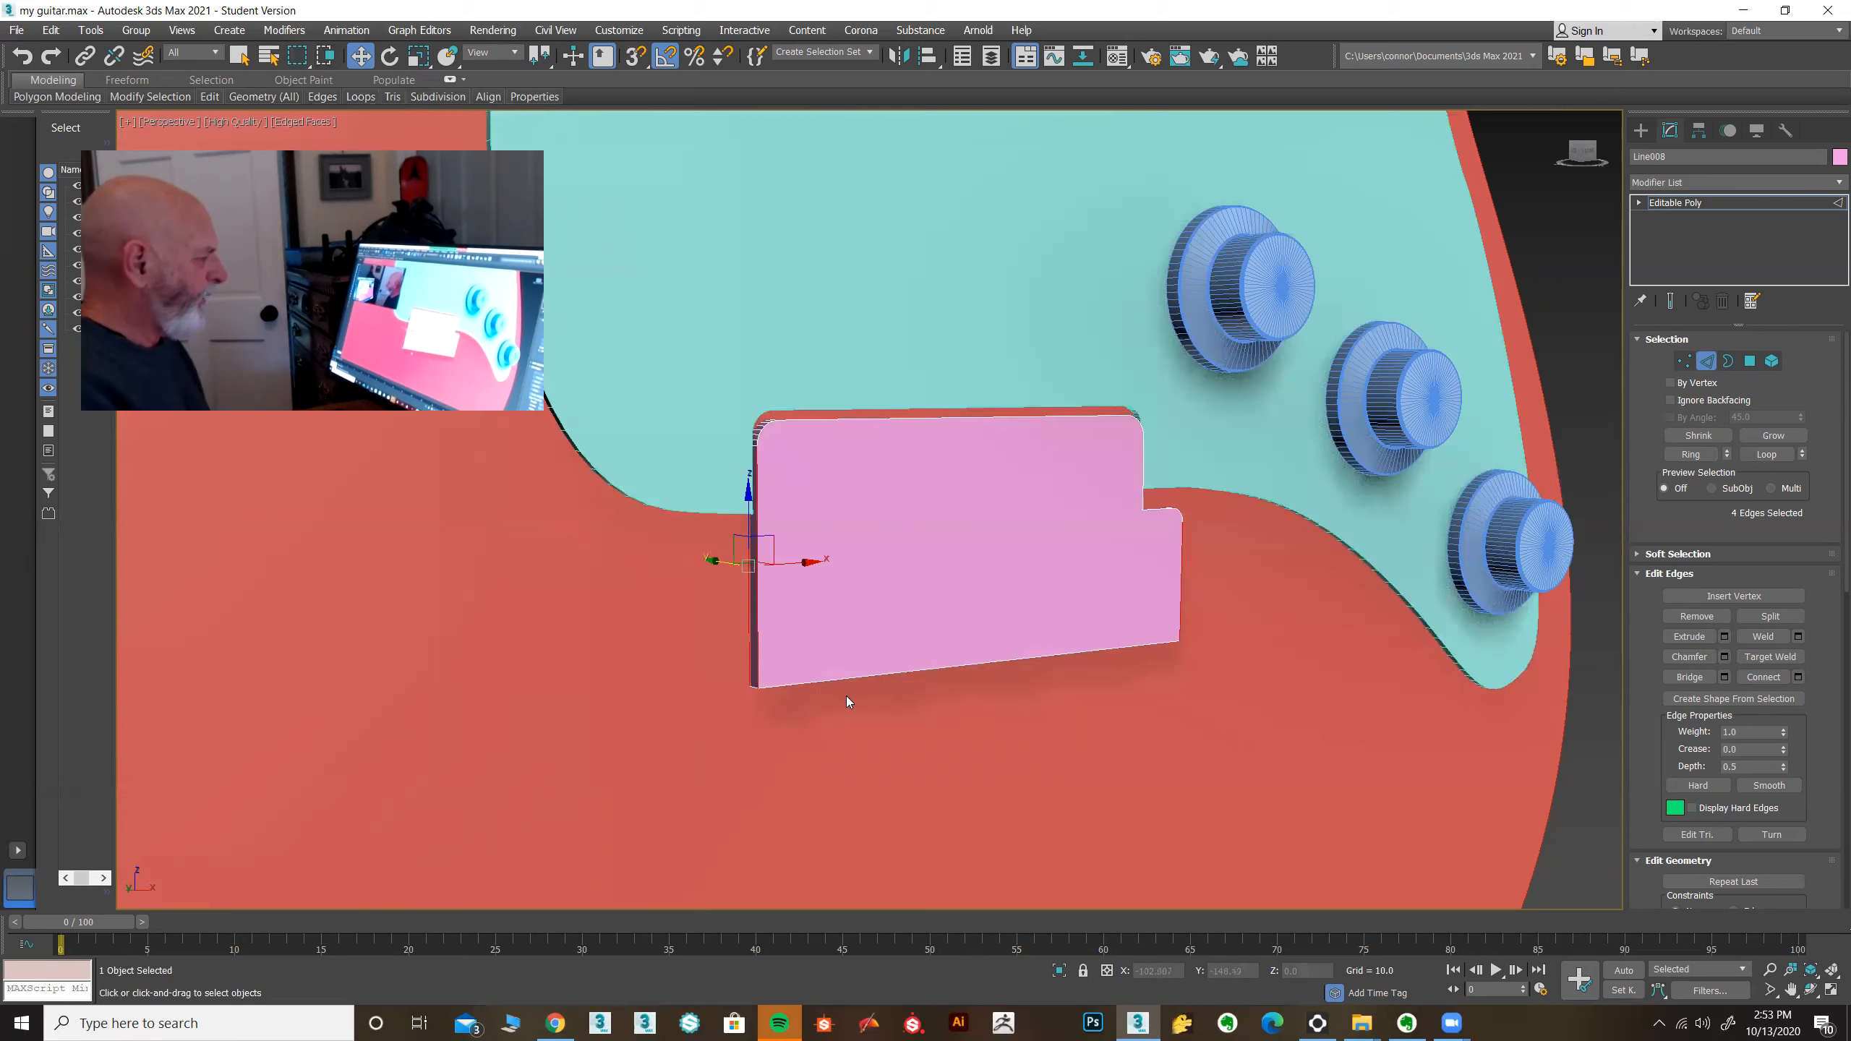
alt+middle_drag(869, 713, 746, 712)
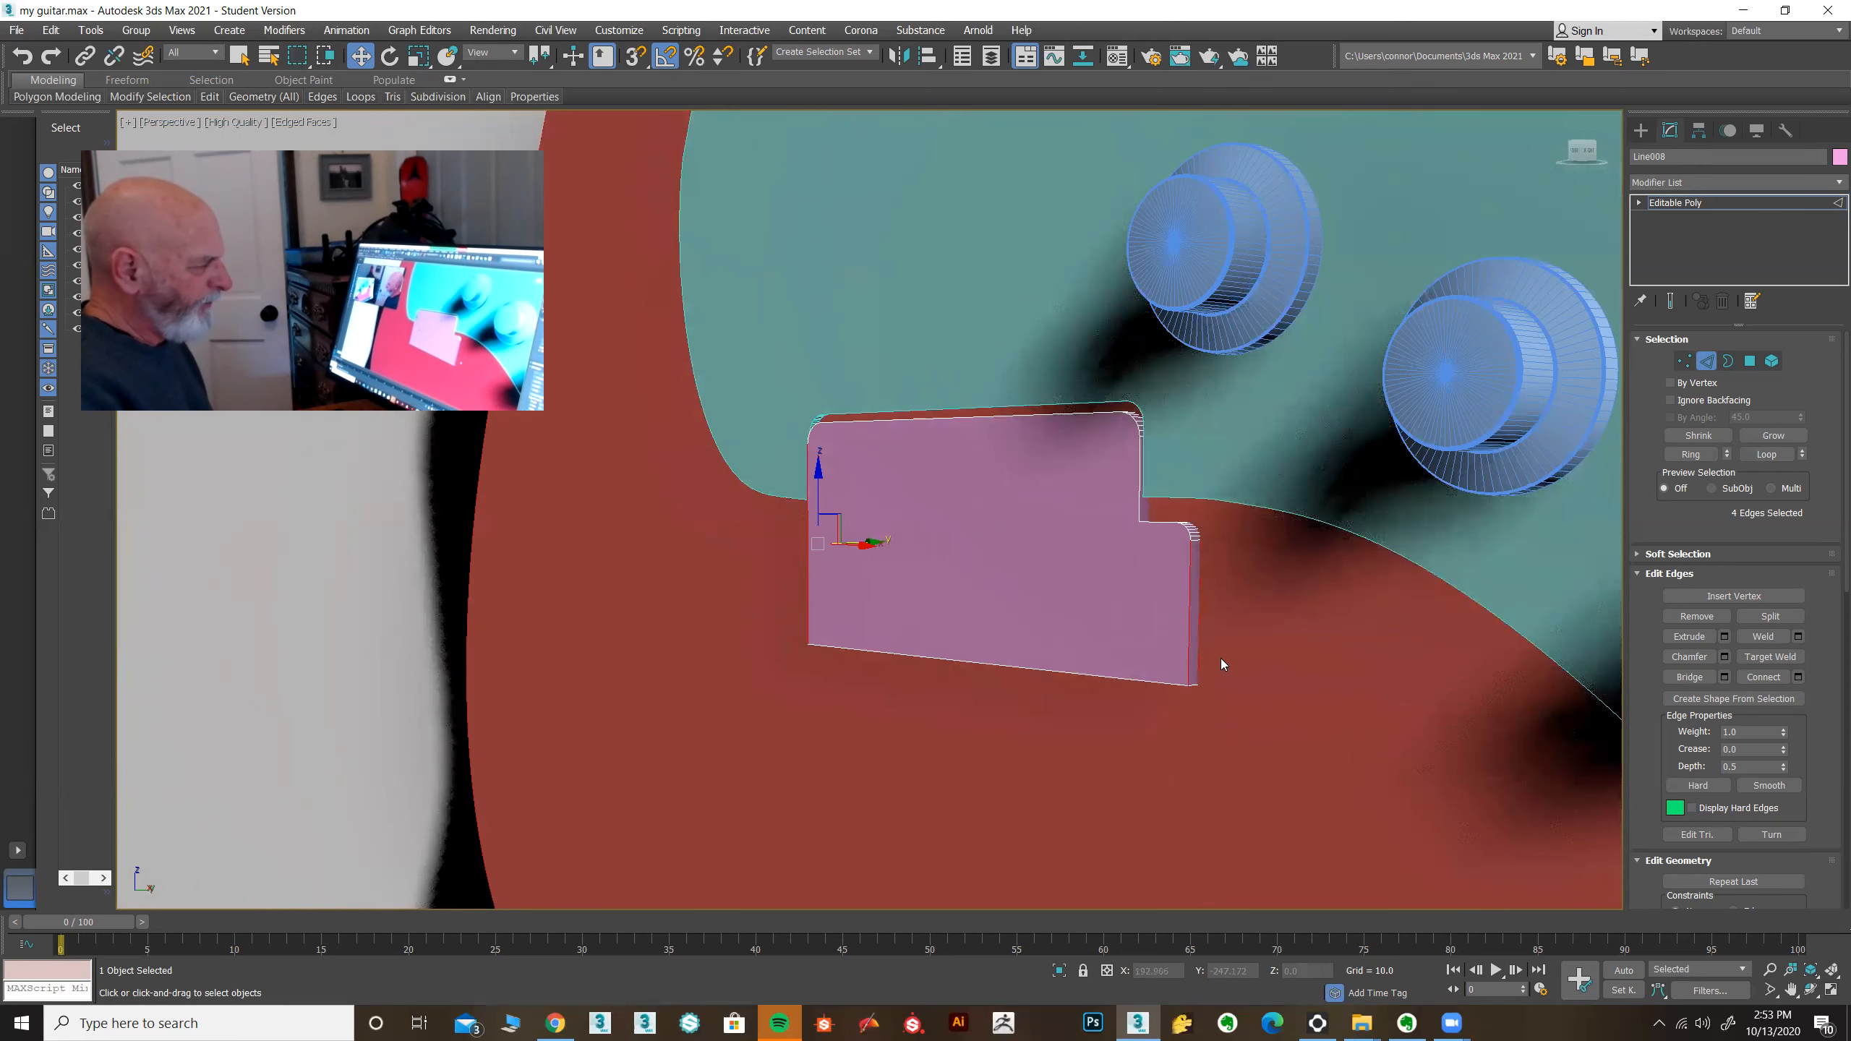
alt+middle_drag(963, 707, 956, 713)
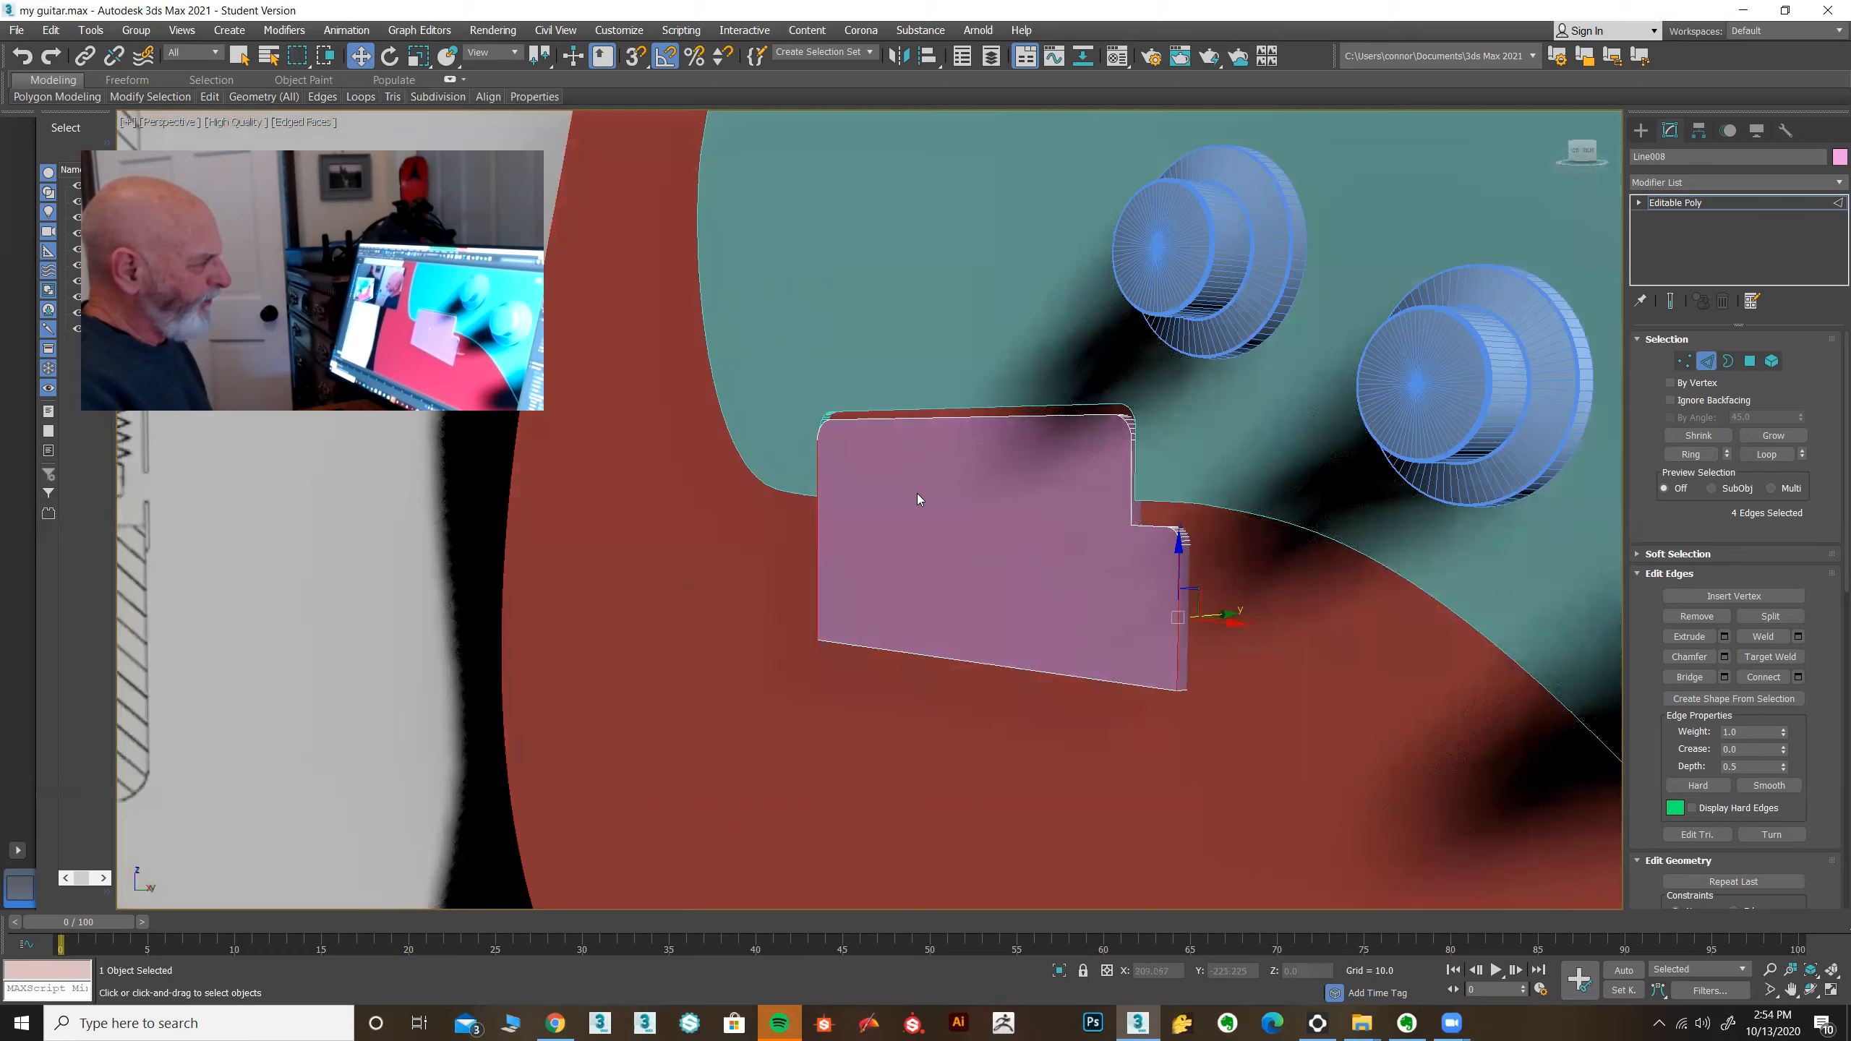
mouse_move(764, 565)
alt+middle_down()
mouse_move(810, 599)
mouse_move(876, 591)
alt+middle_up()
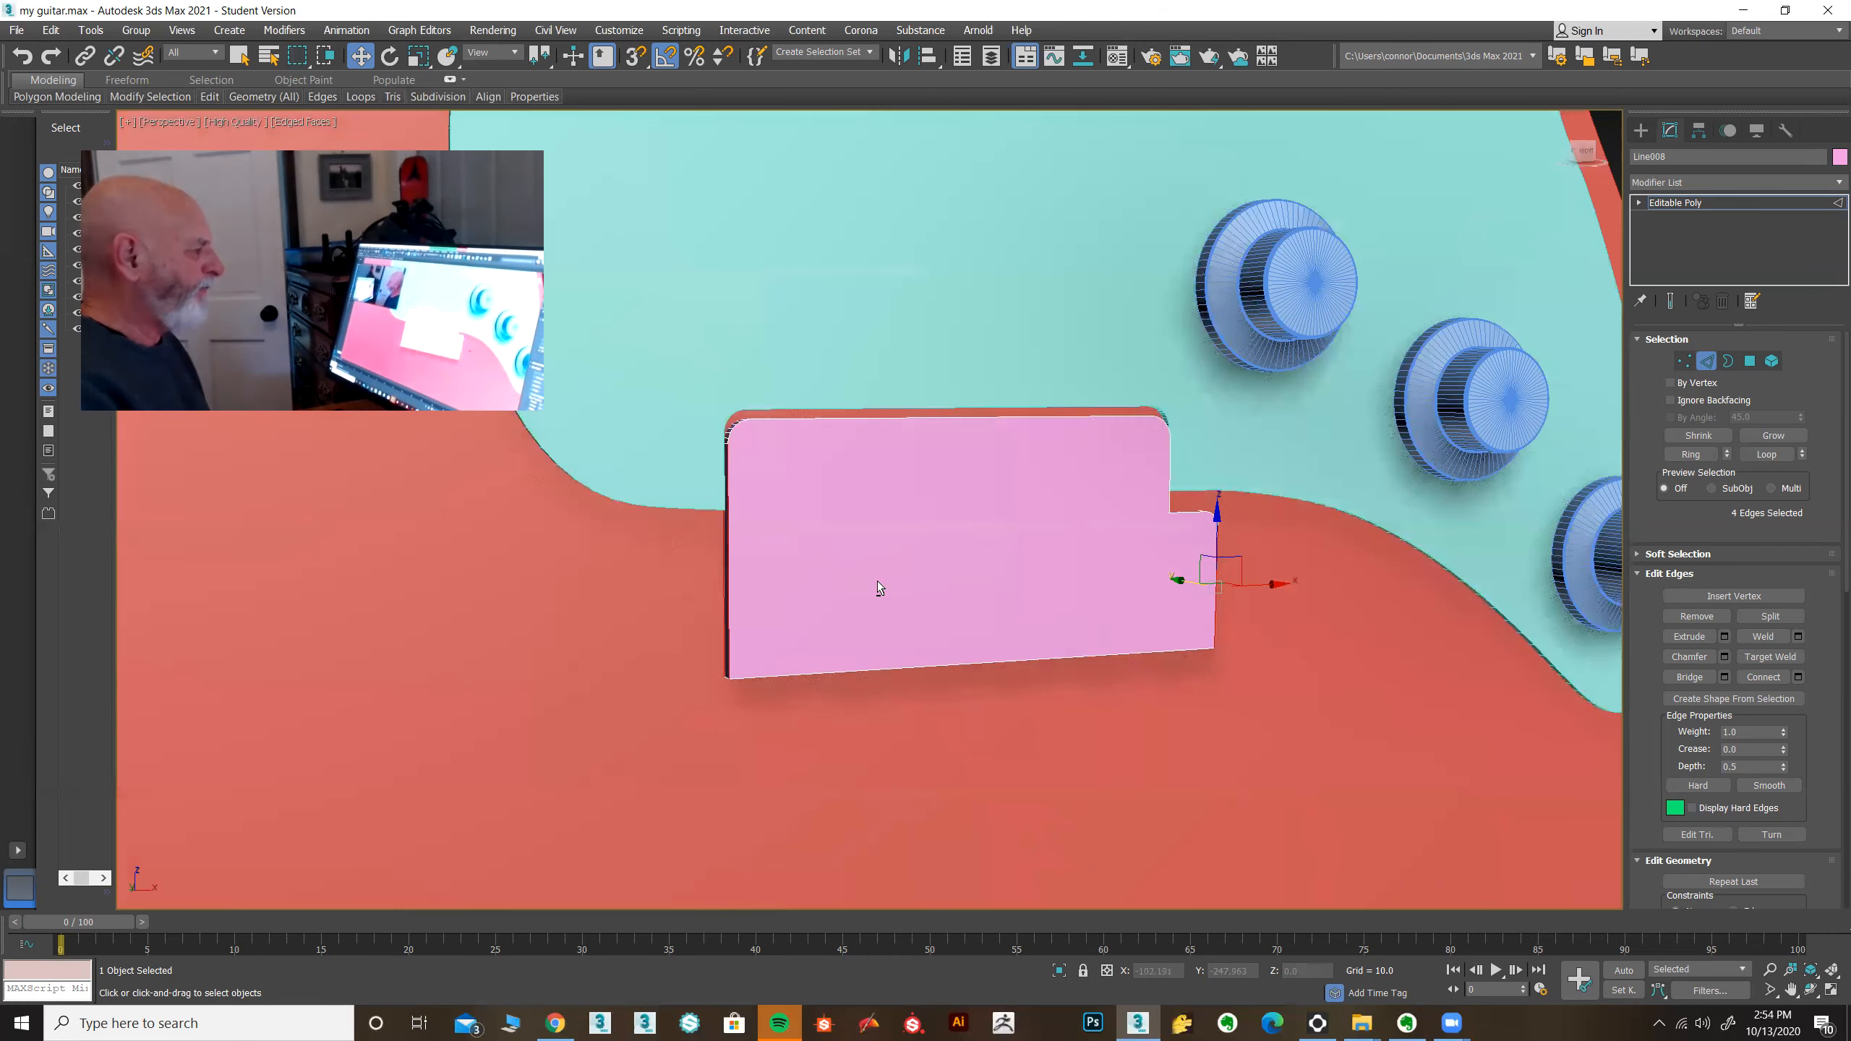
click(1797, 678)
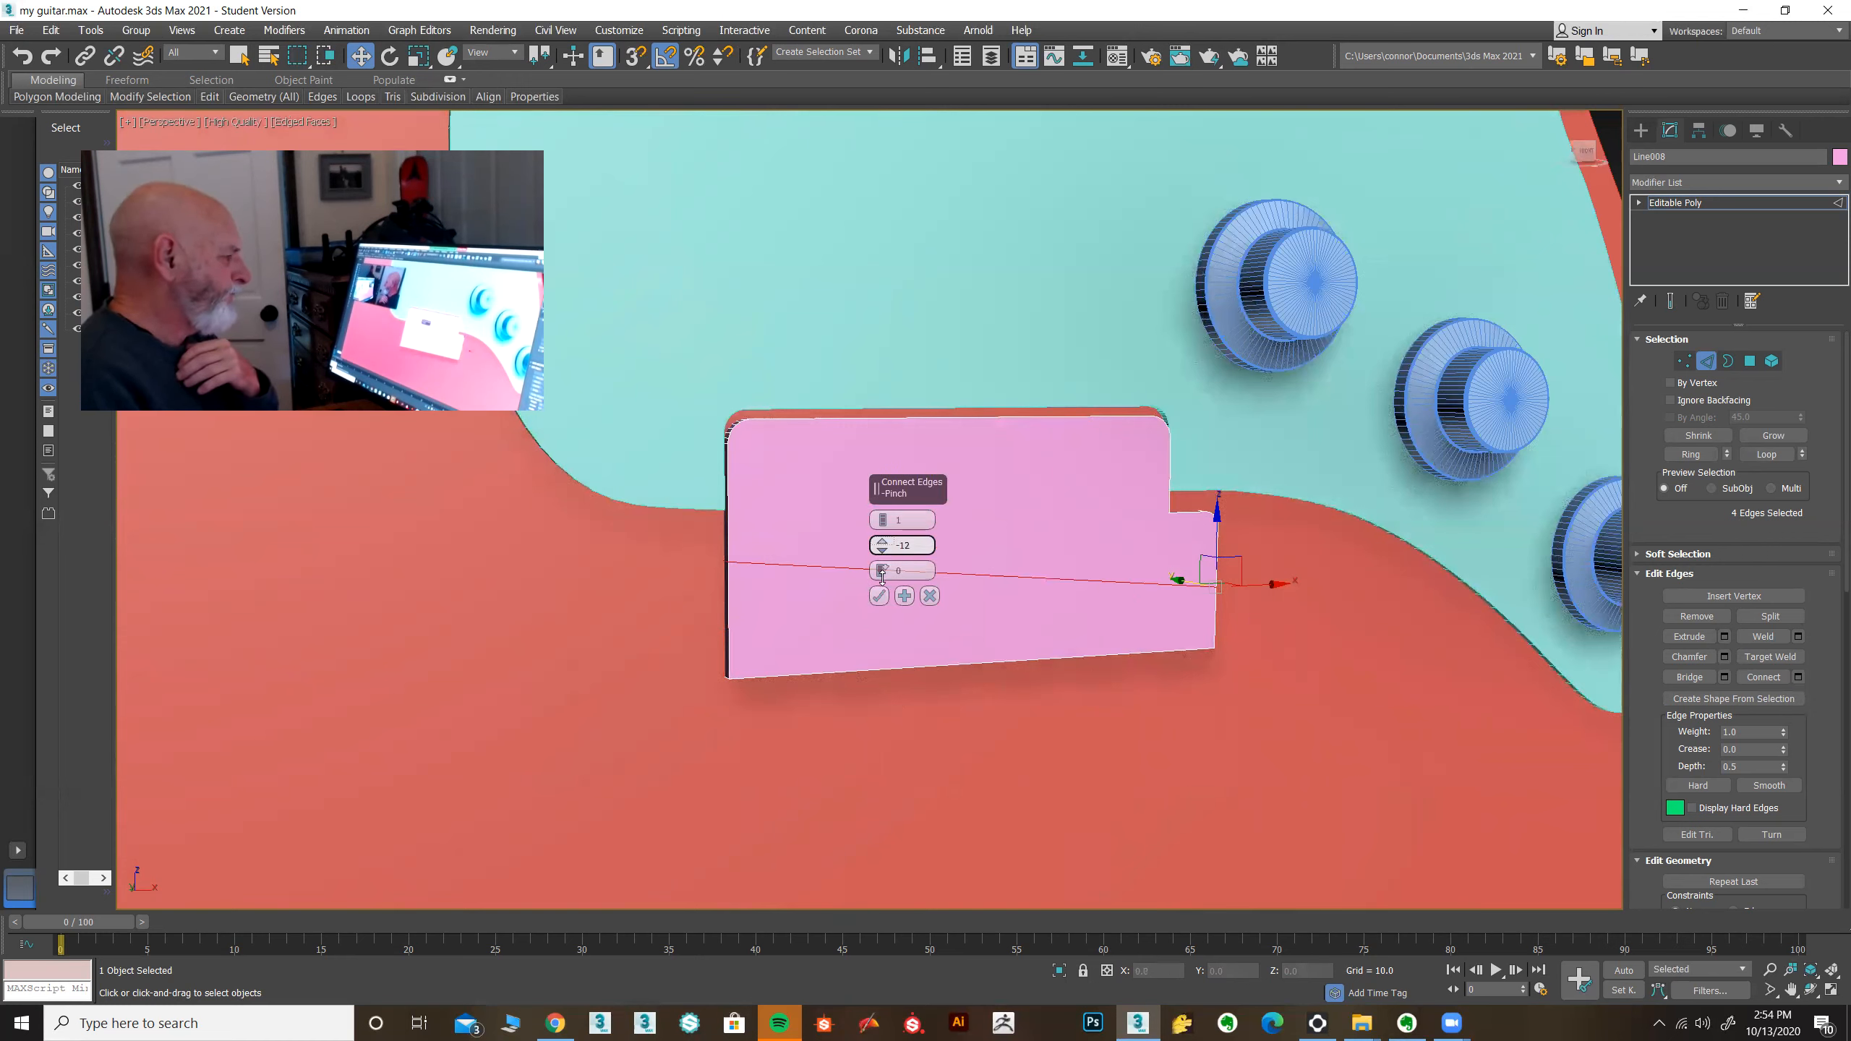
drag(882, 574, 884, 329)
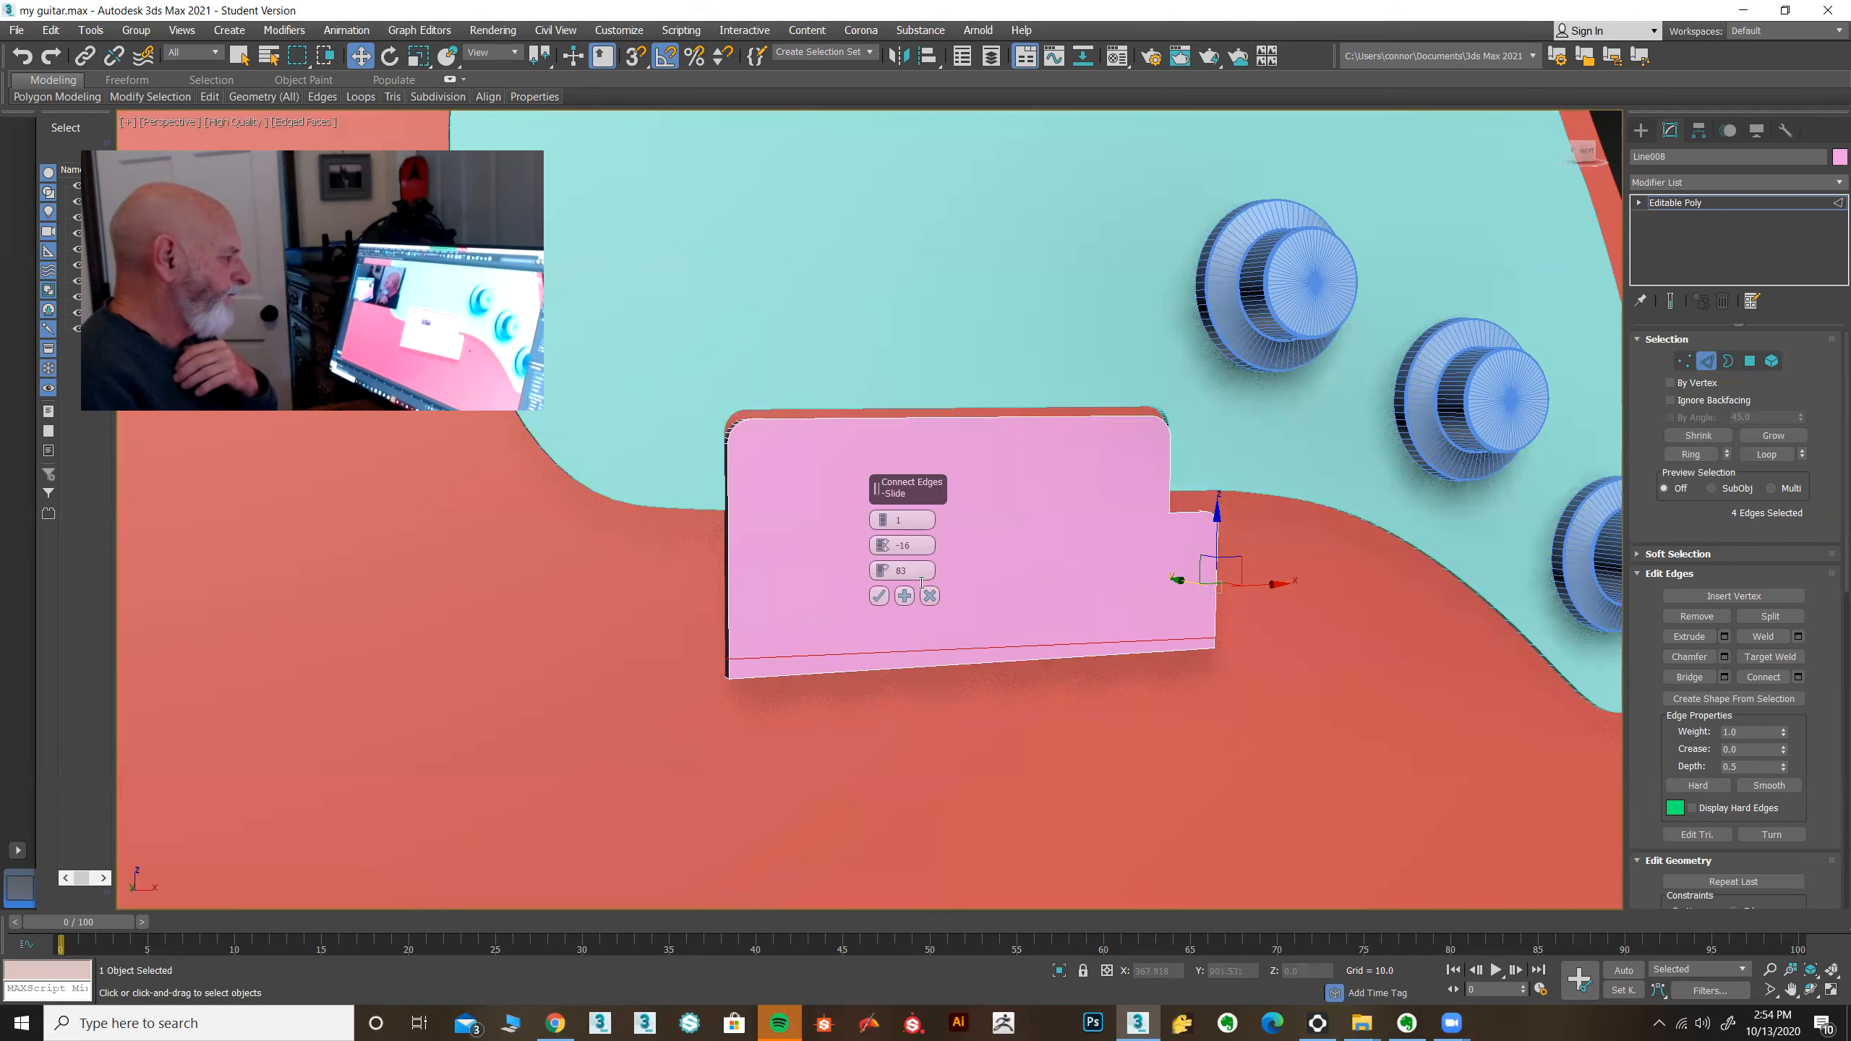
click(928, 596)
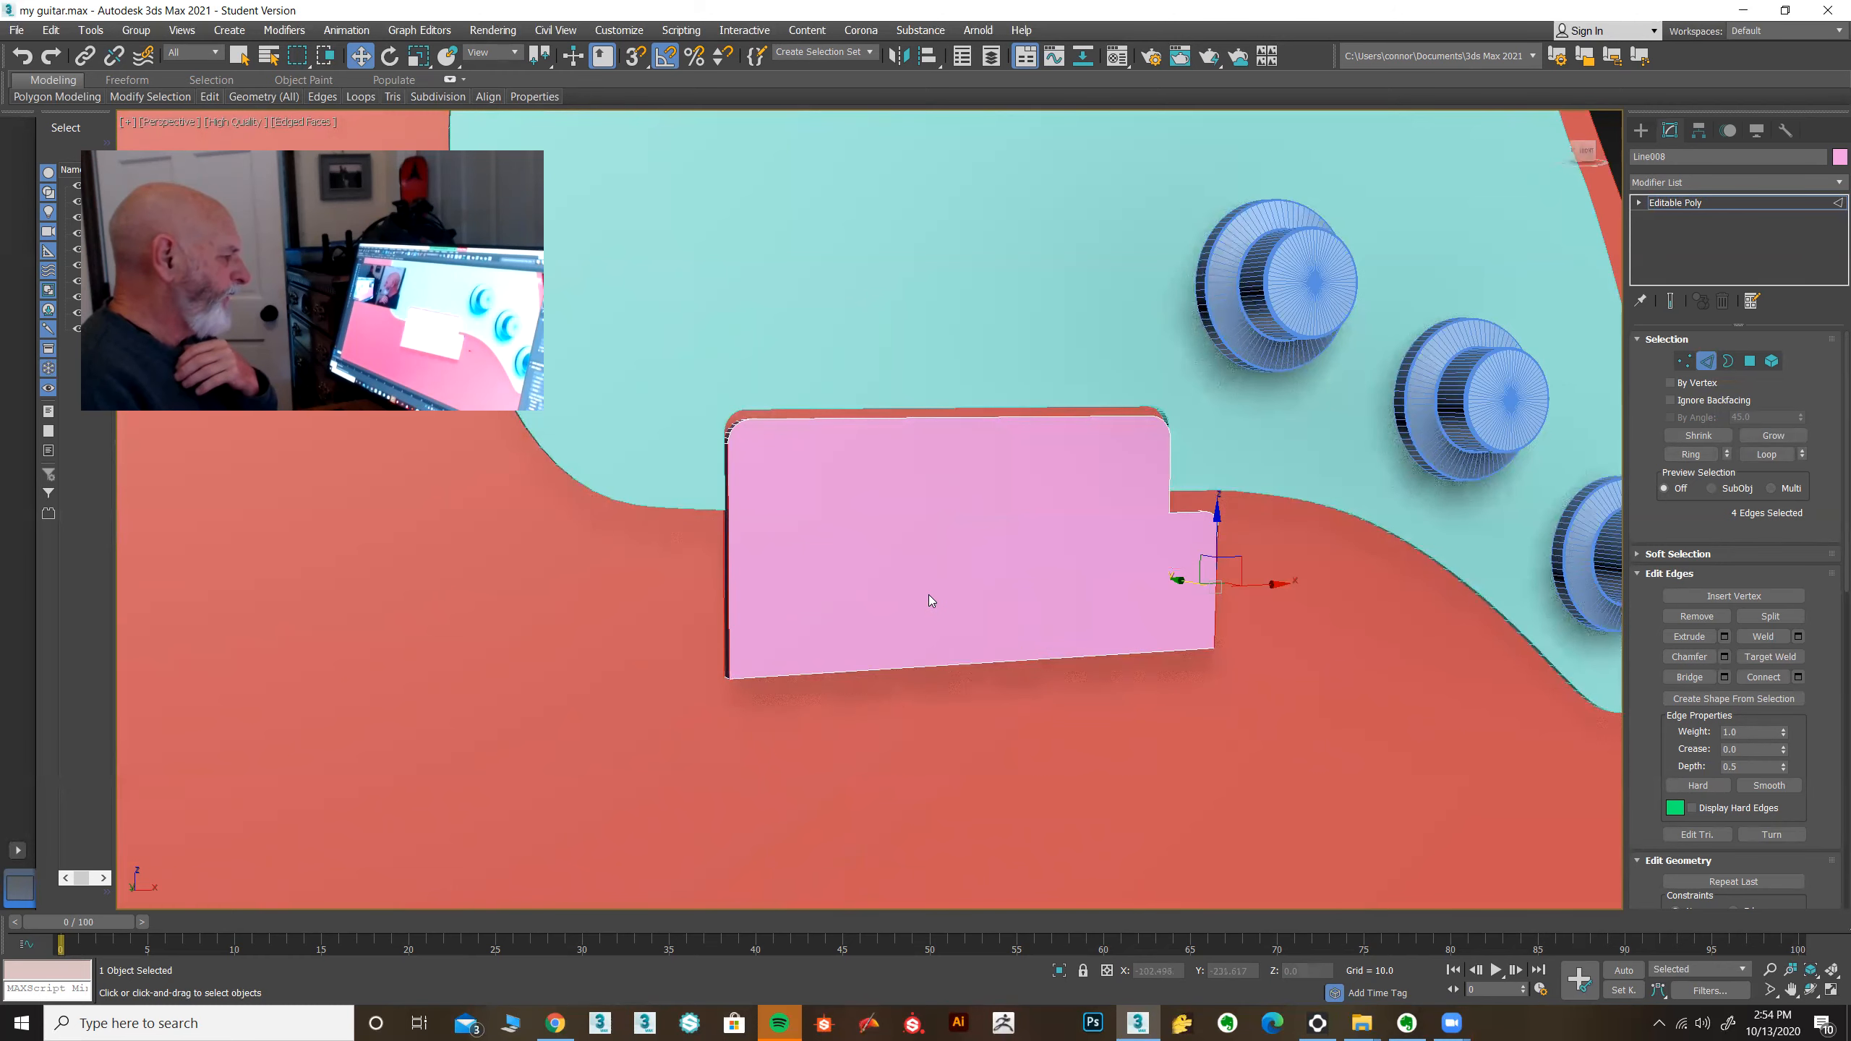
Step: Isolate the bridge plate and frame it in the perspective view
alt+middle_drag(1154, 759, 1093, 744)
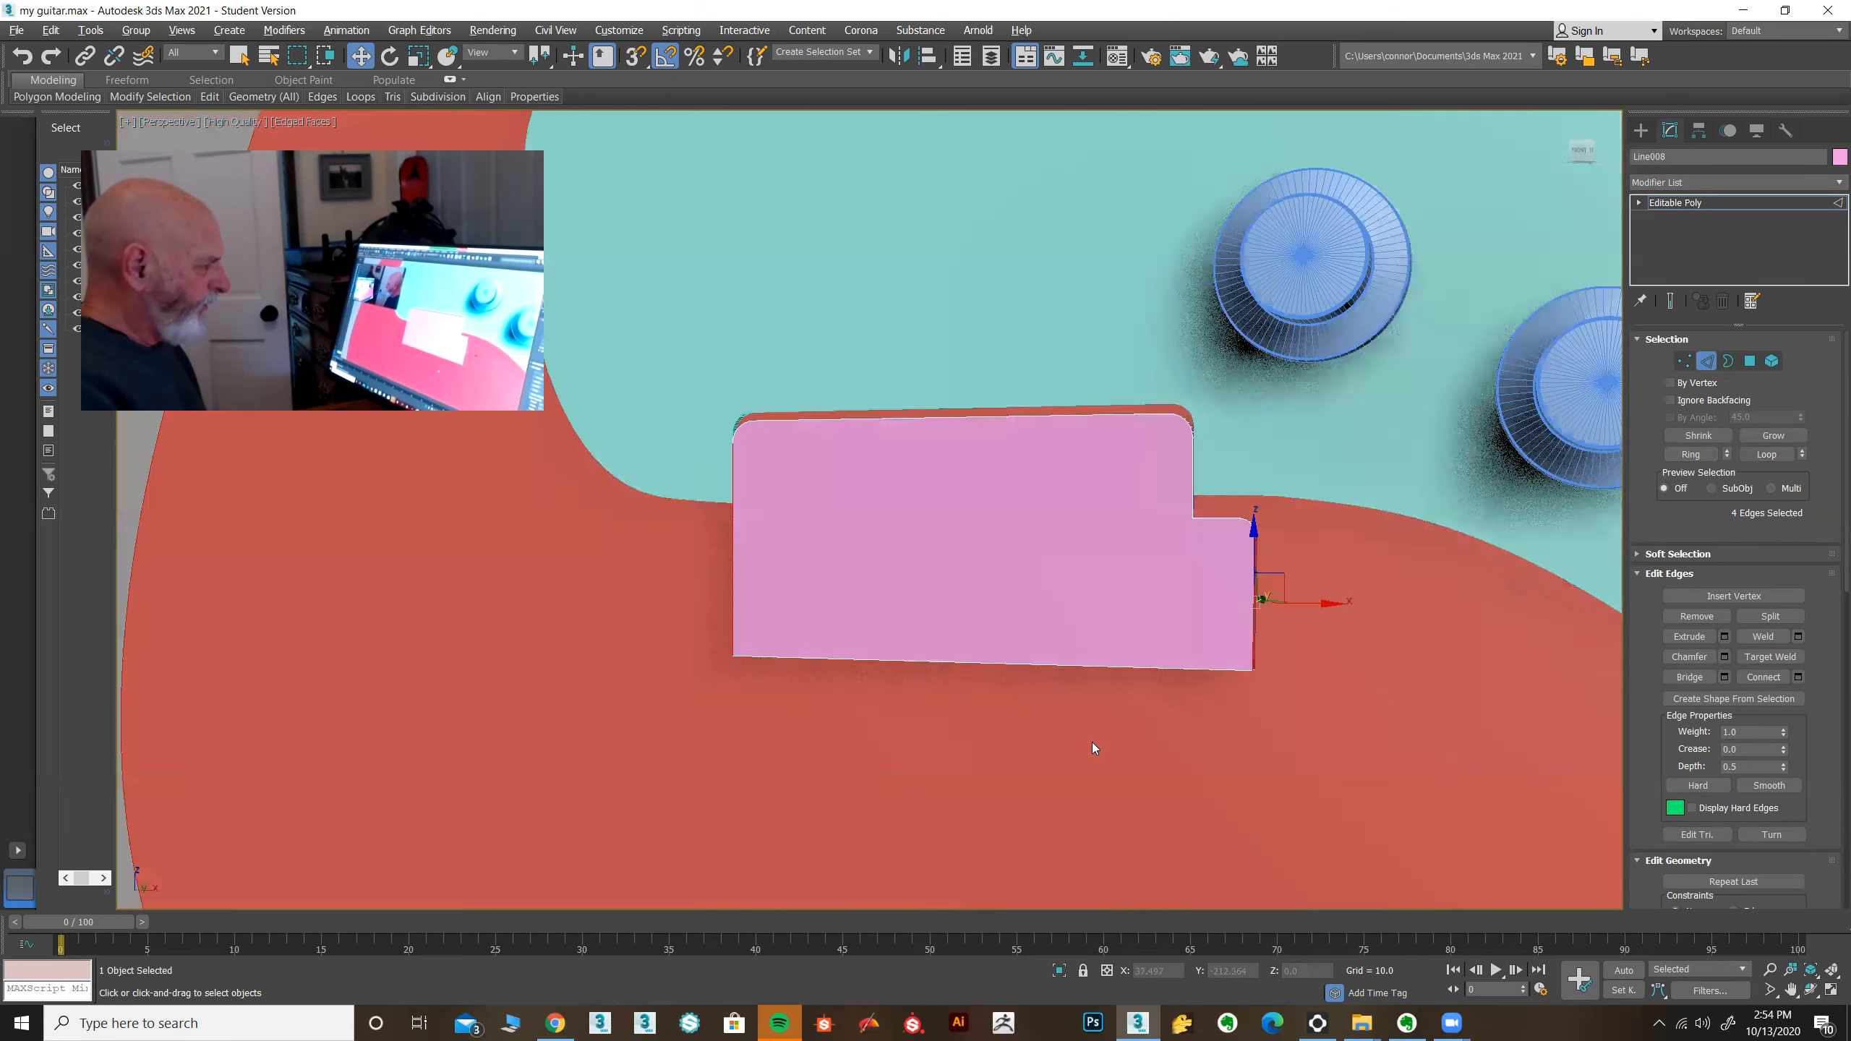
right_click(1090, 703)
click(1121, 632)
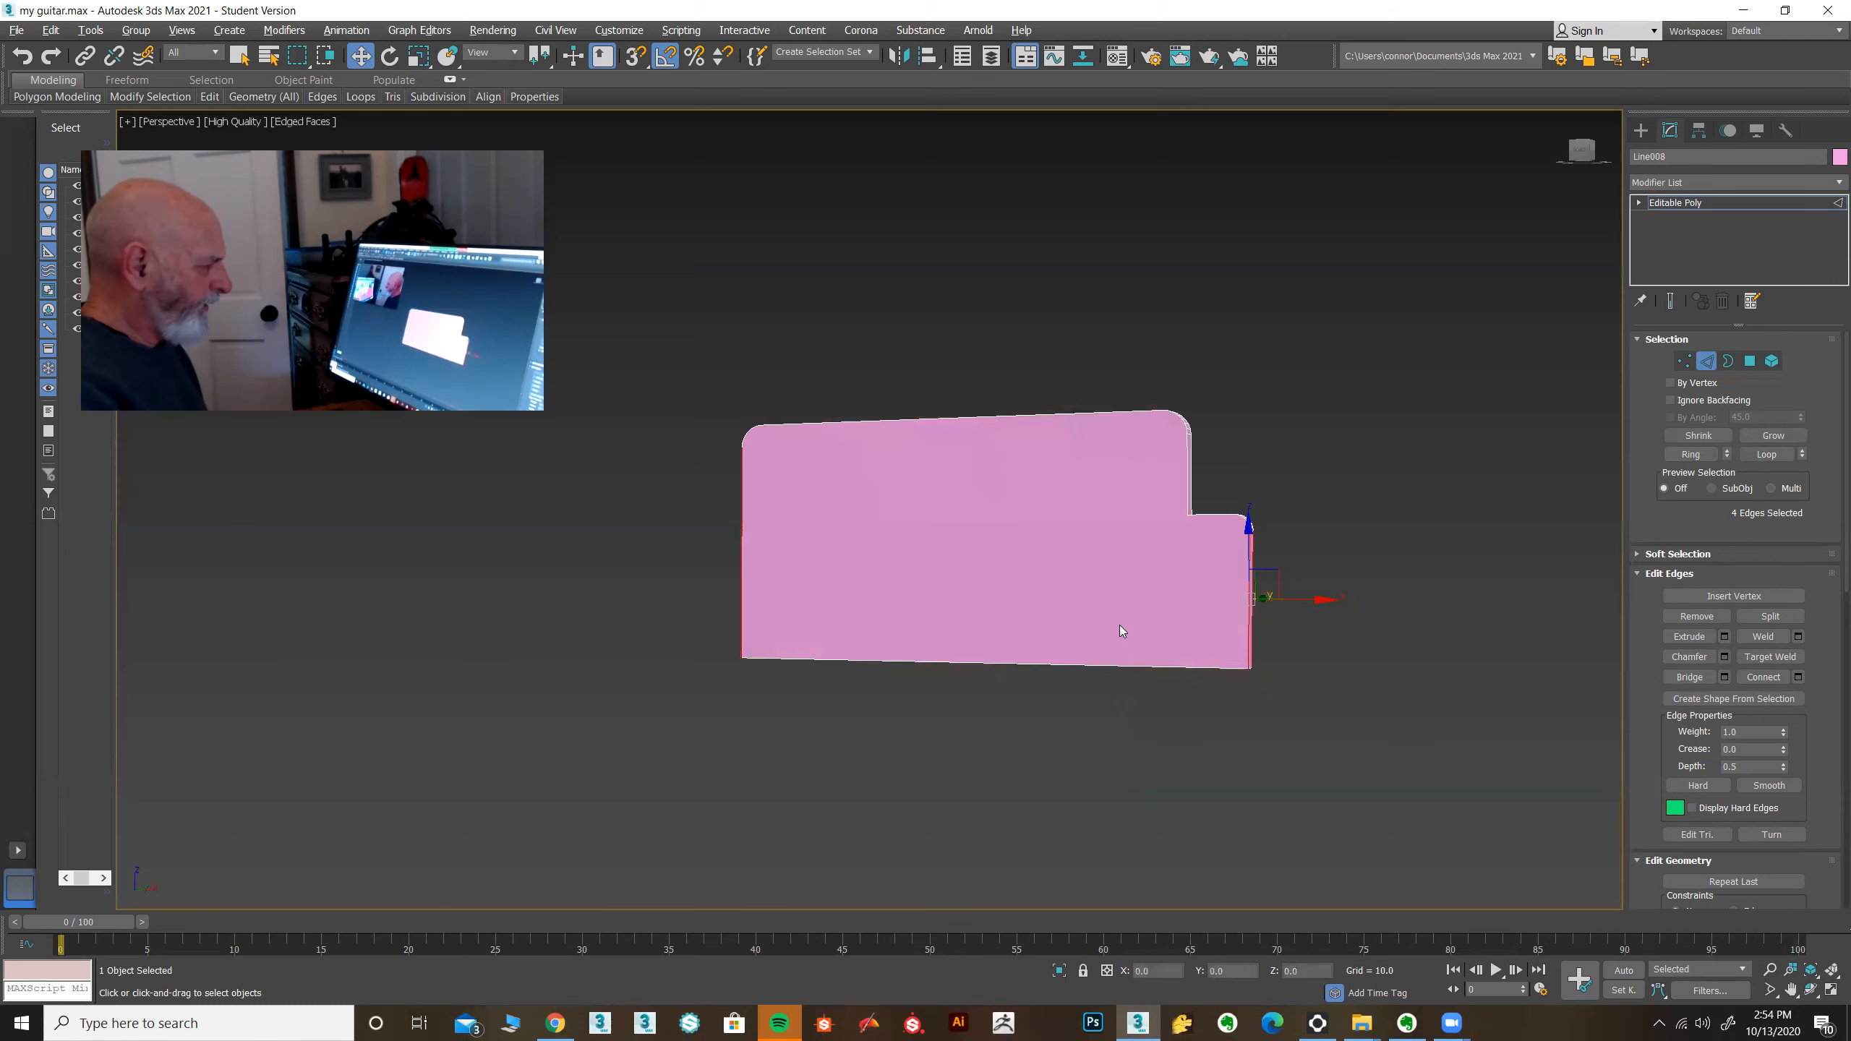
alt+middle_drag(1142, 742, 1107, 831)
key(z)
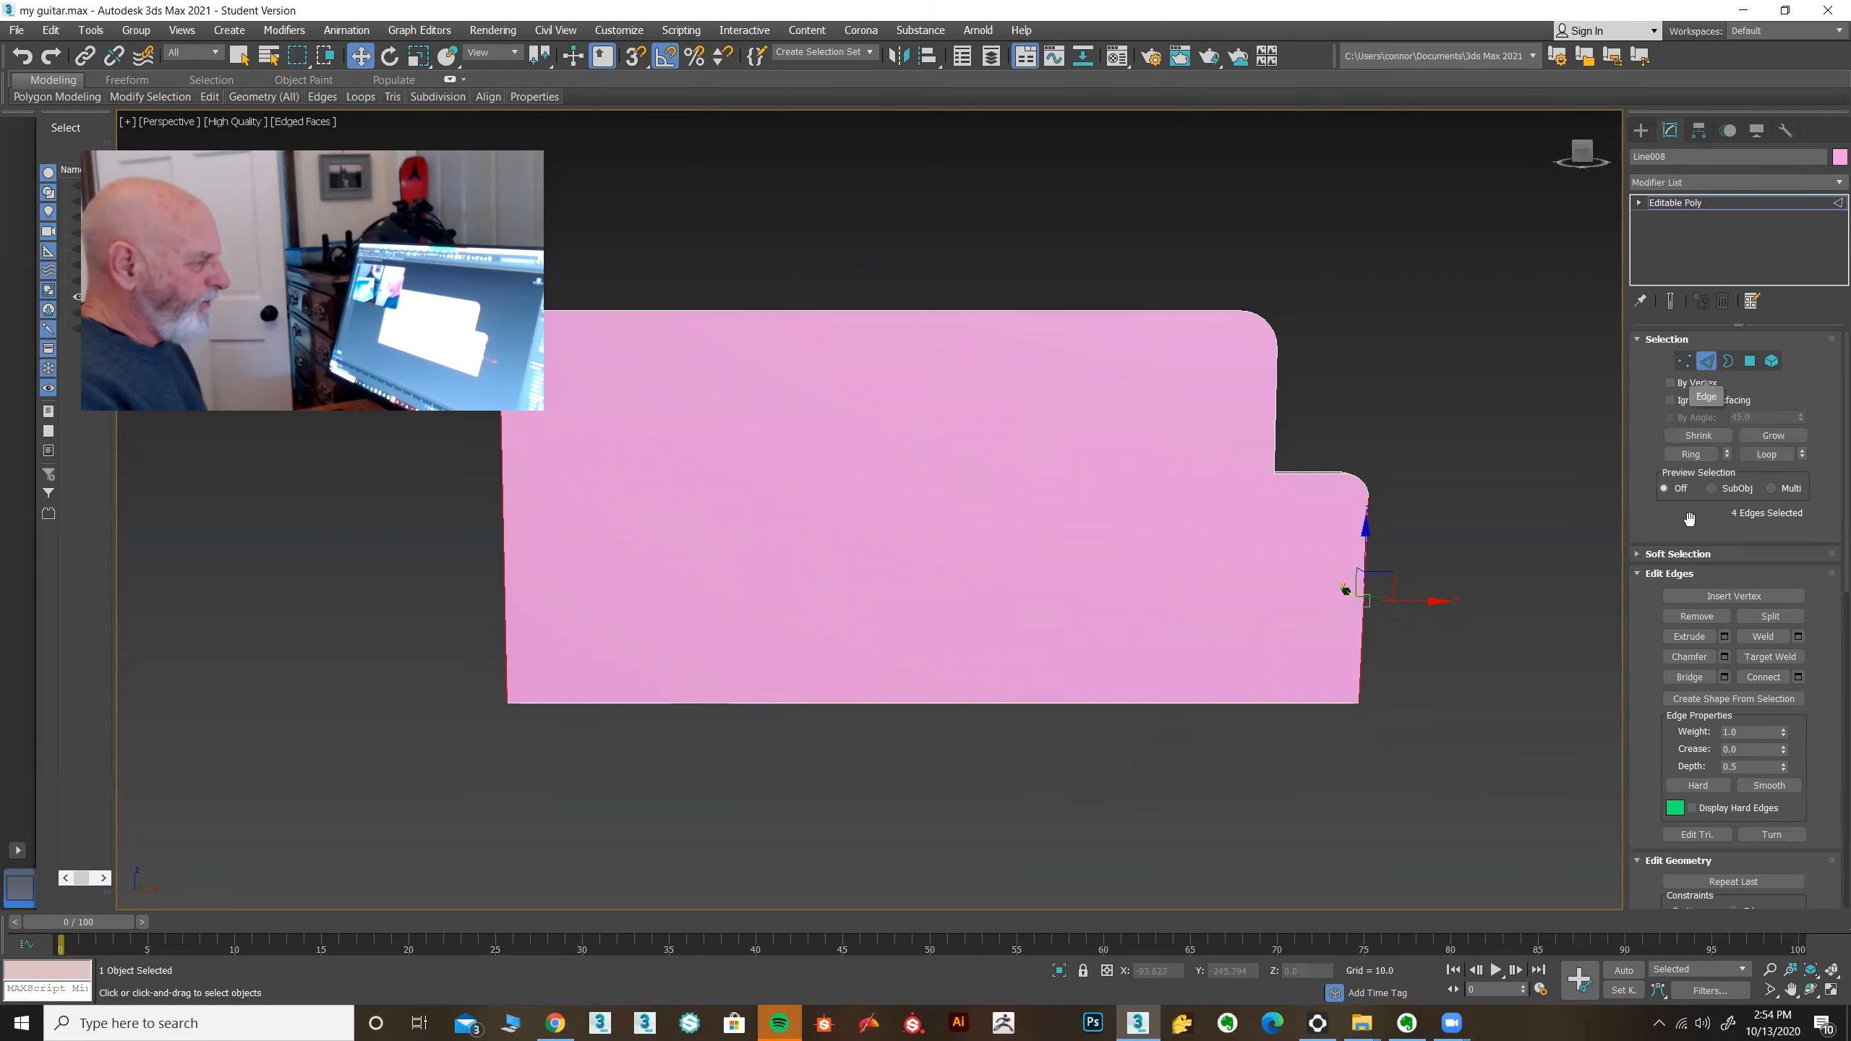
Step: Cycle through the plate's Vertex, Edge, Border, Polygon and Element levels and return to object level
key(1)
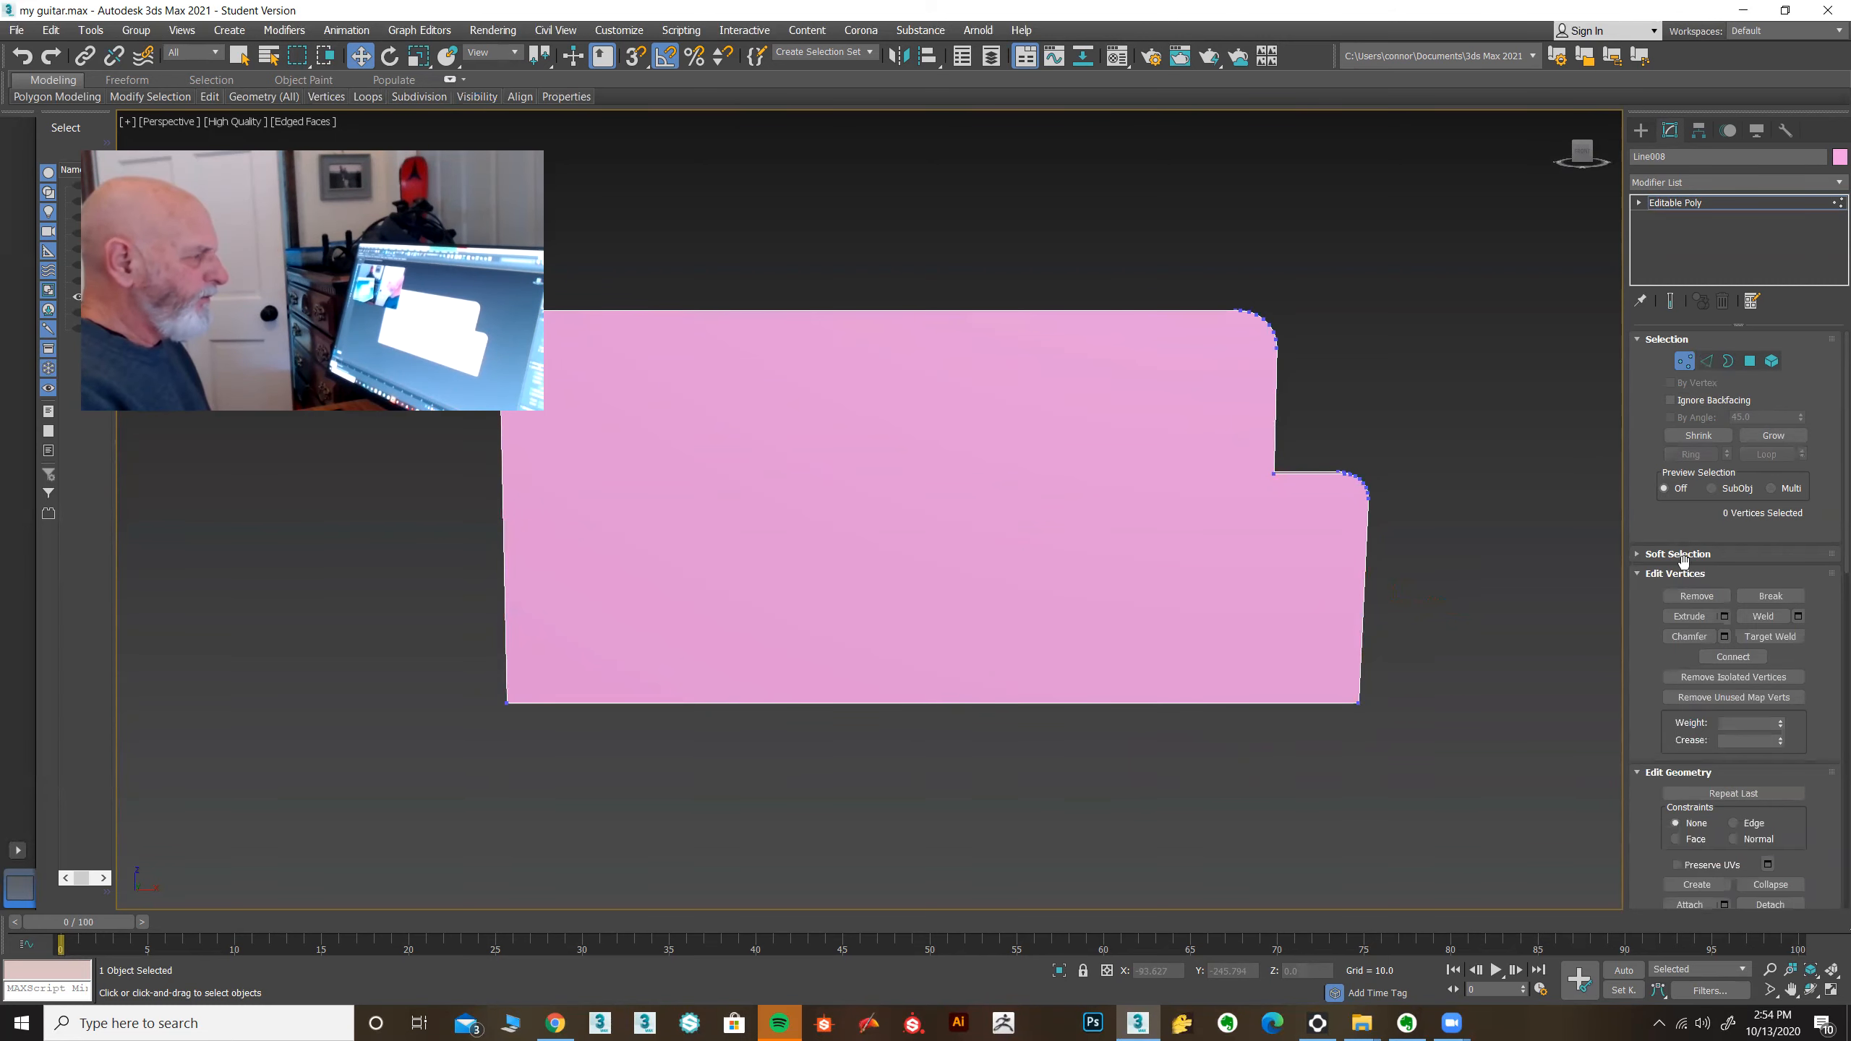
key(2)
key(3)
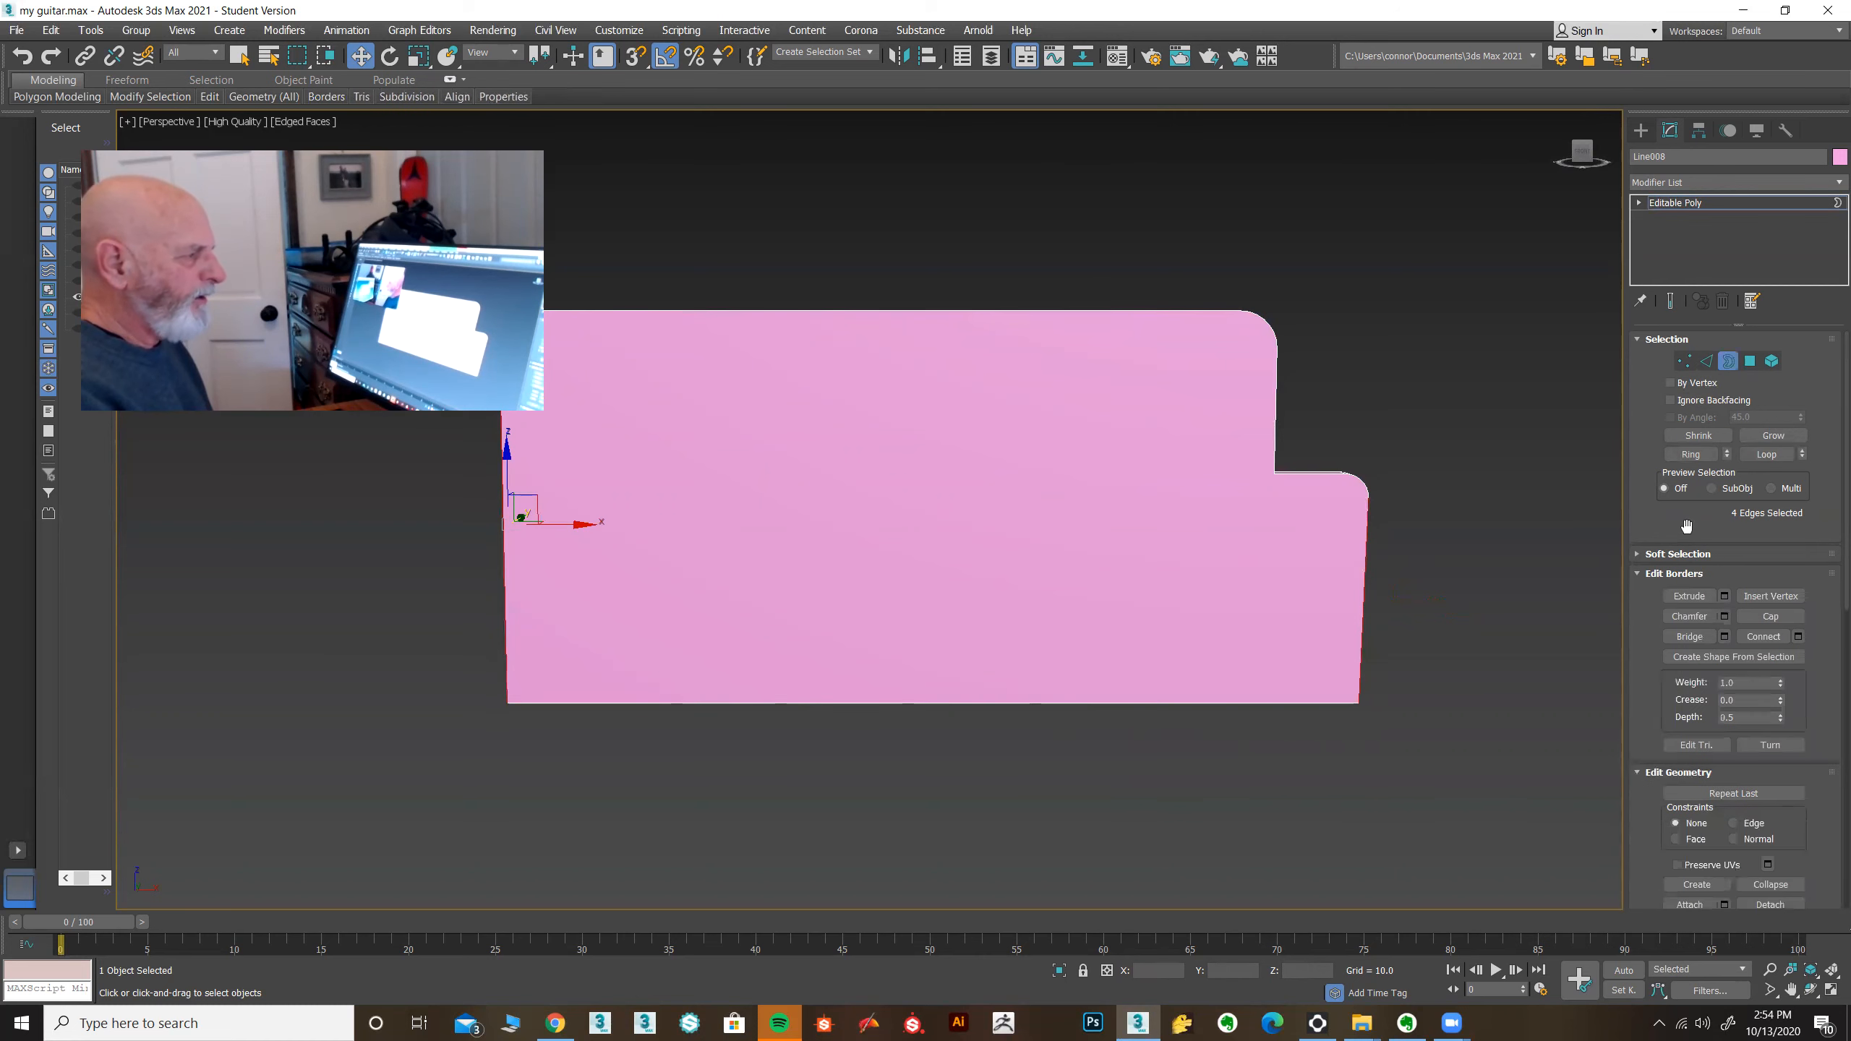
key(4)
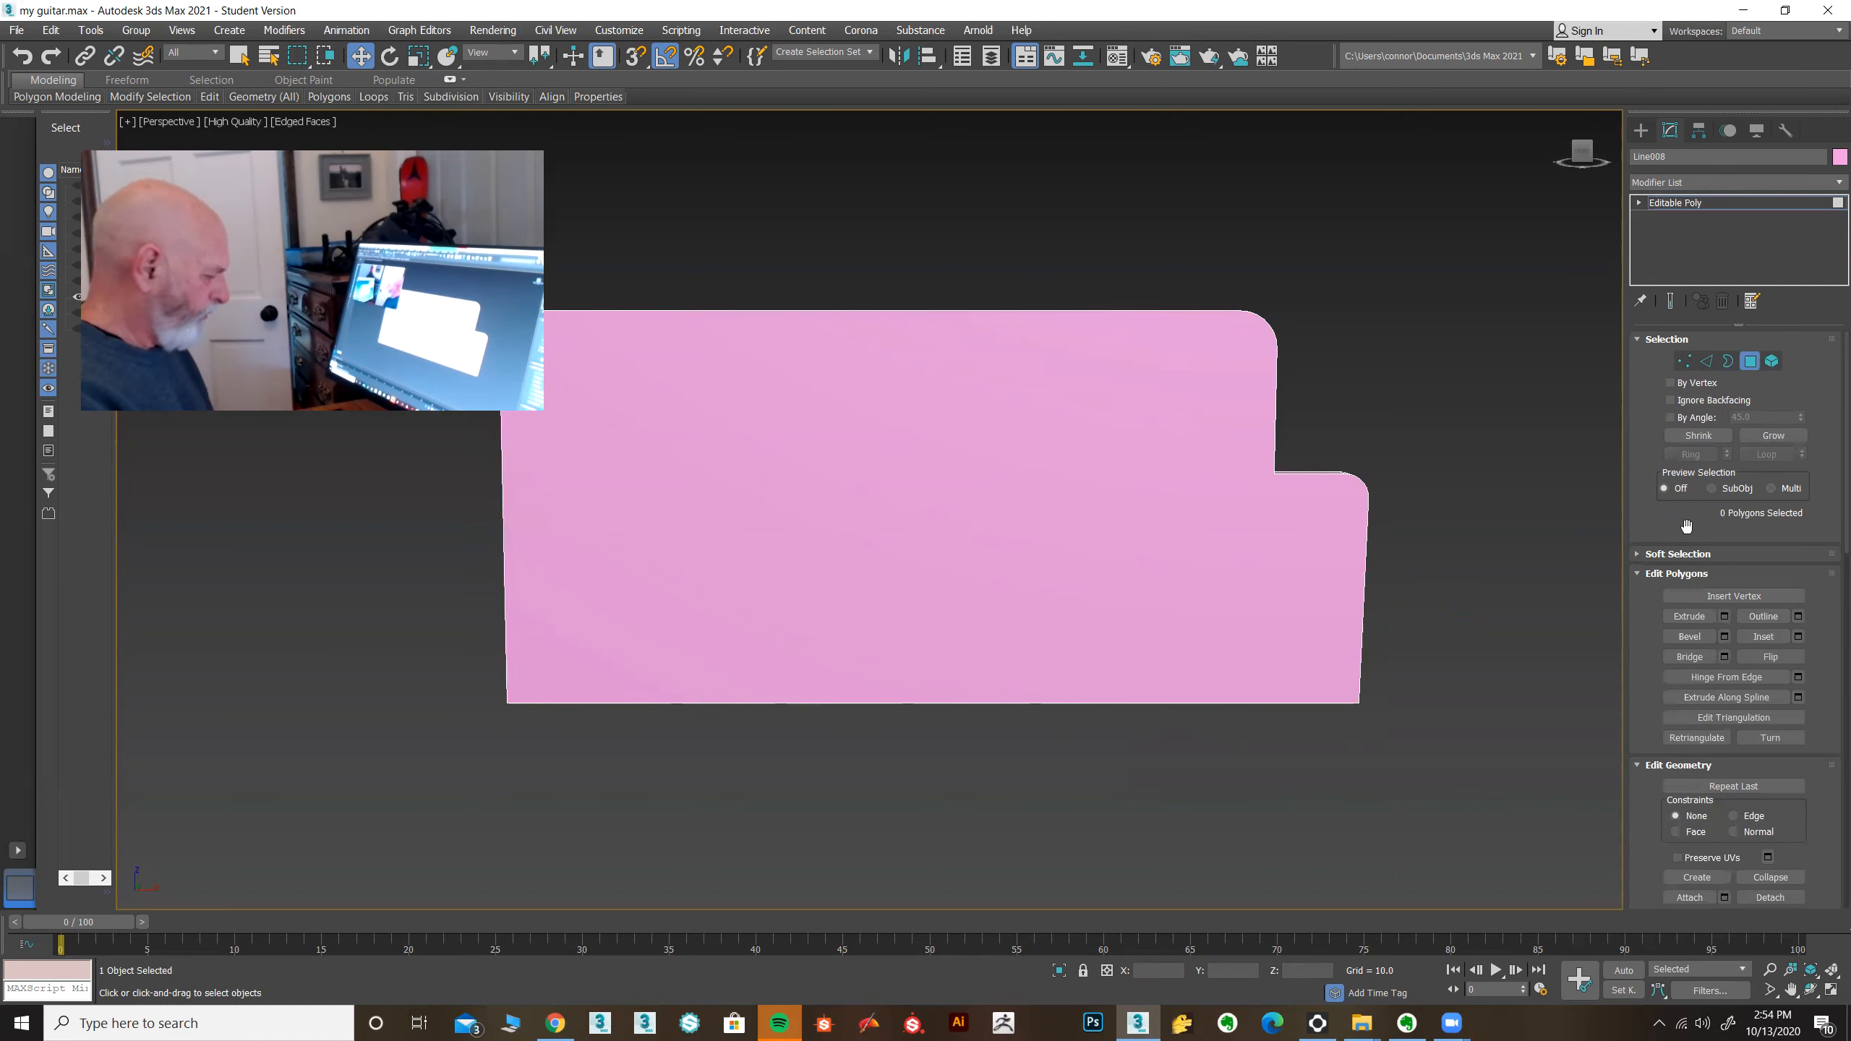
key(5)
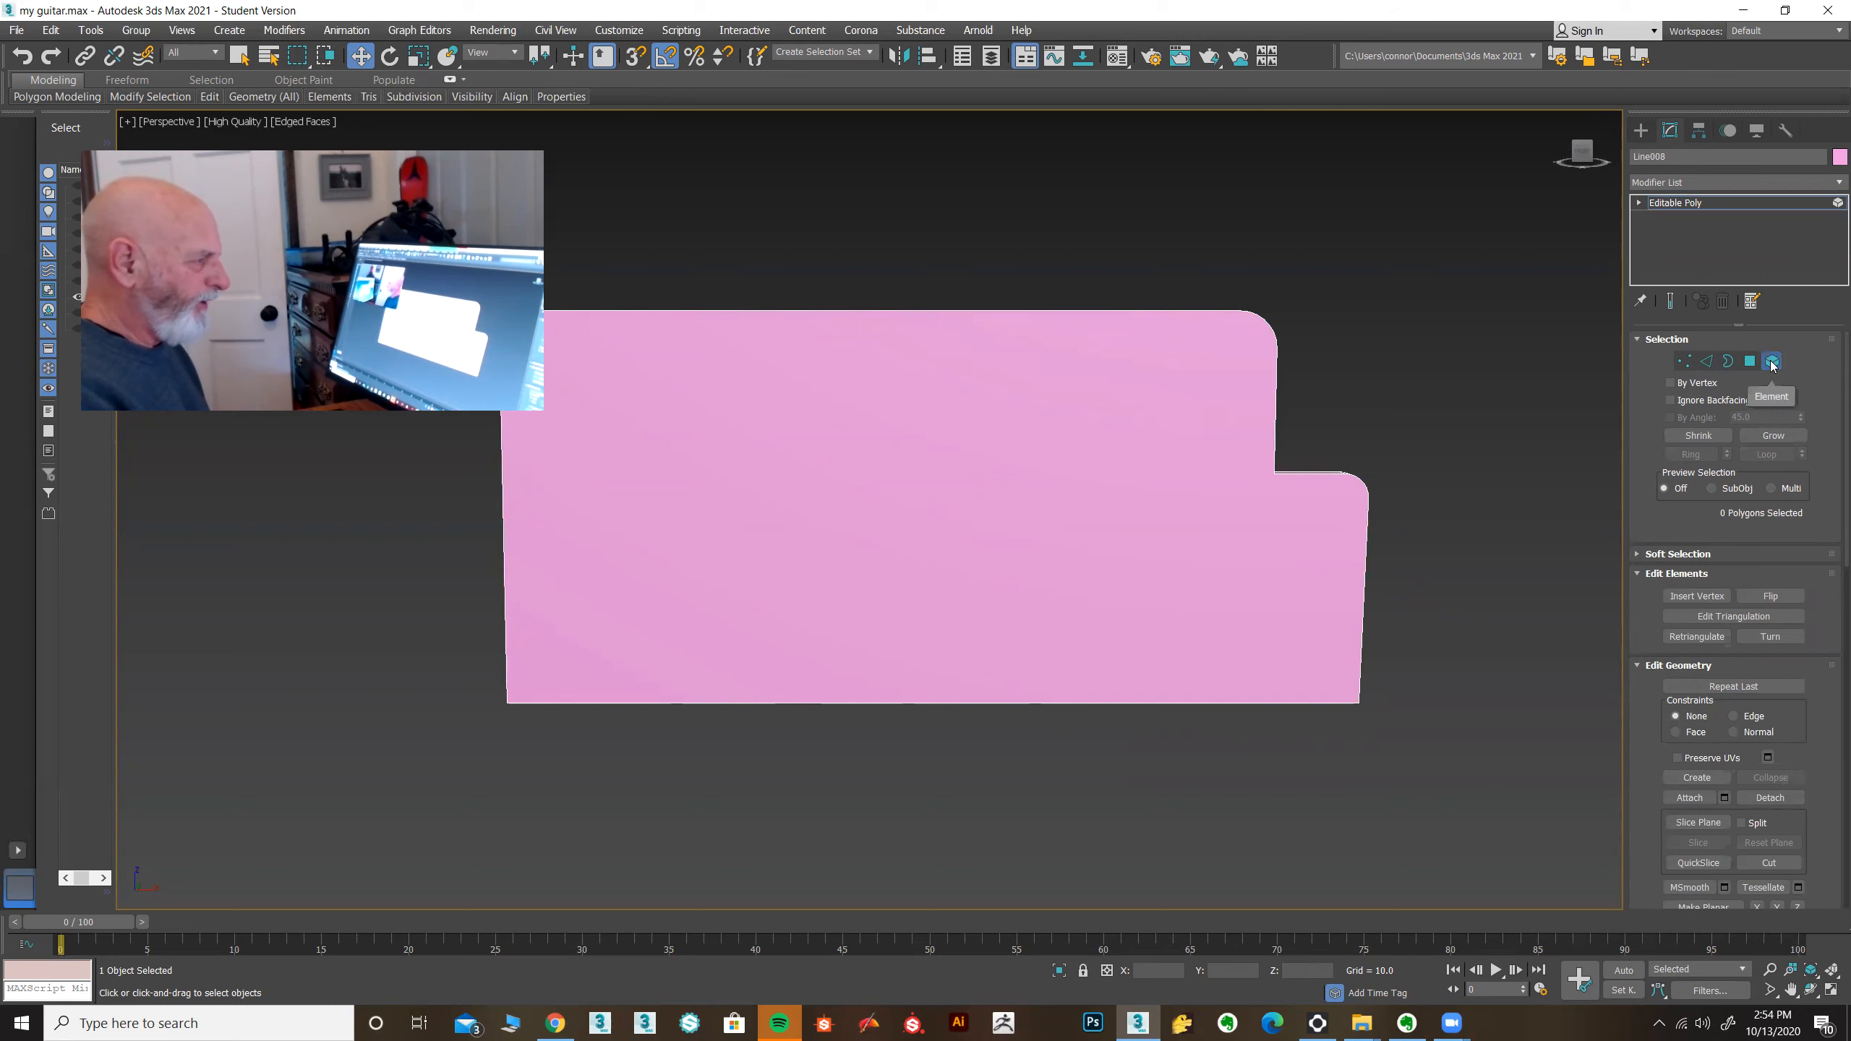
key(5)
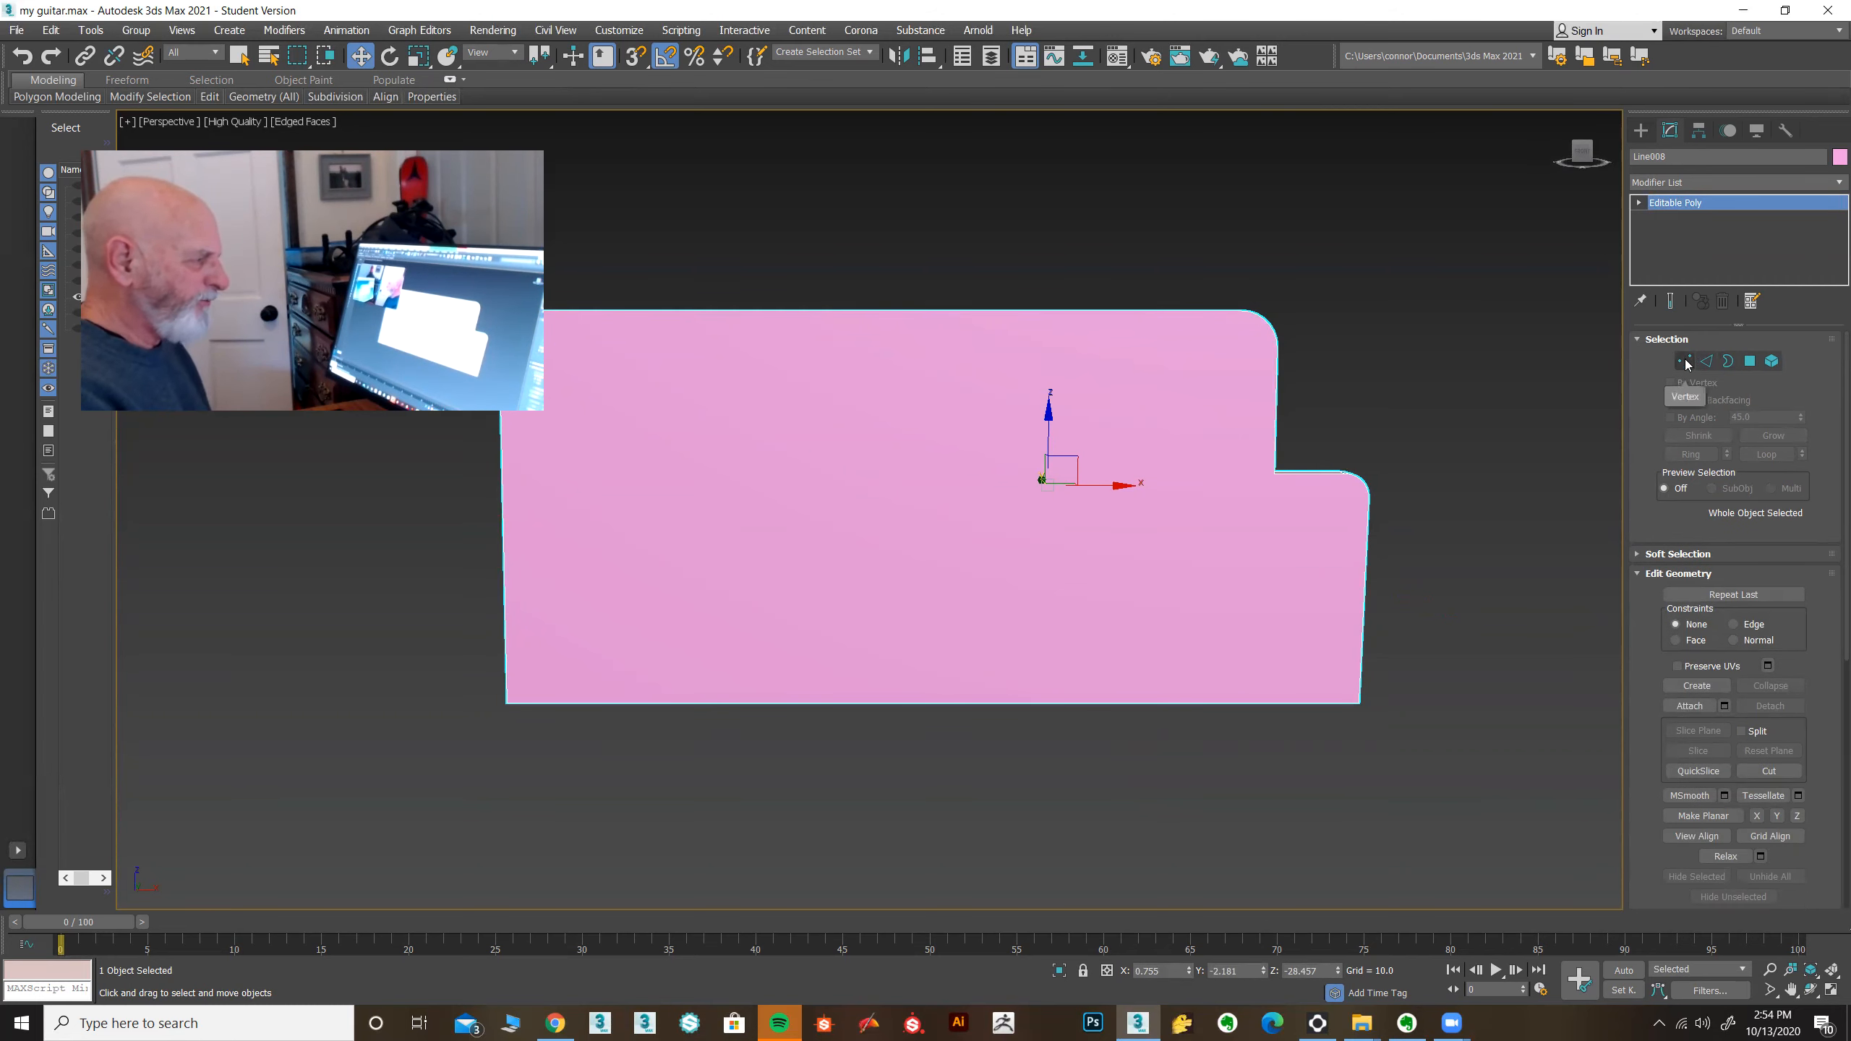
Step: Return to Edge level, clear the old selection and reselect the four vertical edges at the isolated plate's two ends
click(1705, 362)
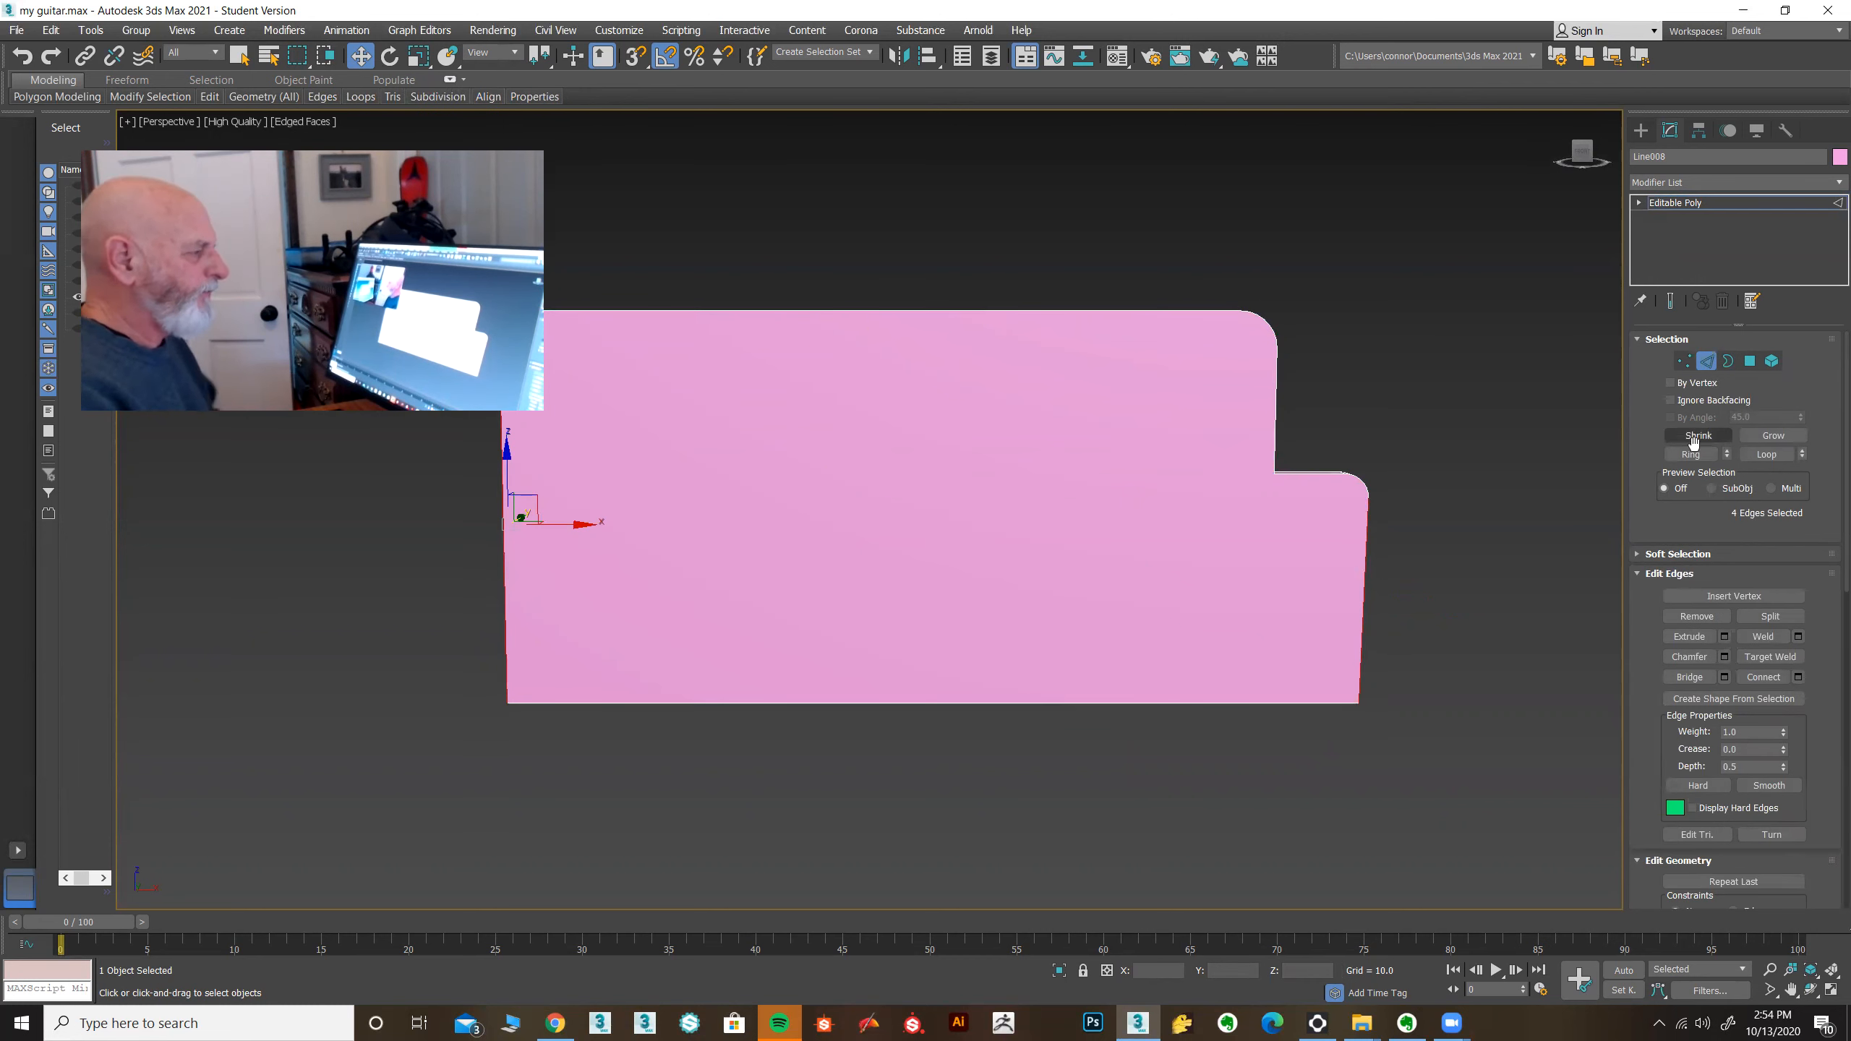
click(1304, 607)
drag(655, 647, 1415, 638)
alt+middle_drag(1364, 705, 1301, 693)
alt+middle_drag(1014, 723, 864, 729)
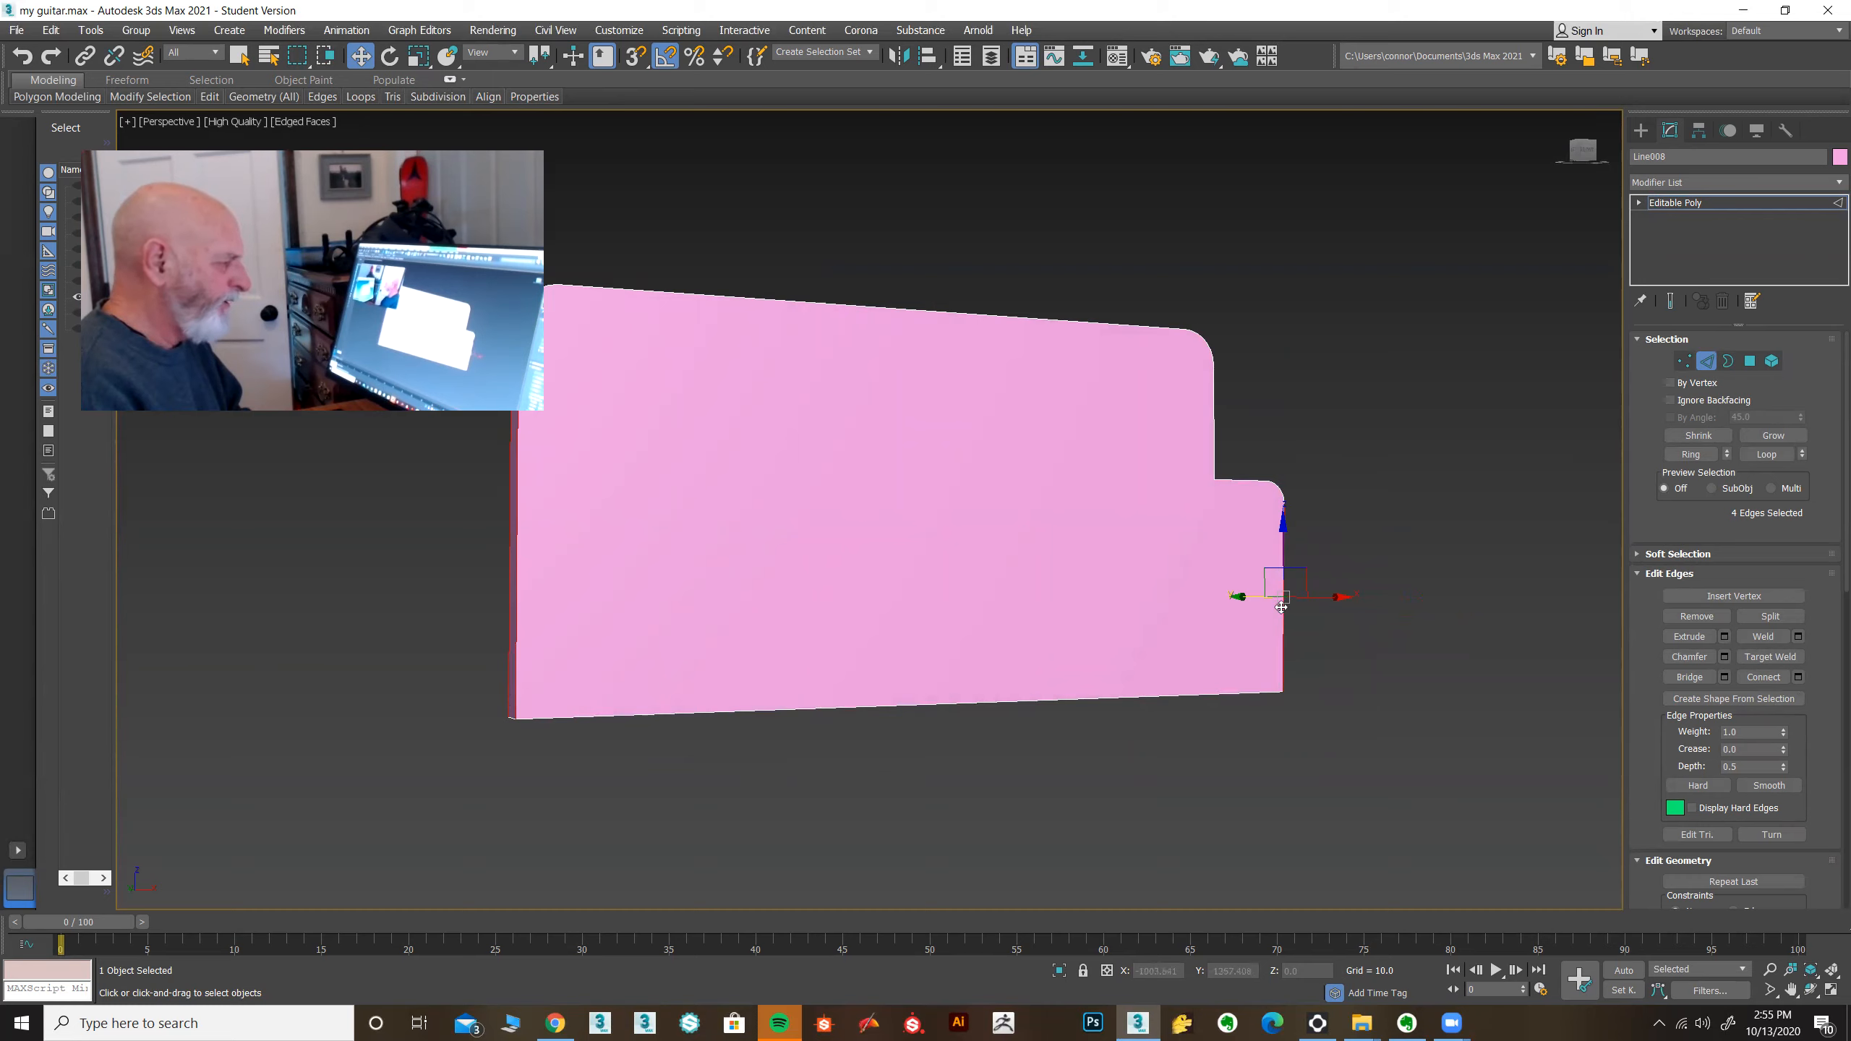
Step: Connect the four selected end edges with 1 segment, pinch 0 and slide 84, forming a line along the plate's lower edge
click(1798, 677)
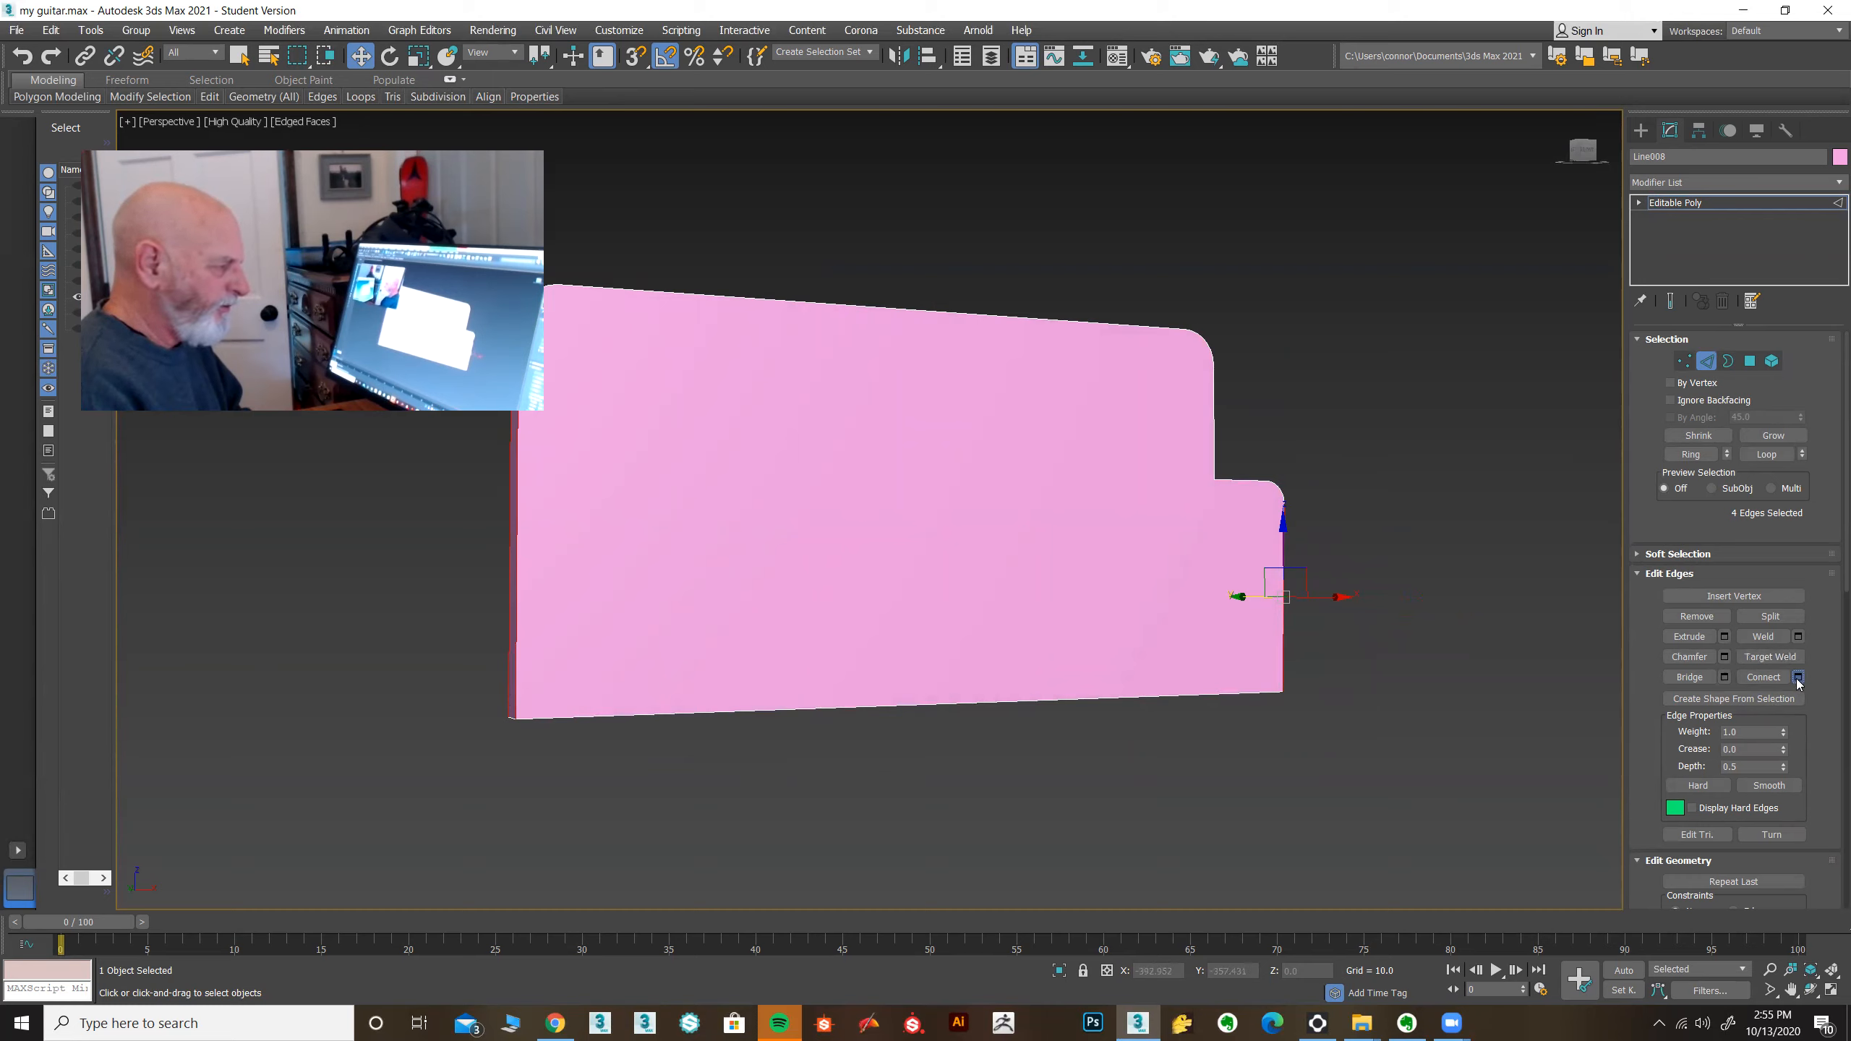
drag(911, 485, 1376, 246)
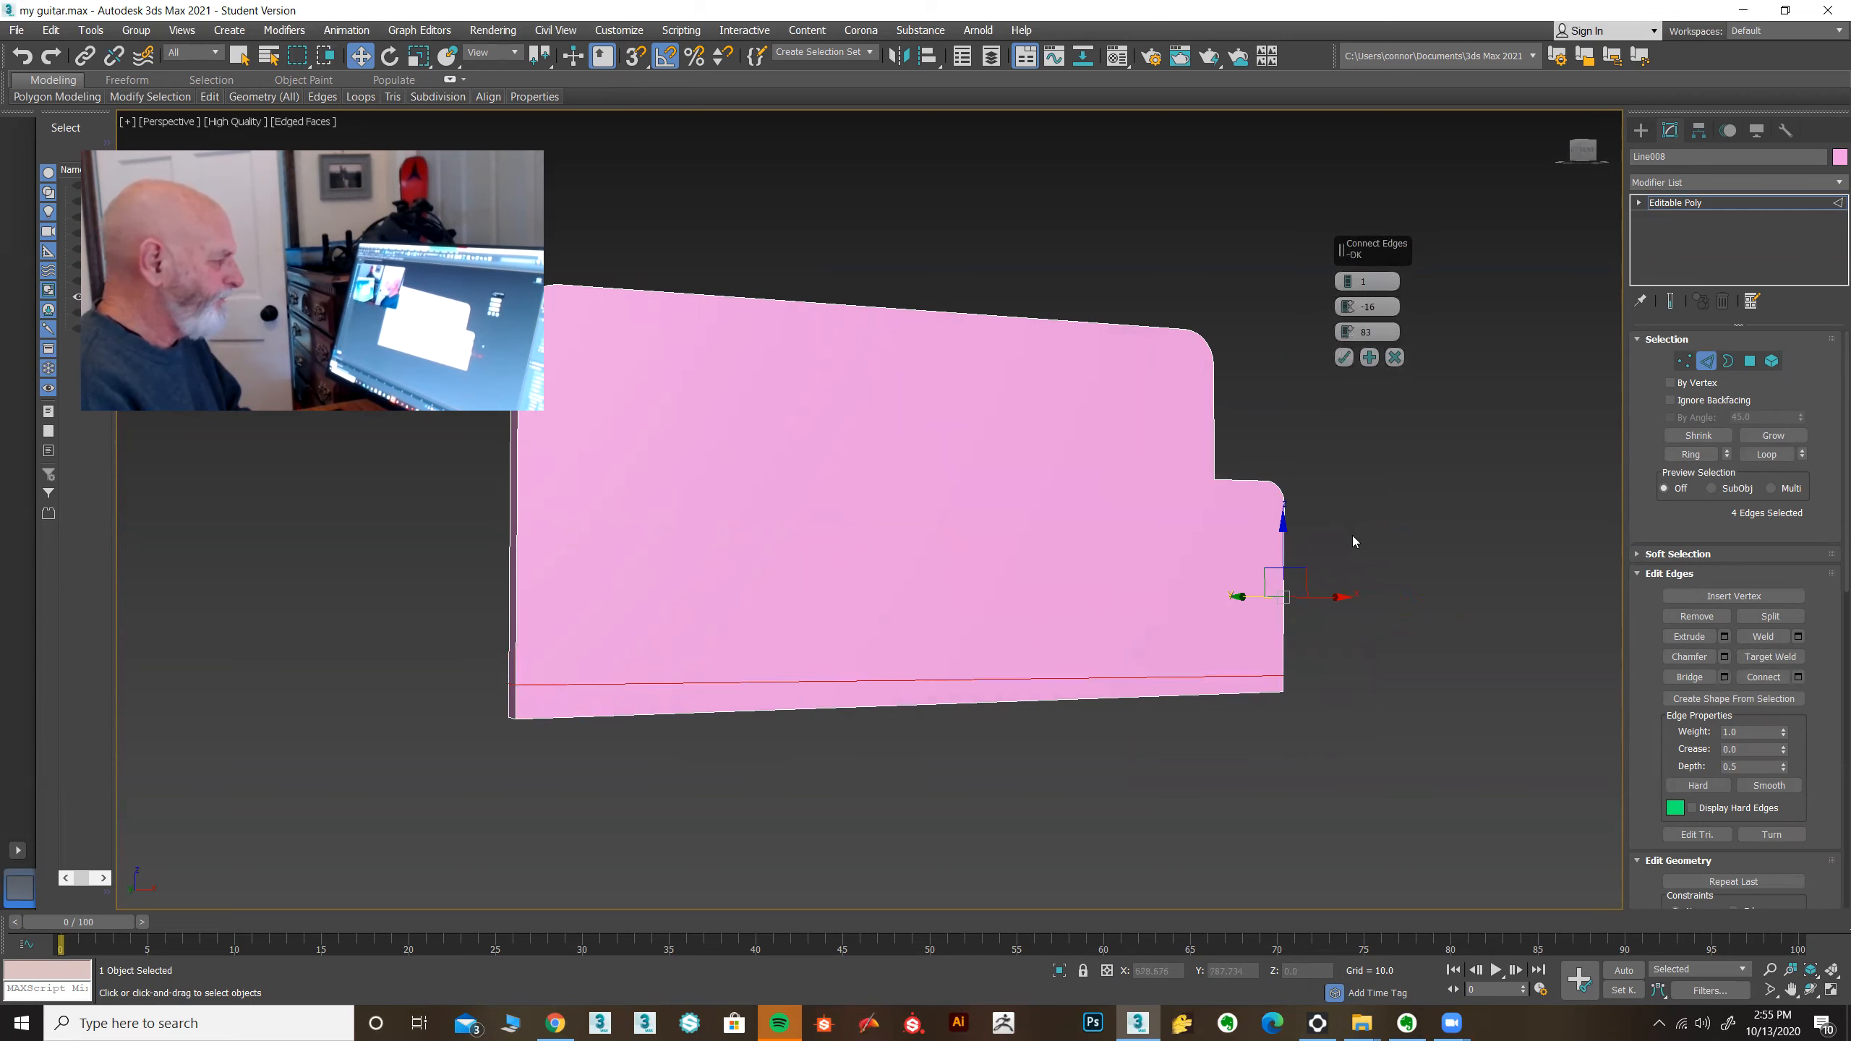
alt+middle_drag(1392, 561, 1334, 575)
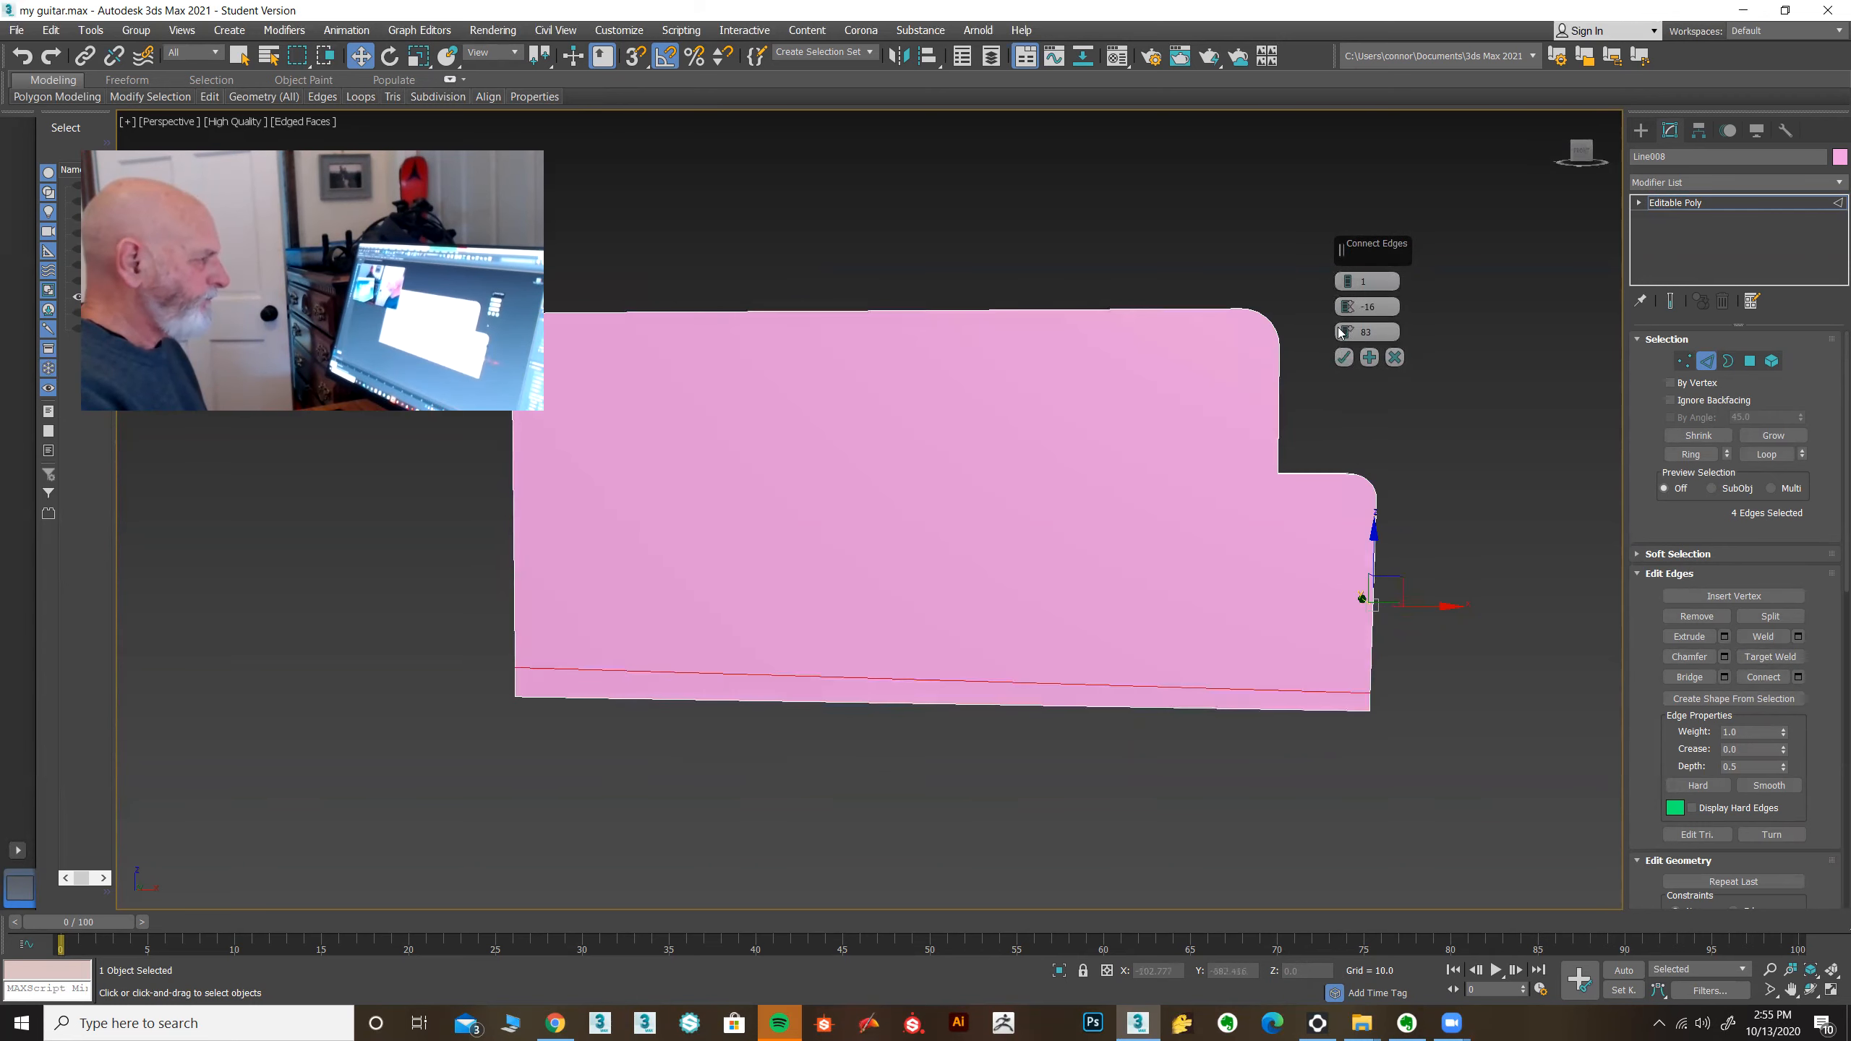
mouse_move(1346, 334)
mouse_down()
mouse_move(1361, 579)
mouse_move(1349, 268)
mouse_move(1348, 334)
mouse_up()
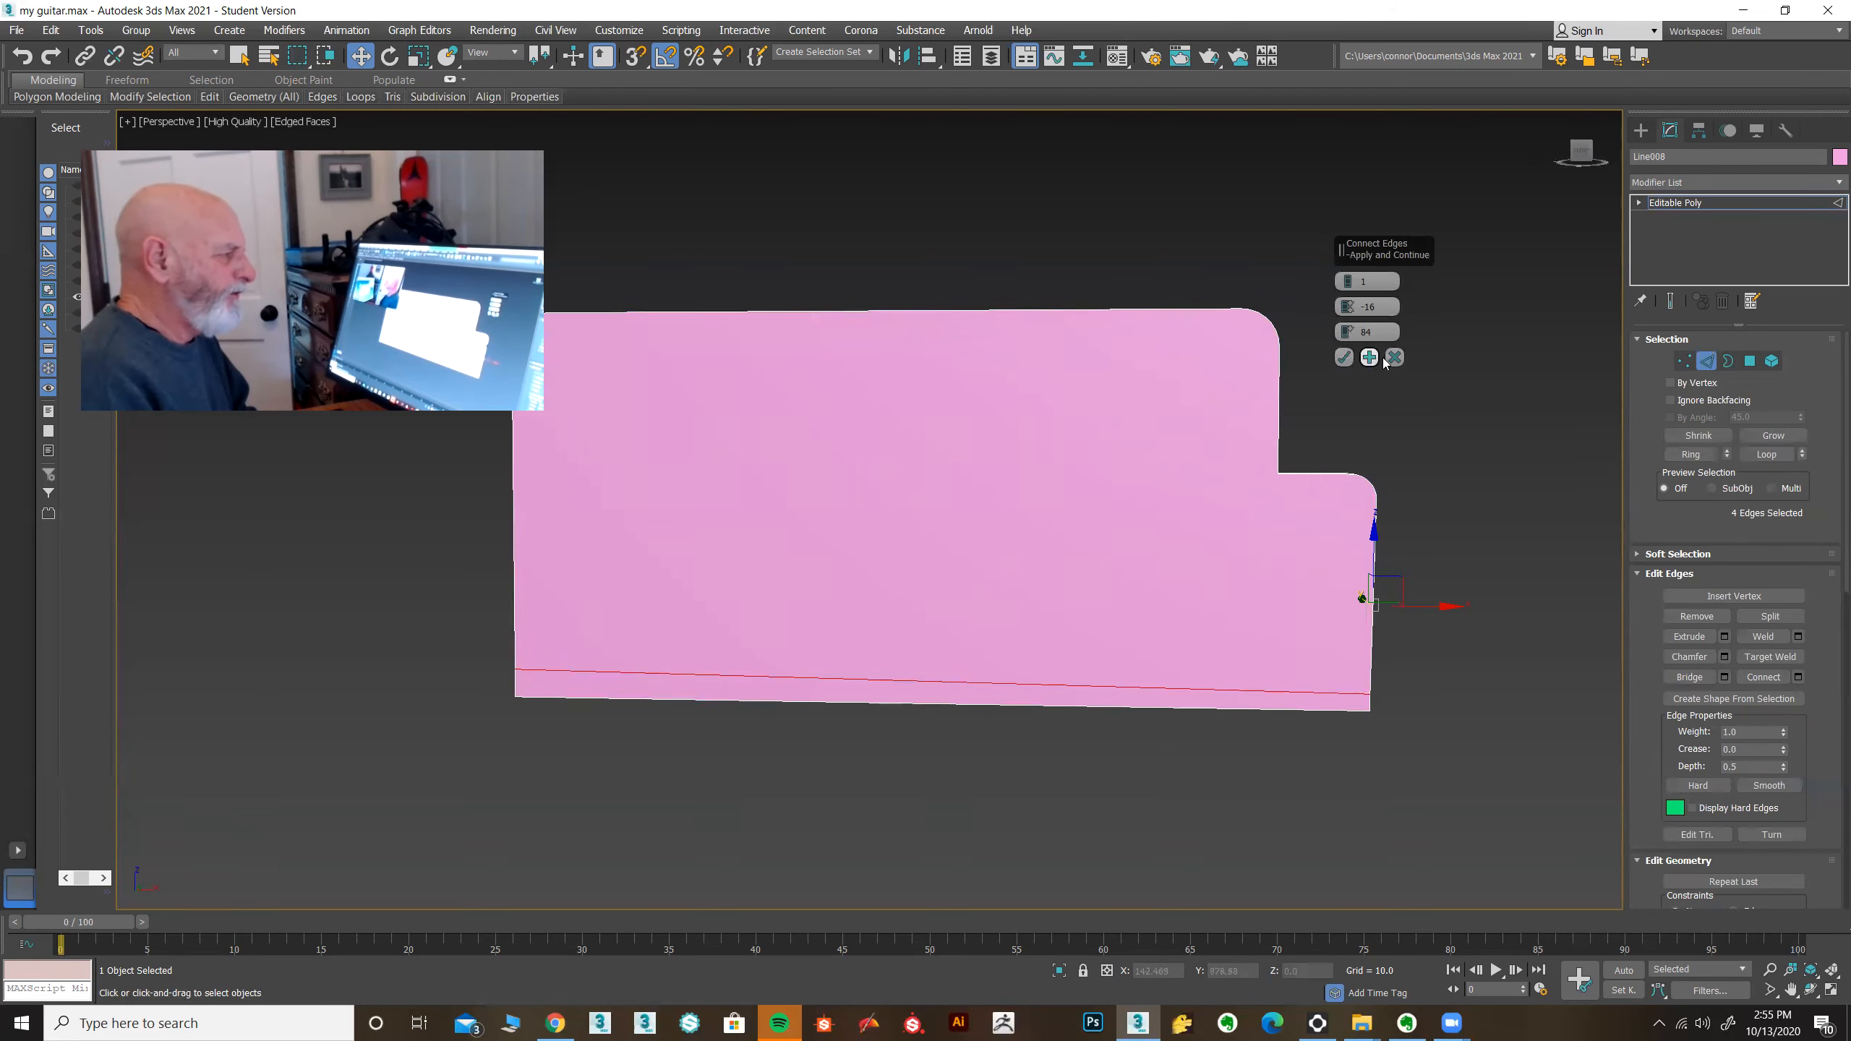
right_click(1348, 310)
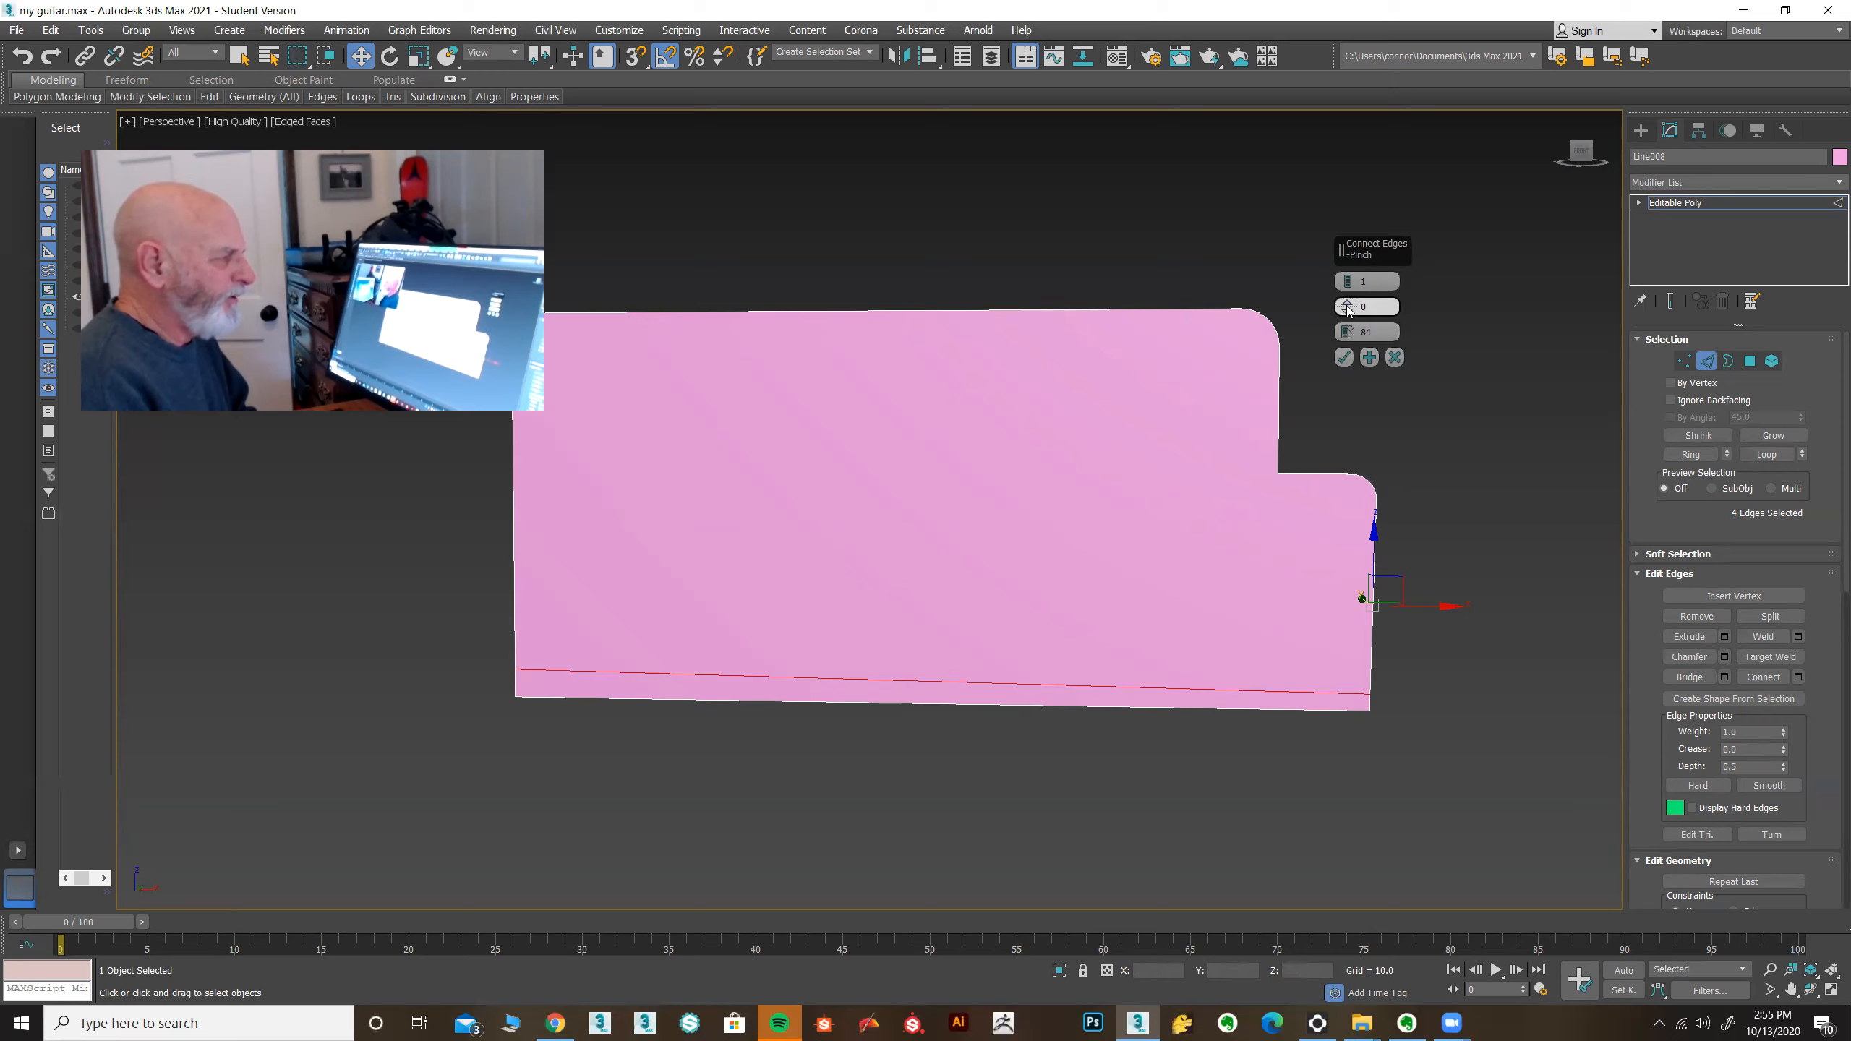
drag(1349, 286, 1348, 248)
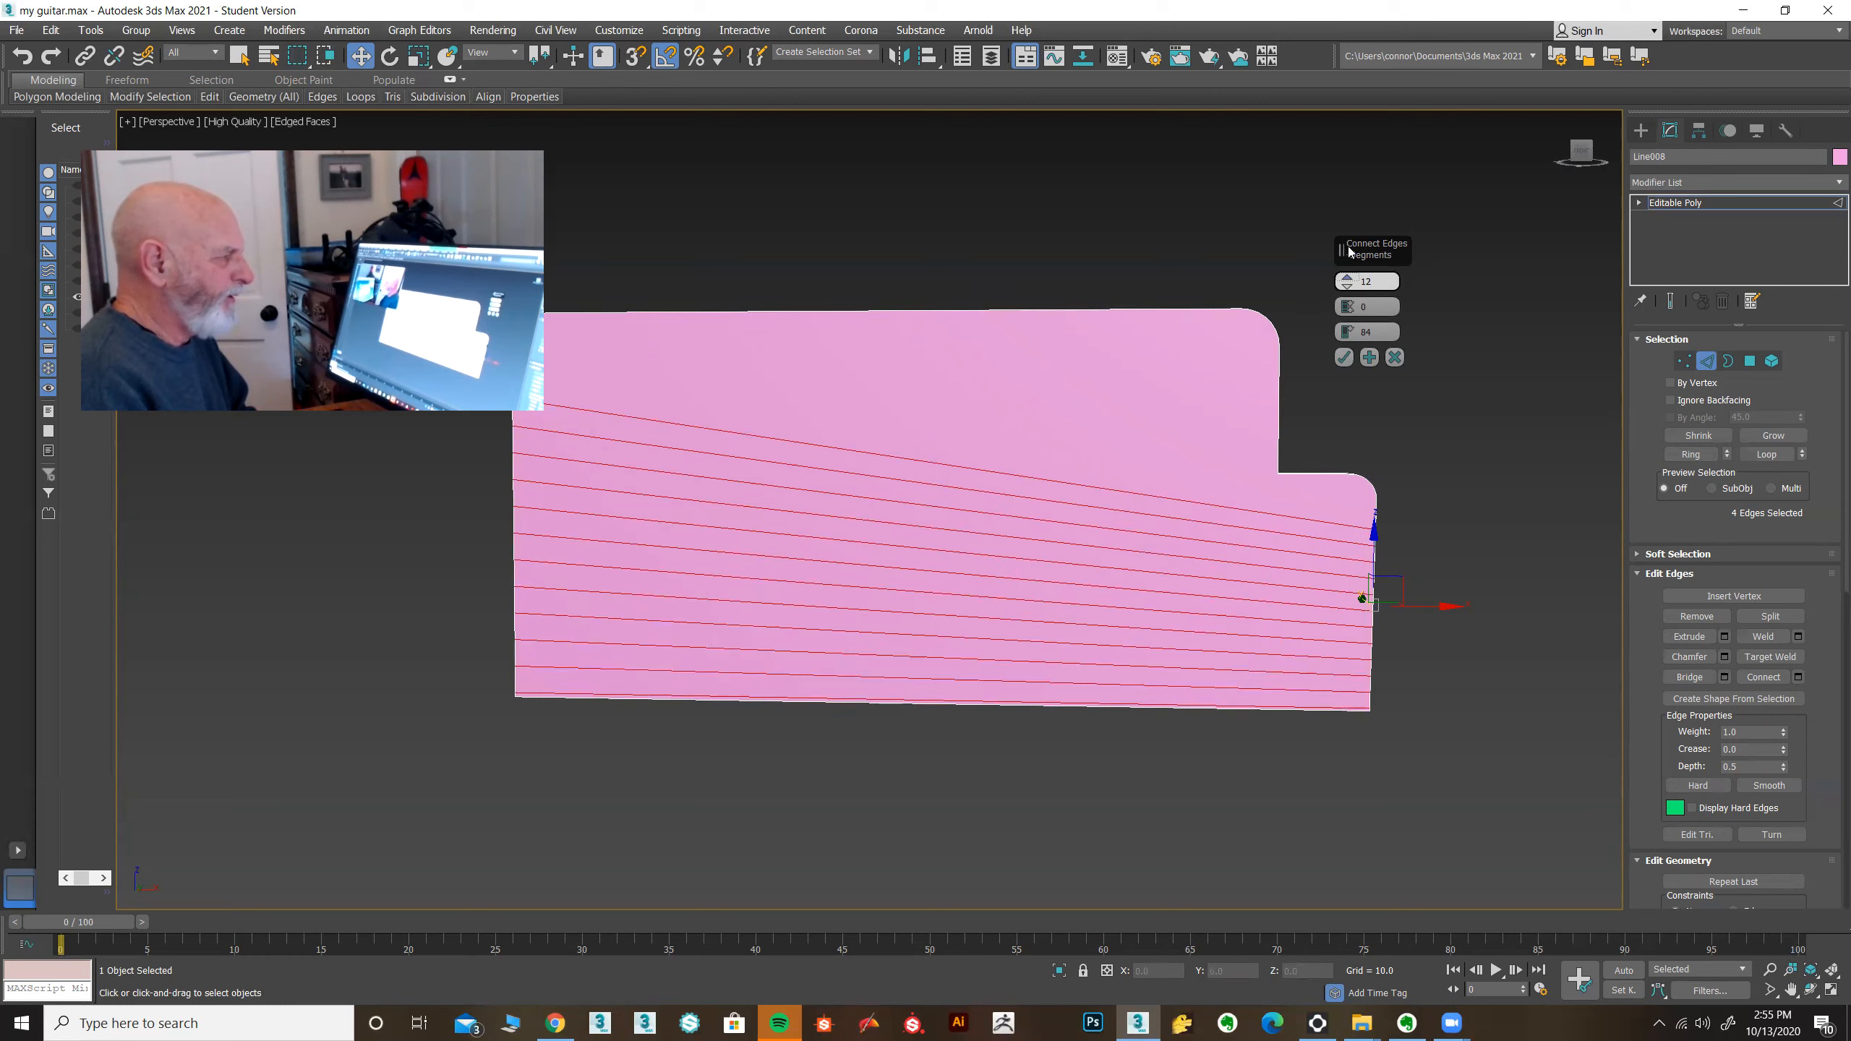
right_click(1348, 283)
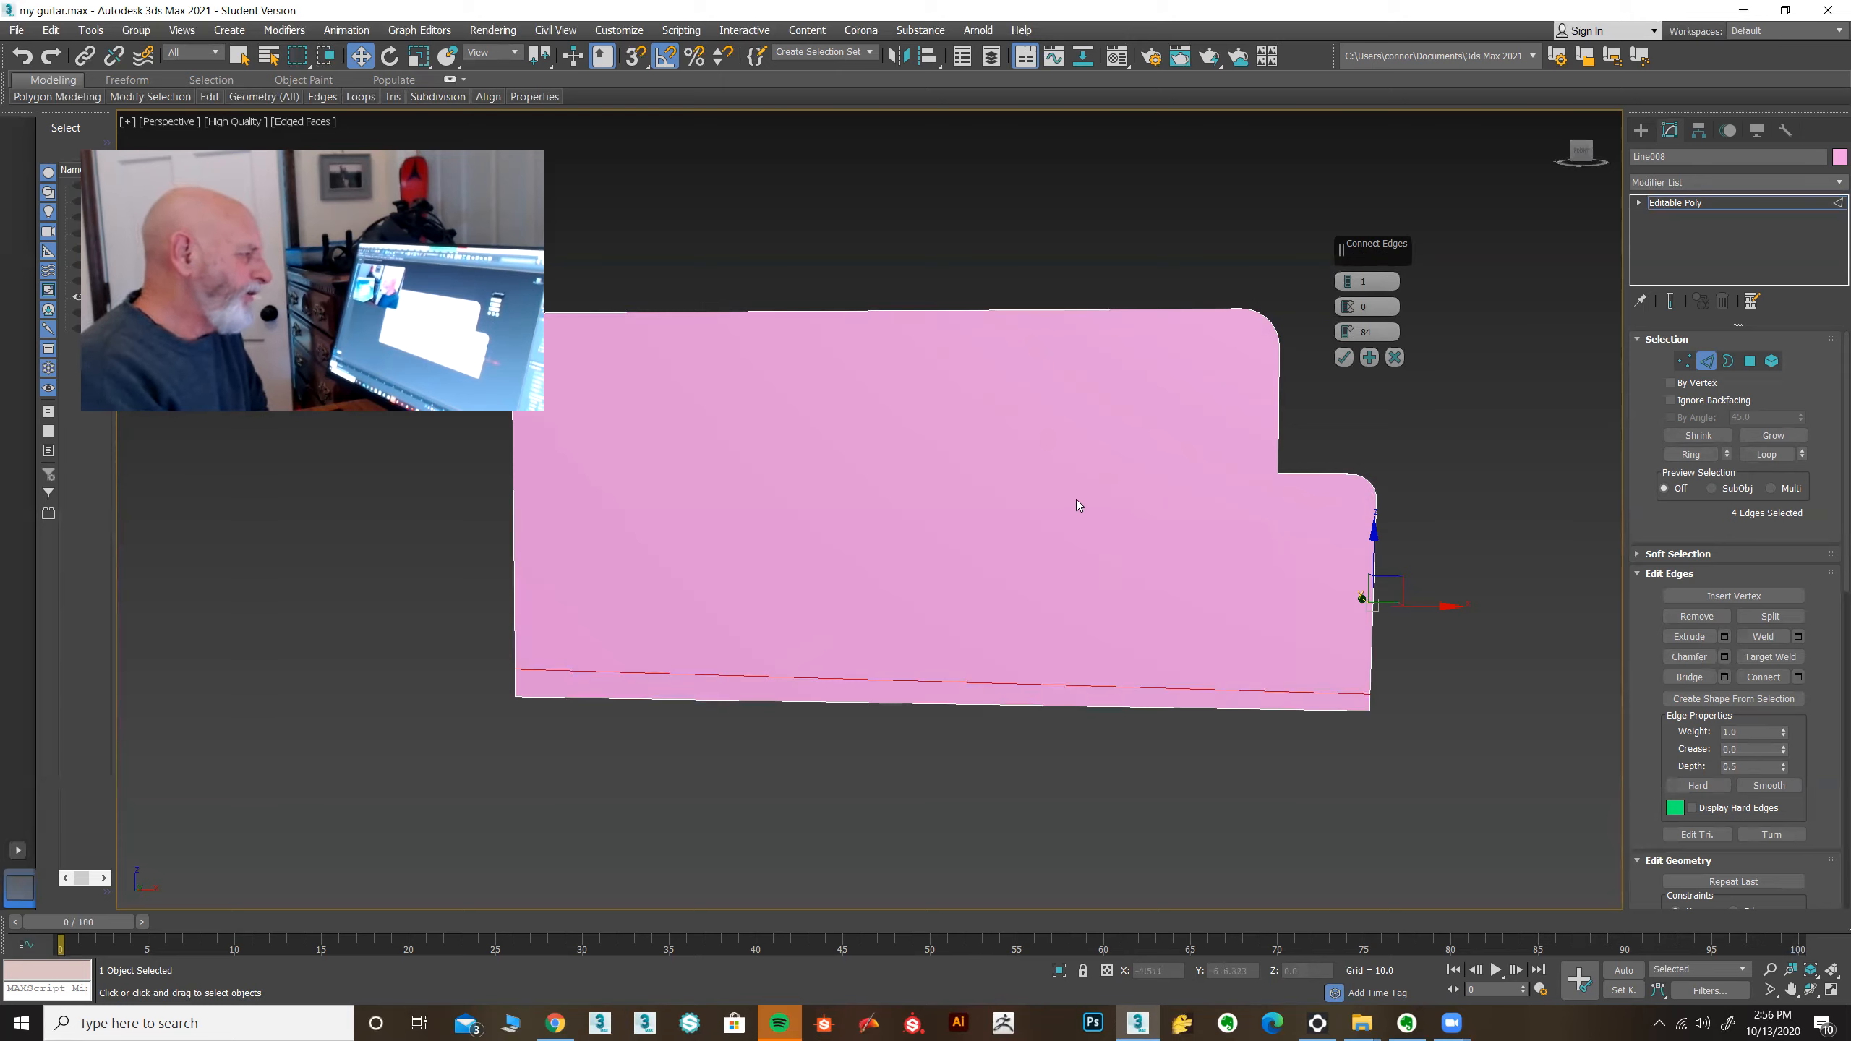
click(1345, 358)
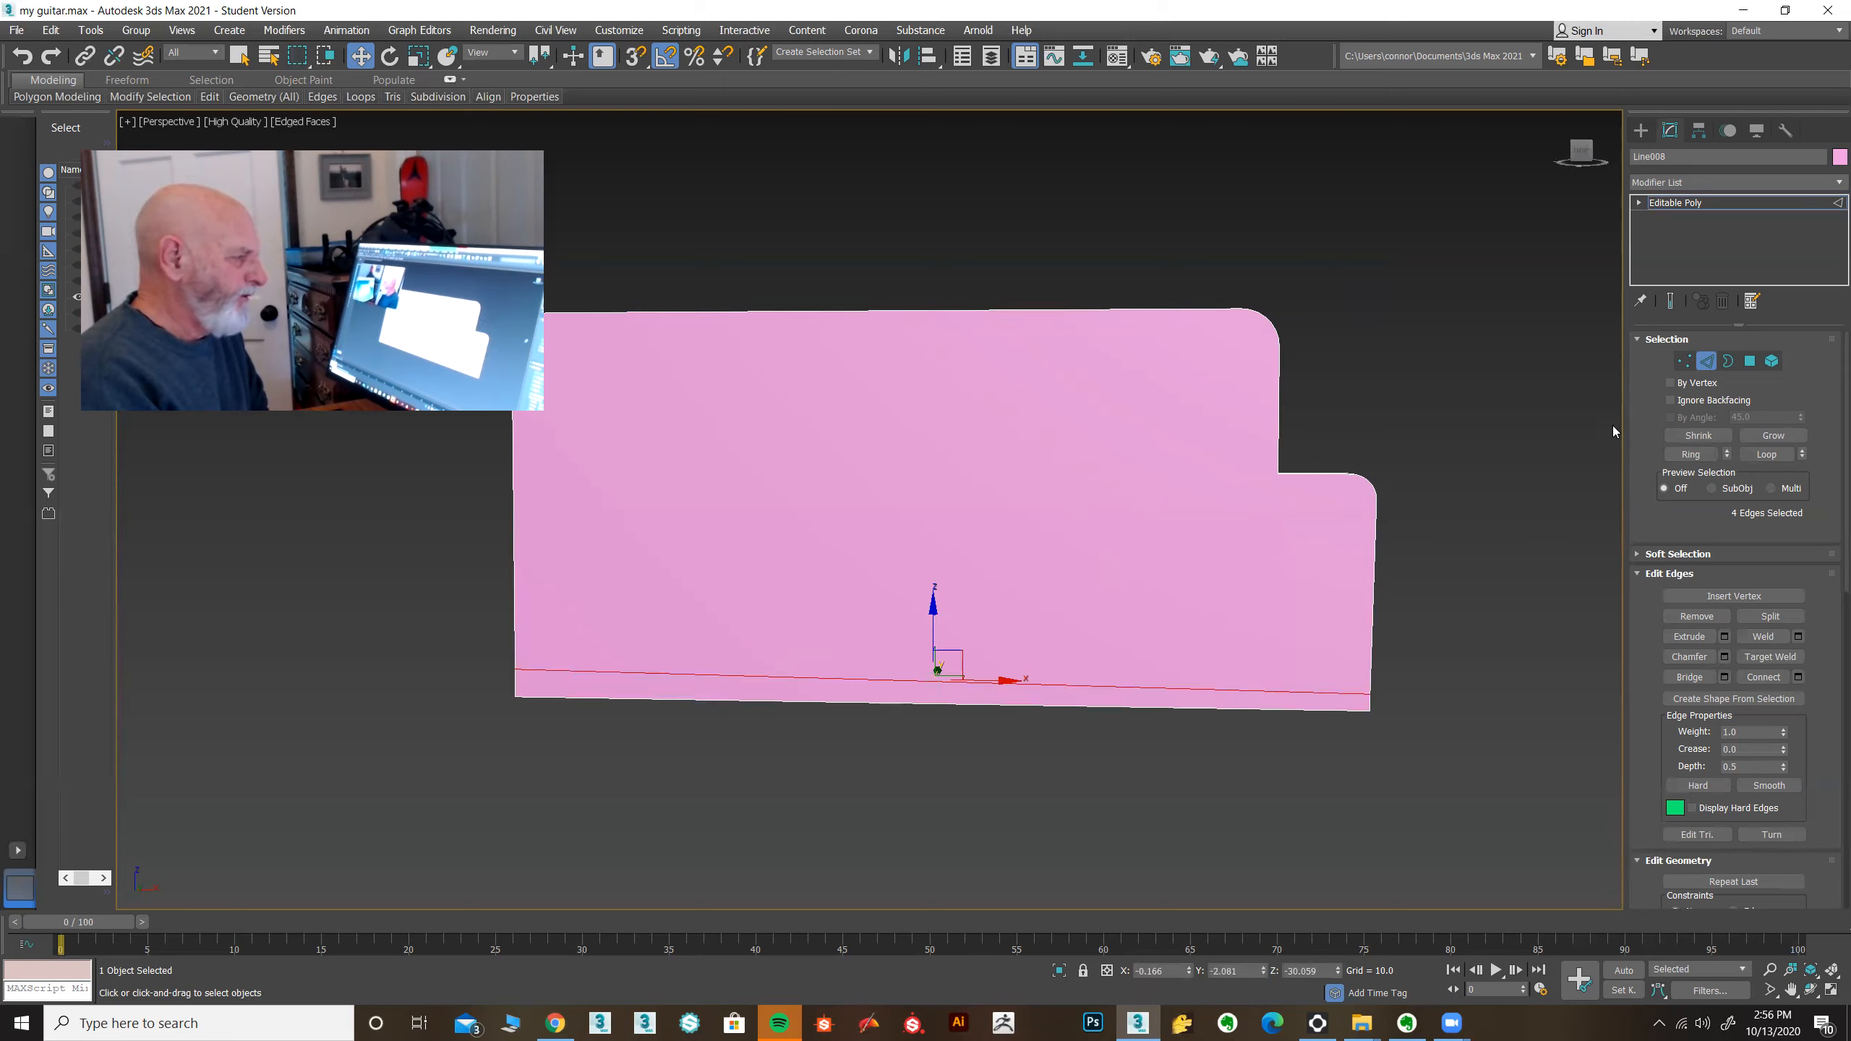
Step: At Vertex level, region-select the two vertices where the new edge line meets the plate's straight end
click(1683, 361)
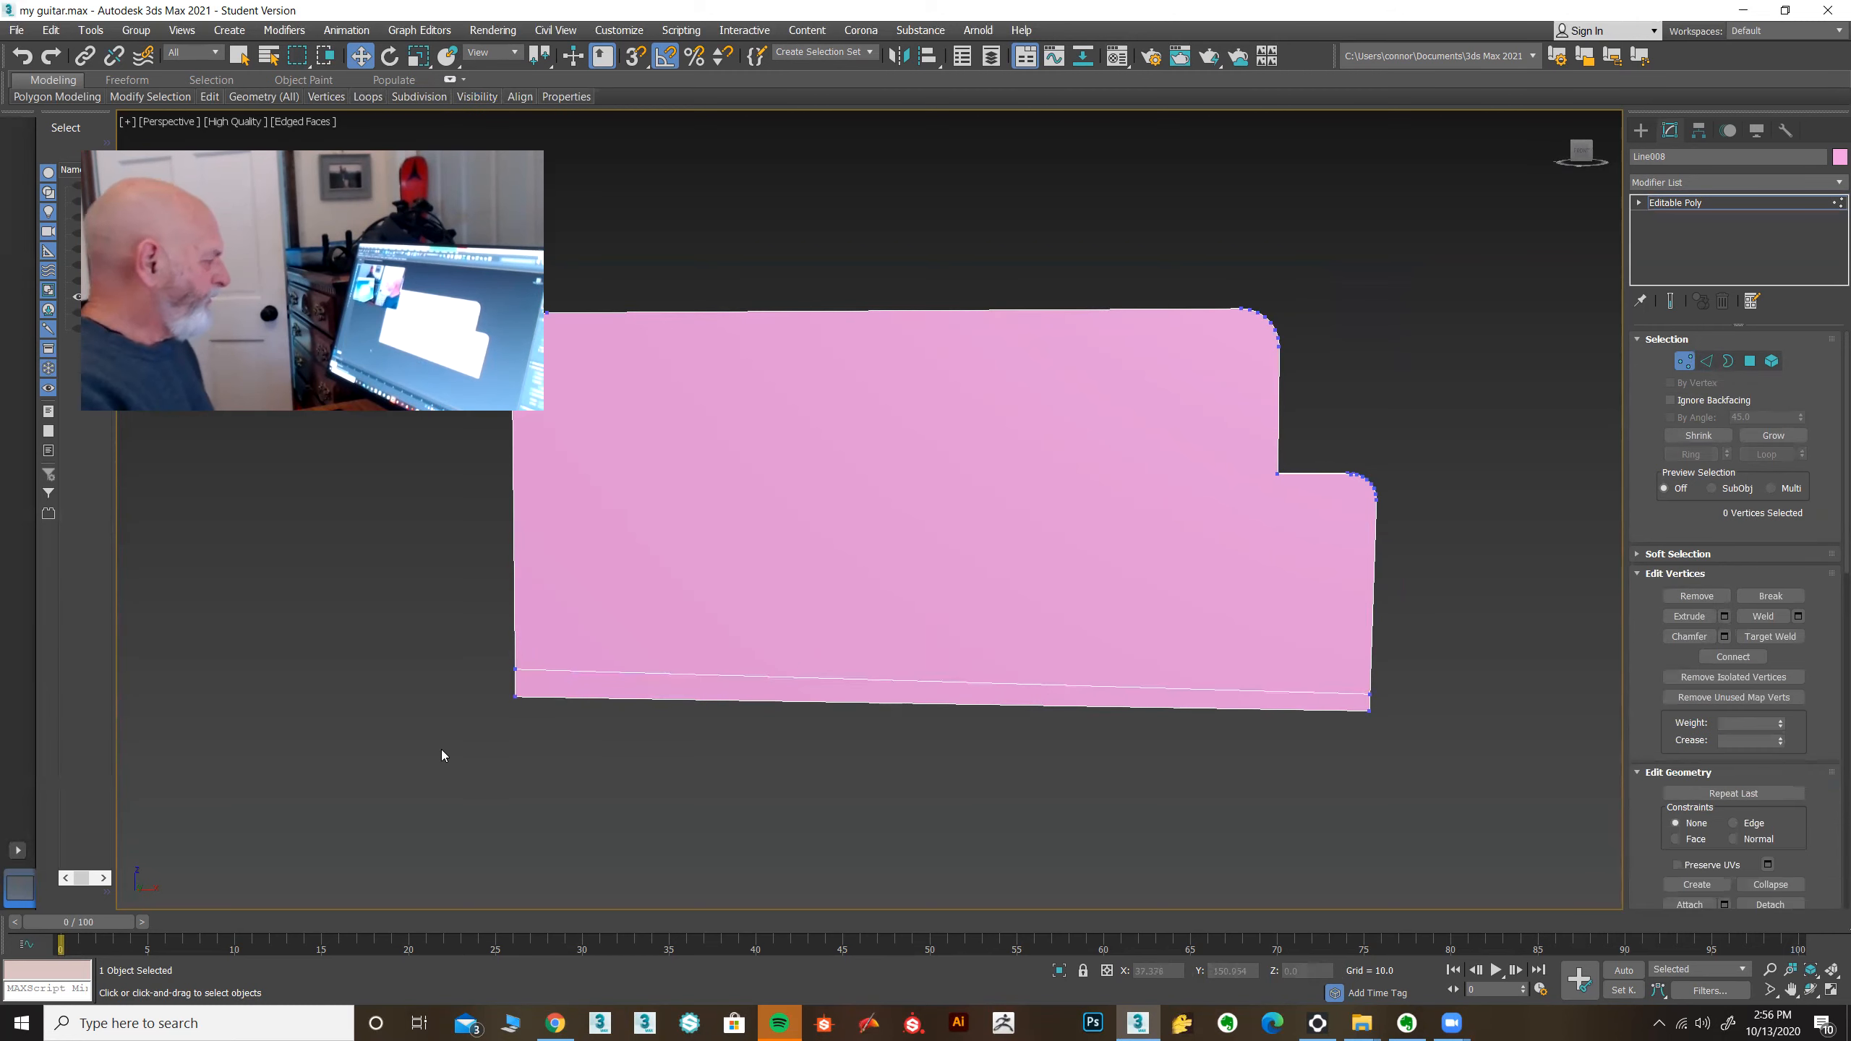
alt+middle_drag(447, 844, 471, 826)
drag(477, 661, 508, 692)
scroll(475, 698, up, 8)
scroll(476, 700, down, 4)
drag(663, 502, 663, 610)
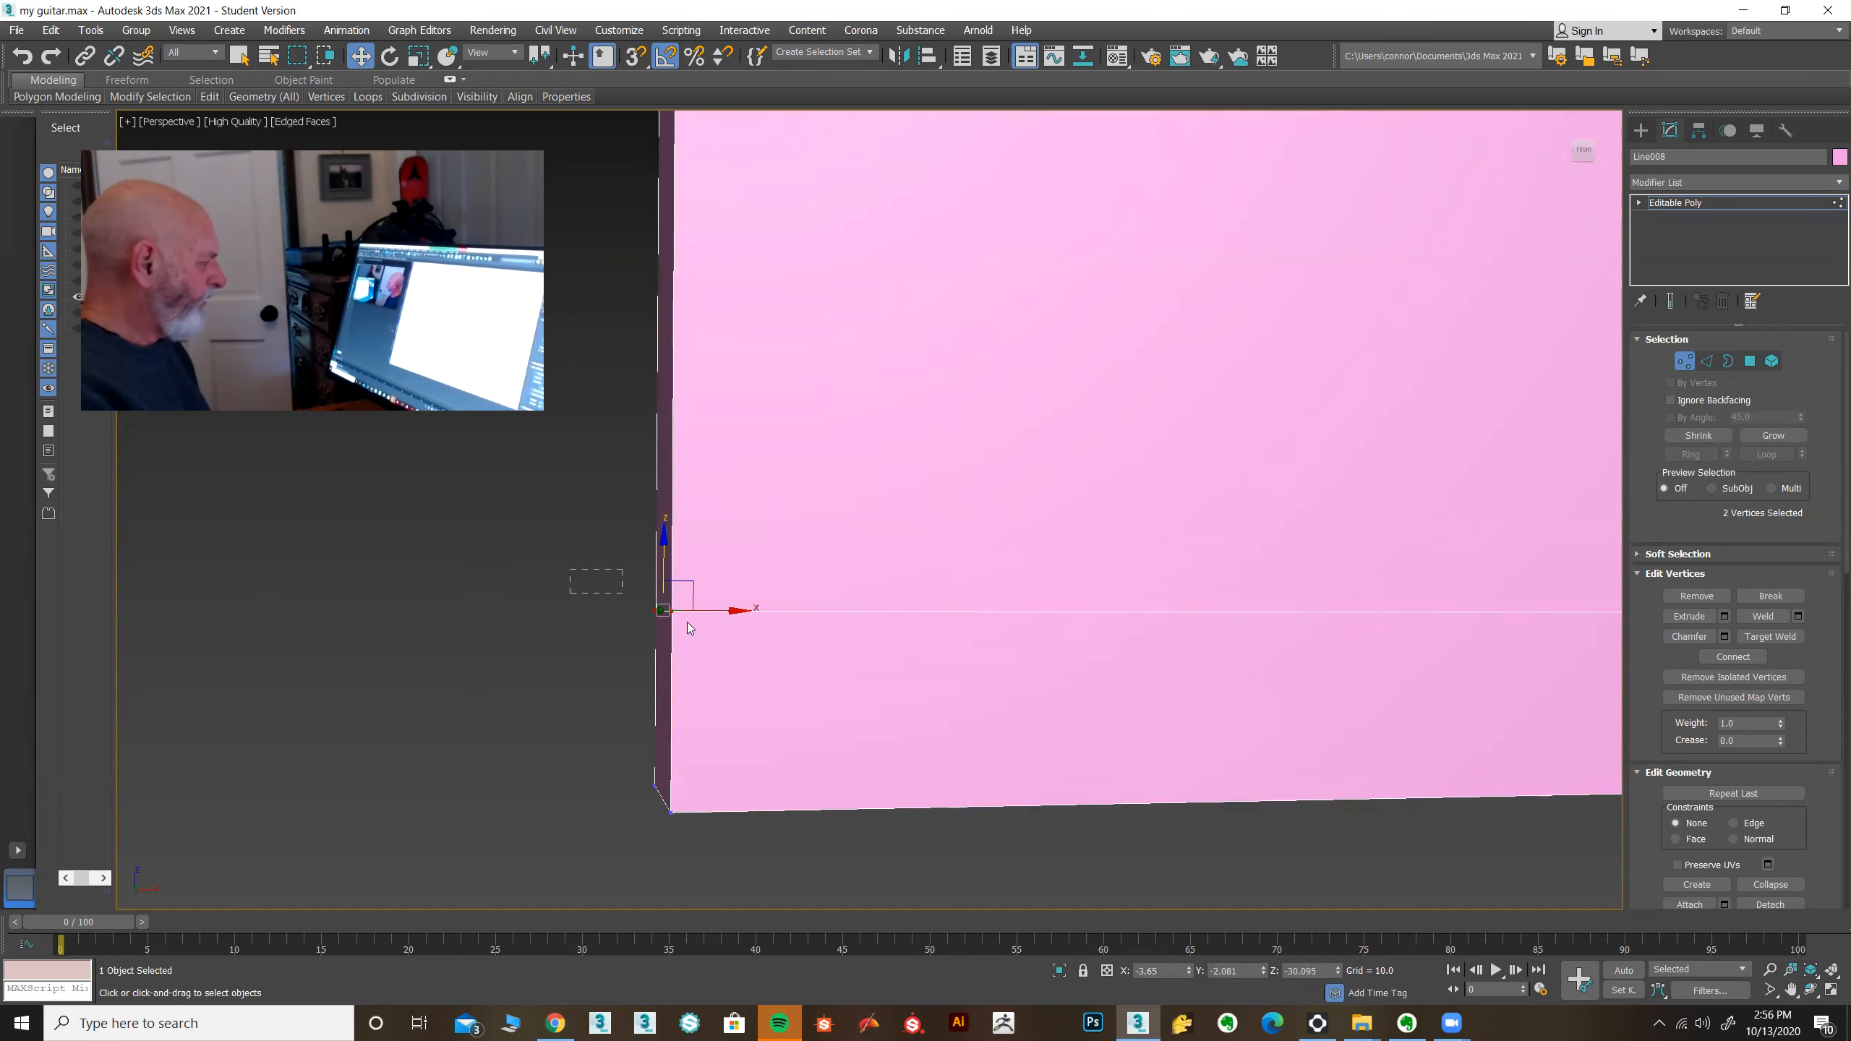
middle_drag(693, 611, 505, 740)
scroll(524, 742, down, 5)
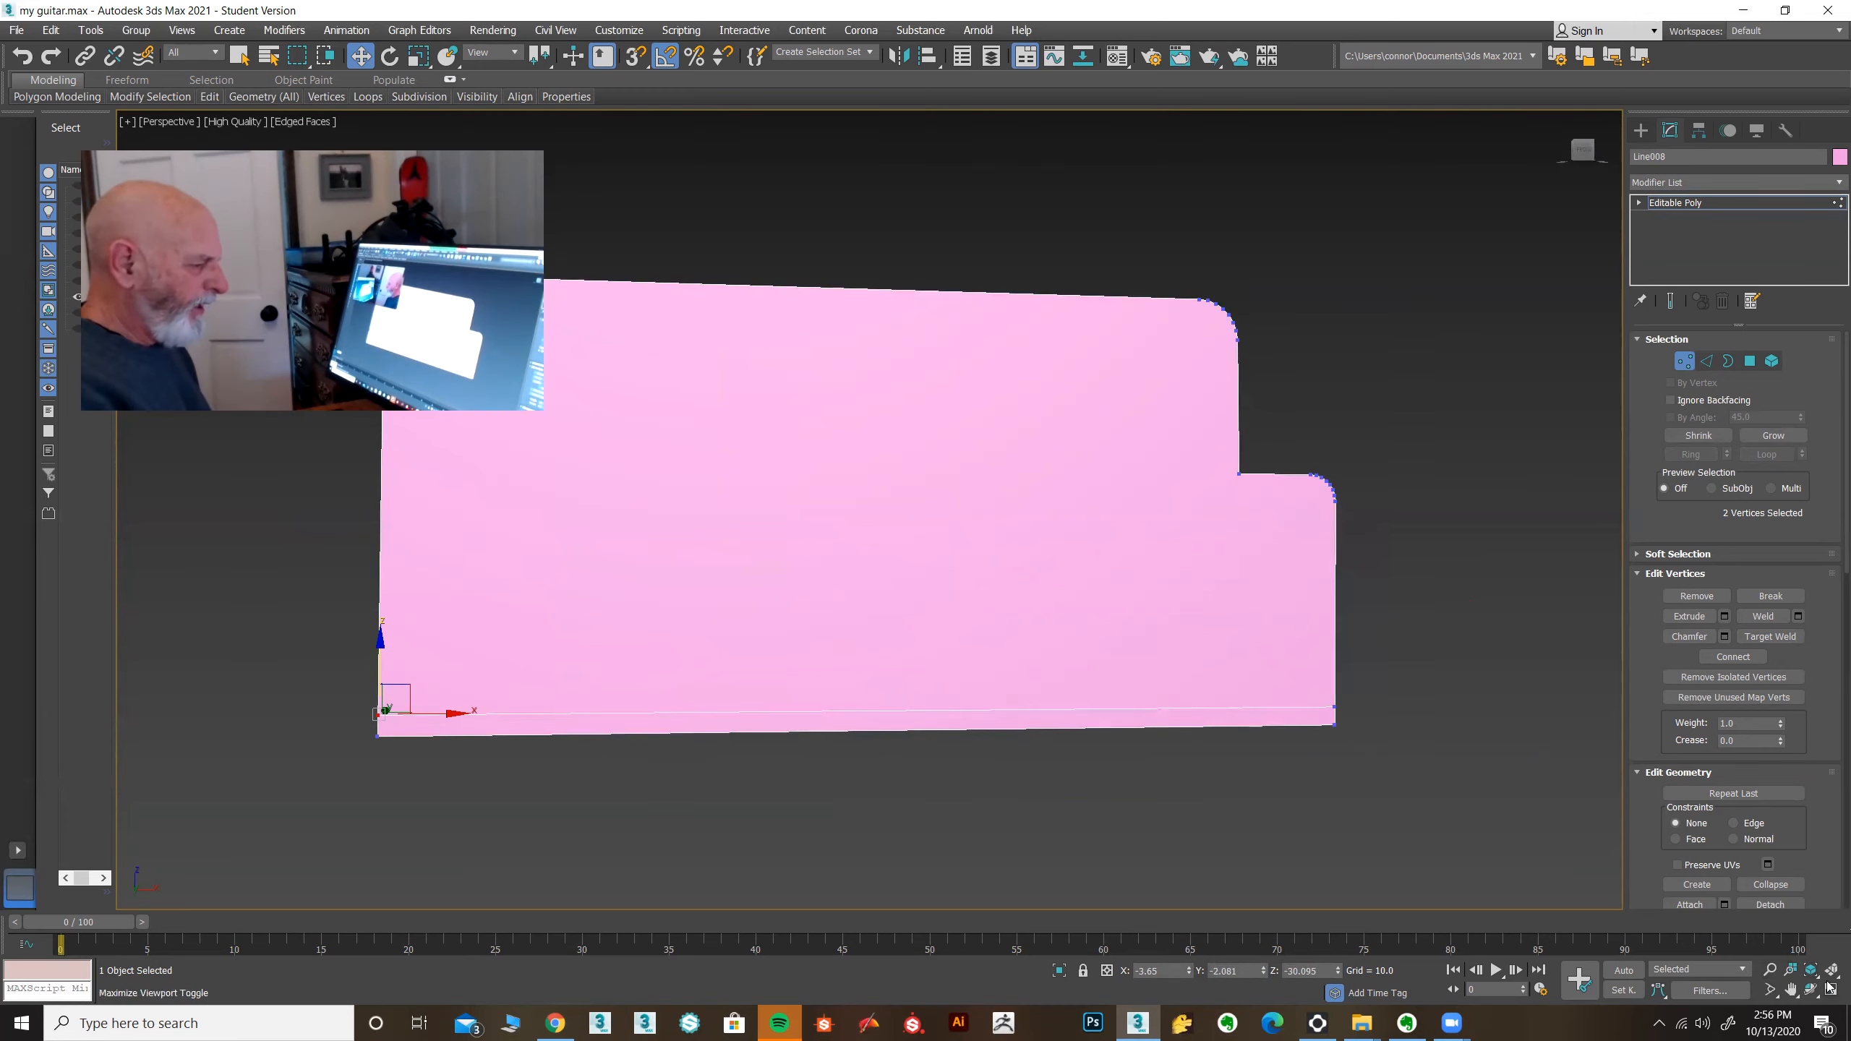
Step: In the Right view, move the two selected vertices slightly down to Z -30.157
key(alt+w)
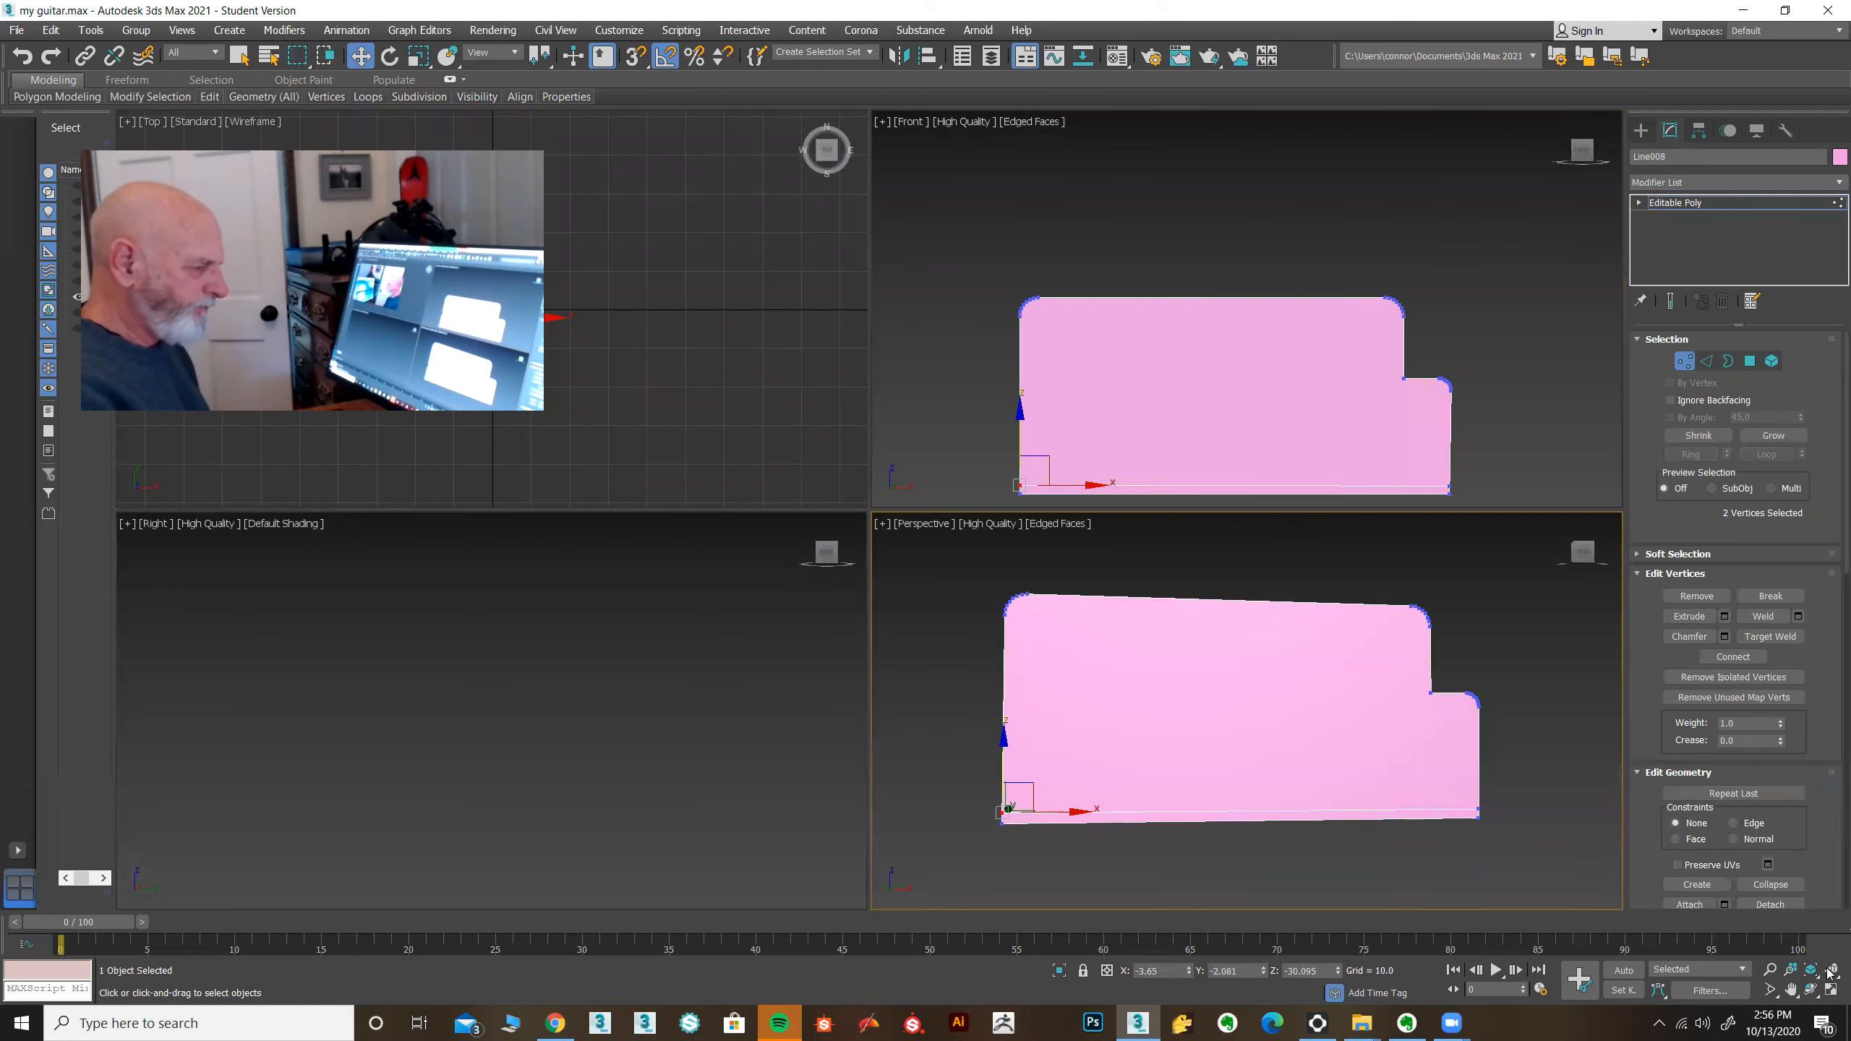
key(shift+ctrl+z)
scroll(500, 872, up, 6)
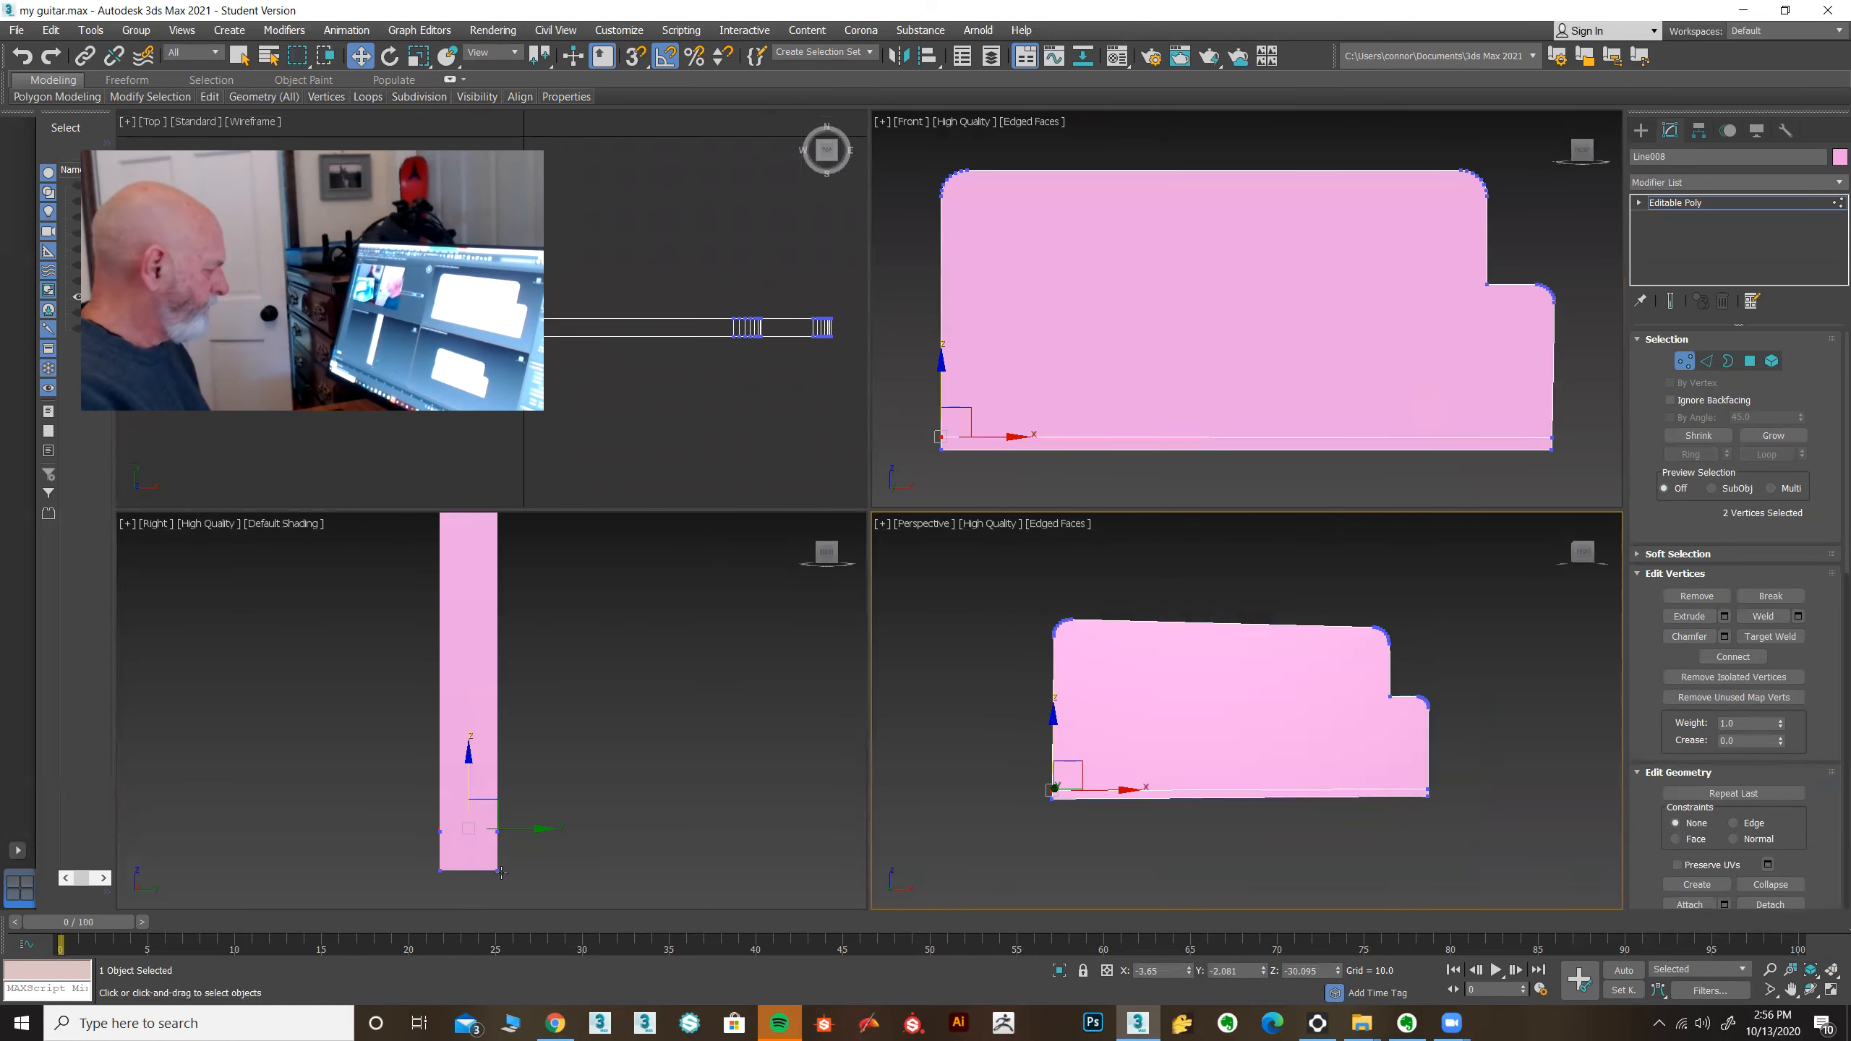
scroll(431, 846, up, 5)
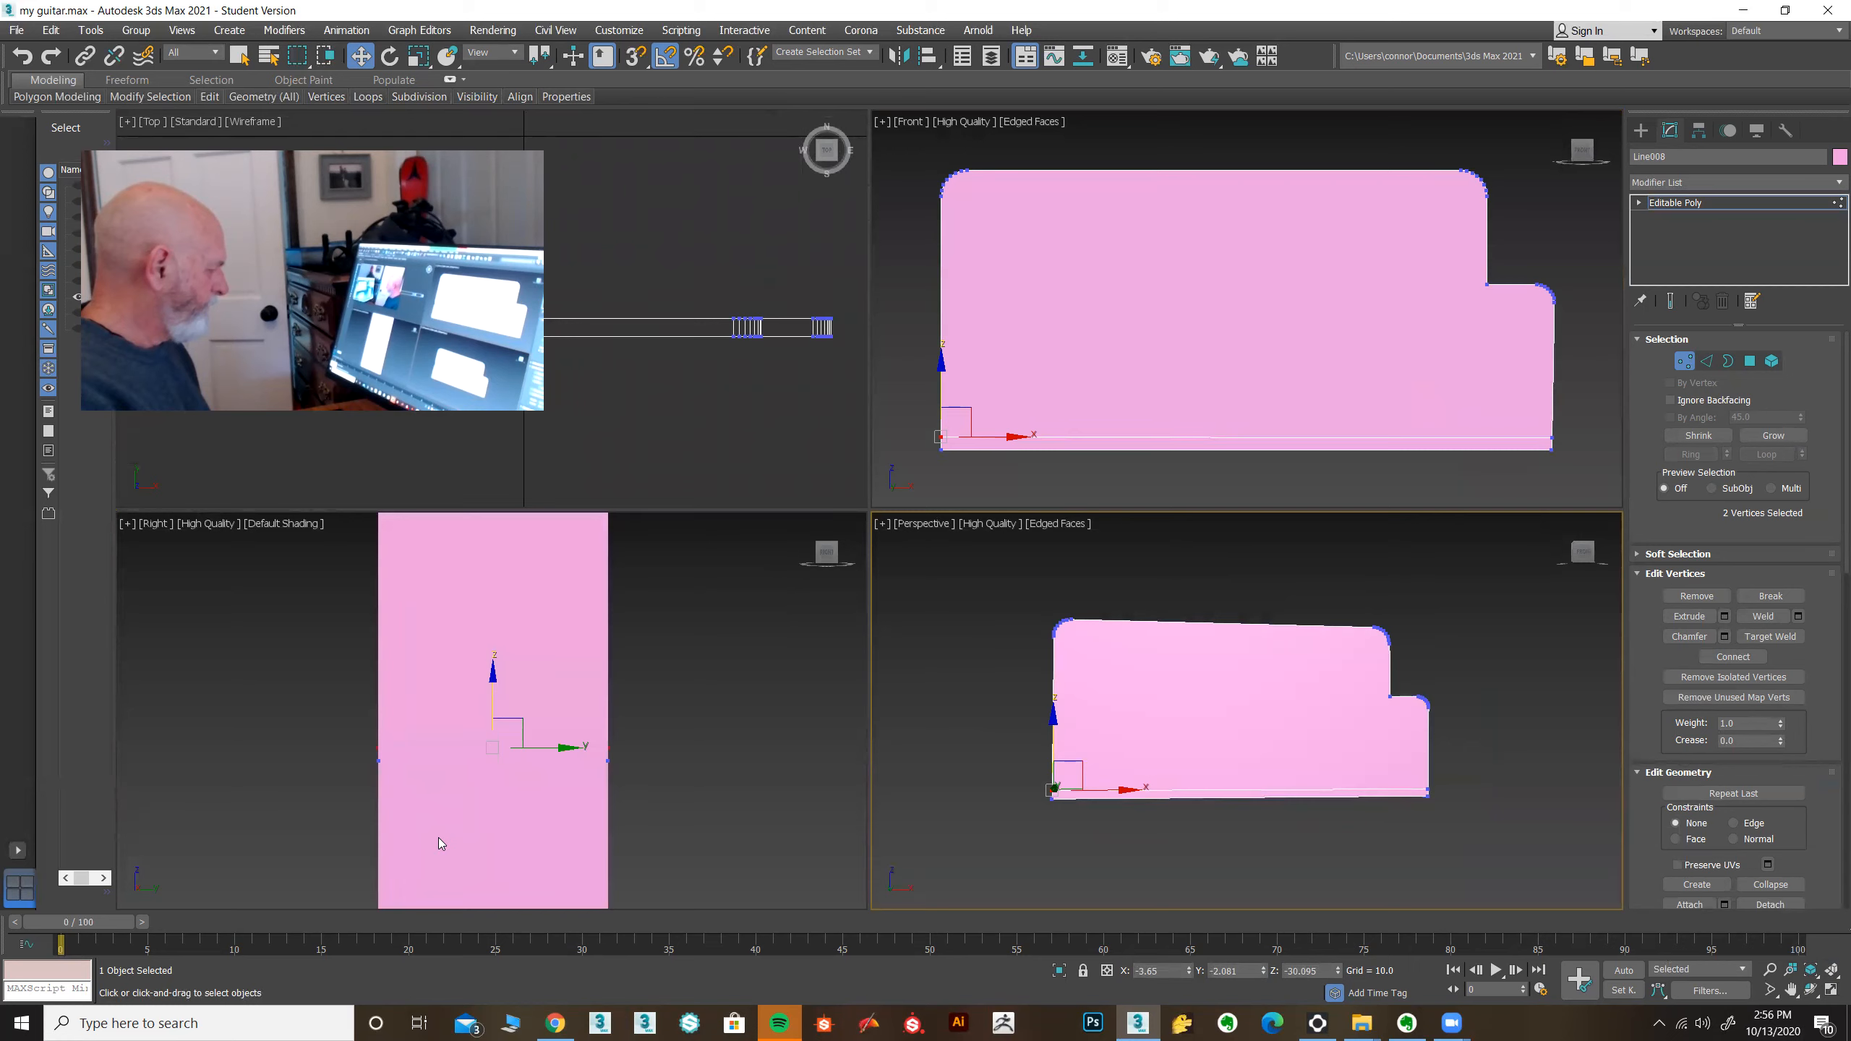
right_click(492, 691)
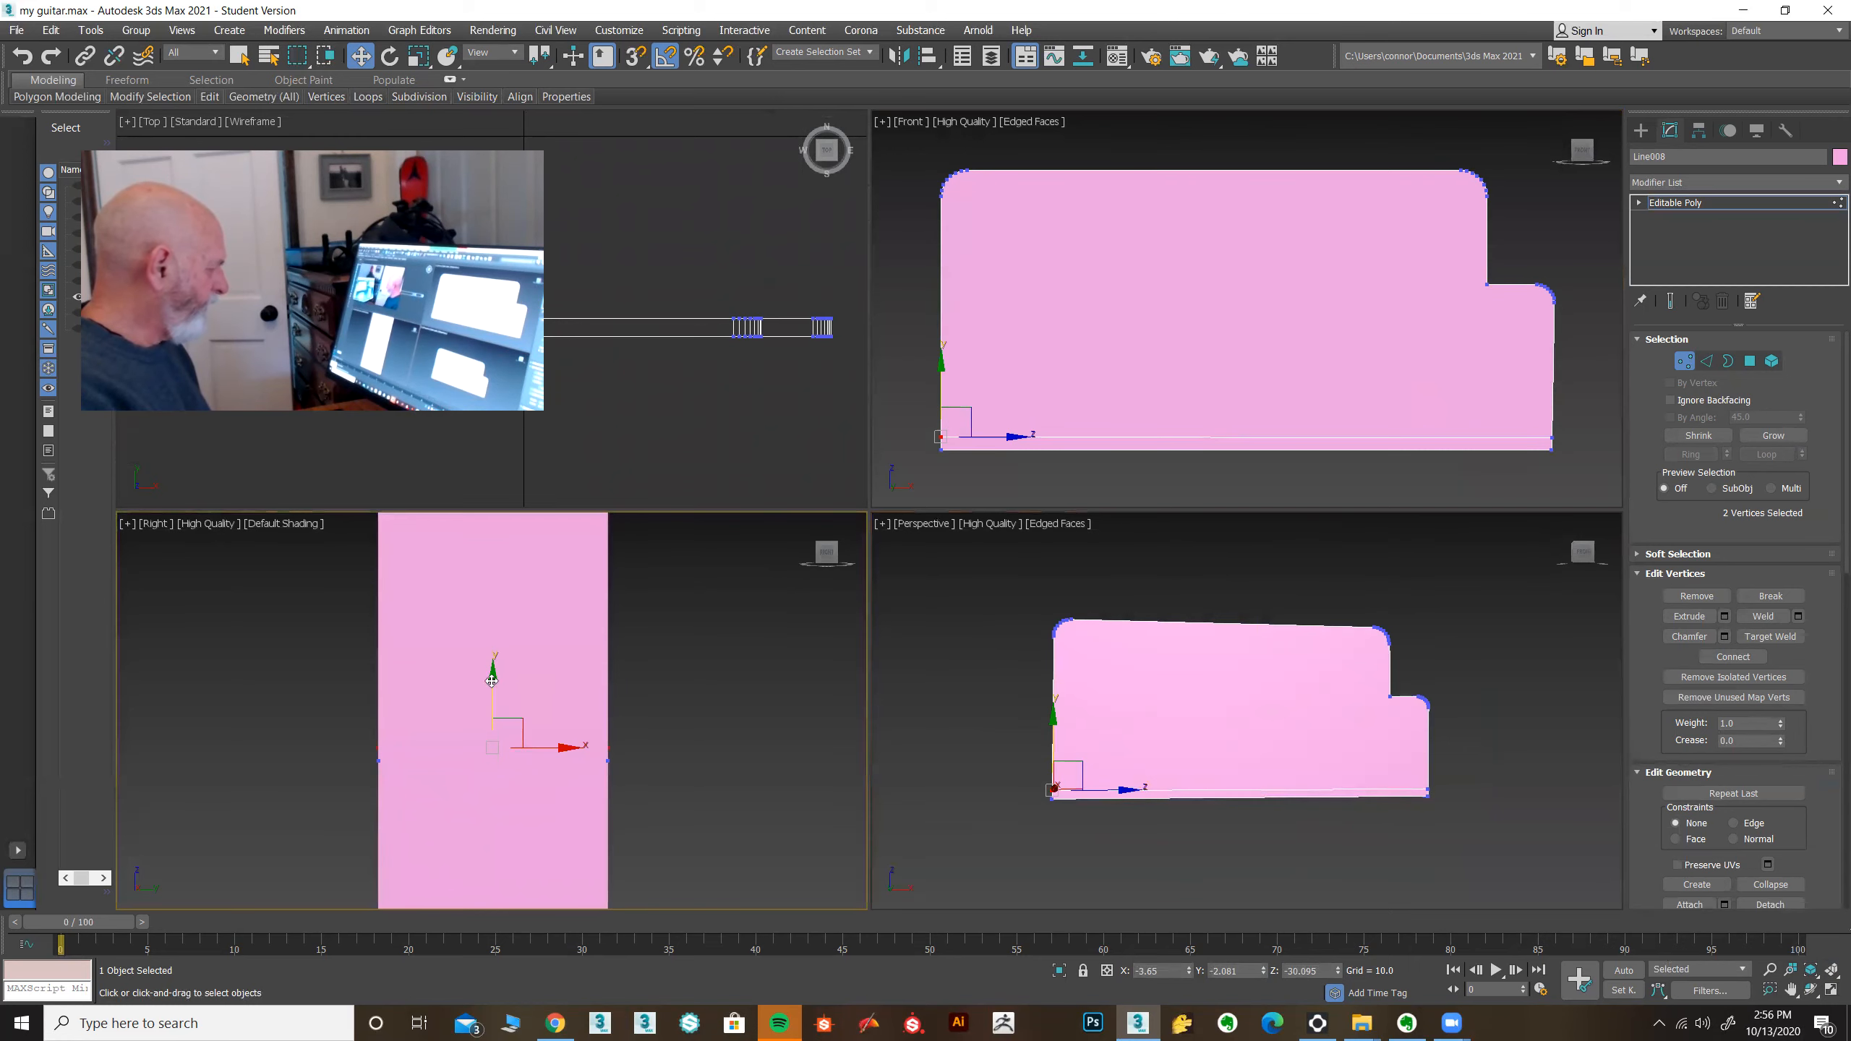
drag(494, 678, 494, 688)
scroll(494, 691, up, 5)
middle_drag(661, 793, 544, 817)
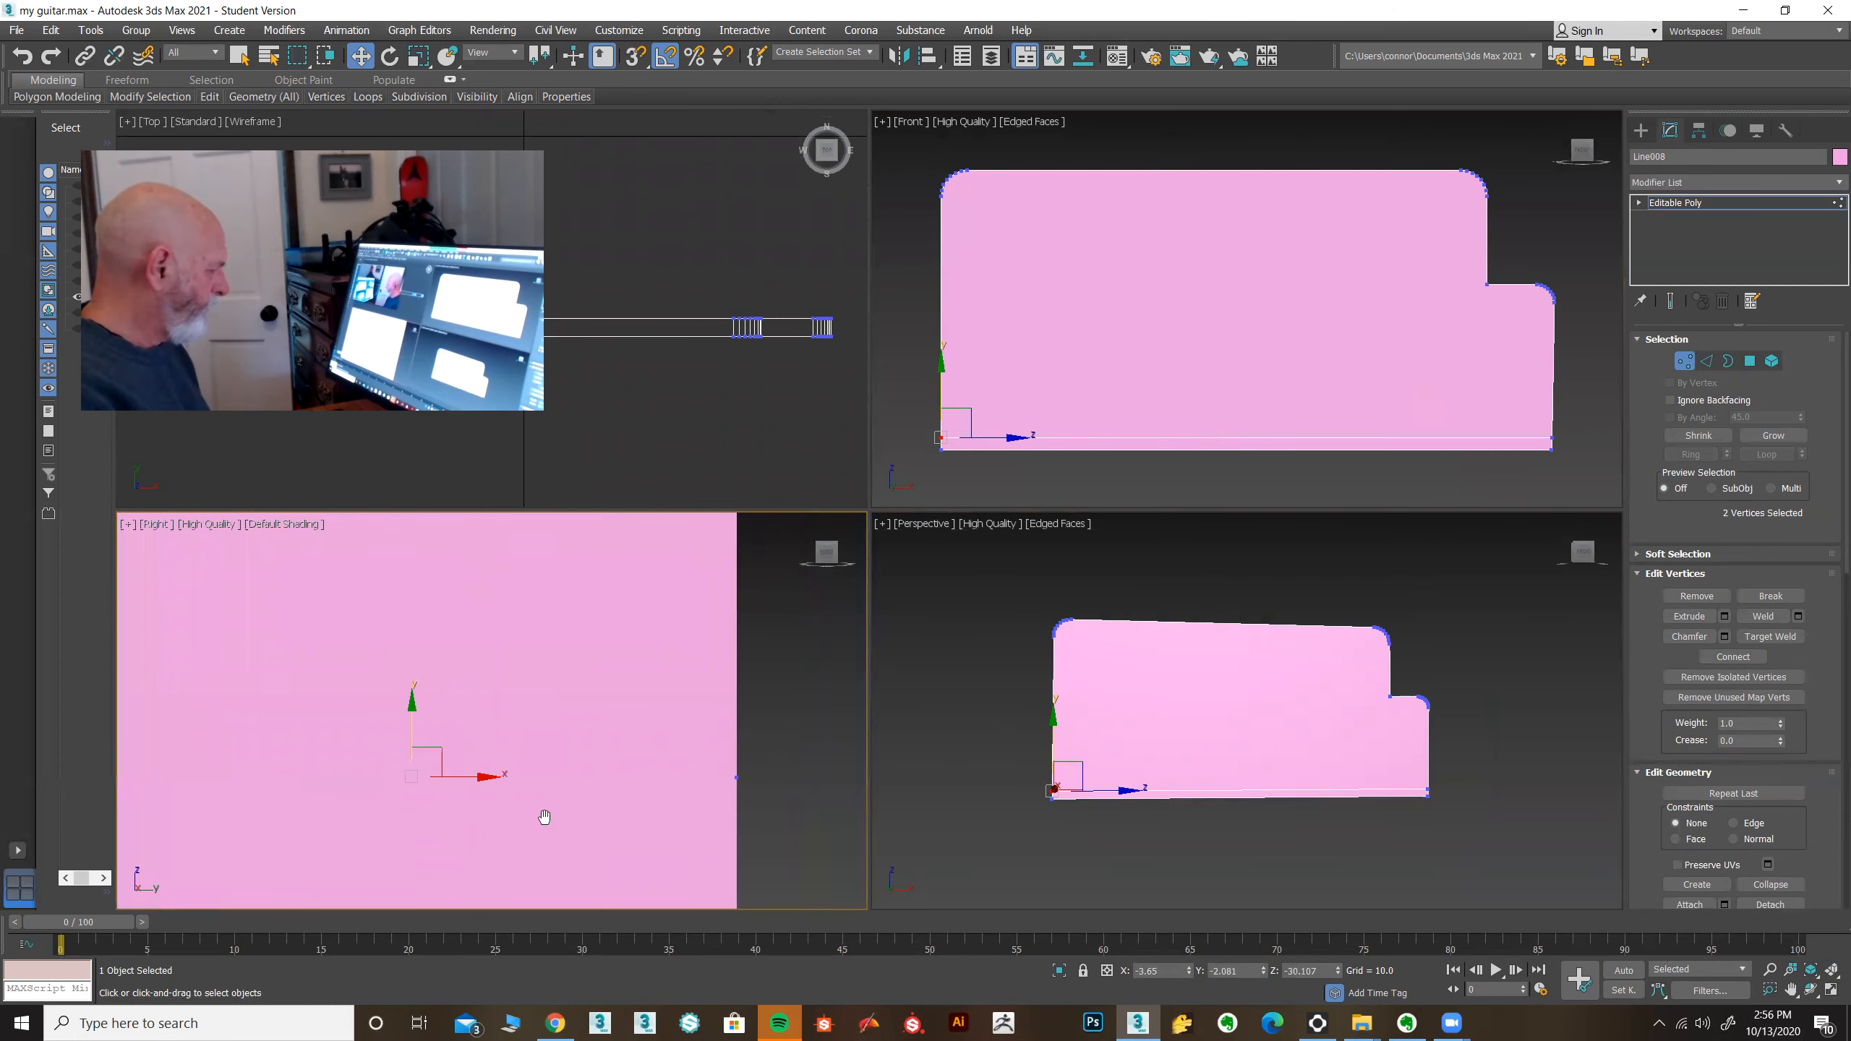
right_click(979, 819)
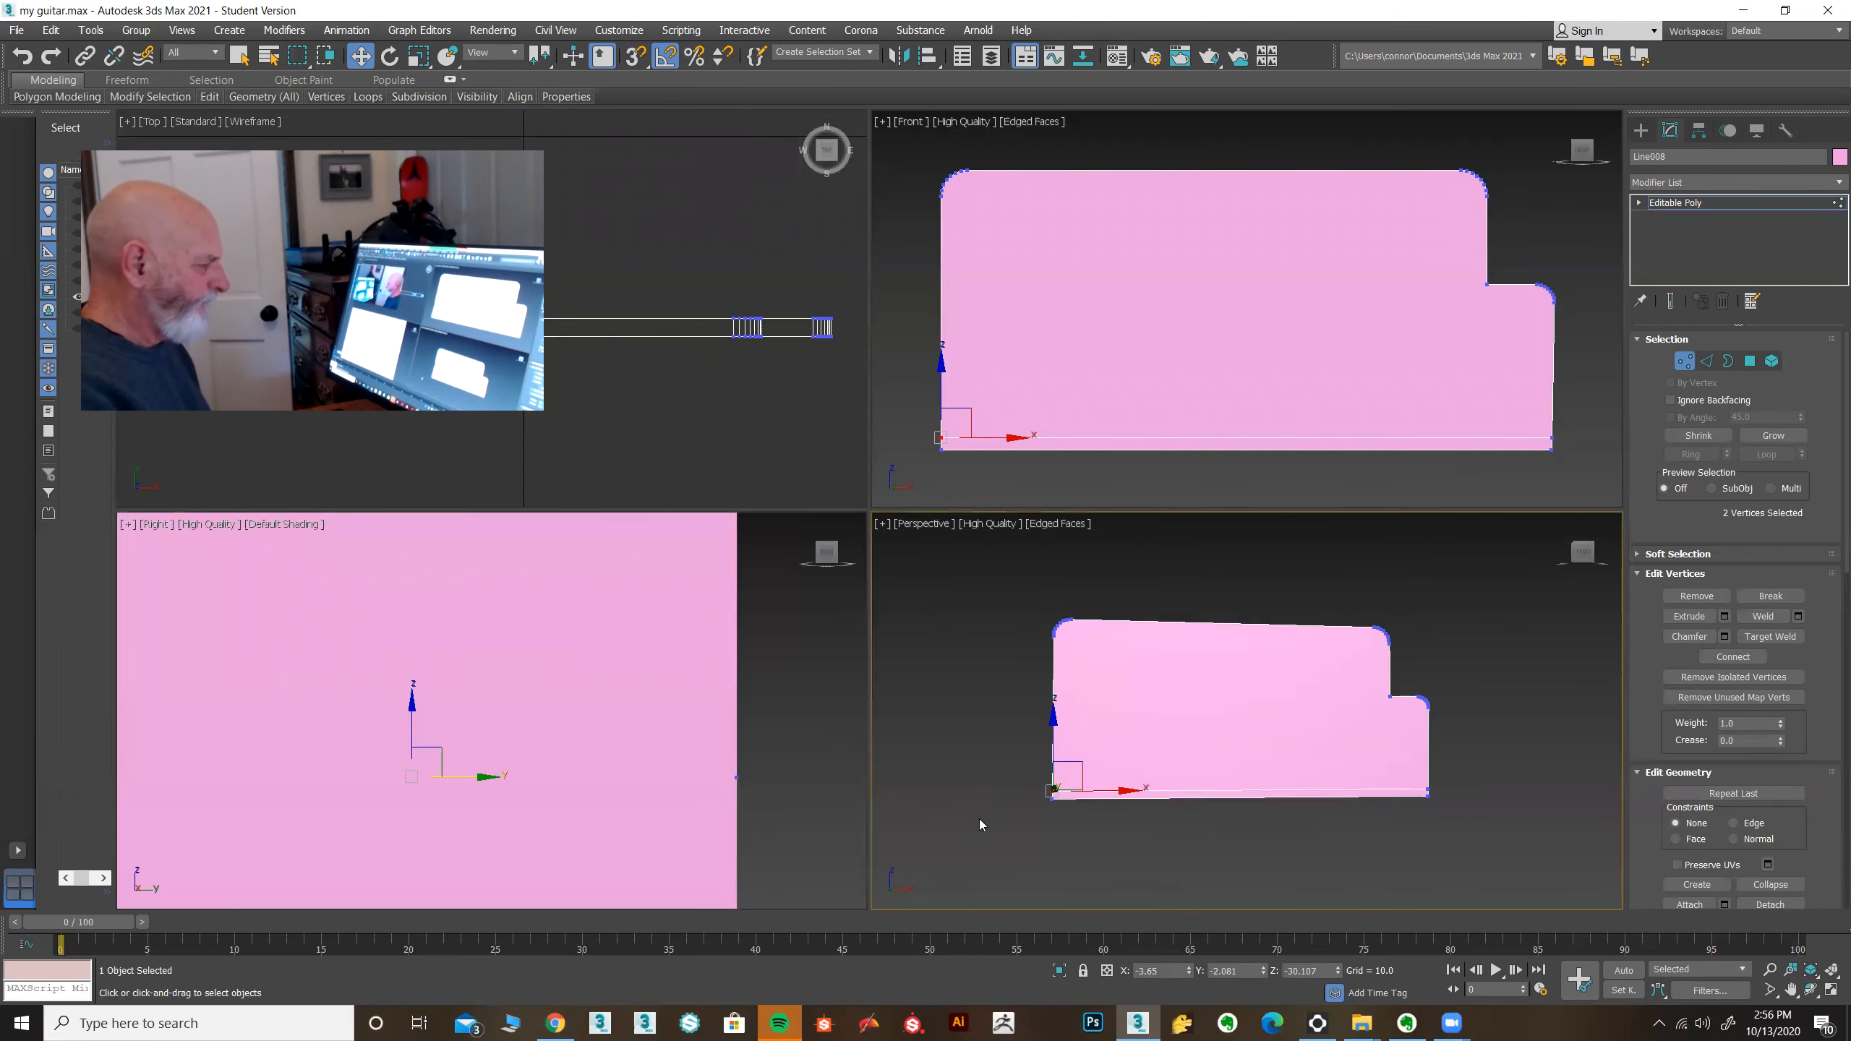
Step: Expand the Editable Poly's sub-object list, cycle through its Vertex, Edge and Polygon levels, and return to object level
click(1697, 203)
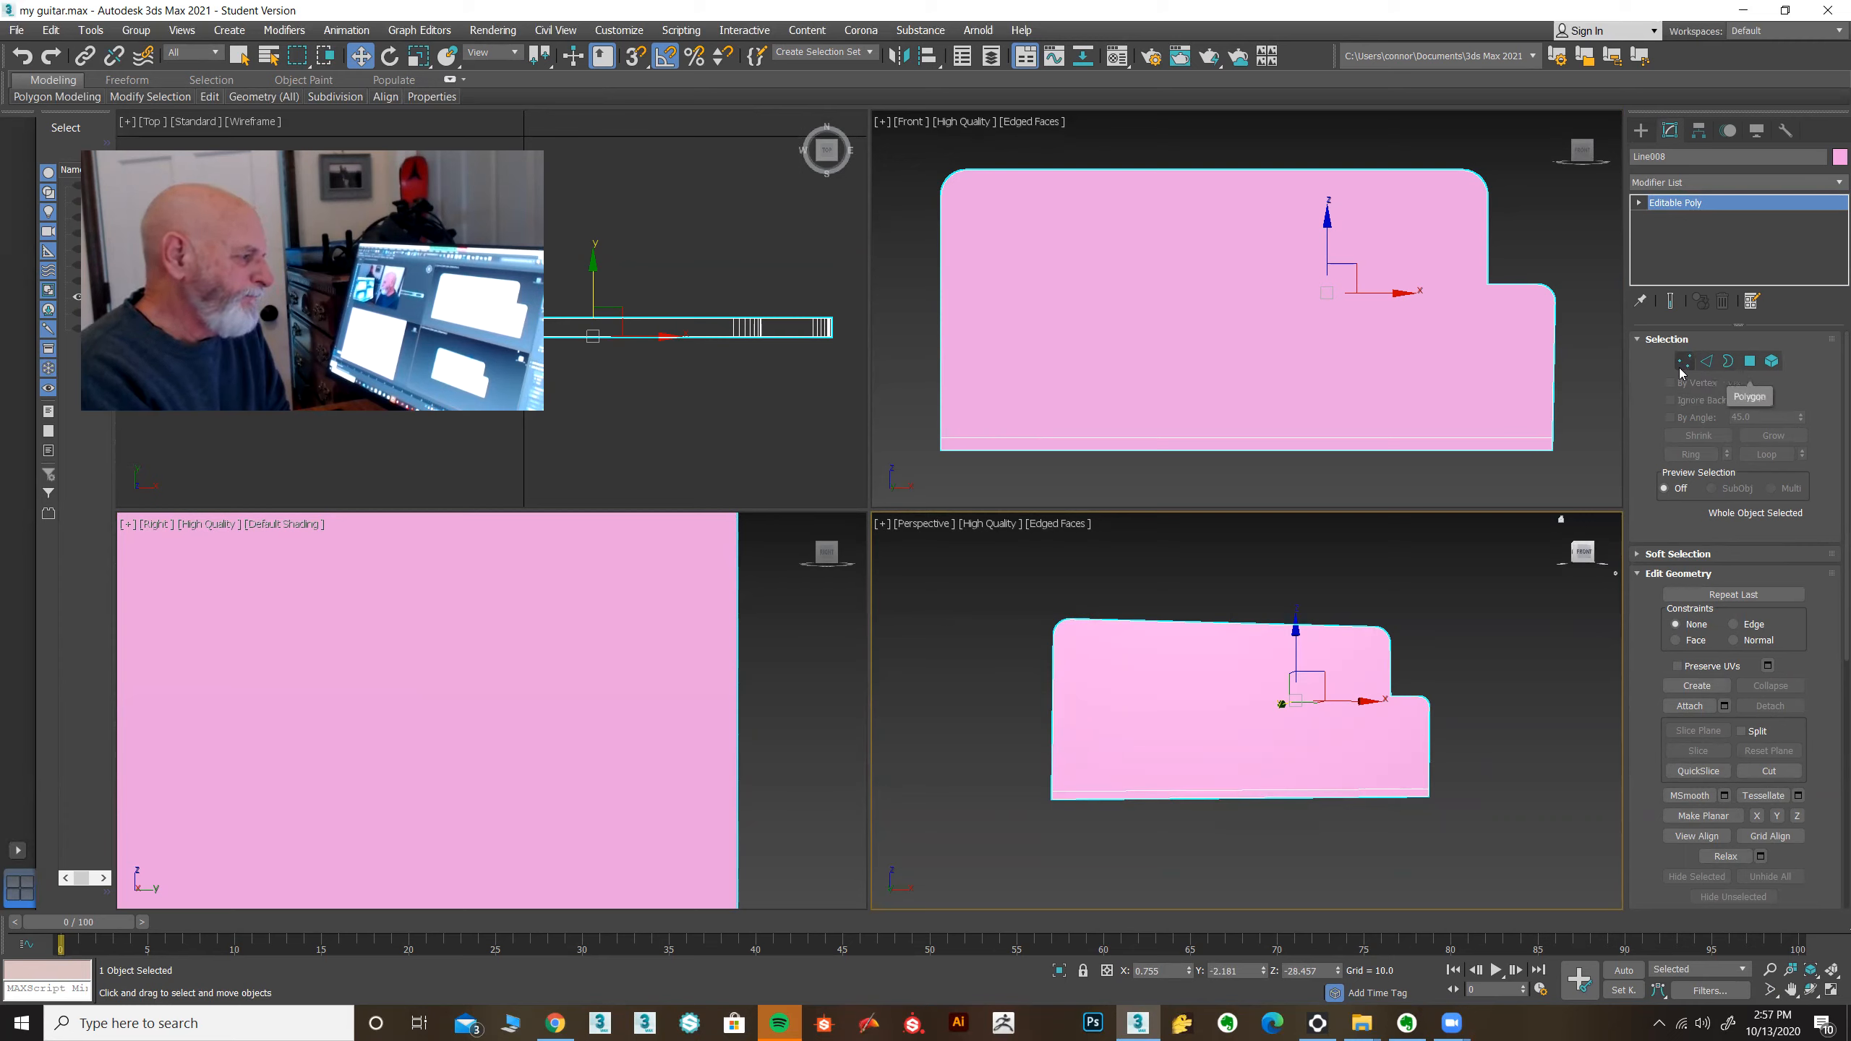
drag(1641, 793, 1669, 478)
scroll(1643, 561, up, 5)
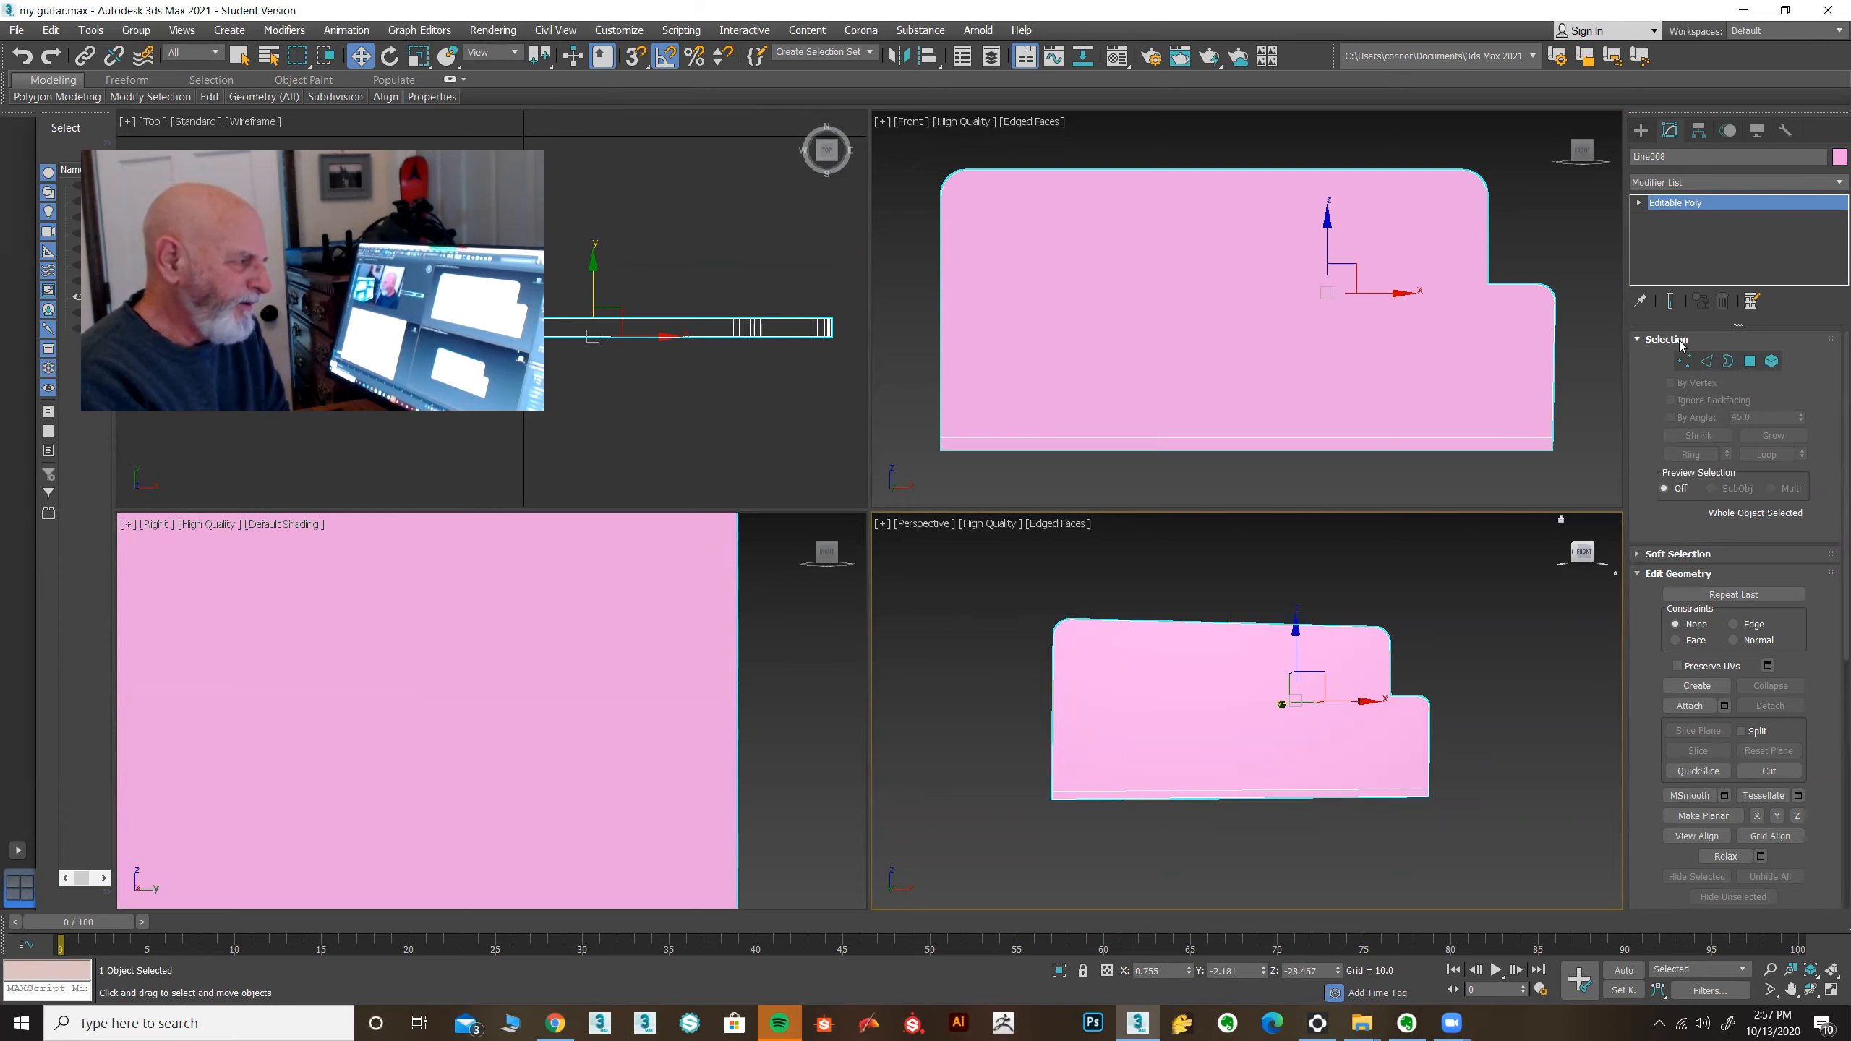
click(1639, 203)
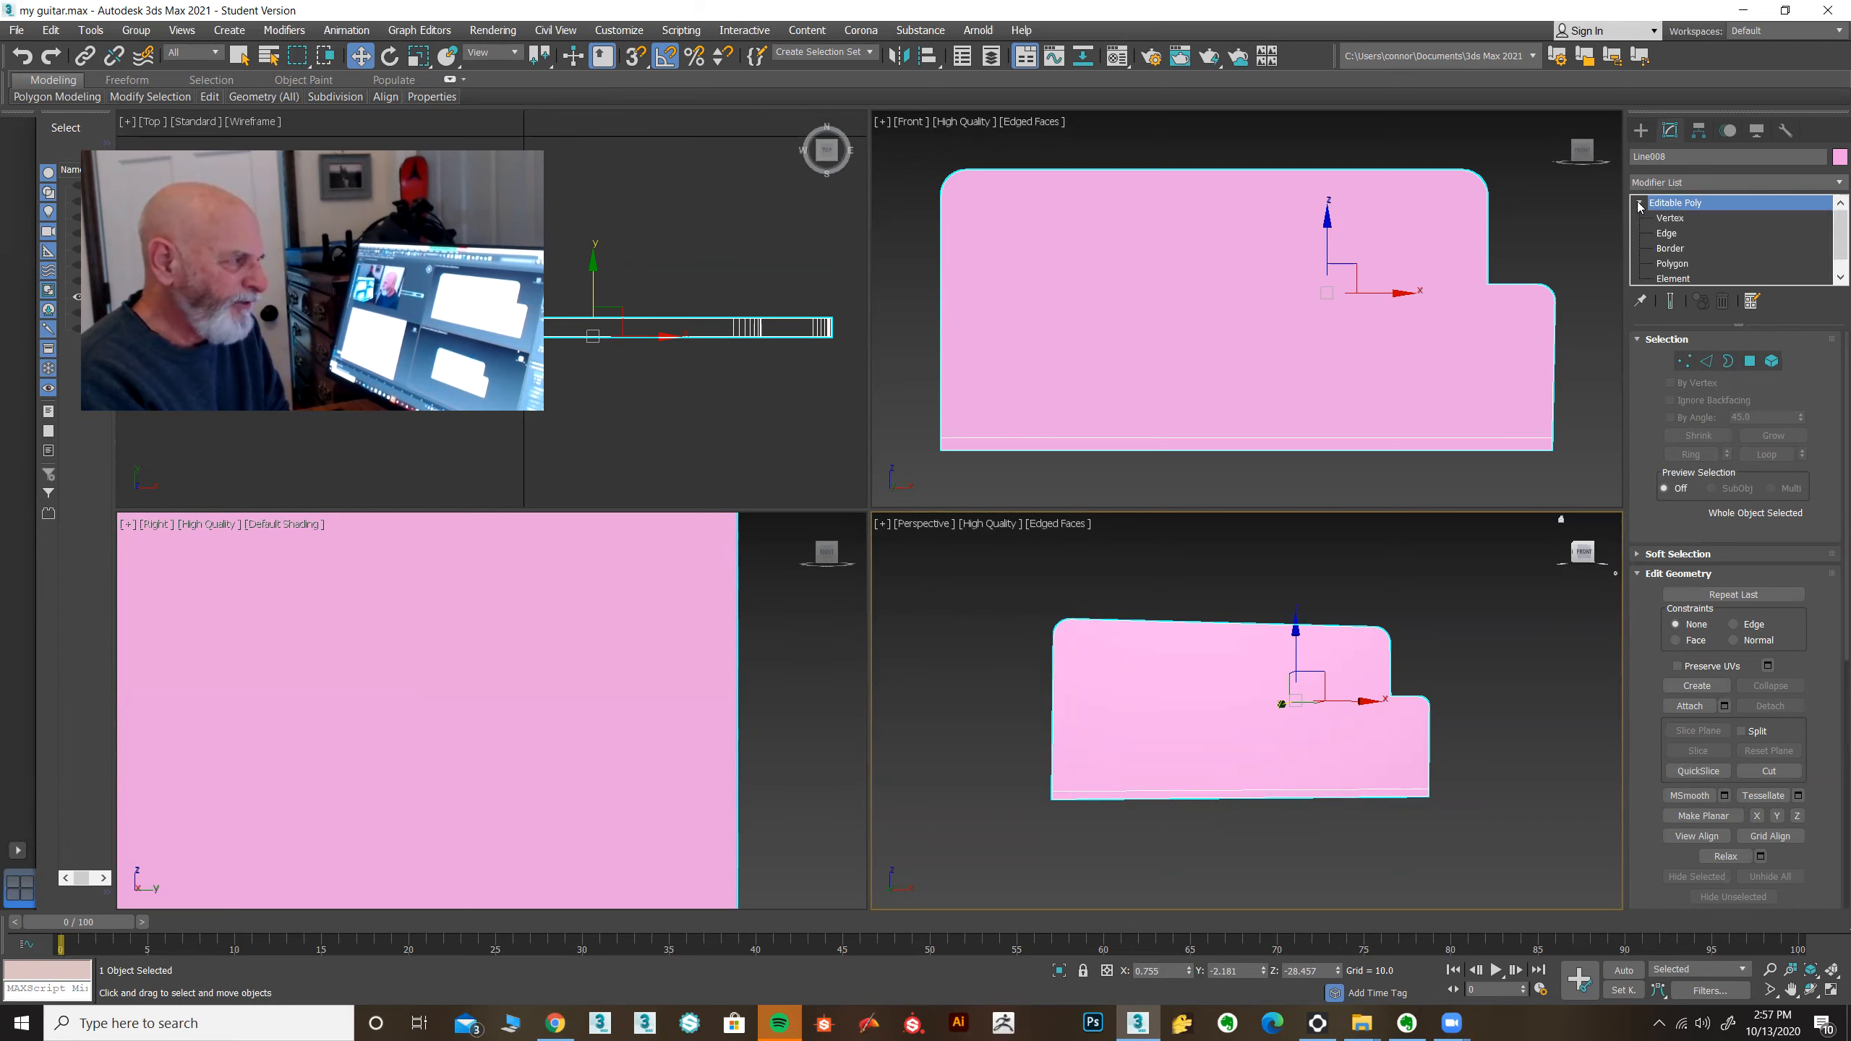
click(1670, 219)
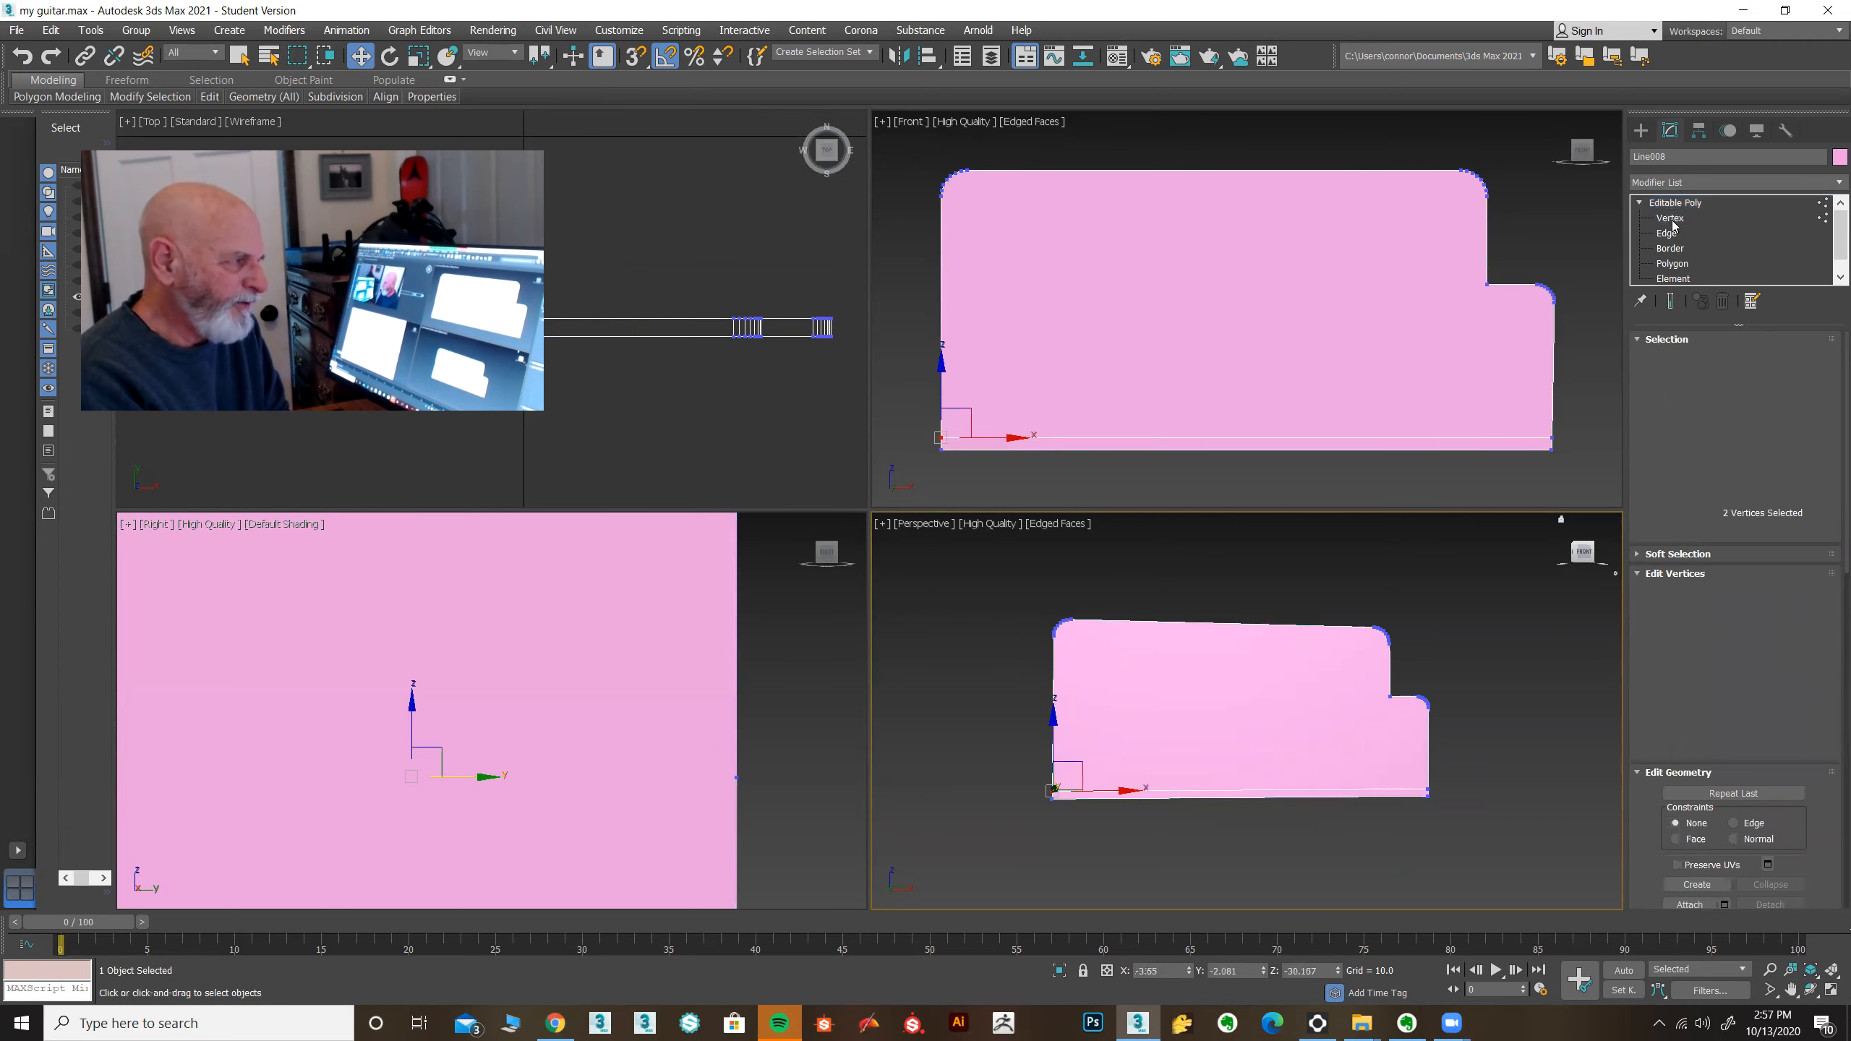
click(1668, 234)
click(1673, 264)
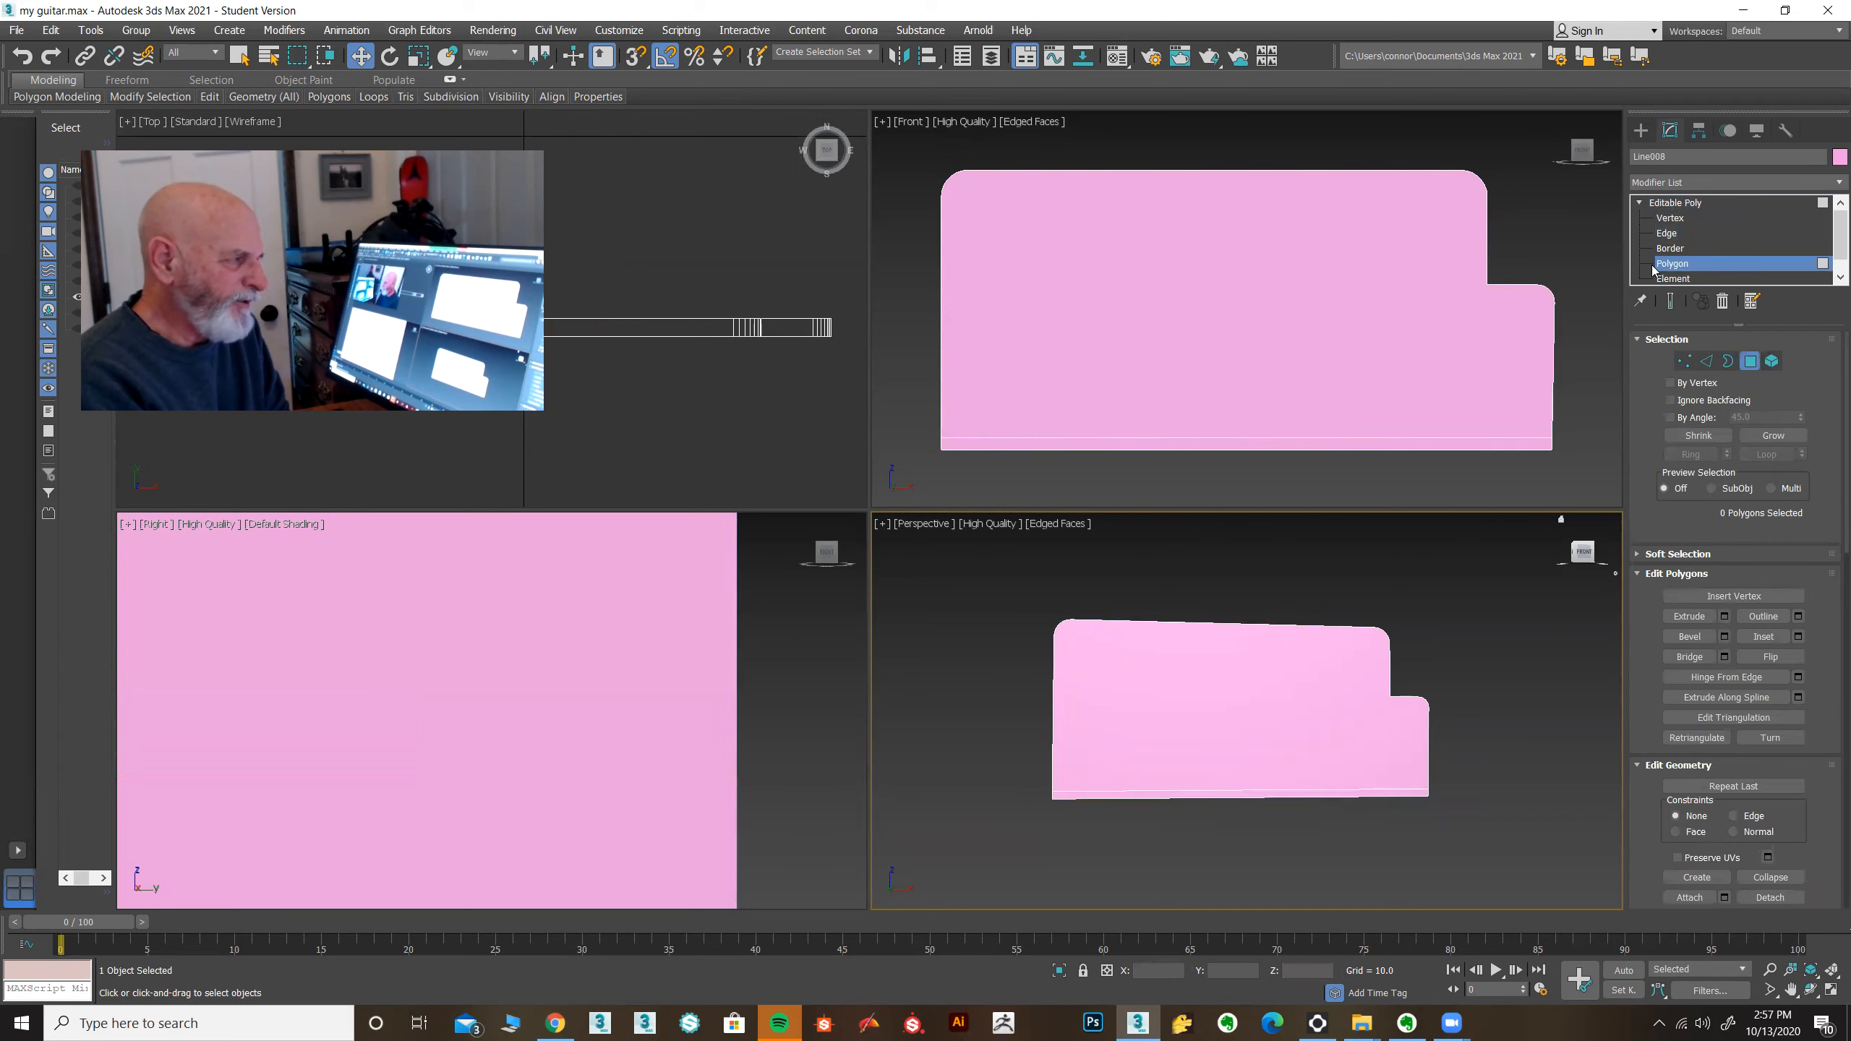
click(1671, 204)
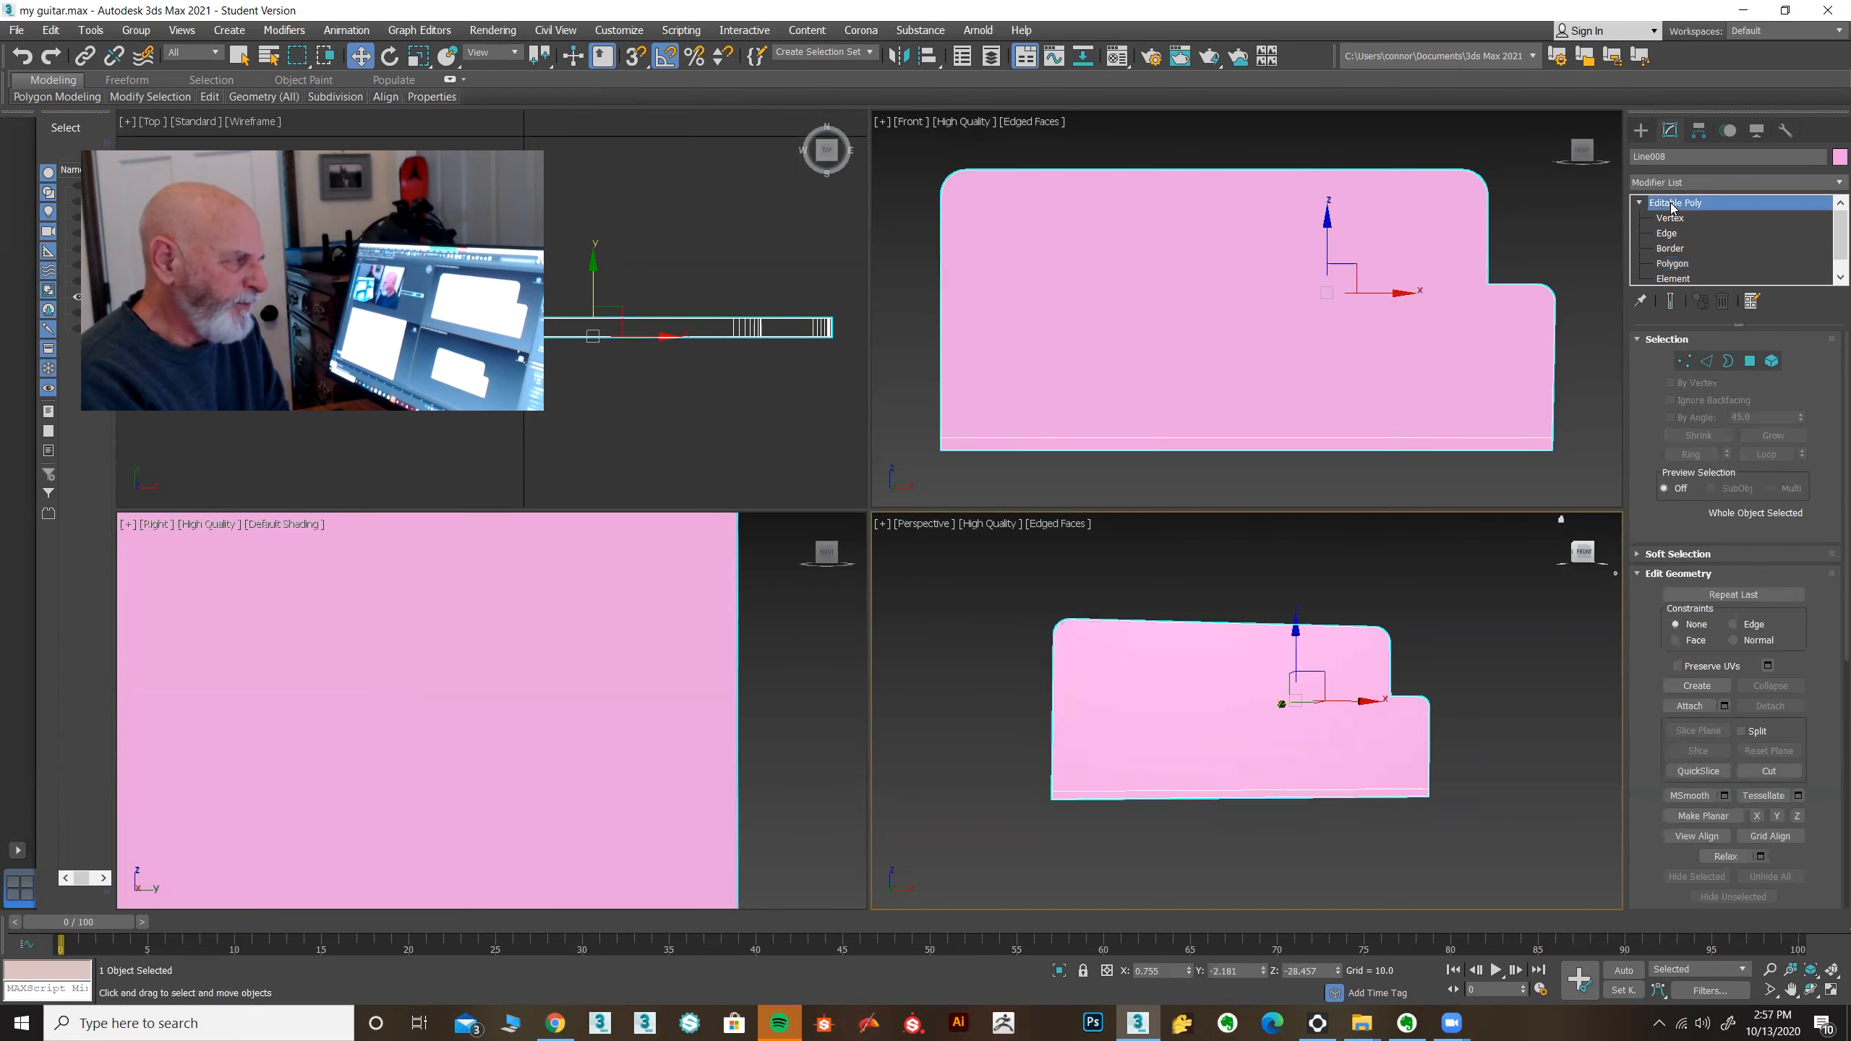
Step: Select the narrow strip polygon along the plate's lower edge and extrude it outward to about Y -2.5, forming a lip
click(1750, 361)
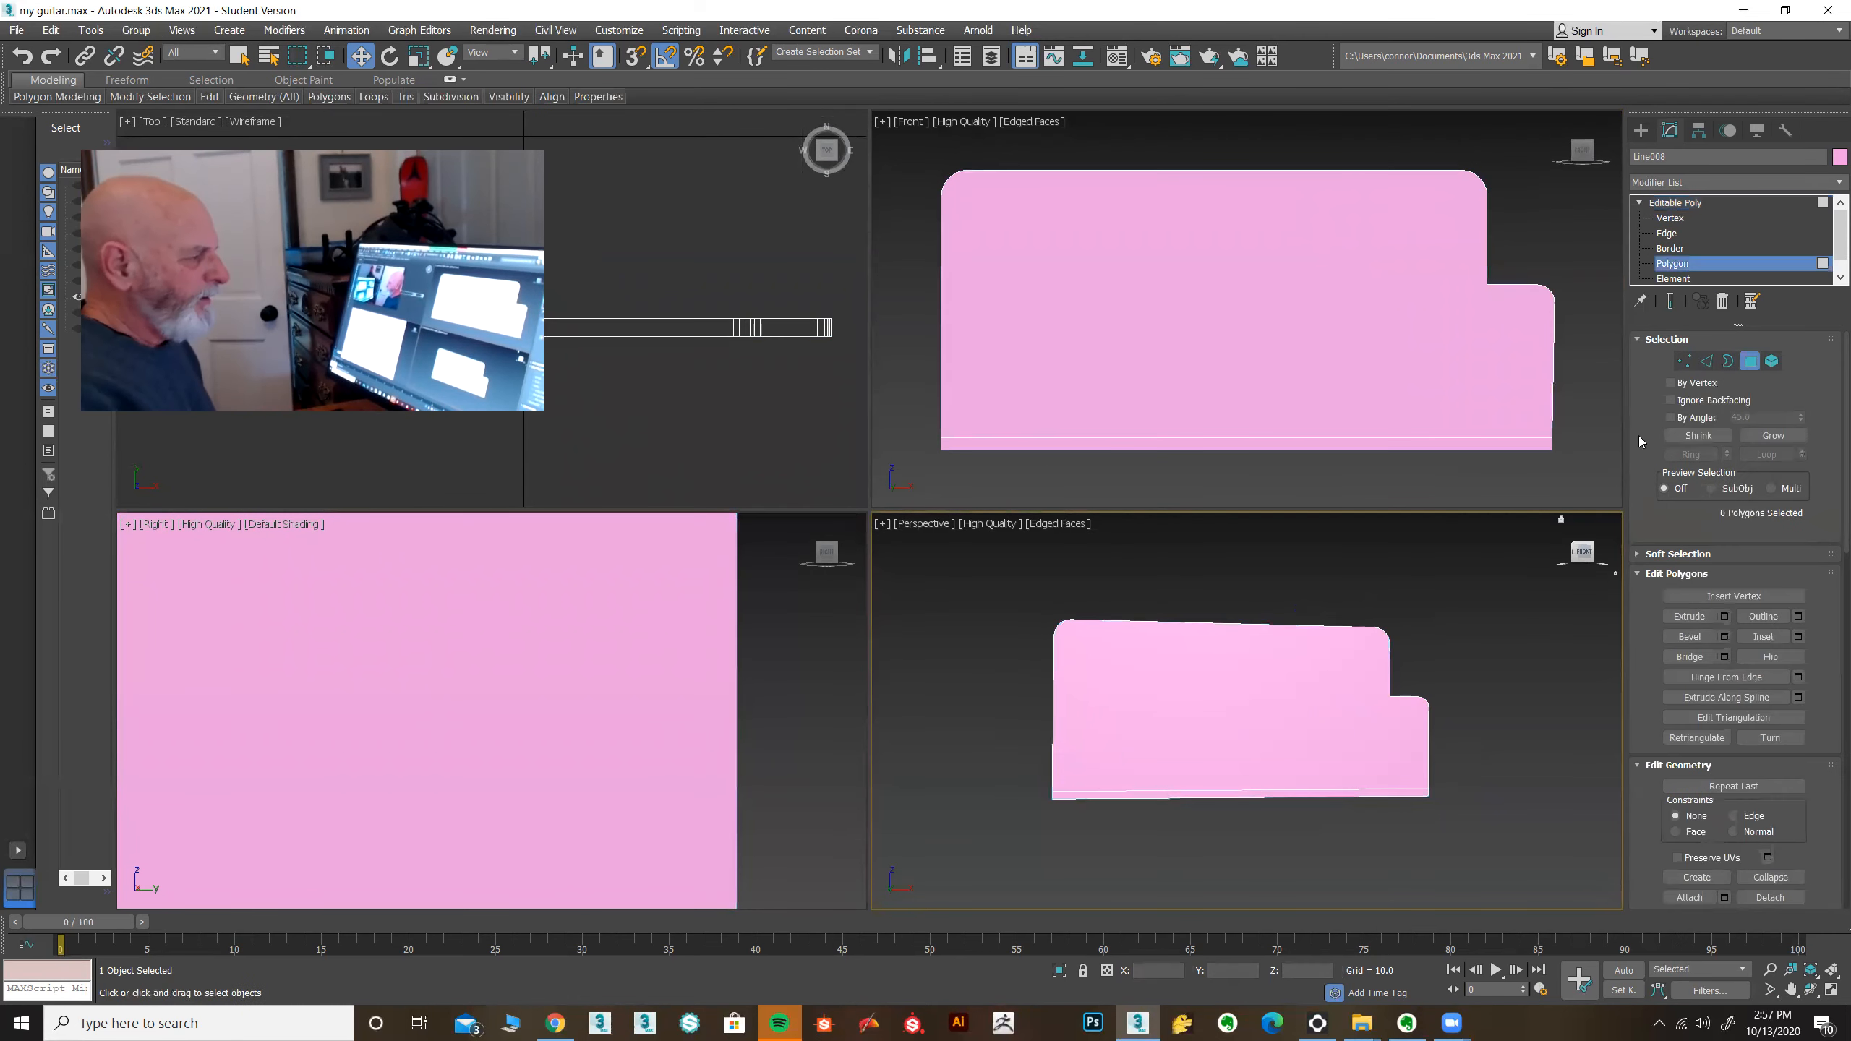
click(1433, 444)
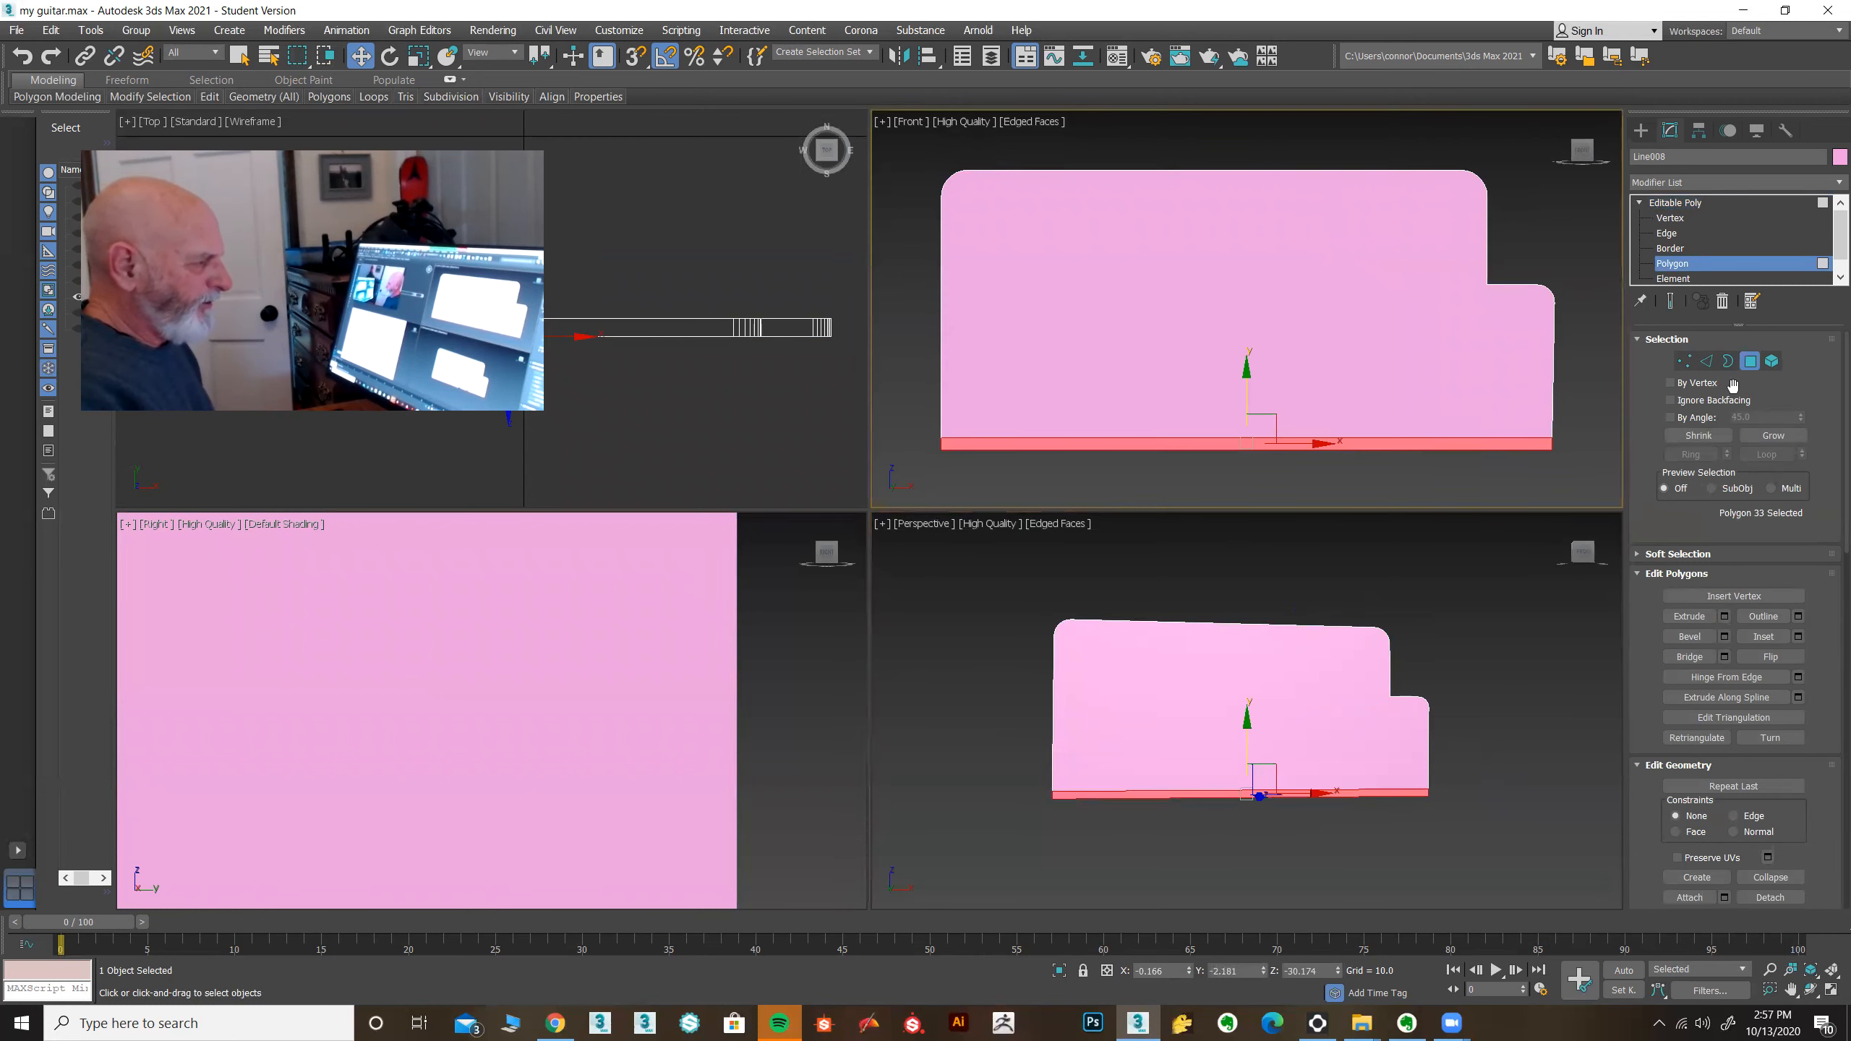
alt+middle_drag(1428, 768, 1324, 780)
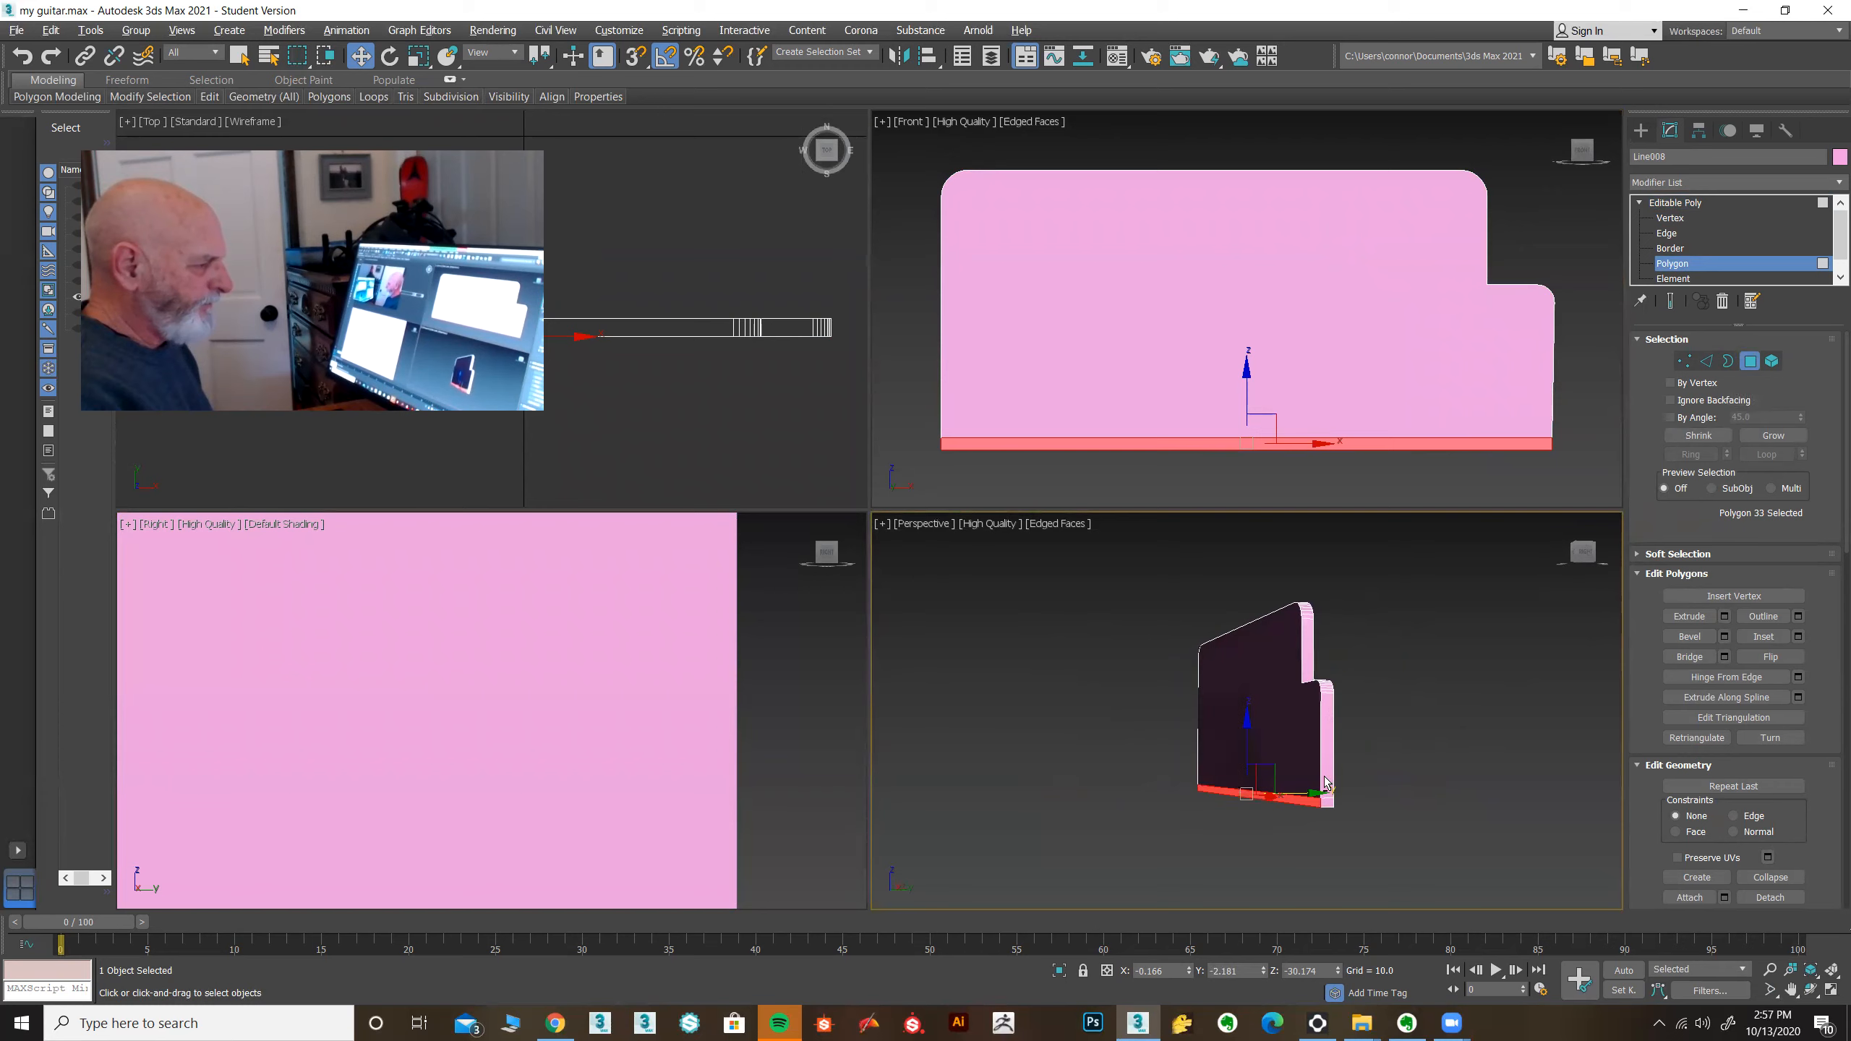
click(1703, 619)
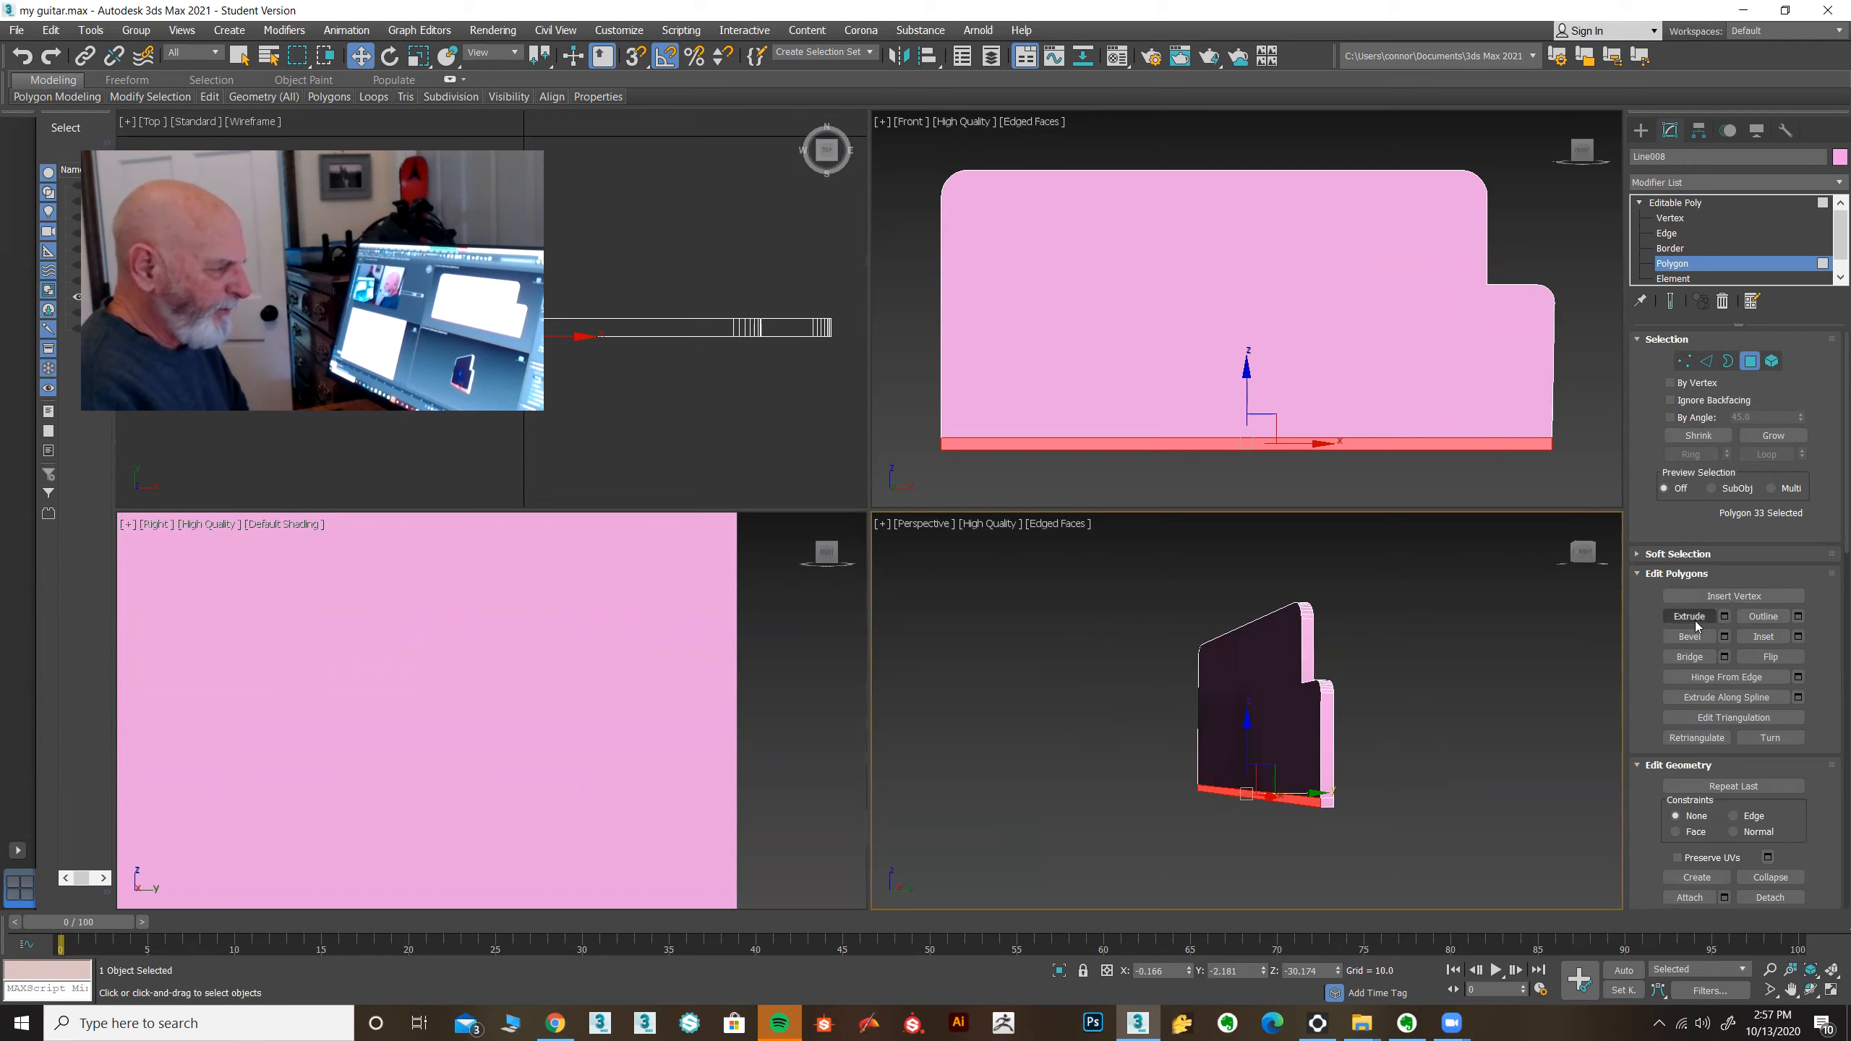
drag(1266, 795, 1269, 794)
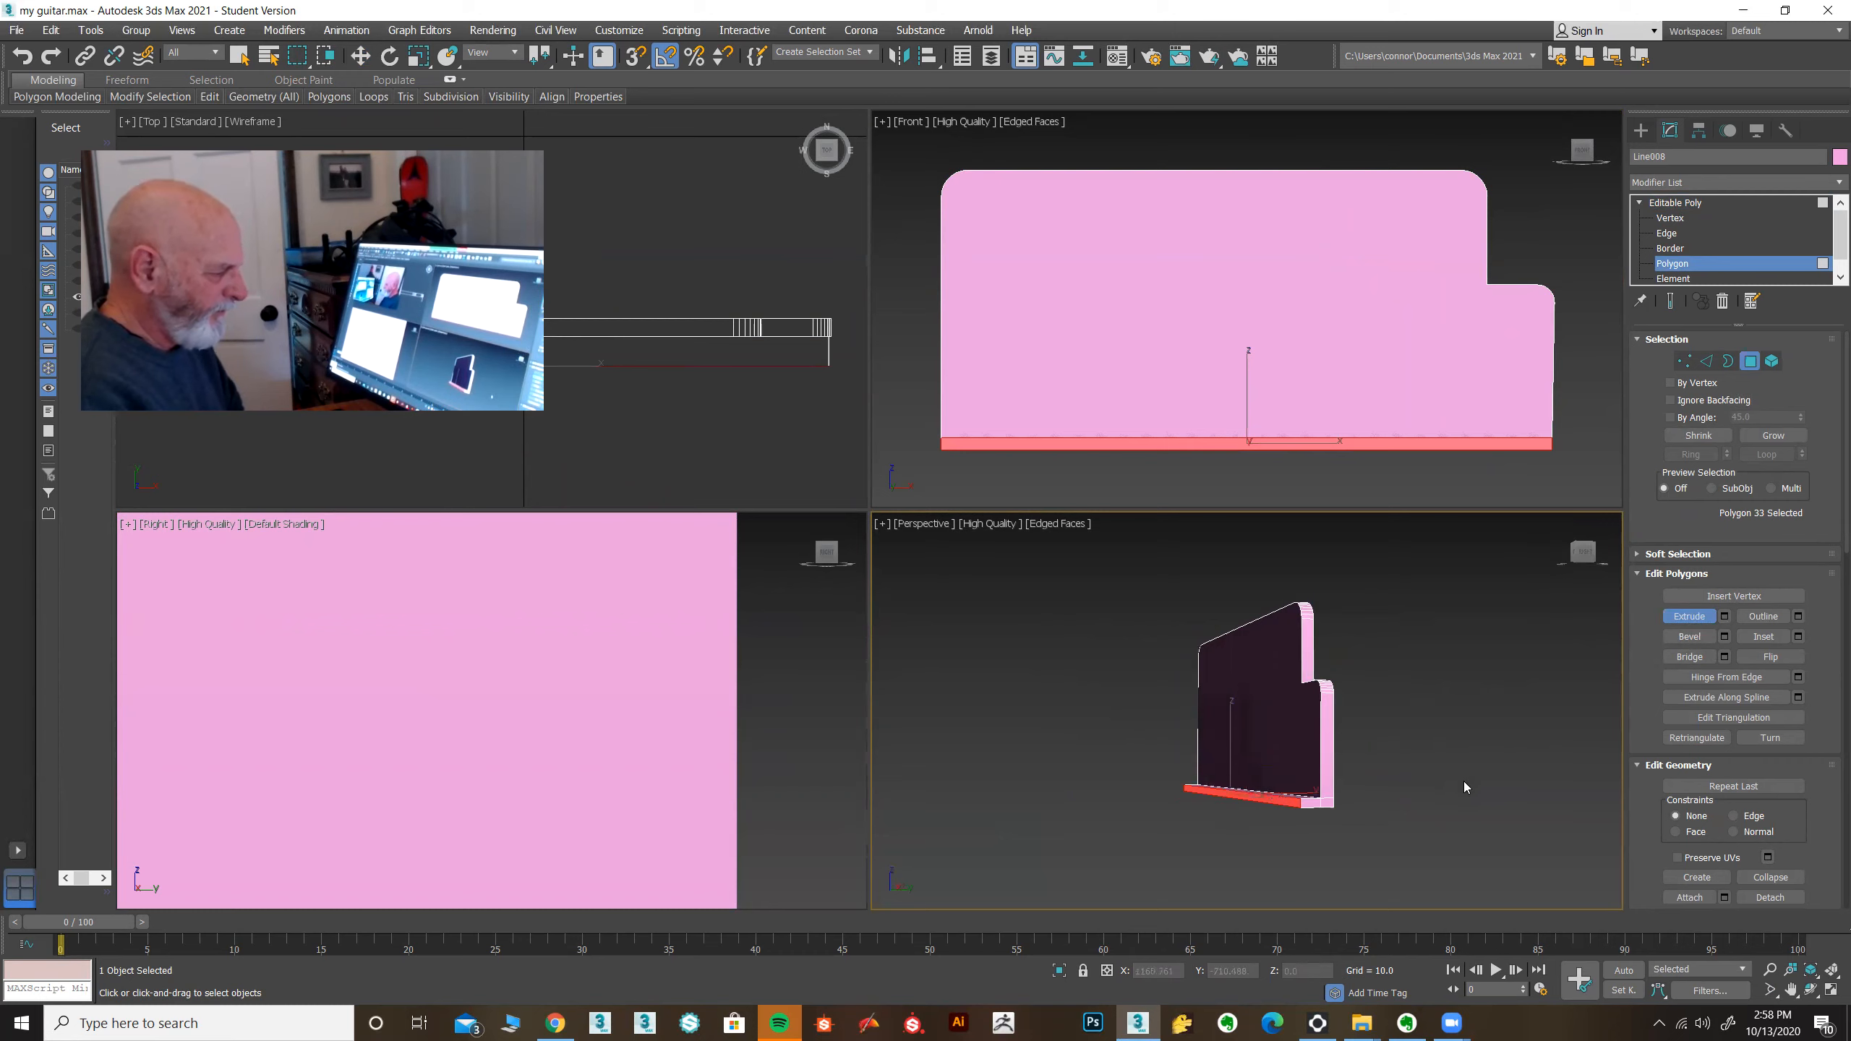
alt+middle_drag(1387, 792, 1488, 852)
click(1688, 616)
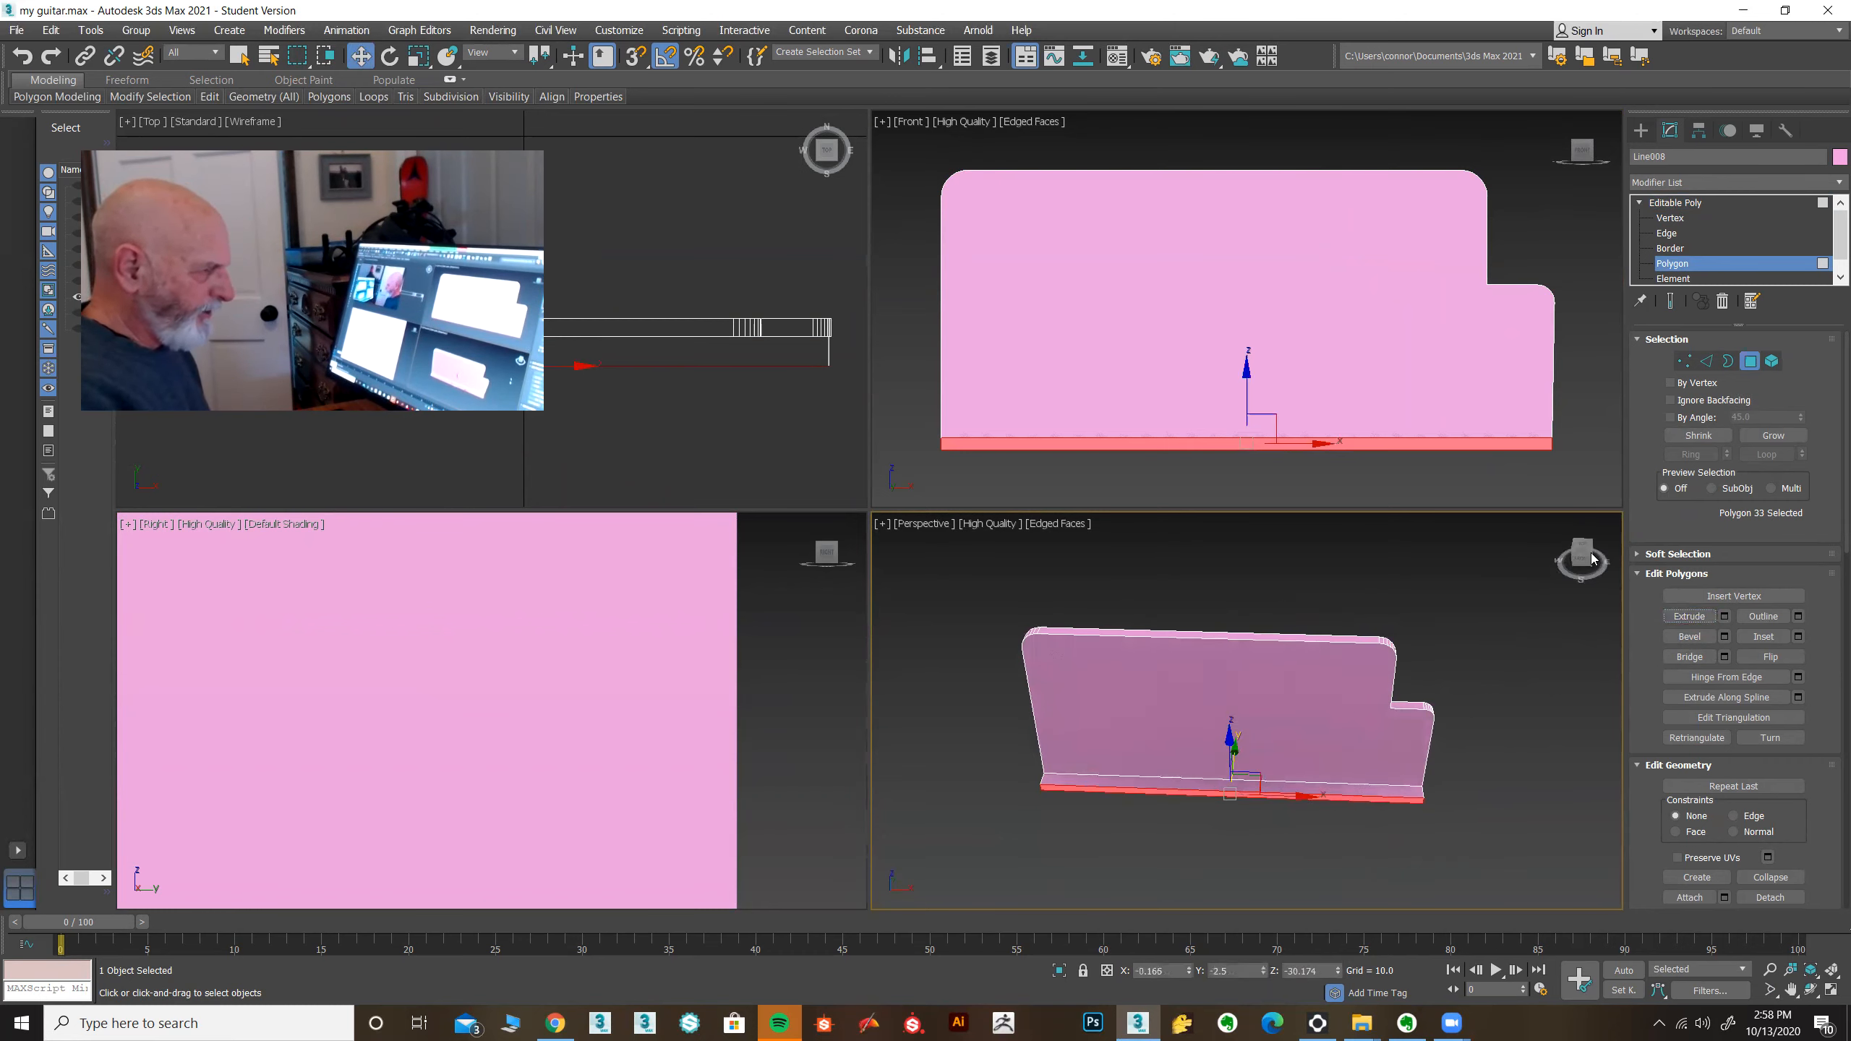
Step: Return to object level and examine the extruded lip in the perspective view and in the Right view's profile
click(1685, 206)
alt+middle_drag(1507, 767, 1472, 747)
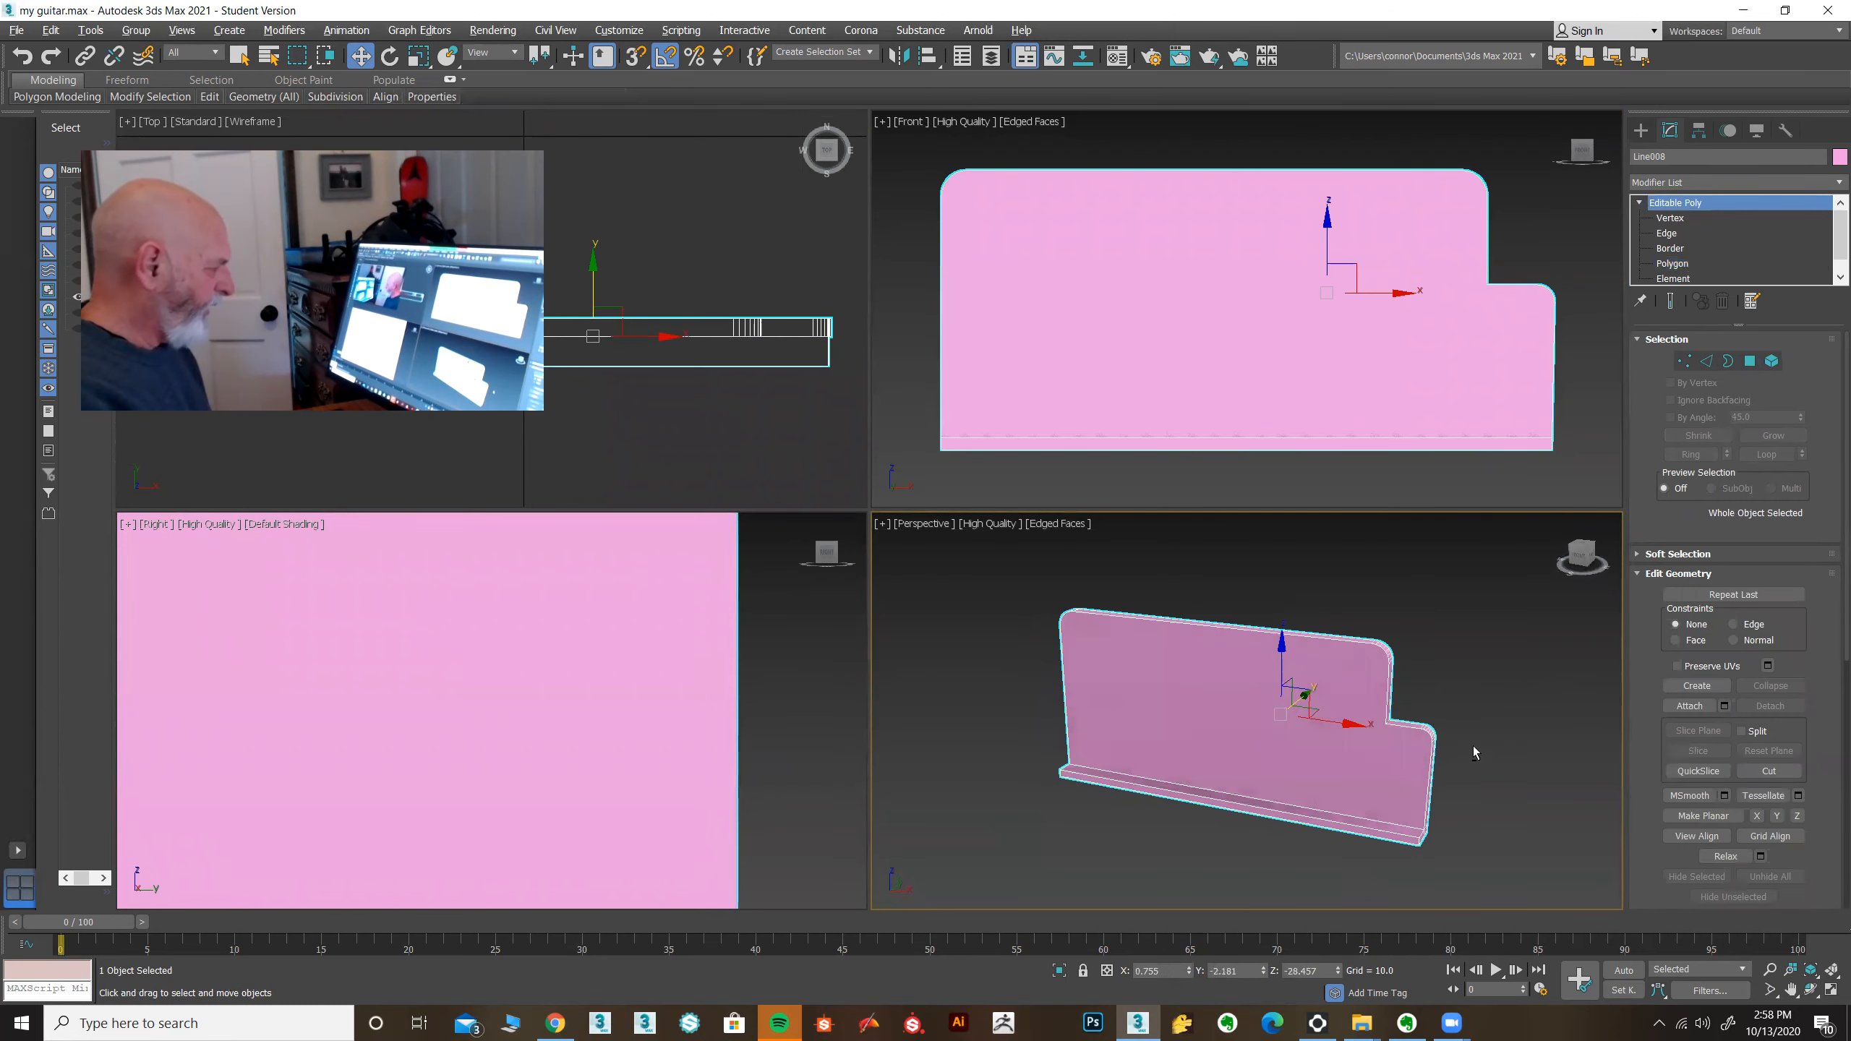
key(alt+w)
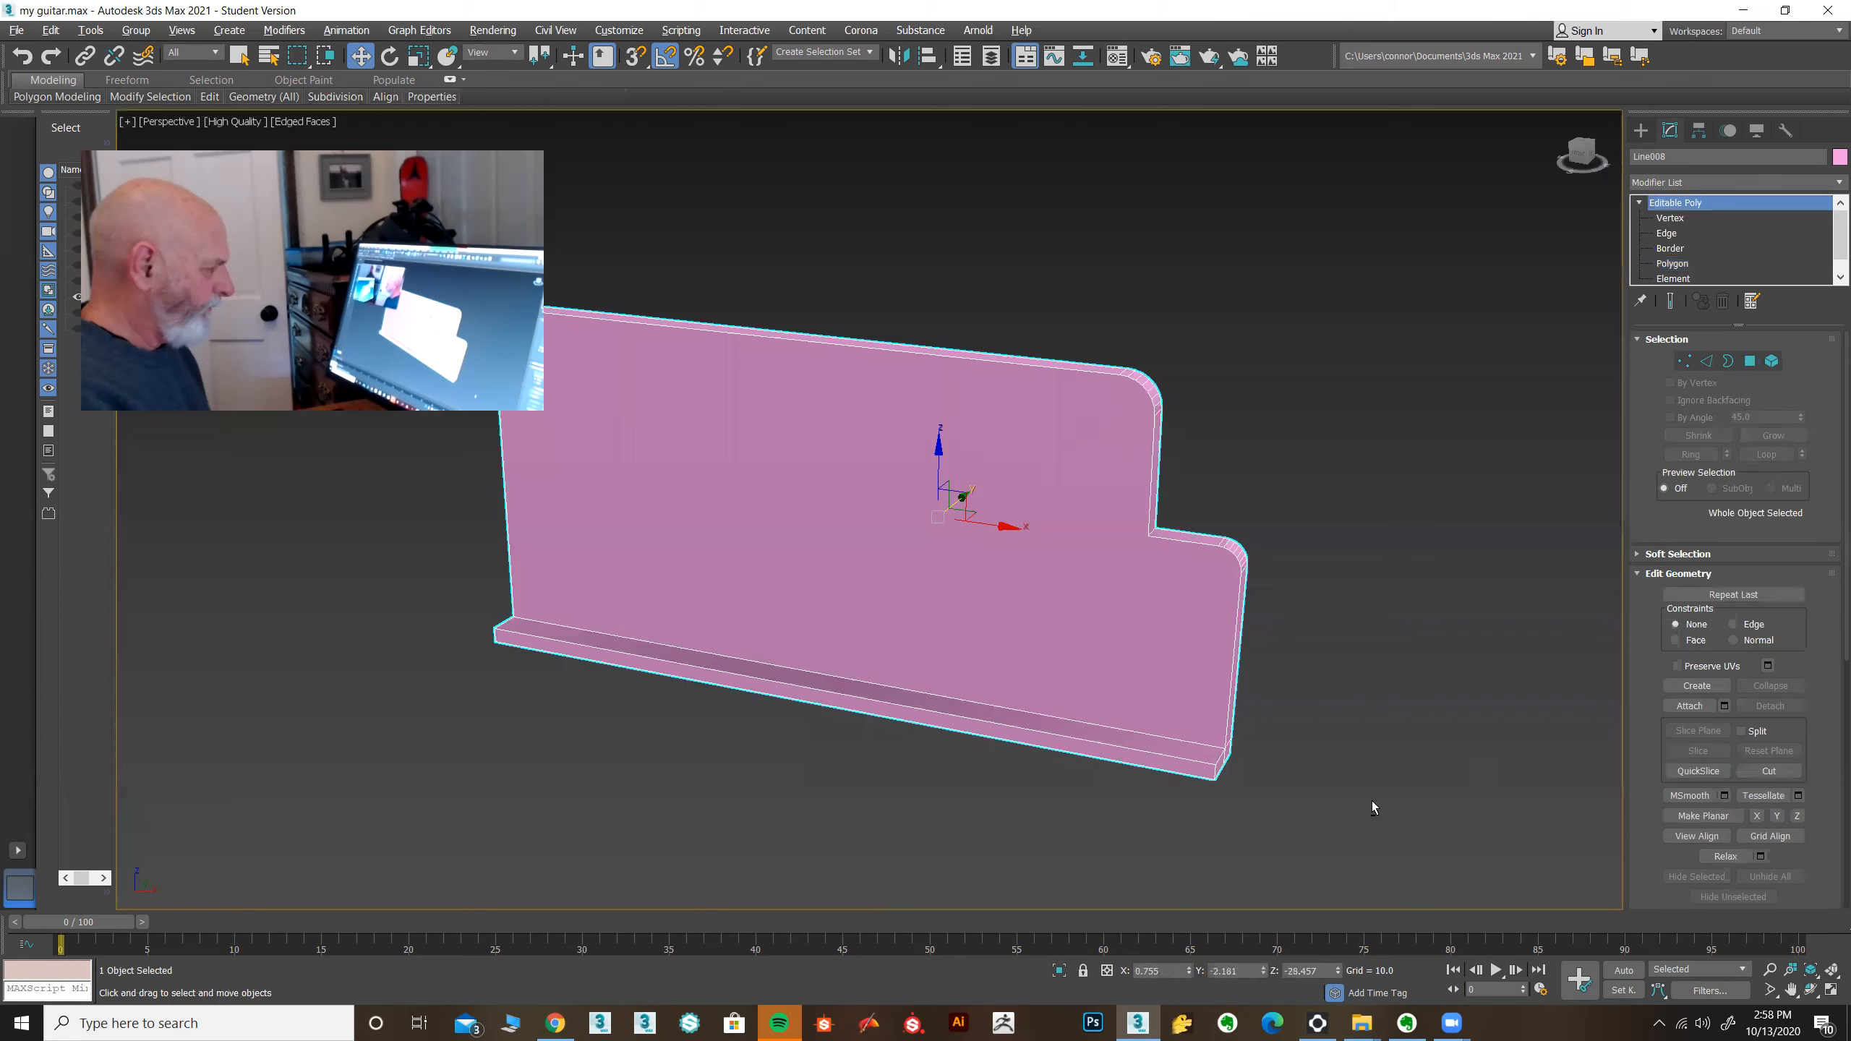
alt+middle_drag(1371, 802, 1333, 798)
key(alt+w)
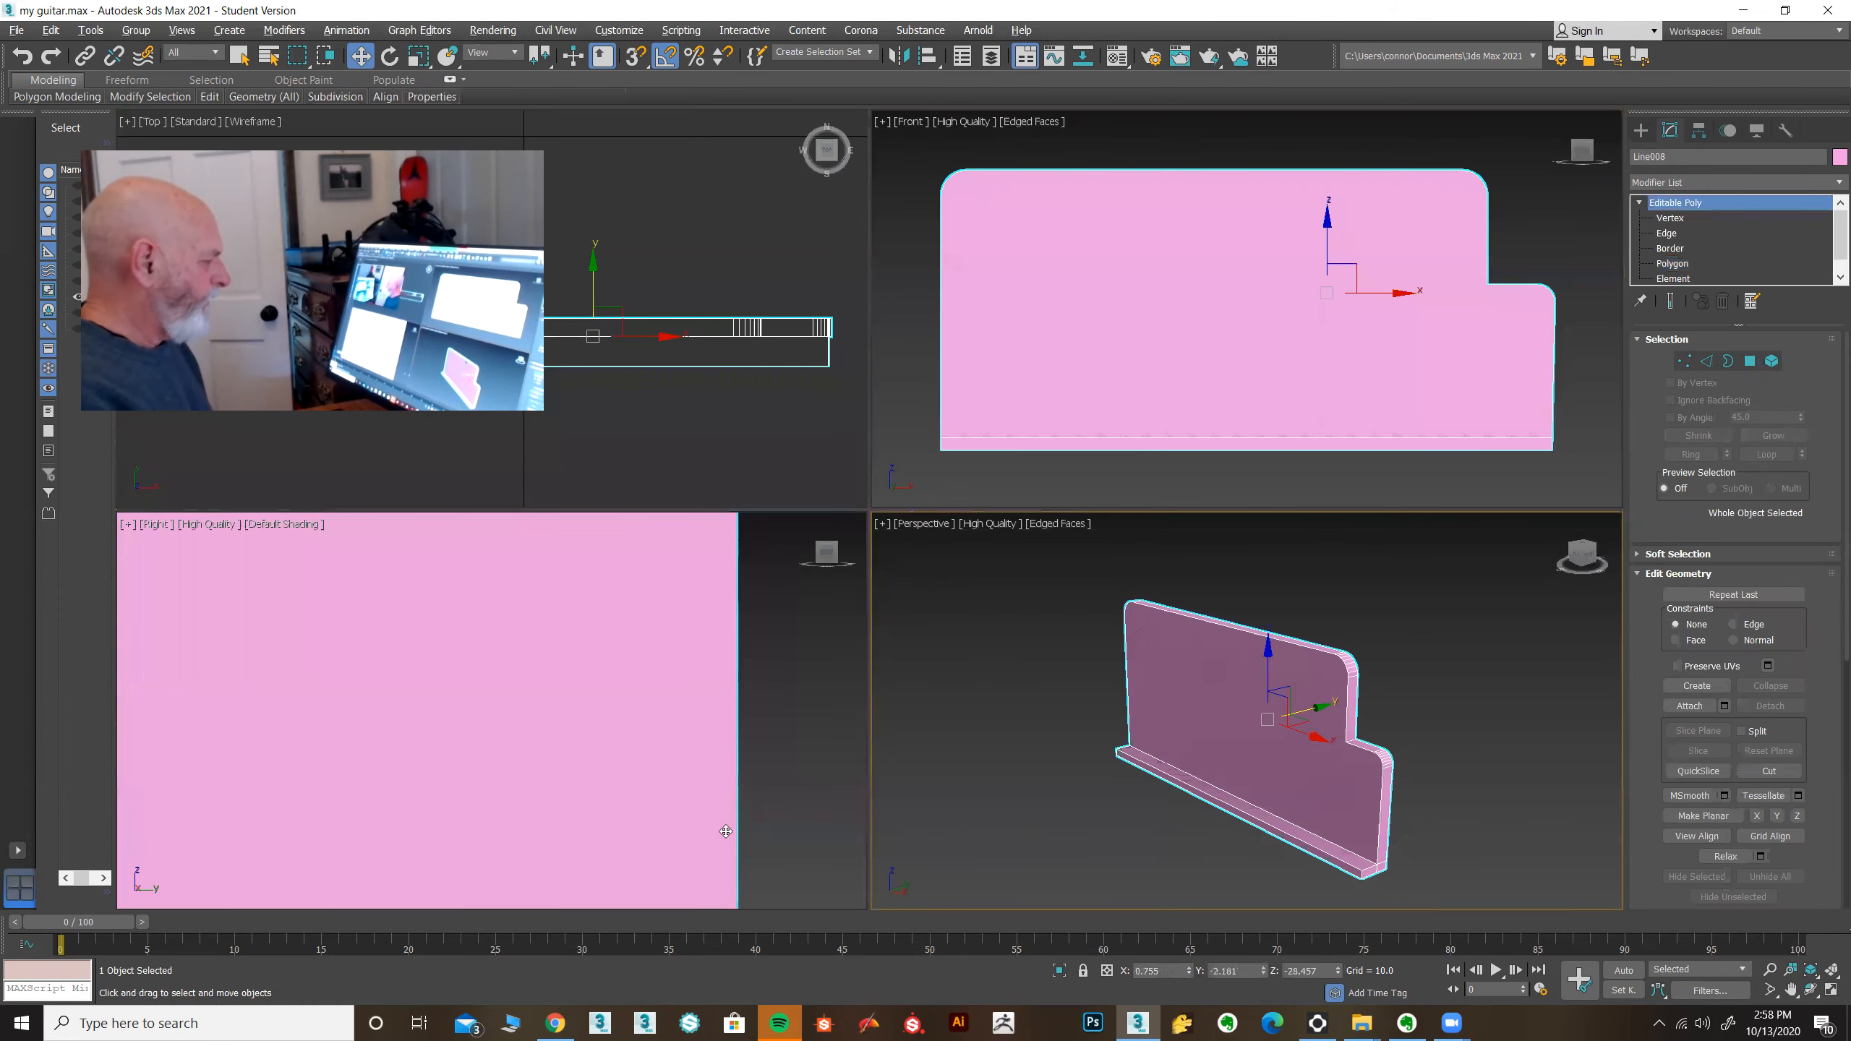
scroll(726, 831, down, 5)
scroll(667, 842, down, 4)
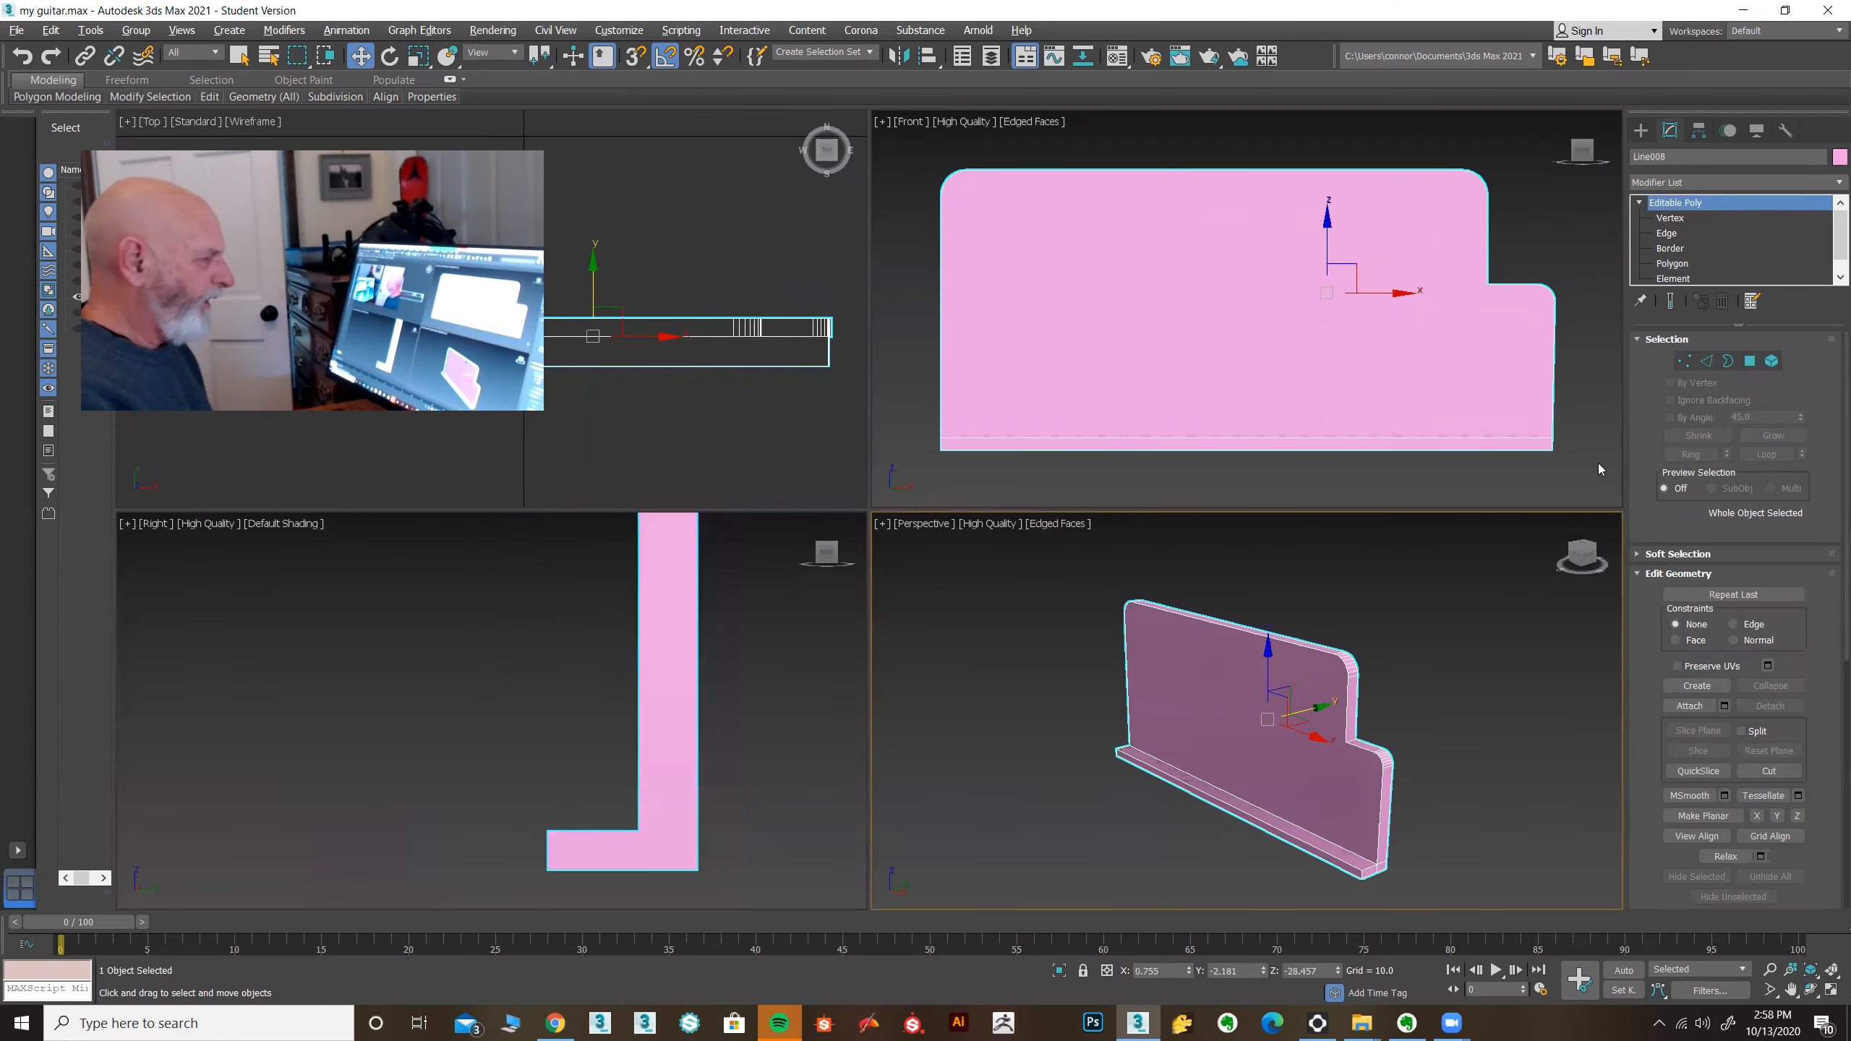
Step: At Vertex level, region-select the vertices at the lip's outer edge in the Right view
click(1685, 363)
drag(486, 776, 519, 844)
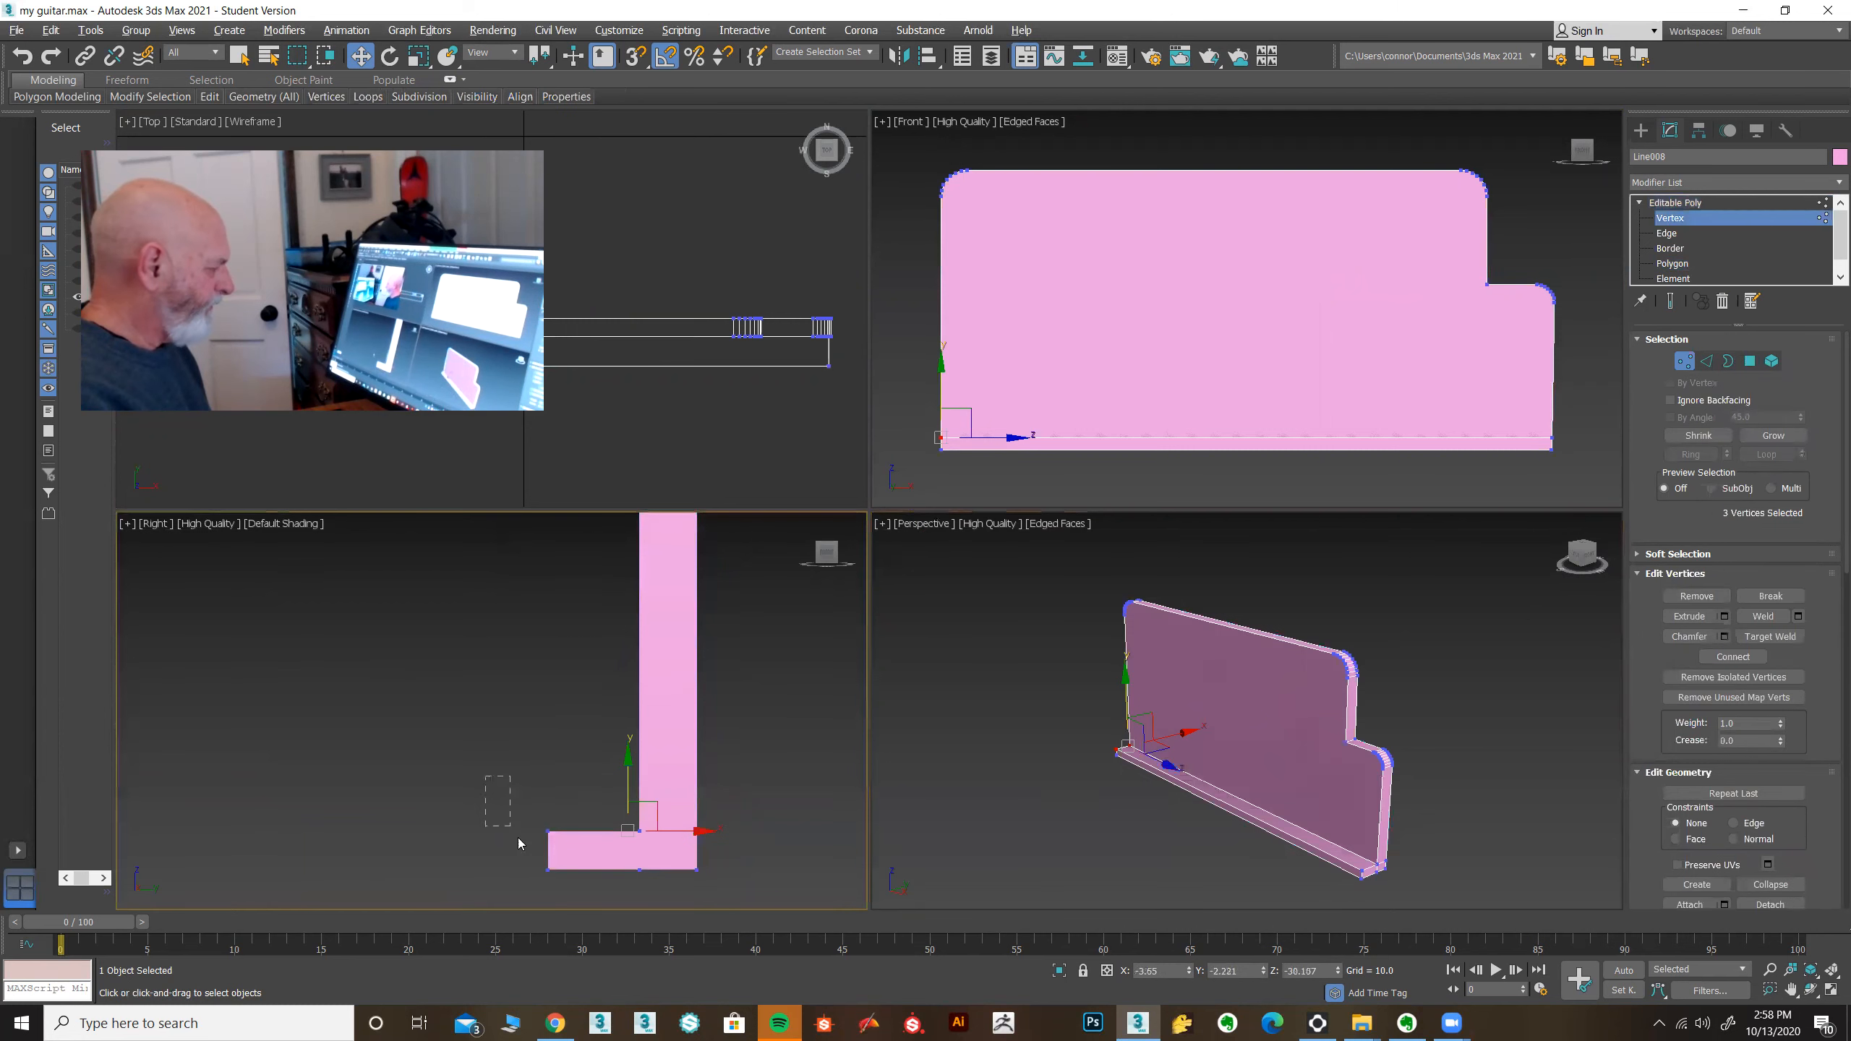
drag(565, 901, 587, 849)
Step: Switch to Chrome to examine the folded front lip in the Stratocaster bridge reference photo
click(566, 1024)
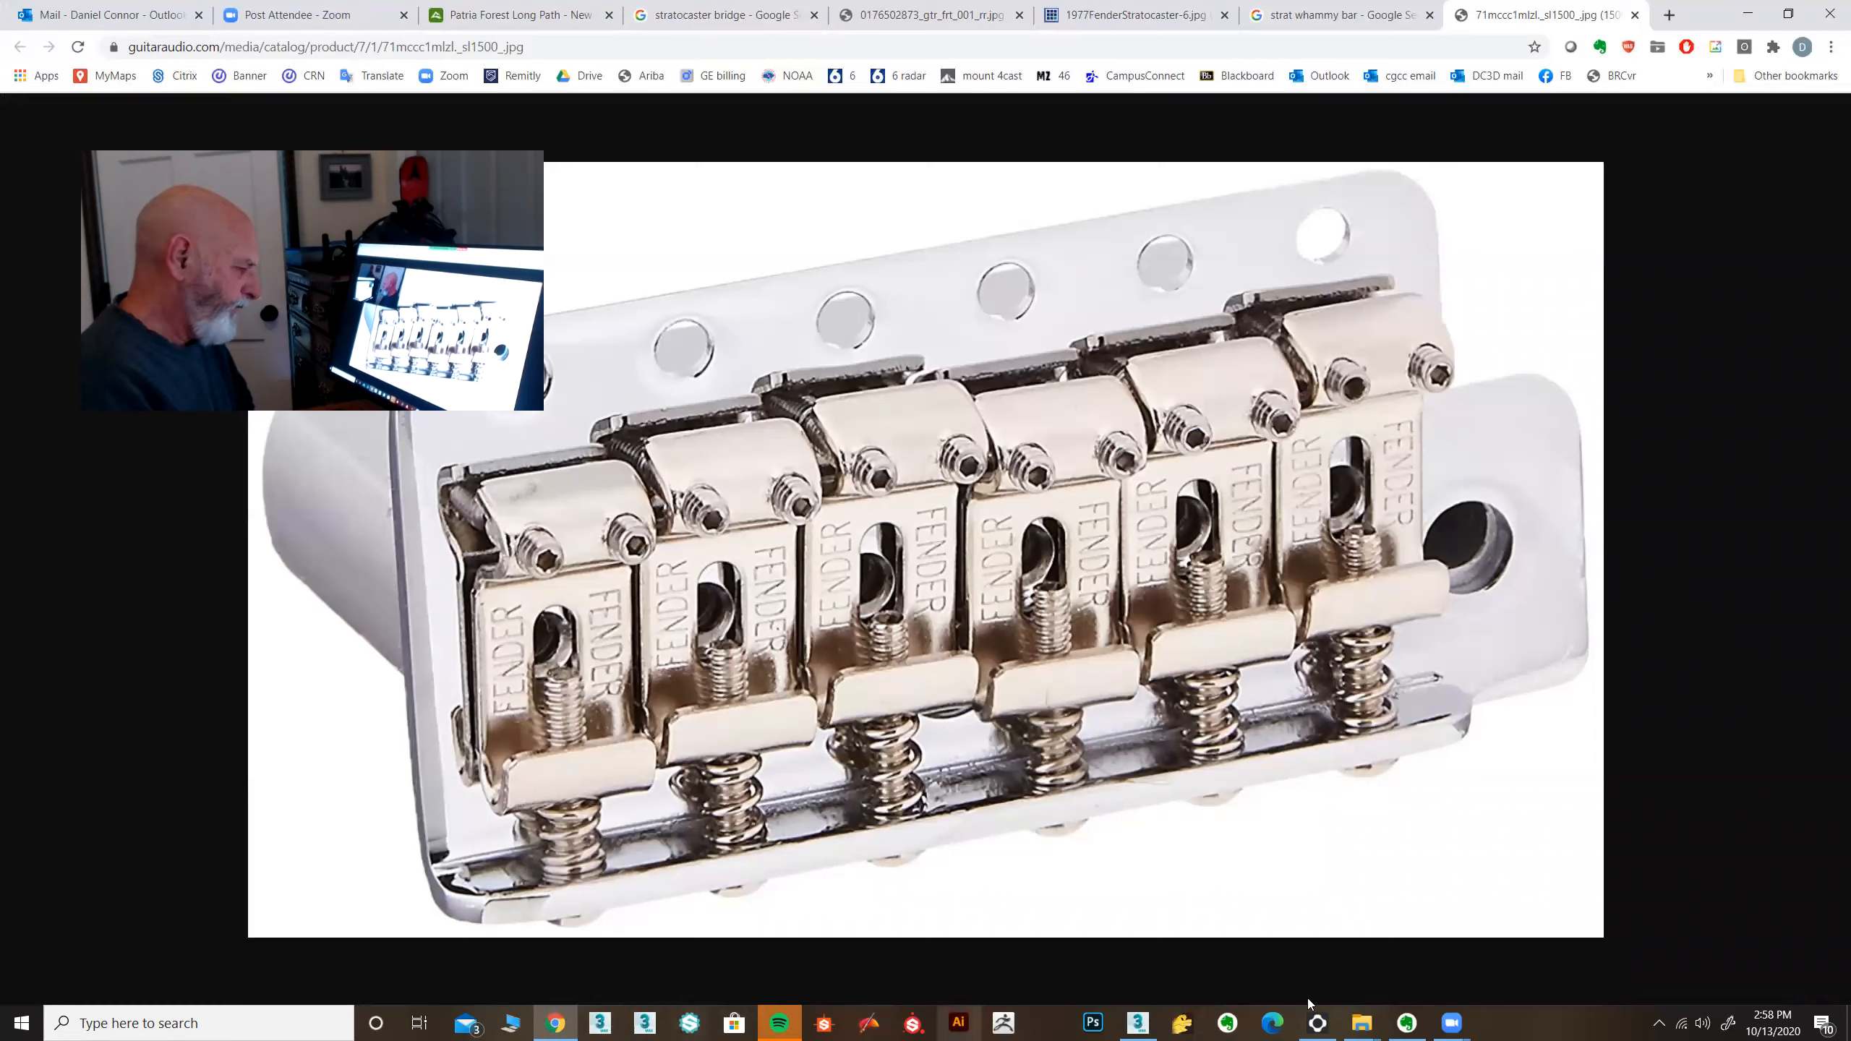
Step: Switch back to 3ds Max and, at Edge level in the maximized perspective view, select the short vertical edges at the lip's two outer corners
click(1137, 1023)
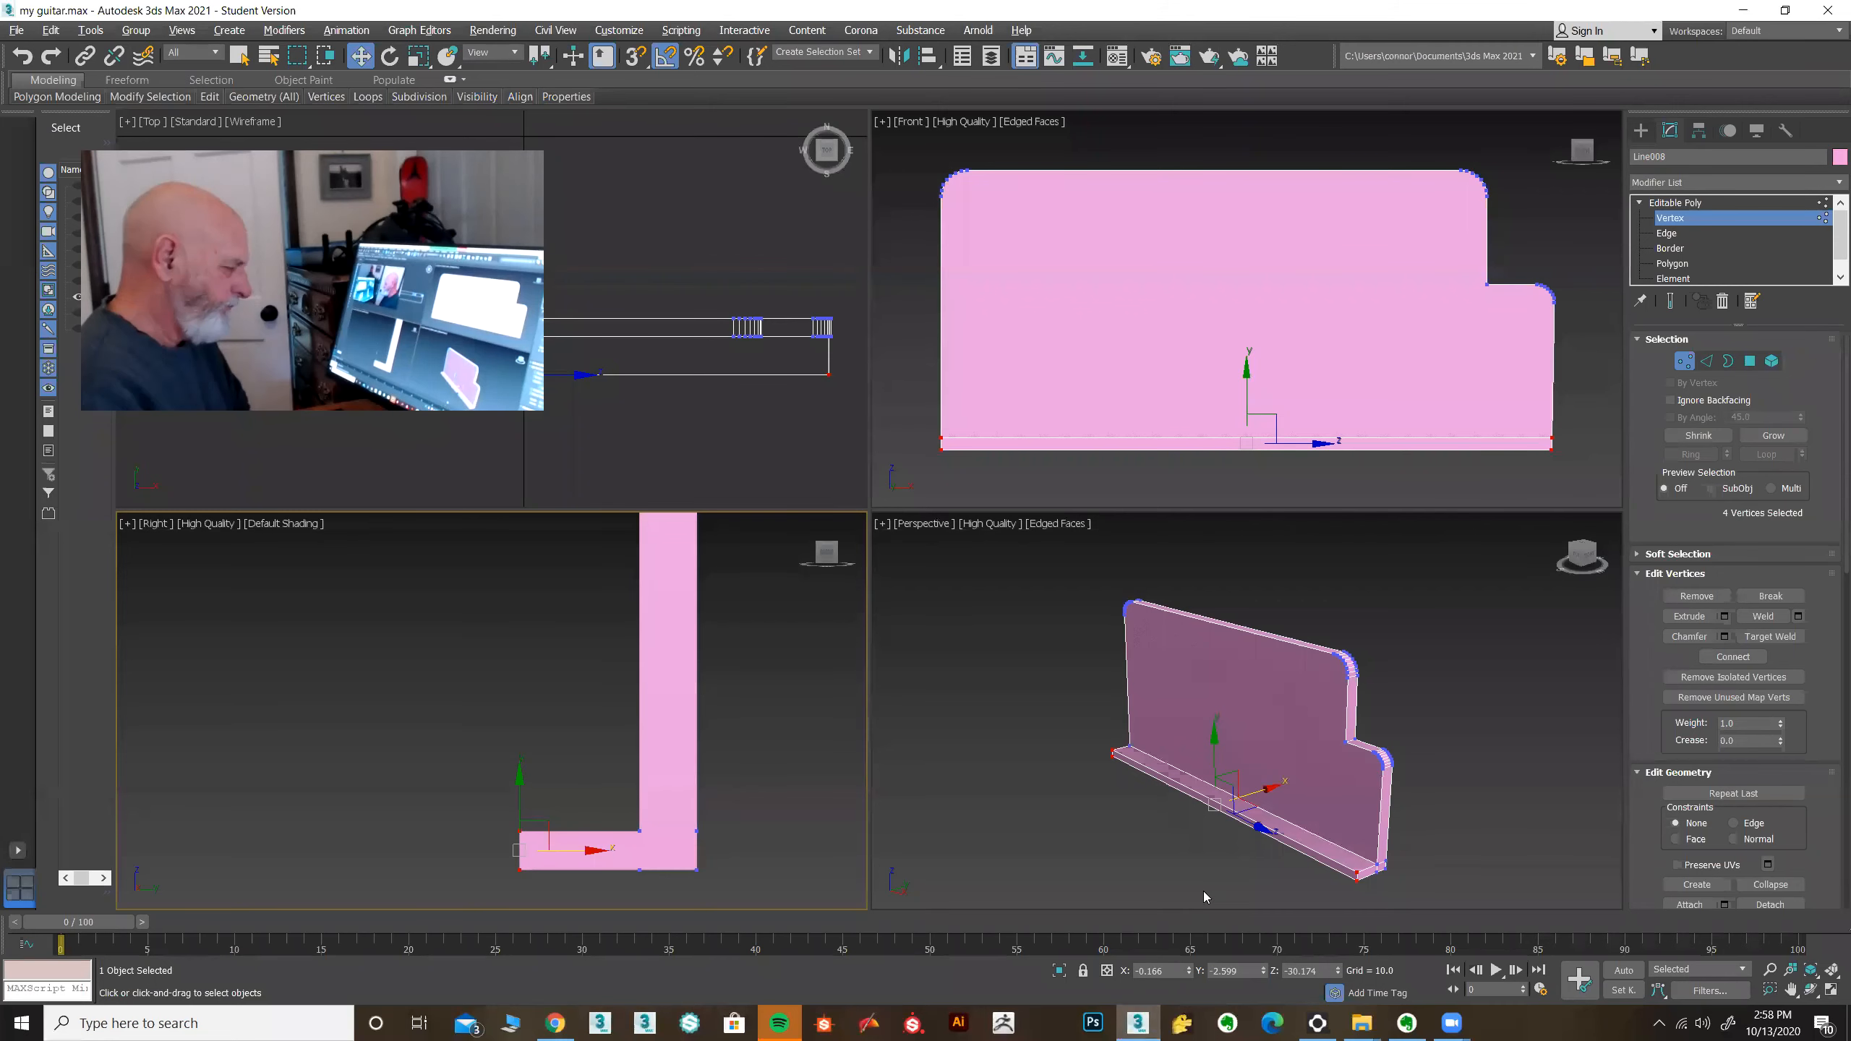
right_click(1086, 890)
key(alt+w)
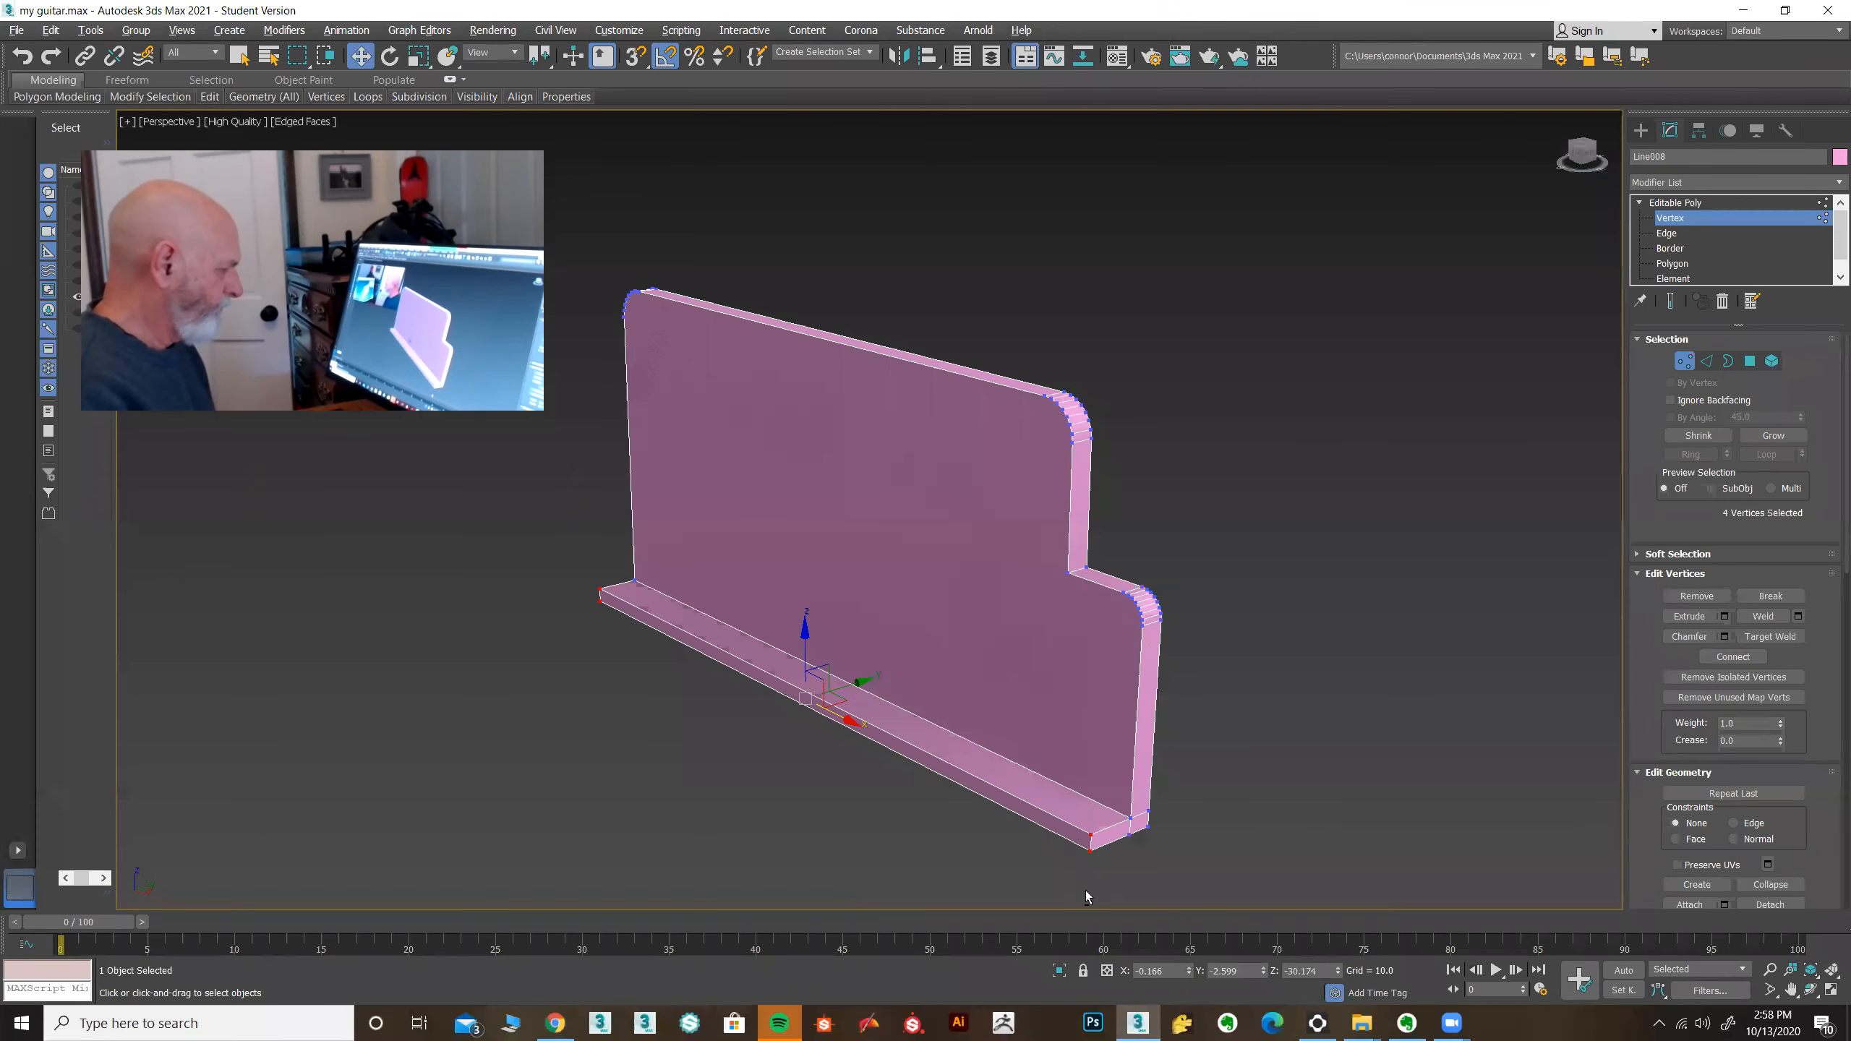
click(1689, 365)
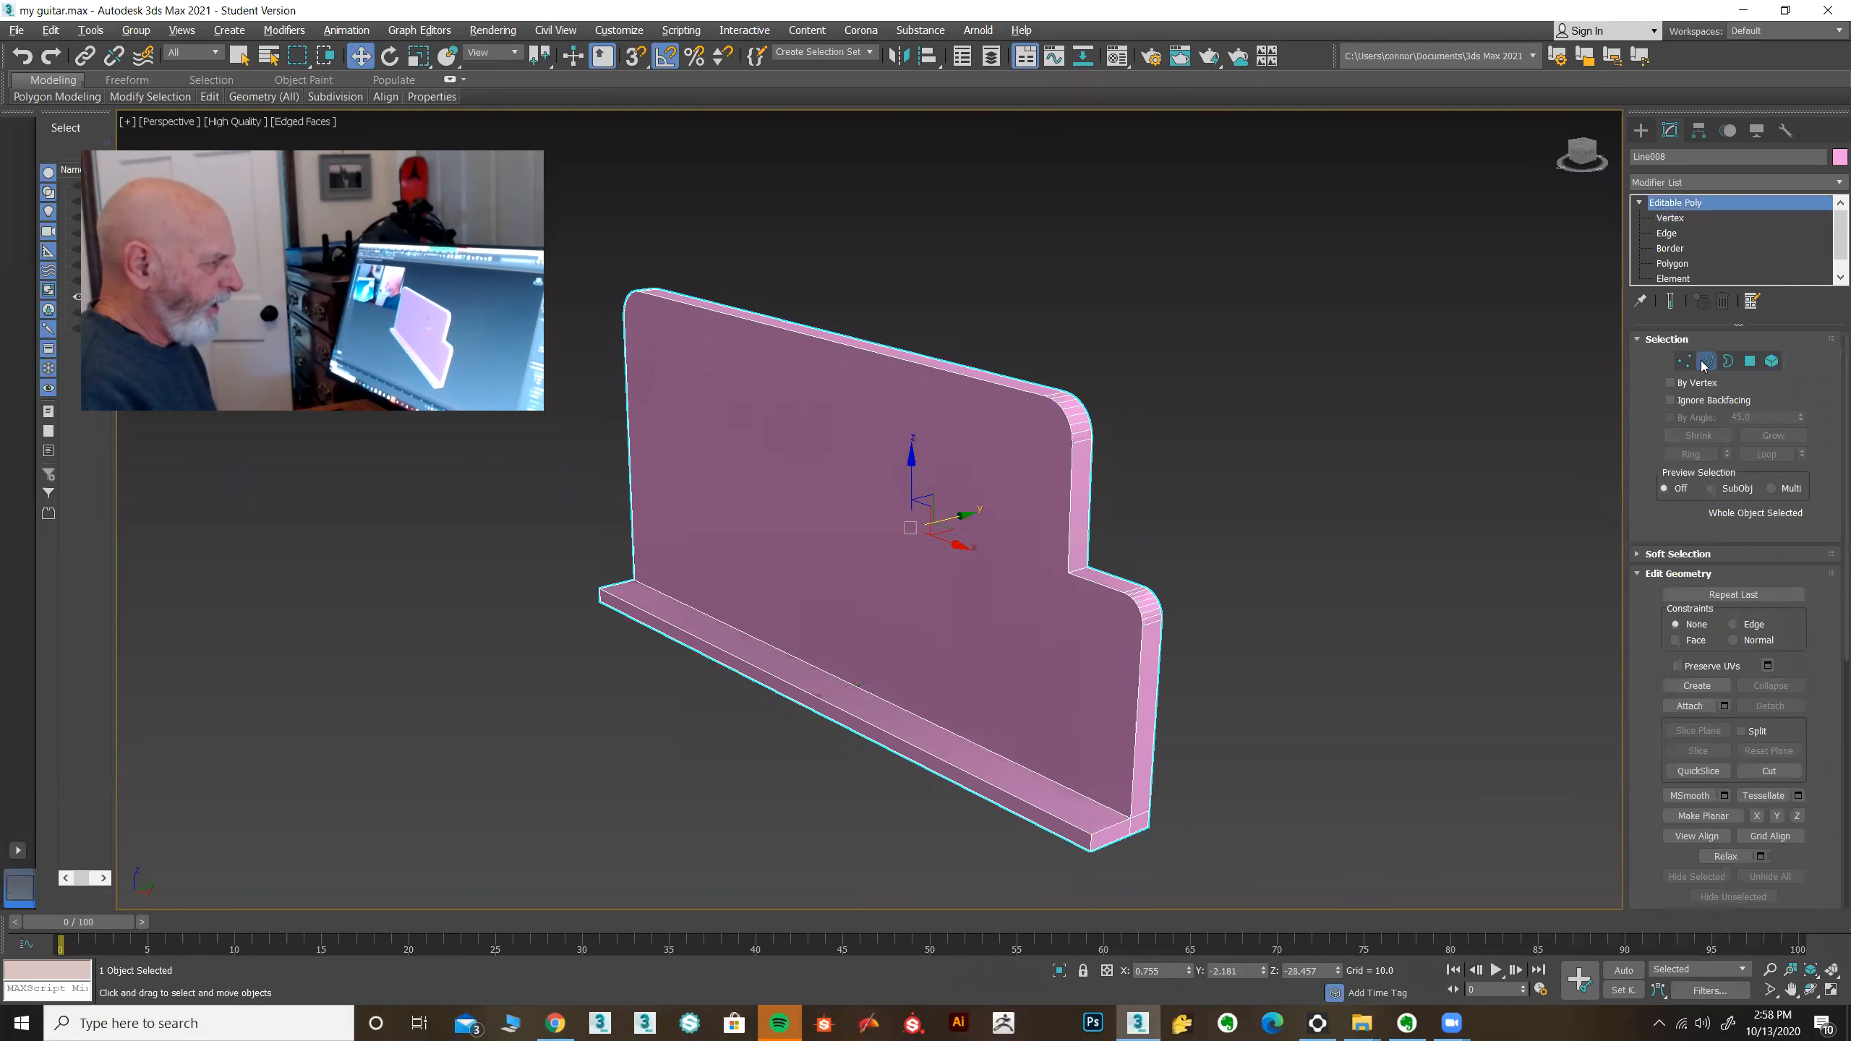
click(1704, 364)
scroll(1073, 855, up, 5)
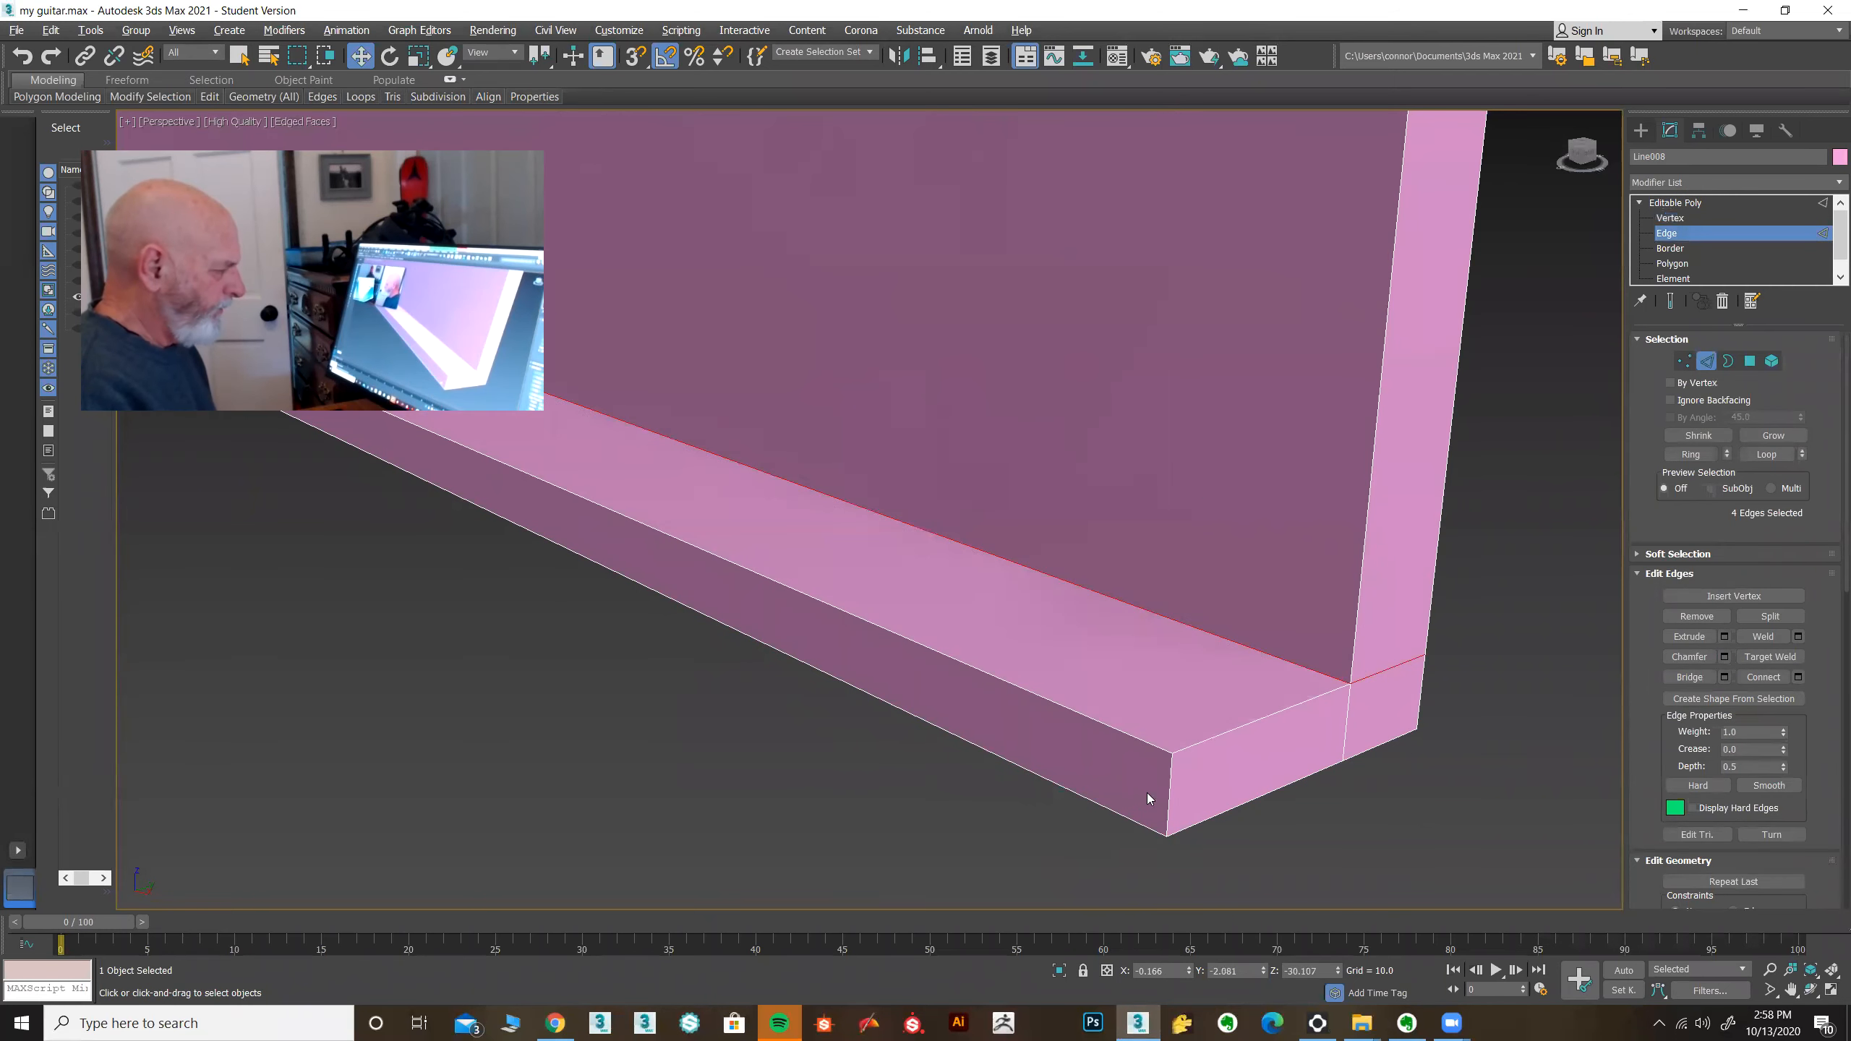
click(1169, 786)
alt+middle_drag(847, 835, 752, 716)
alt+middle_drag(661, 666, 725, 697)
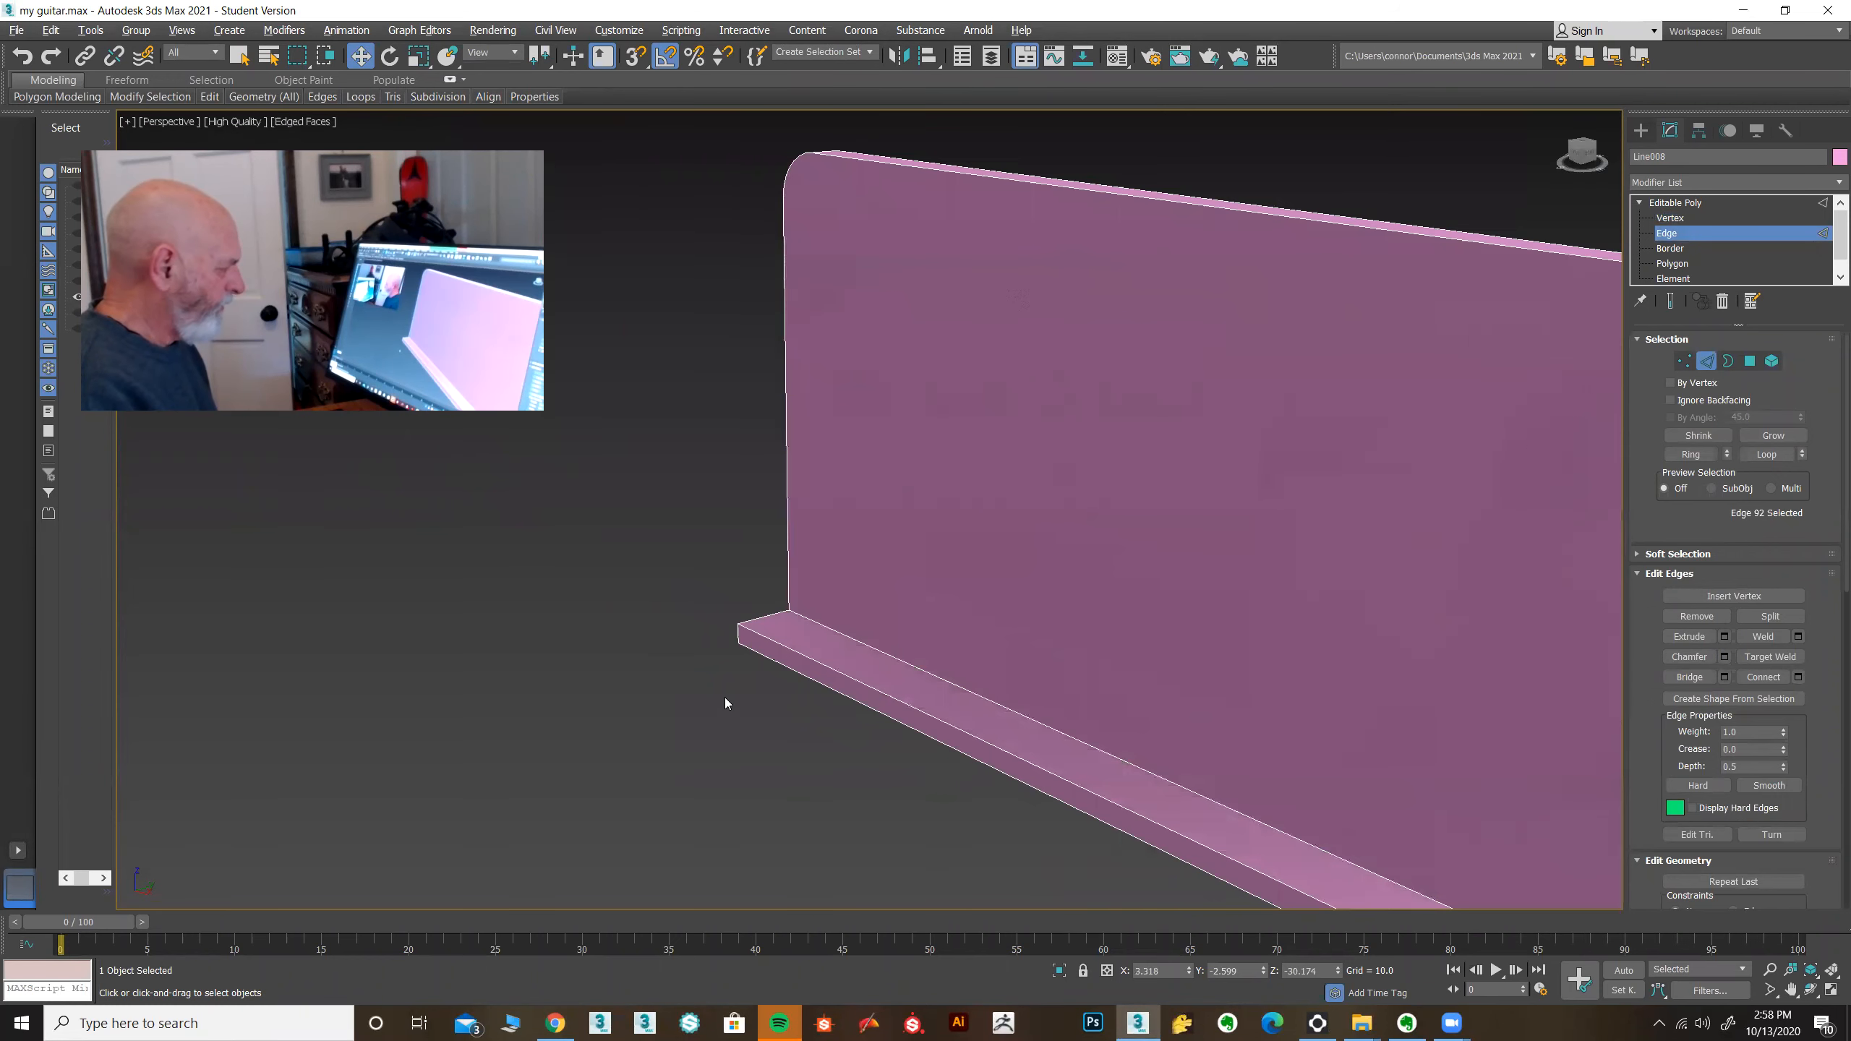
scroll(724, 697, up, 4)
ctrl+click(773, 460)
alt+middle_drag(768, 540, 470, 551)
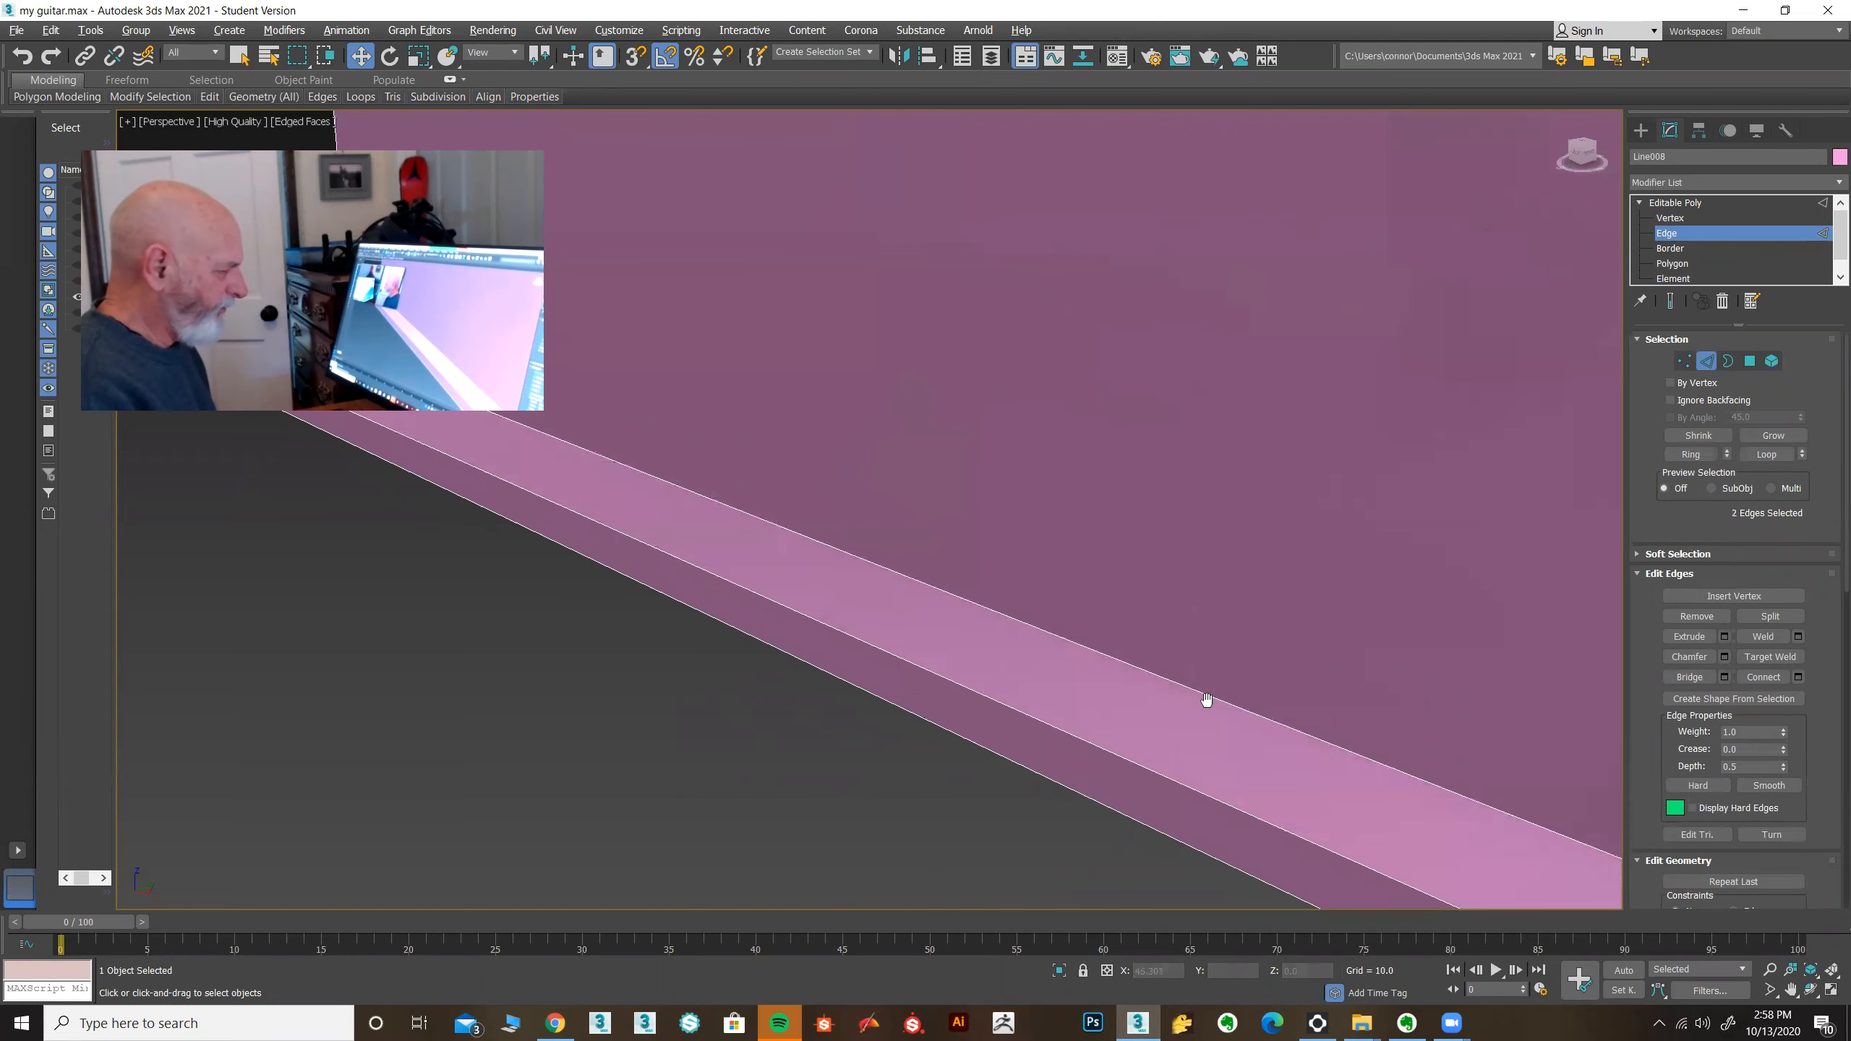
Step: Start a chamfer on the two selected corner edges of the lip, with an amount of 0.045
middle_drag(1206, 700, 901, 468)
scroll(1019, 568, down, 4)
middle_drag(874, 614, 984, 711)
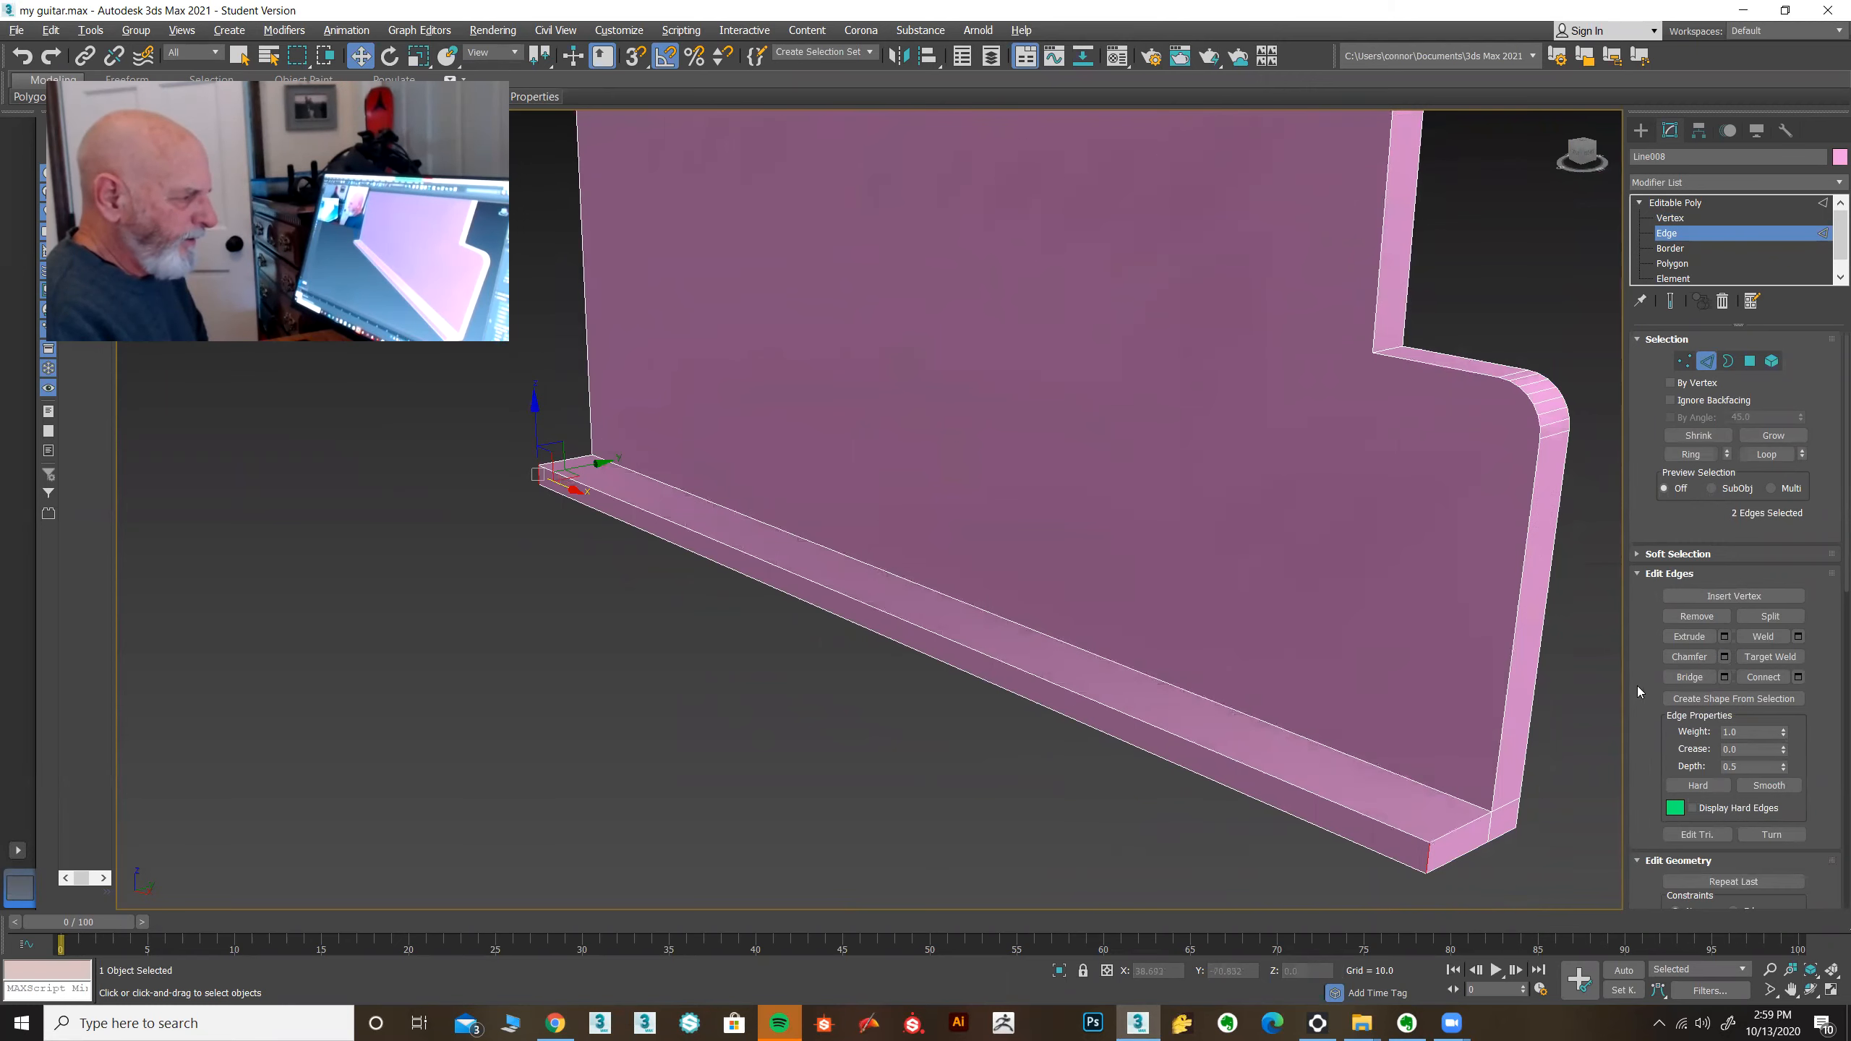
drag(1637, 686, 1639, 554)
scroll(1639, 554, down, 6)
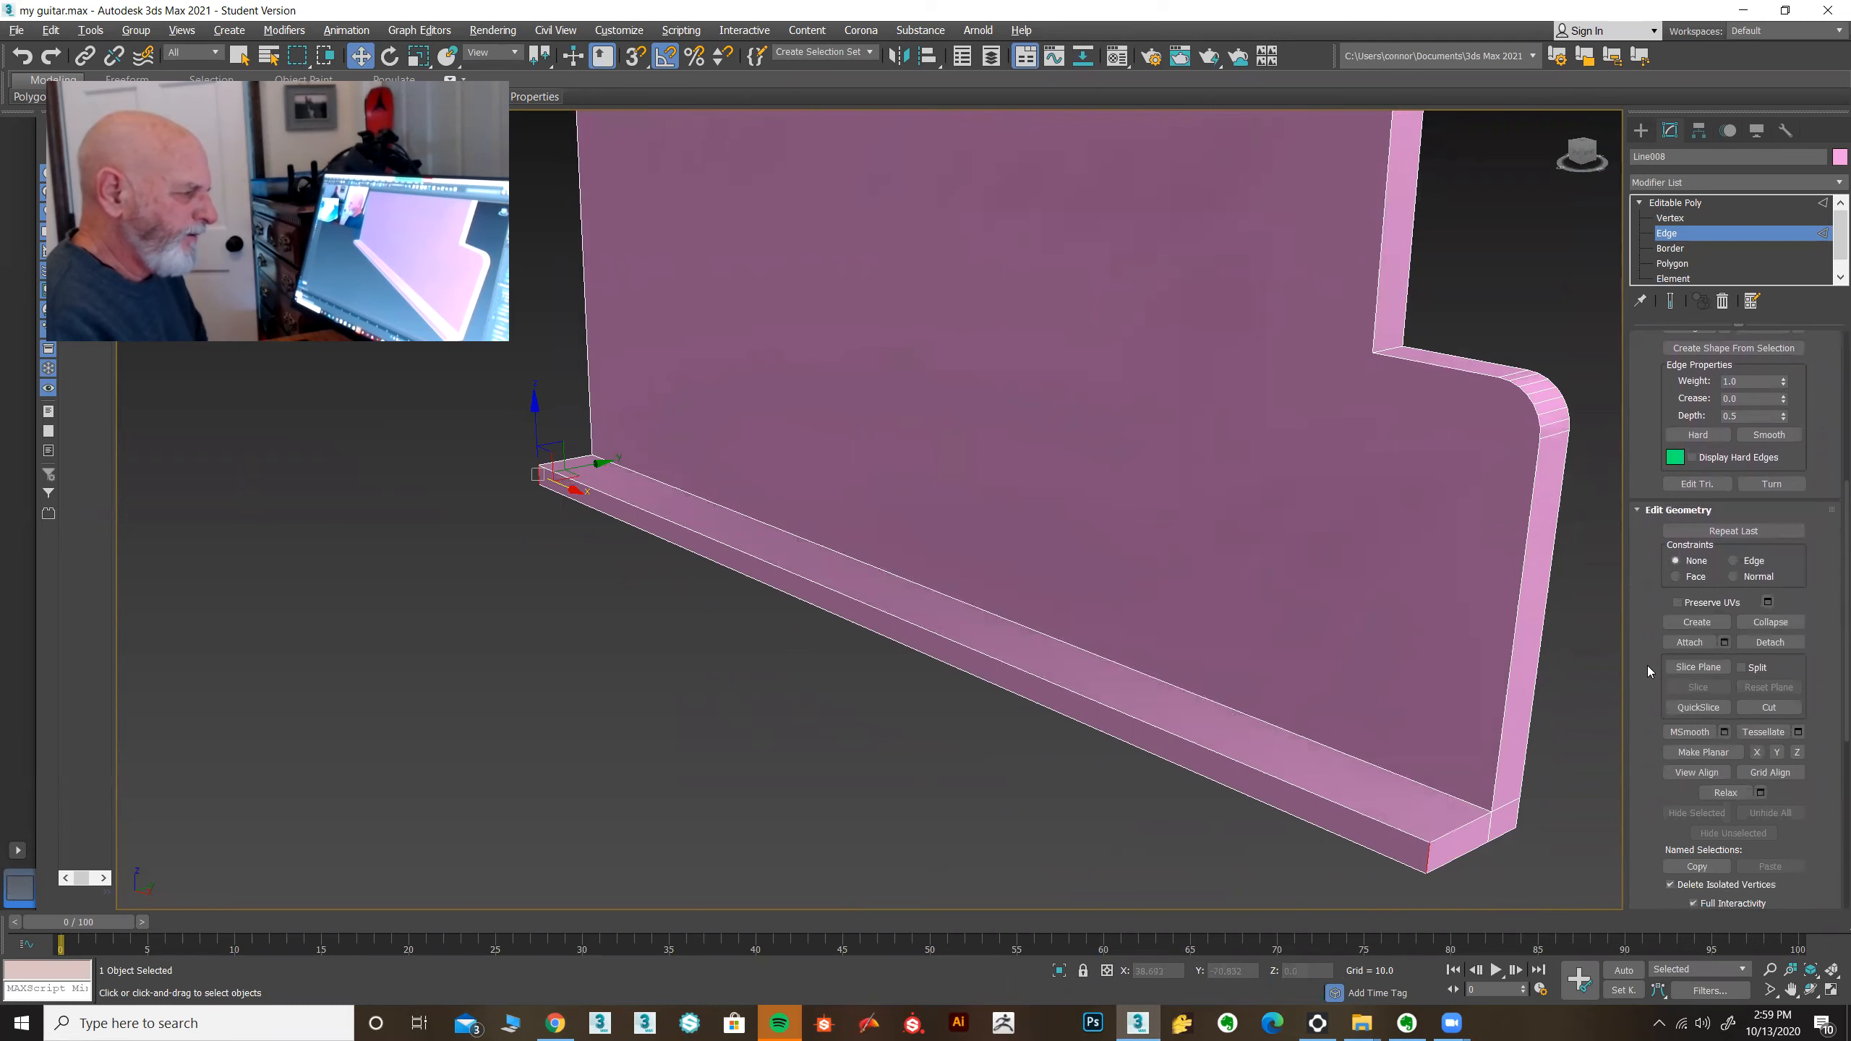
drag(1635, 469, 1637, 348)
scroll(1634, 700, up, 4)
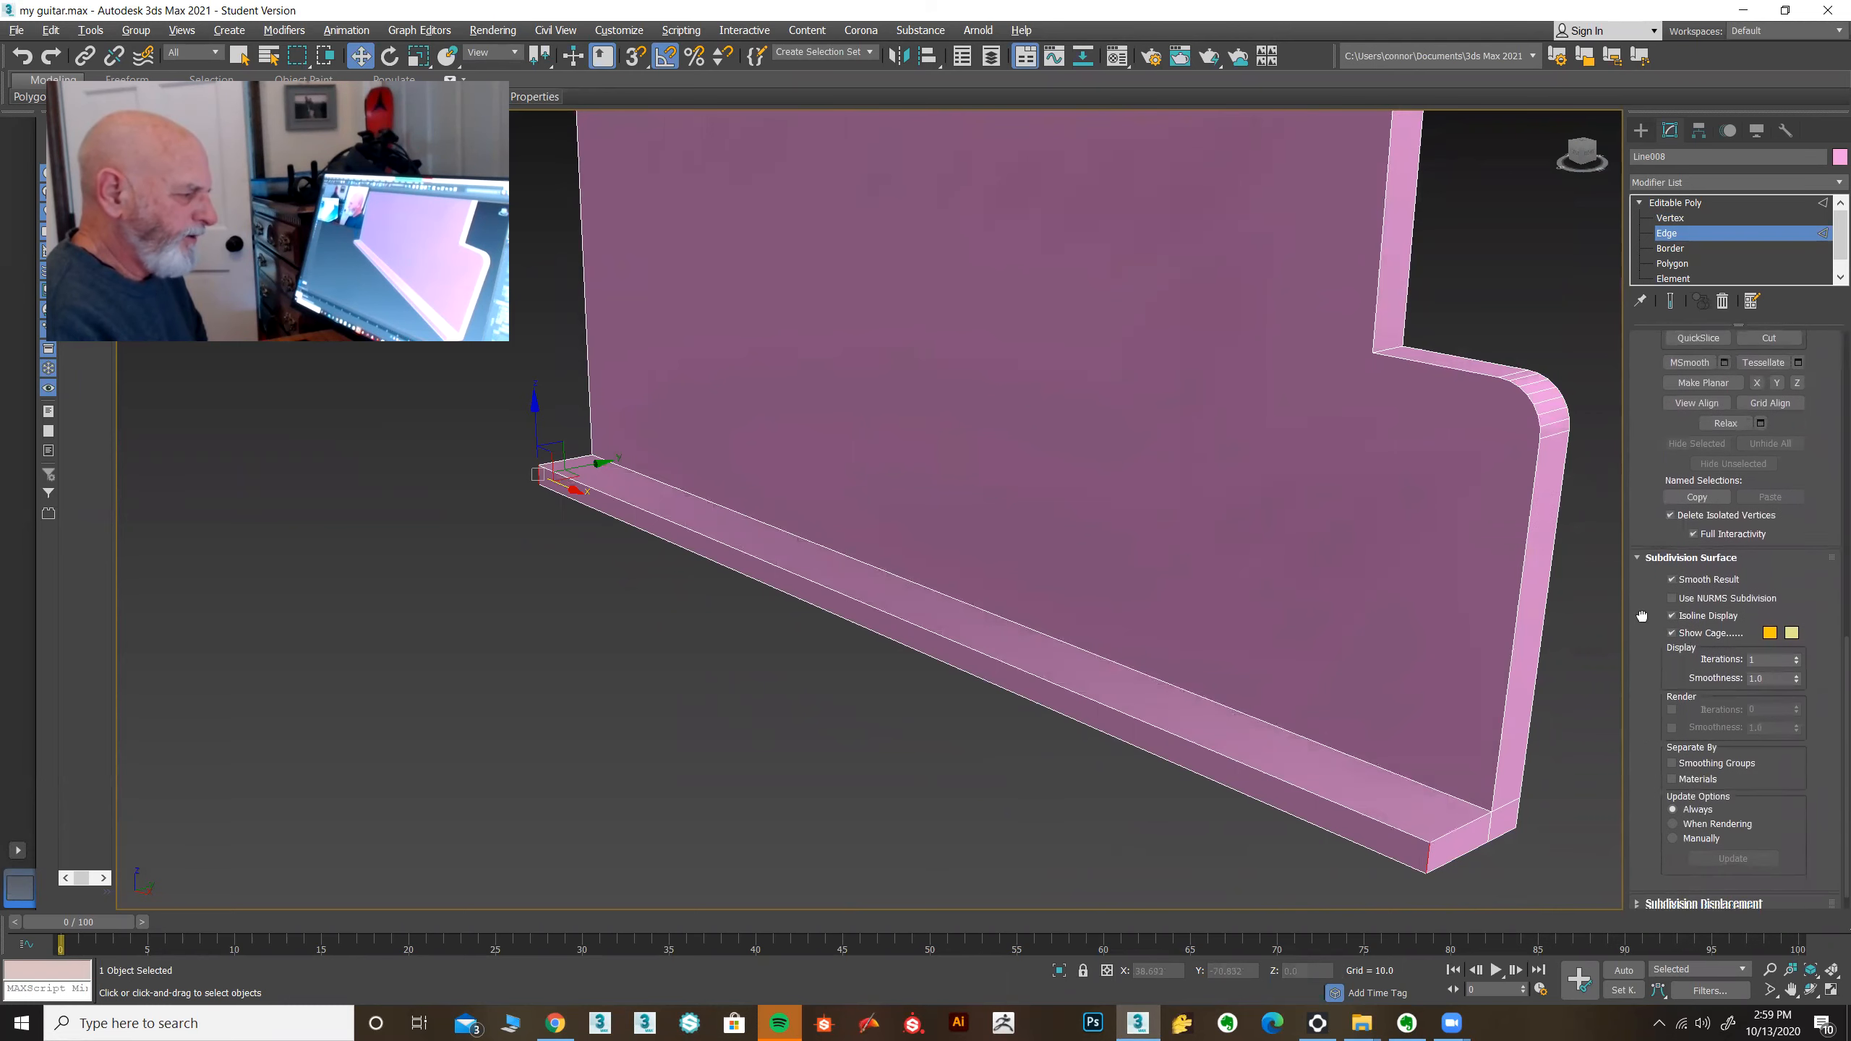
scroll(1645, 610, up, 4)
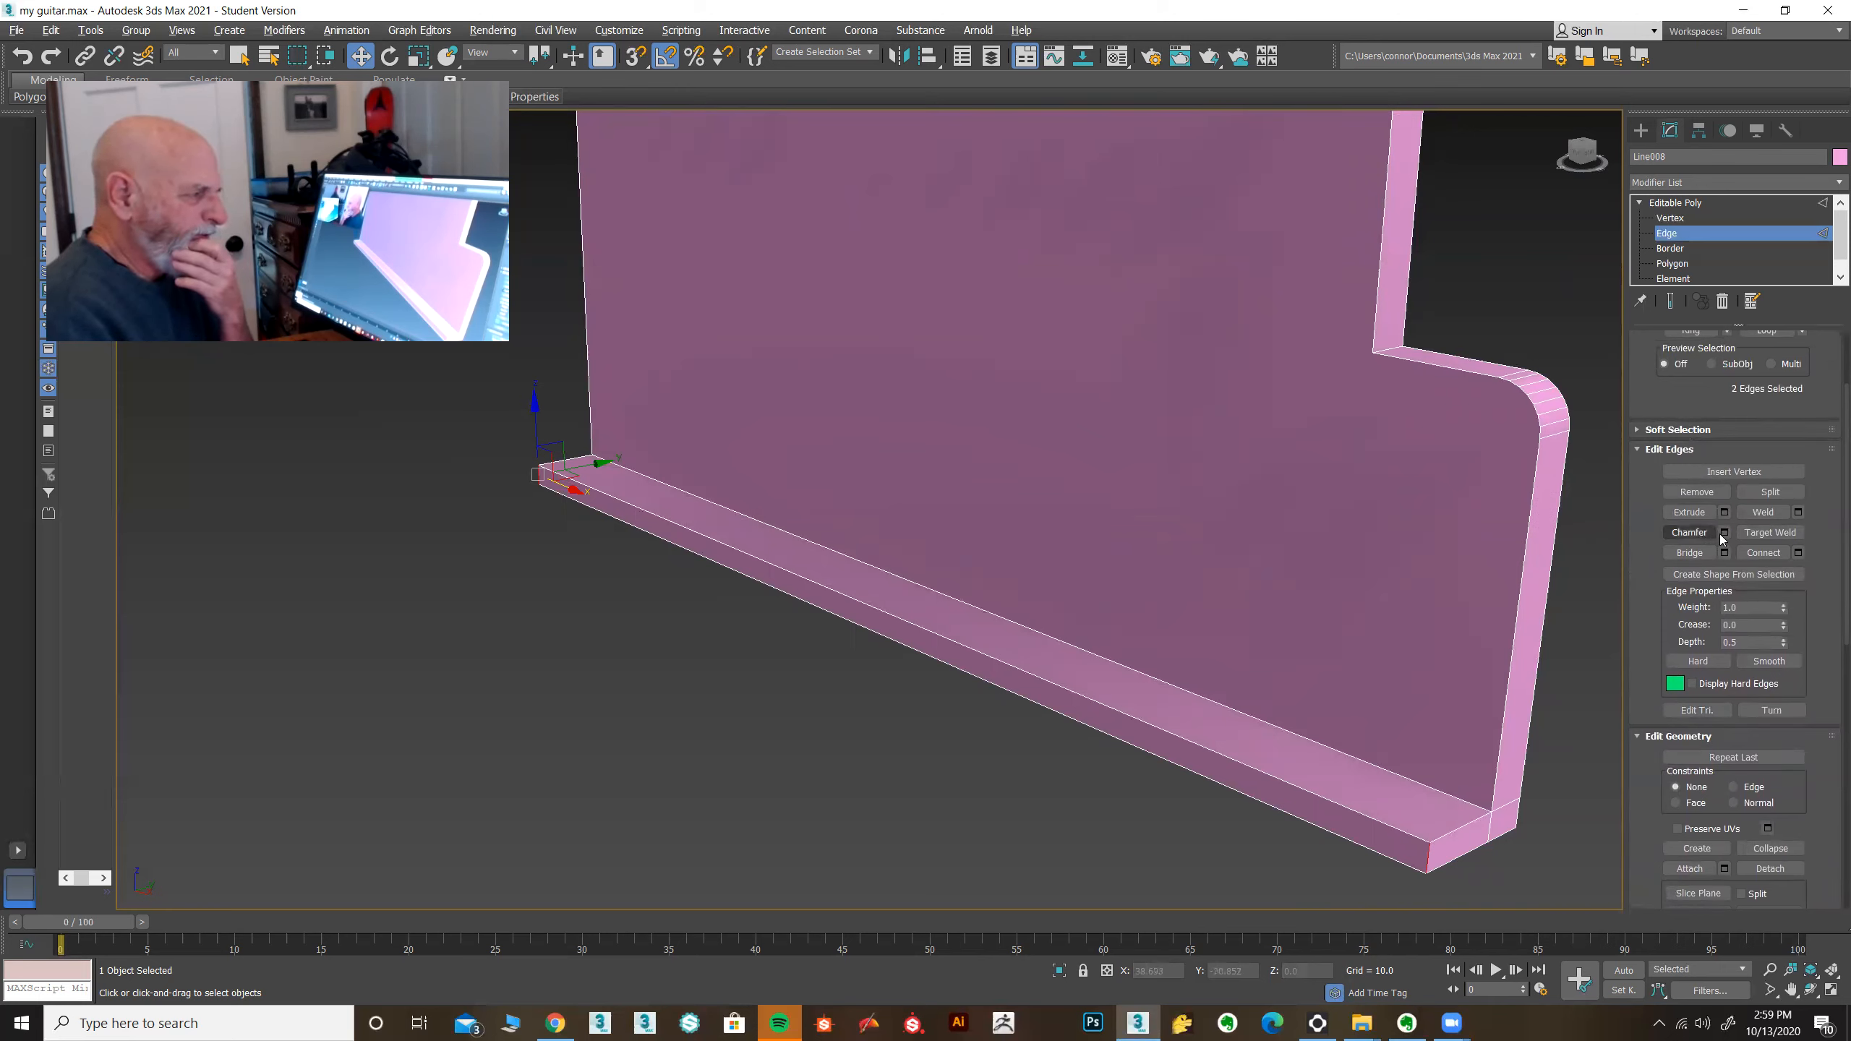
click(1425, 848)
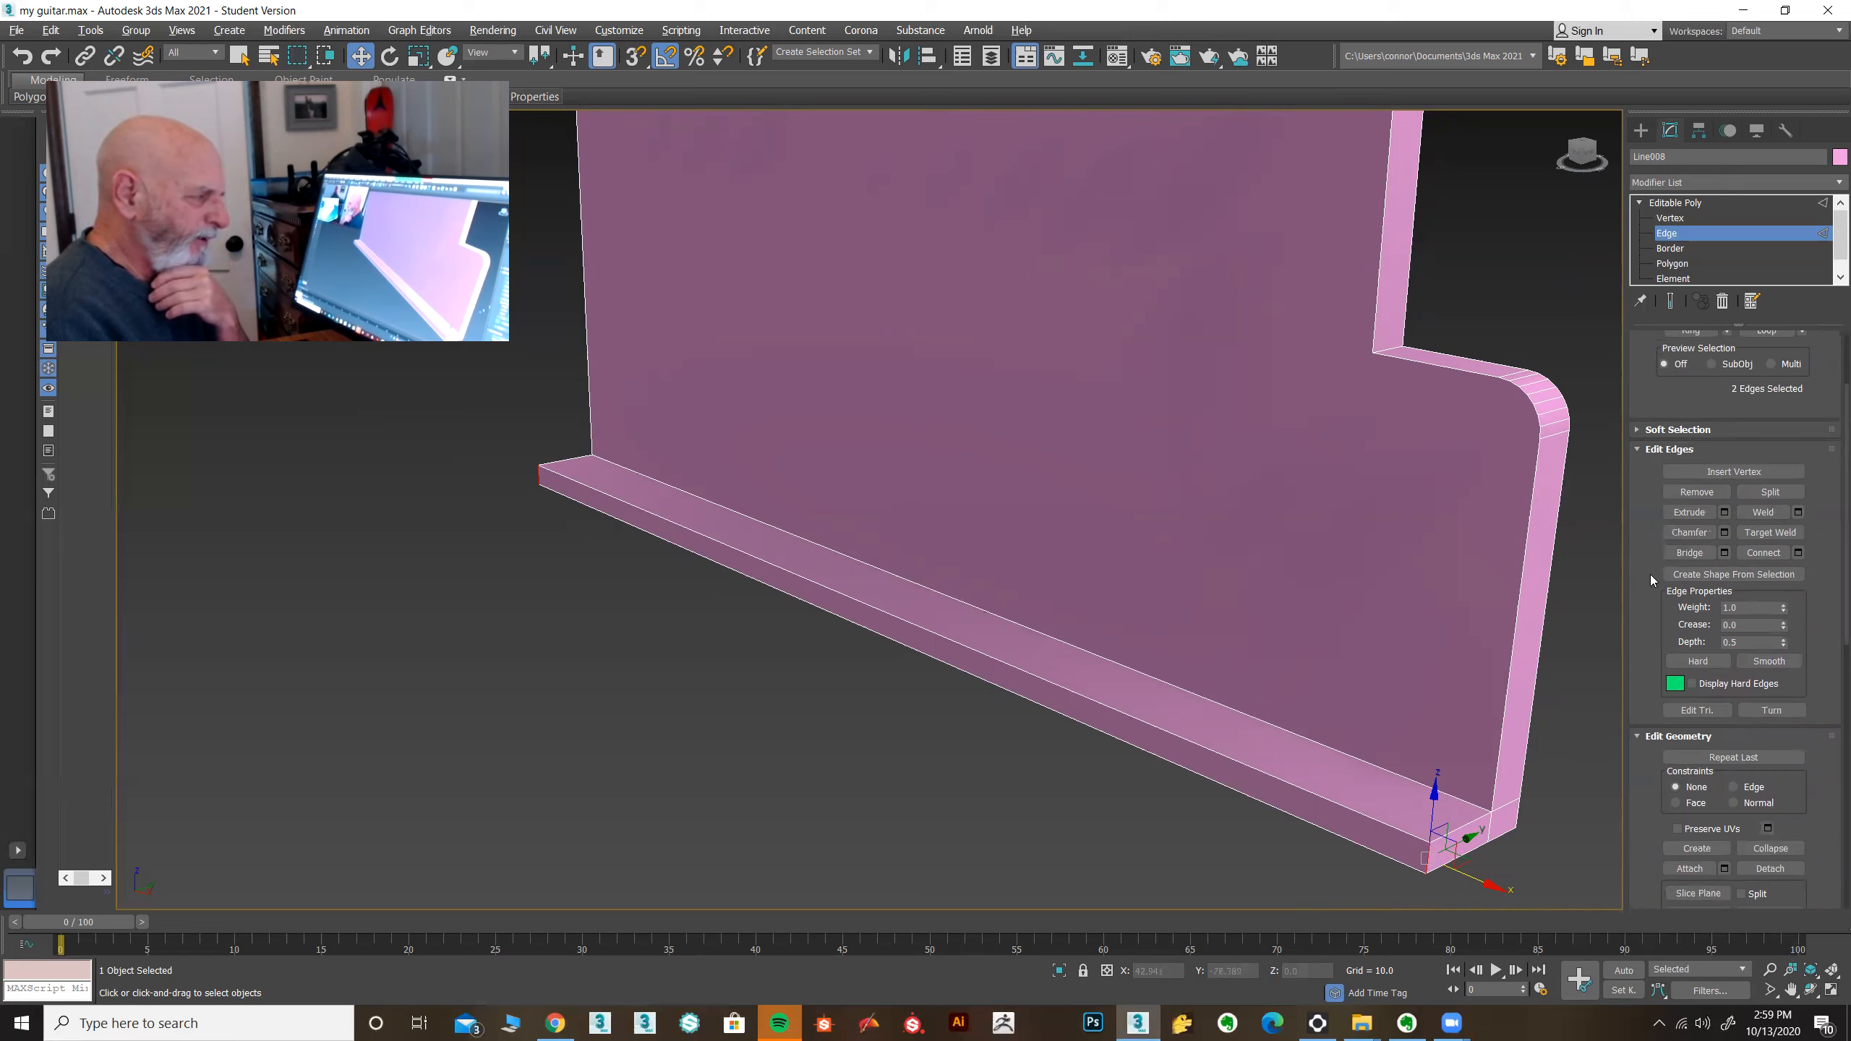
click(1725, 533)
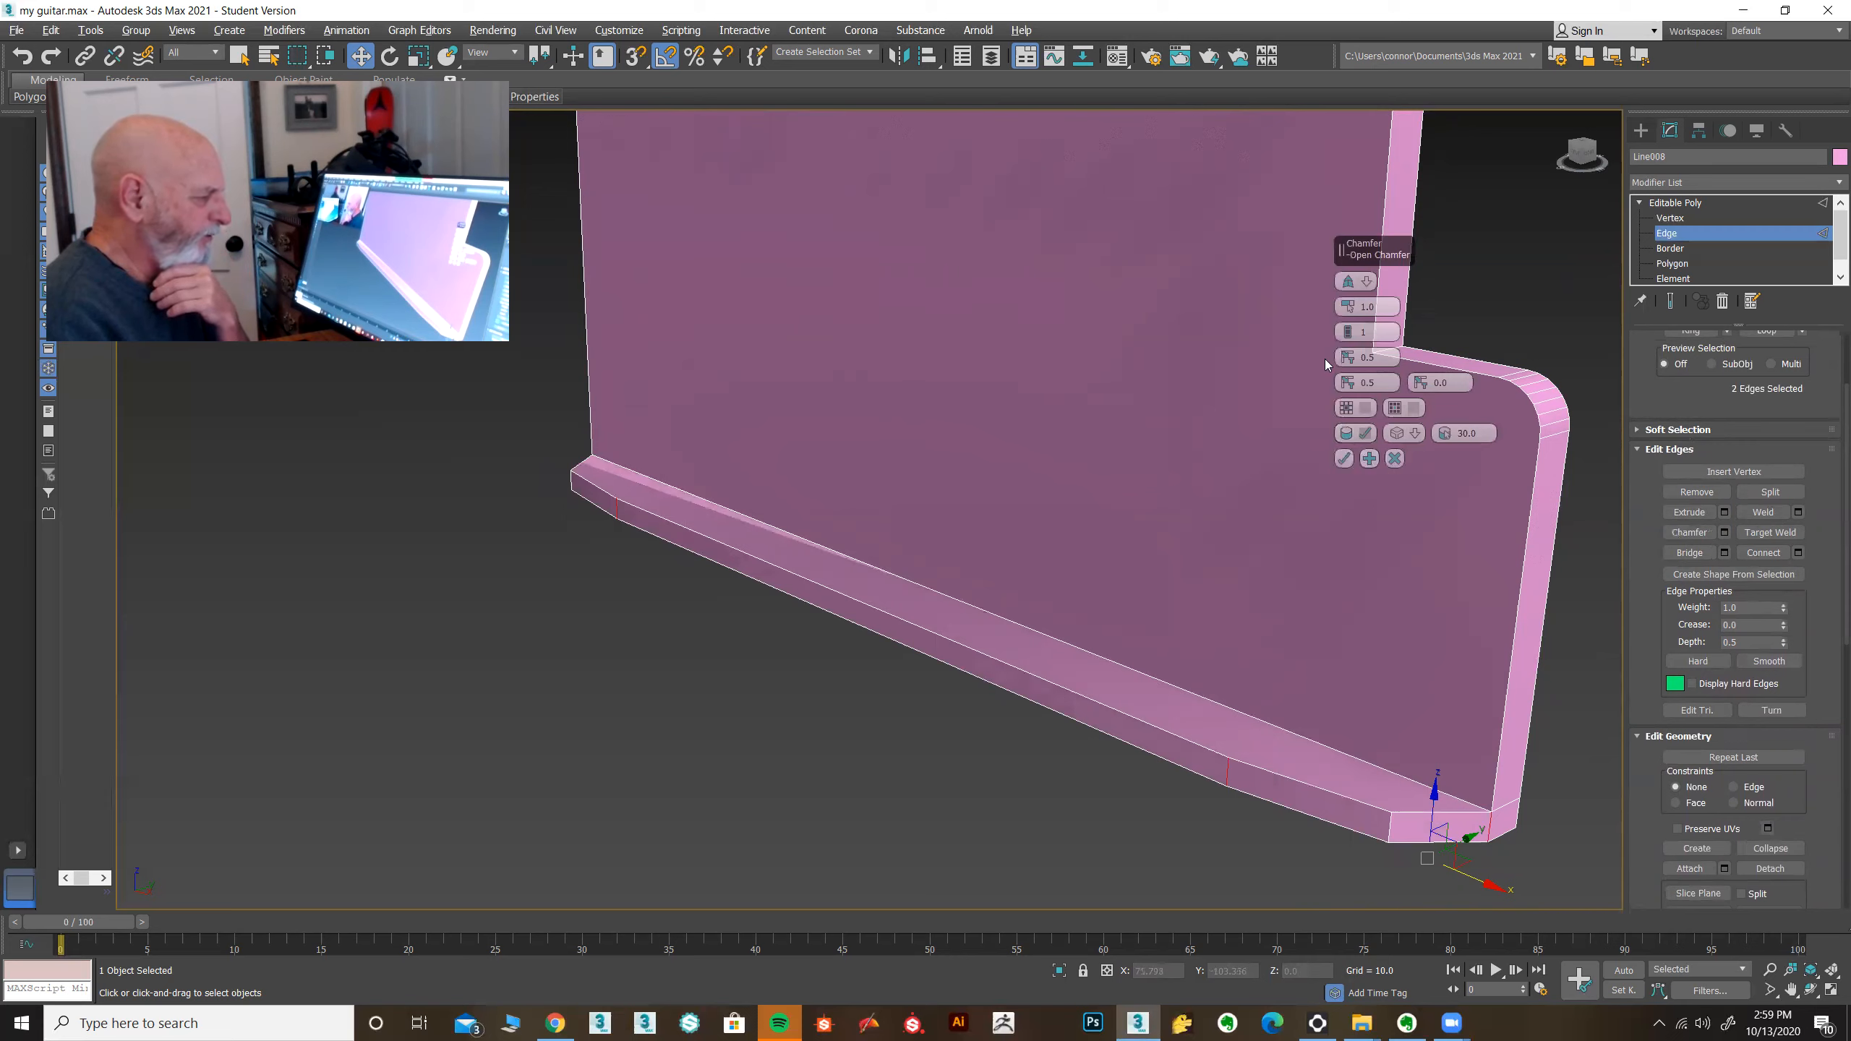
drag(1351, 241, 1060, 204)
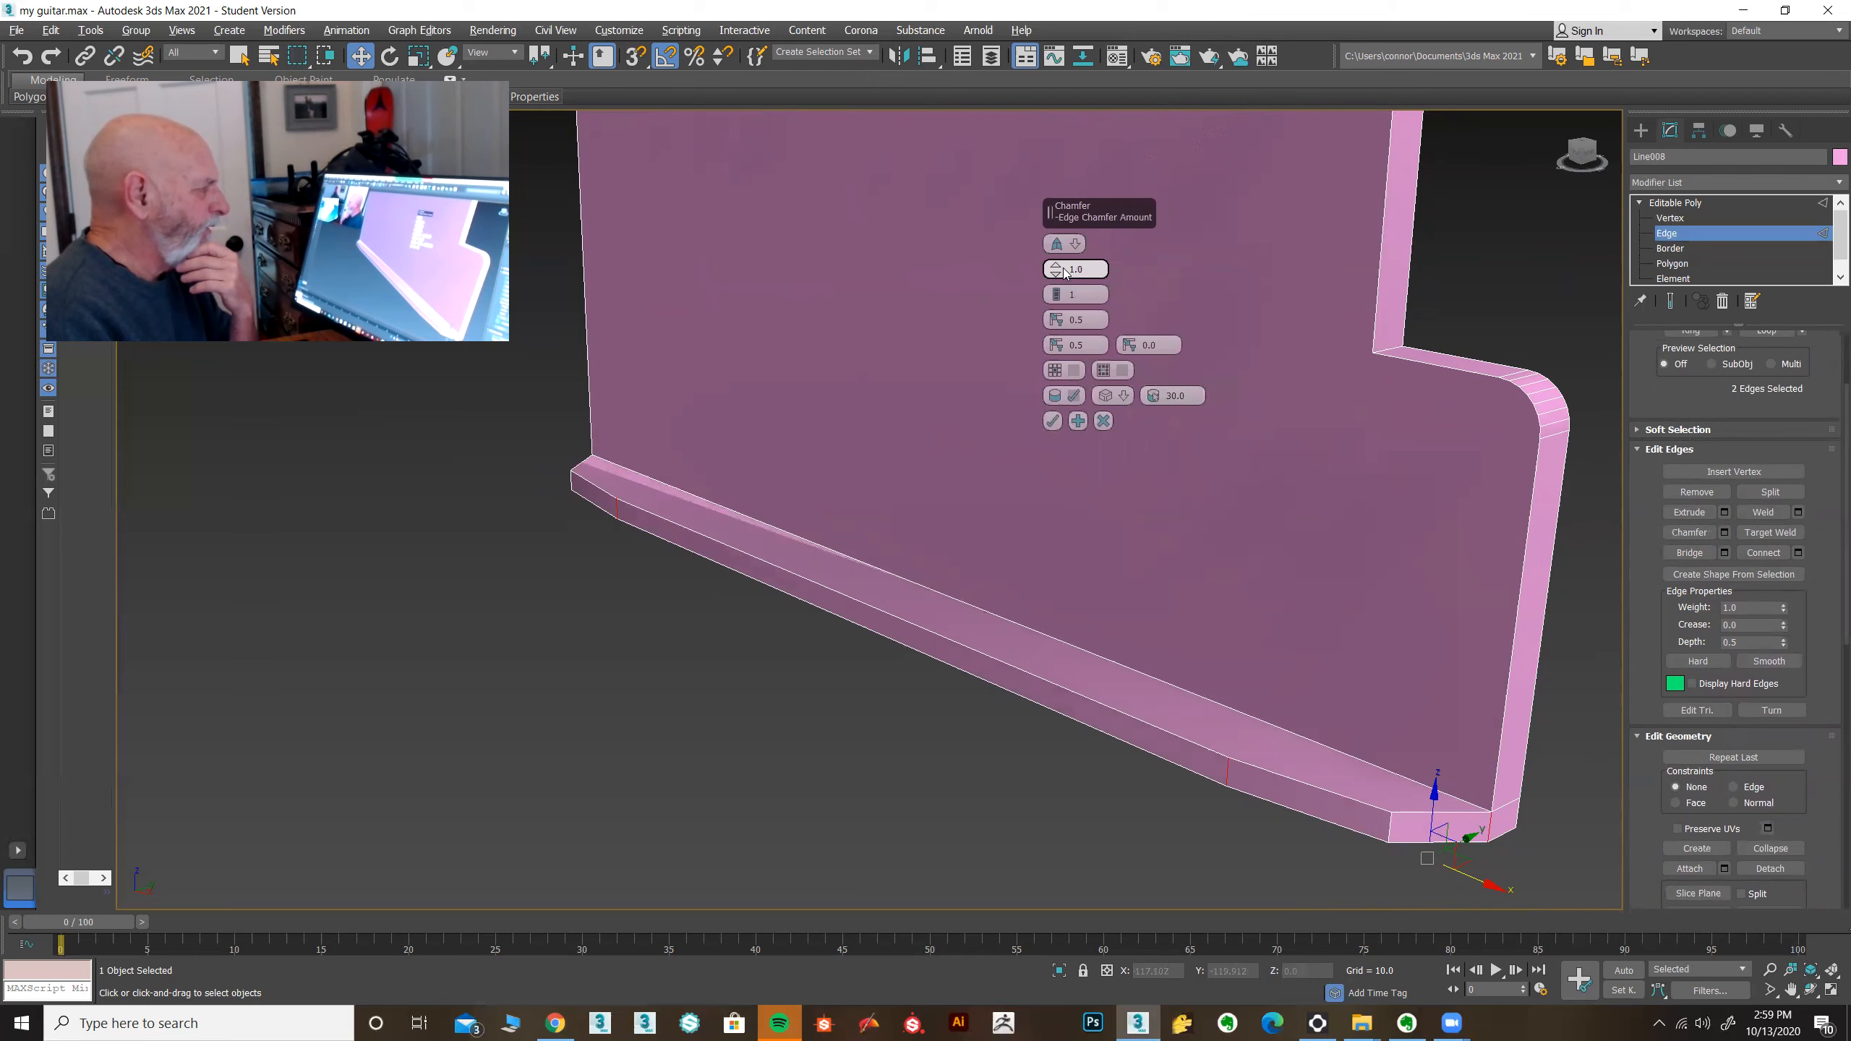
drag(1057, 270, 1055, 277)
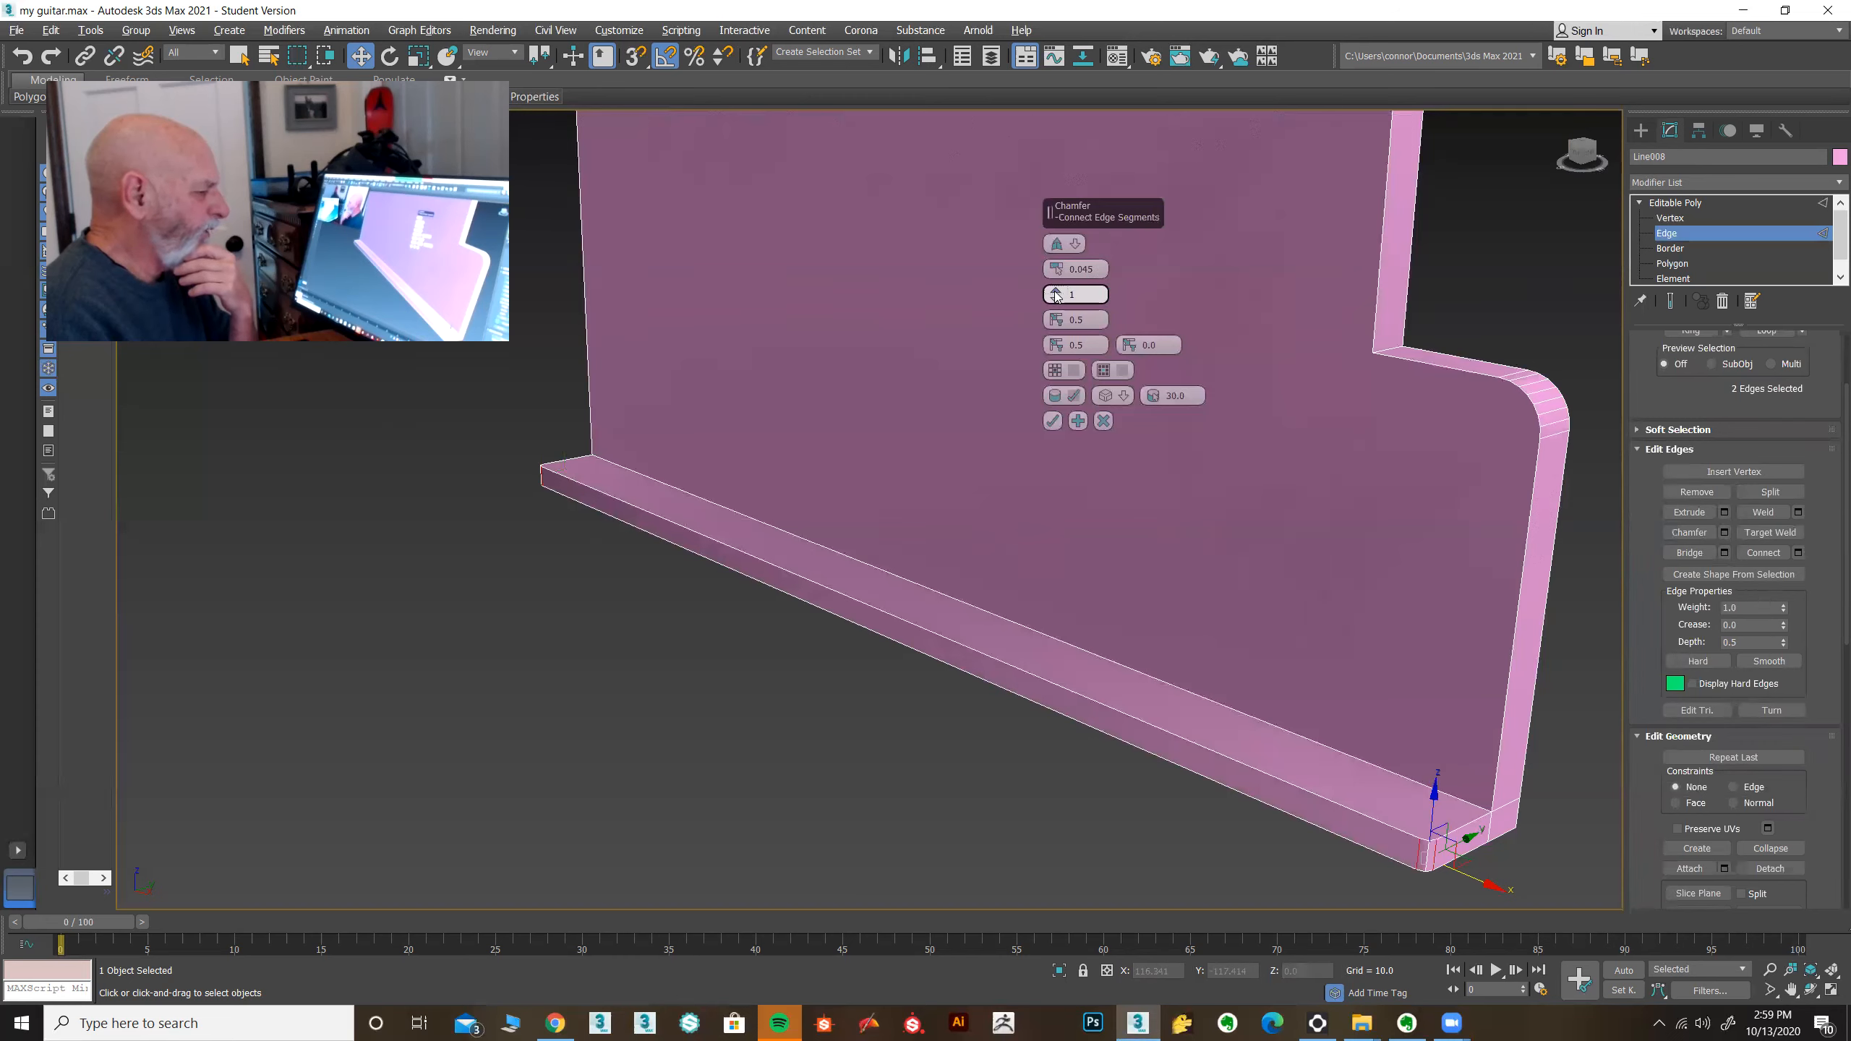
Step: Set the lip corner chamfer to 5 segments with an amount of 0.075
drag(1057, 294, 1057, 291)
scroll(1424, 841, up, 5)
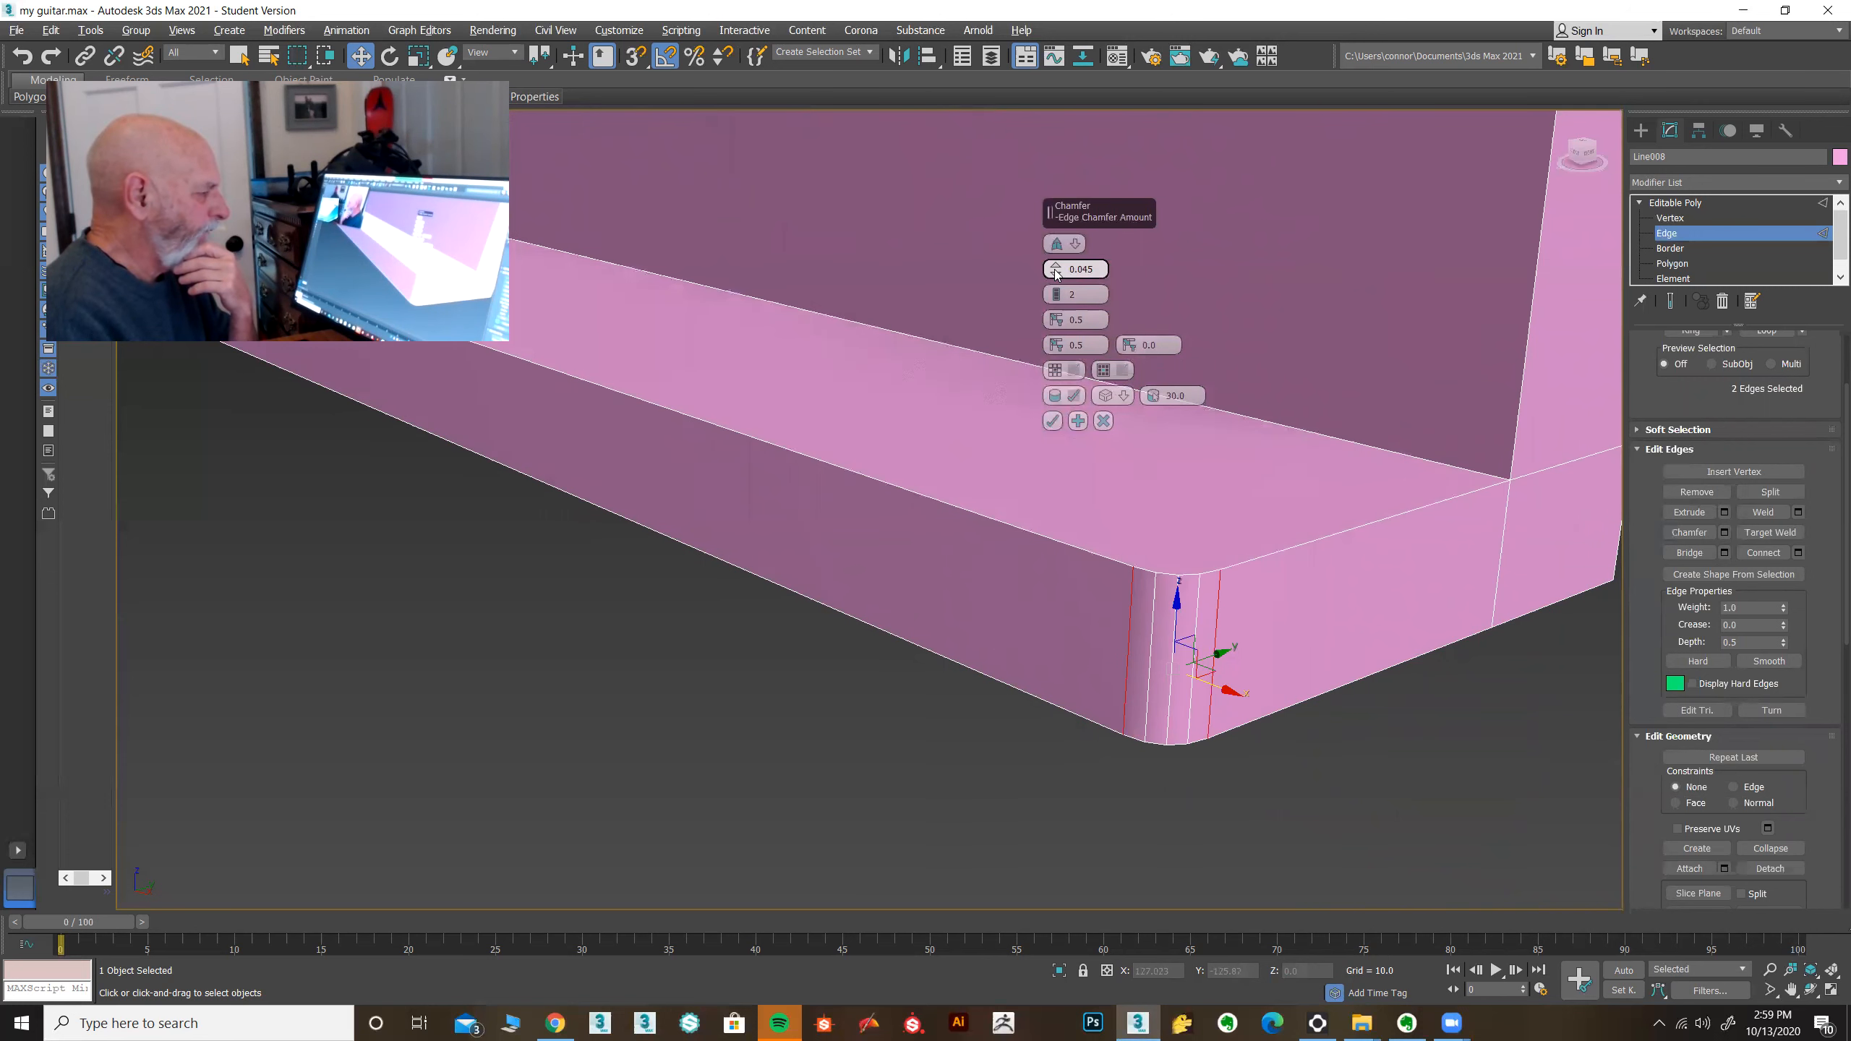
scroll(1058, 294, up, 1)
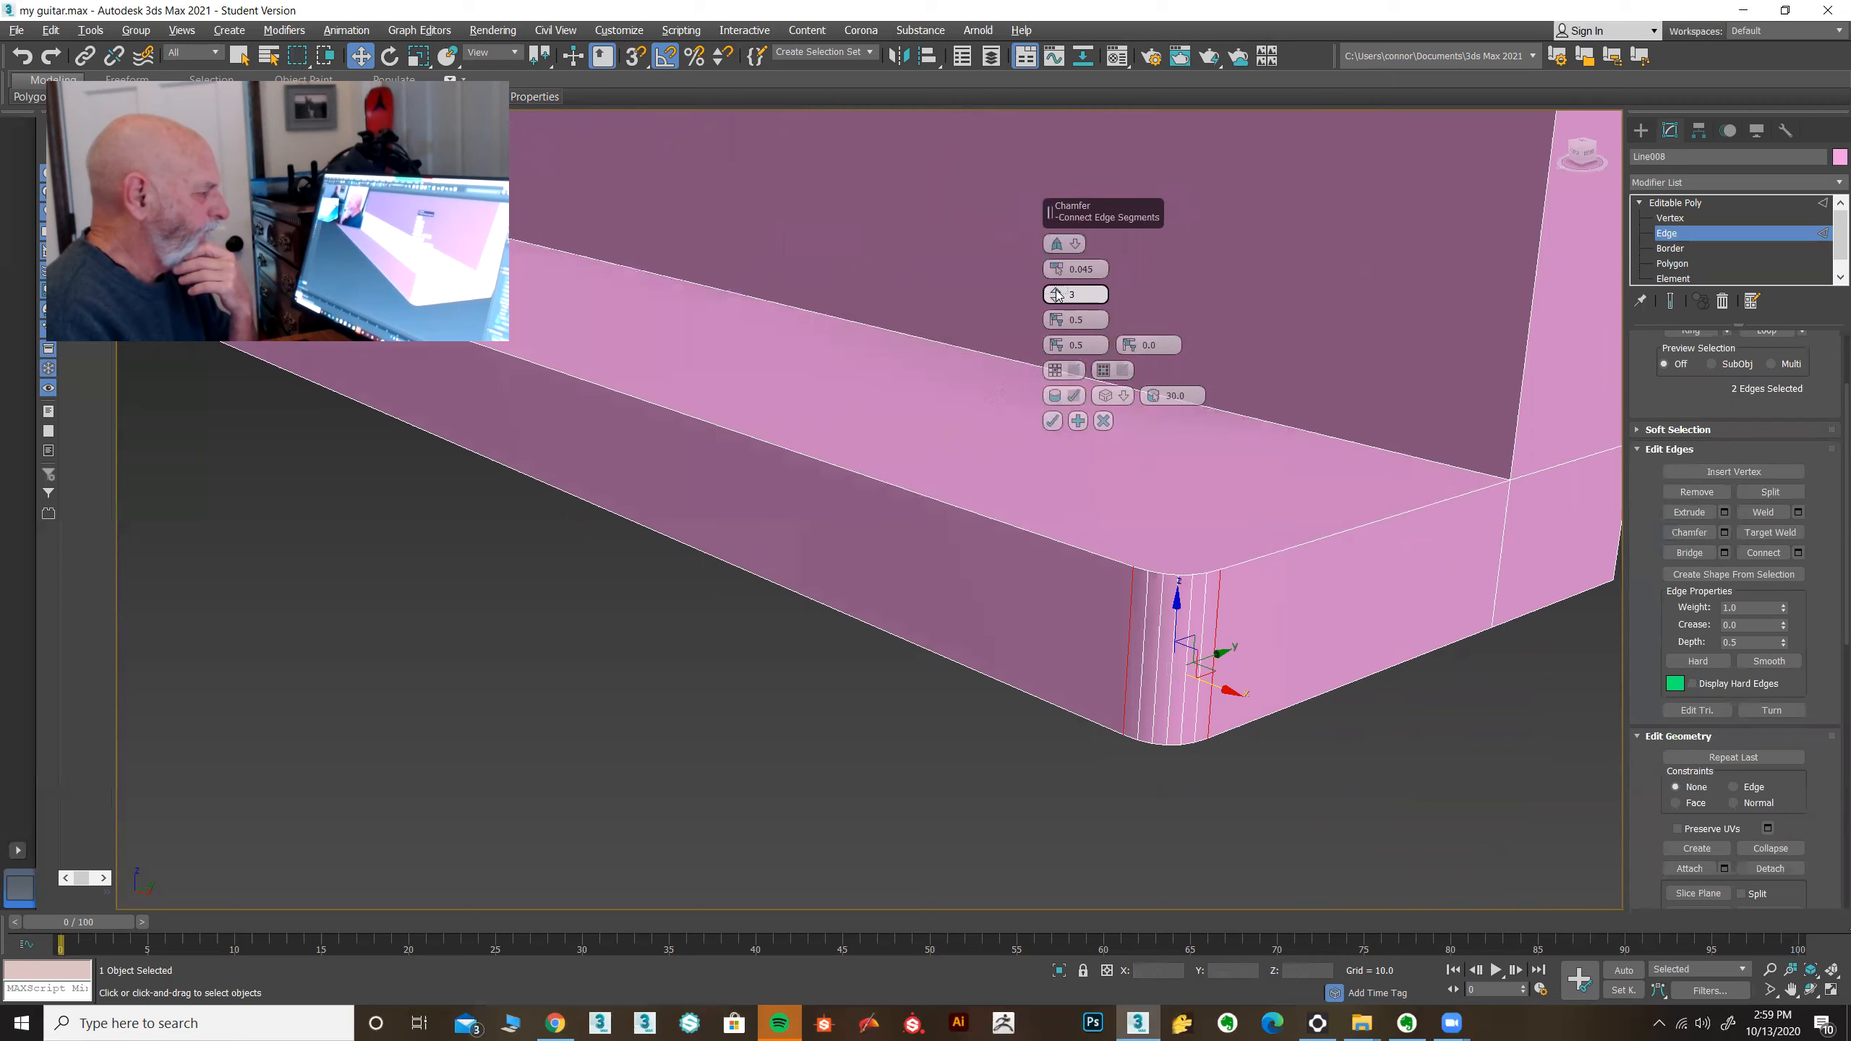
scroll(1057, 293, up, 1)
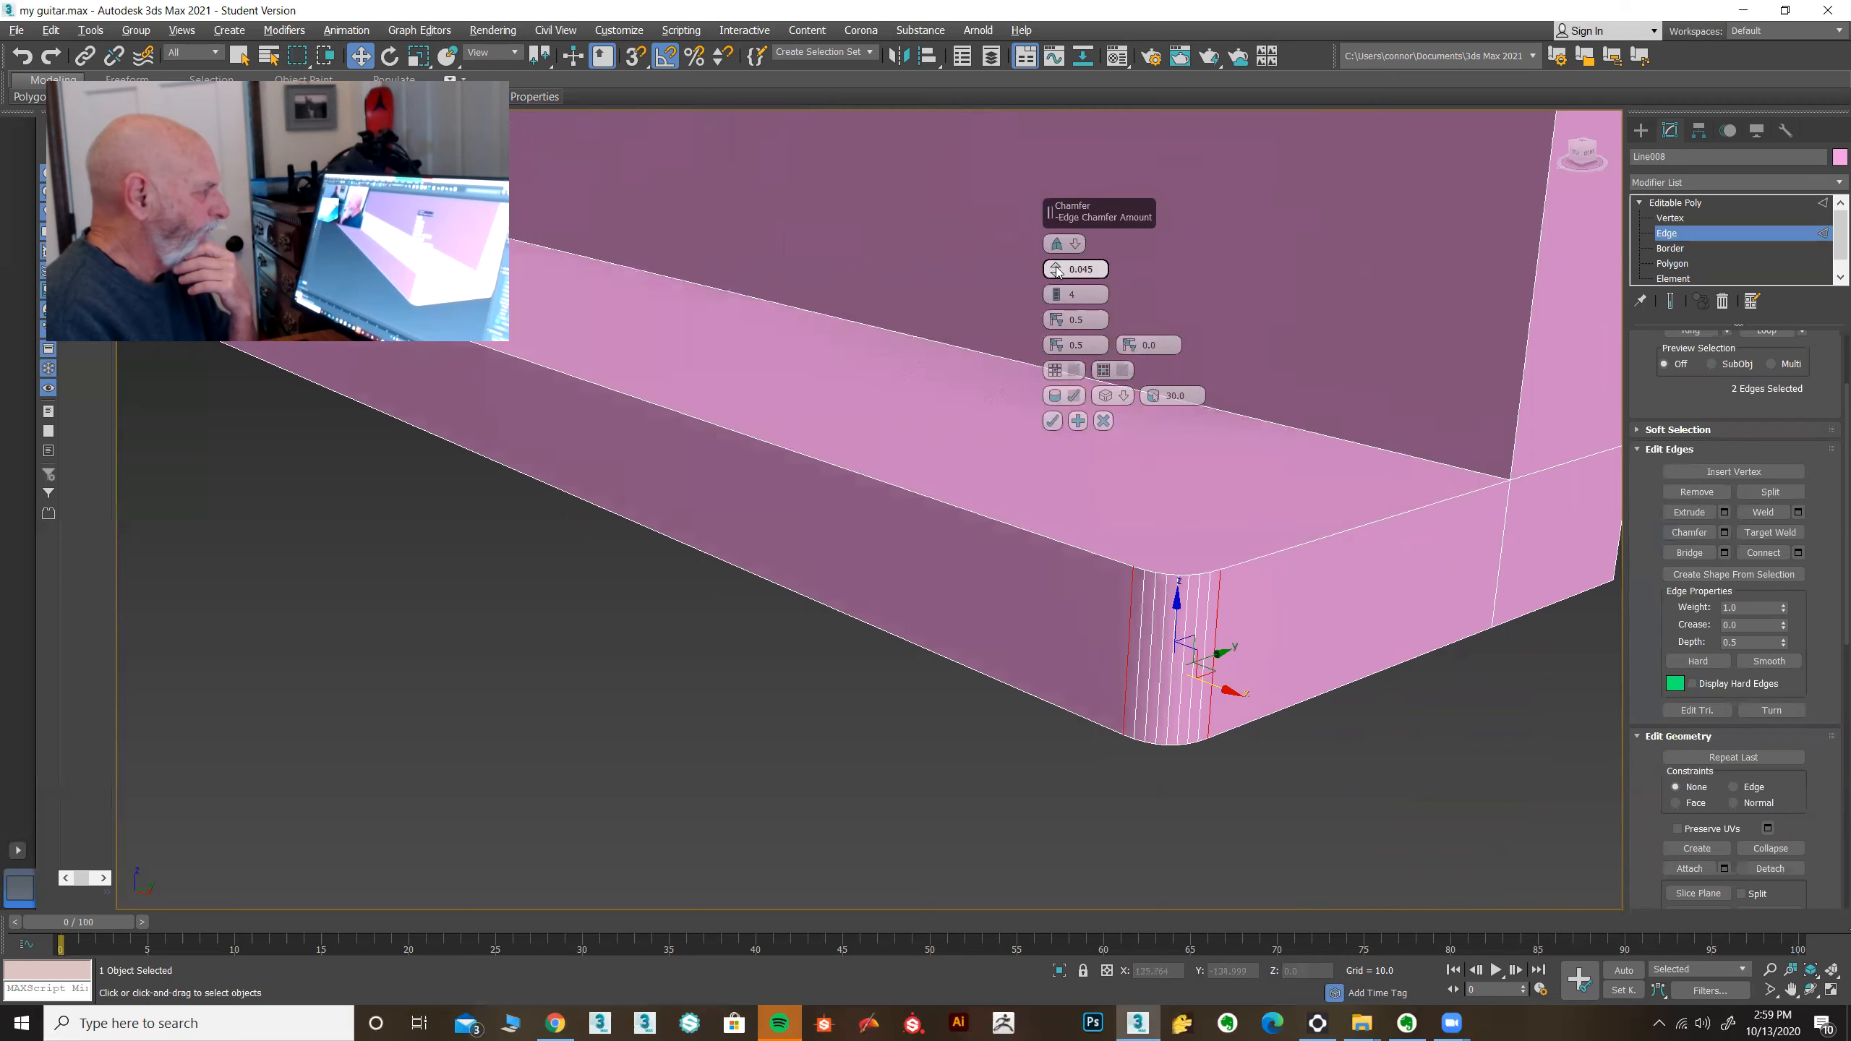
scroll(1058, 268, up, 3)
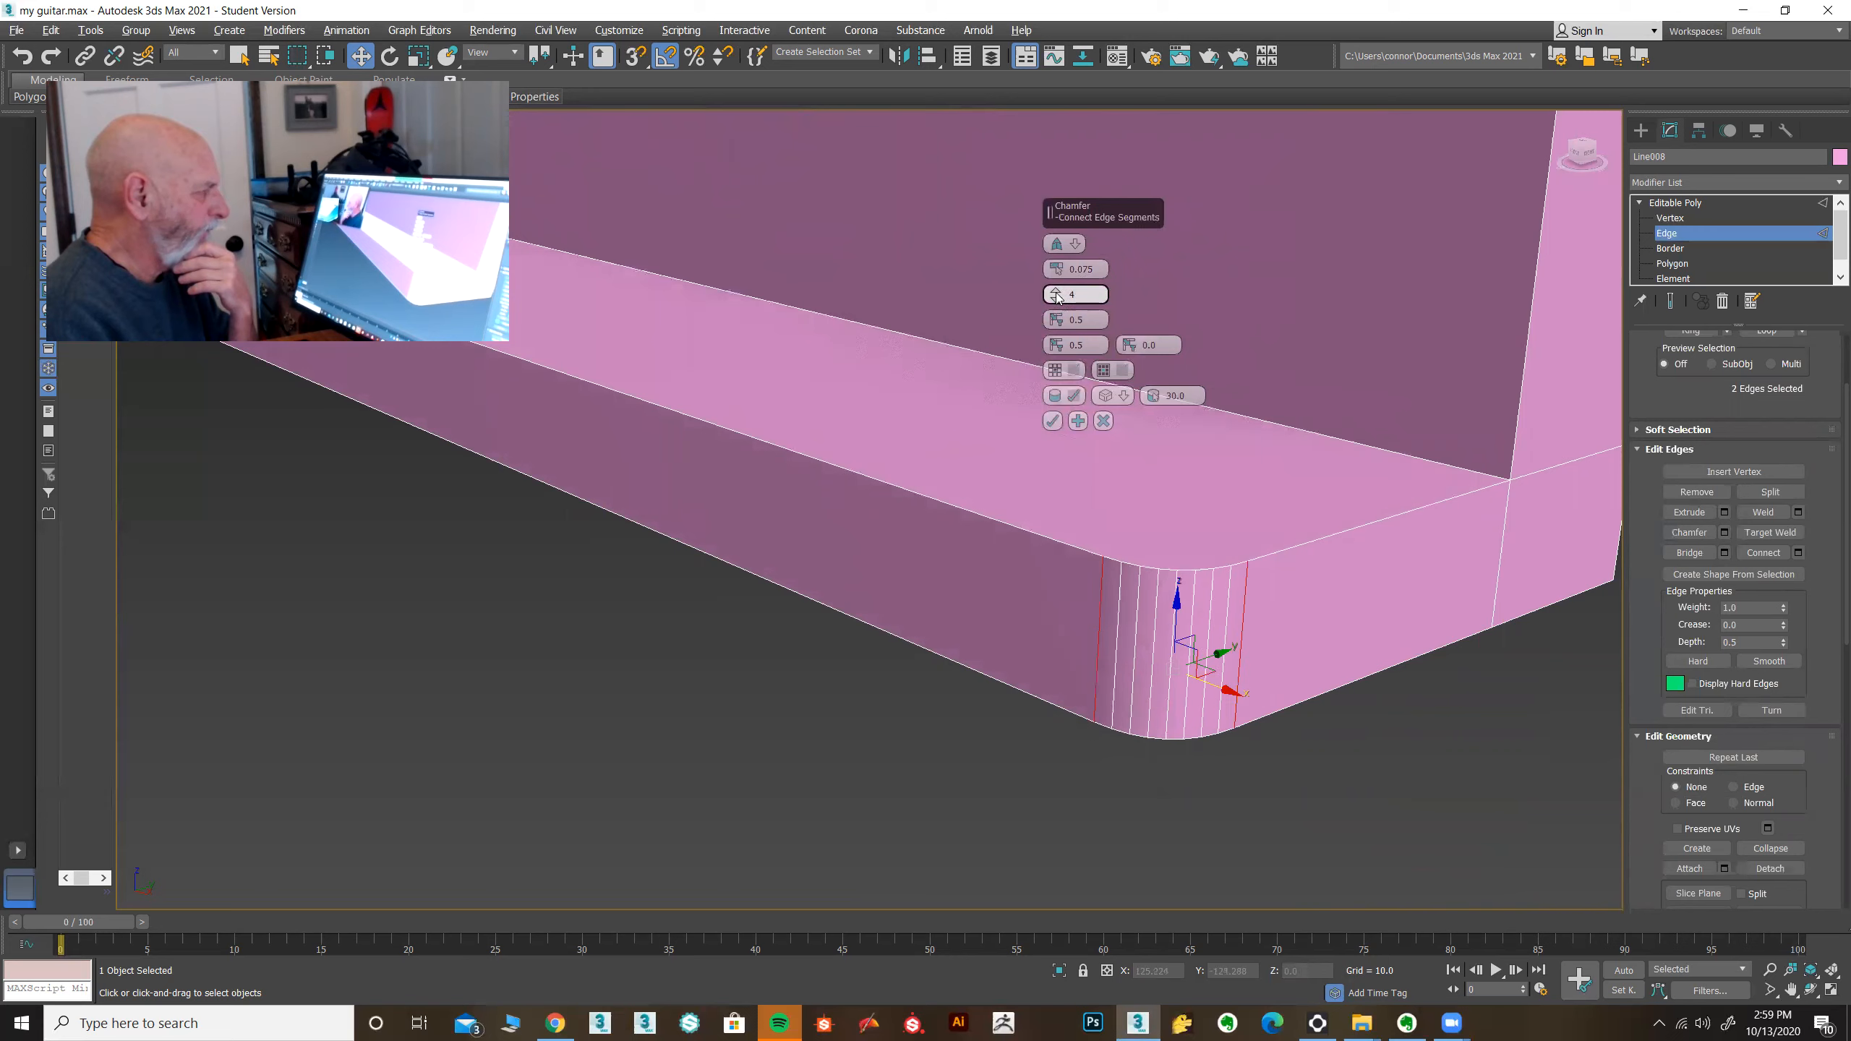
scroll(1057, 293, up, 1)
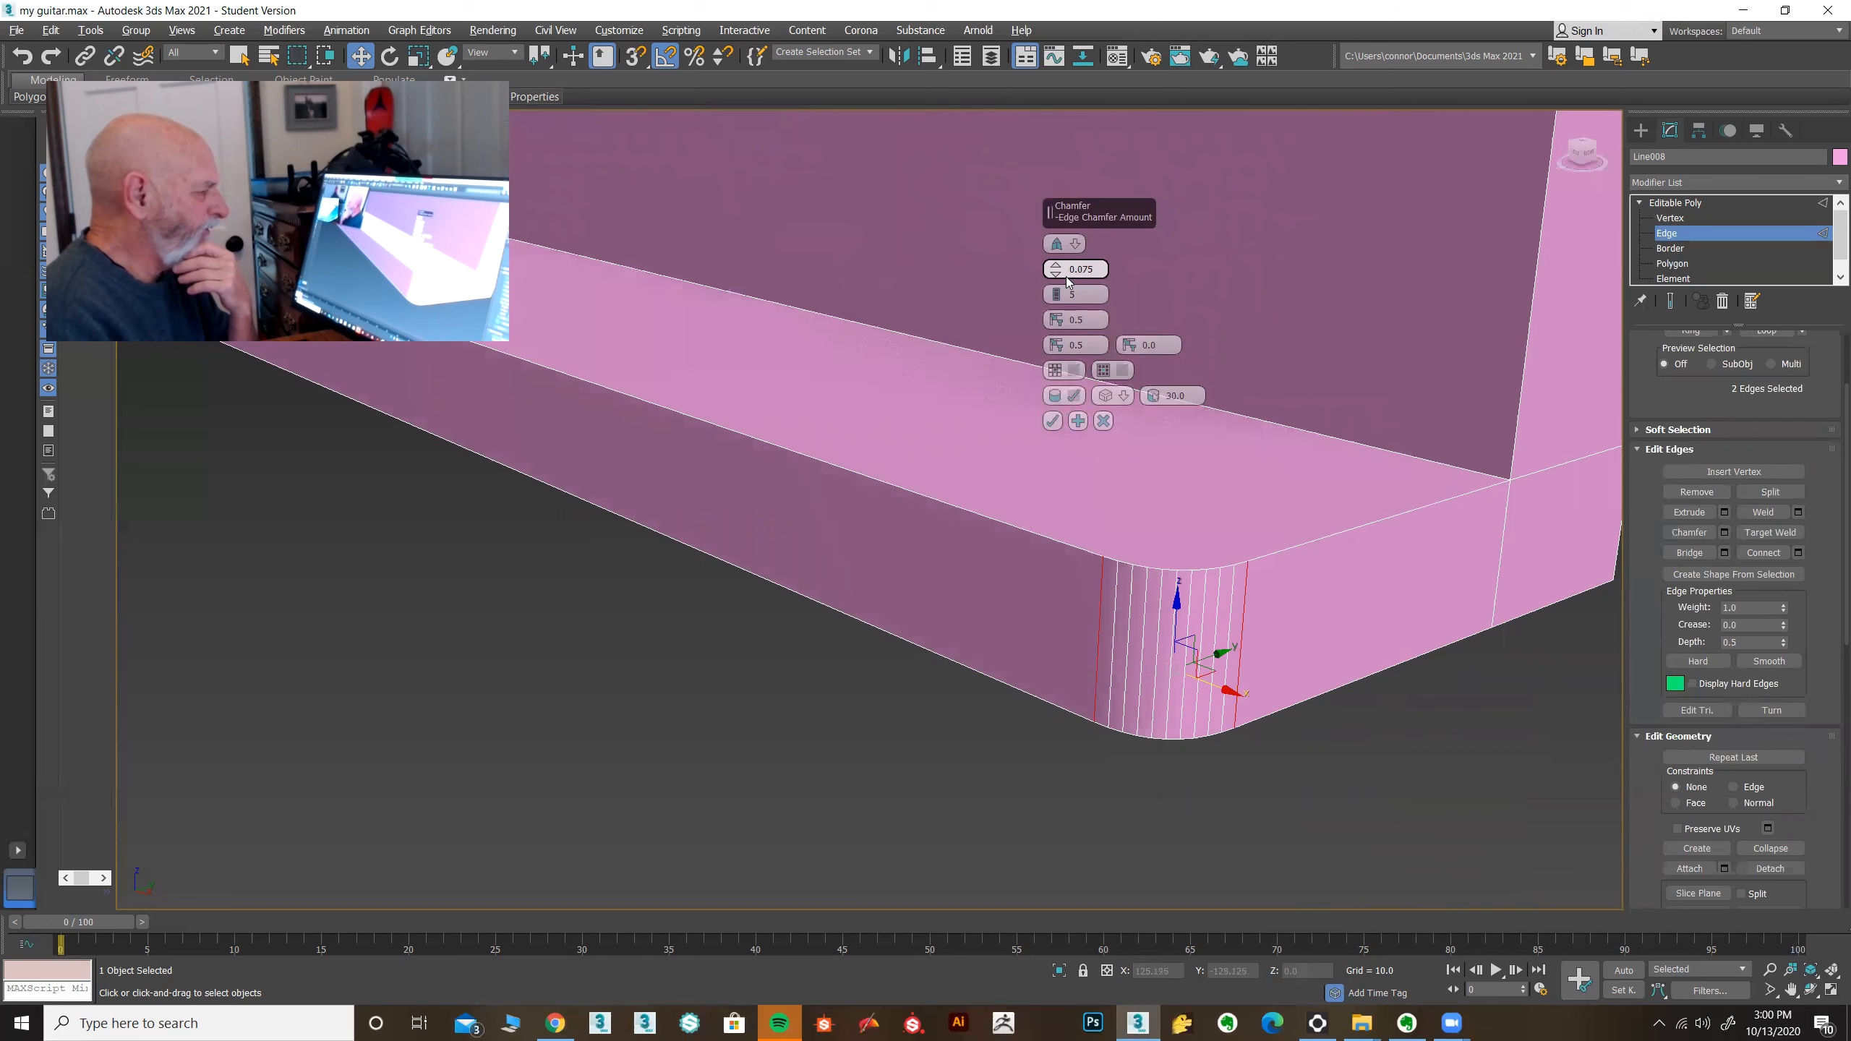
Step: Set the chamfer amount to 0.125 and apply it to both lip corners
scroll(949, 569, down, 5)
middle_drag(949, 566, 789, 601)
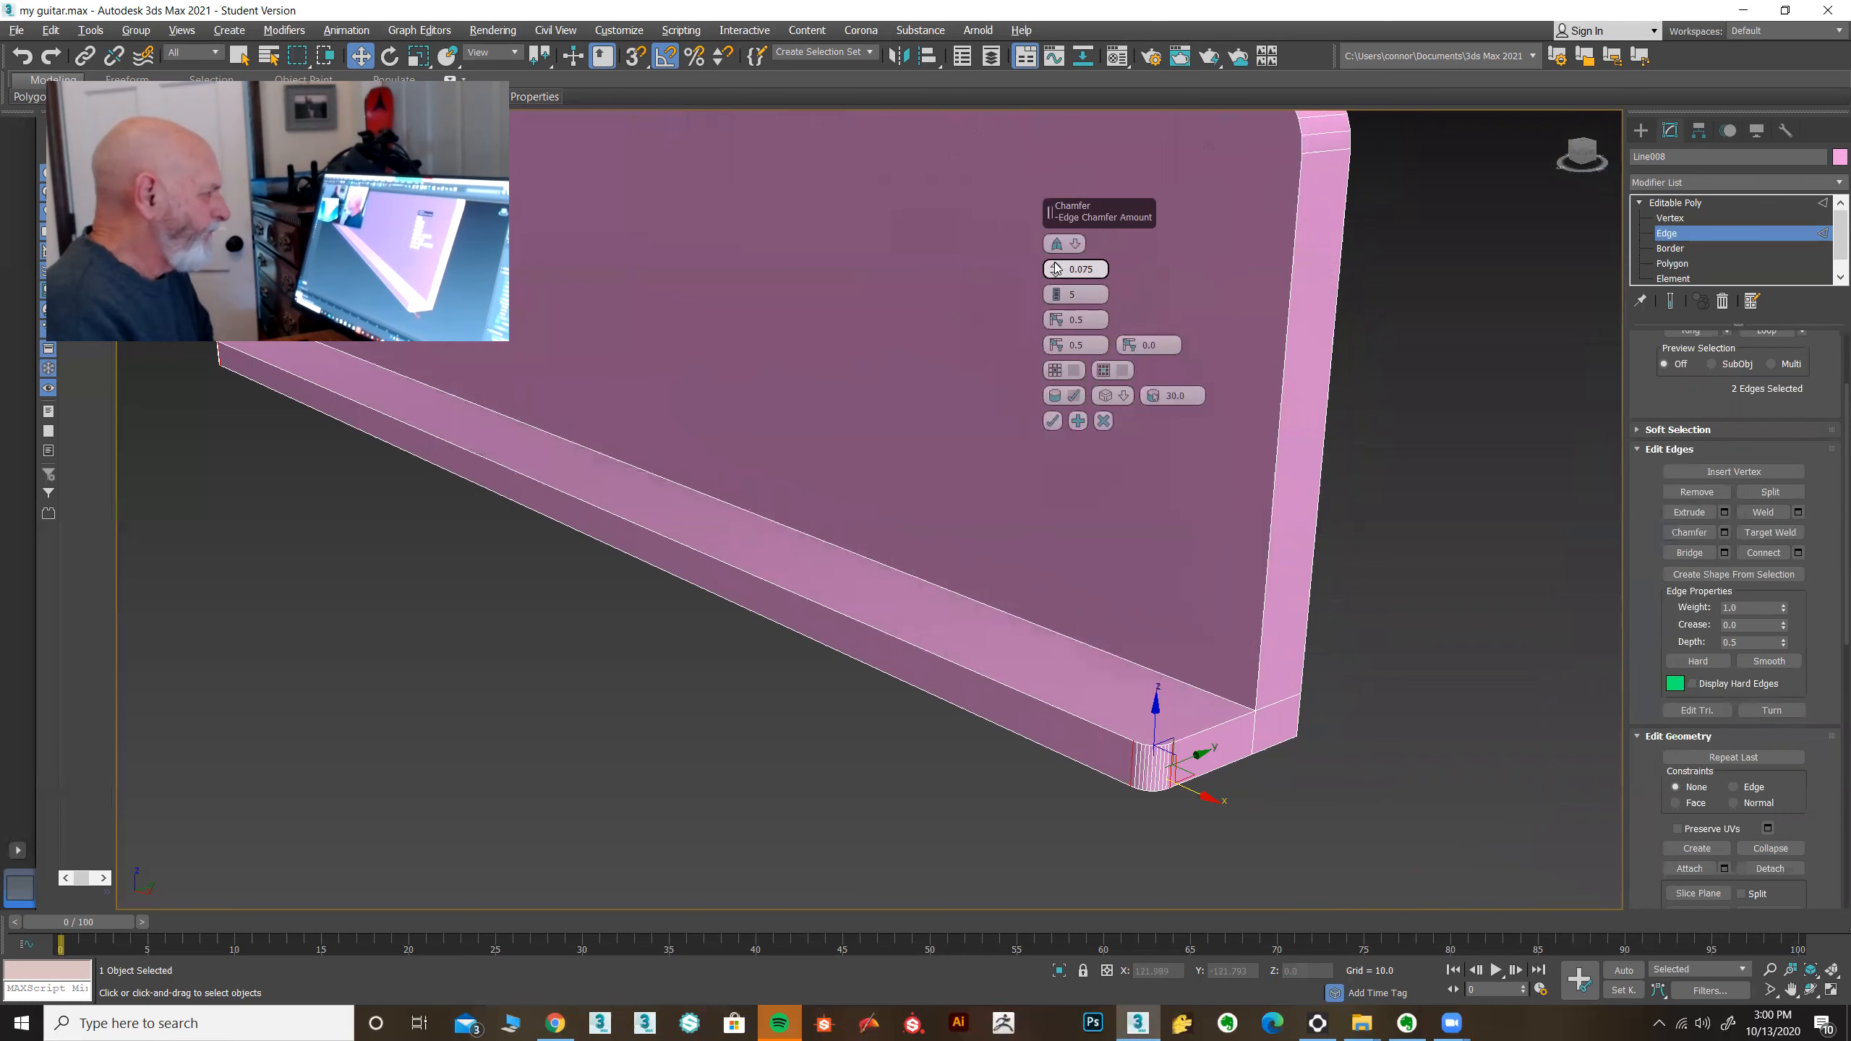
drag(1056, 269, 1056, 241)
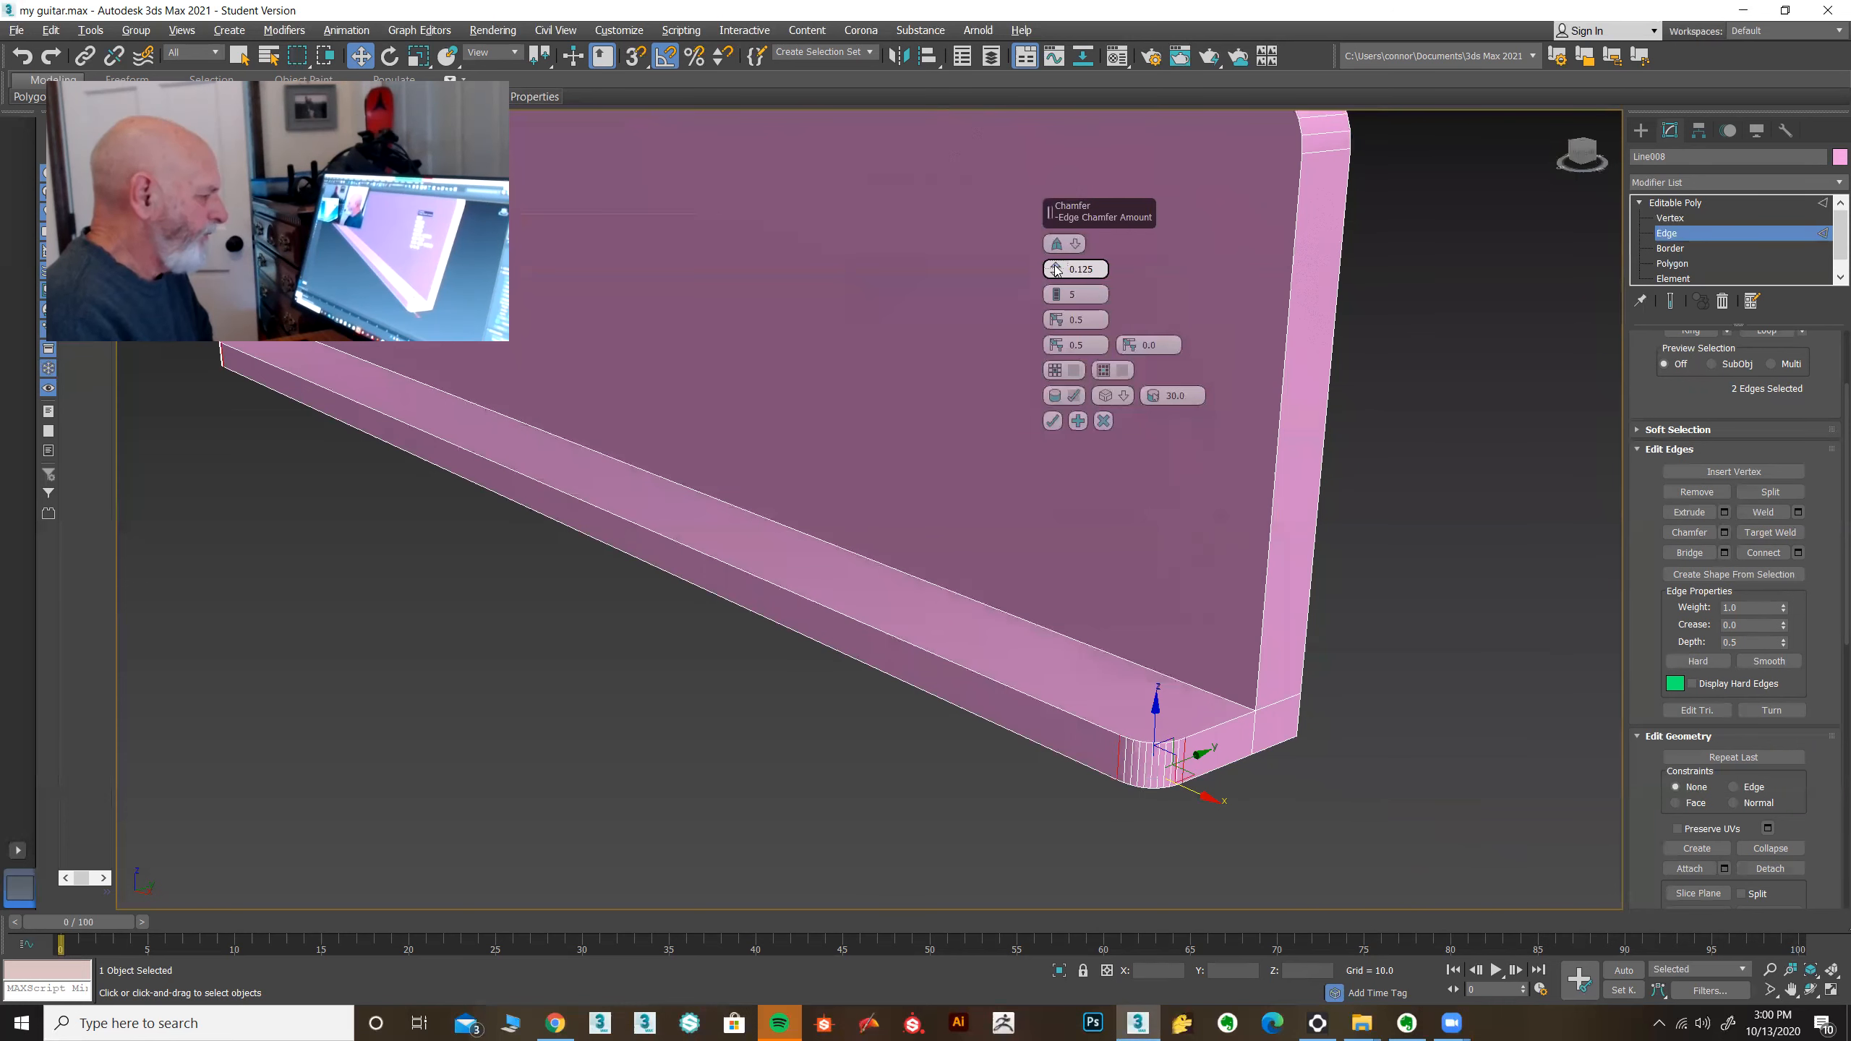
click(1052, 422)
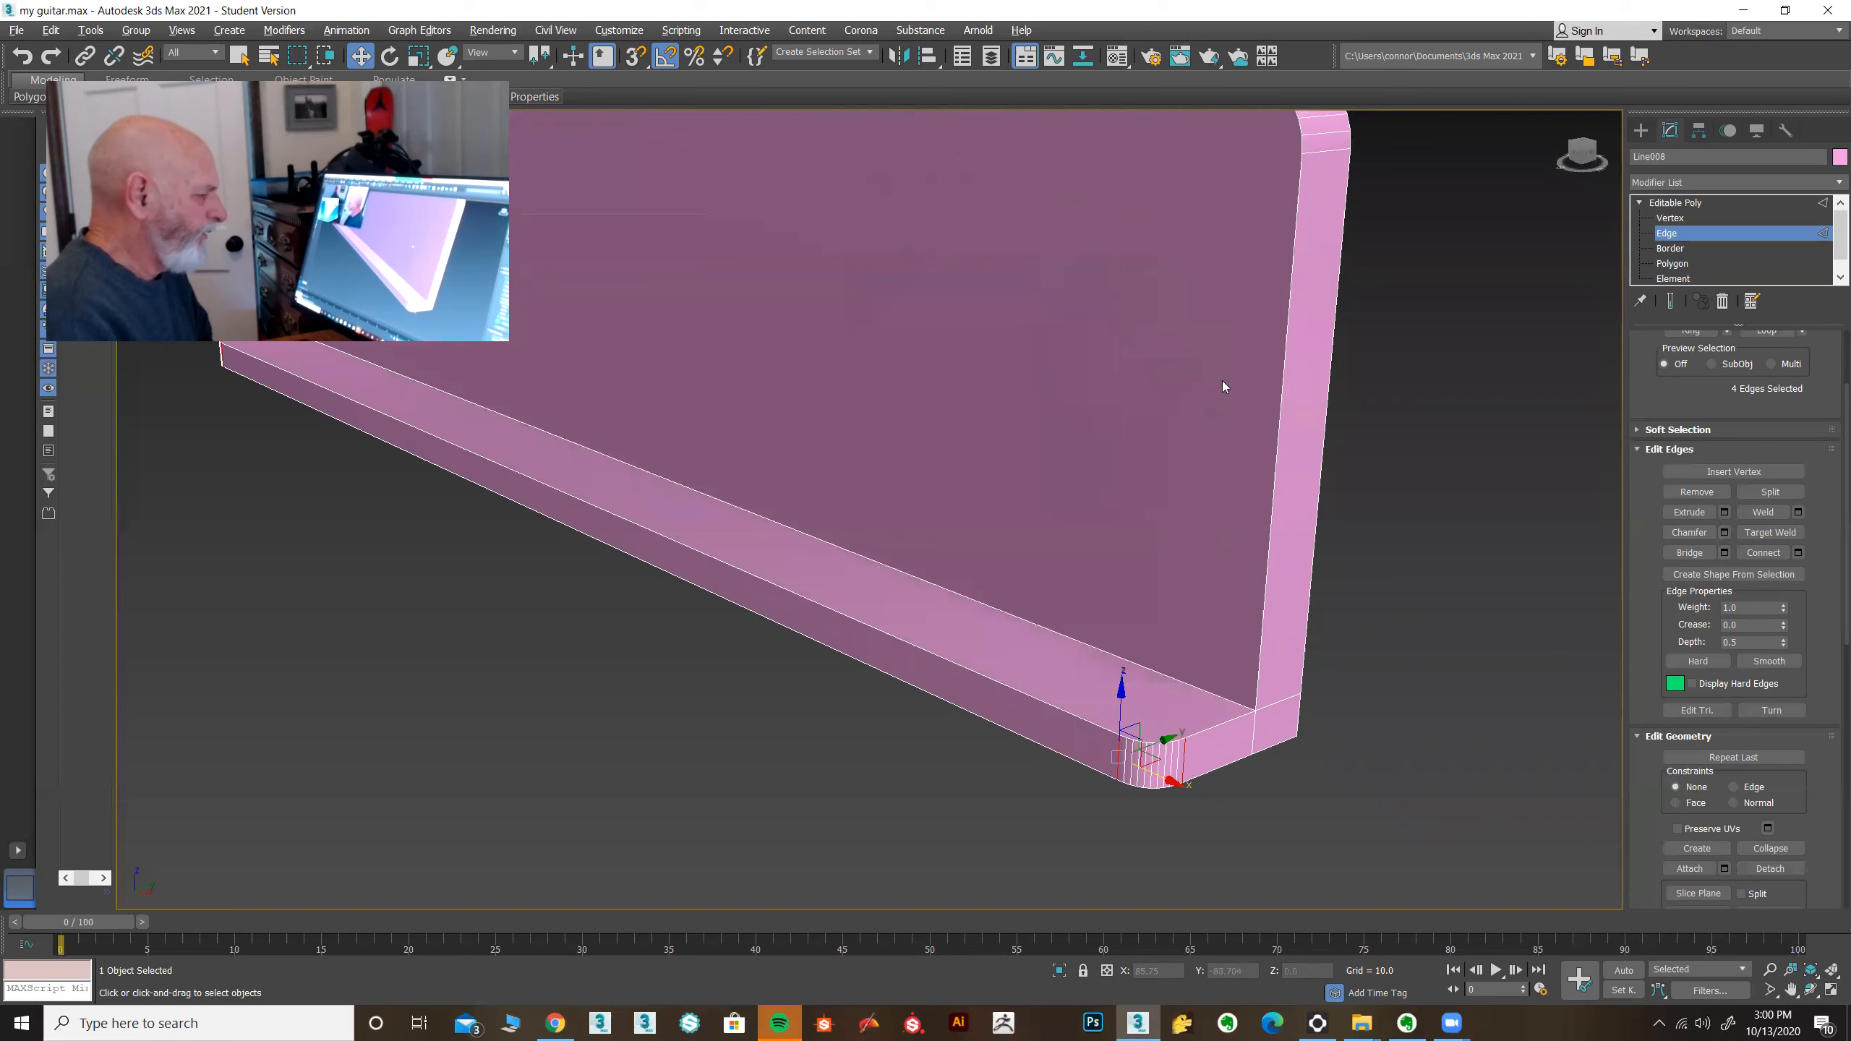
Step: Return to object level and examine the plate's rounded lip corners from both ends in the perspective view
click(1674, 206)
scroll(969, 583, down, 8)
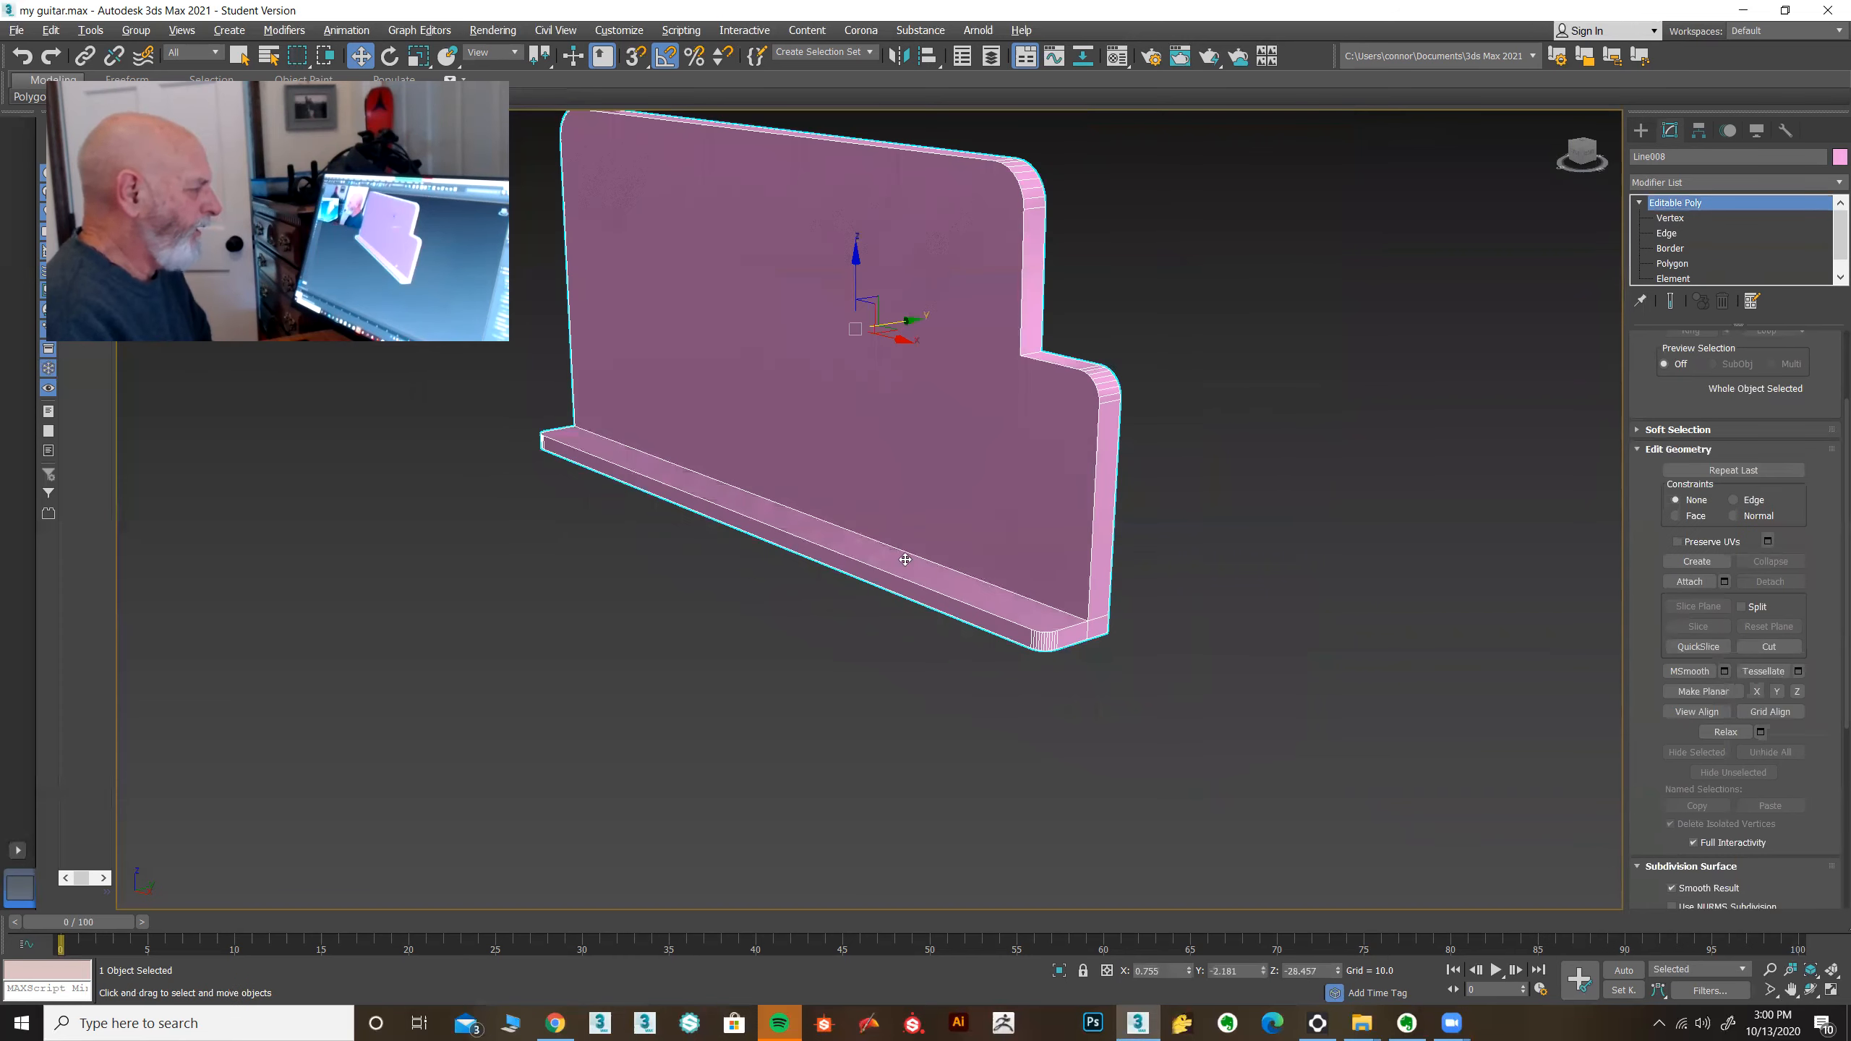
alt+middle_drag(830, 708, 943, 689)
scroll(943, 689, up, 3)
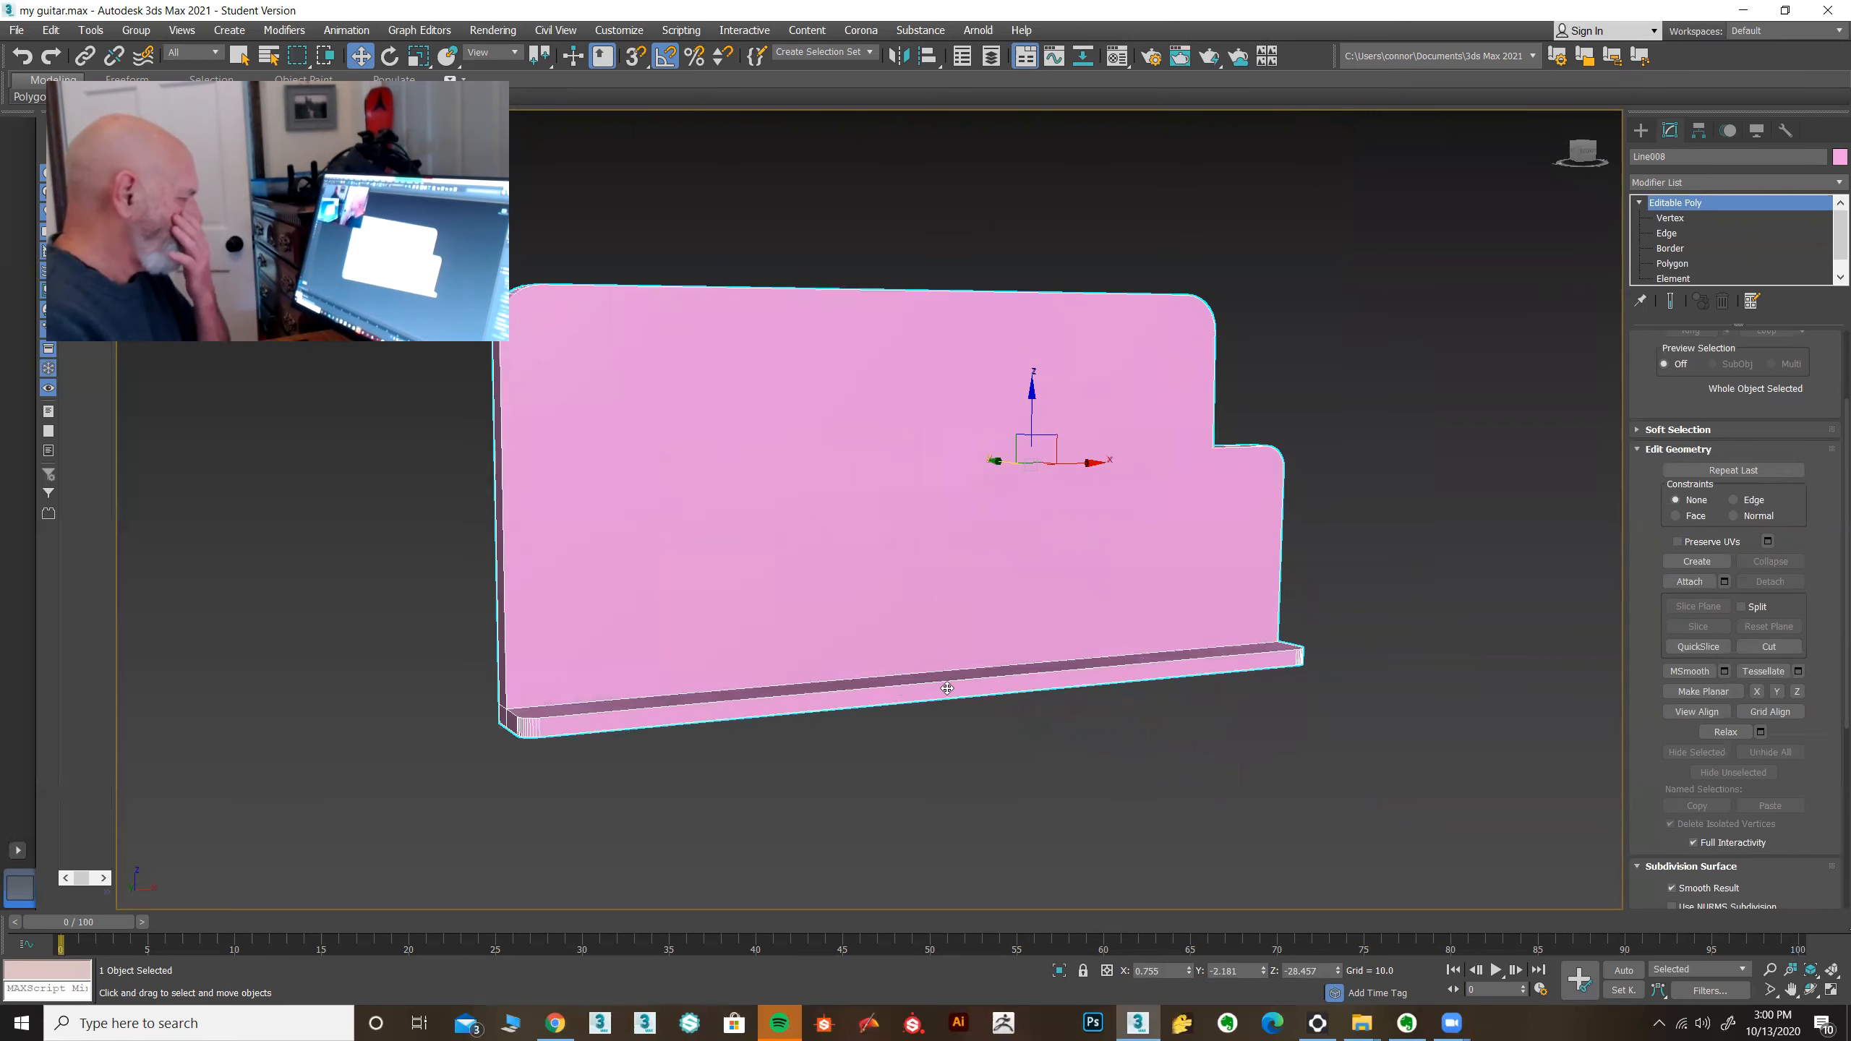
Step: Restore the four-viewport layout, unhide all objects in the scene and save the file
click(1831, 989)
right_click(1317, 754)
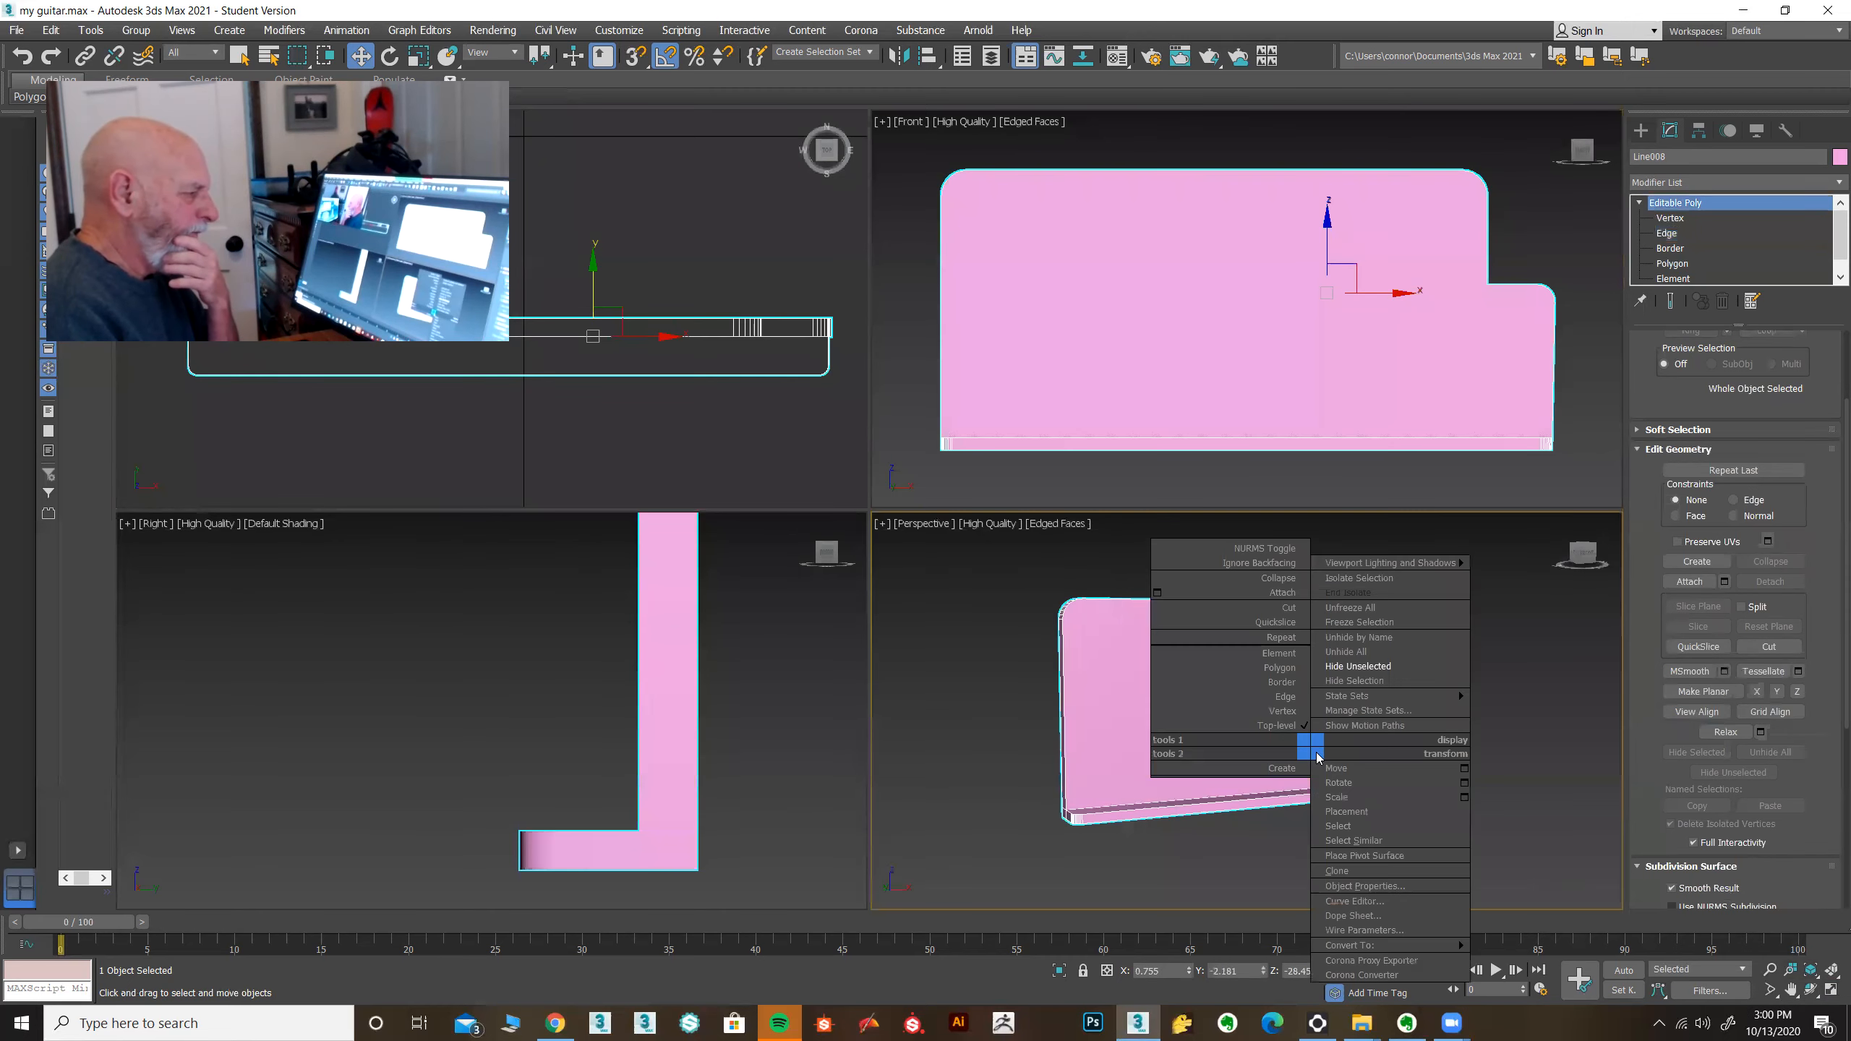
click(1367, 657)
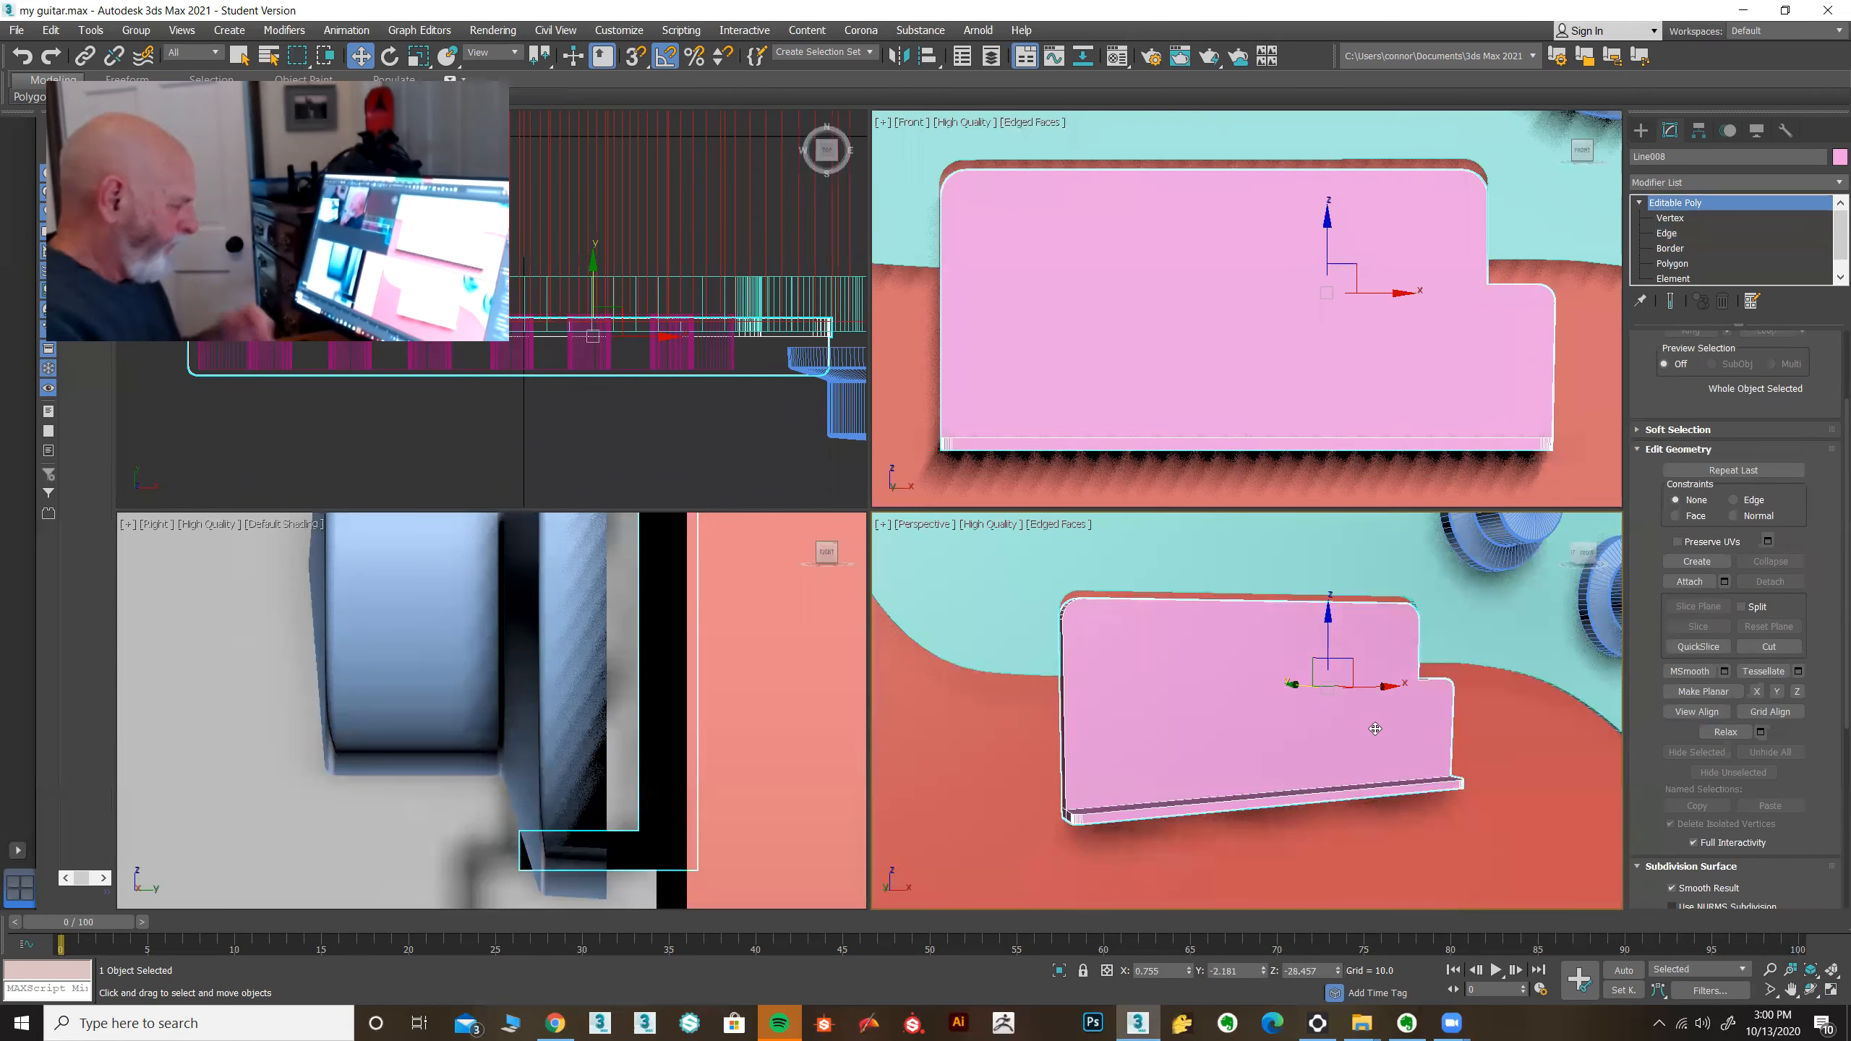
scroll(1348, 725, down, 5)
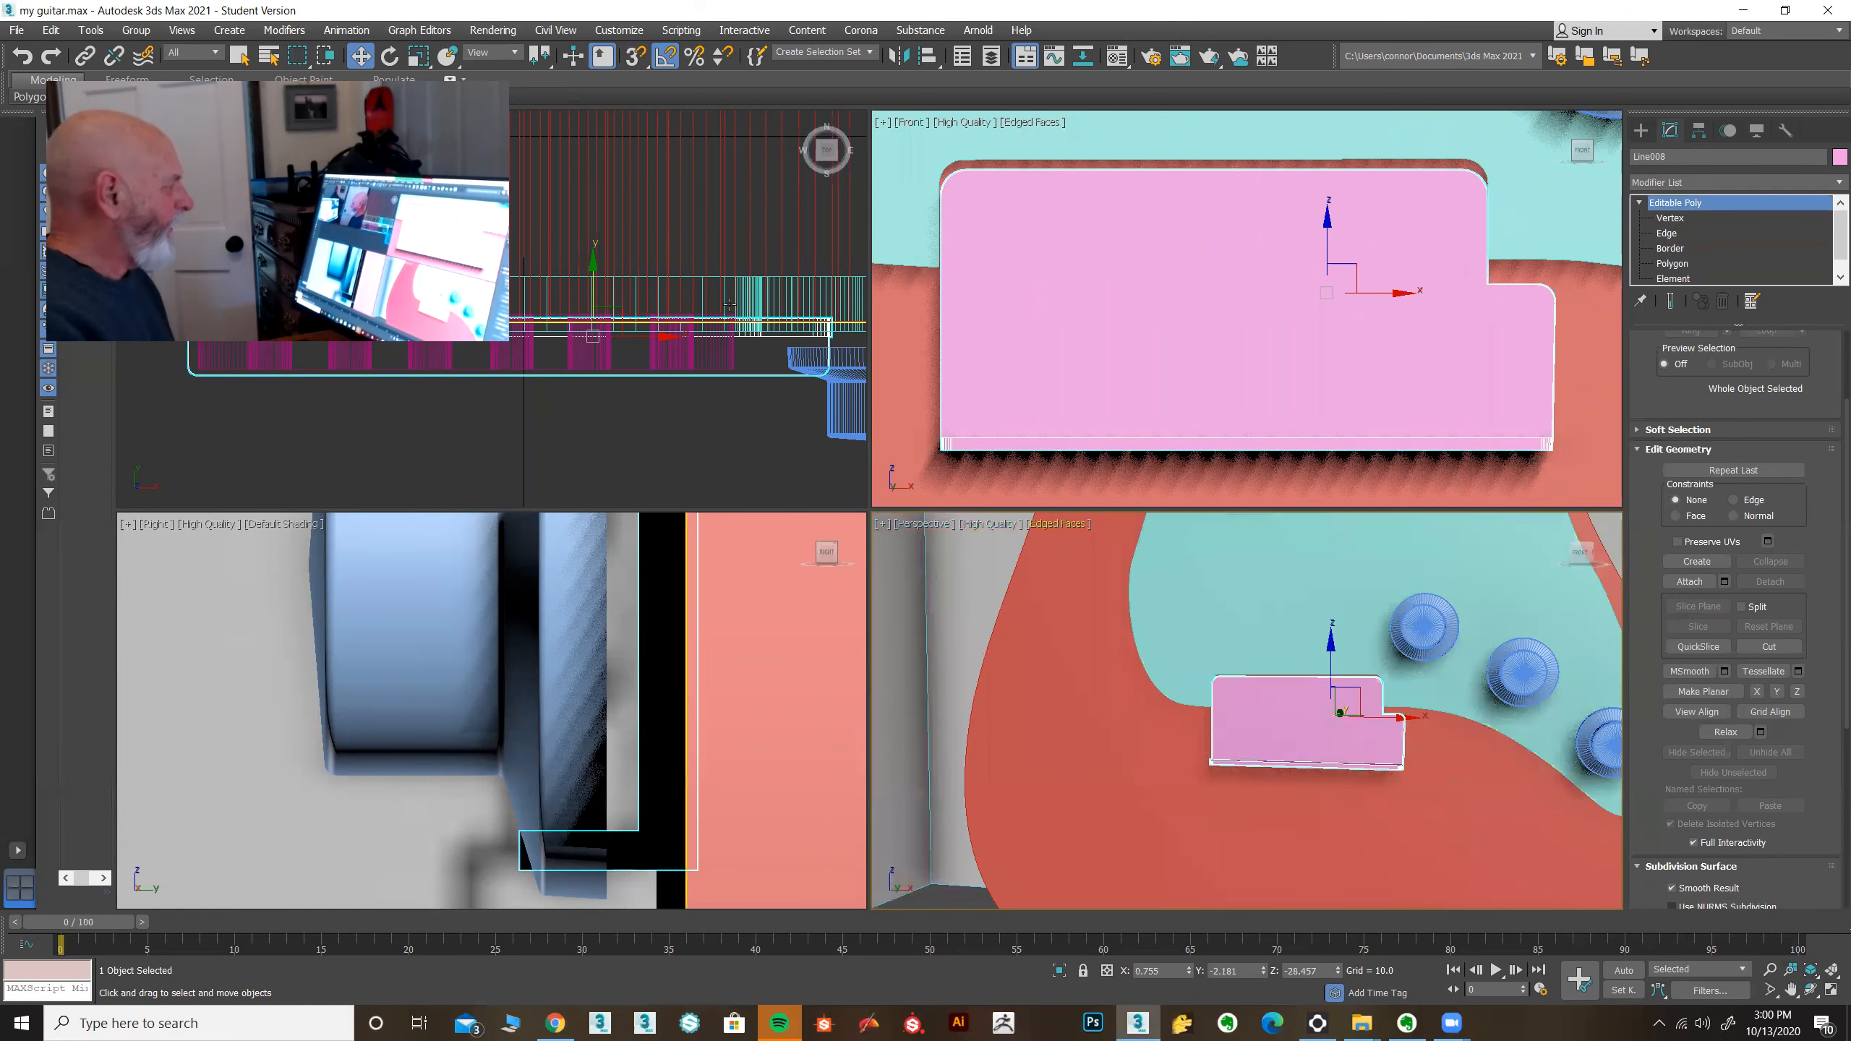
click(16, 30)
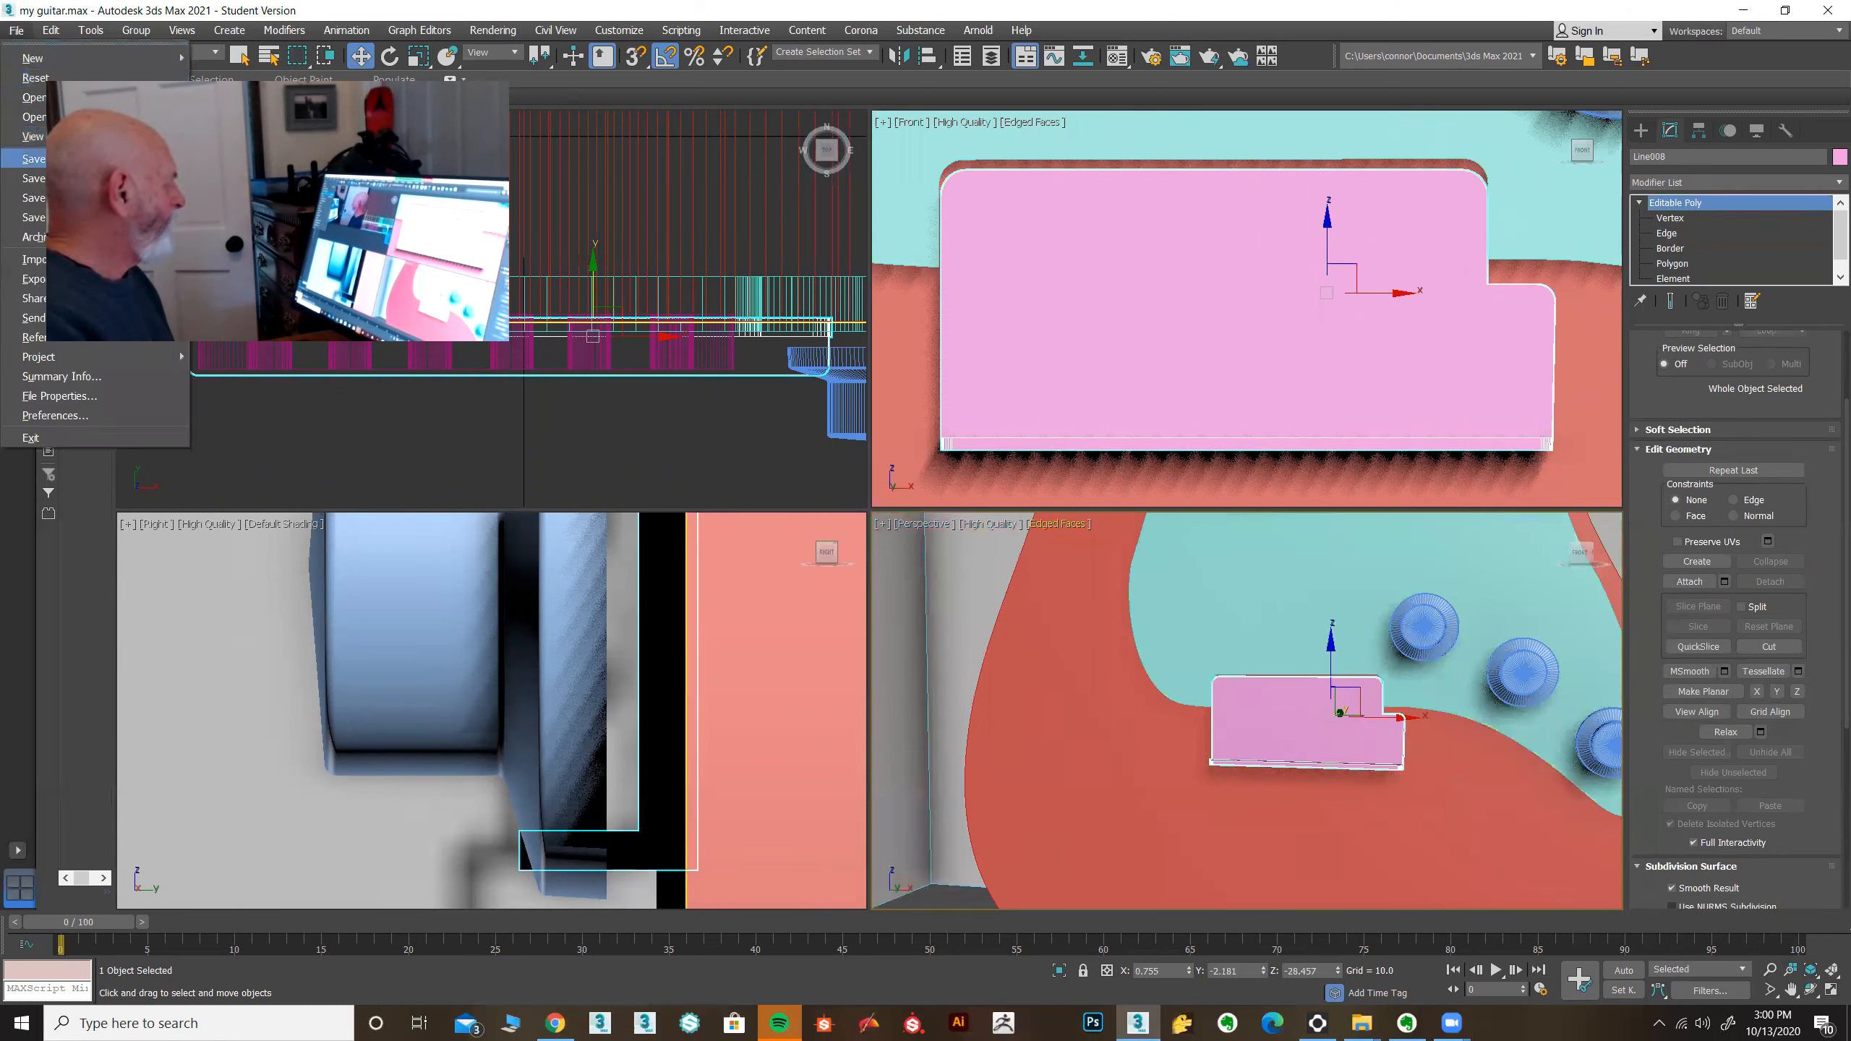
click(58, 159)
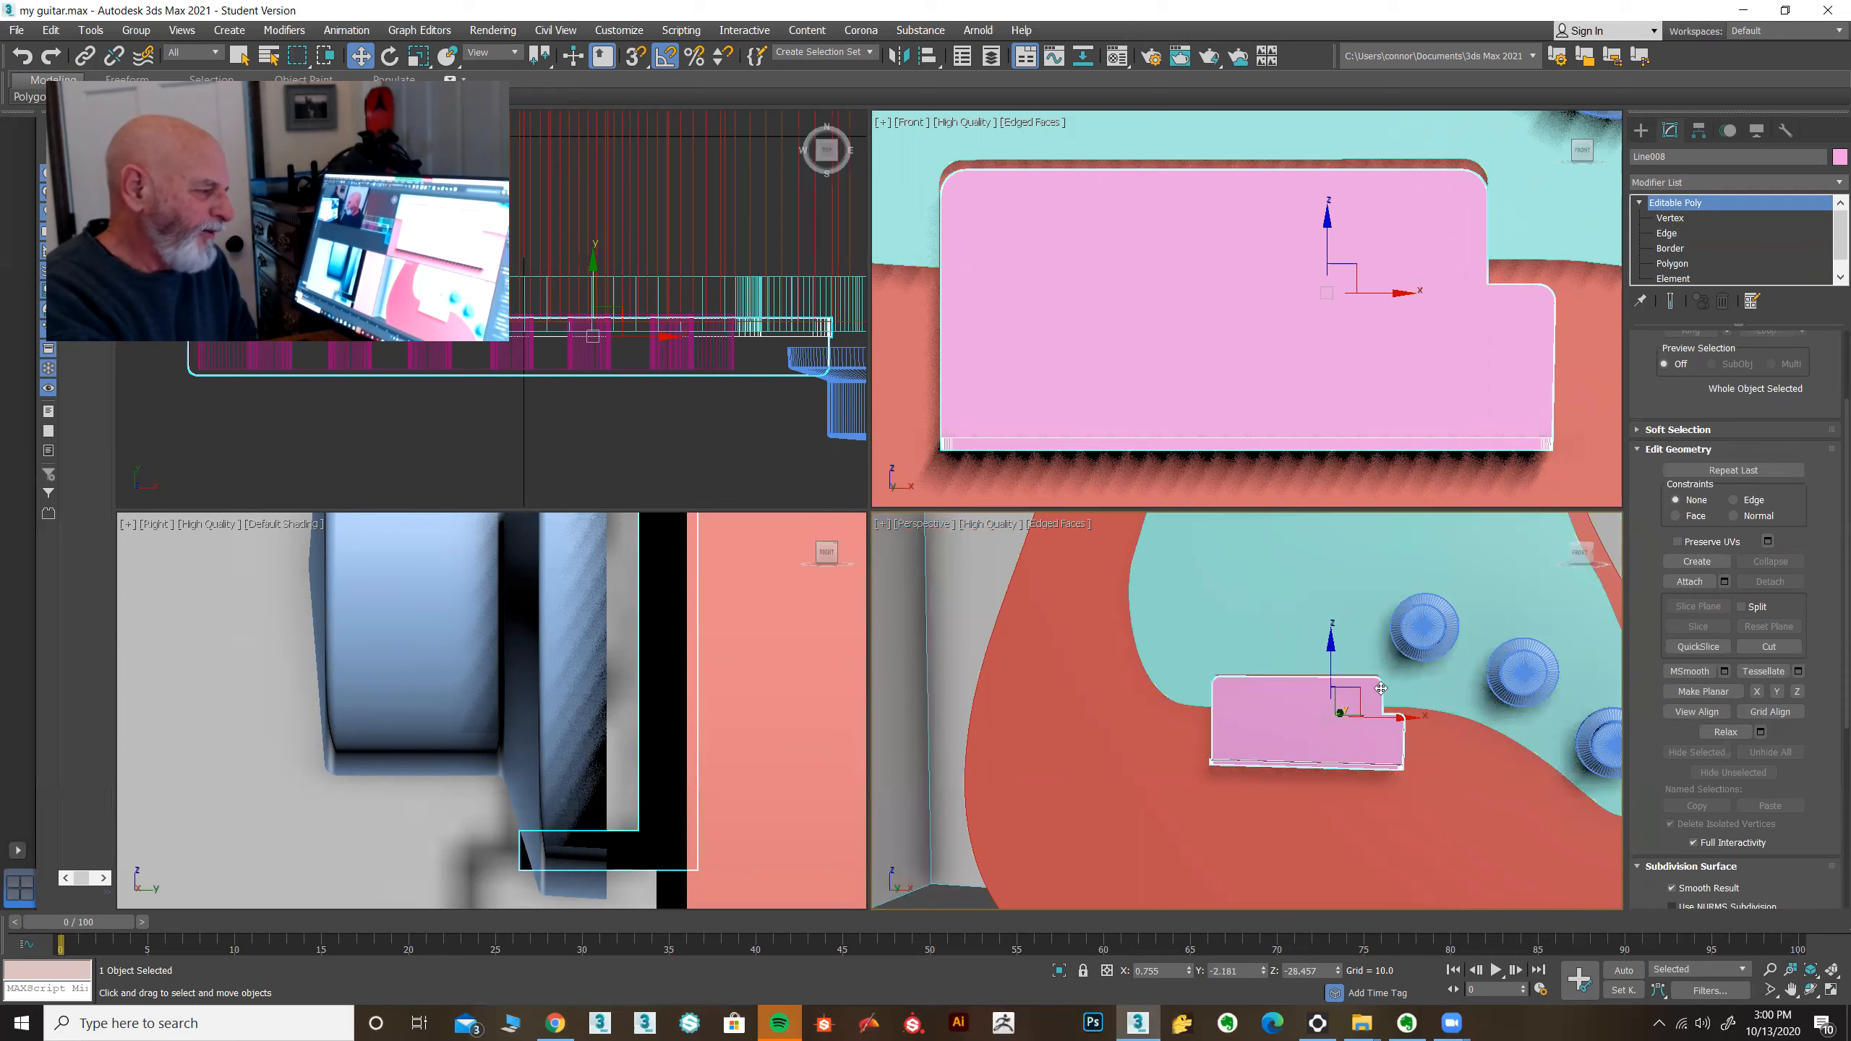
Step: Examine the plate on the whole guitar and the bridge's saddles in the blueprint drawing in the perspective view
middle_drag(1378, 688, 1303, 678)
scroll(1303, 678, down, 5)
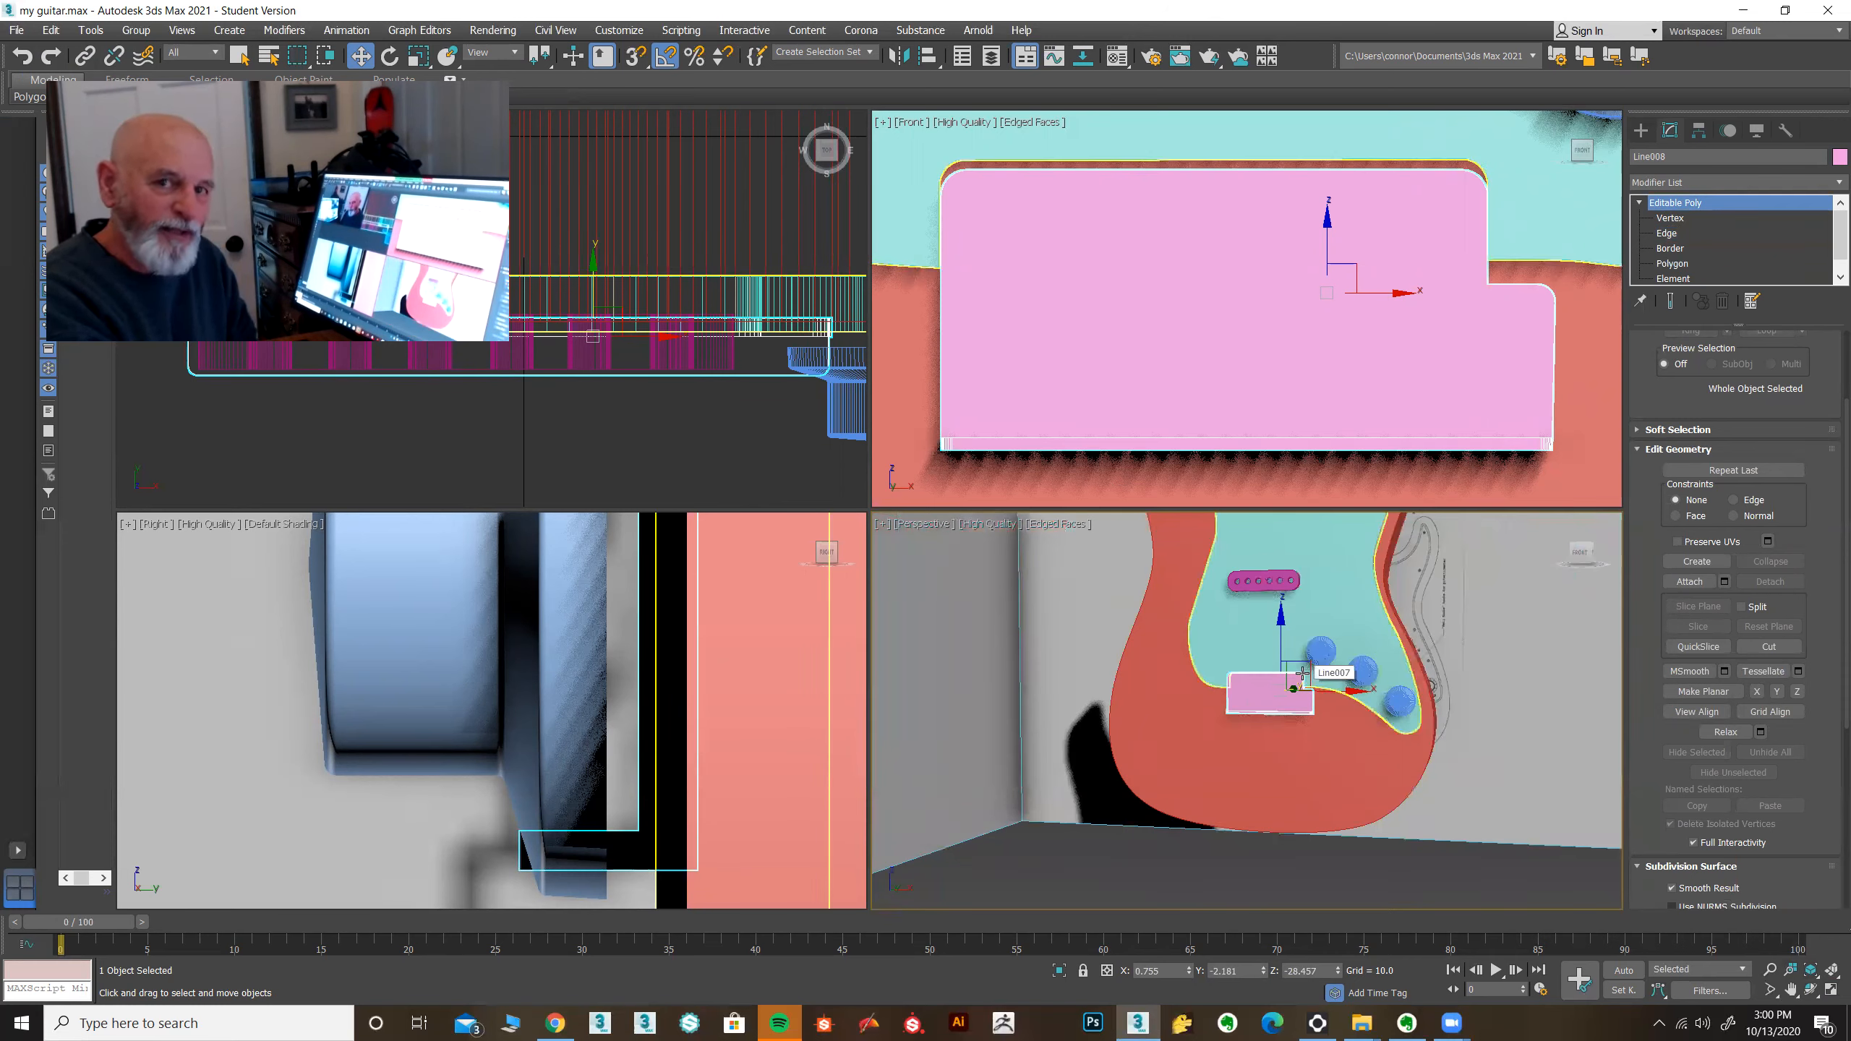
mouse_move(1302, 672)
alt+middle_down()
mouse_move(1316, 819)
mouse_move(1074, 814)
alt+middle_up()
scroll(1159, 706, up, 4)
middle_drag(1356, 660, 1245, 672)
scroll(1244, 673, up, 4)
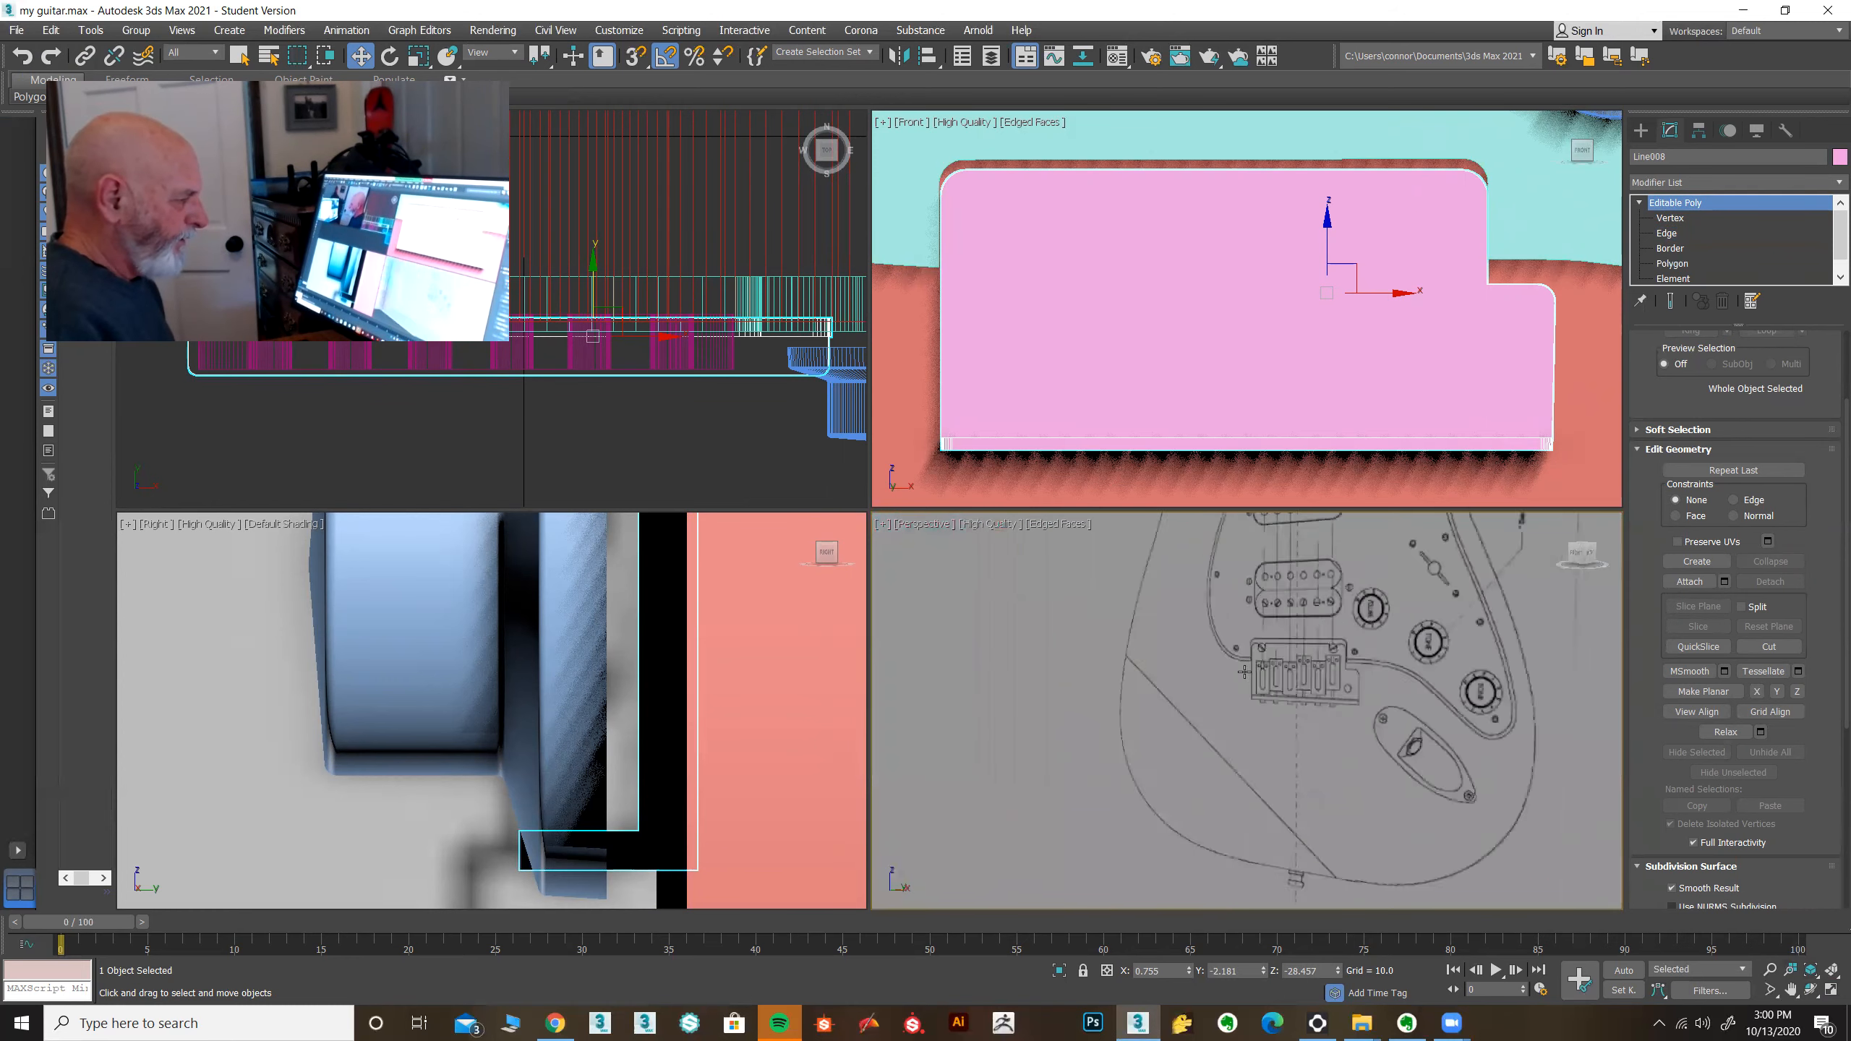
scroll(1243, 671, up, 5)
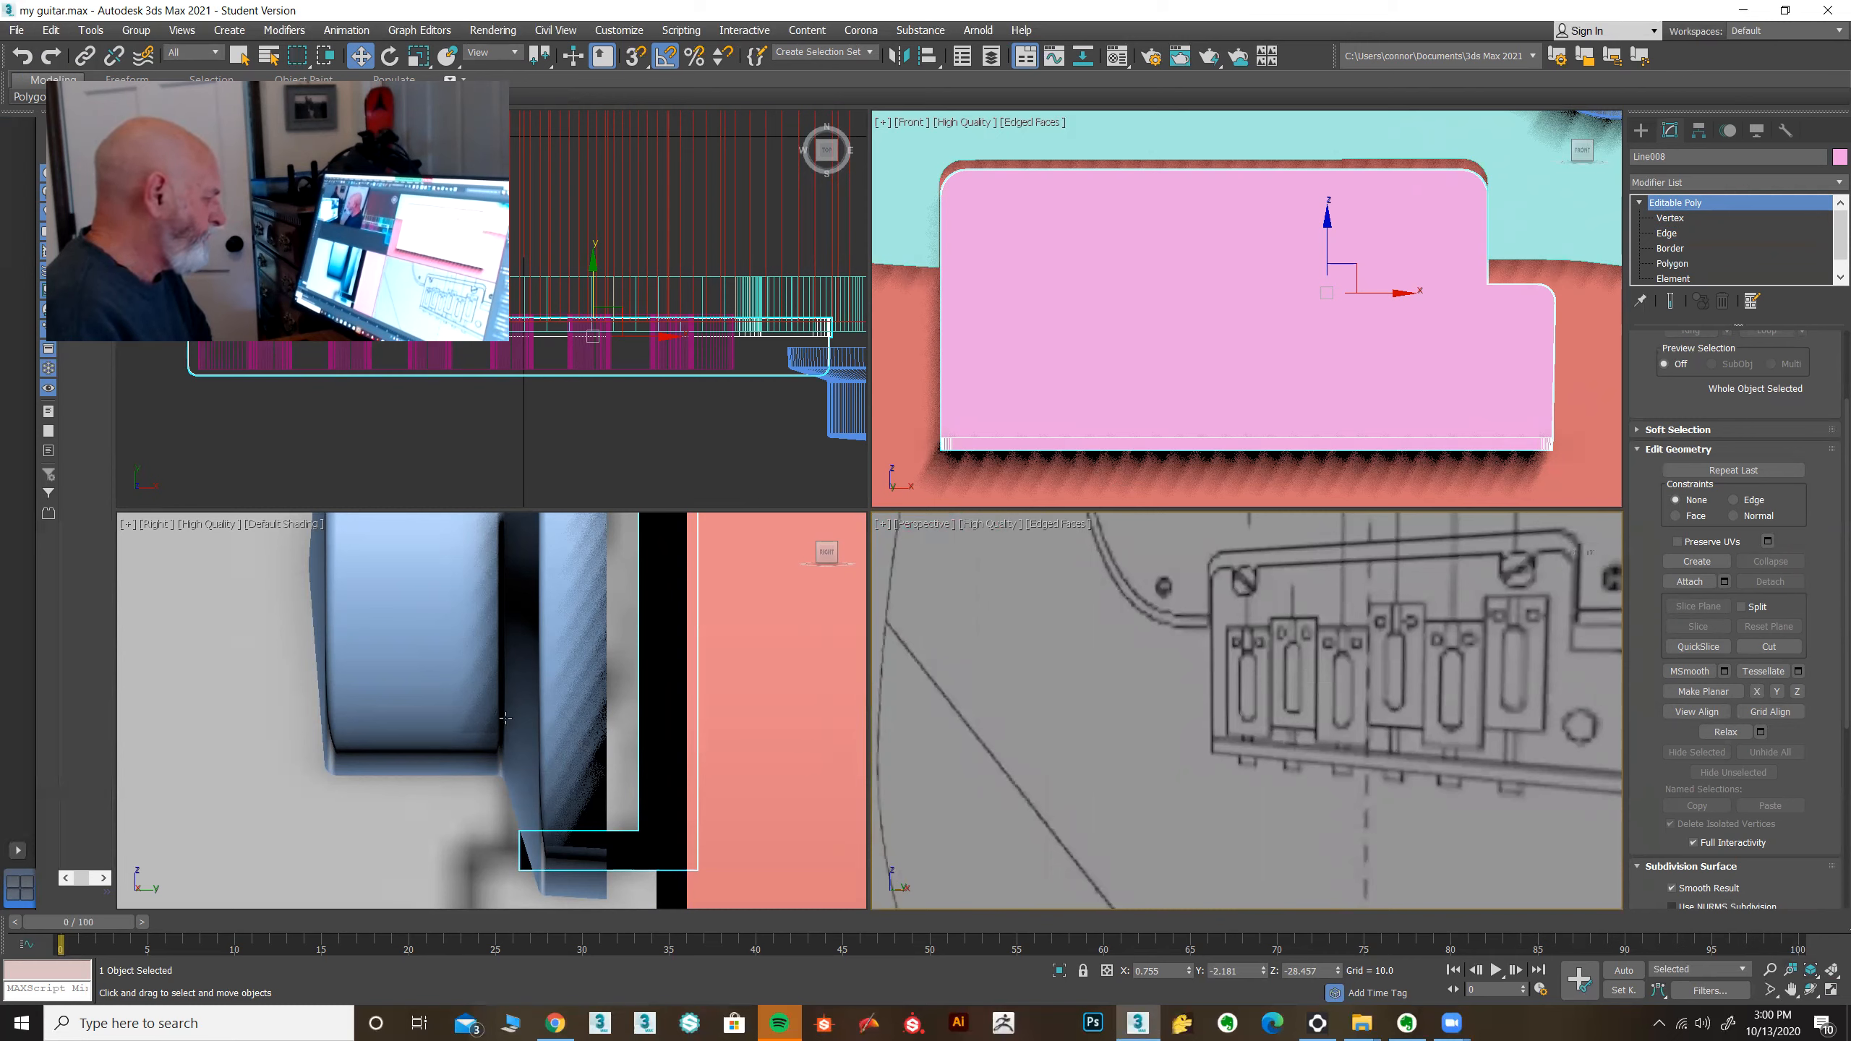
Step: Select the three control knobs in the Right view and move them slightly closer to the guitar body
scroll(608, 778, down, 5)
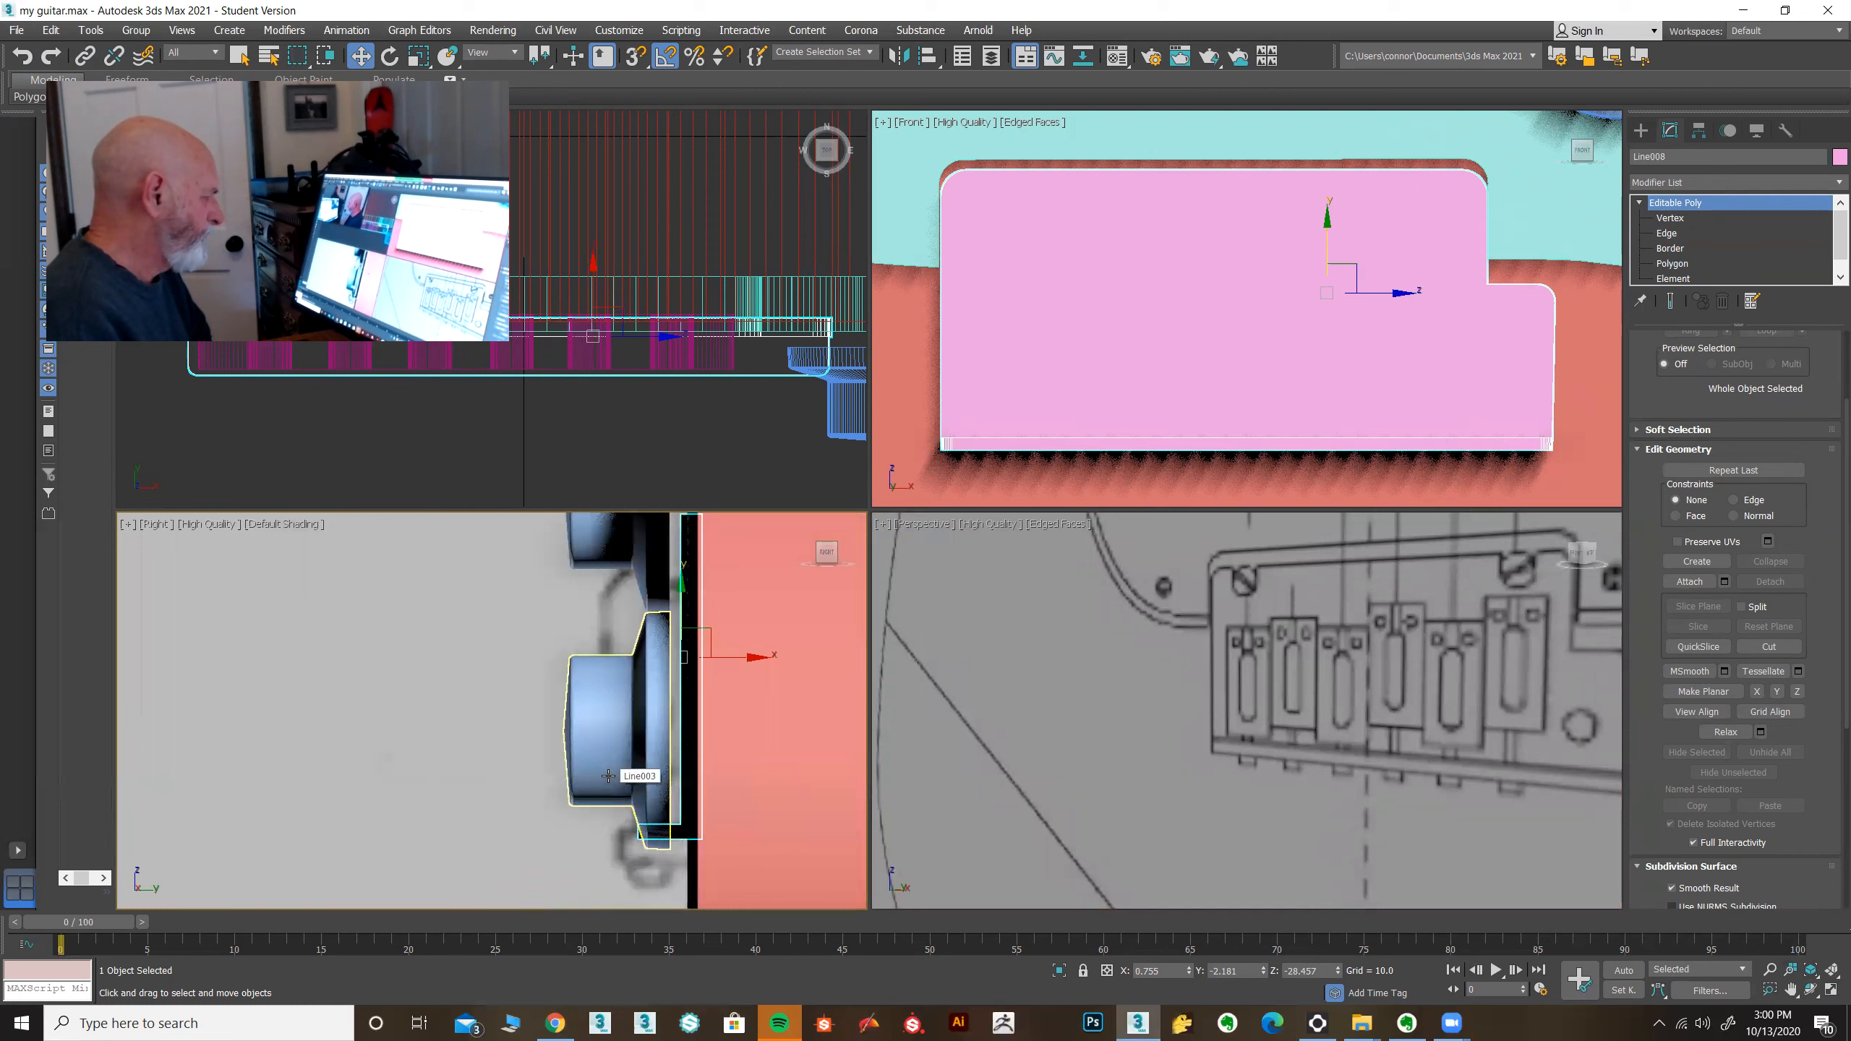
scroll(608, 777, down, 4)
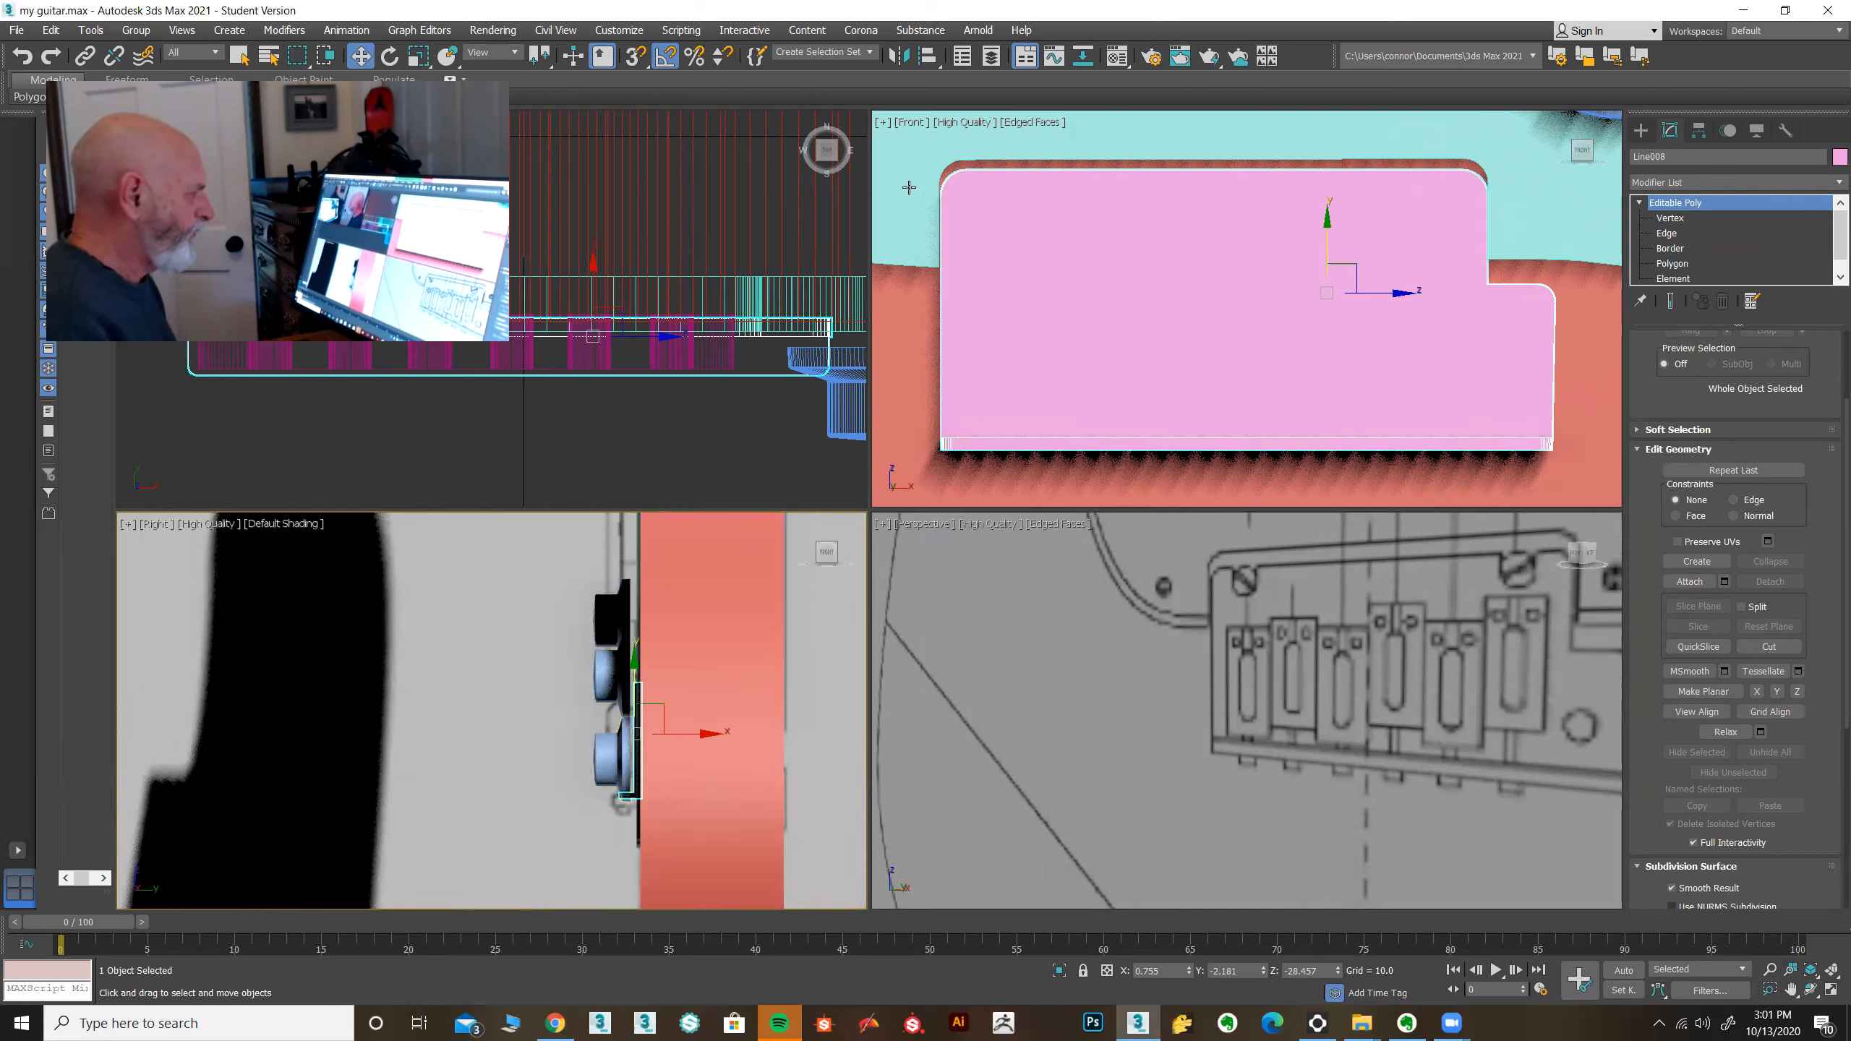
click(910, 188)
click(611, 633)
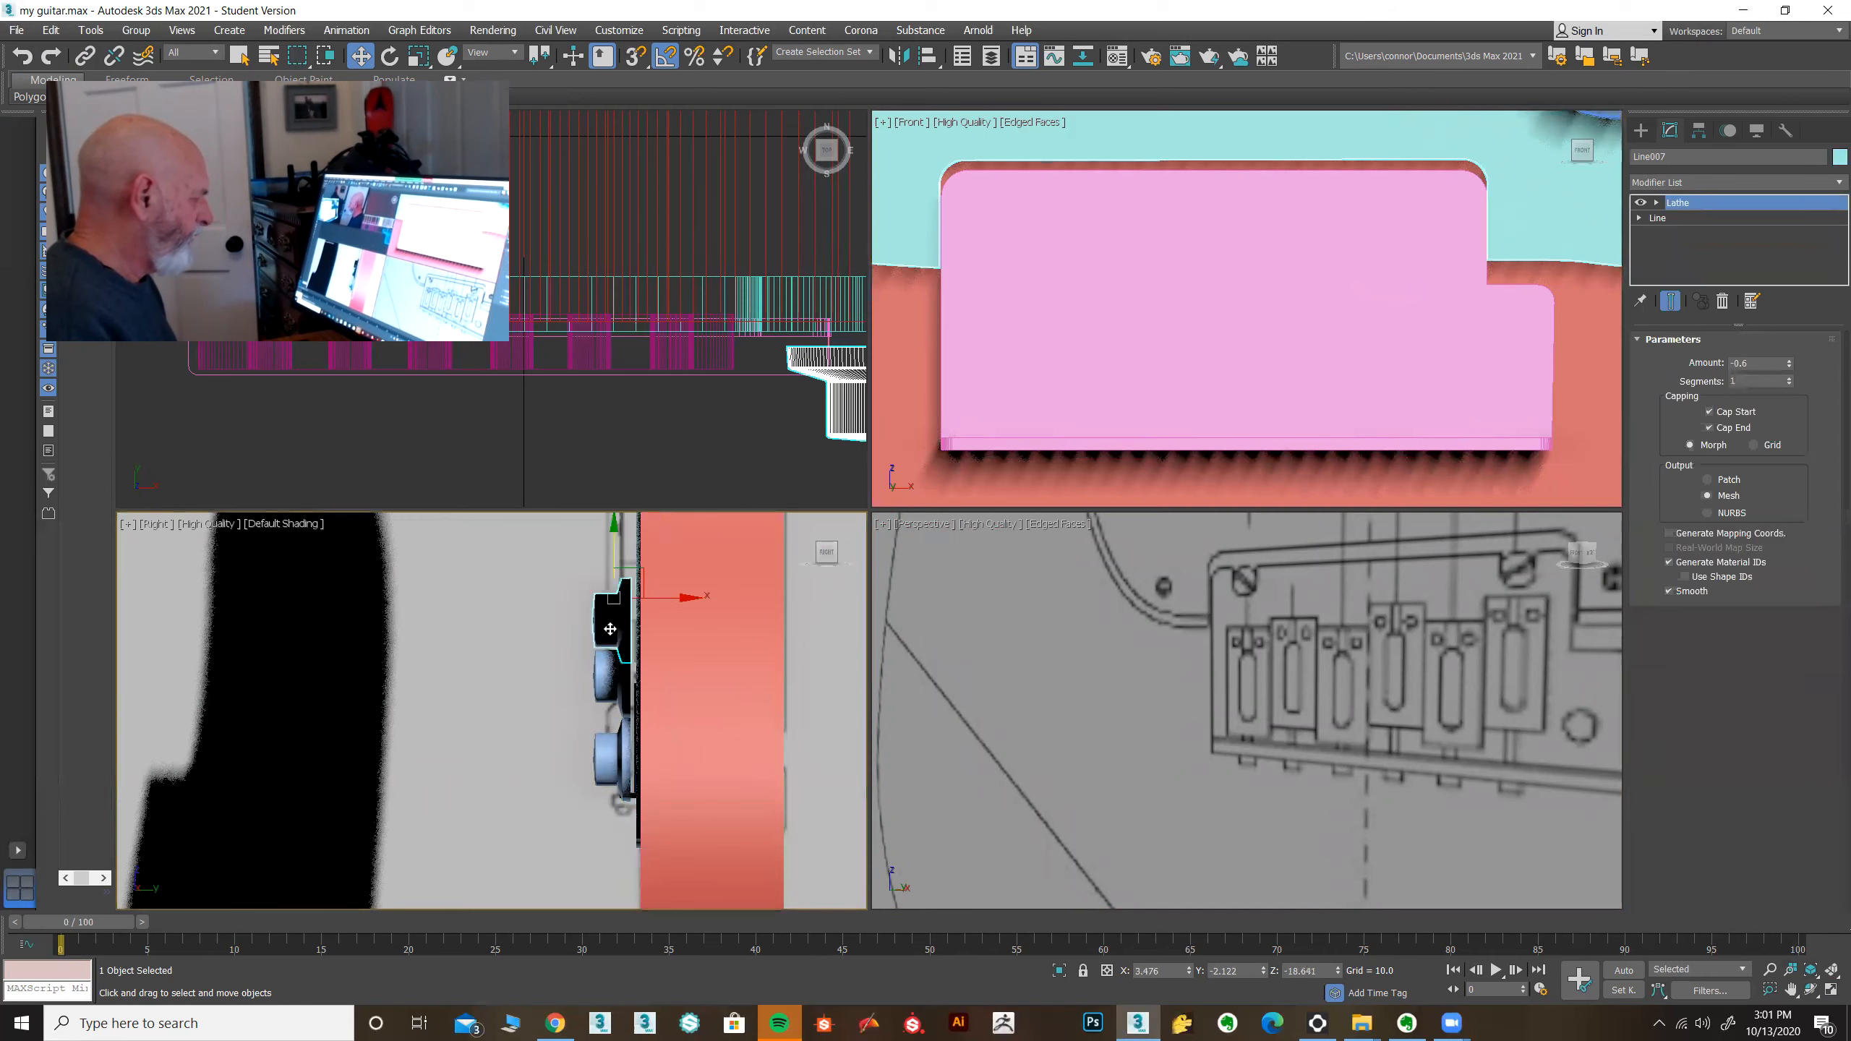
ctrl+click(611, 679)
ctrl+click(612, 735)
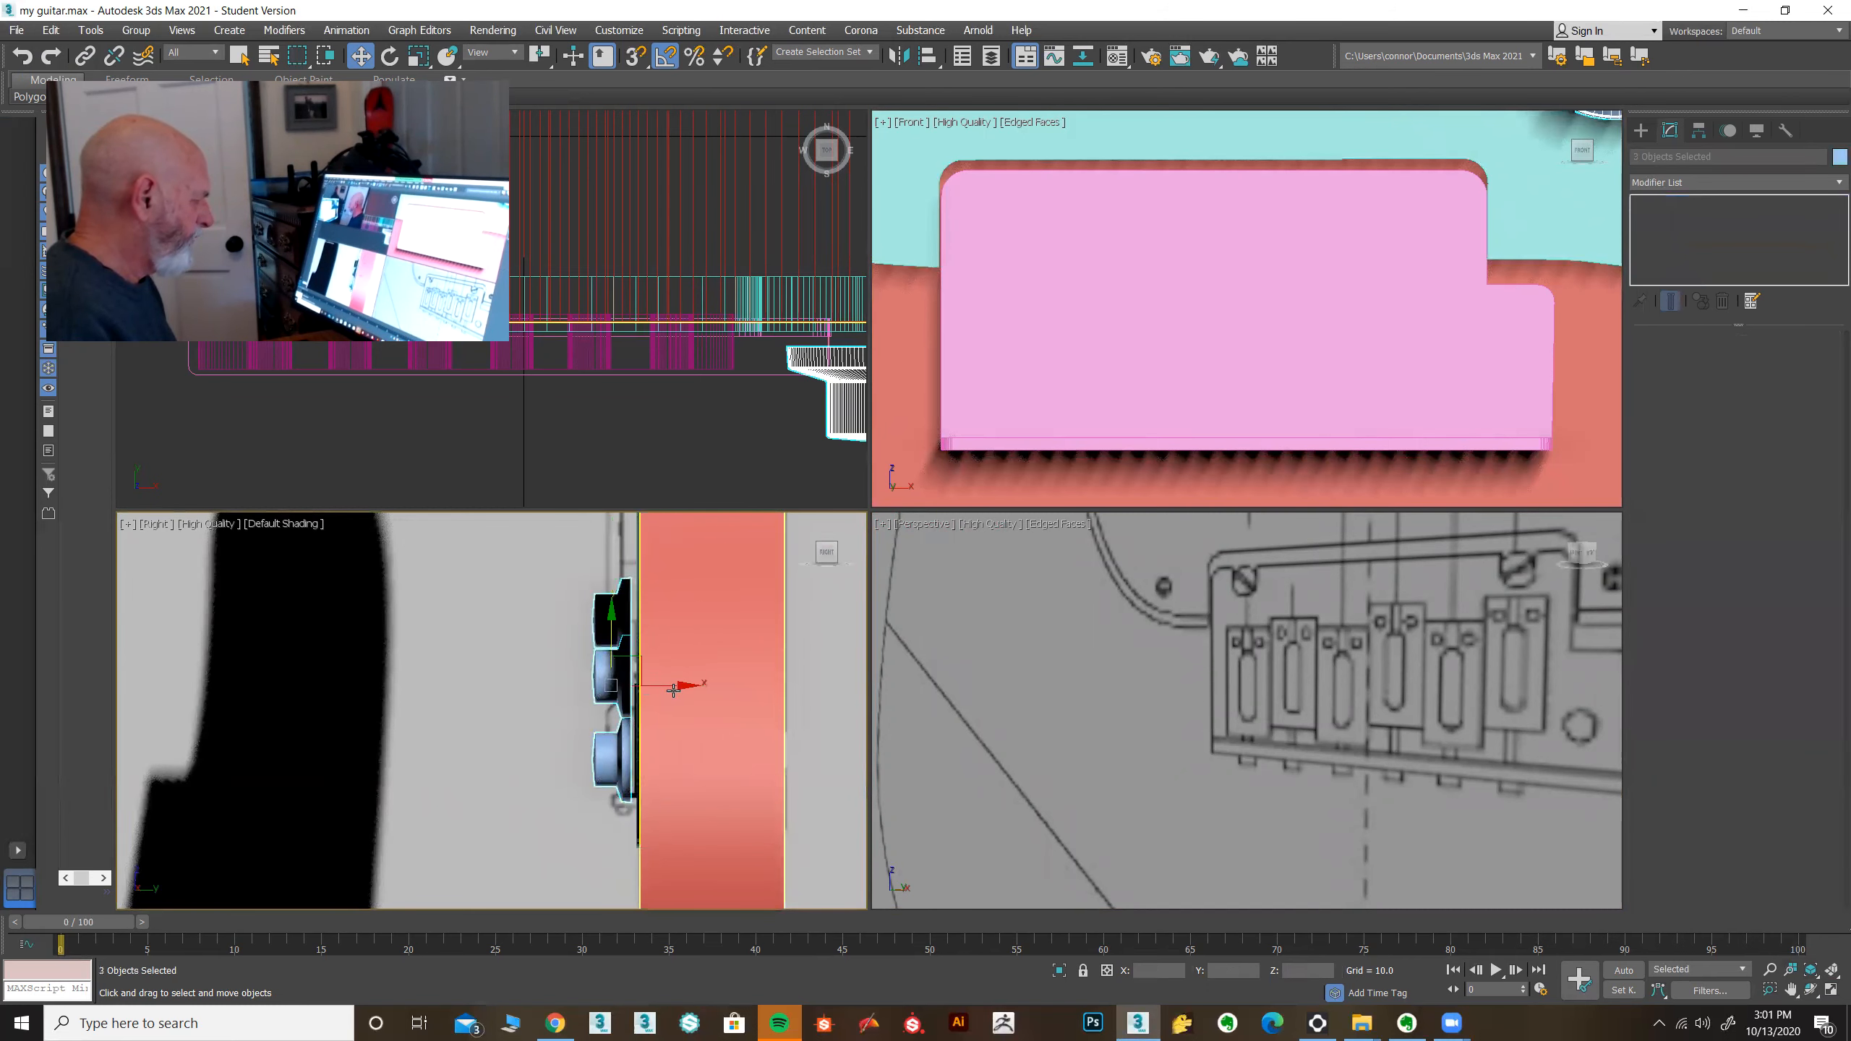
drag(683, 688, 688, 688)
Step: Select the side blueprint plane, hide all unselected objects and frame the bridge's side section in the Right view
middle_drag(531, 753, 539, 869)
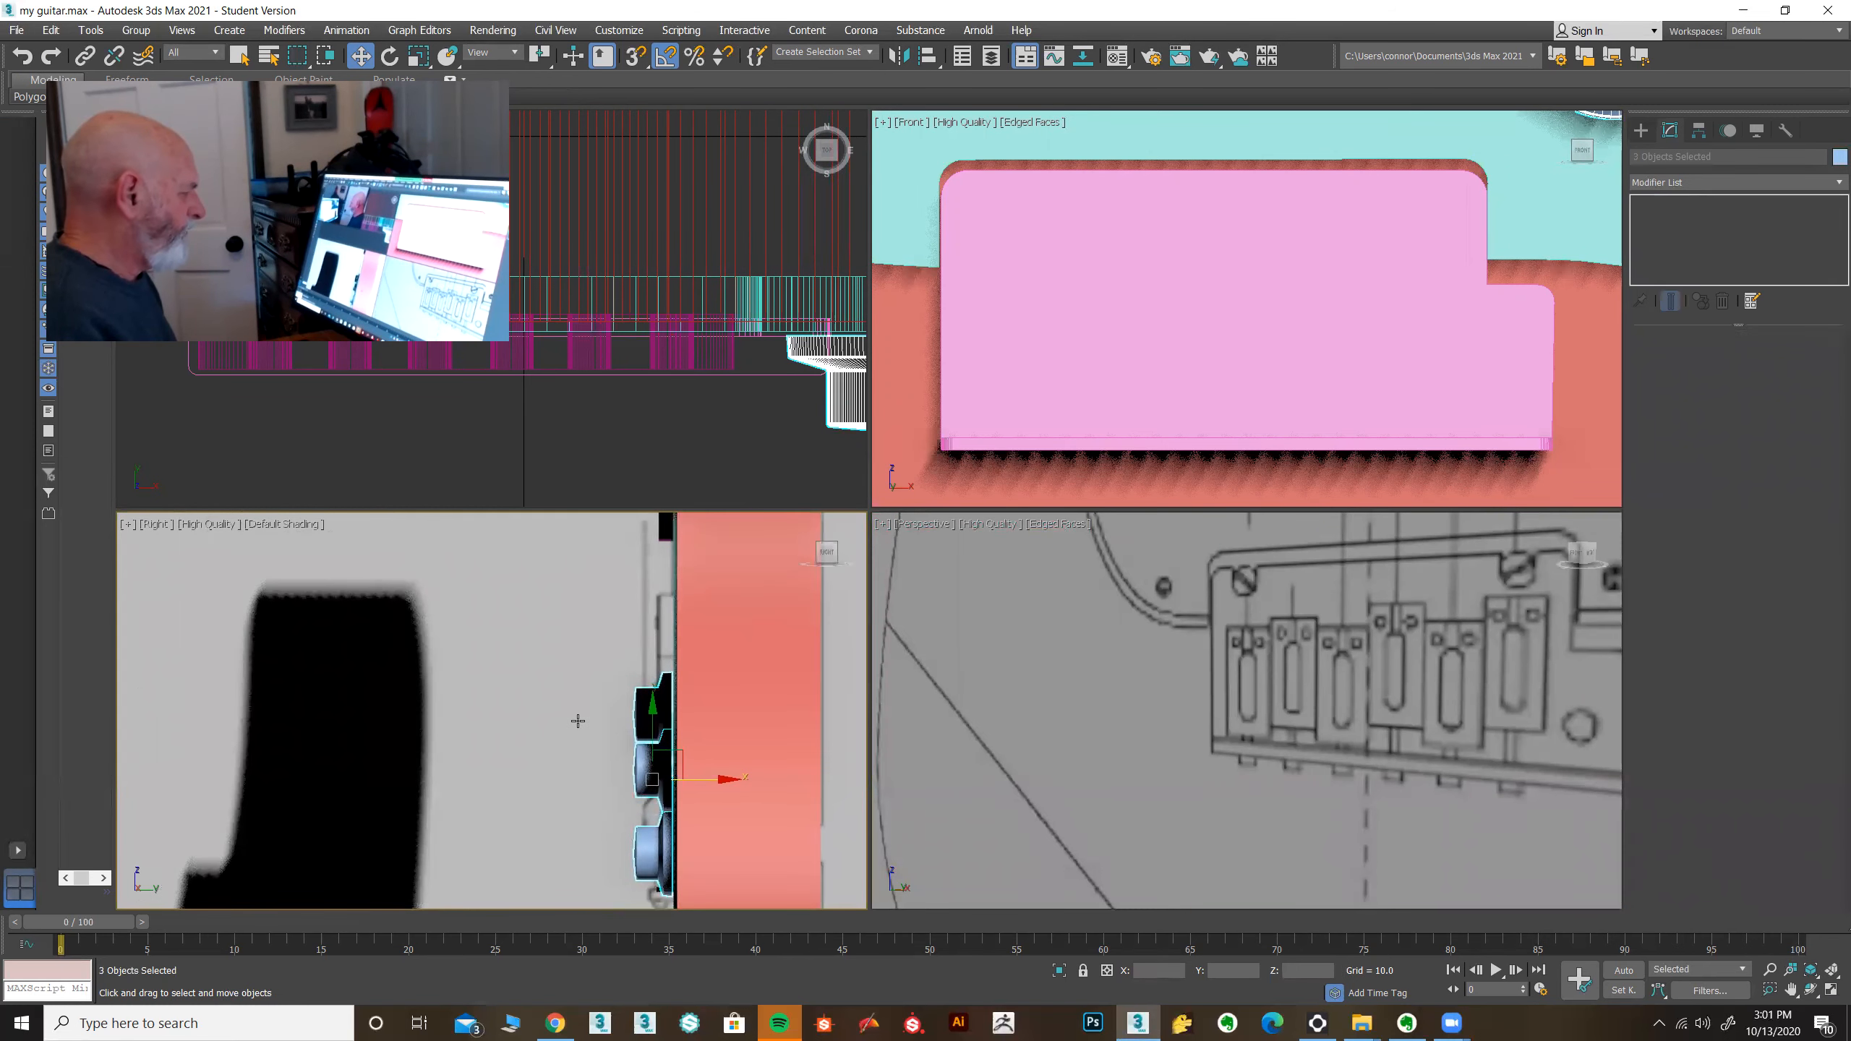
click(532, 687)
right_click(531, 686)
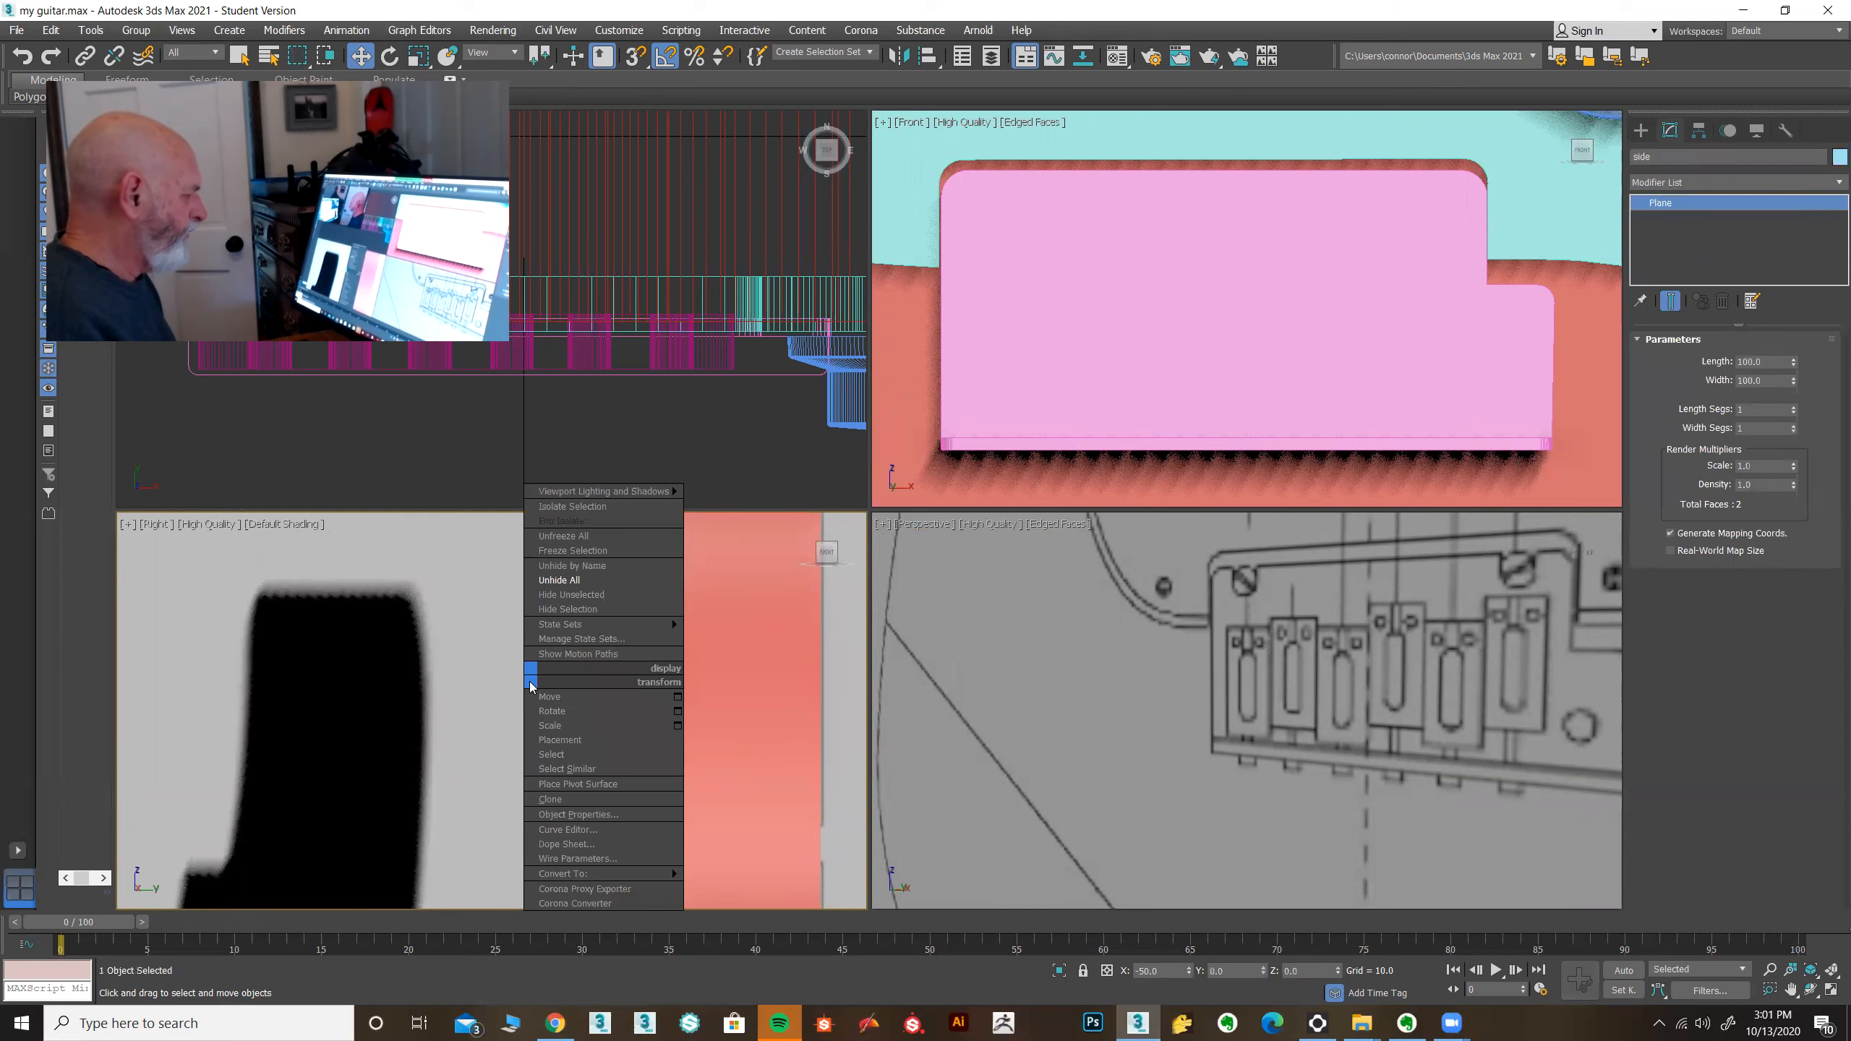
click(571, 595)
middle_drag(472, 628, 457, 625)
scroll(501, 790, up, 5)
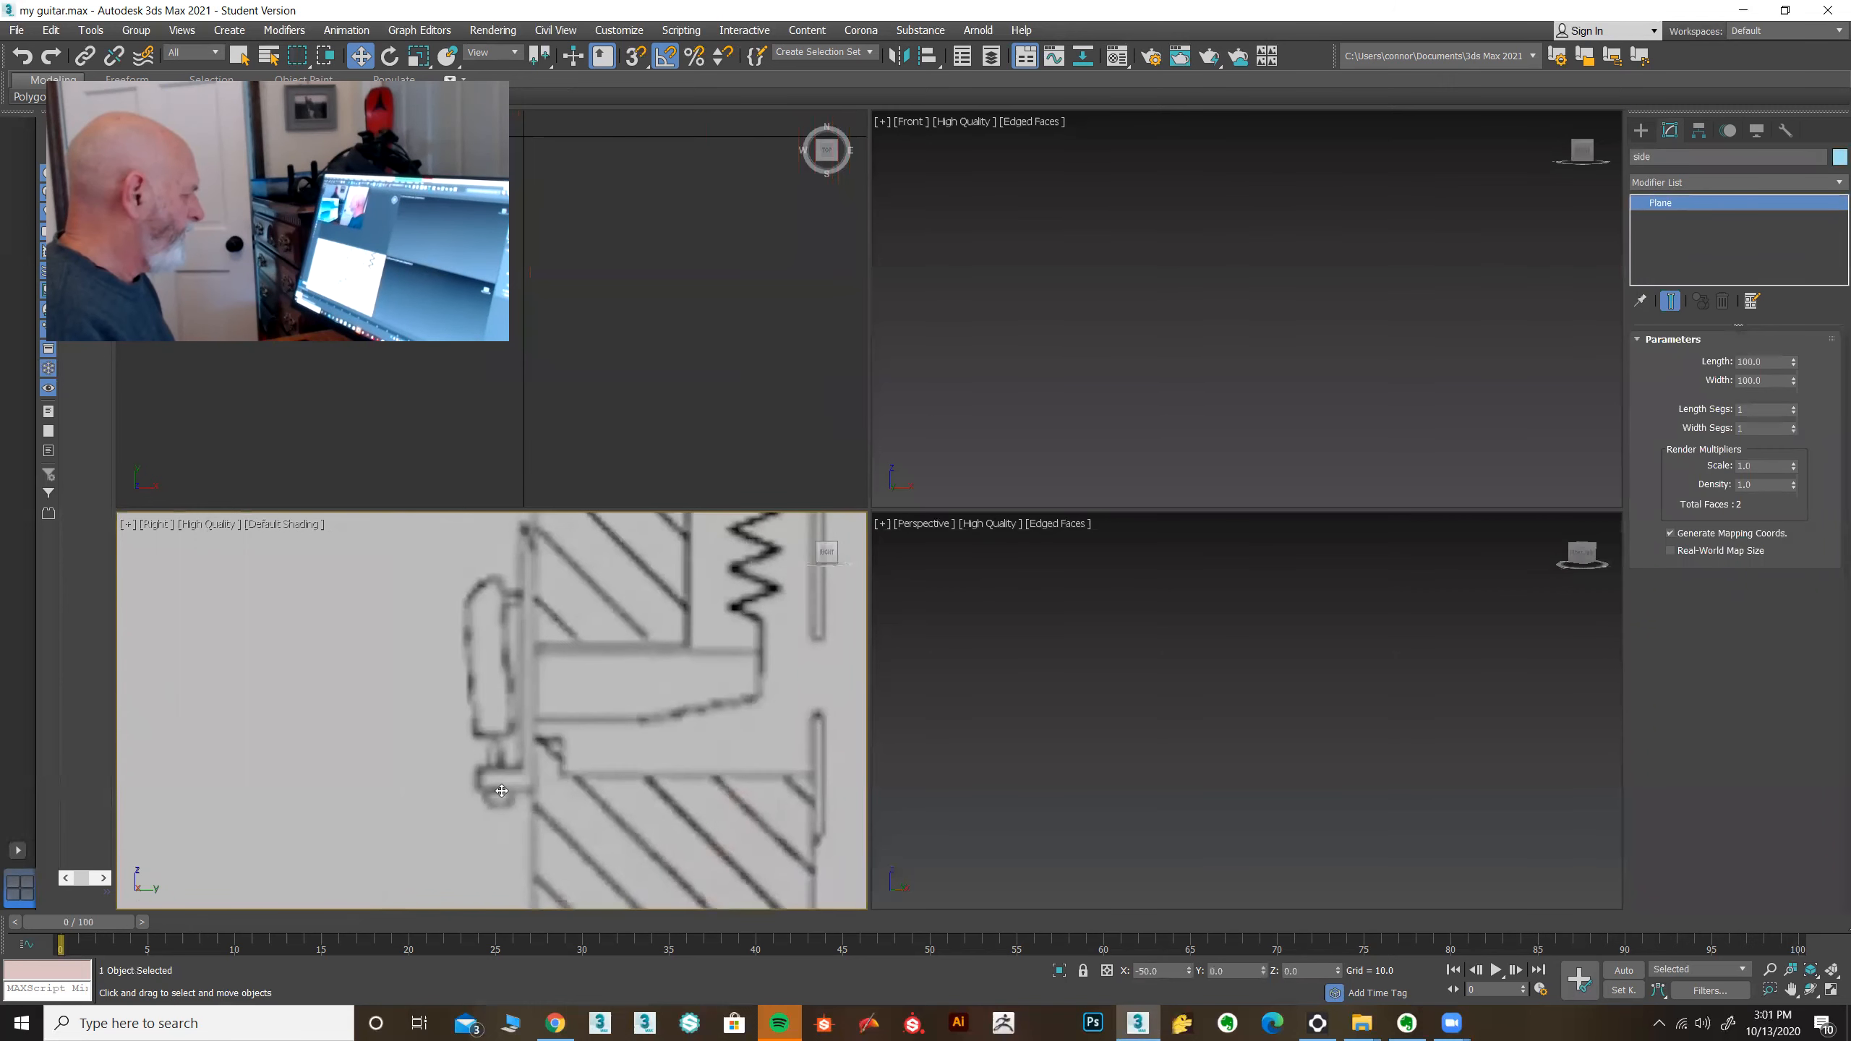
middle_drag(546, 755, 556, 791)
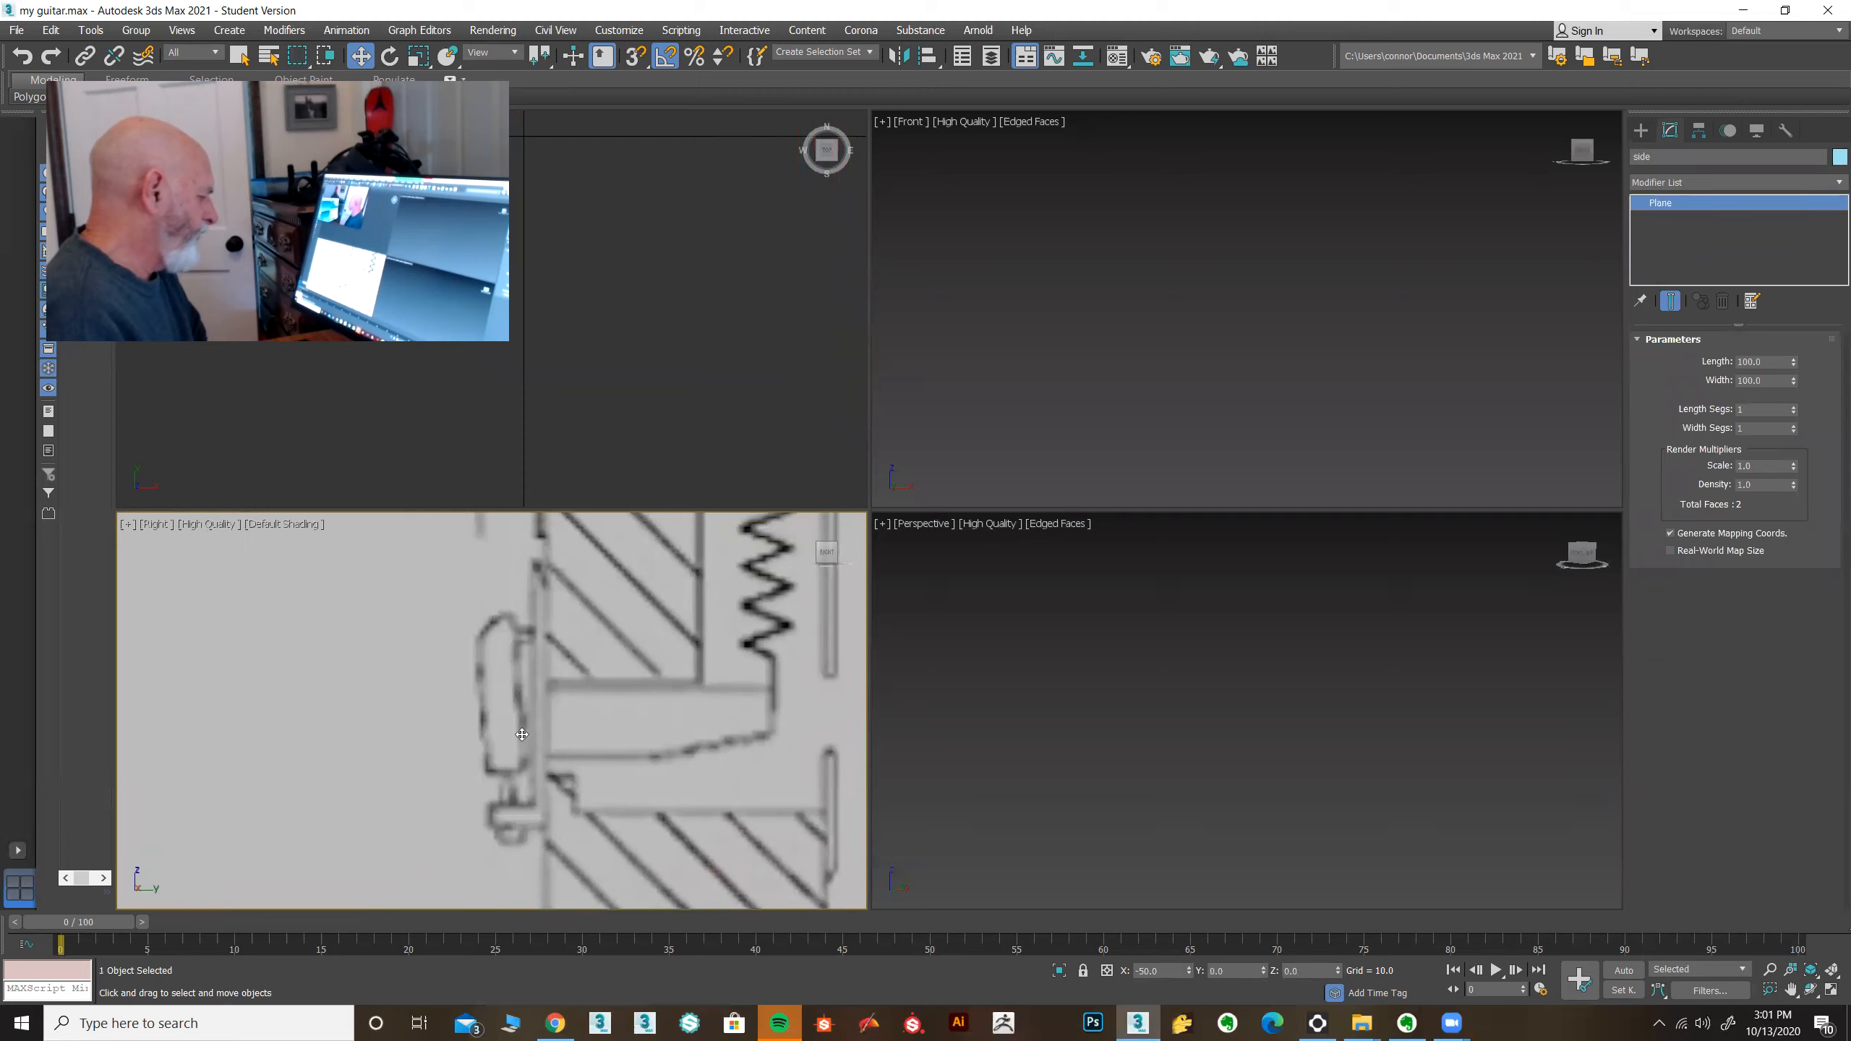
Step: Examine the saddles' shape in the bridge reference photo in Chrome, close the photo and return to 3ds Max
click(555, 1022)
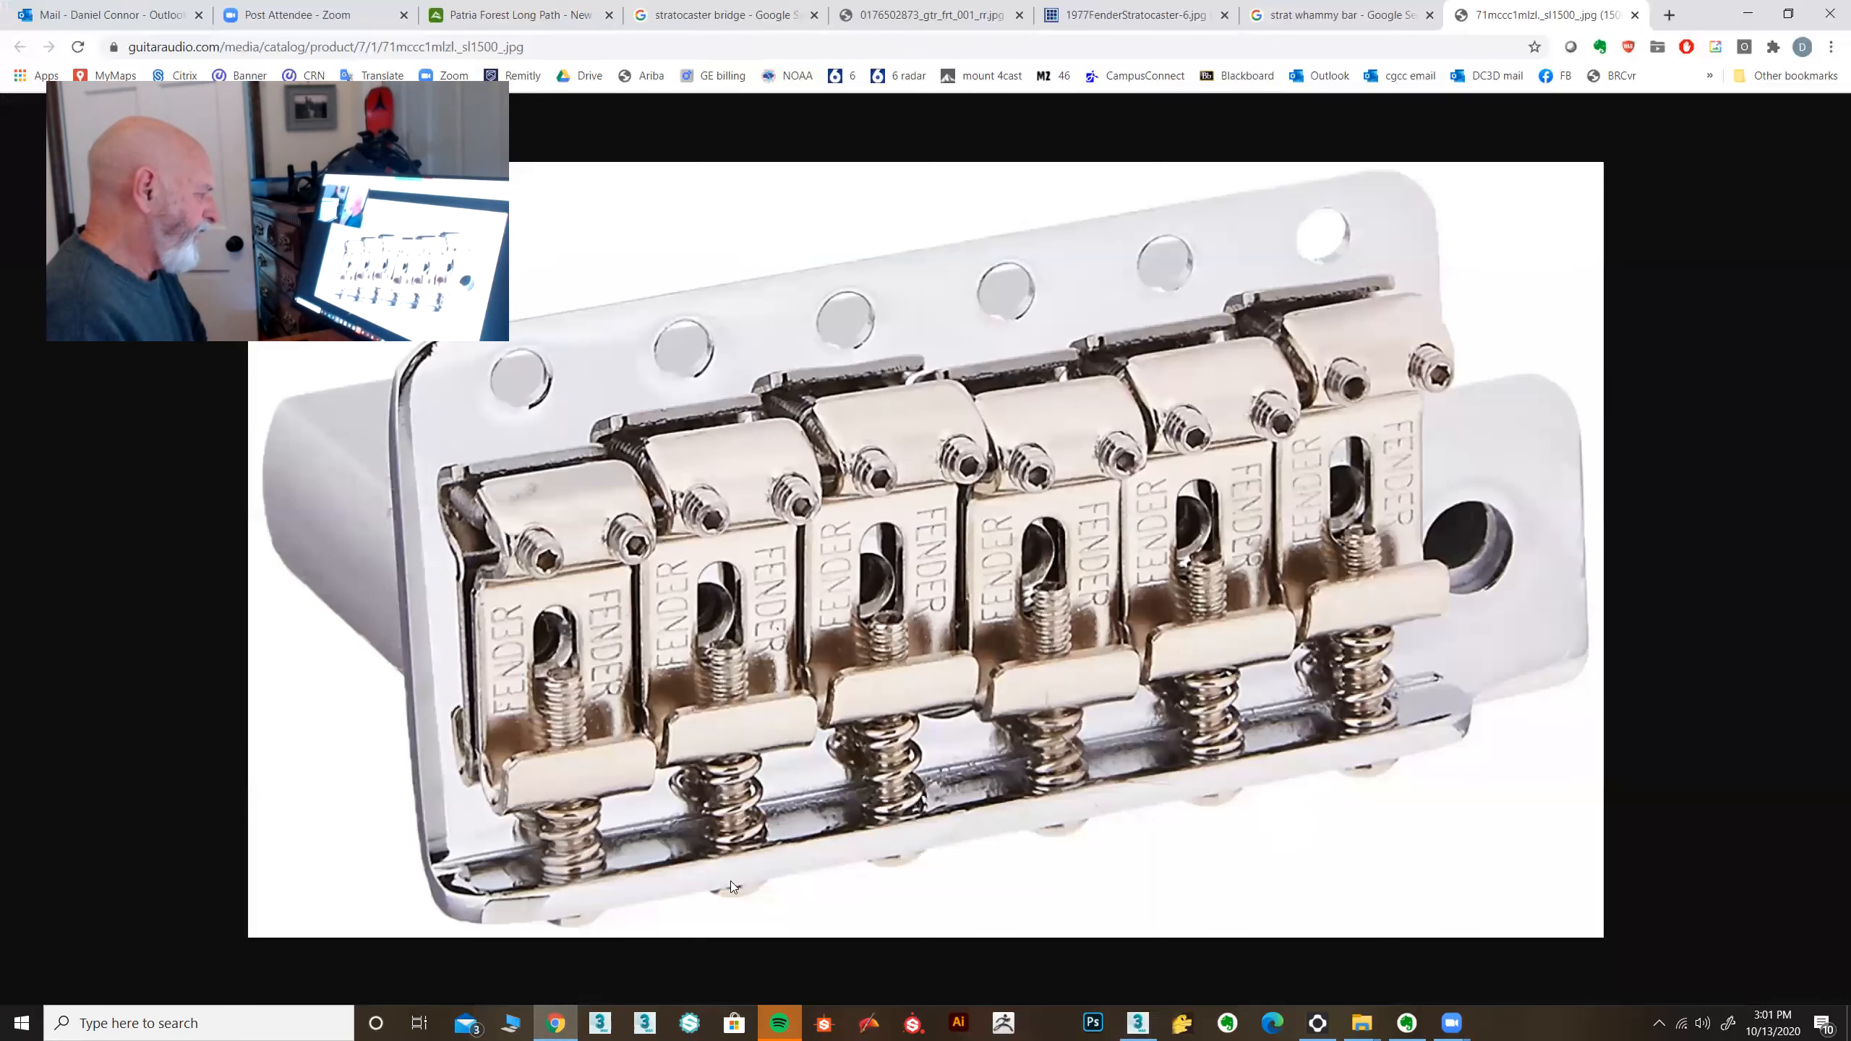
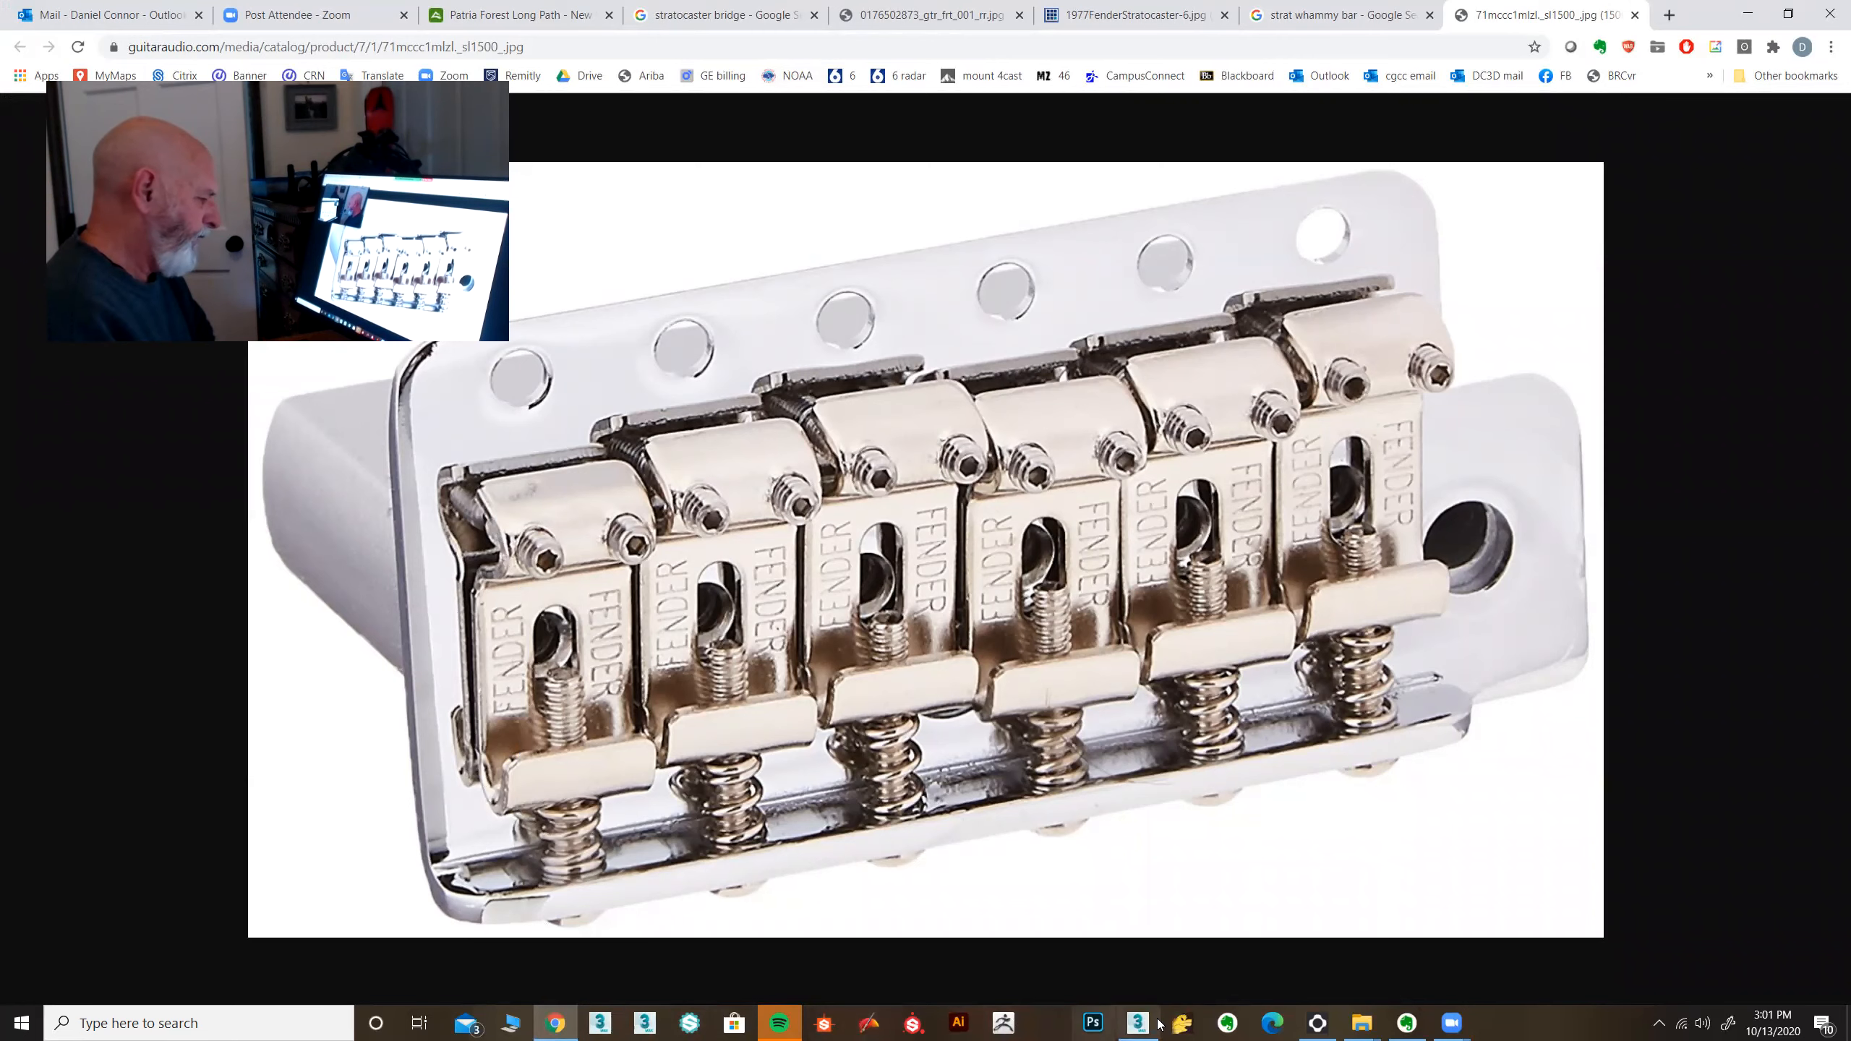
click(1139, 1024)
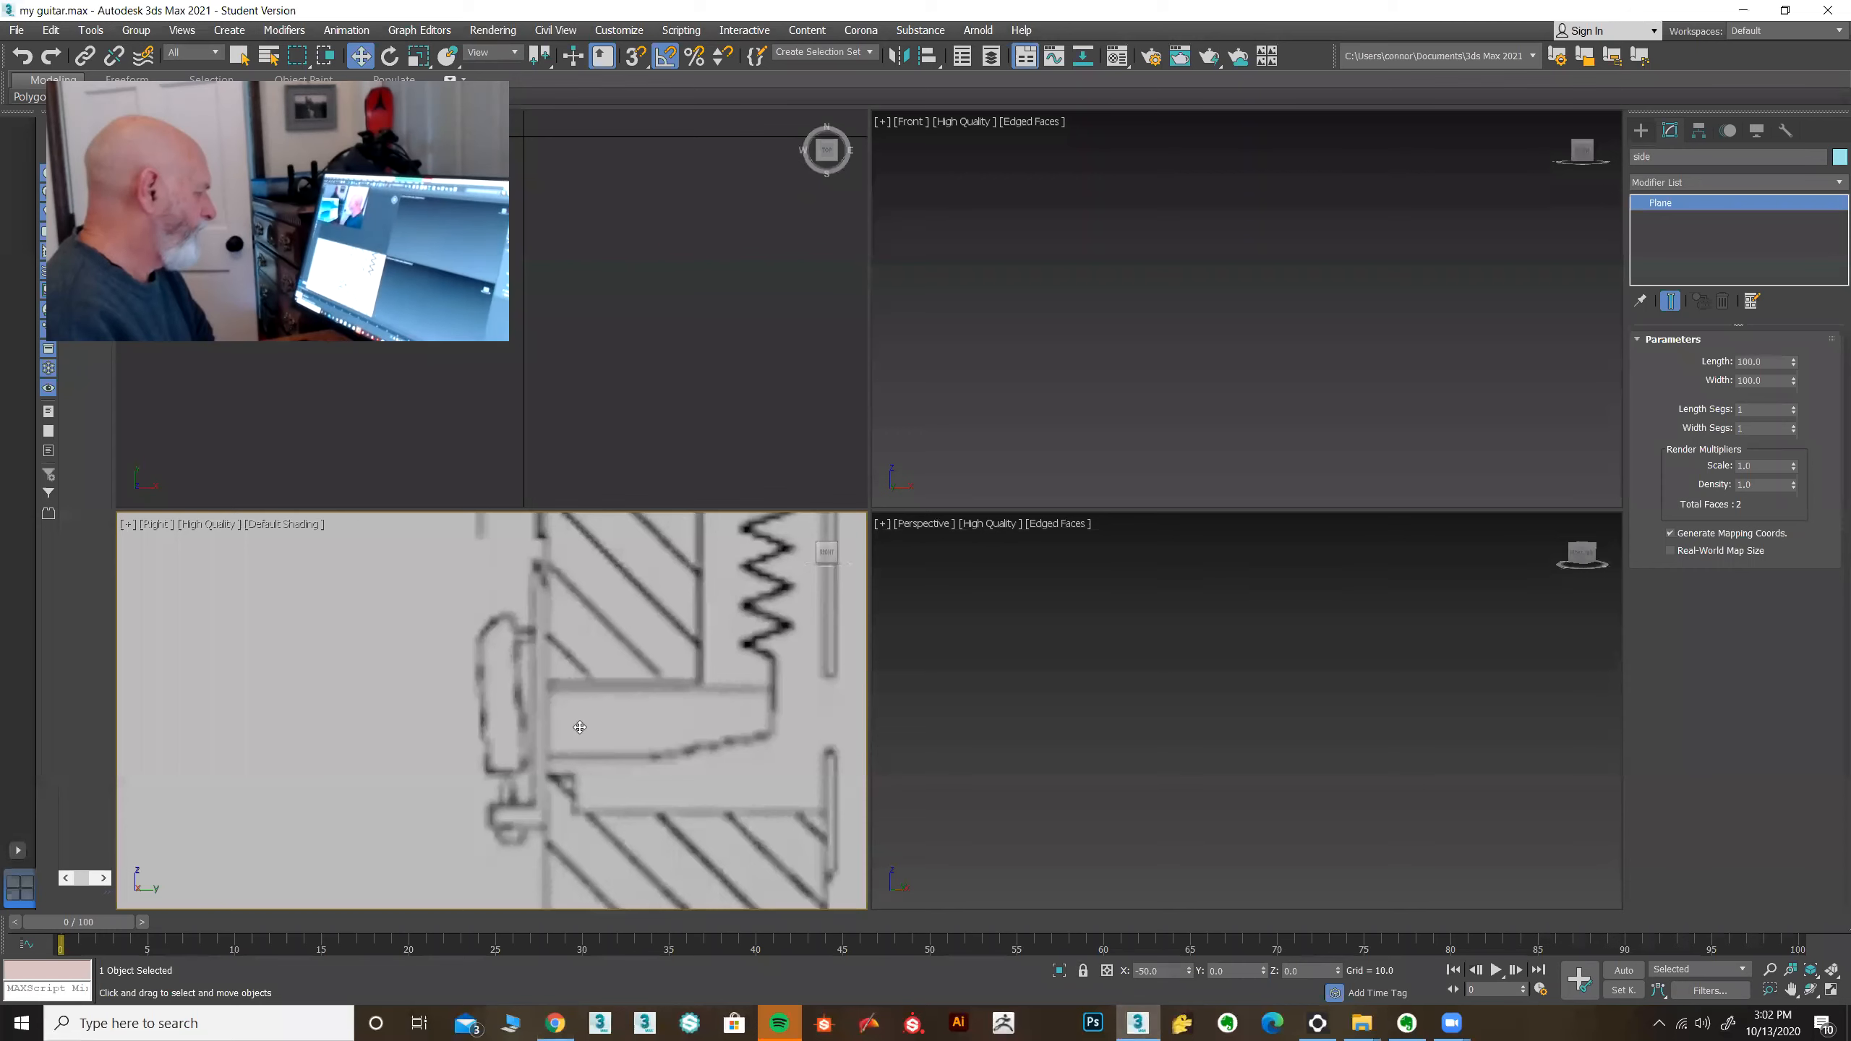
click(555, 1023)
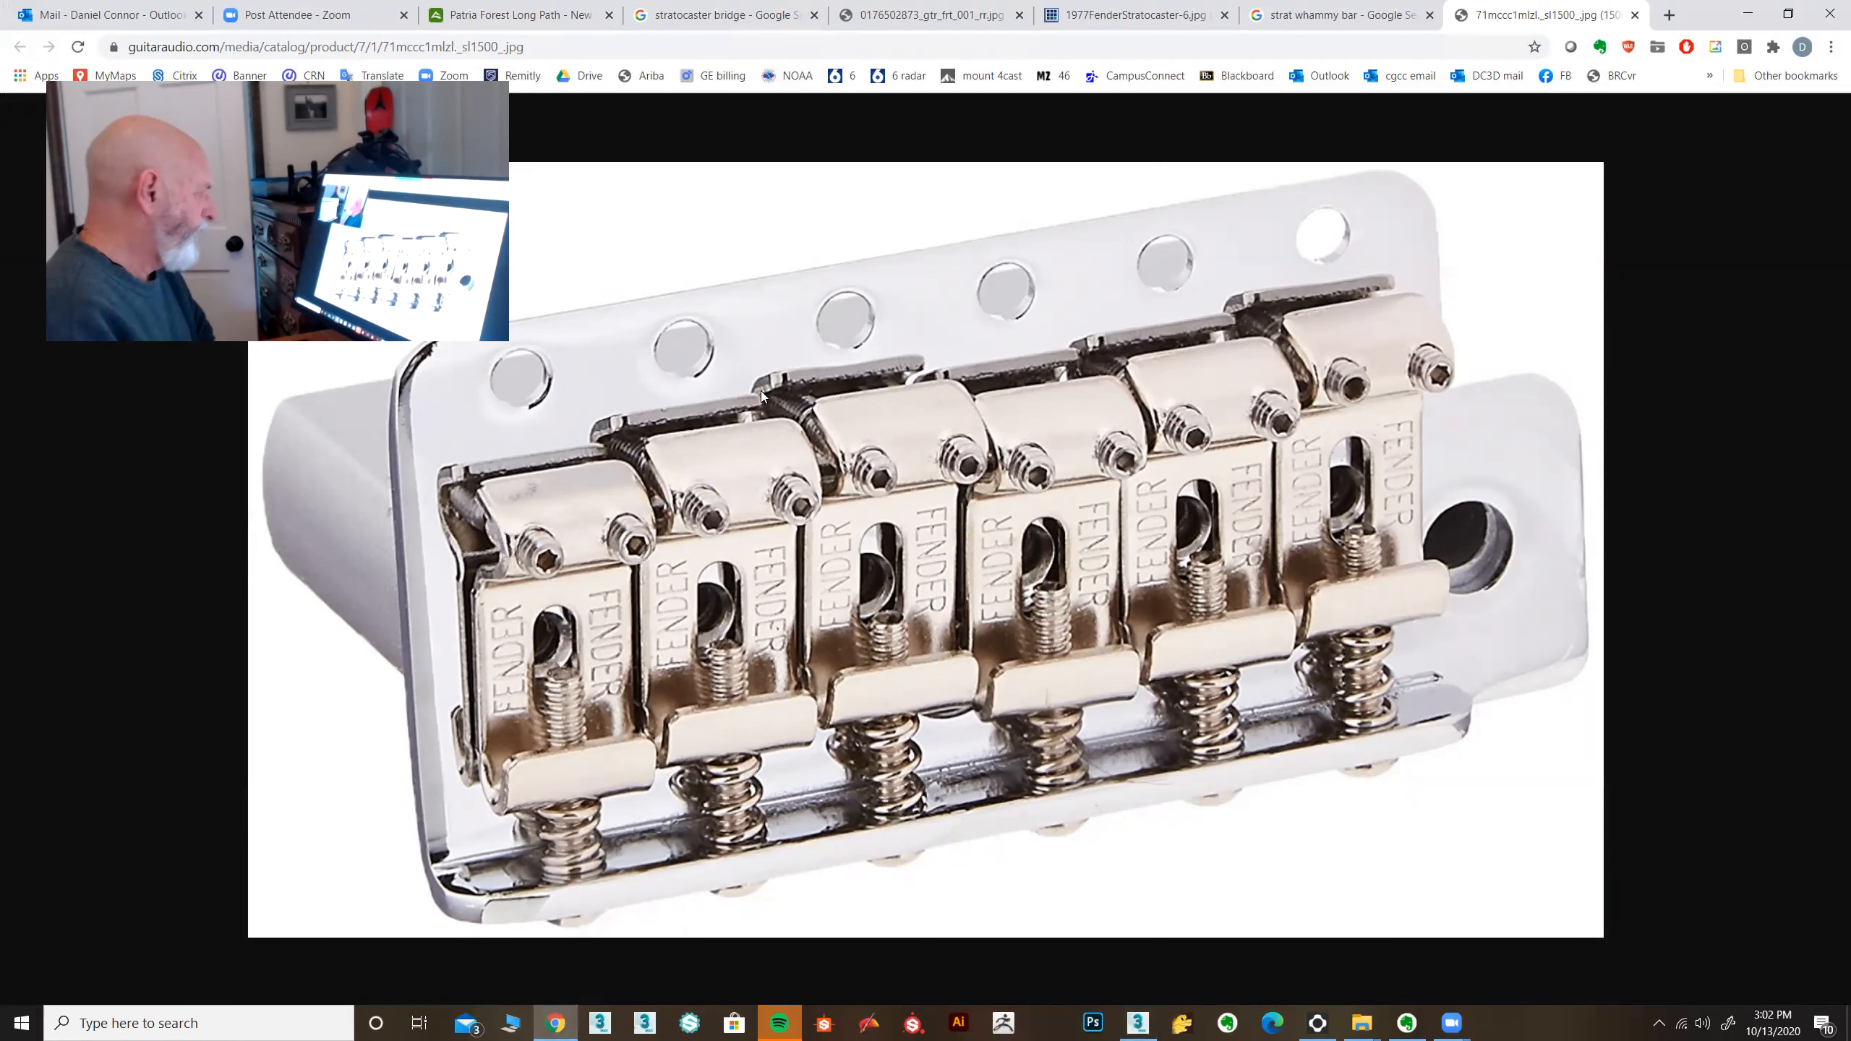
drag(1546, 11, 1850, 117)
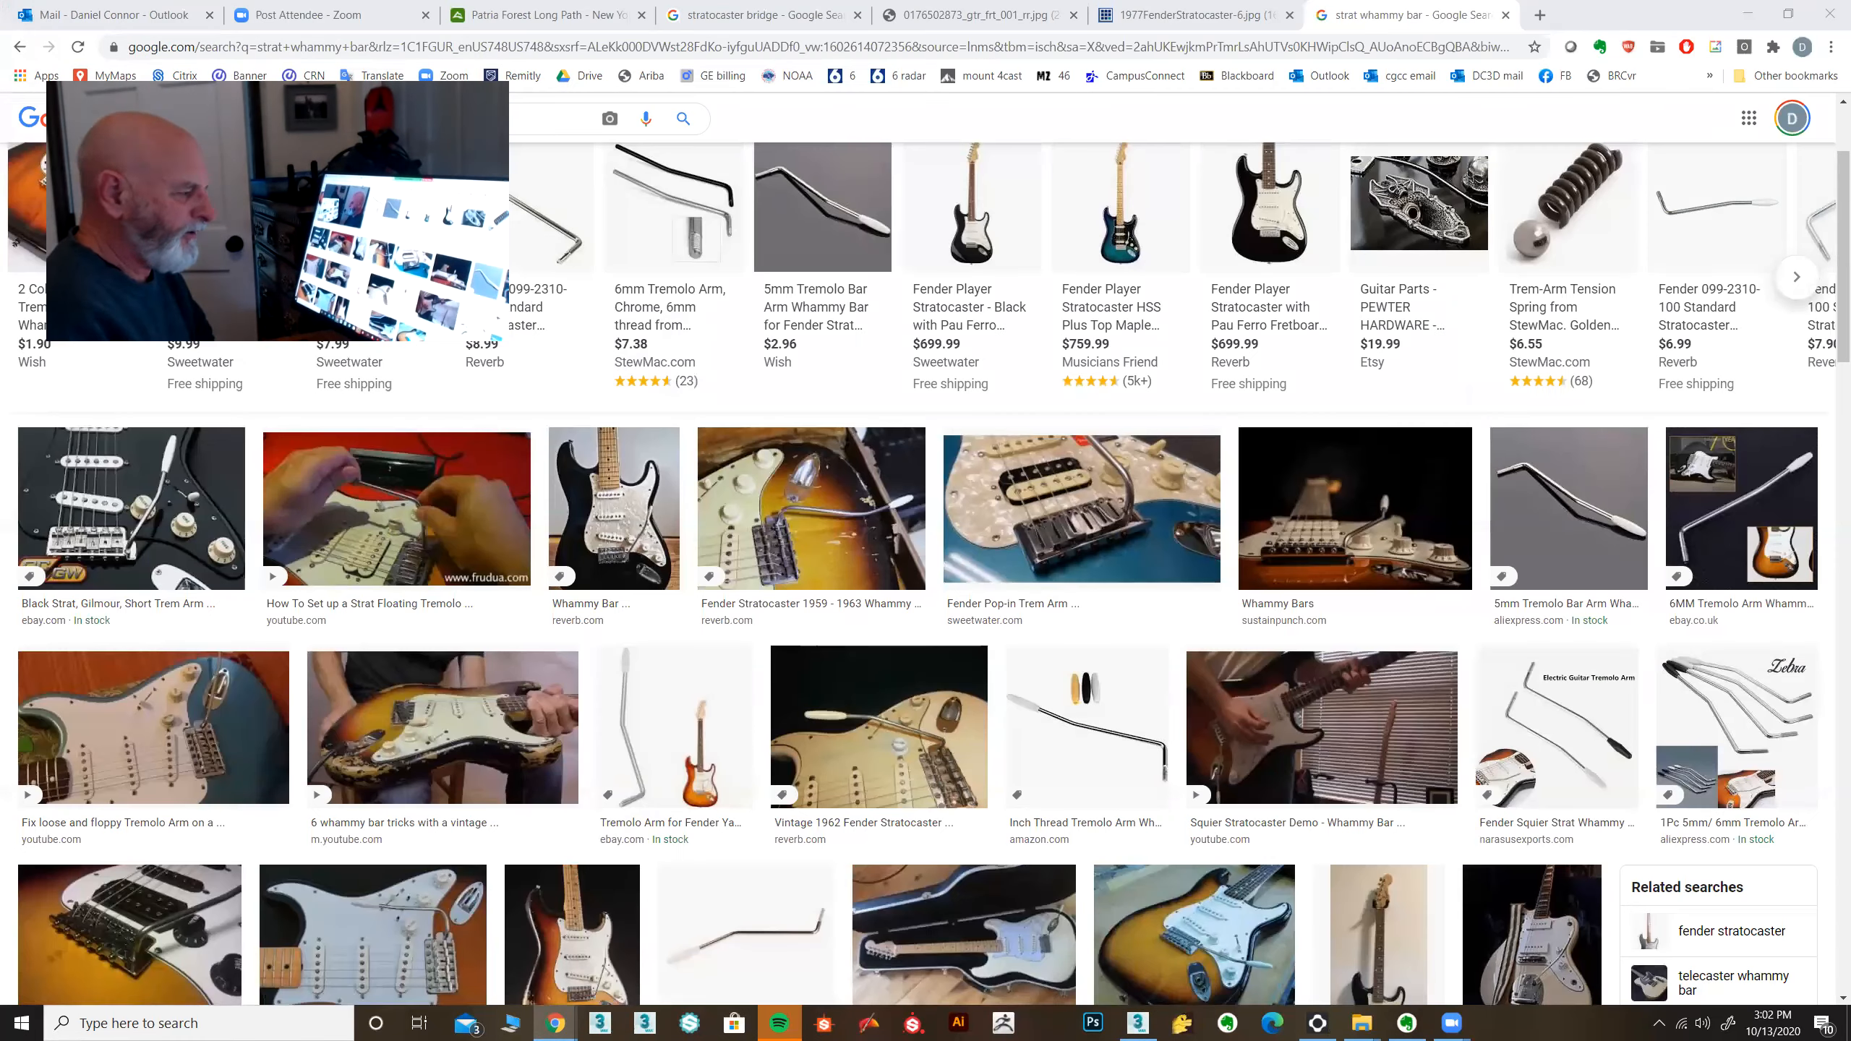
click(1141, 1021)
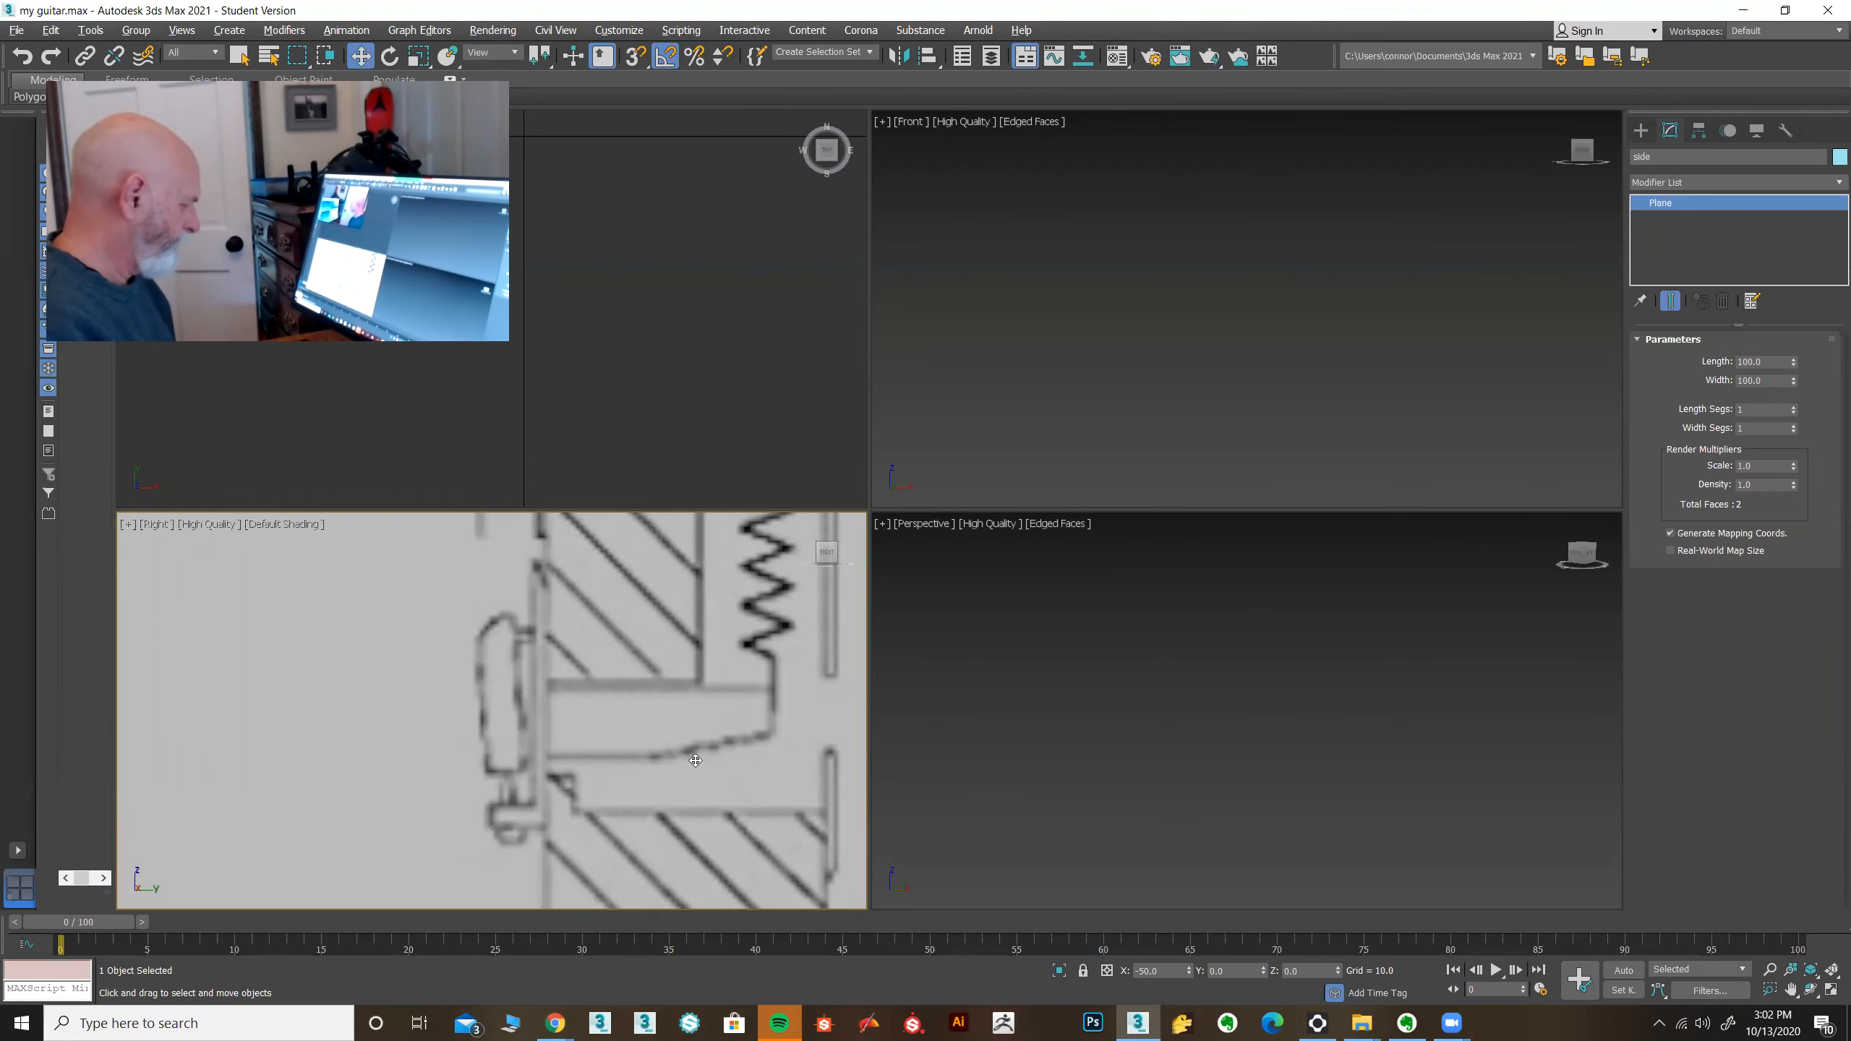
Step: Maximize the Right view and draw an open, straight-sided line profile over the saddle in the side blueprint, with a stepped inner side
key(alt+w)
scroll(859, 744, up, 4)
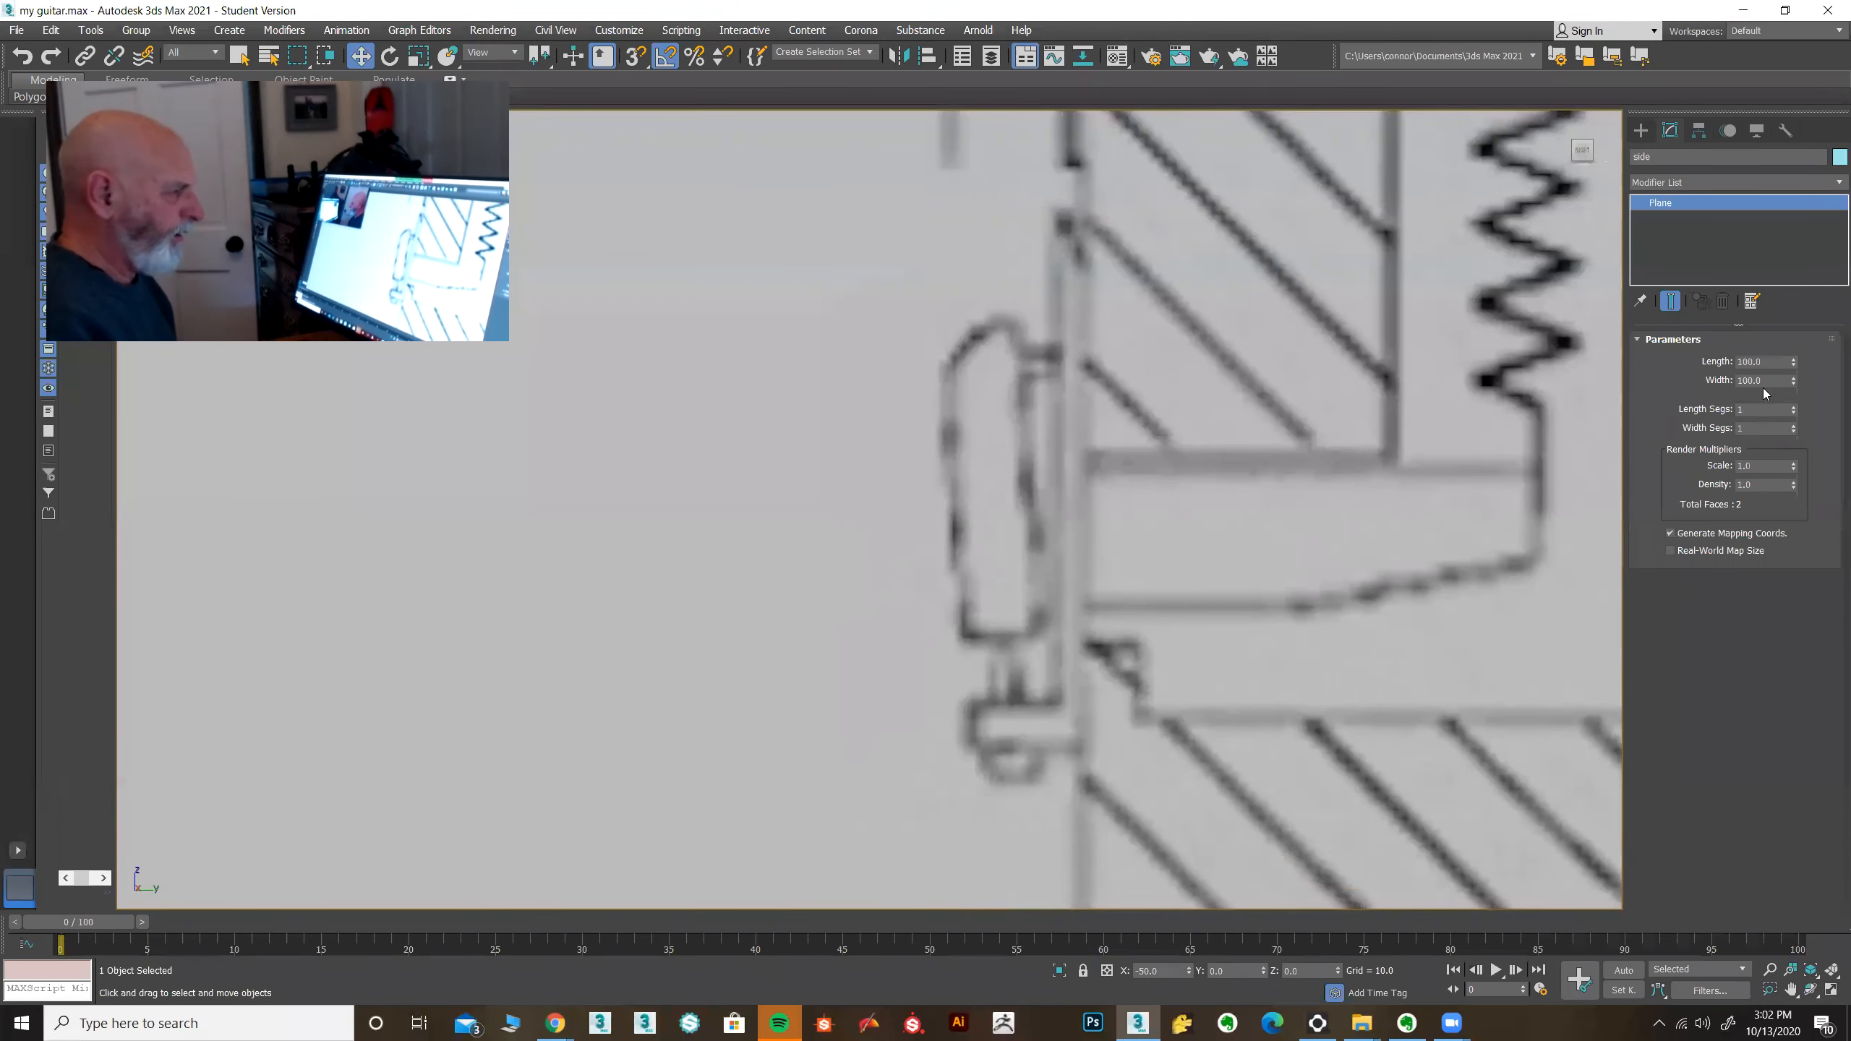
click(1641, 129)
click(1656, 155)
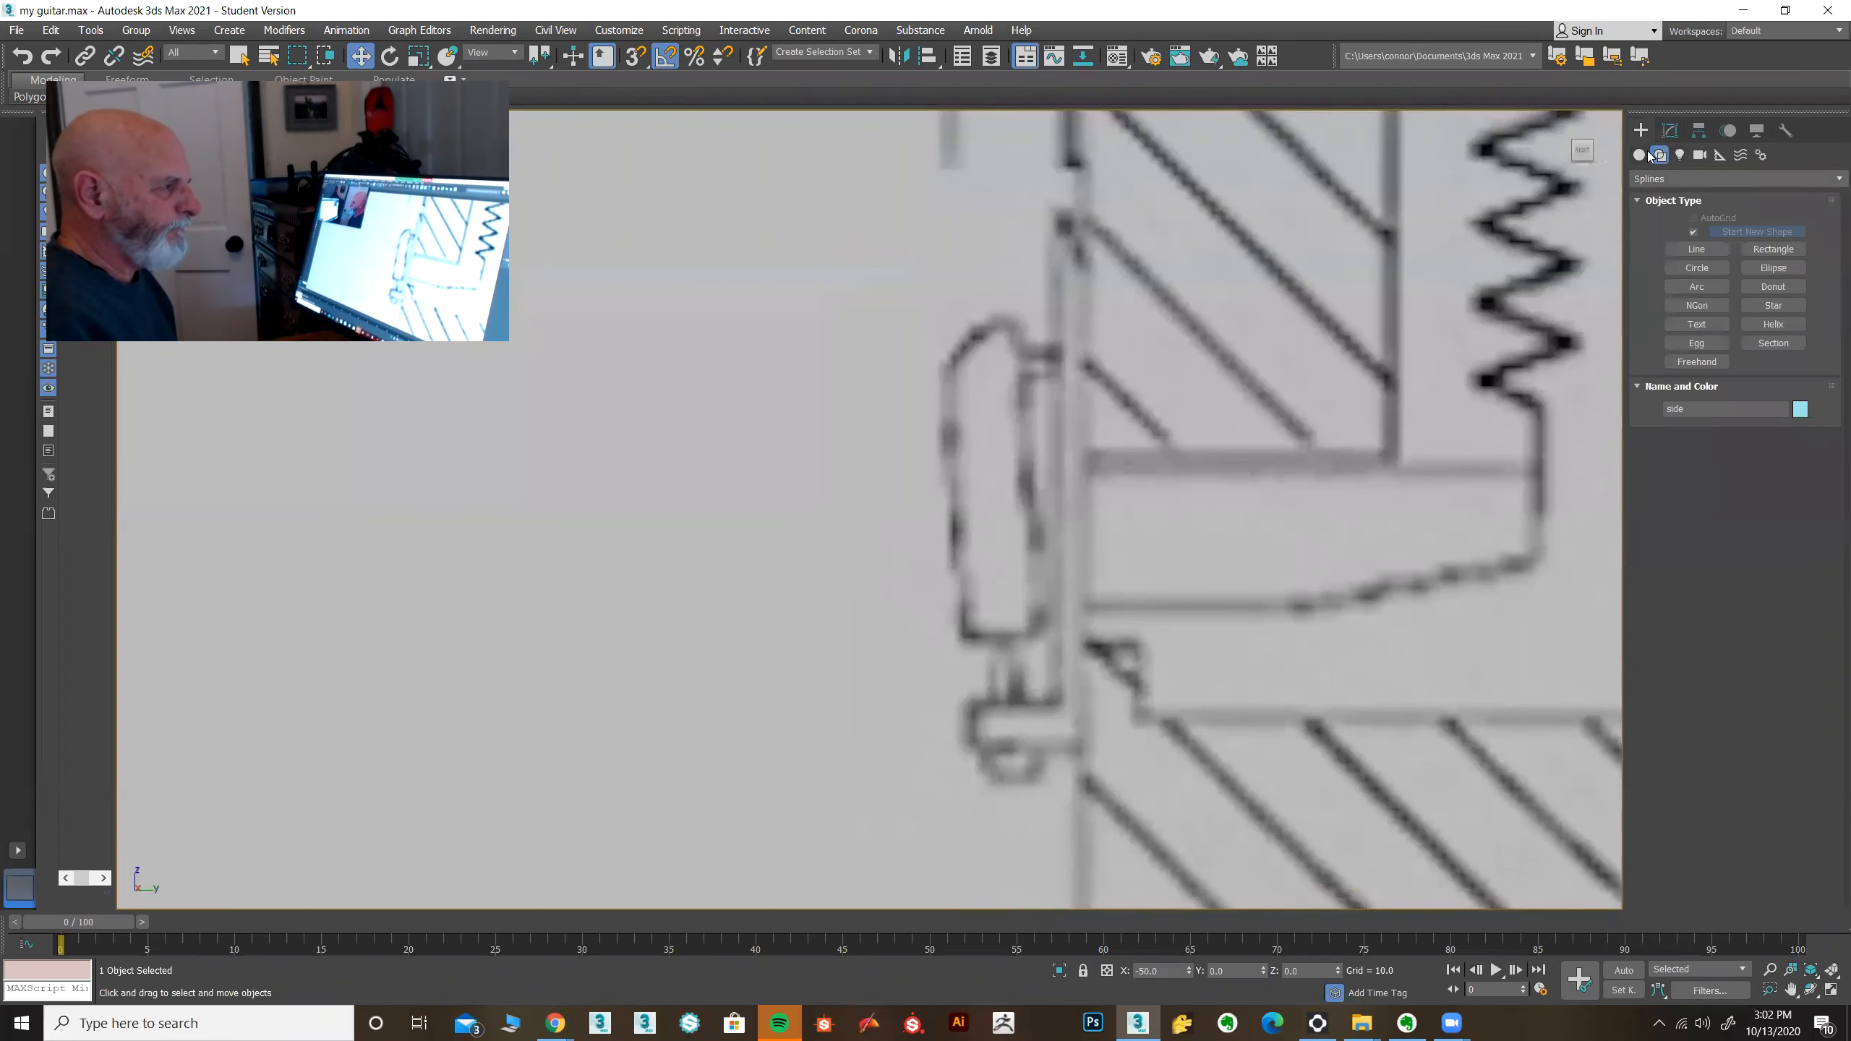
click(1696, 249)
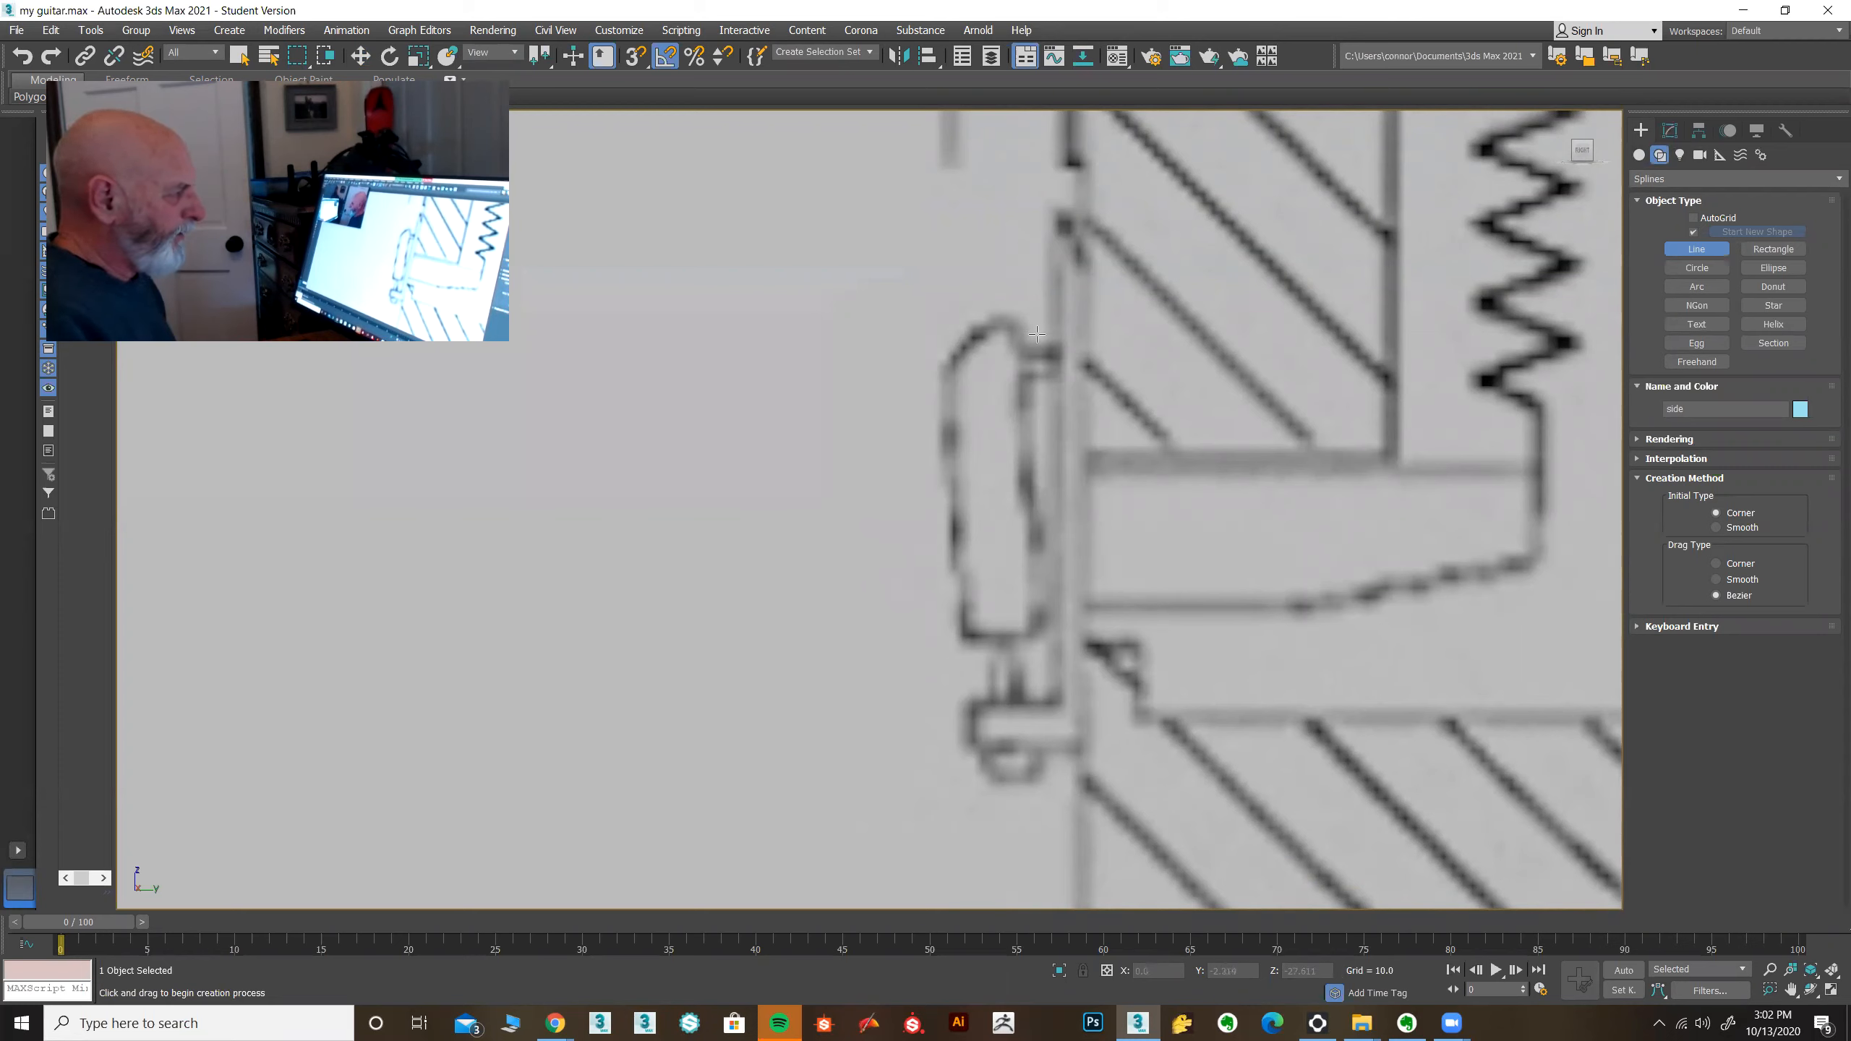
click(1044, 334)
shift+click(953, 334)
shift+click(940, 394)
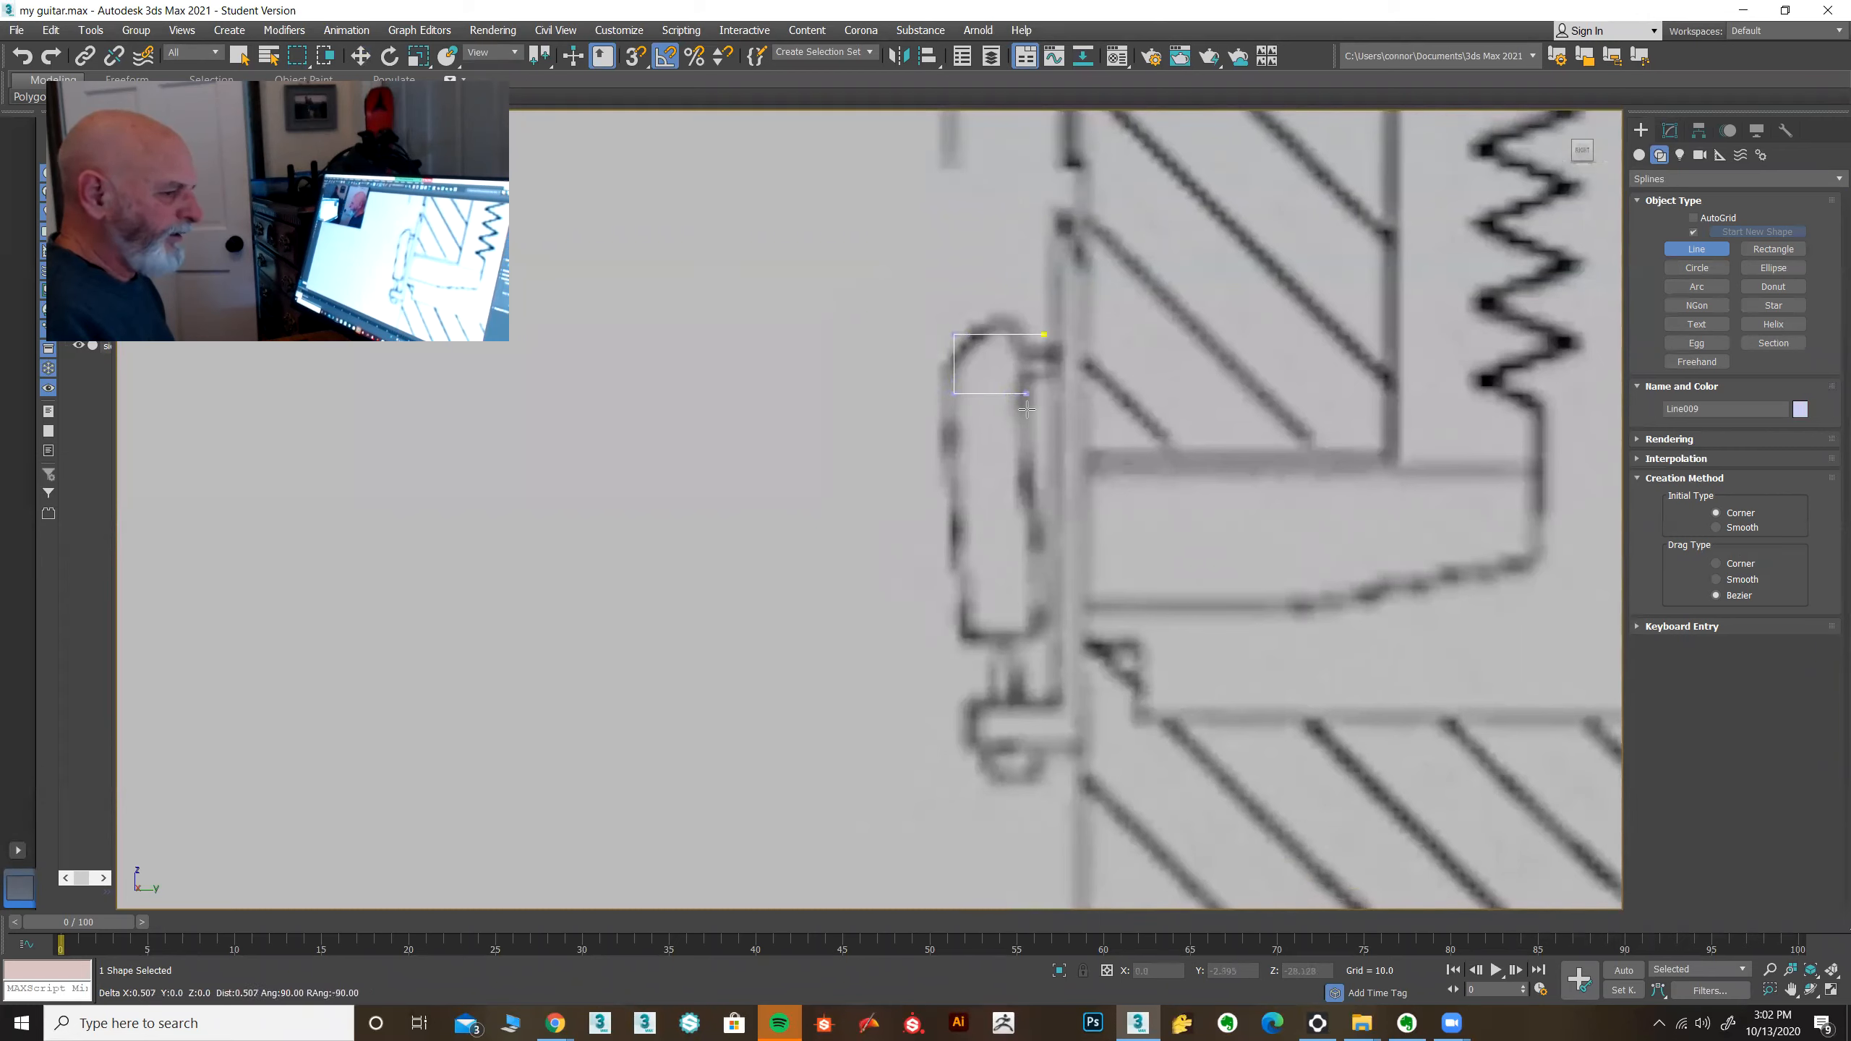
shift+click(1033, 409)
shift+click(1033, 636)
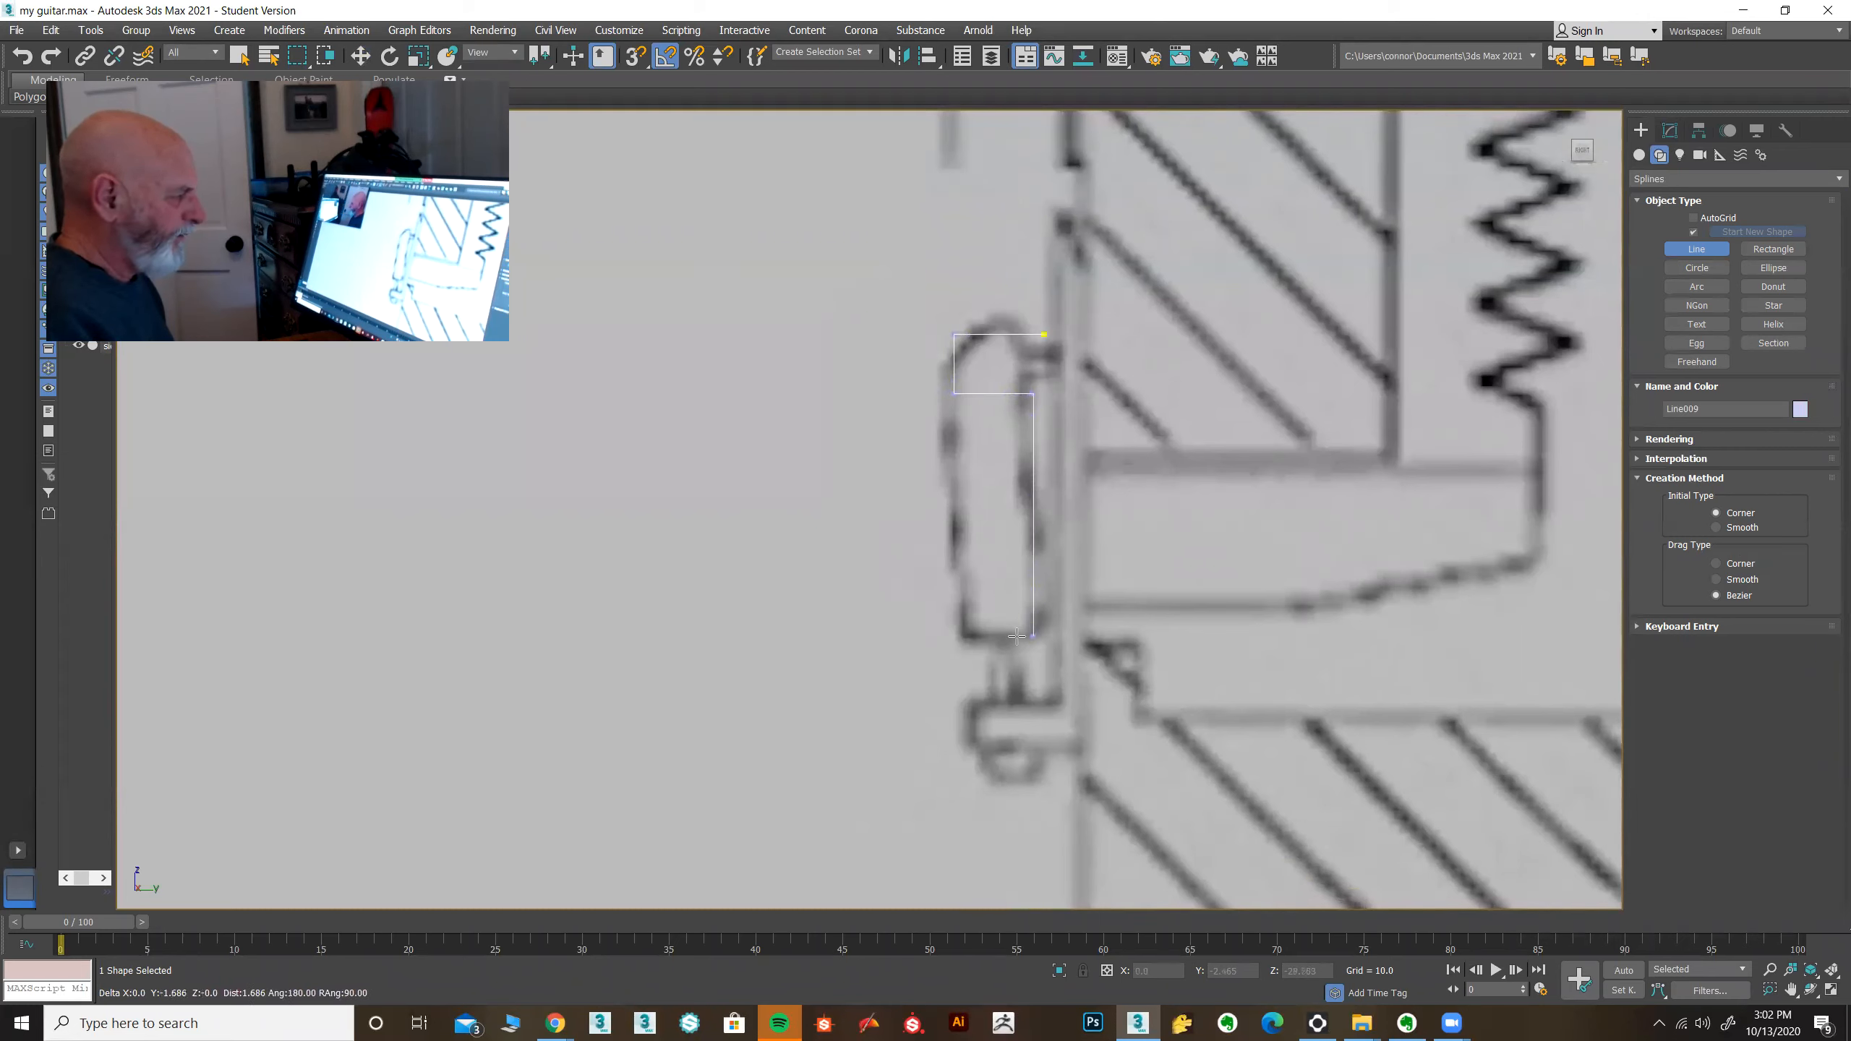
shift+click(969, 635)
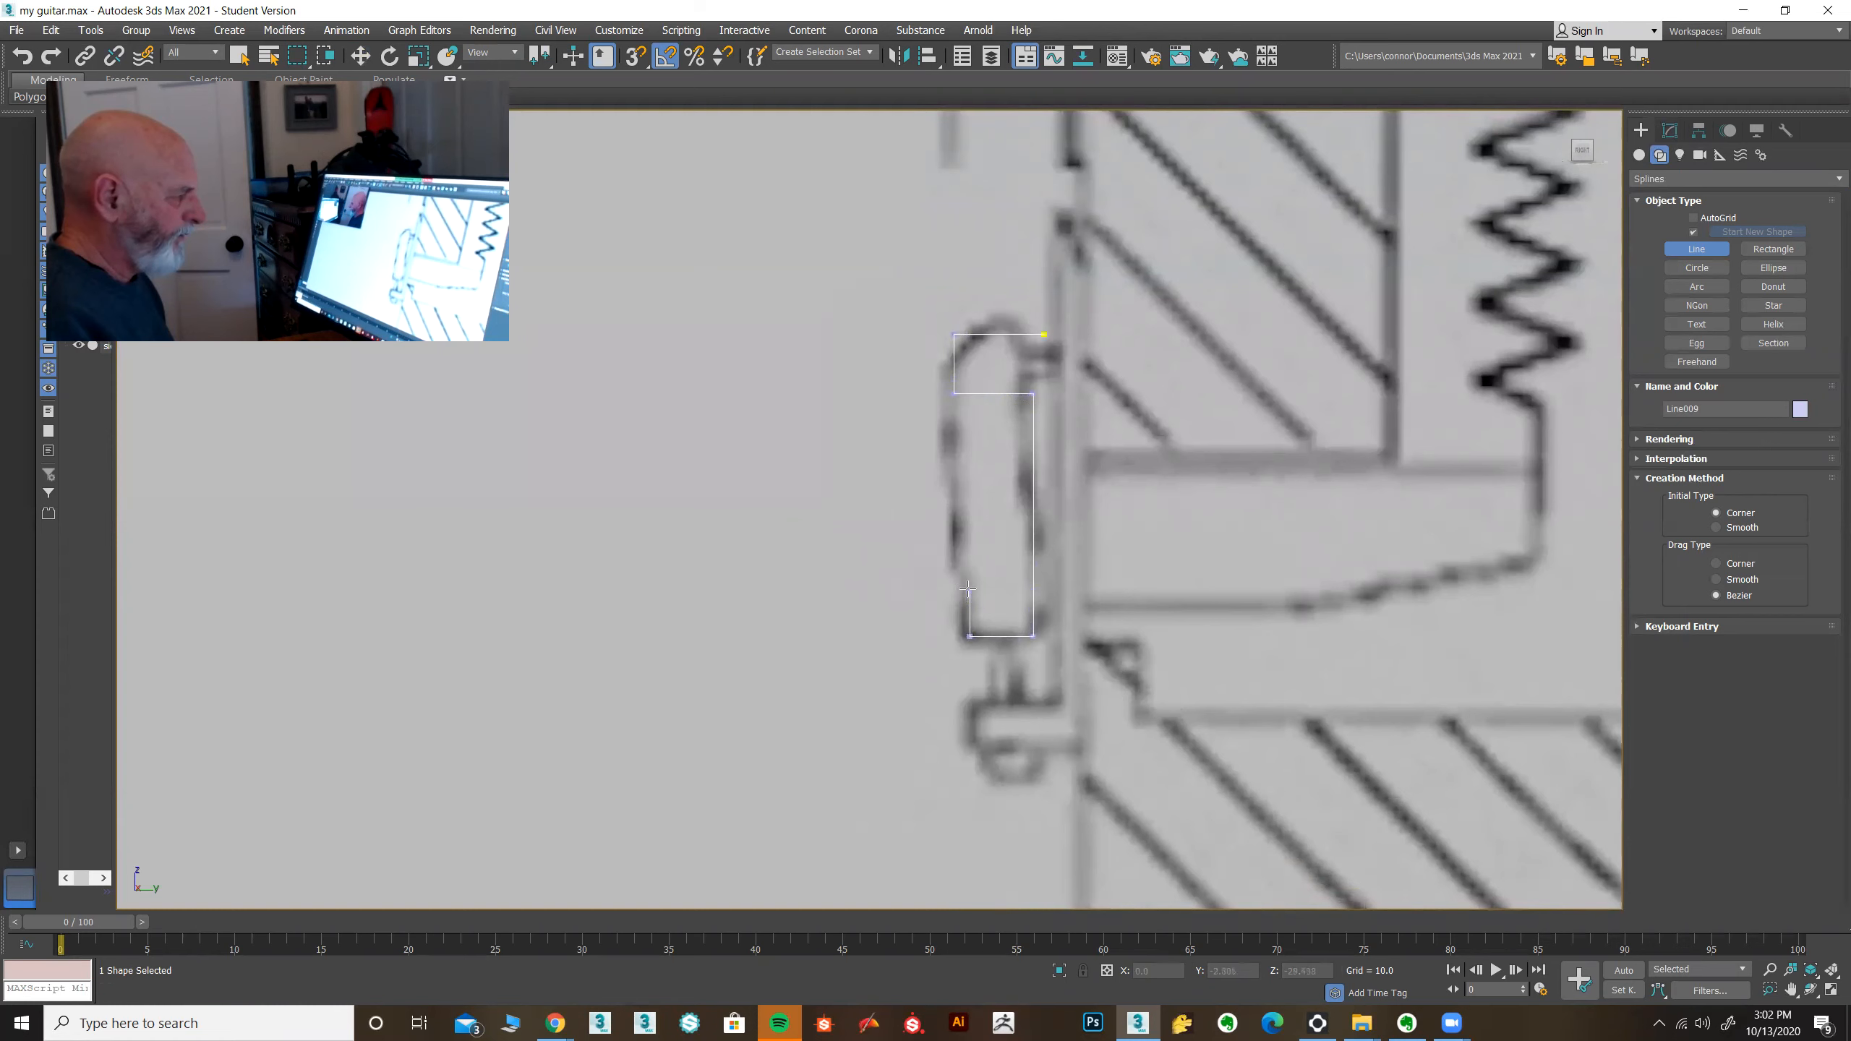
right_click(967, 588)
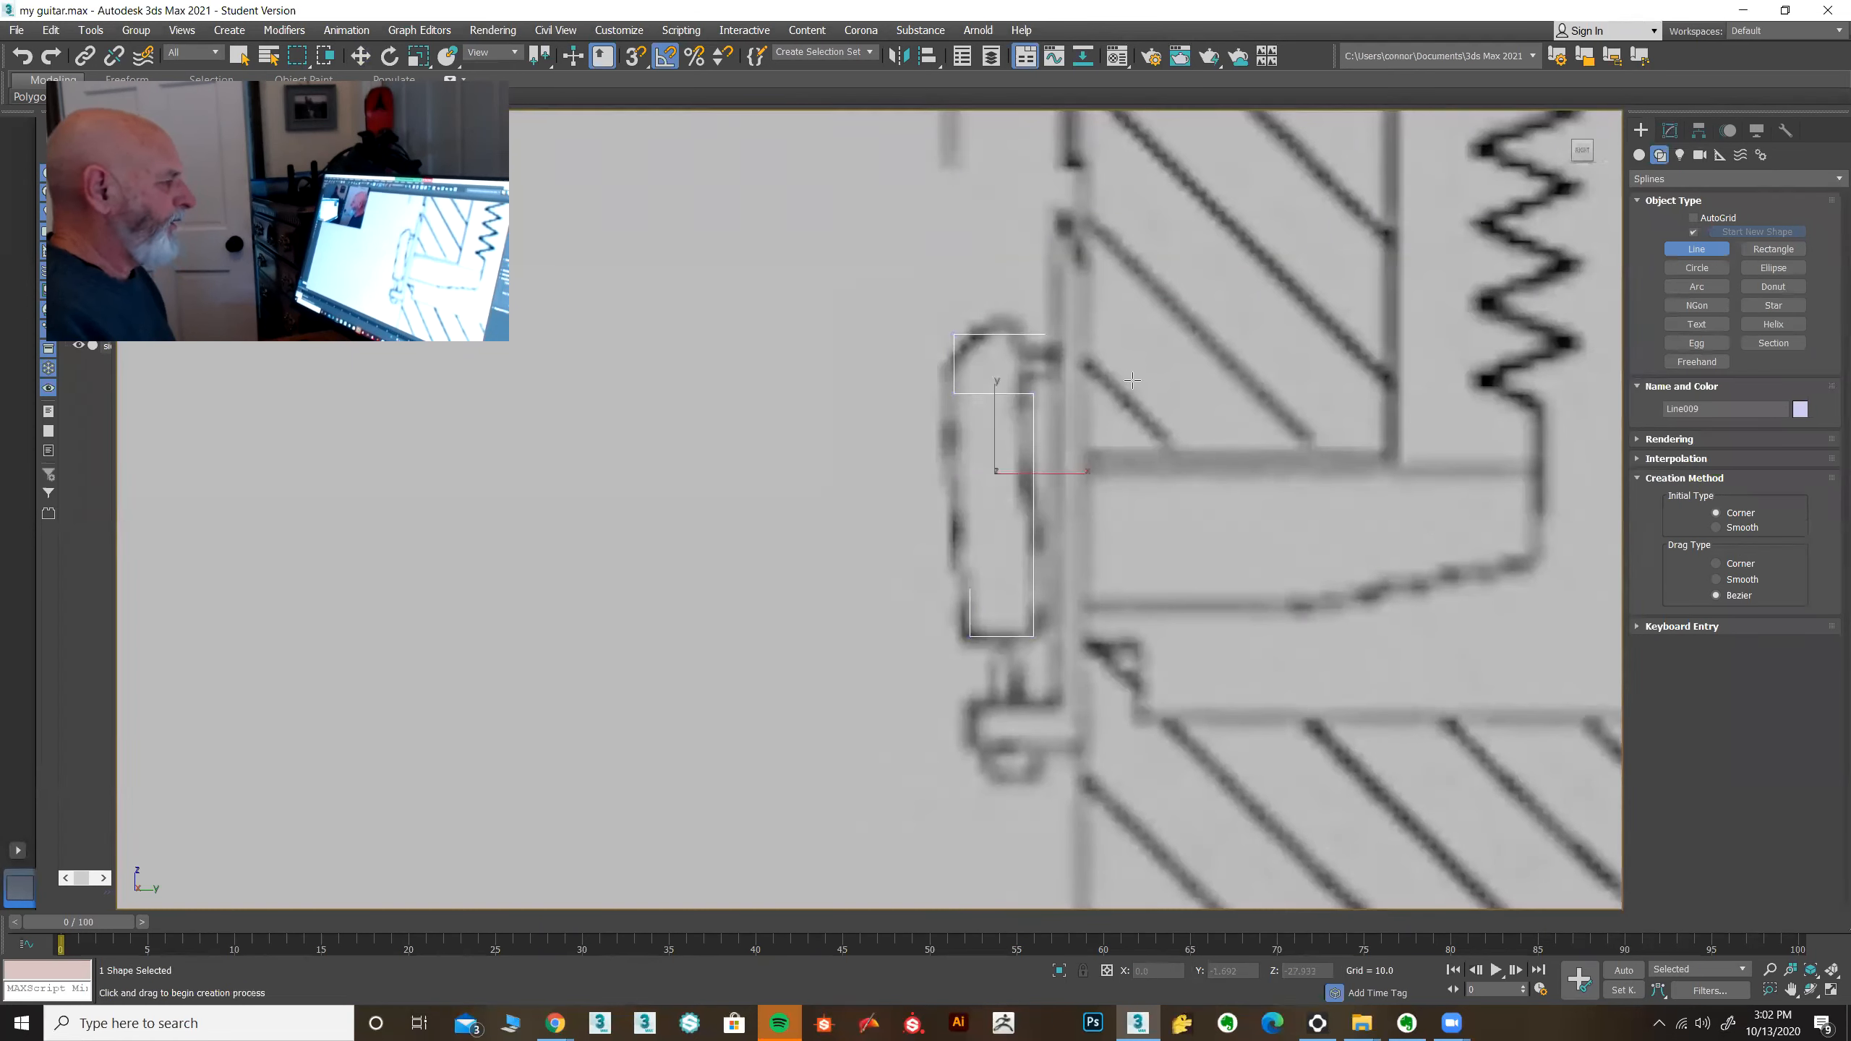
Step: Adjust the saddle profile's vertices: widen its lower outer corner, lower that side's end point slightly and raise the upper end point
click(1669, 132)
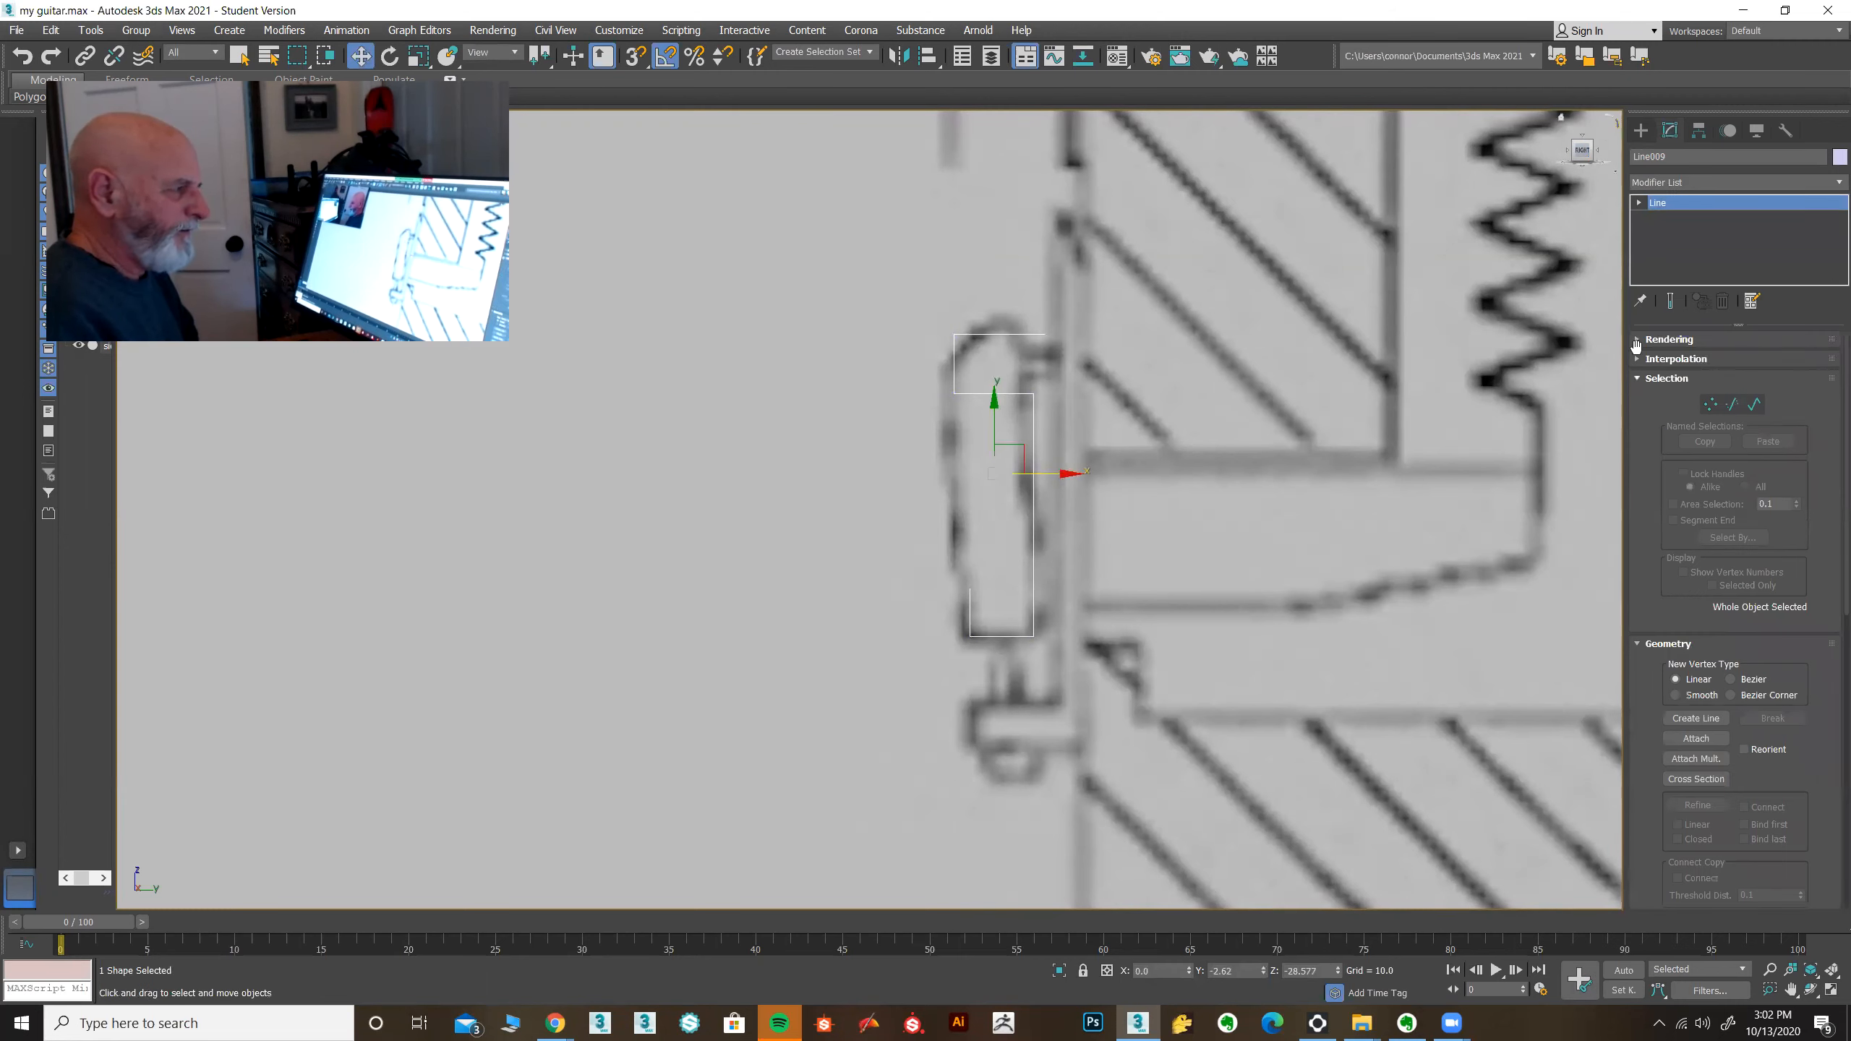
click(1710, 404)
drag(984, 658, 1022, 637)
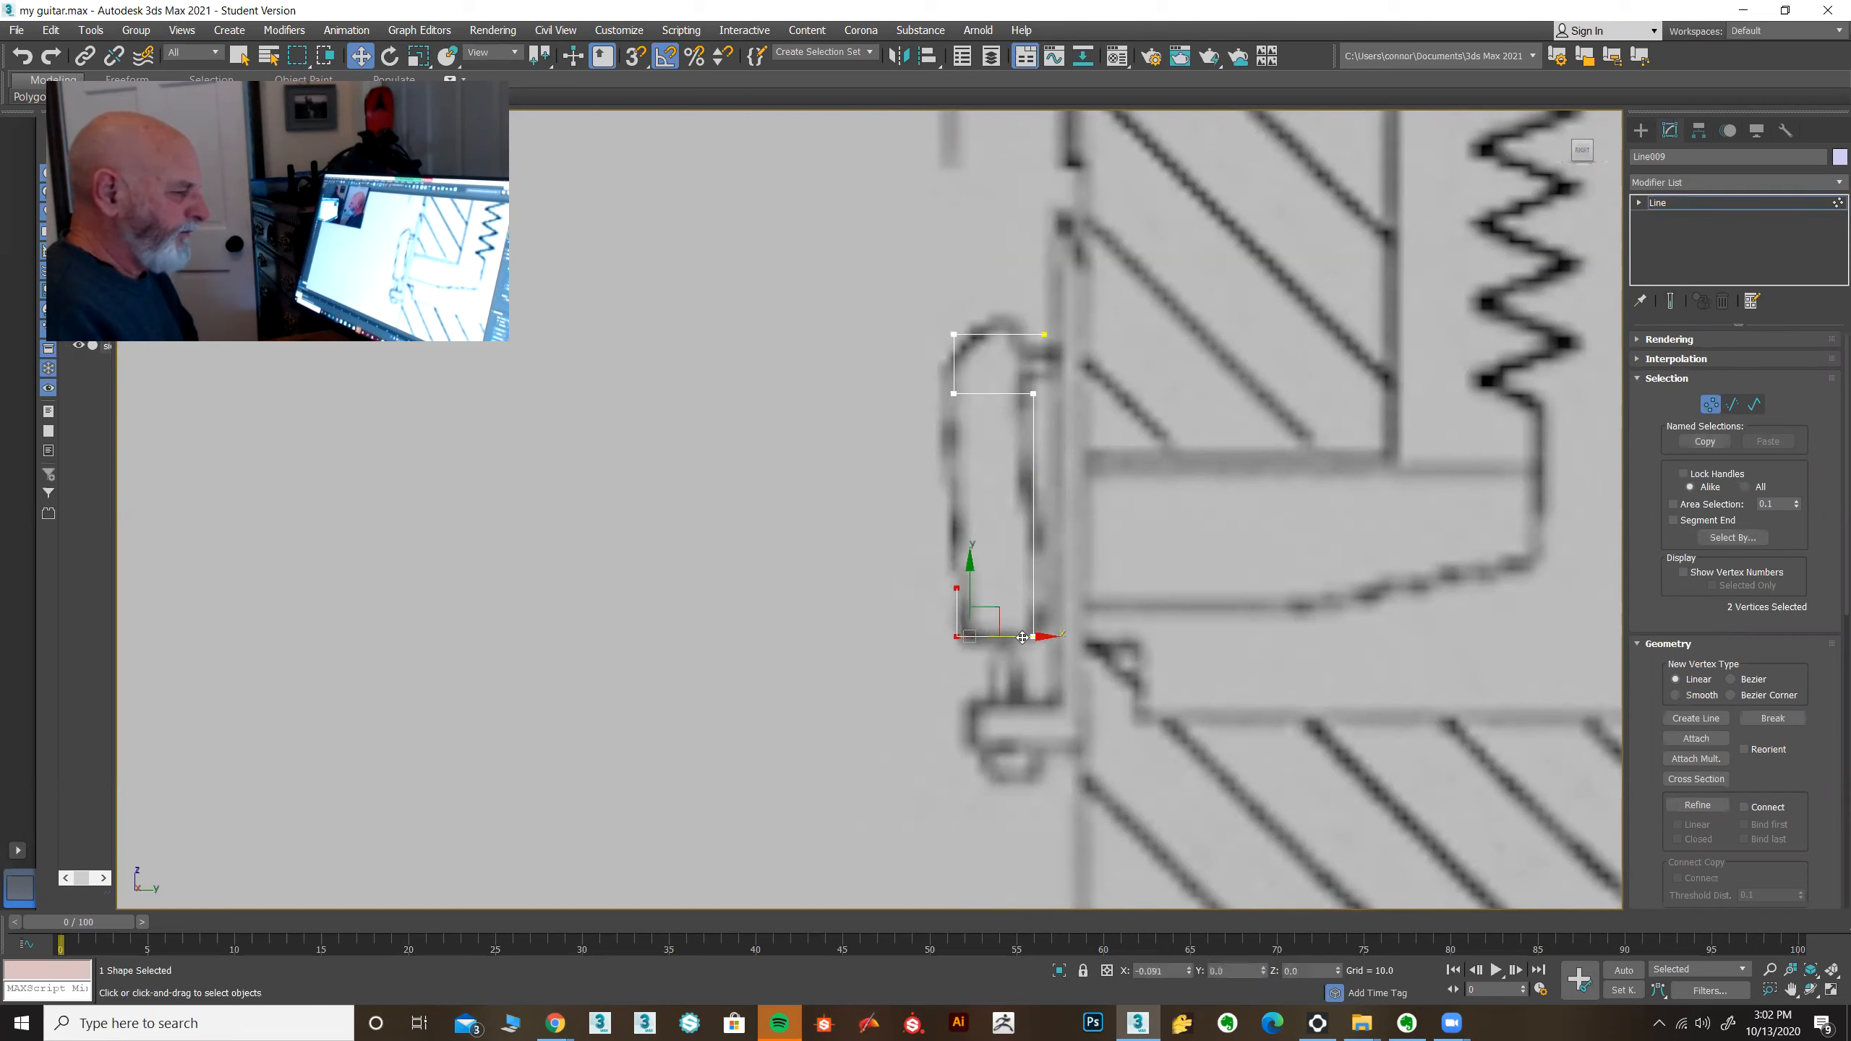
click(957, 589)
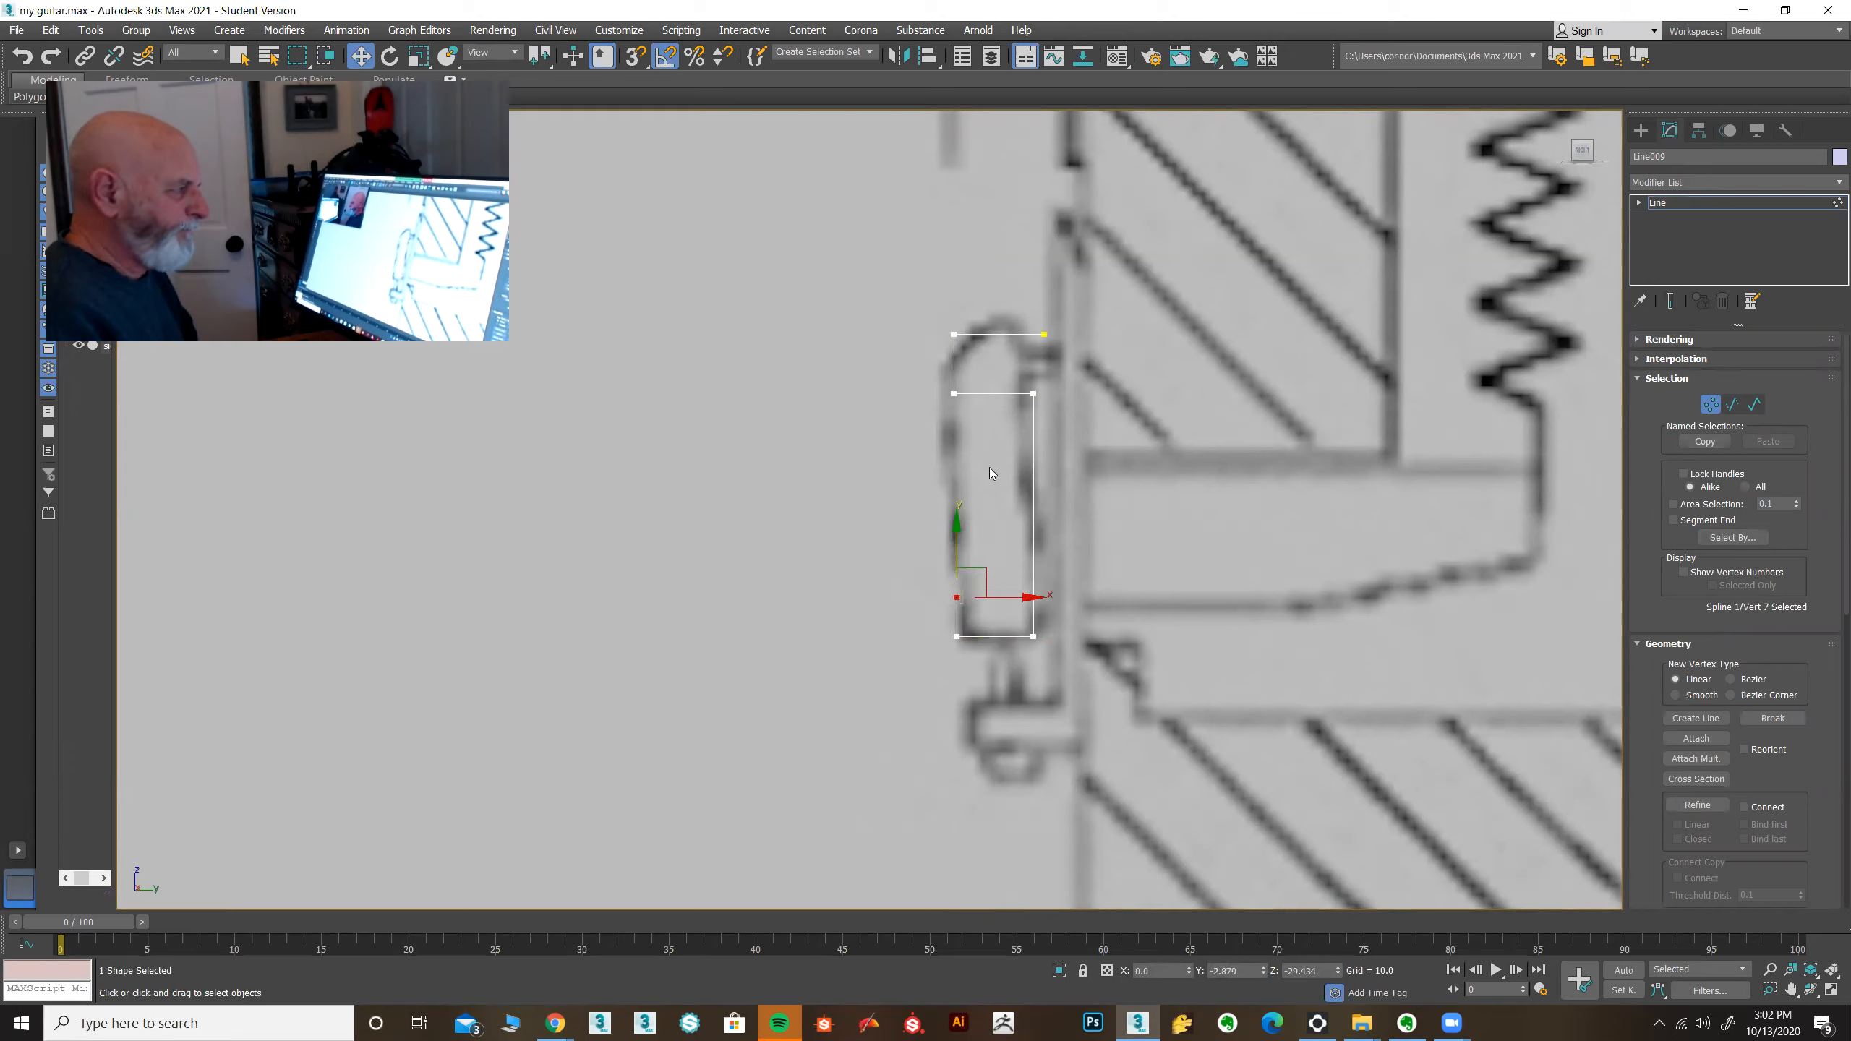
click(1044, 334)
drag(1047, 290, 1044, 272)
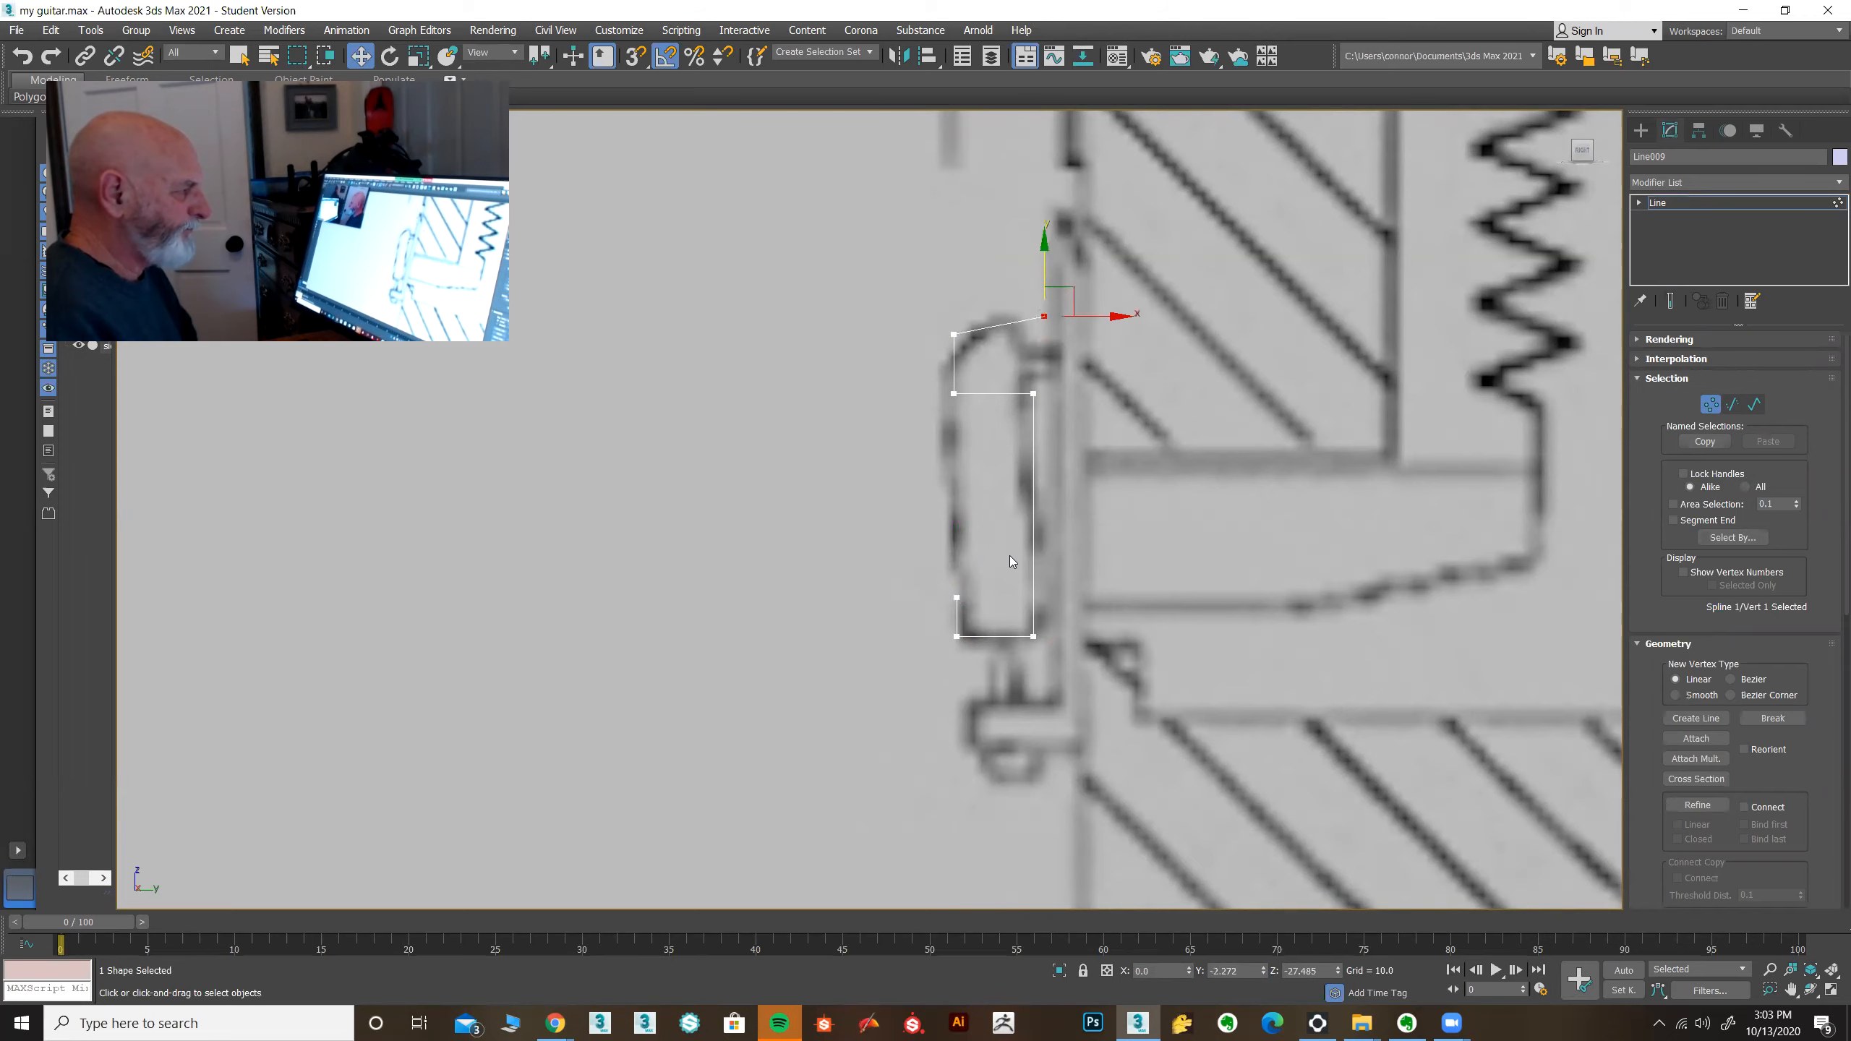
Step: Fillet the saddle profile's corners: the two upper outer ones together, the inner step corner, and the two lower ones
scroll(965, 560, up, 3)
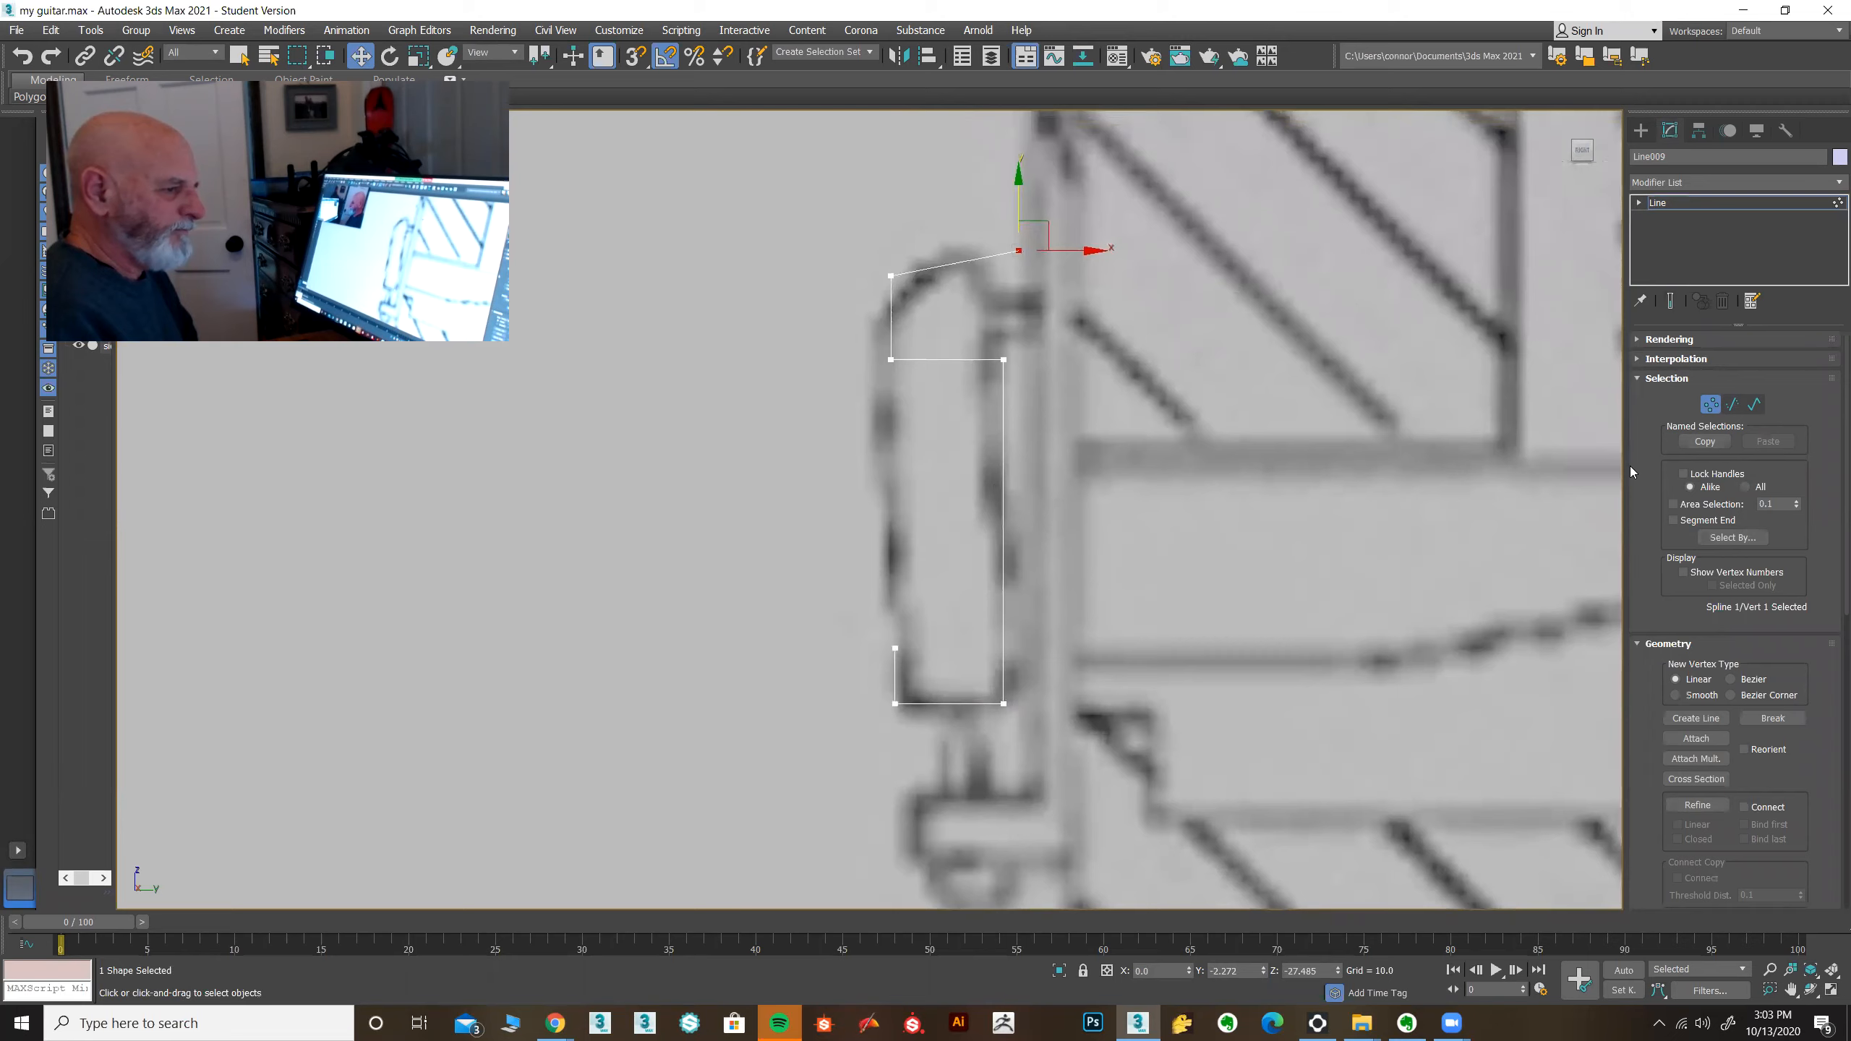
drag(865, 235, 909, 372)
scroll(1651, 824, down, 5)
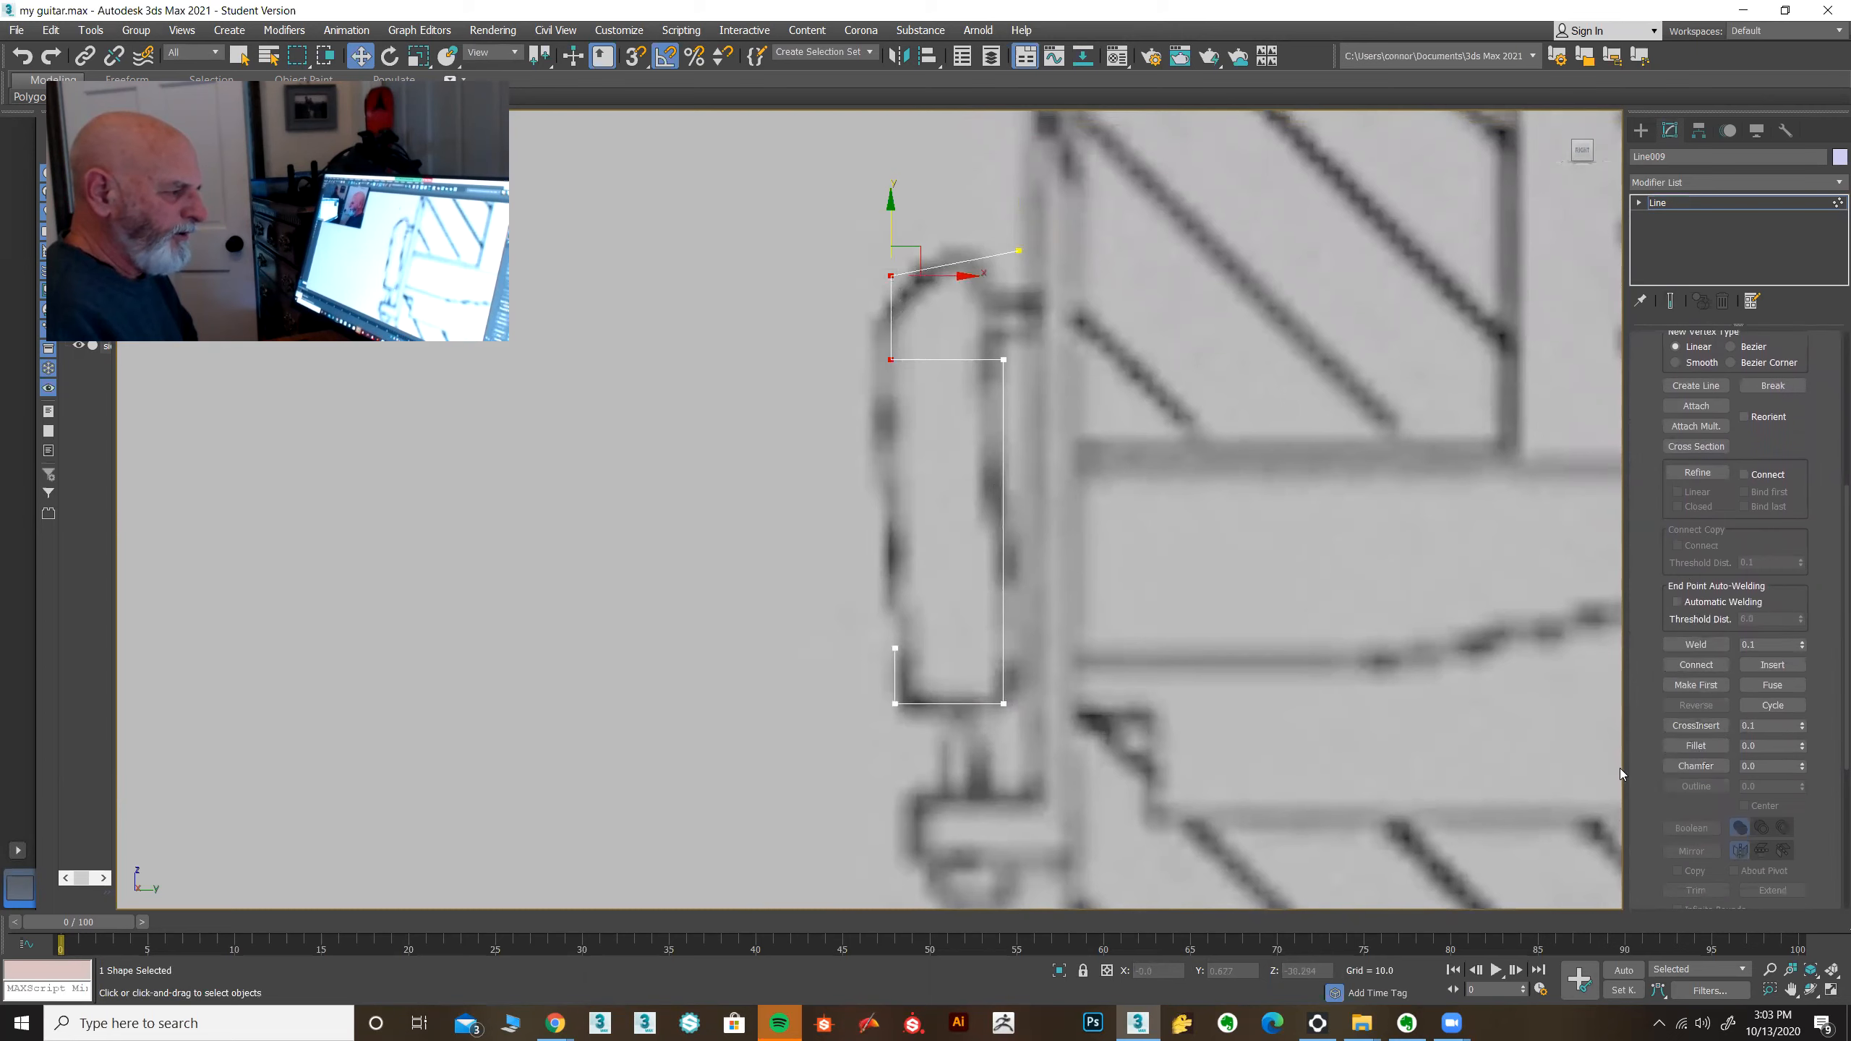
click(1696, 745)
drag(890, 356, 900, 322)
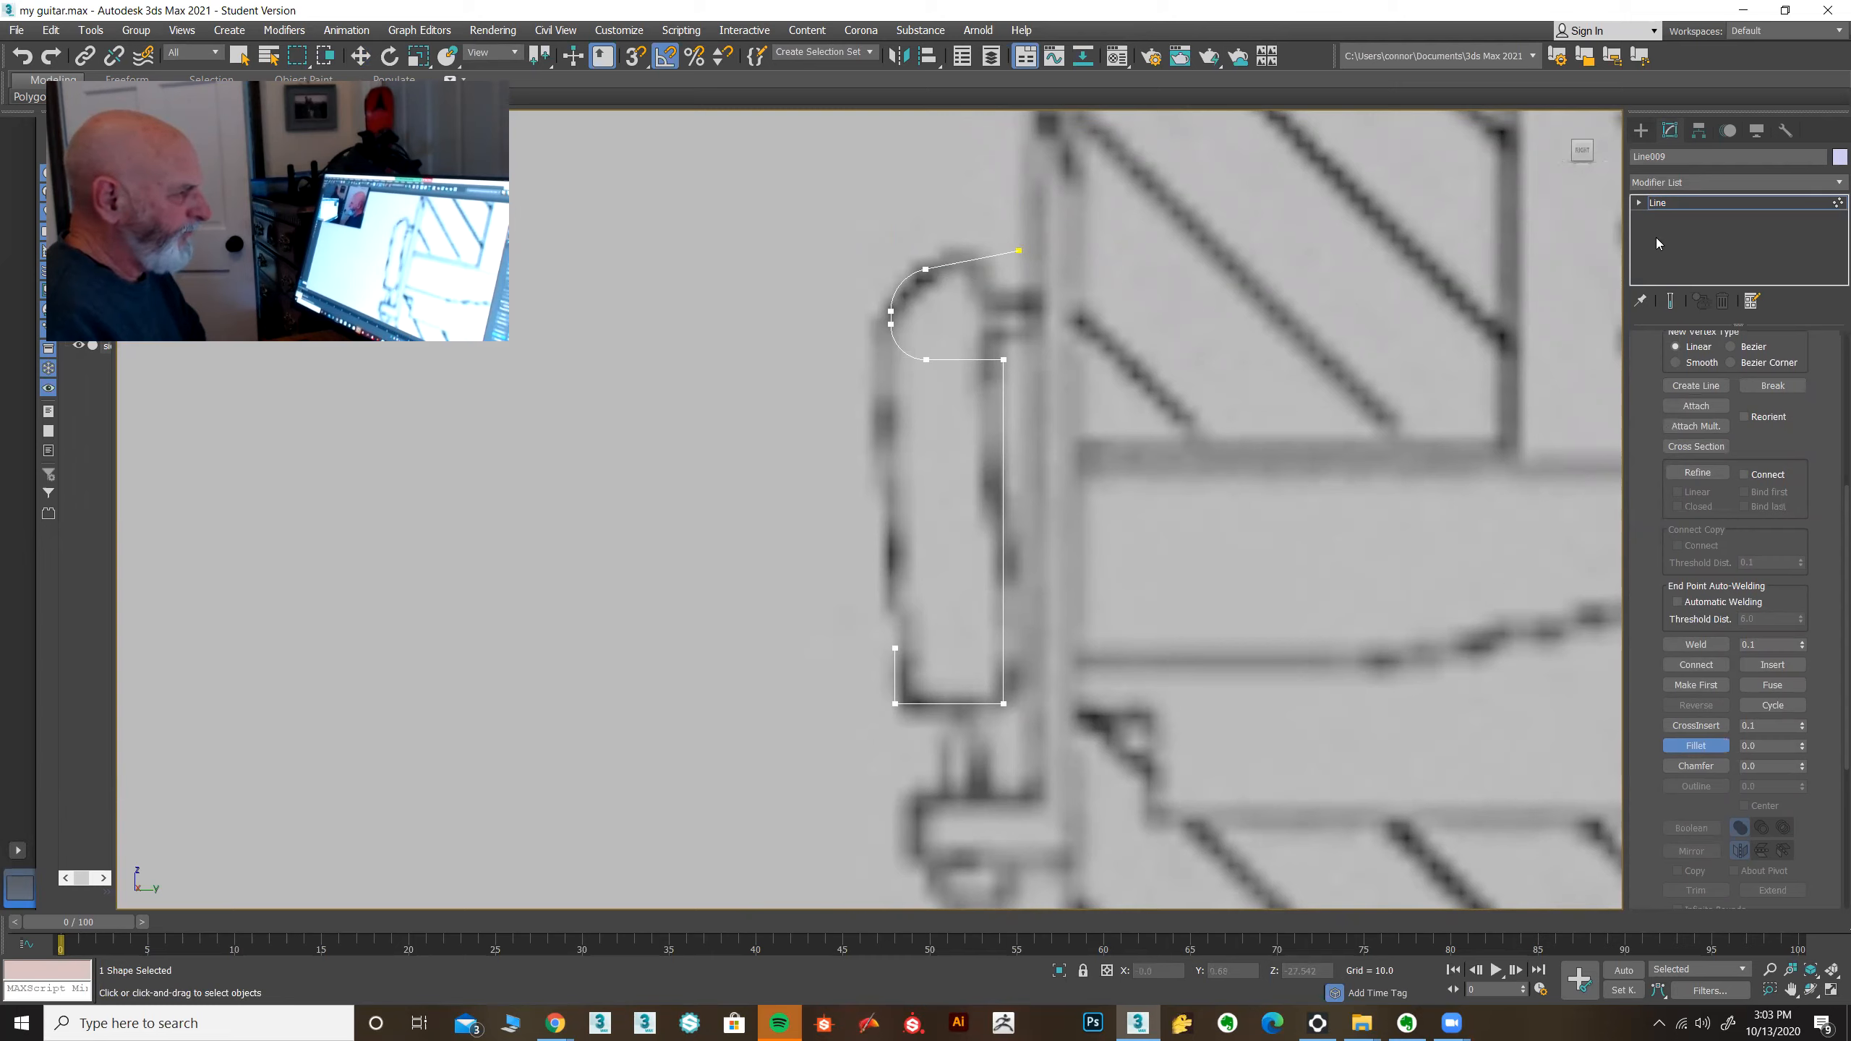
click(1642, 204)
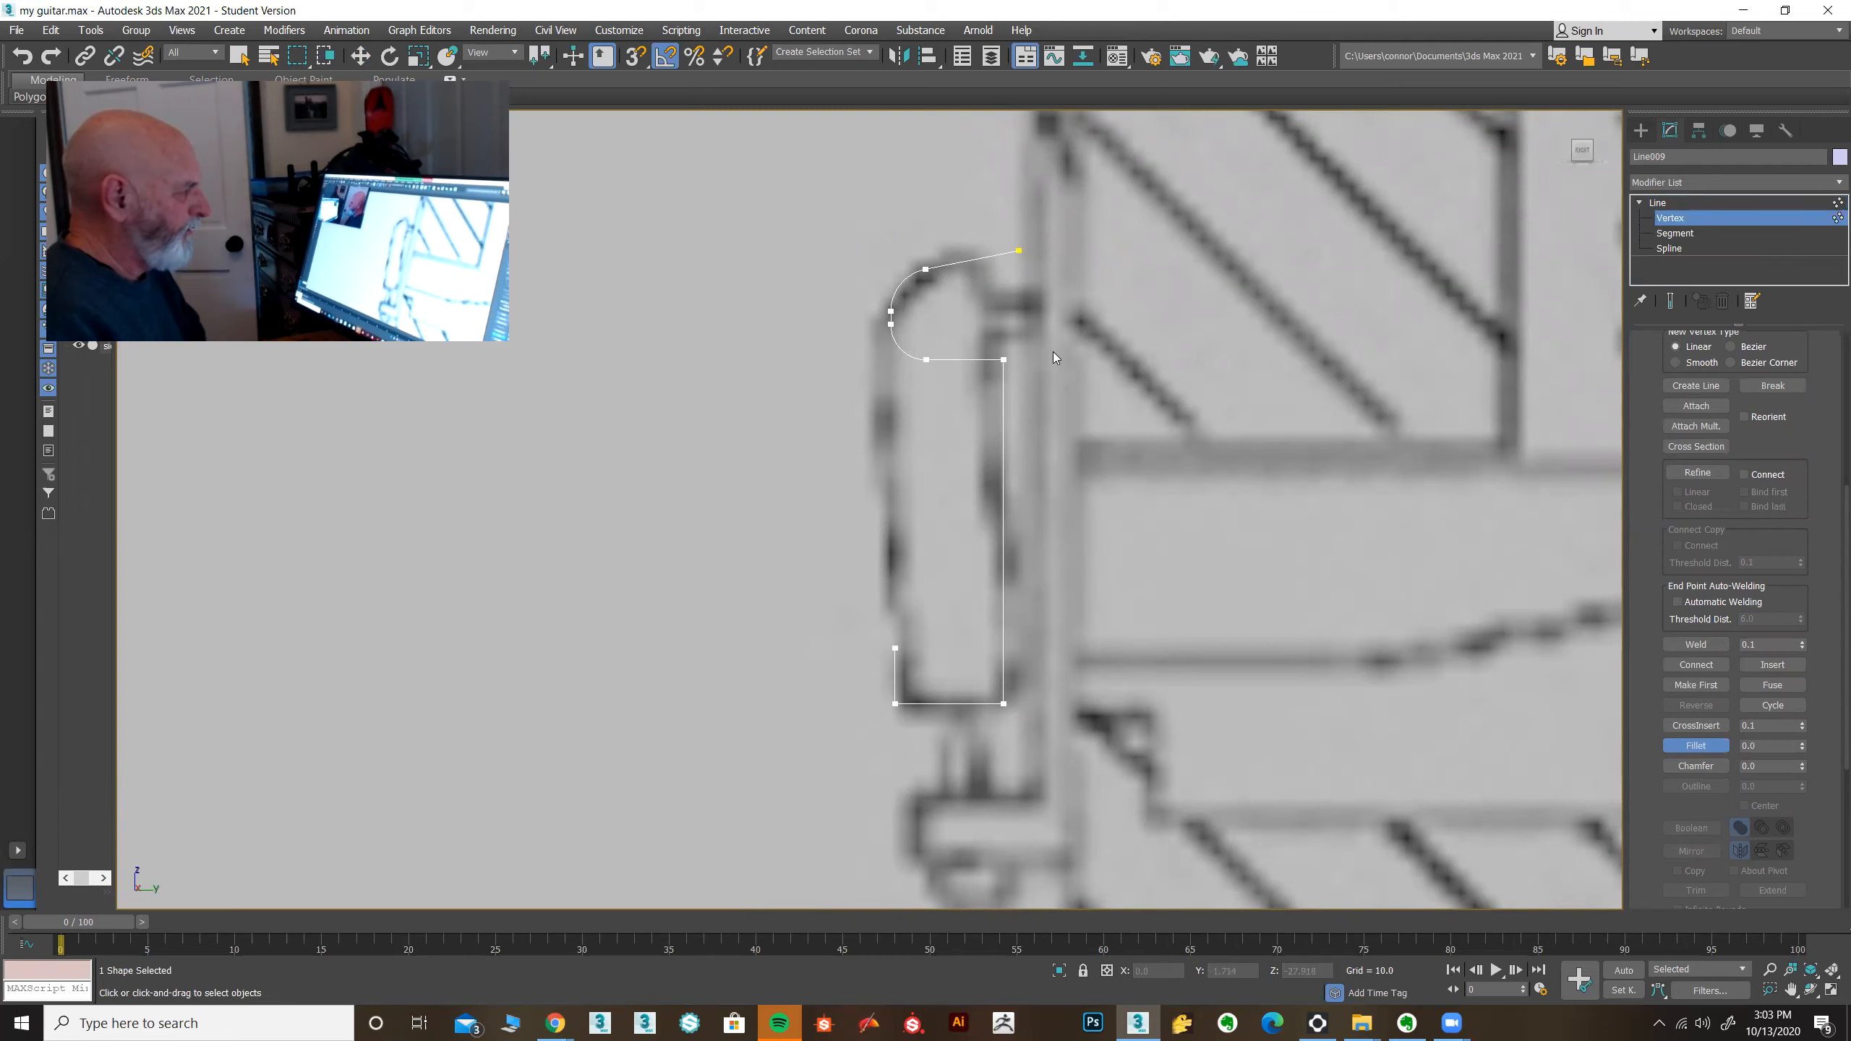
drag(1003, 357, 1009, 336)
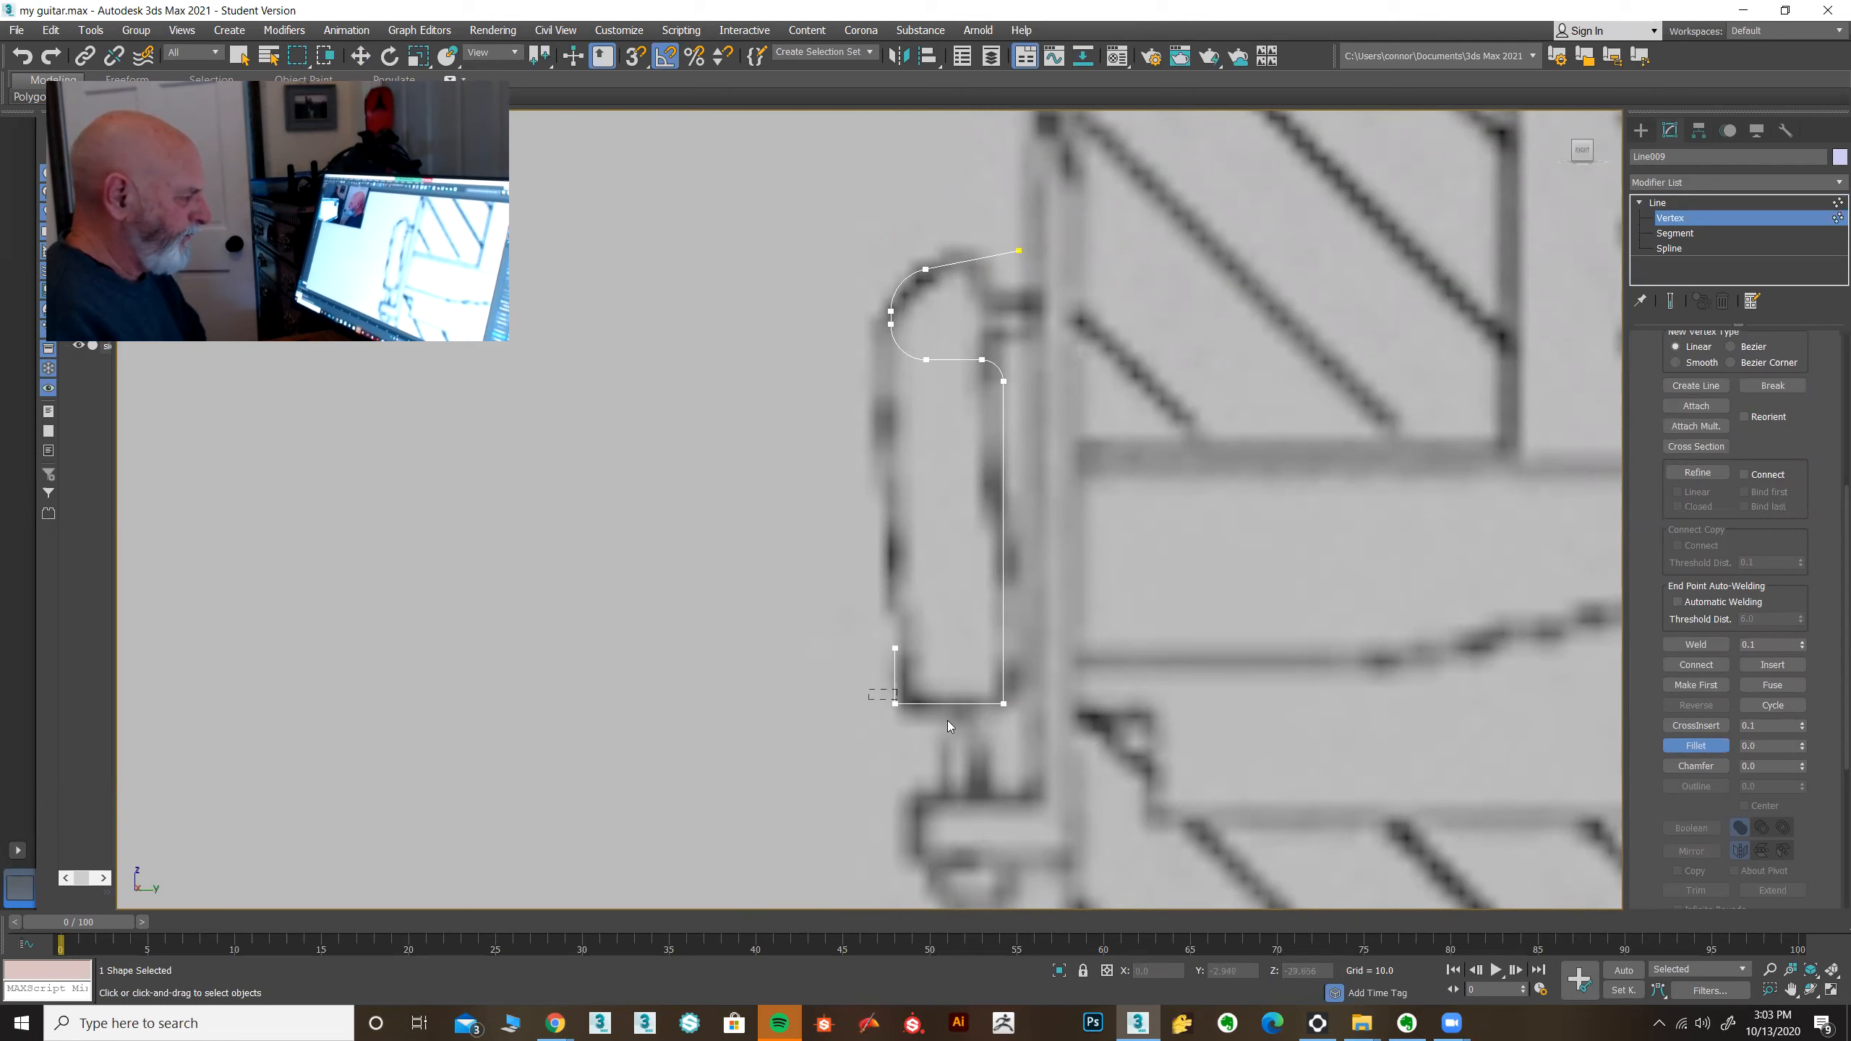
drag(1004, 704, 1005, 660)
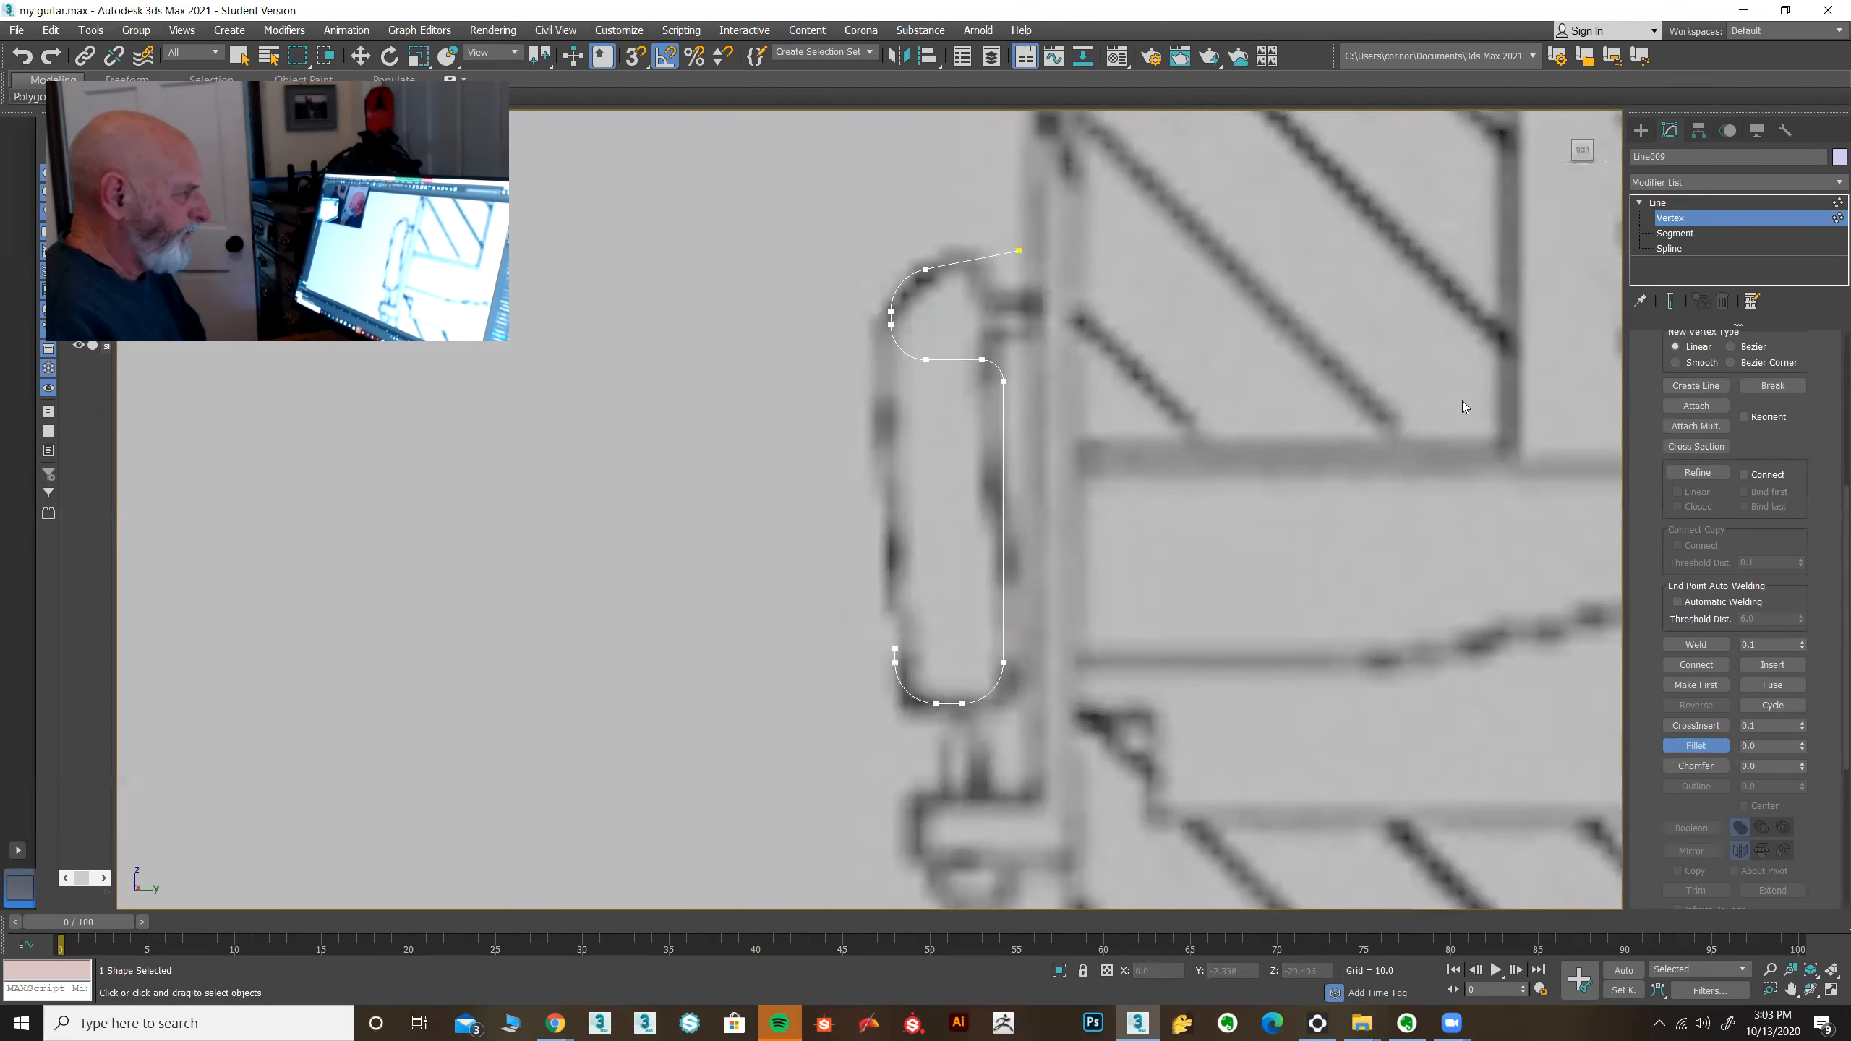
Step: Switch the saddle profile to Spline sub-object editing with its geometry options in view
click(1674, 233)
drag(1651, 537, 1651, 455)
scroll(1651, 455, down, 5)
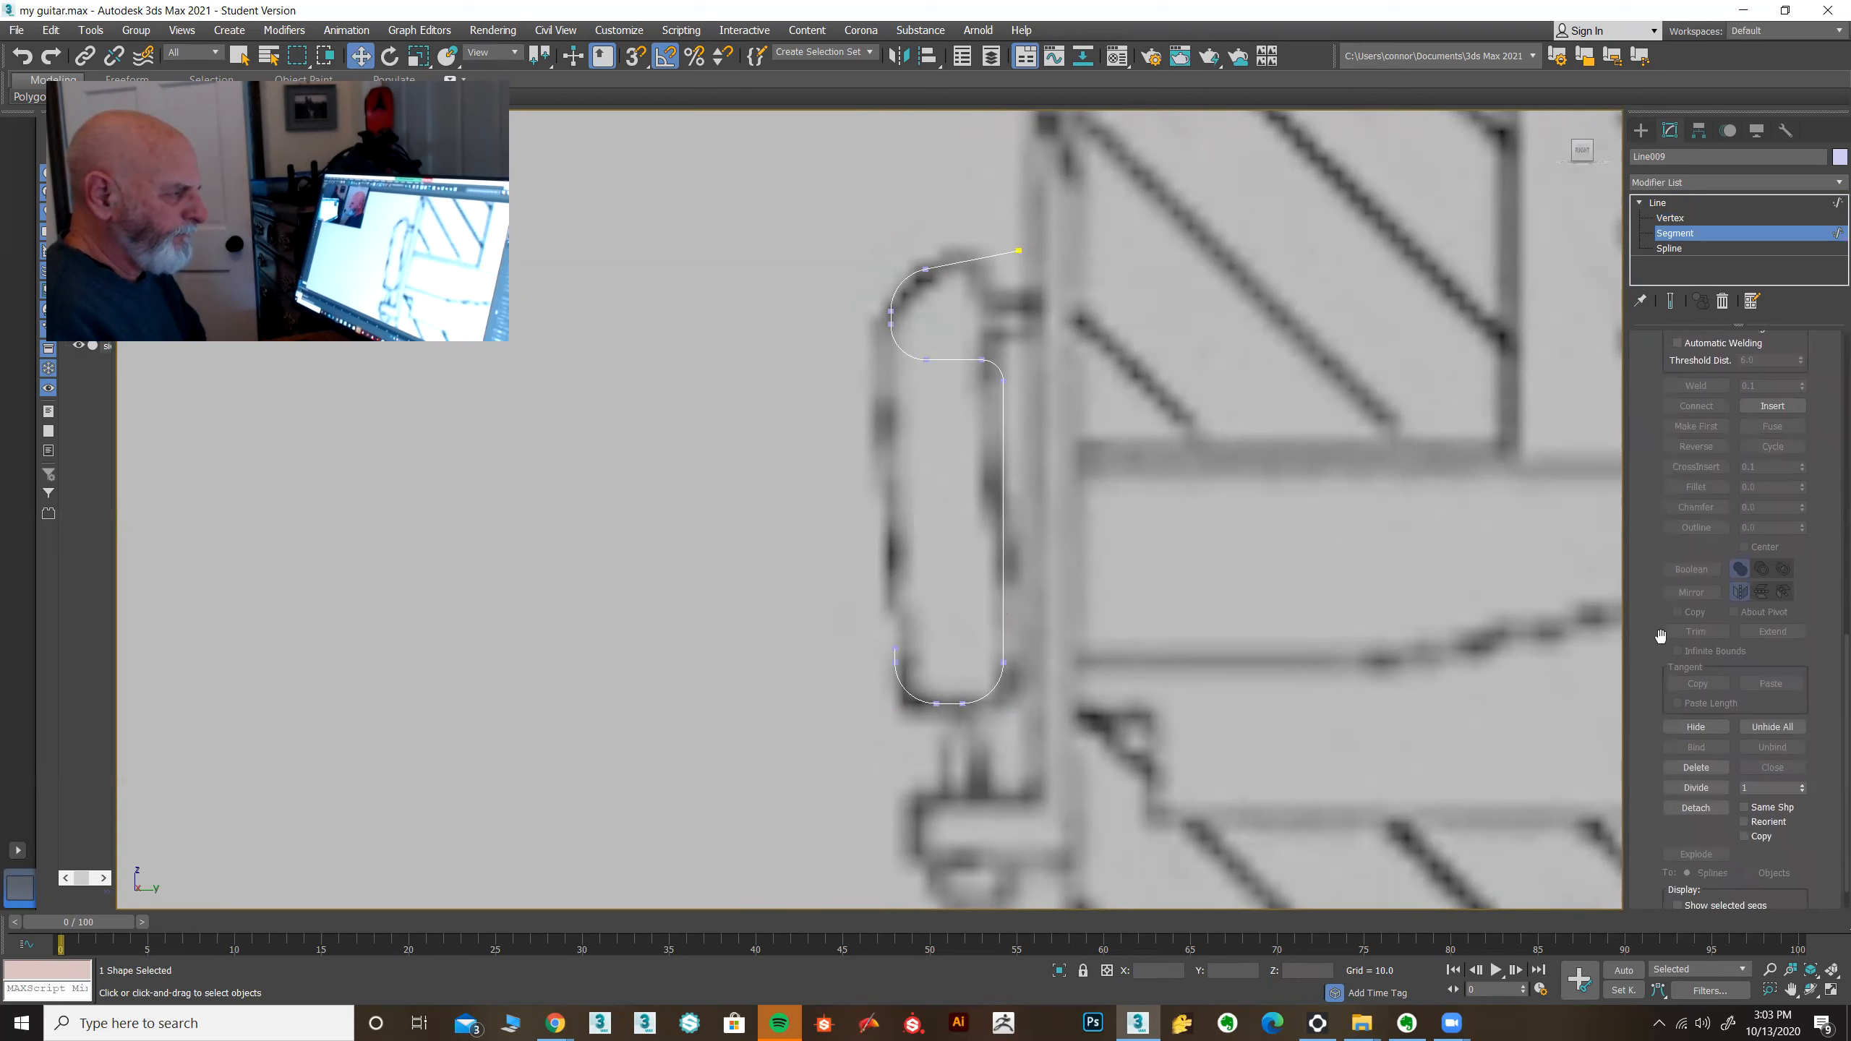
click(1671, 249)
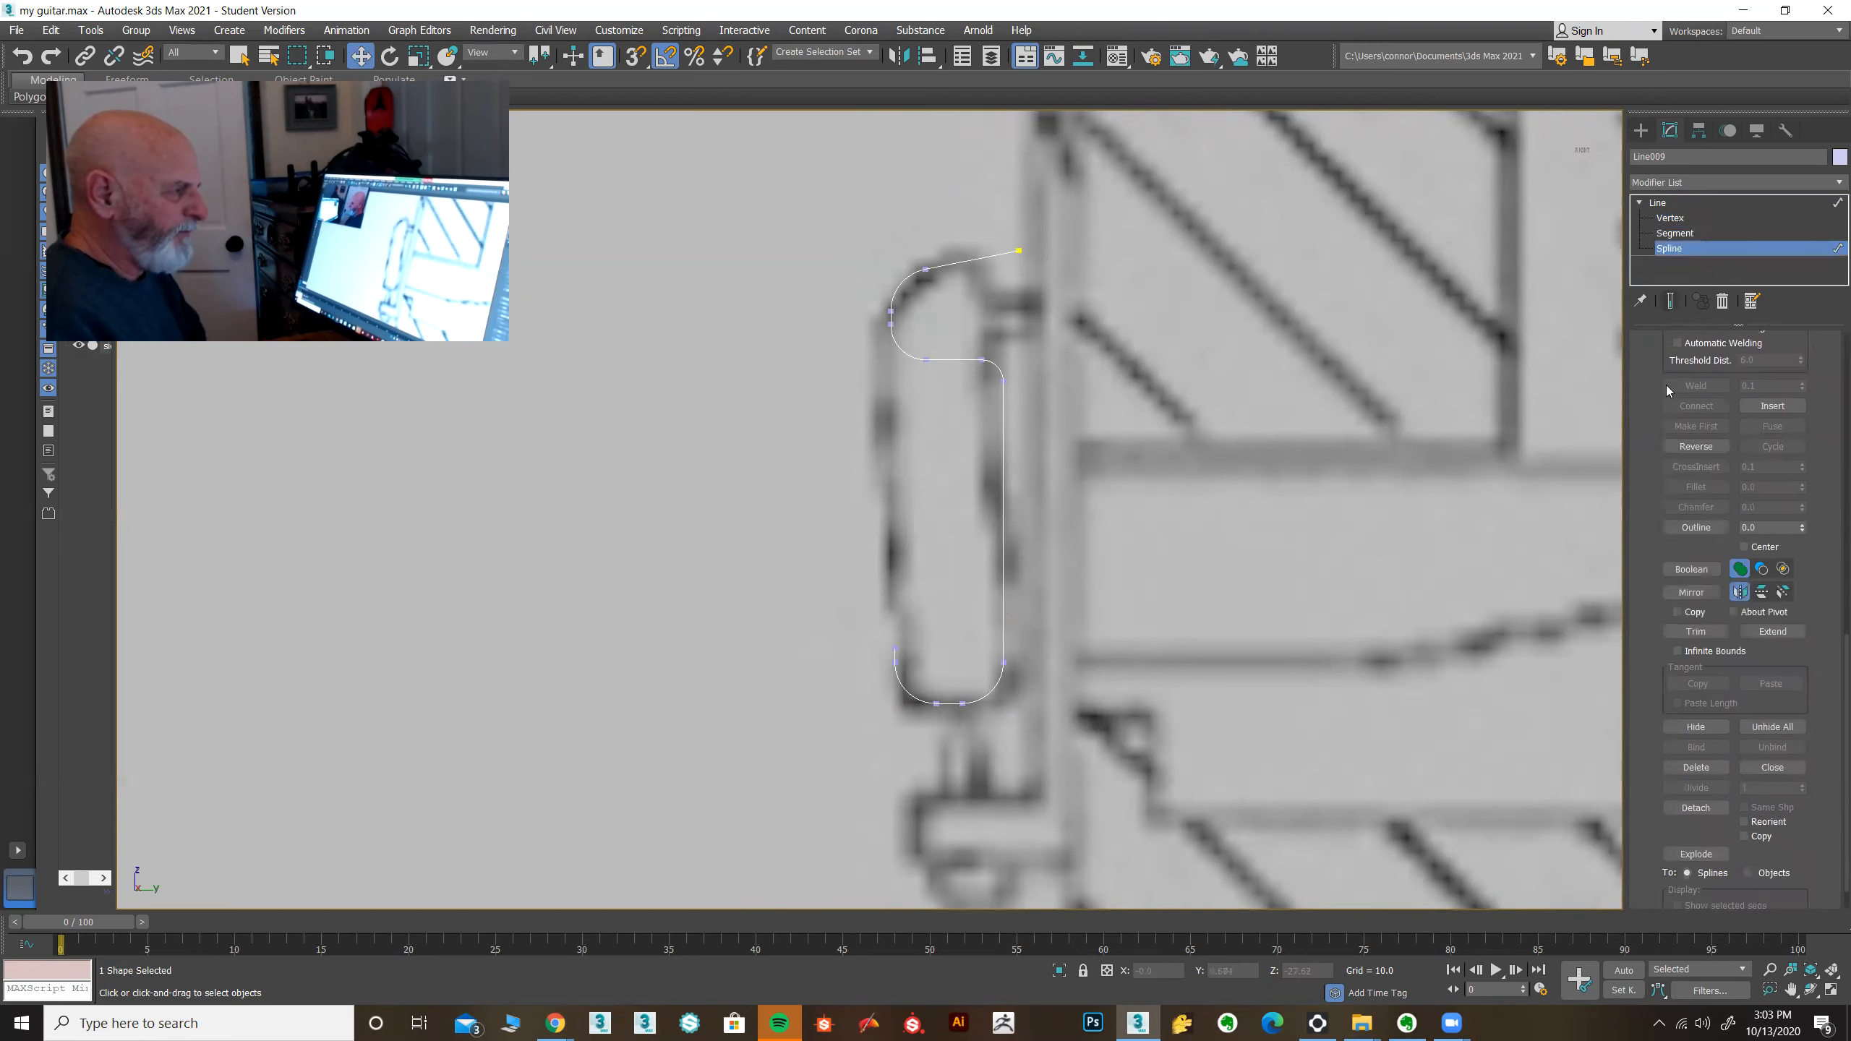
Step: Outline the bridge saddle's side-profile spline outward into a thin closed profile, finishing at the whole-line level
drag(1648, 755, 1642, 697)
click(1691, 522)
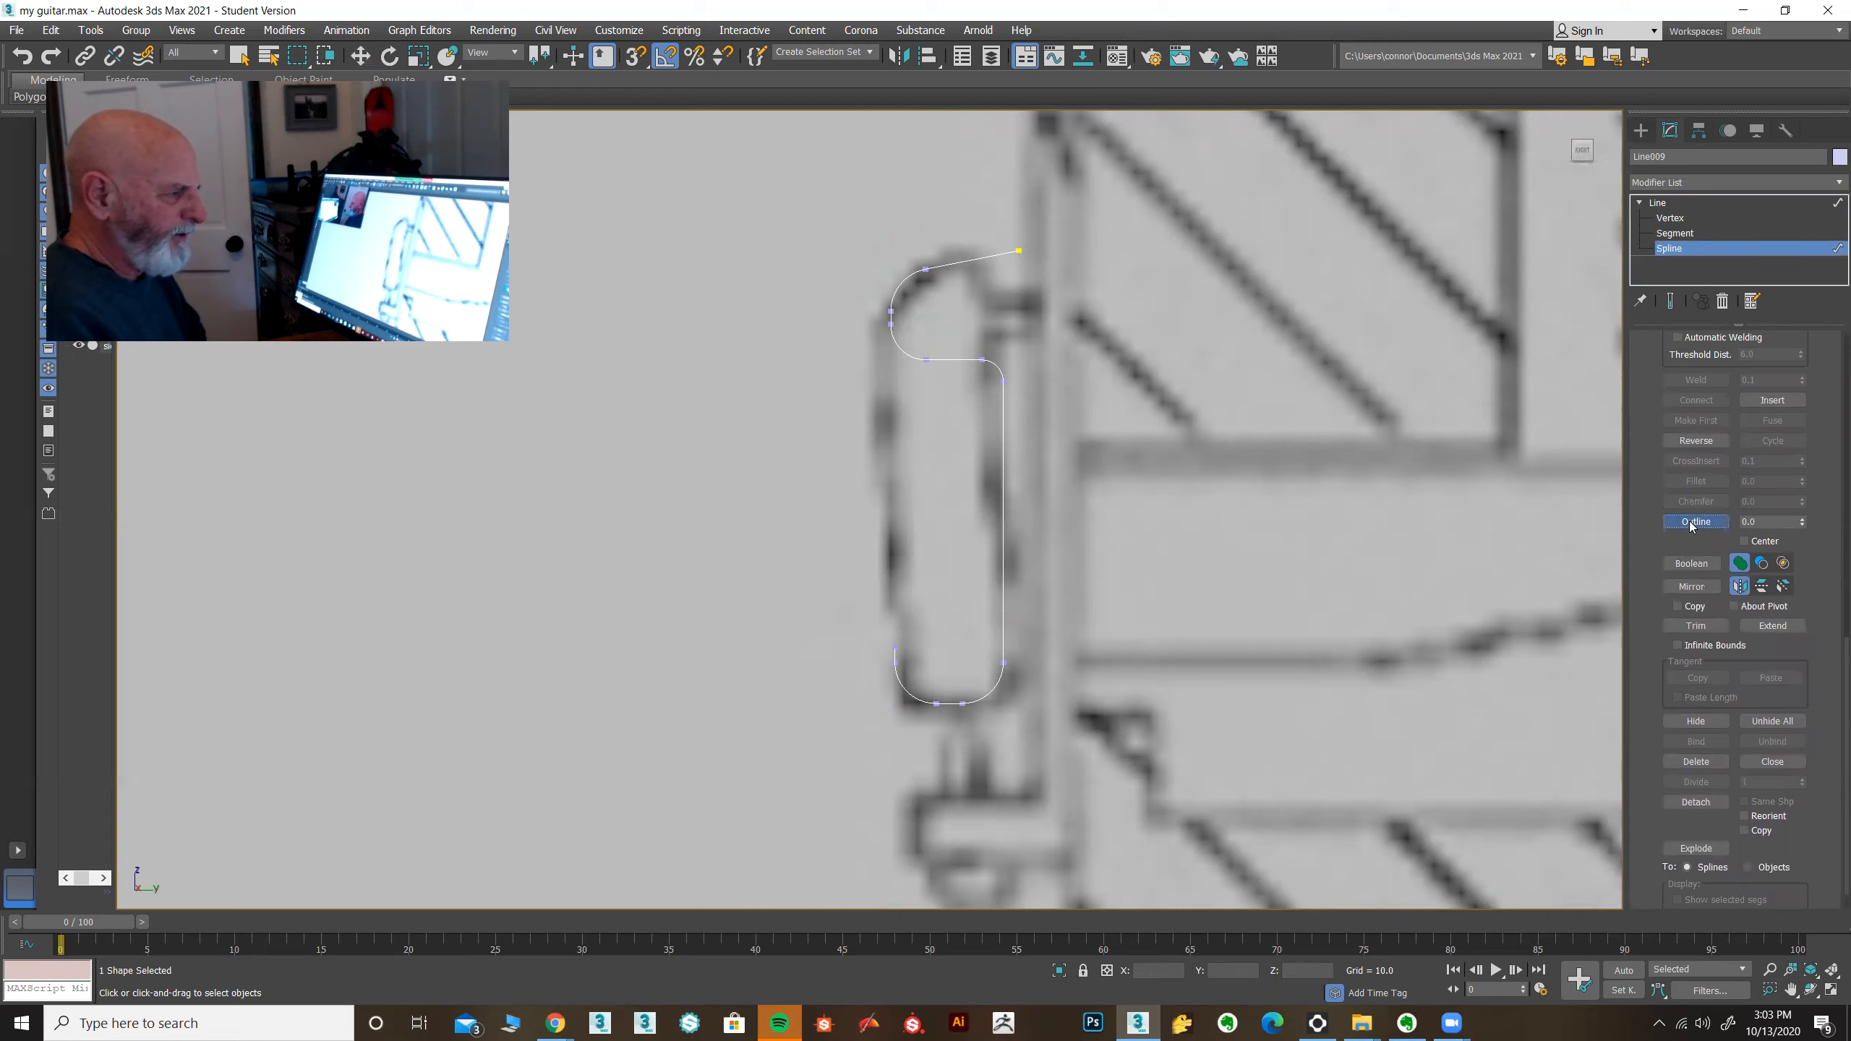
drag(1002, 542, 1016, 528)
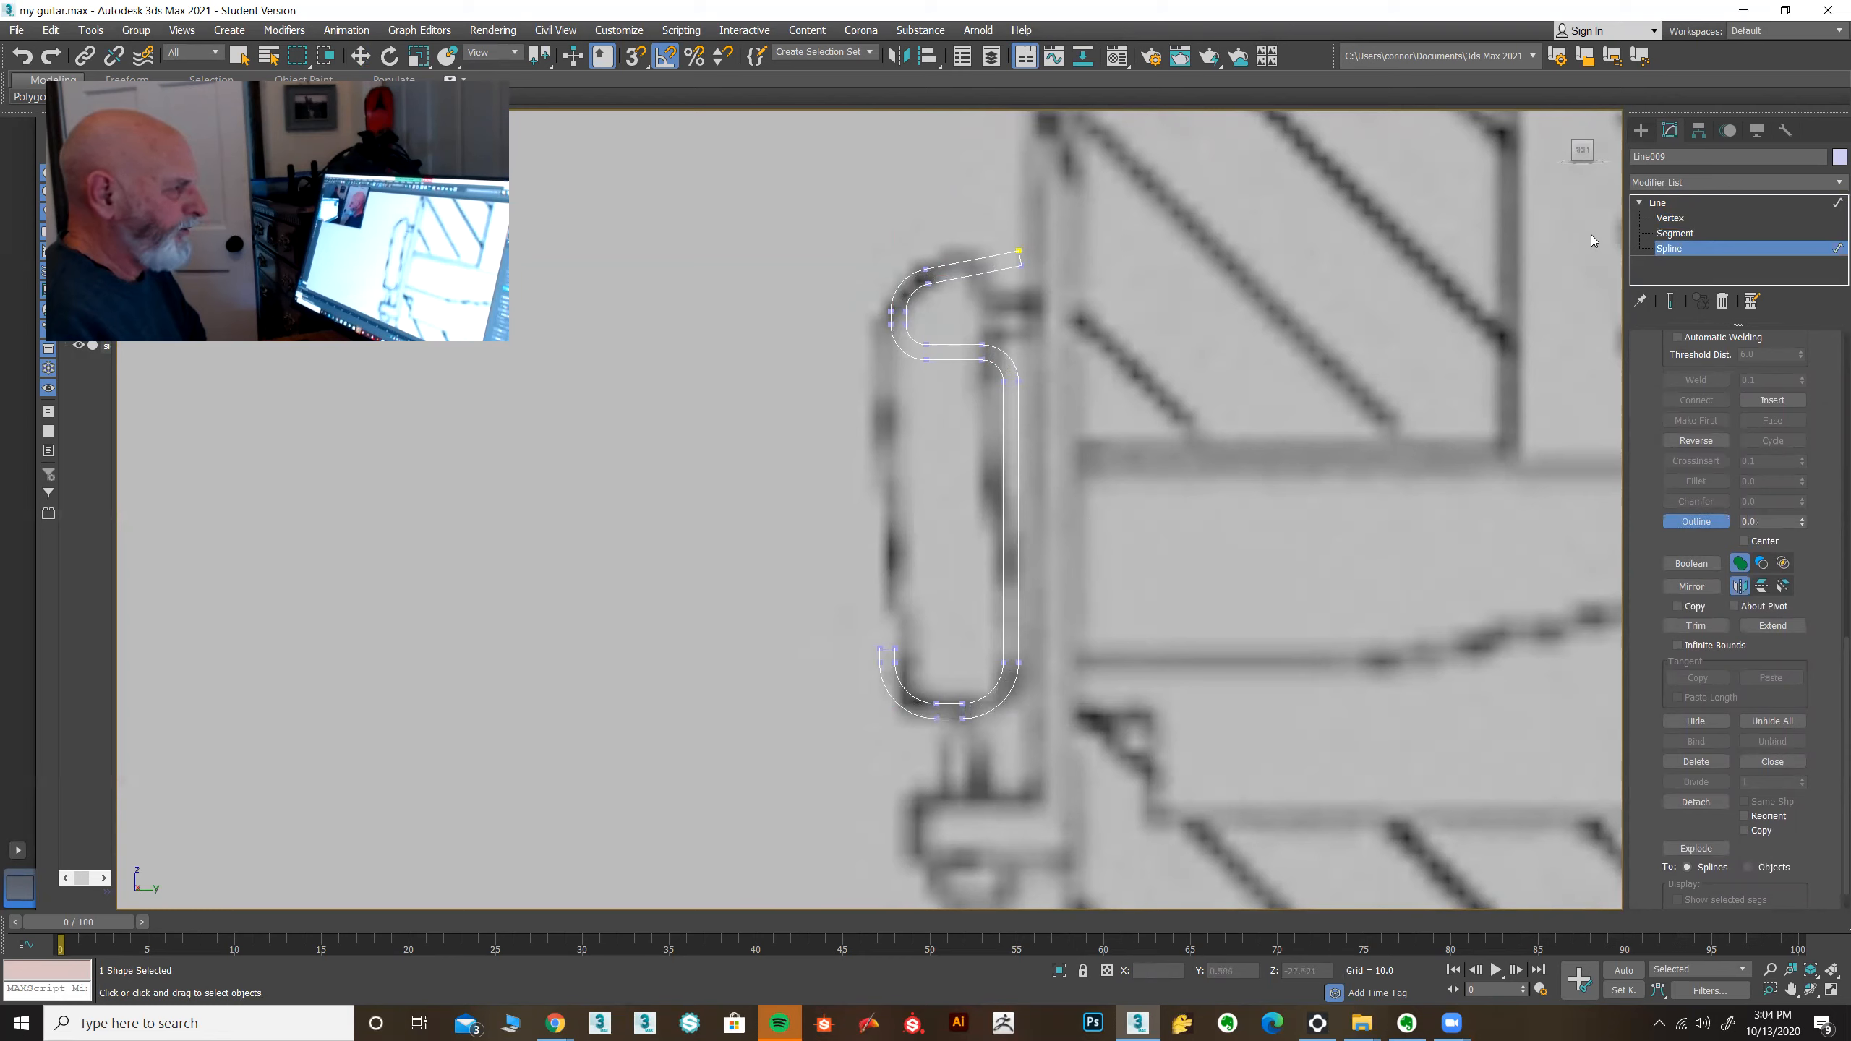
click(1674, 204)
Step: Apply an Extrude modifier to the outlined saddle profile
click(1734, 179)
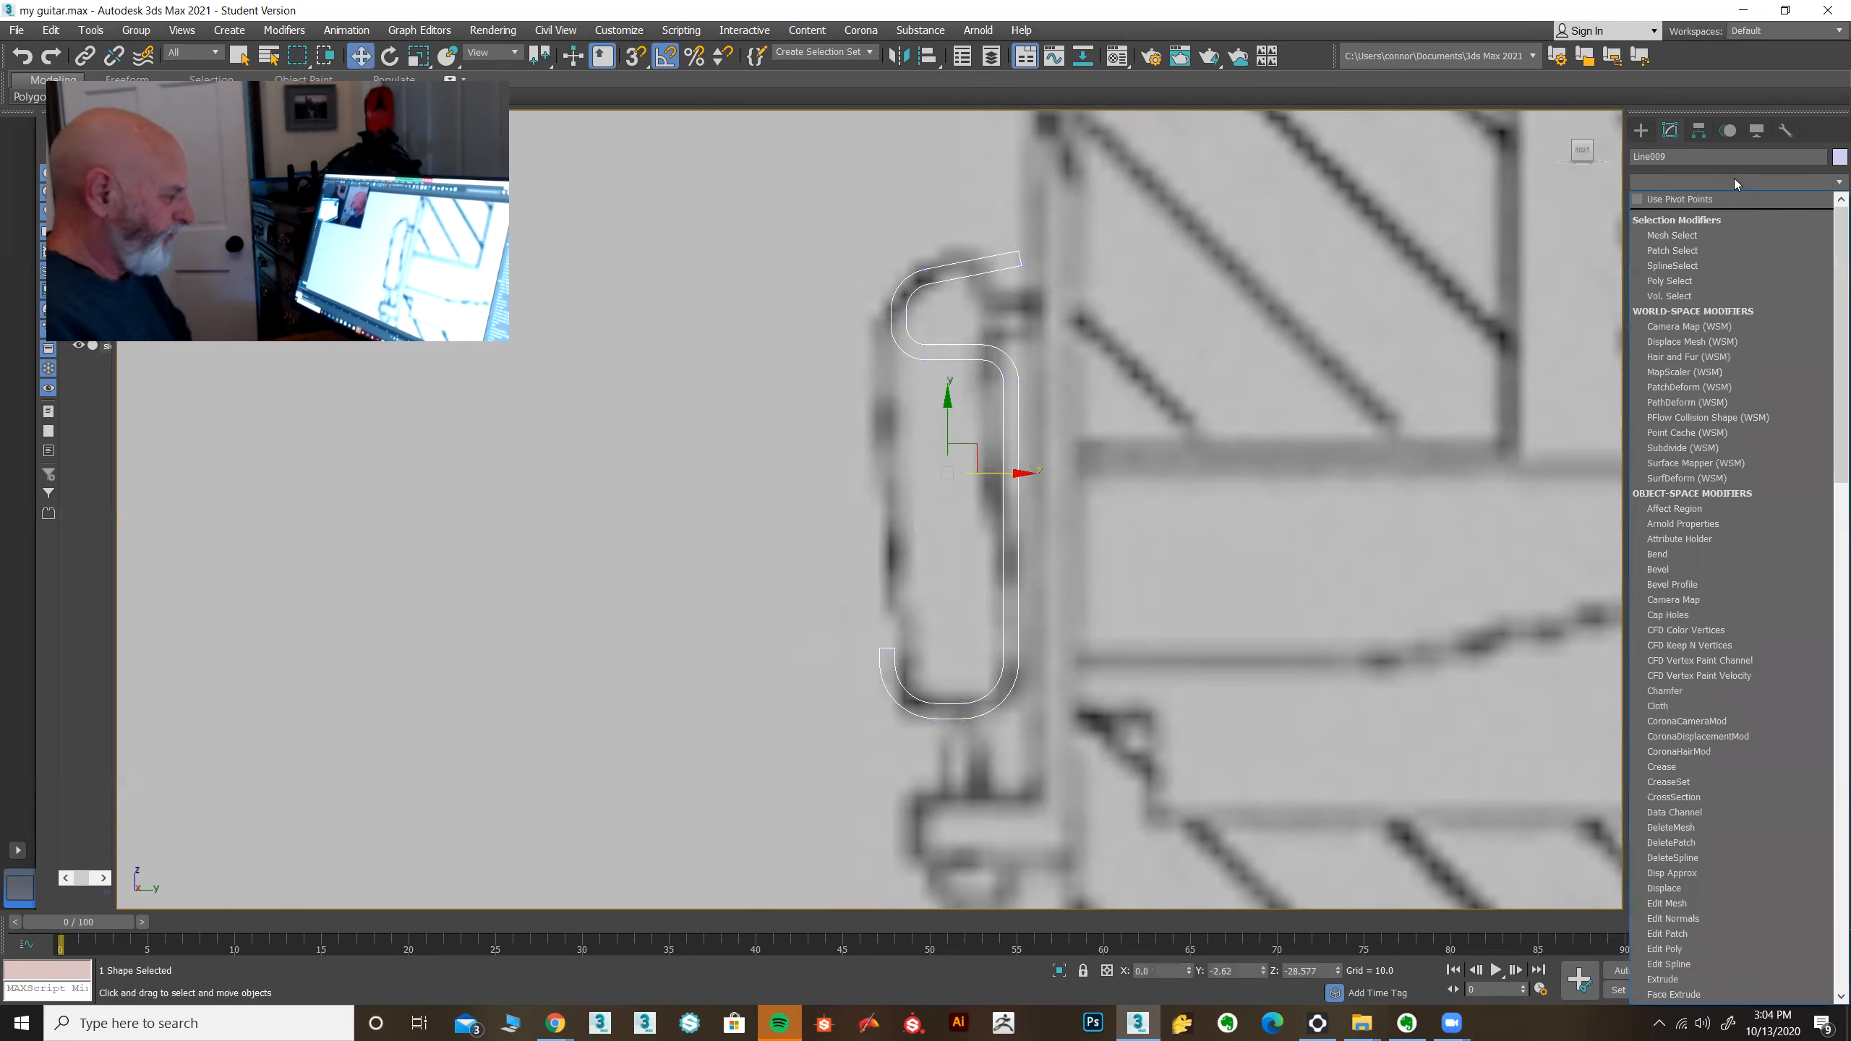
text(esh)
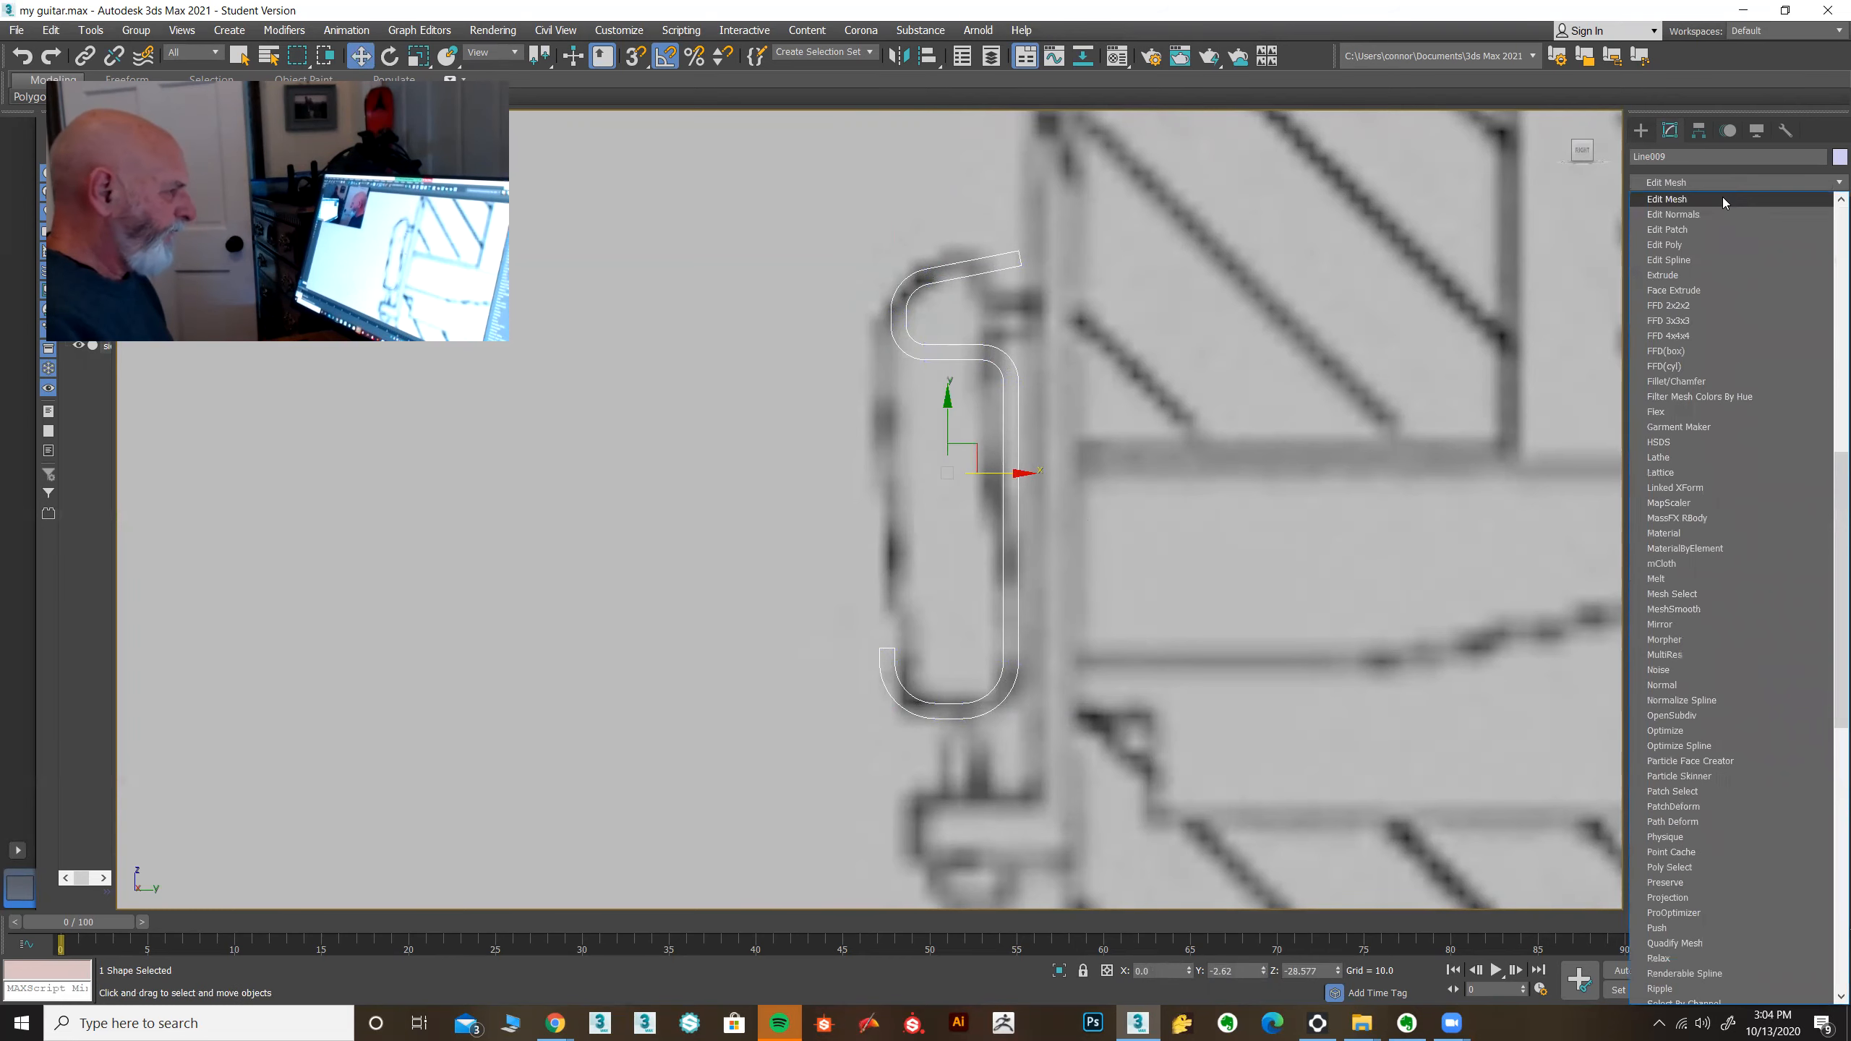
click(1688, 273)
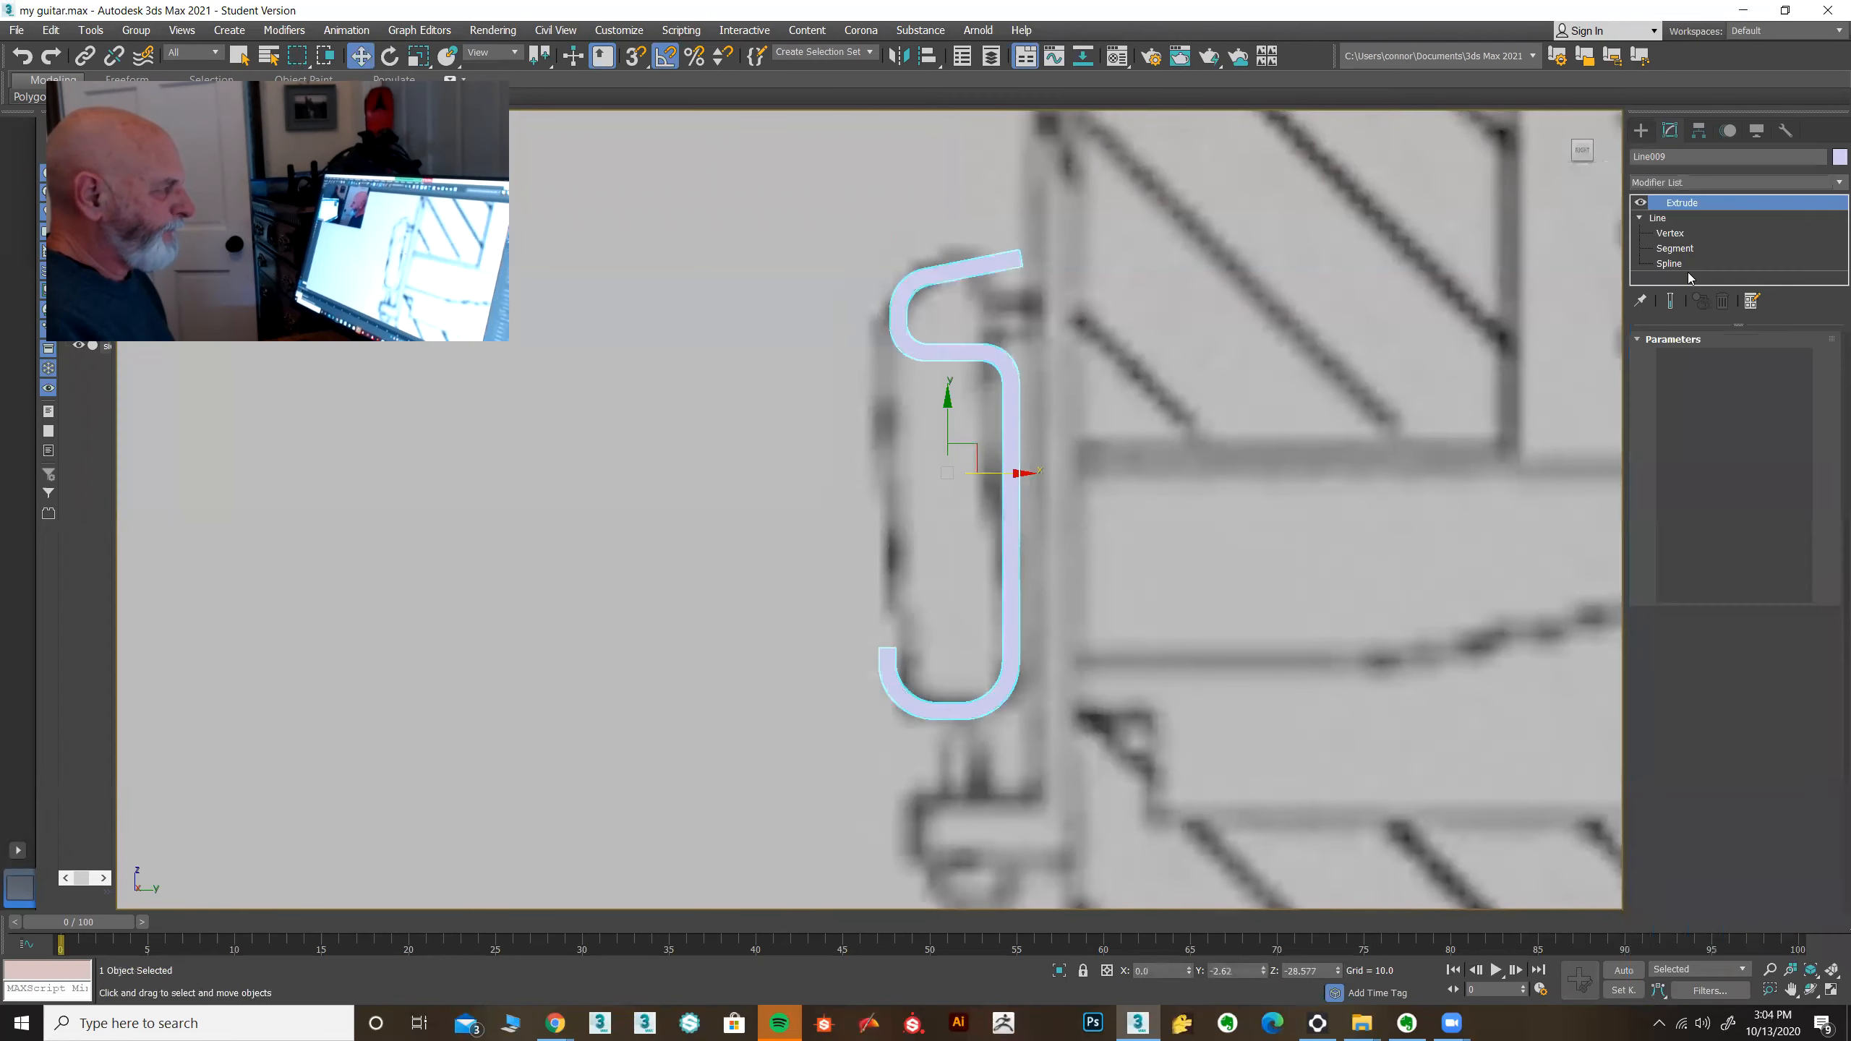
Step: Show all four viewports and unhide all the guitar parts around the saddle
click(1832, 989)
click(1529, 843)
click(1826, 972)
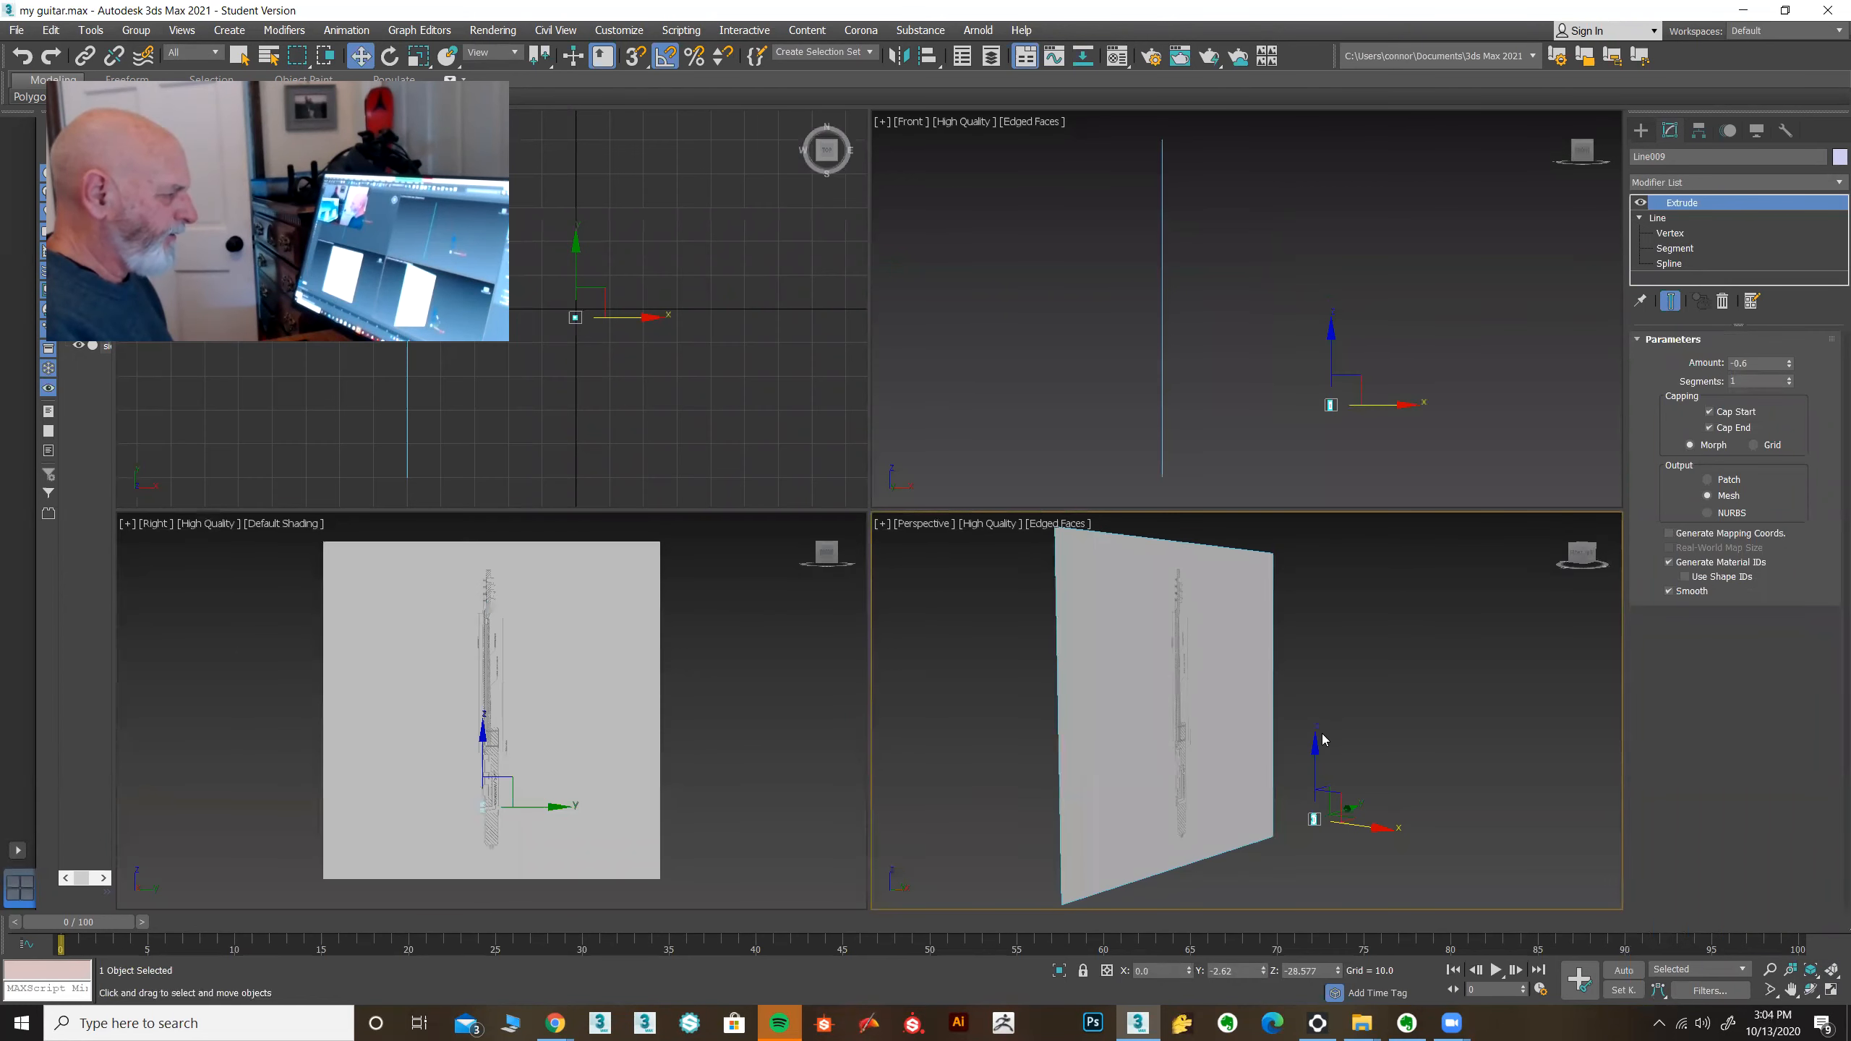
right_click(1443, 758)
click(1467, 660)
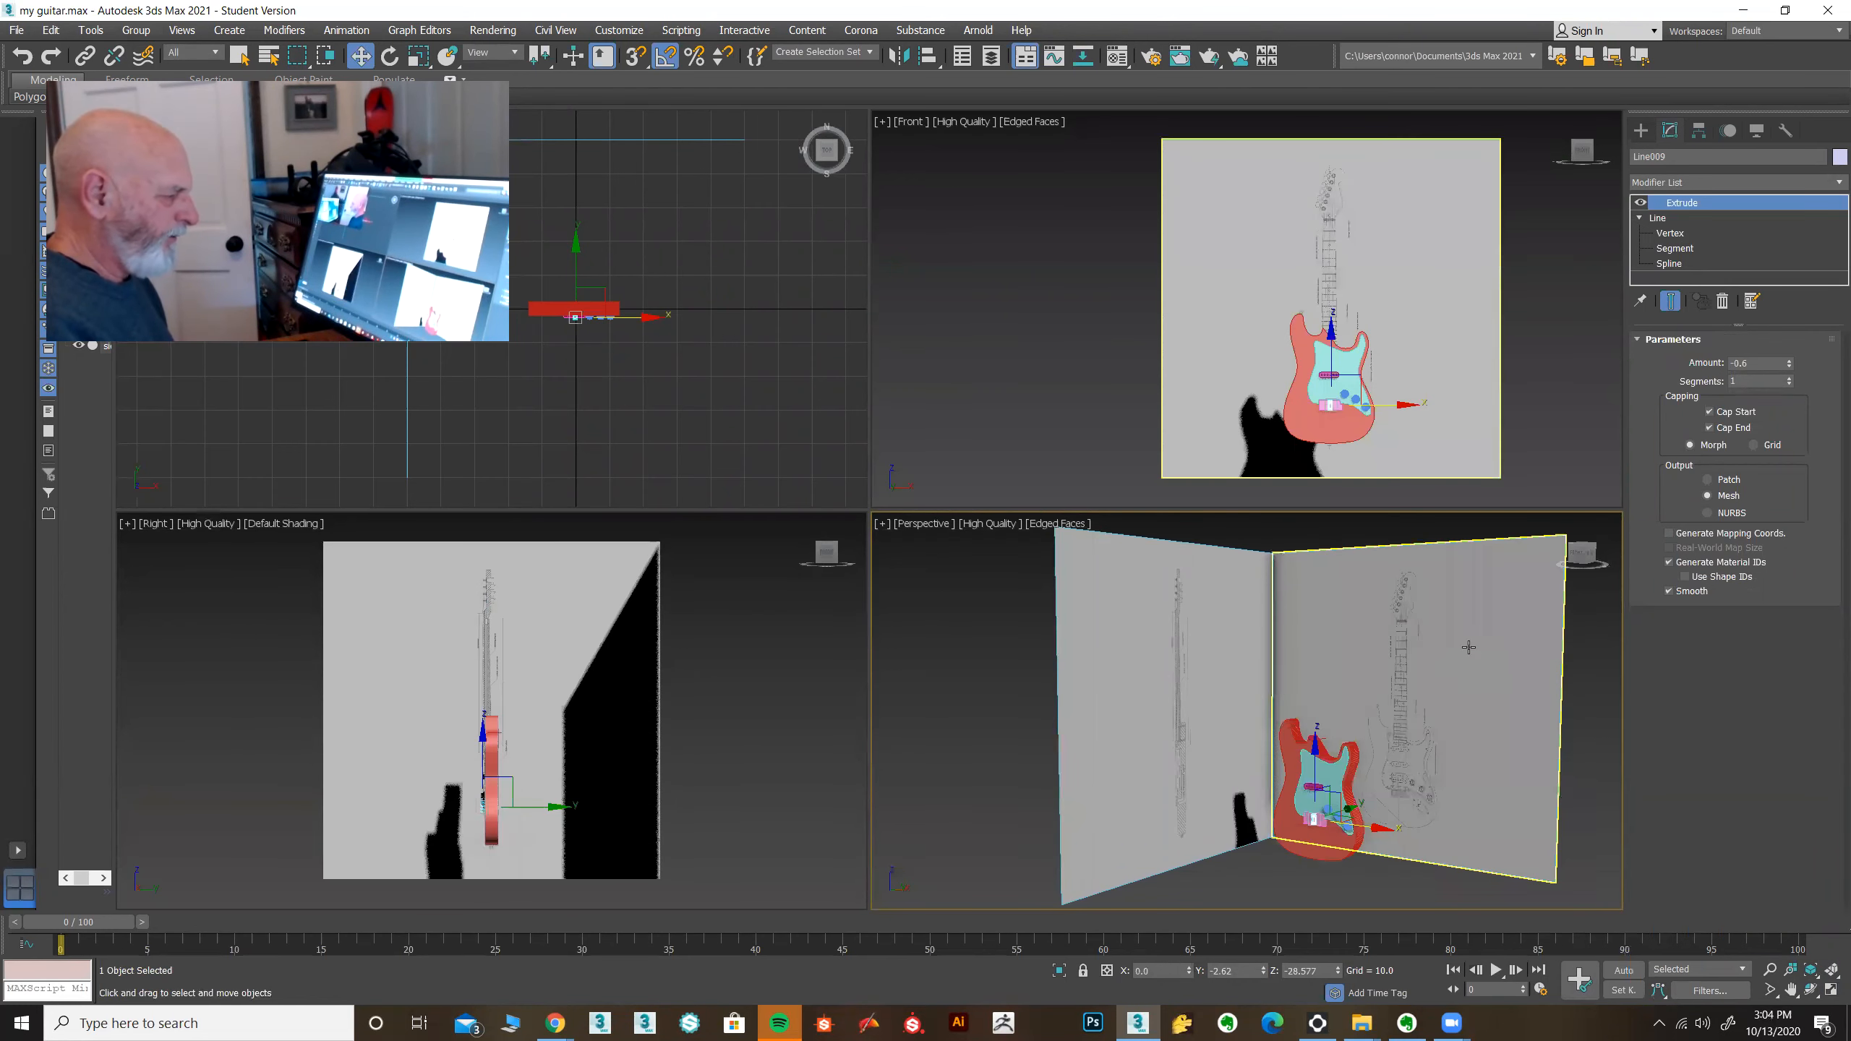
Step: Set the saddle's extrusion amount to 1.0, judging its width against the pink bridge plate in the perspective view
scroll(1307, 851, up, 5)
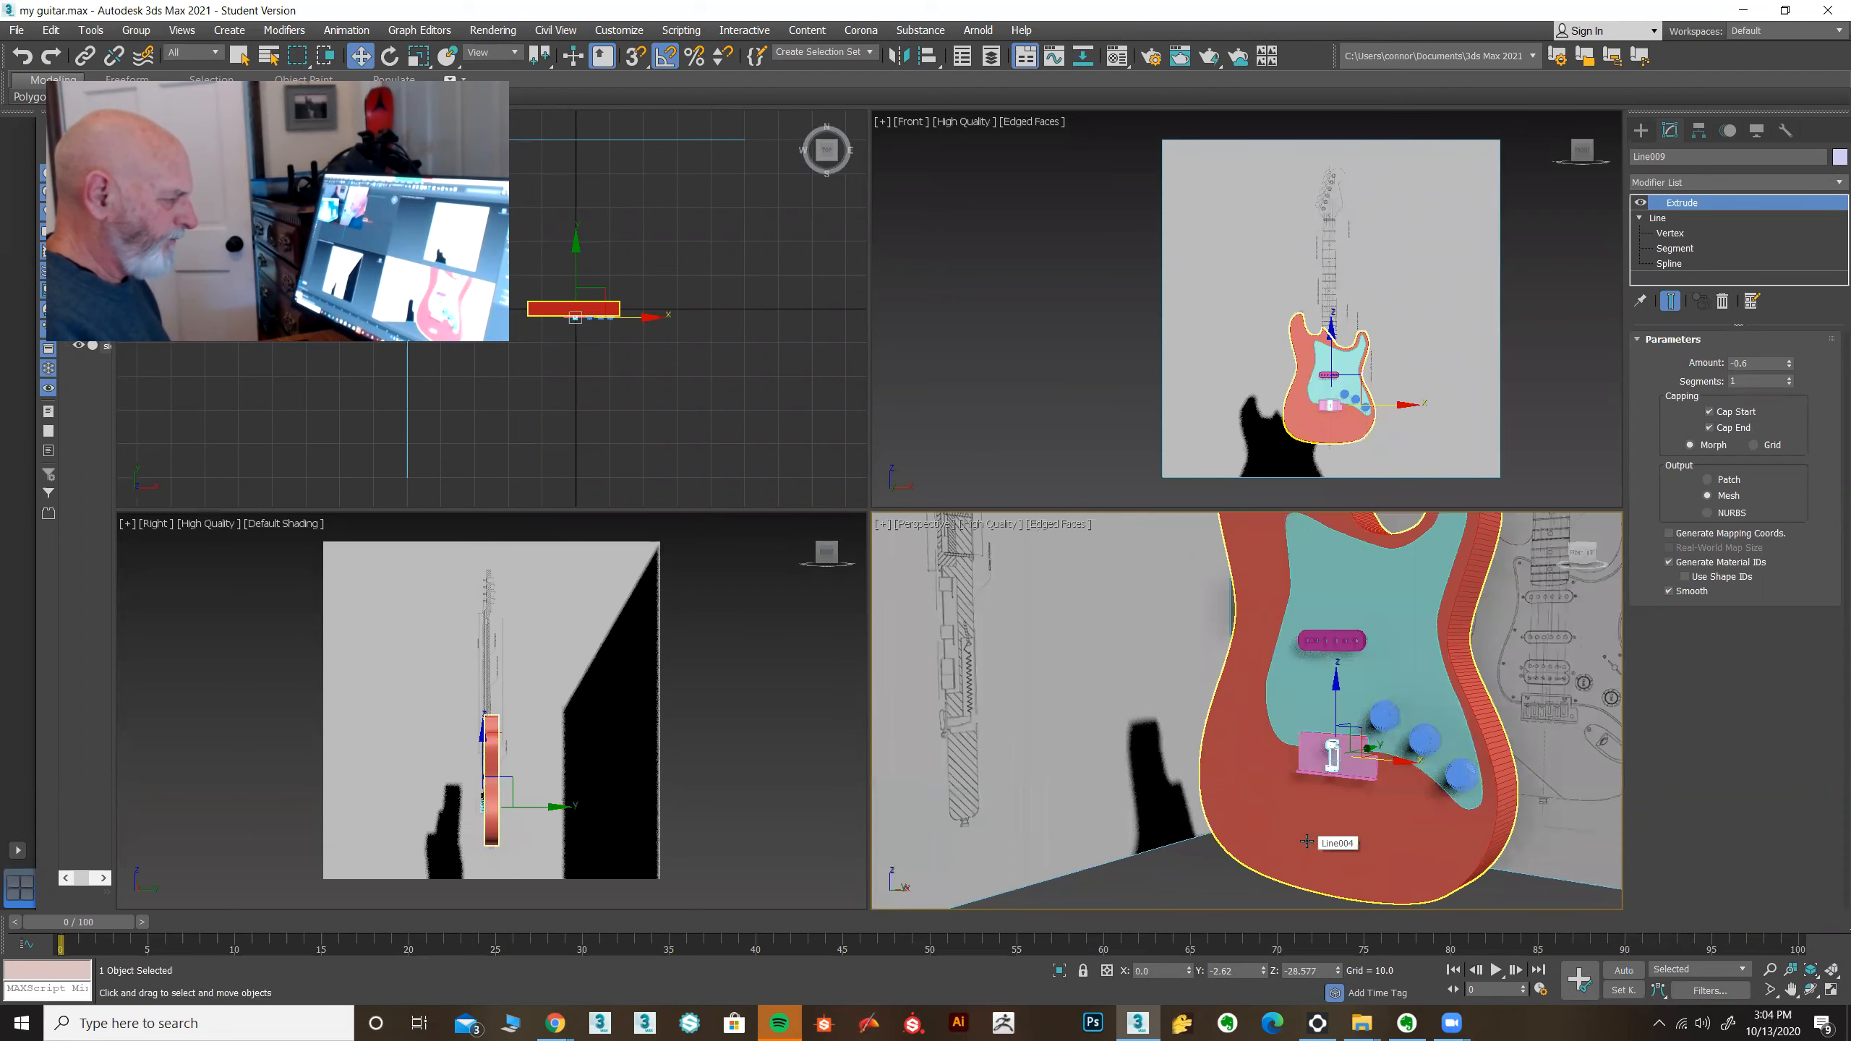
scroll(1307, 841, up, 3)
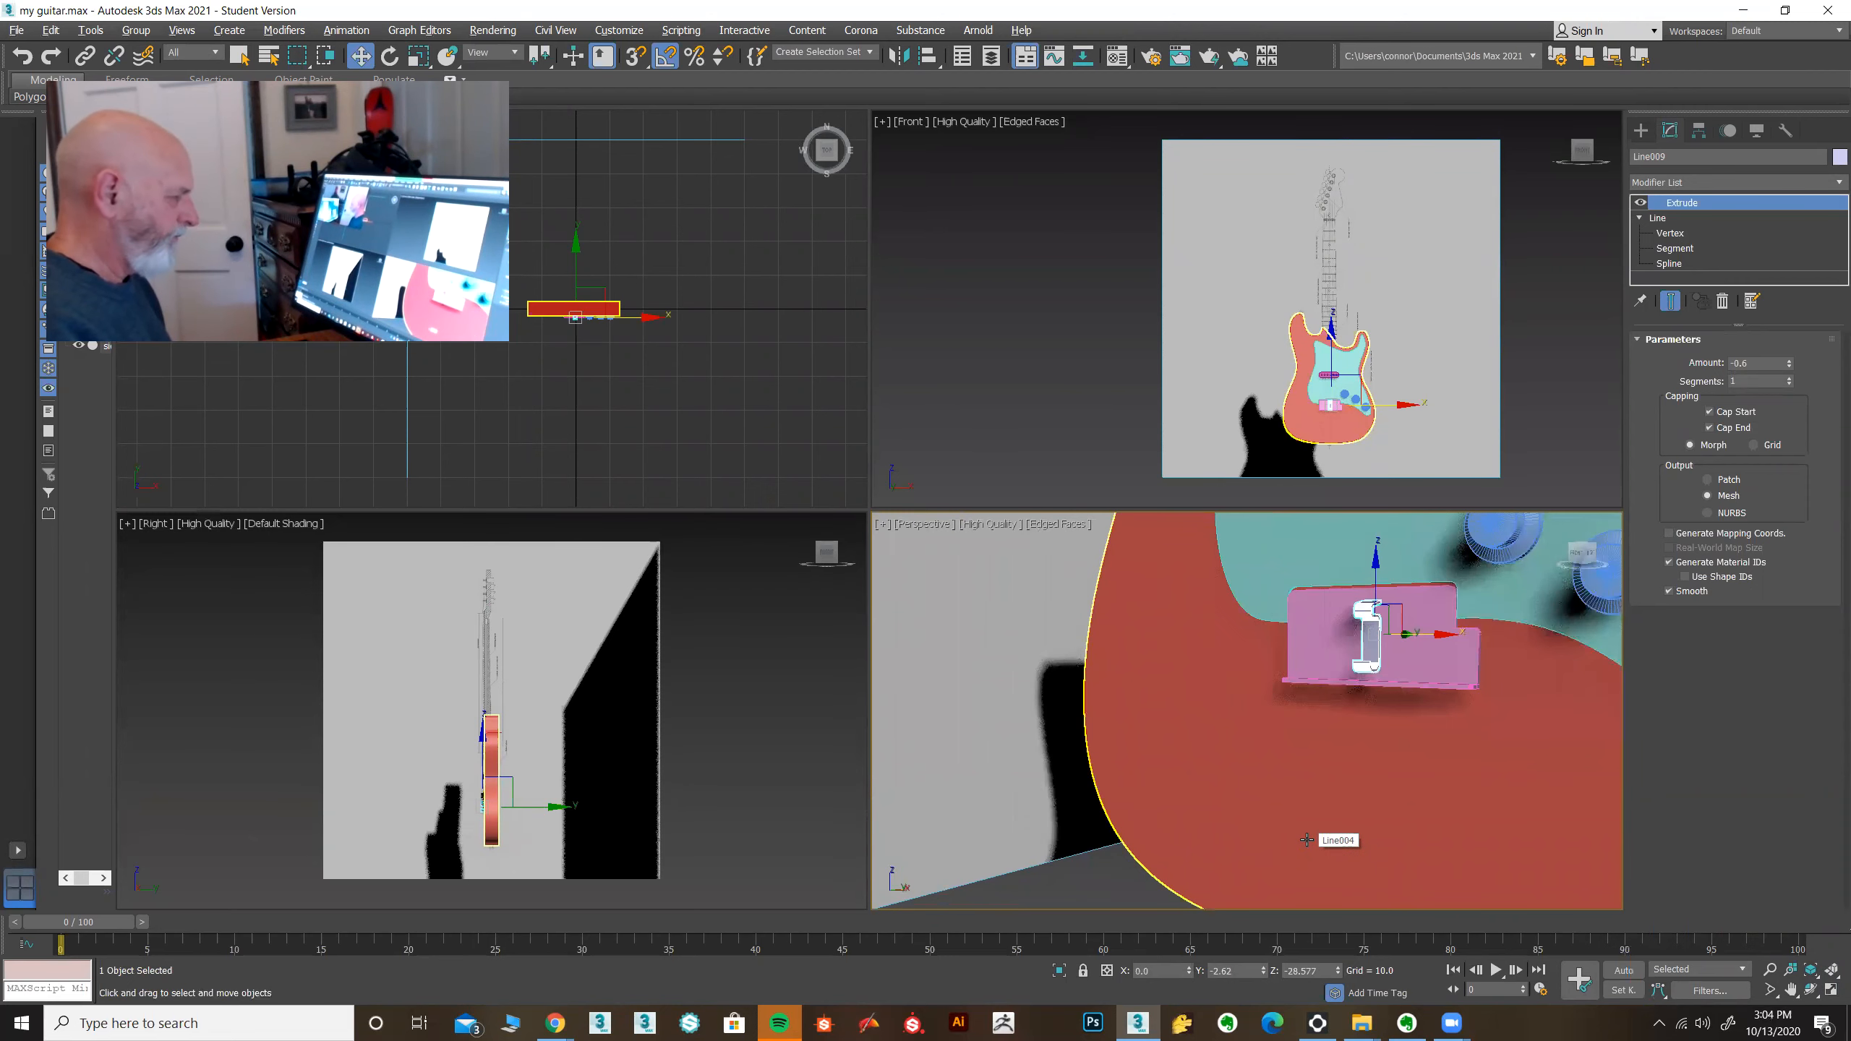
key(alt+w)
scroll(1102, 517, up, 1)
alt+middle_drag(1103, 517, 1167, 519)
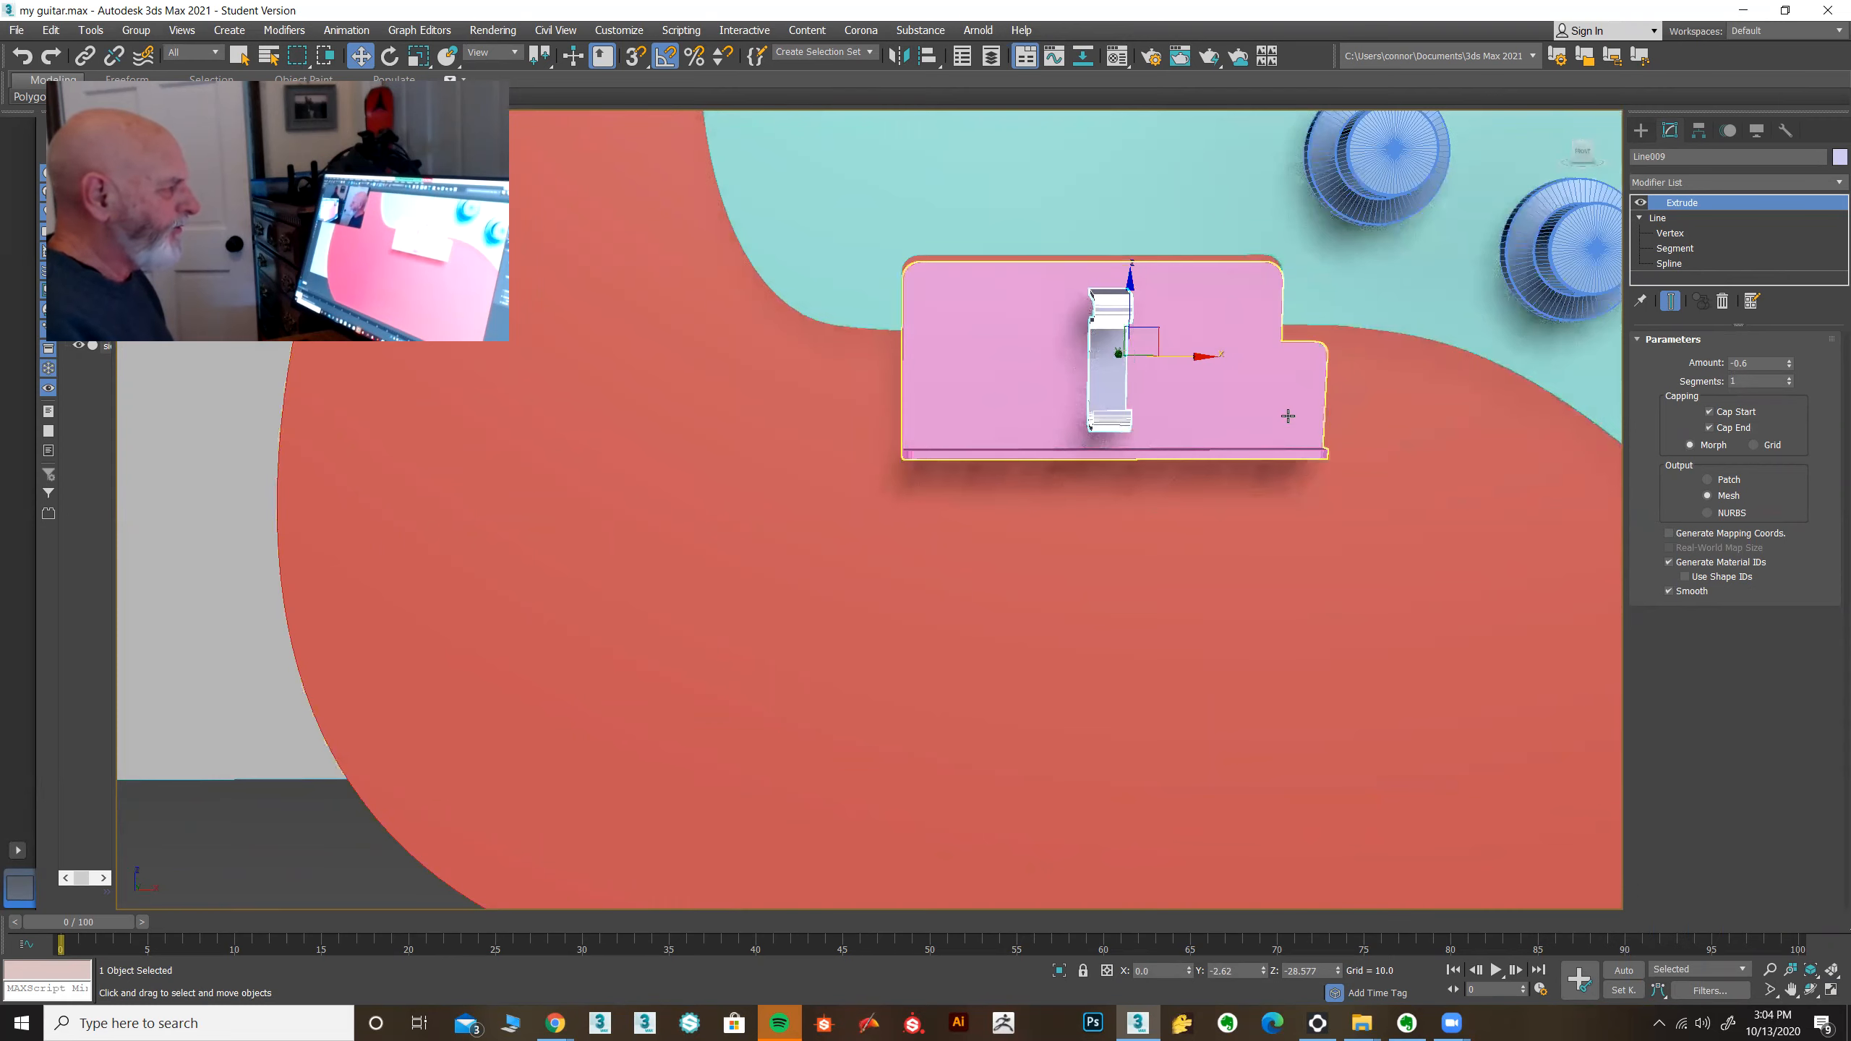
drag(1788, 366, 1790, 361)
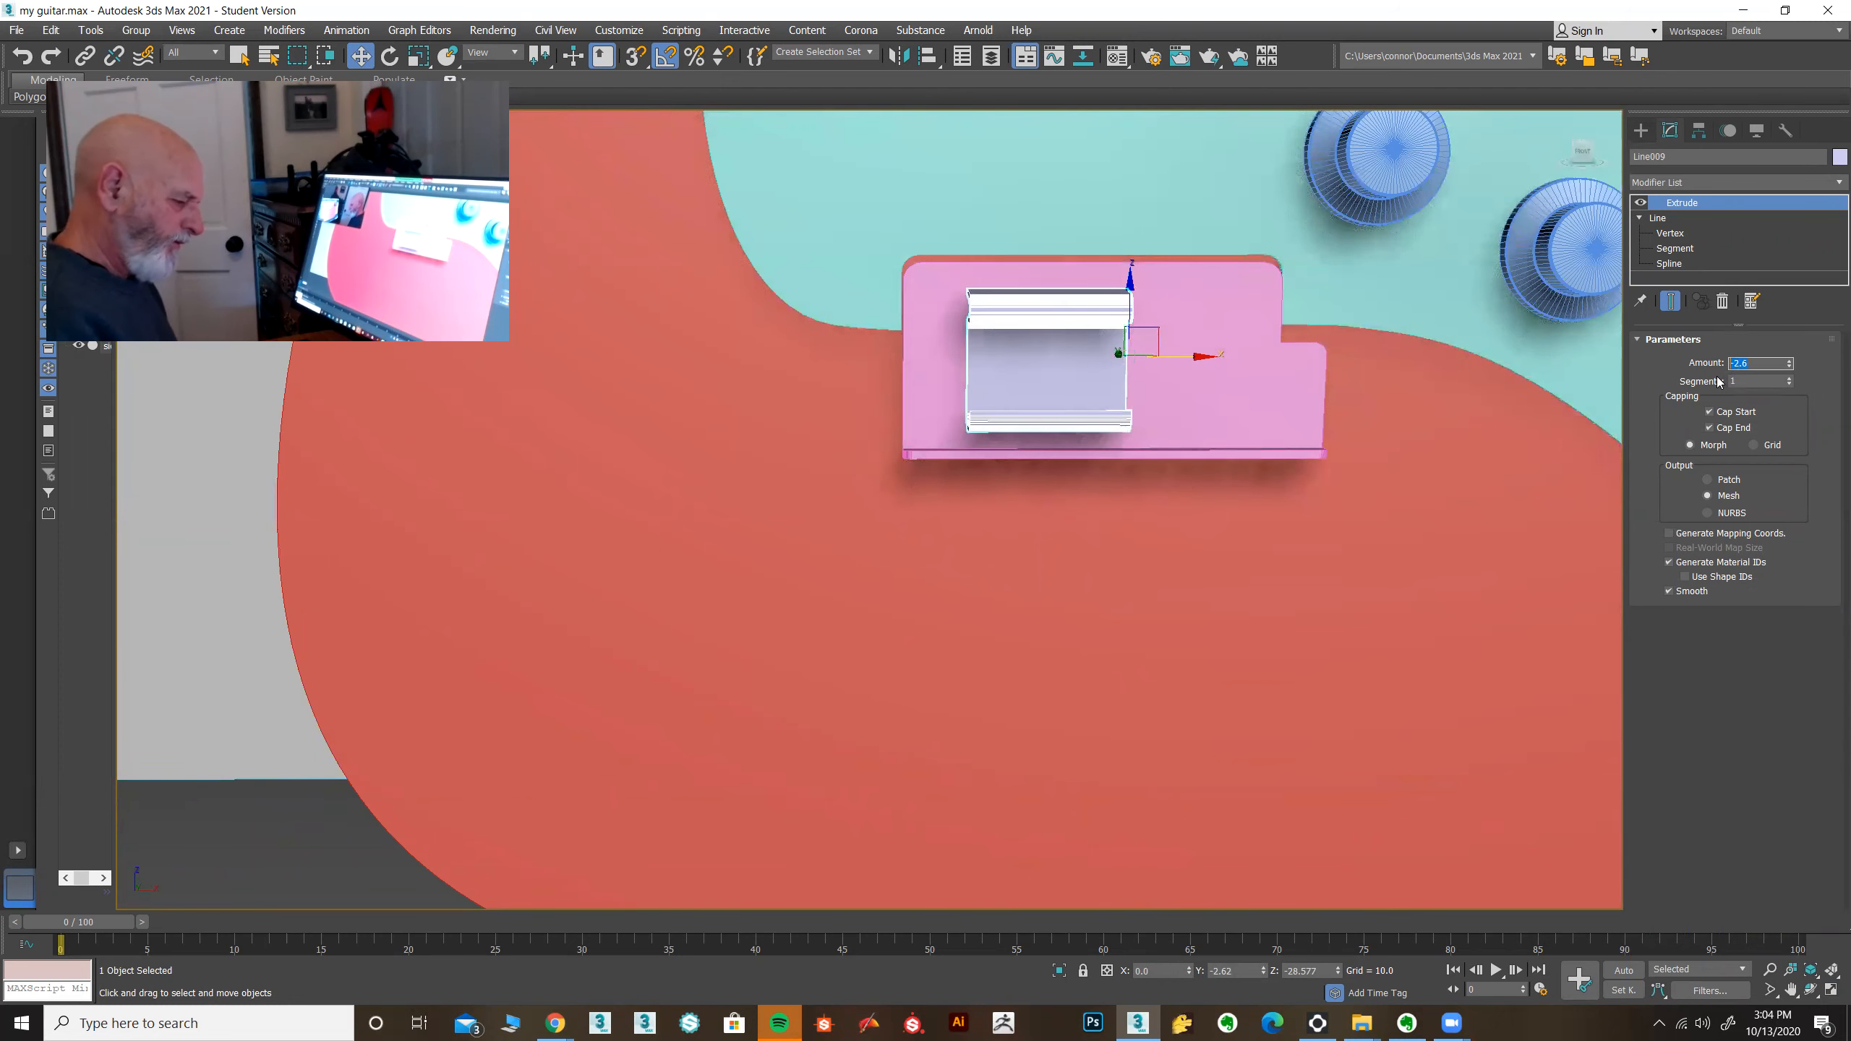
key(Return)
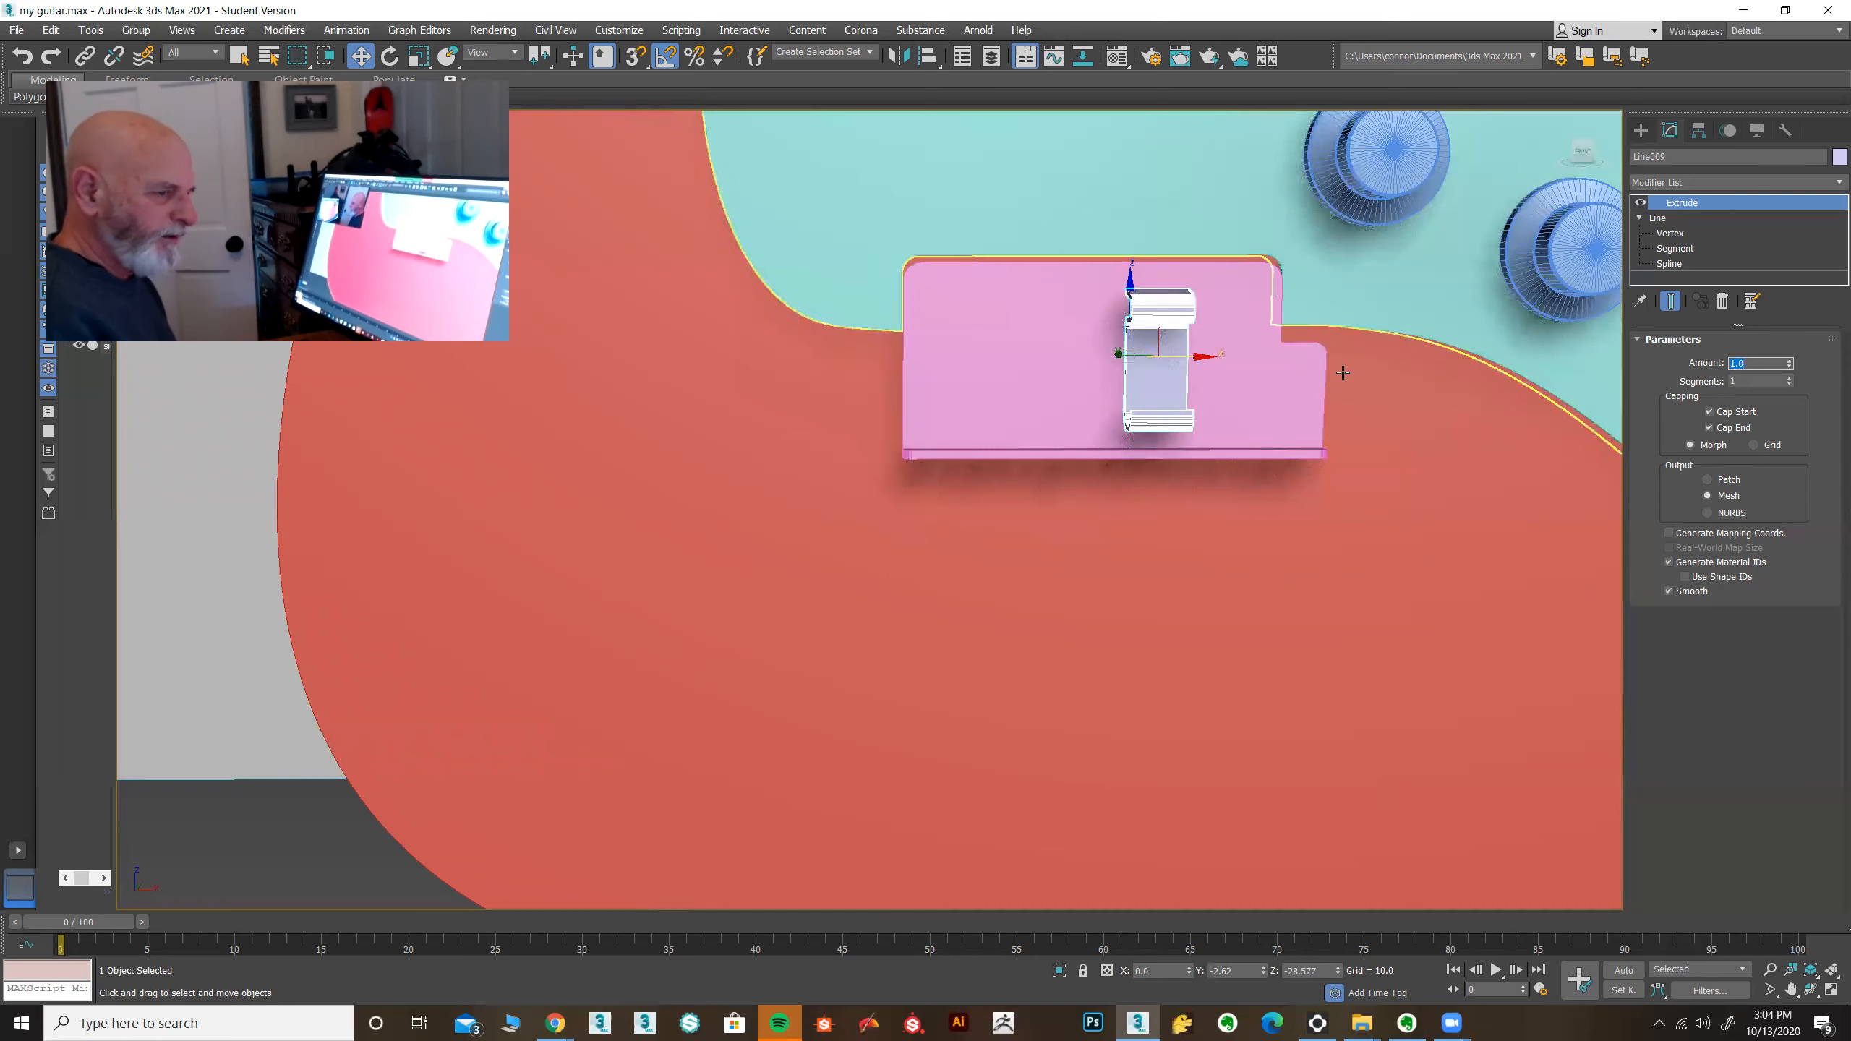
Step: Move the saddle along X to the left end of the bridge plate and check the bridge reference photo in the browser
drag(1197, 358, 1008, 364)
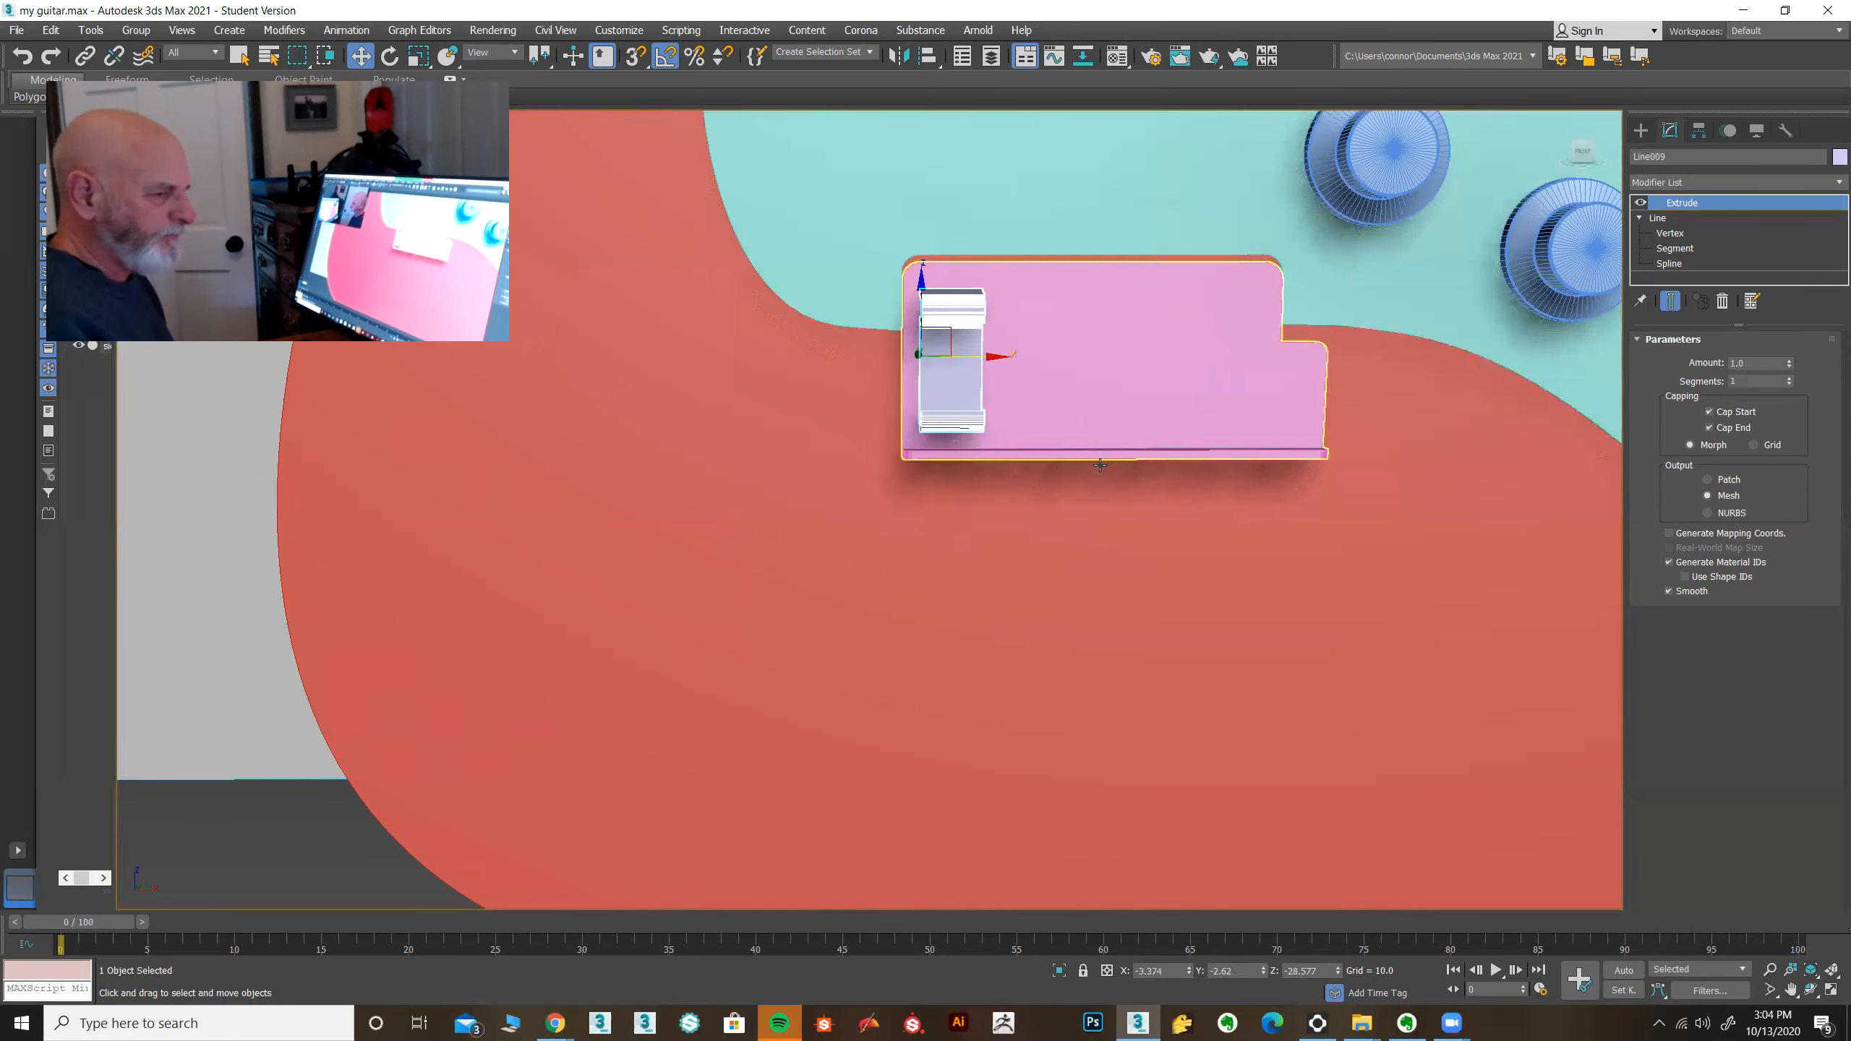
alt+middle_drag(1060, 475, 1027, 476)
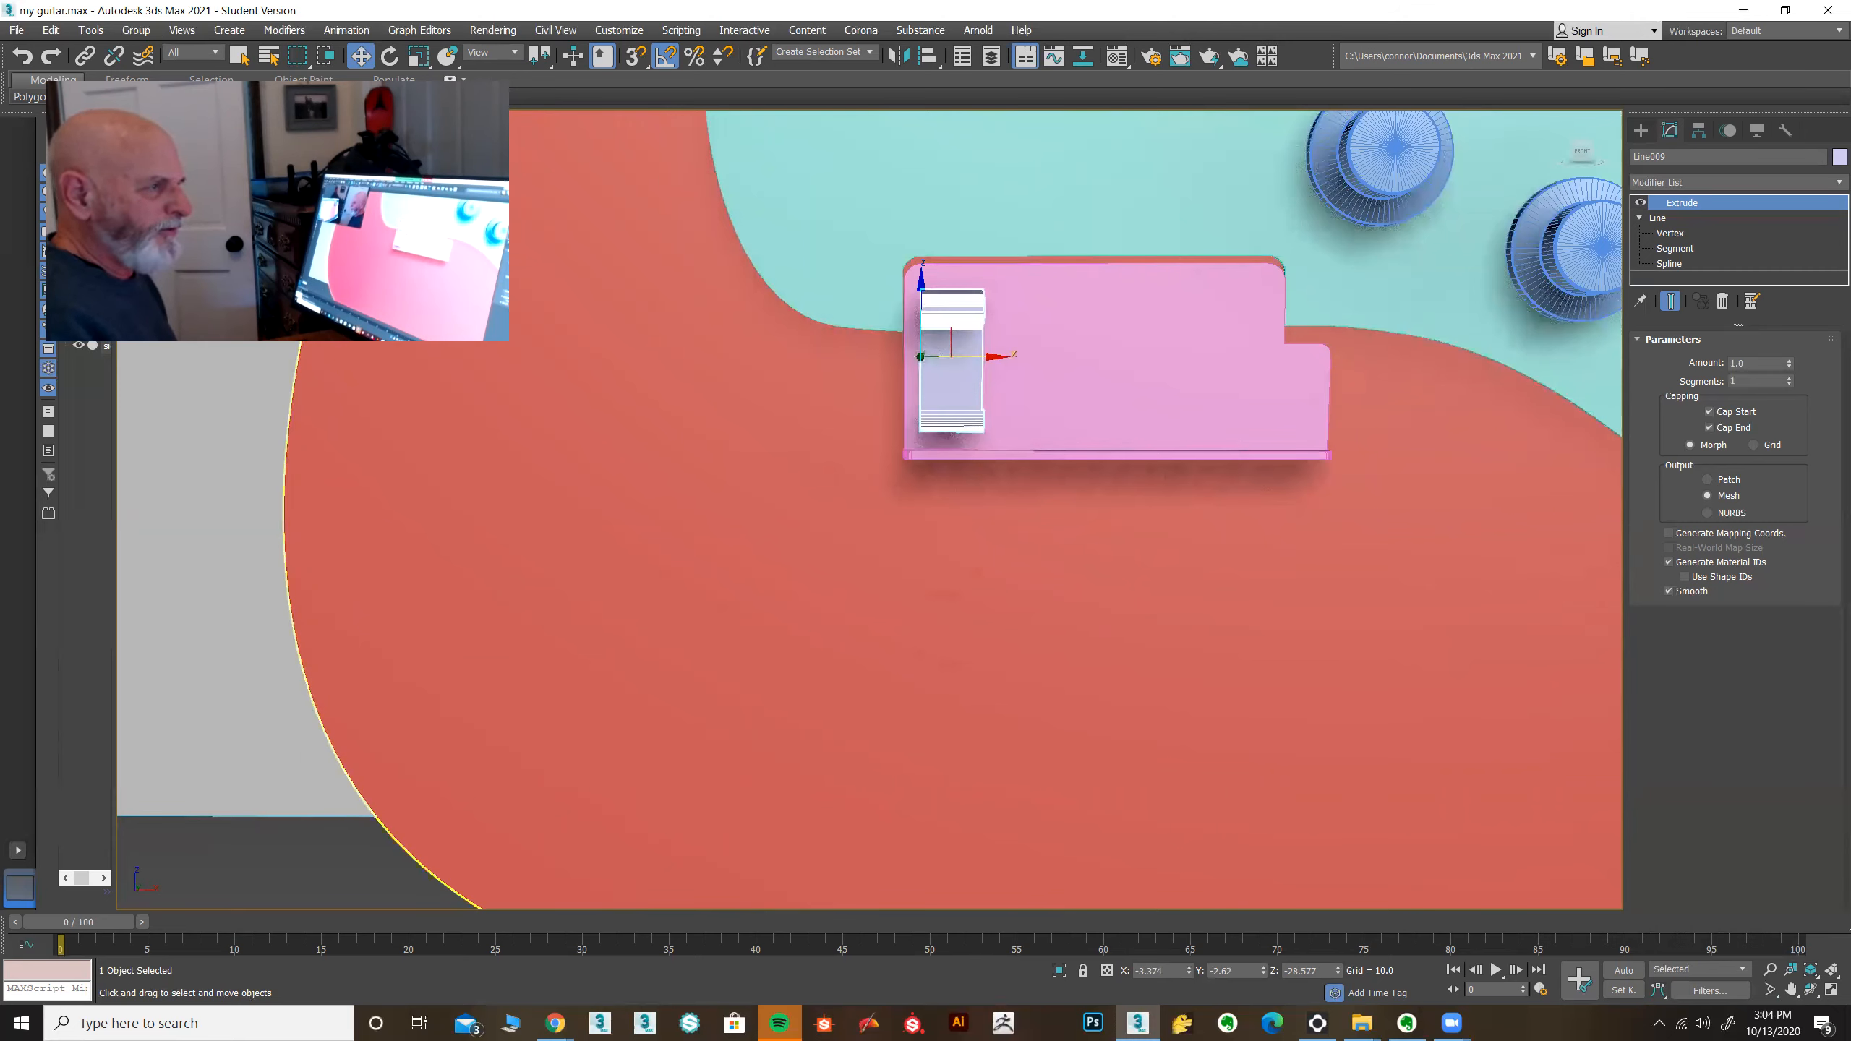
click(555, 1023)
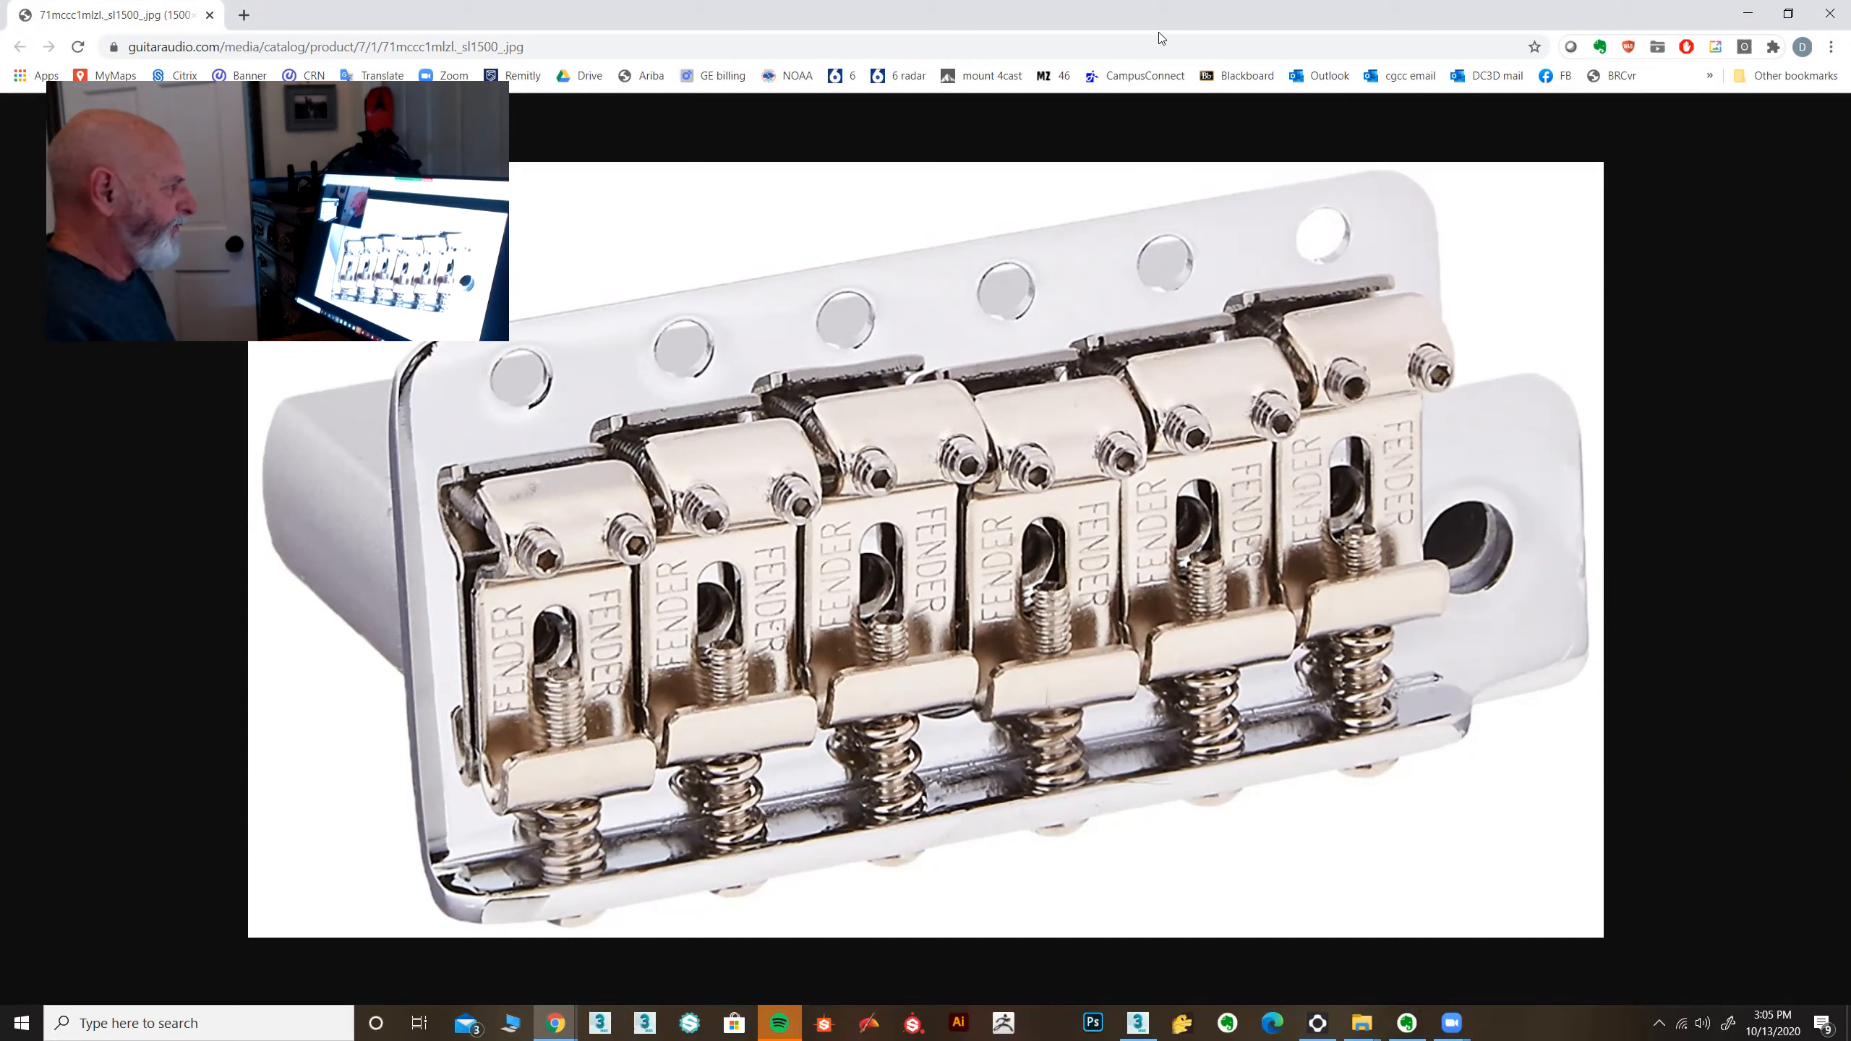
key(alt+Tab)
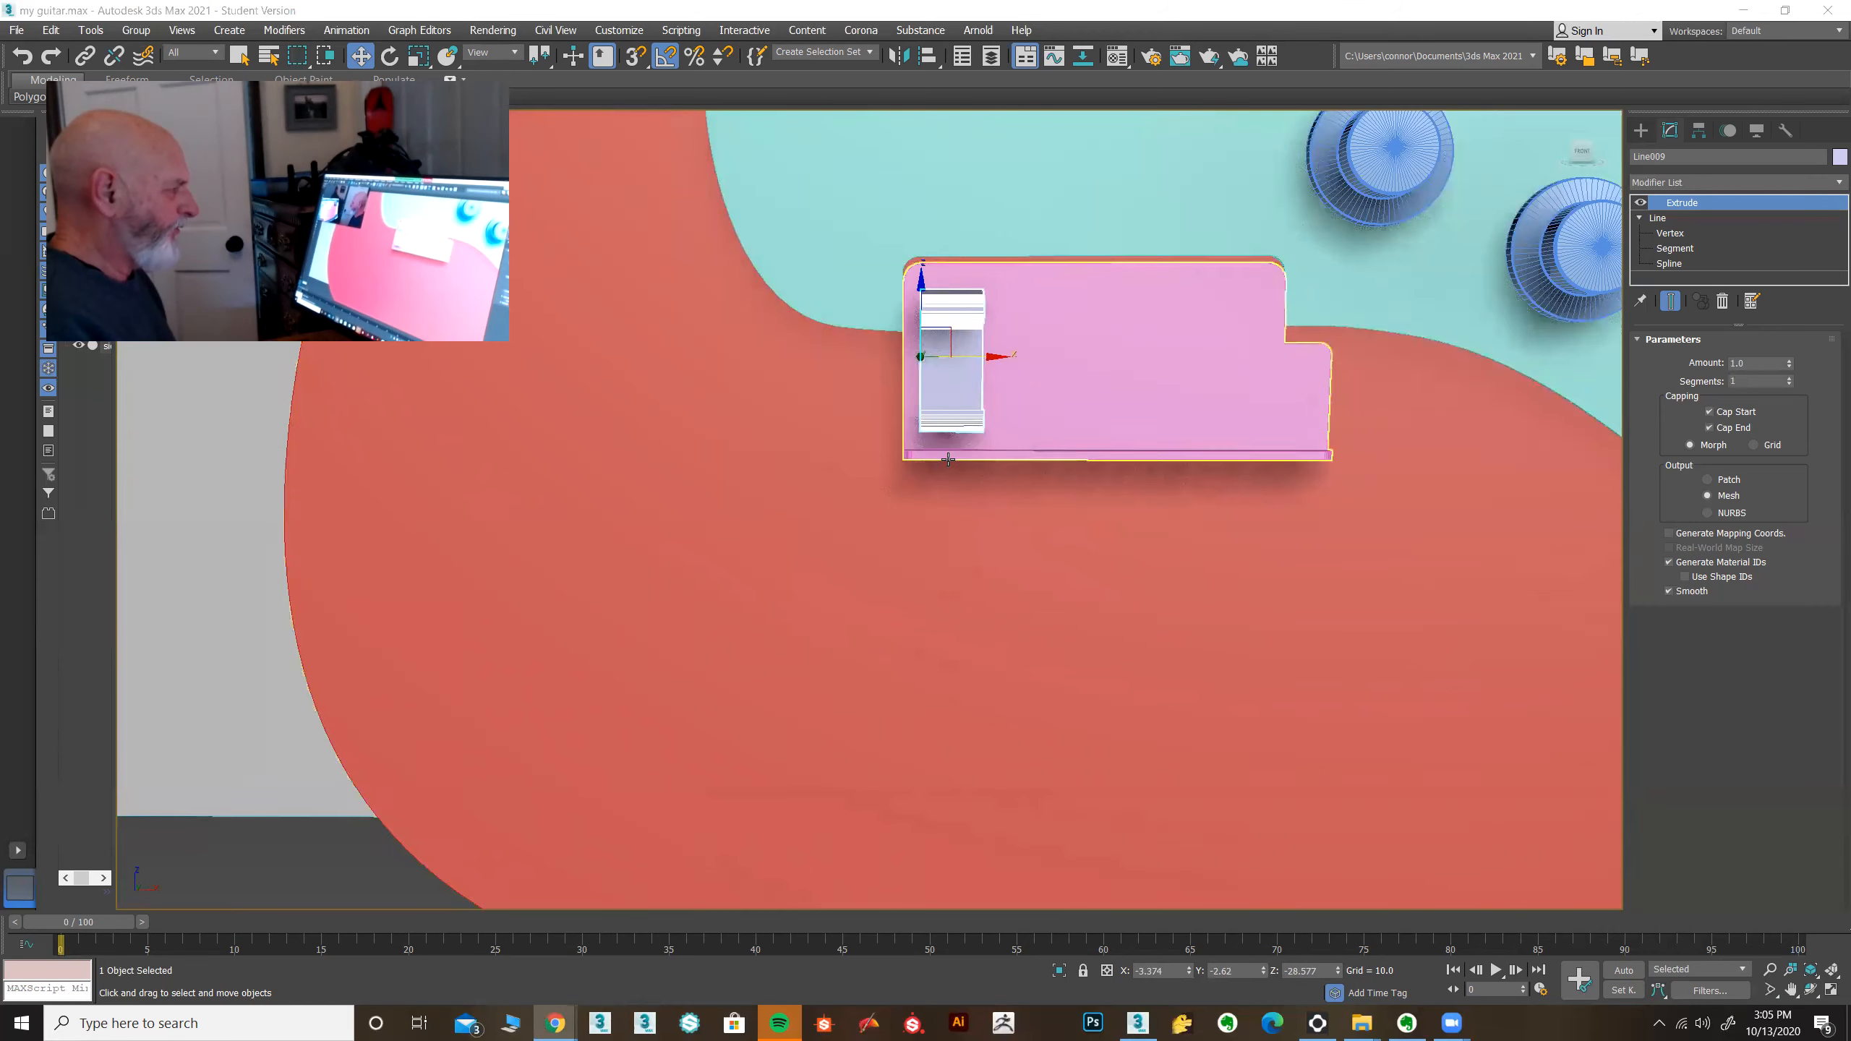
Step: Enter vertex editing on the saddle's line with the end result shown, and hide all unselected objects
scroll(948, 459, up, 5)
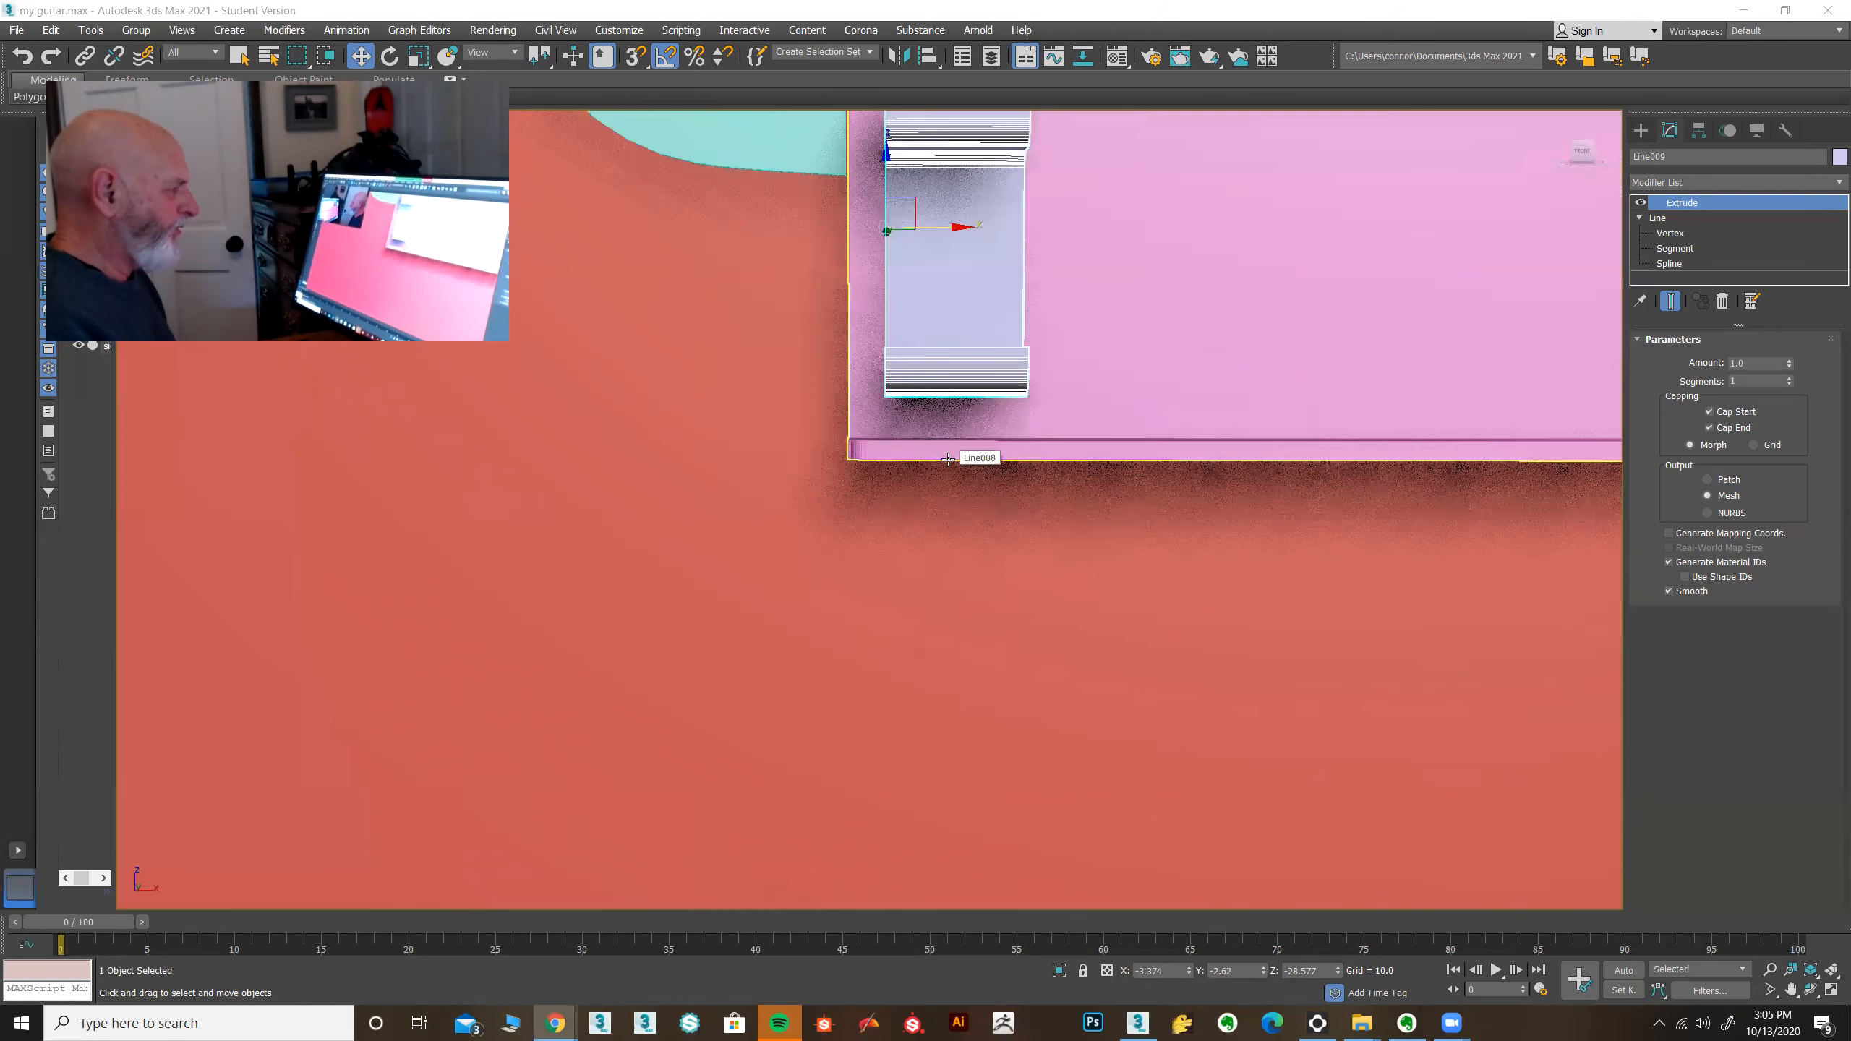
click(1831, 990)
click(504, 819)
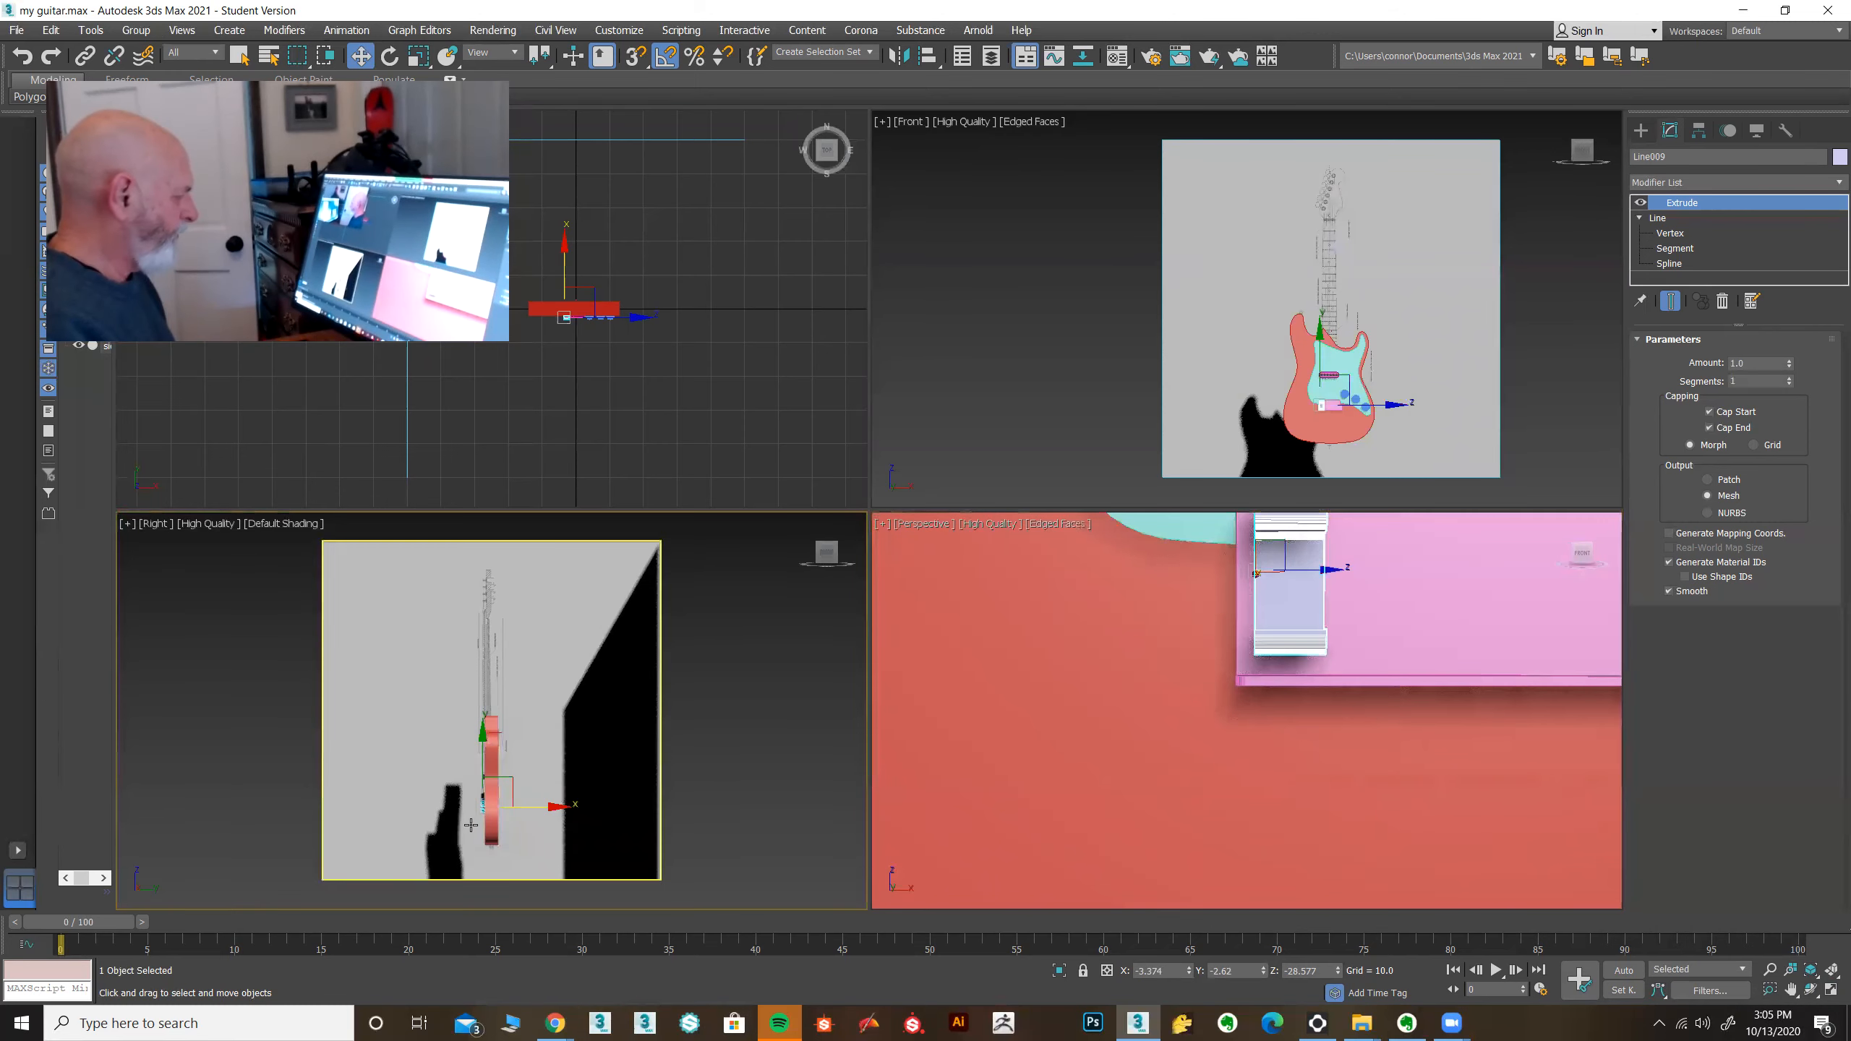
drag(1831, 974, 1831, 956)
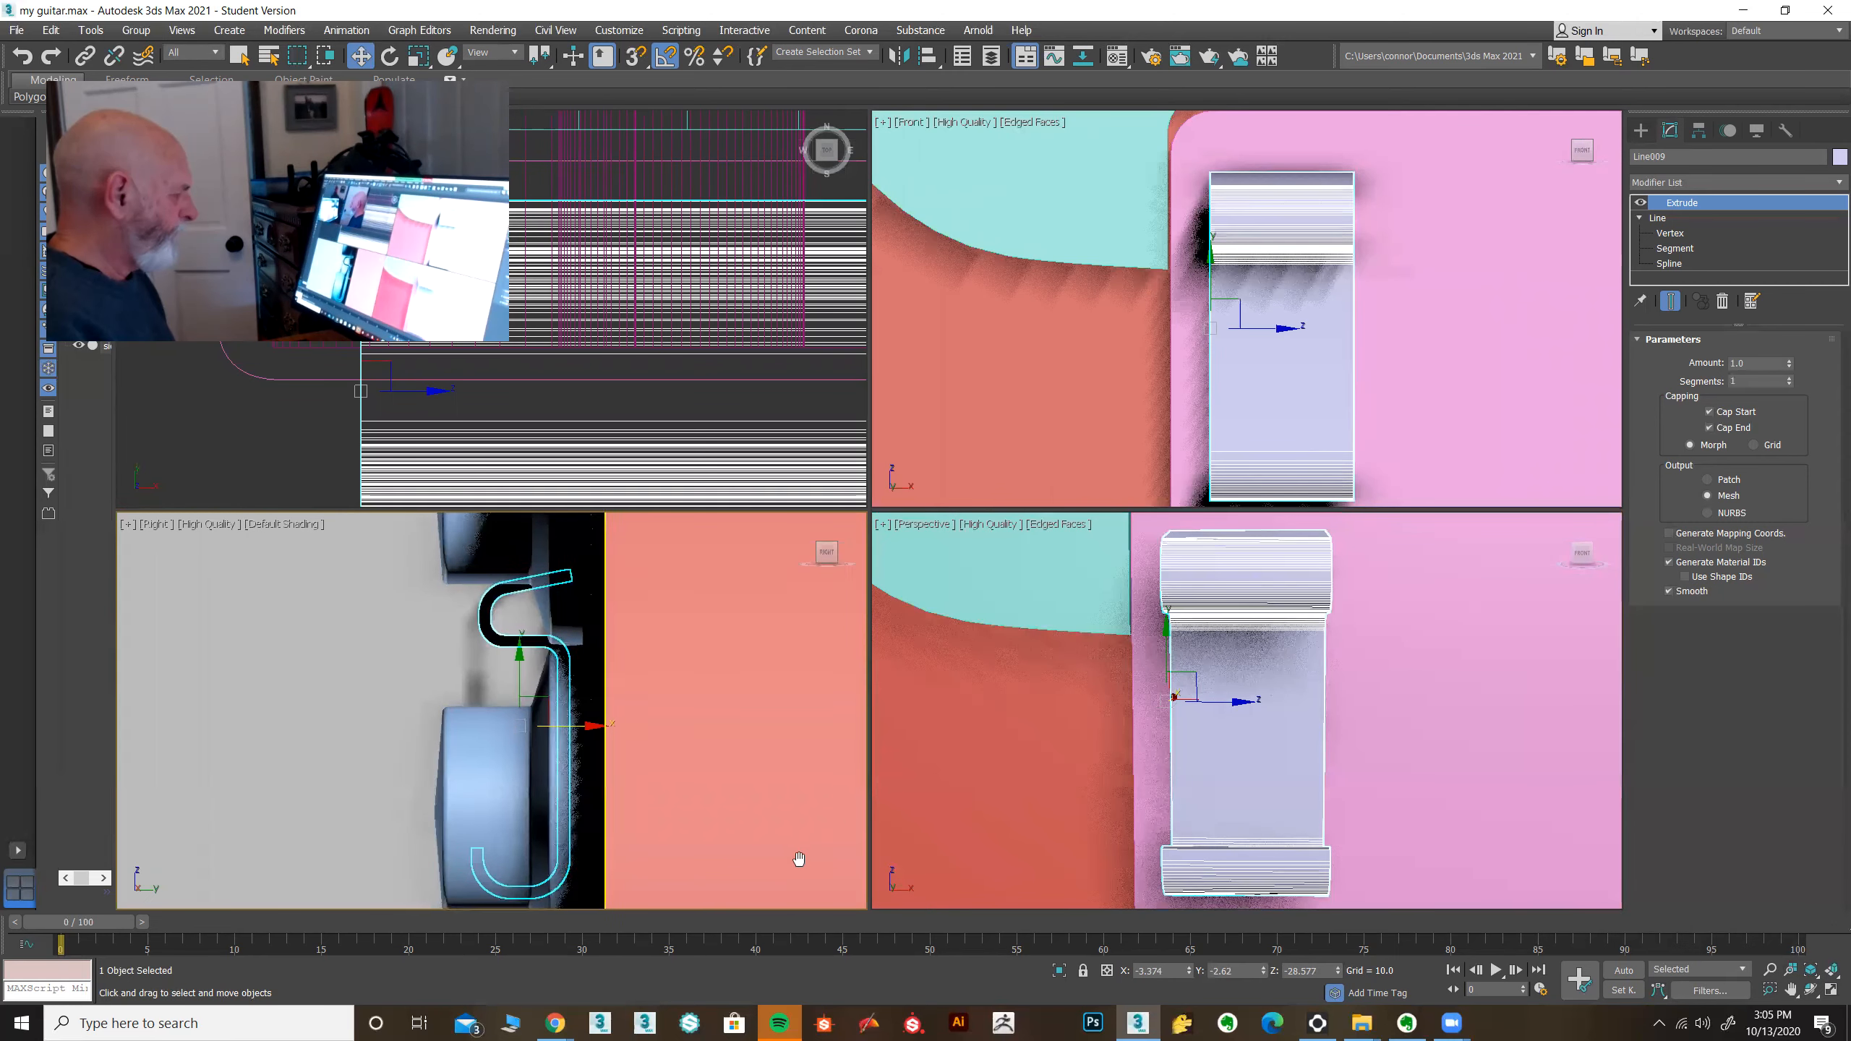
middle_drag(799, 859, 806, 851)
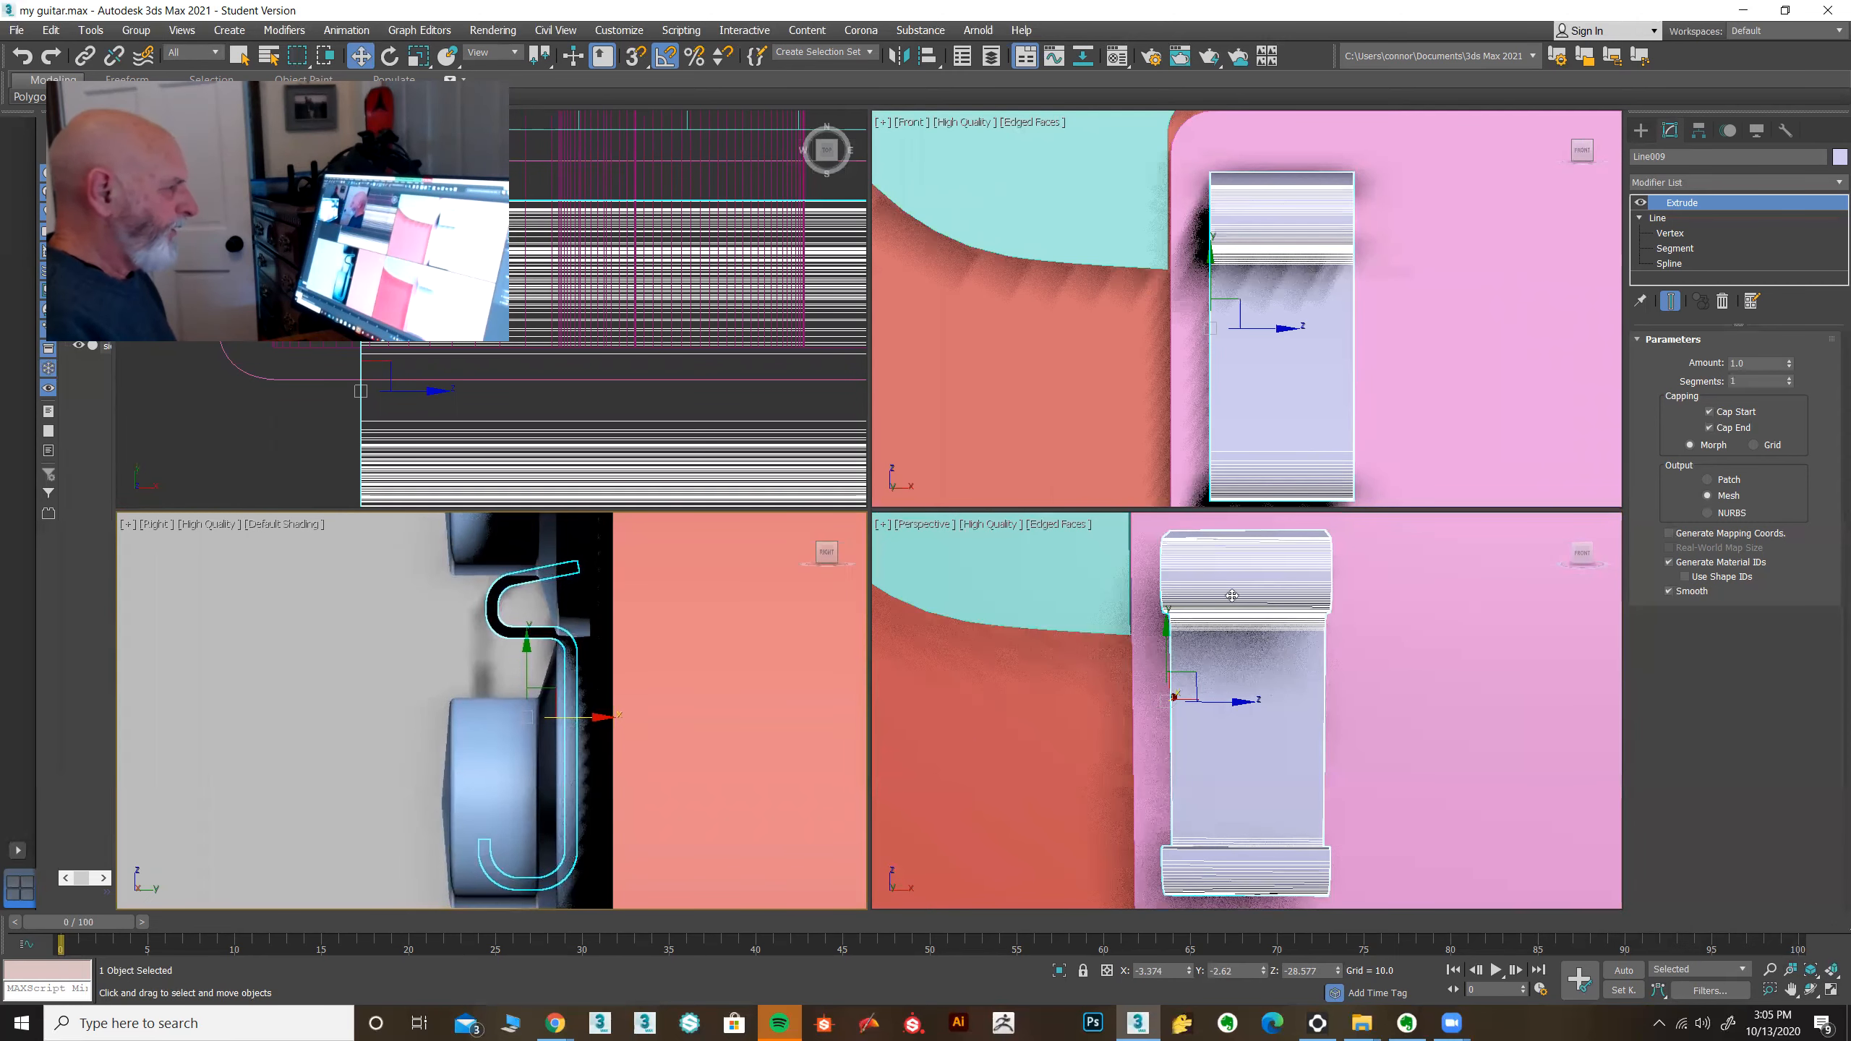
click(1669, 233)
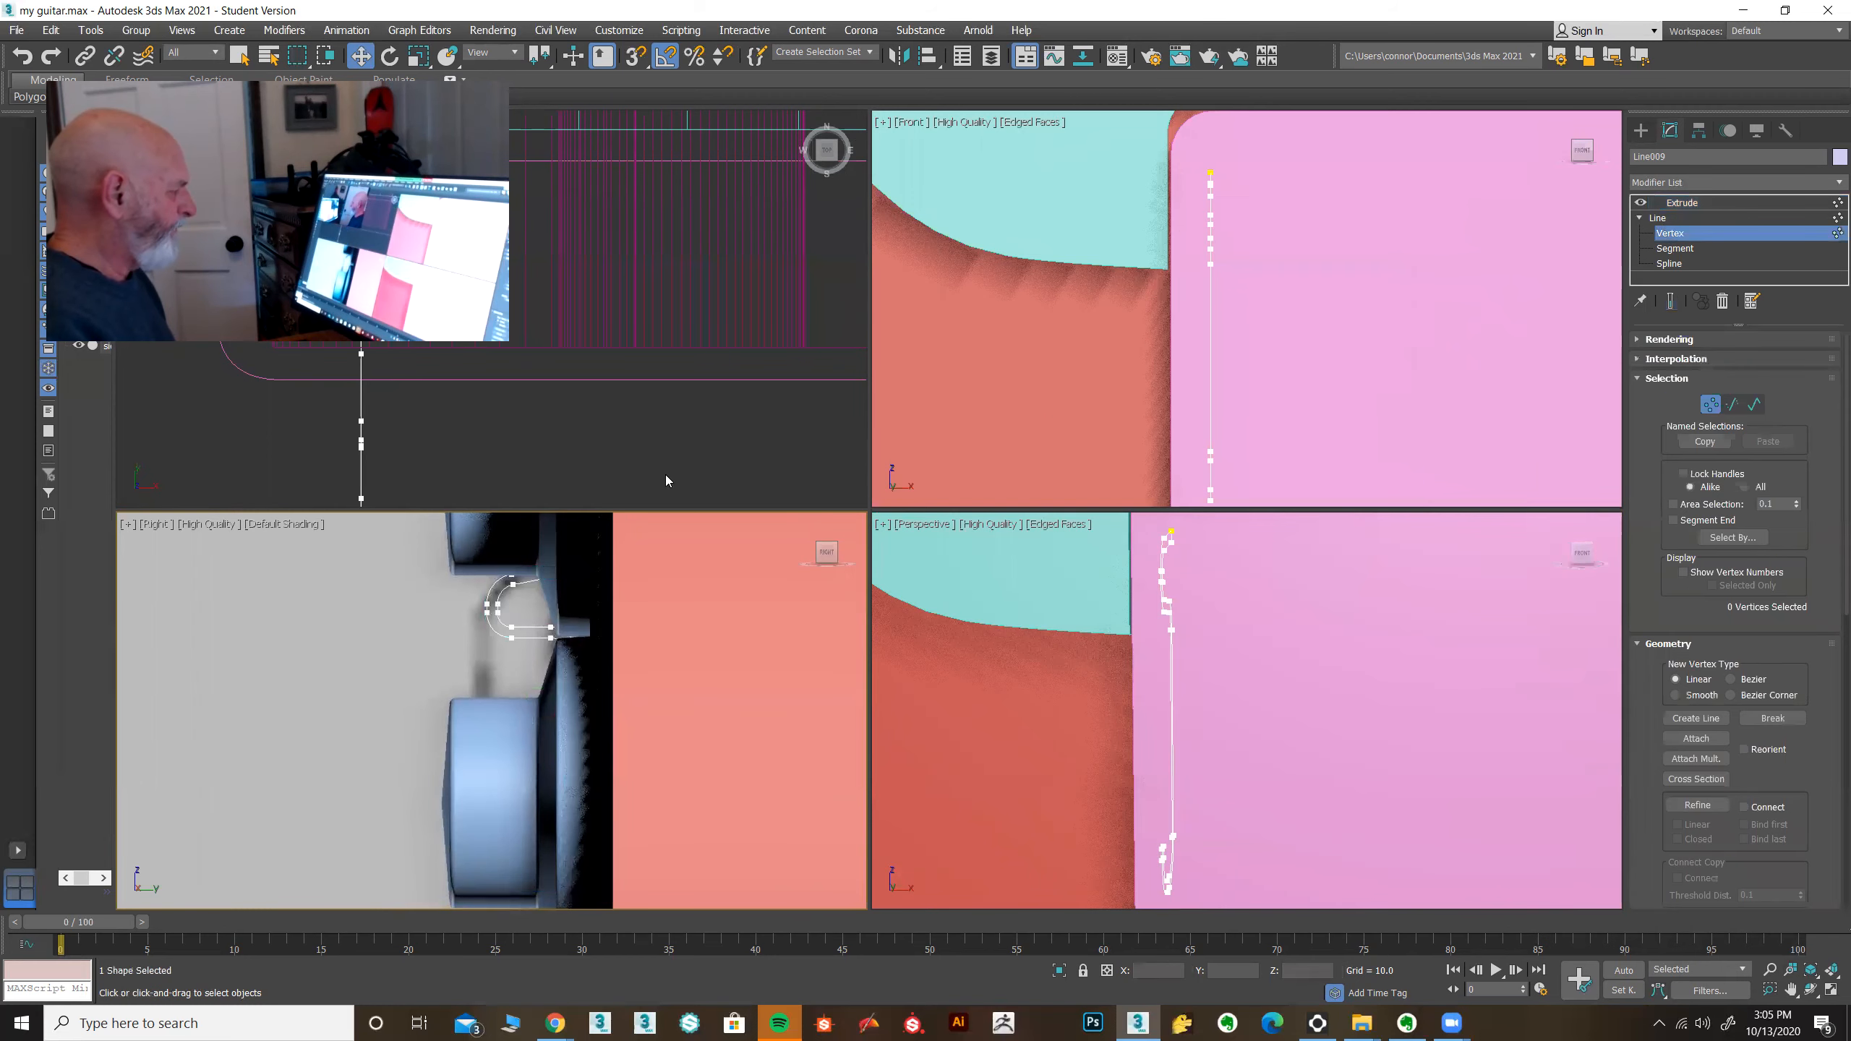
click(1668, 301)
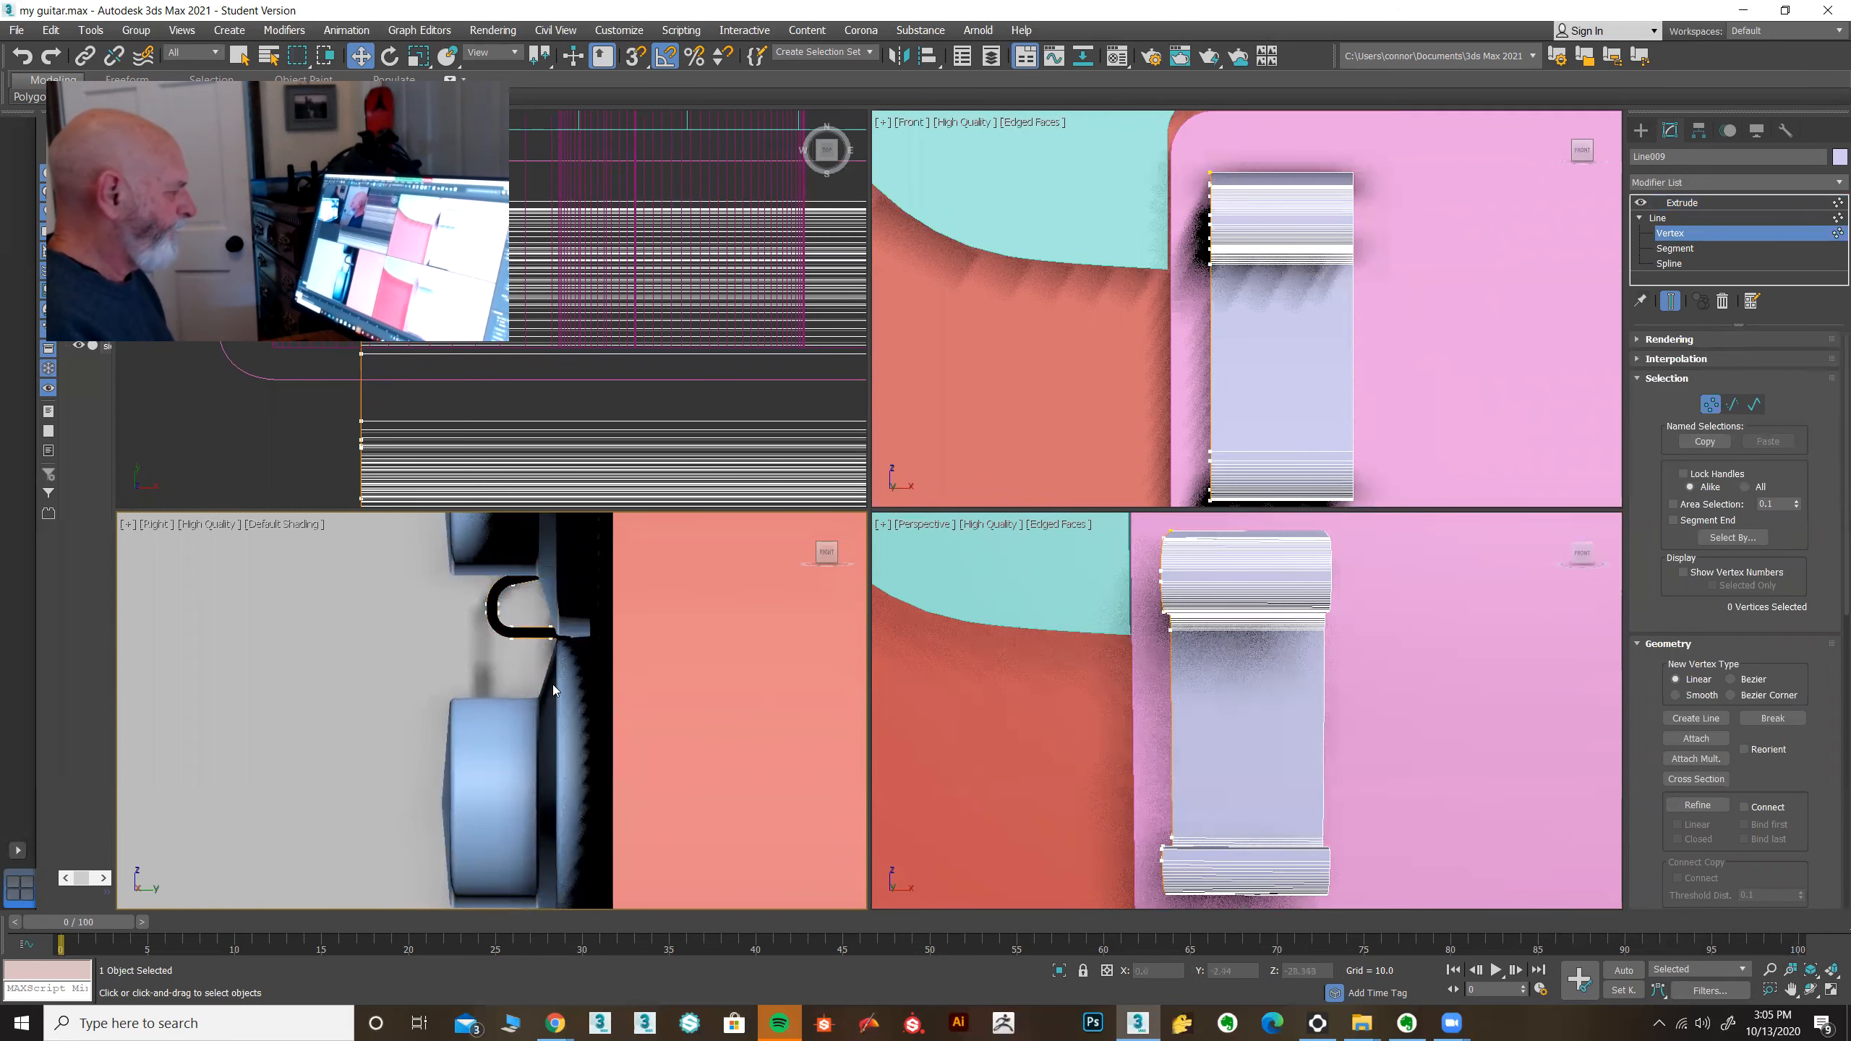
middle_drag(442, 653, 360, 667)
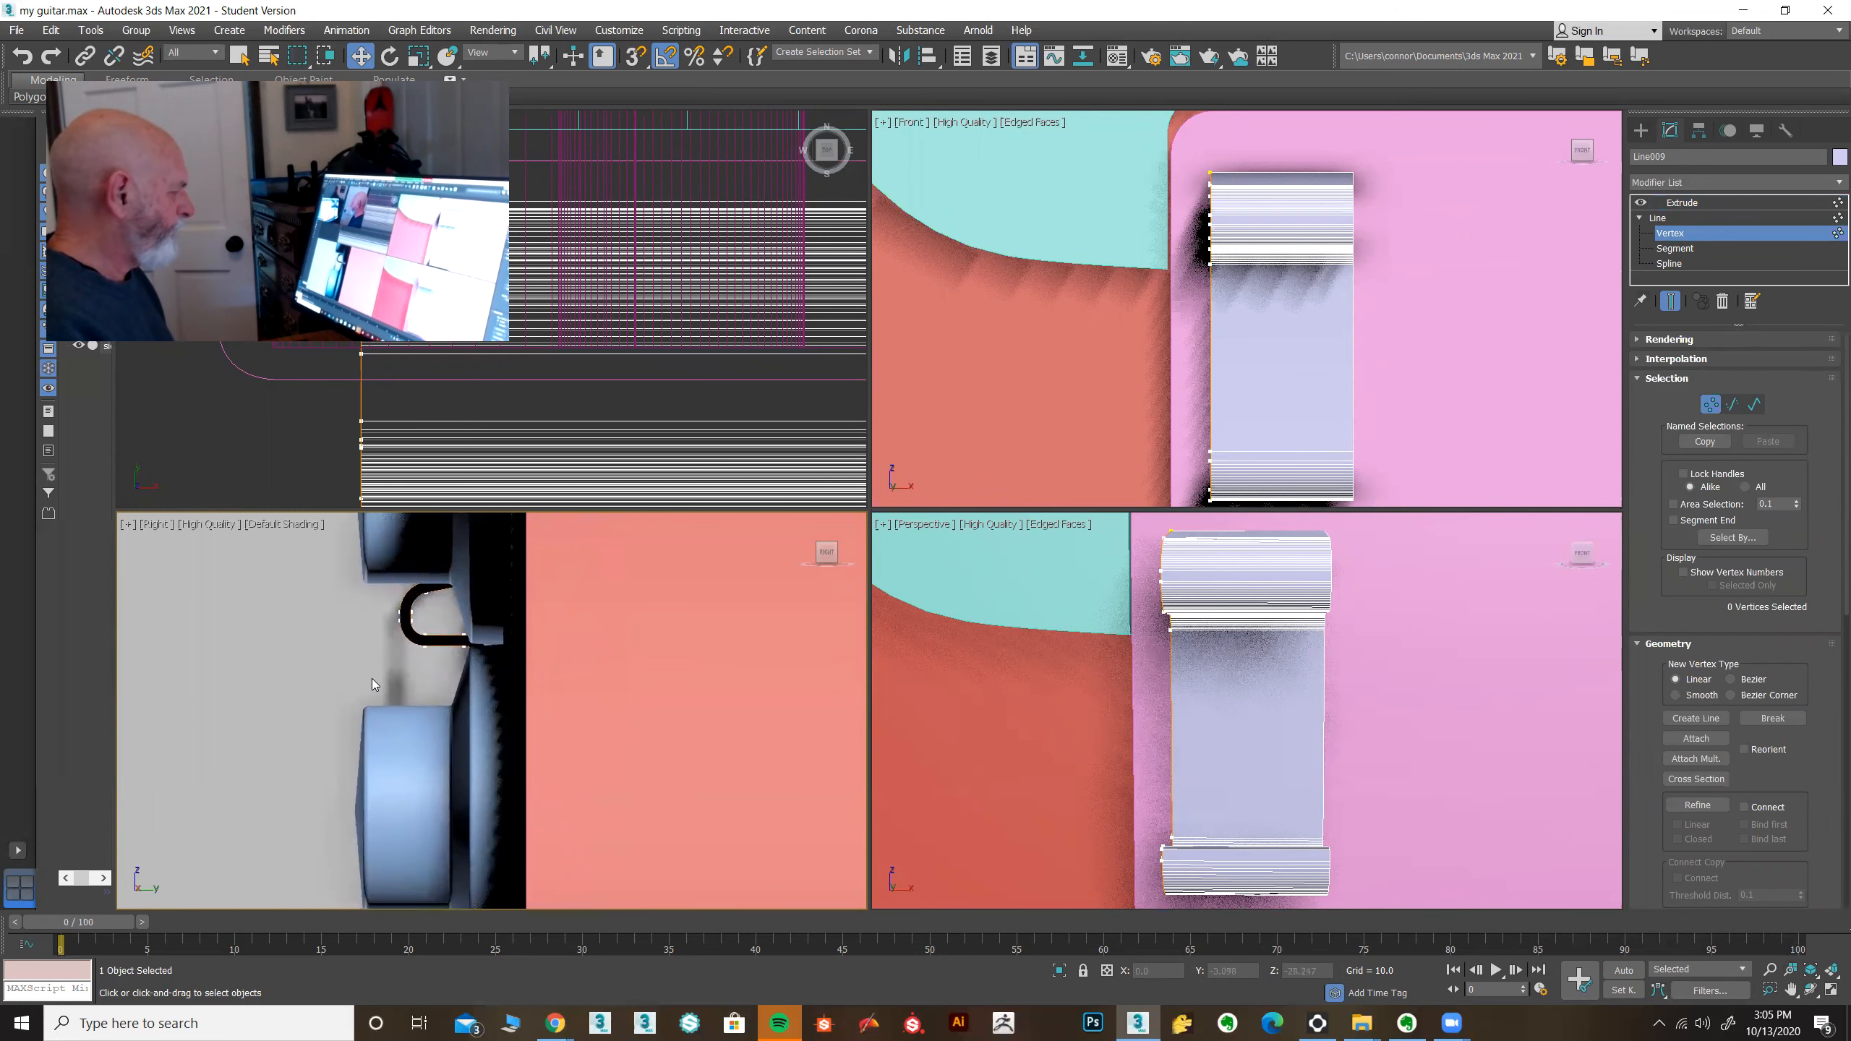
right_click(381, 658)
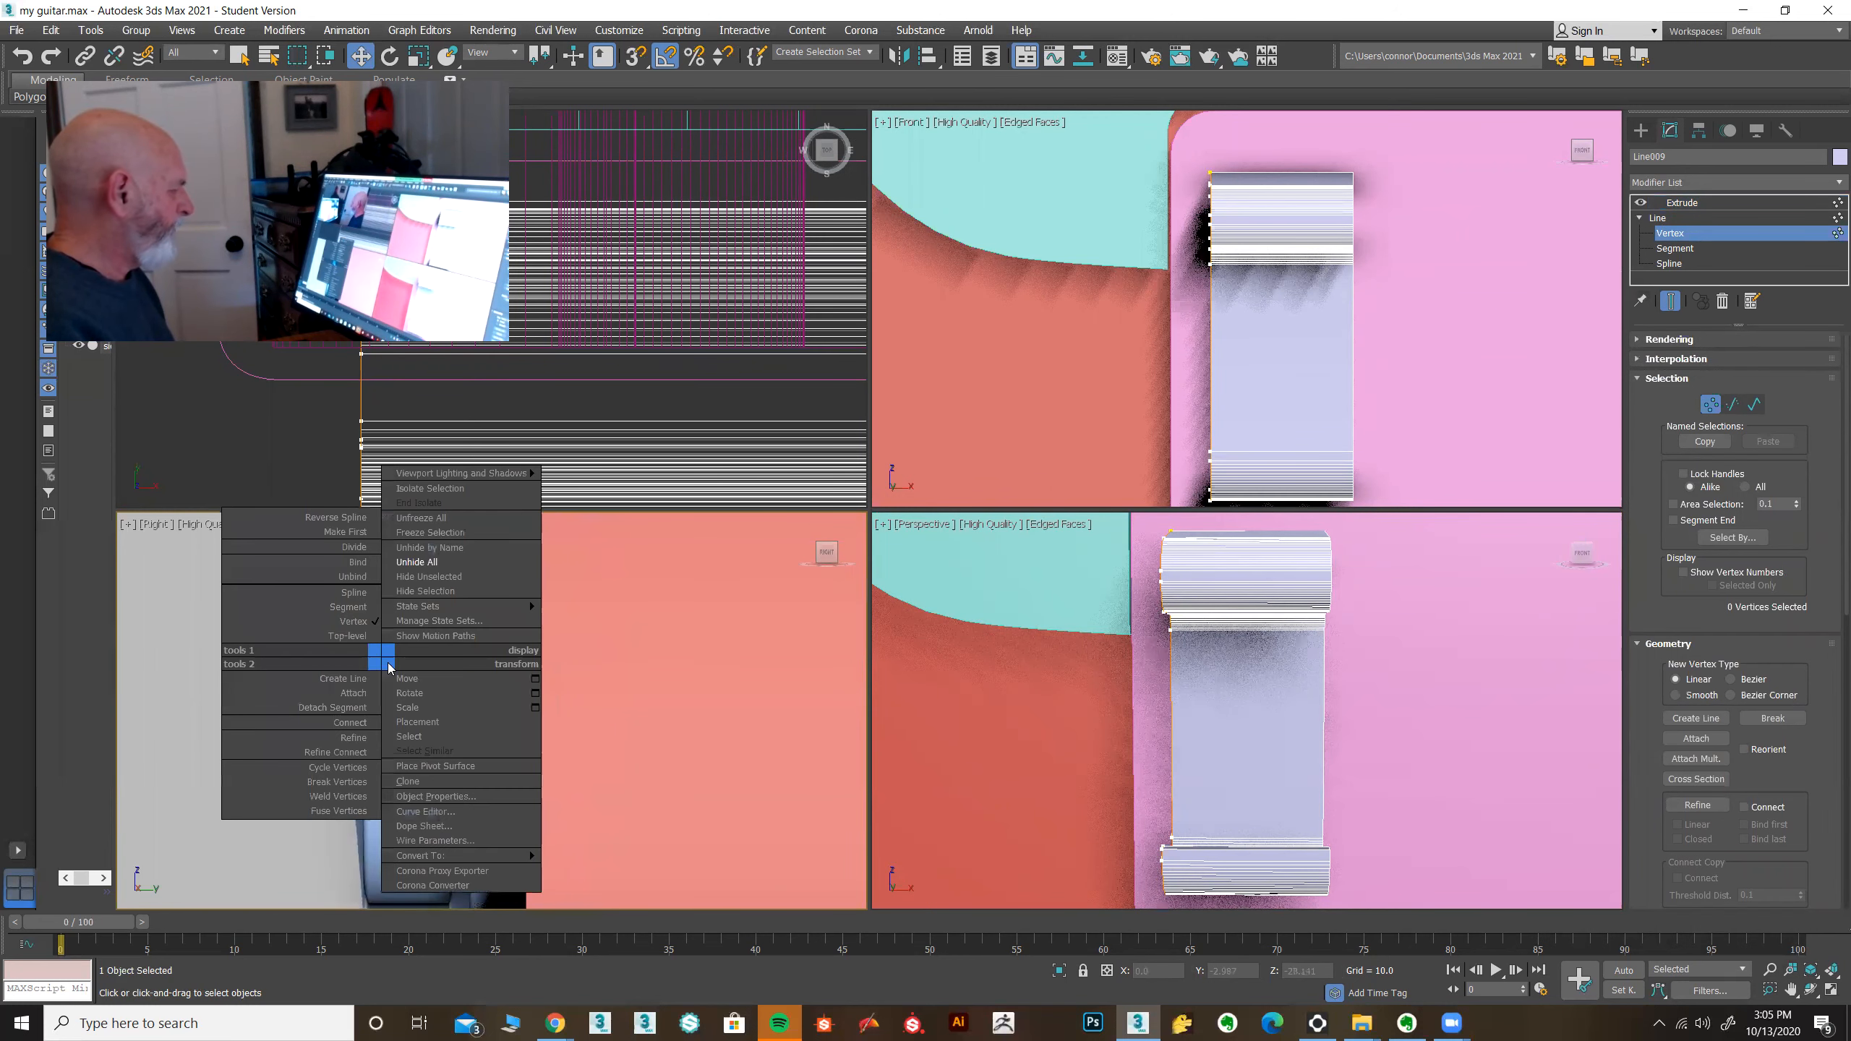
click(418, 577)
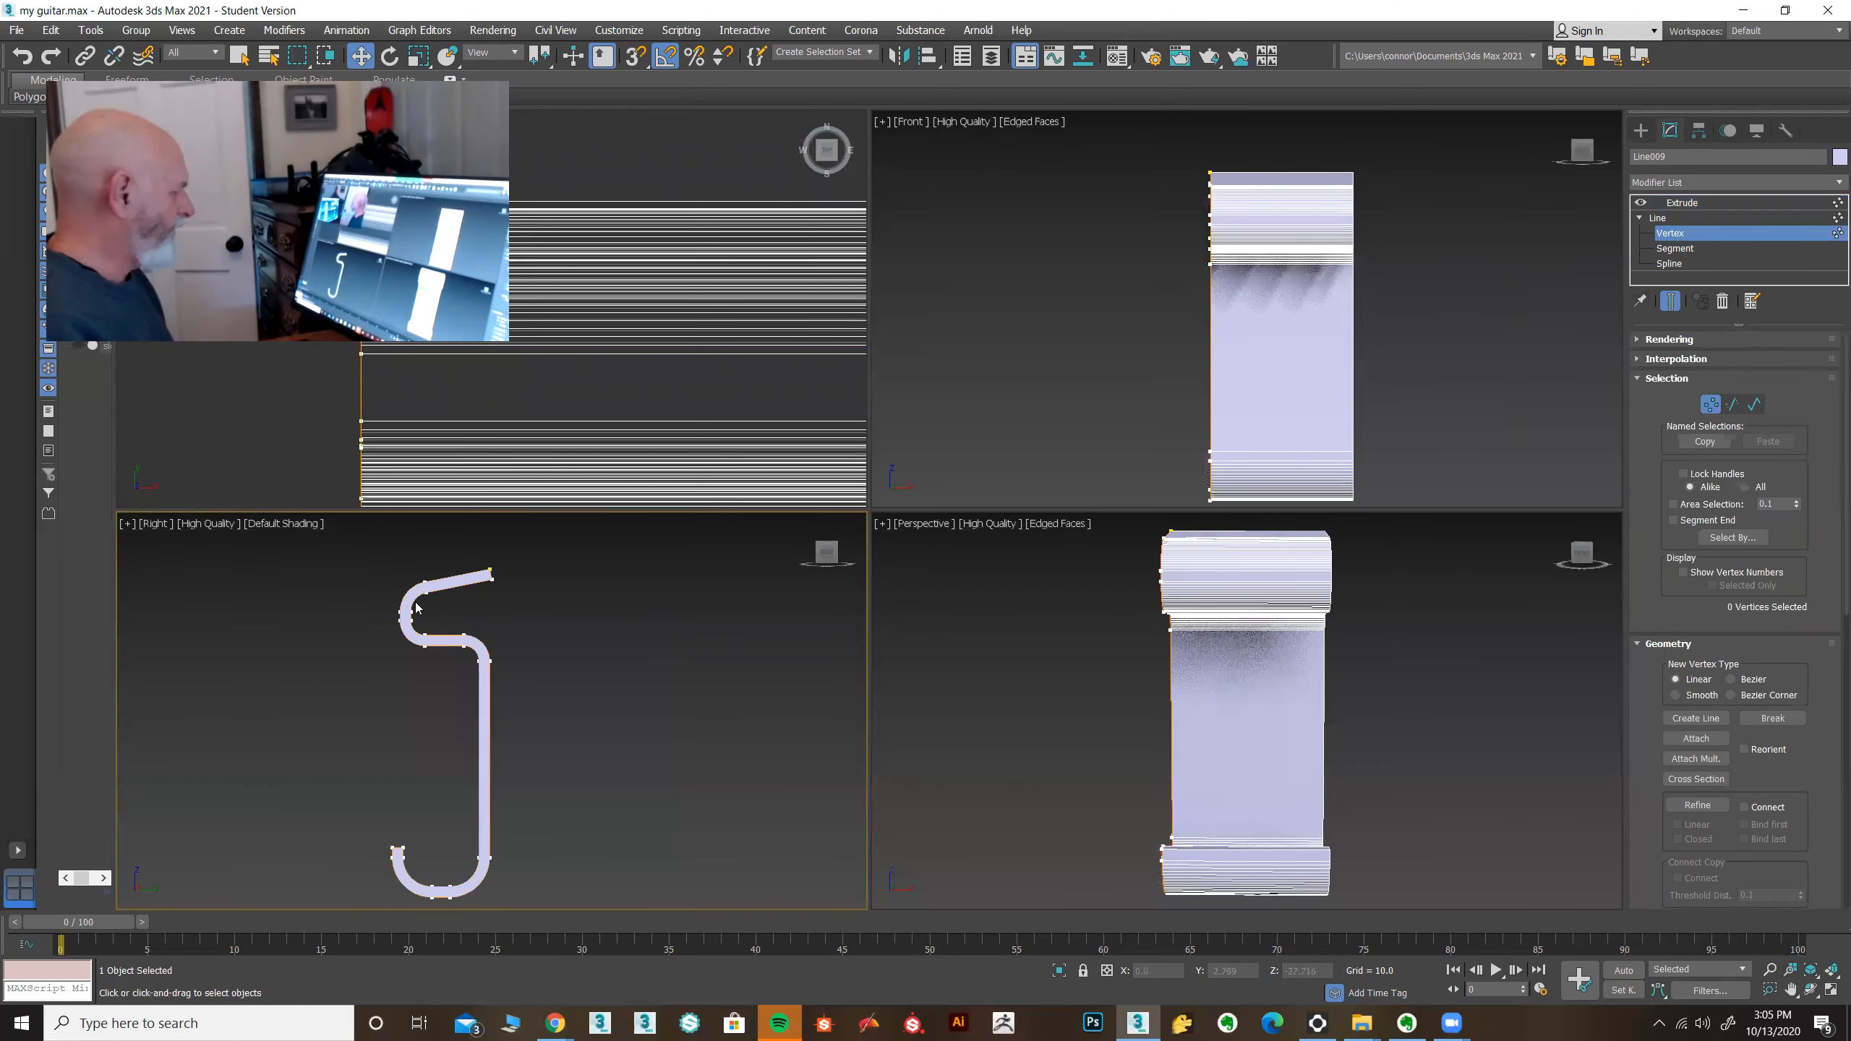
Step: Shorten the saddle by moving its 14 upper profile vertices down as a group, and return to the Extrude level
drag(534, 698, 534, 698)
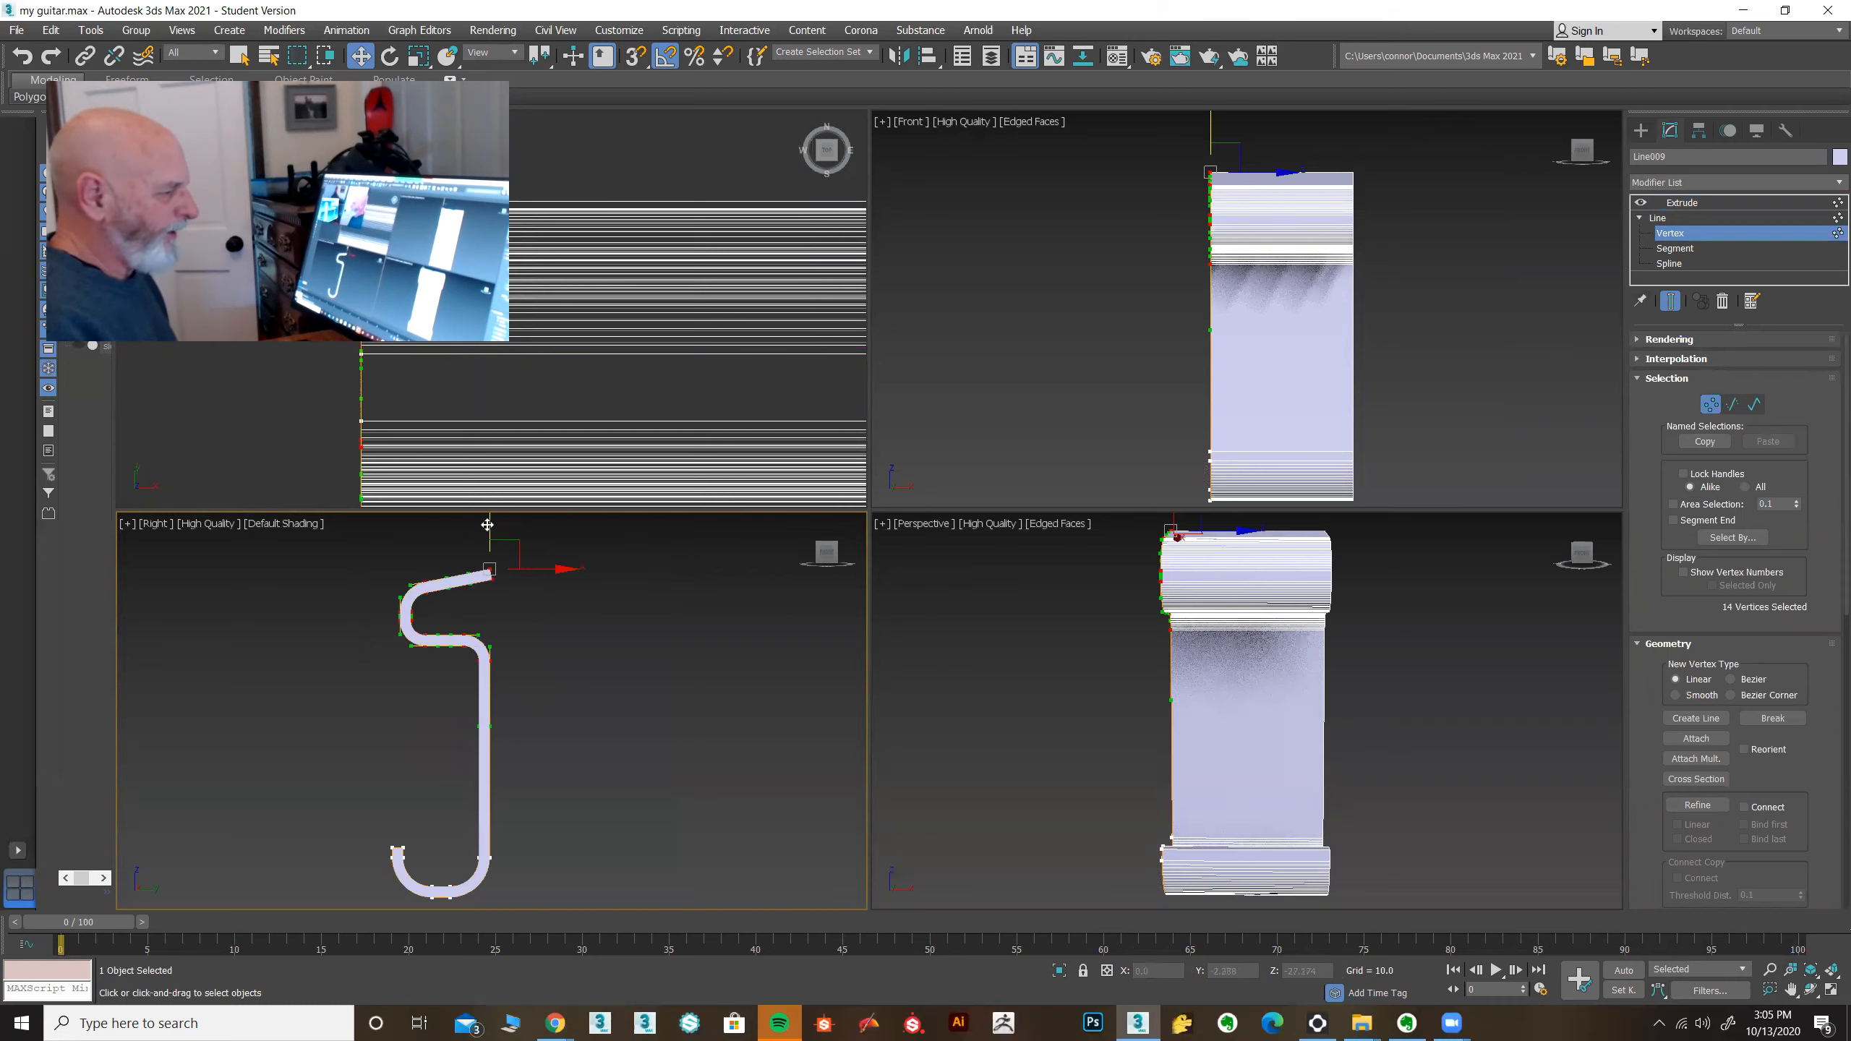
drag(487, 525, 478, 568)
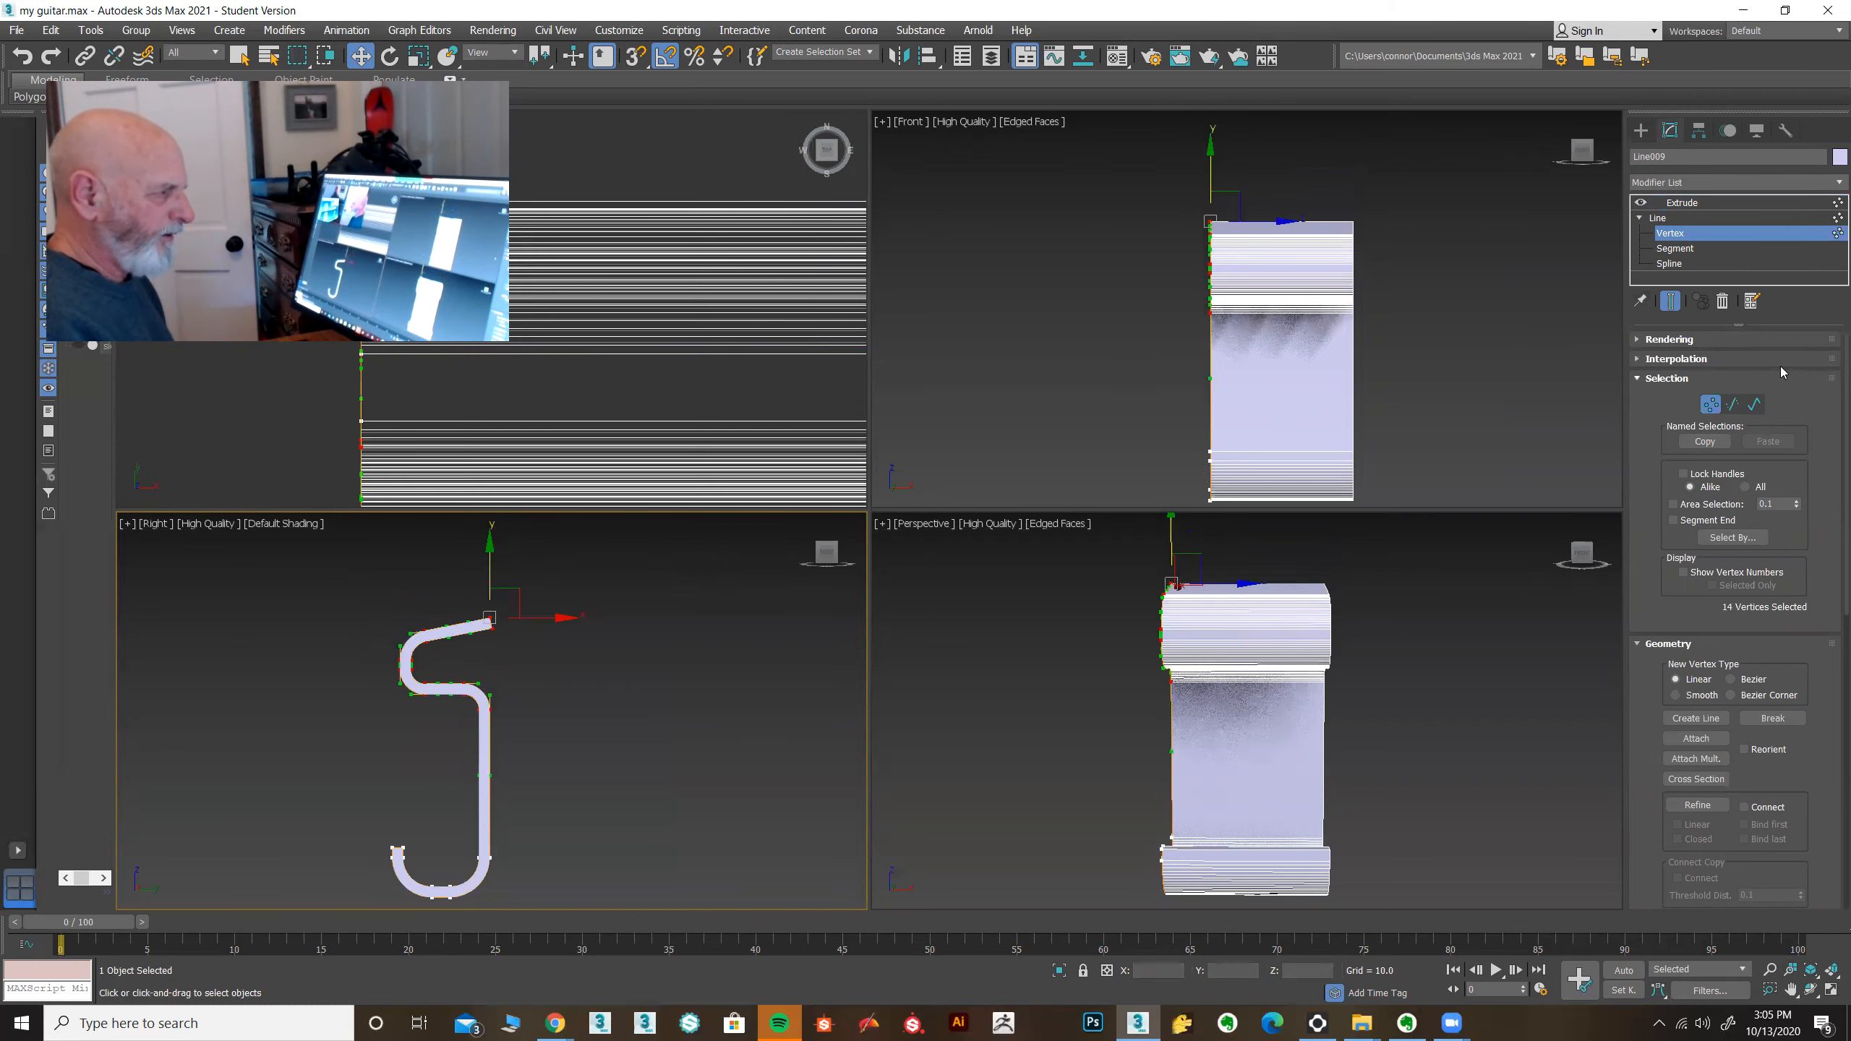
click(1668, 218)
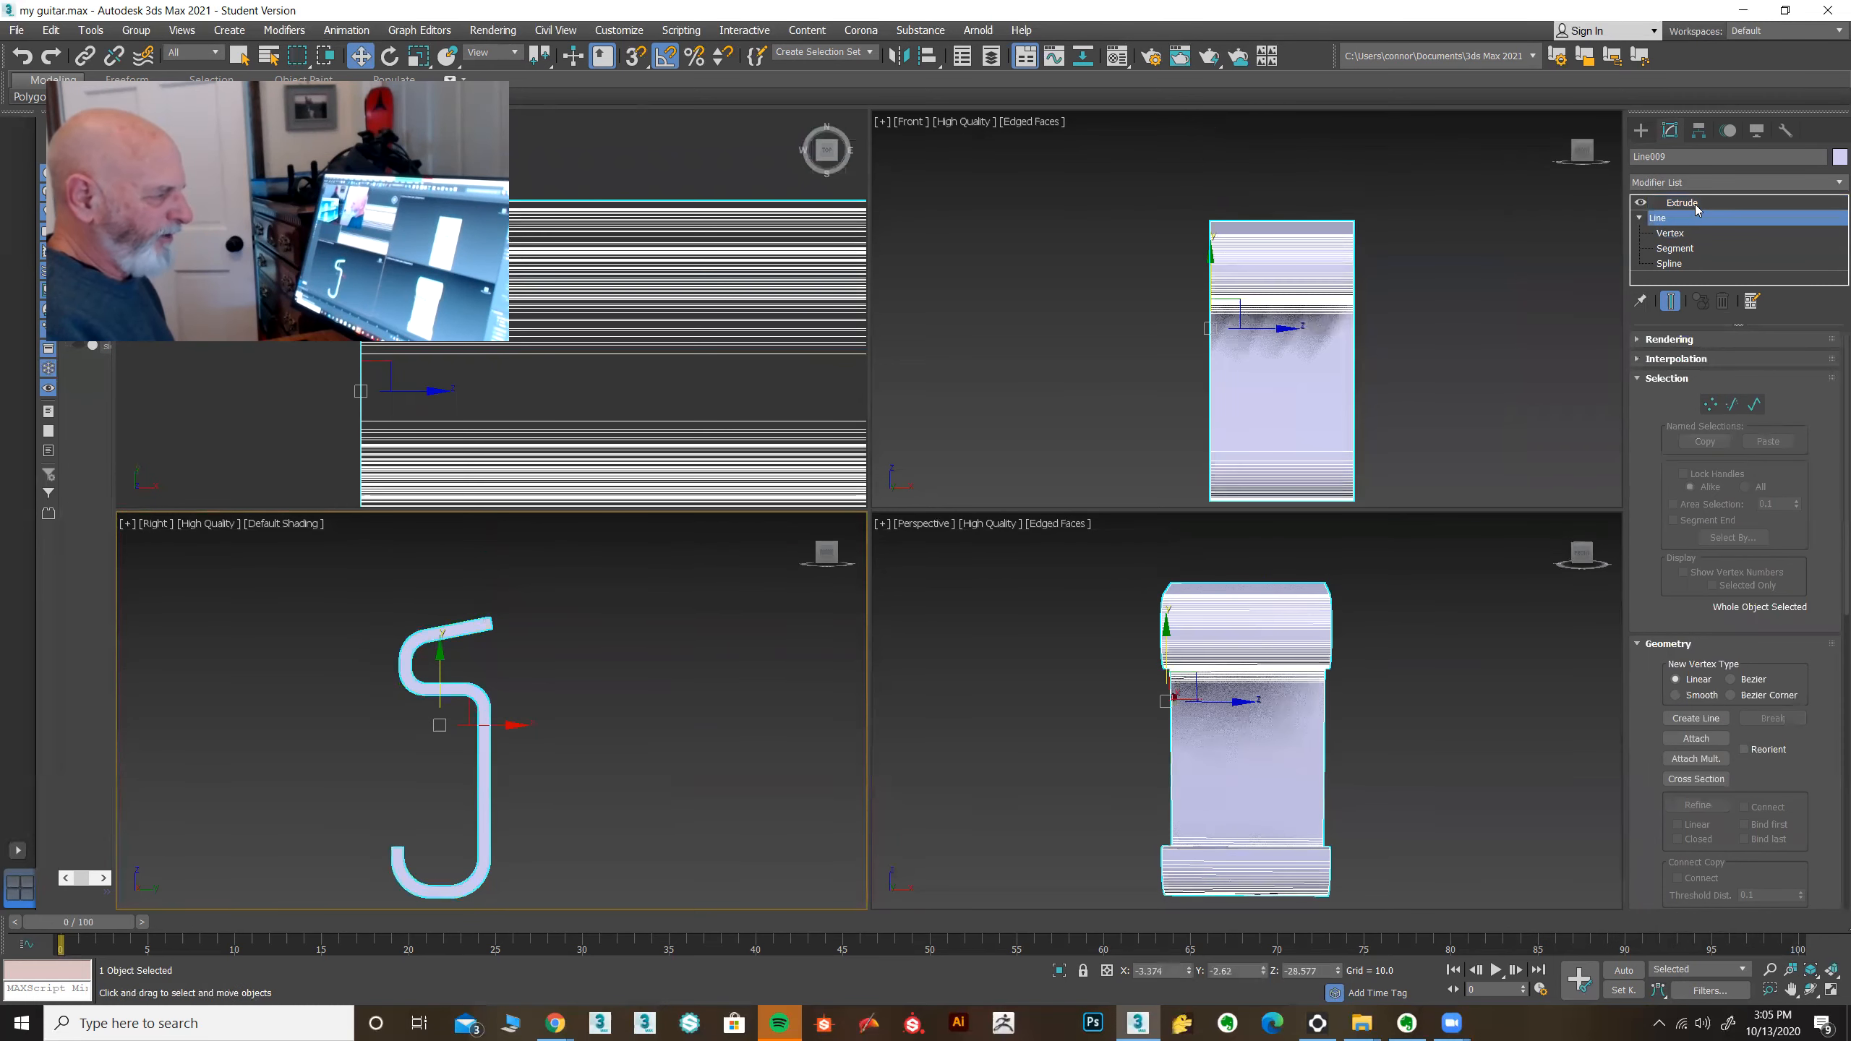
click(1684, 203)
Step: Unhide all objects to bring the guitar body and bridge plate back around the shortened saddle
middle_drag(1466, 661, 1454, 632)
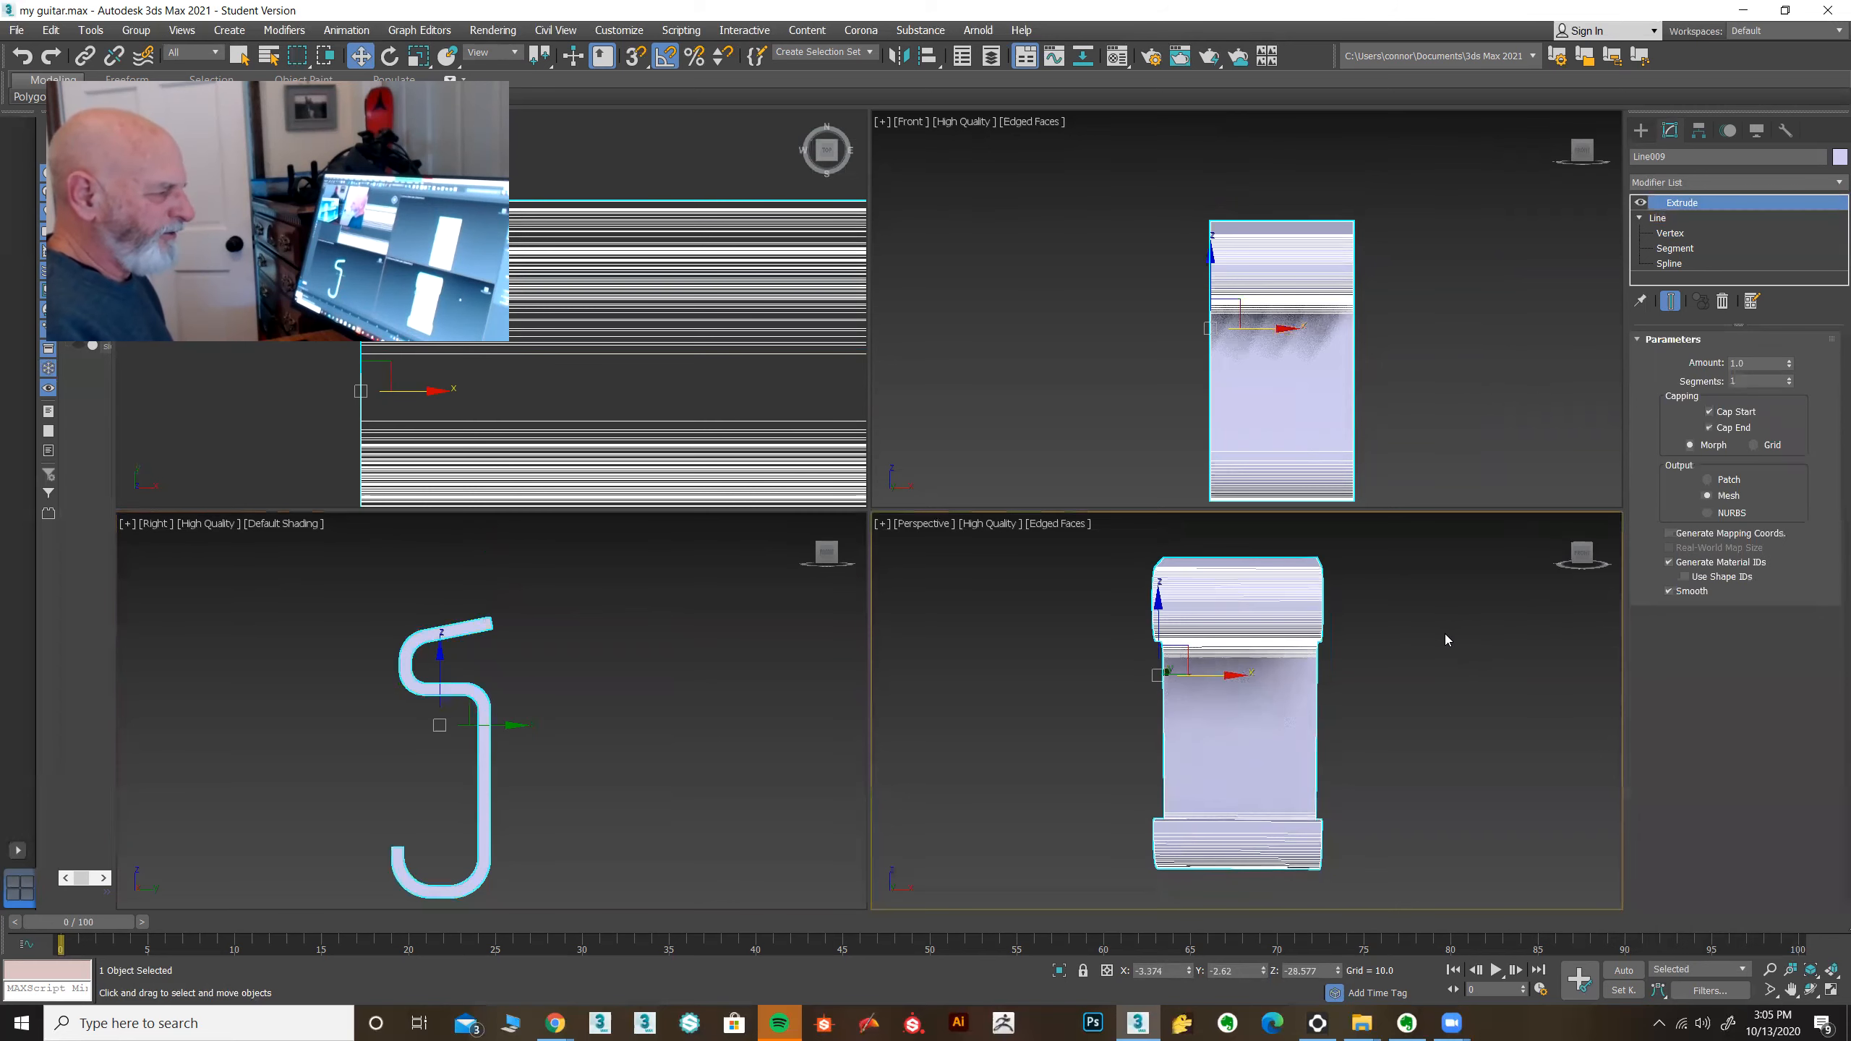
right_click(1447, 639)
click(1454, 538)
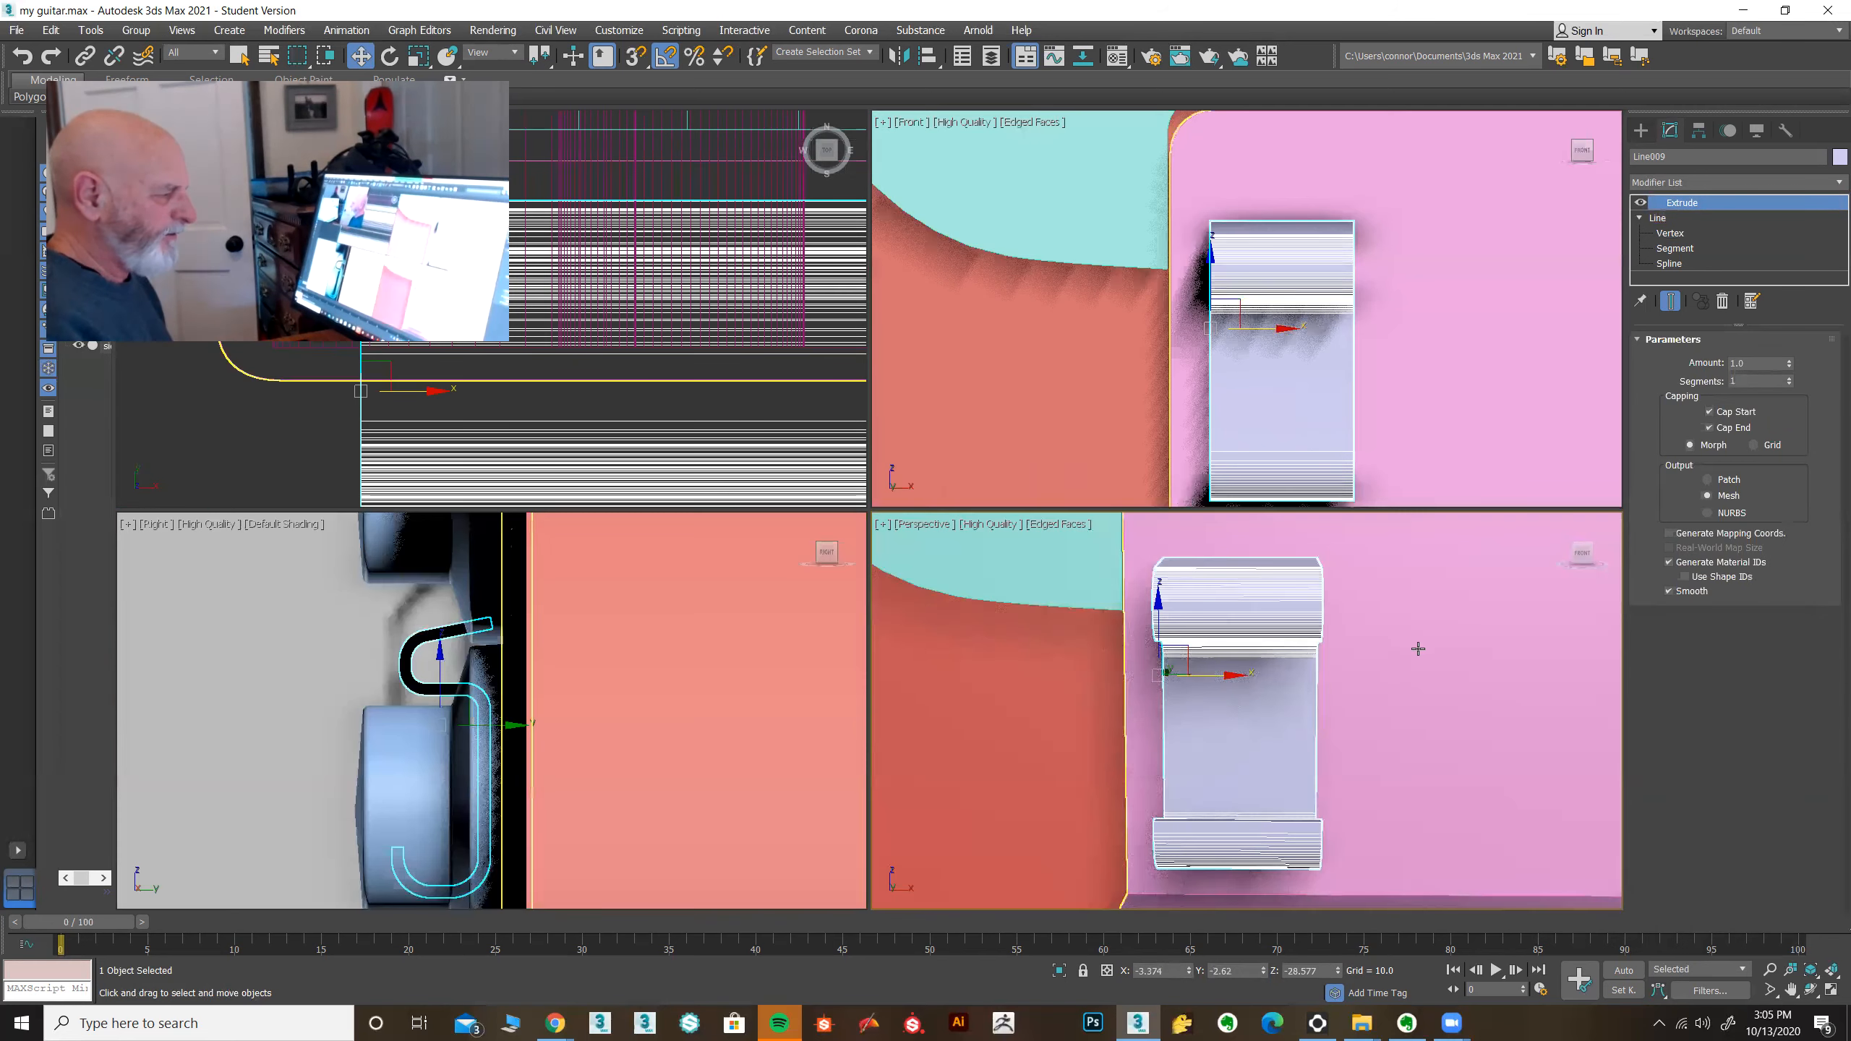
Step: Raise the saddle slightly along Z on the bridge plate and compare it with the bridge reference photo
scroll(1339, 670, down, 3)
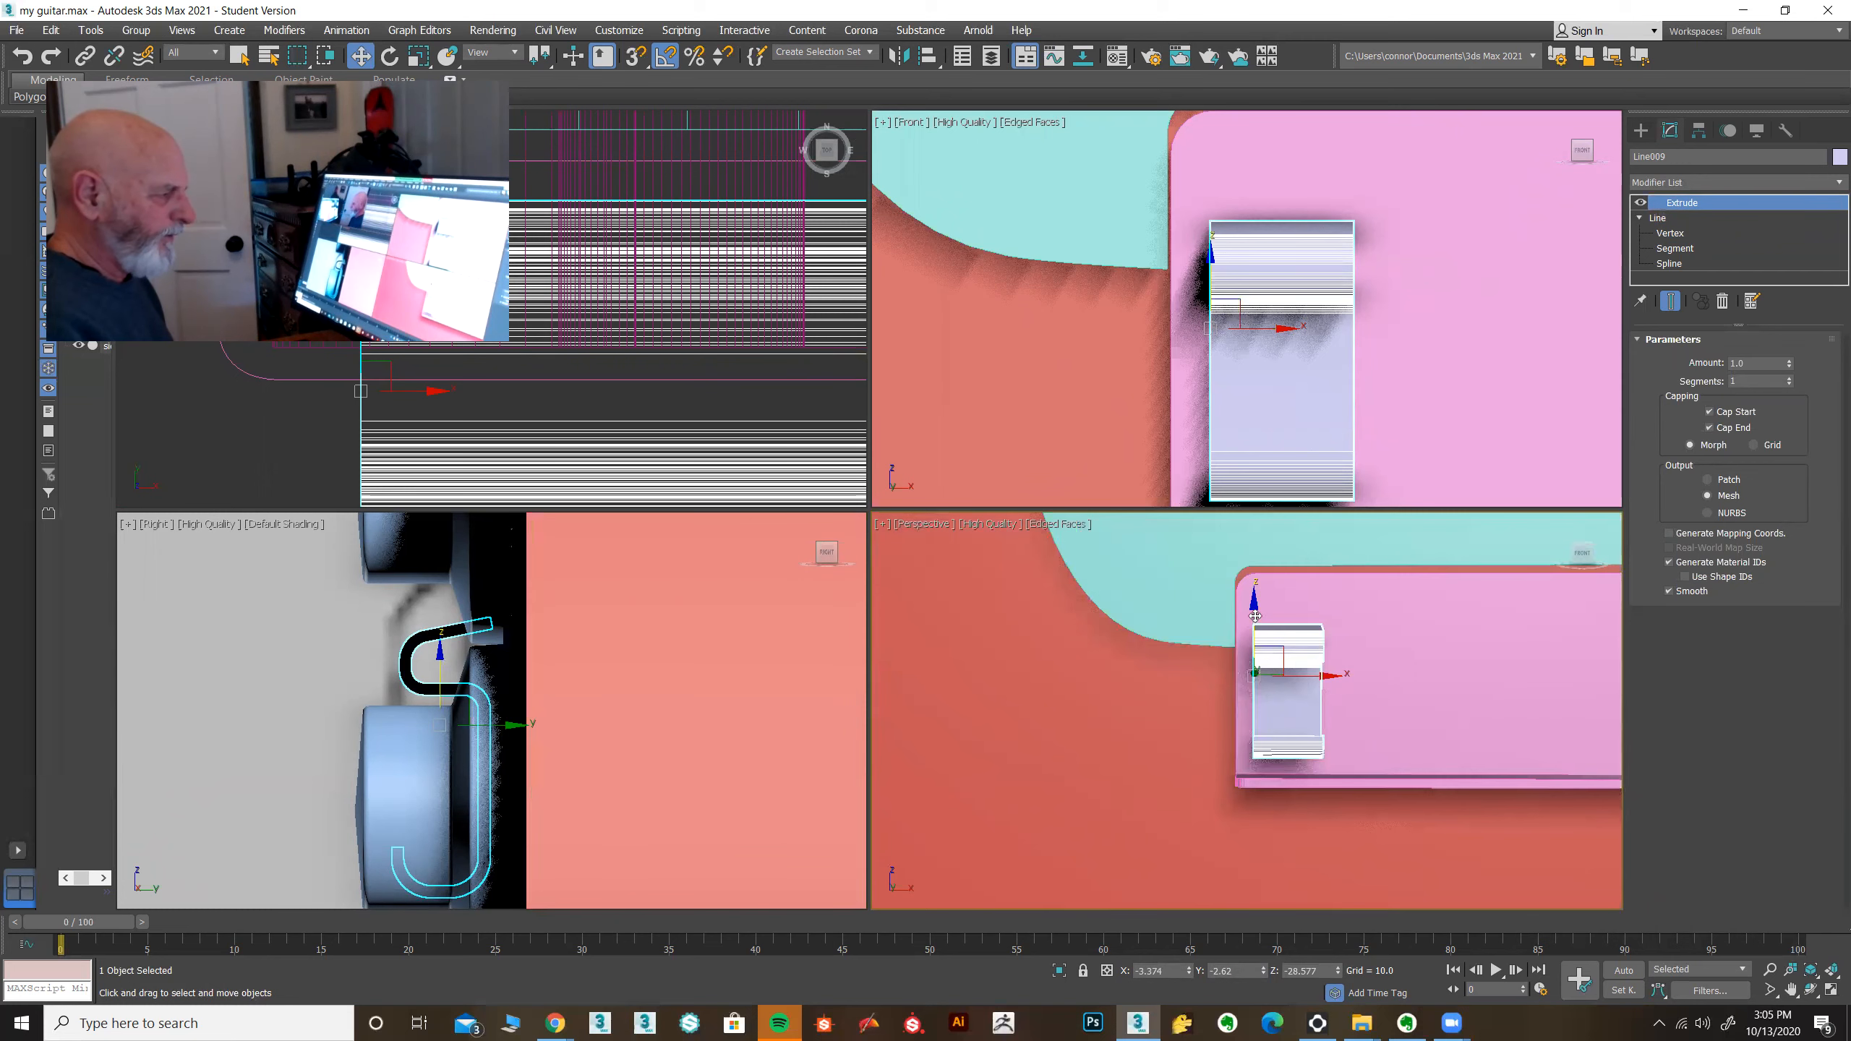
drag(1252, 611, 1252, 605)
alt+middle_drag(1227, 765, 1178, 652)
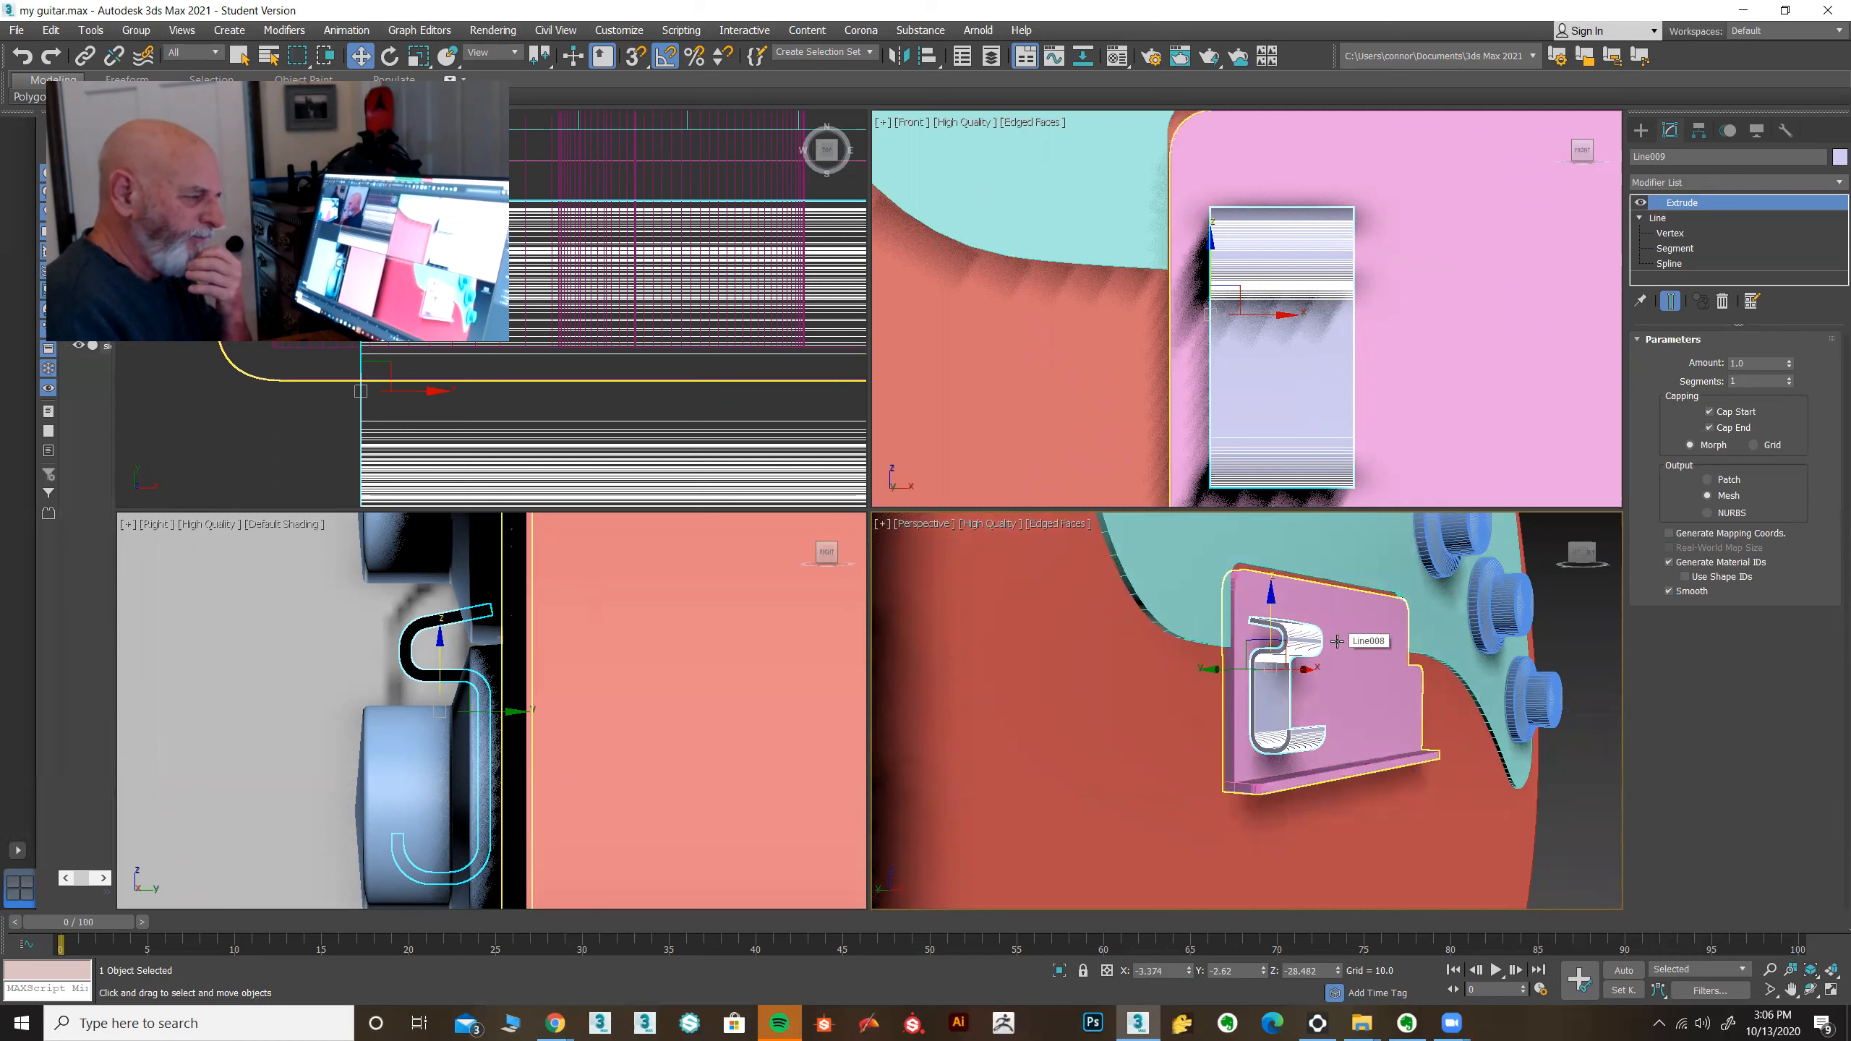
alt+middle_drag(1304, 726, 1178, 732)
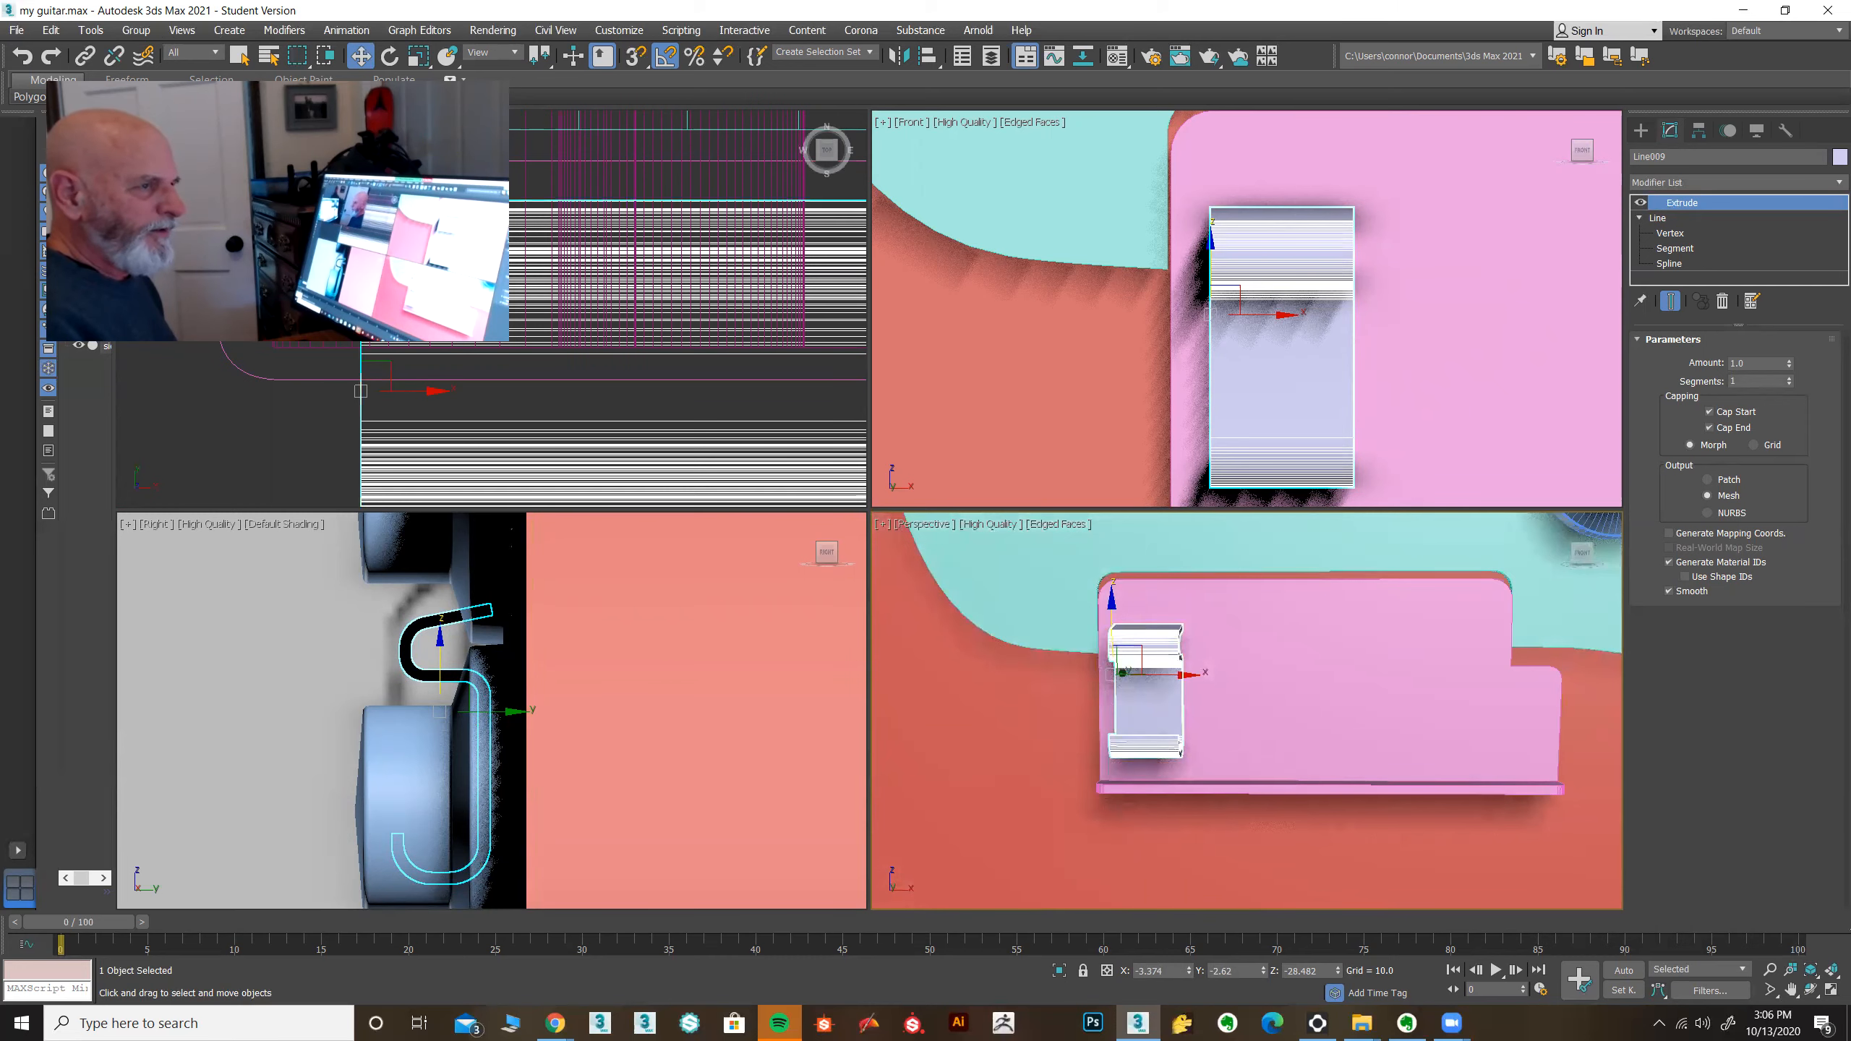
key(alt+Tab)
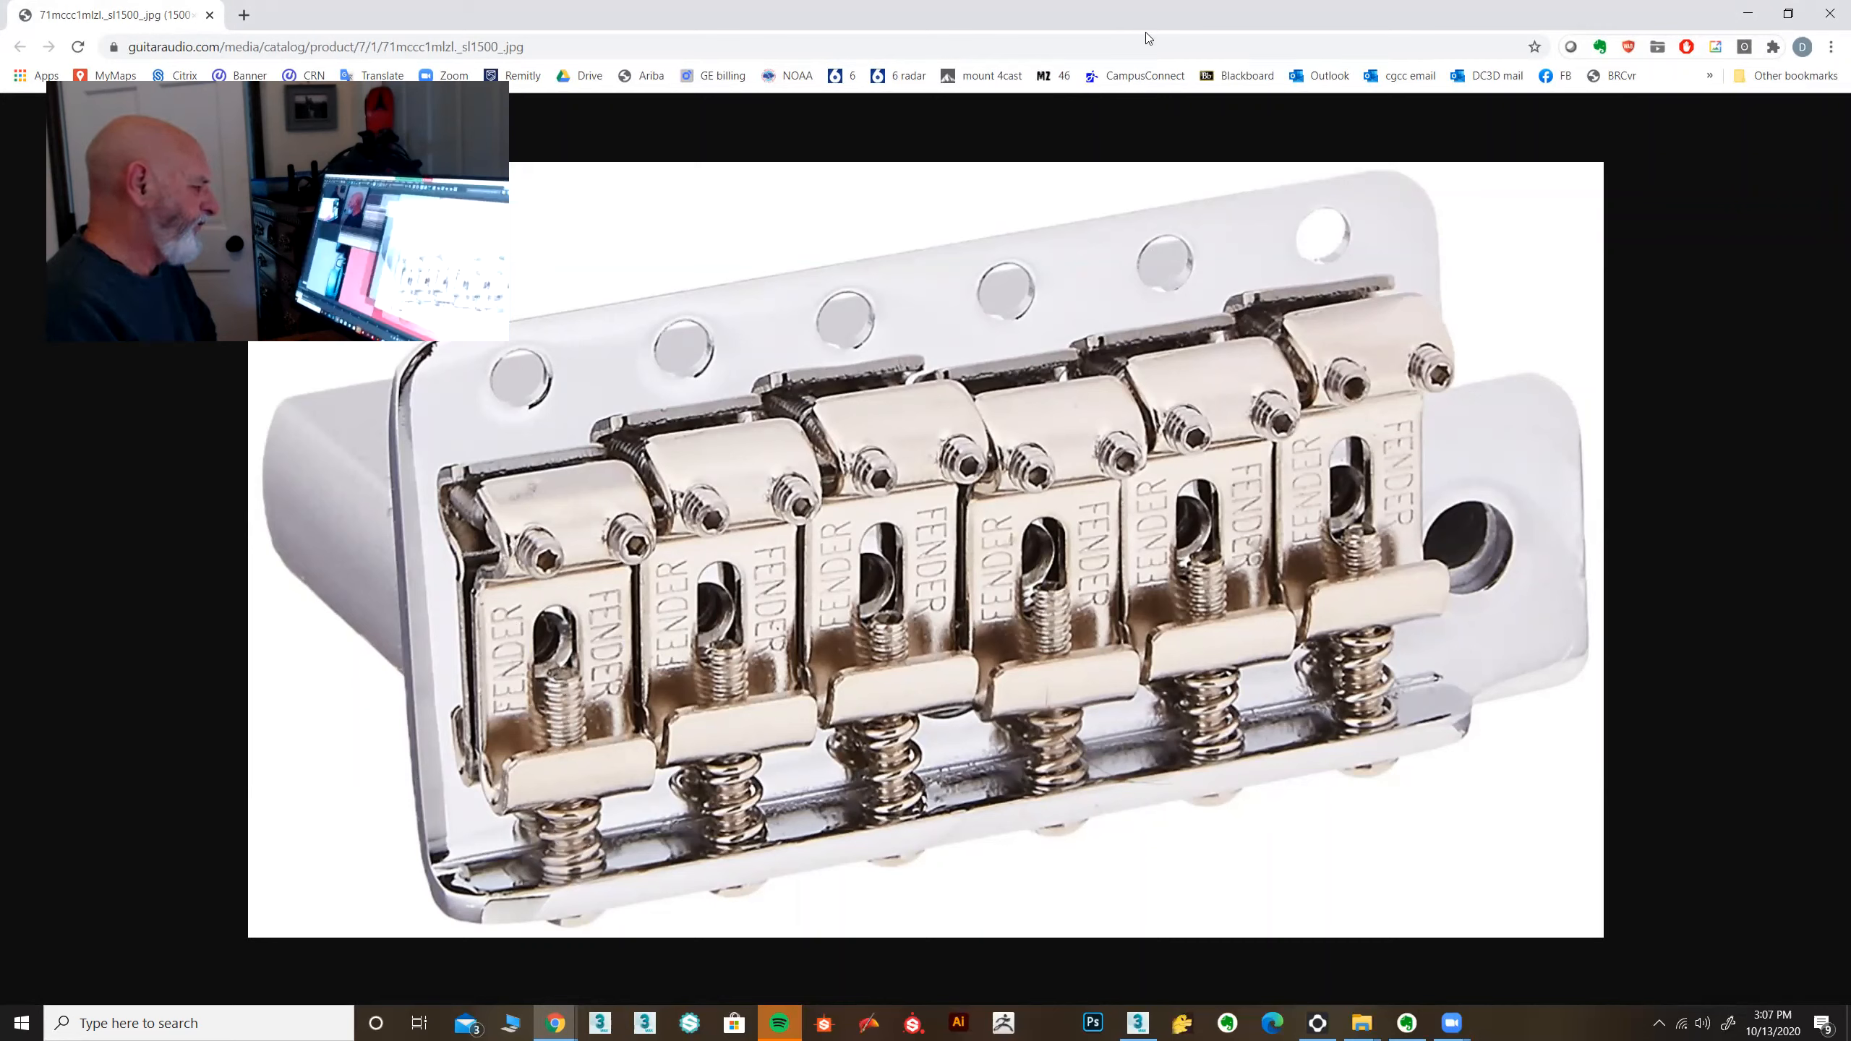
key(alt+Tab)
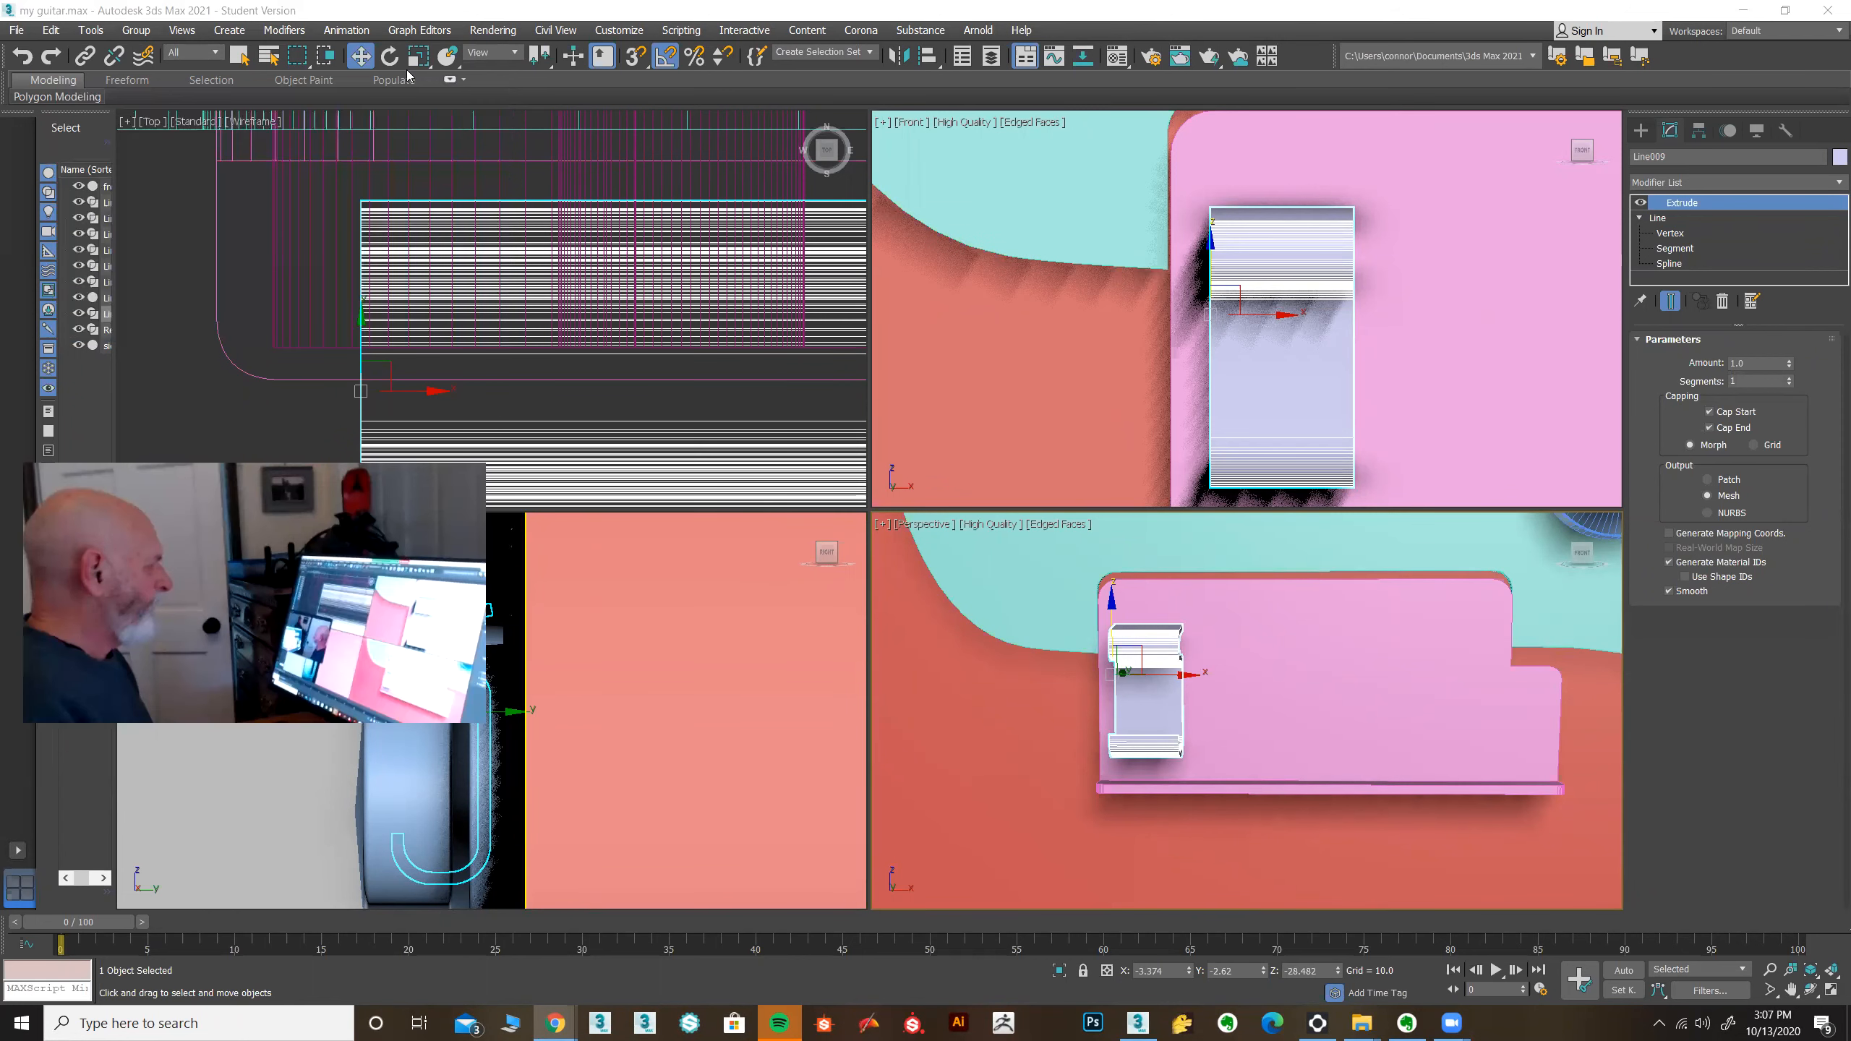
Step: Switch the Top viewport from wireframe to Default Shading and frame the saddle at the edge of the bridge plate
click(254, 121)
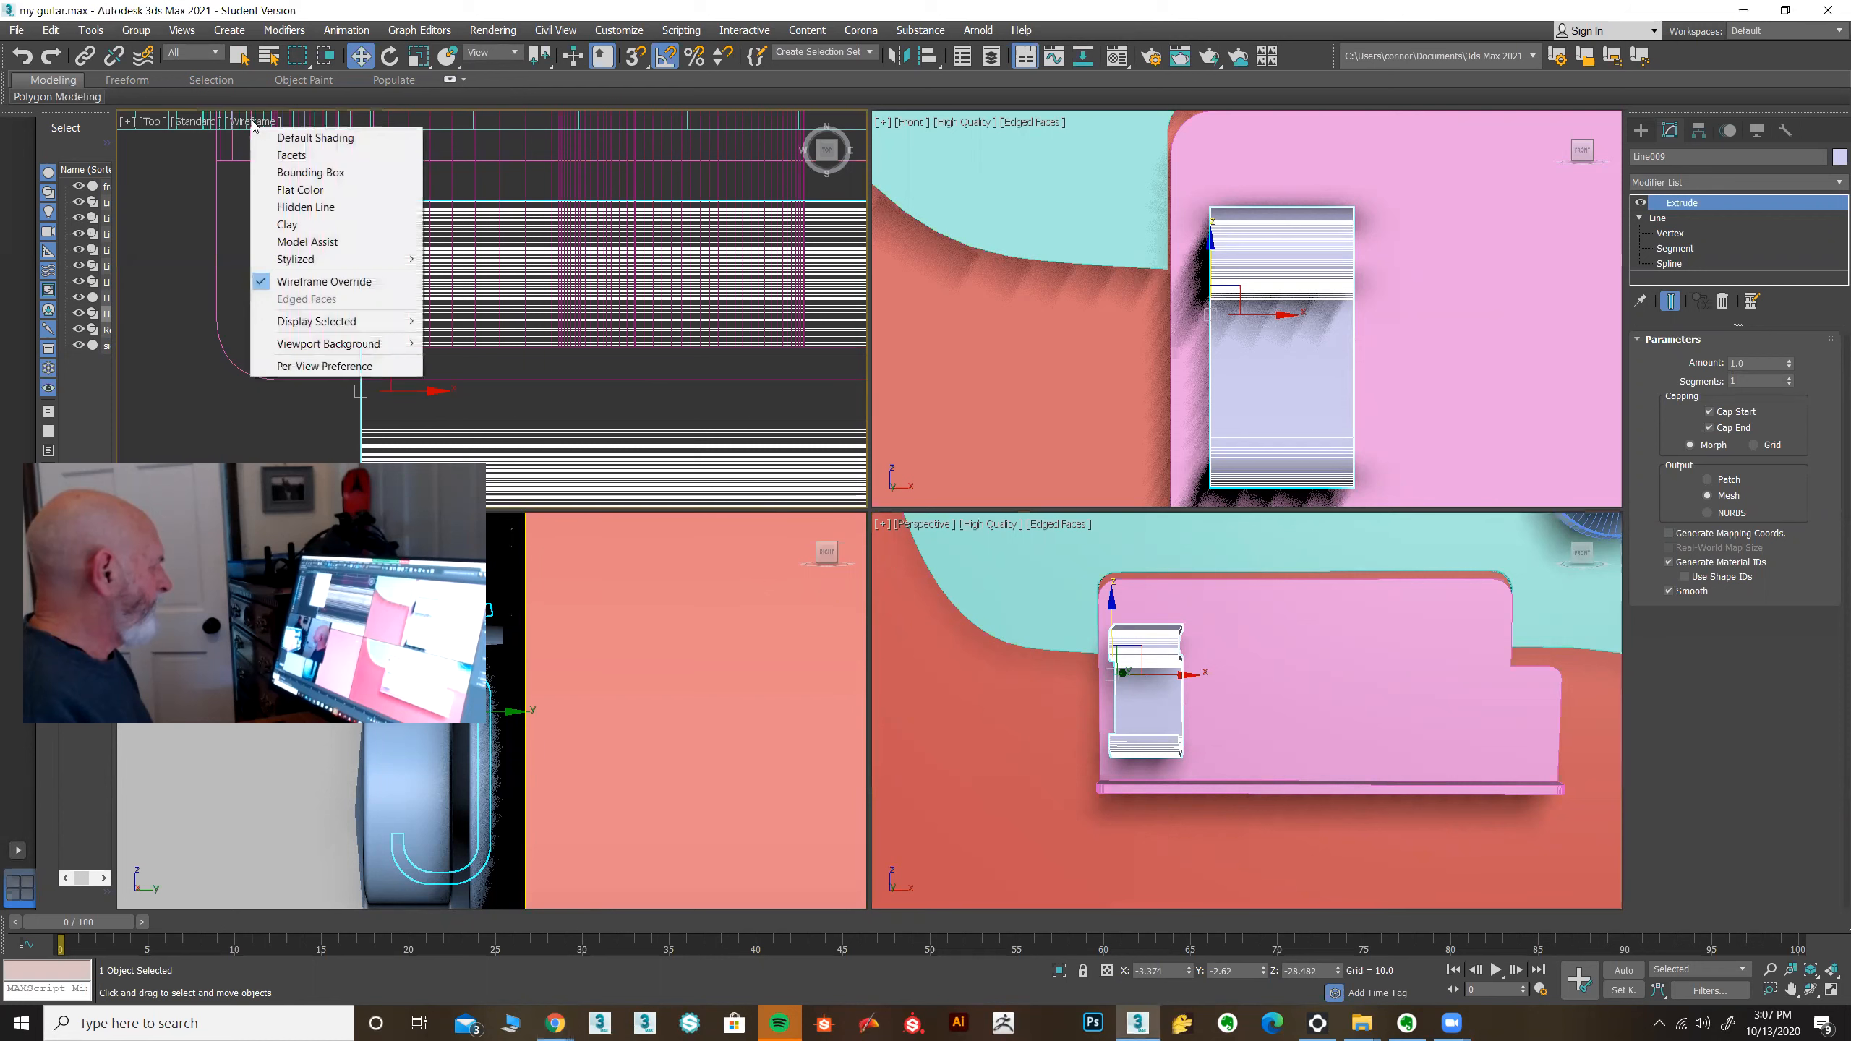
click(309, 138)
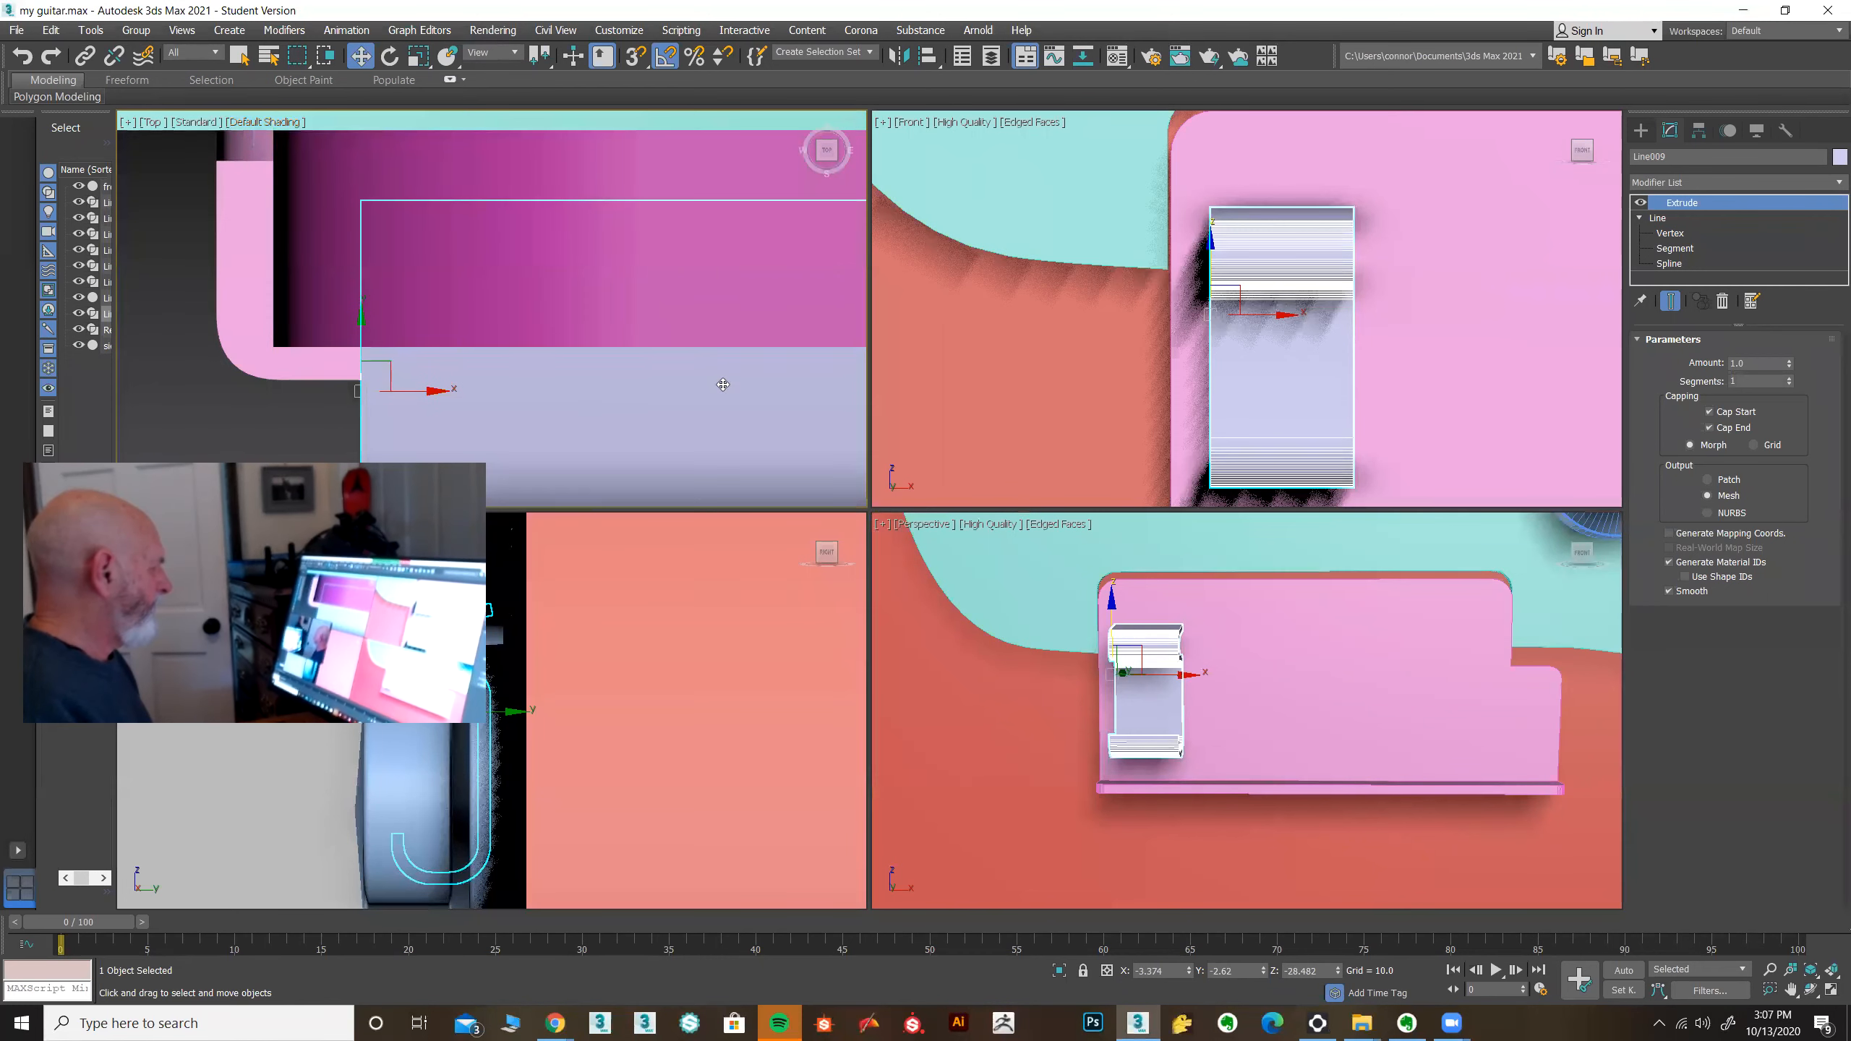
scroll(495, 380, down, 6)
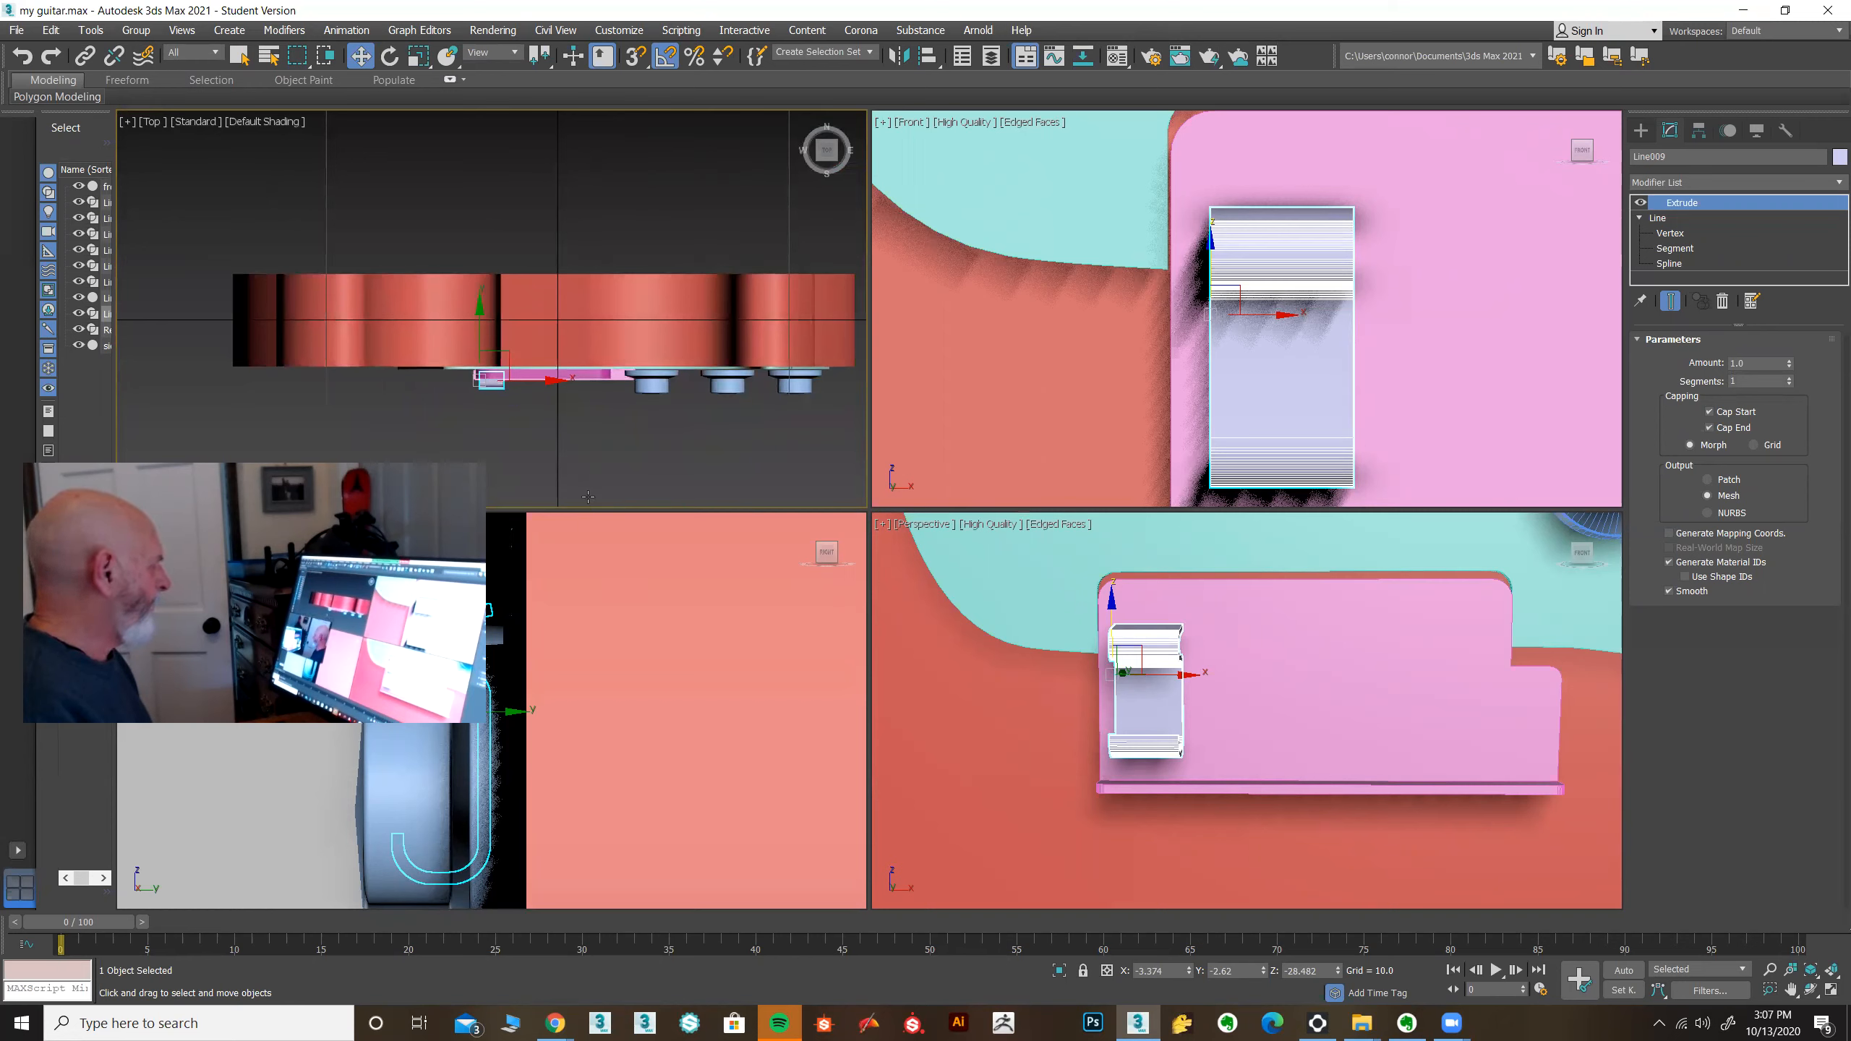
scroll(937, 412, down, 2)
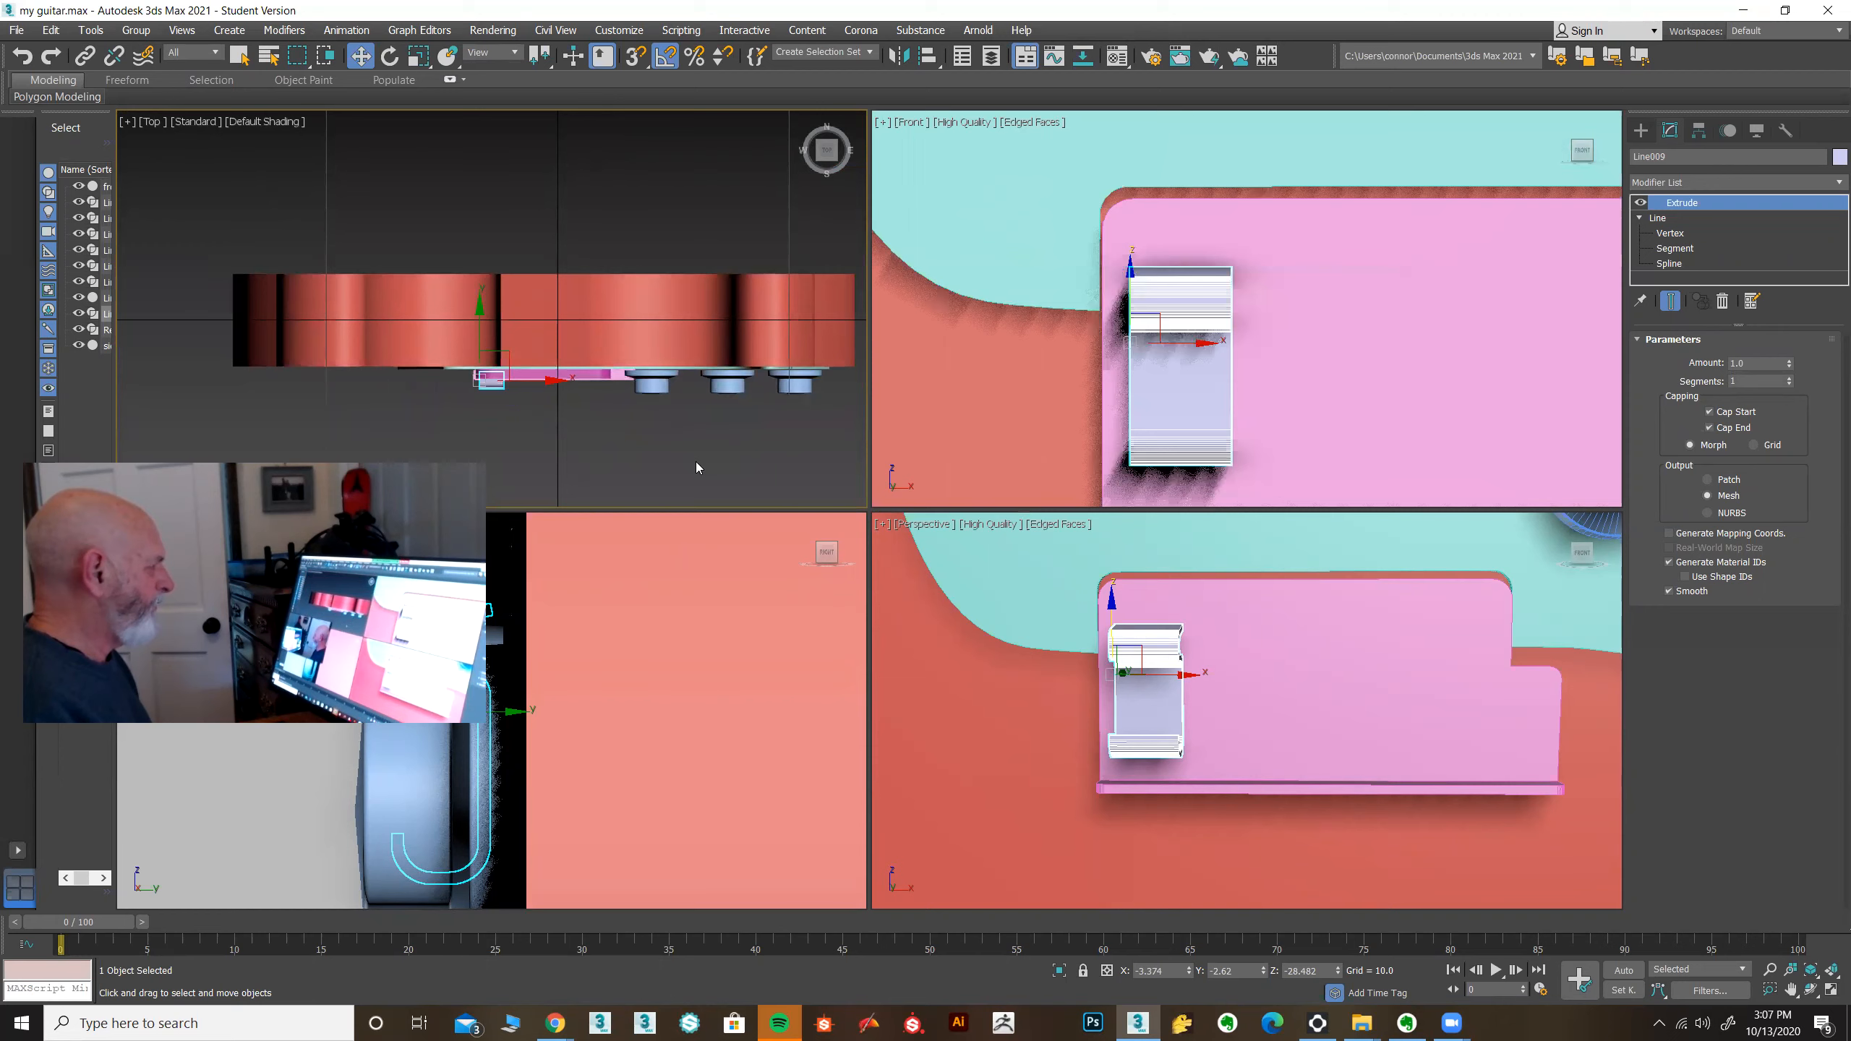
alt+middle_drag(697, 468, 665, 416)
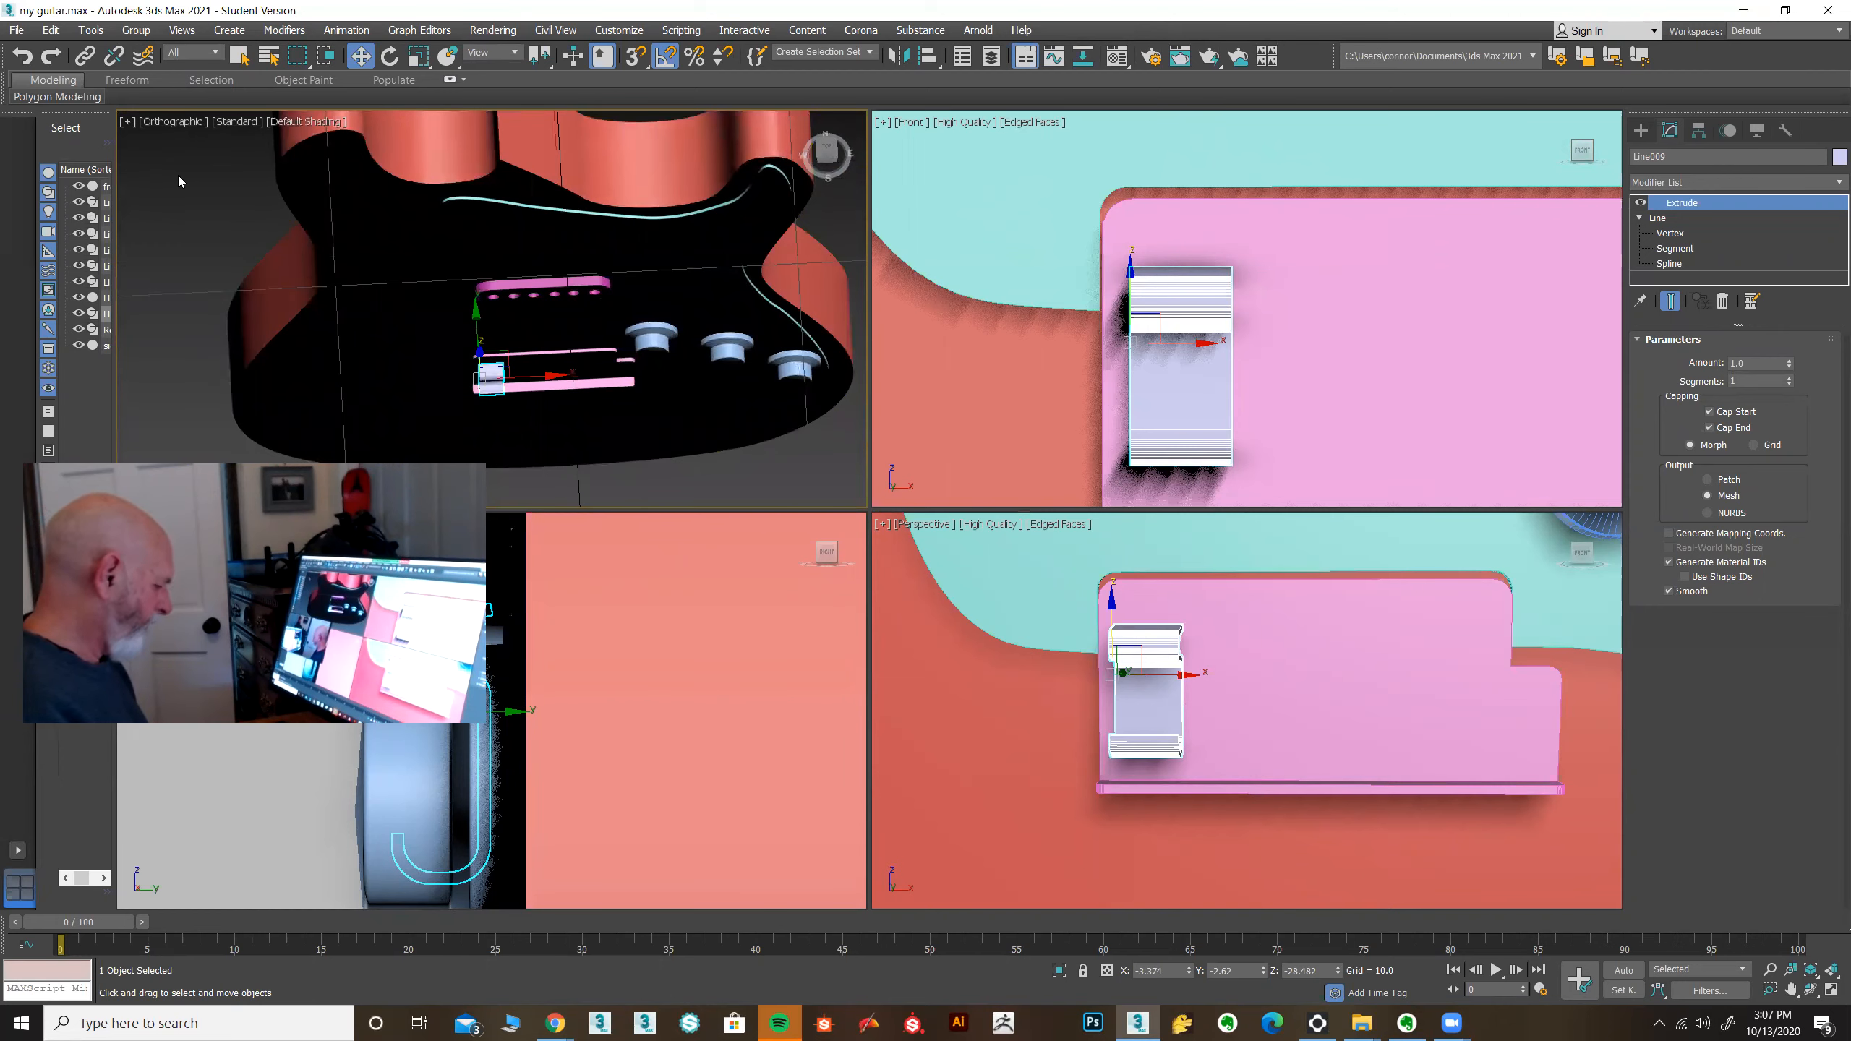
key(t)
scroll(561, 339, up, 8)
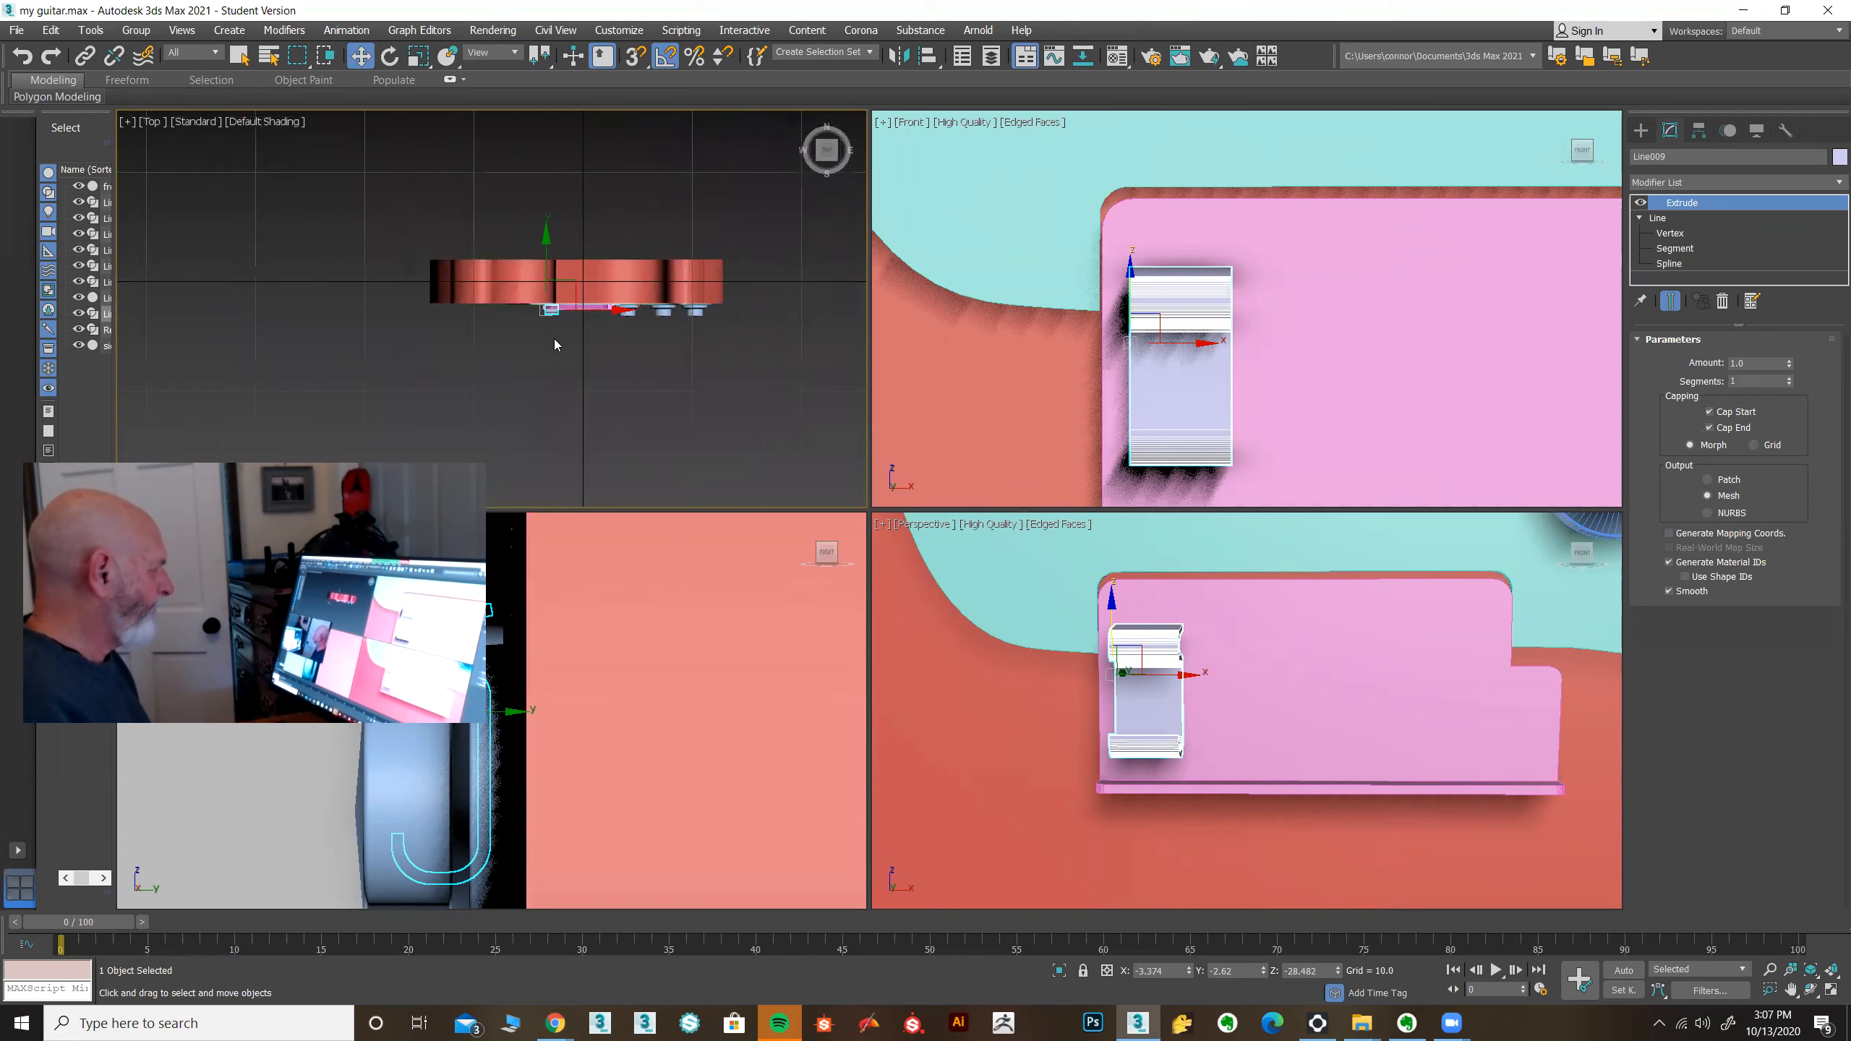
middle_drag(566, 340, 590, 413)
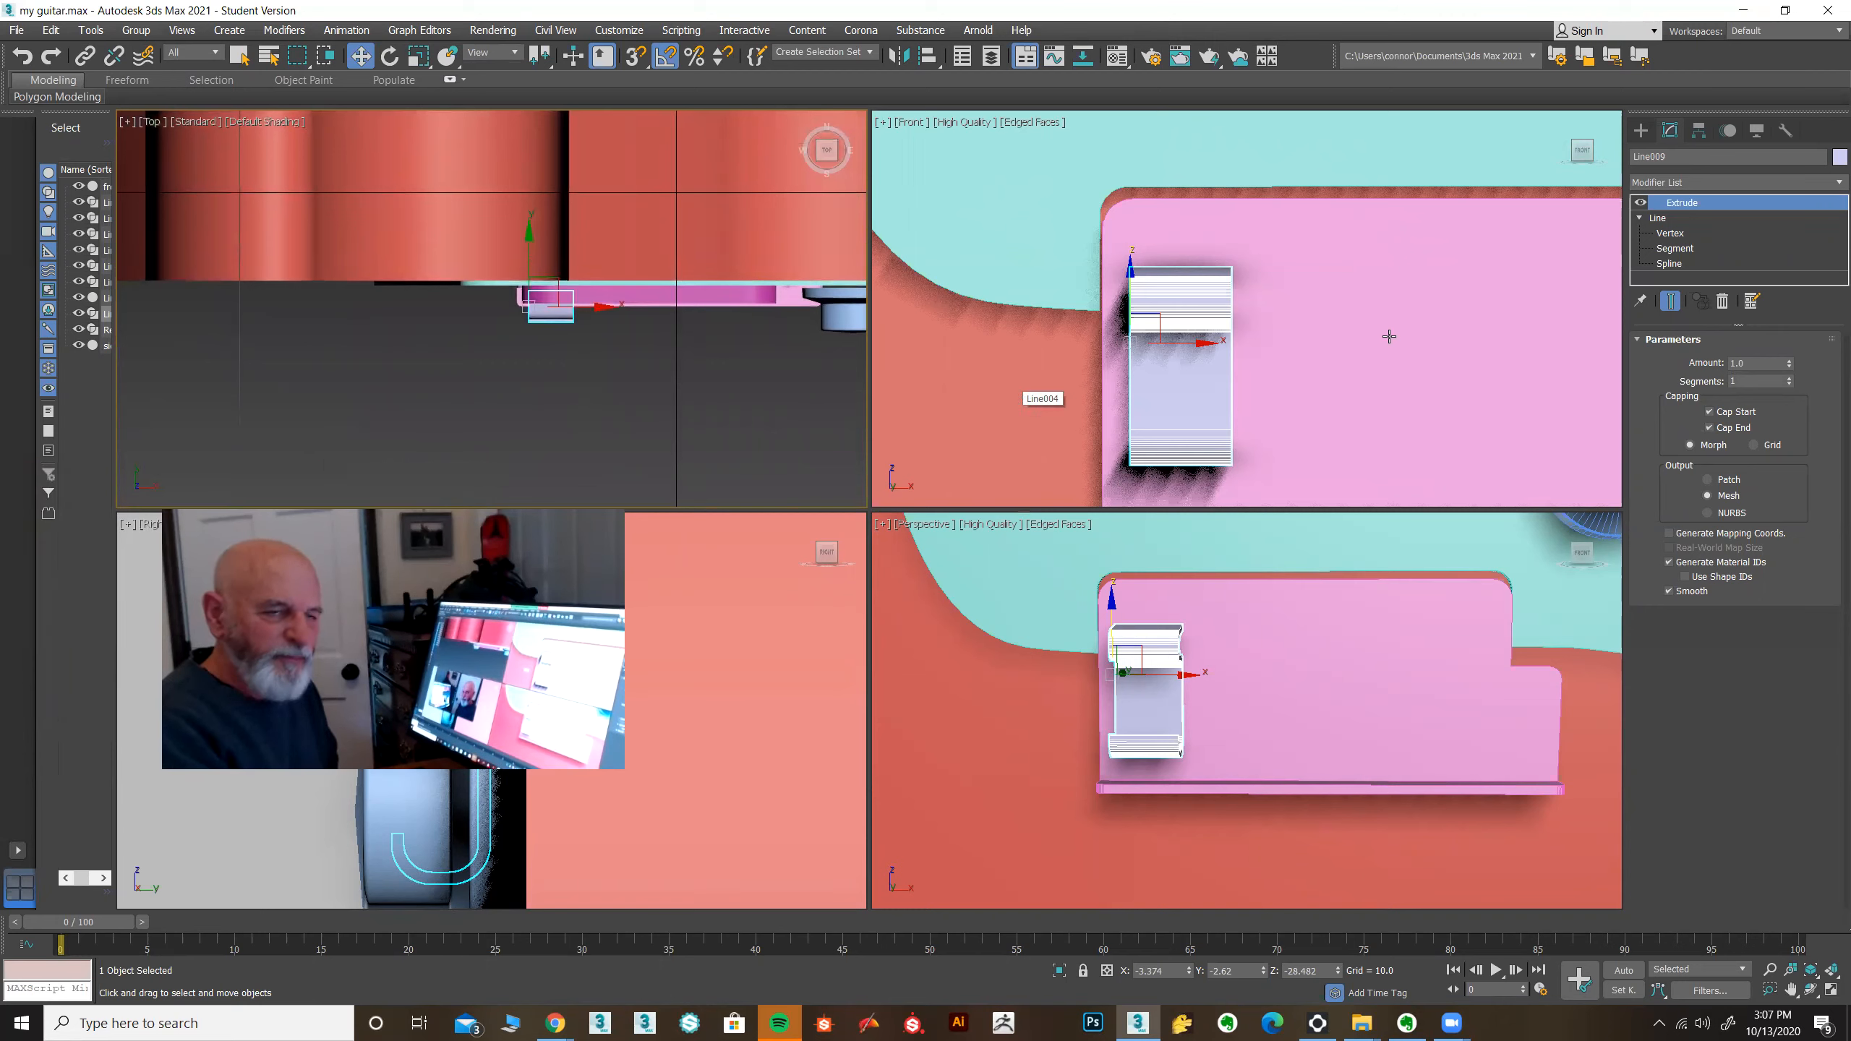
Step: Create a cylinder with a radius of about 0.07 and a height of about -0.232 beside the saddle in the Top view
click(1638, 134)
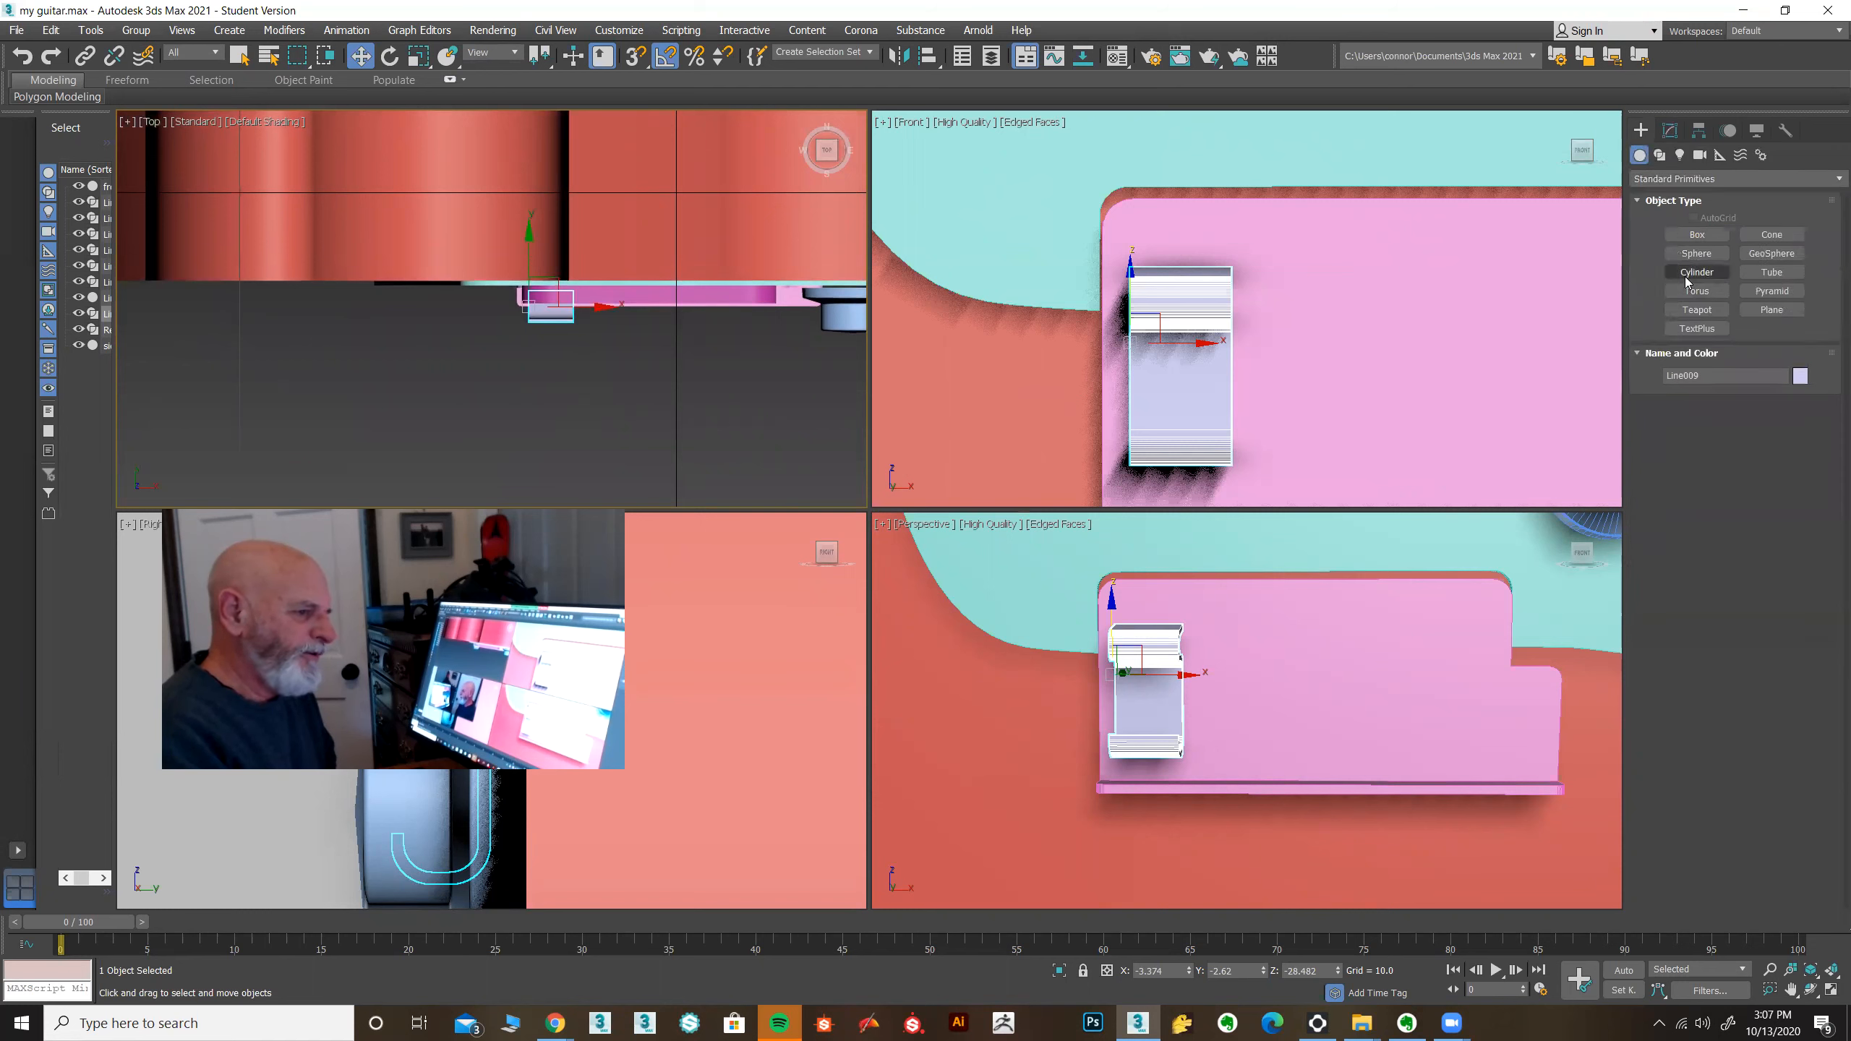
click(1696, 272)
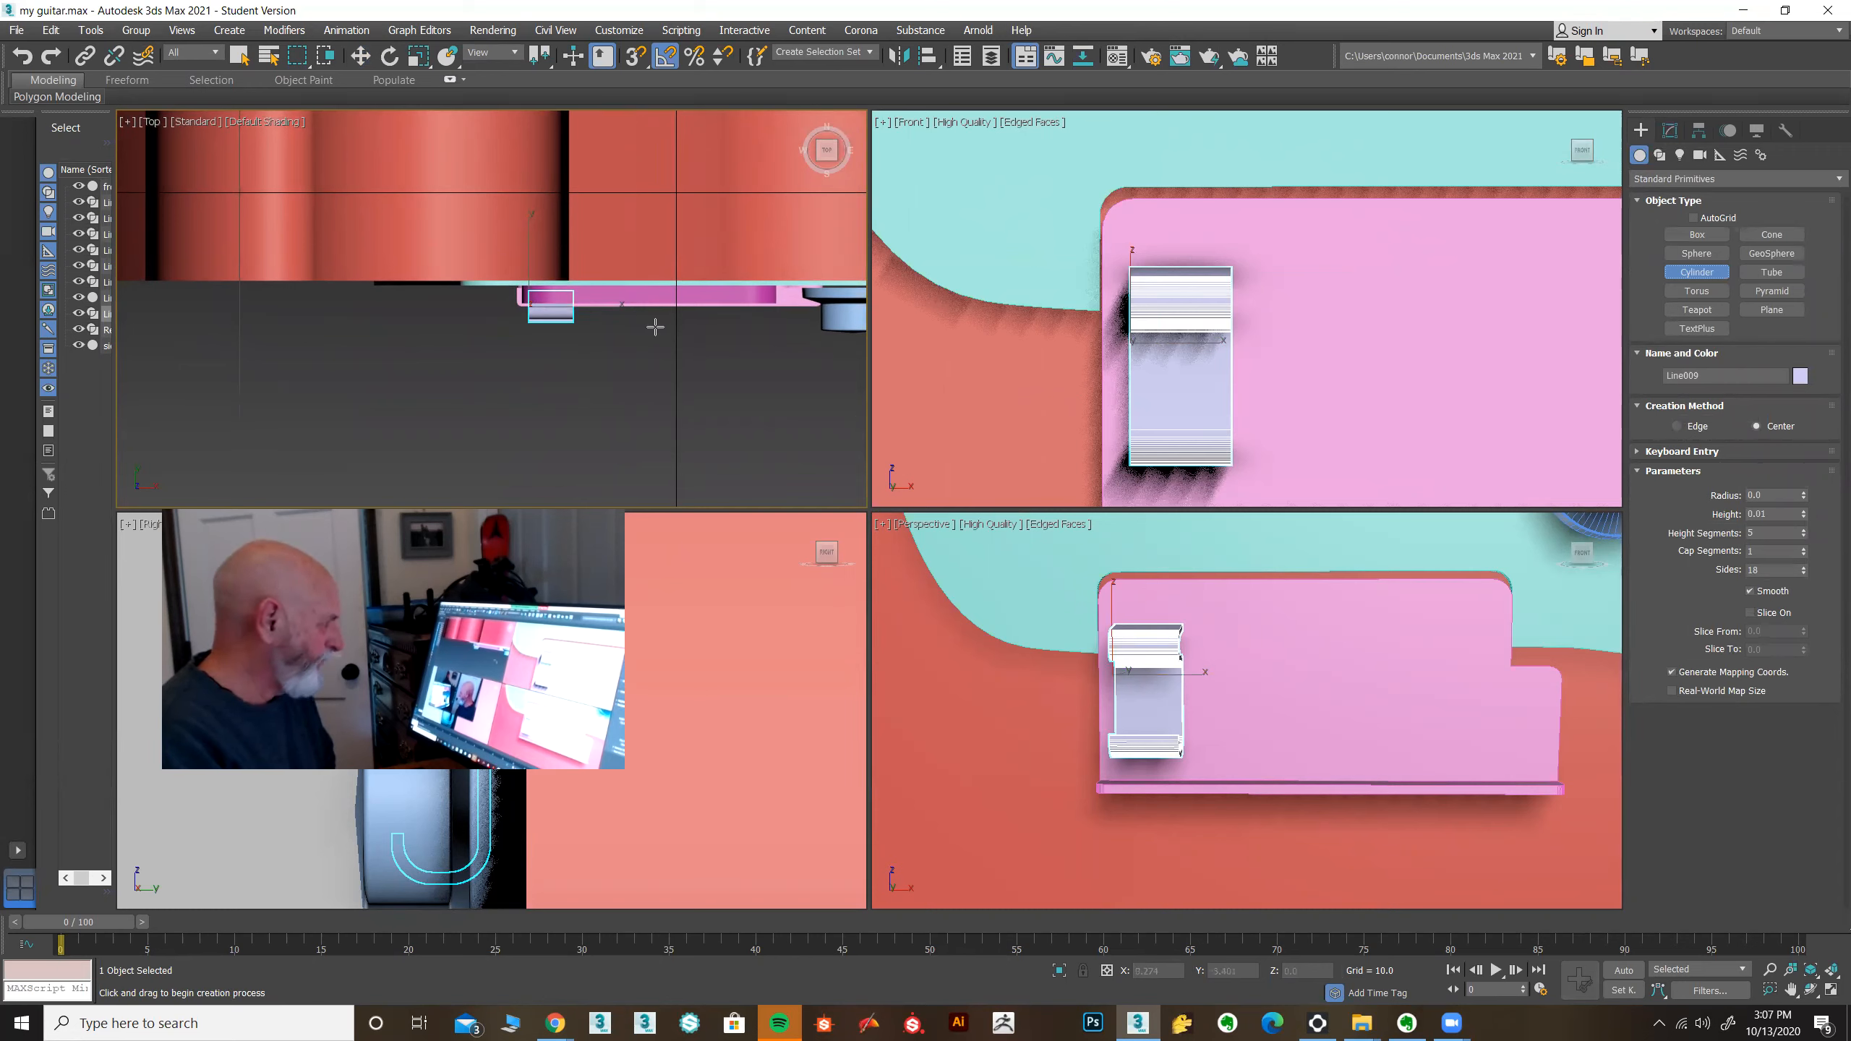
scroll(551, 306, up, 5)
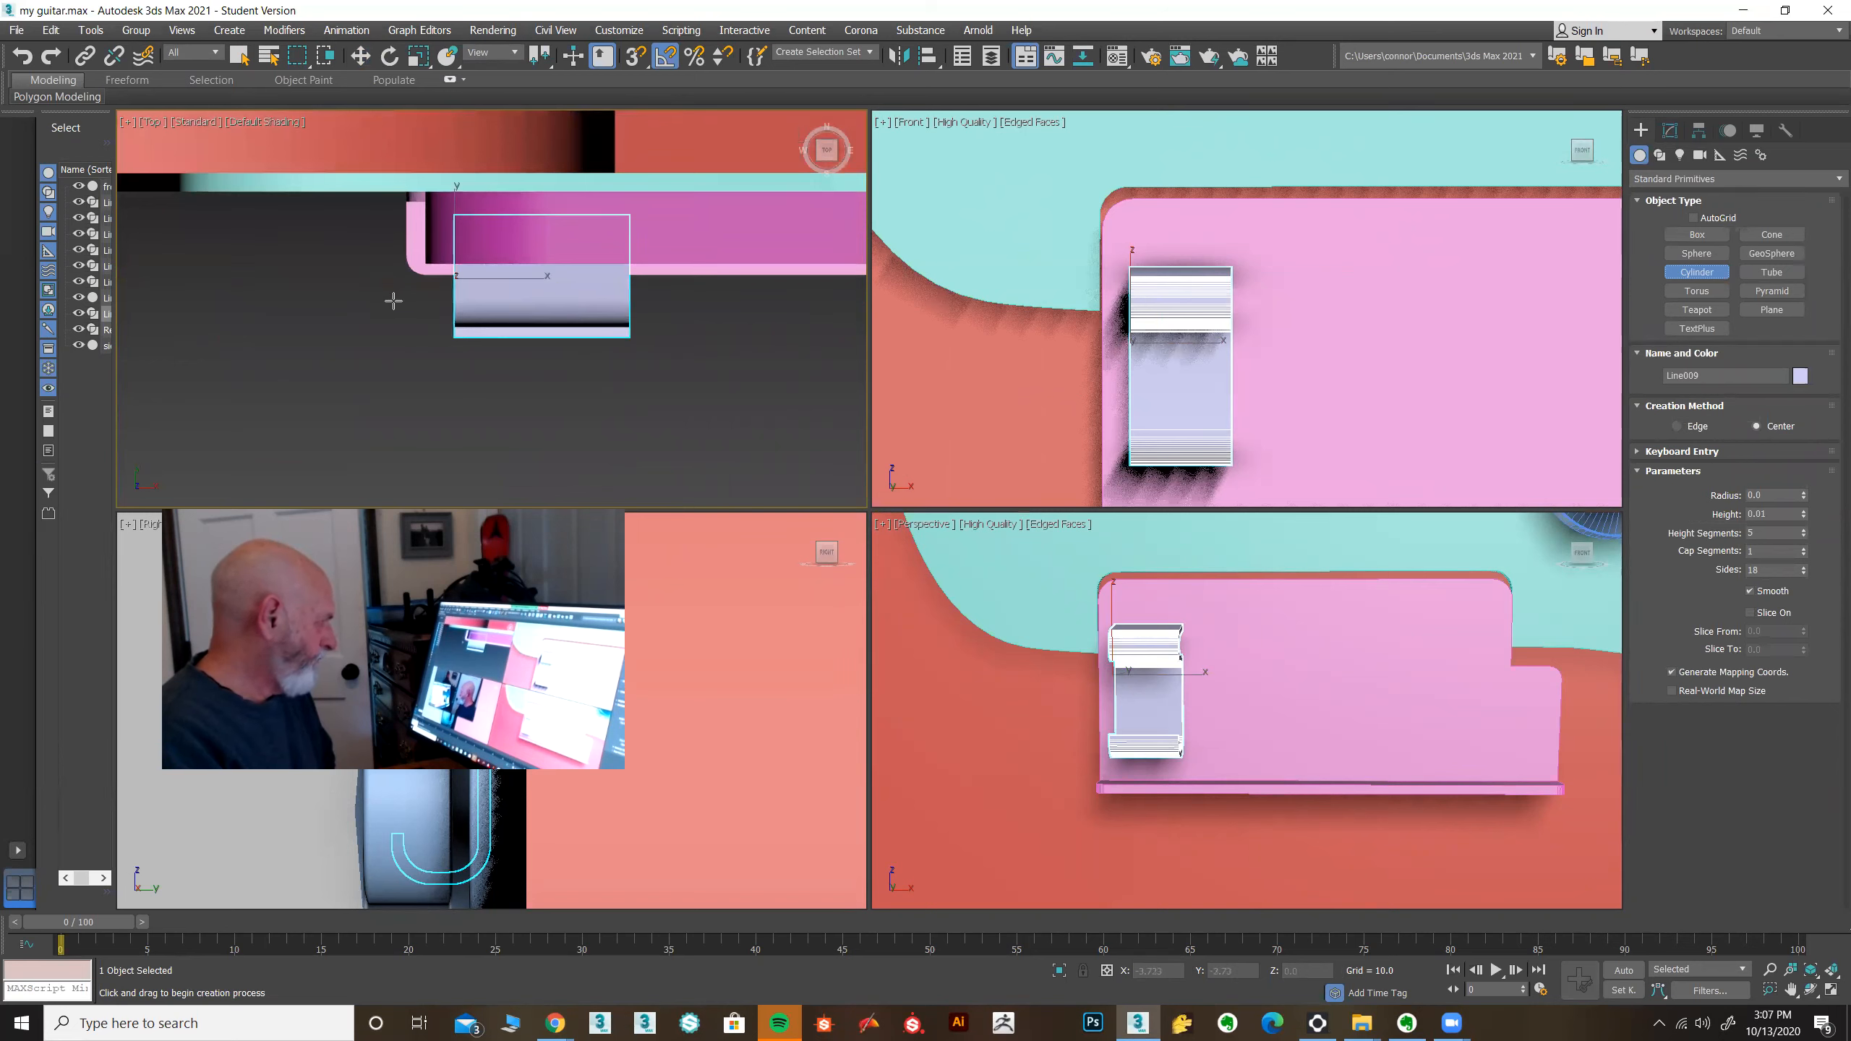
drag(395, 296, 404, 307)
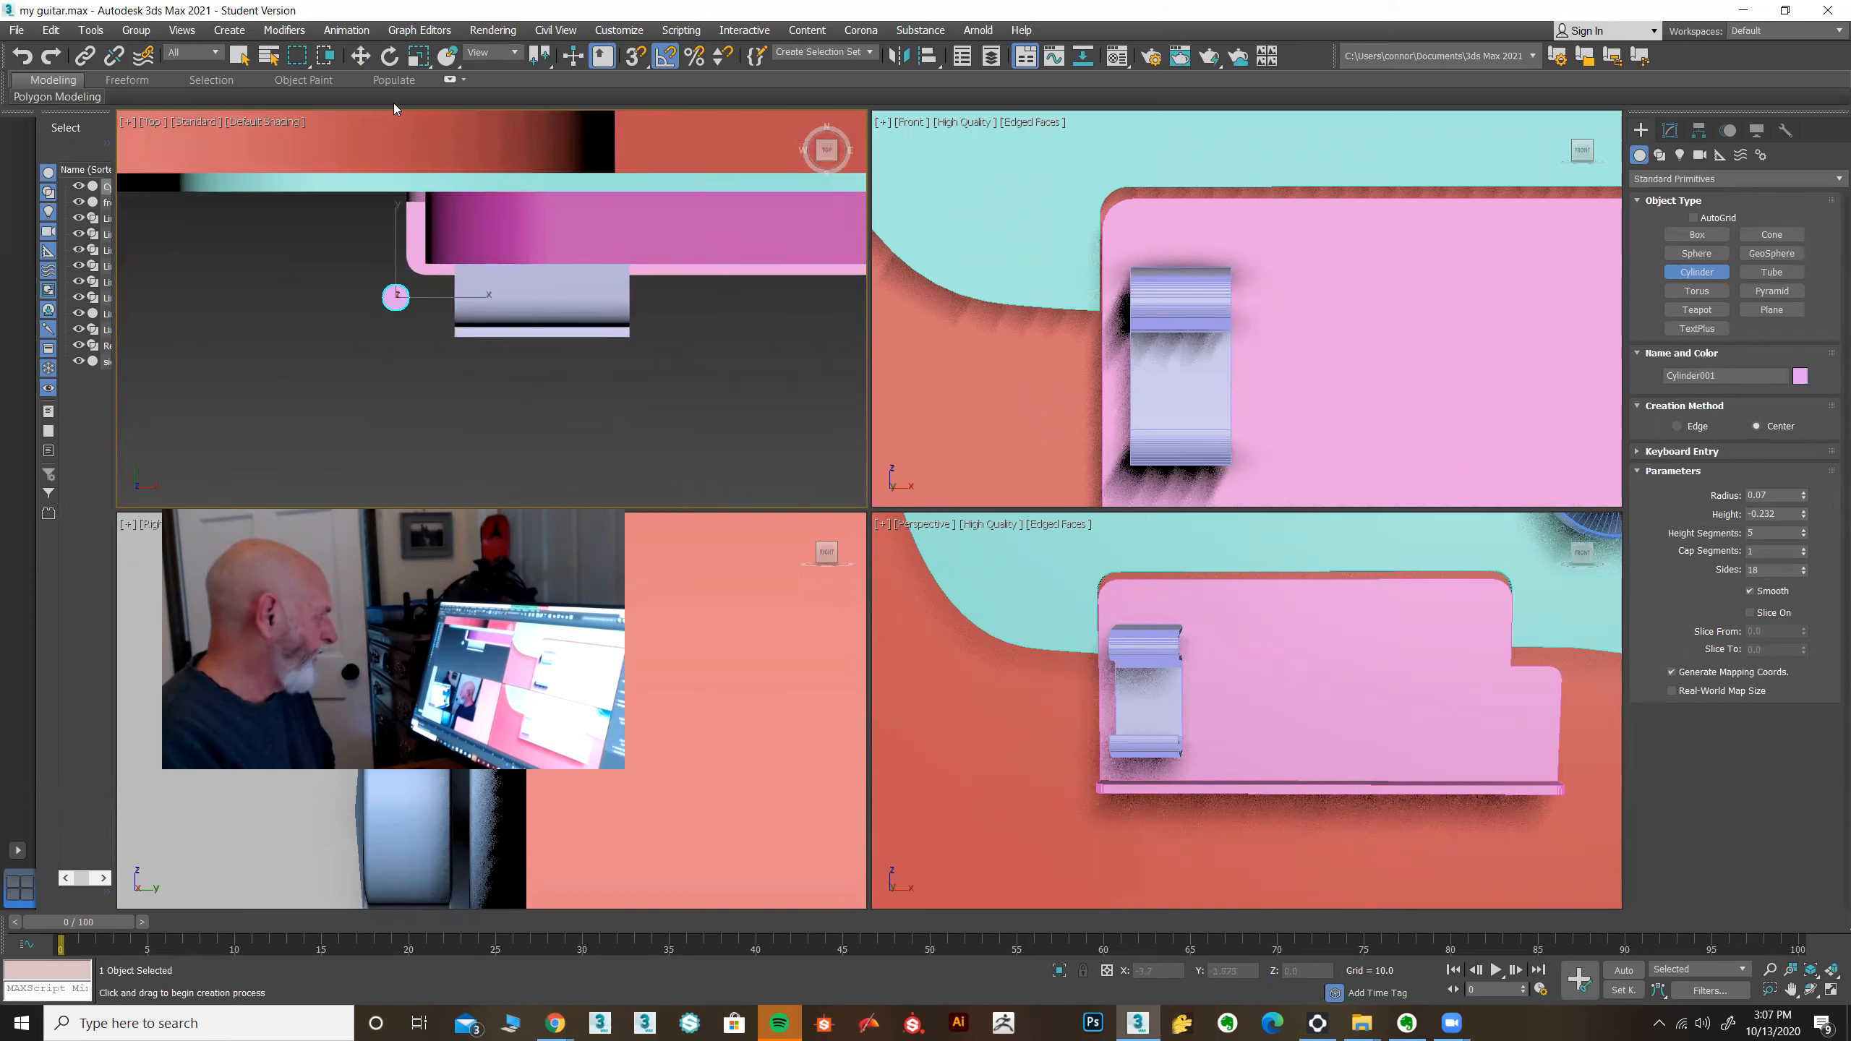
Step: Move the cylinder down the guitar onto the saddle in the Front view, at about X -3.045, Z -29.029
click(360, 56)
scroll(1166, 438, down, 10)
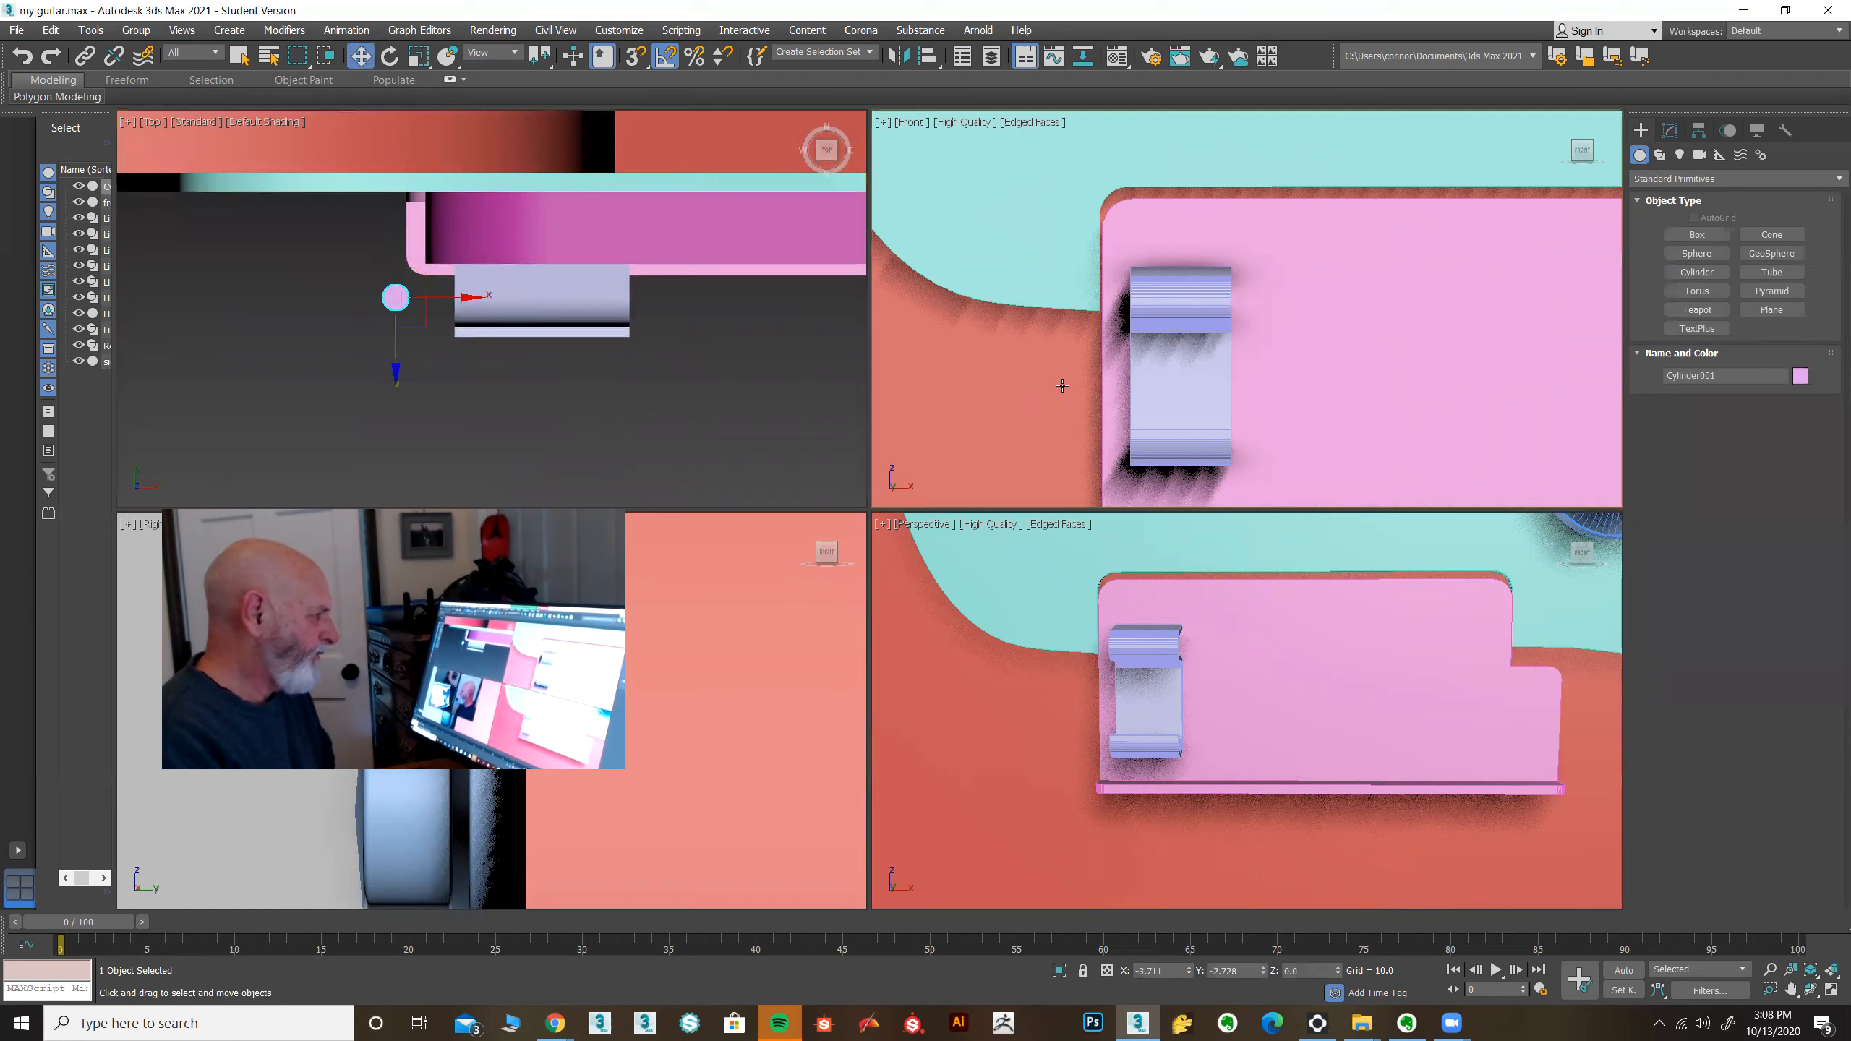
scroll(1064, 399, down, 6)
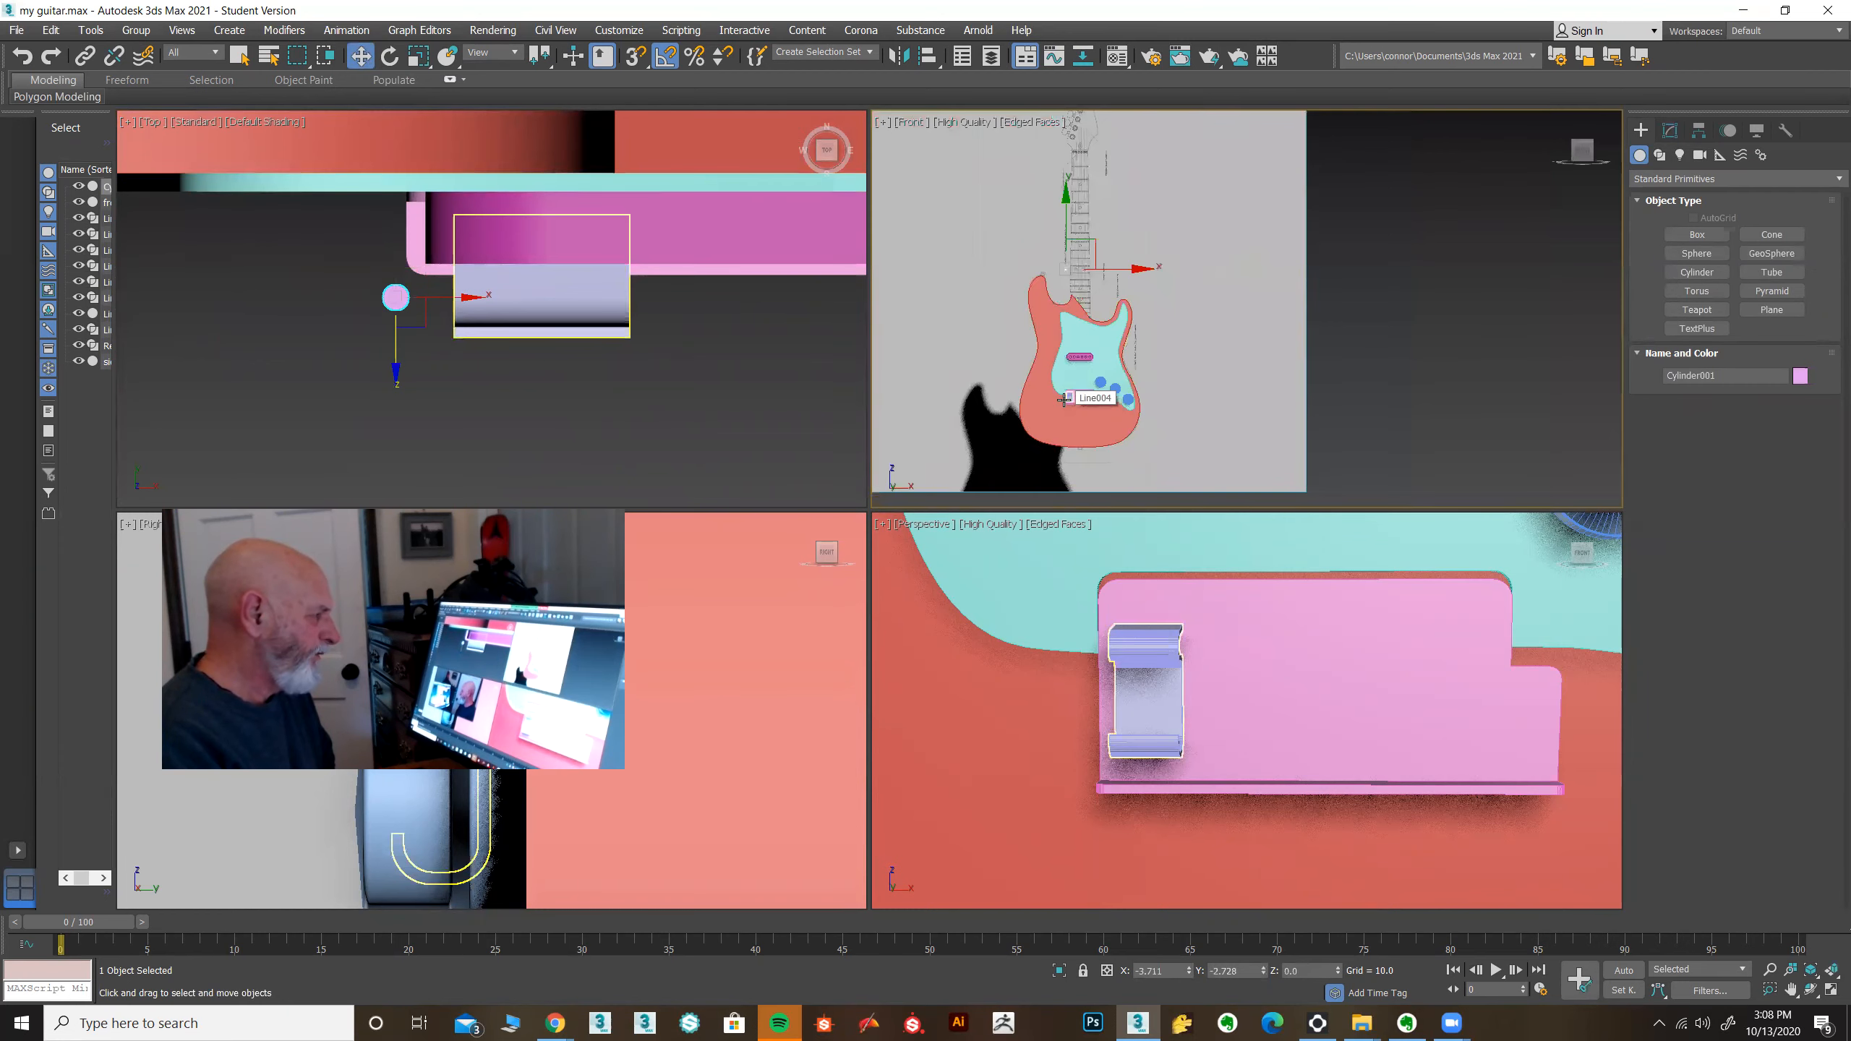
scroll(1063, 399, up, 4)
scroll(1041, 219, down, 3)
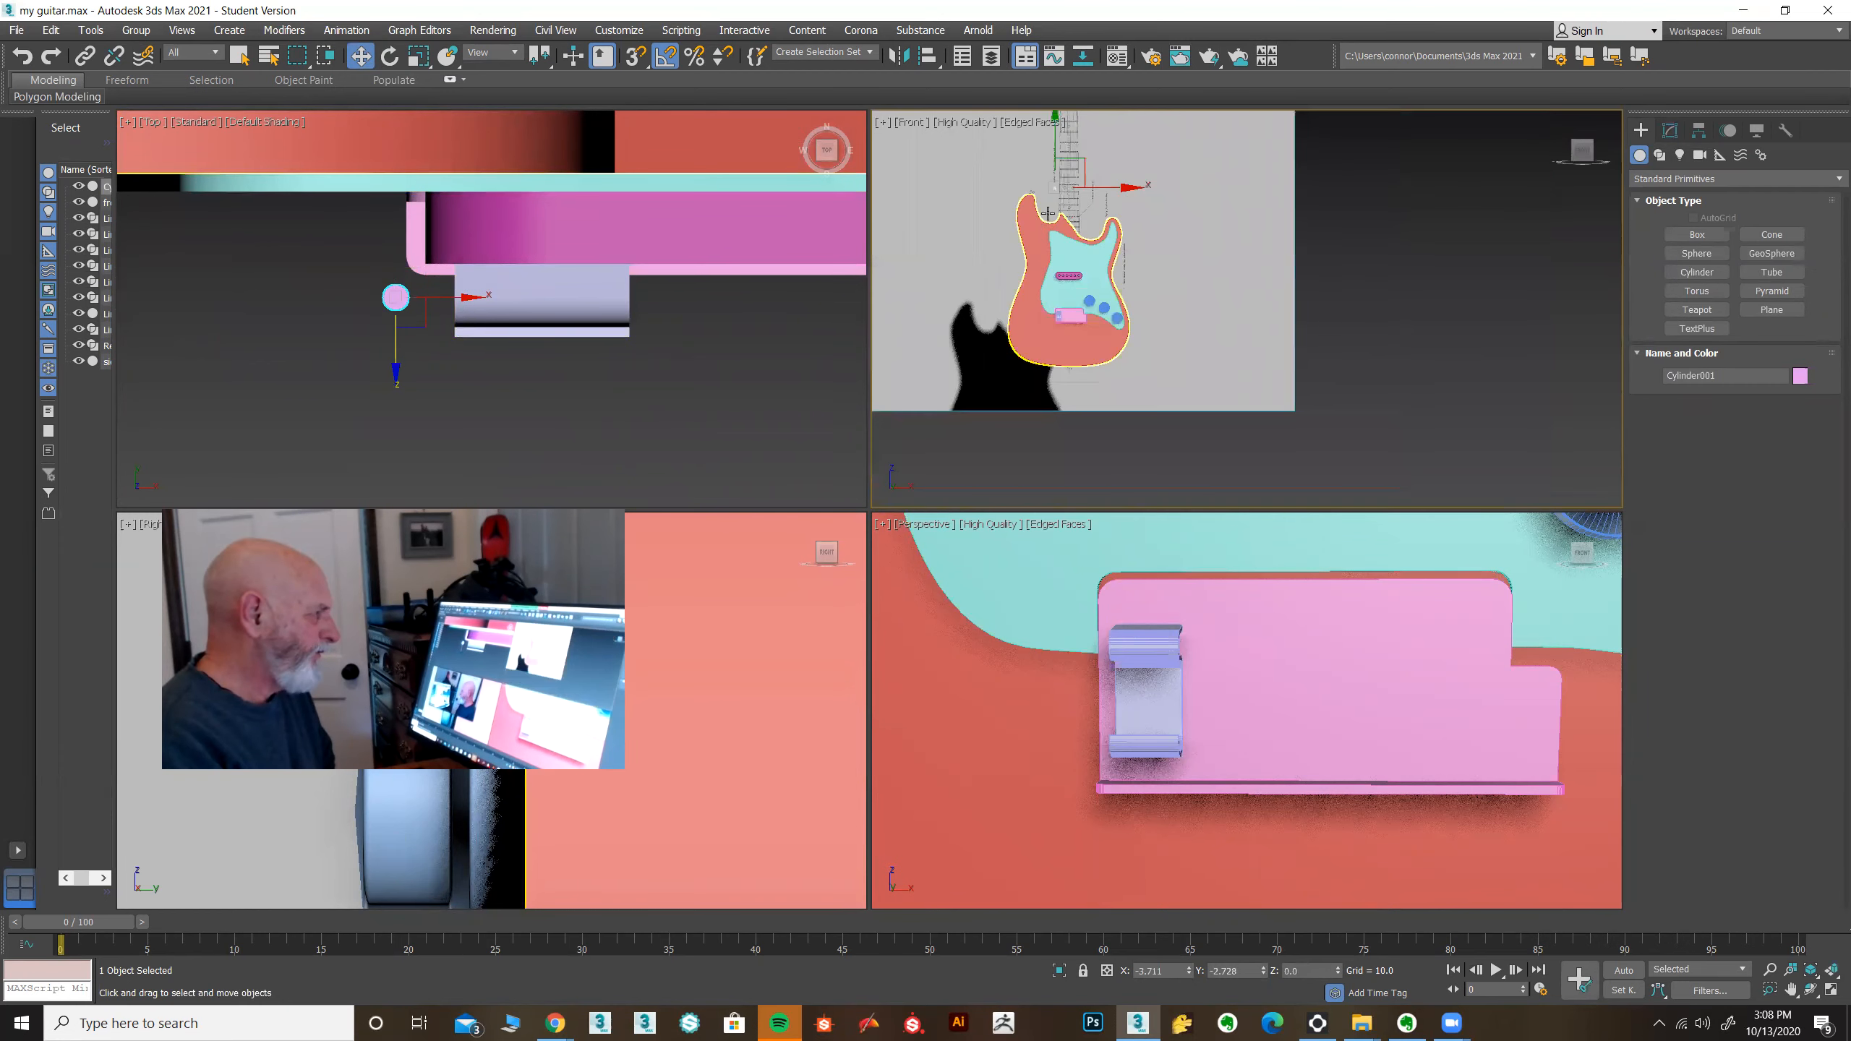
drag(1055, 128, 1056, 255)
scroll(1071, 372, up, 8)
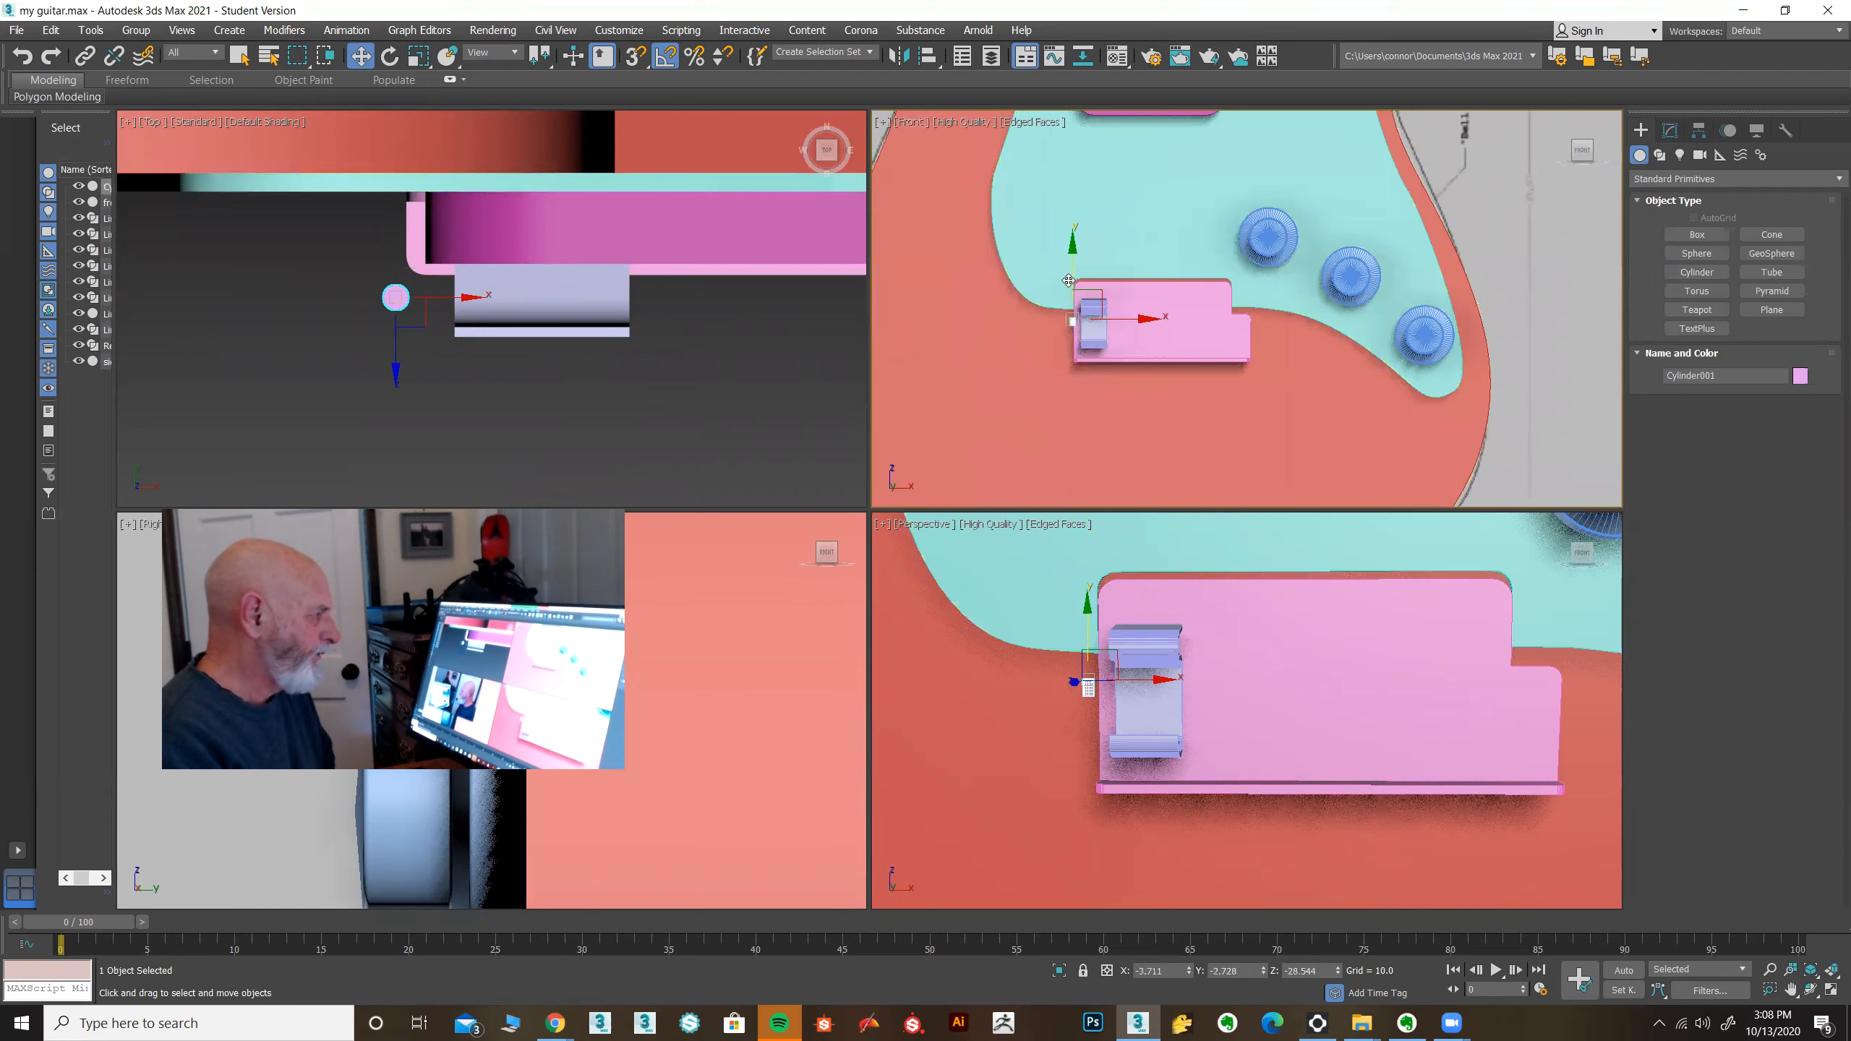
drag(1128, 321, 1093, 280)
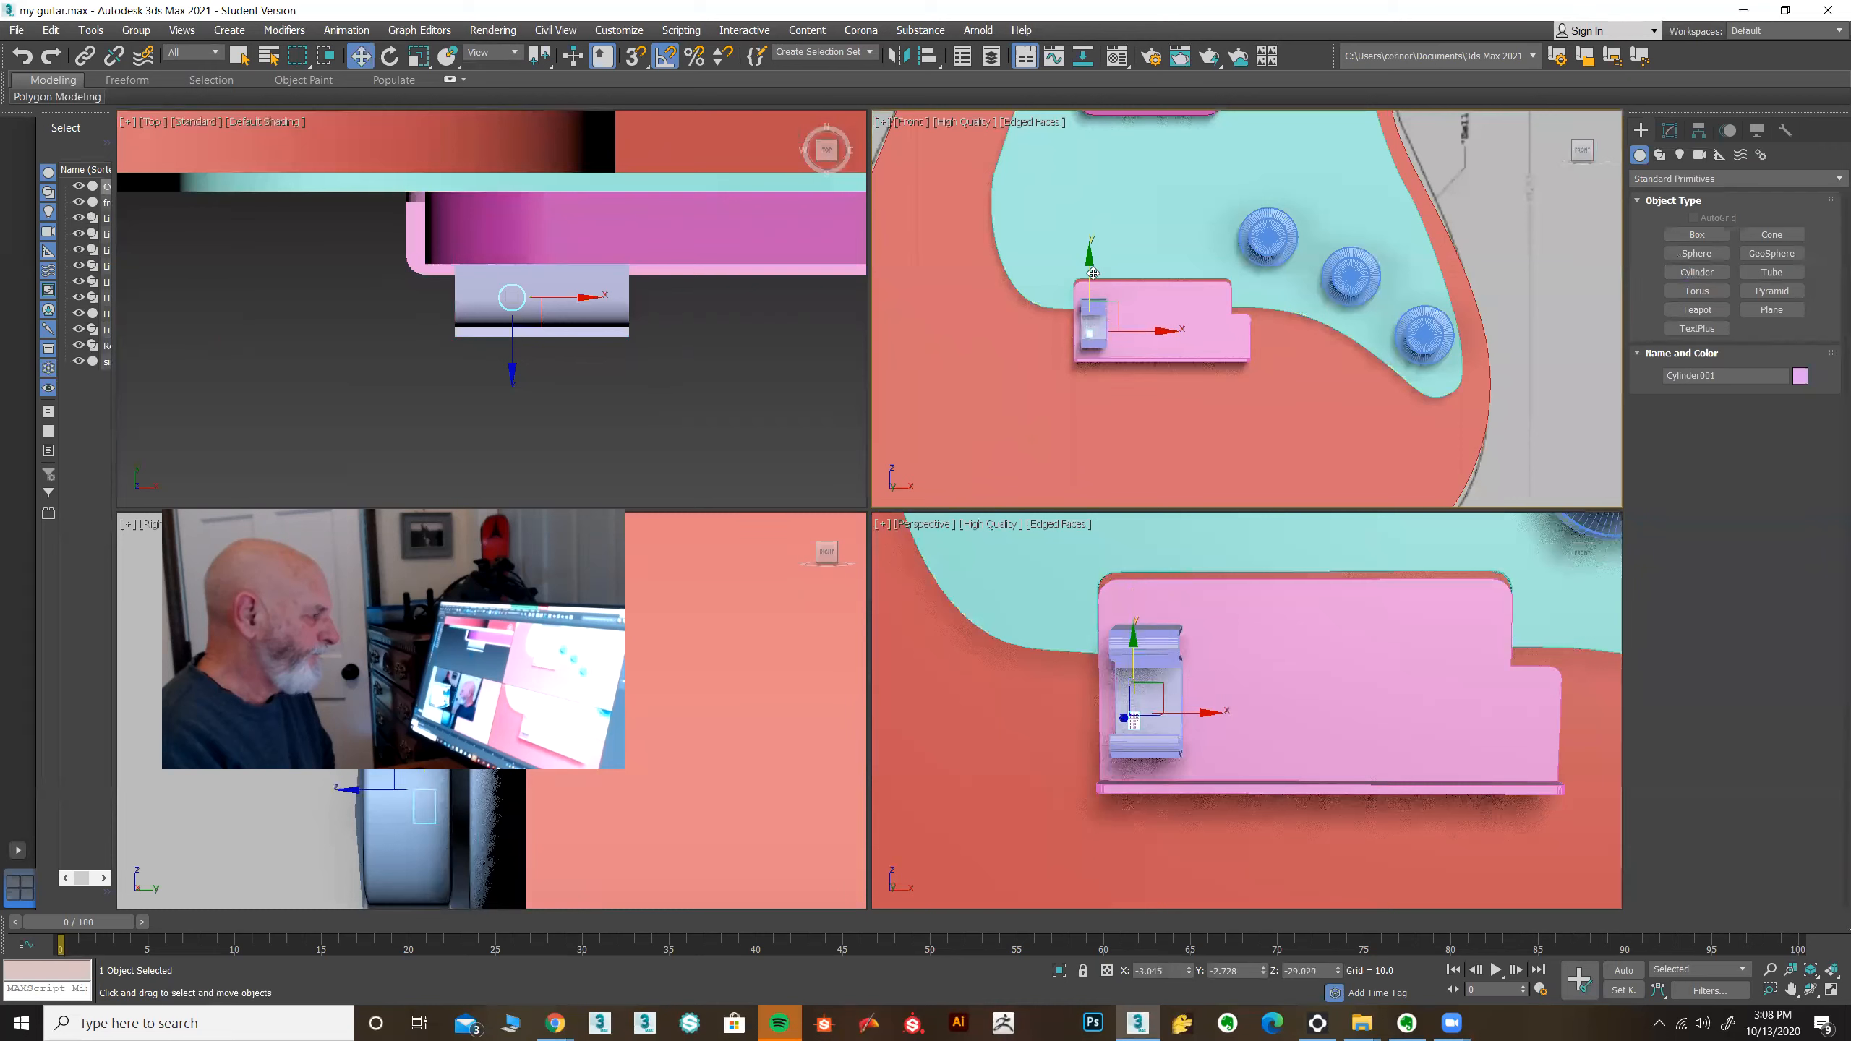
Step: Give the cylinder 1 height segment and a height of about -0.432, and lower it to about Z -29.17 behind the saddle's lower hook
click(1670, 131)
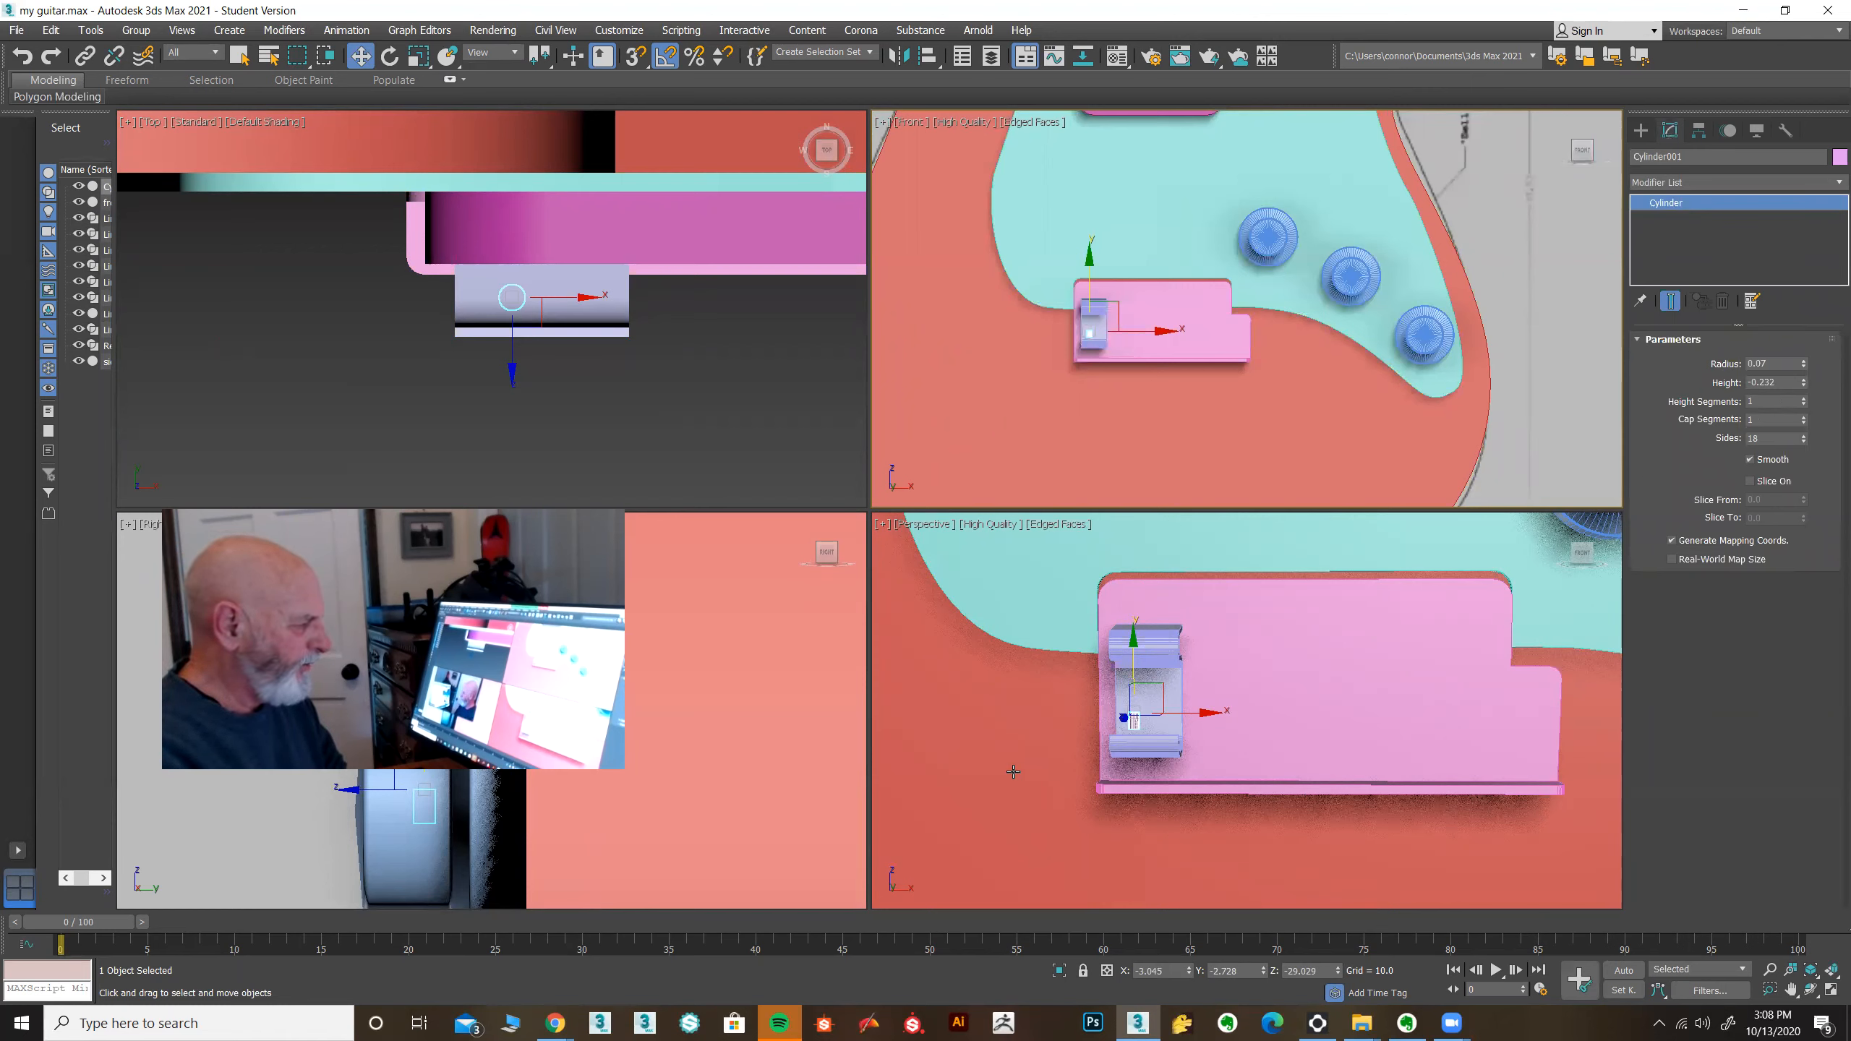
scroll(1021, 773, up, 6)
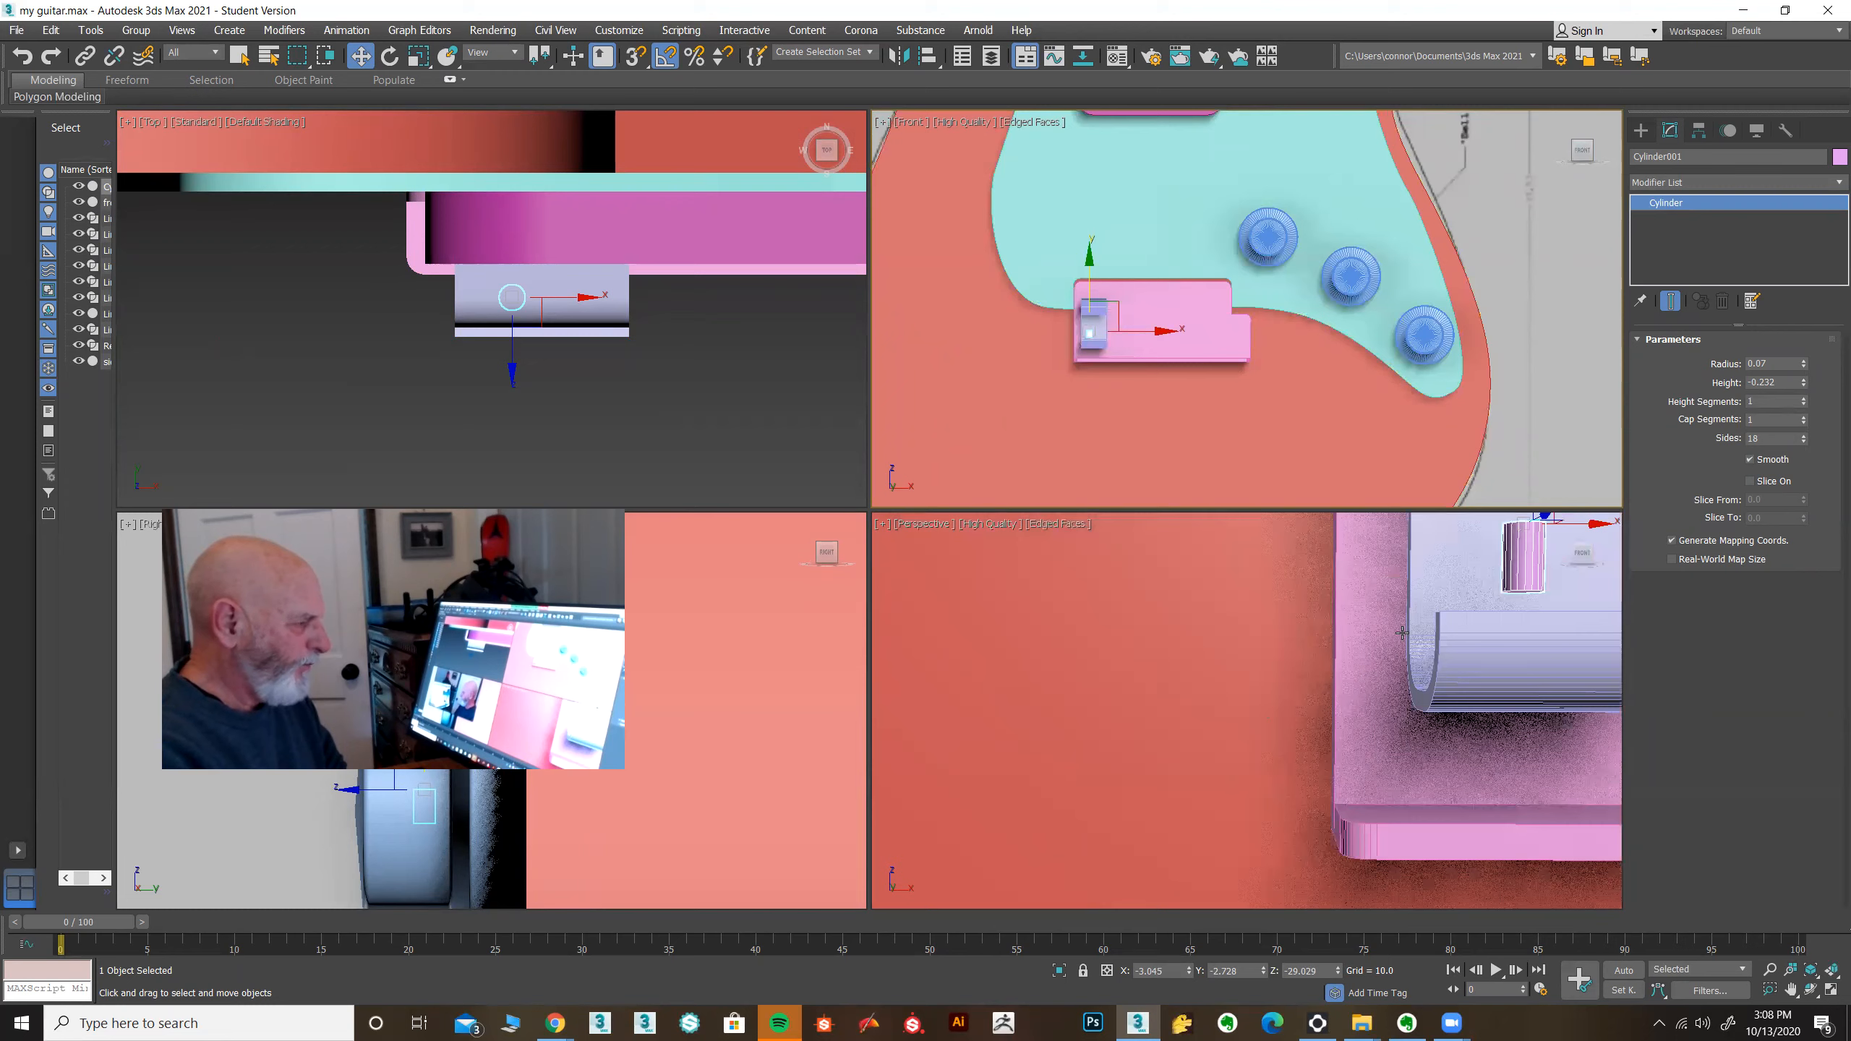
scroll(1401, 632, down, 5)
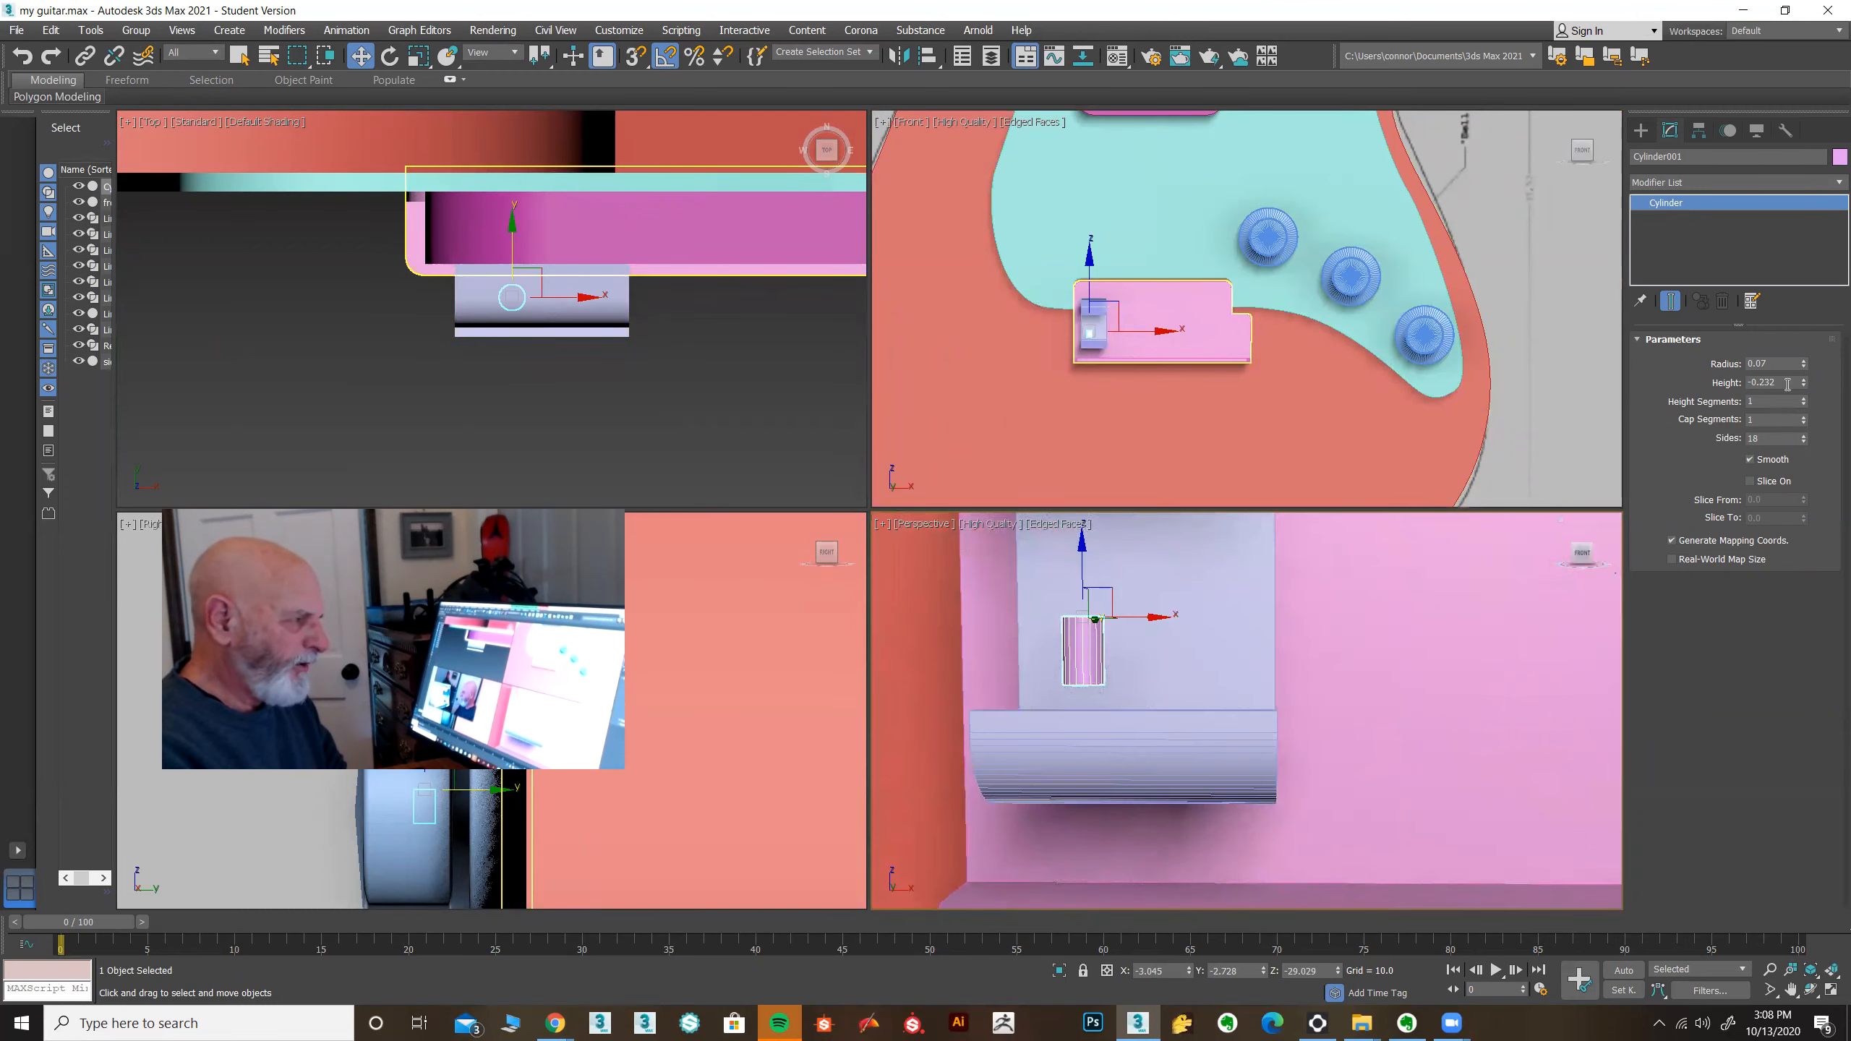
drag(1804, 386, 1804, 400)
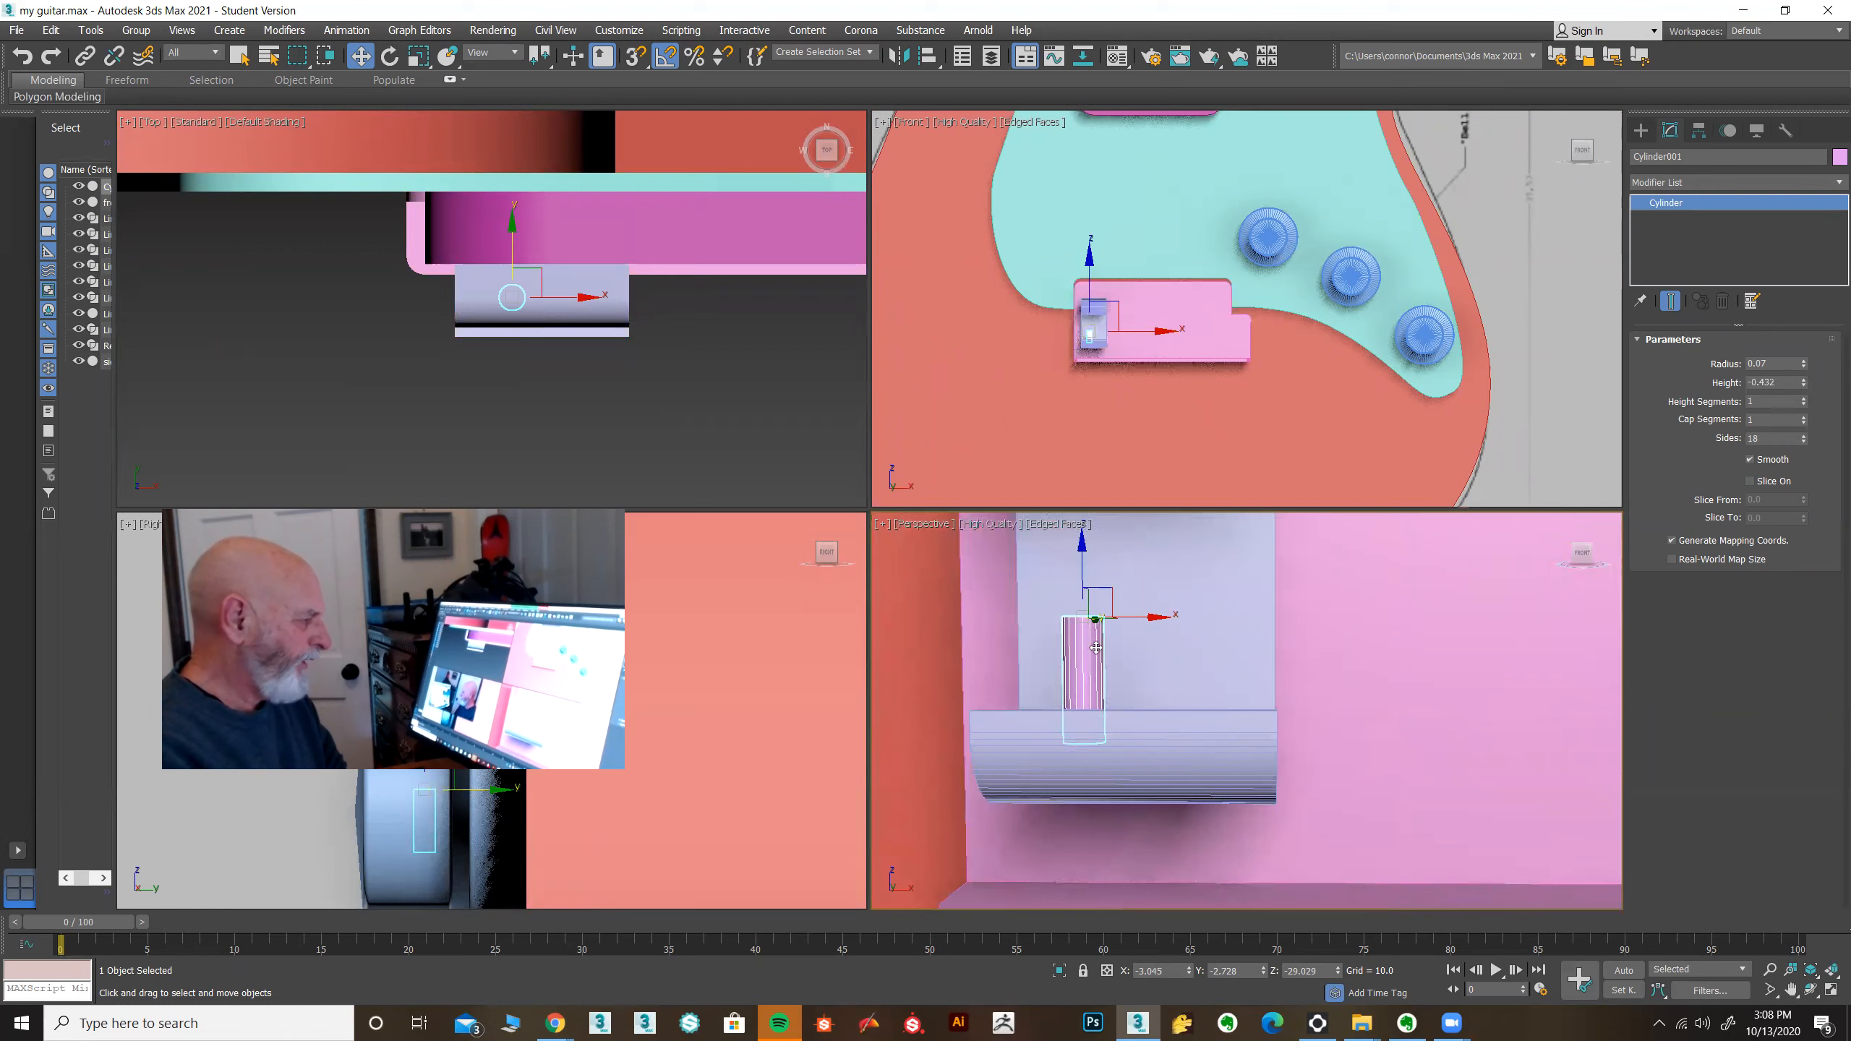
drag(1084, 579, 1083, 618)
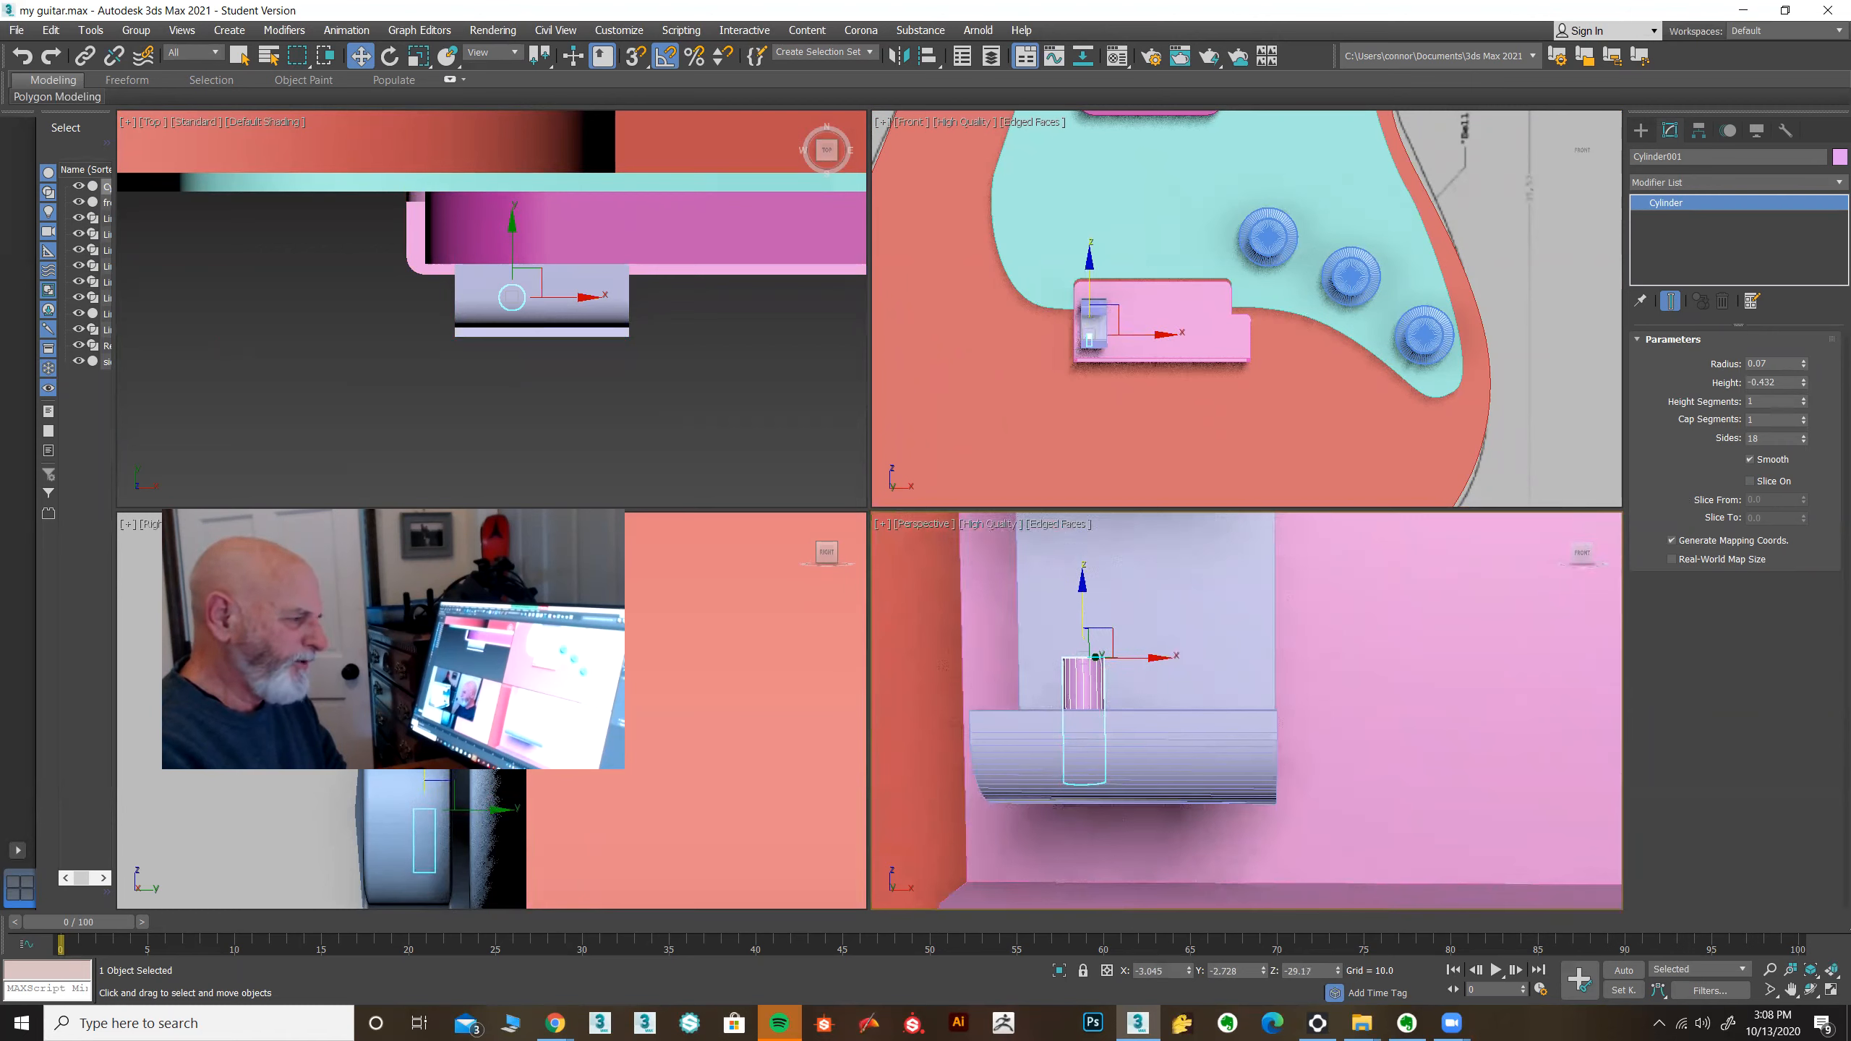
Step: Check the bridge reference photo and extend the cylinder's height to about -0.982 so it runs past the bridge plate's lower lip
key(alt+Tab)
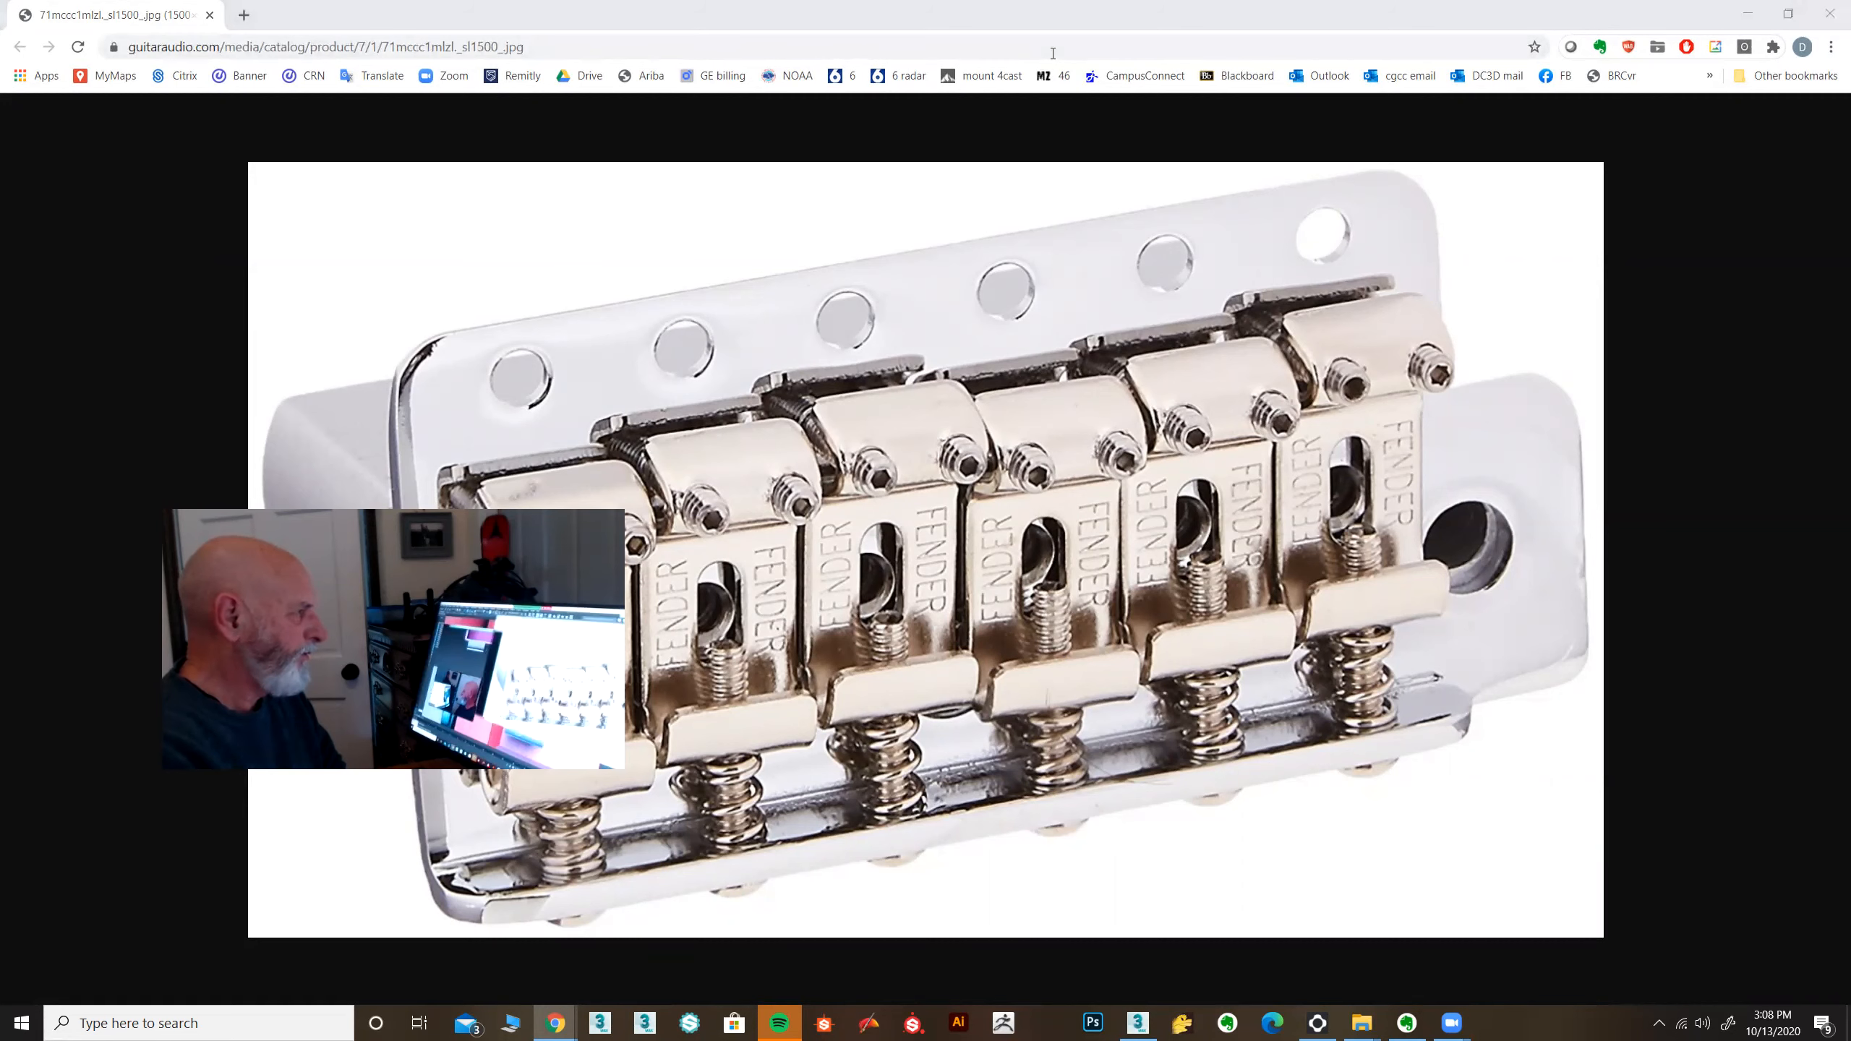
key(alt+Tab)
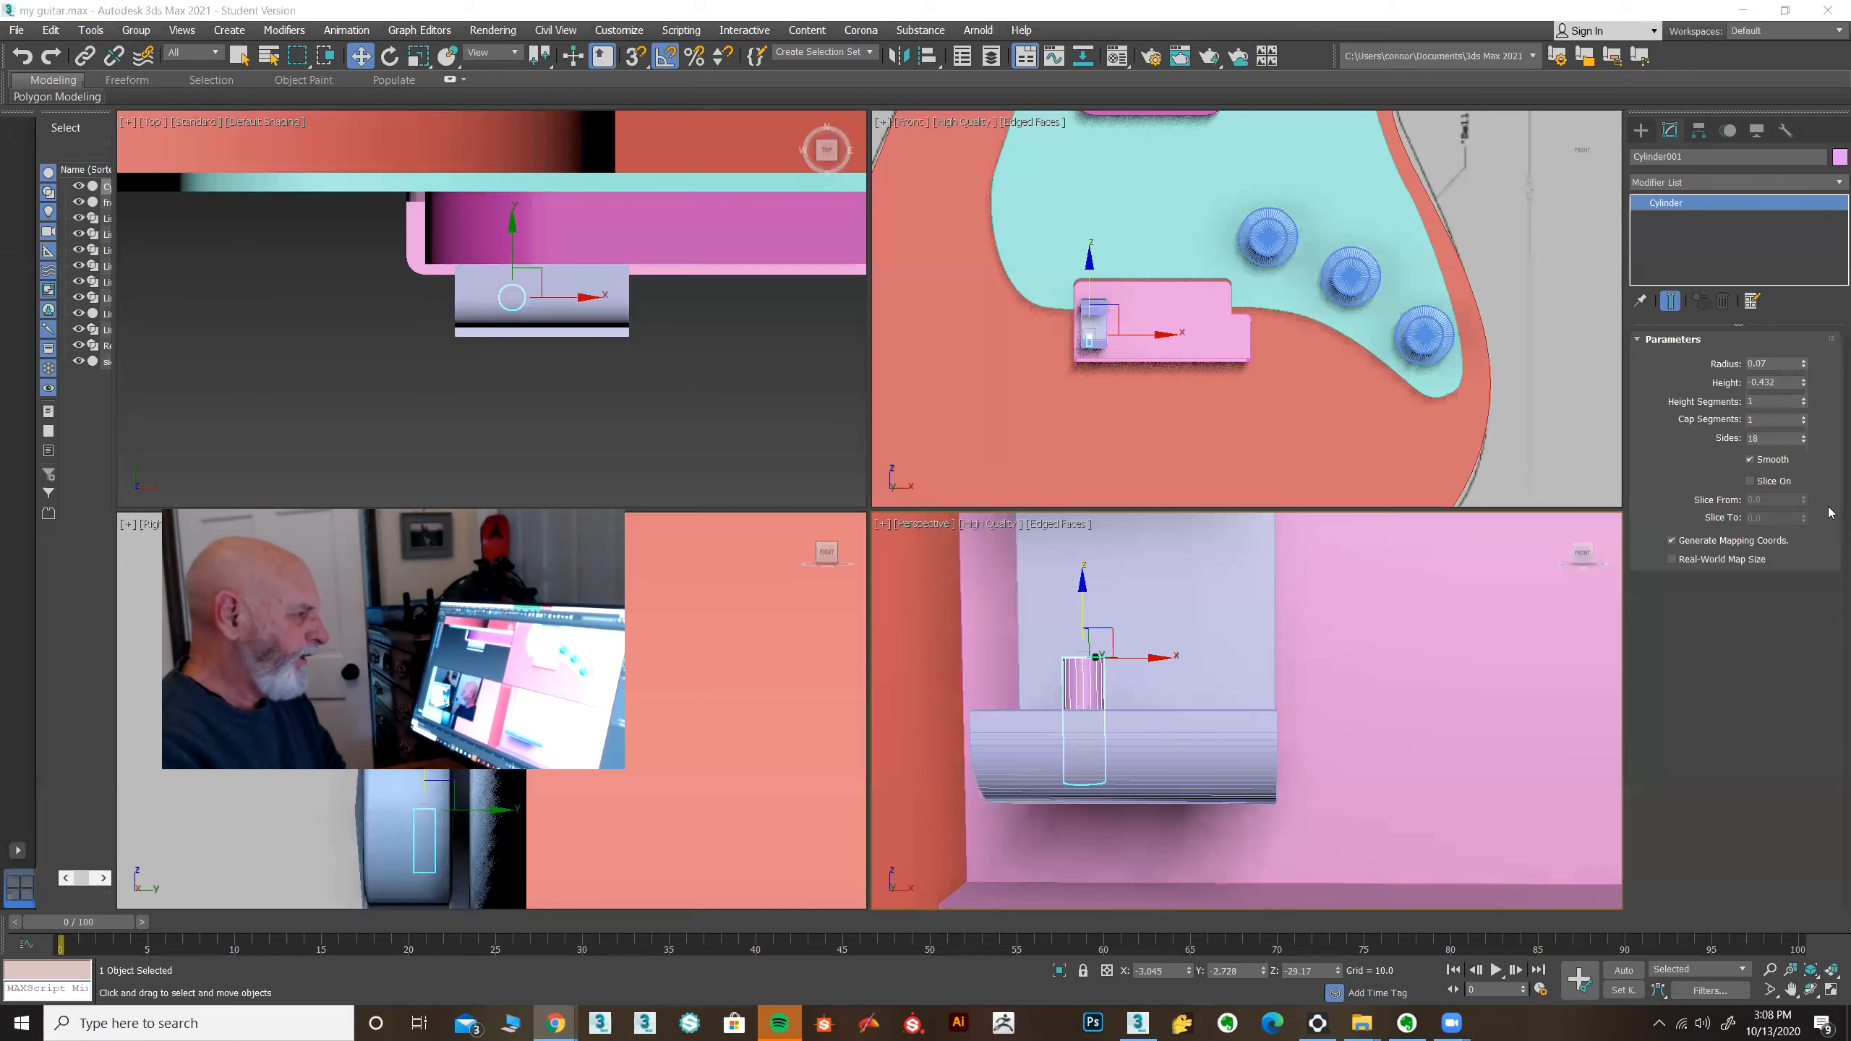
drag(1802, 390, 1802, 418)
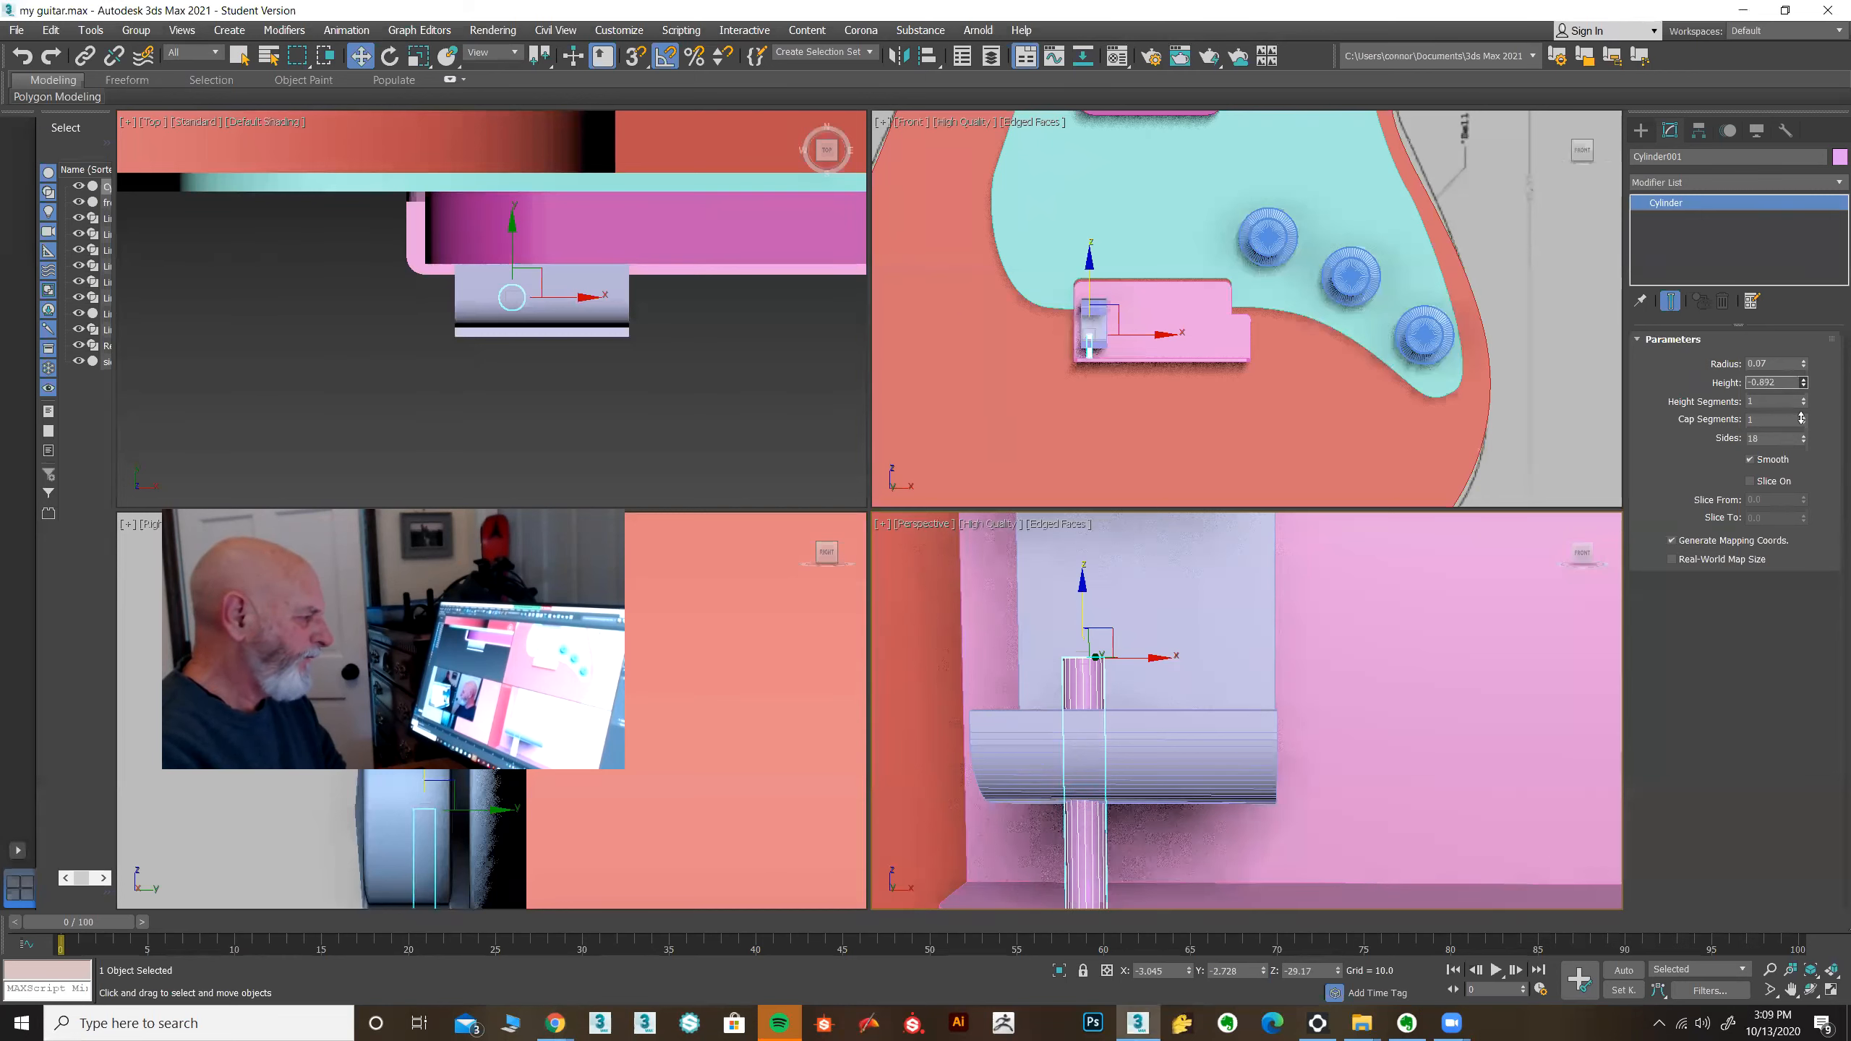
middle_drag(1330, 789, 1494, 613)
drag(1804, 385, 1804, 394)
Step: Select the saddle and move it about 0.12 along Y toward the bridge plate, judging the gap from the side
middle_drag(1482, 659, 1270, 681)
scroll(1294, 696, down, 3)
drag(1270, 680, 1218, 616)
click(1218, 617)
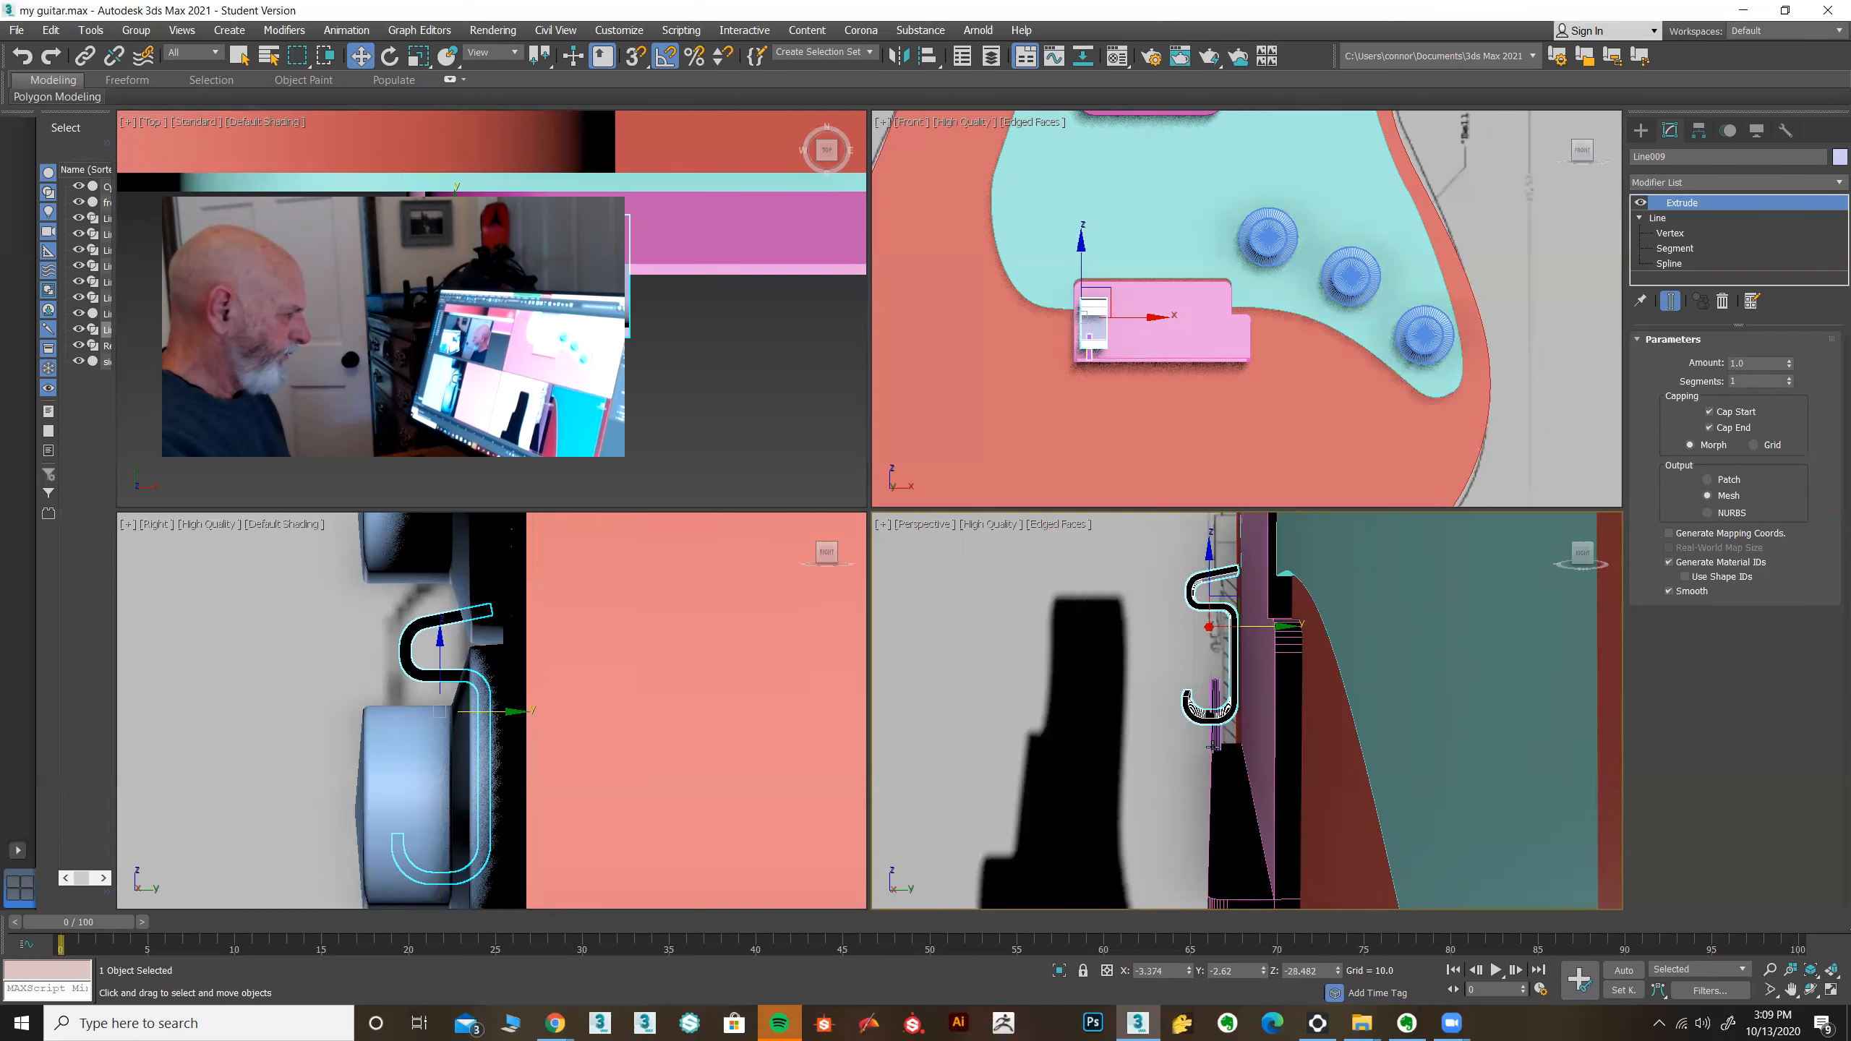
alt+middle_drag(1069, 779, 1377, 624)
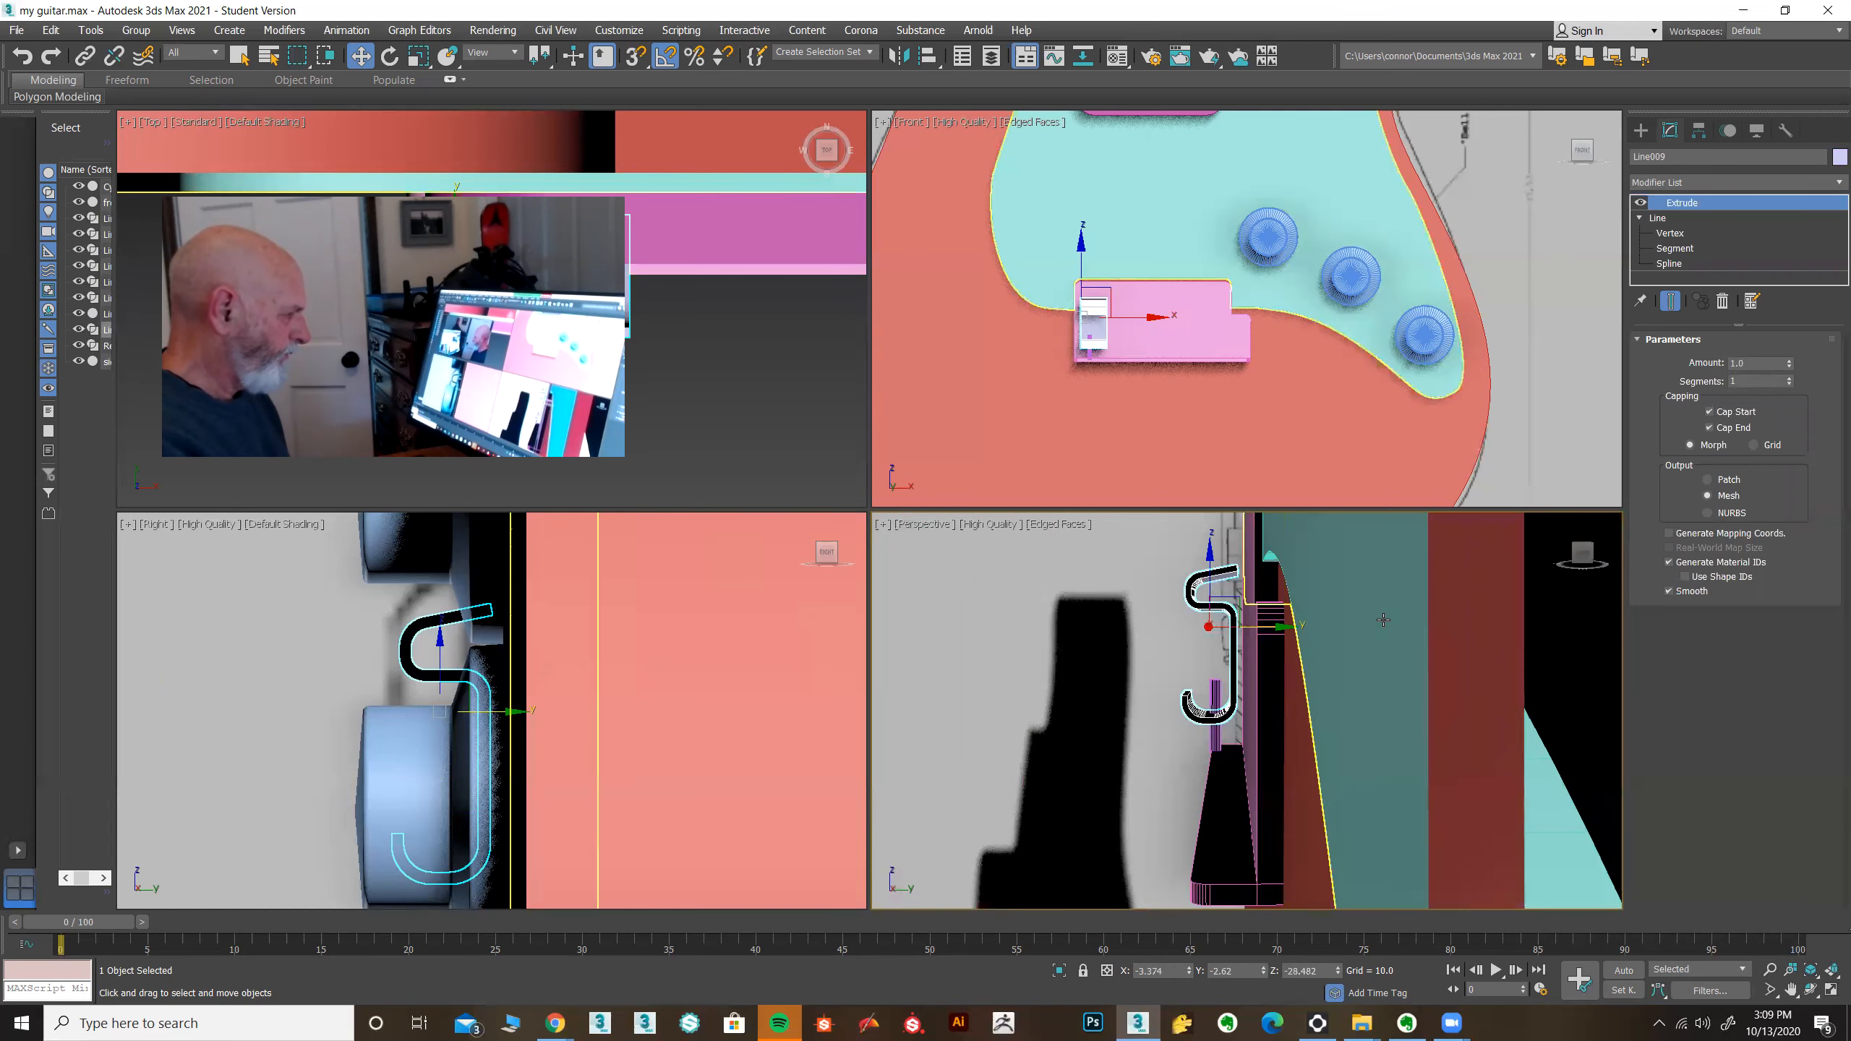
drag(1278, 626, 1264, 628)
scroll(1266, 627, up, 2)
scroll(1254, 630, up, 2)
drag(1261, 629, 1261, 629)
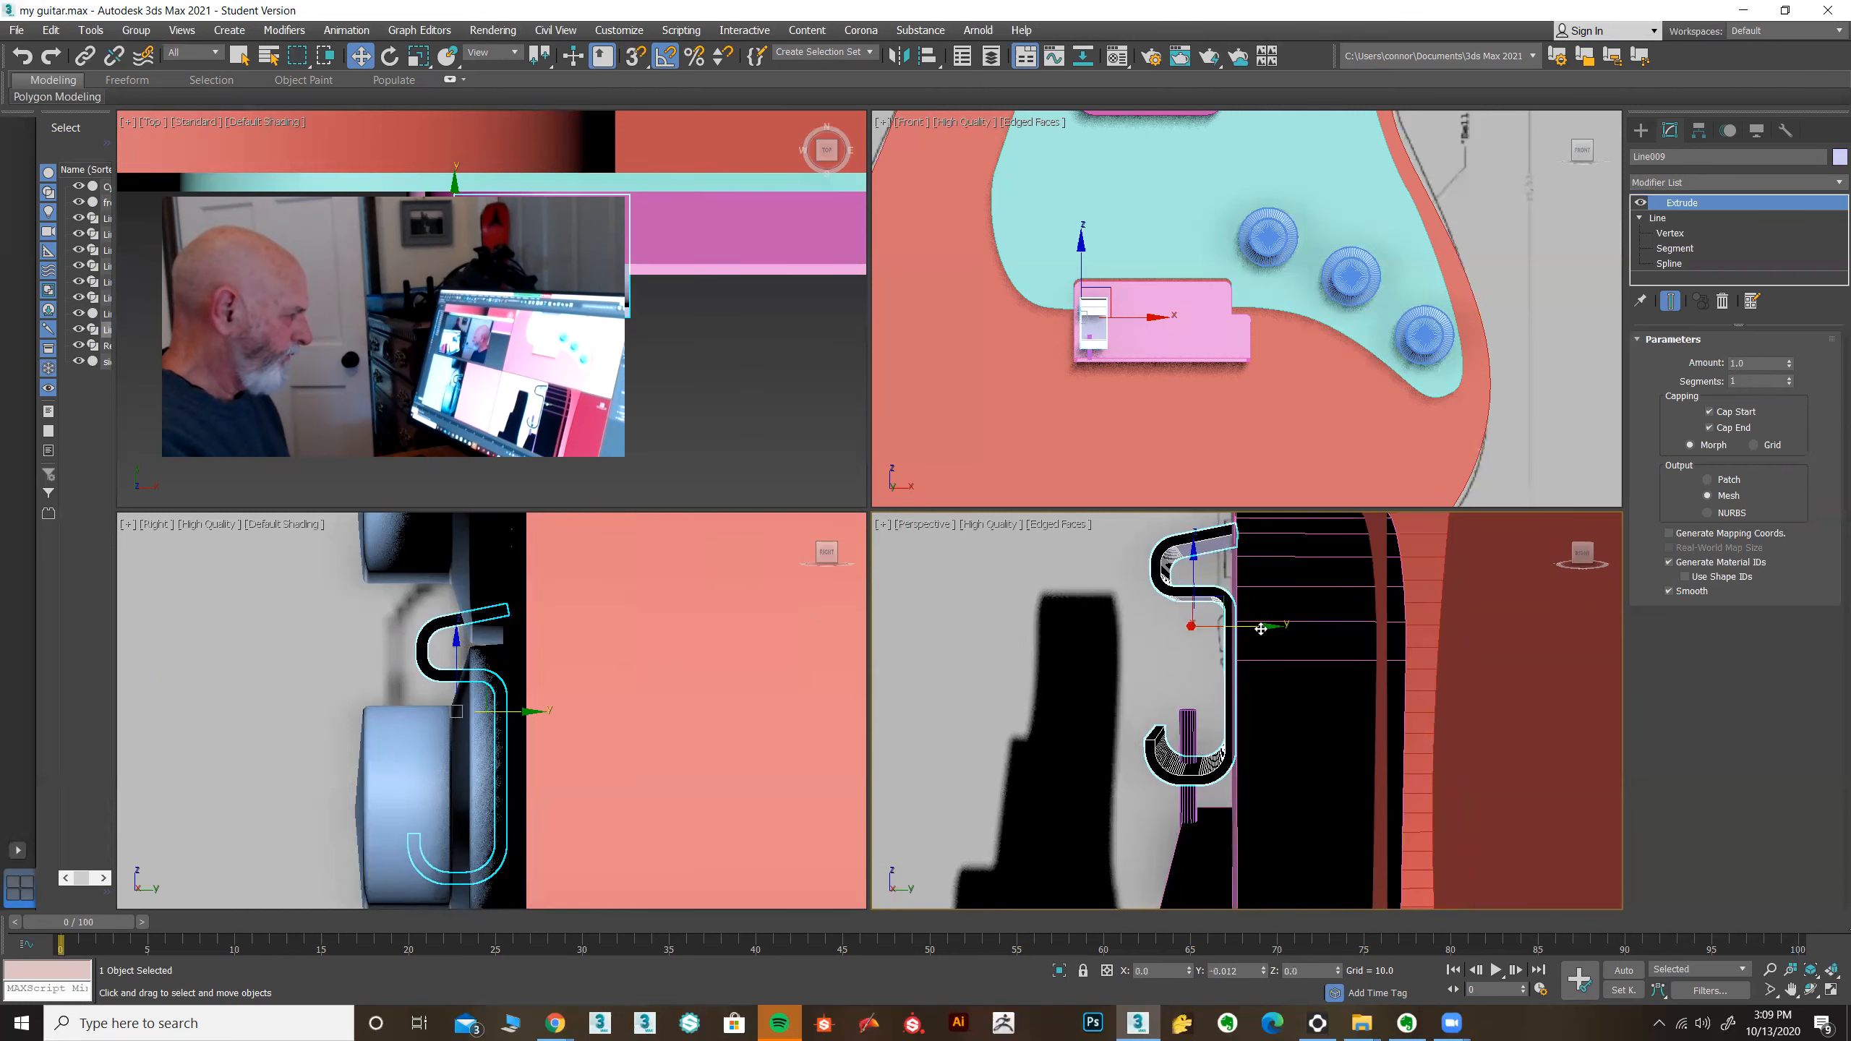
Step: Move the cylinder about 0.12 along Y toward the plate and about 0.2 along X toward the middle of the saddle
click(1189, 729)
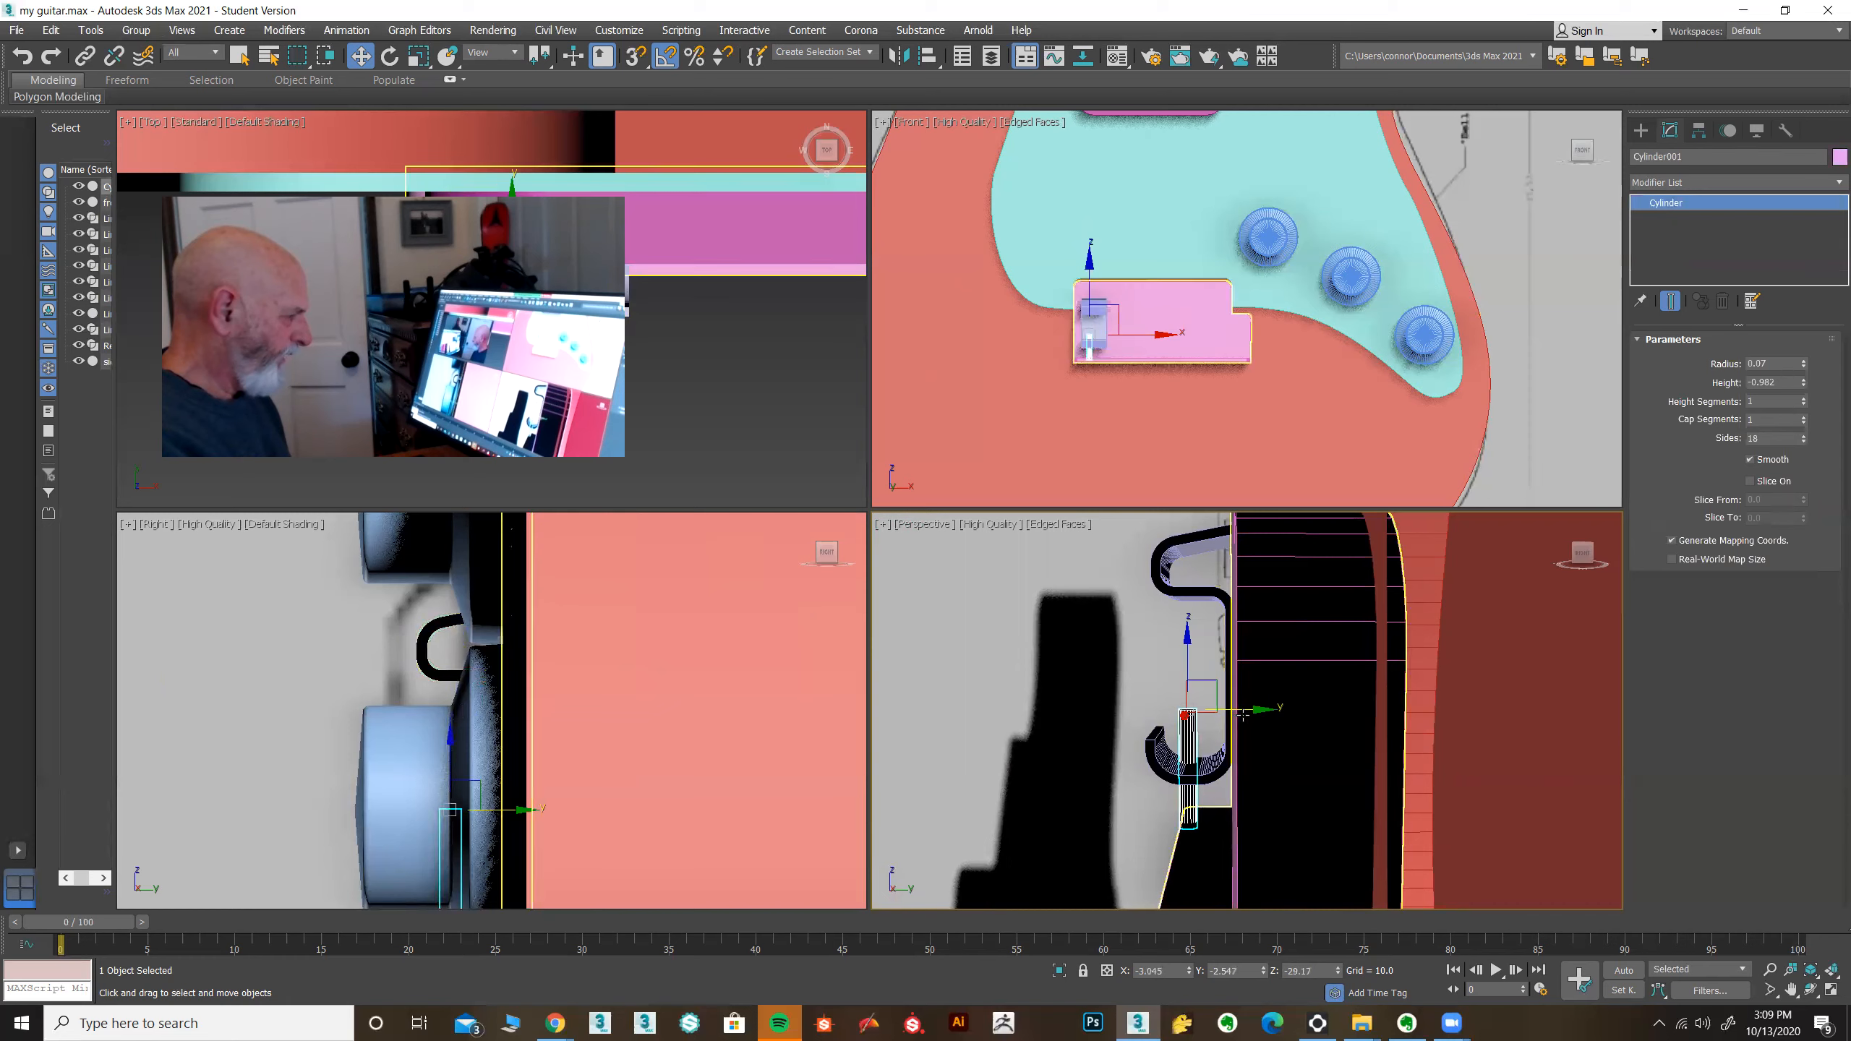
drag(1257, 711, 1271, 710)
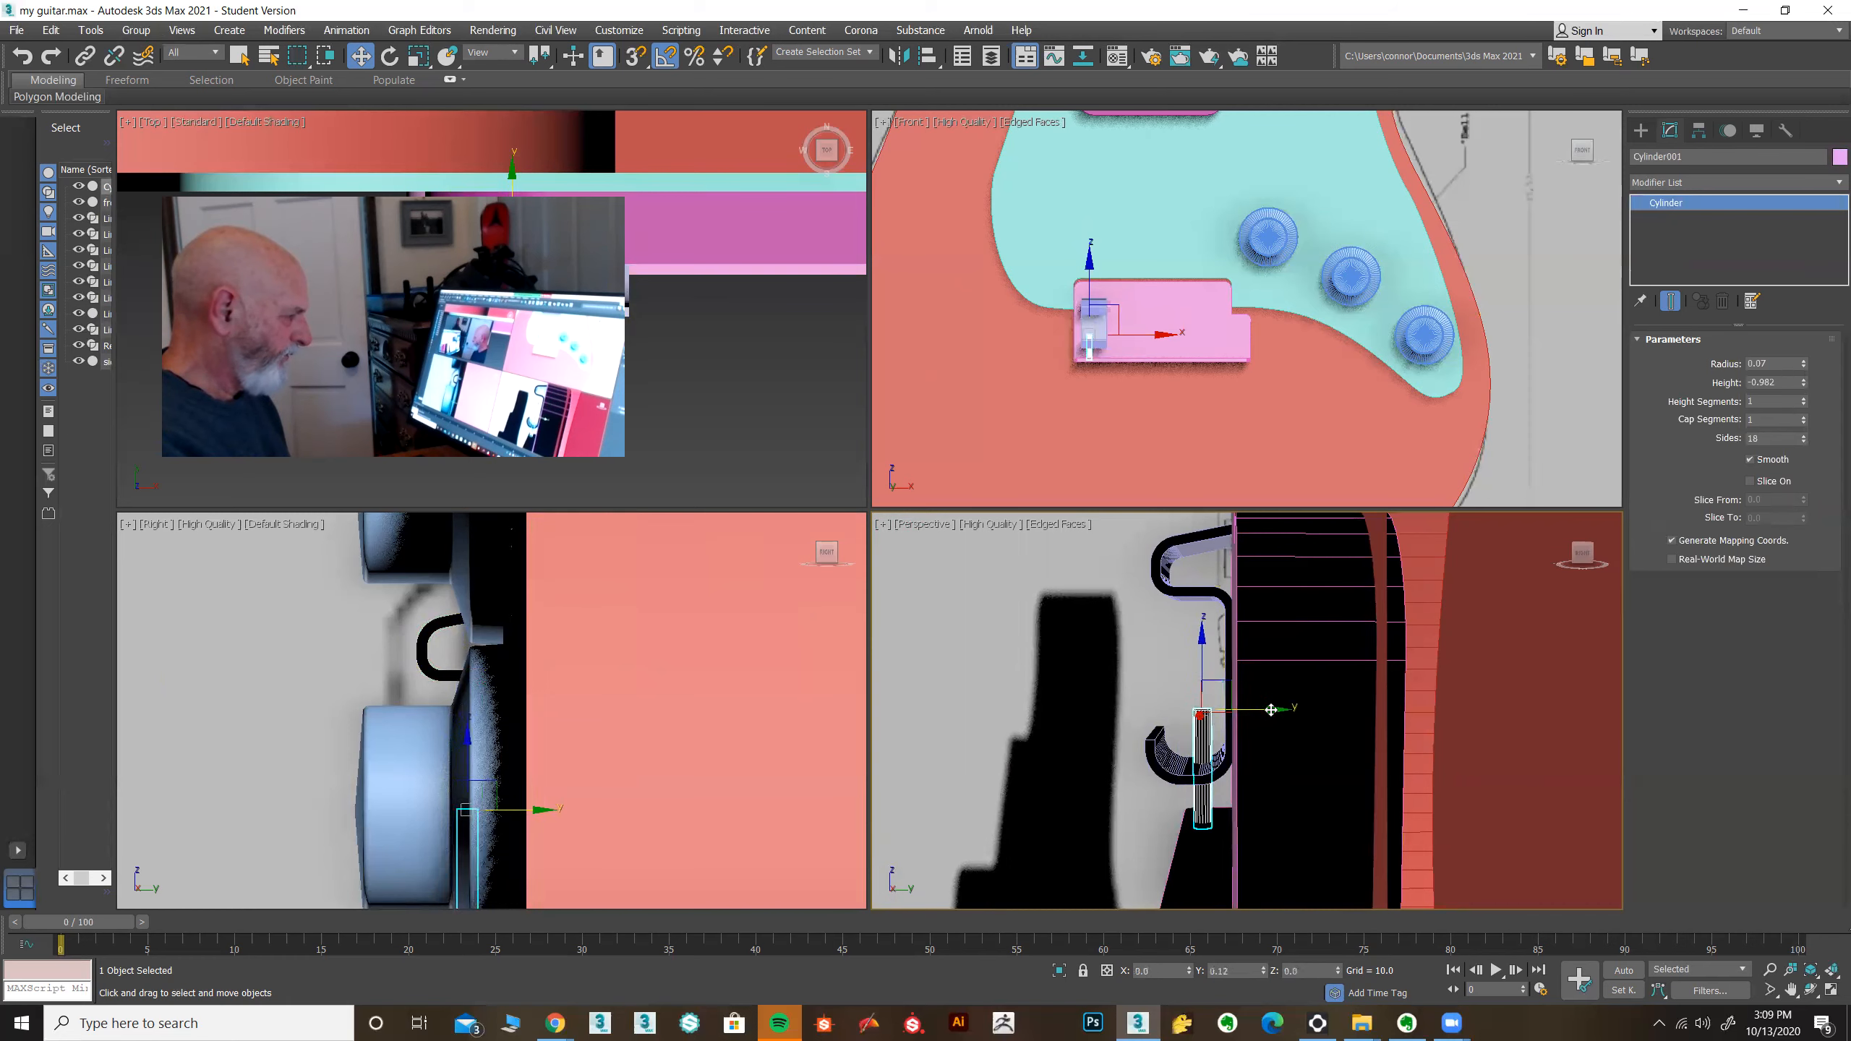
alt+middle_drag(1271, 708, 1245, 809)
click(1277, 715)
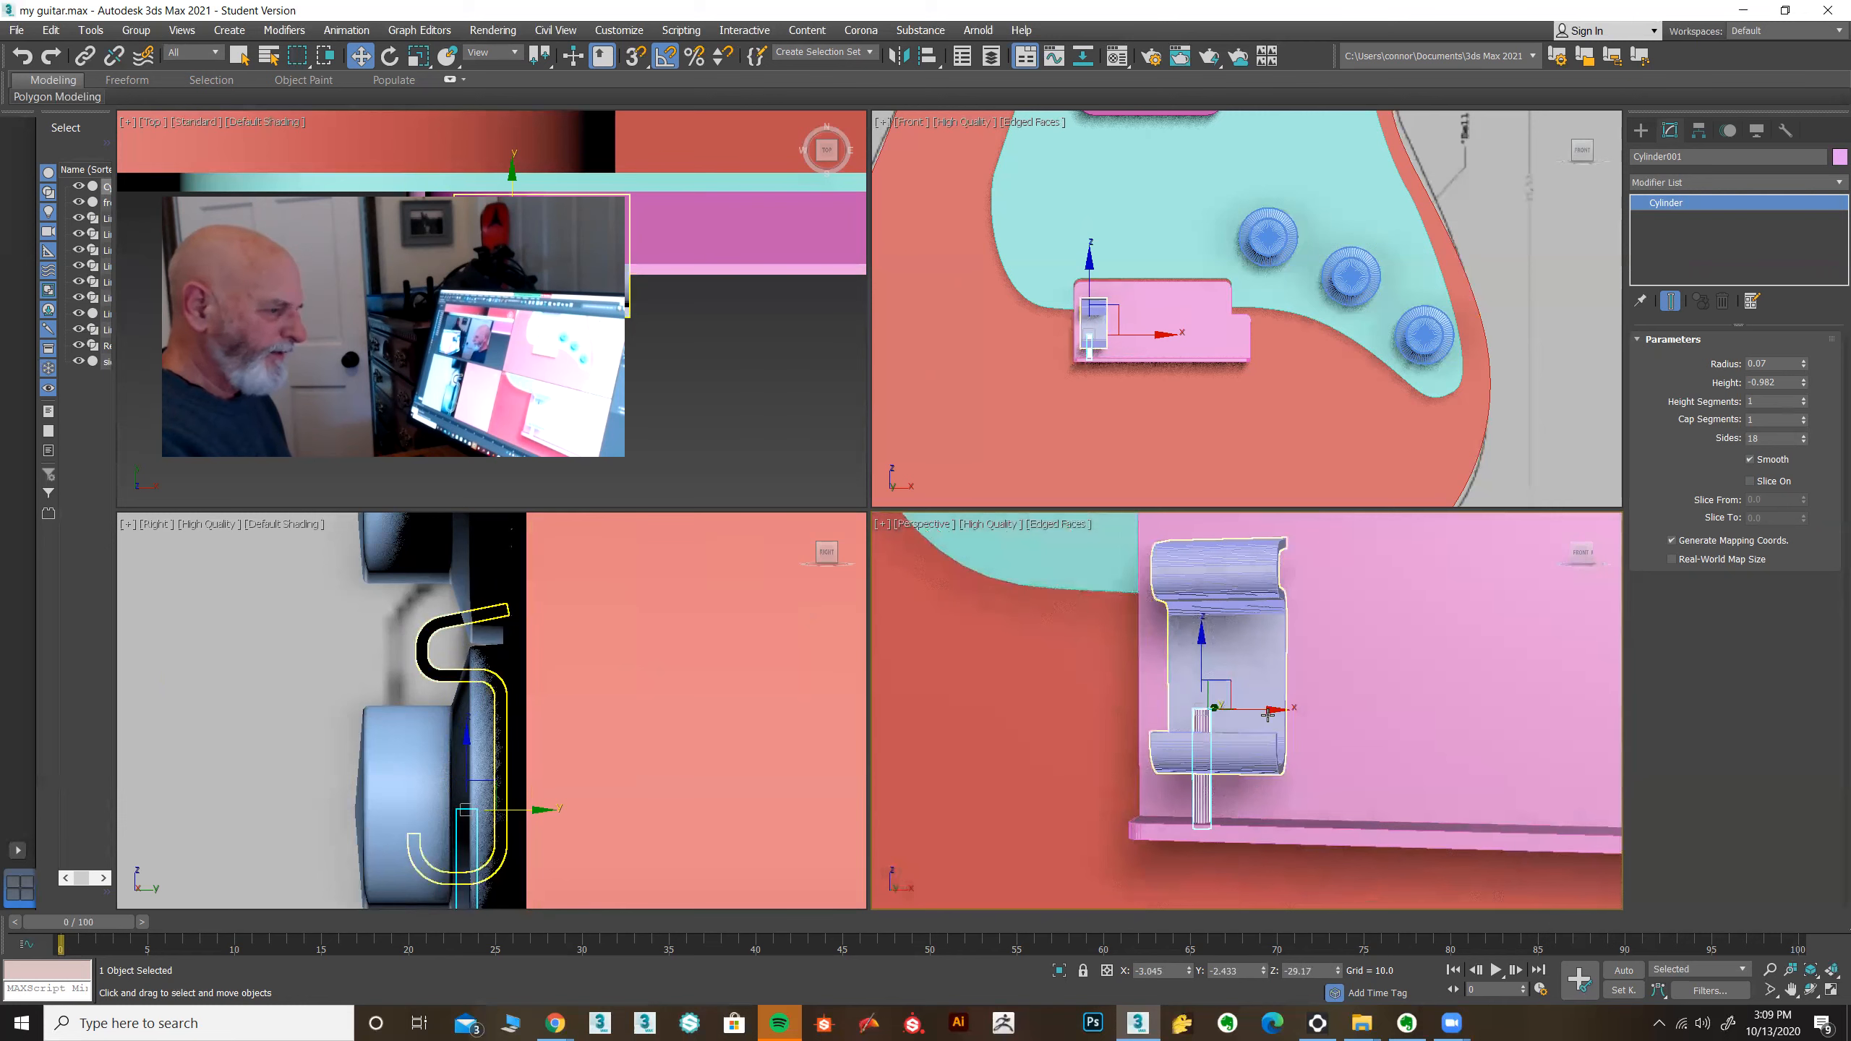
drag(1277, 714, 1274, 715)
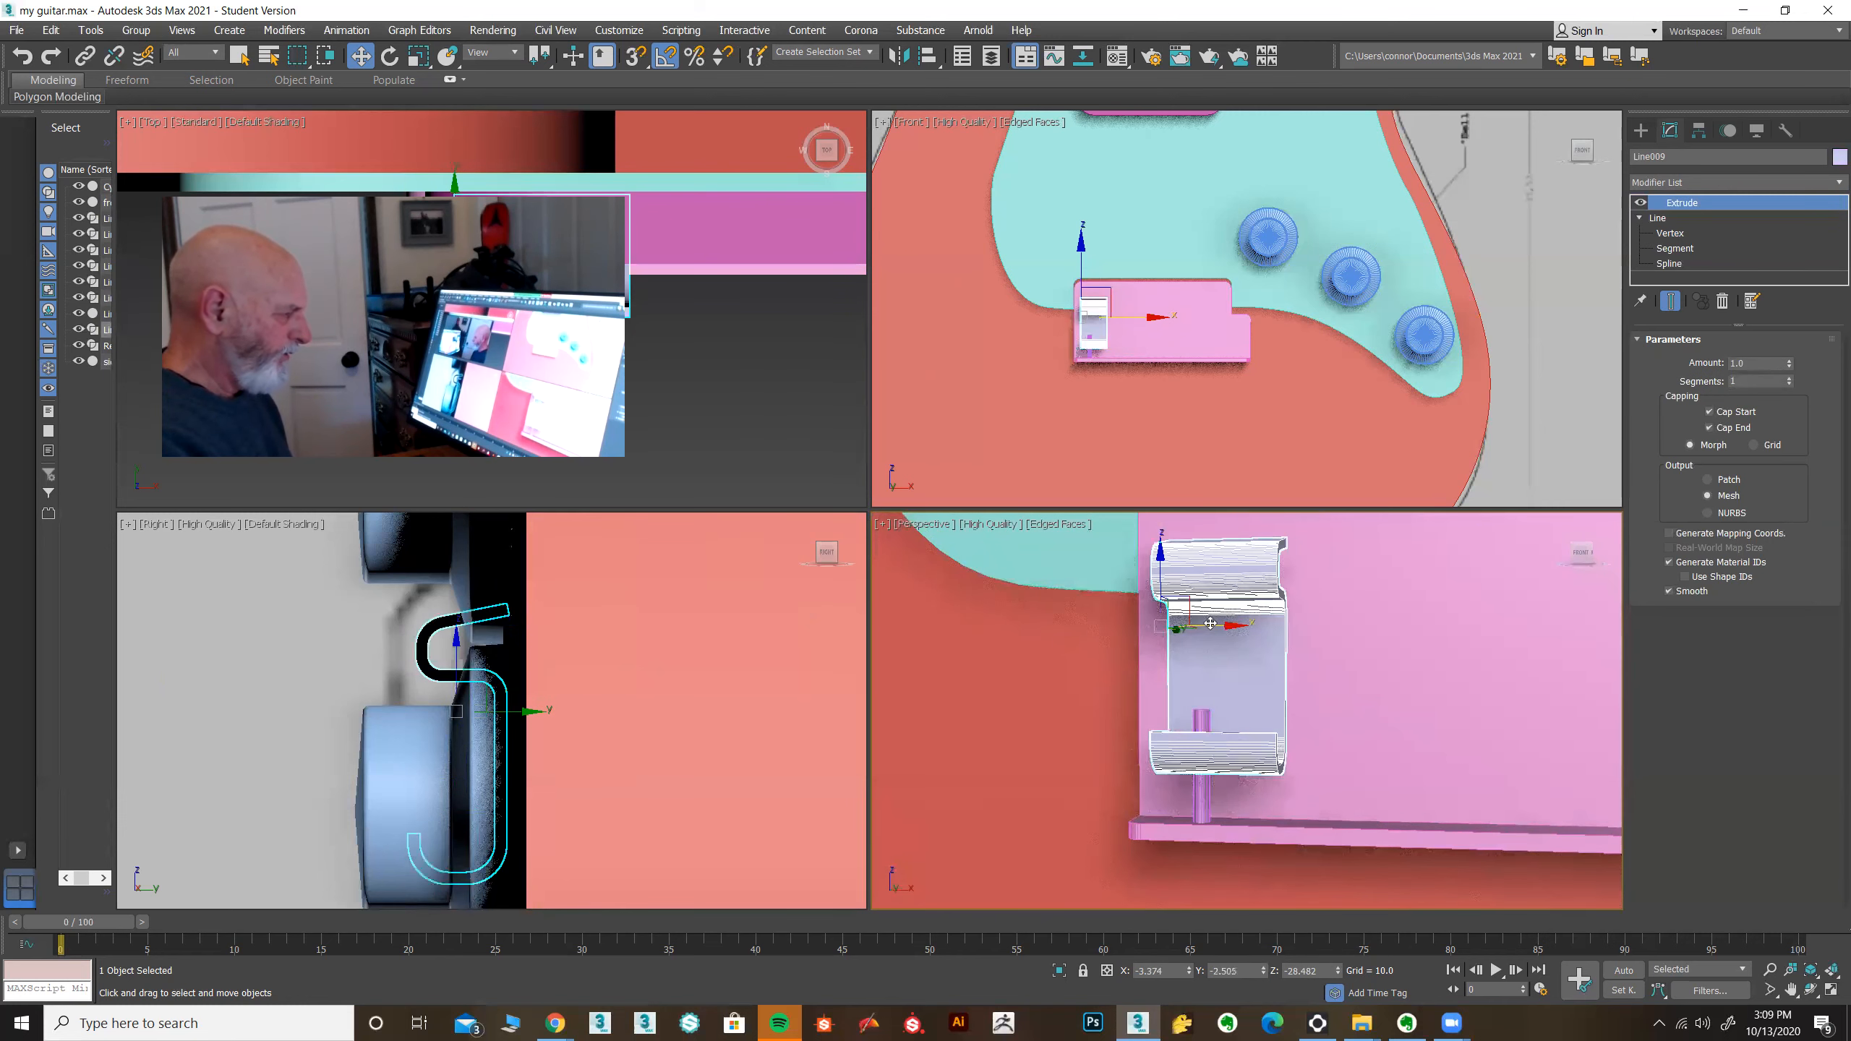
click(1201, 759)
drag(1272, 710, 1295, 709)
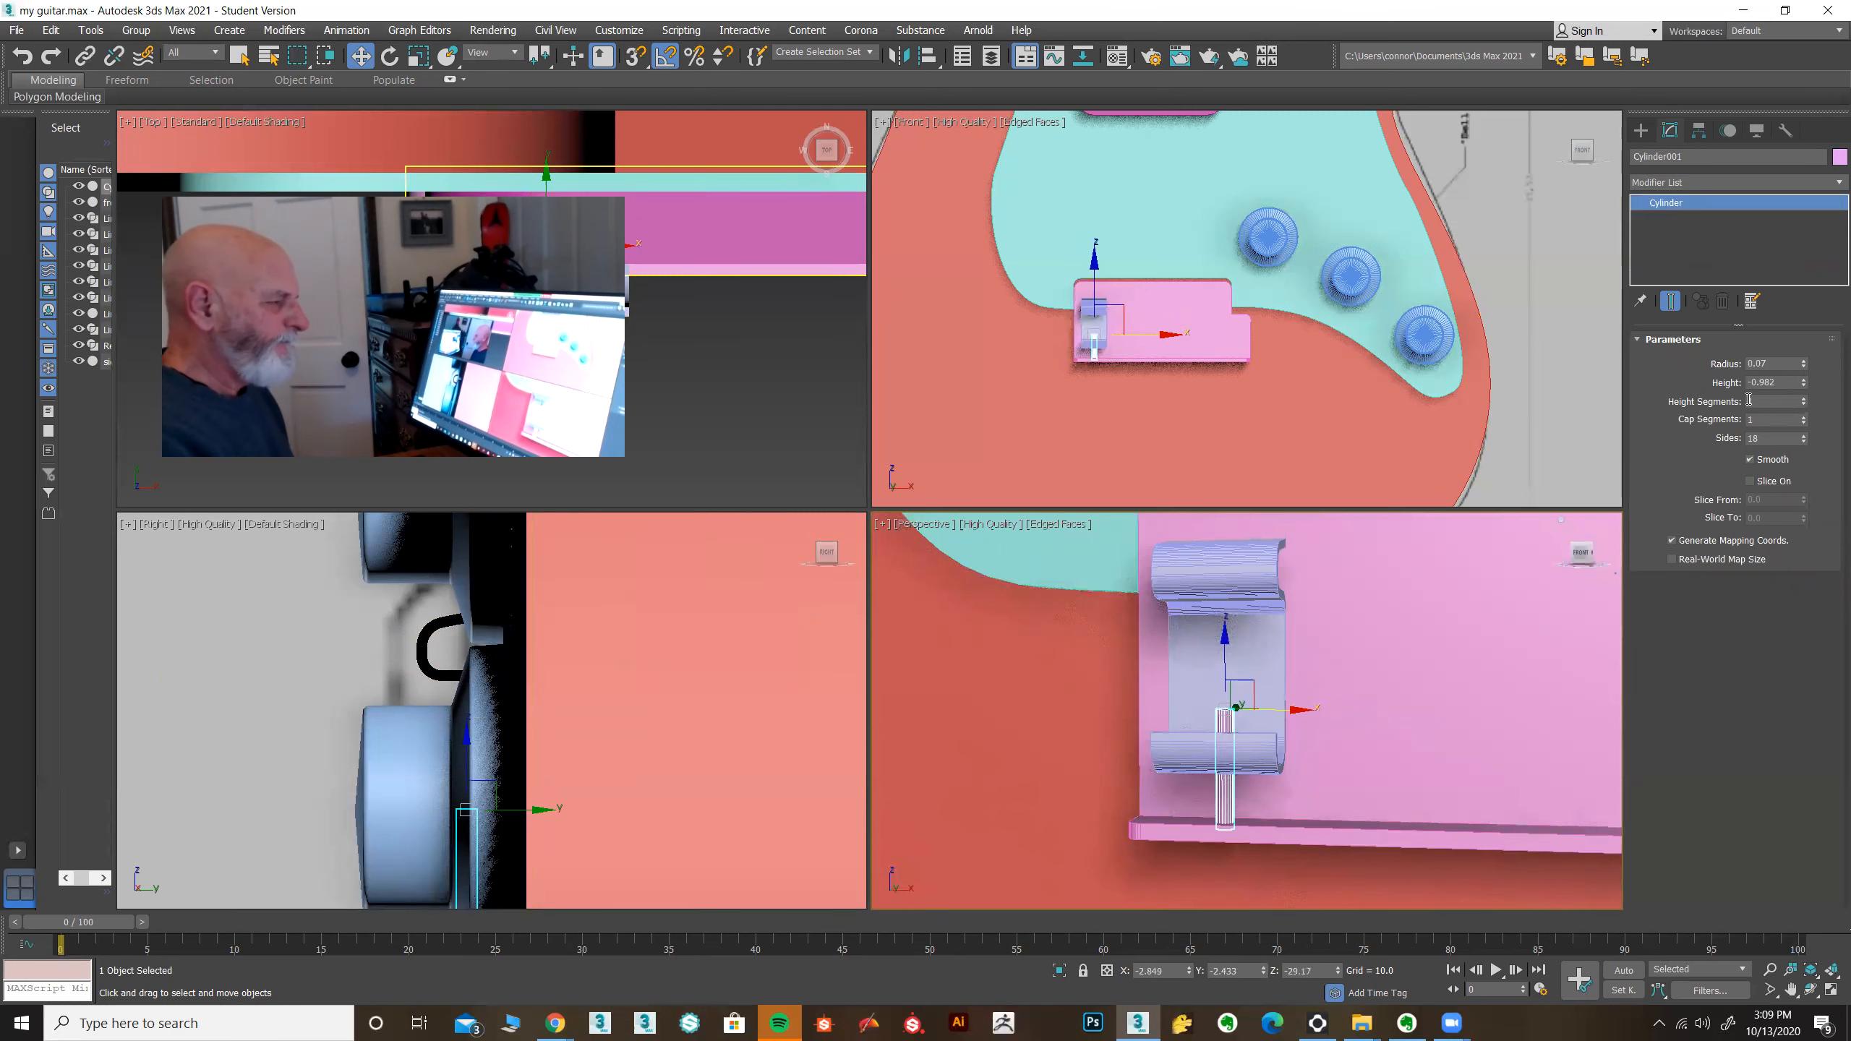
Step: Thicken the saddle's screw cylinder by setting its radius to 0.15
double_click(1775, 362)
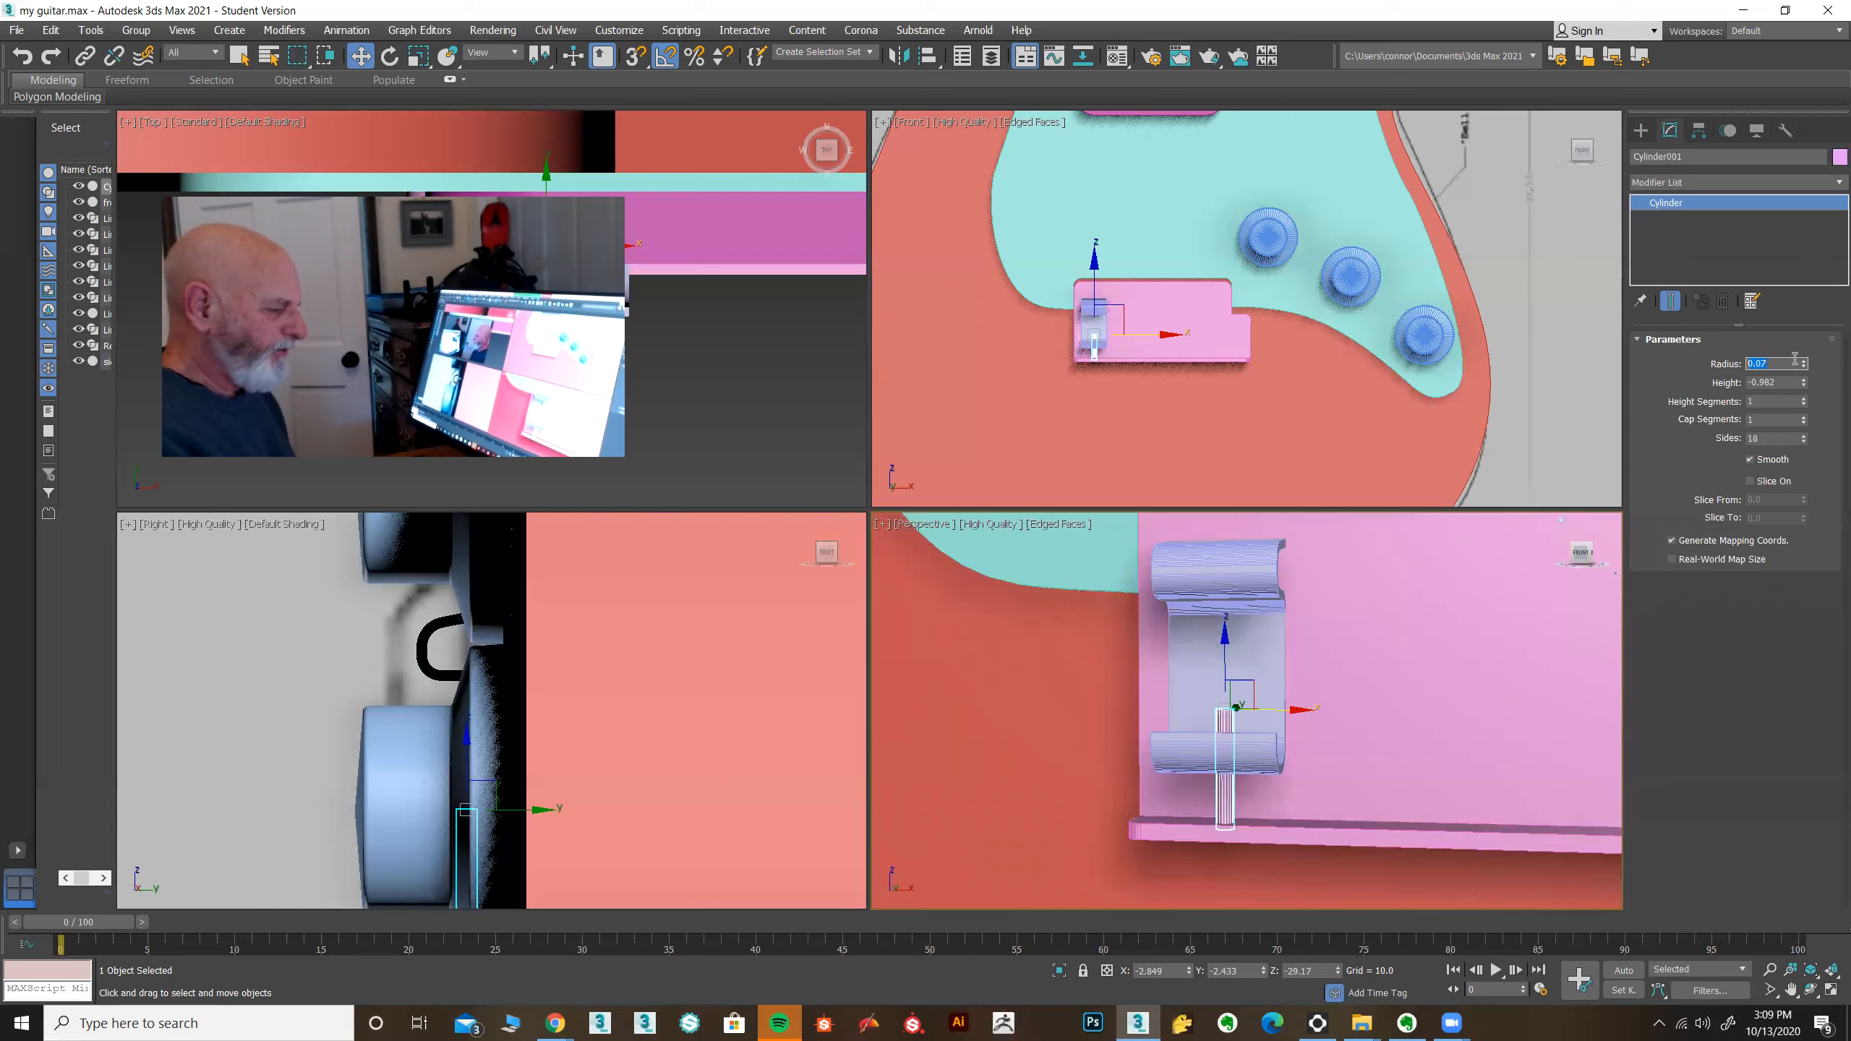
key(Return)
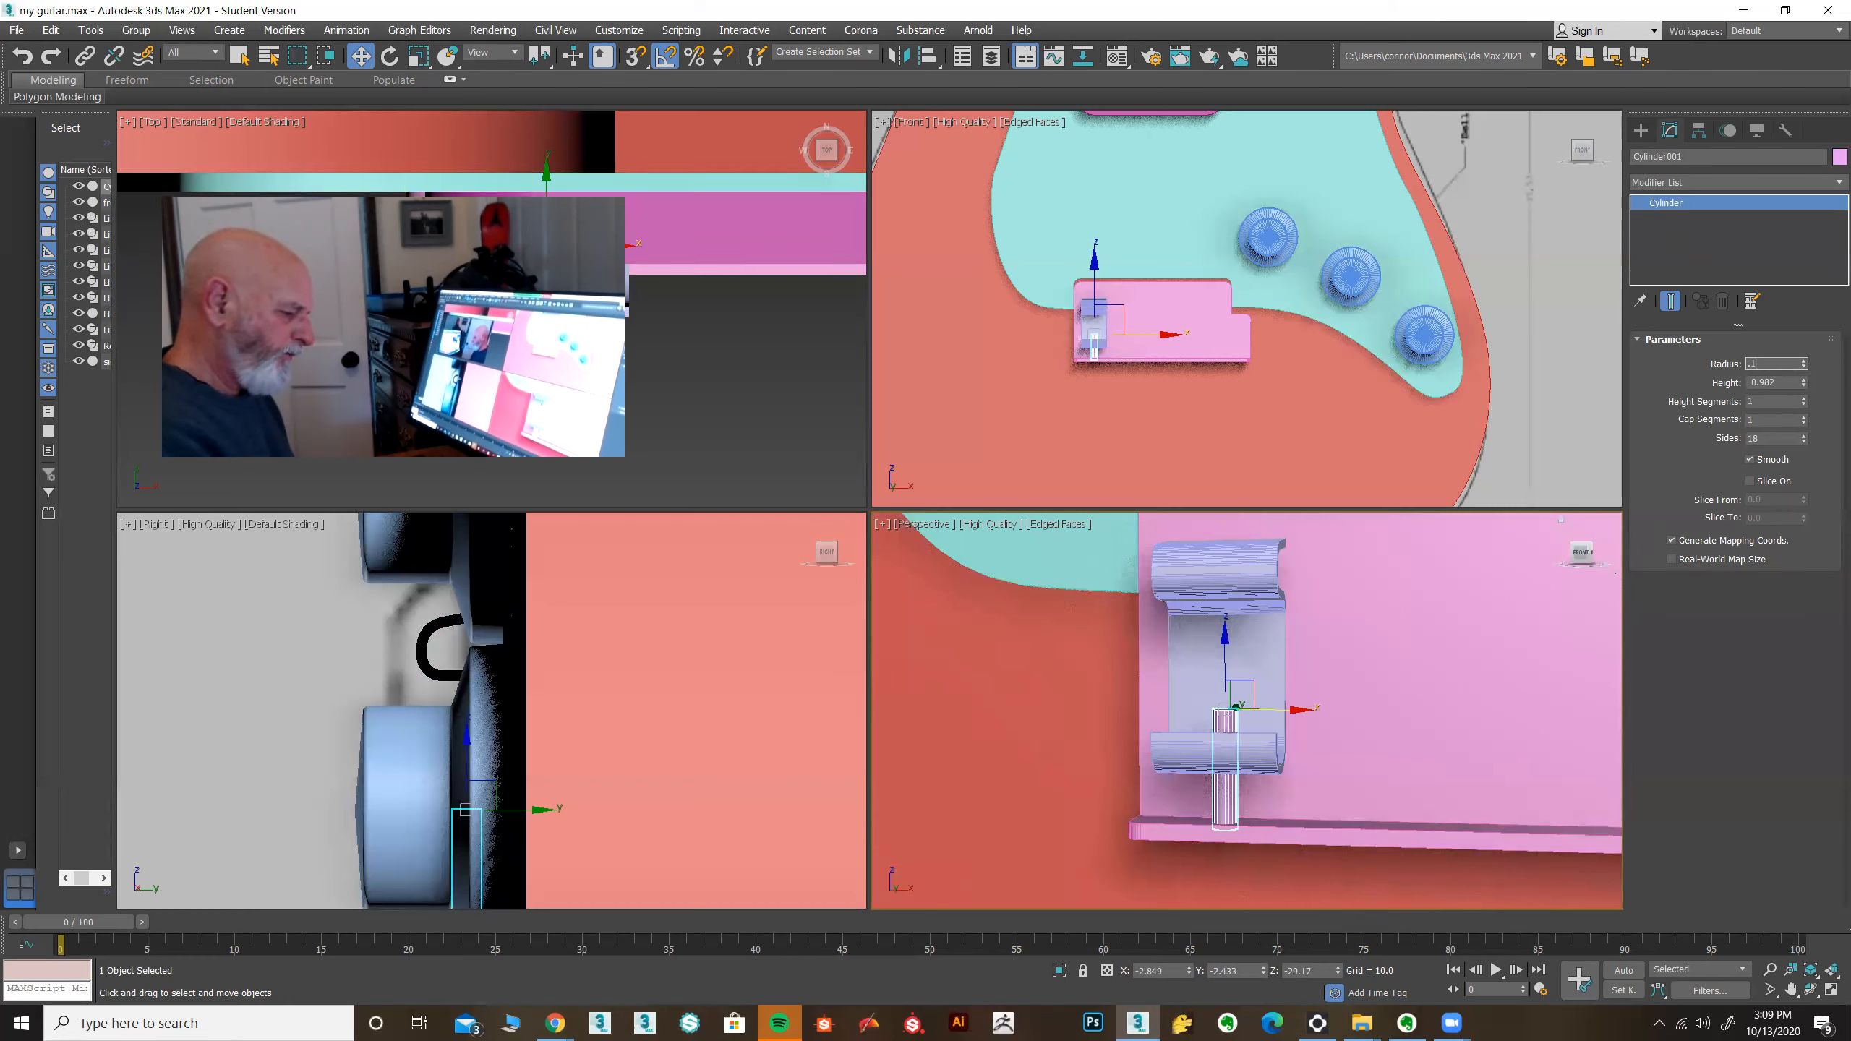
key(Return)
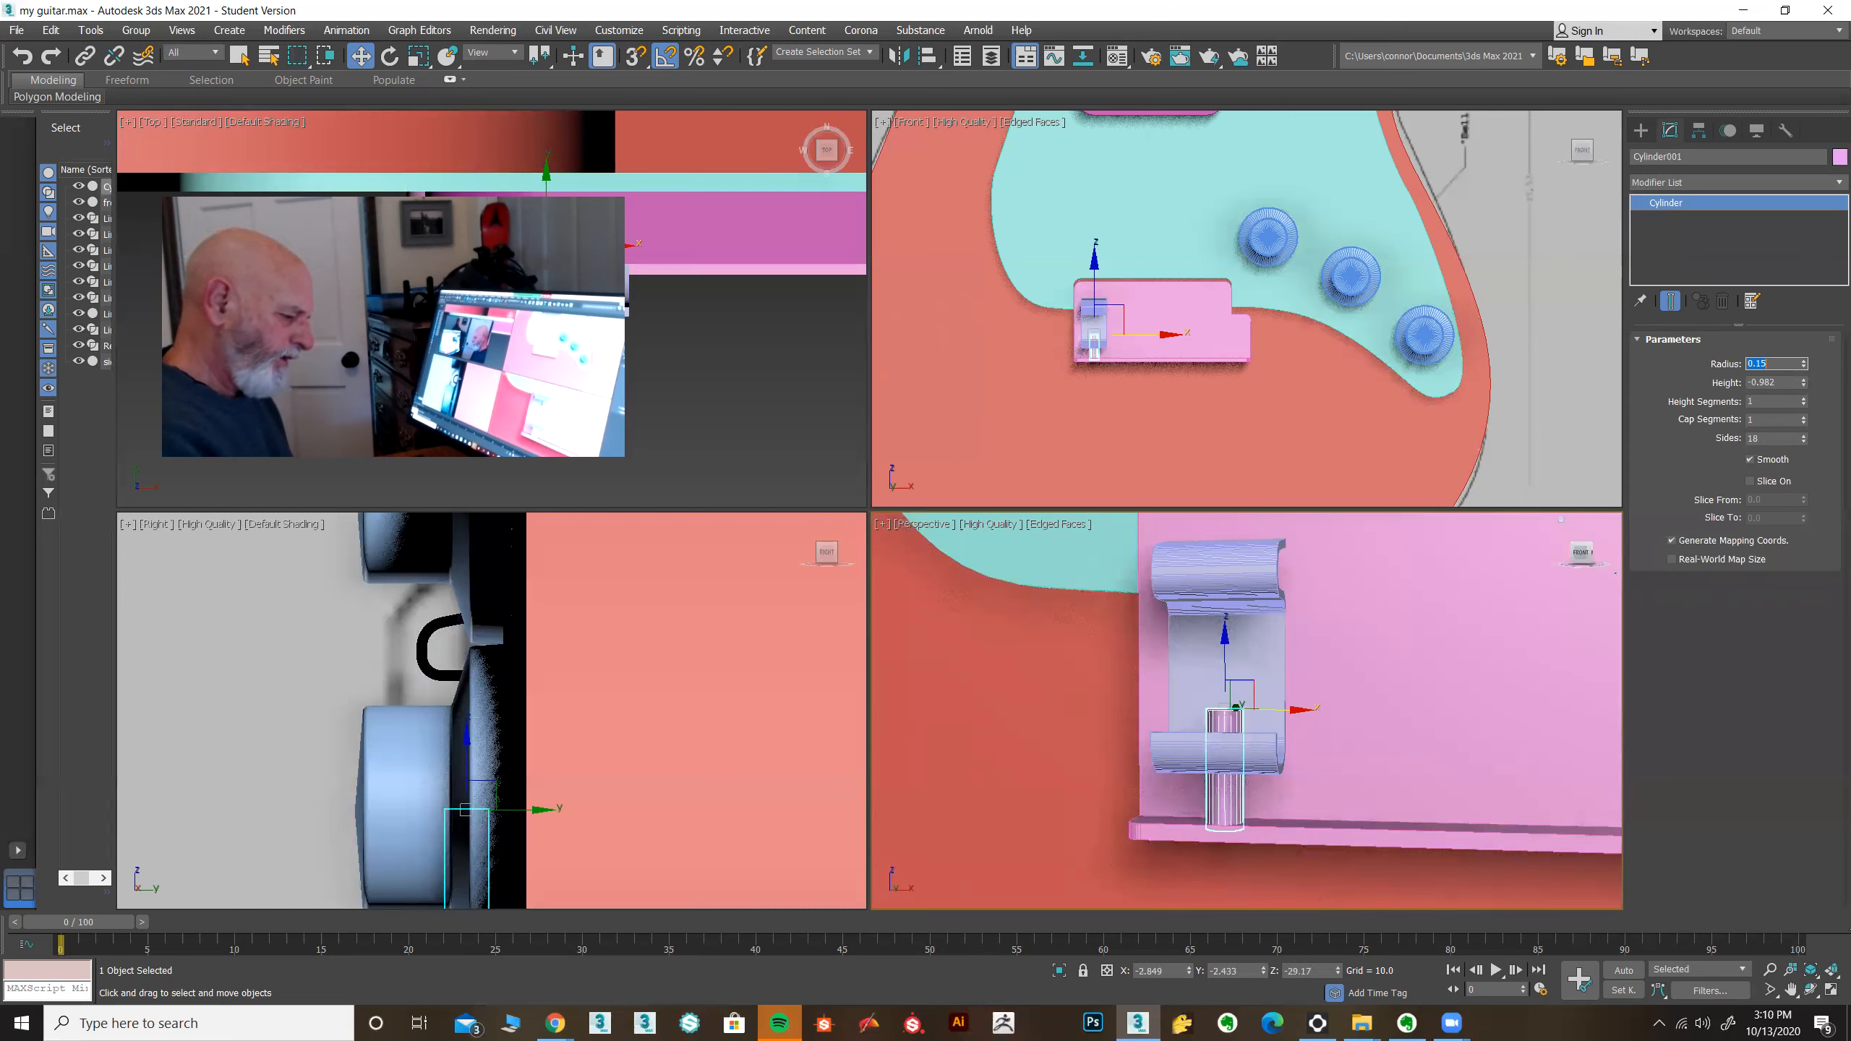
Step: Set the screw cylinder's radius to 0.13 and move it about 0.06 along Y toward the bridge plate
text(.13)
key(Return)
mouse_move(1350, 799)
alt+middle_down()
mouse_move(1429, 834)
mouse_move(1323, 820)
alt+middle_up()
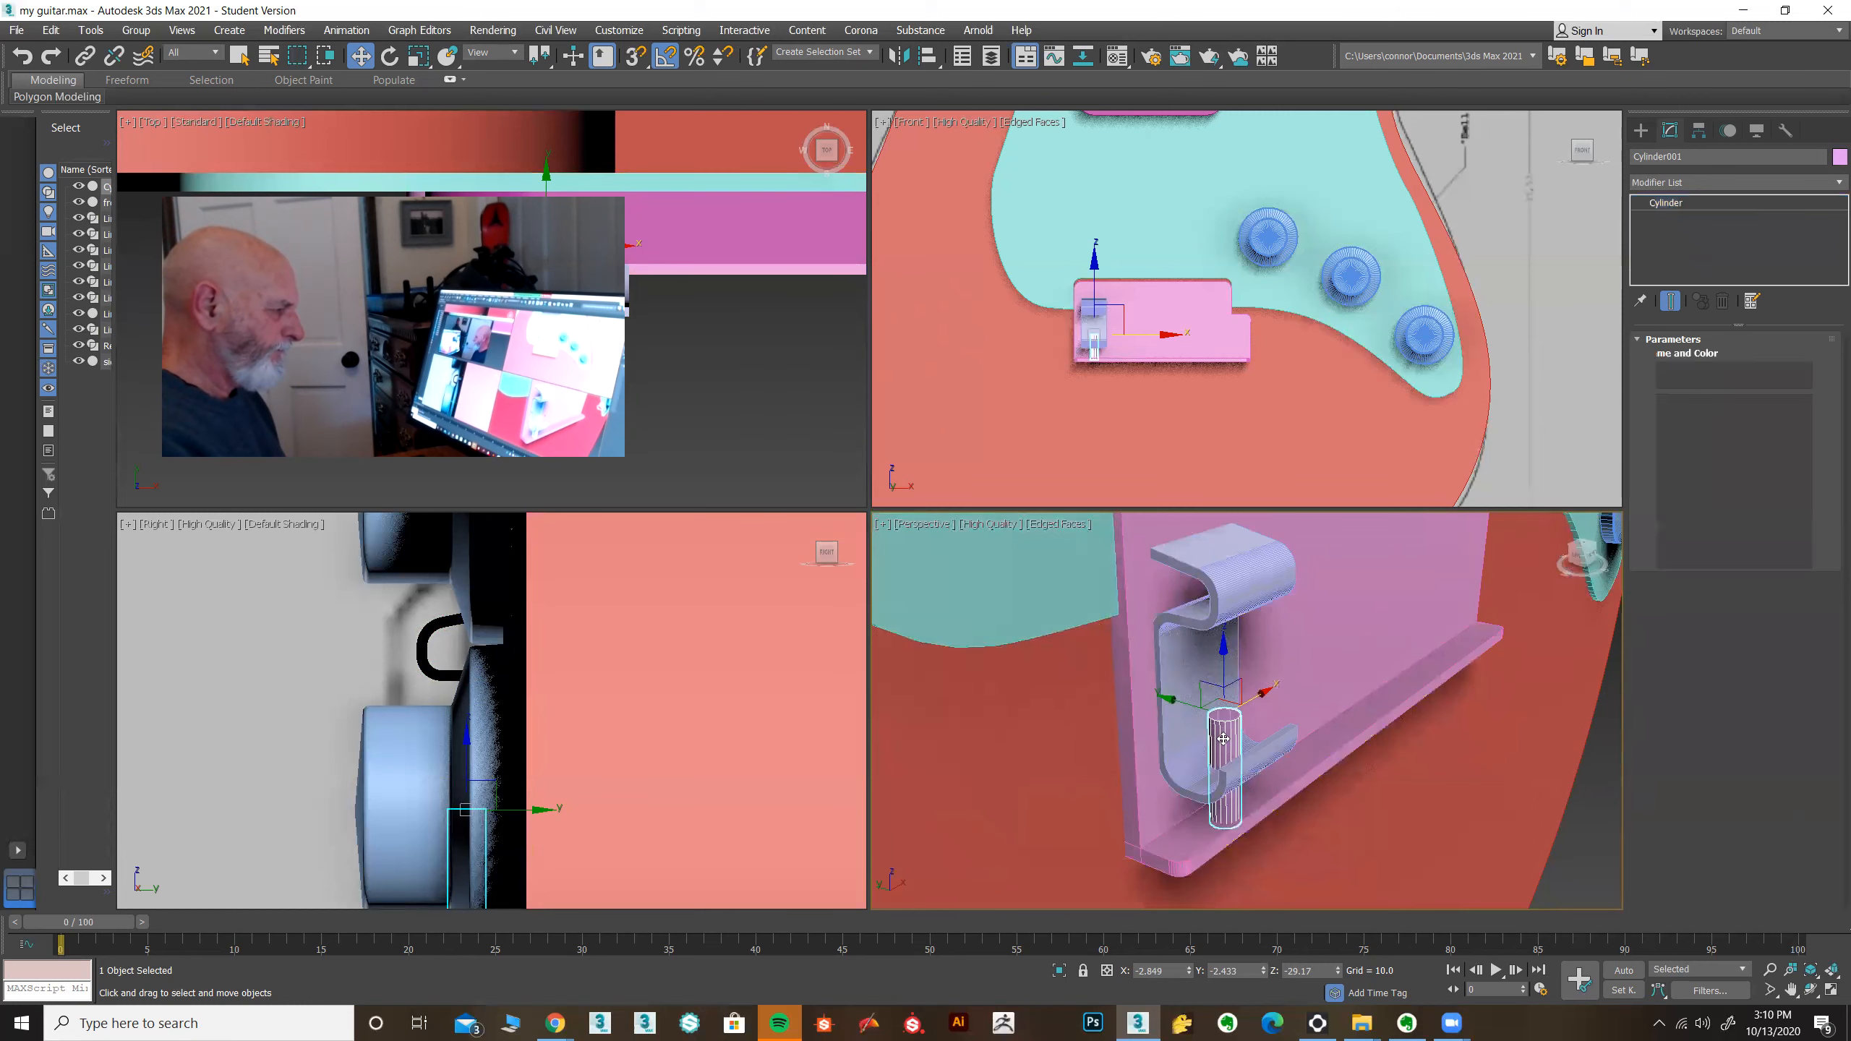
drag(1174, 701, 1169, 699)
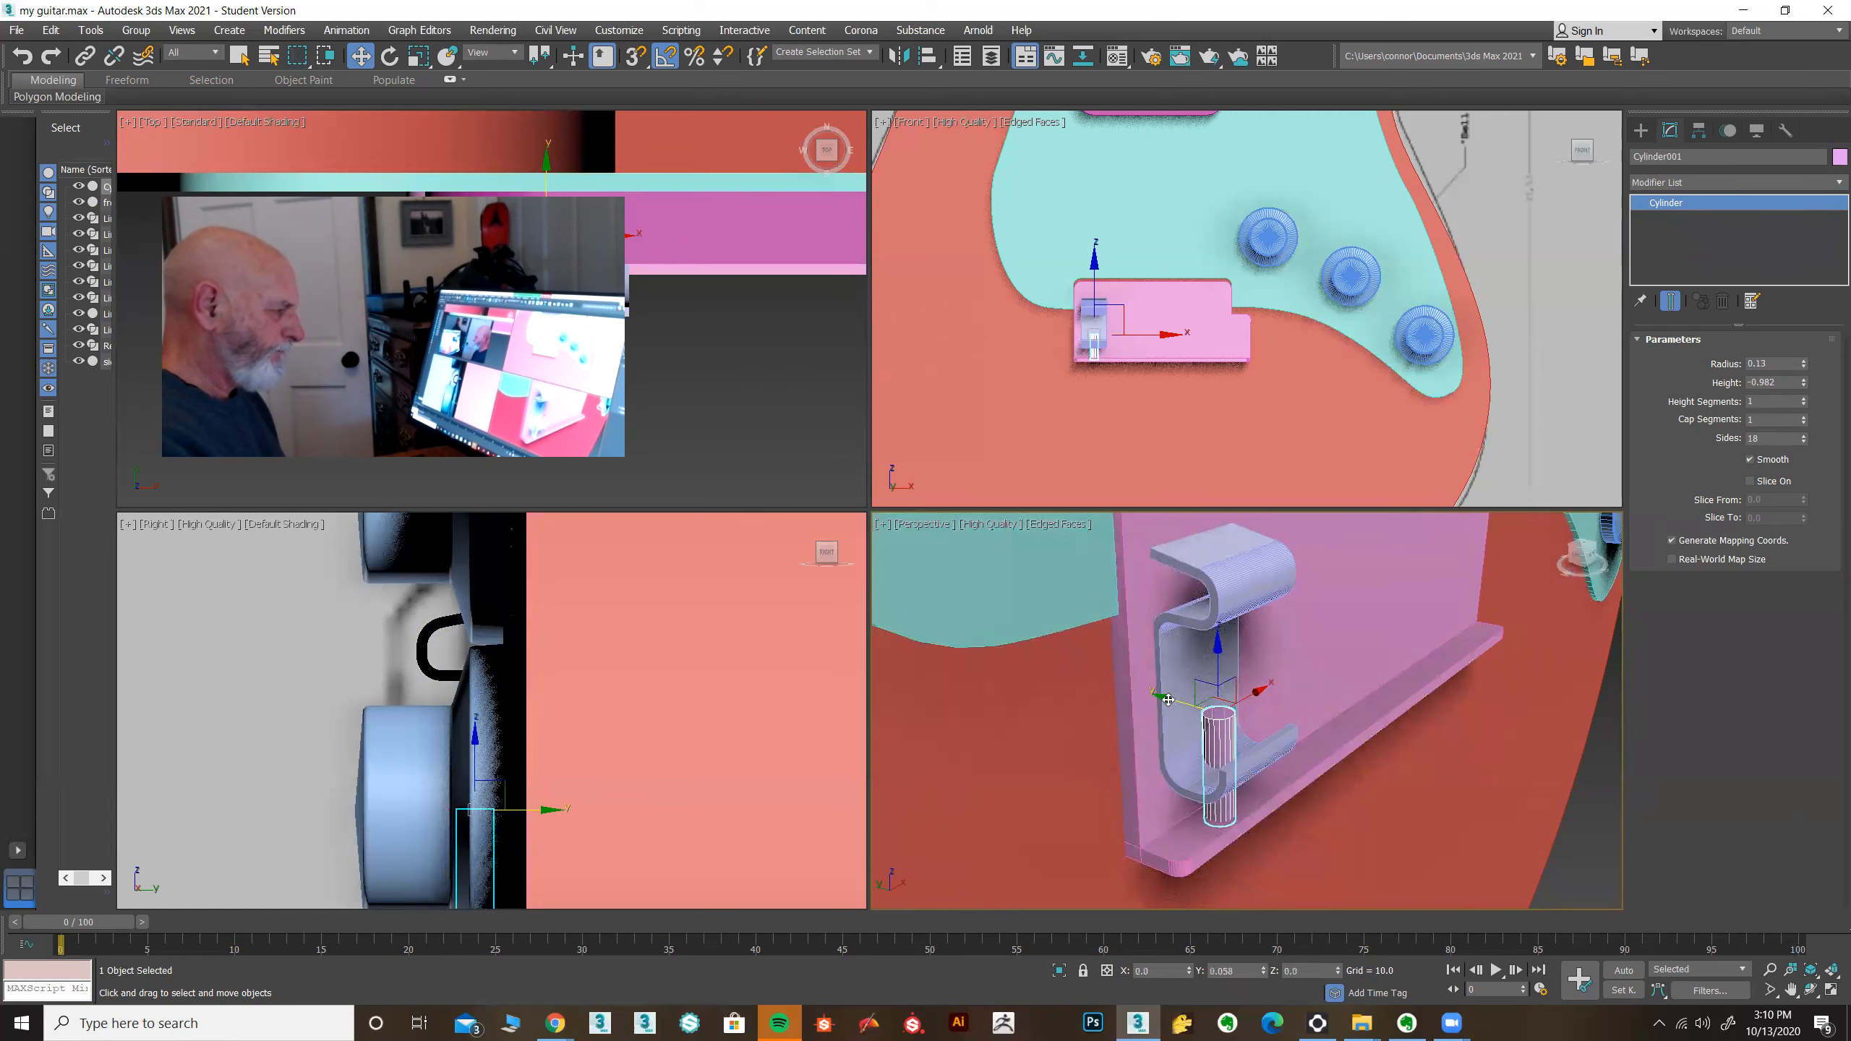
alt+middle_drag(1421, 905, 1308, 877)
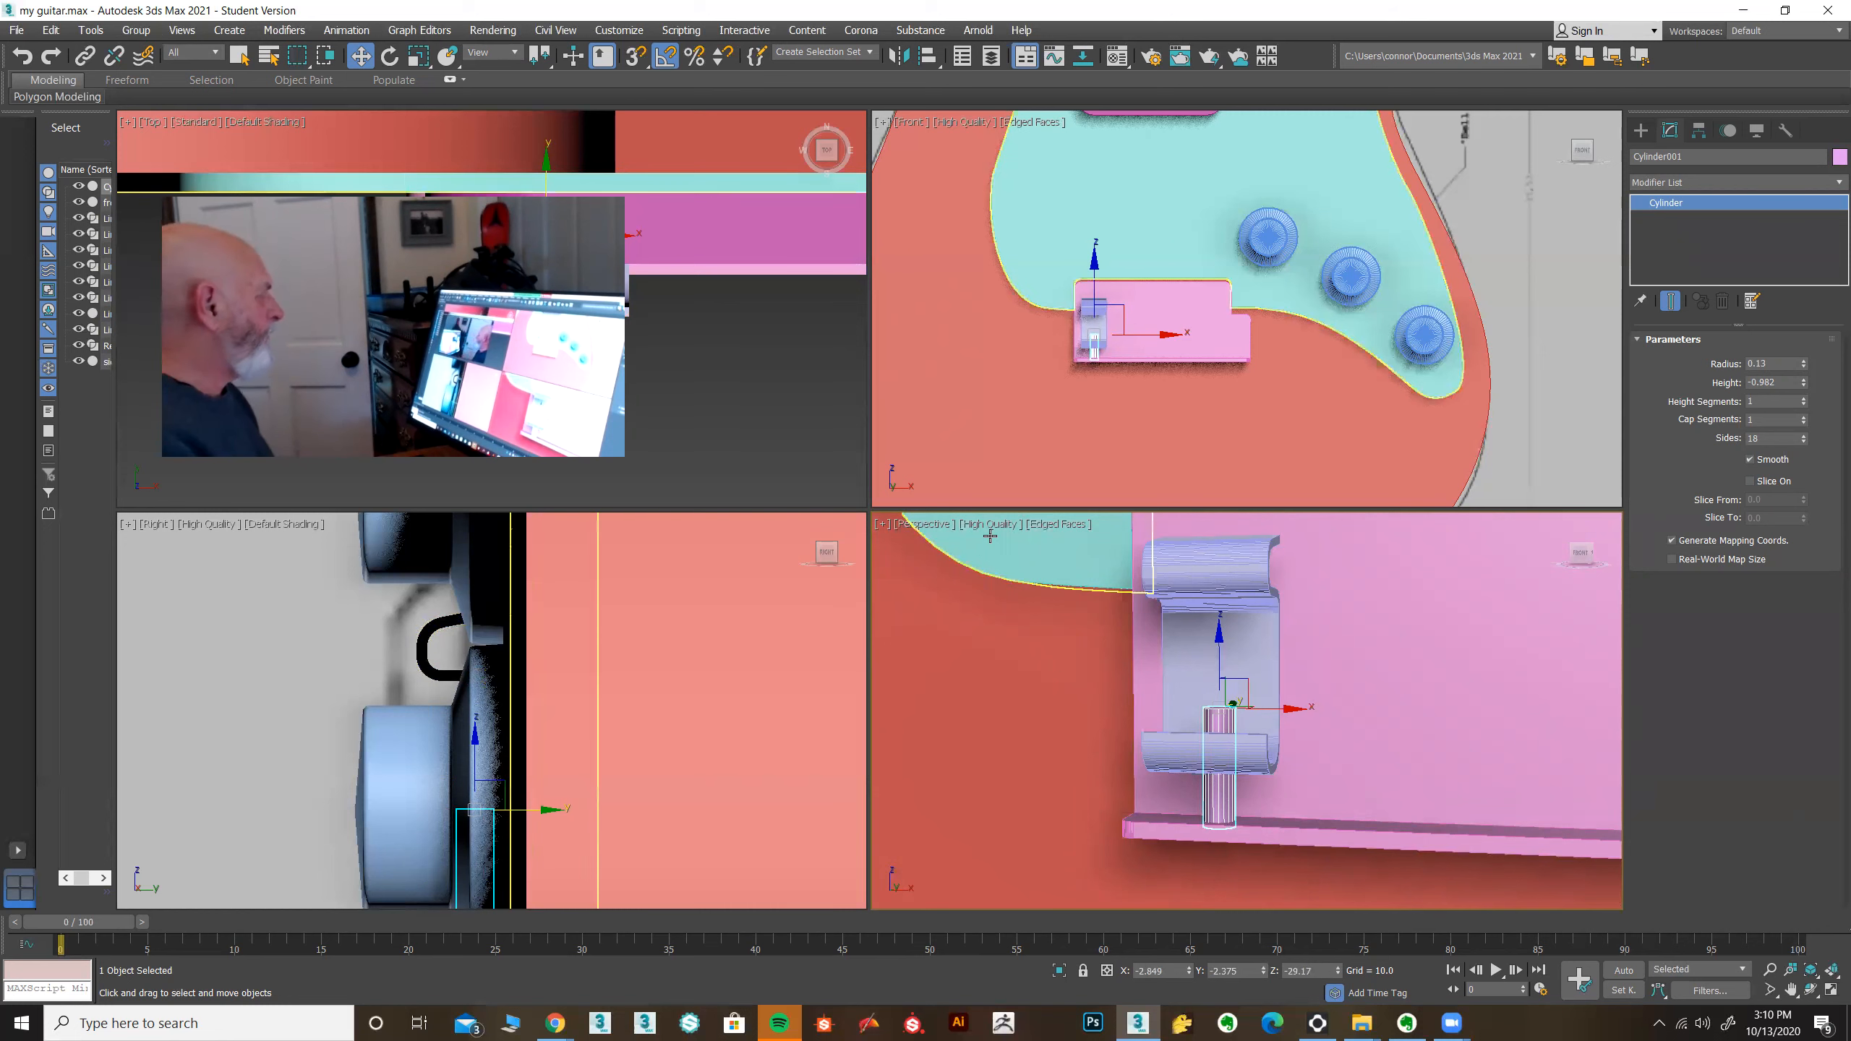
Step: Save the scene and check the saddle details in the bridge reference photo
click(16, 30)
click(58, 160)
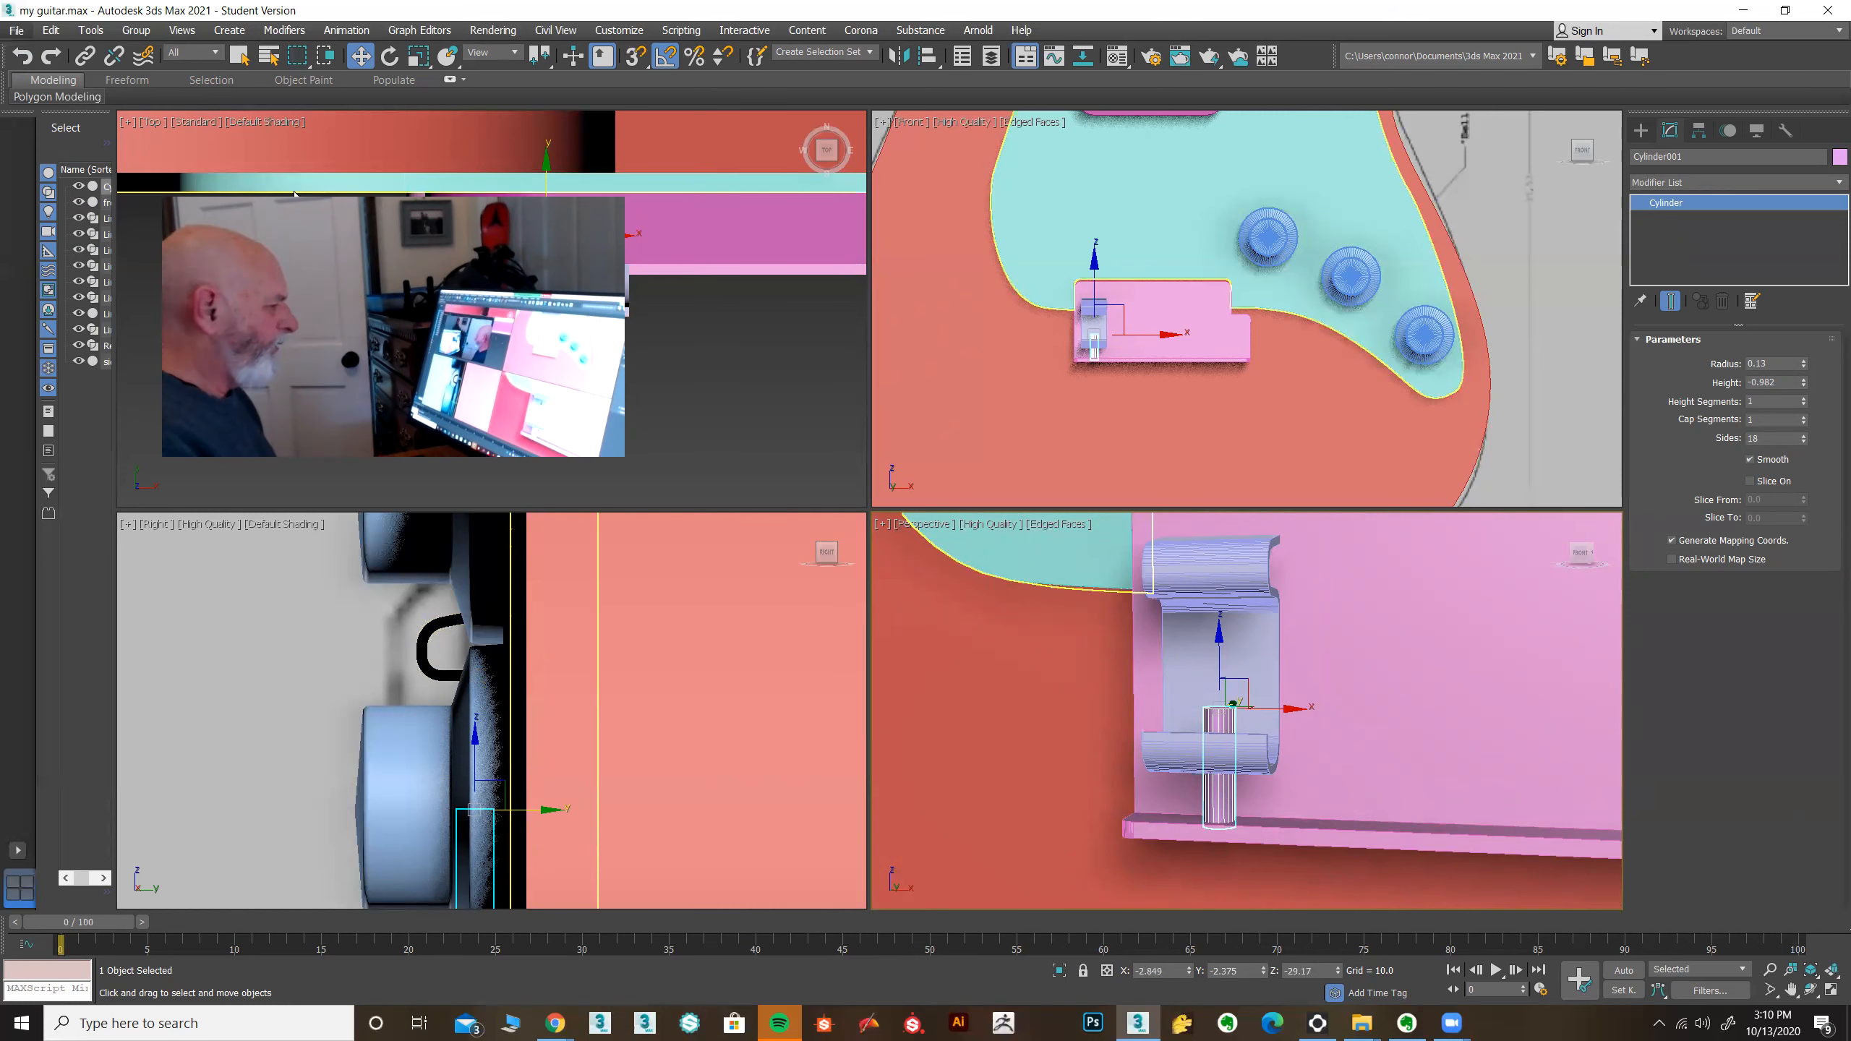
alt+middle_drag(1181, 641, 1237, 678)
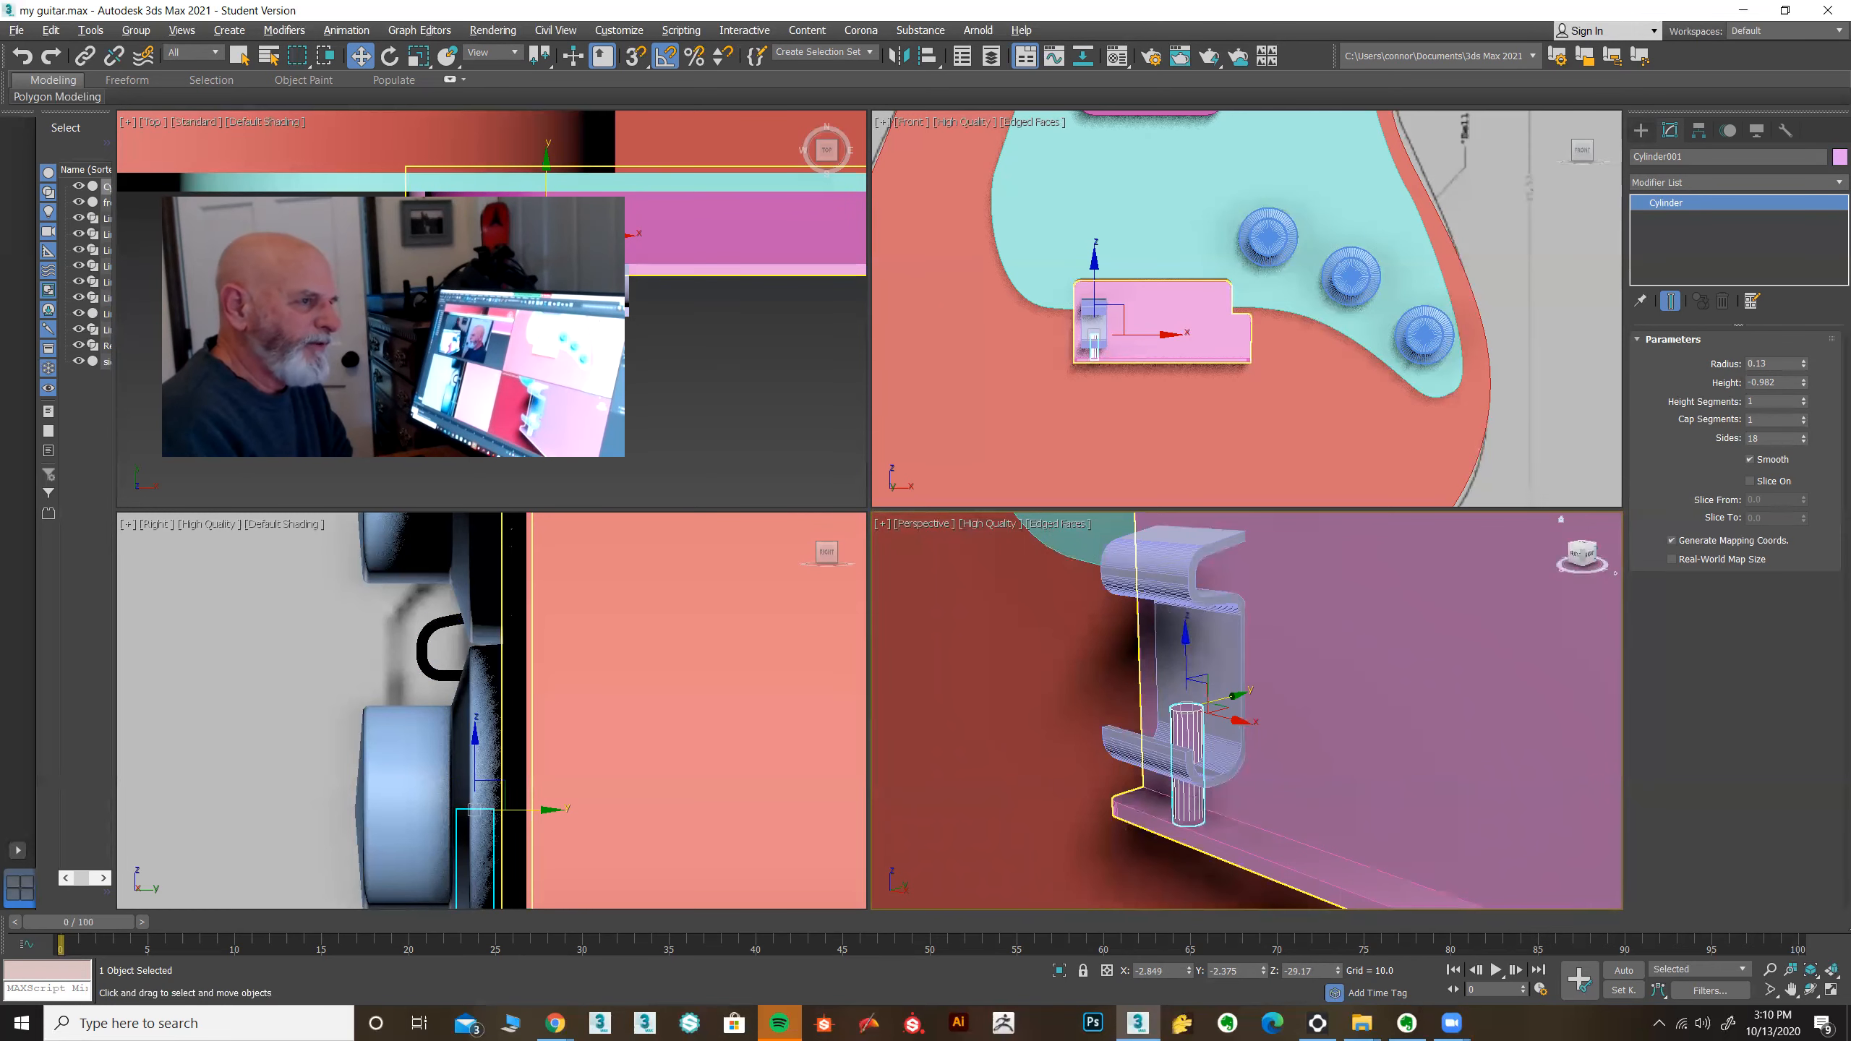
click(555, 1023)
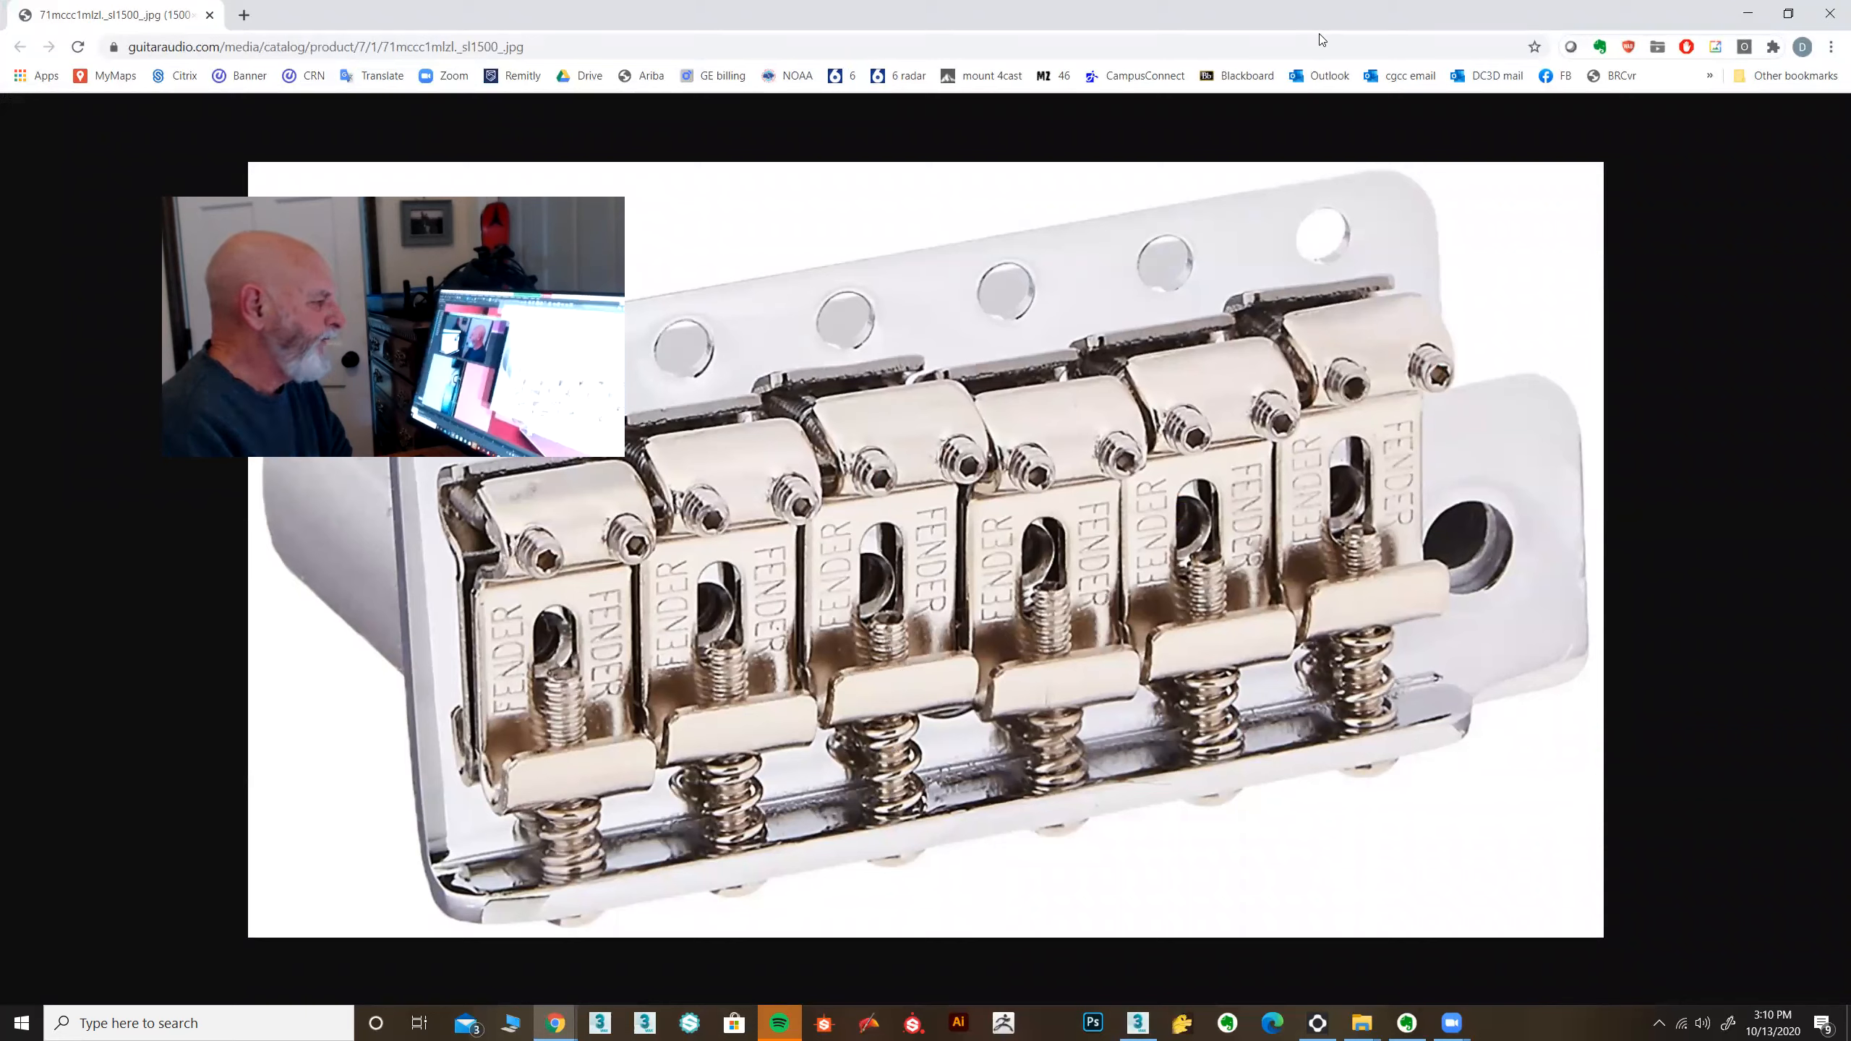
drag(1320, 23, 1850, 44)
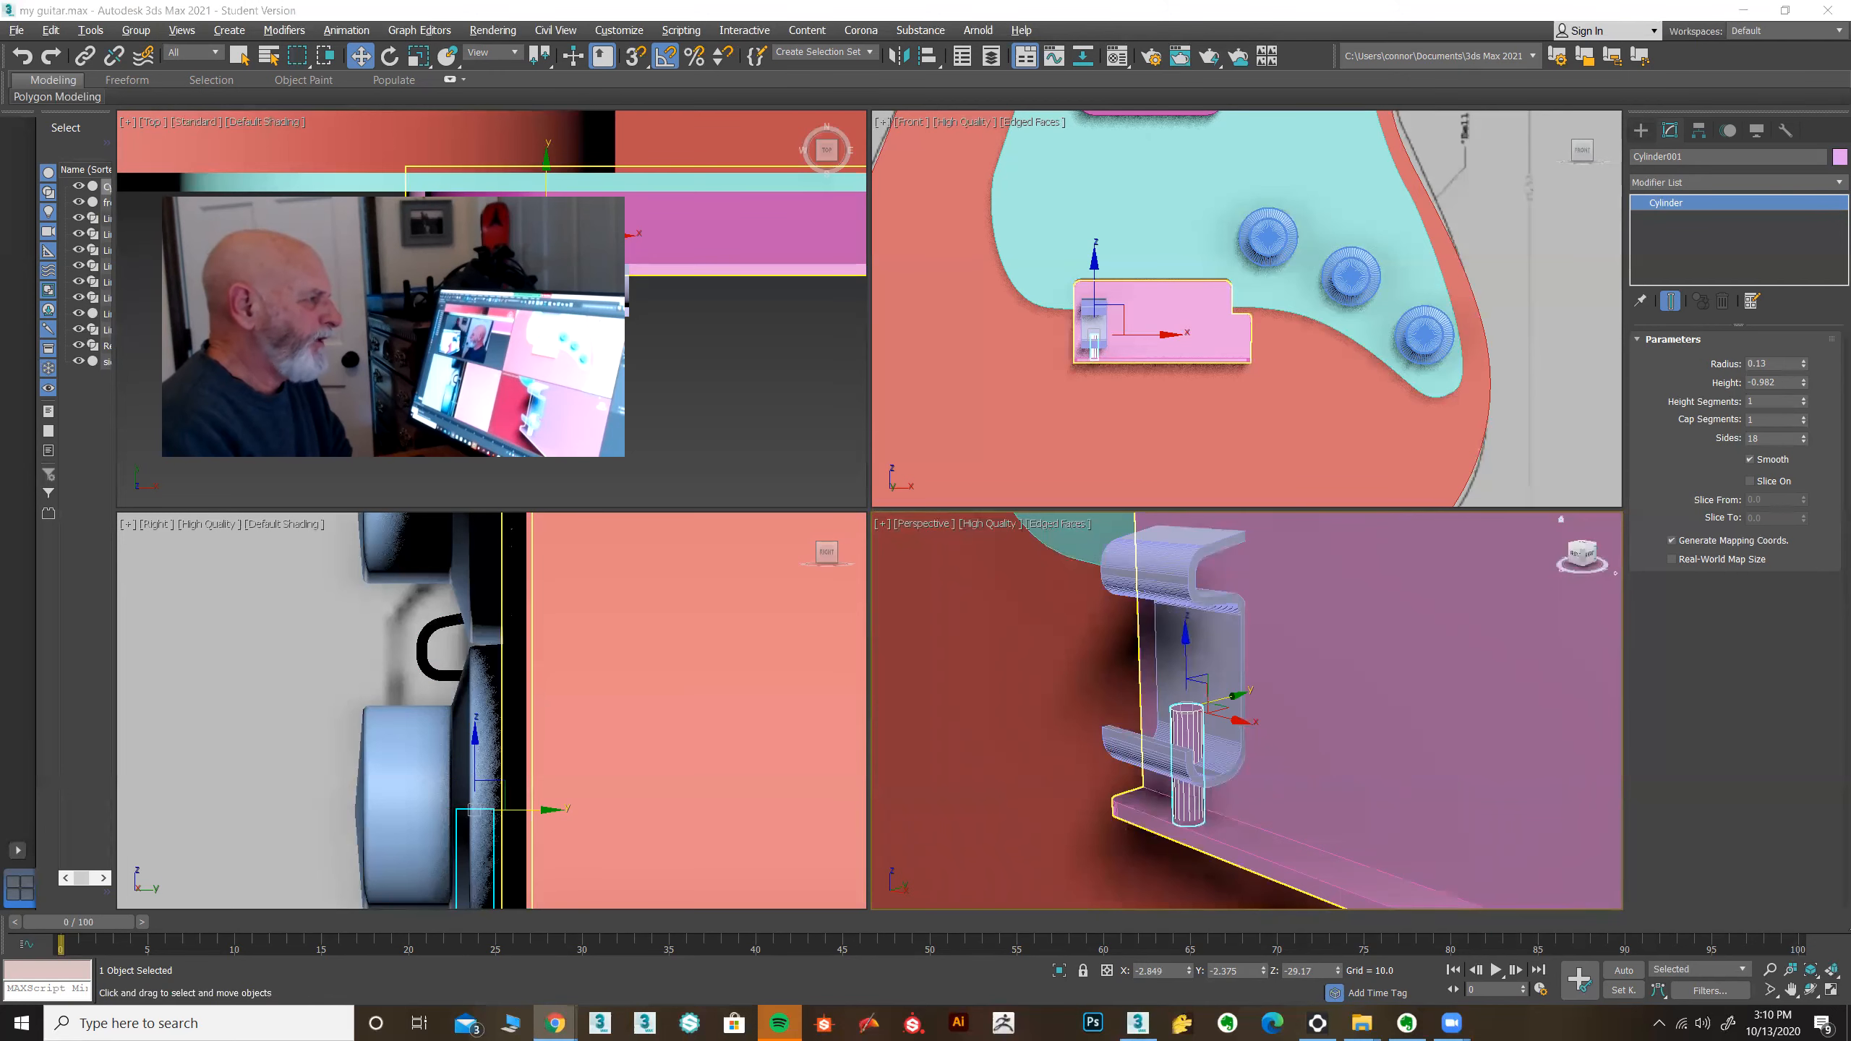
Step: Create a ChamferBox below the bridge plate in the front view, about 2.347 long, 0.515 wide and 1.345 high with a 0.258 fillet
click(1640, 129)
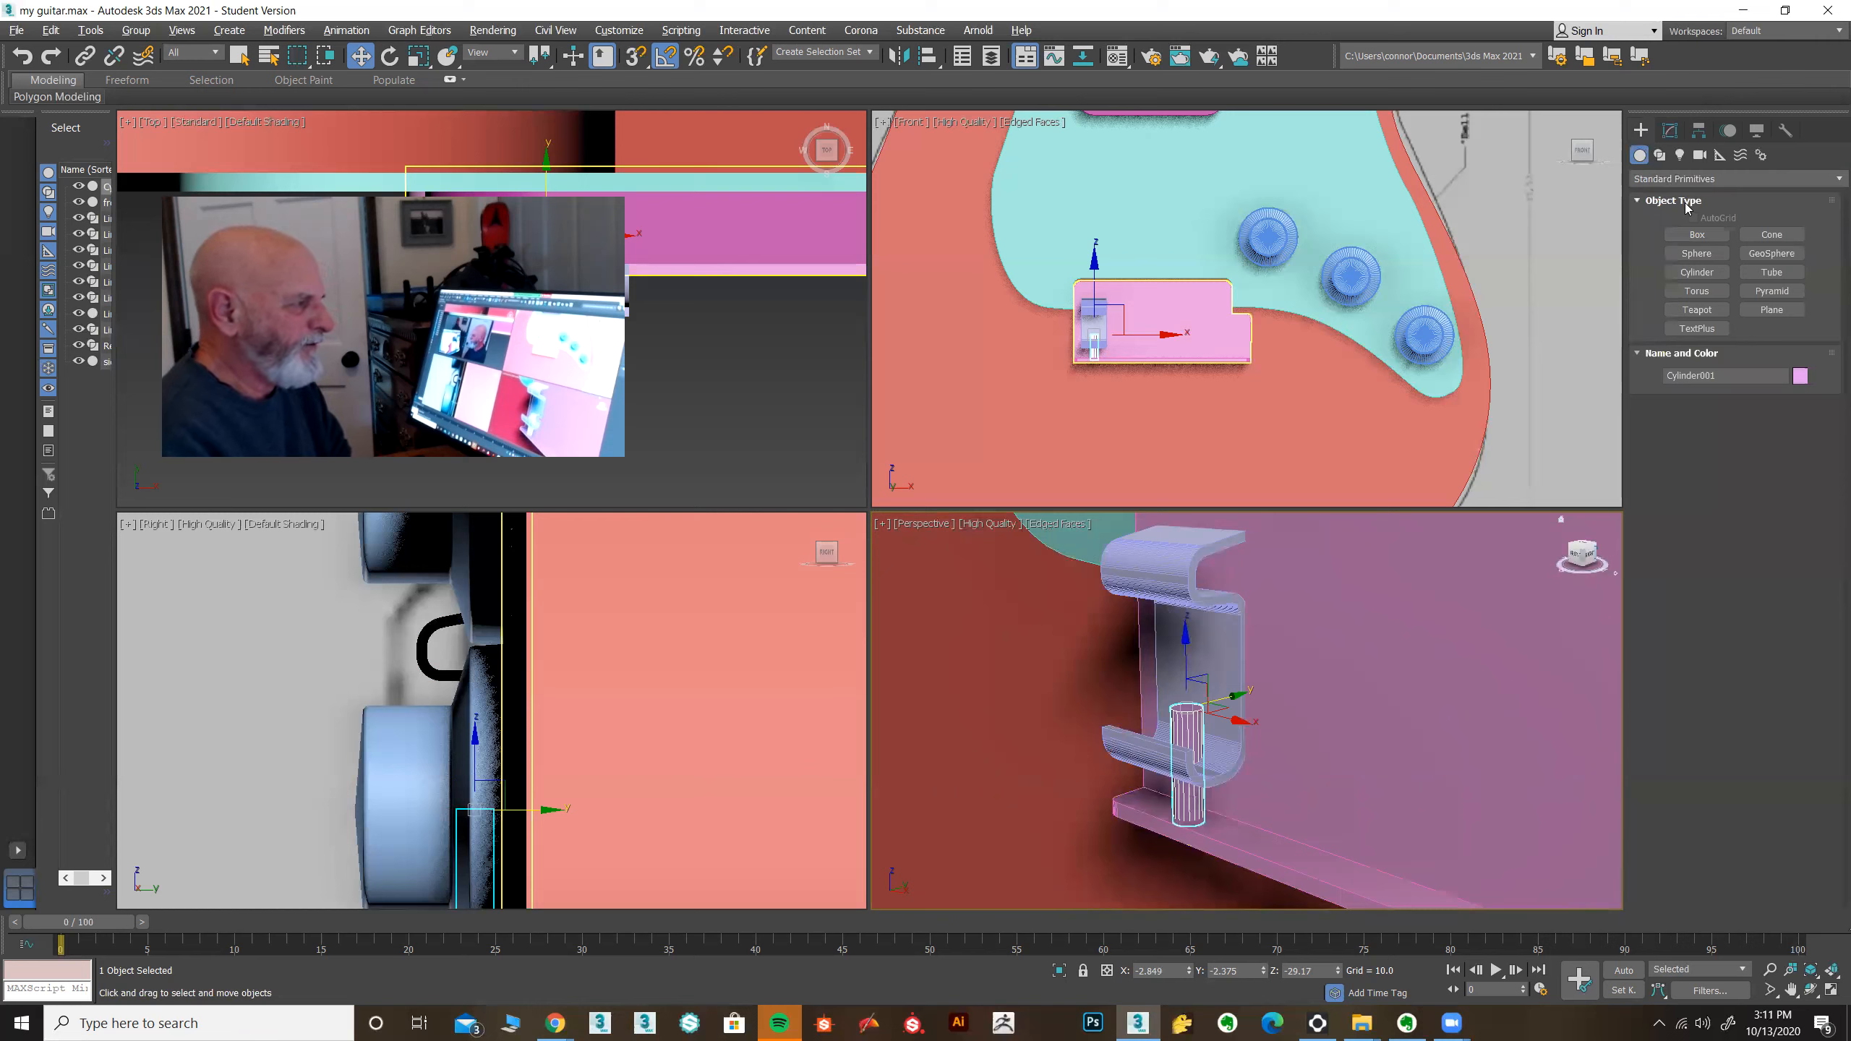
click(1695, 181)
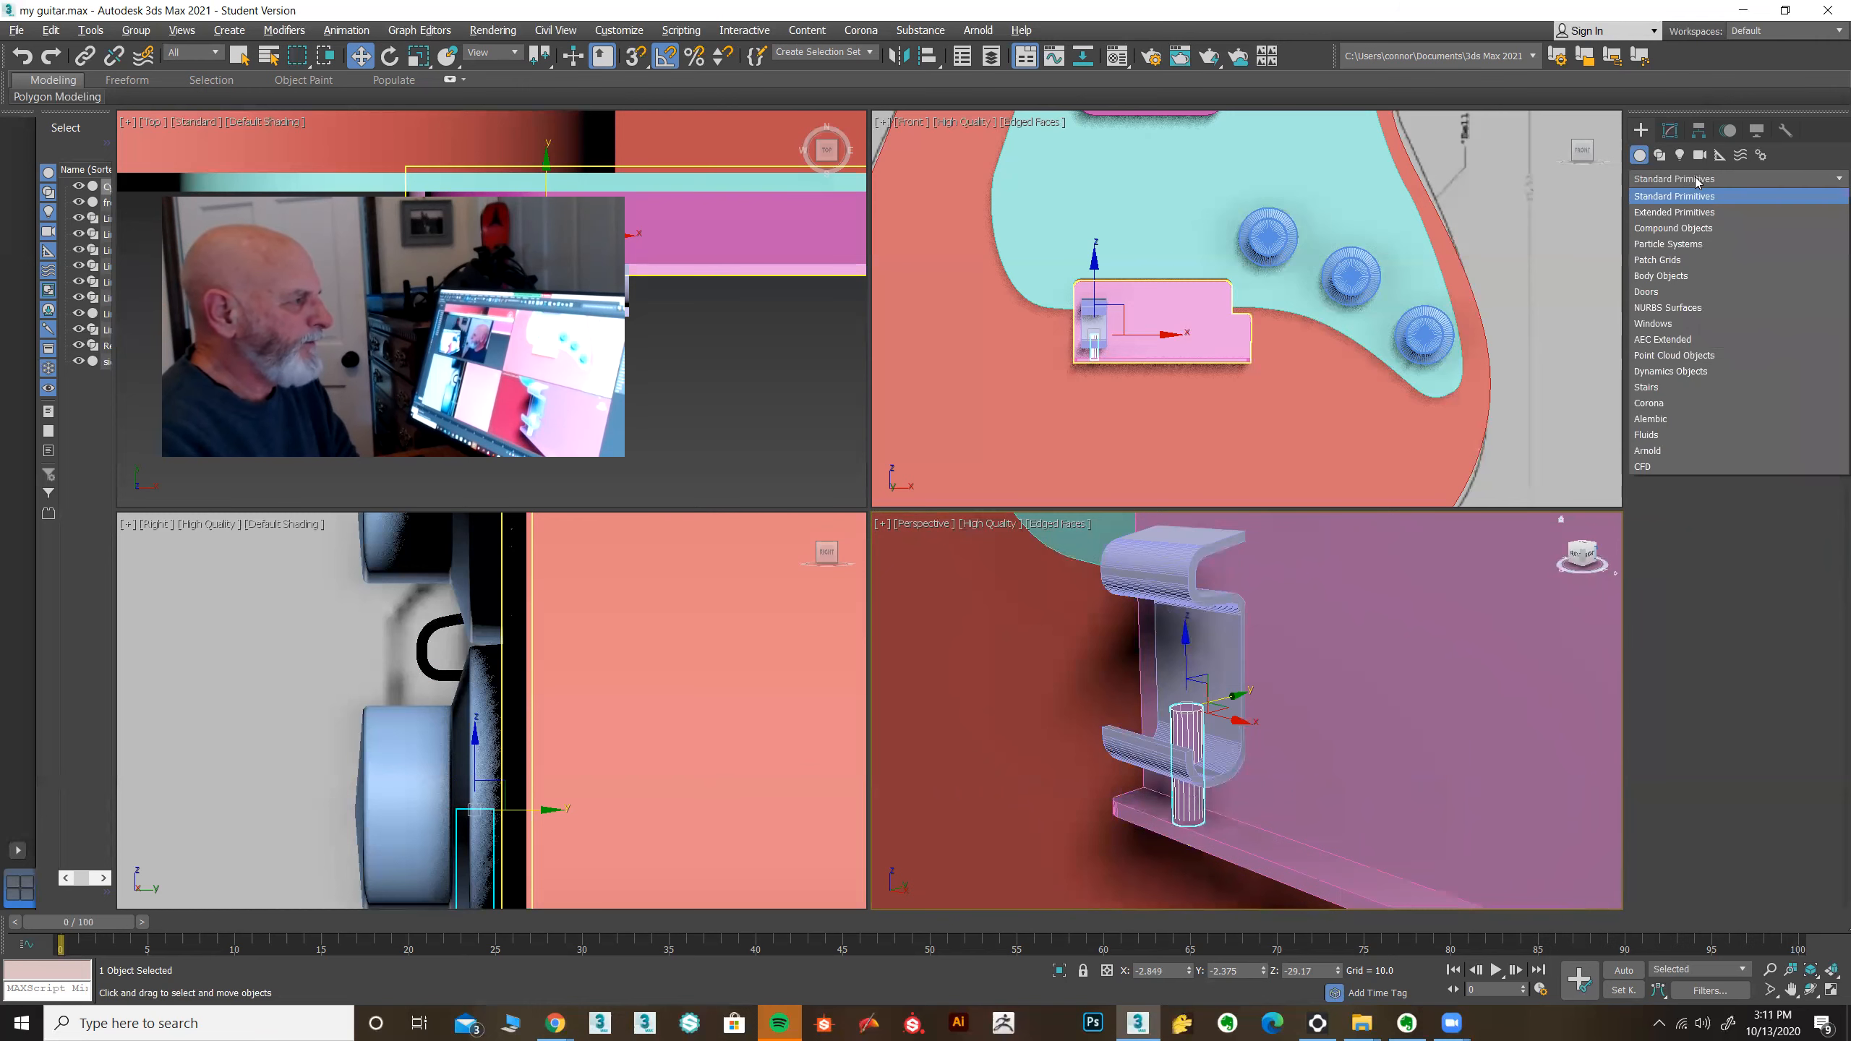
click(1686, 213)
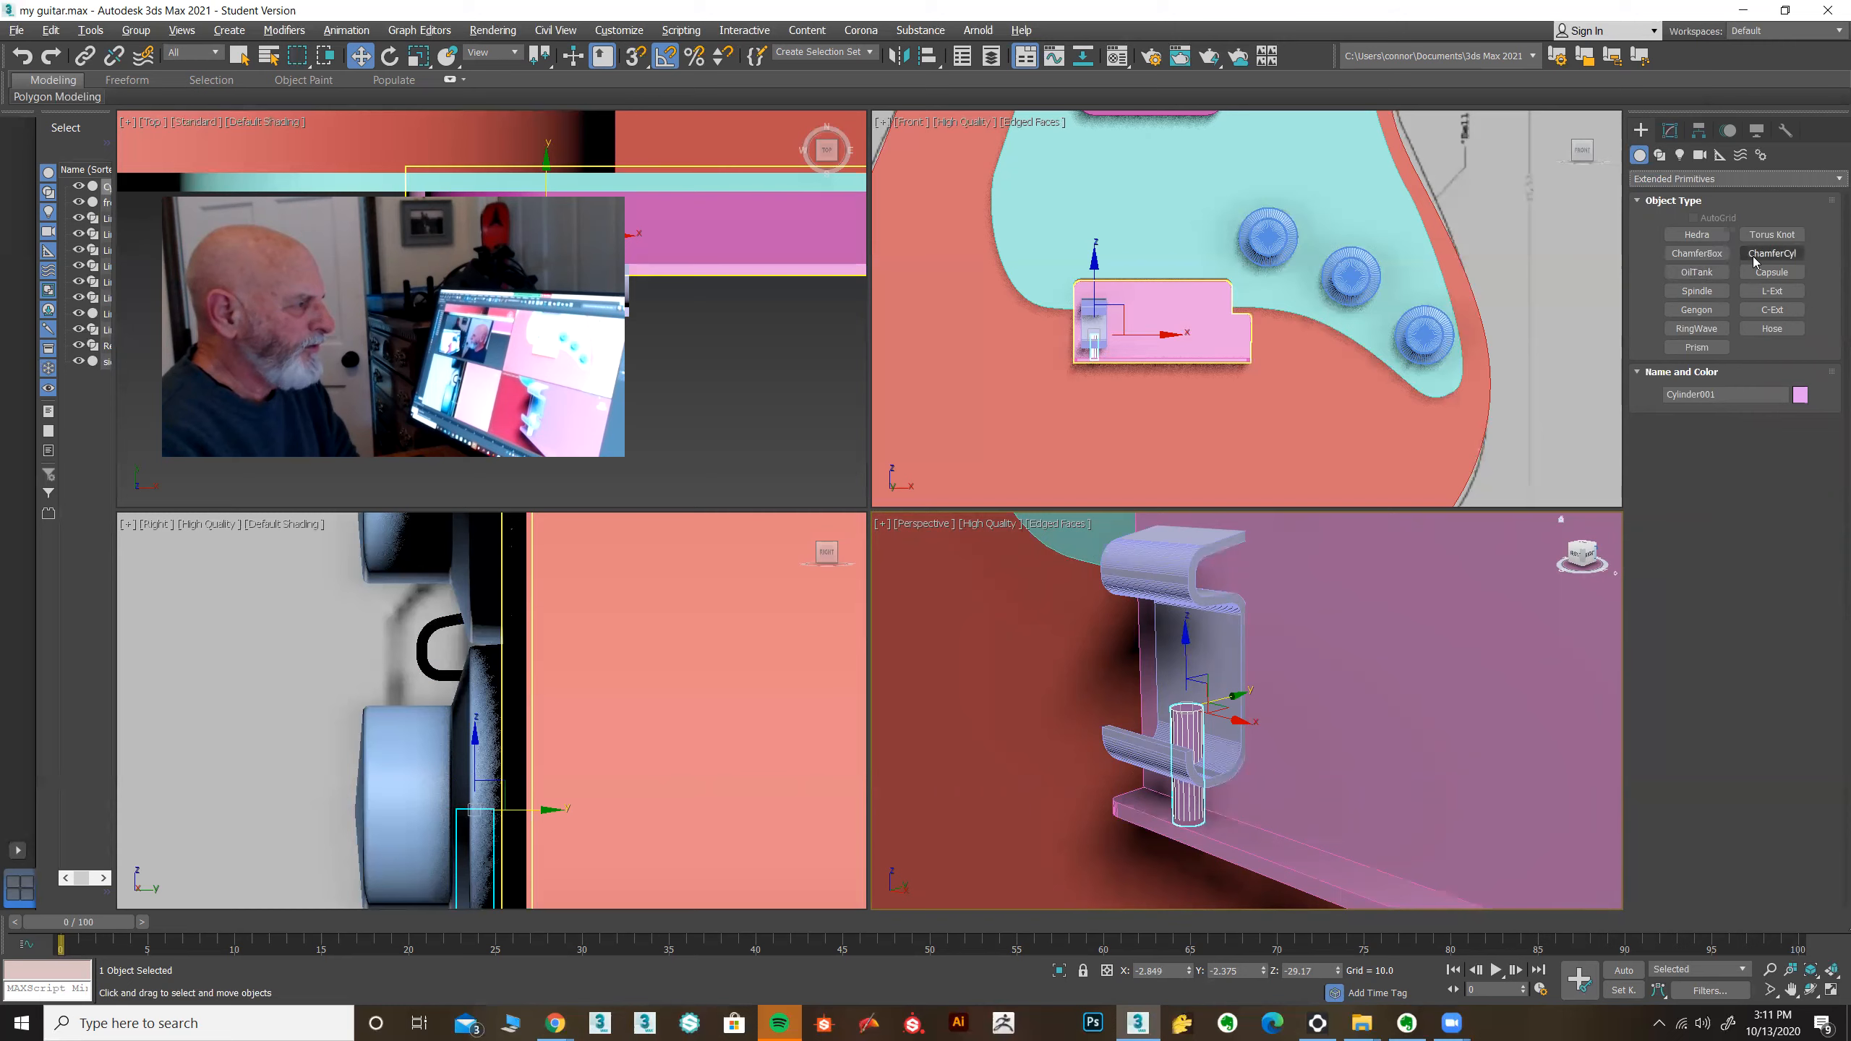
click(1698, 253)
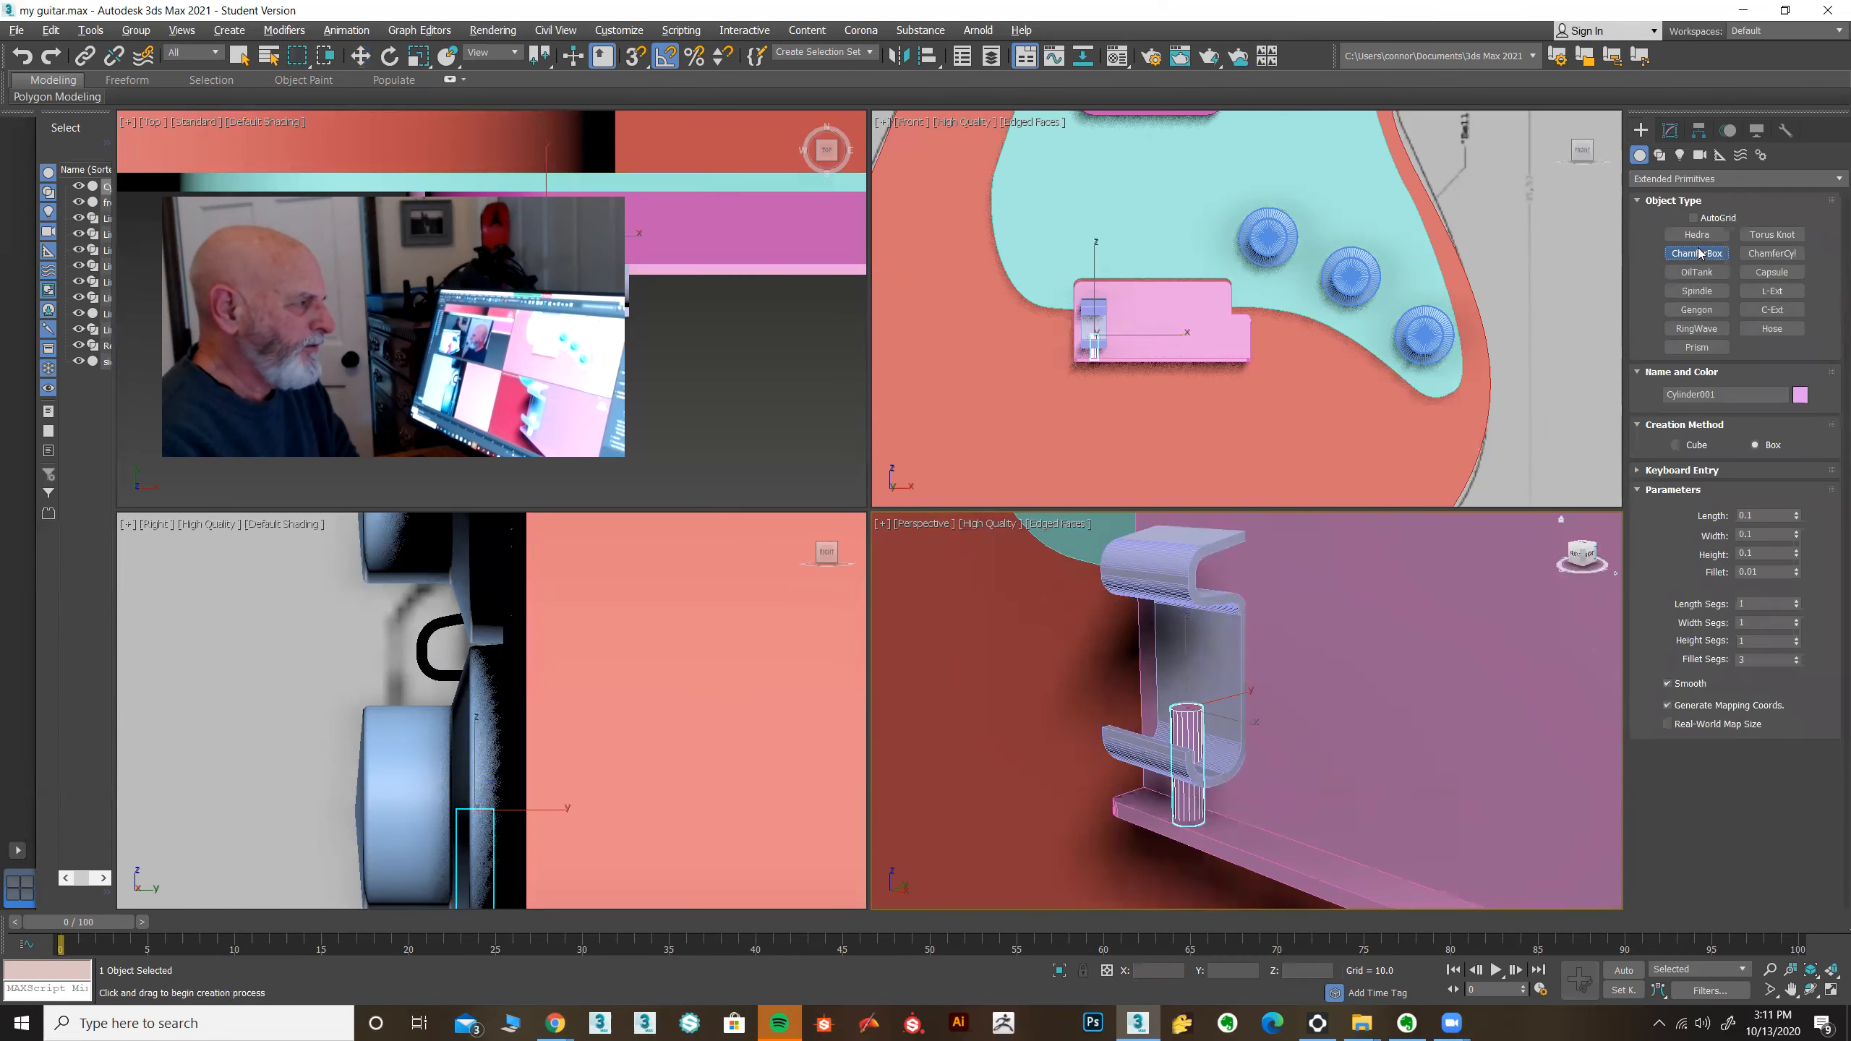
drag(1158, 385, 1170, 445)
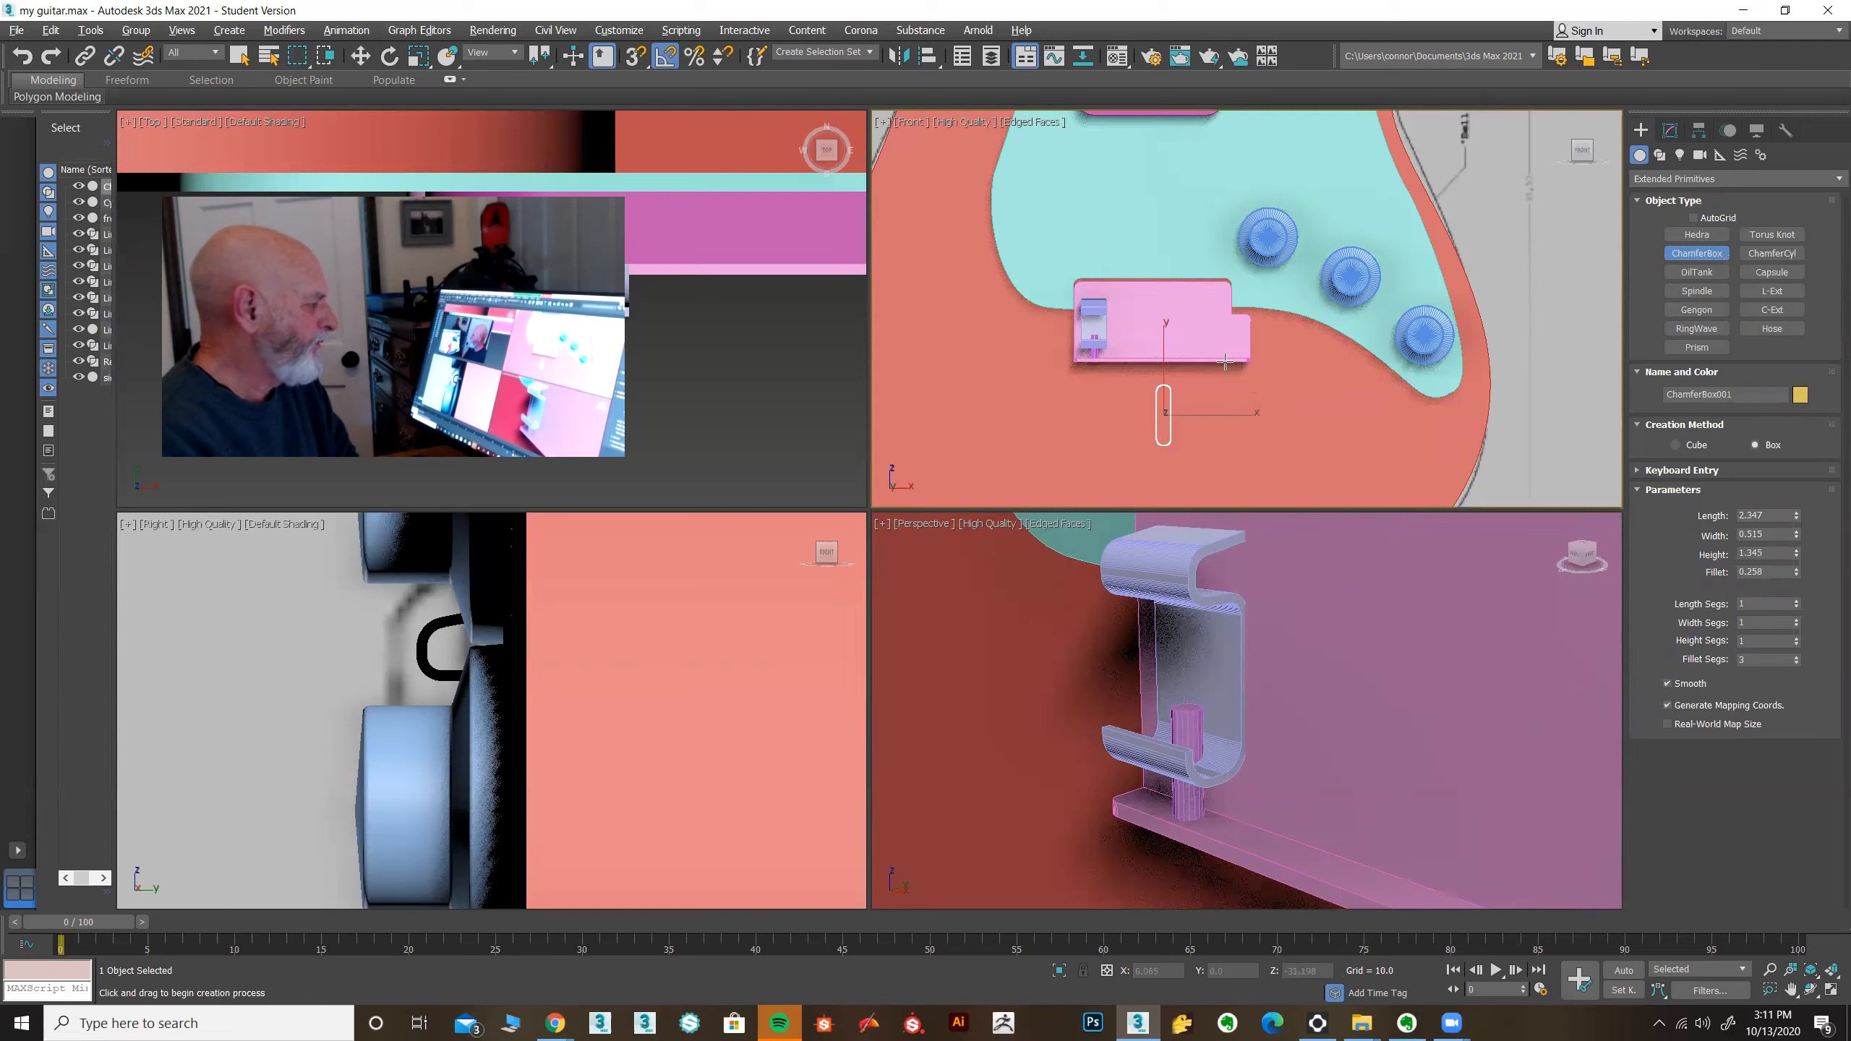
Step: Move the chamfer box in front of the saddle, to about X -2.822, Y -2.84, Z -28.767
click(359, 56)
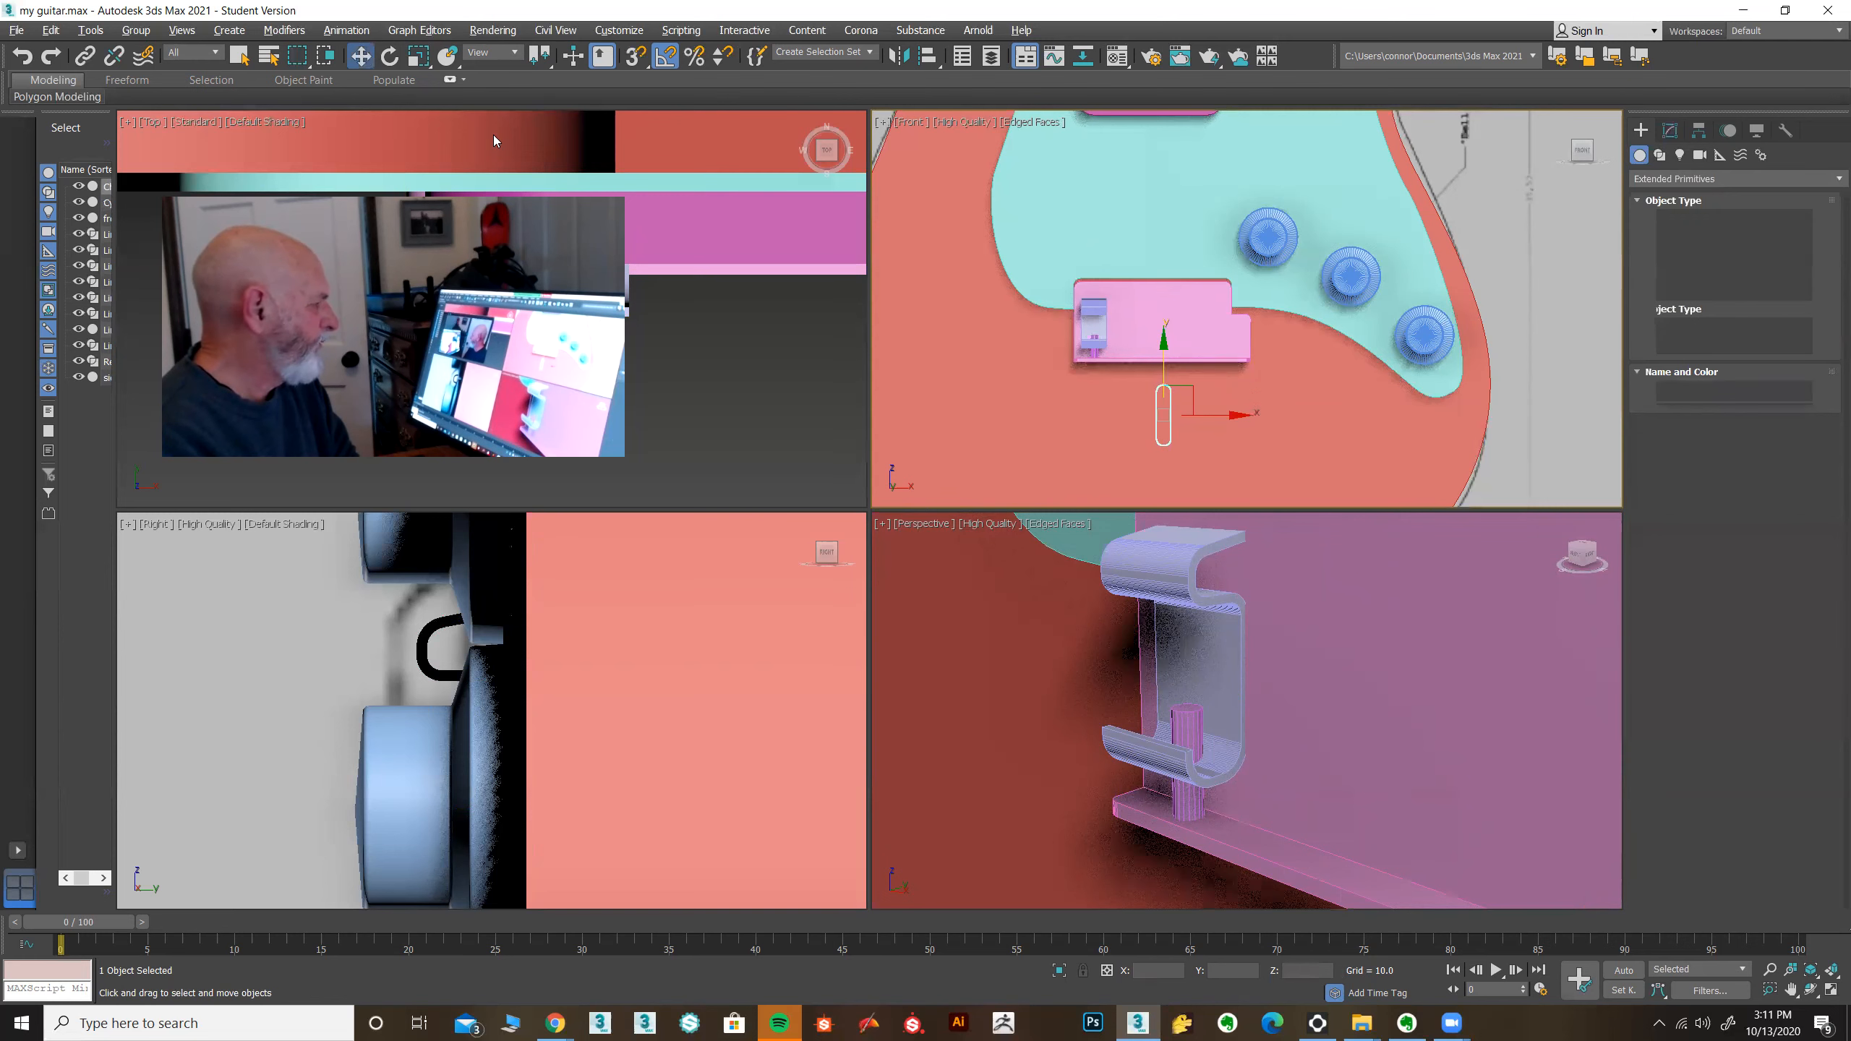
scroll(1189, 732, down, 7)
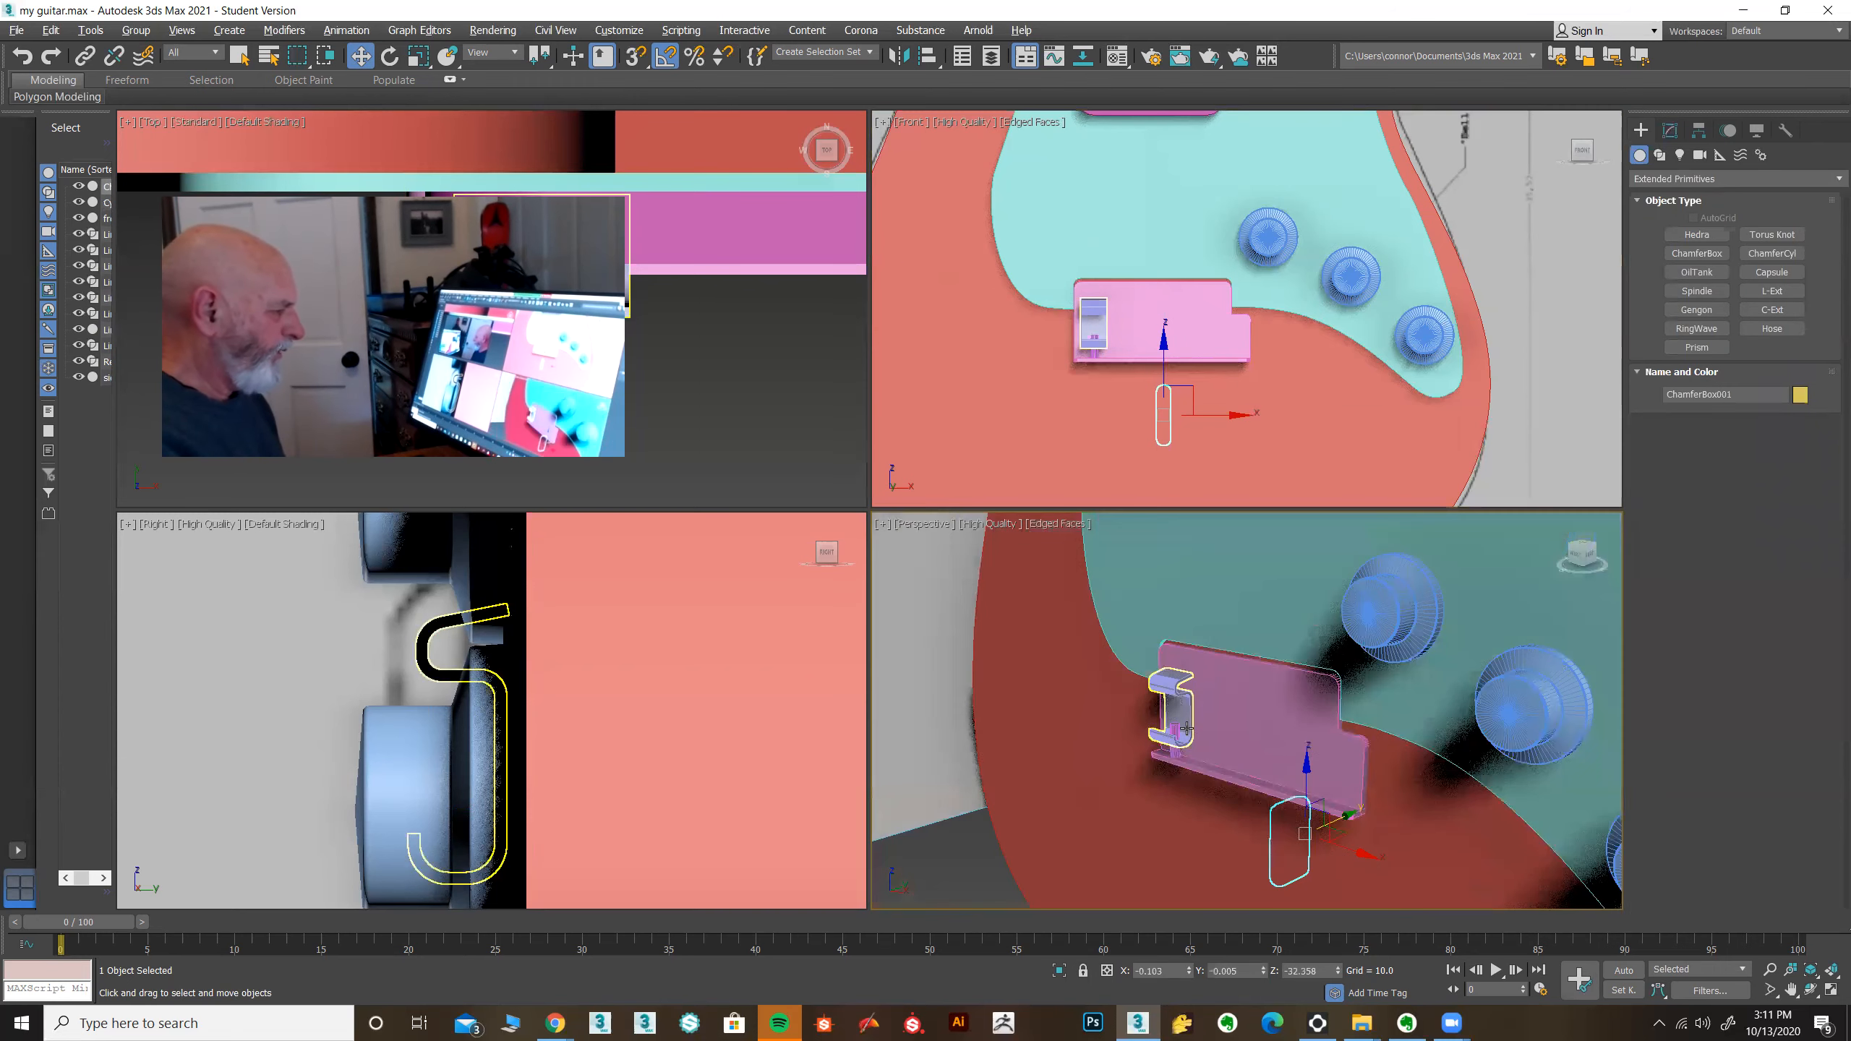
alt+middle_drag(1195, 732, 1254, 763)
drag(1363, 820, 1107, 840)
alt+middle_drag(1107, 840, 1194, 839)
drag(1195, 800, 1153, 728)
scroll(1148, 778, up, 3)
scroll(1147, 778, up, 4)
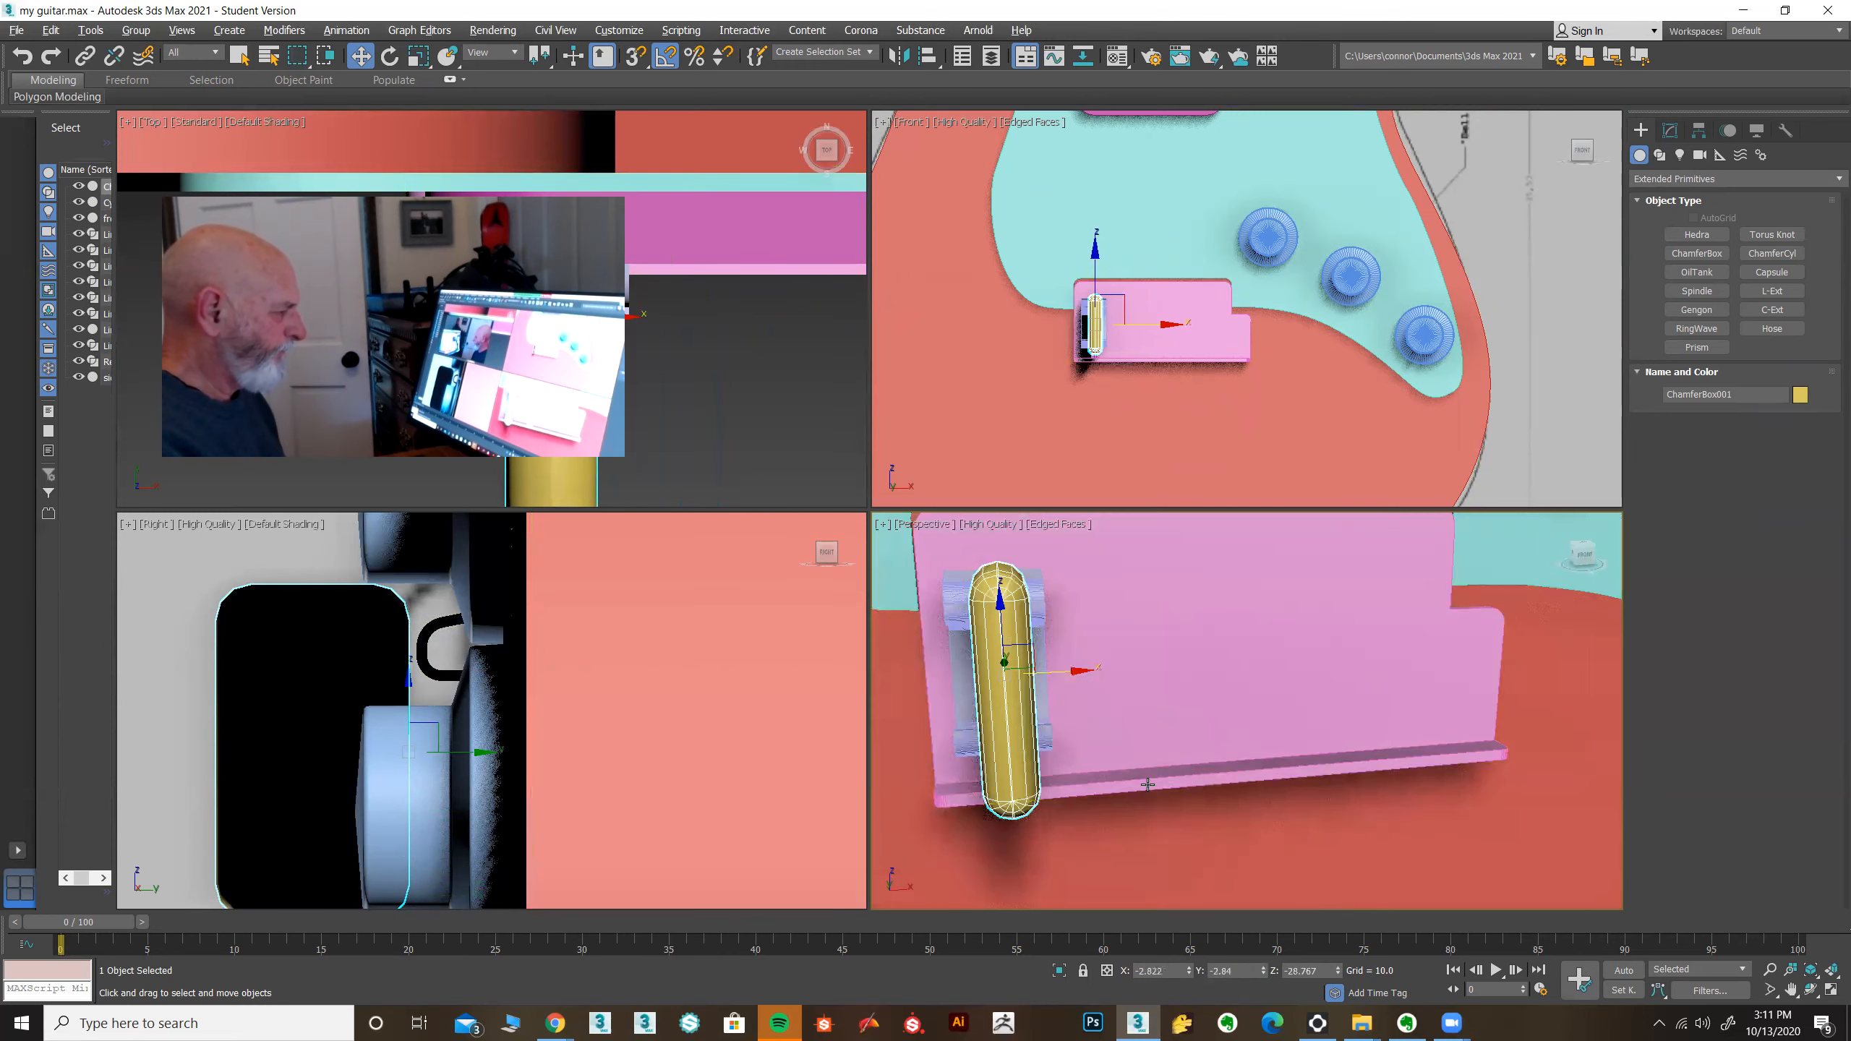
Step: Reduce the chamfer box to a length of about 0.999 and a width of about 0.385, working in the enlarged perspective view
key(alt+w)
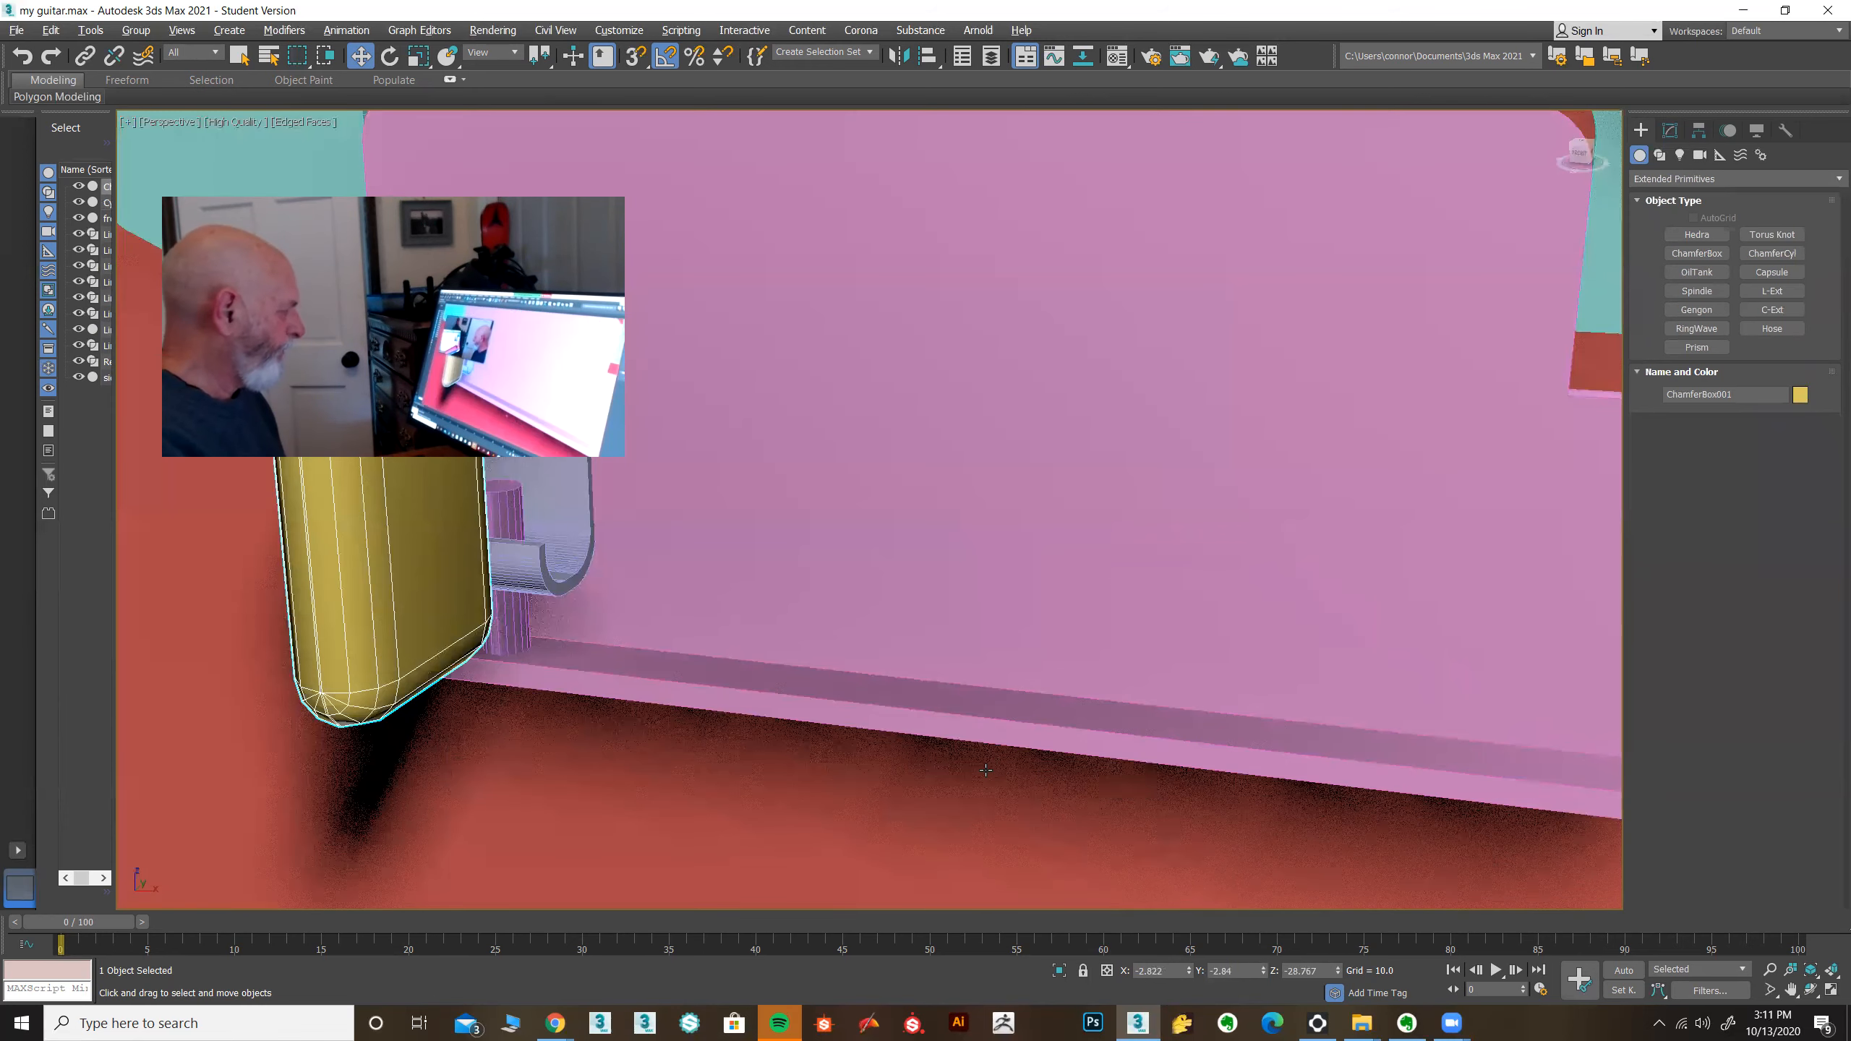
alt+middle_drag(984, 773, 967, 753)
middle_drag(1170, 742, 1321, 755)
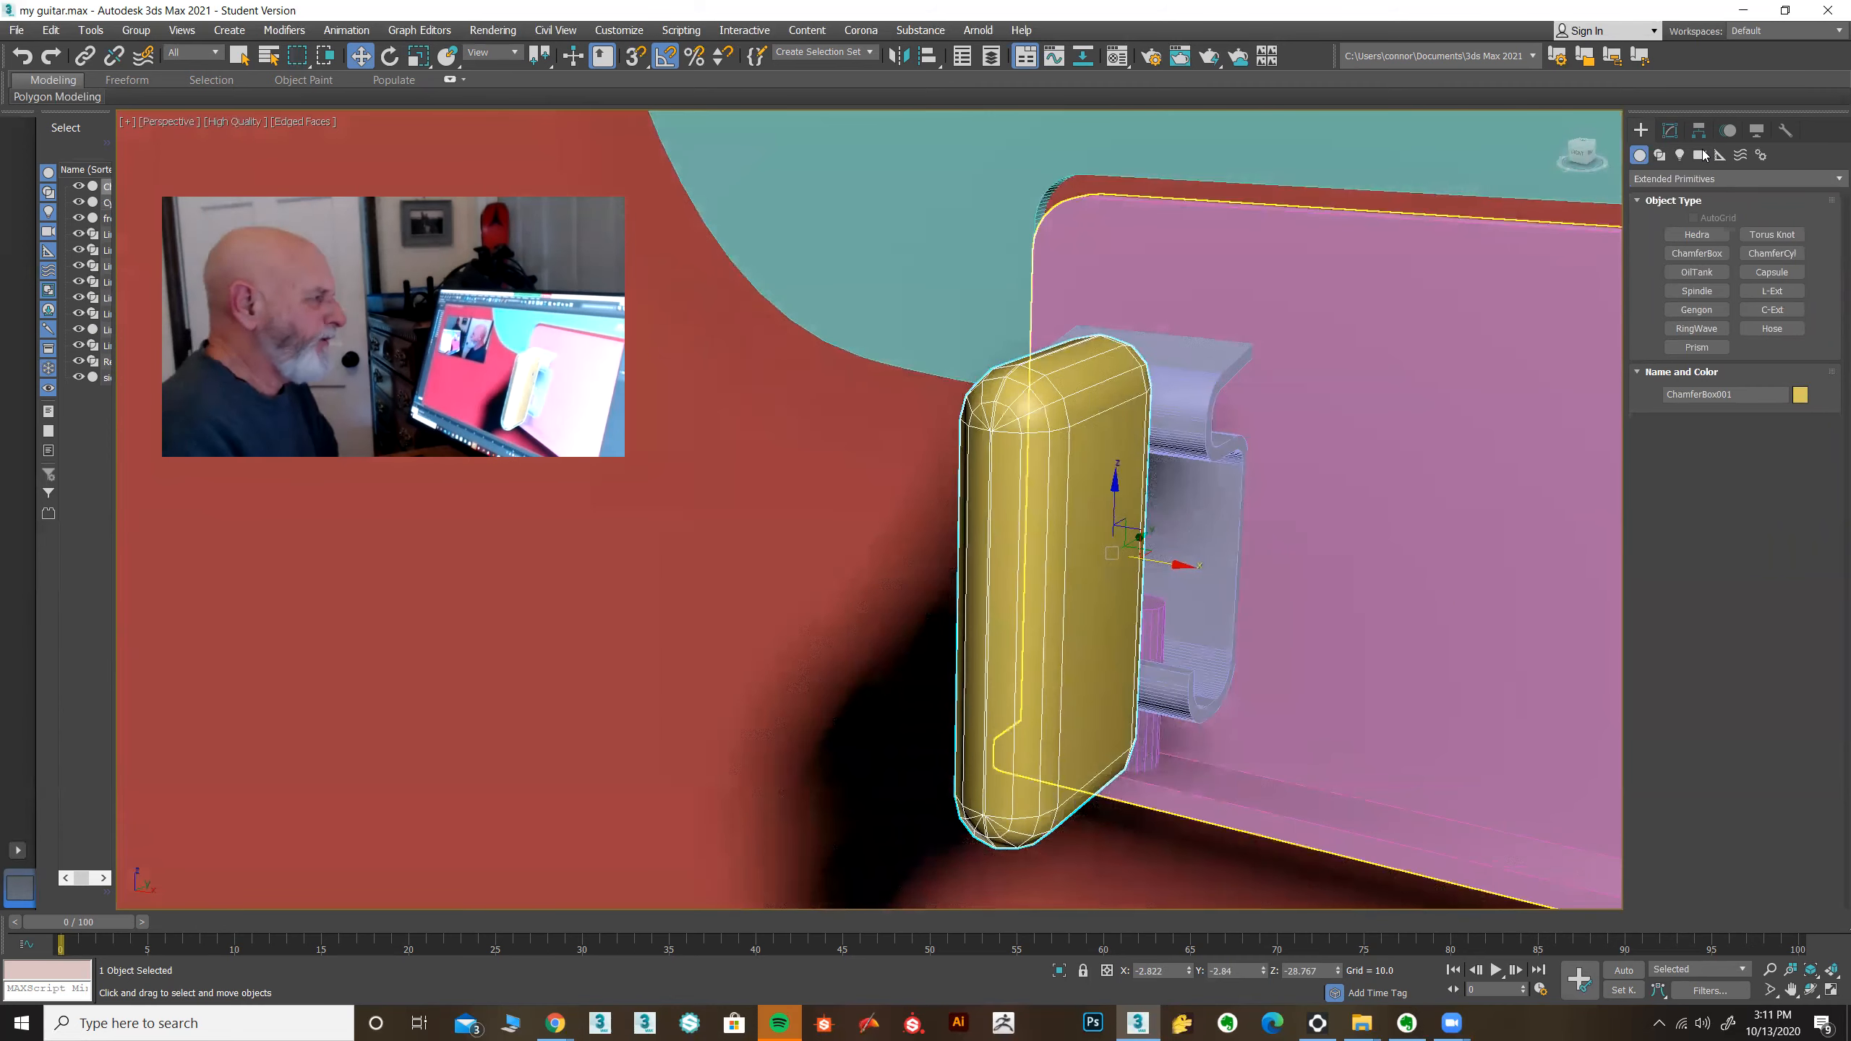
click(1670, 130)
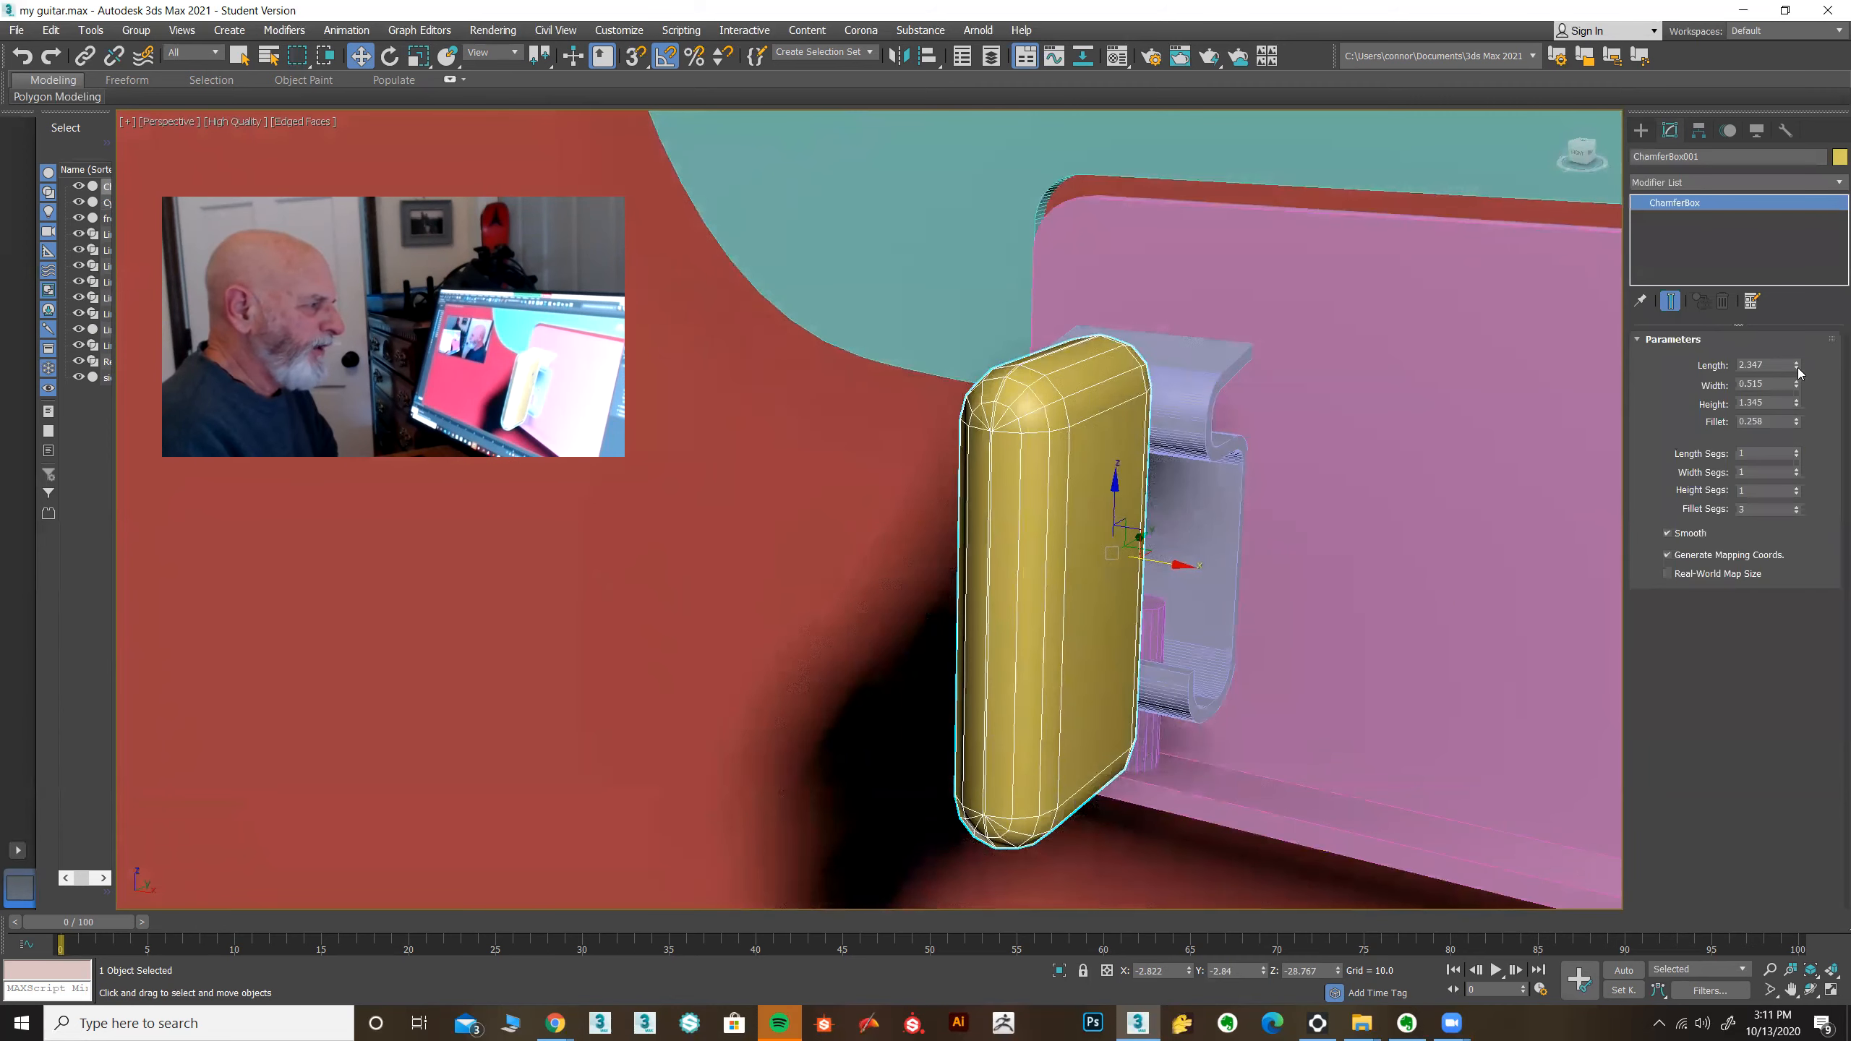
mouse_move(1796, 365)
mouse_down()
mouse_move(1792, 404)
mouse_move(1794, 353)
mouse_move(1794, 383)
mouse_up()
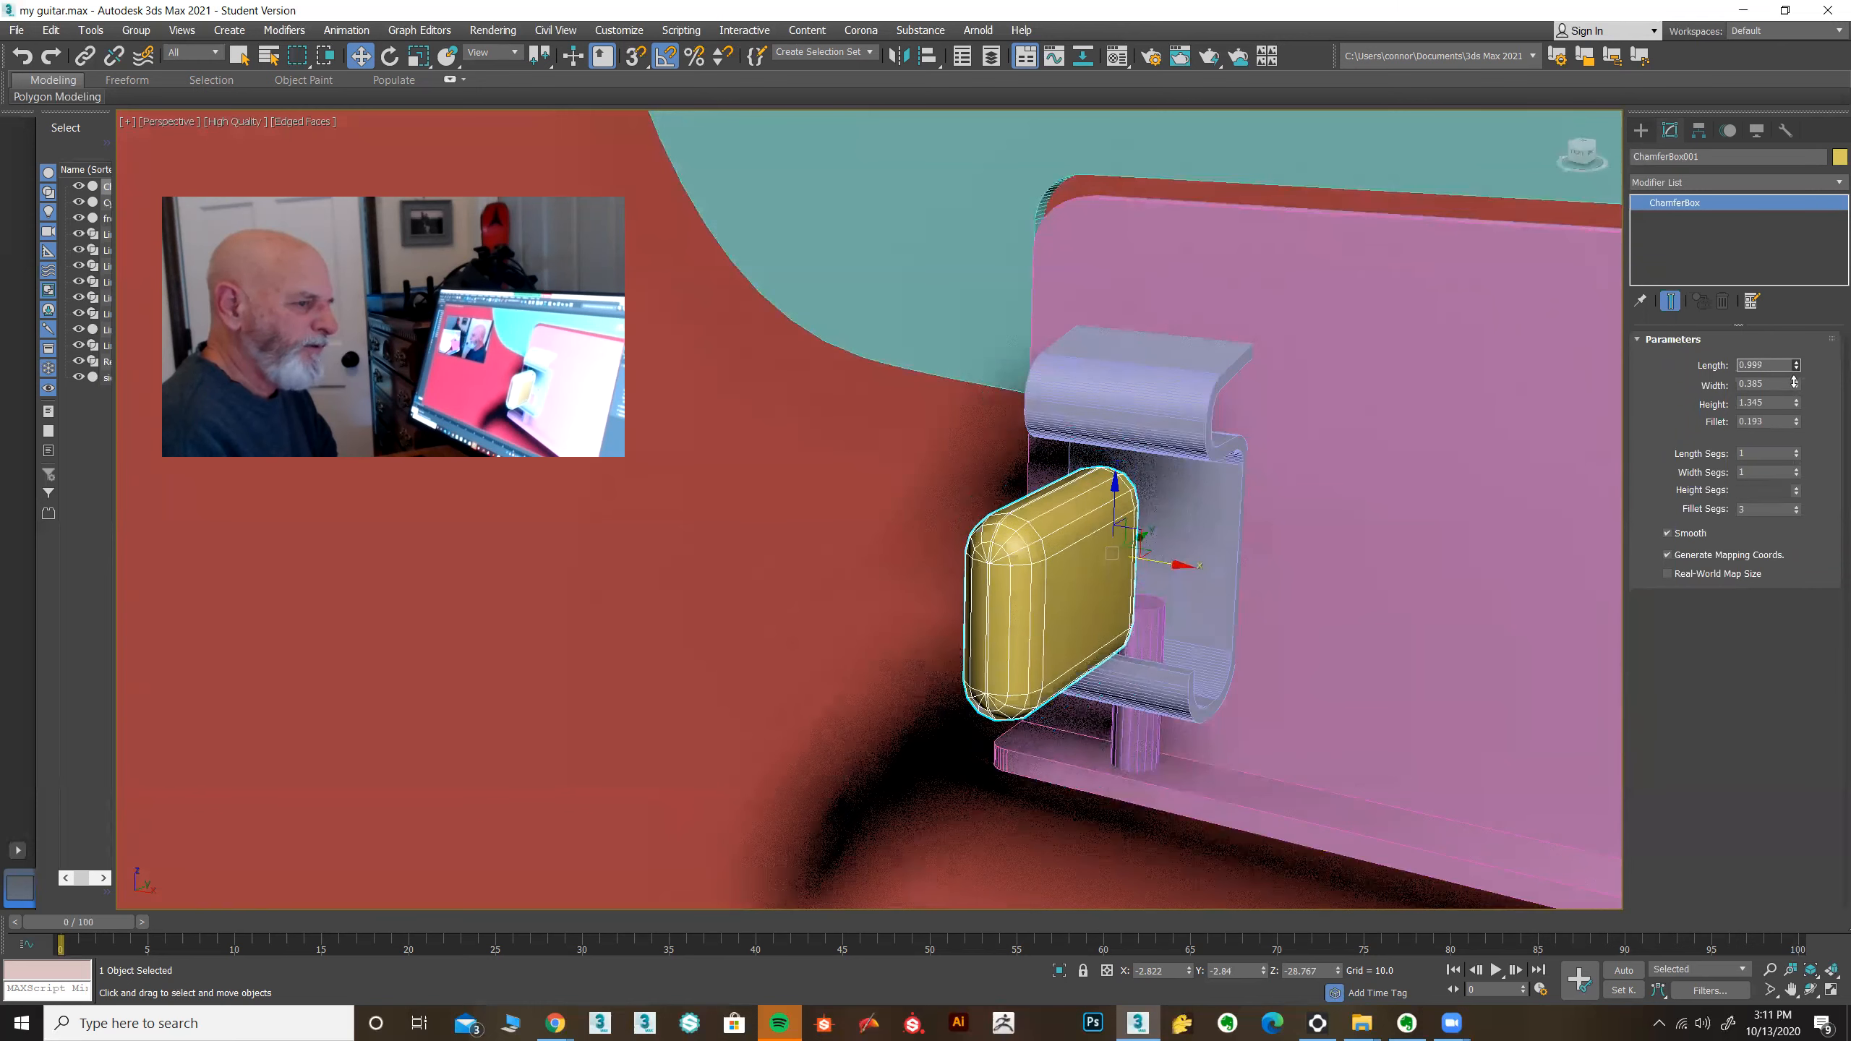
Step: Check the reference photo and push the chamfer box about 1.26 along Y so it passes through the saddle's back wall
key(alt+Tab)
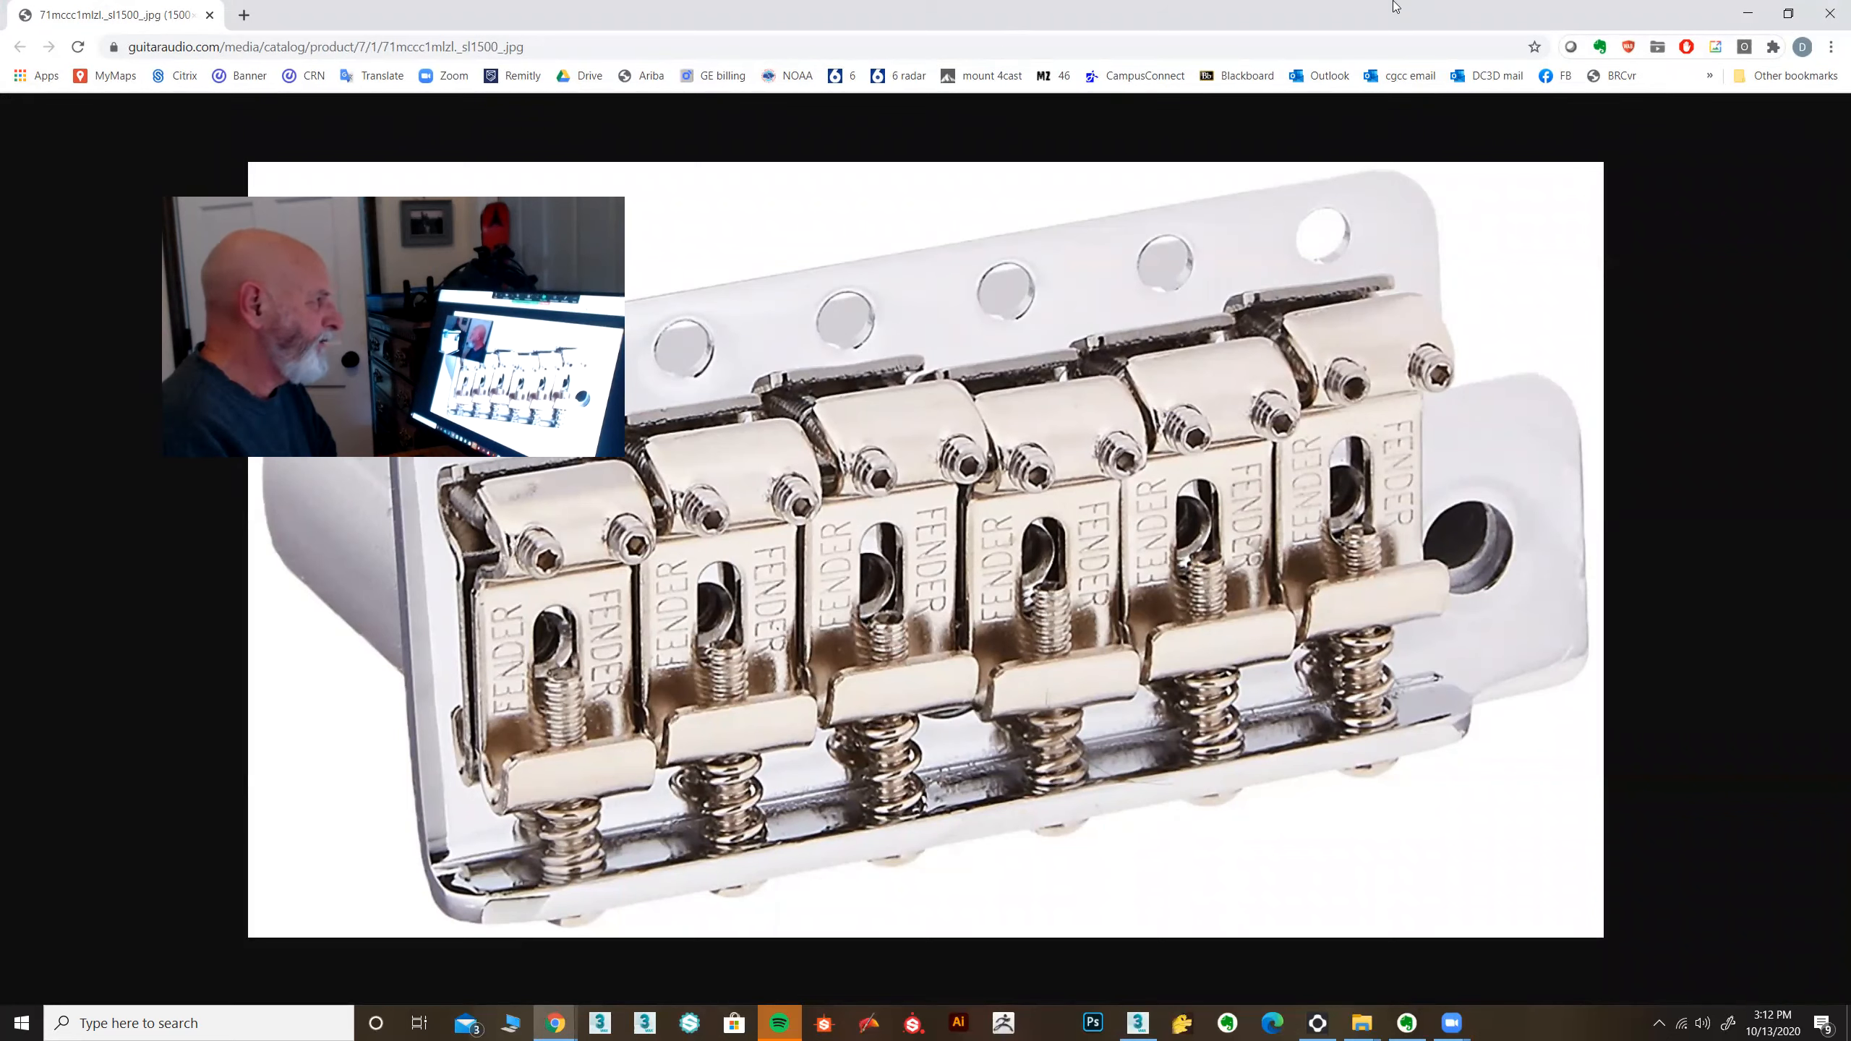
double_click(1397, 8)
key(alt+Tab)
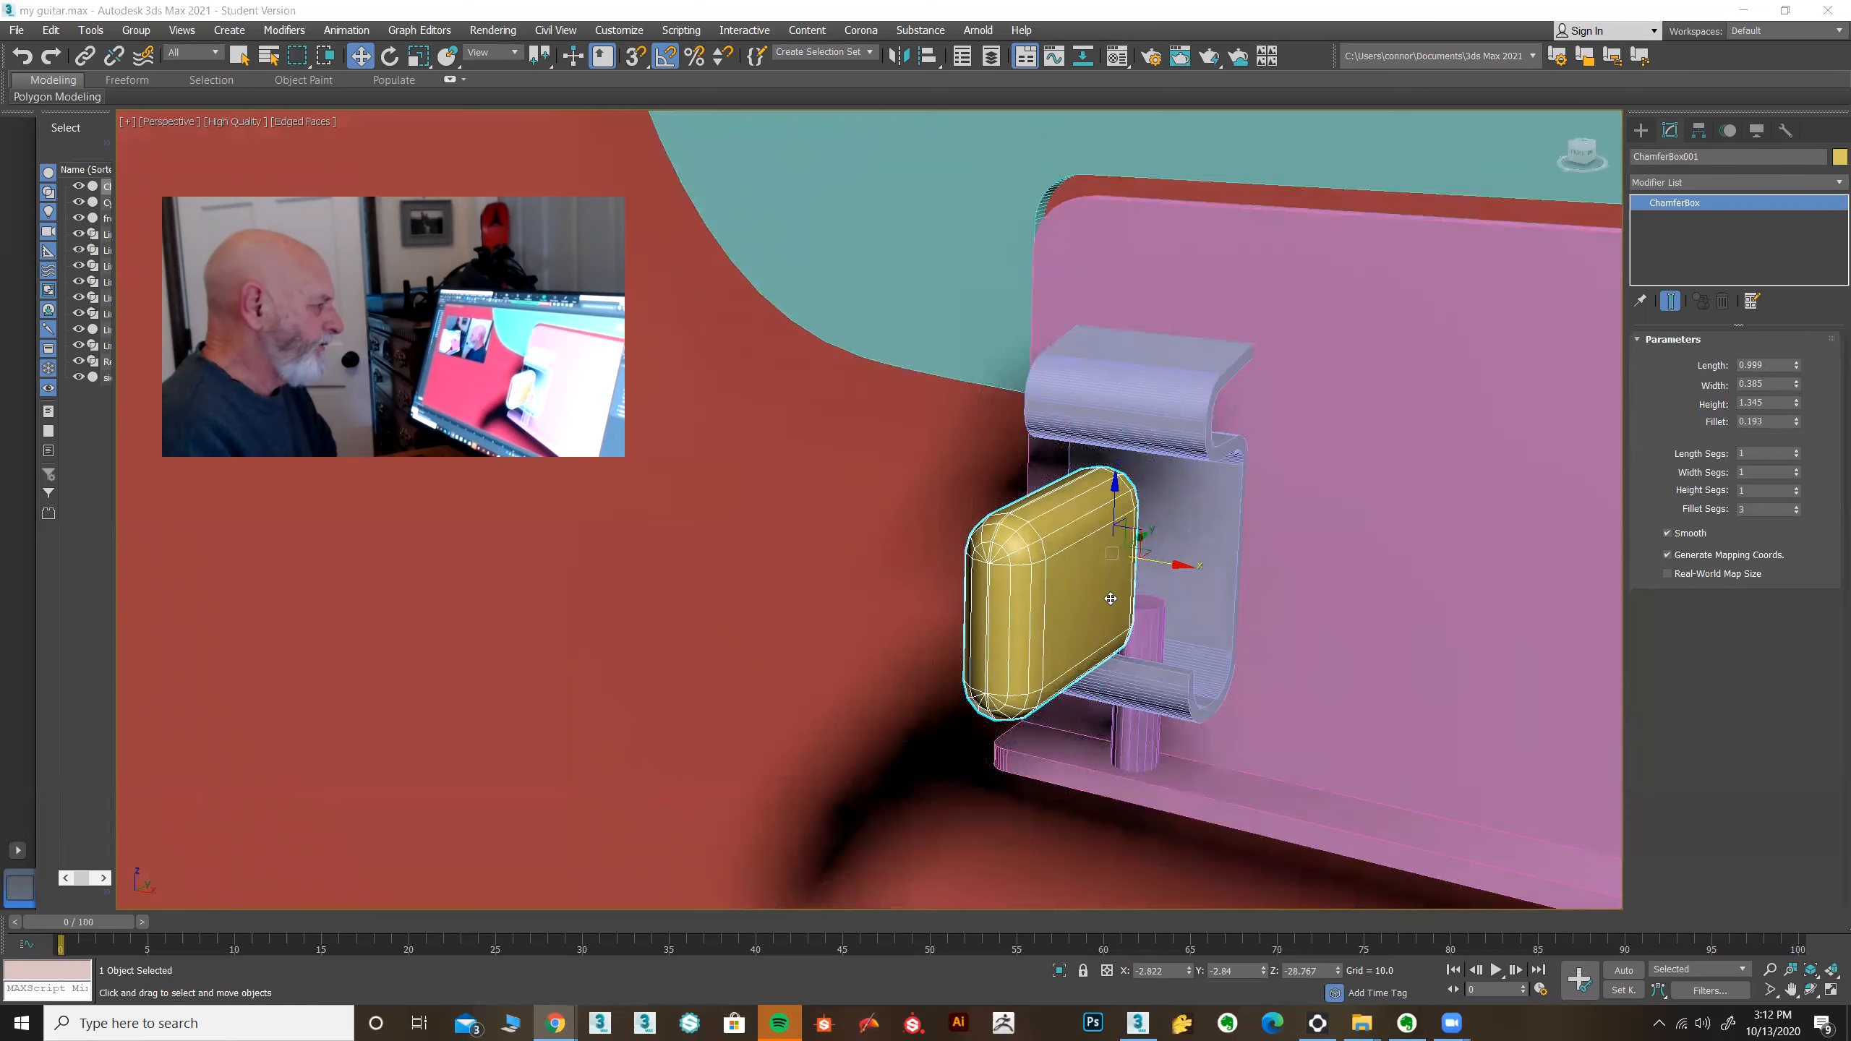
drag(1142, 539, 1226, 513)
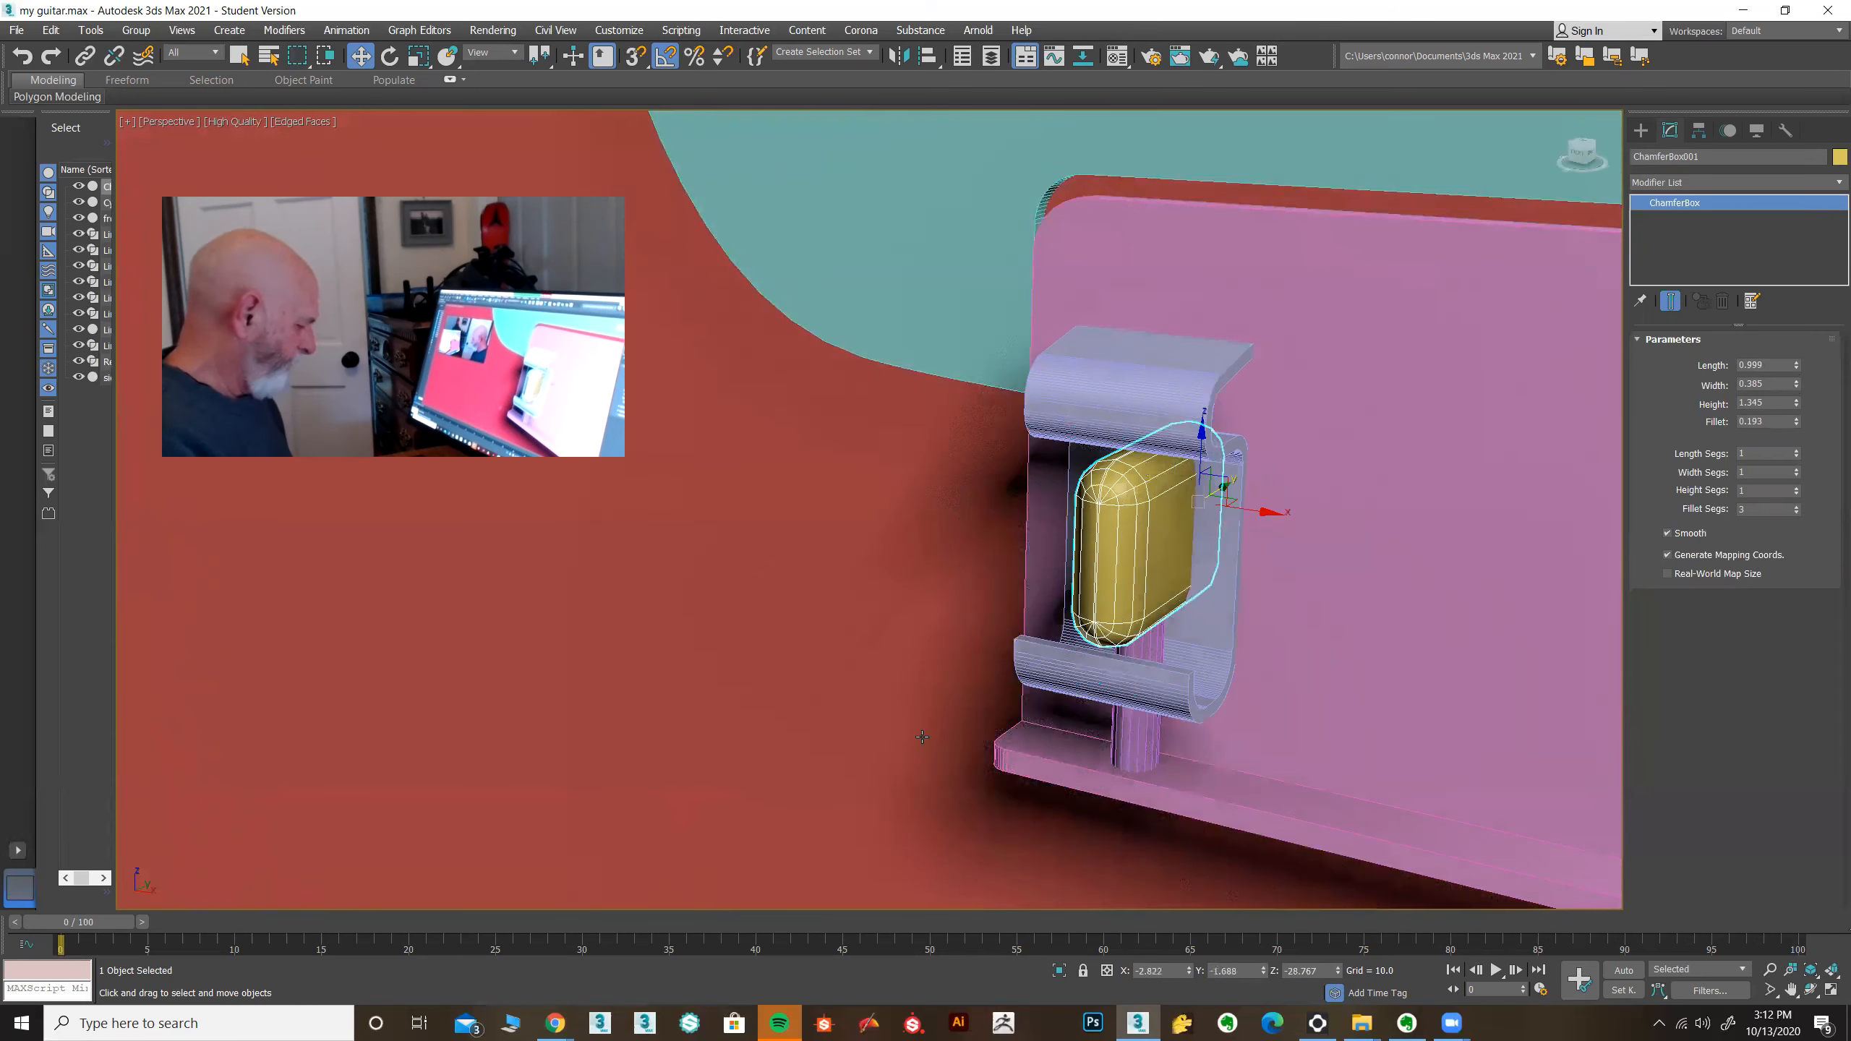
alt+middle_drag(1227, 514, 1204, 464)
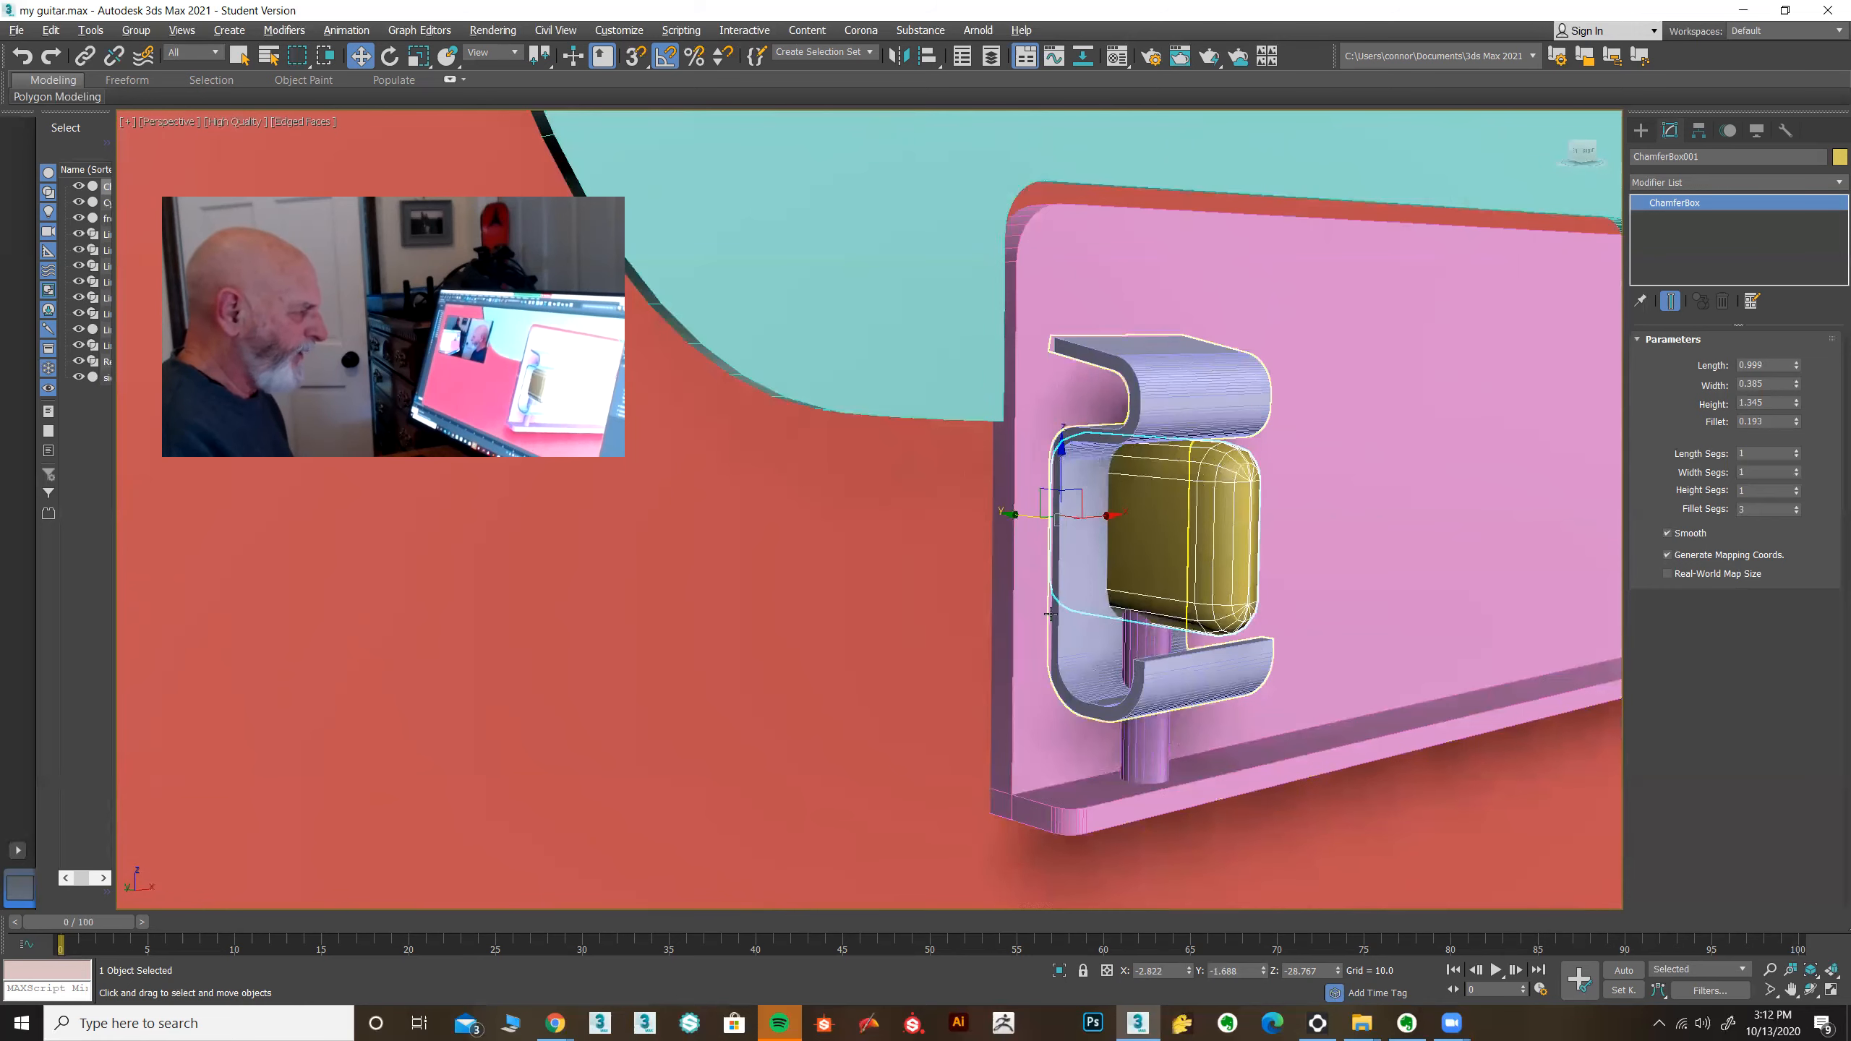
alt+middle_drag(1056, 613, 1052, 616)
drag(1023, 510, 1009, 509)
Step: Resize the chamfer box to about 0.829 long, 0.285 wide and 1.157 high with a 0.113 fillet, and lower it about 0.06 along Z
alt+middle_drag(1221, 622, 1217, 598)
alt+middle_drag(1006, 620, 1108, 503)
alt+middle_drag(1243, 640, 1094, 609)
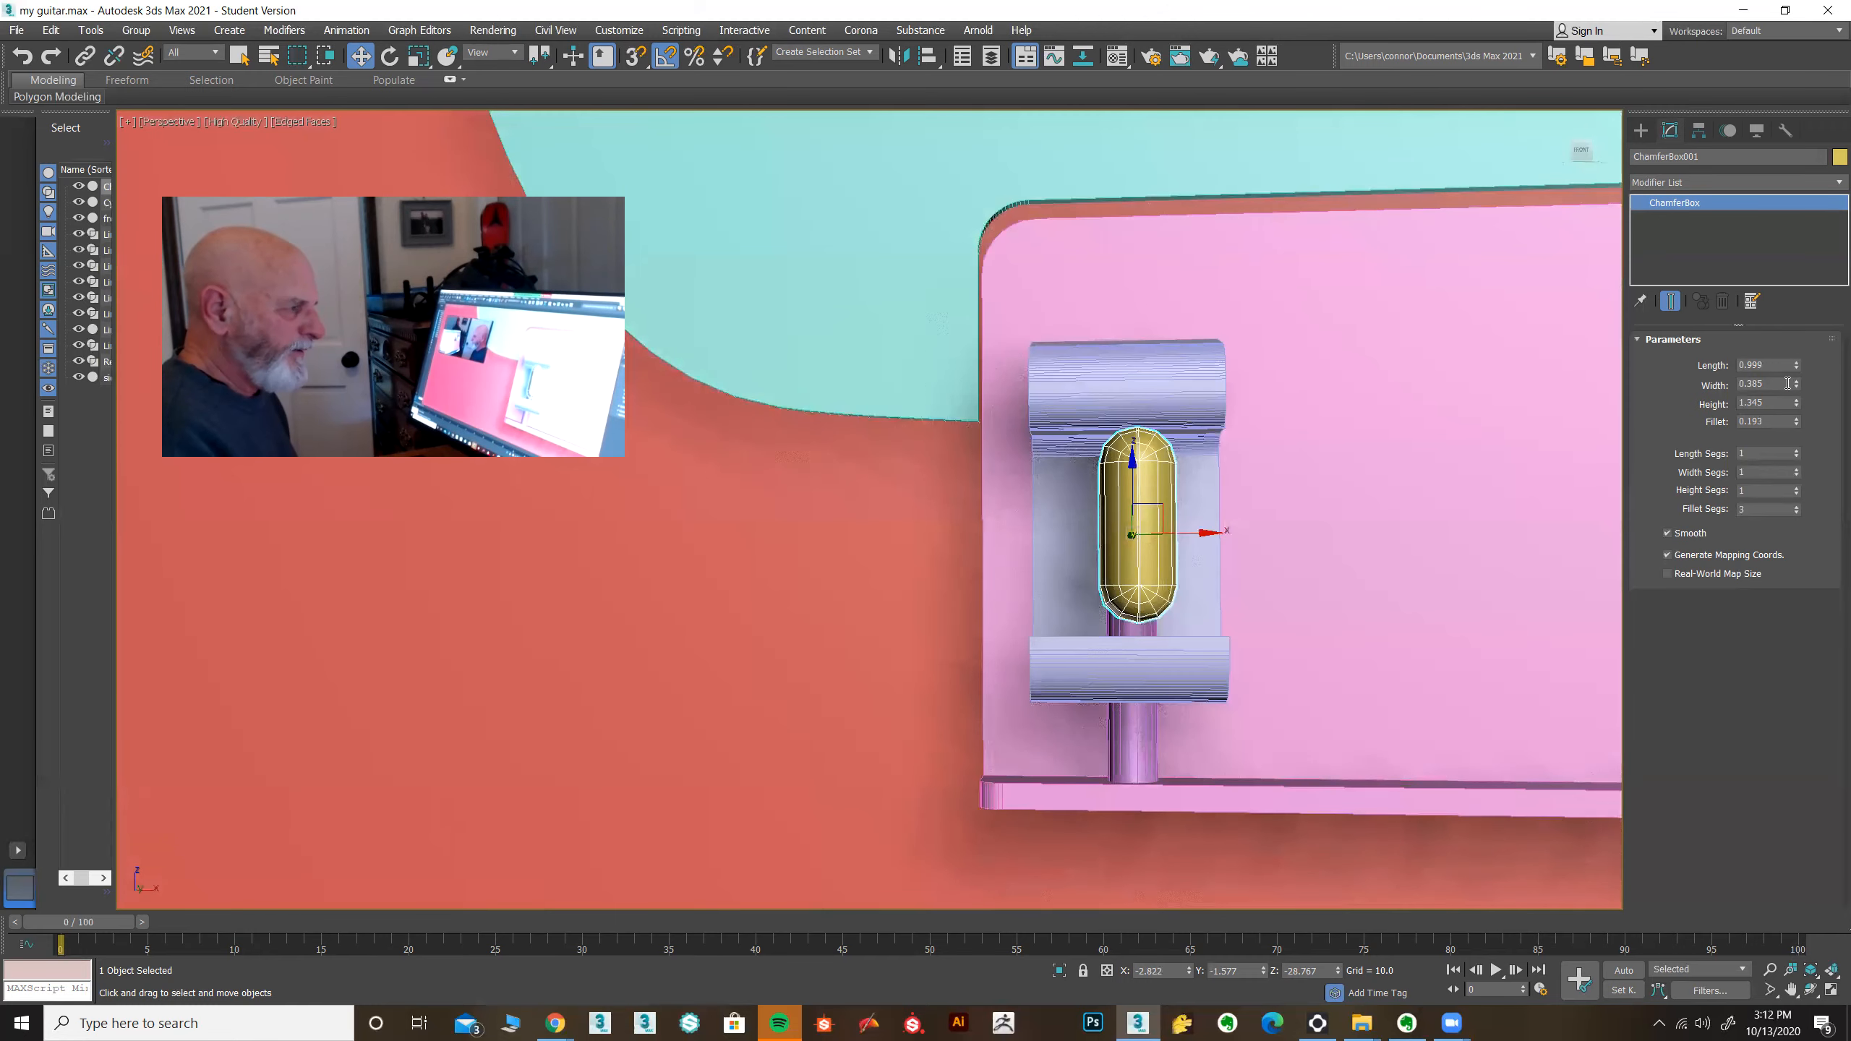
mouse_move(1796, 410)
mouse_down()
mouse_move(1795, 373)
mouse_move(1798, 423)
mouse_up()
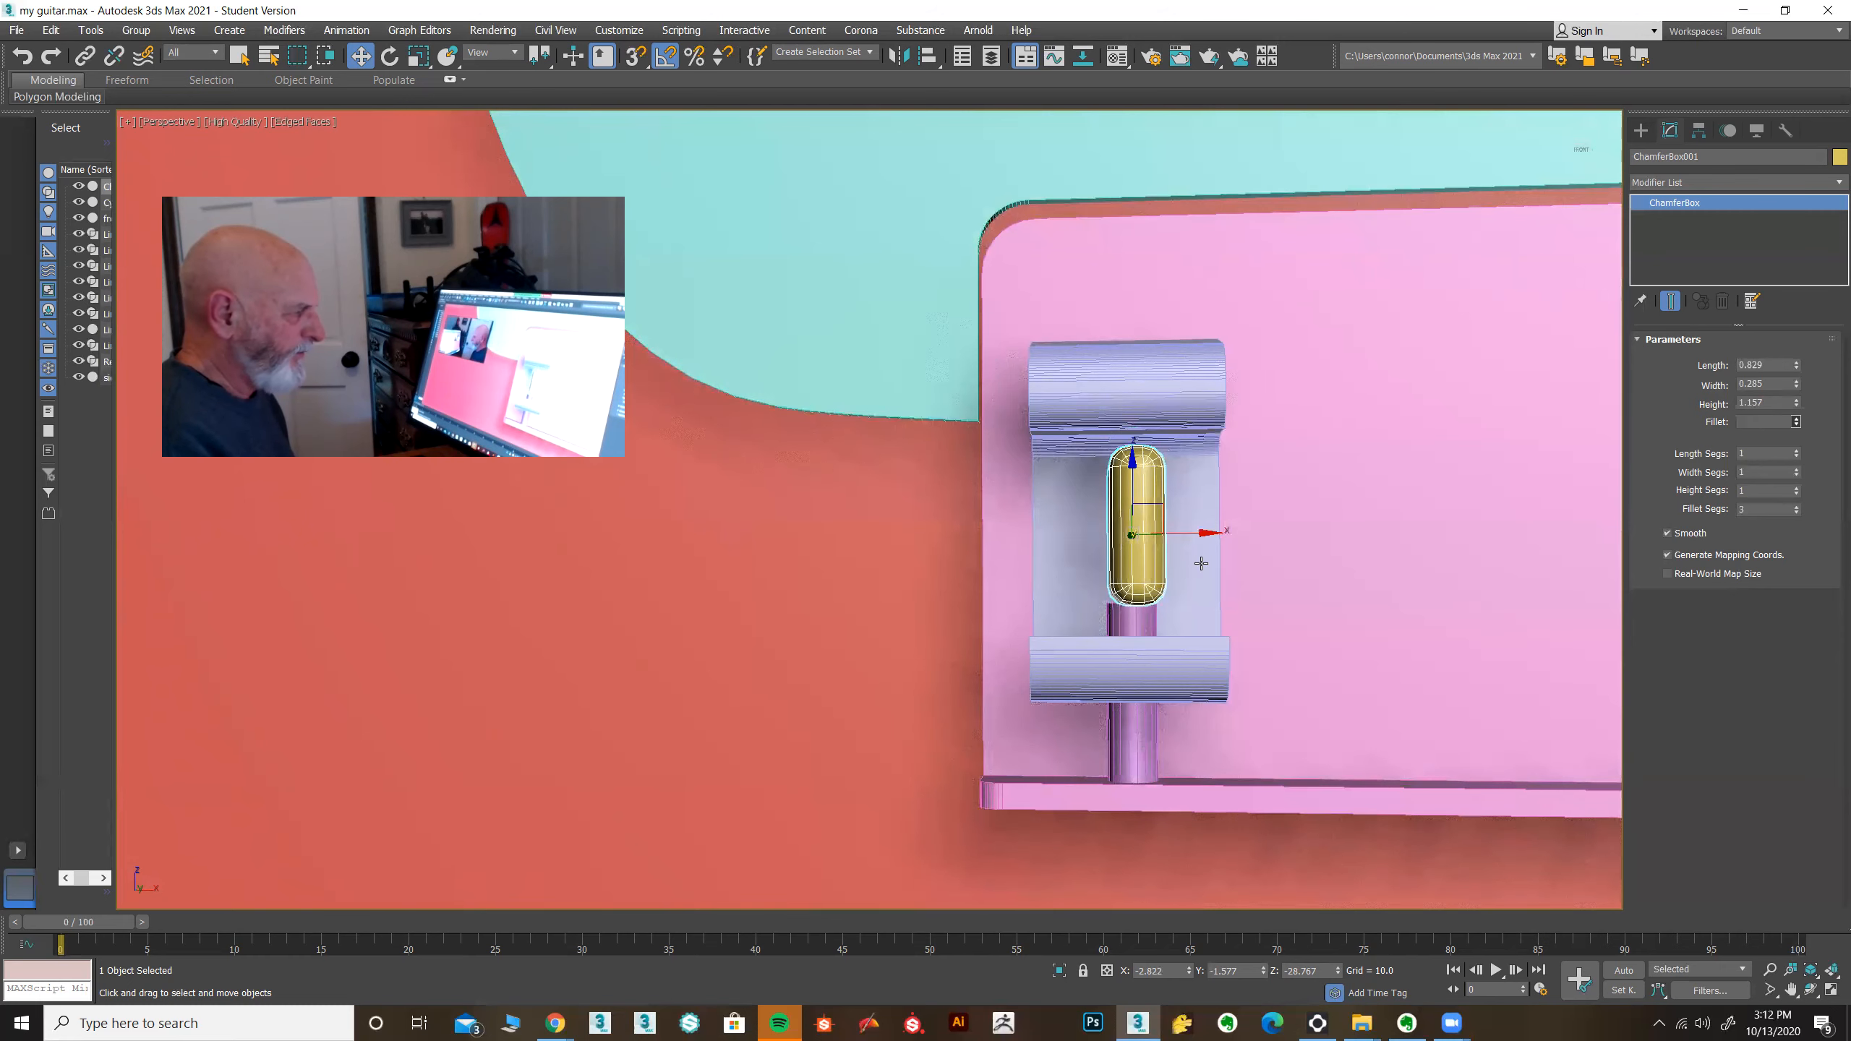
alt+middle_drag(1122, 569, 1241, 568)
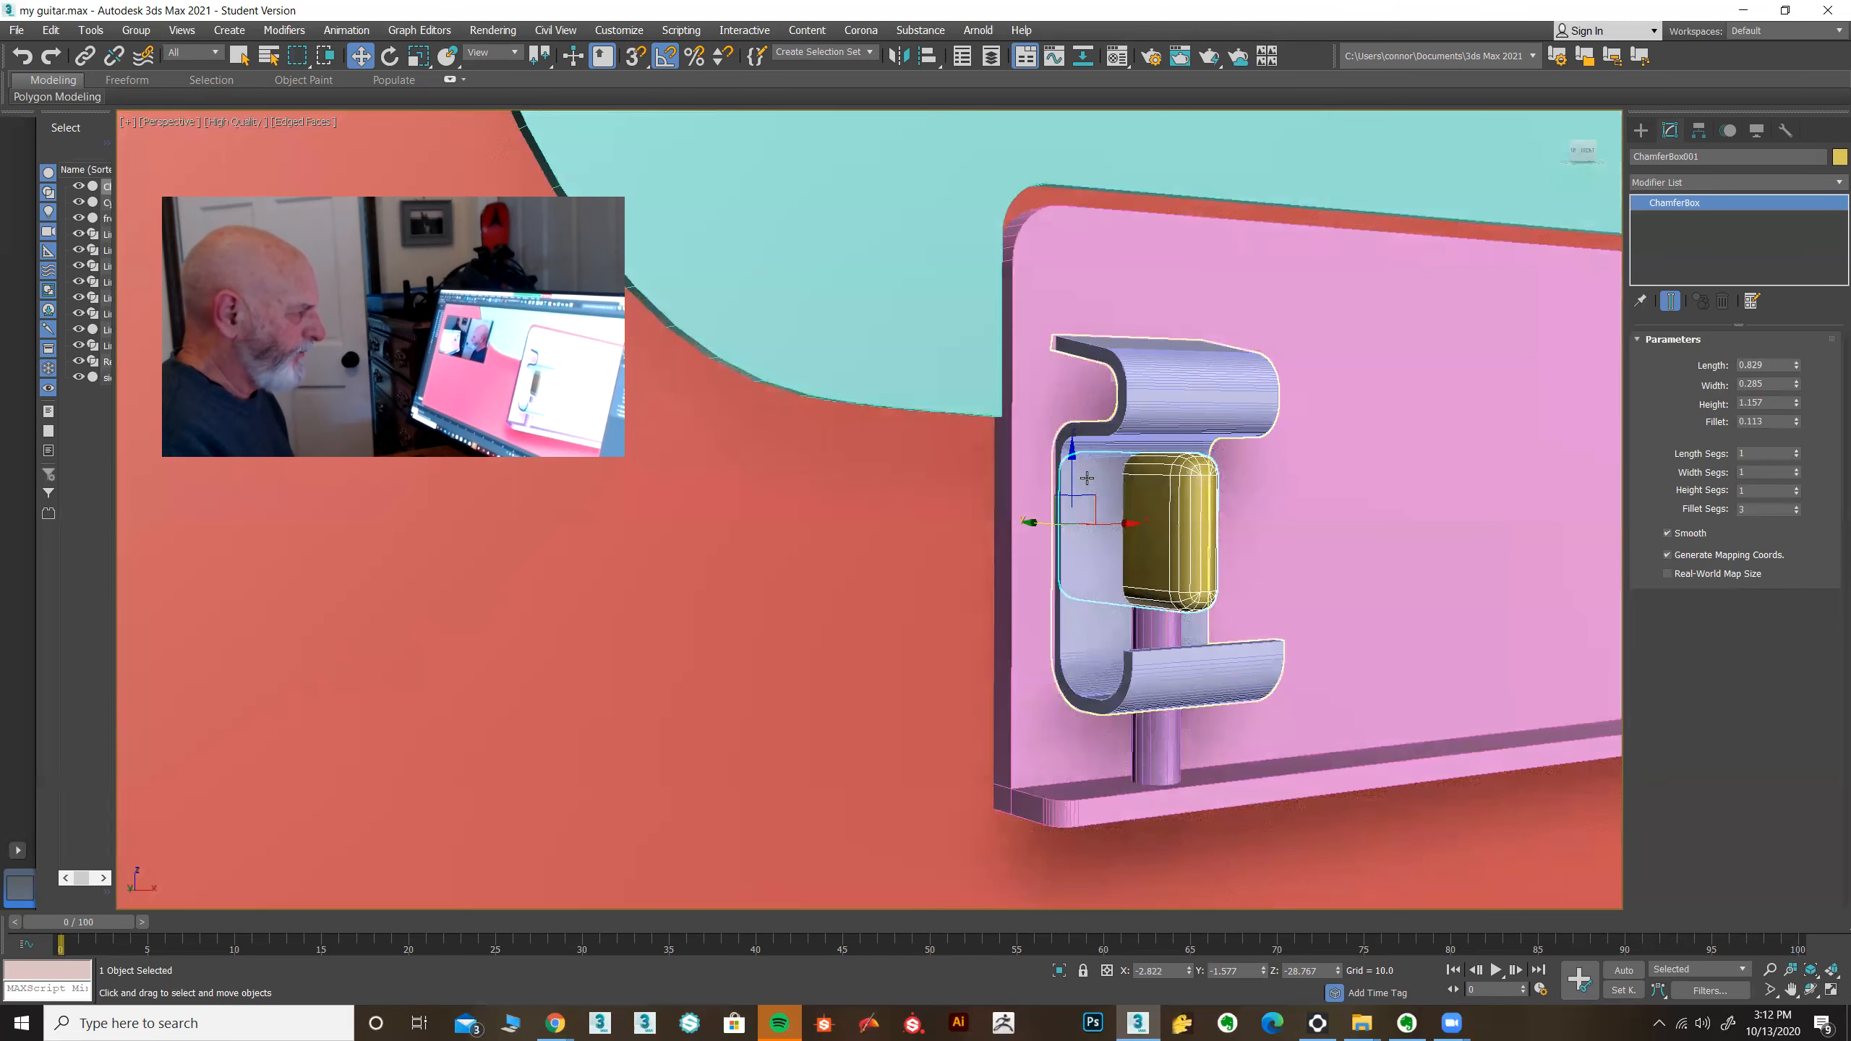
drag(1072, 457, 1071, 468)
Step: Hide everything except the chamfer box, saddle and bridge plate, and select only the chamfer box
alt+middle_drag(1379, 602, 1334, 605)
alt+middle_drag(1412, 582, 1117, 495)
ctrl+click(1117, 495)
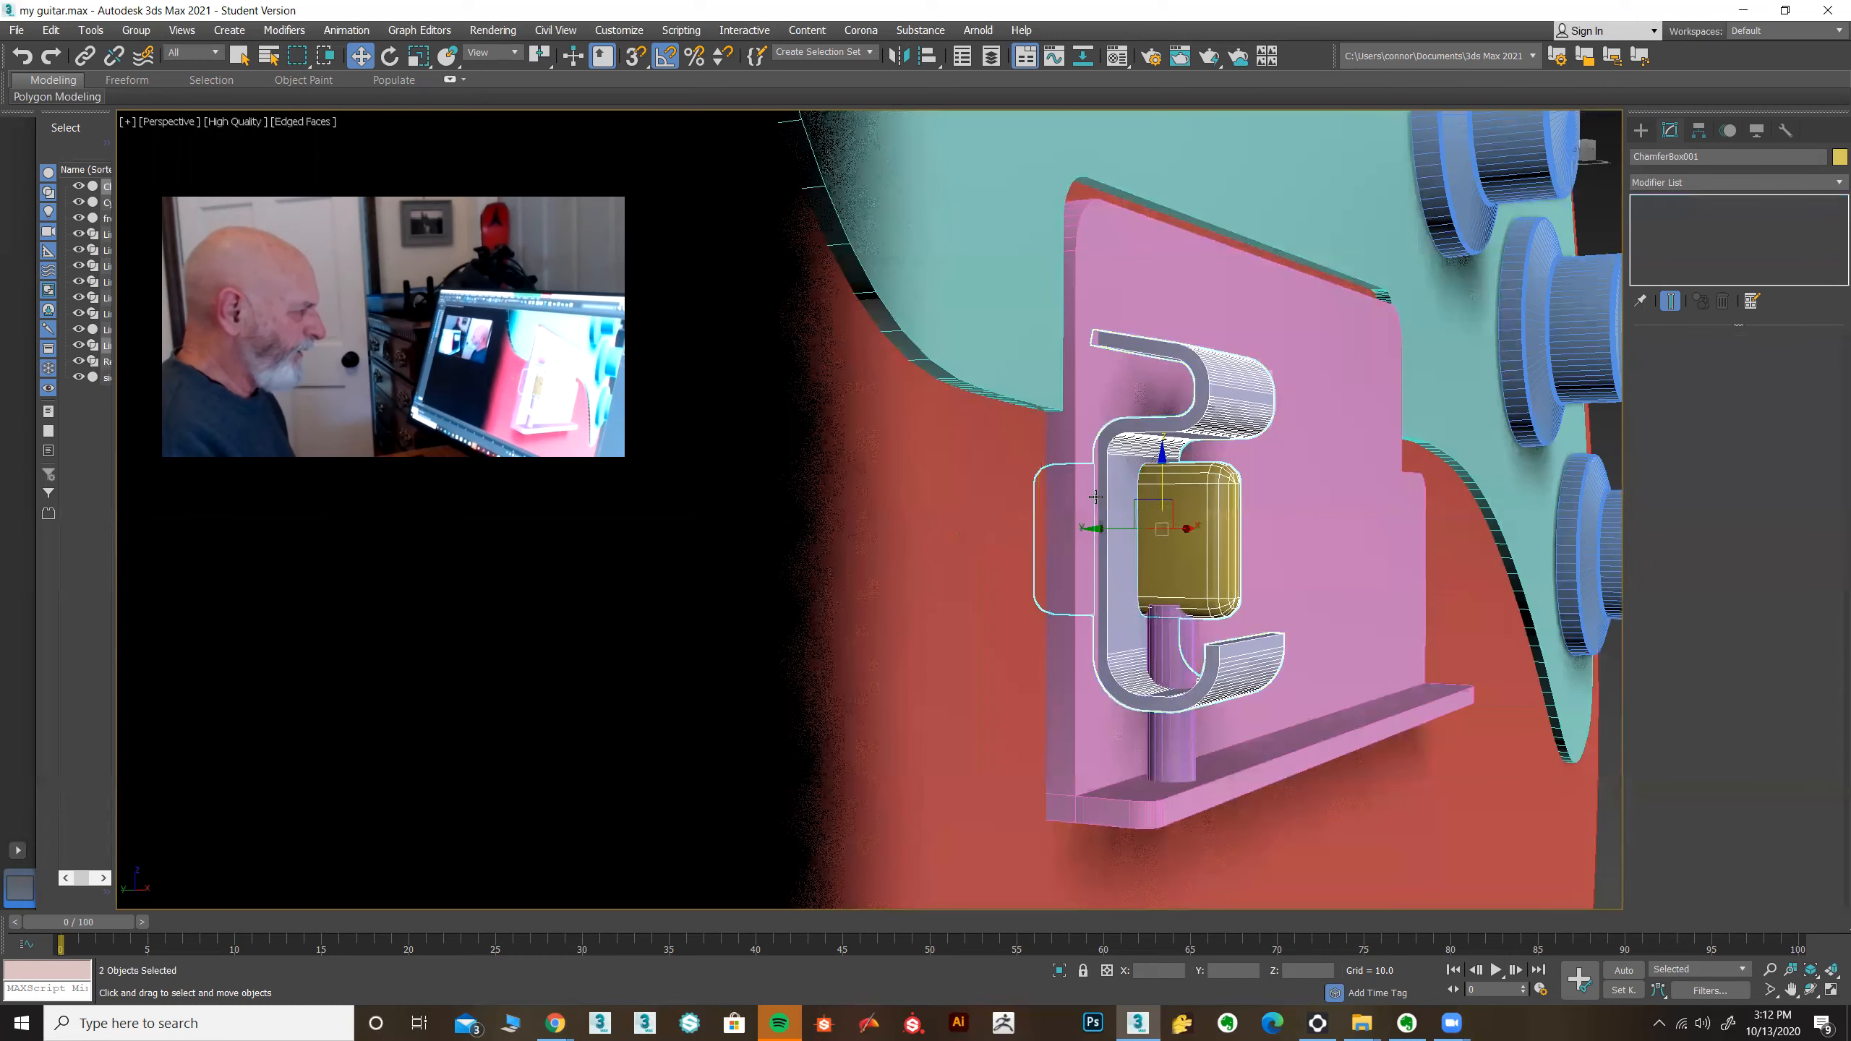
ctrl+click(1077, 502)
right_click(1077, 502)
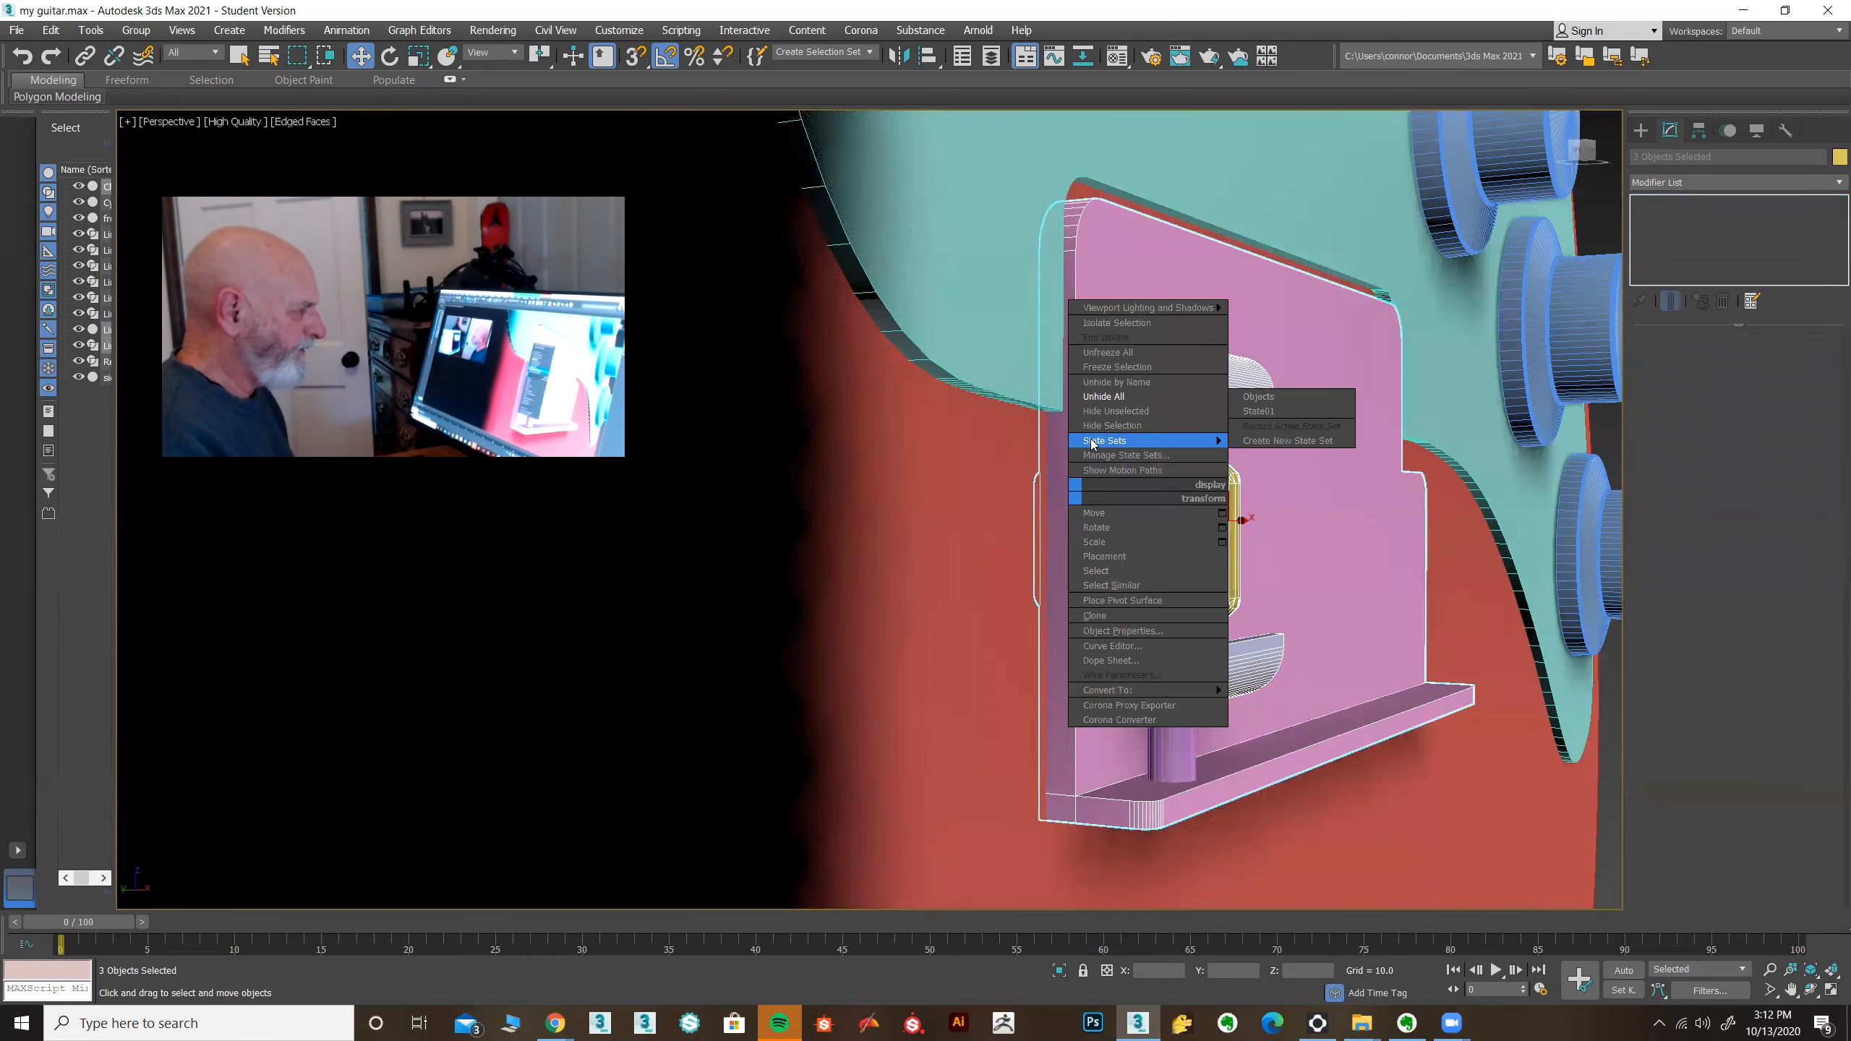
click(1115, 410)
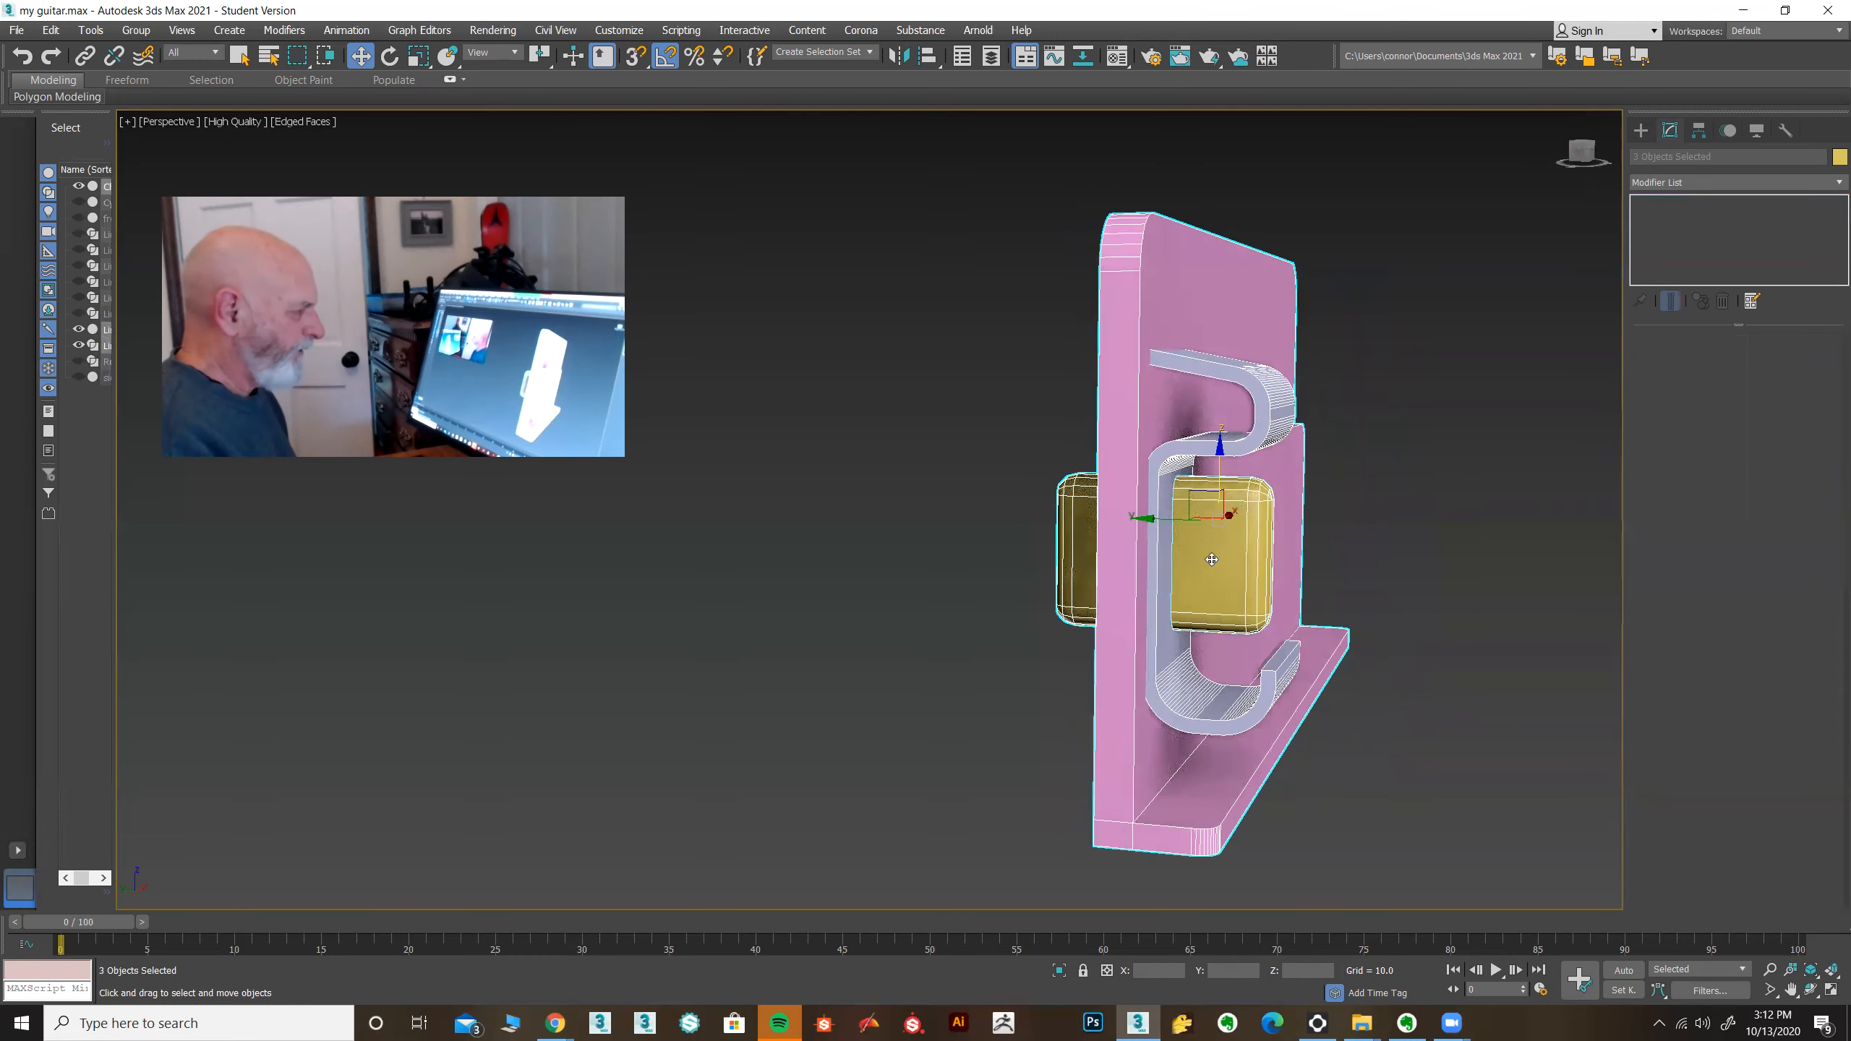
click(1056, 619)
alt+middle_drag(1012, 647, 937, 652)
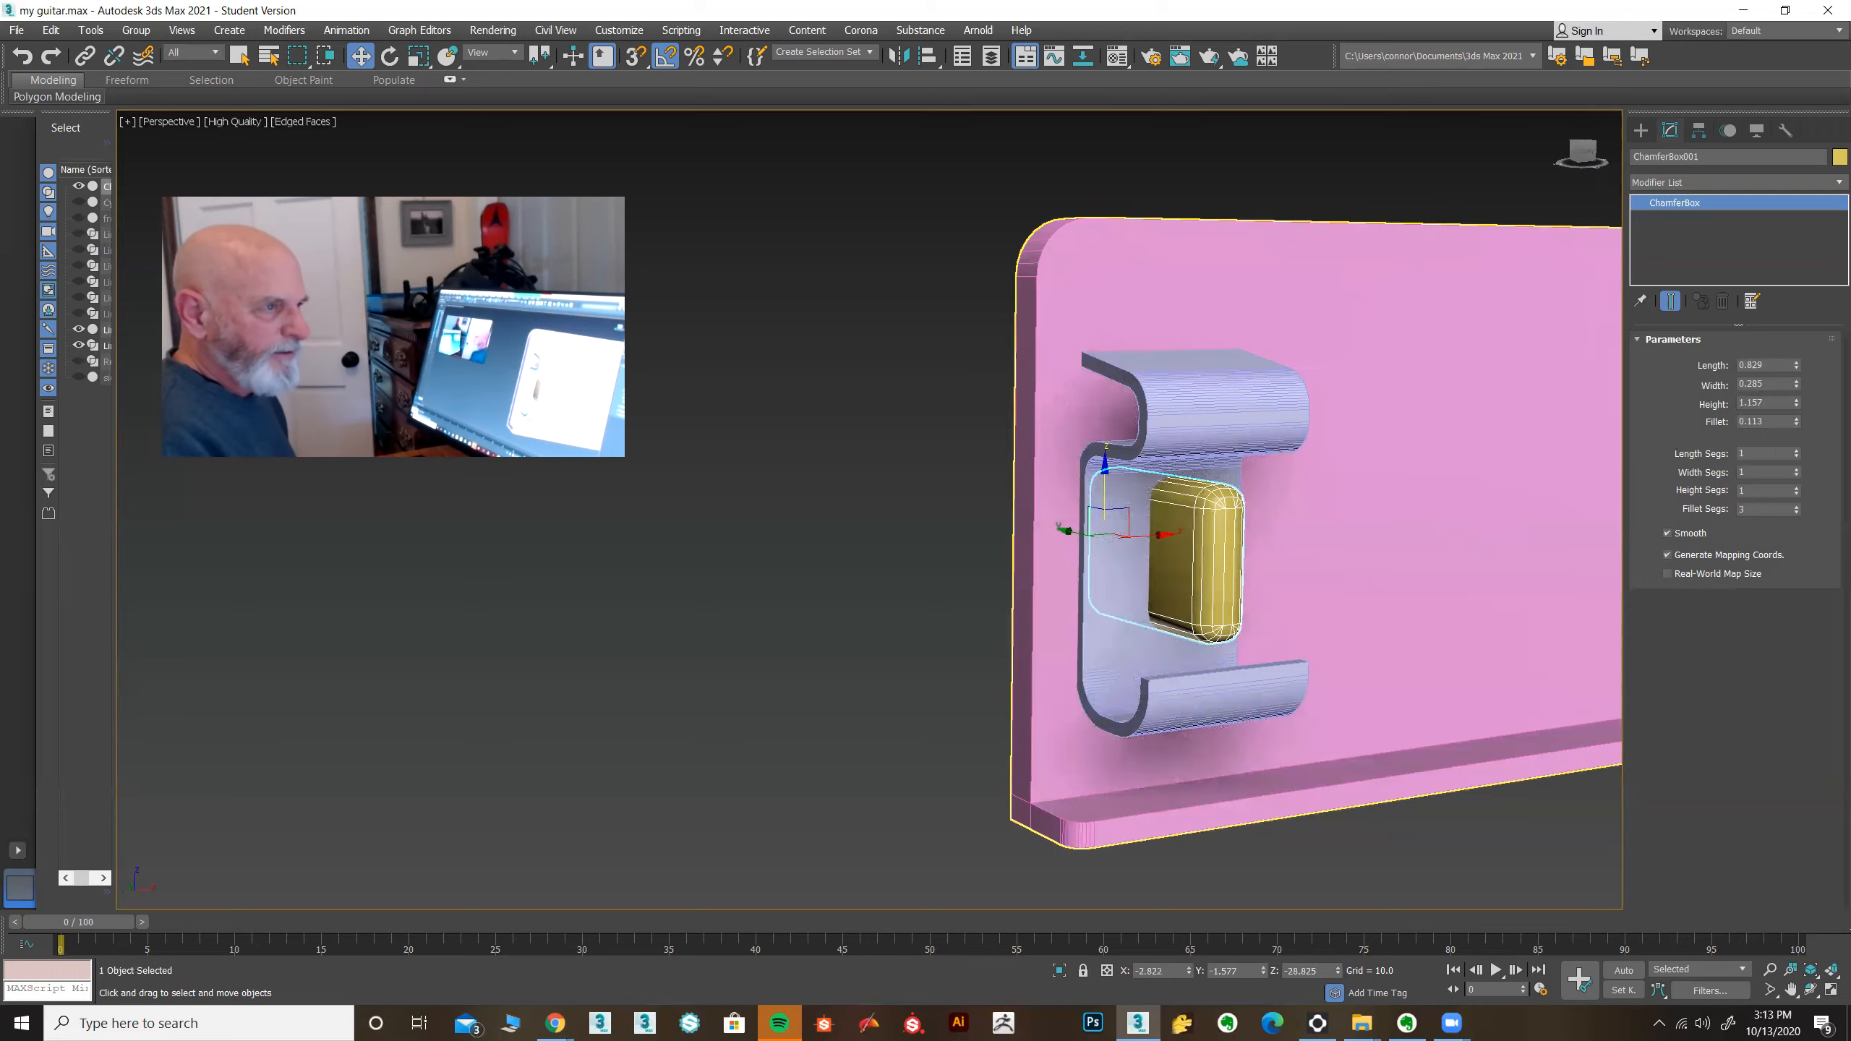
Step: Compare with the slot in the reference photo and raise the chamfer box's fillet segments to 5
key(alt+Tab)
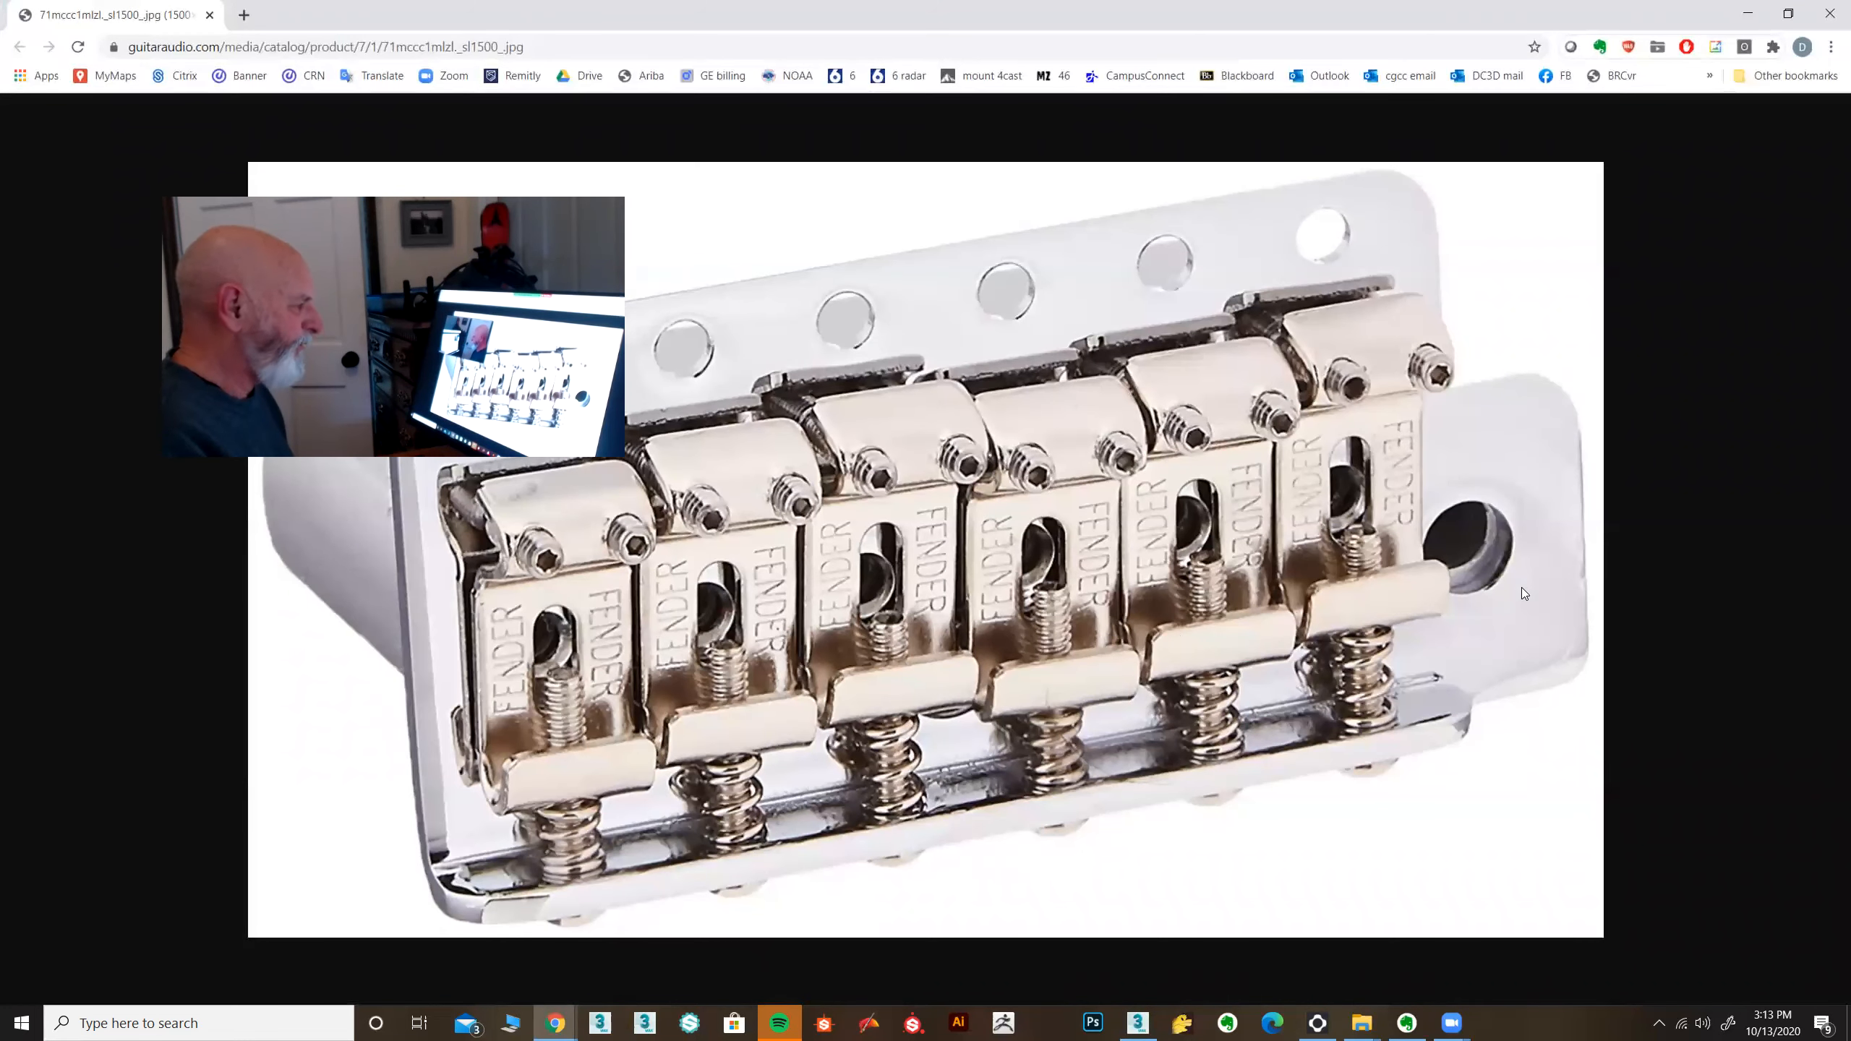
key(alt+Tab)
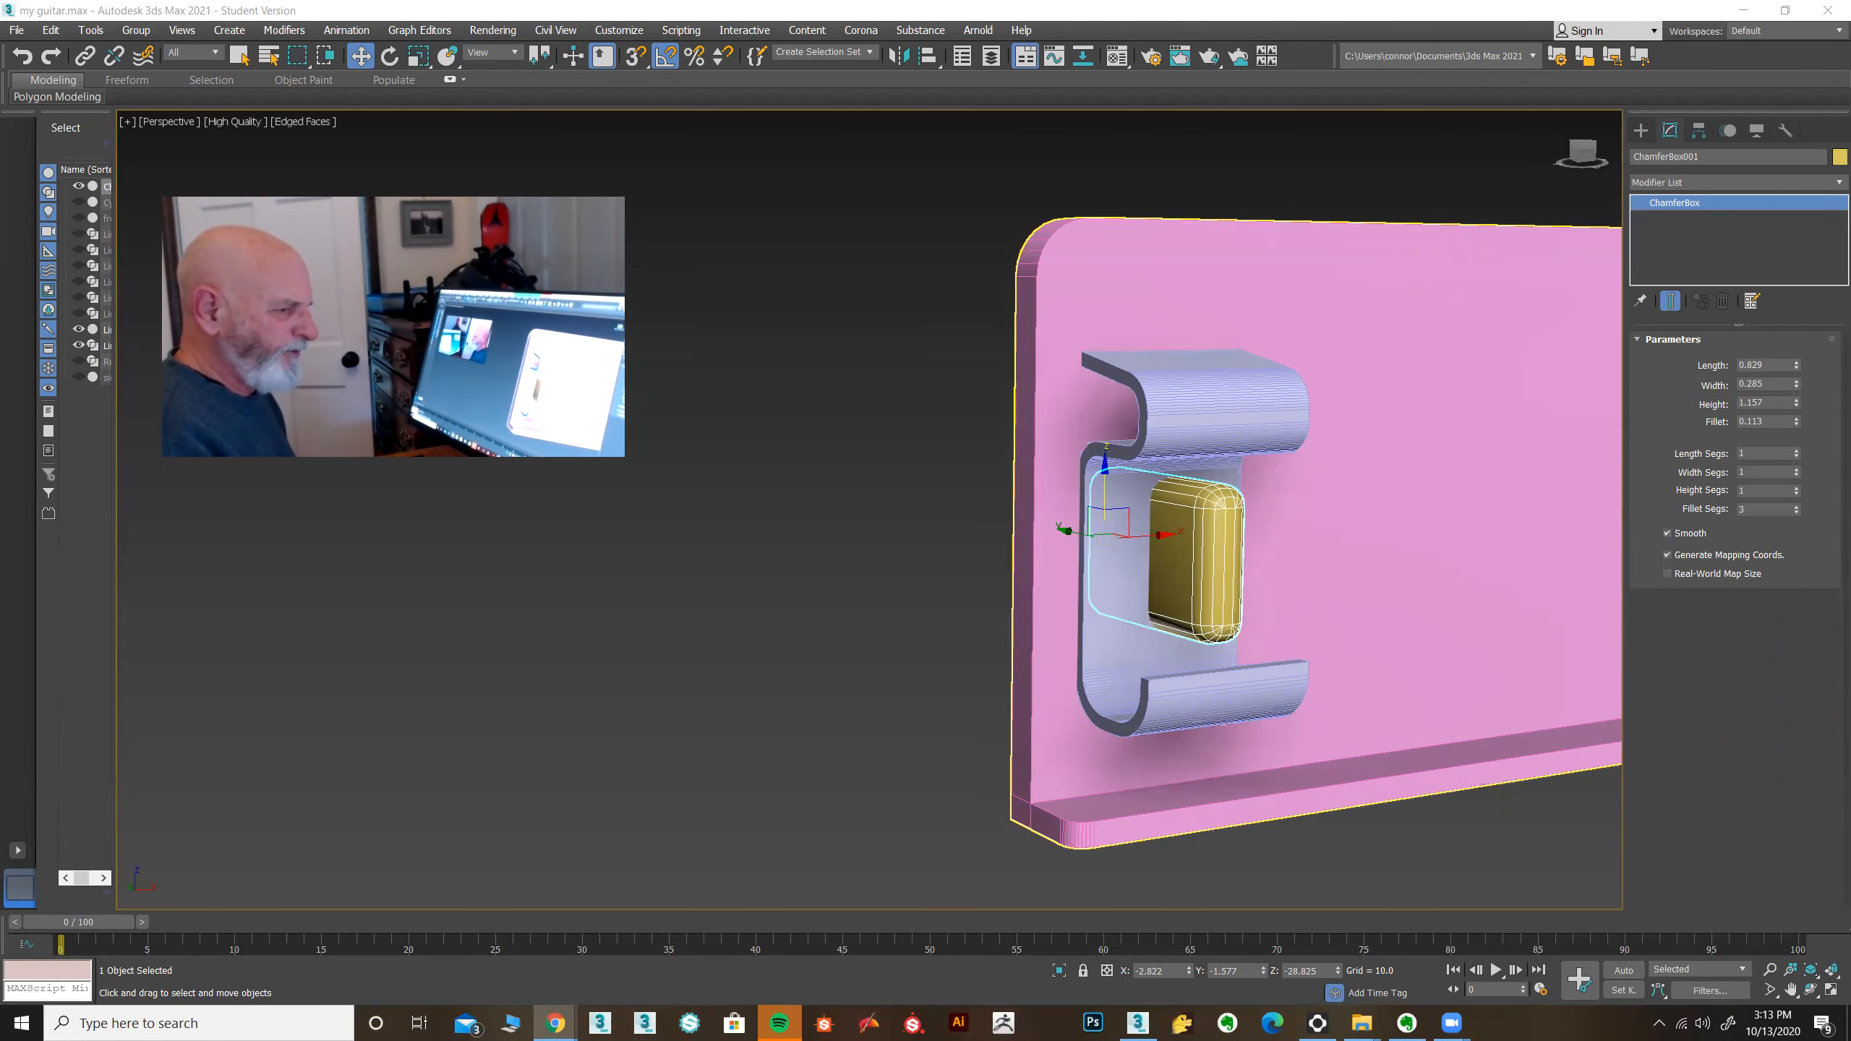
middle_drag(1131, 694, 1036, 718)
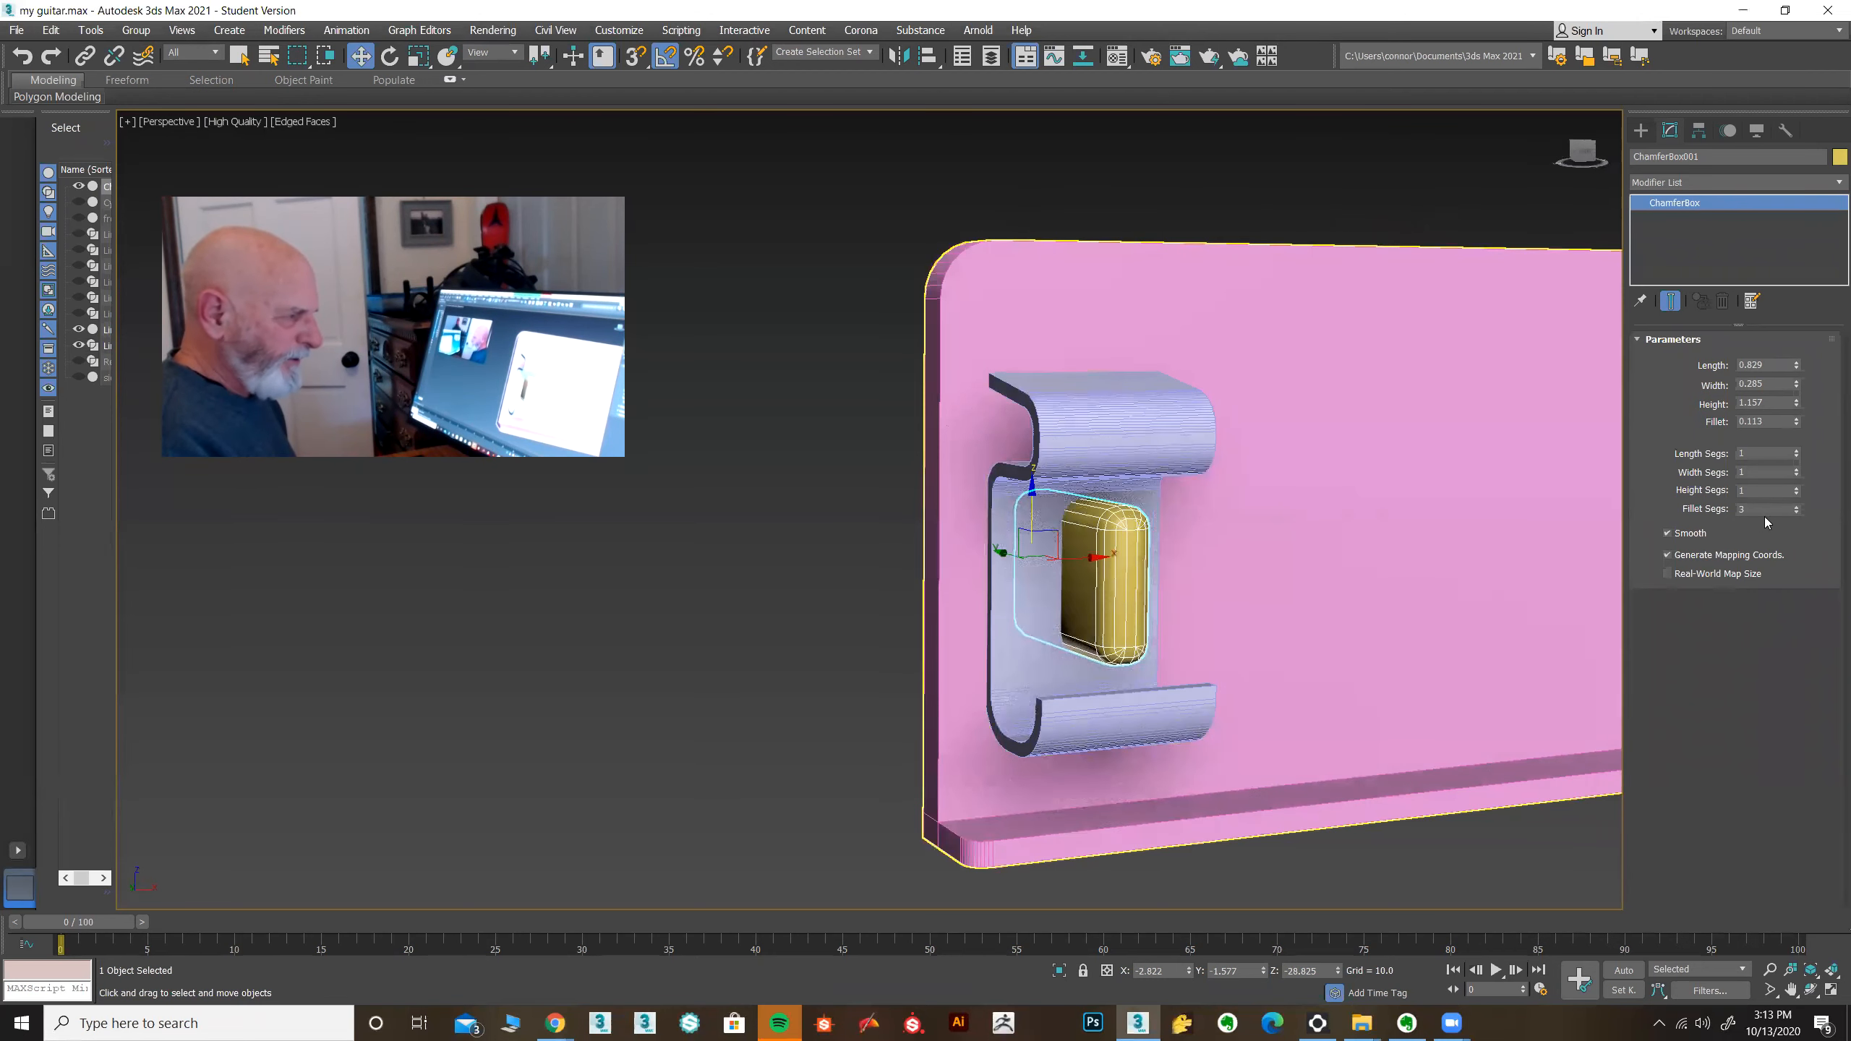
click(1796, 508)
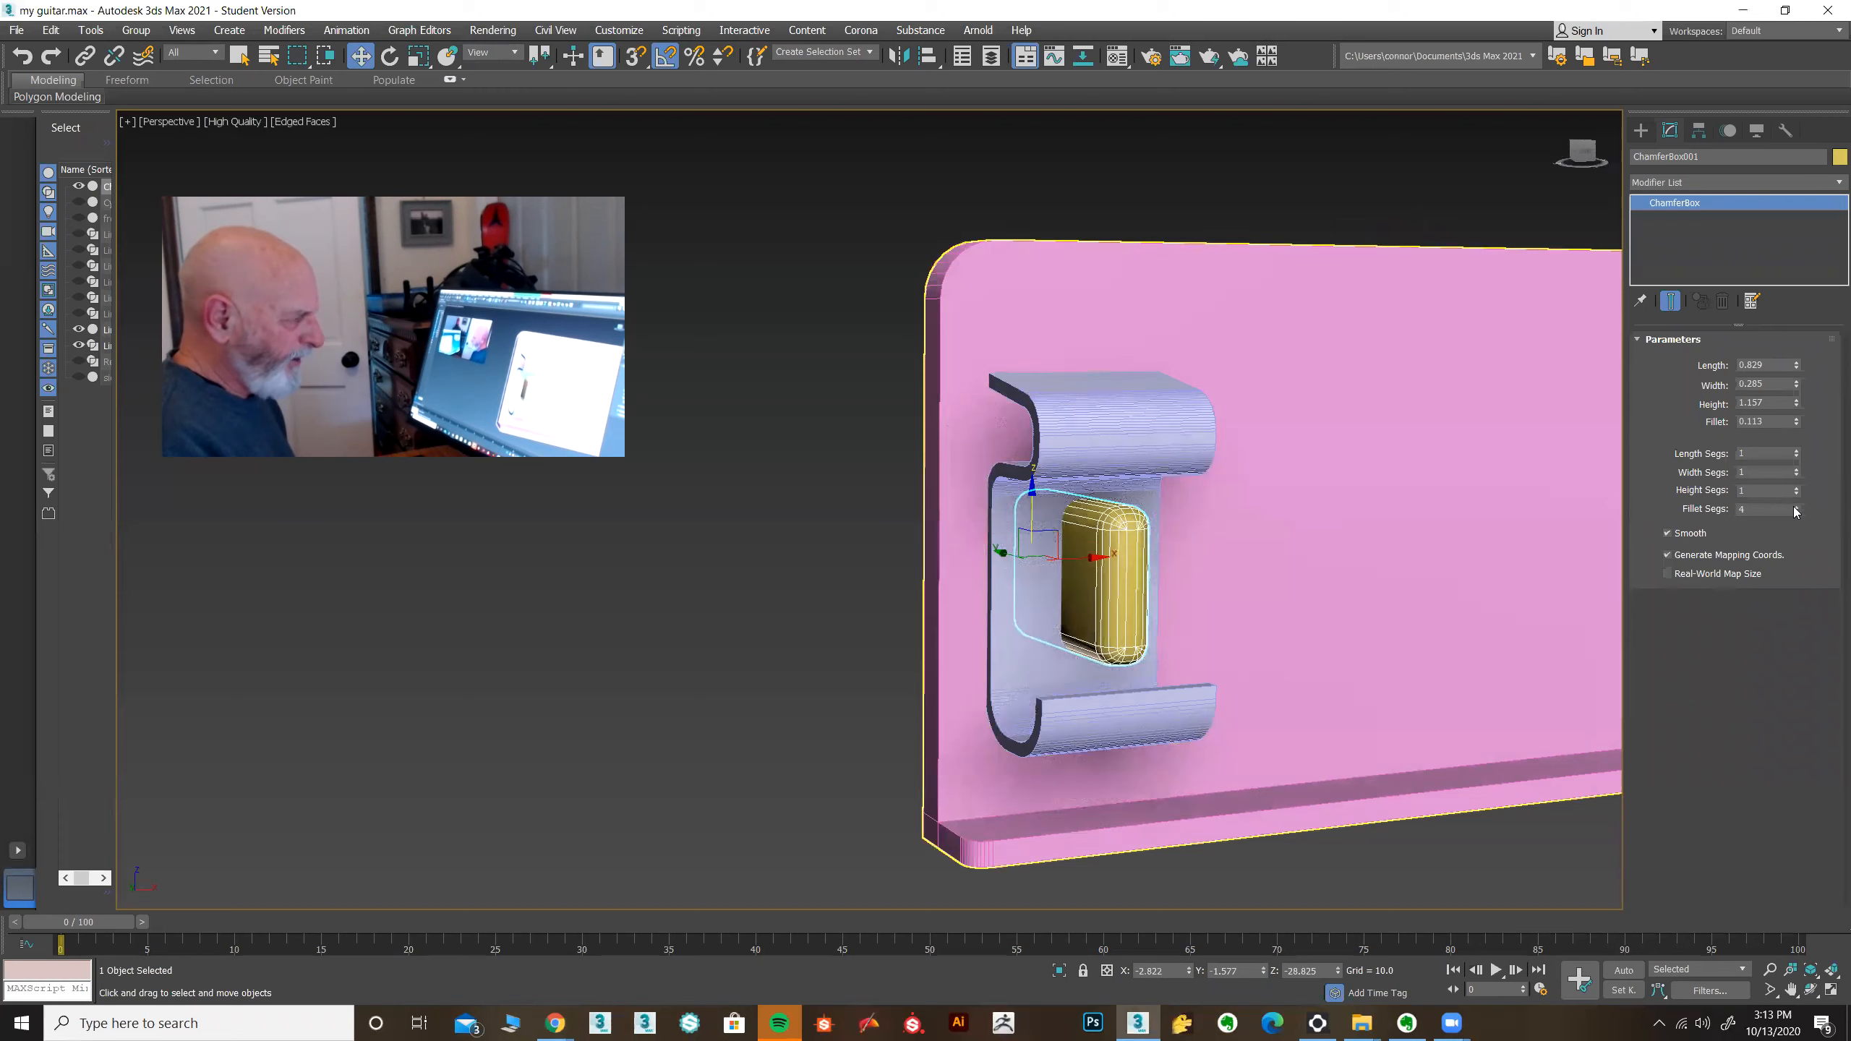
click(1795, 507)
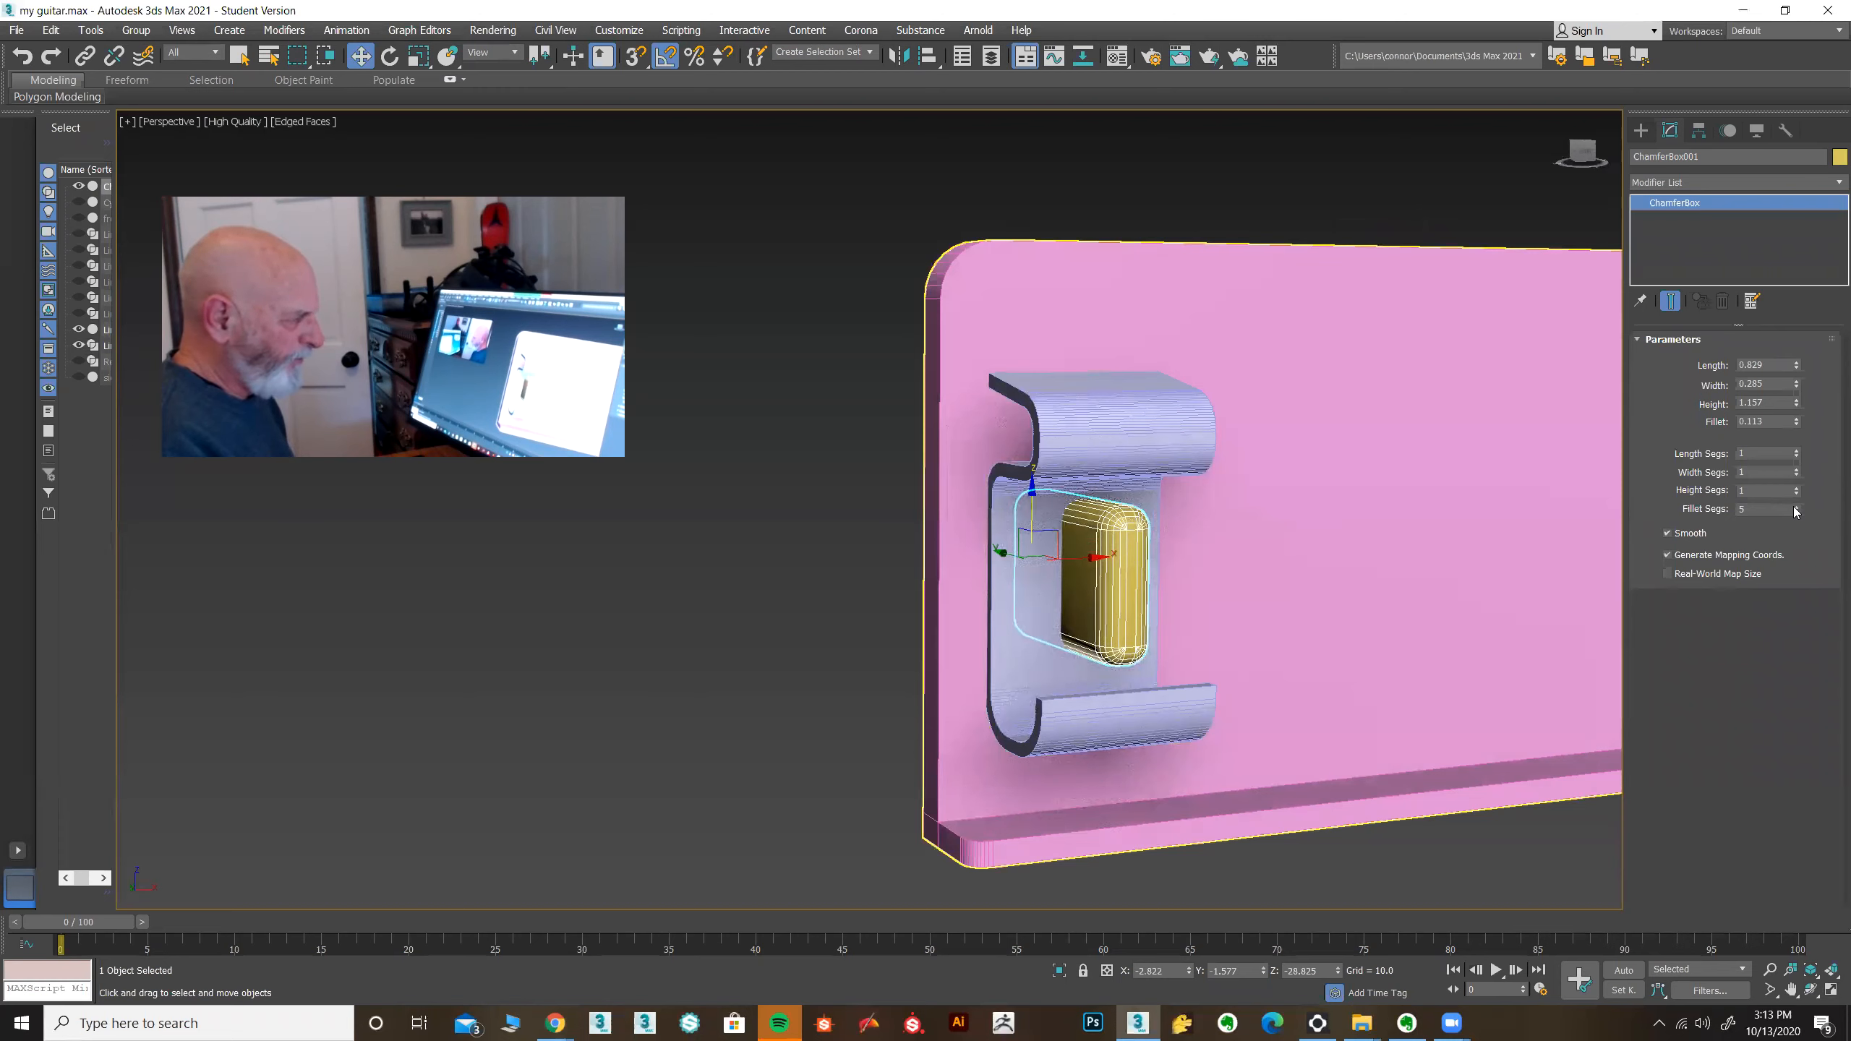
Step: Cut the slot through the saddle's back wall by subtracting the chamfer box from the saddle with ProBoolean
click(1021, 682)
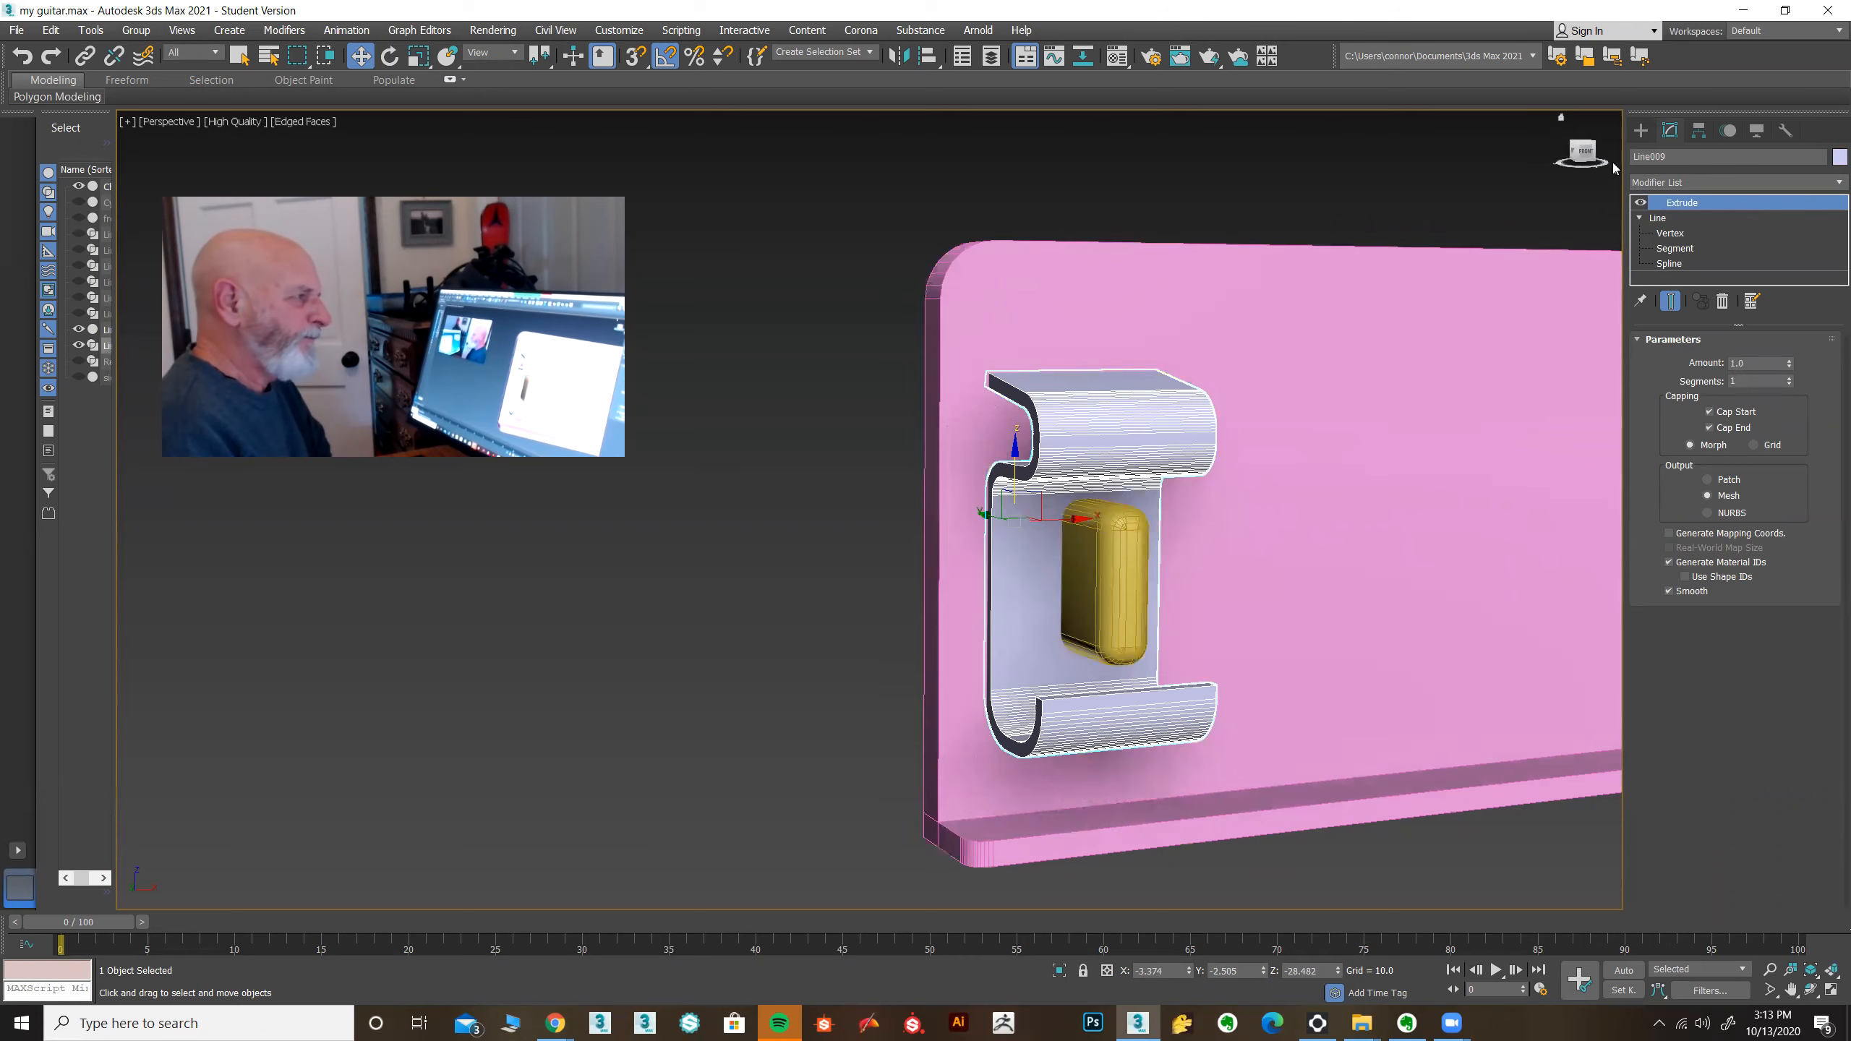
click(1643, 131)
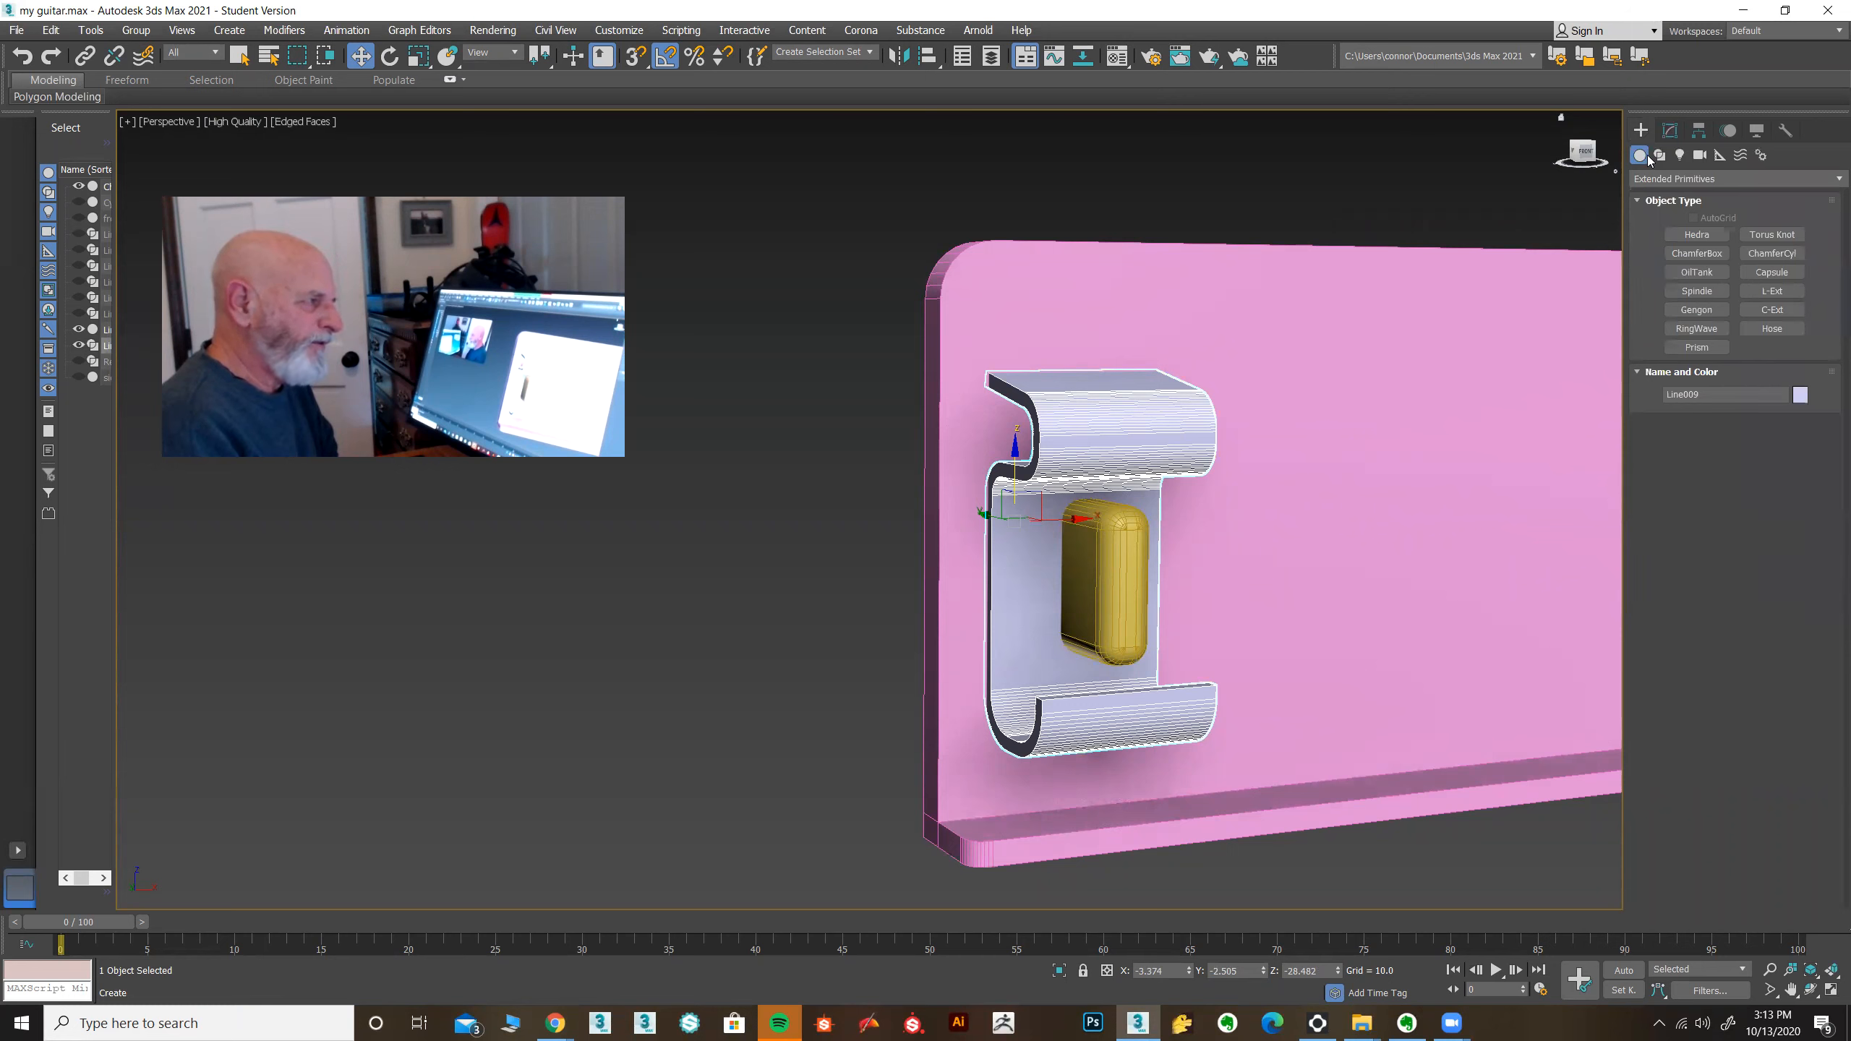
click(1673, 179)
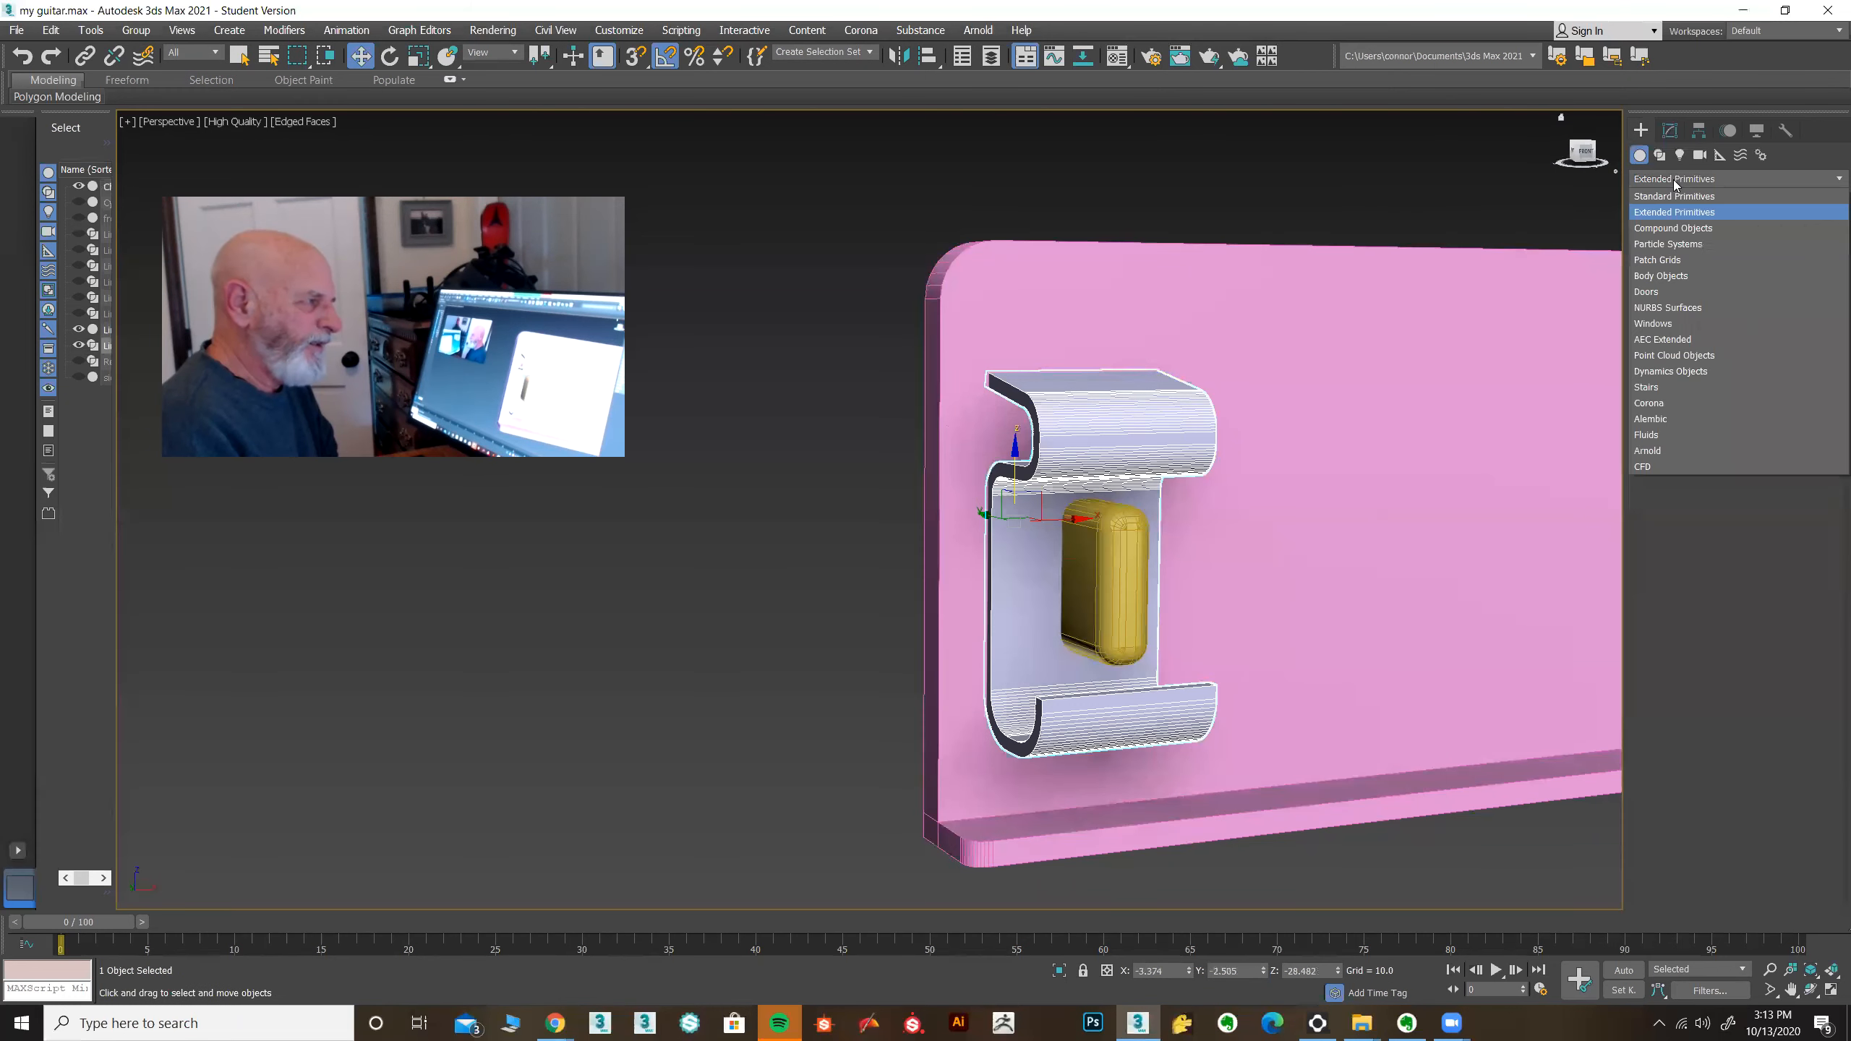
click(1667, 228)
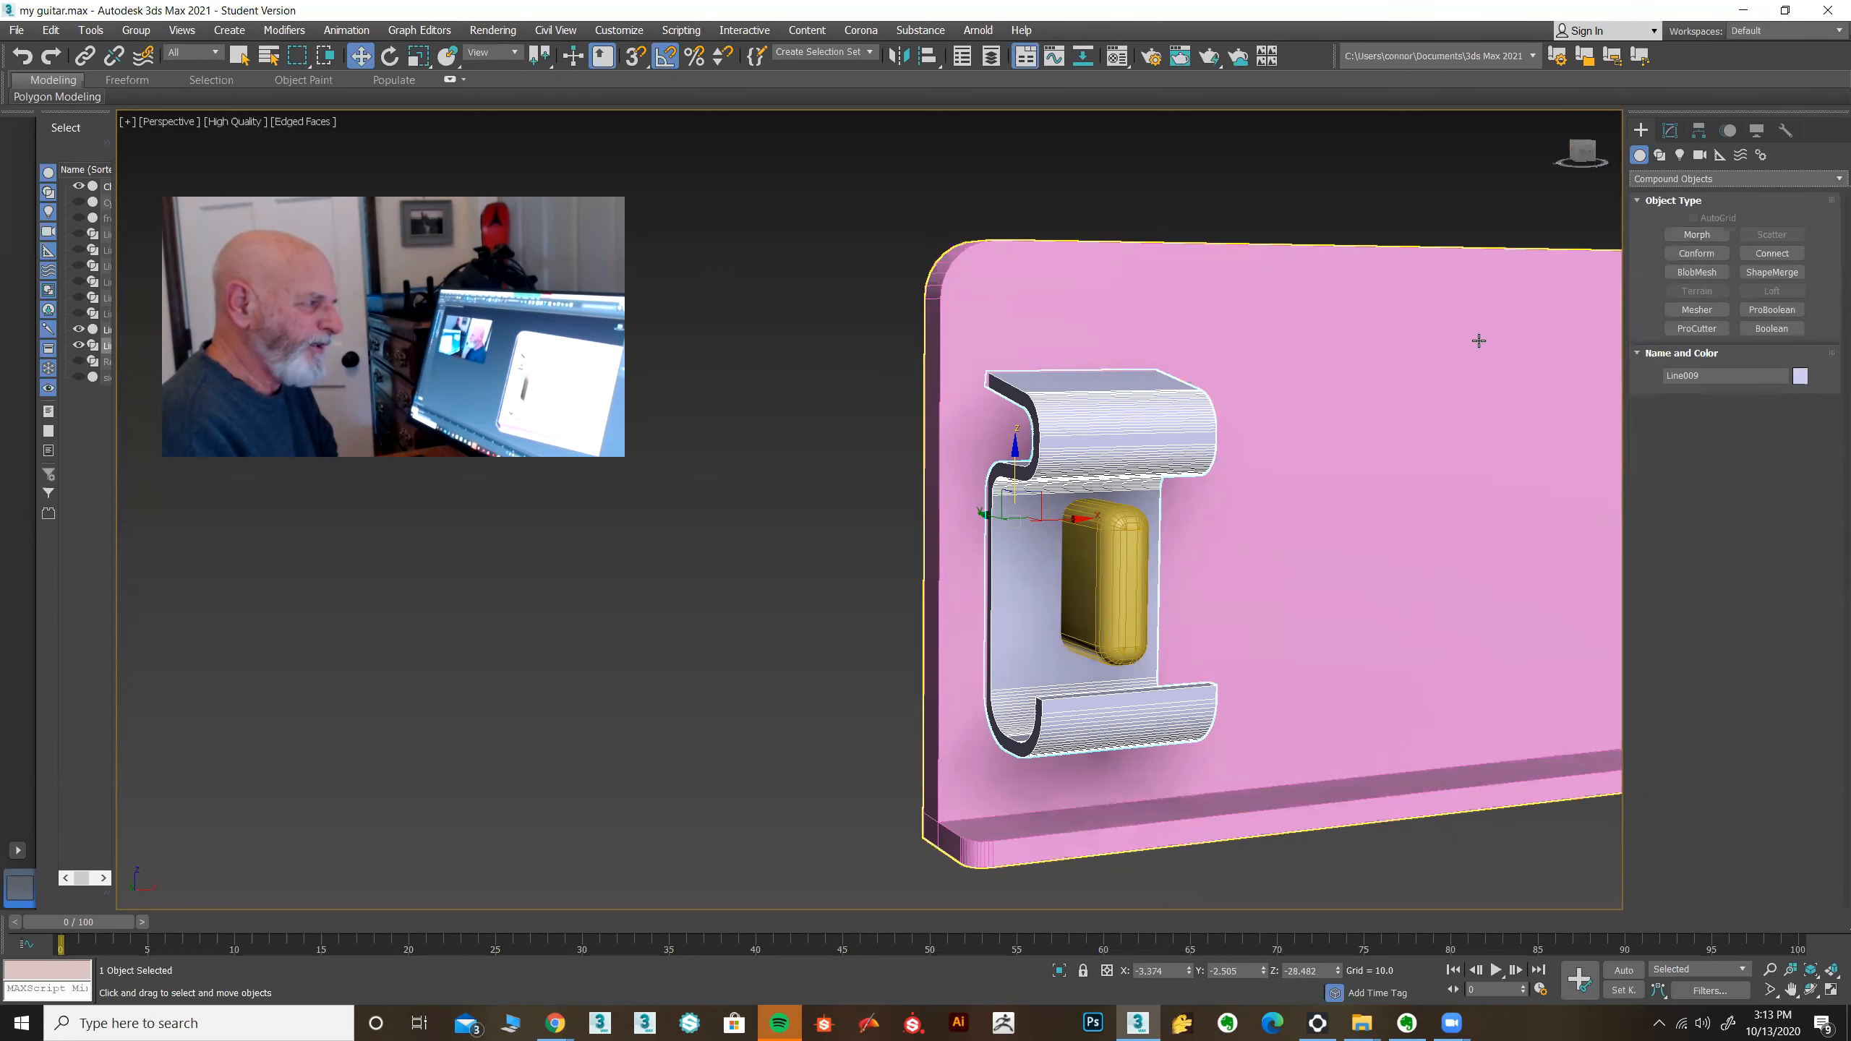
middle_drag(1520, 356, 1431, 358)
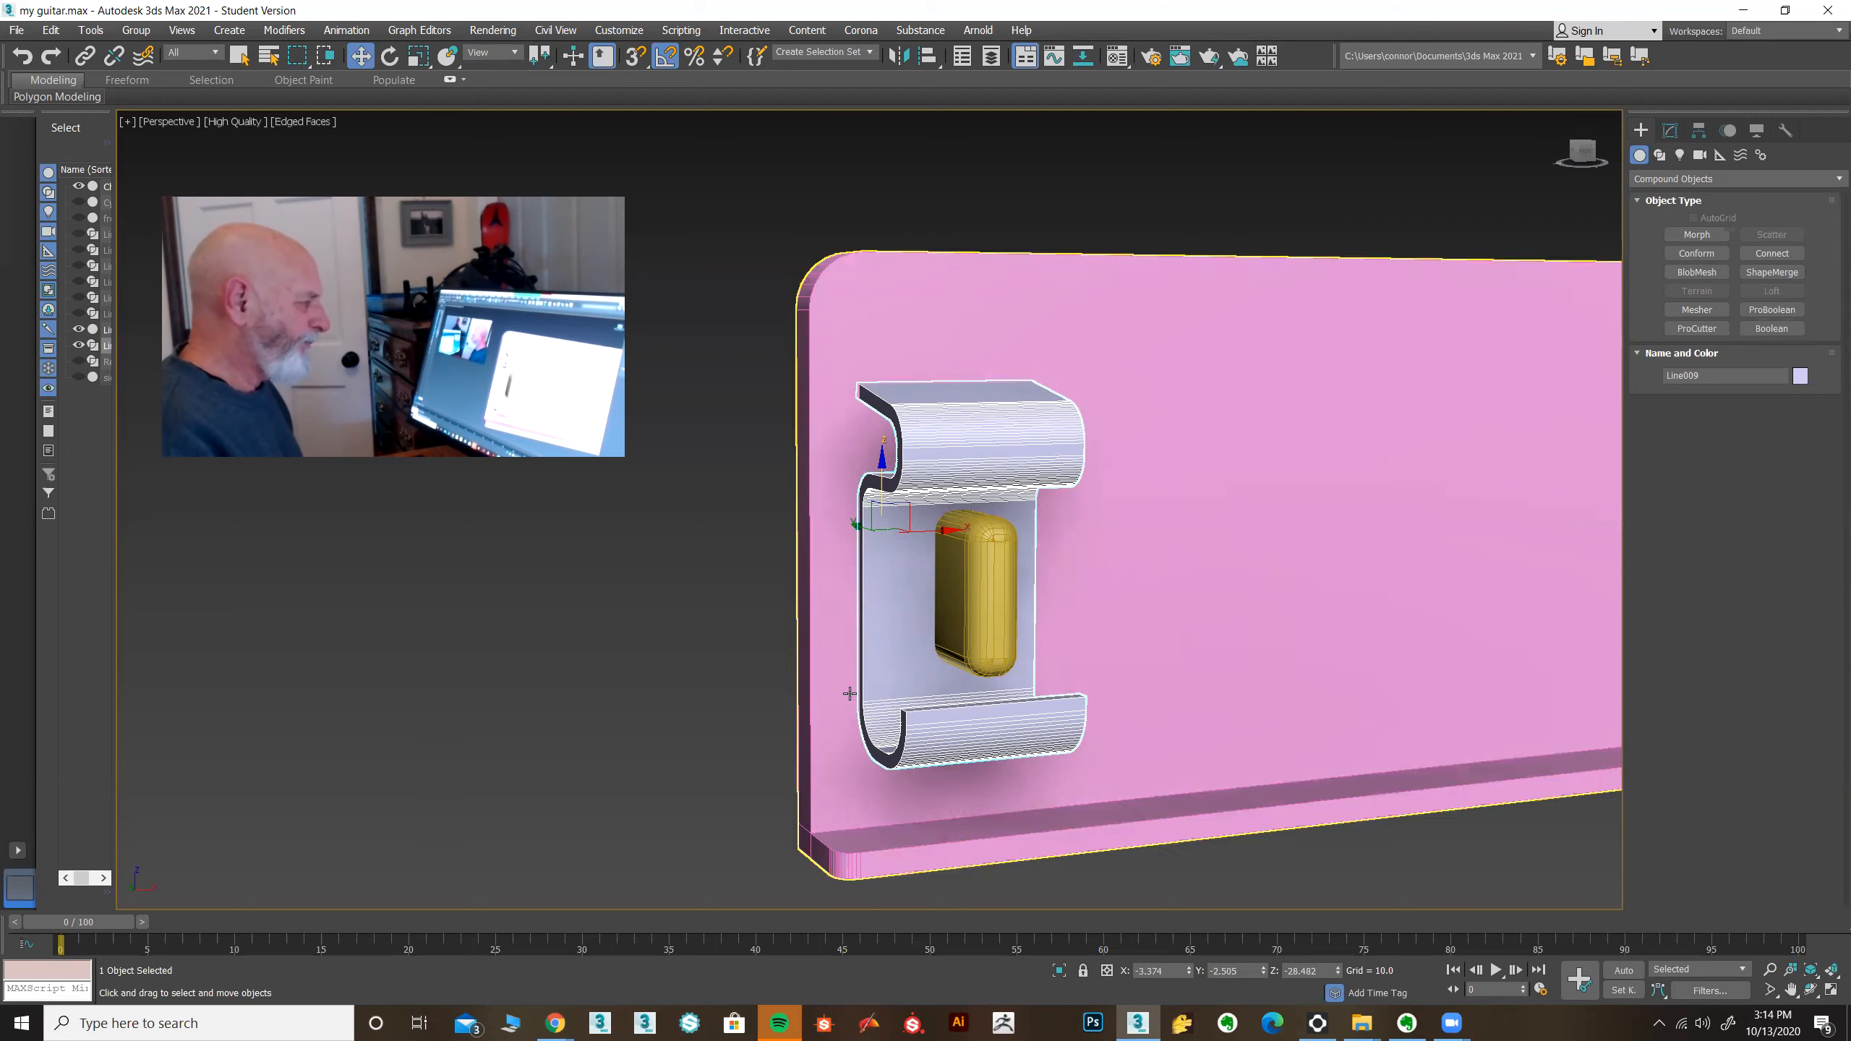
click(1769, 310)
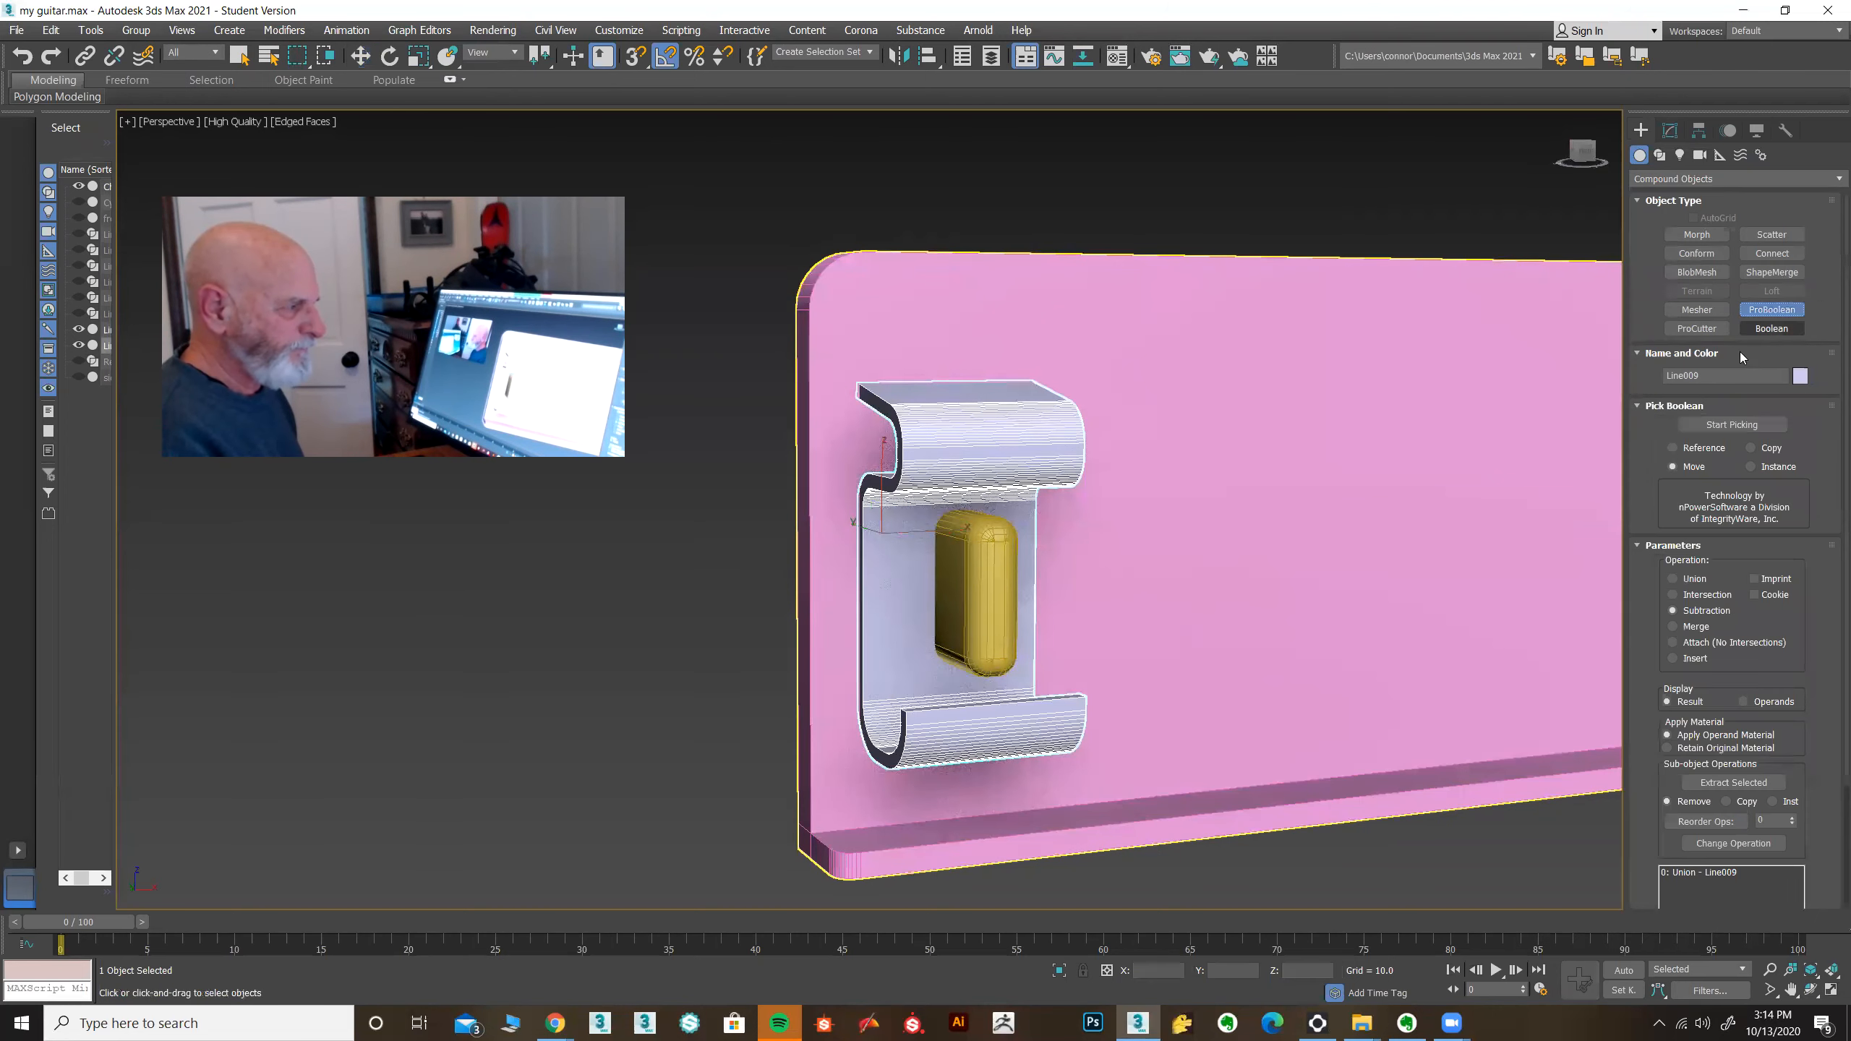
drag(1636, 454, 1643, 406)
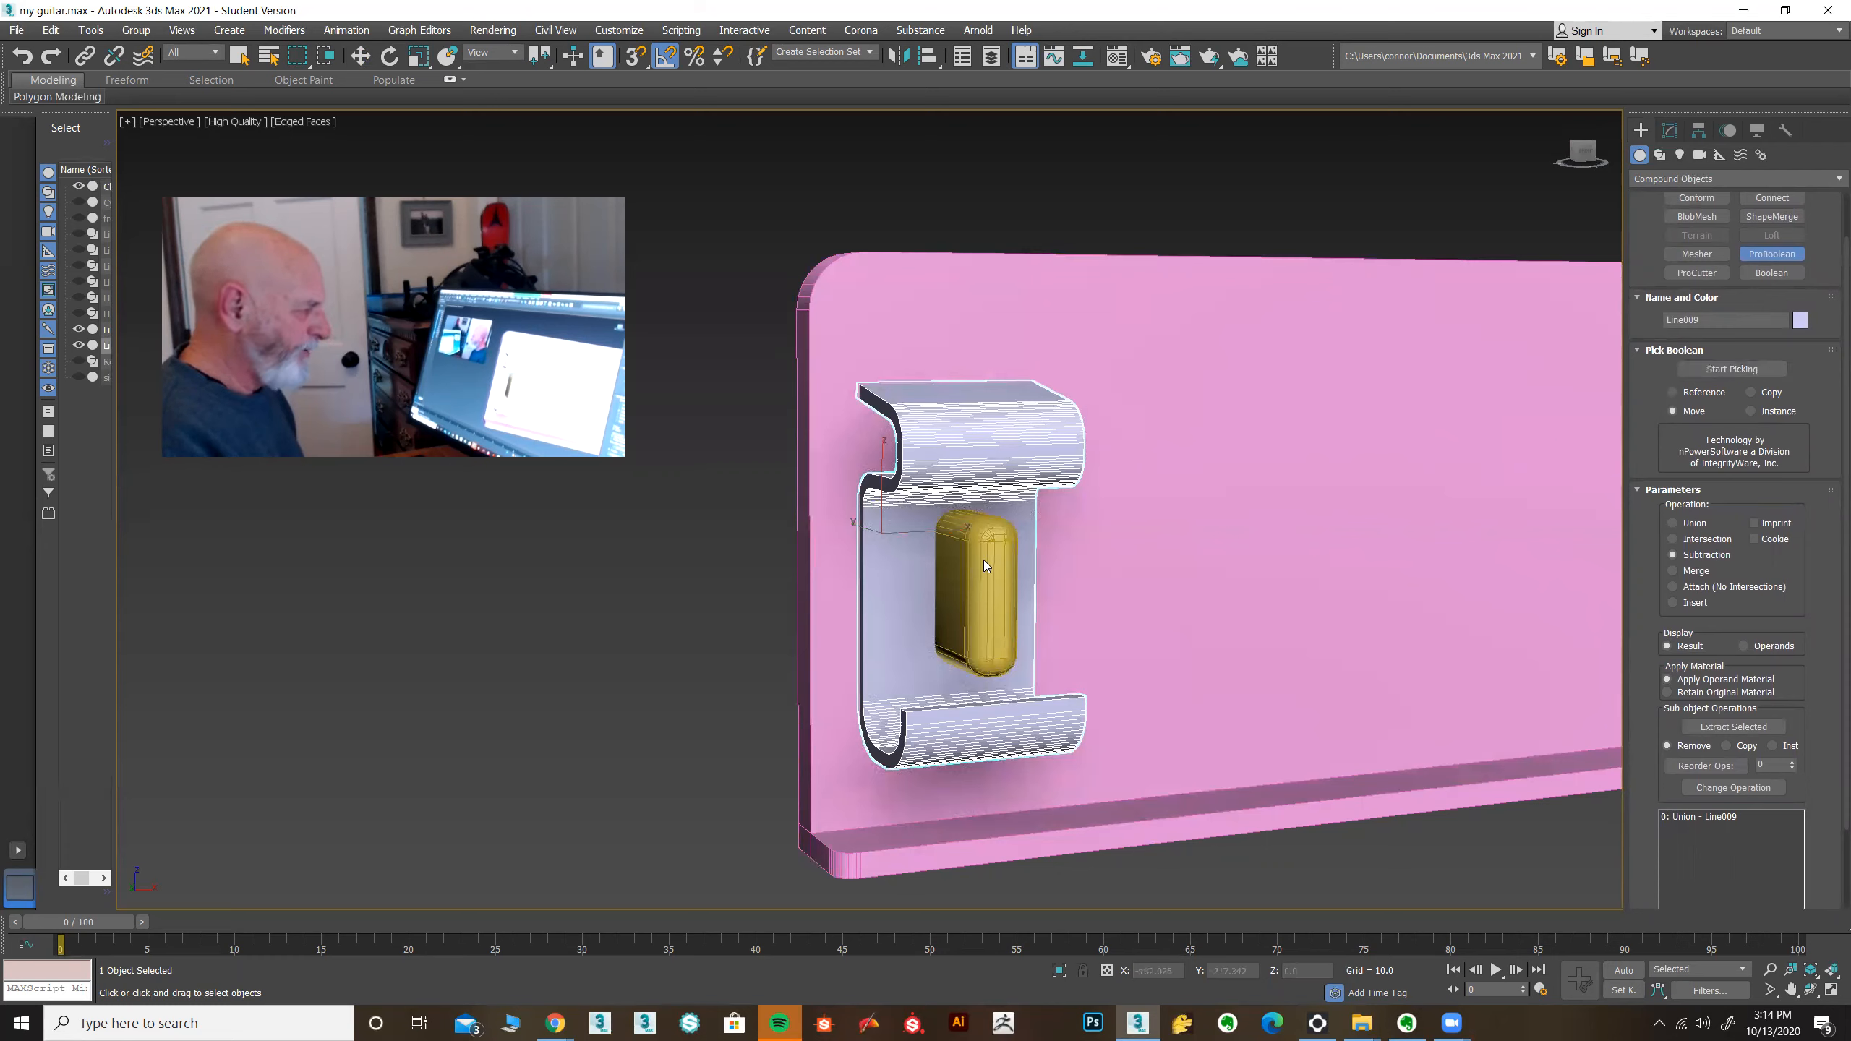
drag(1656, 578, 1699, 511)
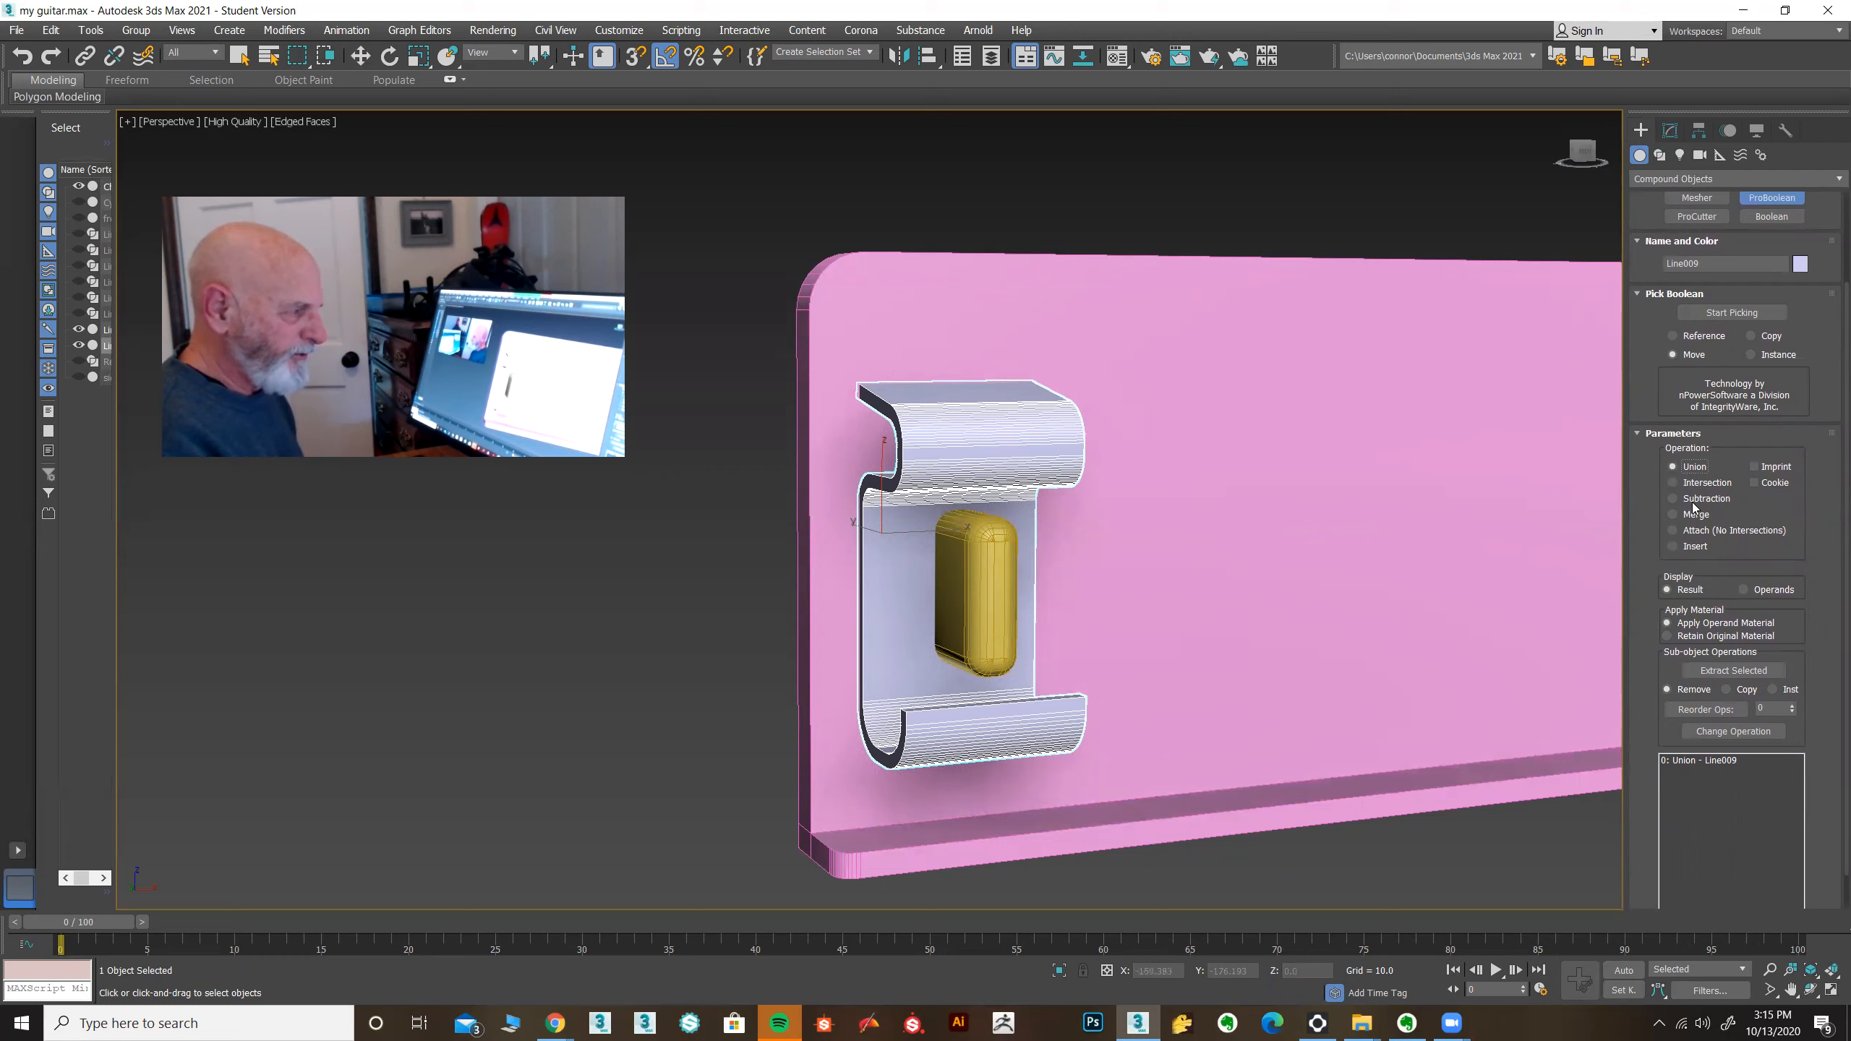
drag(1656, 559, 1671, 620)
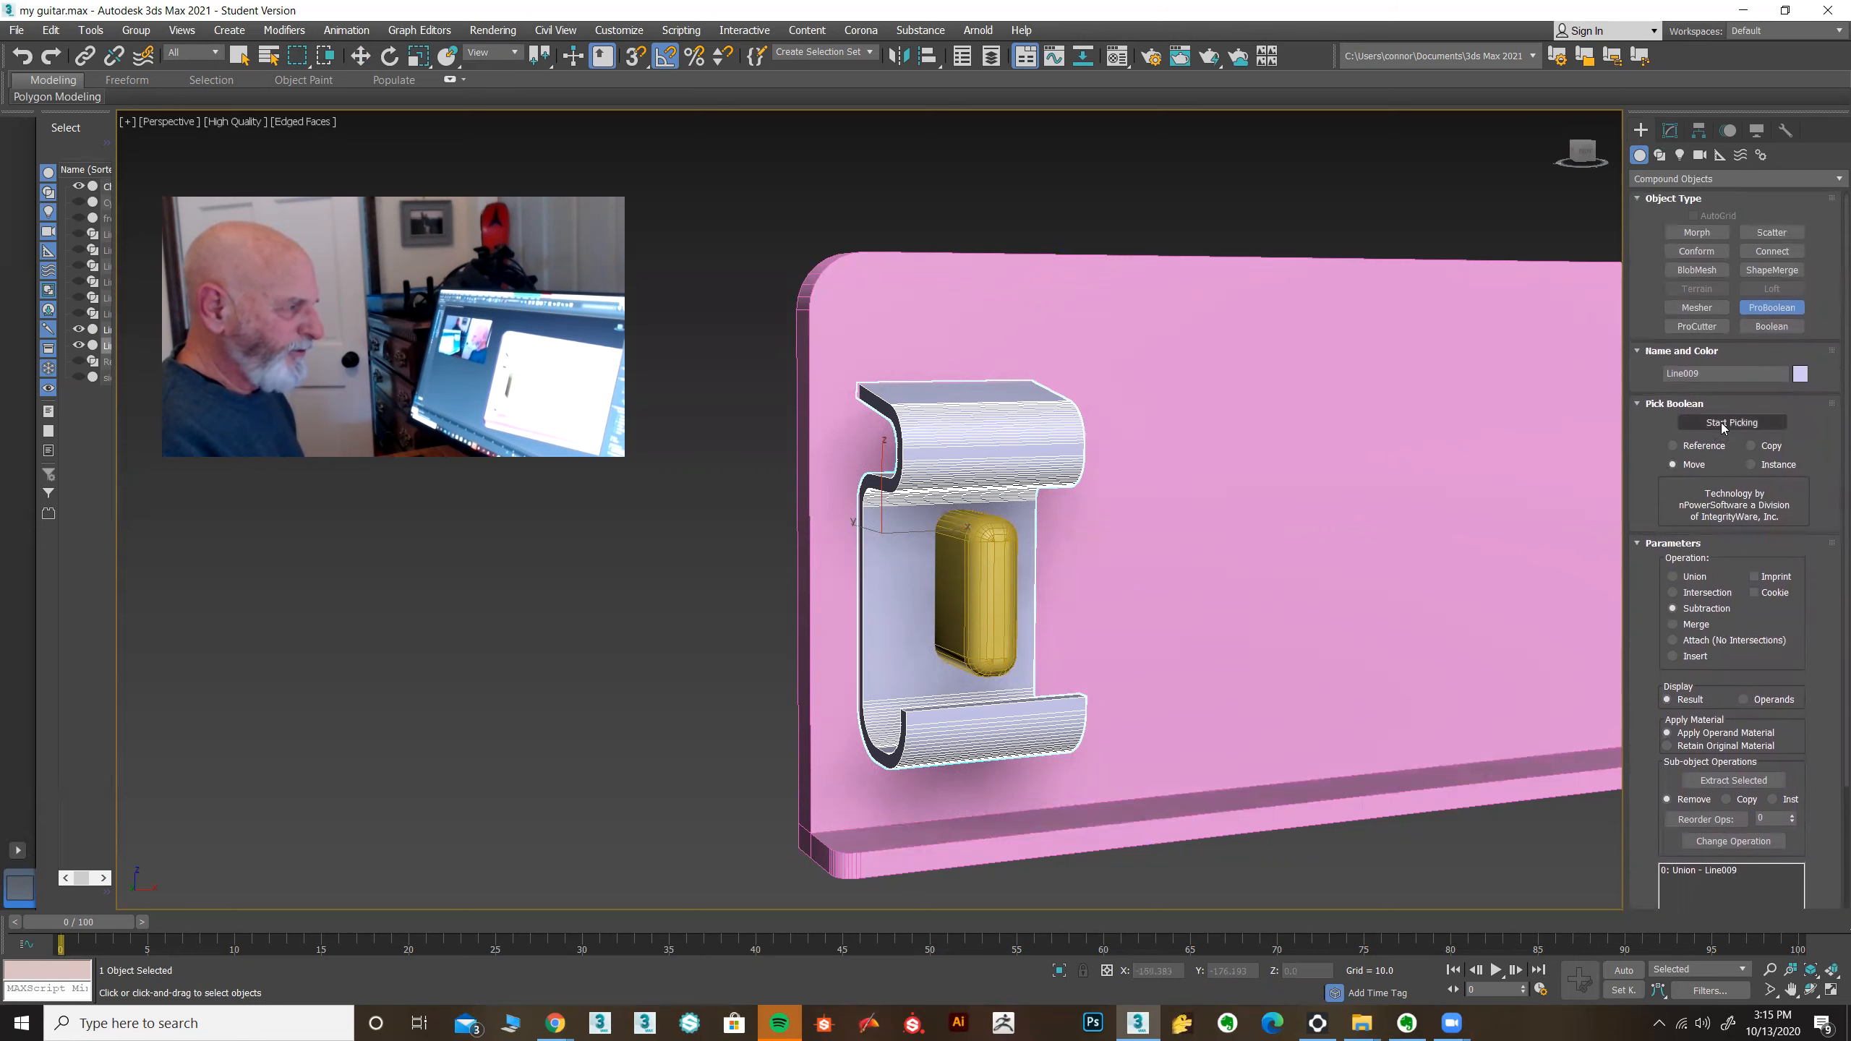
click(1720, 422)
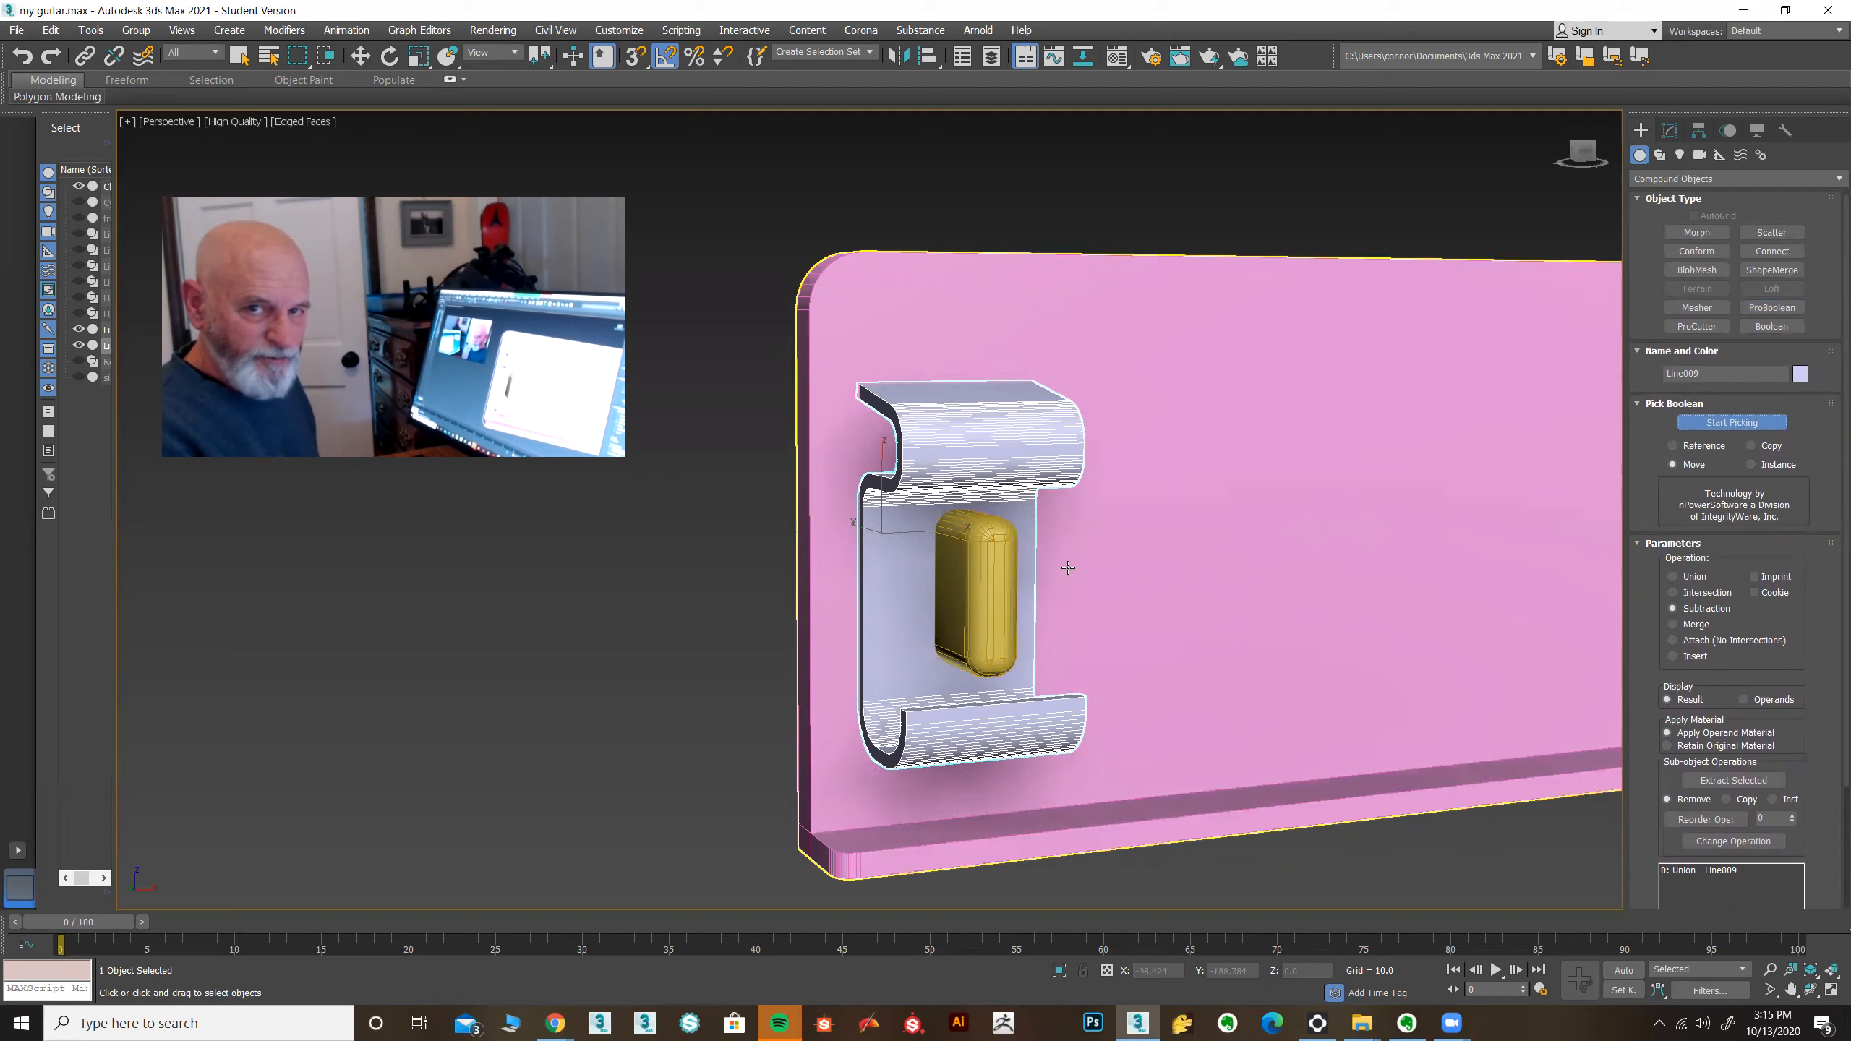
click(991, 576)
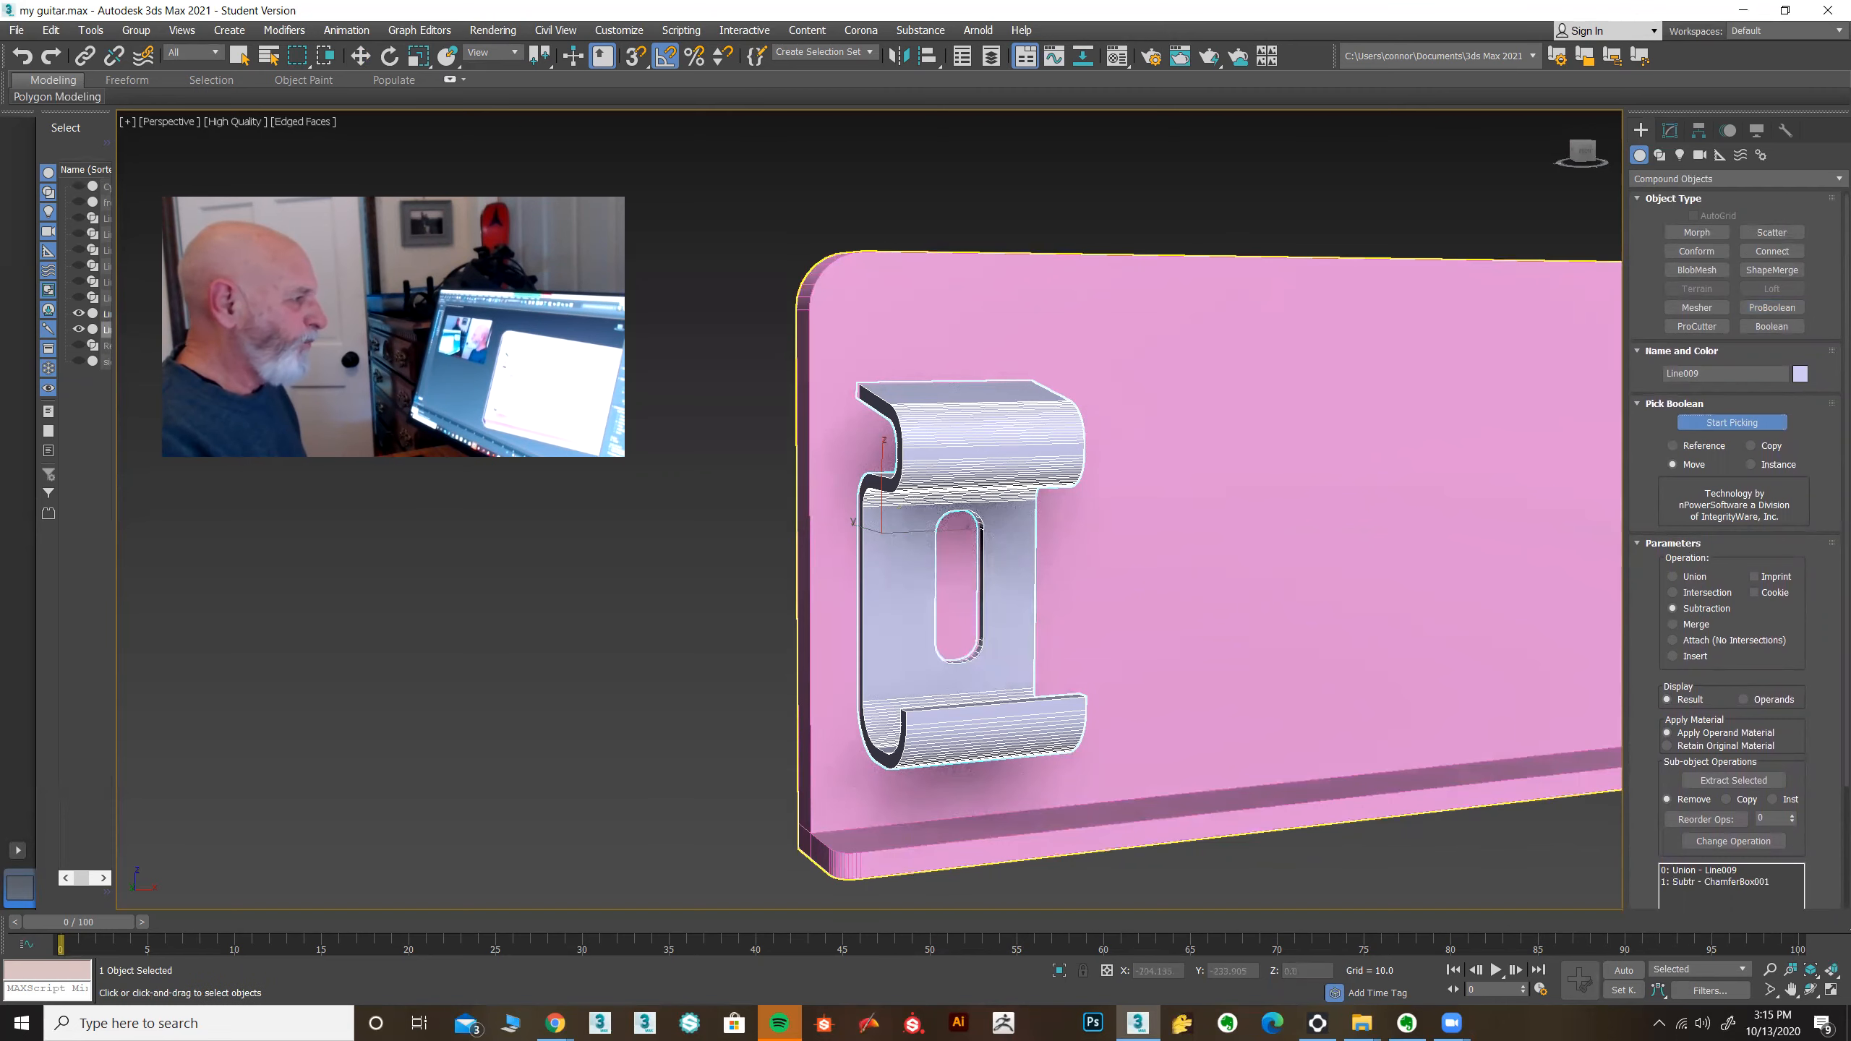
click(1728, 422)
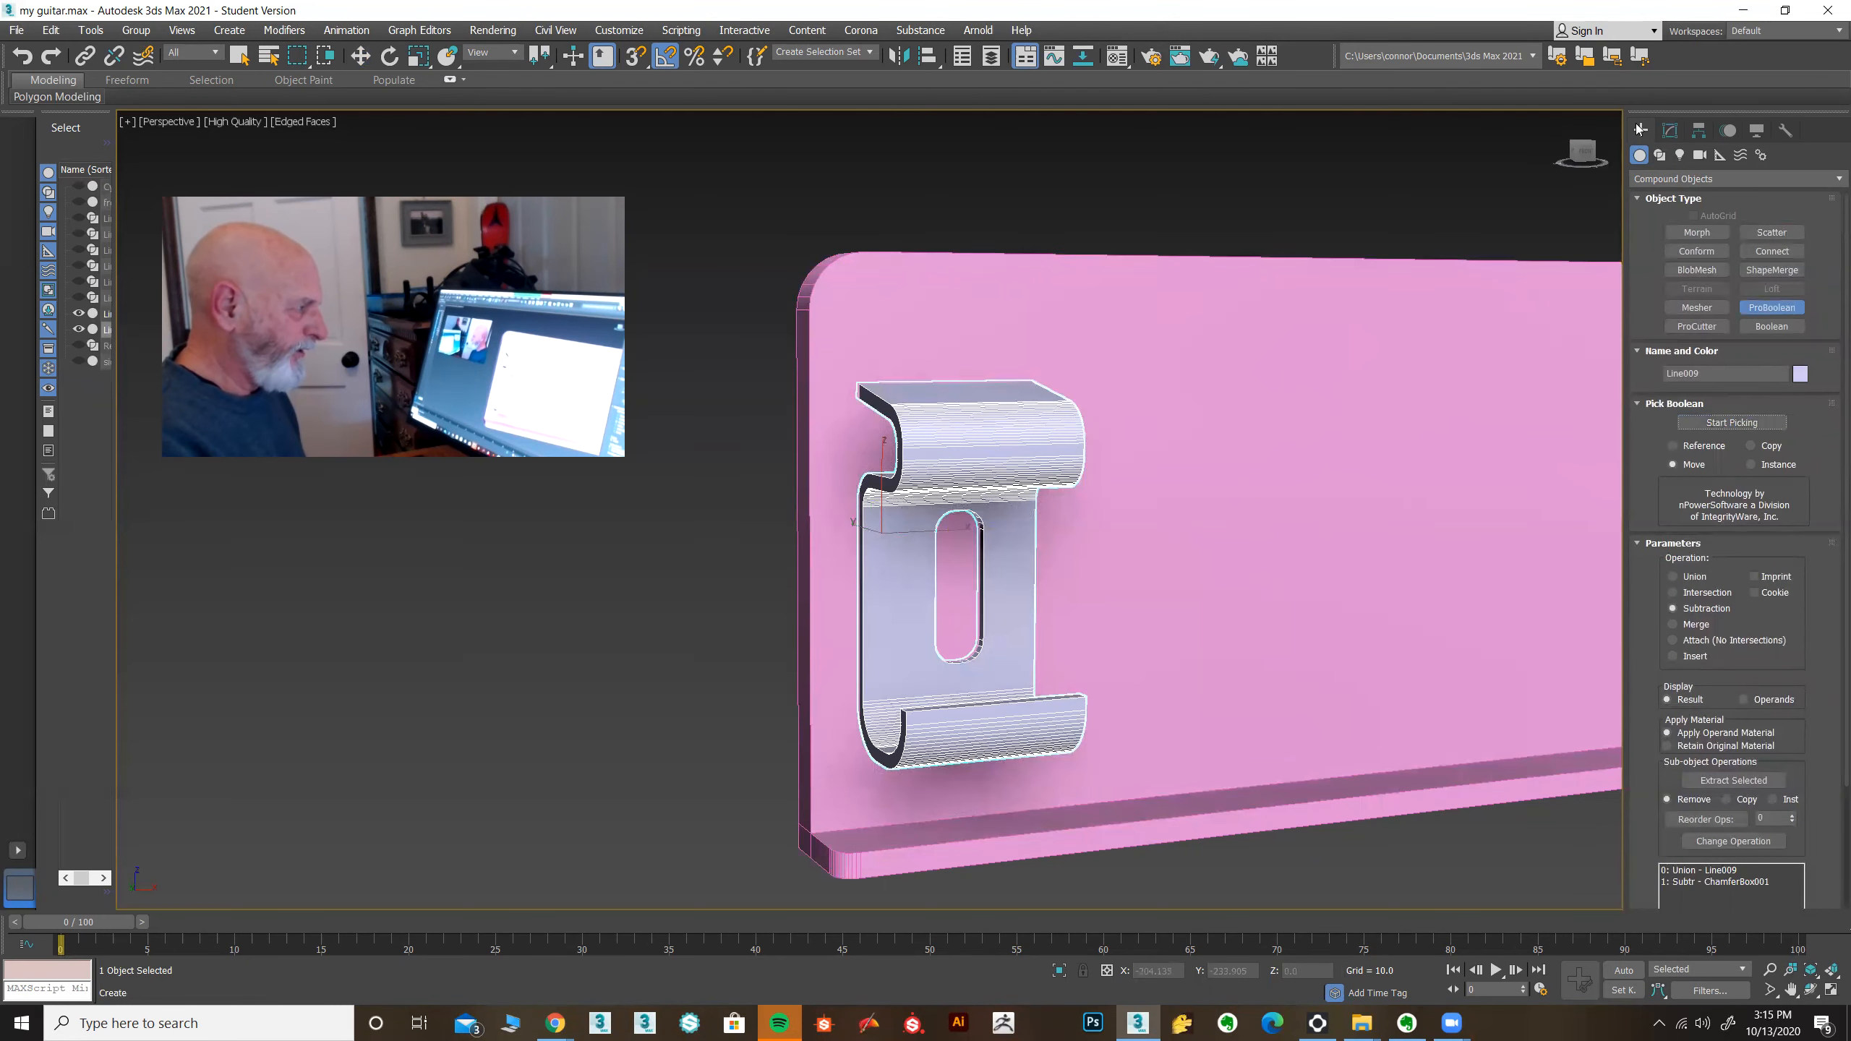
Step: Unhide all objects and compare the slotted saddle and its screw with the bridge reference photo in the browser
alt+middle_drag(1412, 611, 1323, 656)
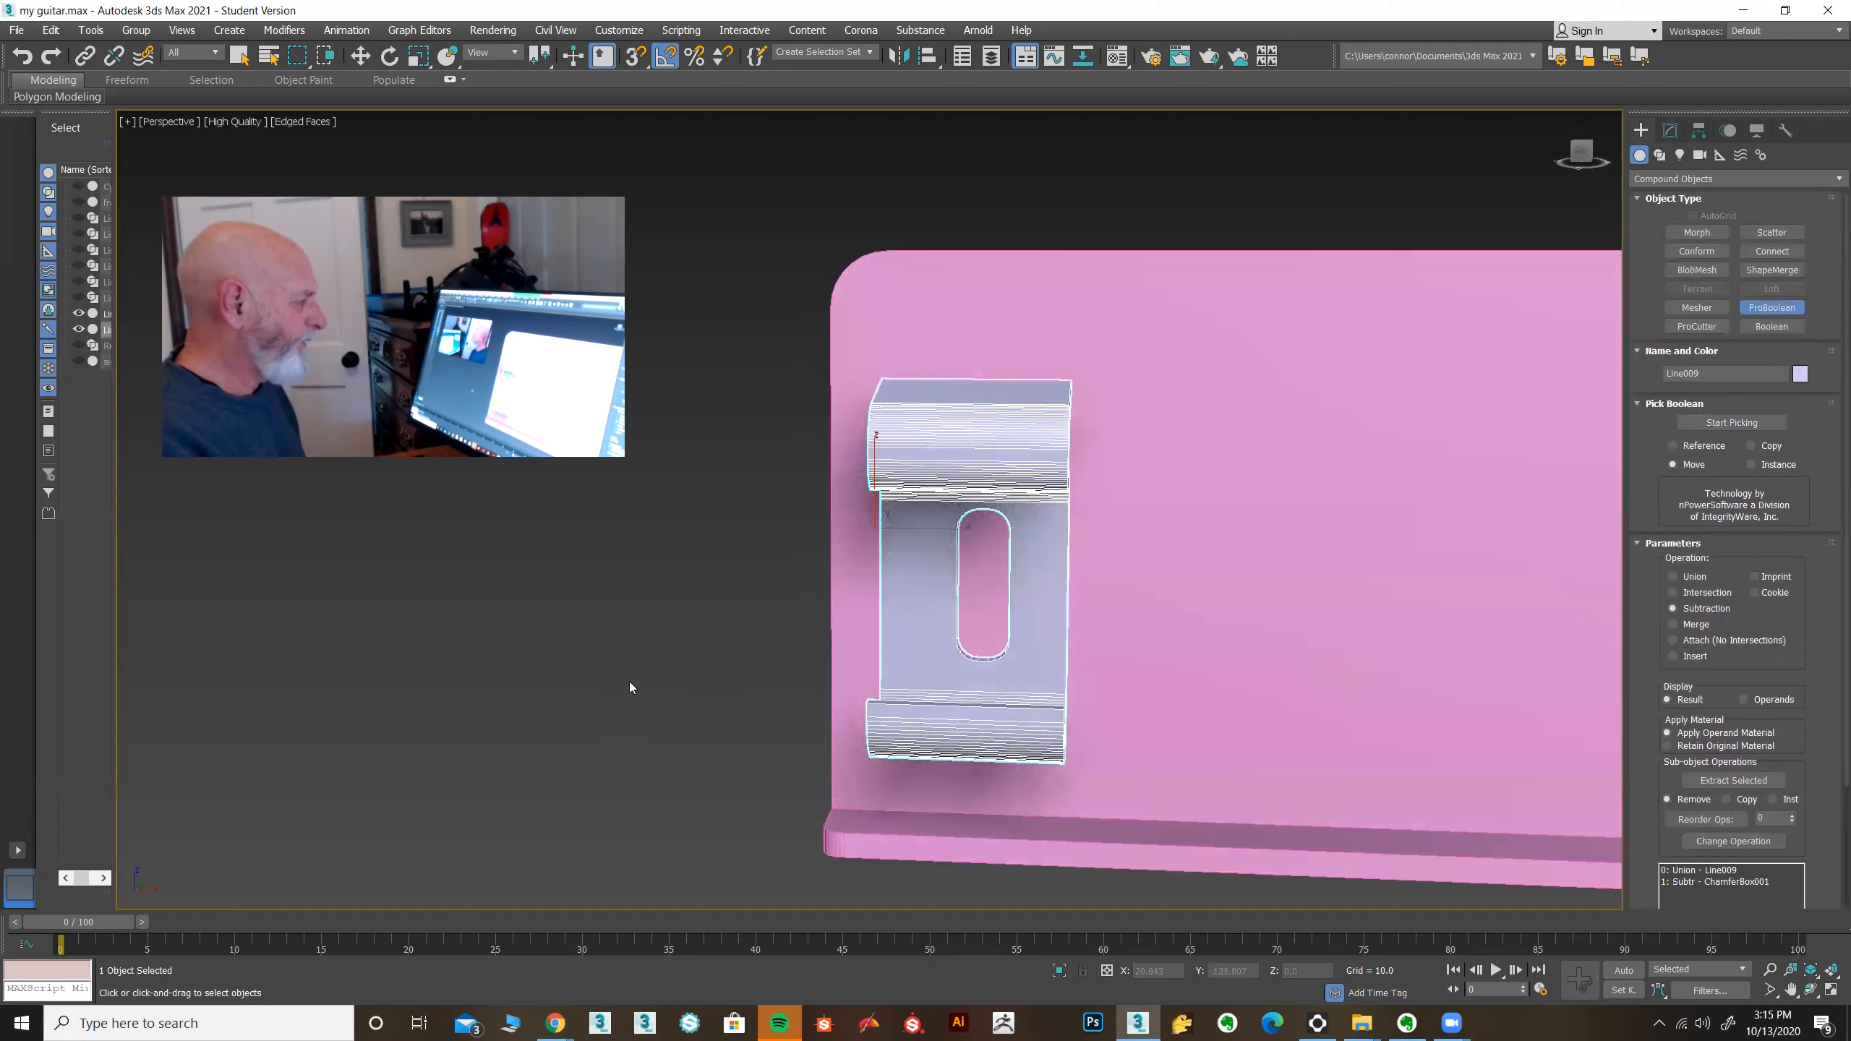
key(w)
right_click(667, 662)
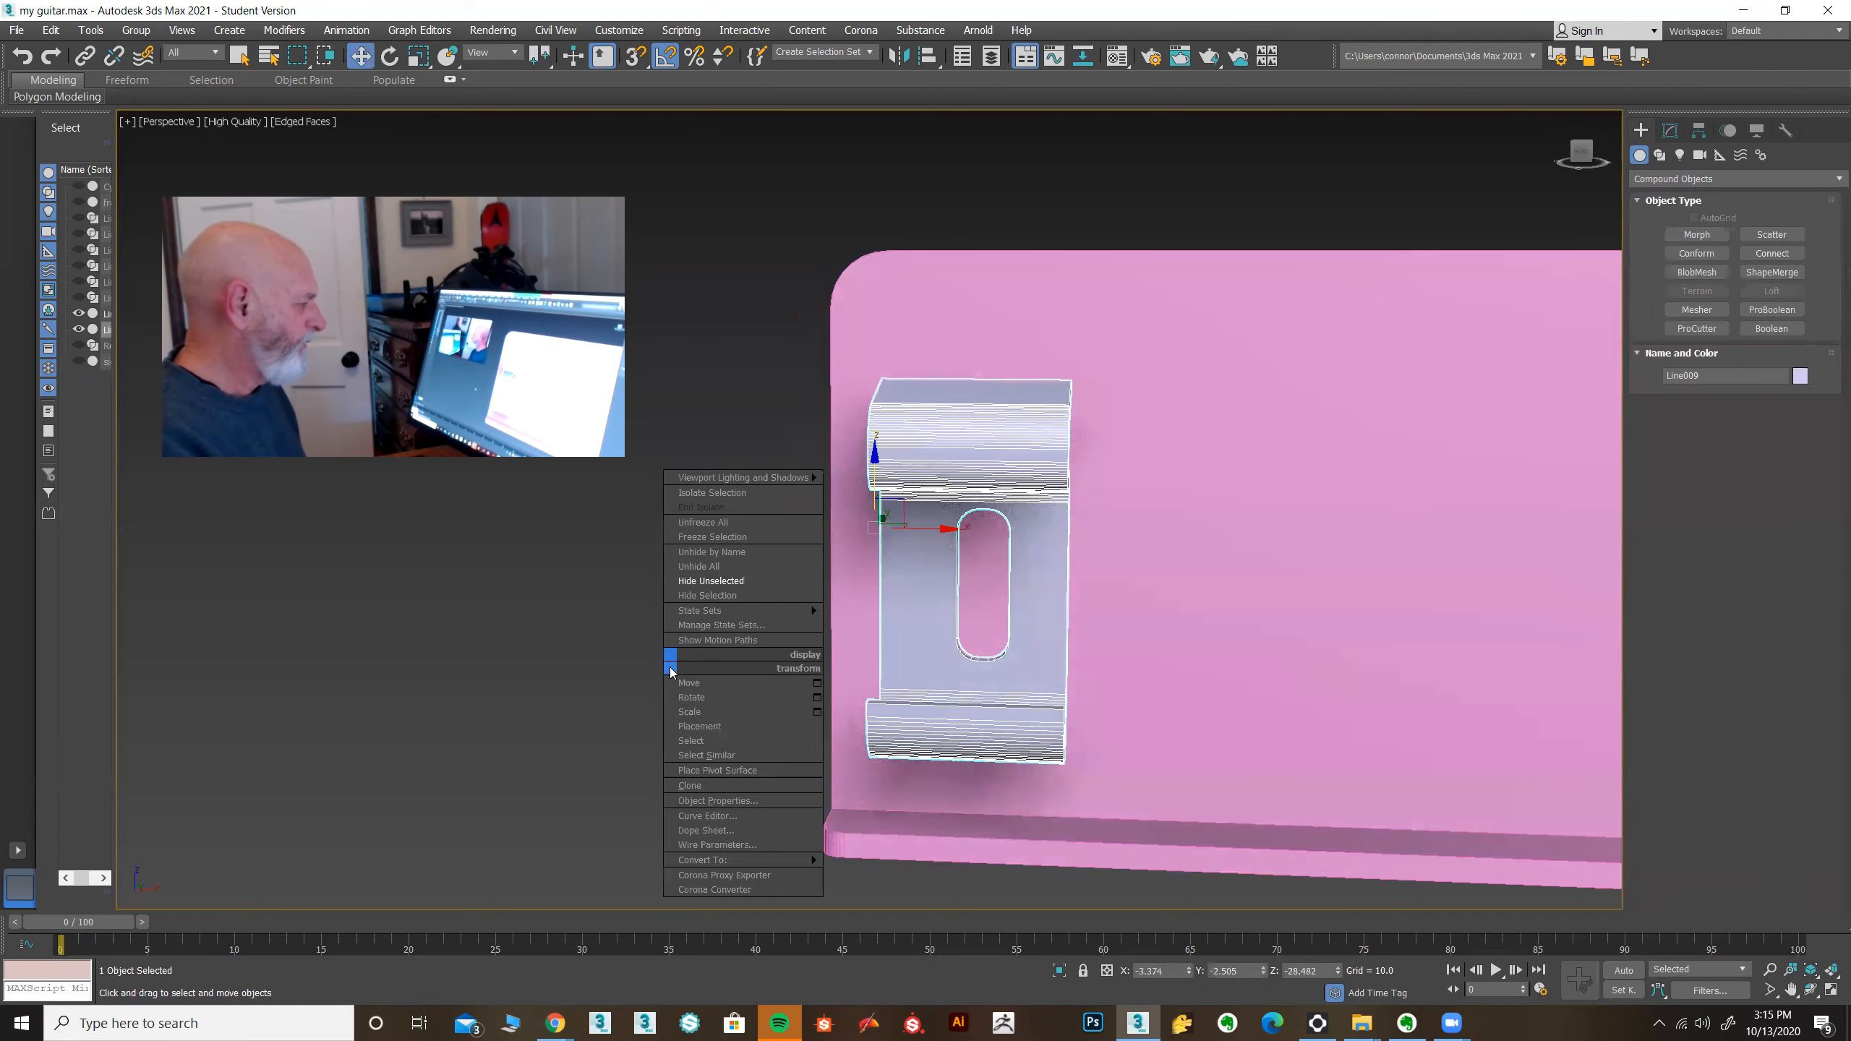
click(712, 567)
alt+middle_drag(838, 678, 914, 721)
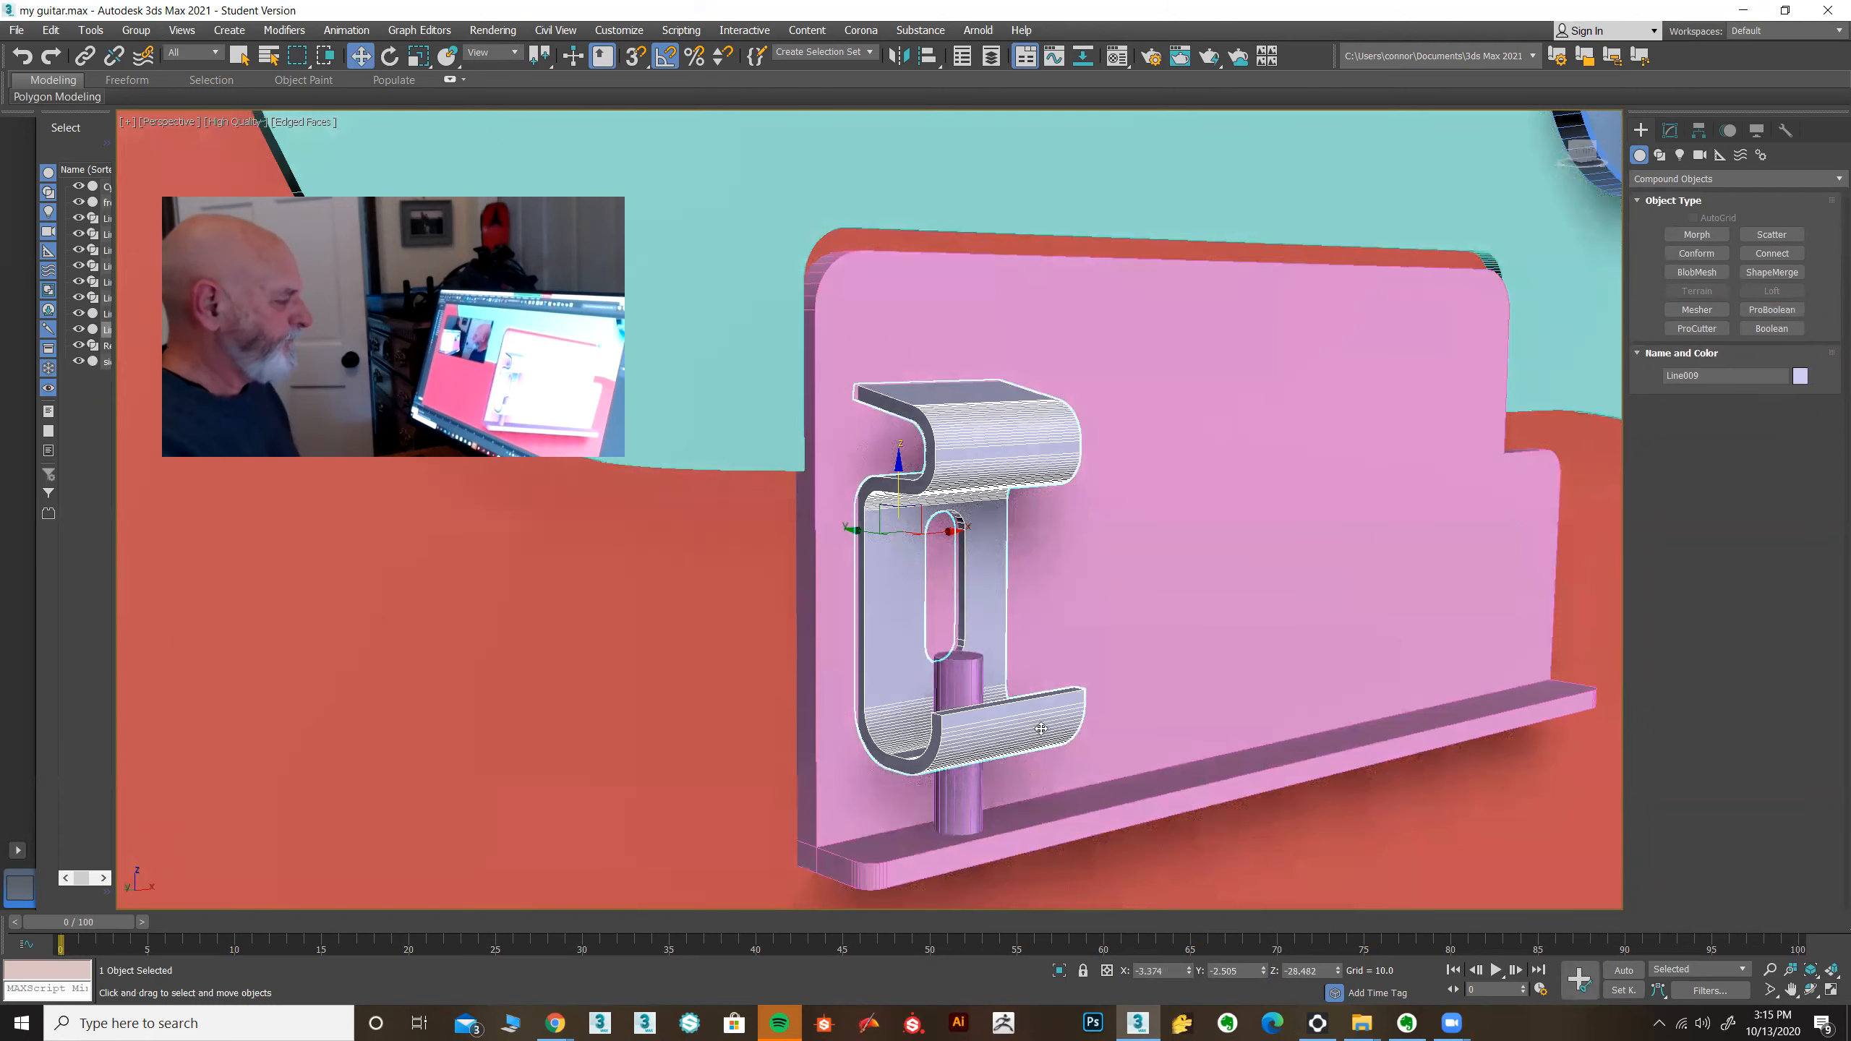
middle_drag(1273, 723, 1171, 731)
scroll(1195, 722, up, 3)
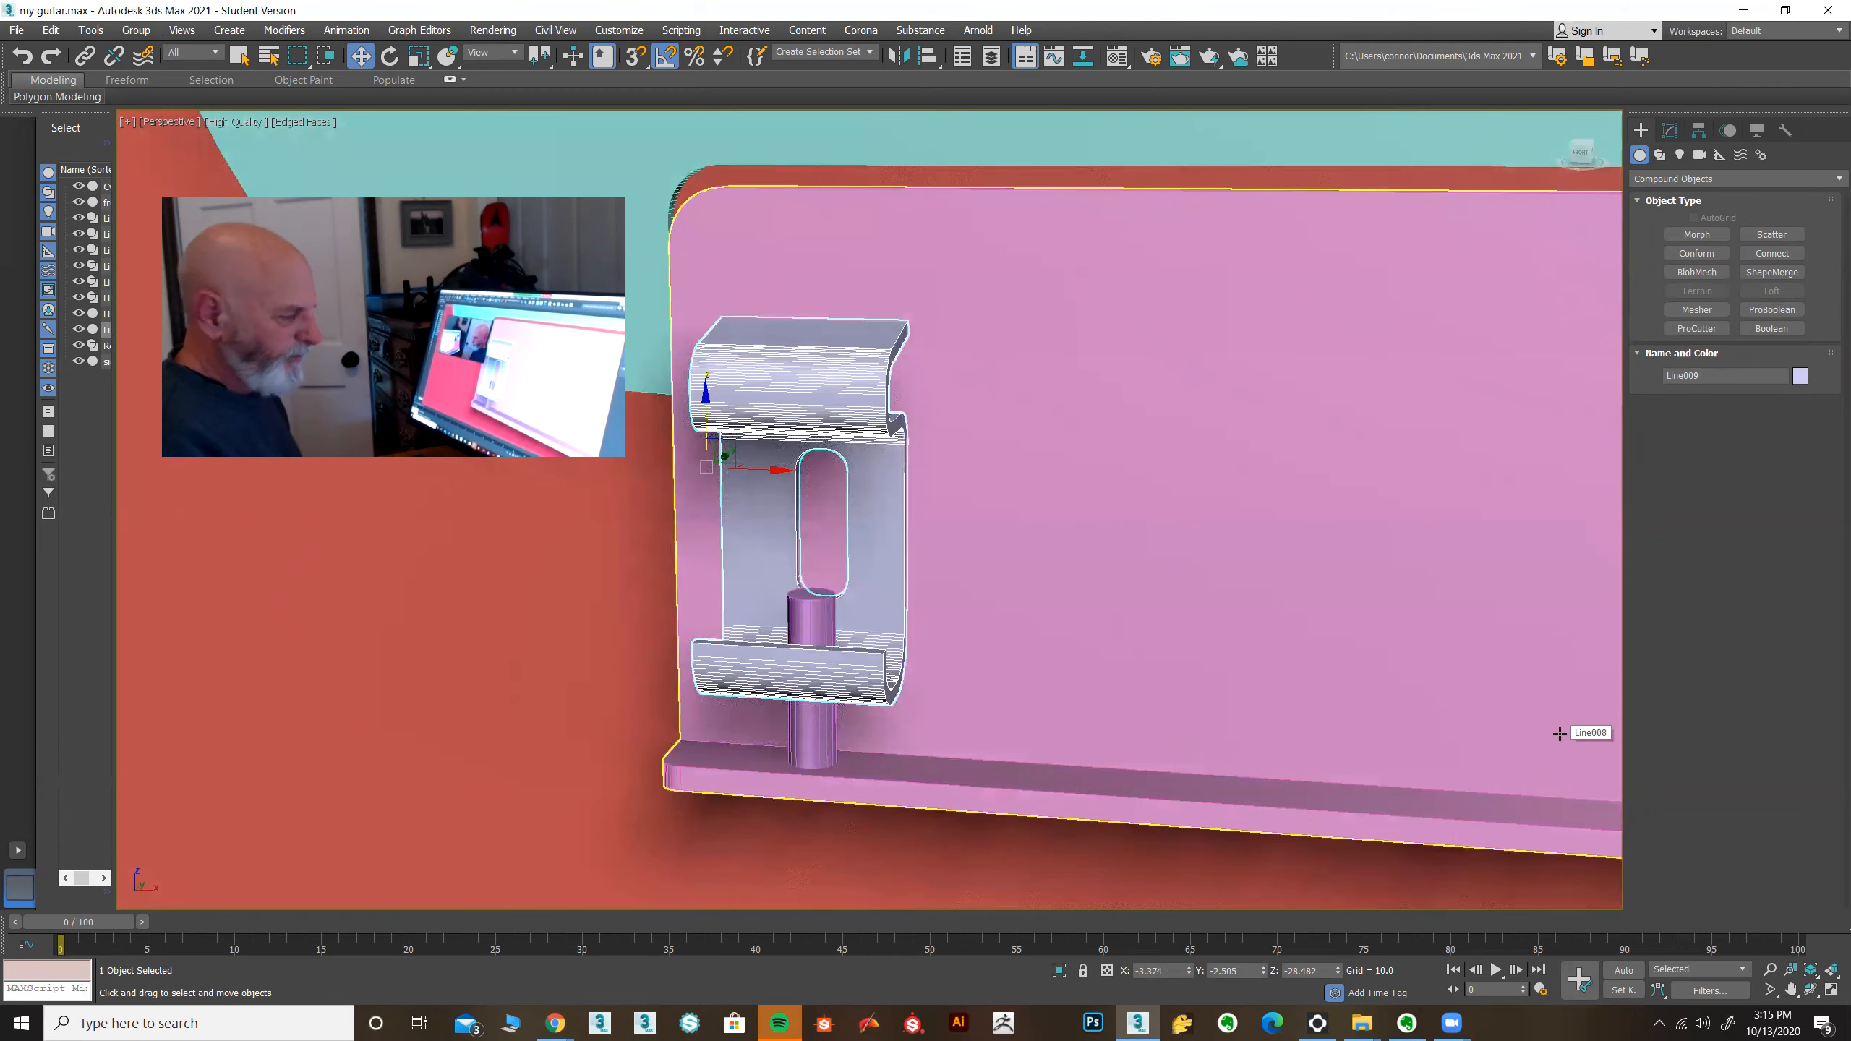
mouse_move(927, 787)
alt+middle_down()
mouse_move(946, 703)
mouse_move(939, 787)
alt+middle_up()
middle_drag(1133, 757, 1512, 819)
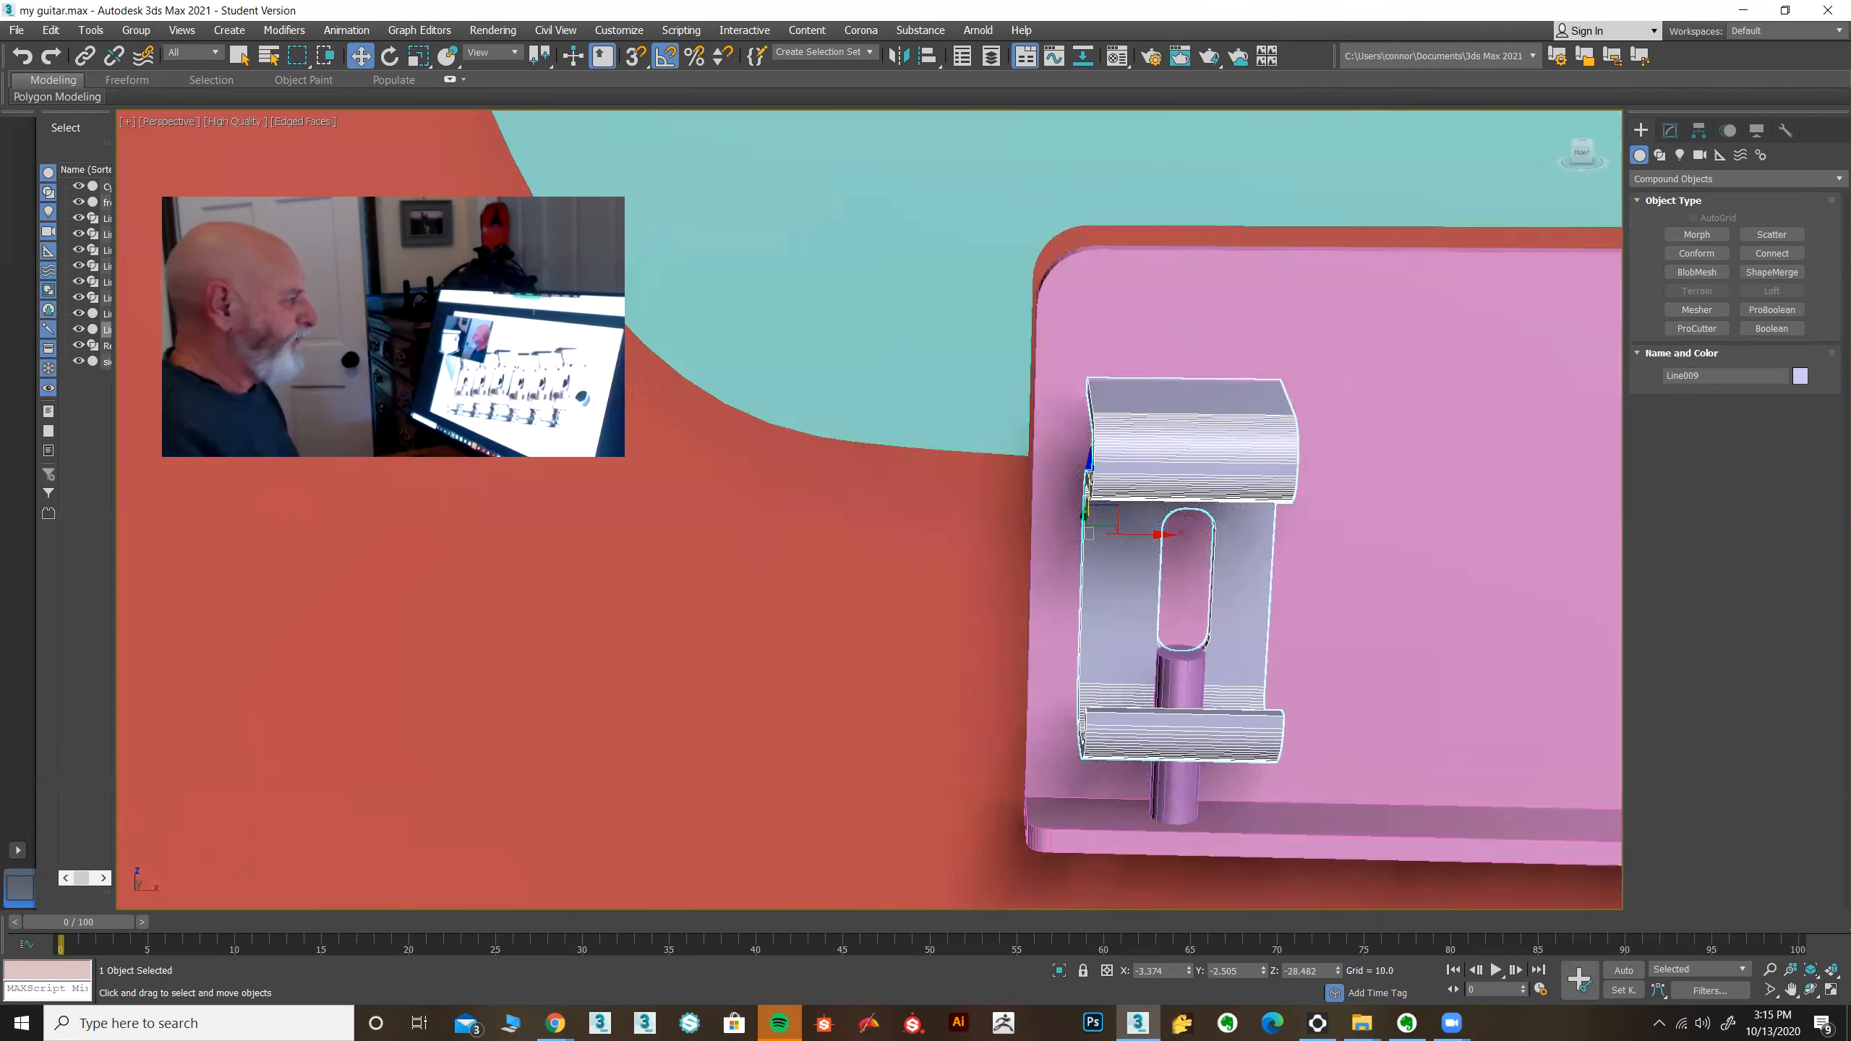
key(alt+Tab)
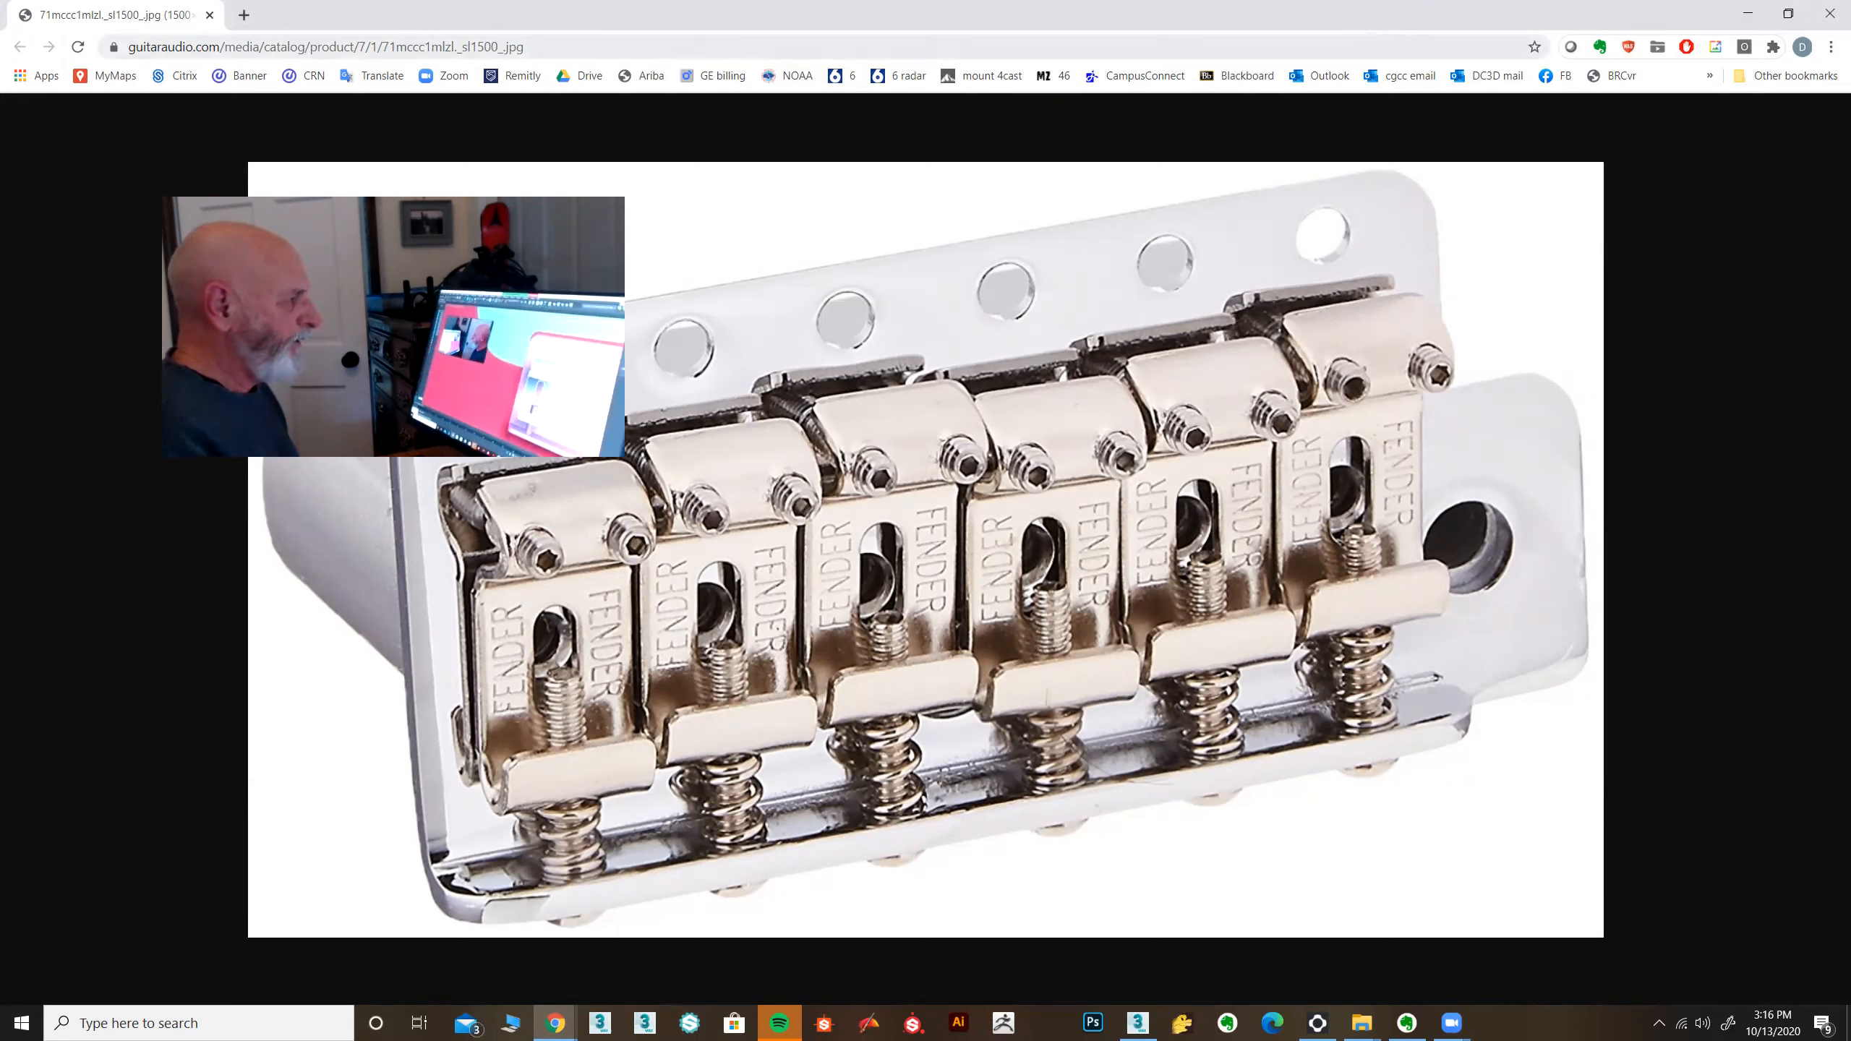
key(alt+Tab)
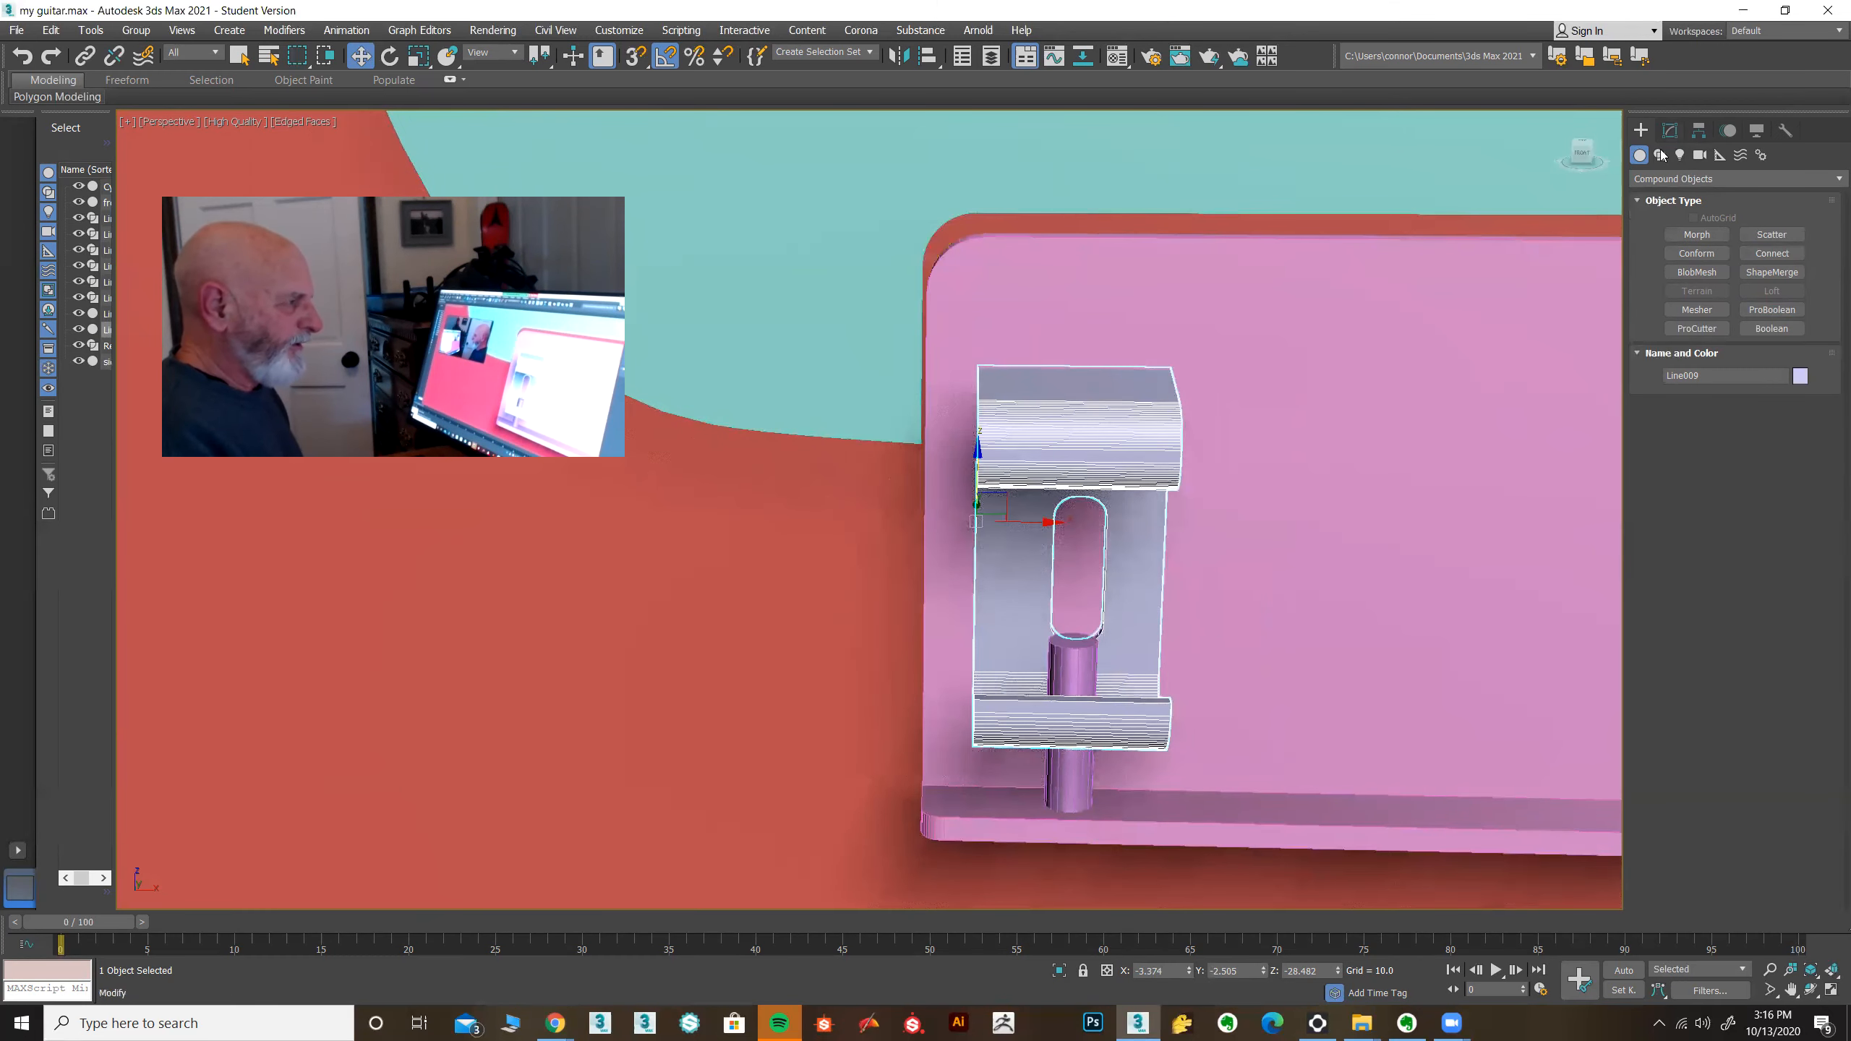
Step: Create a cylinder about 0.065 in radius and 0.19 high in the Front view, near the left end of the saddle's curved upper part
click(1652, 177)
click(1654, 192)
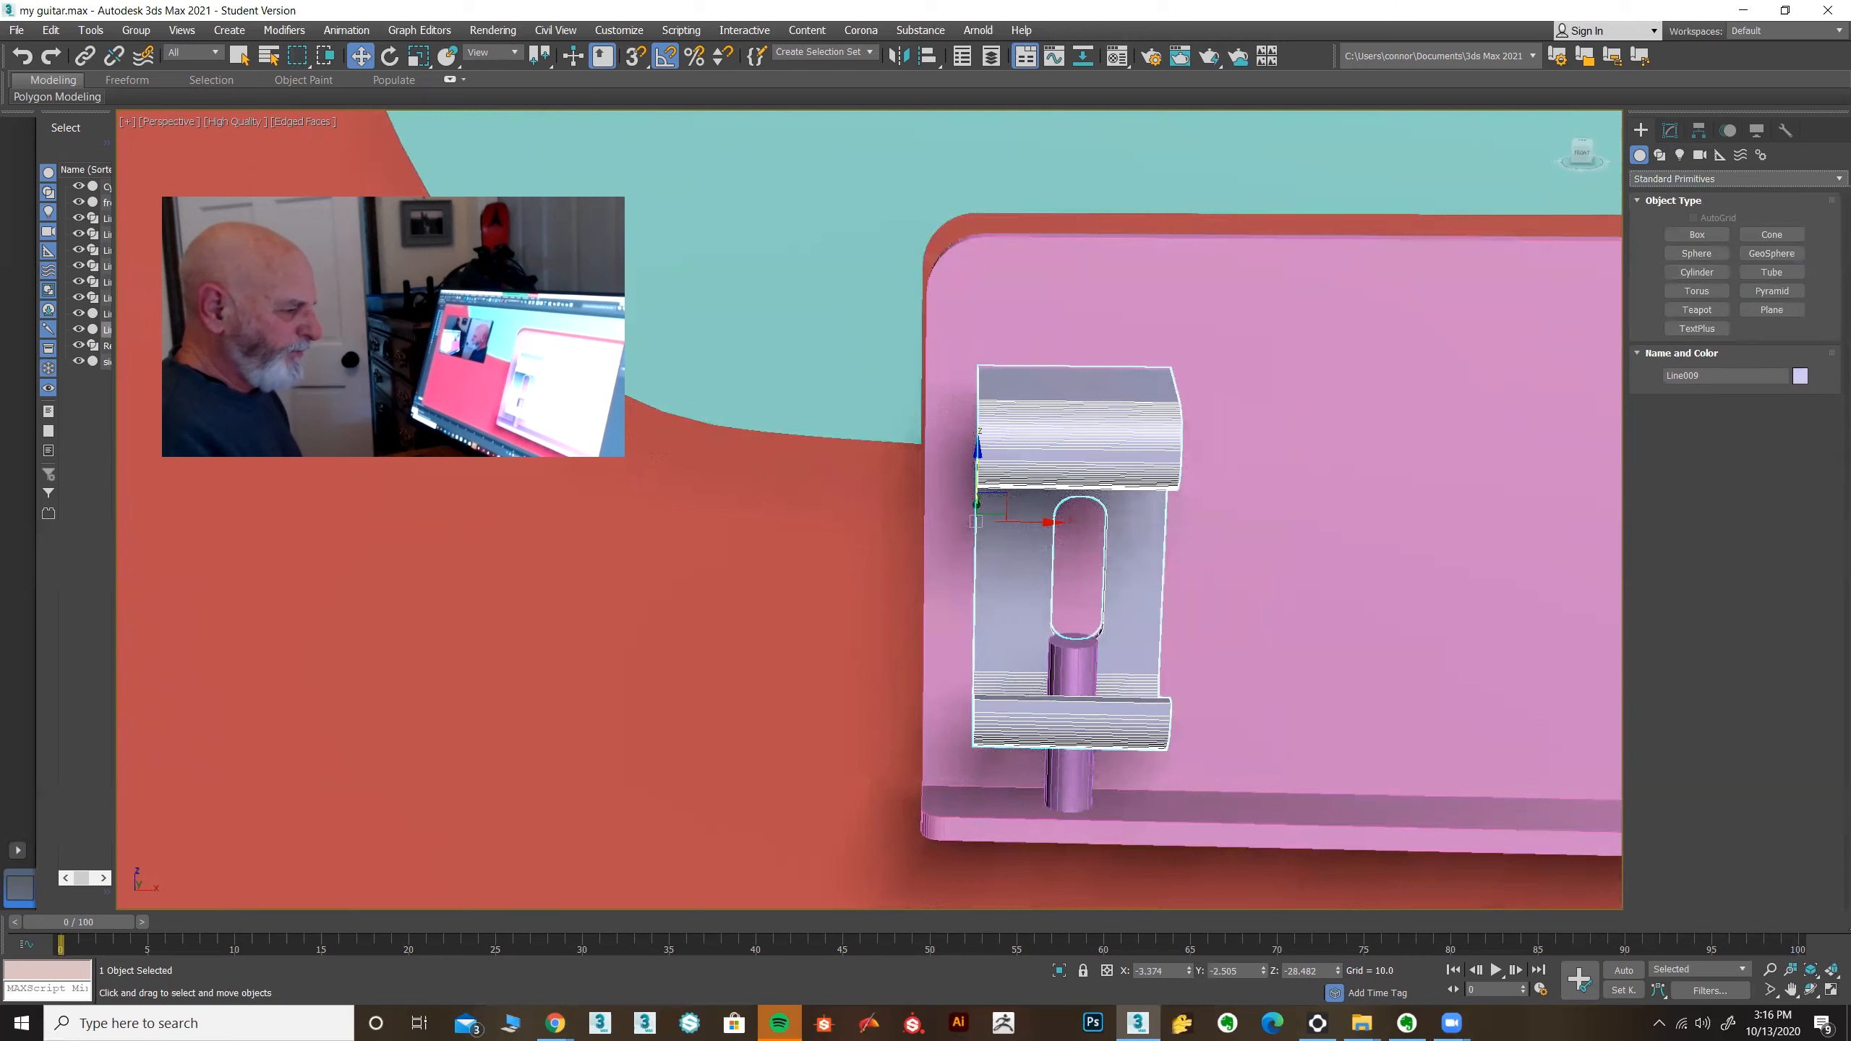
click(1831, 990)
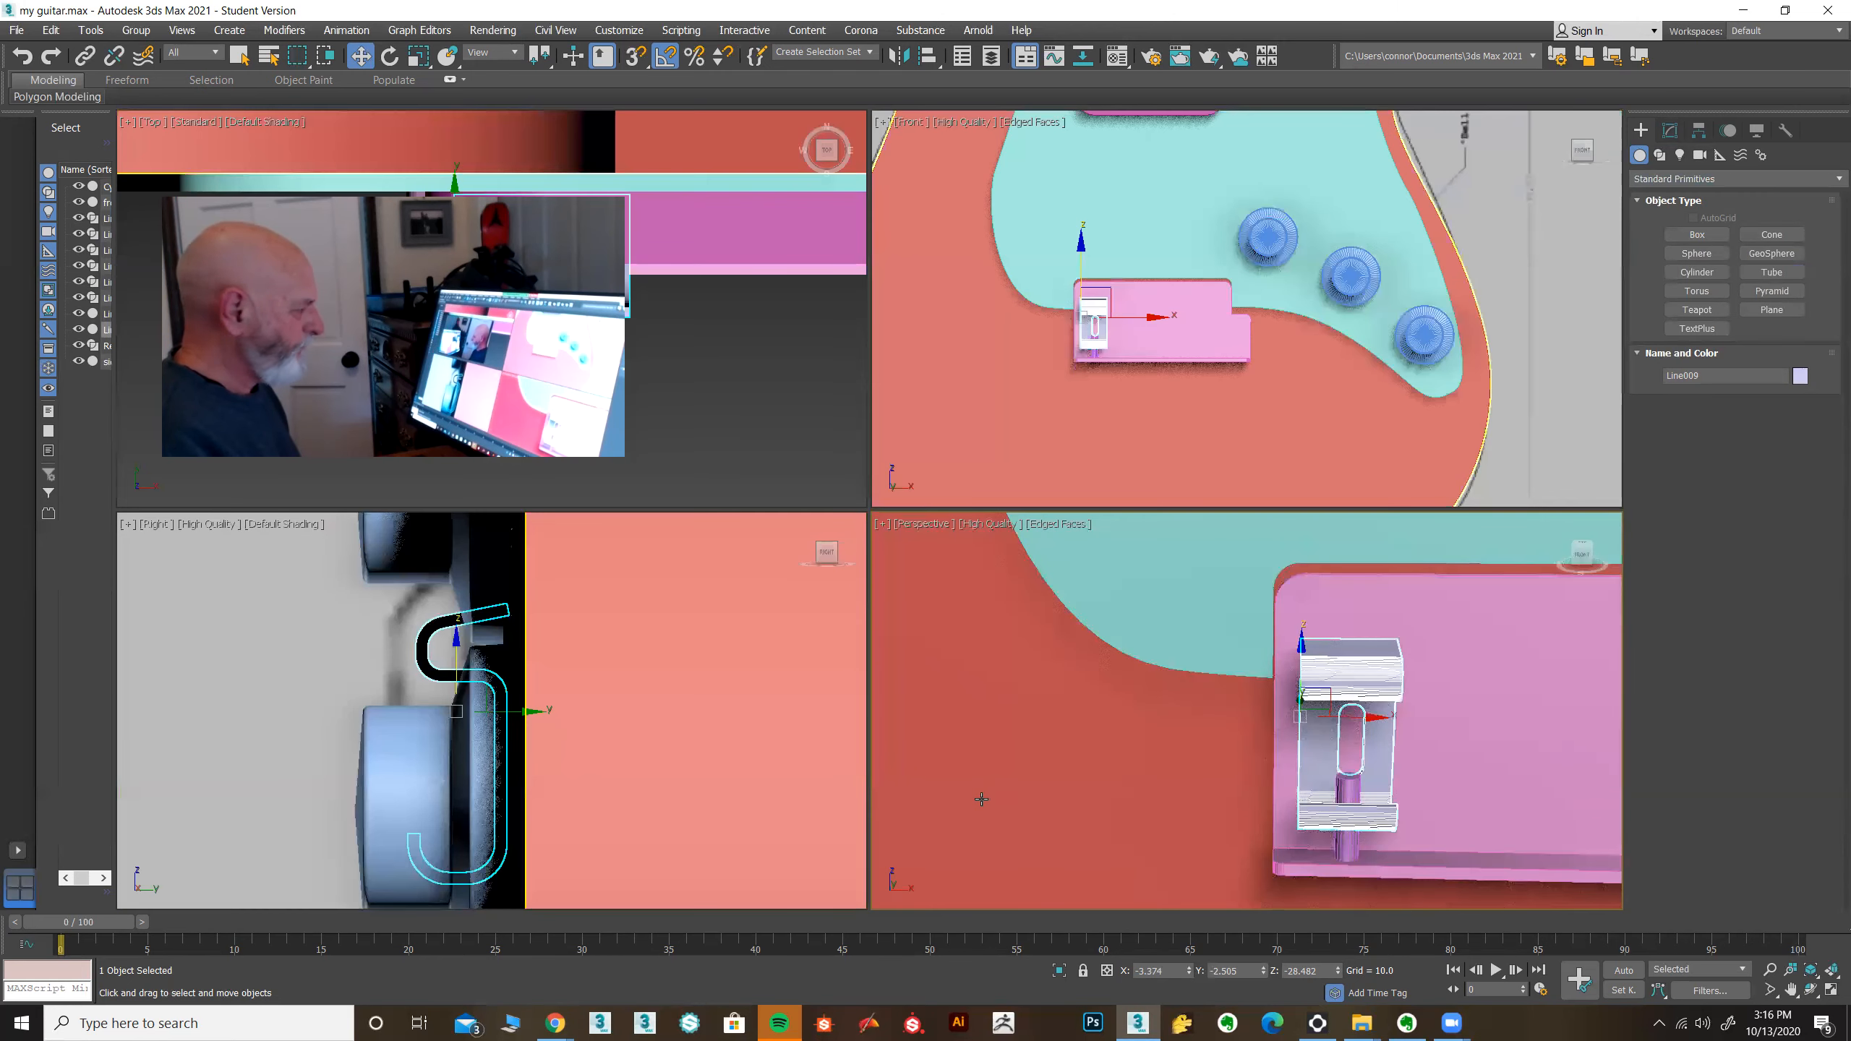
middle_drag(1049, 356, 1147, 450)
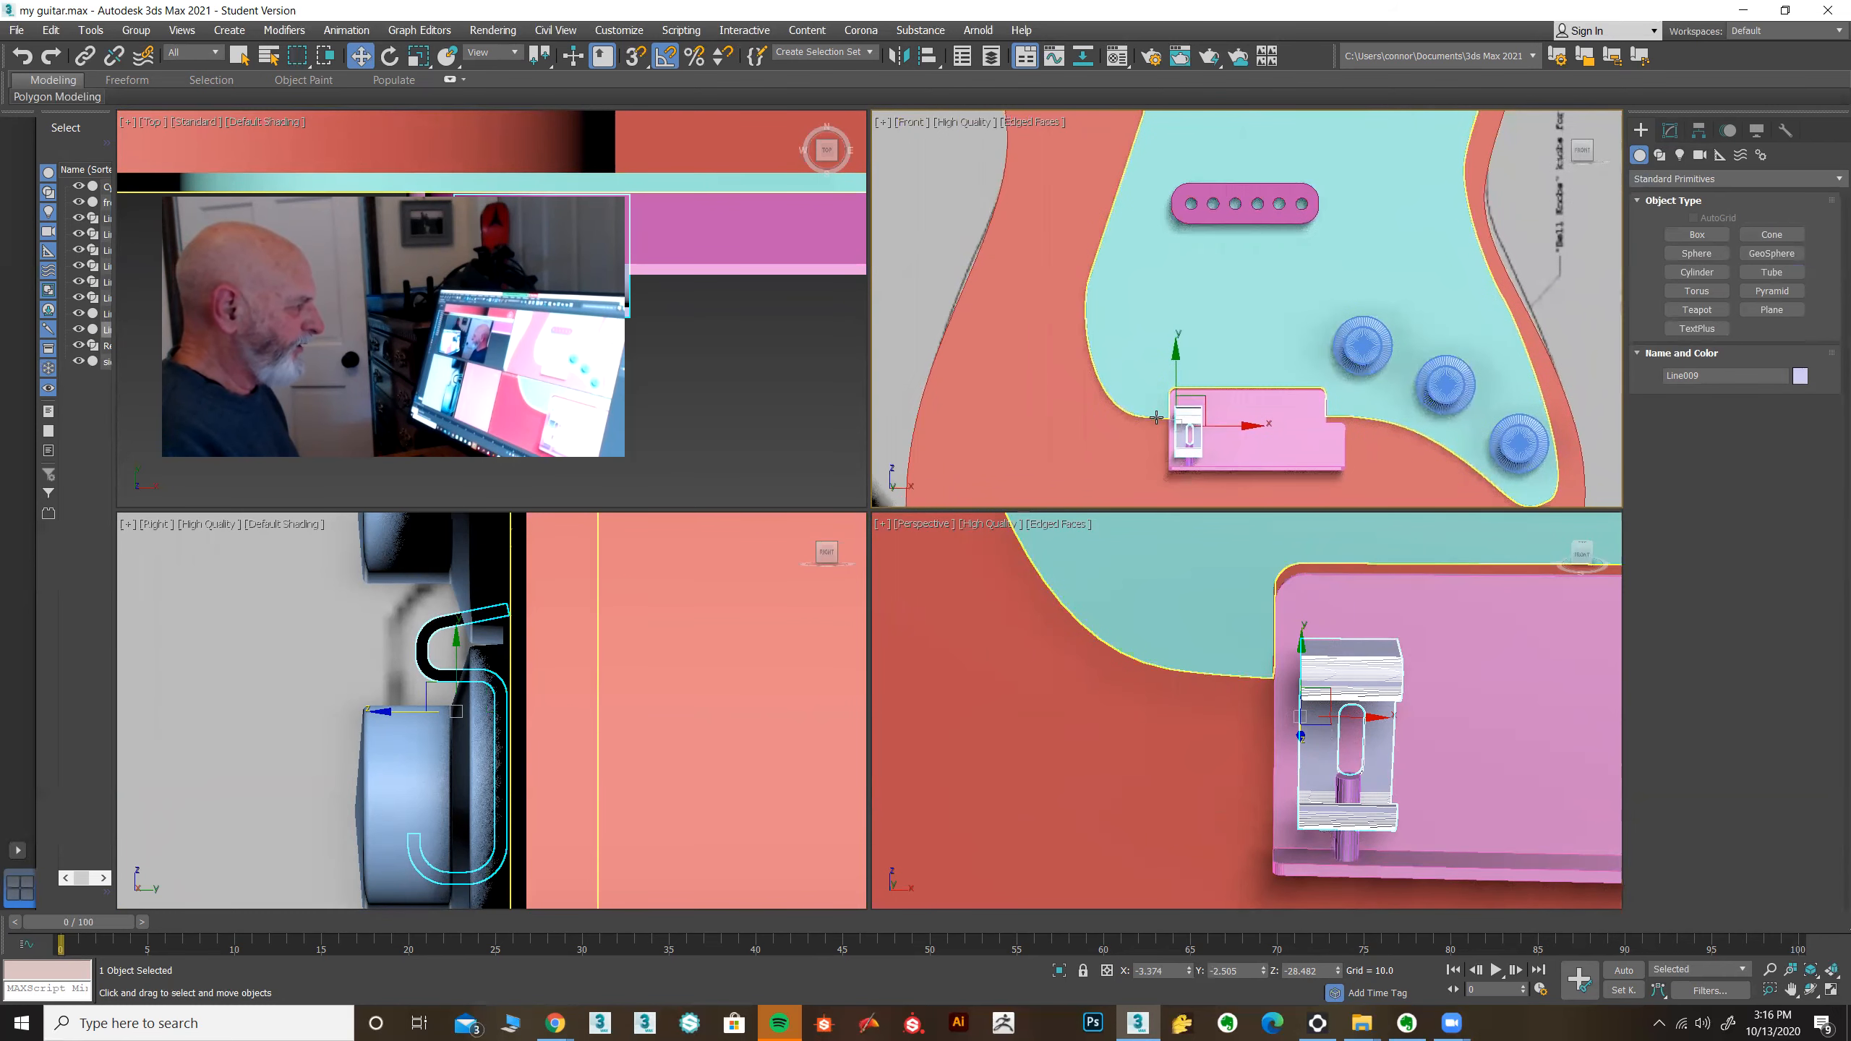
scroll(1166, 417, up, 6)
scroll(1195, 419, up, 5)
middle_drag(1301, 417, 1074, 332)
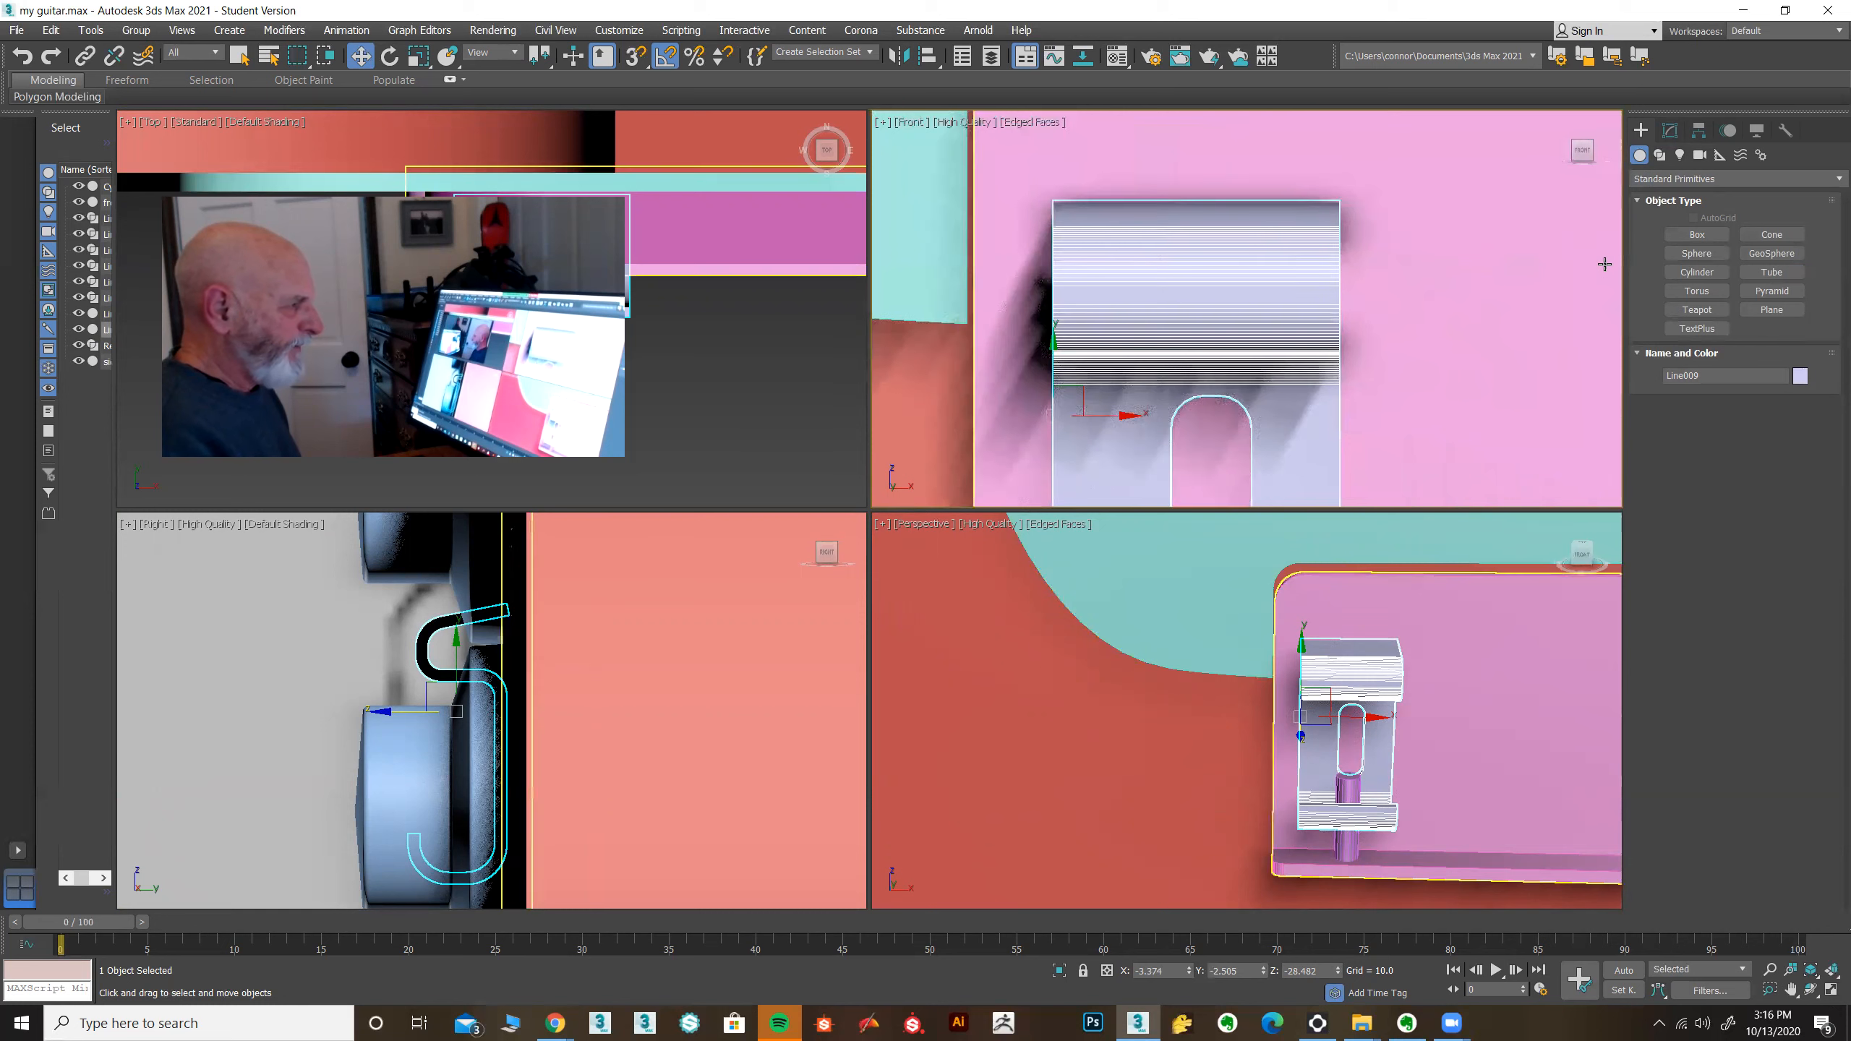
click(1696, 272)
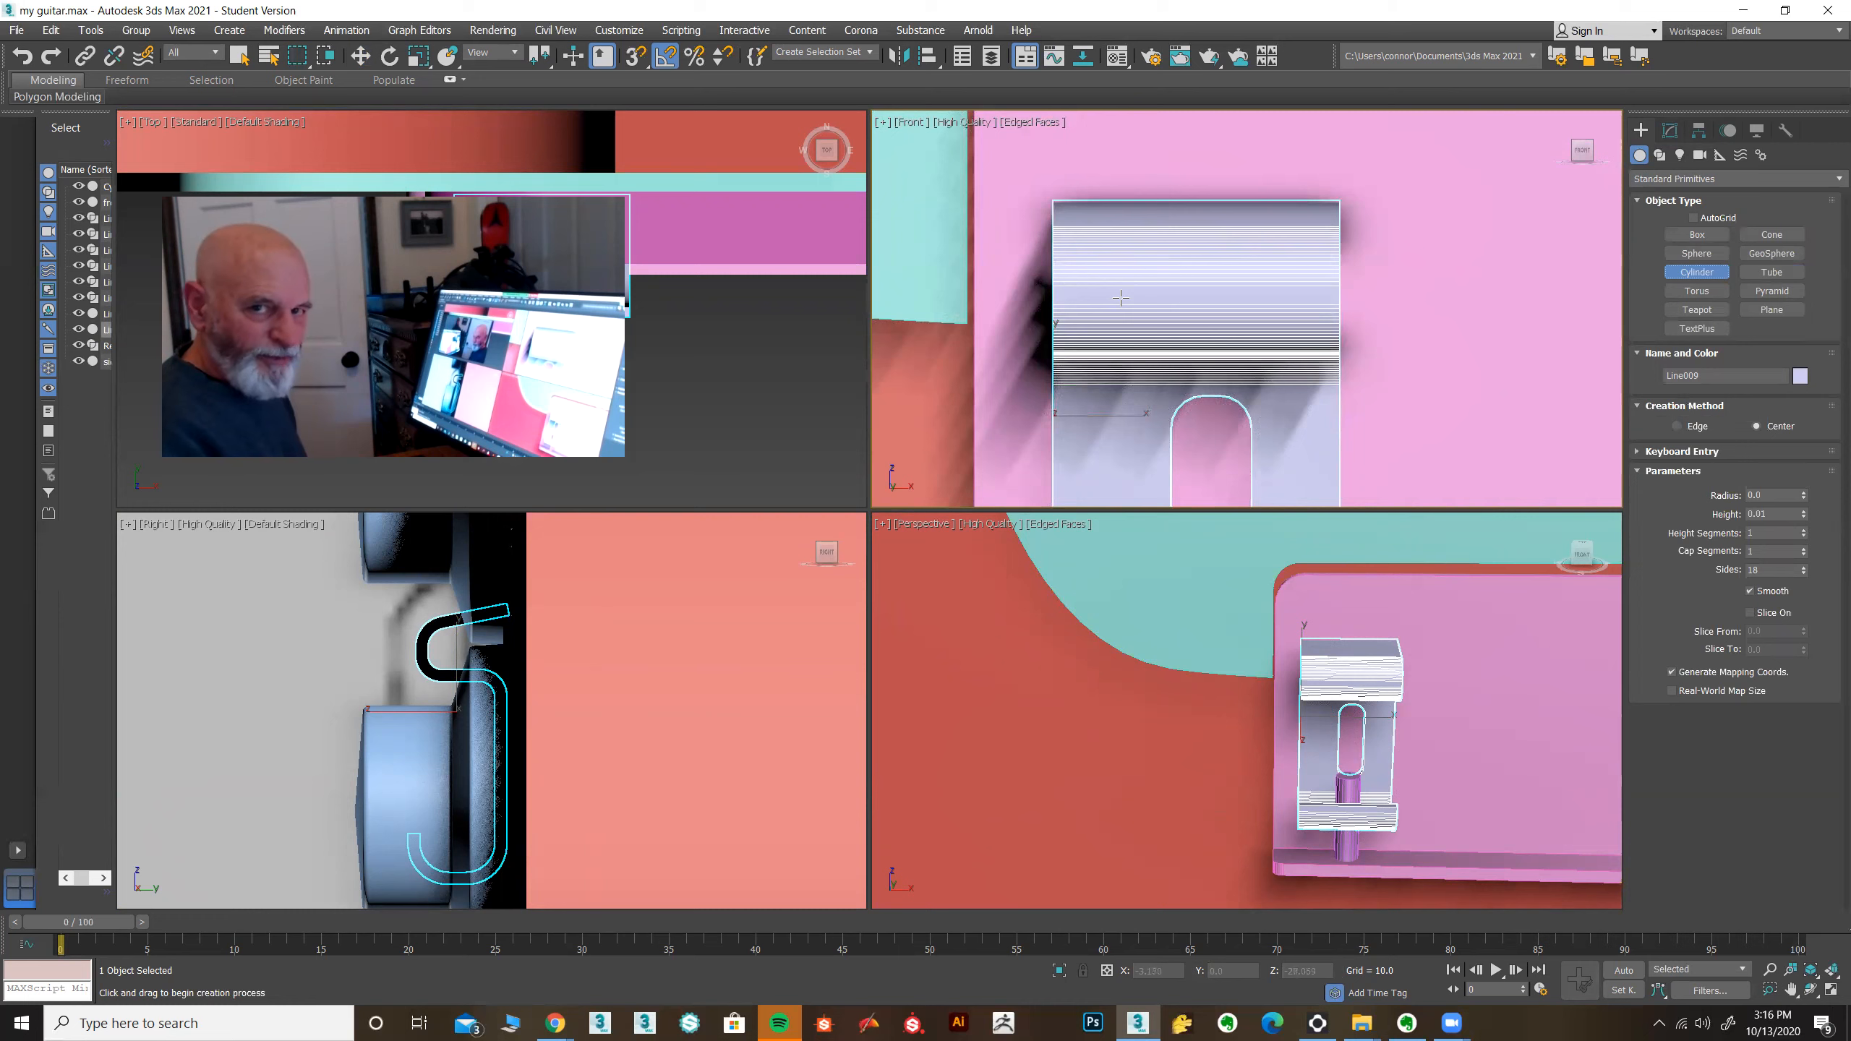
drag(1111, 297, 1119, 314)
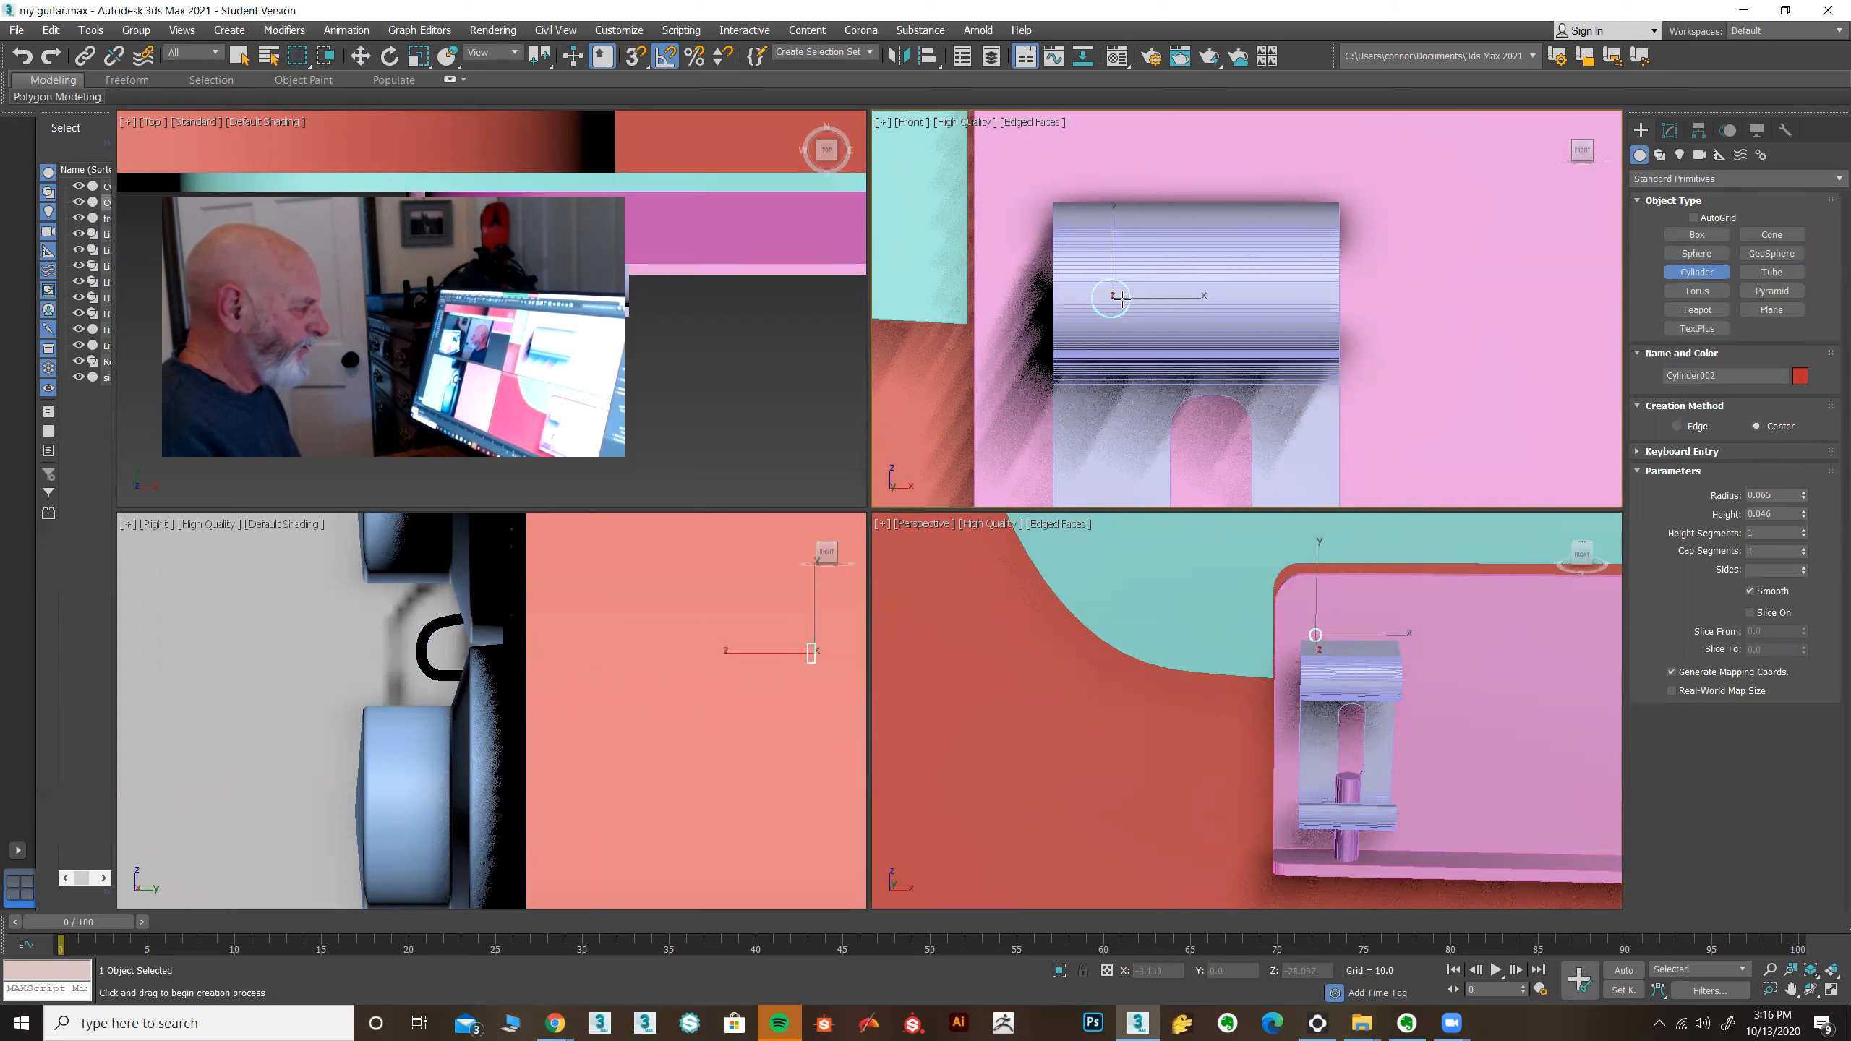
click(1136, 261)
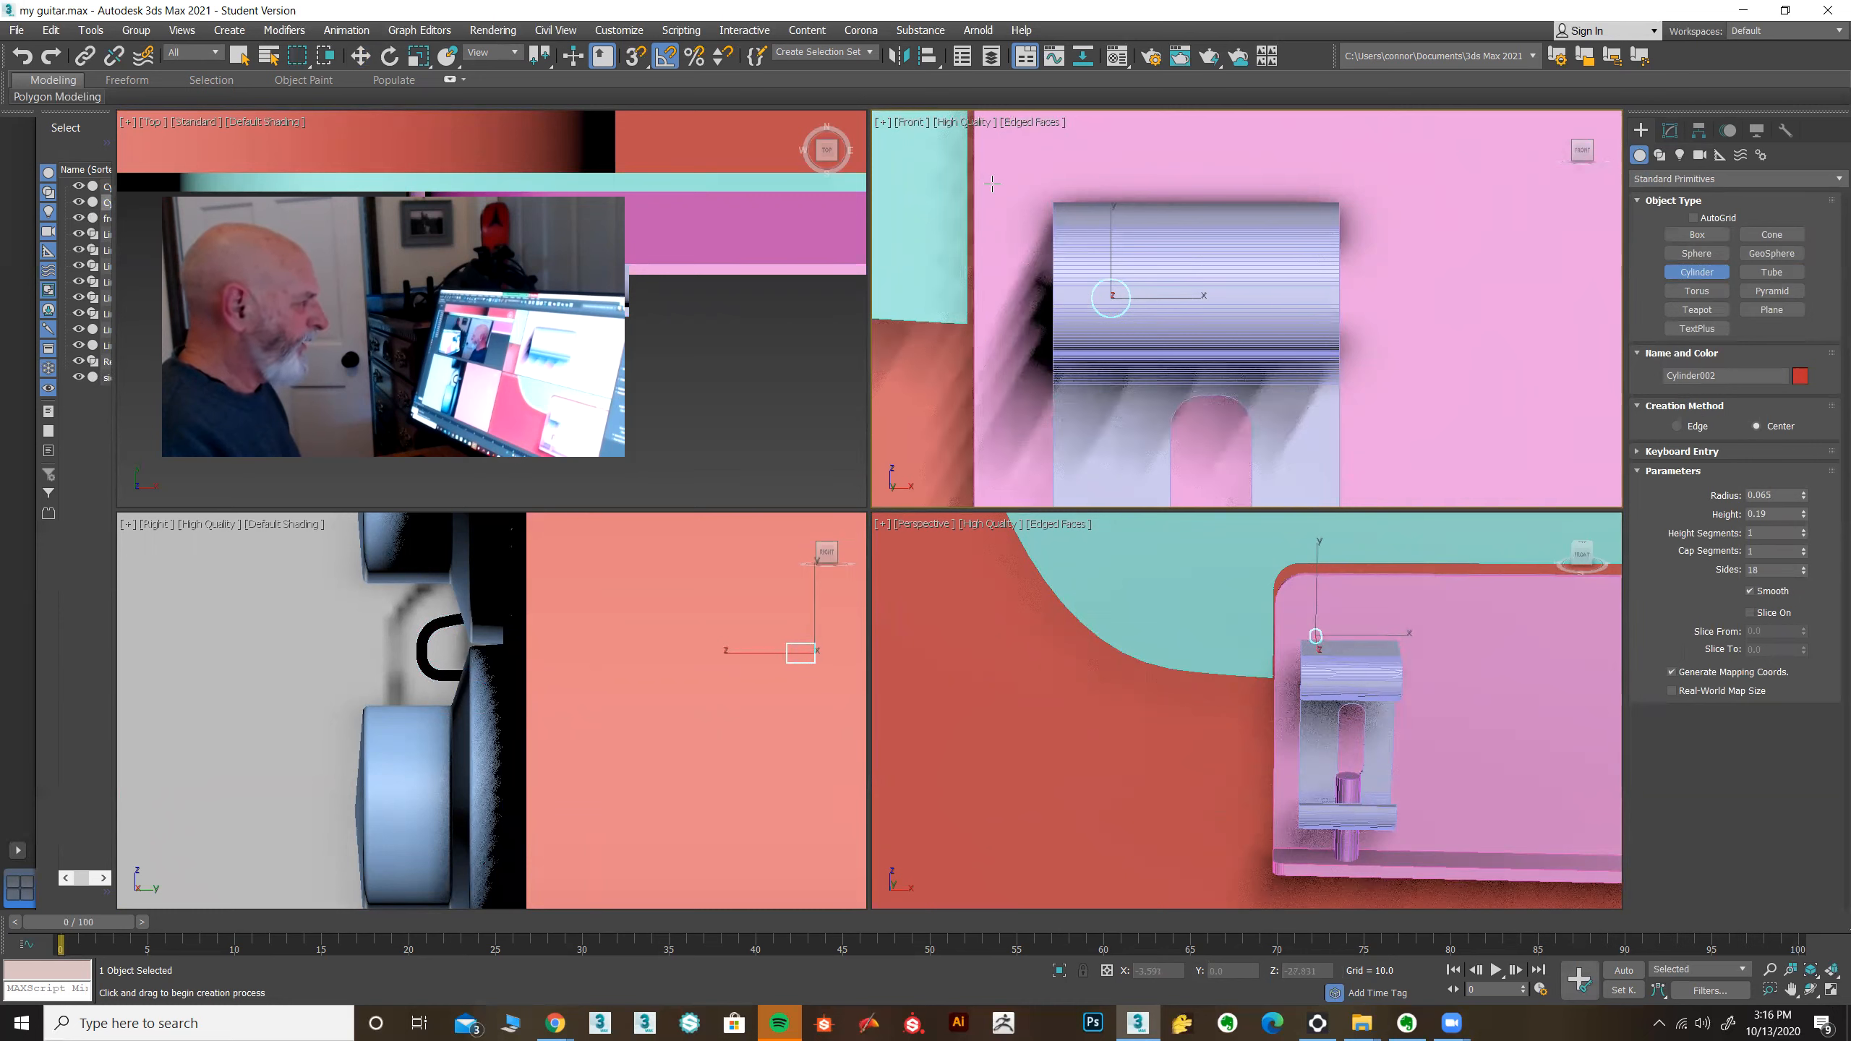
Step: Move the cylinder along Y to about -2.679 so it protrudes from the front of the saddle's upper curve
click(360, 56)
middle_drag(819, 660, 750, 691)
drag(810, 681, 516, 681)
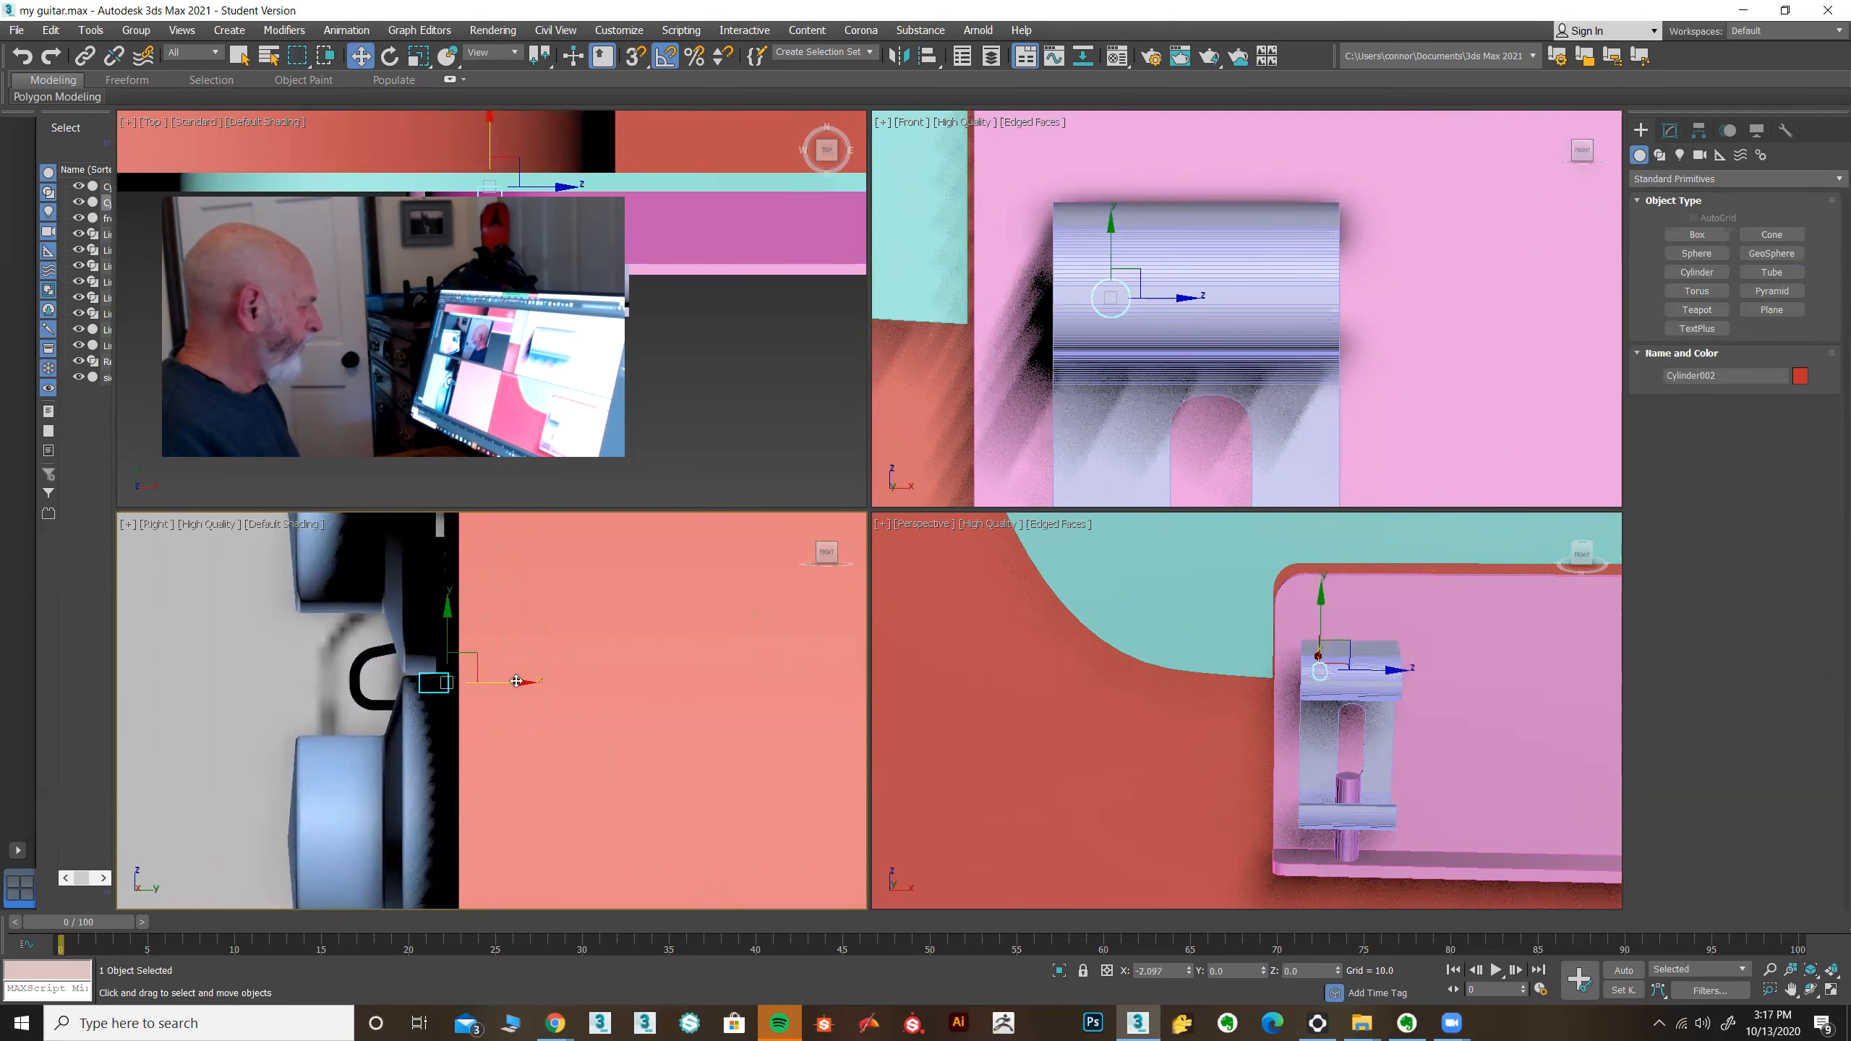
alt+middle_drag(1148, 678, 1243, 678)
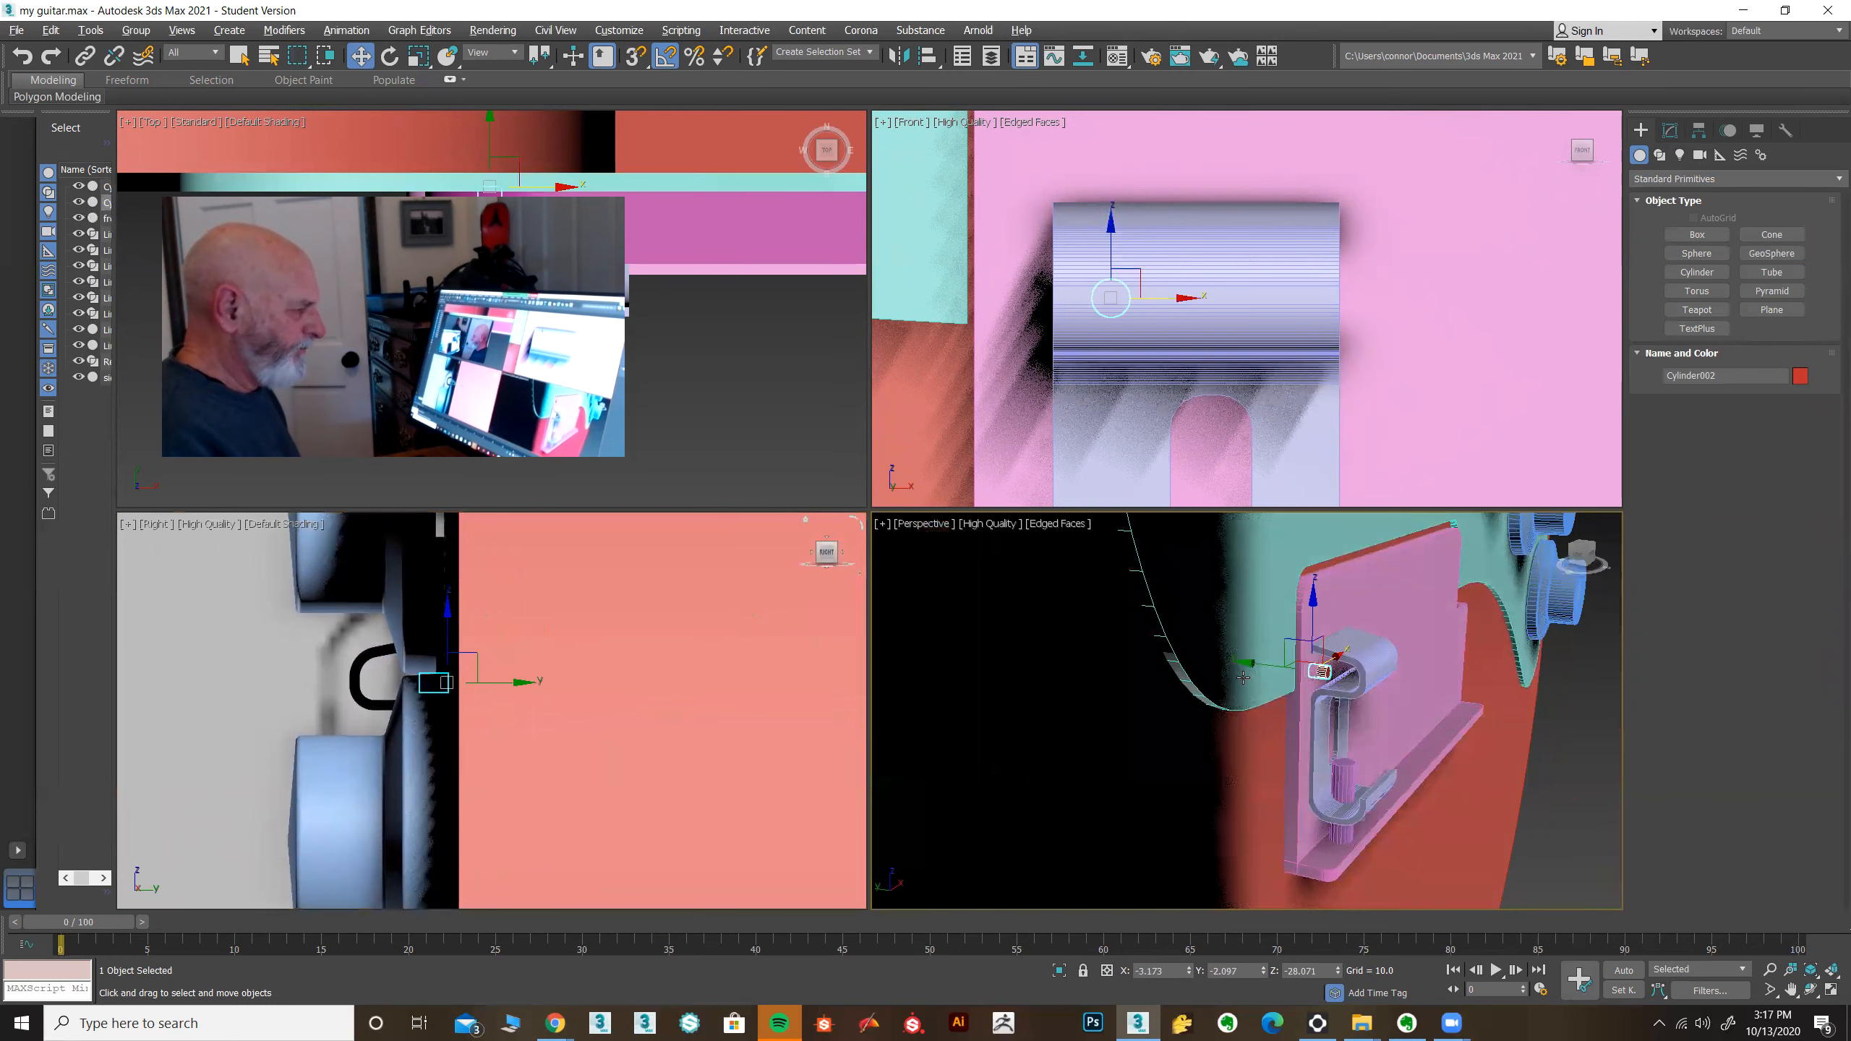
drag(1250, 665, 1308, 665)
alt+middle_drag(1406, 700, 1440, 706)
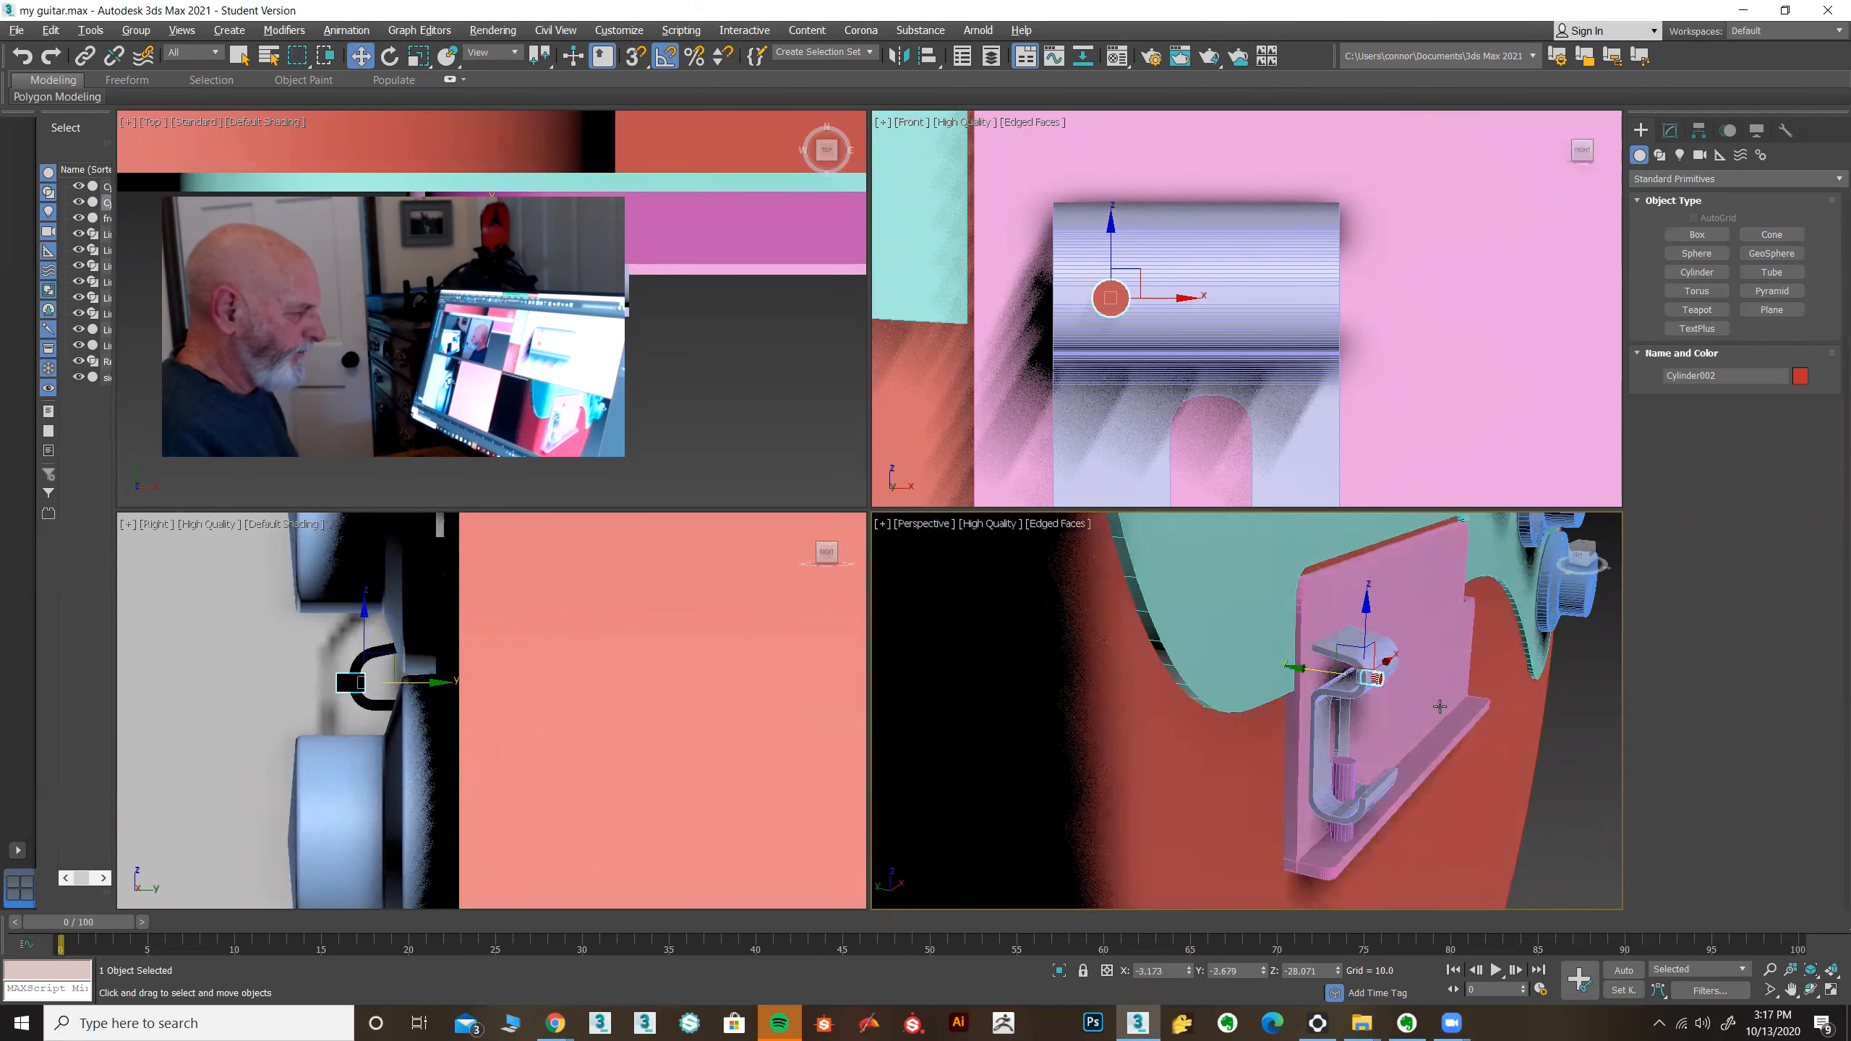
Step: Enlarge the cylinder's radius to 0.085 and set its sides to 20
scroll(1440, 705, up, 4)
key(alt+w)
alt+middle_drag(1121, 627, 890, 478)
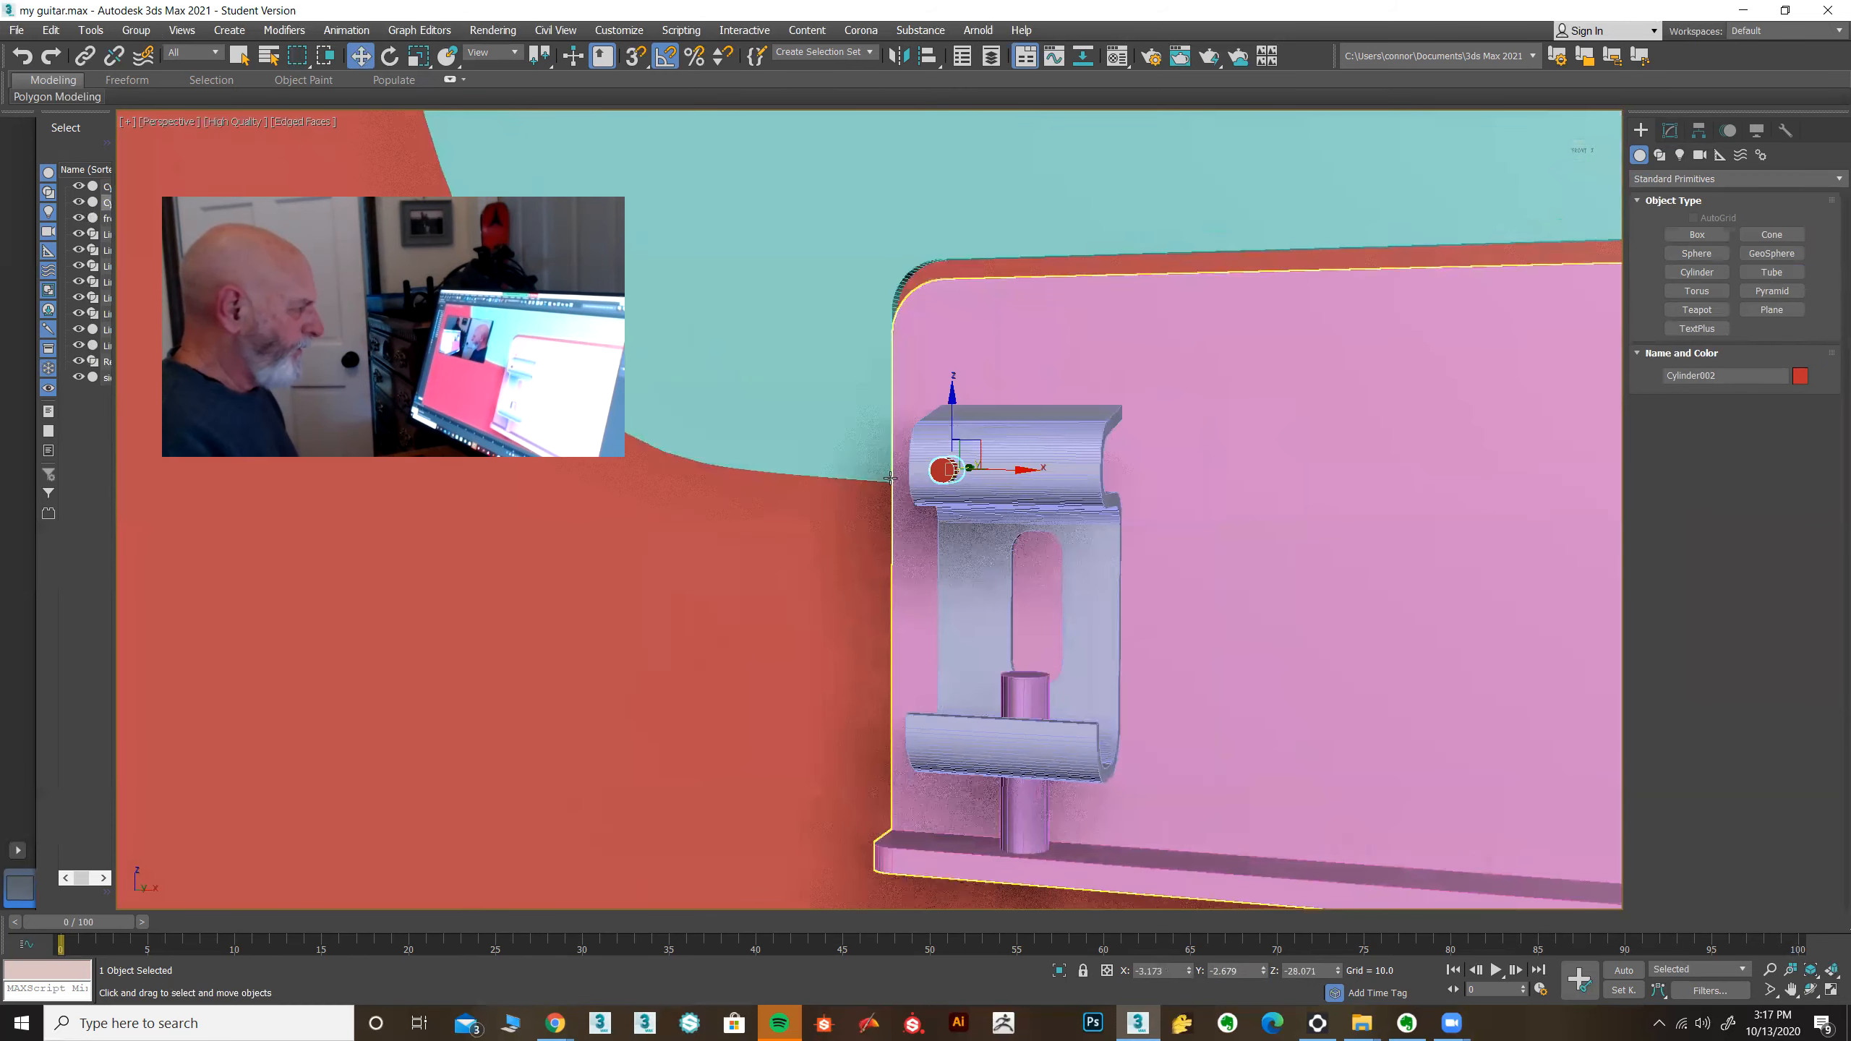
scroll(891, 478, up, 5)
click(1670, 129)
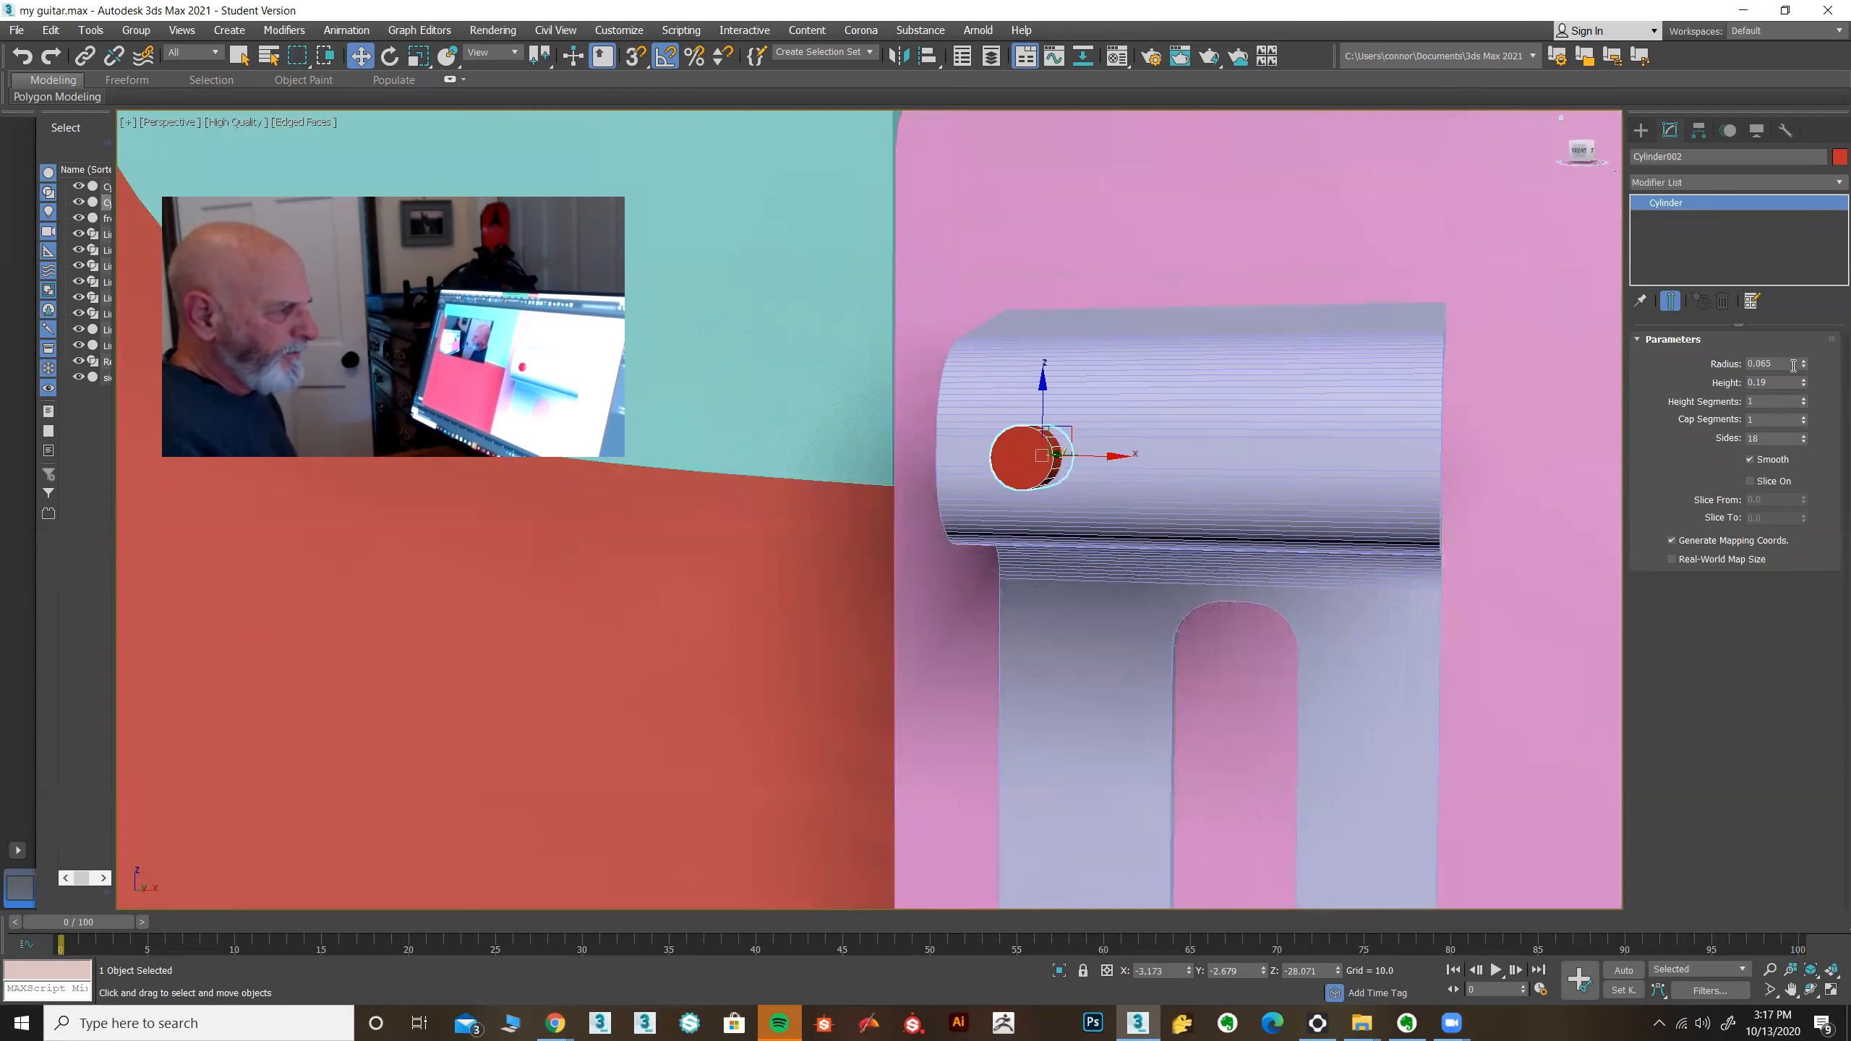
drag(1793, 364, 1711, 372)
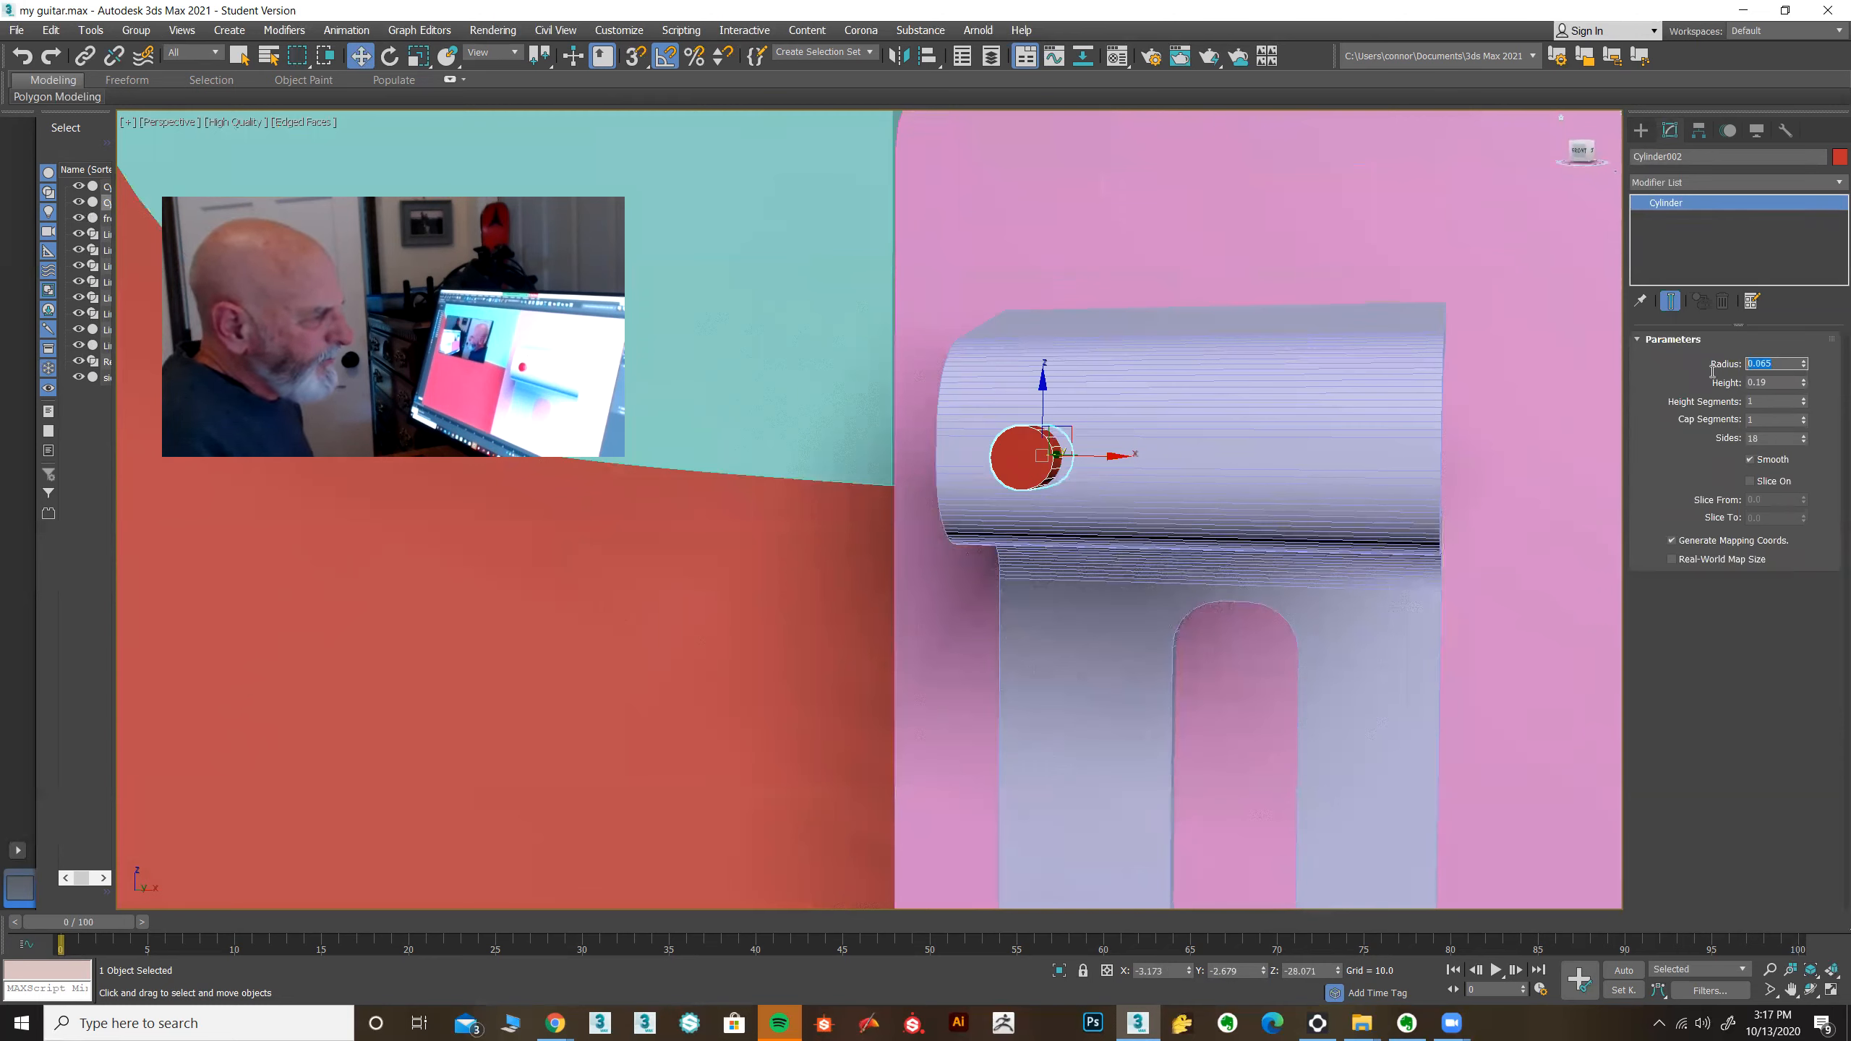
click(1804, 362)
click(1804, 362)
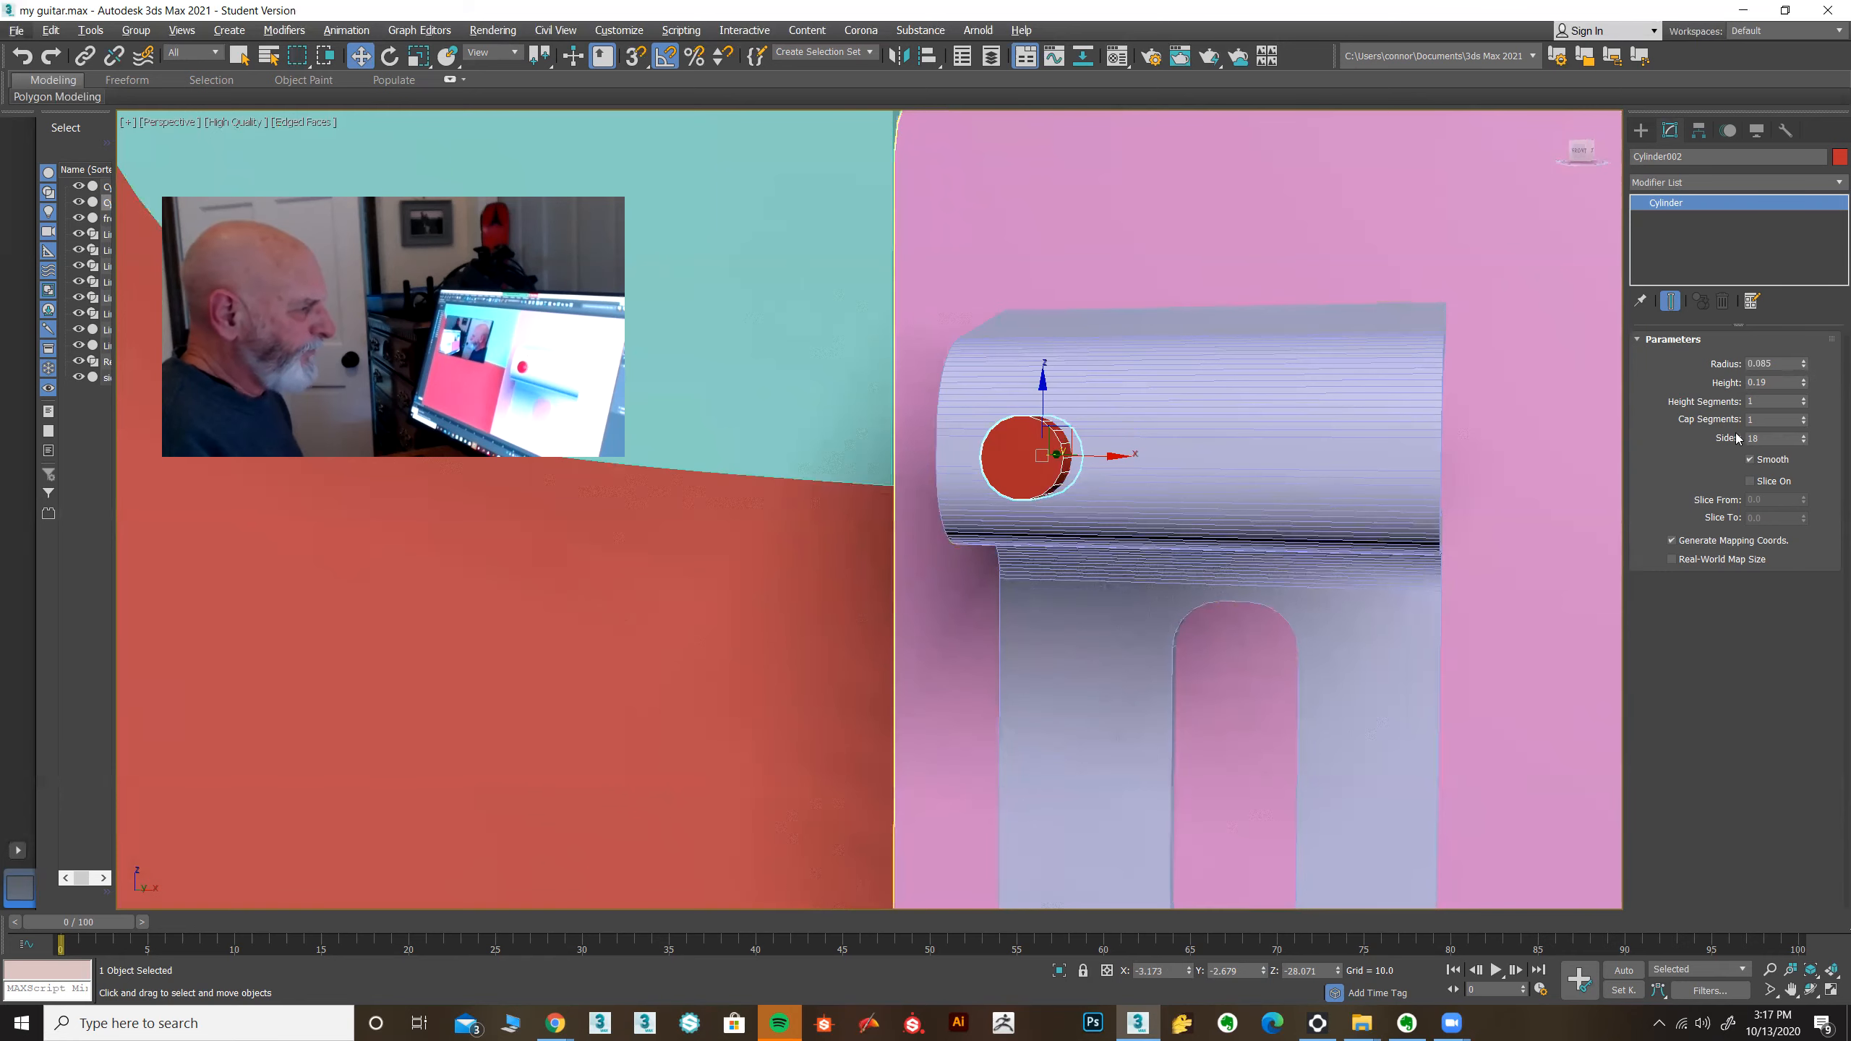
drag(1774, 438, 1699, 439)
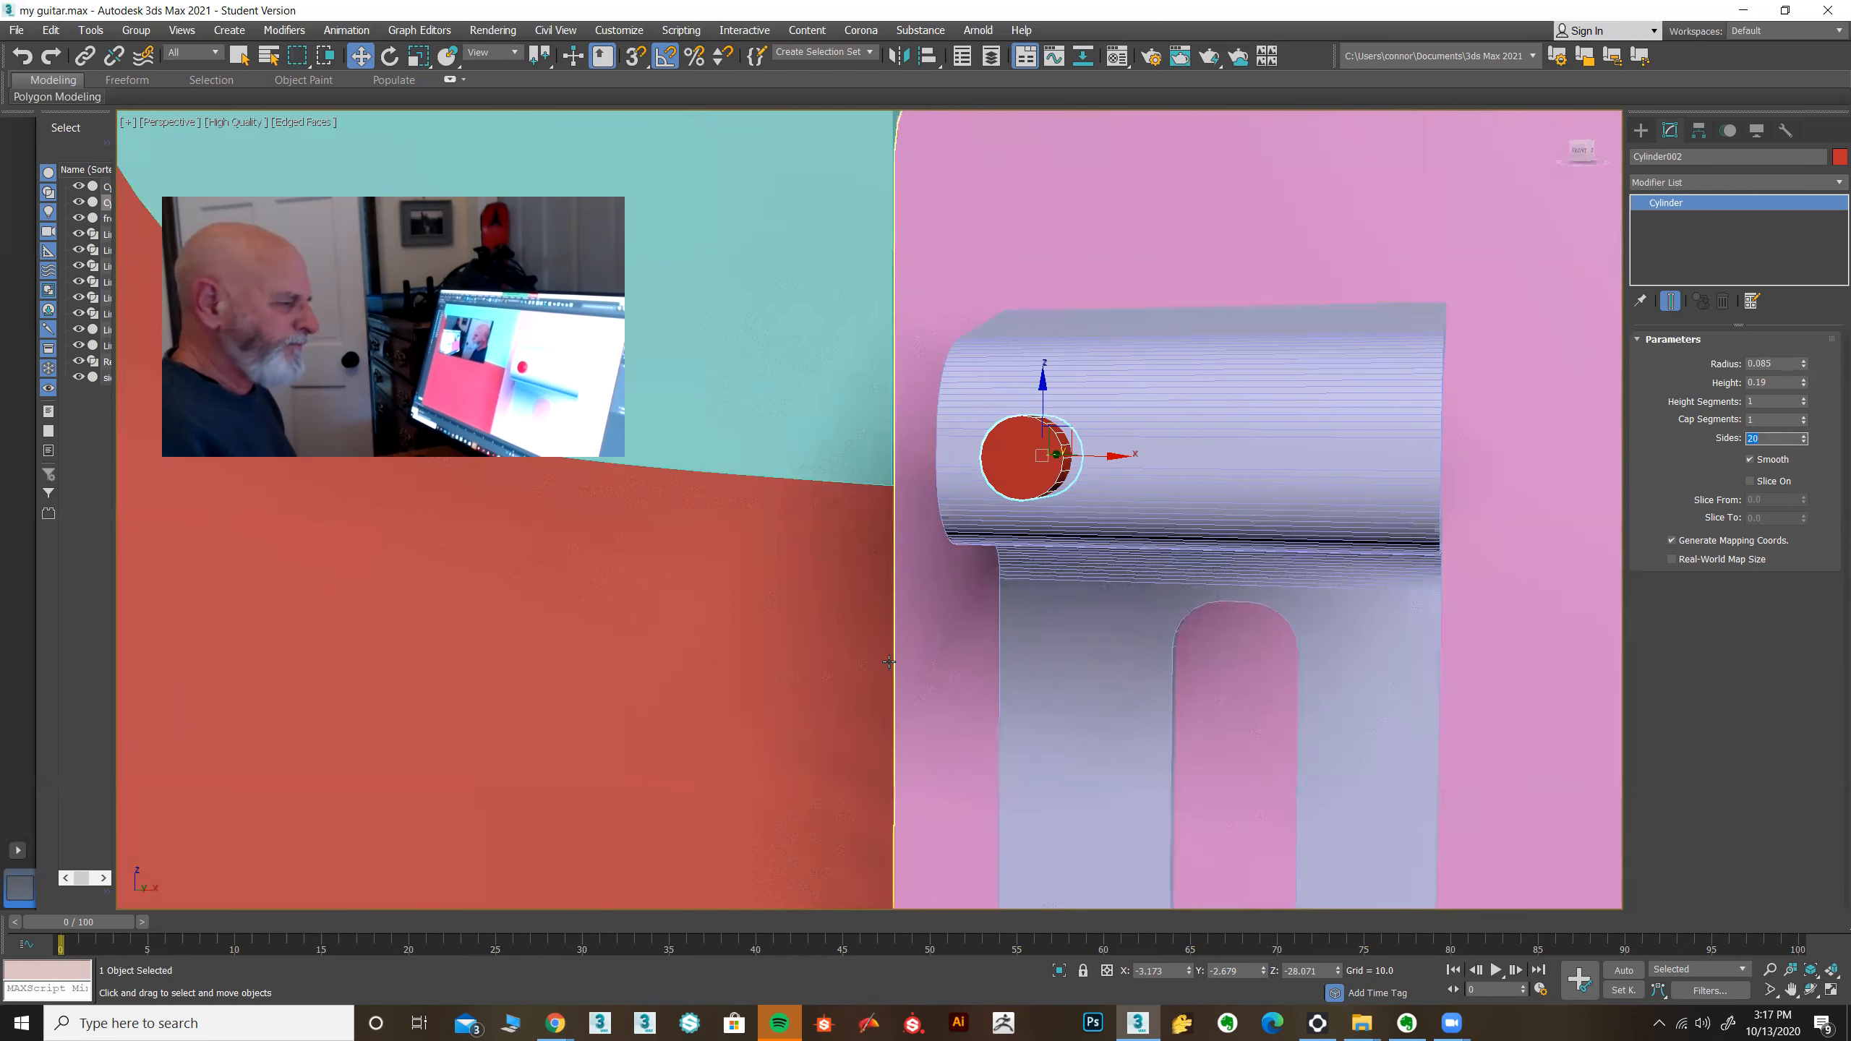
alt+middle_drag(1011, 615, 1086, 628)
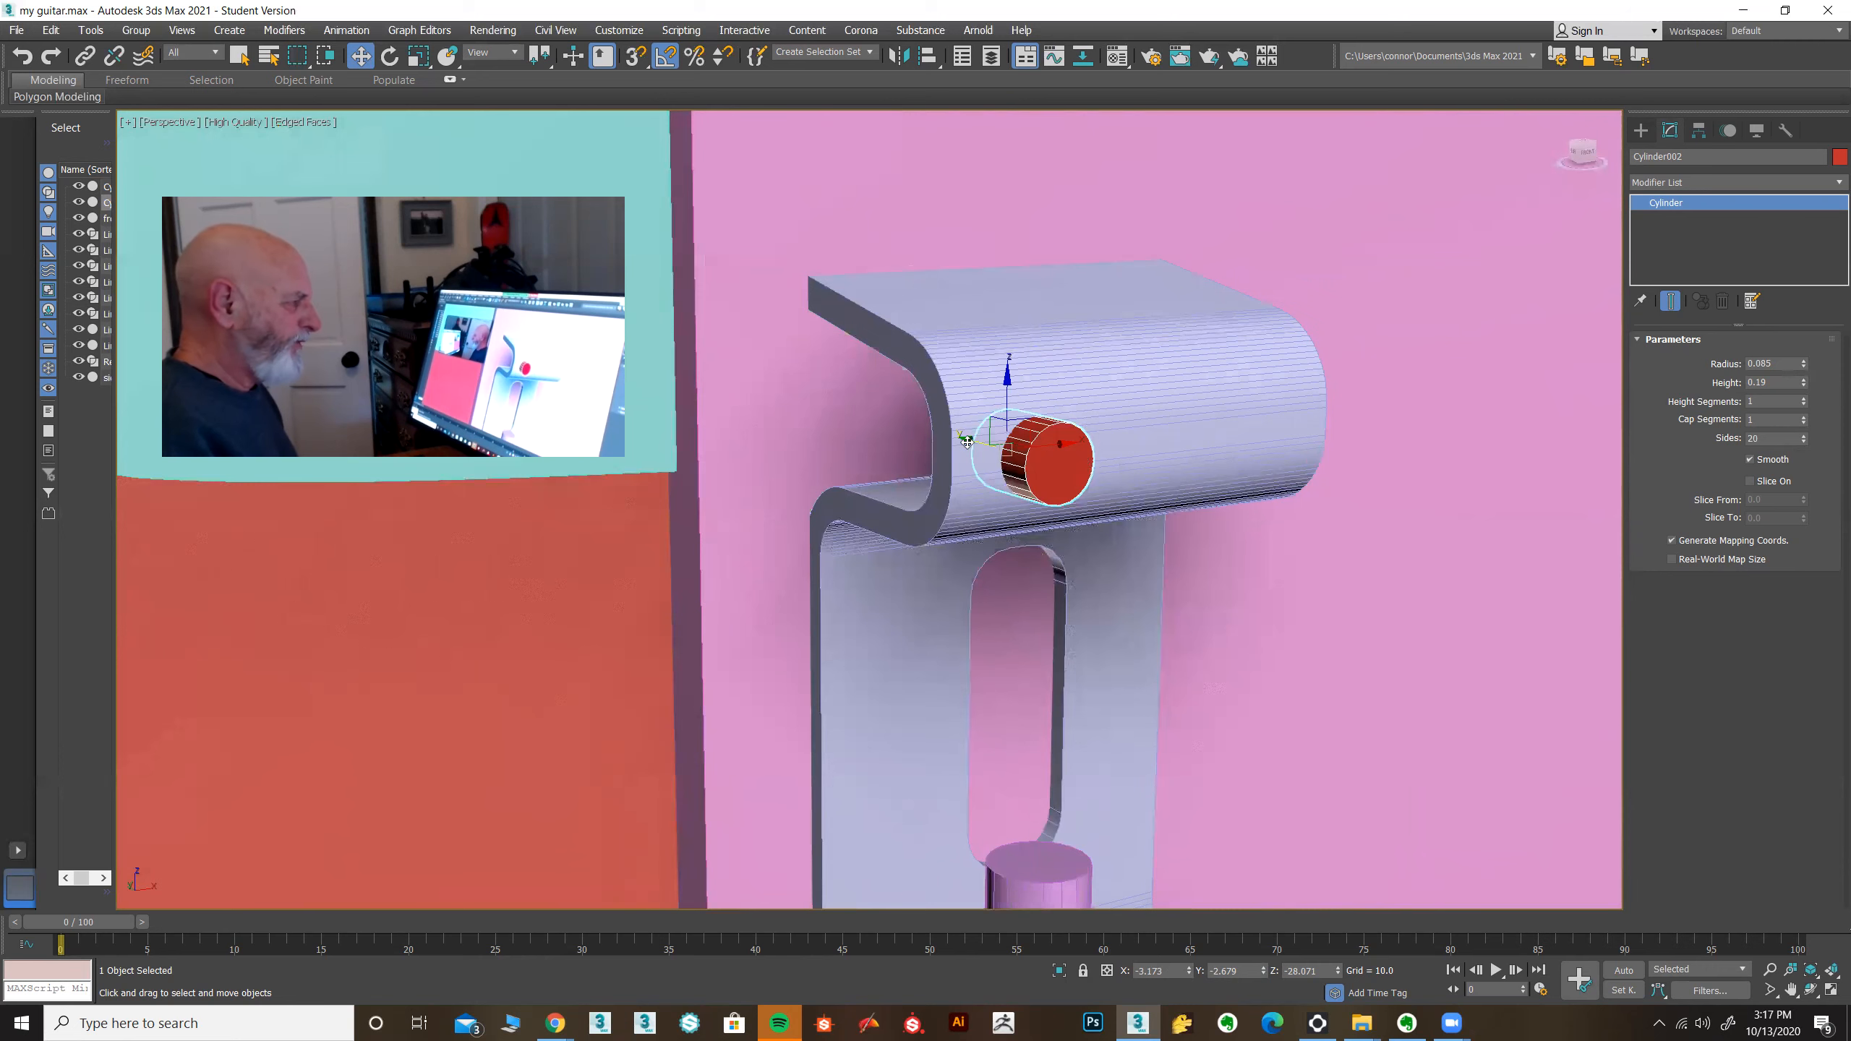
Step: Copy the set-screw cylinder forward along Y to about -2.911 and set the copy's sides to 6
shift+drag(968, 441, 1036, 463)
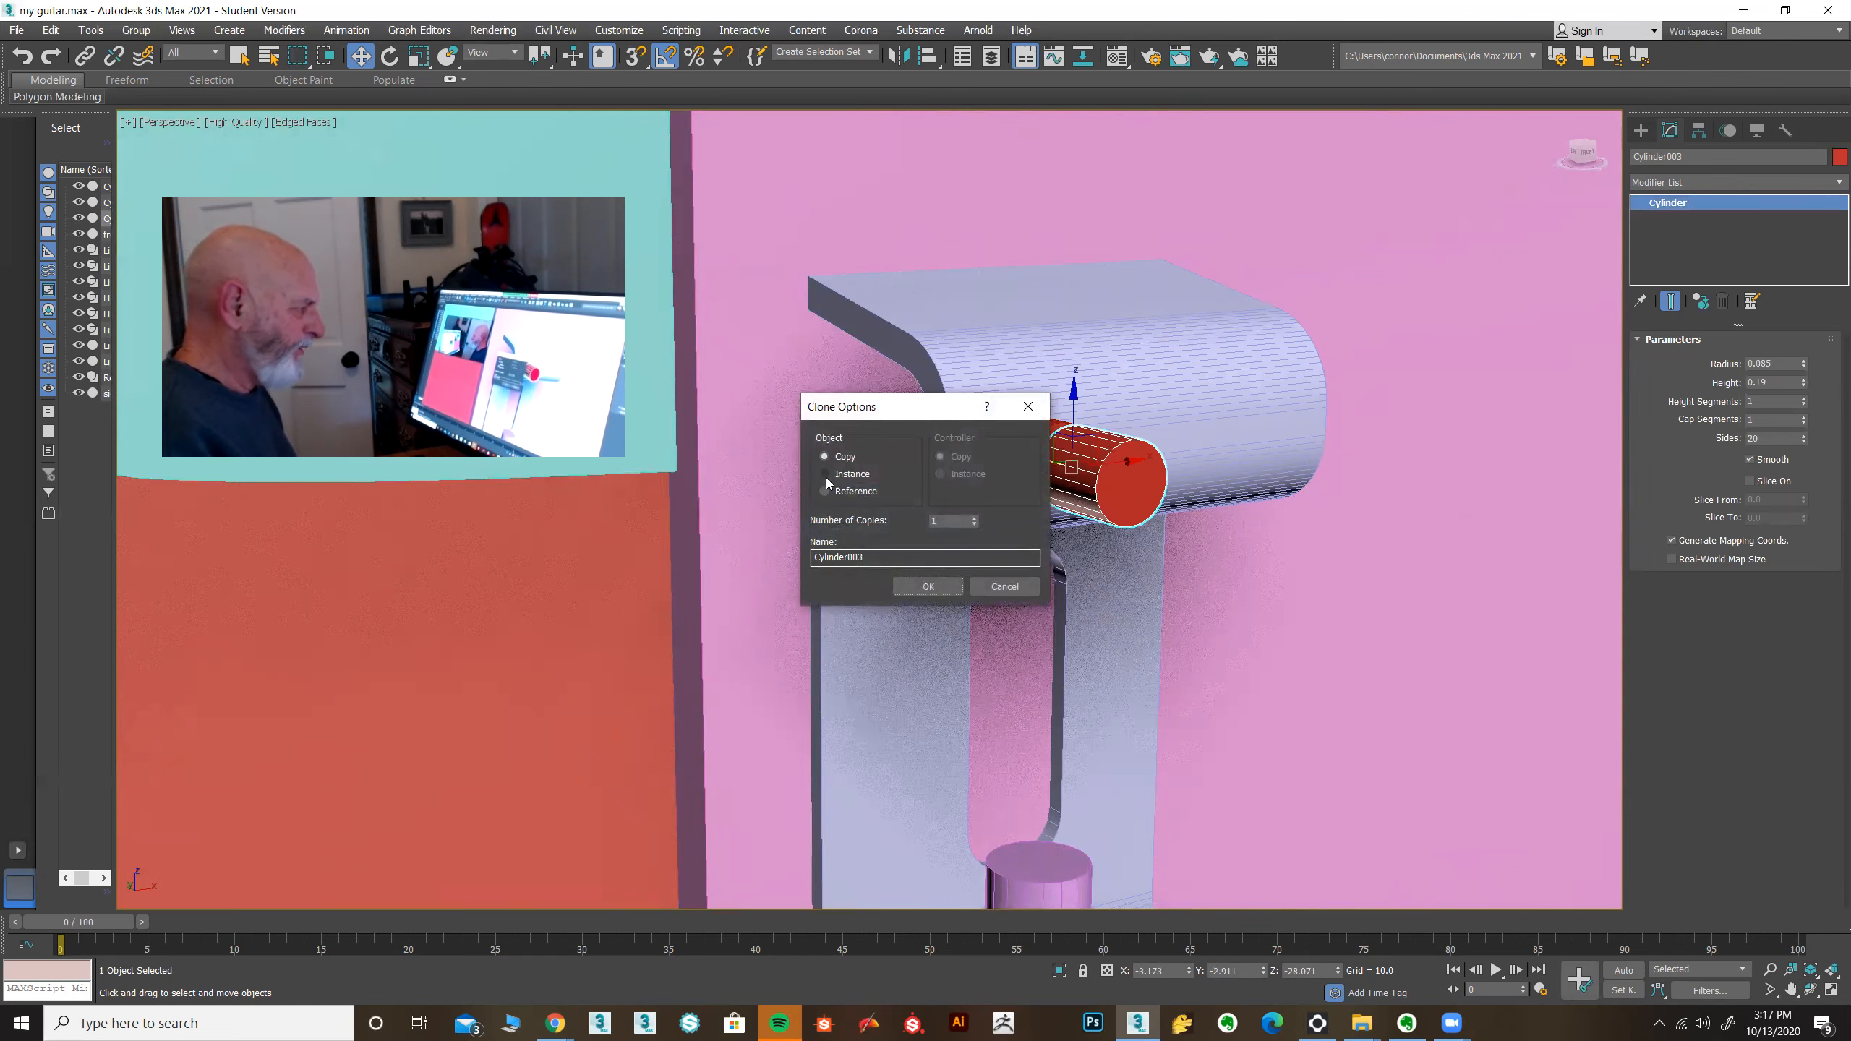
click(917, 584)
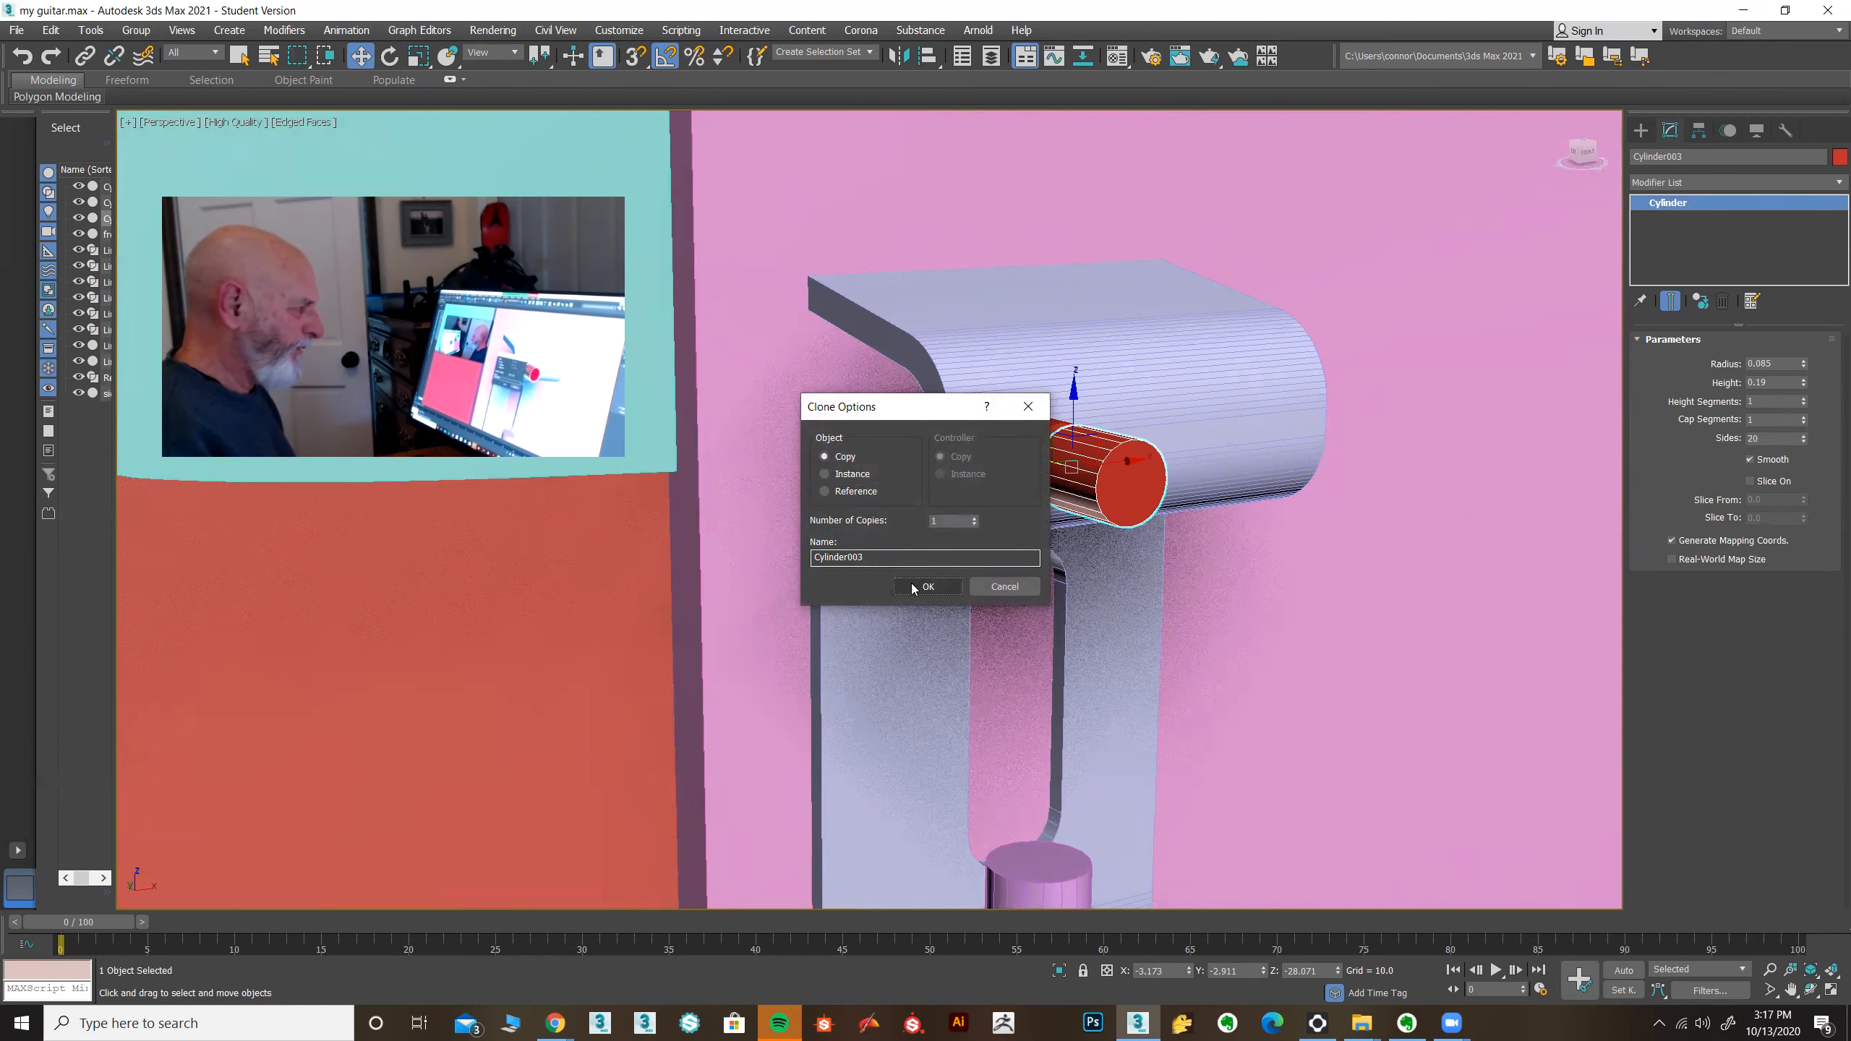
double_click(1769, 438)
text(6)
key(Return)
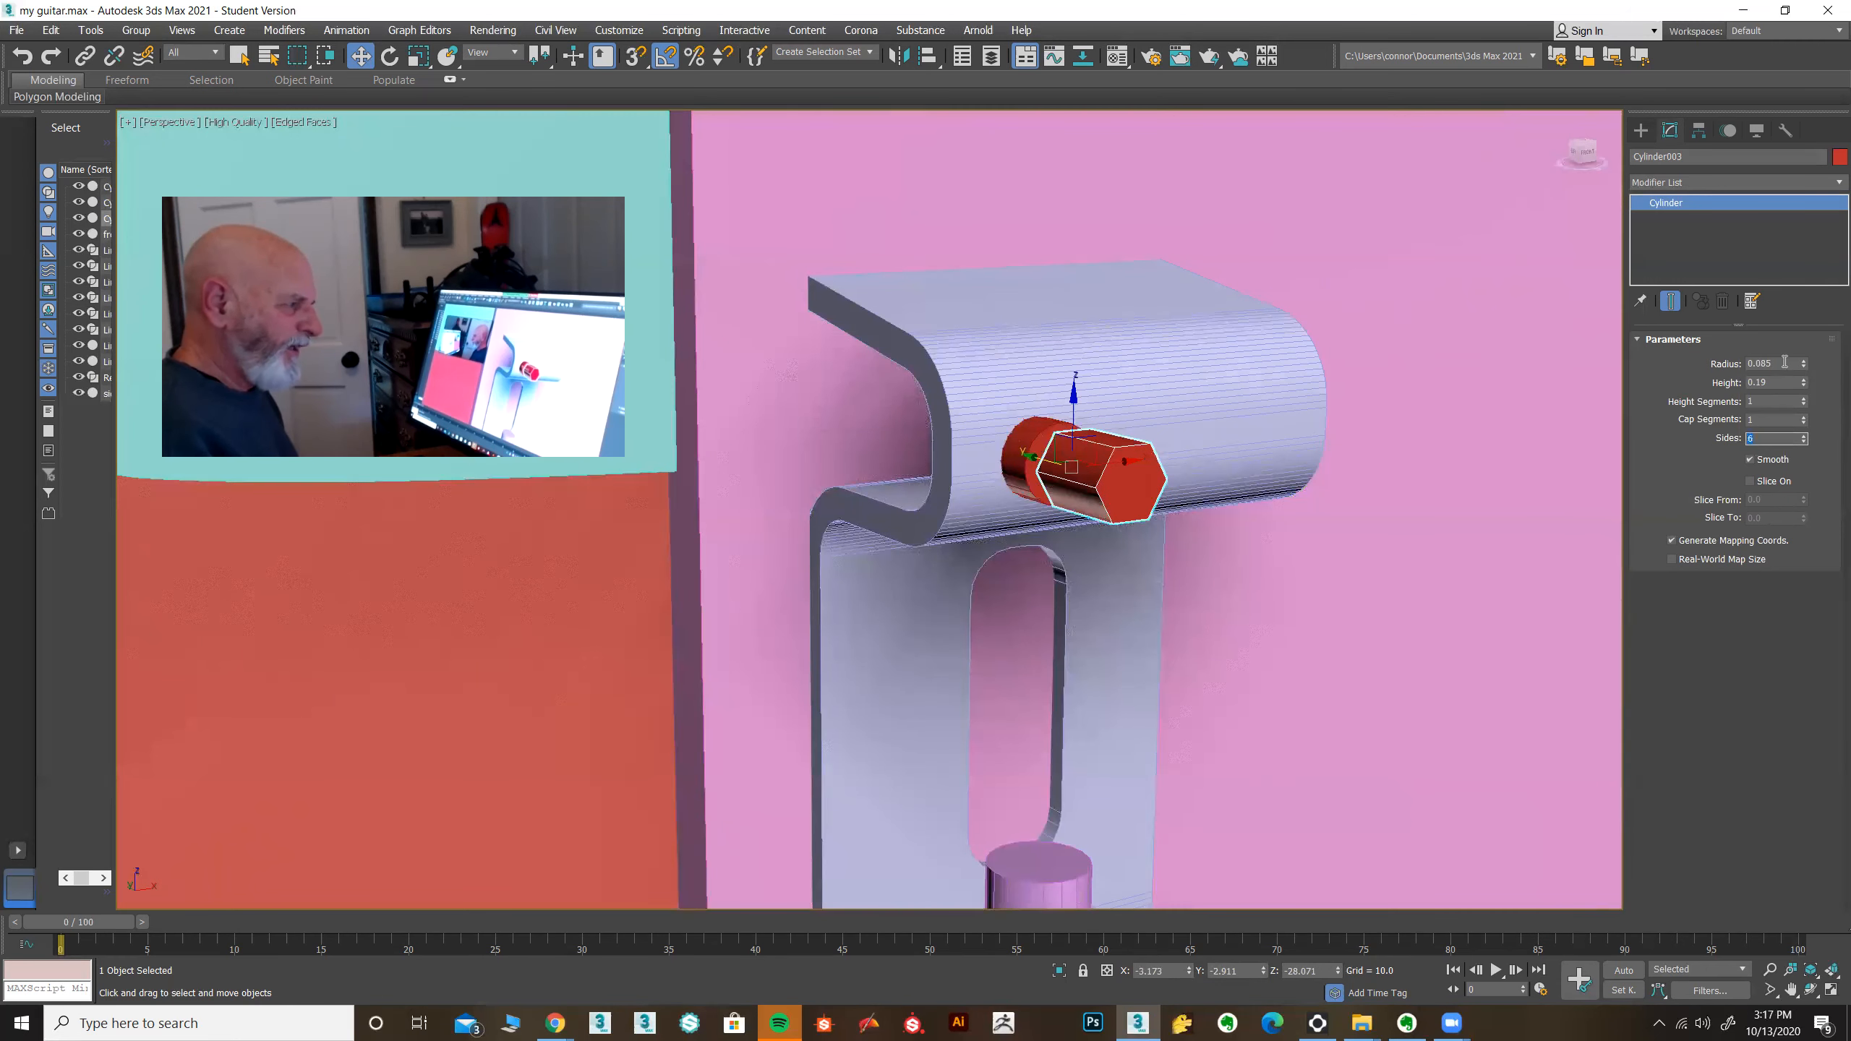
Step: Reduce the hexagonal copy's radius to about 0.045 and move it along Y to about -2.812 so it embeds in the set-screw's front
drag(1803, 368, 1803, 409)
alt+middle_drag(1205, 592, 1042, 576)
drag(1202, 470, 1242, 467)
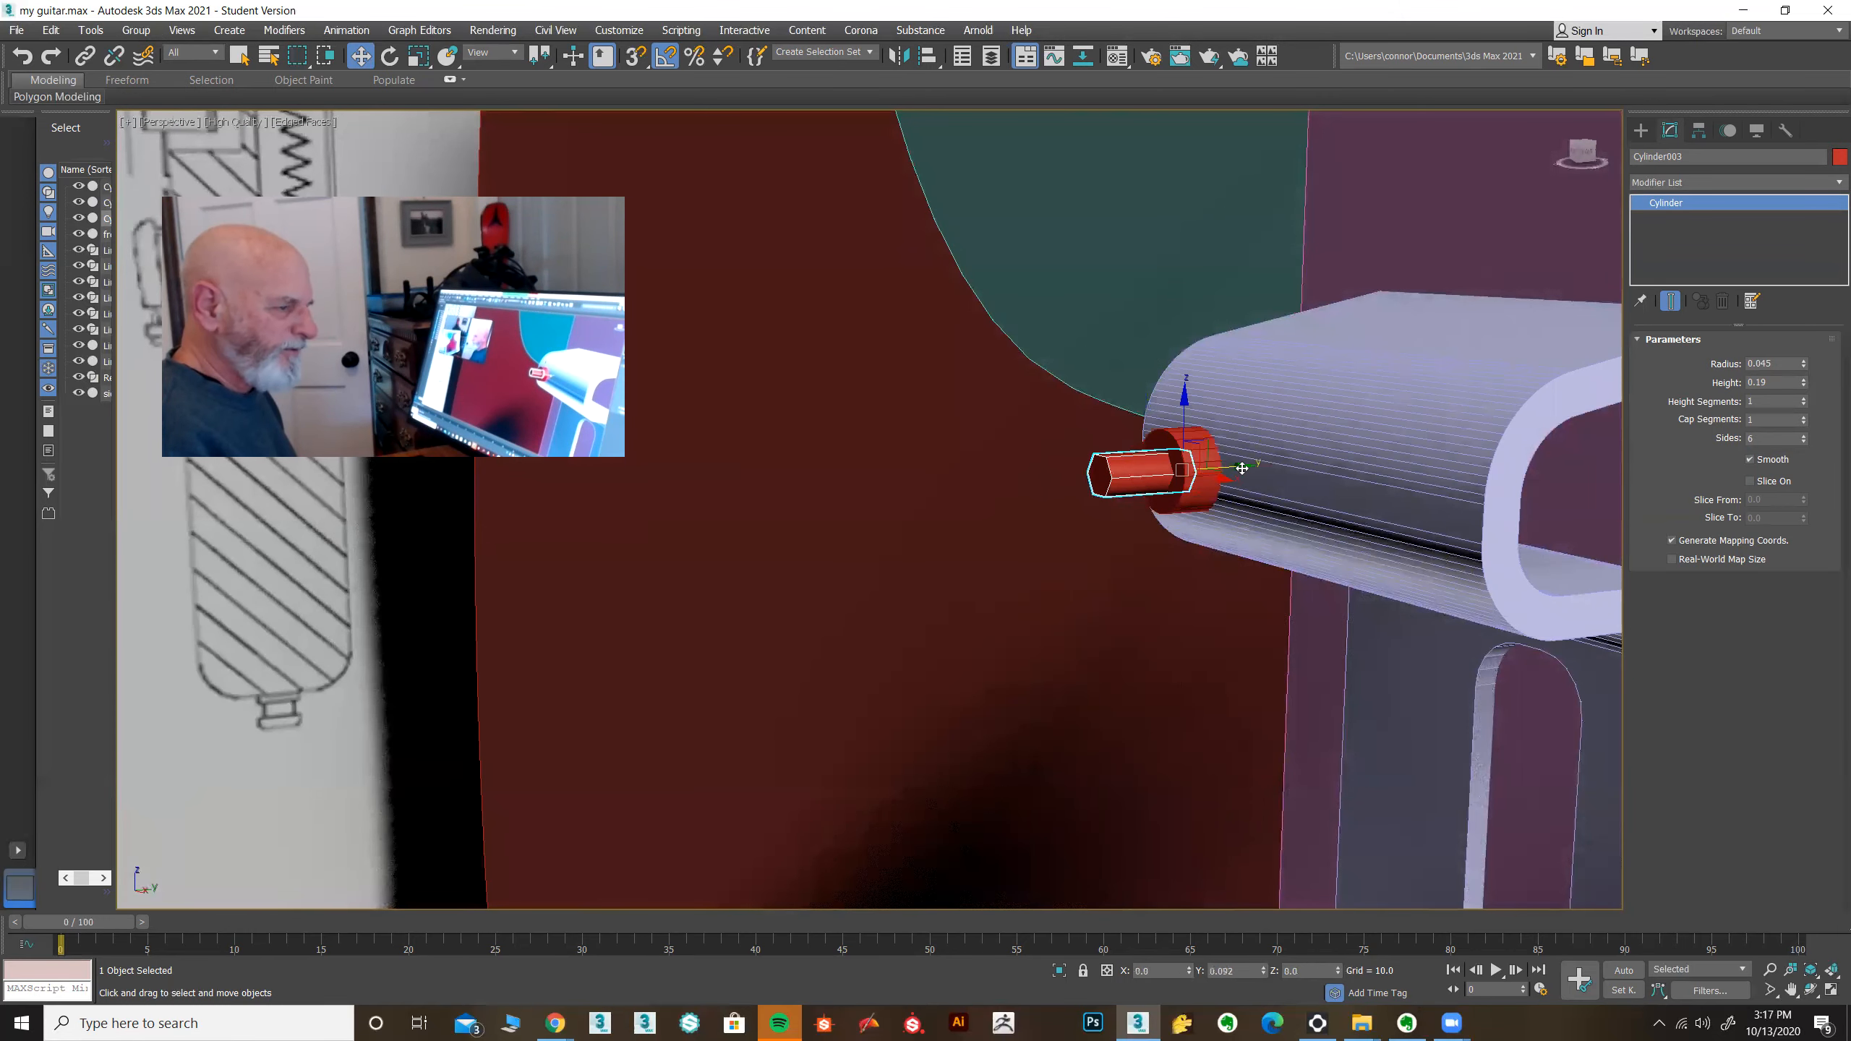
scroll(1242, 468, up, 2)
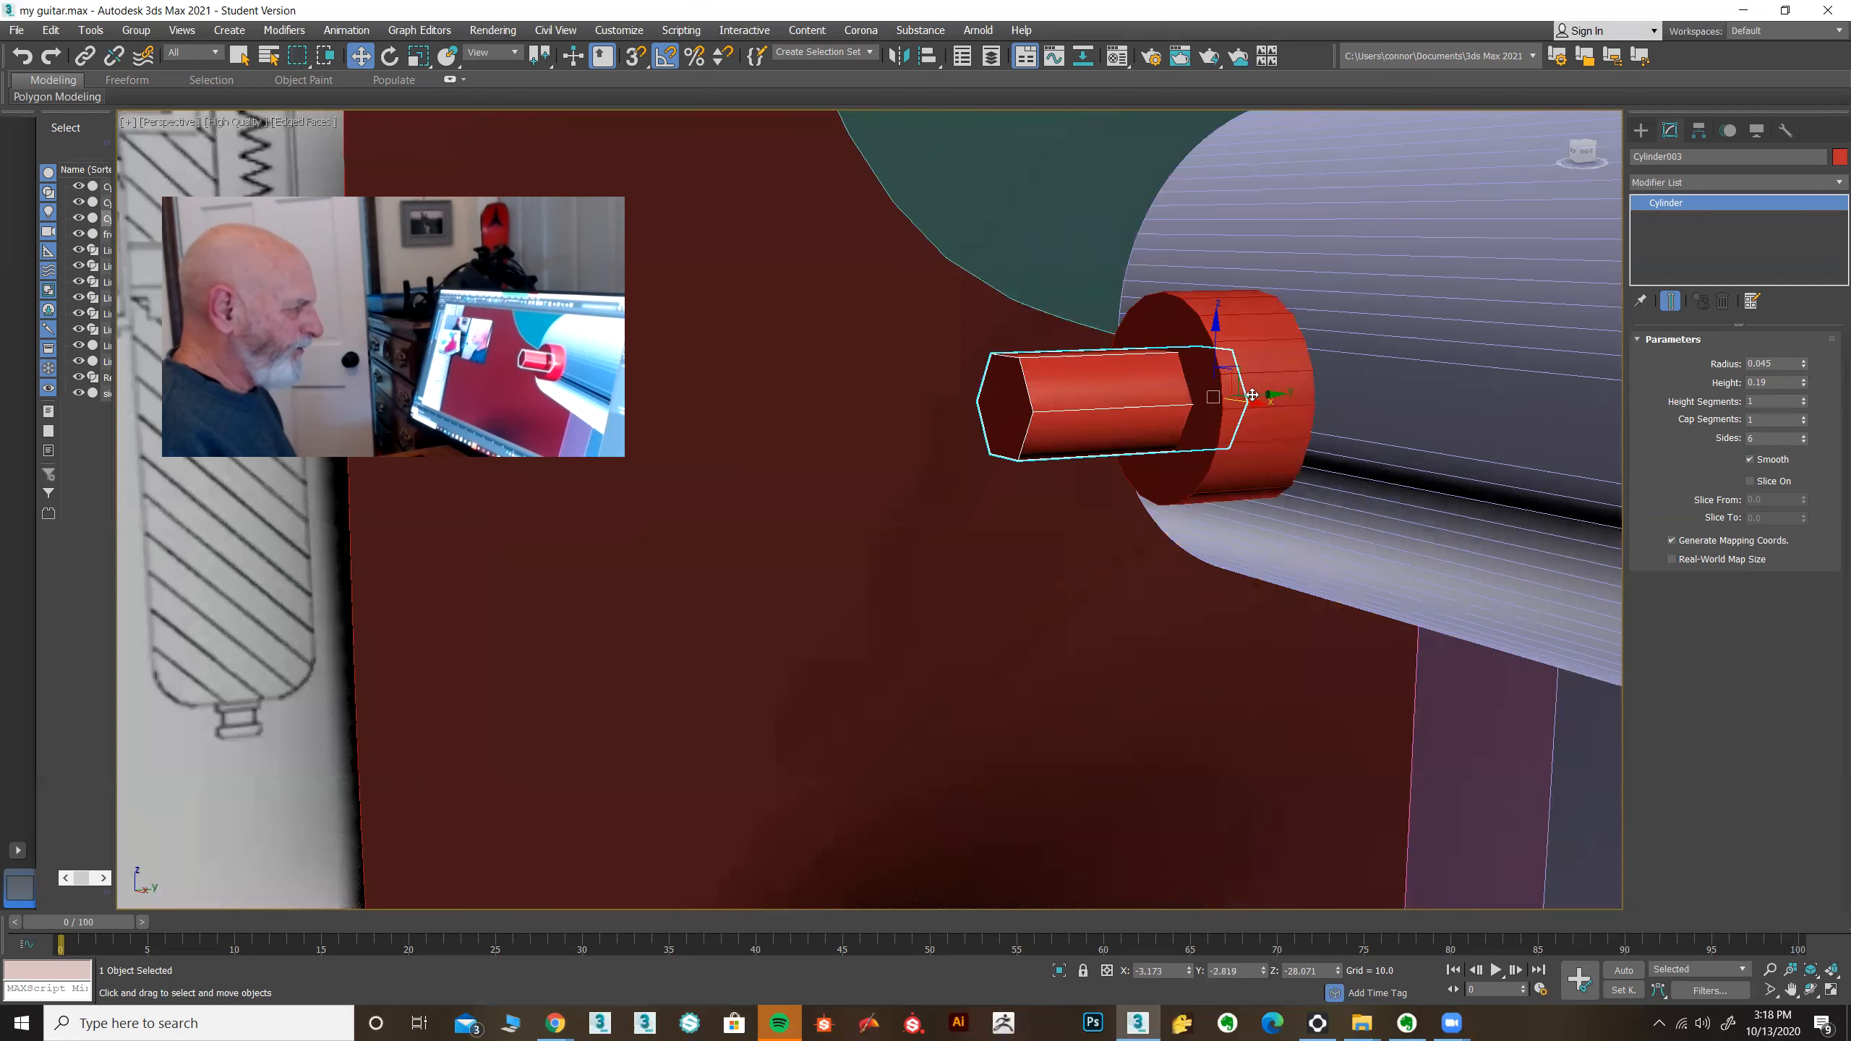
drag(1267, 395, 1274, 394)
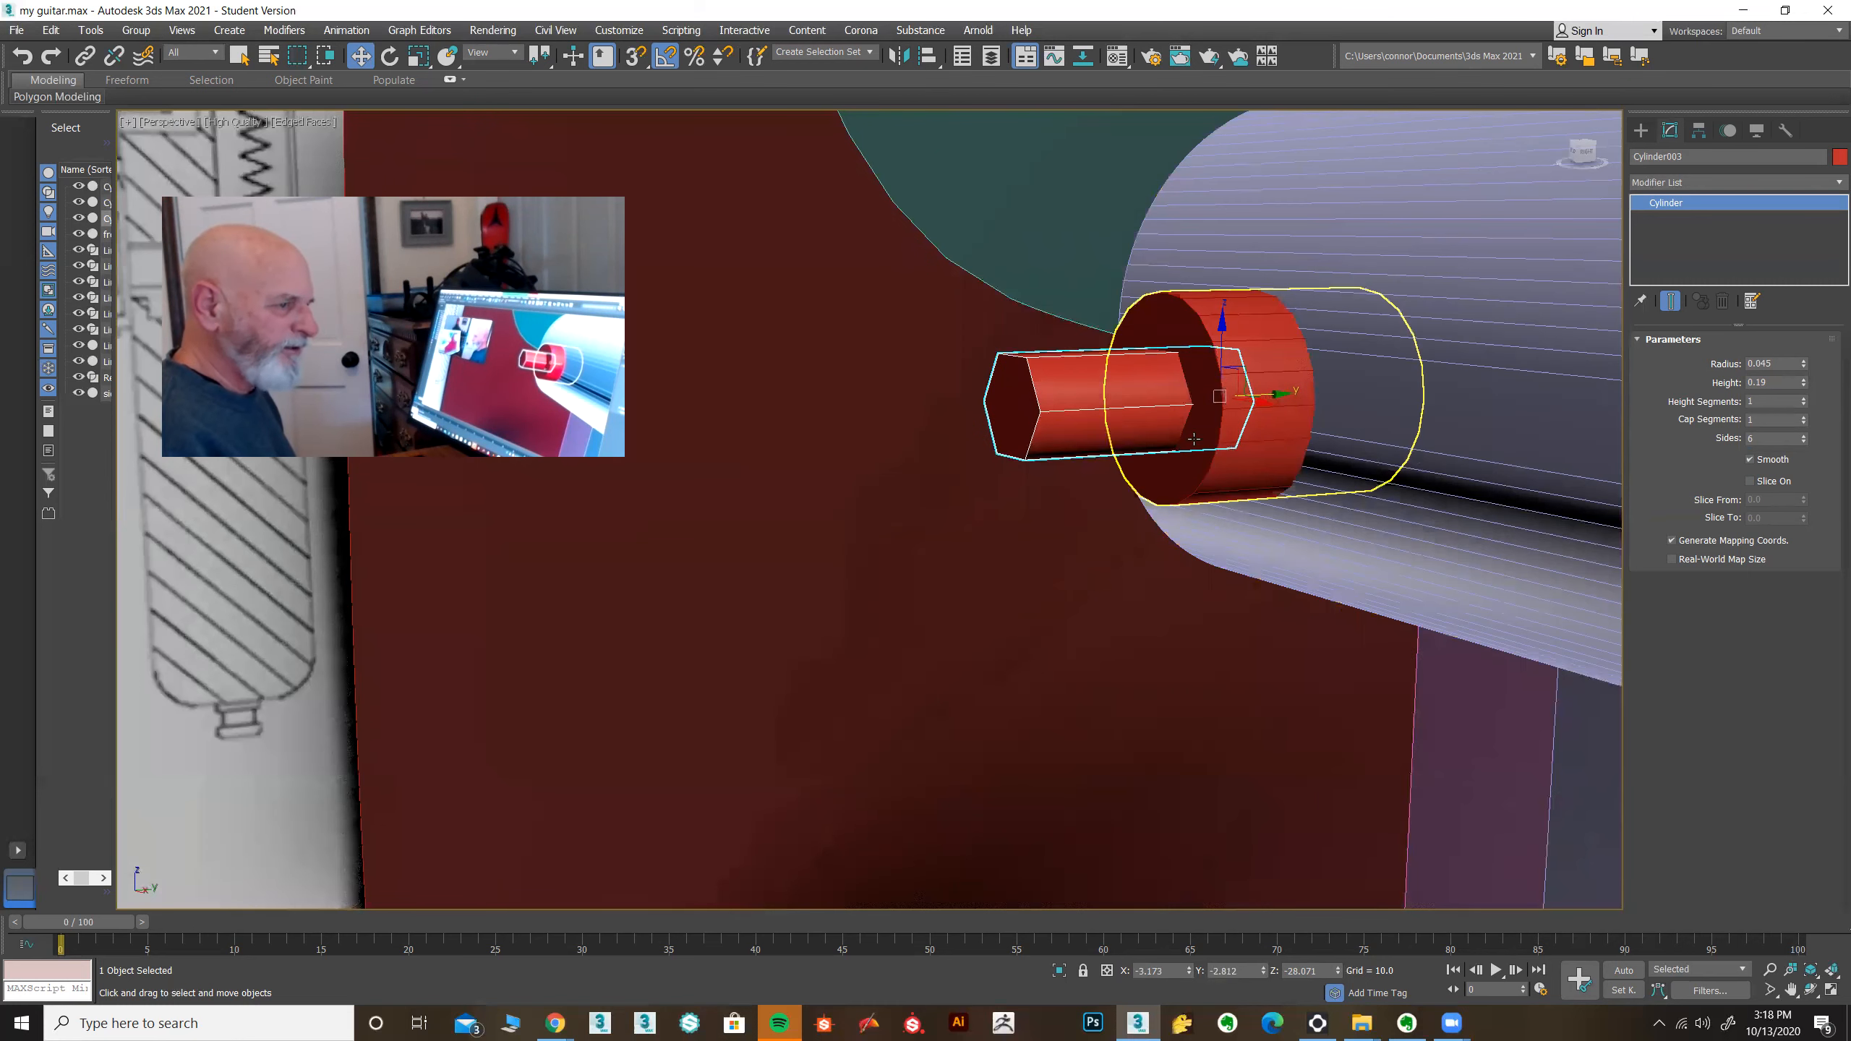
click(1804, 366)
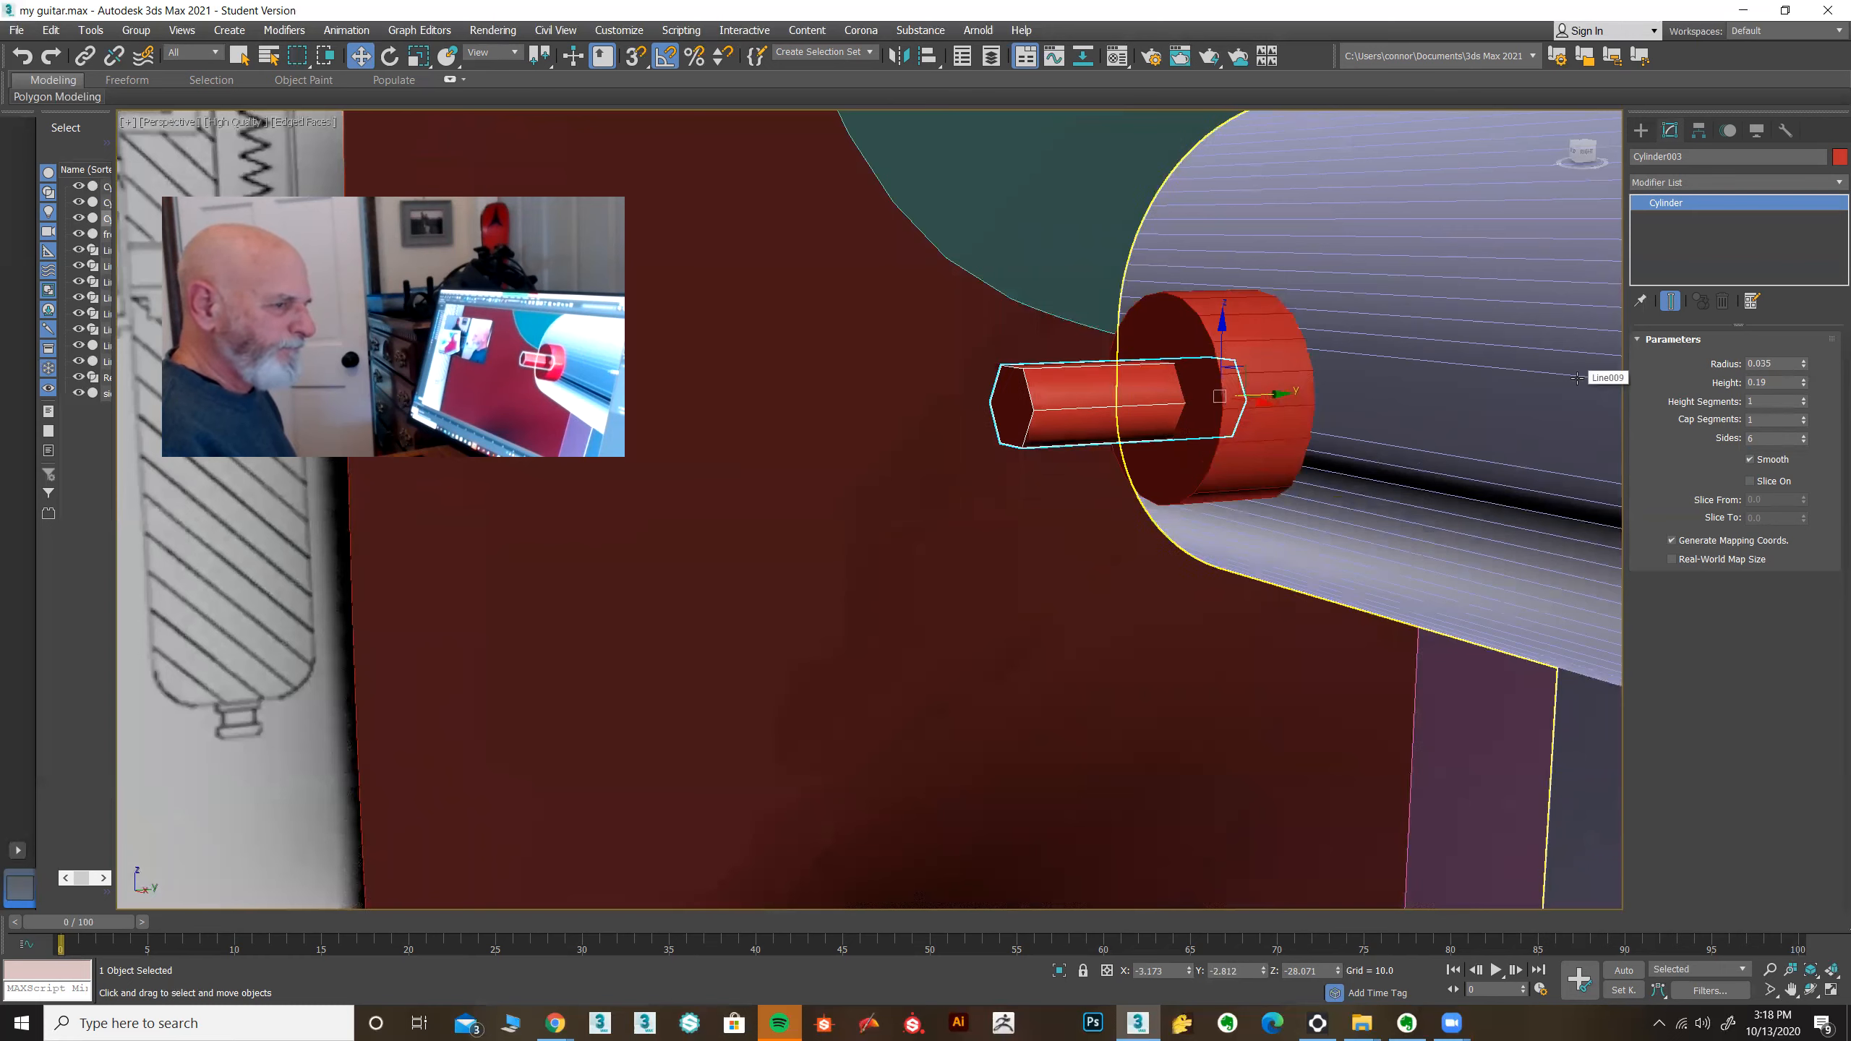
click(1806, 361)
Step: Set the larger set-screw cylinder's sides to 30
alt+middle_drag(935, 526, 1035, 466)
click(1013, 344)
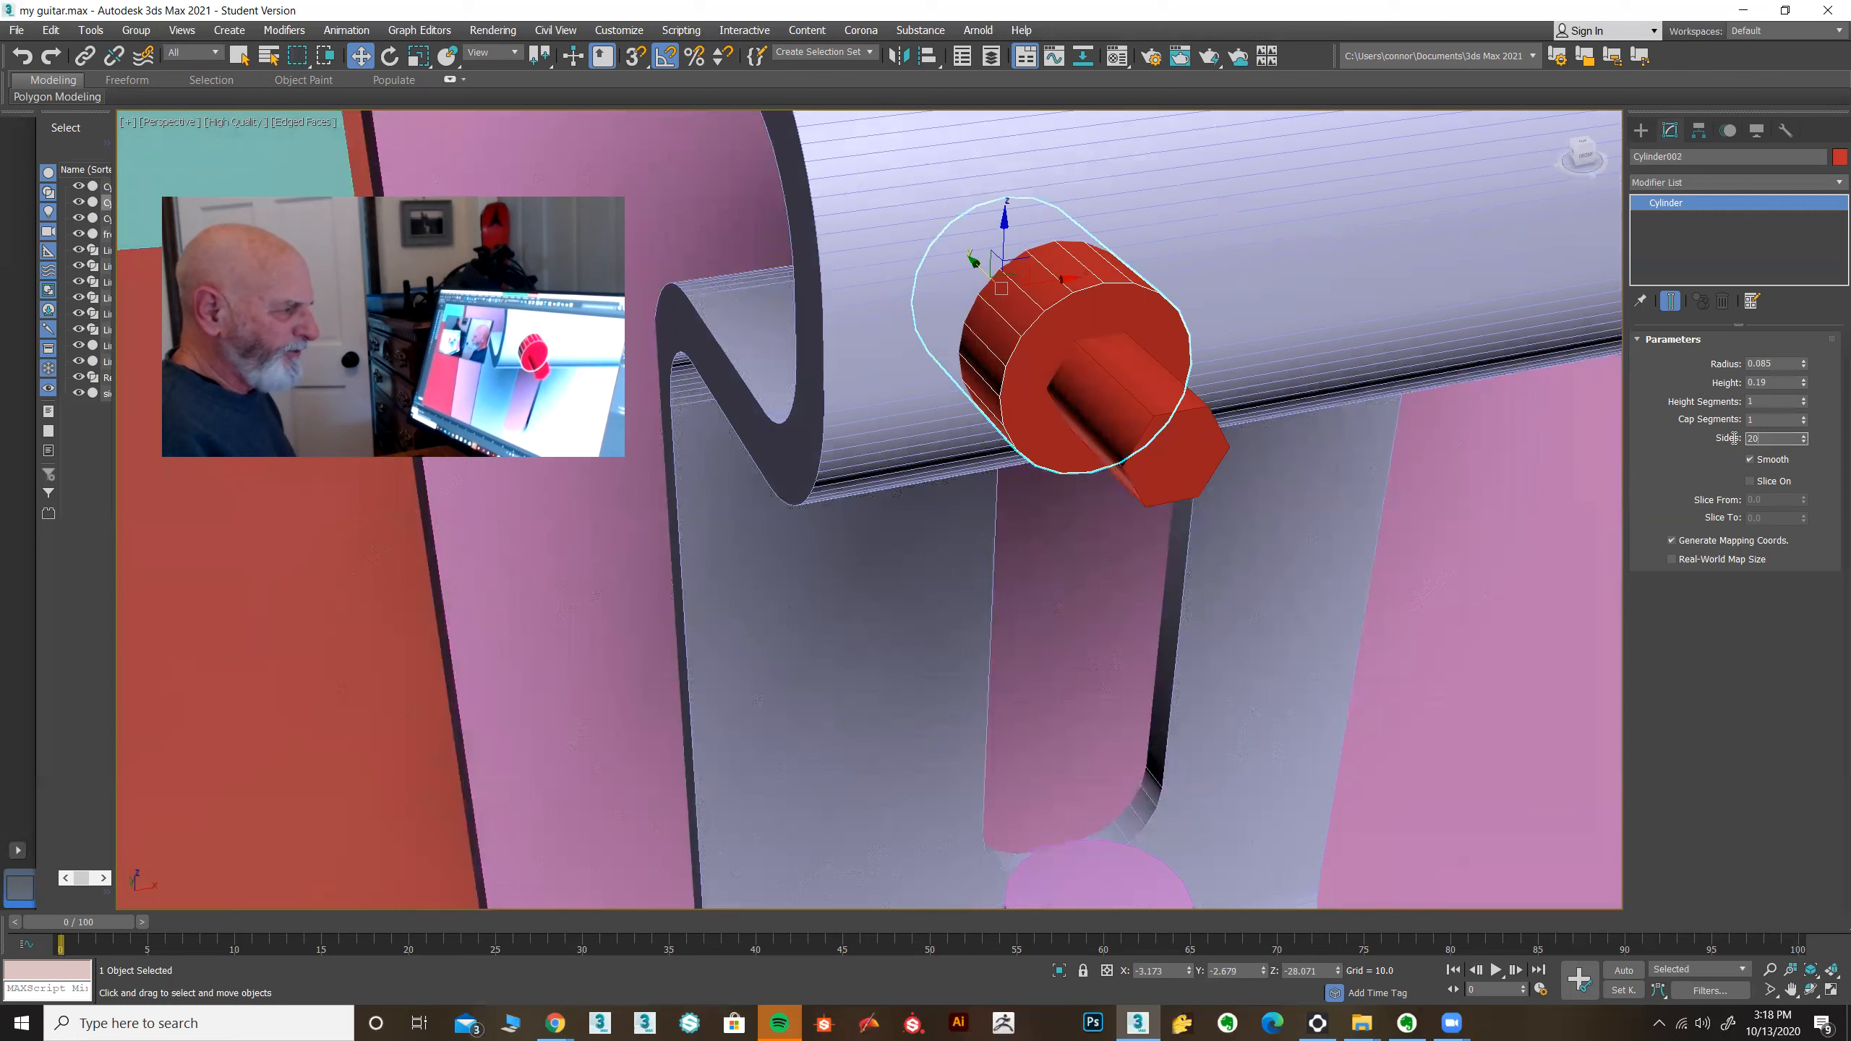
key(Return)
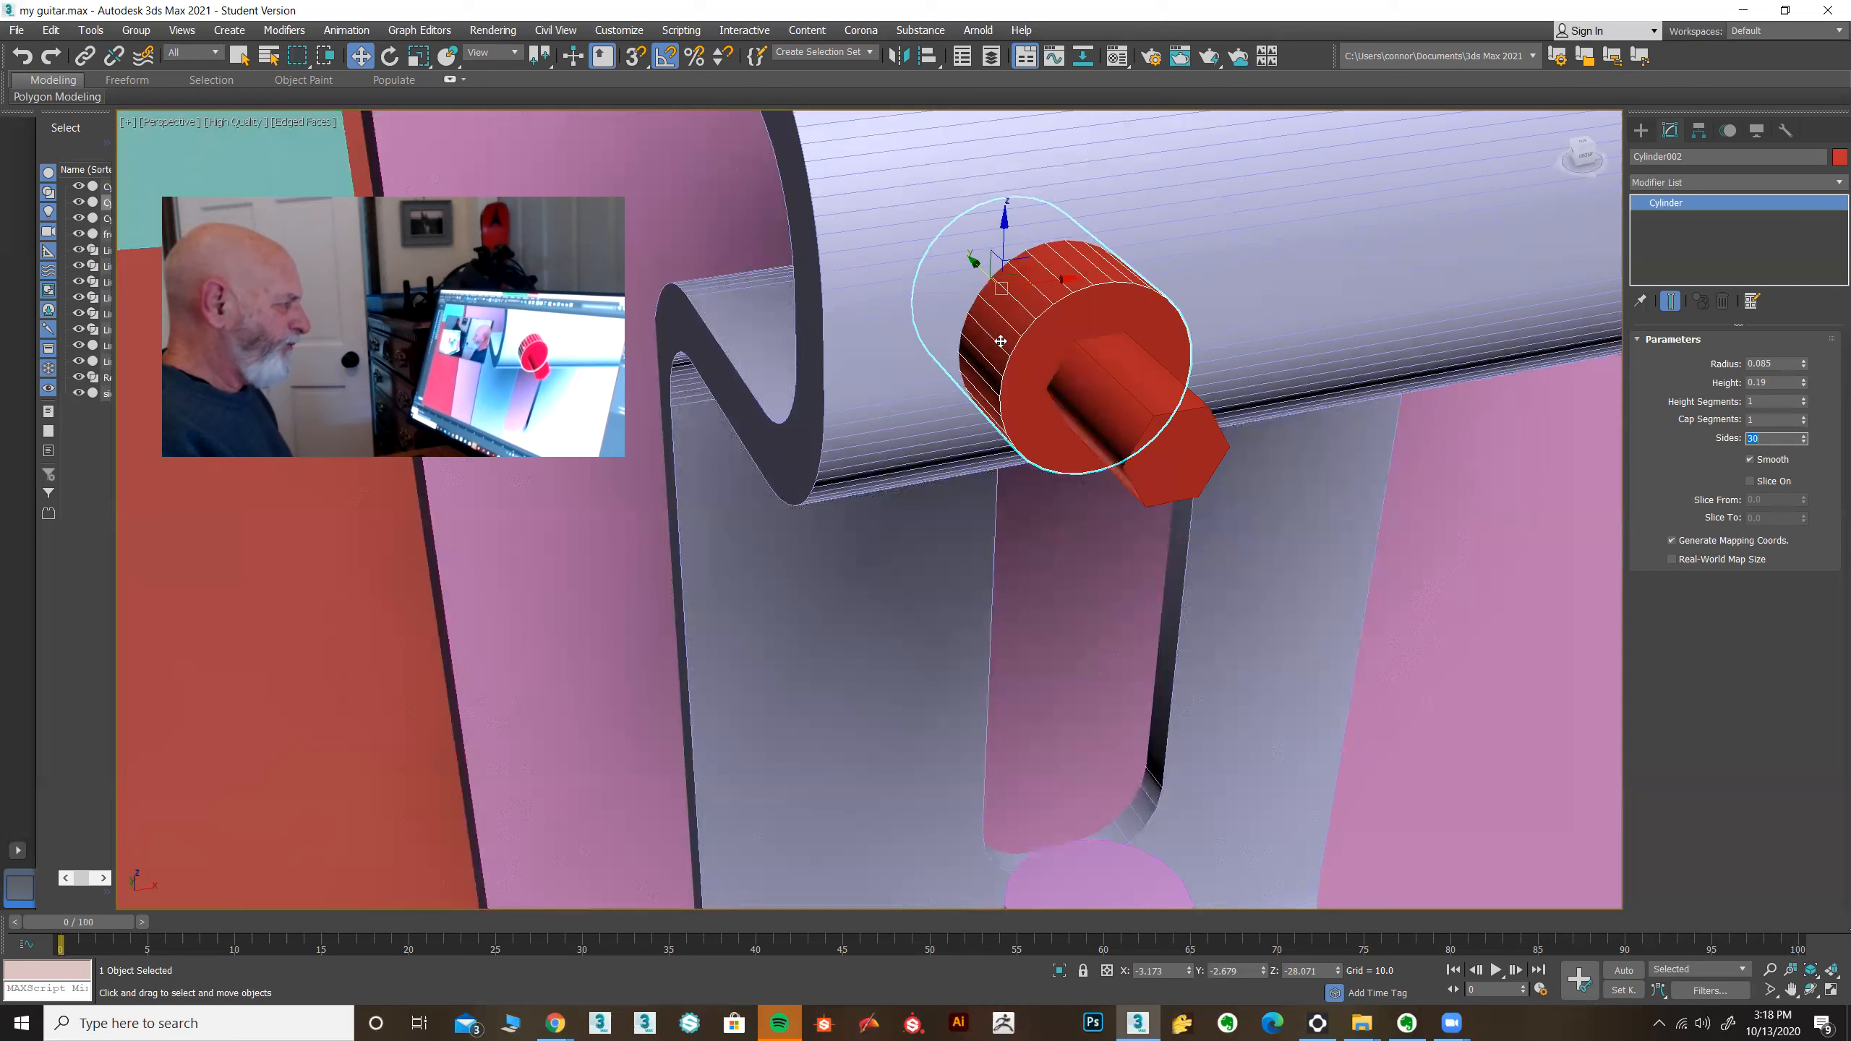
Step: Subtract the hexagonal cylinder from the set-screw cylinder with ProBoolean to cut a hex socket
click(1641, 129)
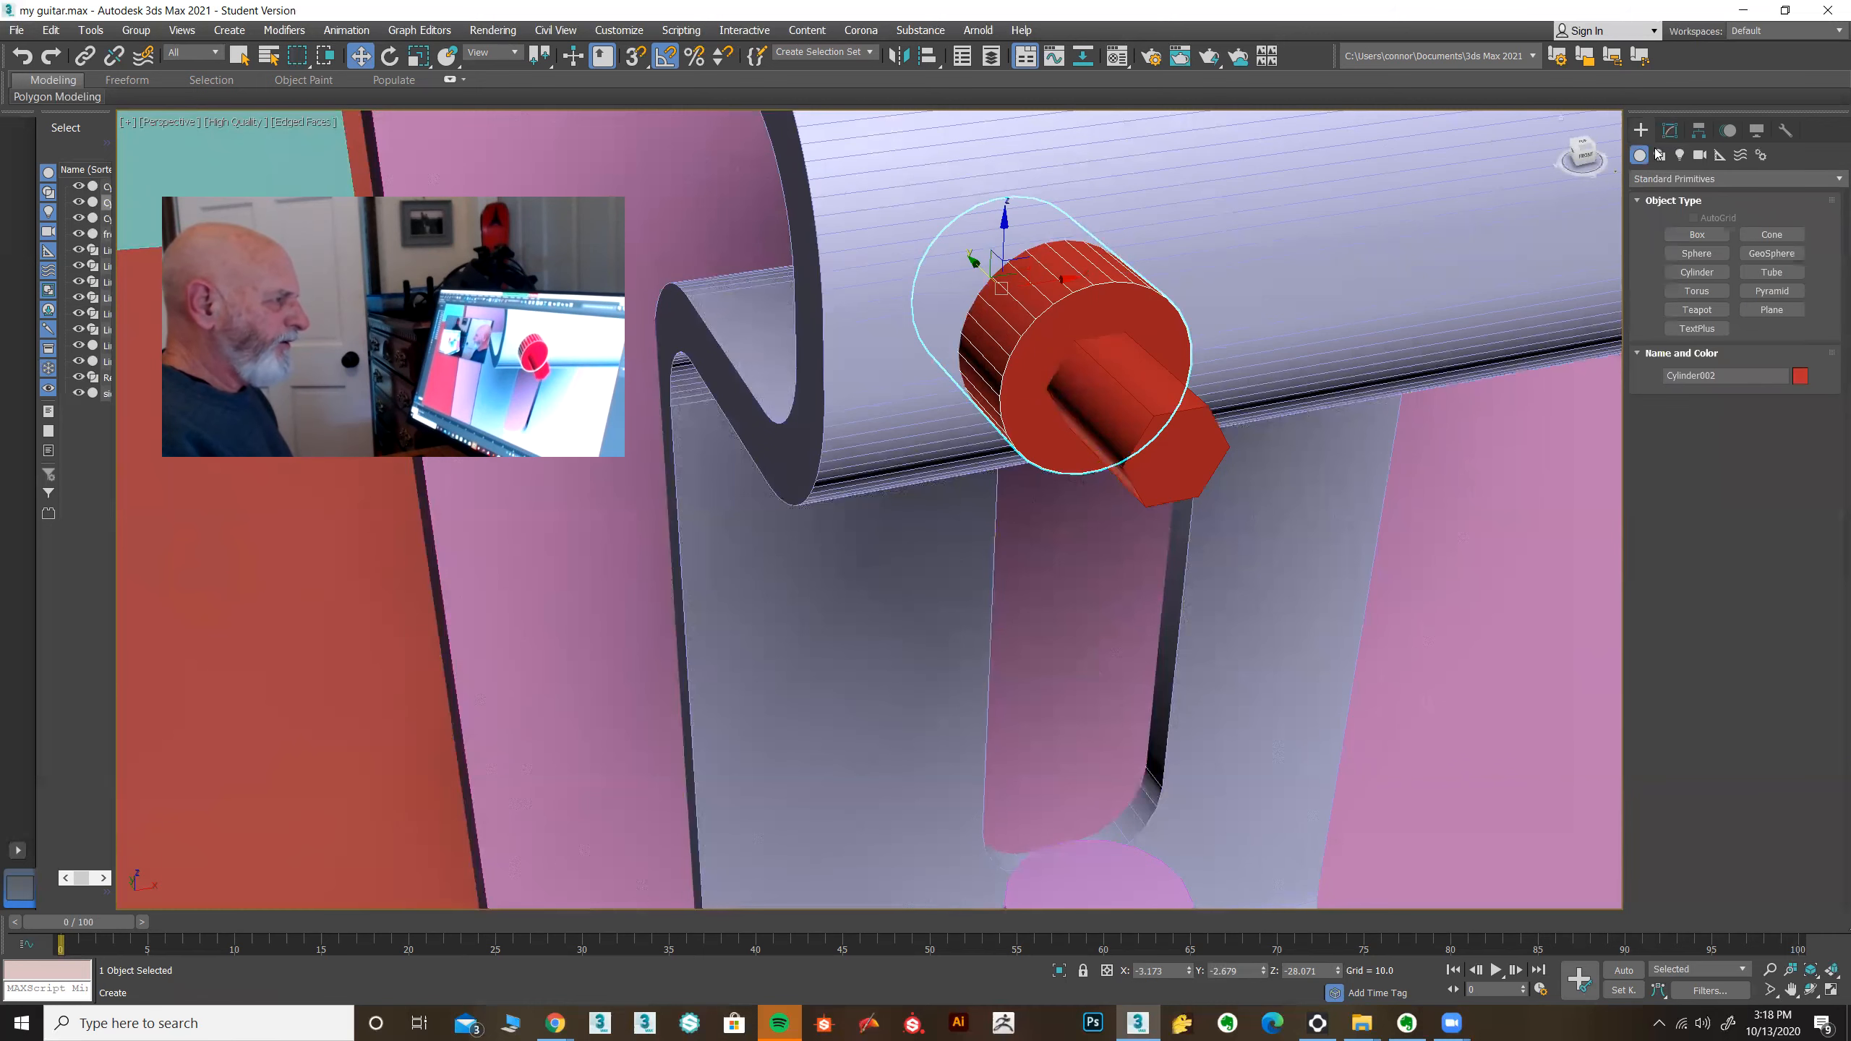
click(1676, 179)
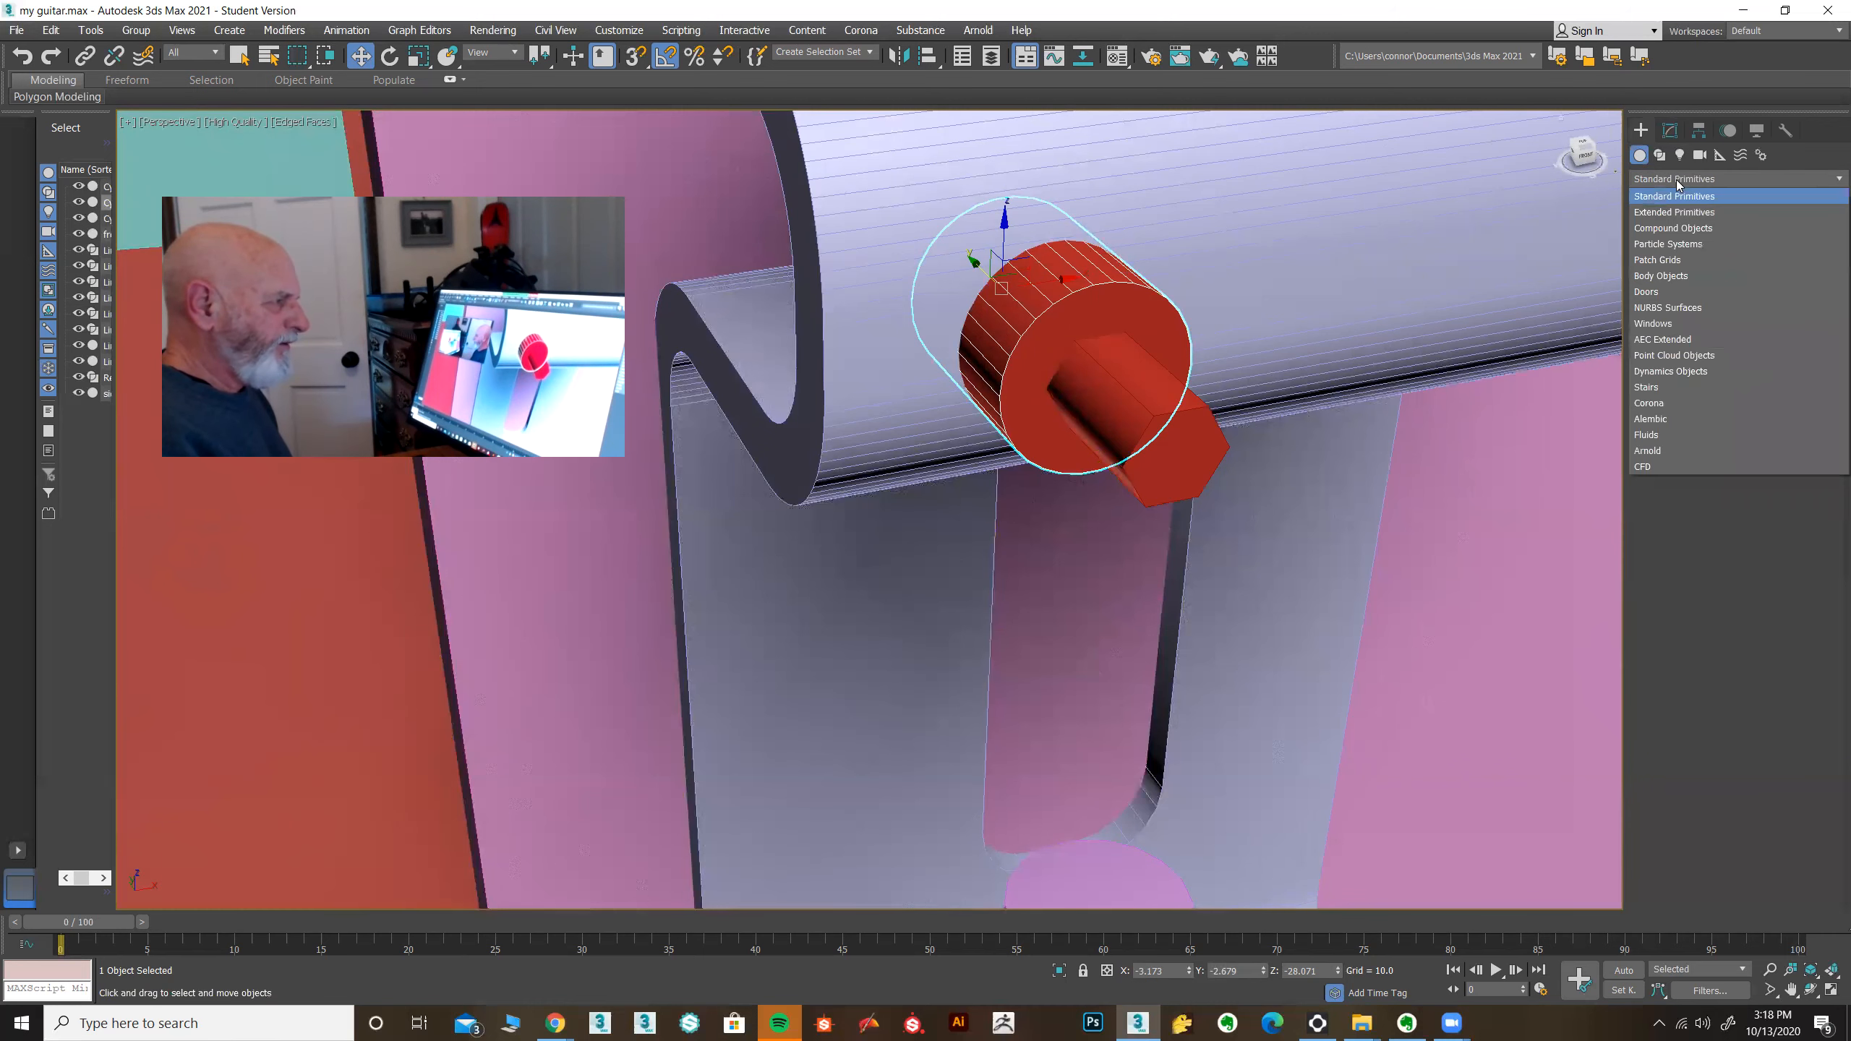
click(1672, 228)
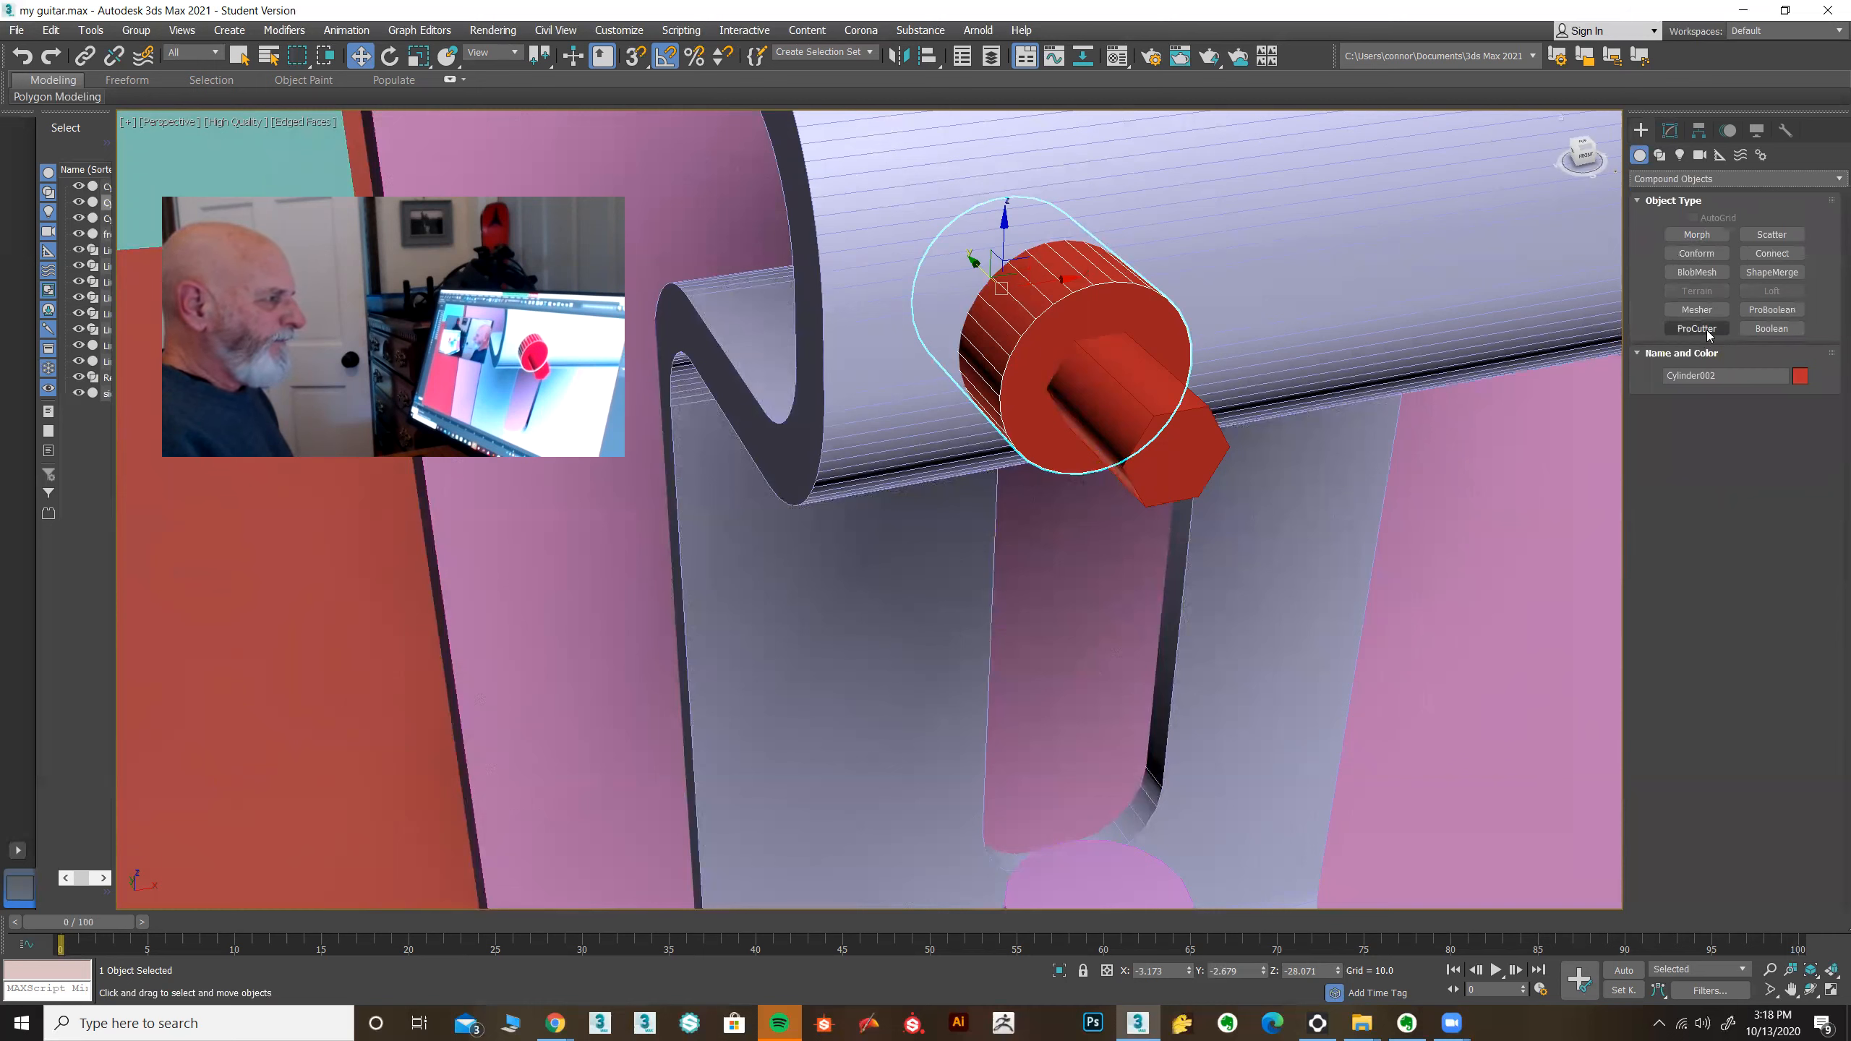
click(1771, 310)
click(1733, 425)
click(1162, 428)
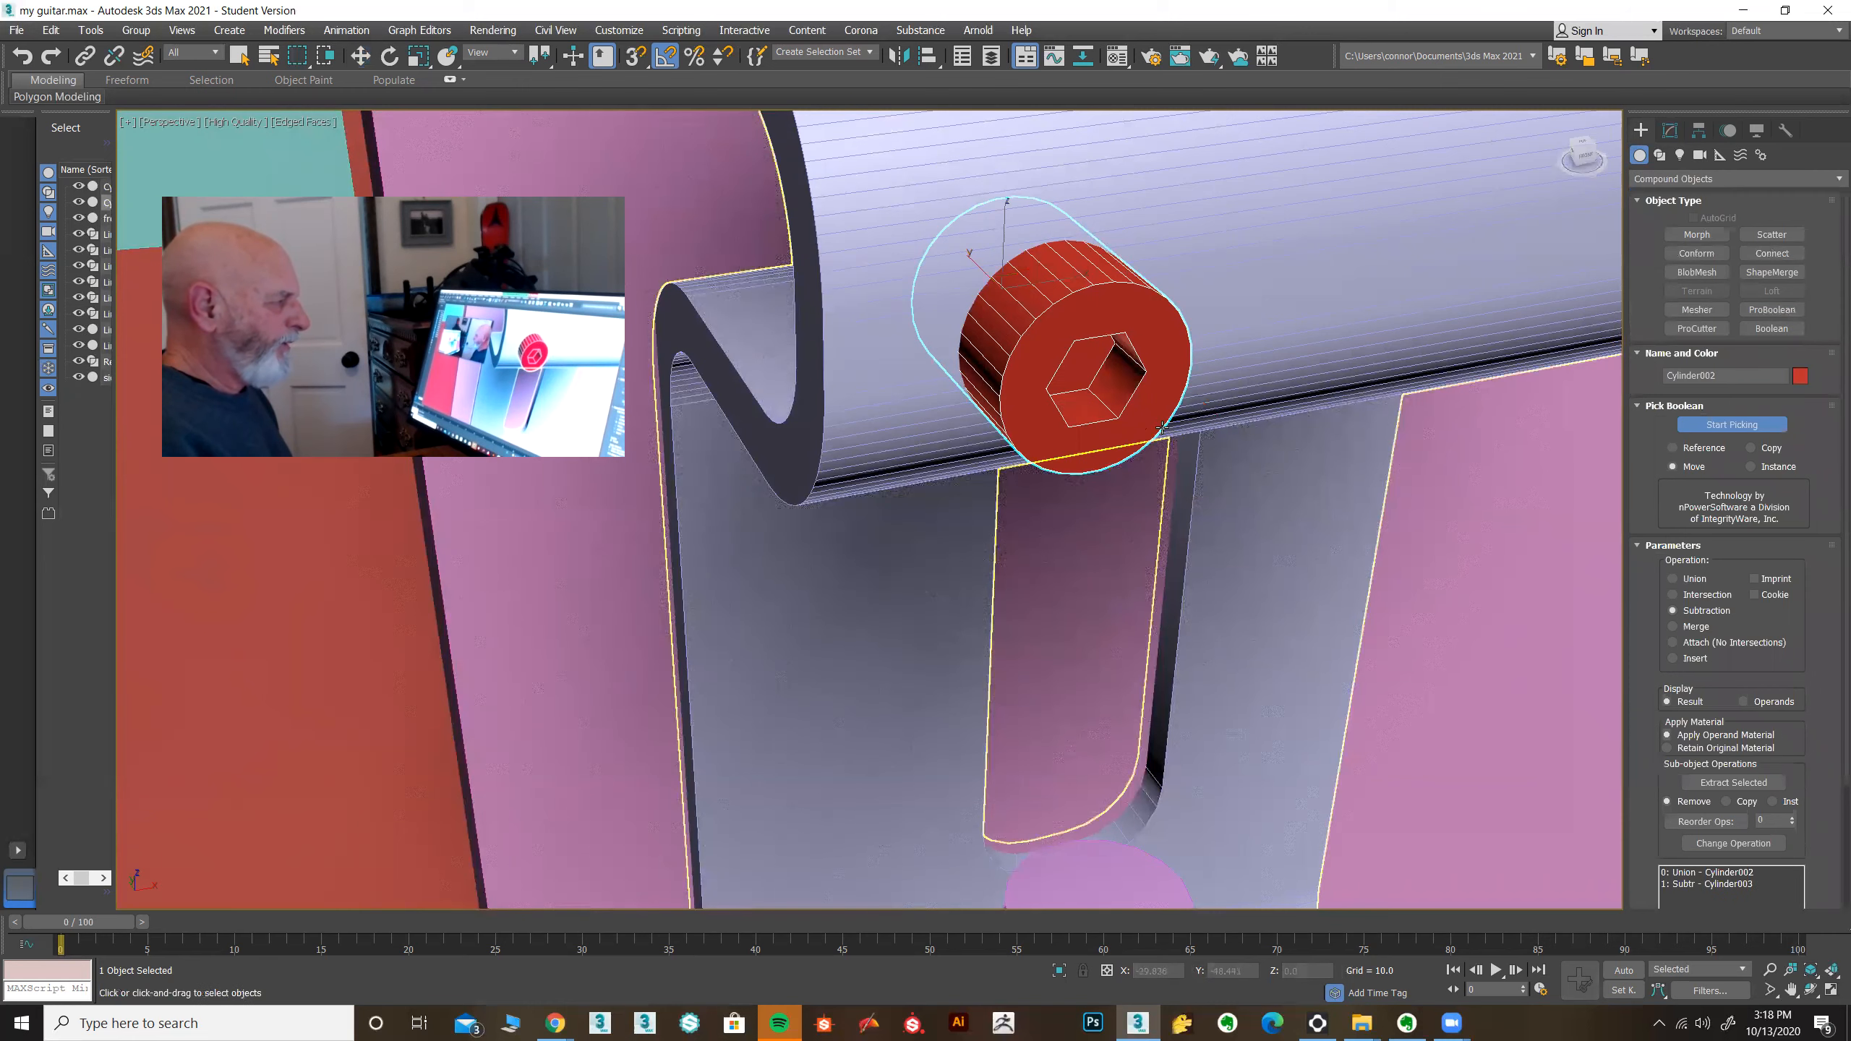
Step: Copy the socketed set-screw along X to about -2.604, near the opposite end of the saddle's upper curve
alt+middle_drag(1163, 428, 1227, 440)
scroll(1227, 441, down, 4)
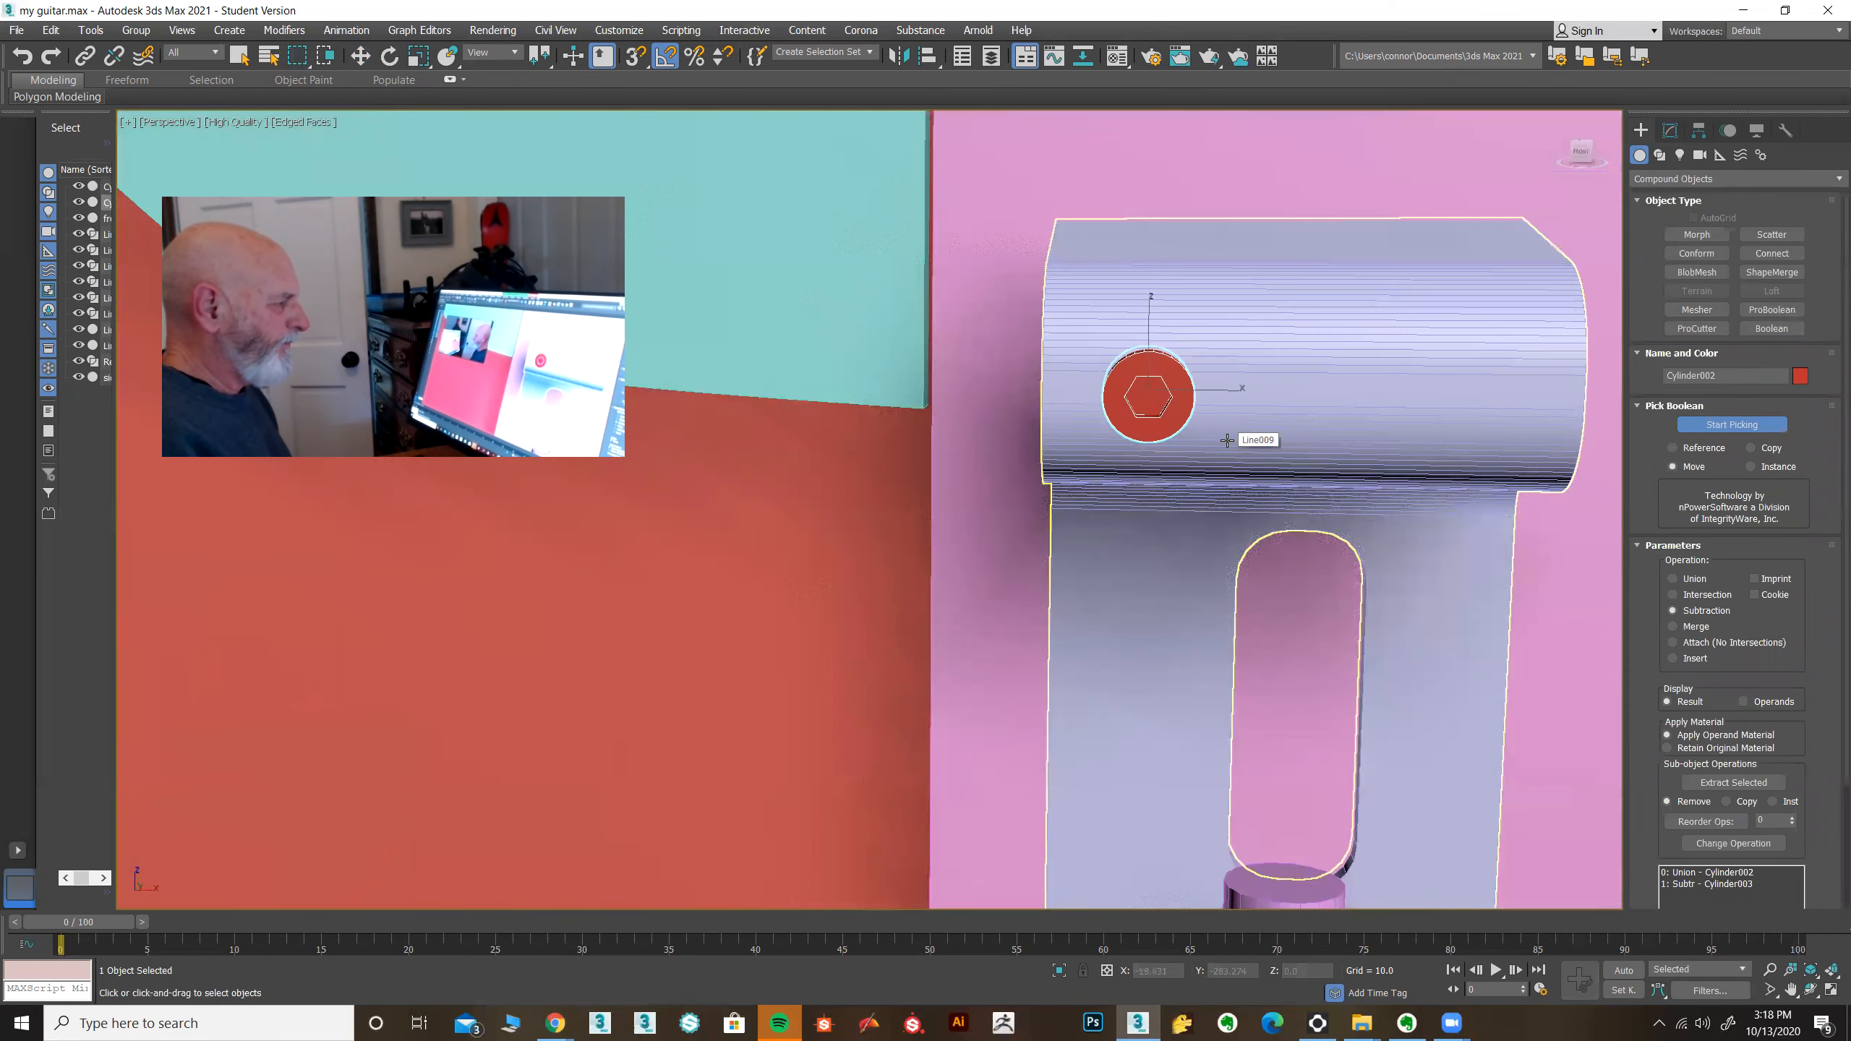
scroll(1228, 440, down, 3)
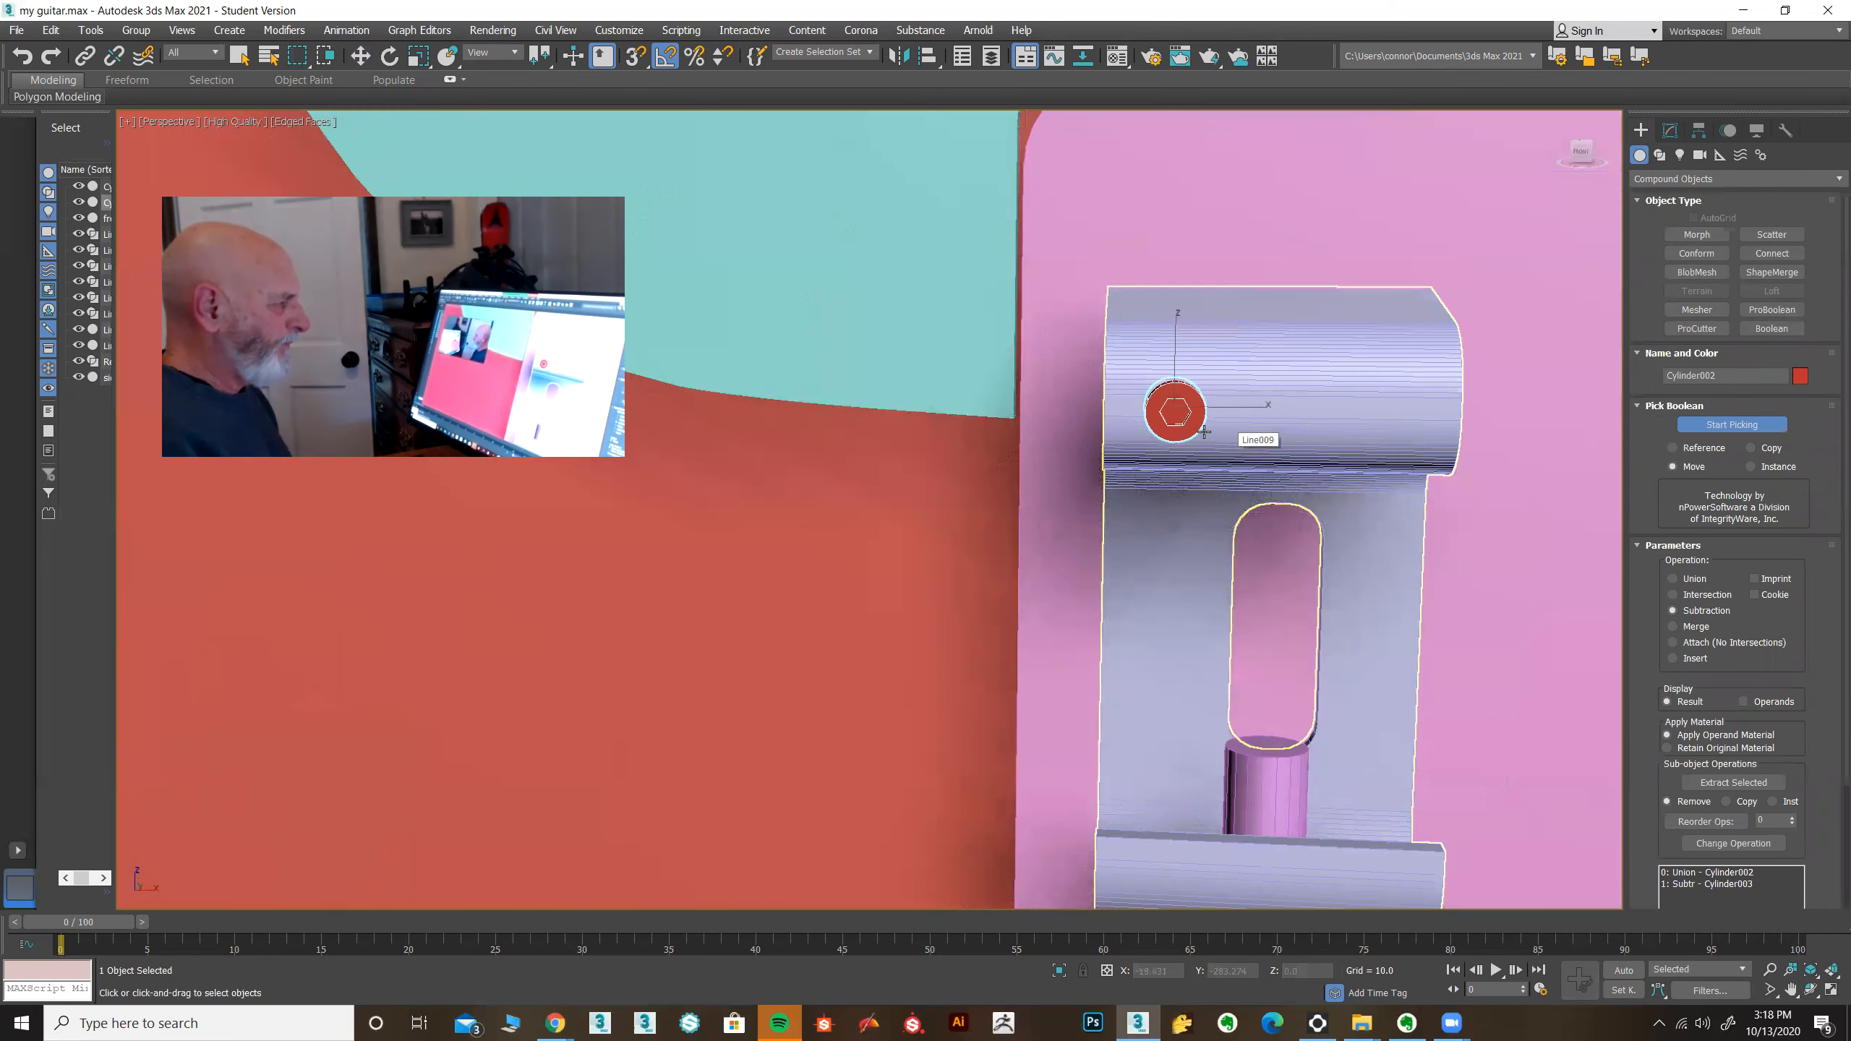
click(360, 57)
shift+drag(1236, 407, 1442, 414)
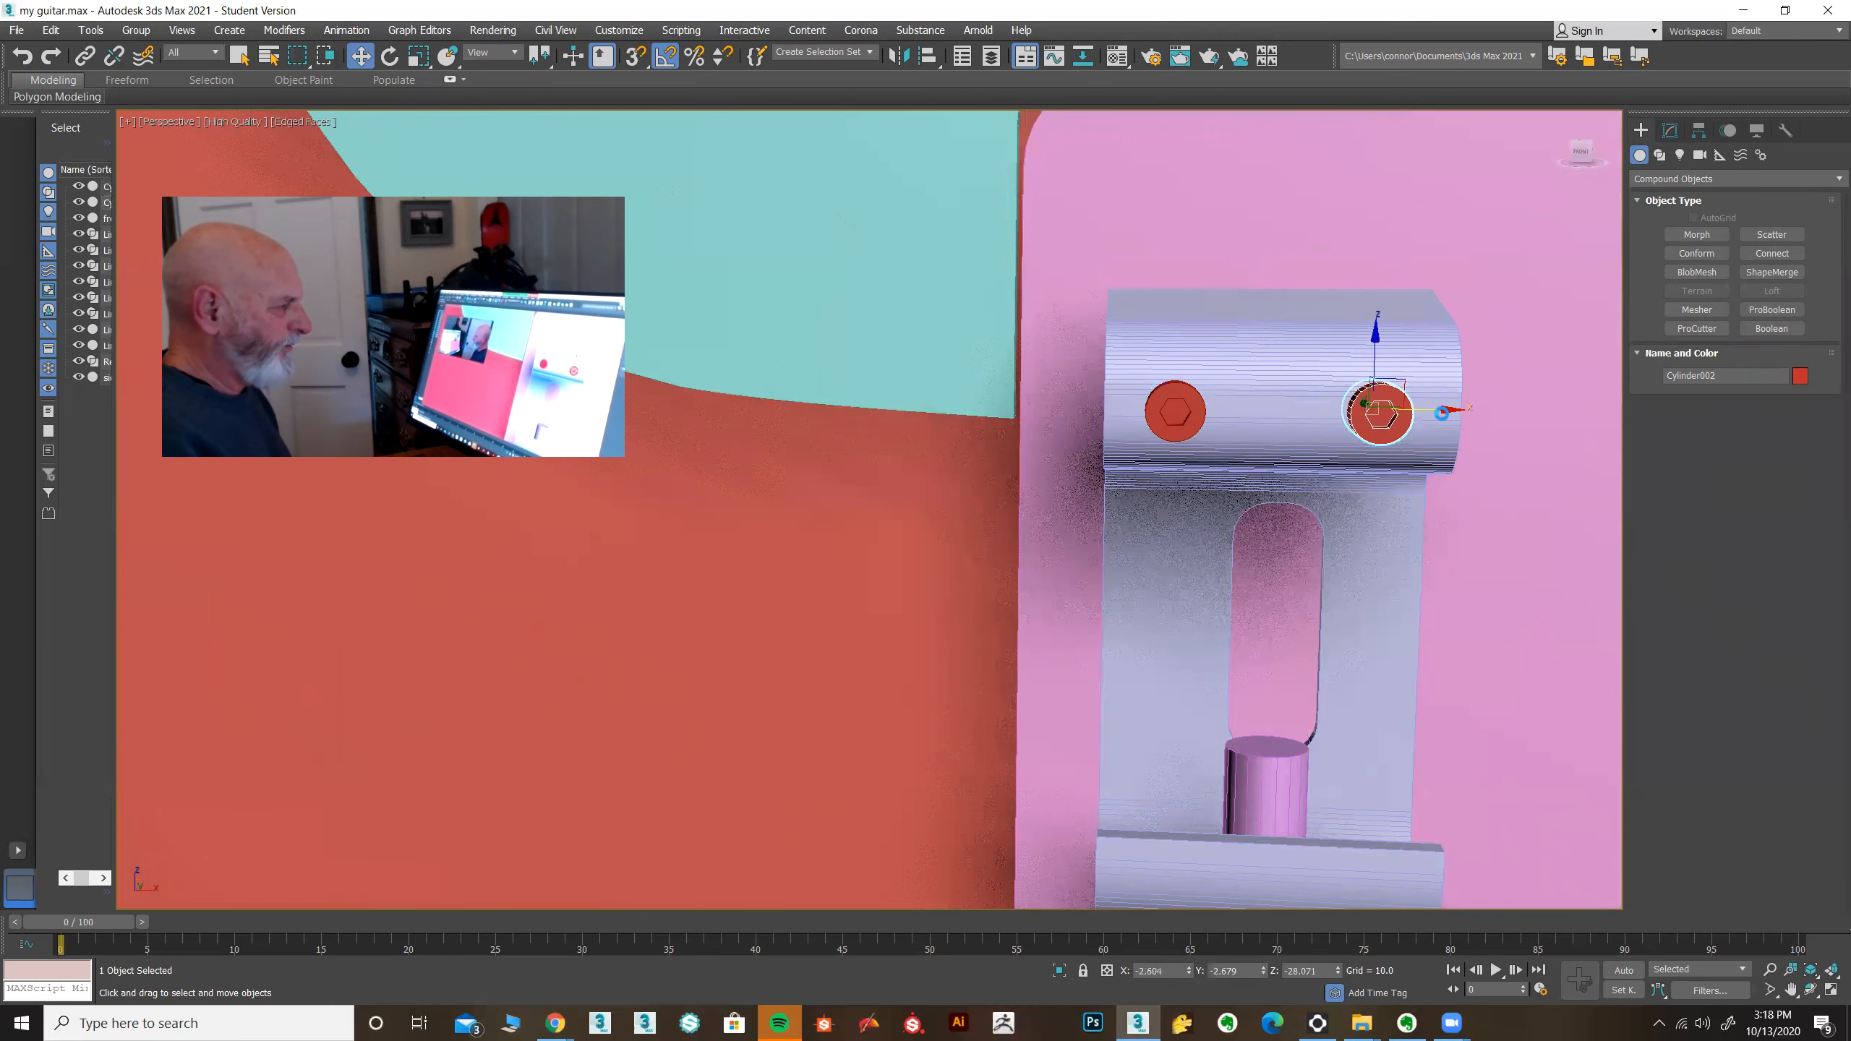
click(927, 588)
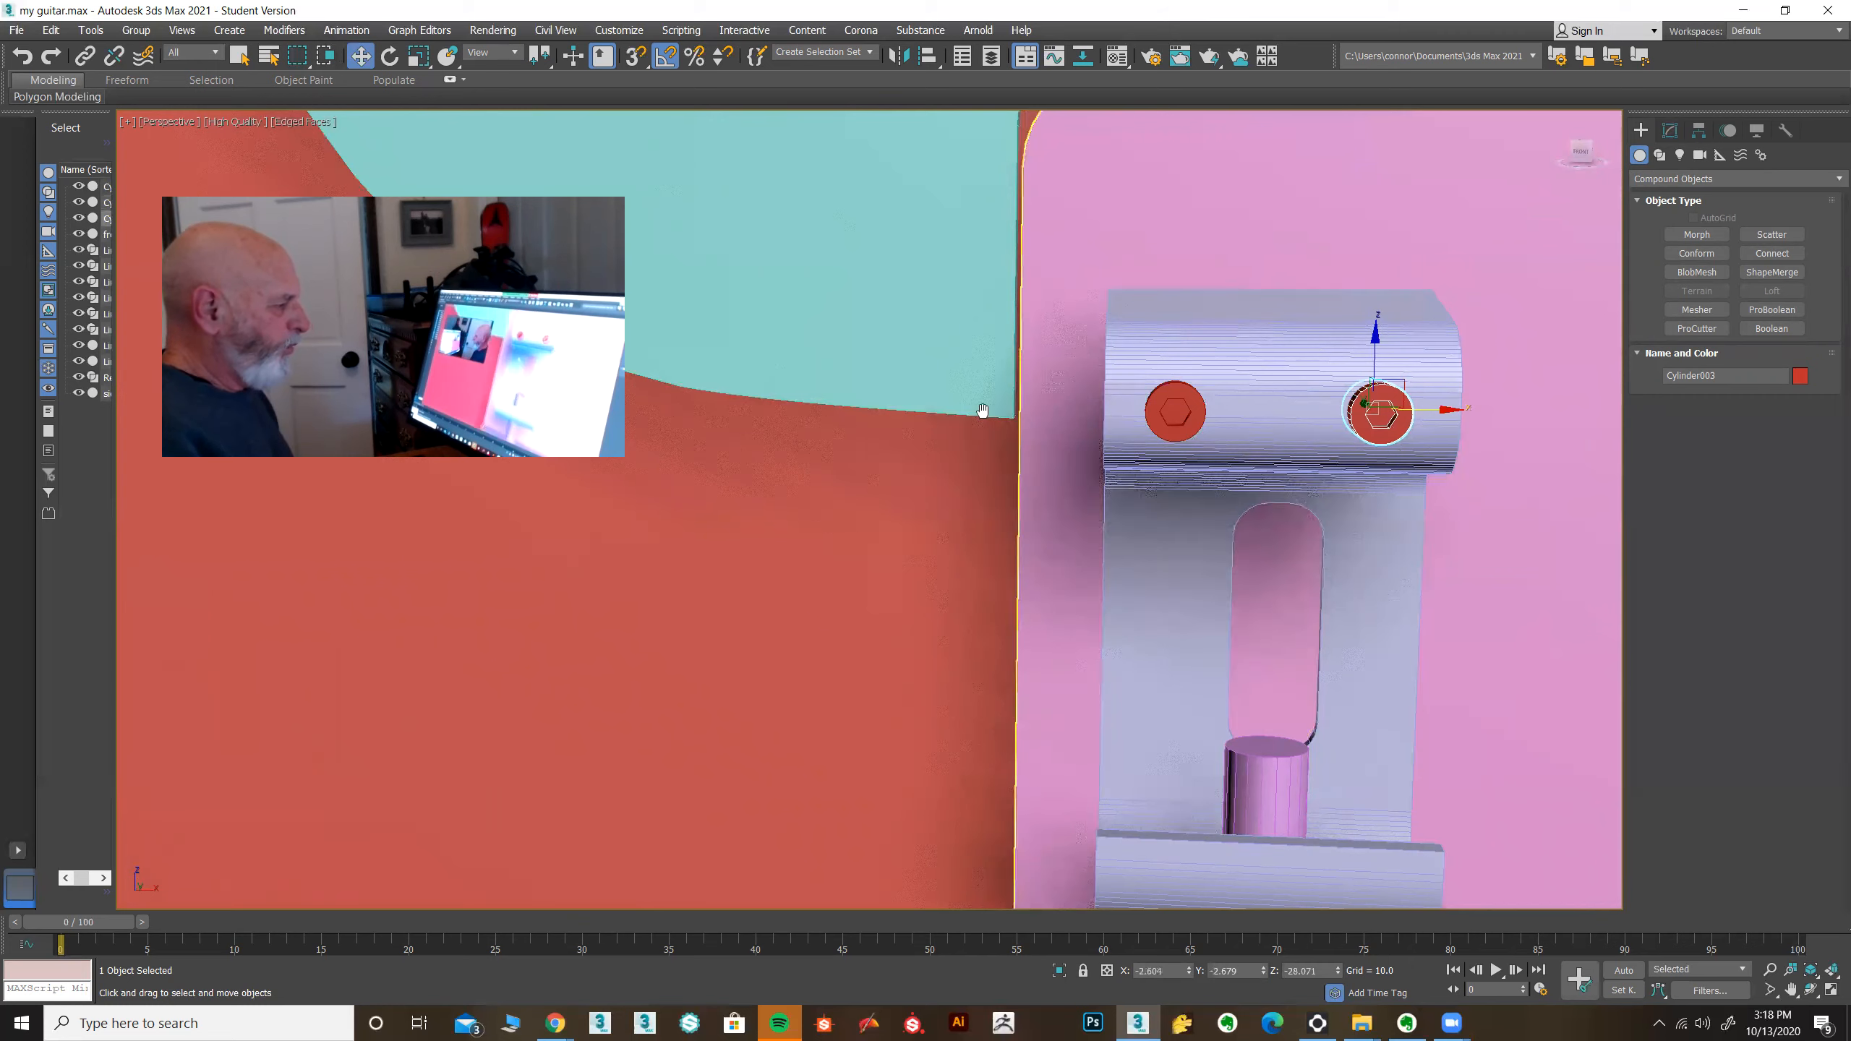
Step: Move the ChamferBox001 operand in the saddle's ProBoolean along X to about -2.866 to shift the slot within the saddle
middle_drag(983, 411, 1000, 455)
scroll(1056, 503, down, 3)
alt+middle_drag(1056, 525, 954, 409)
click(954, 391)
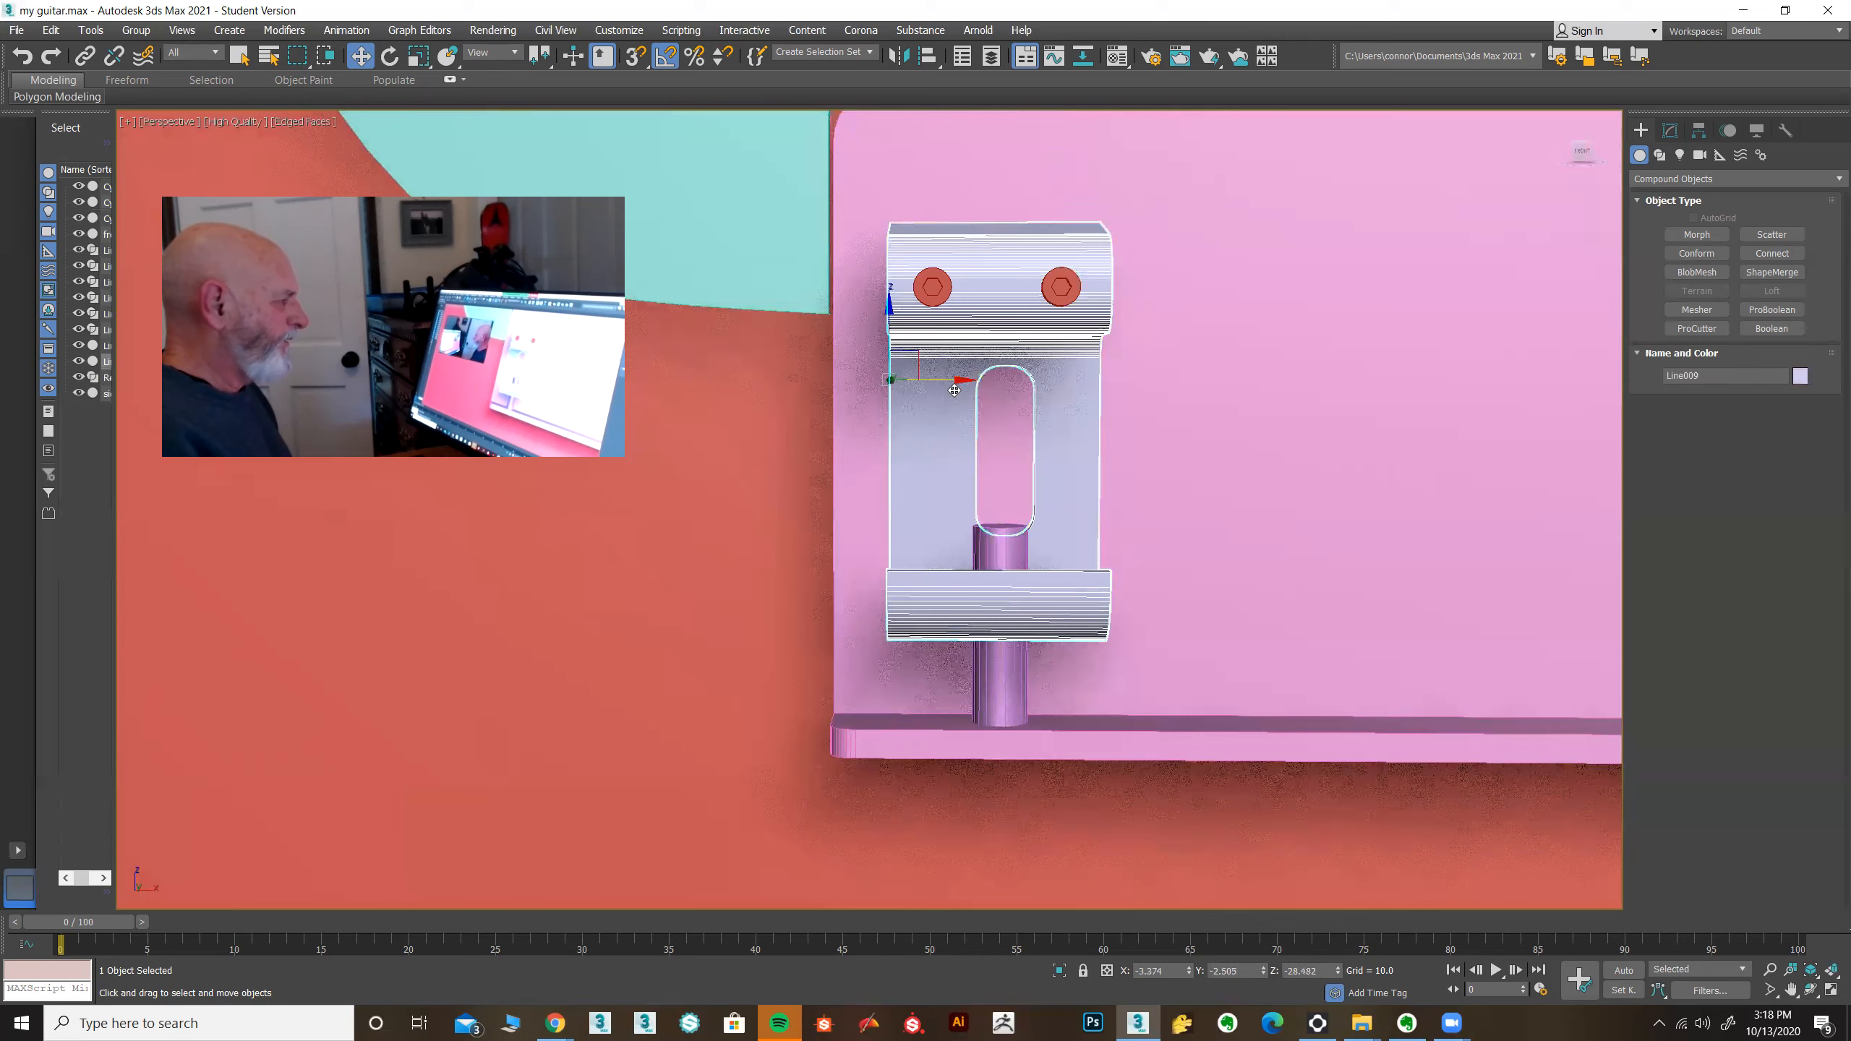
click(1669, 134)
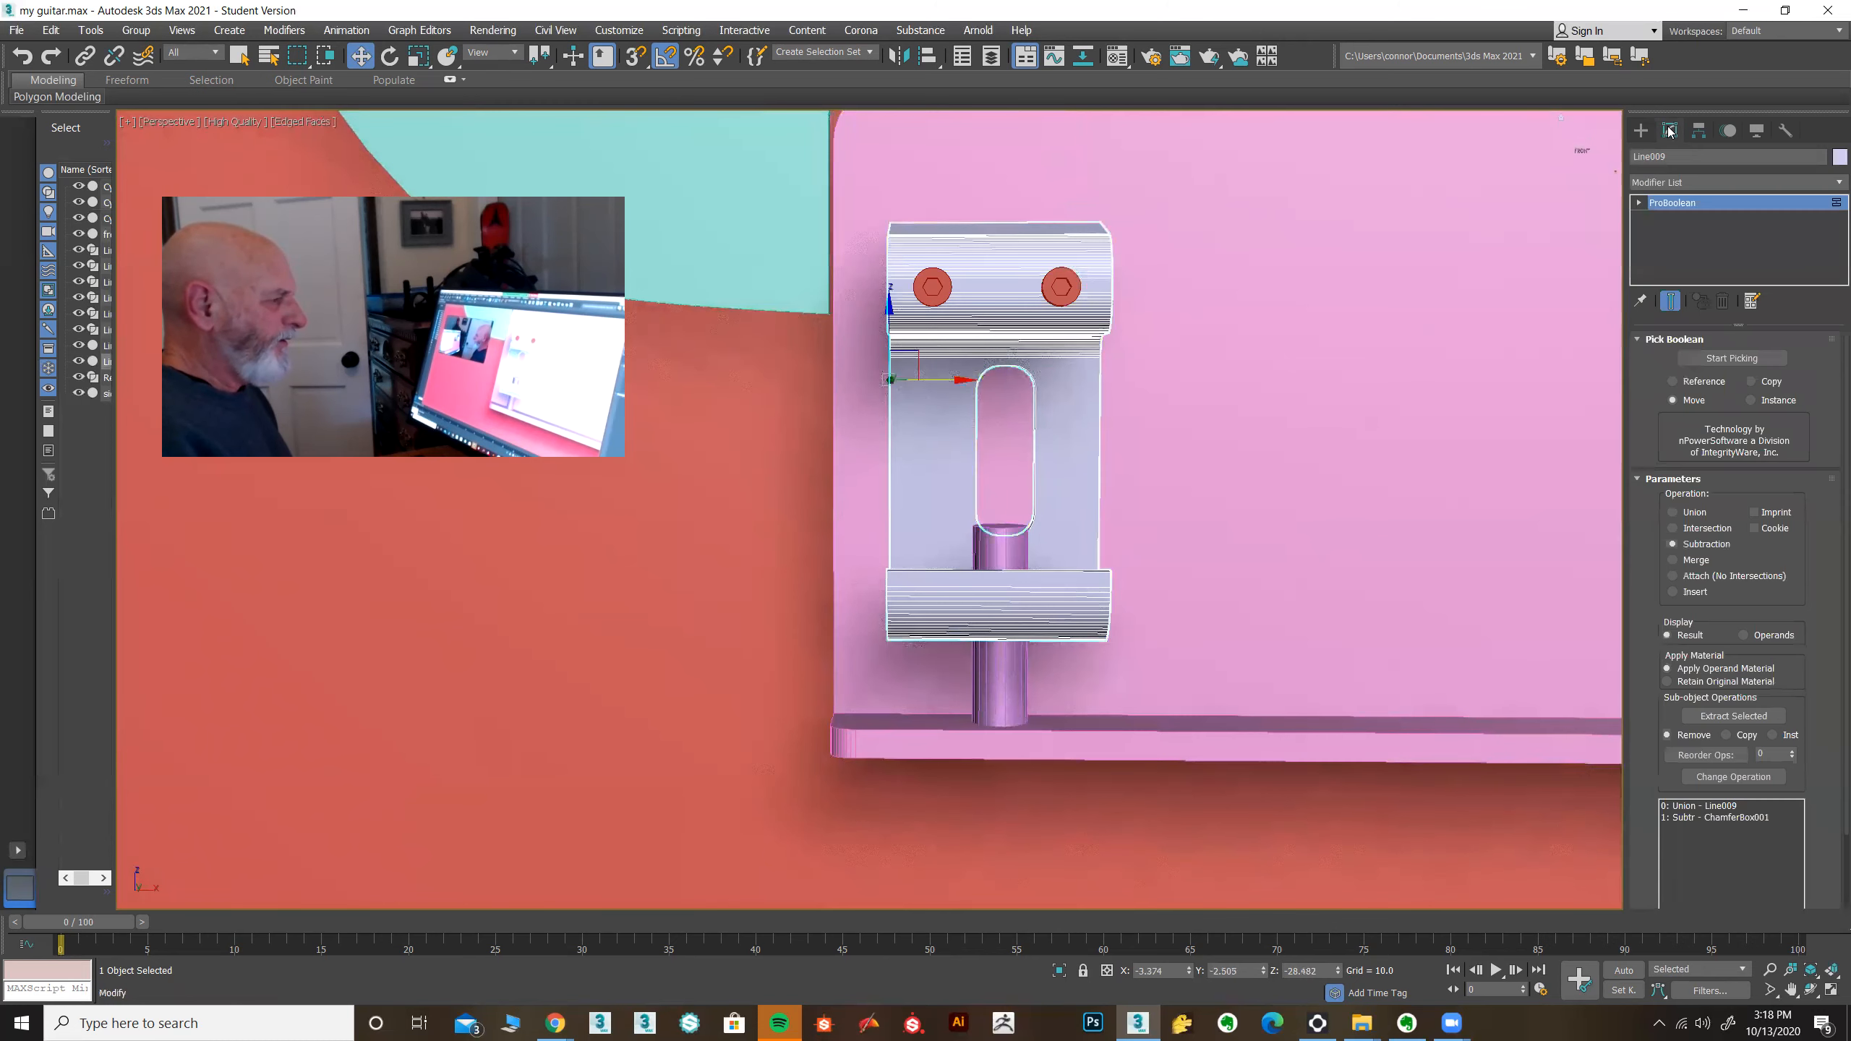
click(1717, 816)
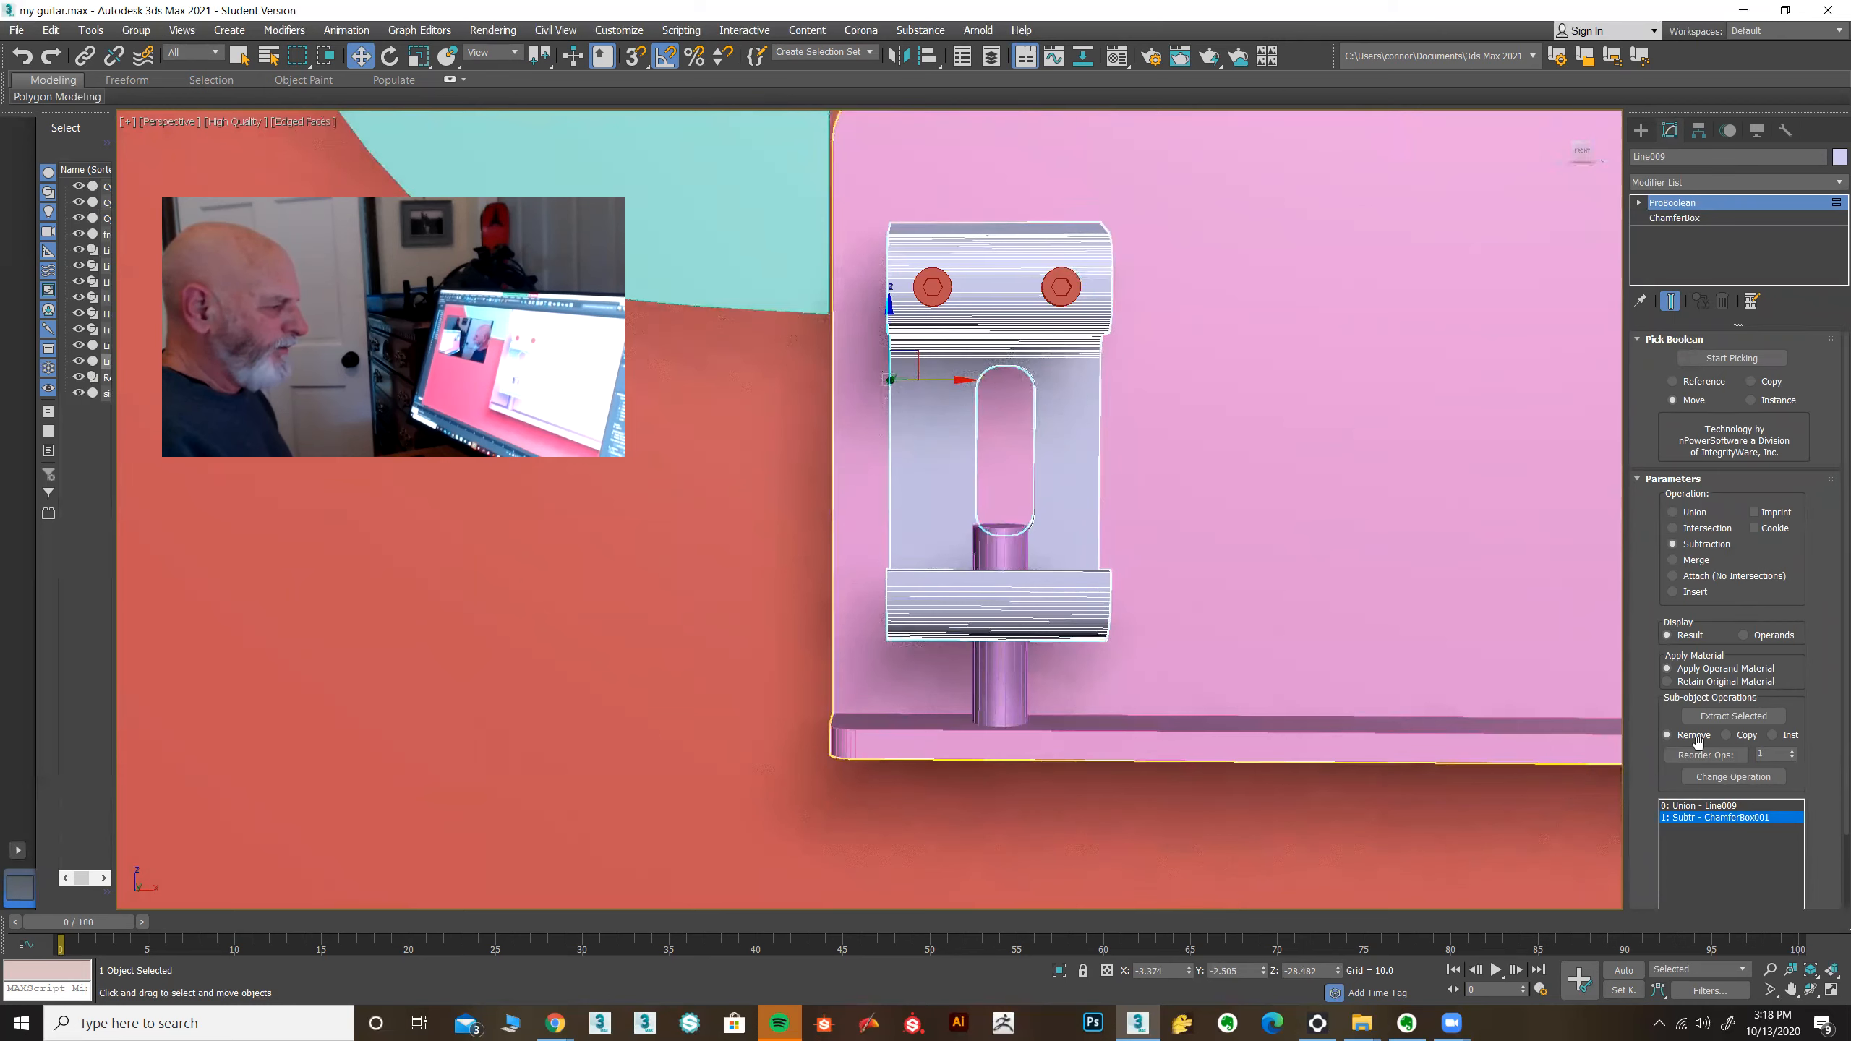
click(1673, 218)
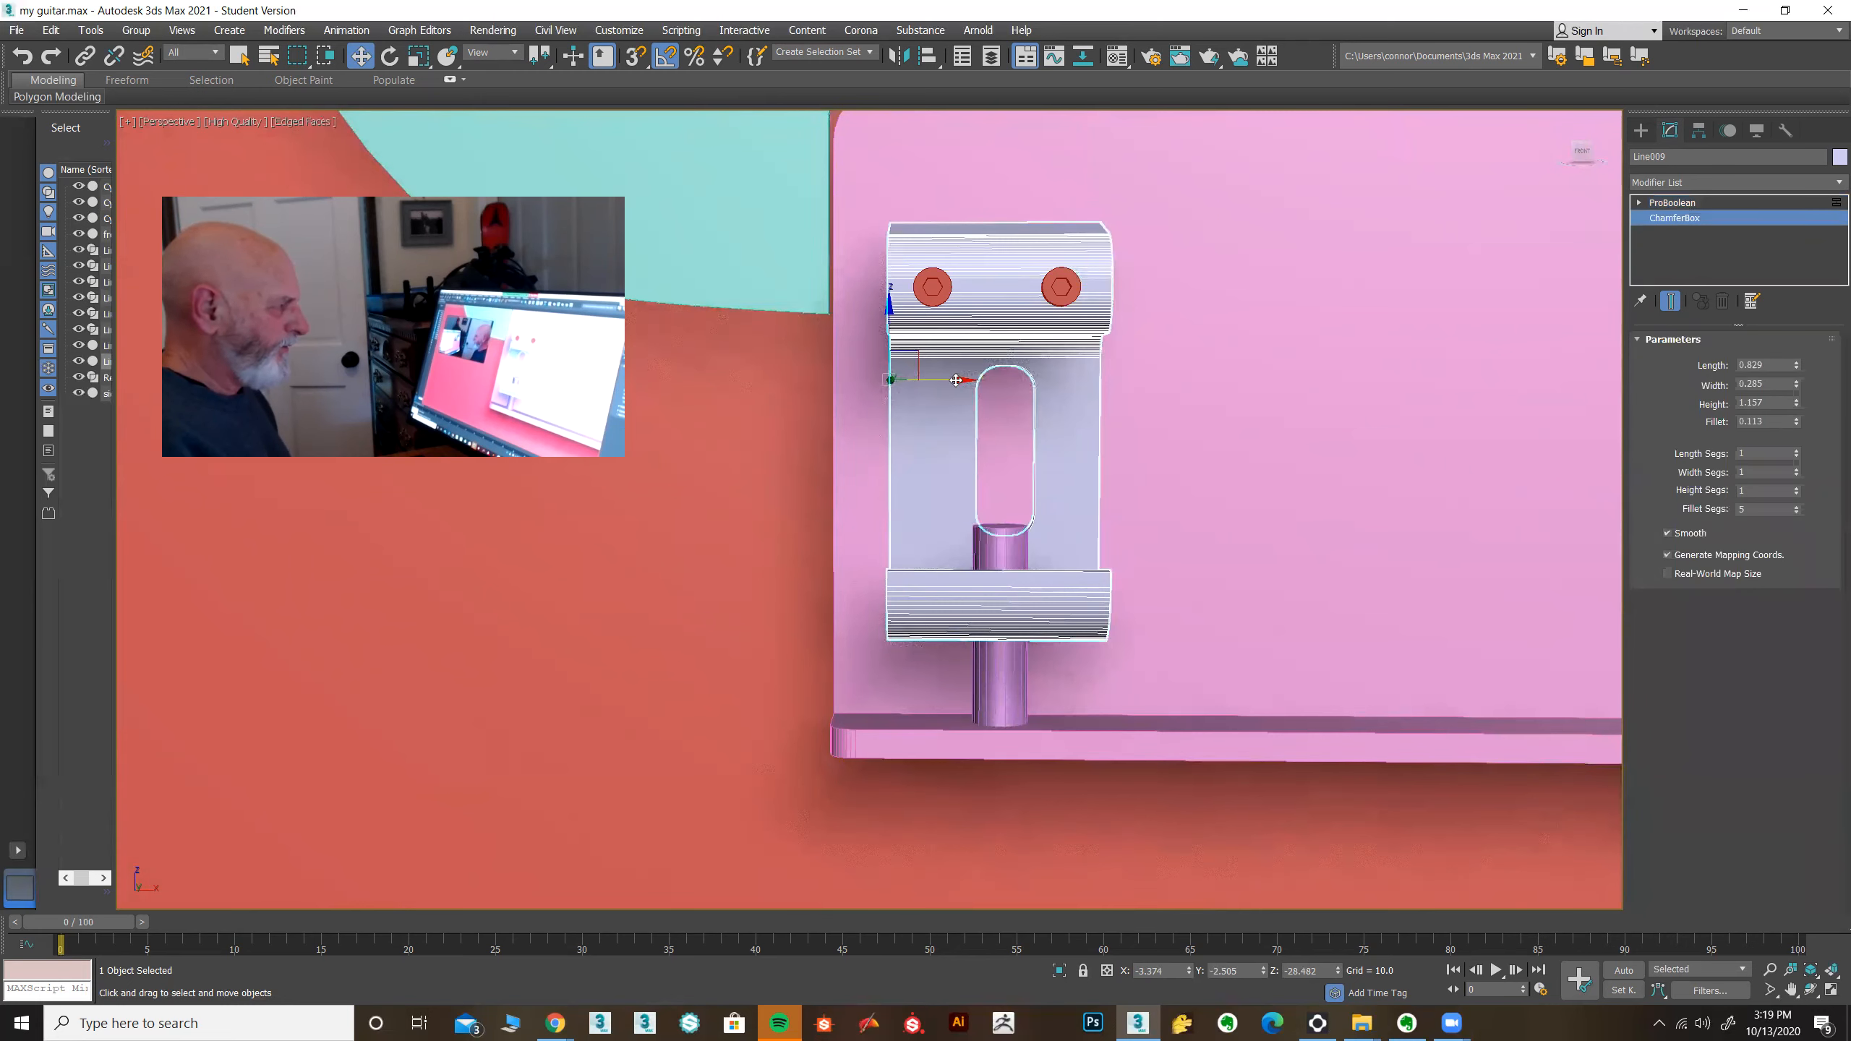
drag(955, 380, 949, 380)
double_click(1666, 205)
click(1666, 219)
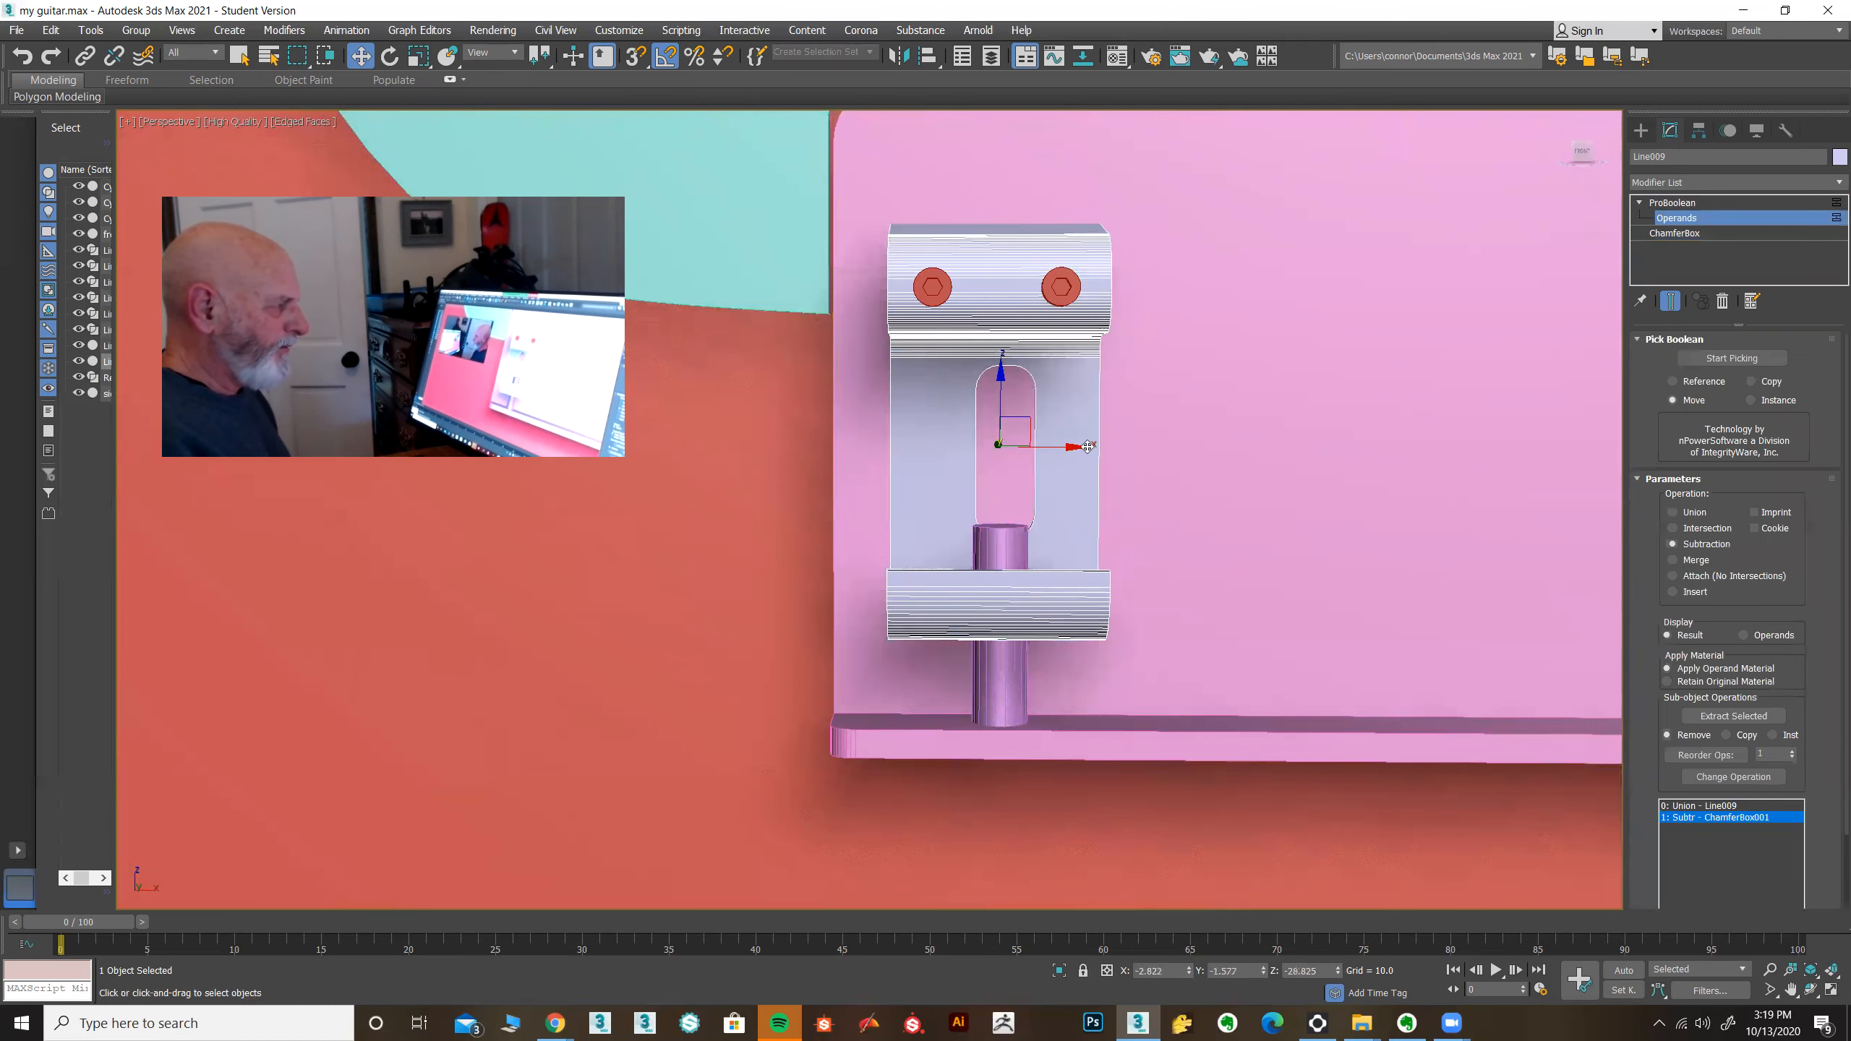
drag(1071, 448, 1061, 449)
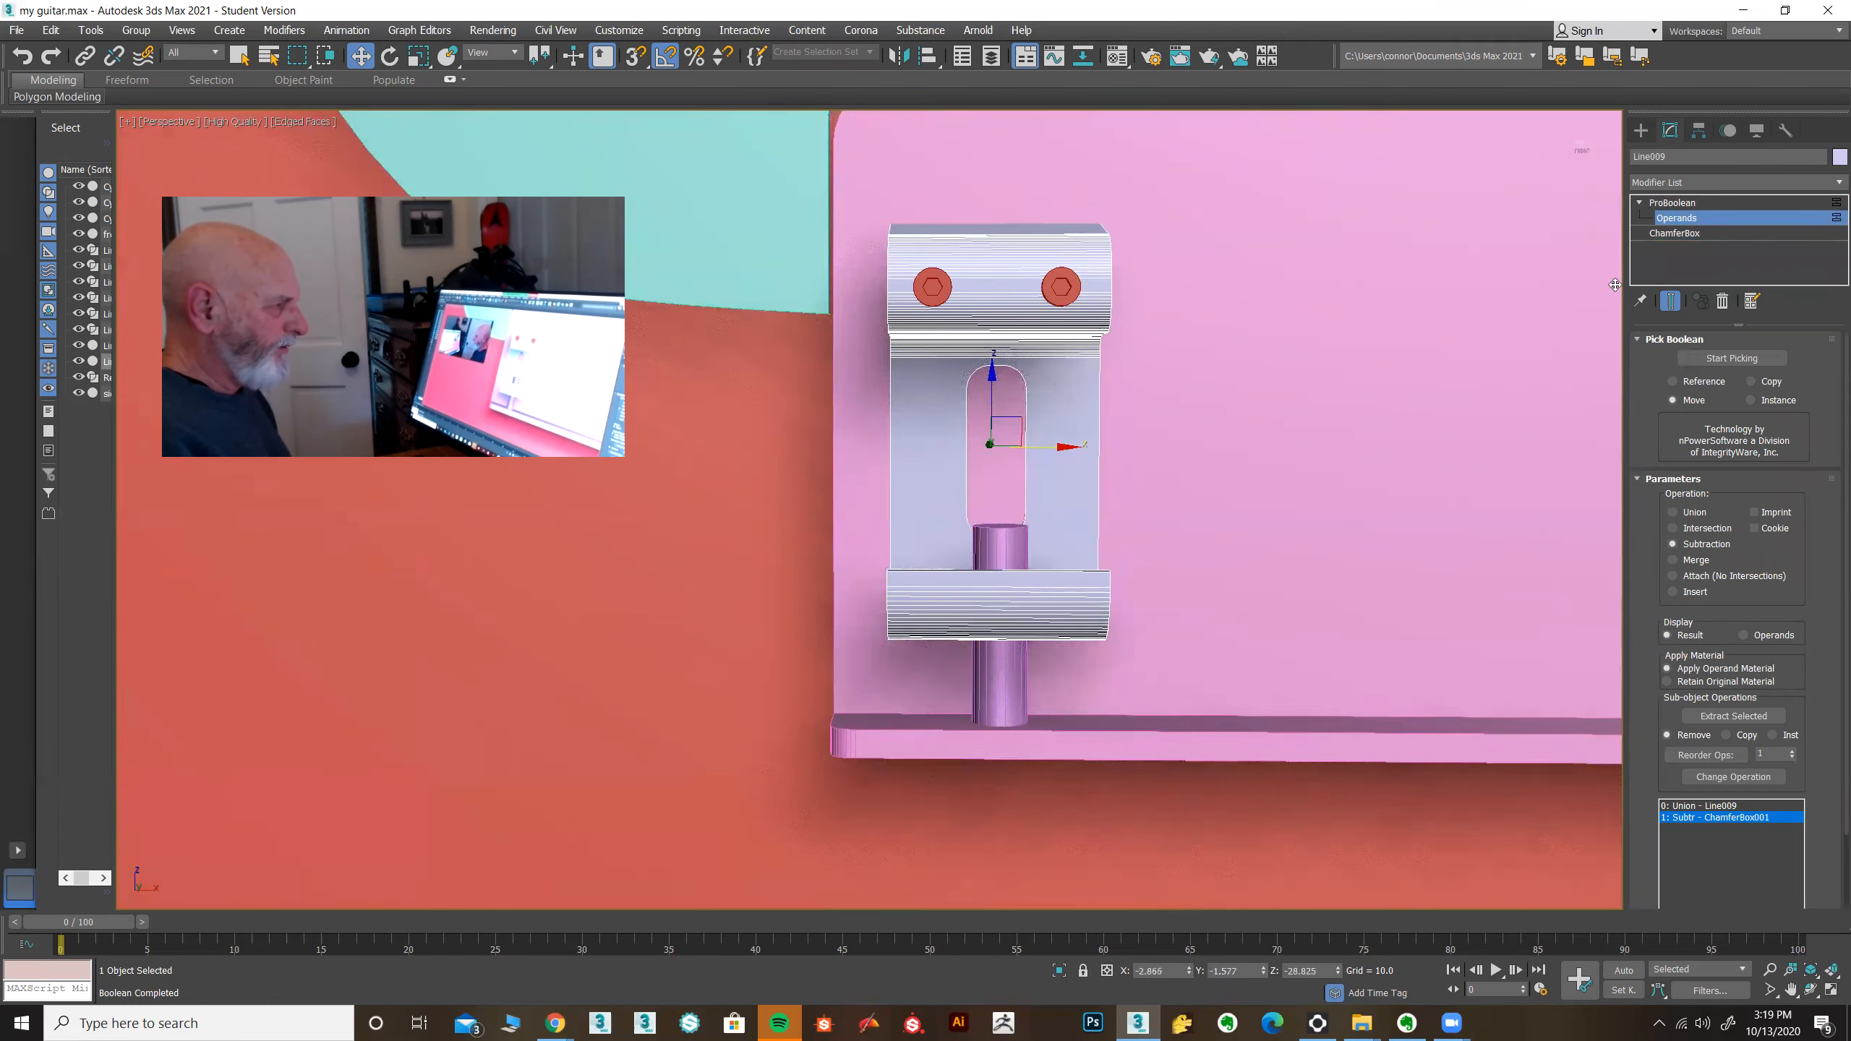
click(1669, 203)
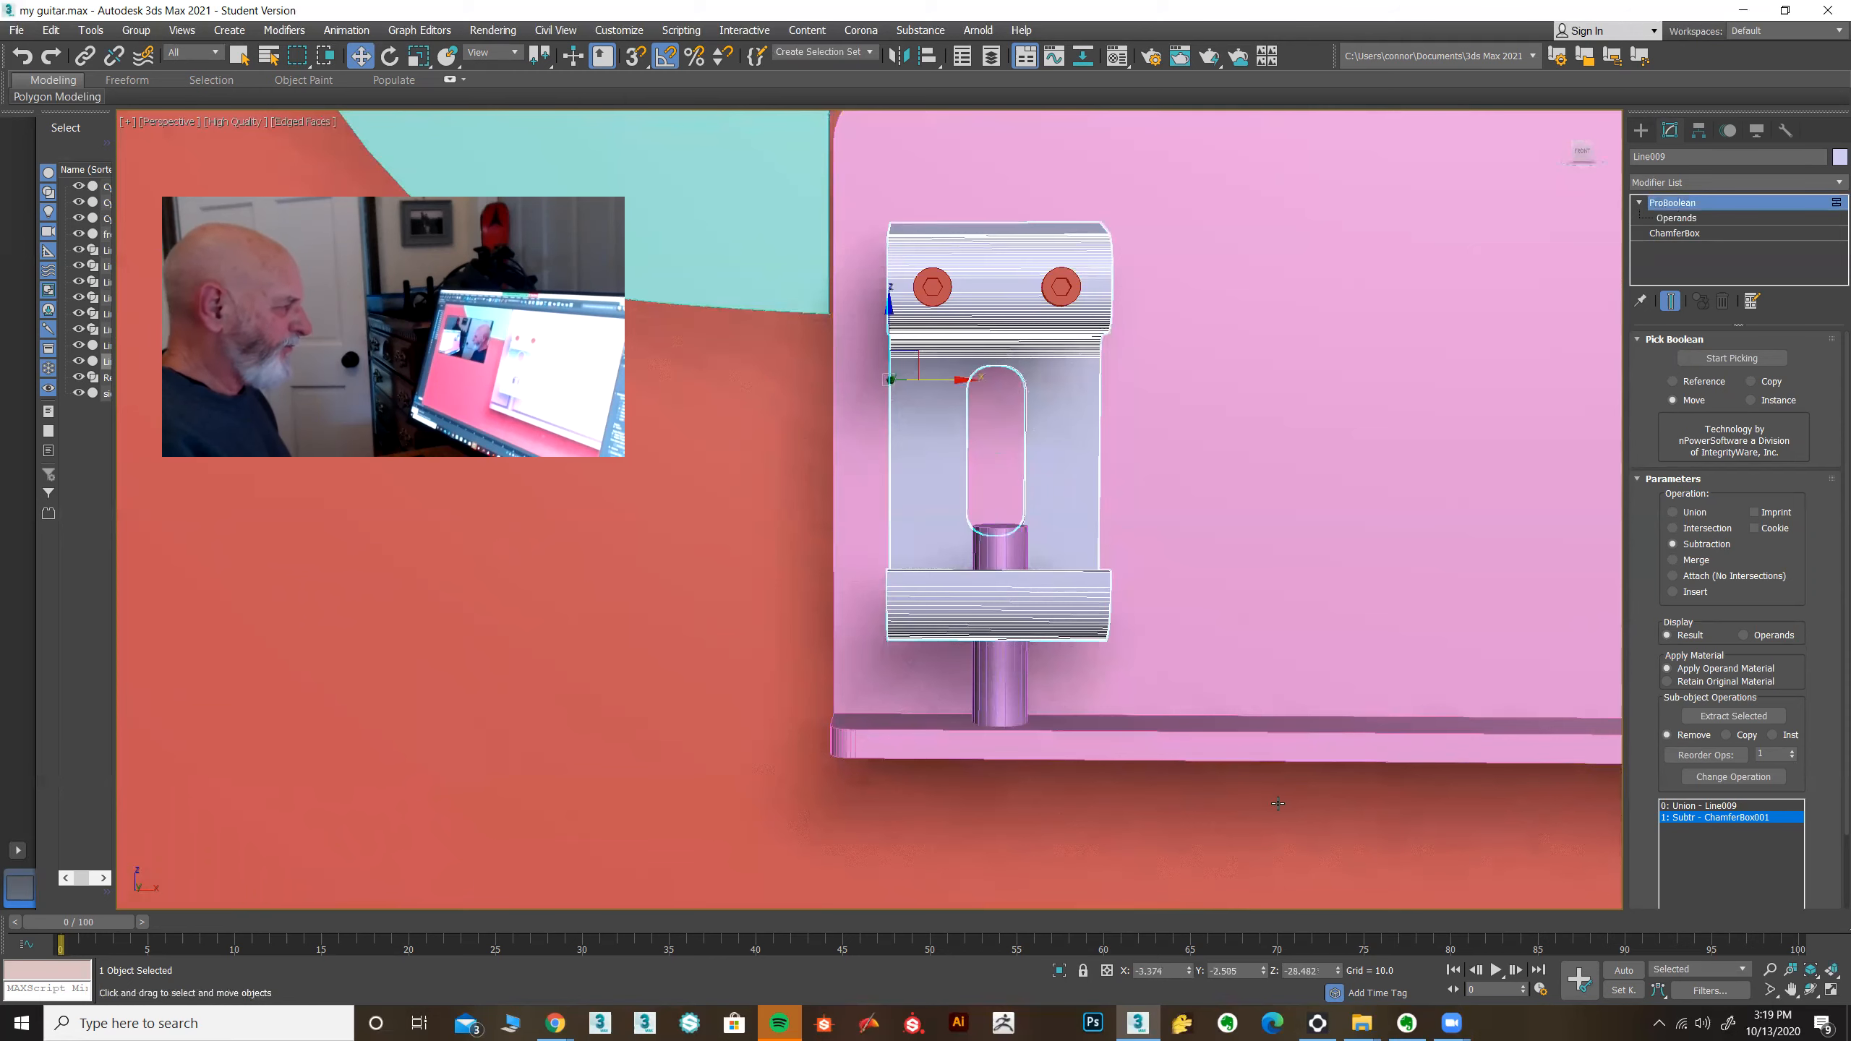
Step: Examine the saddle and set-screws on the bridge plate from several angles and compare them with the bridge reference photo in the browser
scroll(1247, 803, down, 3)
alt+middle_drag(1246, 803, 1334, 775)
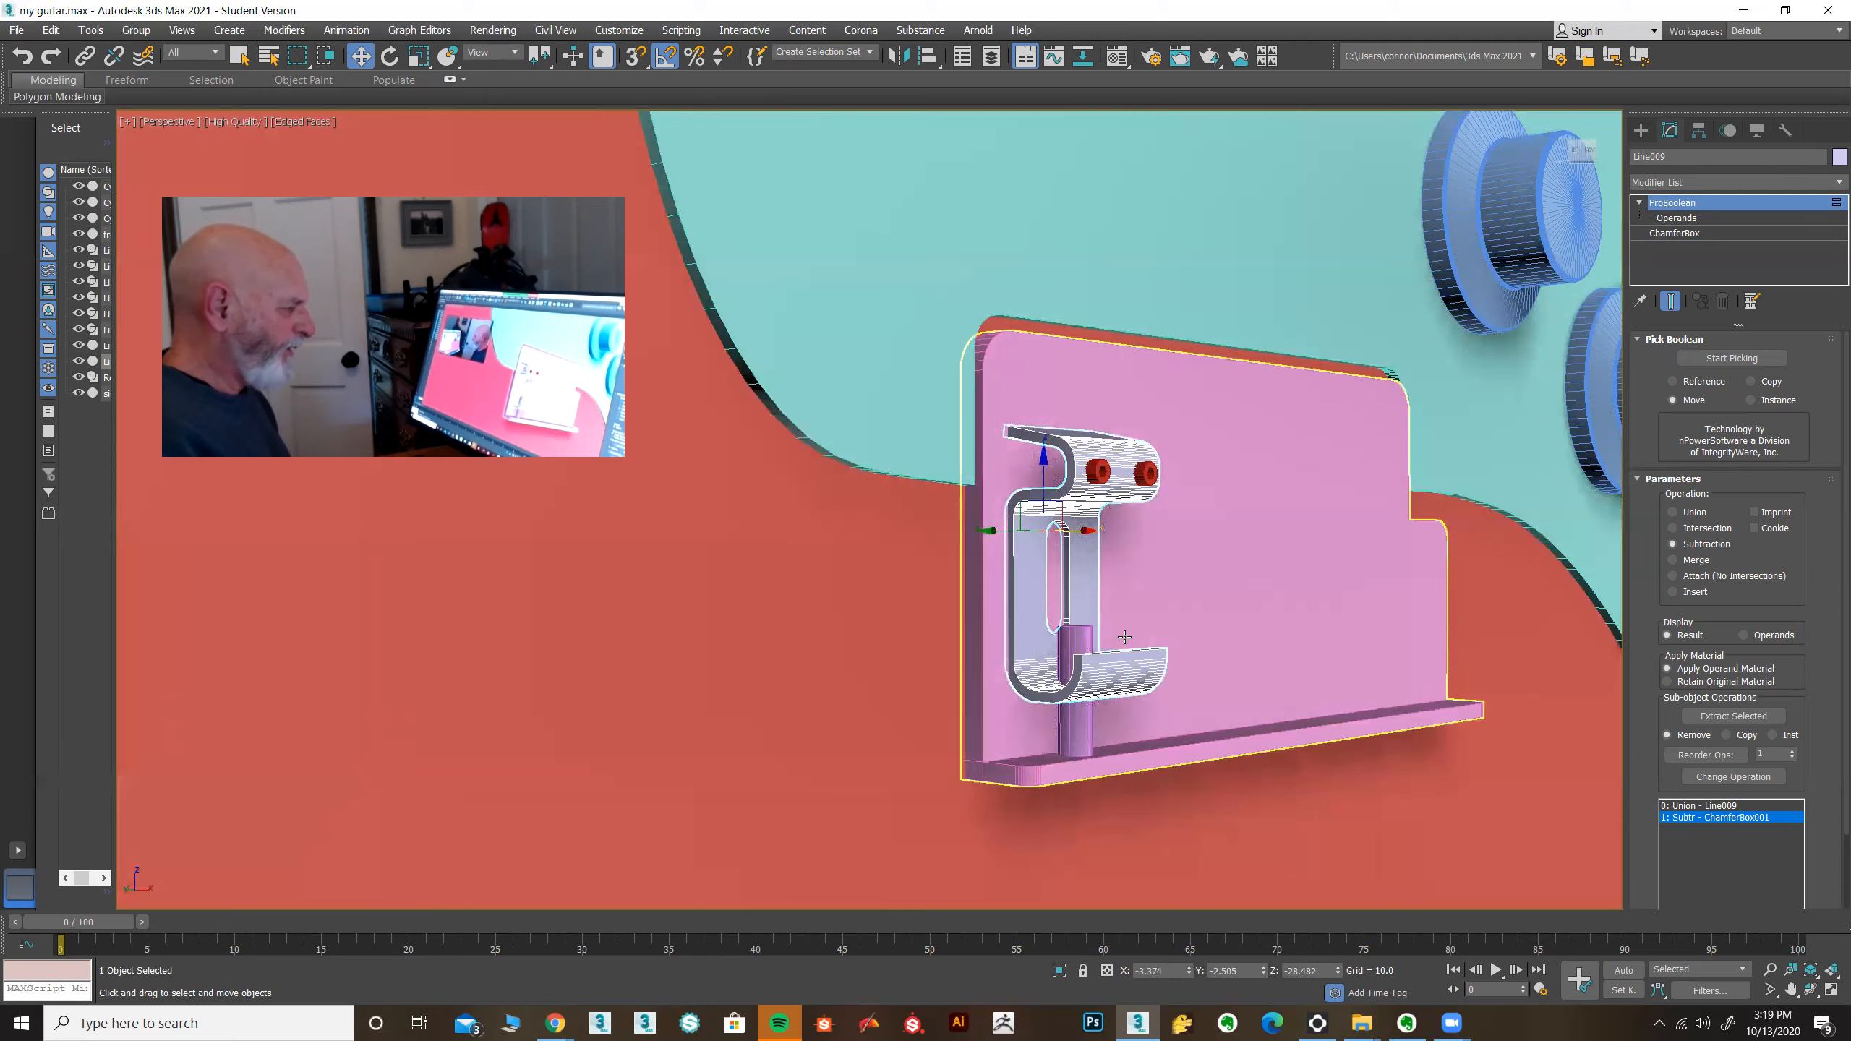
alt+middle_drag(1345, 749, 1225, 766)
alt+middle_drag(1203, 776, 1115, 791)
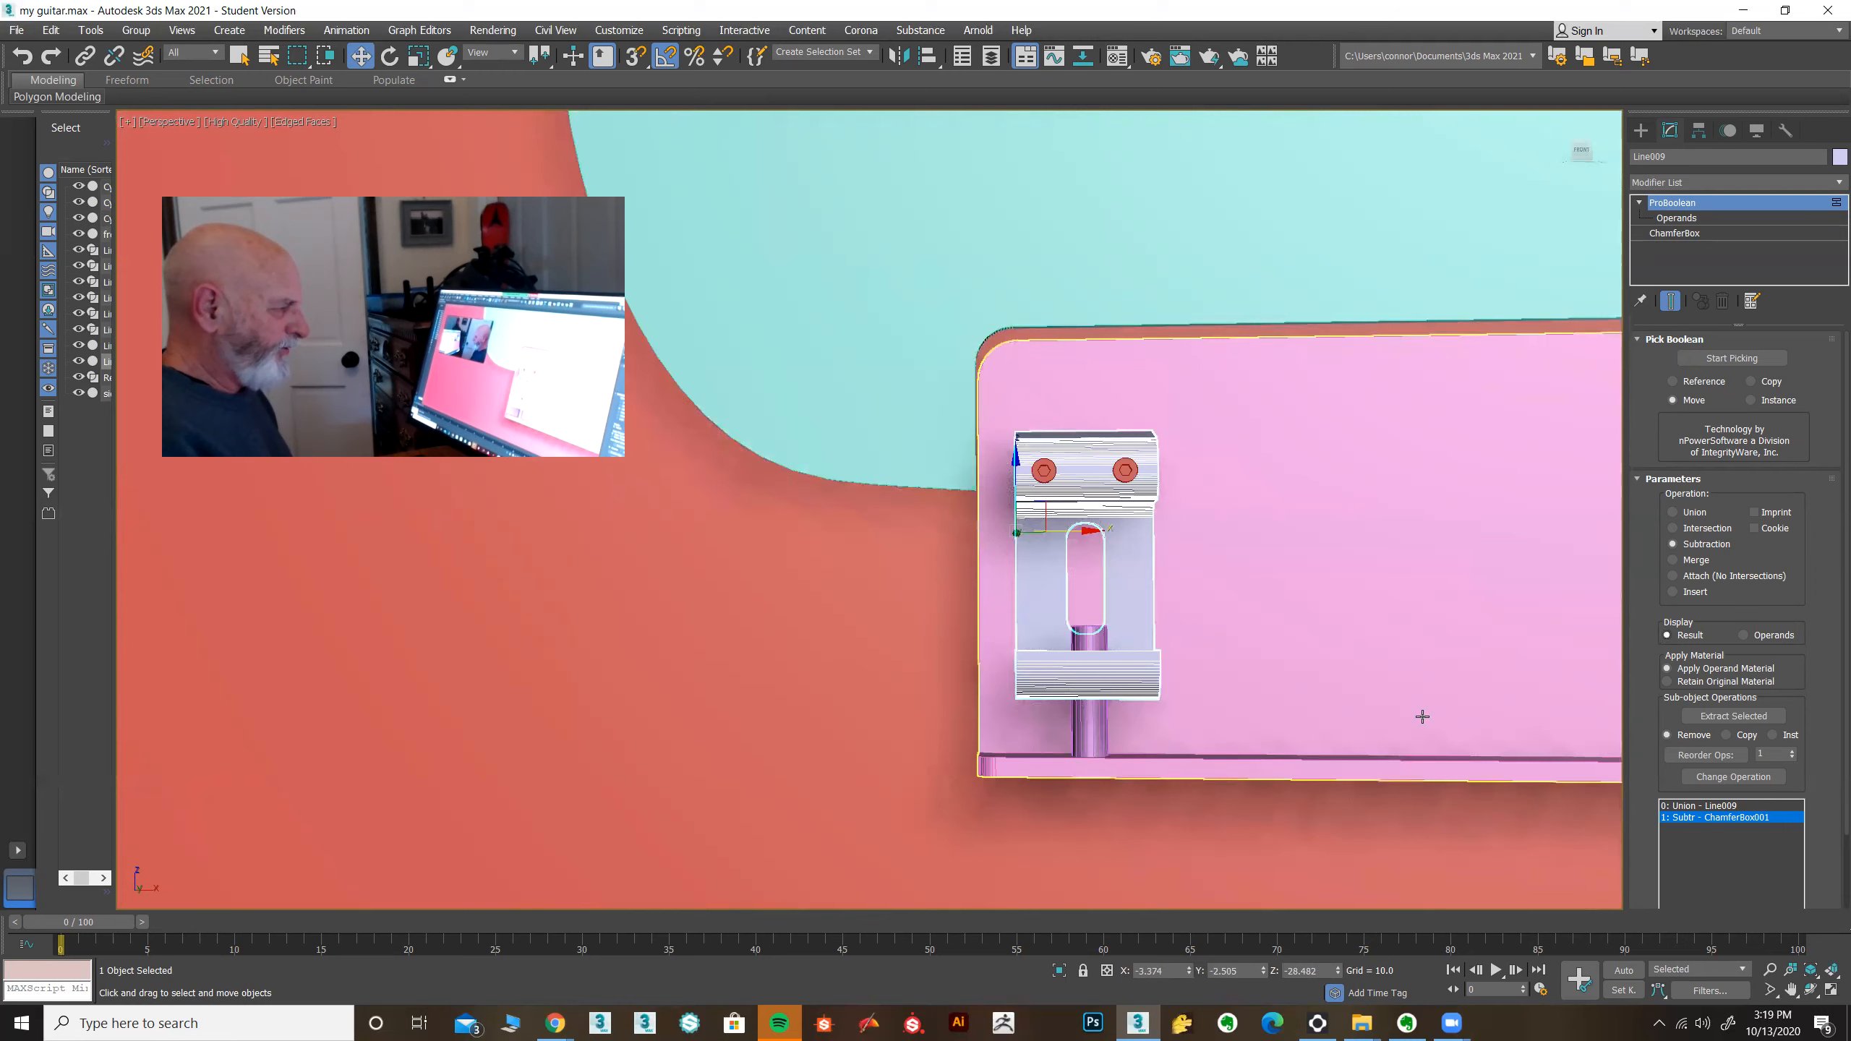
middle_drag(1293, 744, 1201, 700)
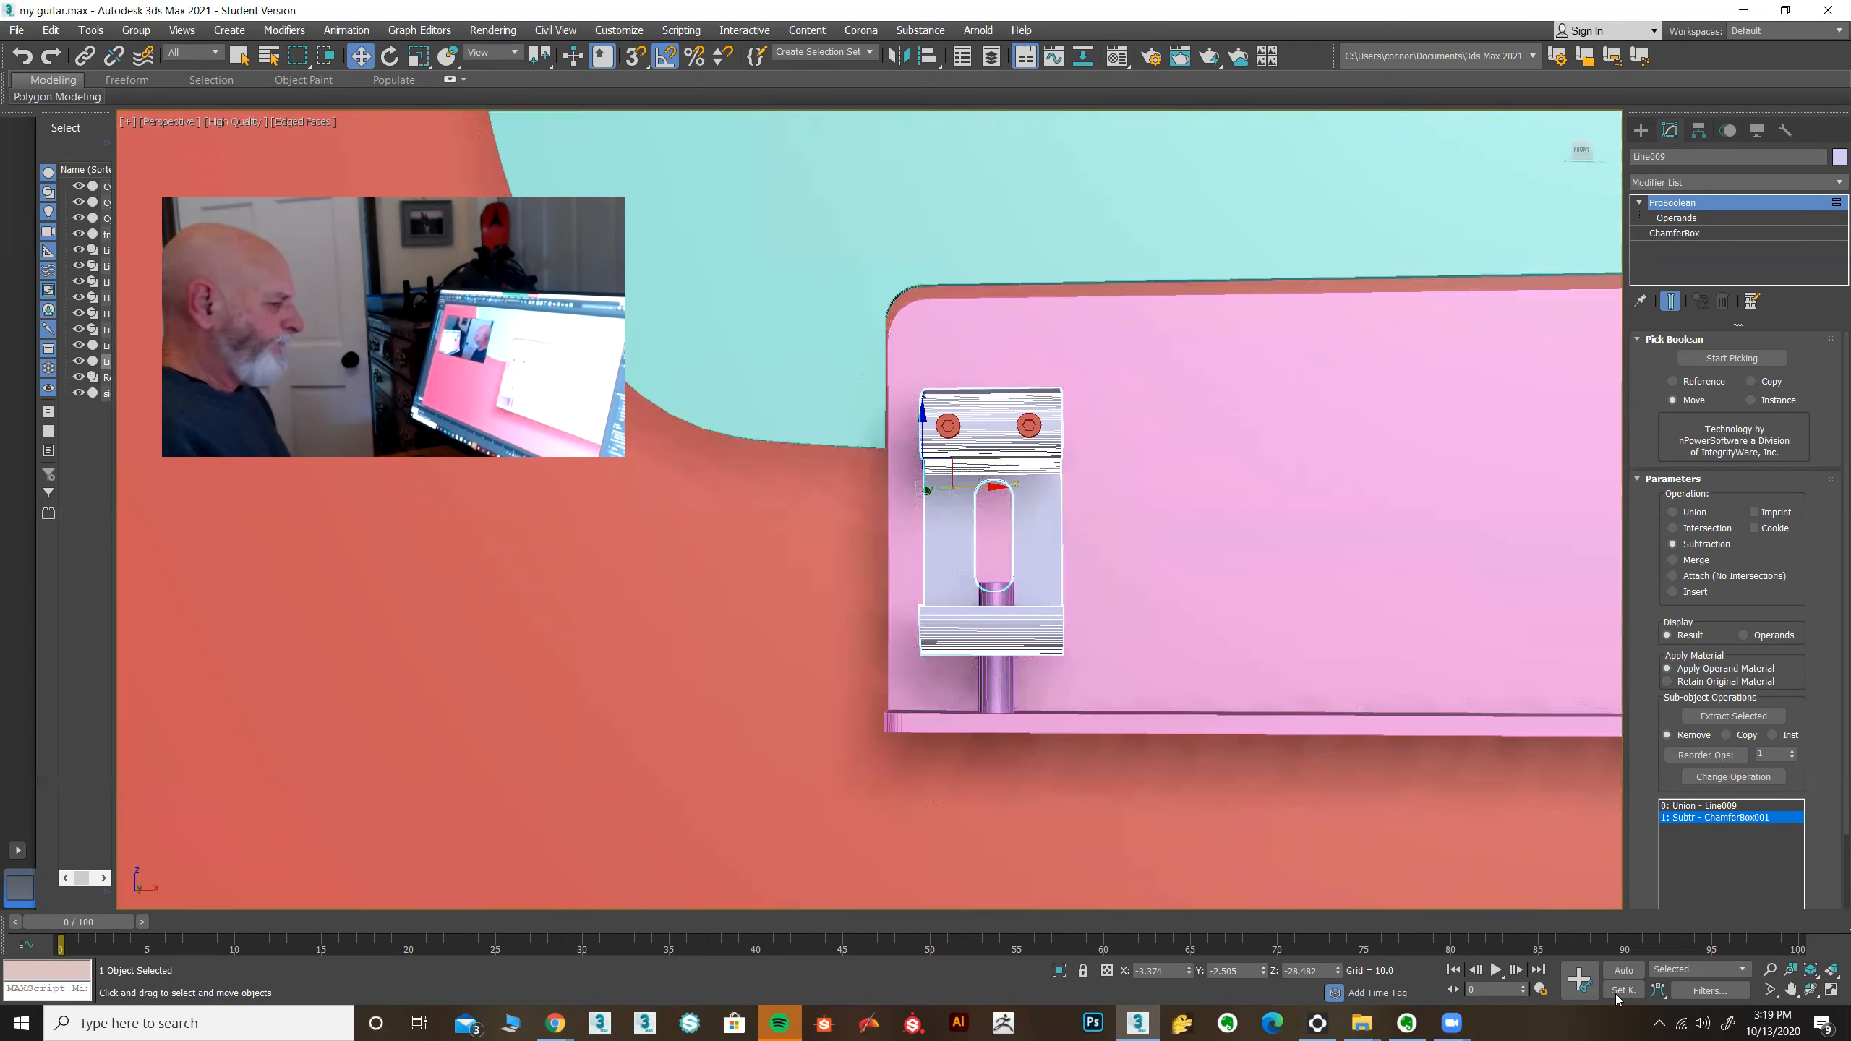
click(1829, 995)
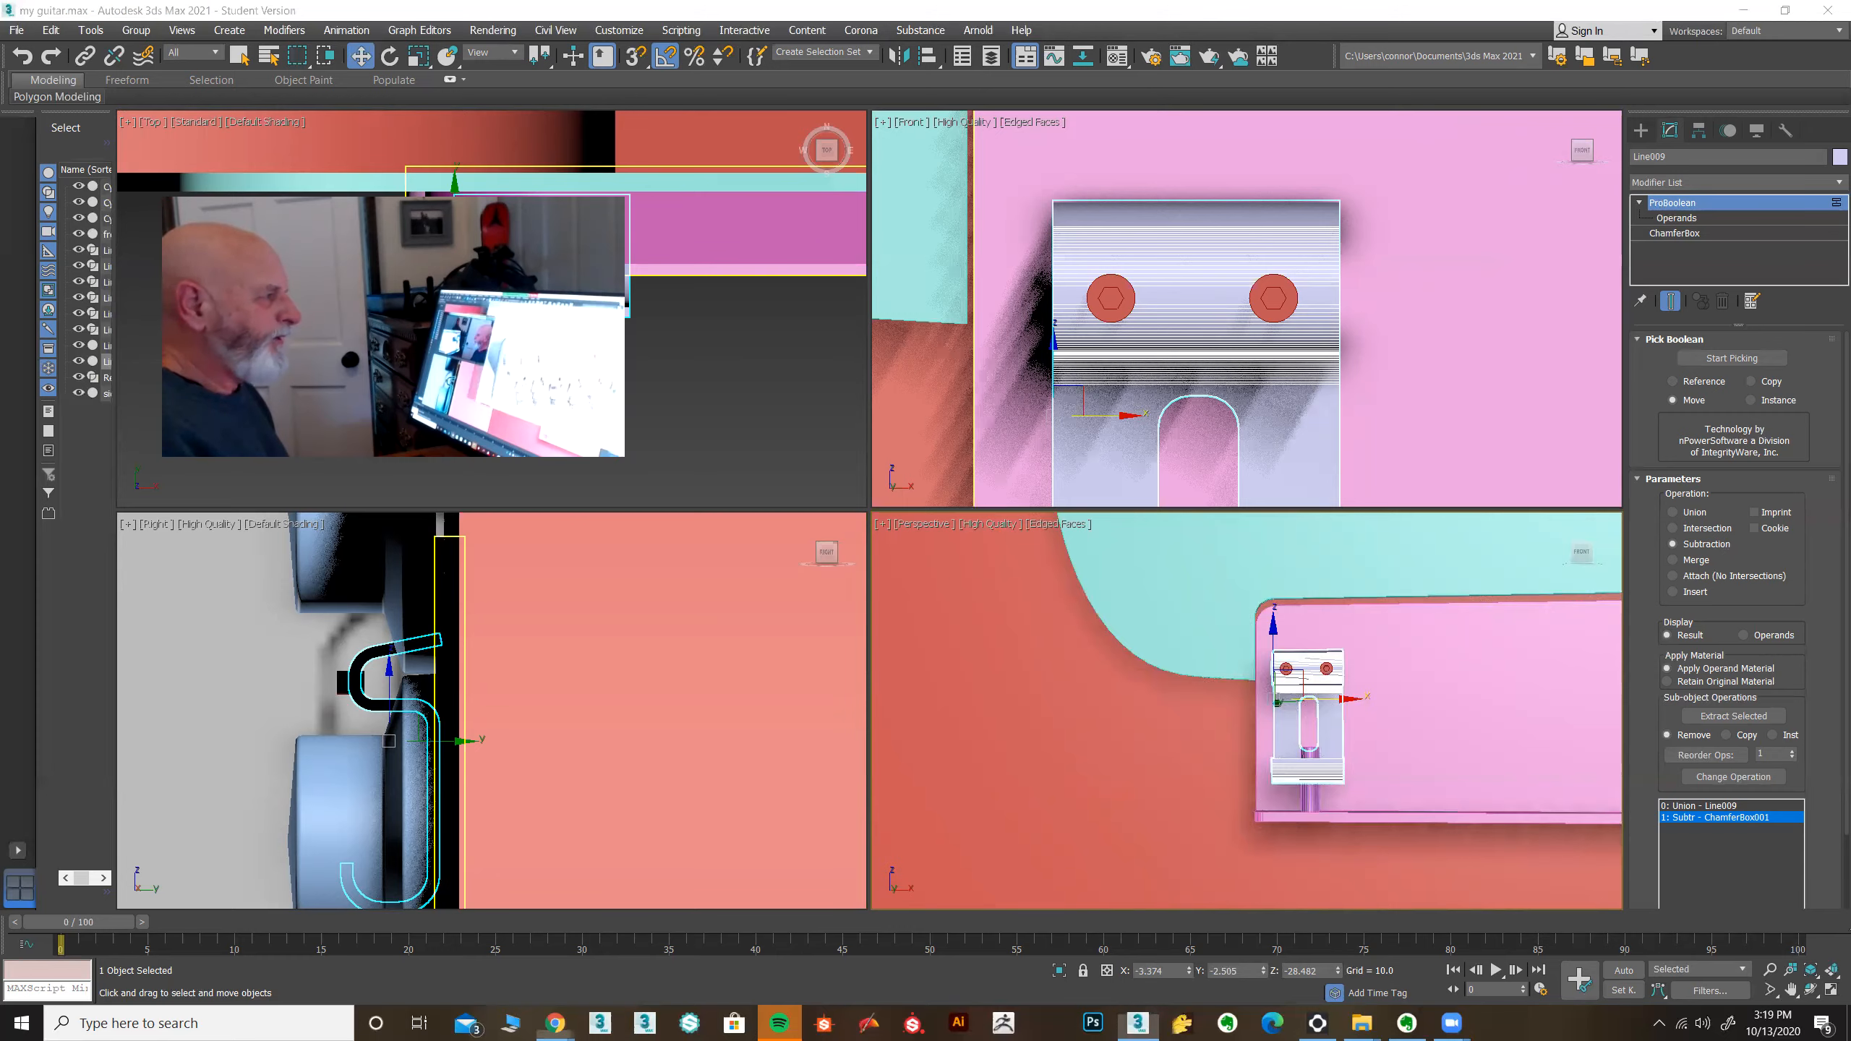
key(alt+Tab)
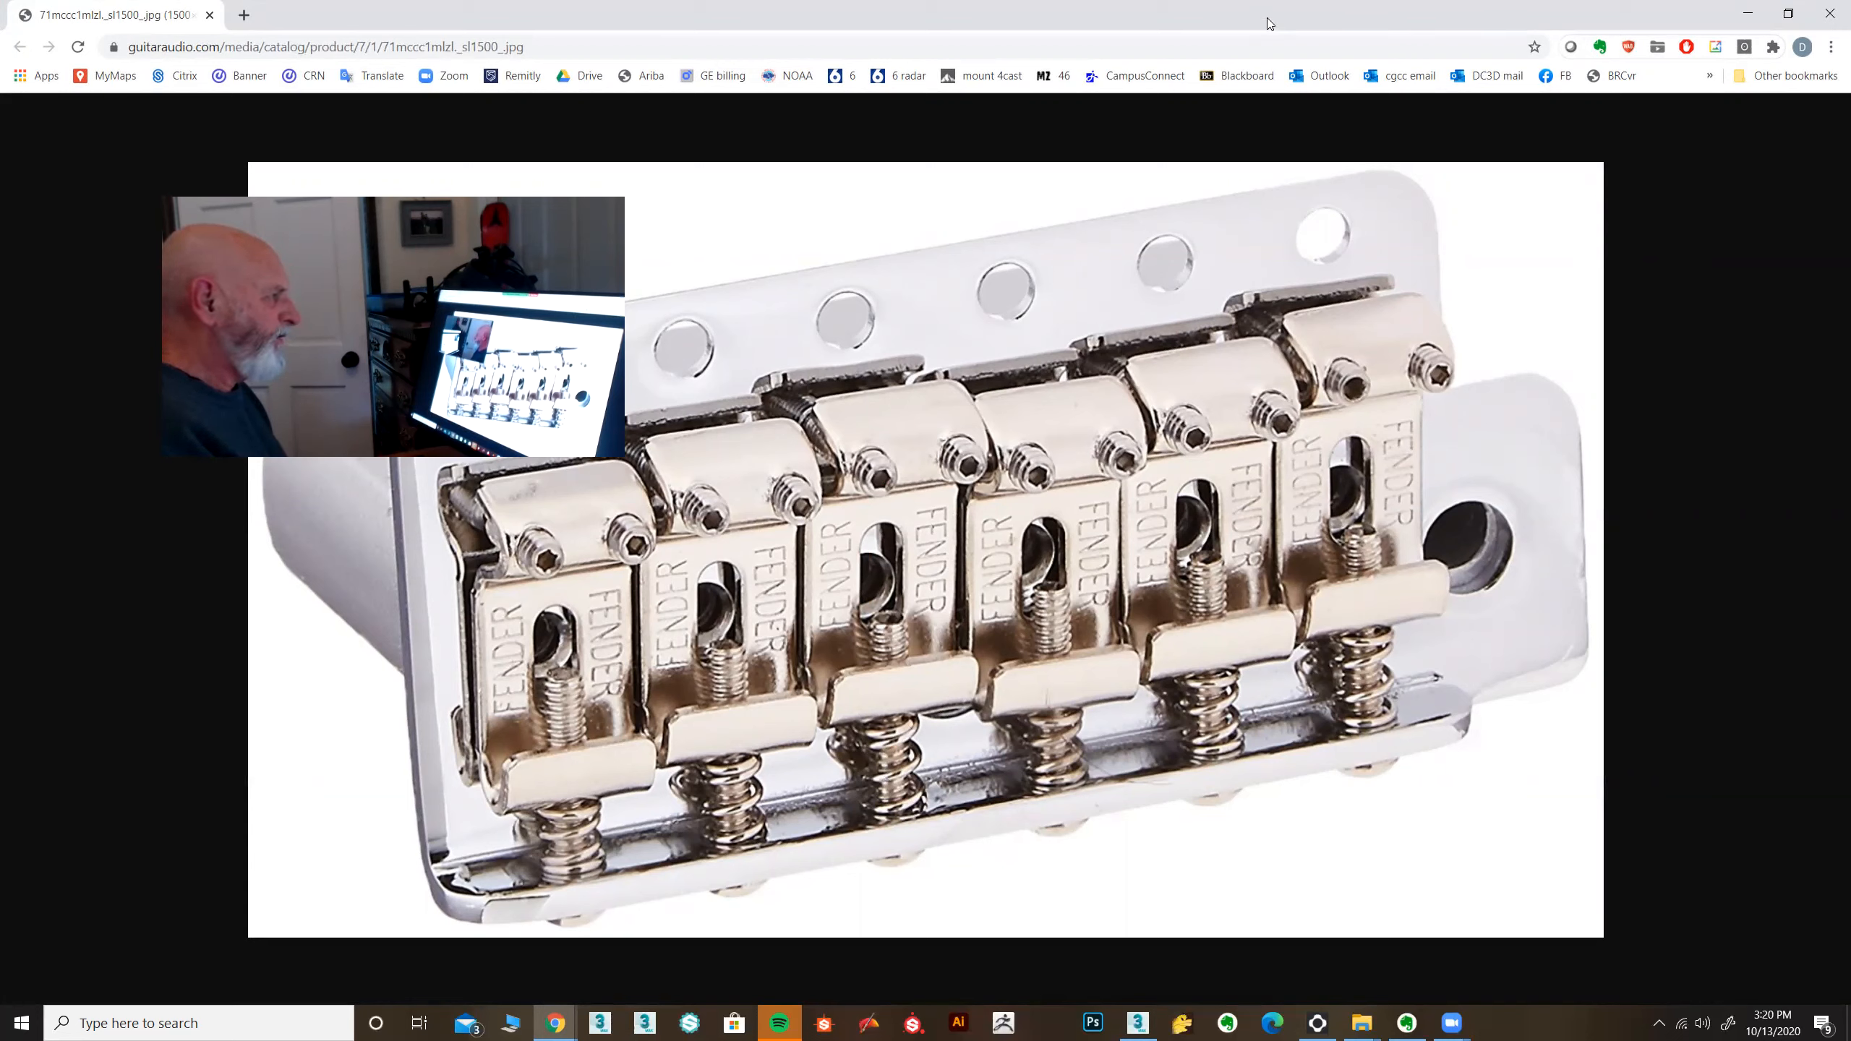
key(alt+Tab)
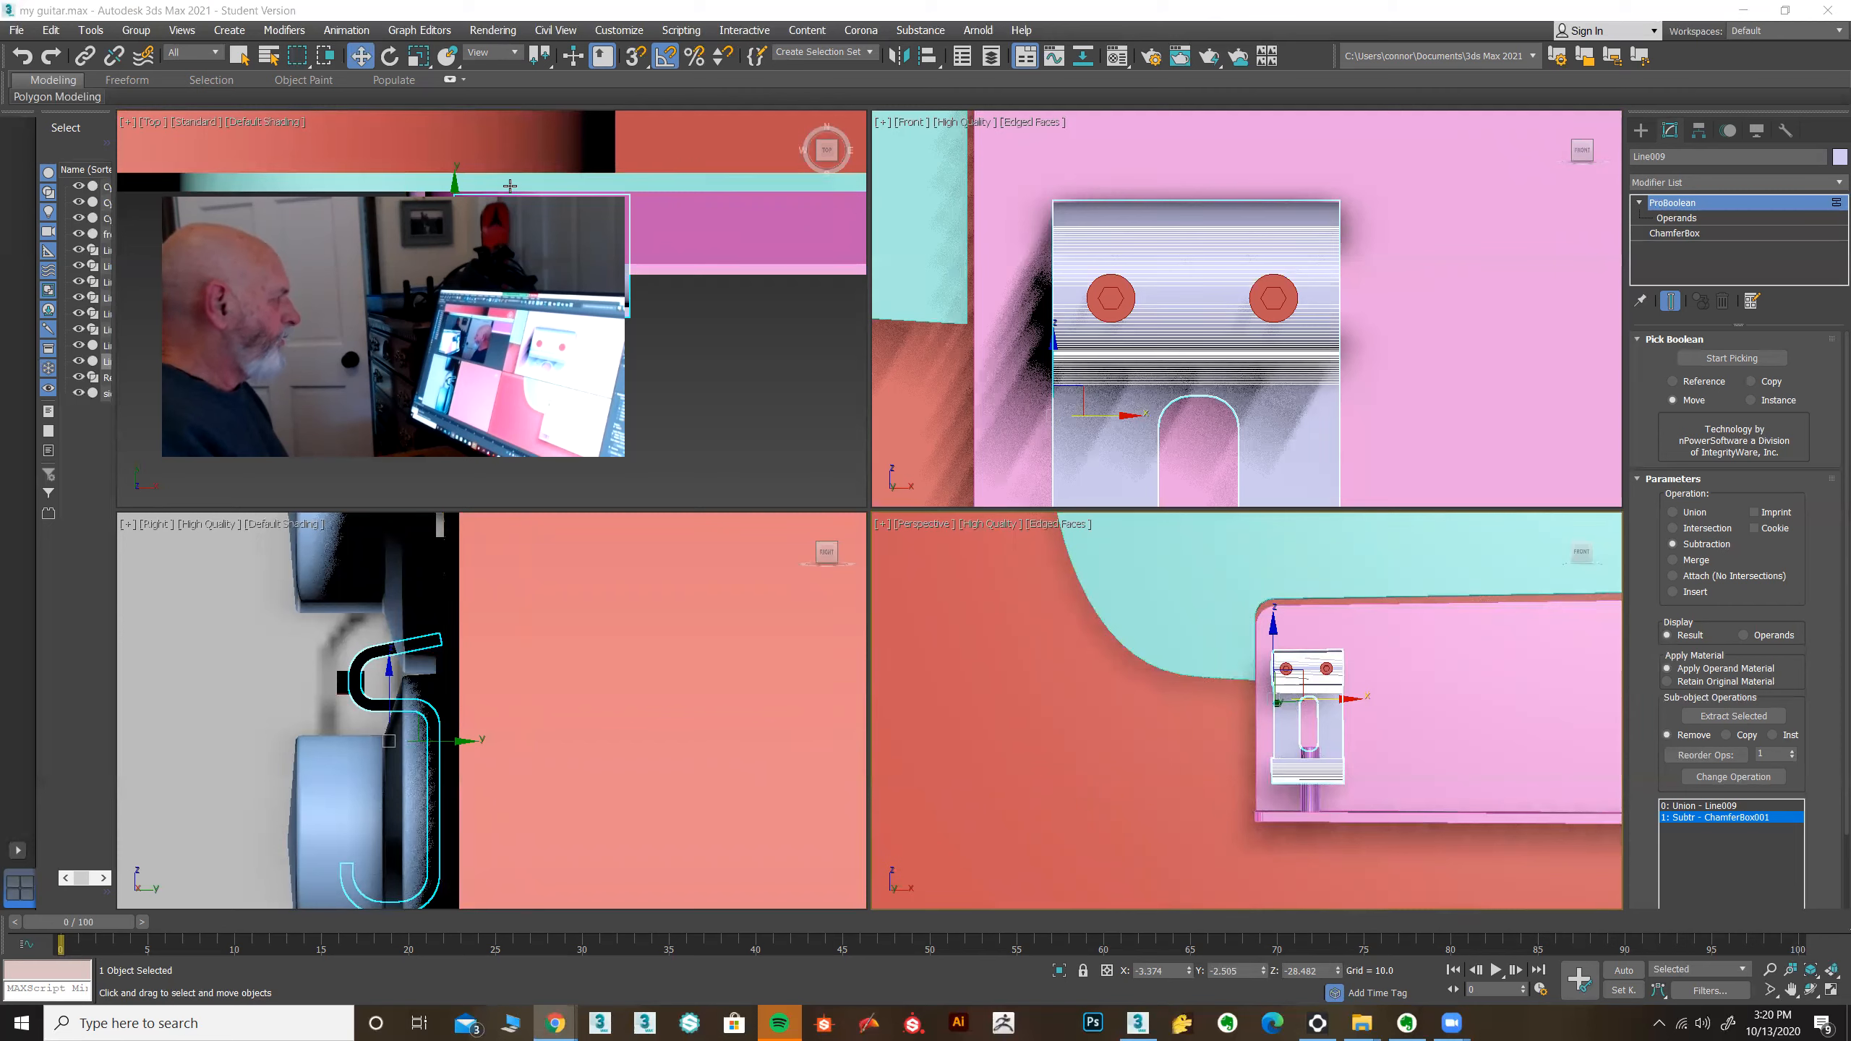
Step: Create a helix beside the saddle in the Top view, with radii of about 0.072 and 0.068 and a height of about 0.124
click(519, 190)
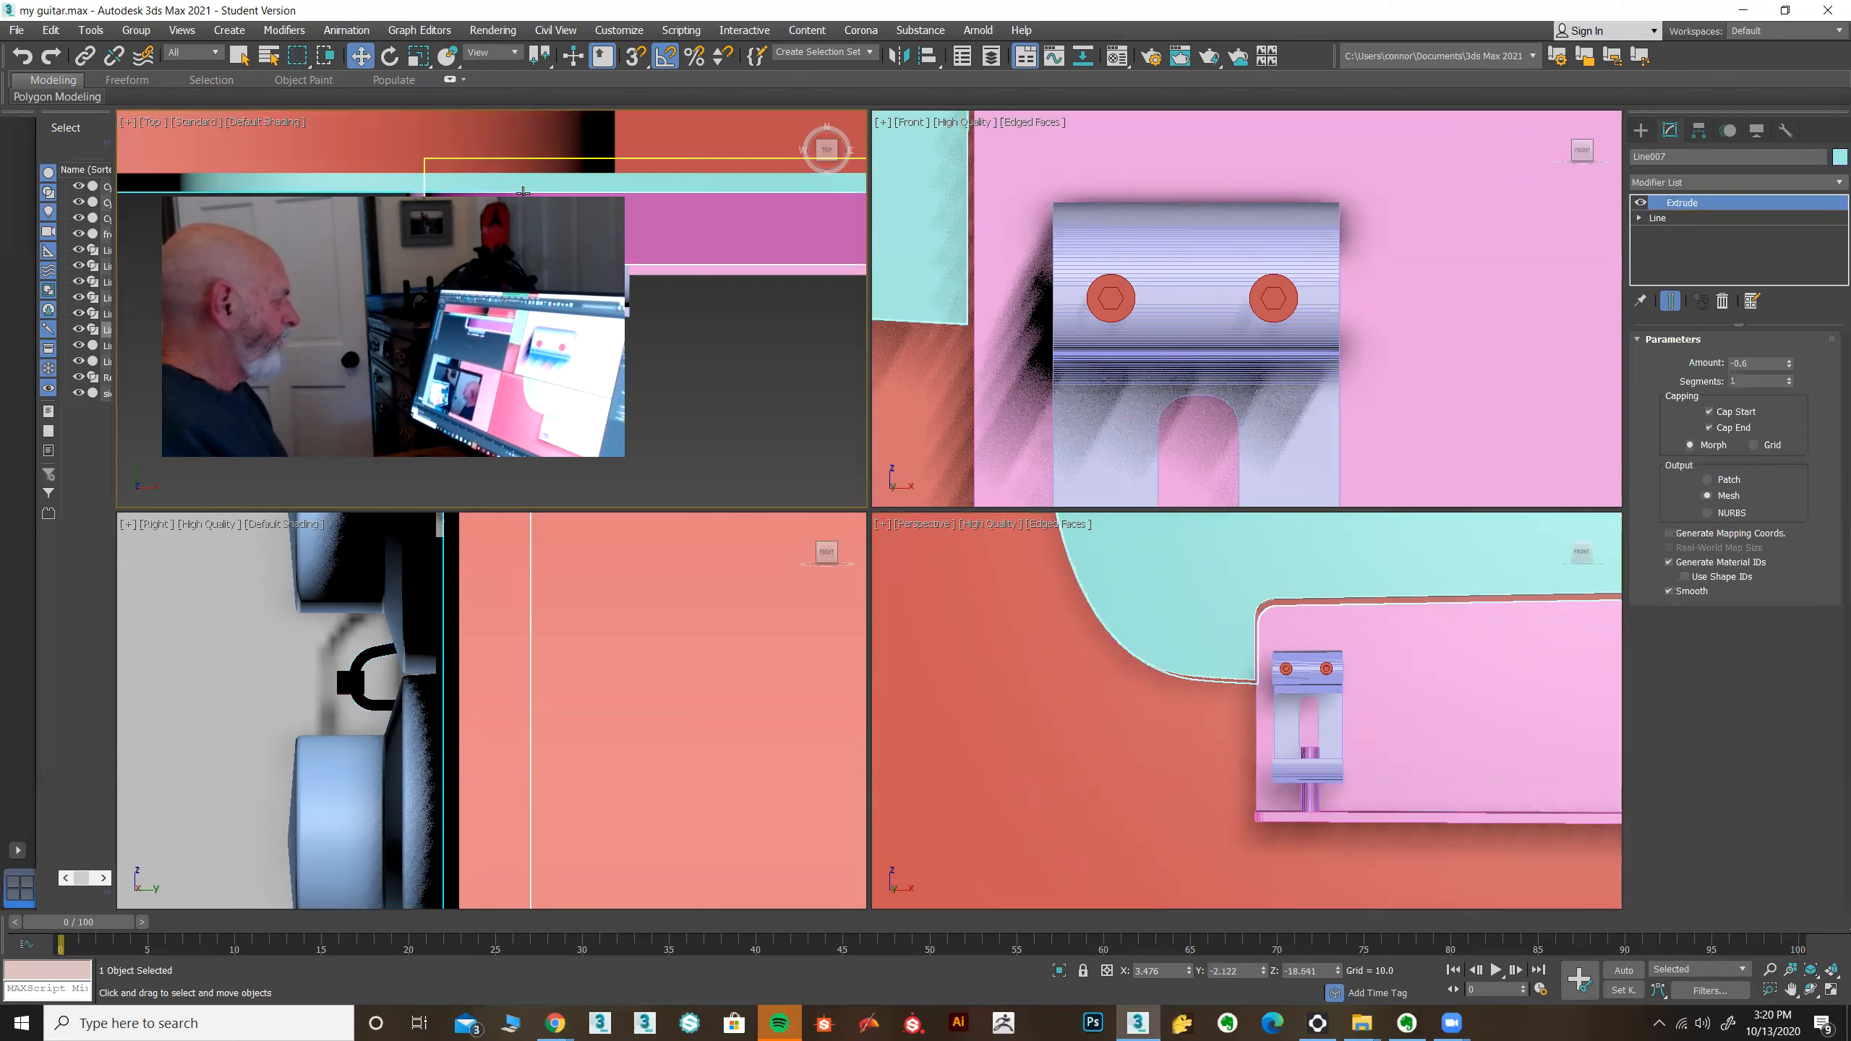
middle_drag(522, 193, 510, 192)
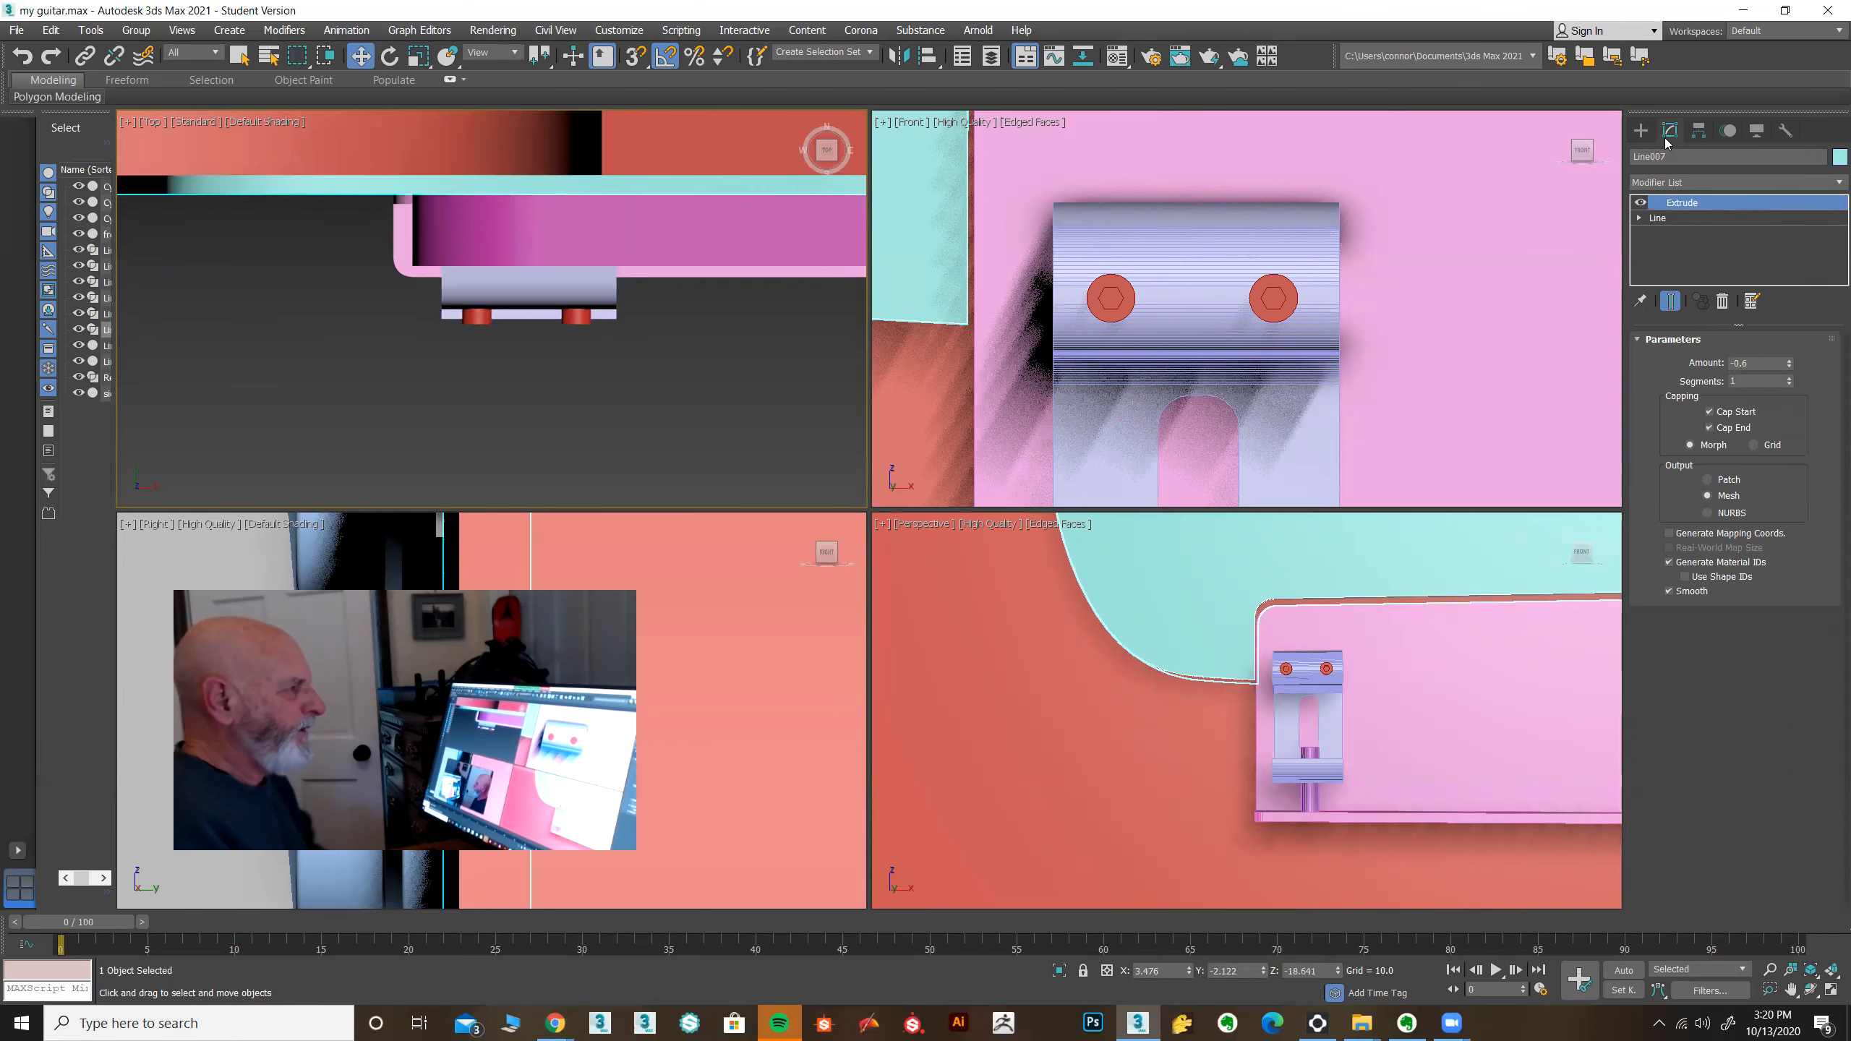
click(1642, 131)
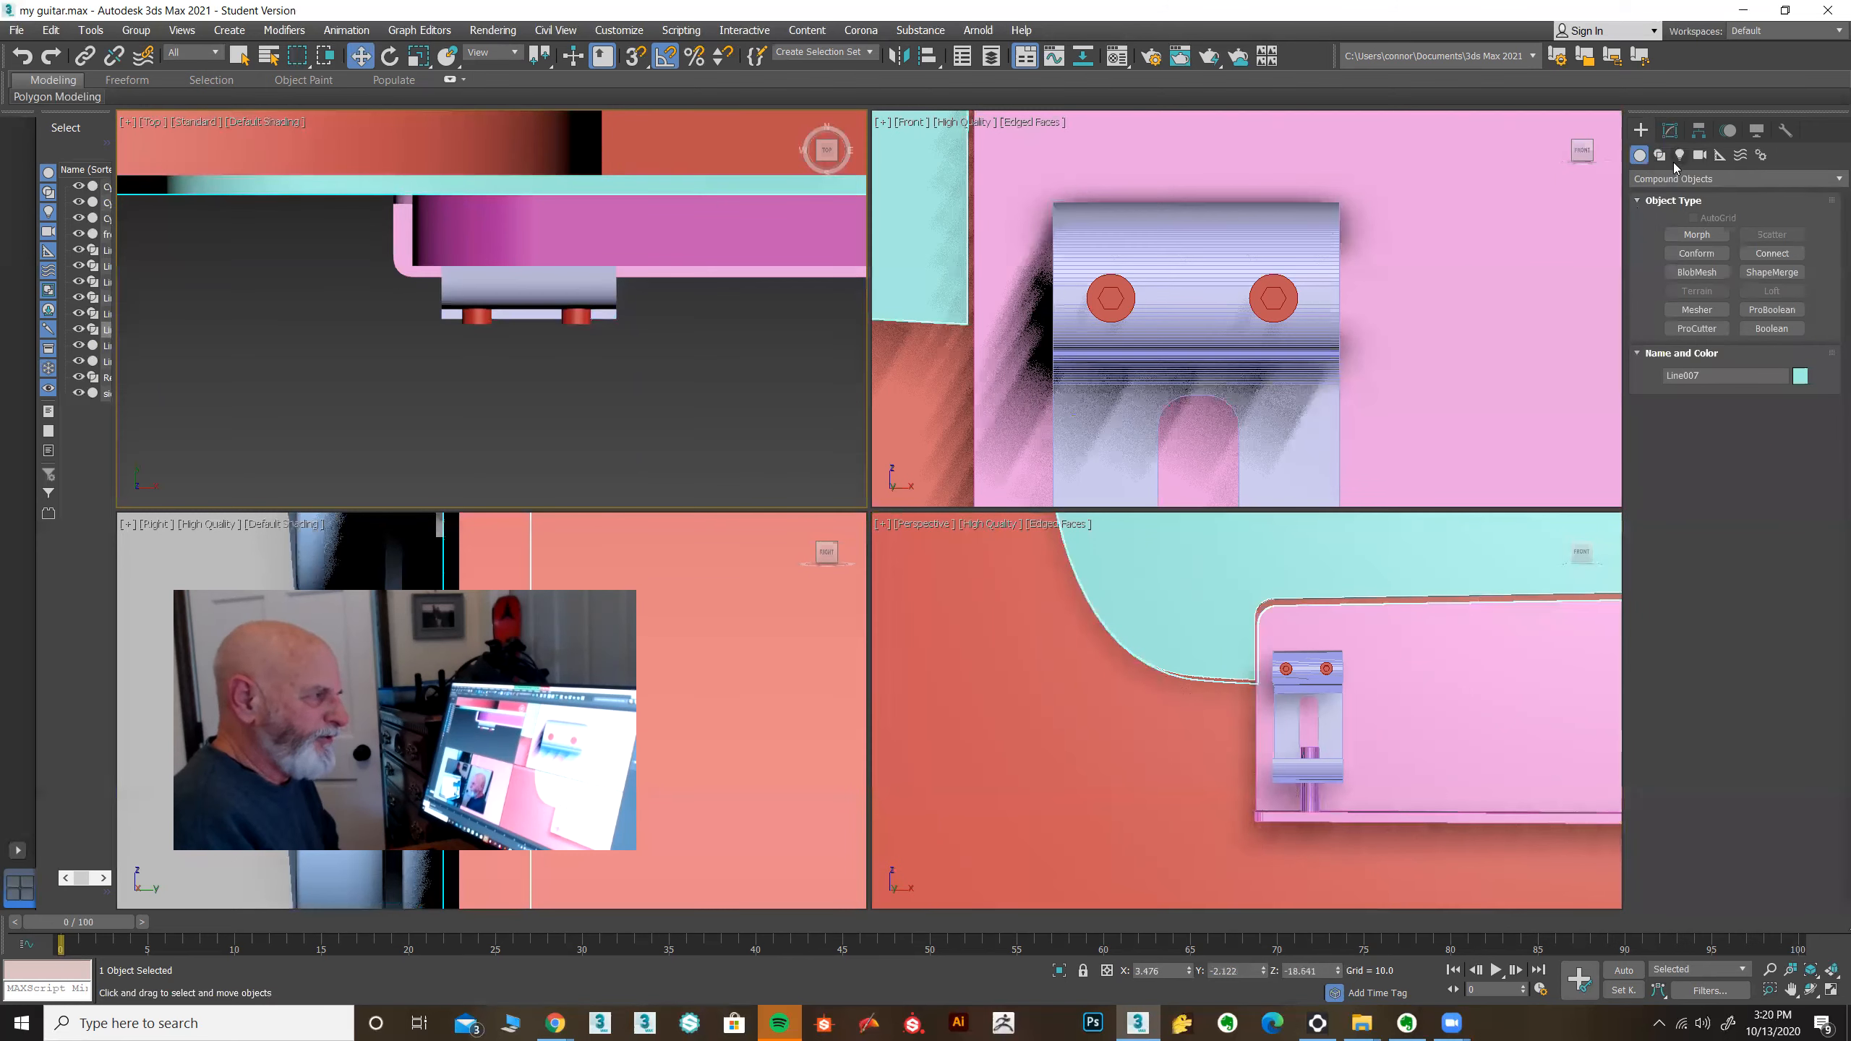
click(1662, 156)
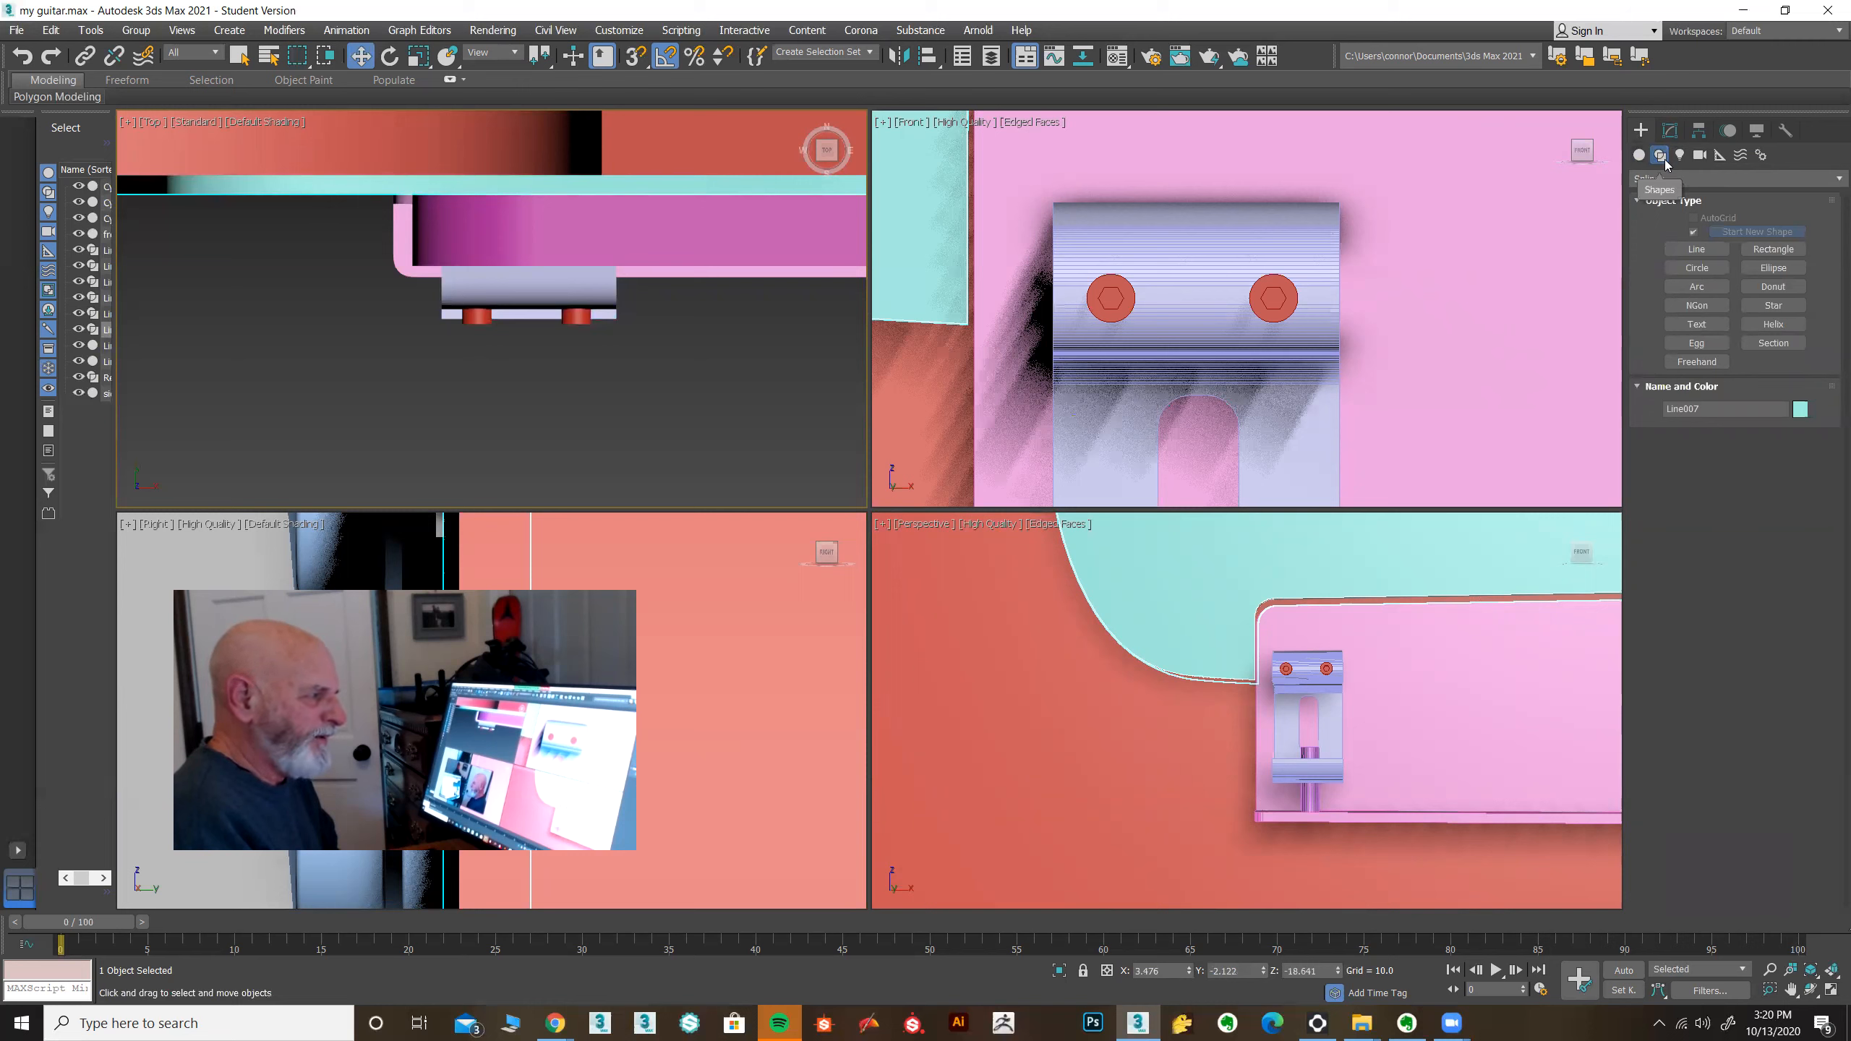
click(1774, 329)
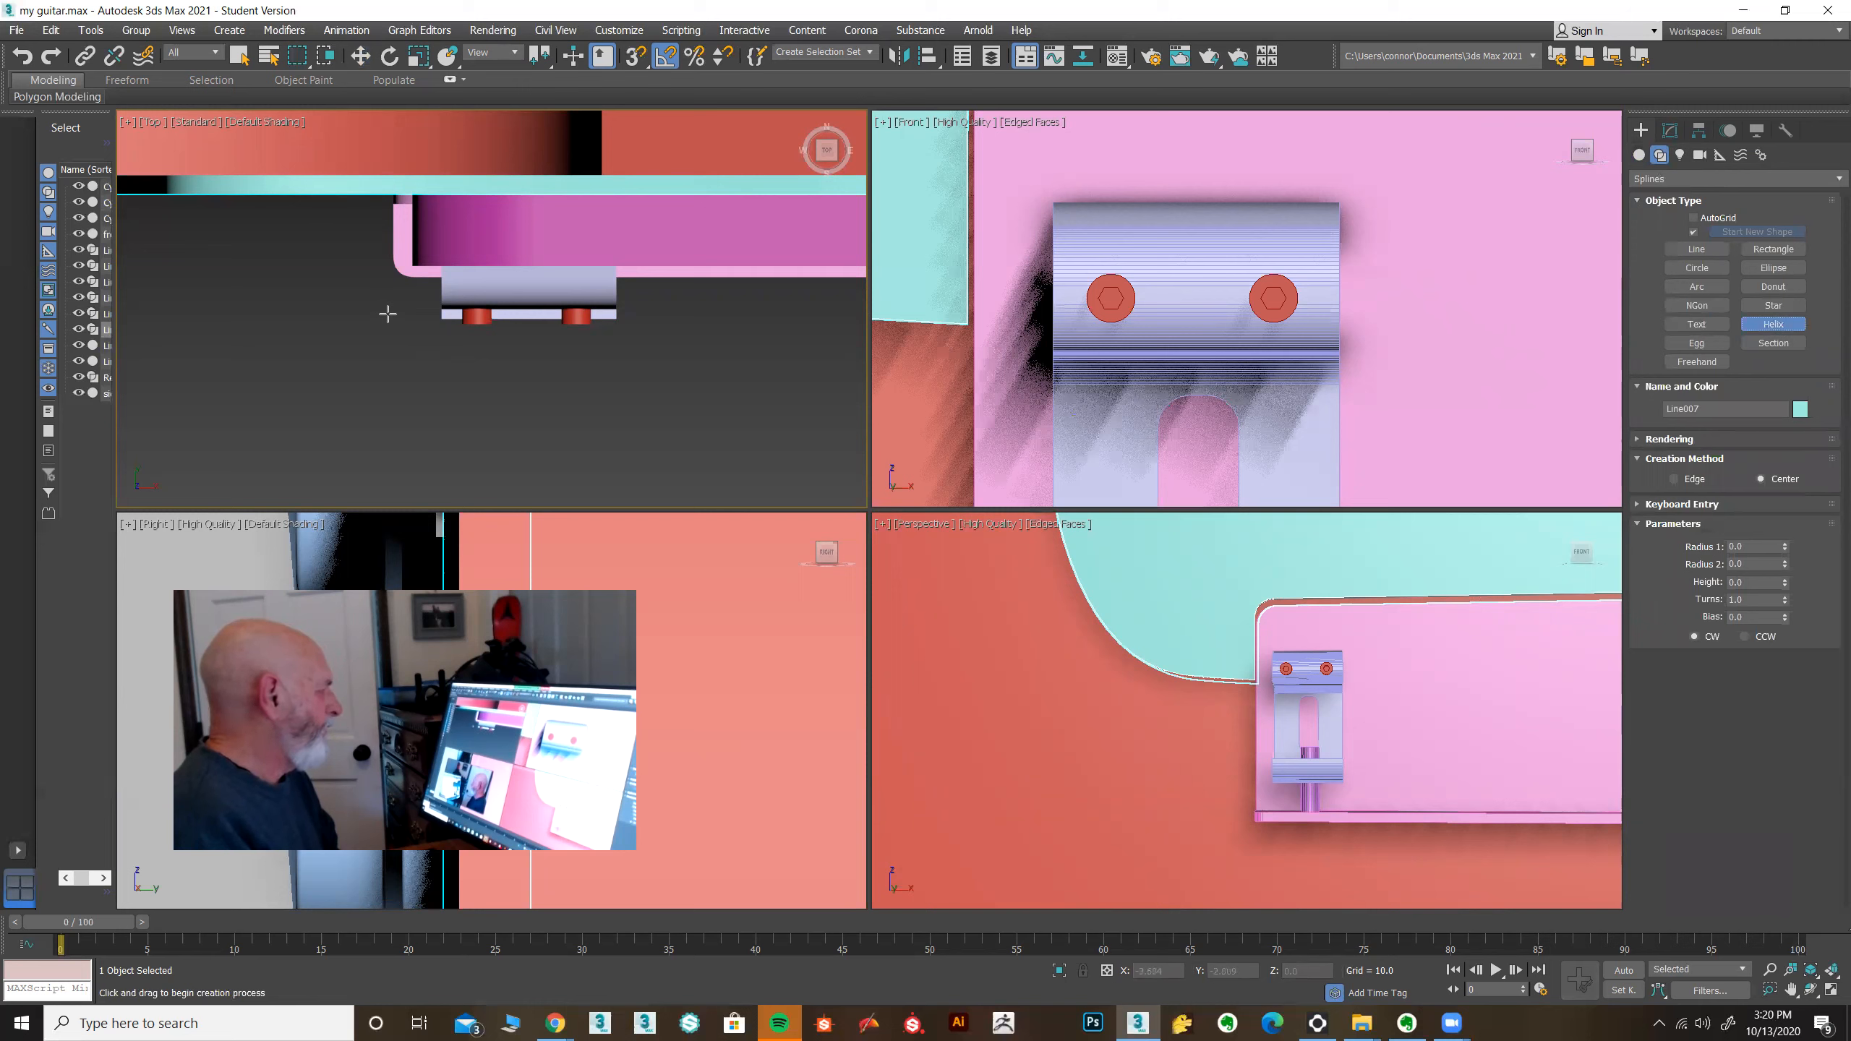
drag(387, 313, 391, 321)
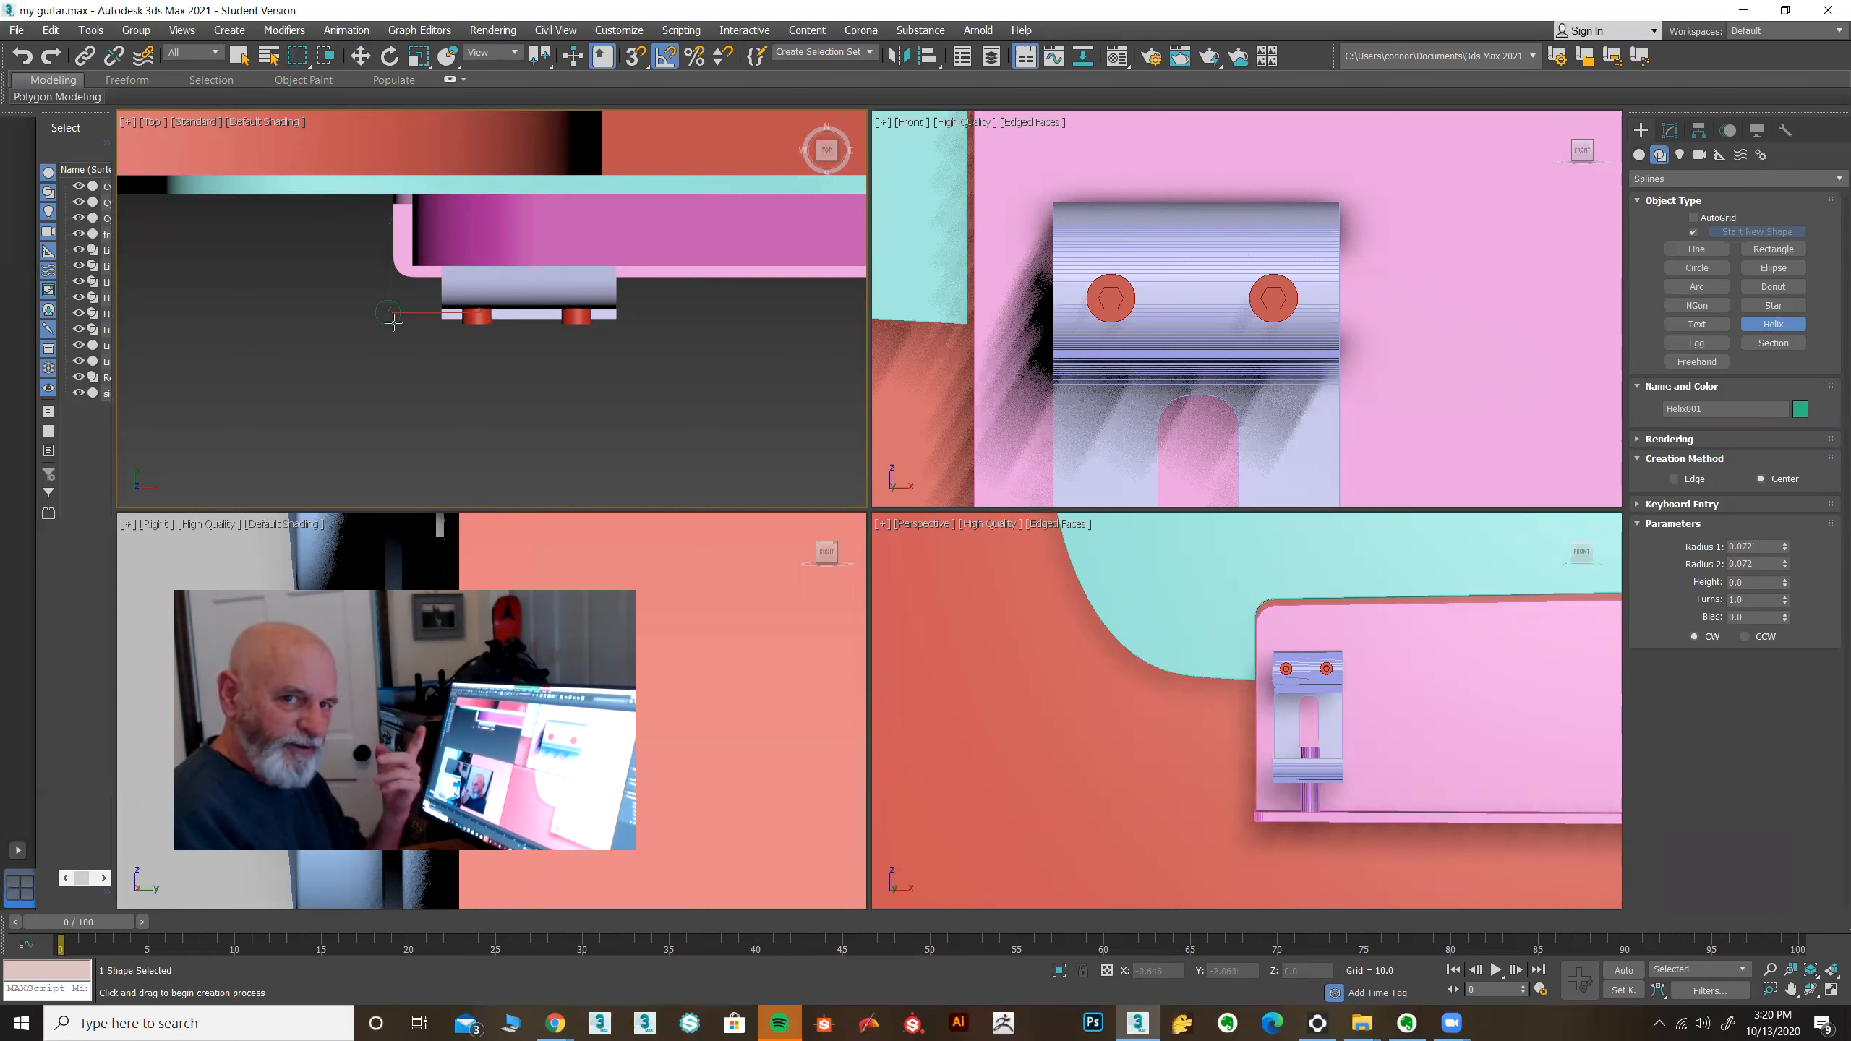
click(394, 324)
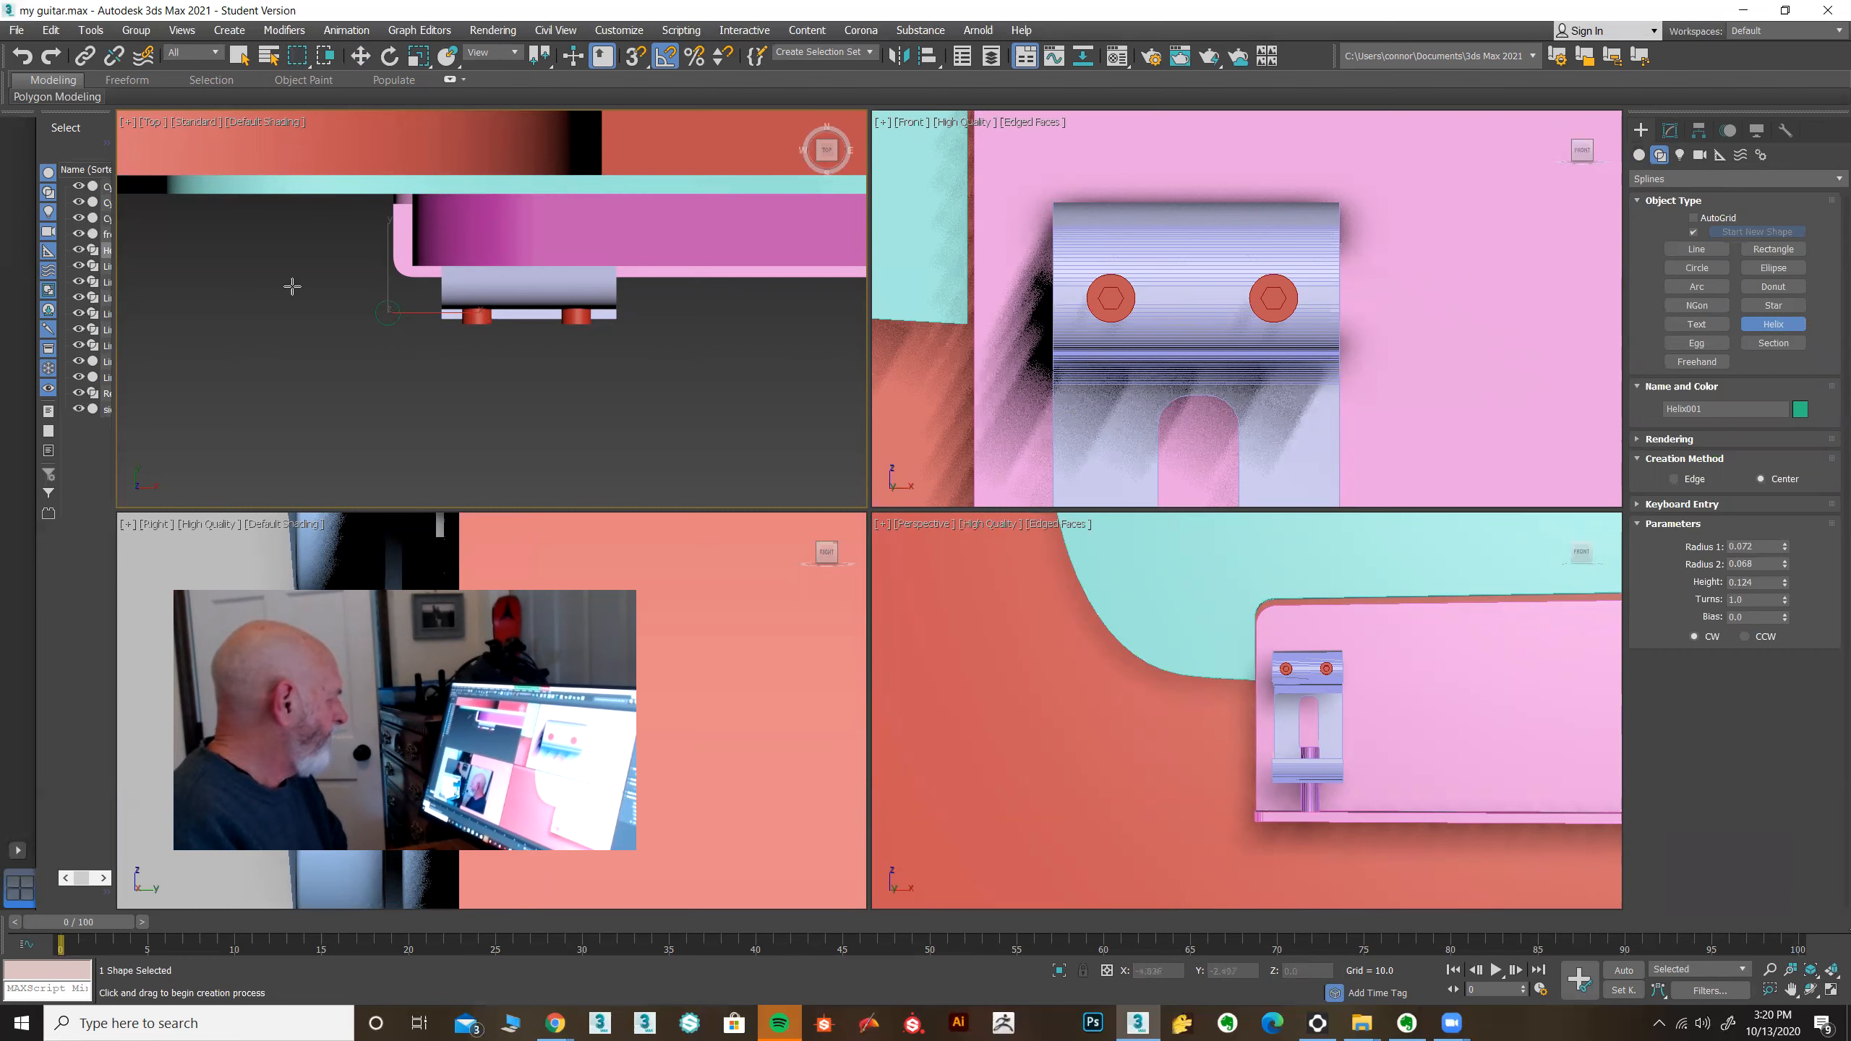
Step: Move the helix down to about Z -26.583 at bridge level and along Y to about -4.274, out in front of the guitar body
click(359, 56)
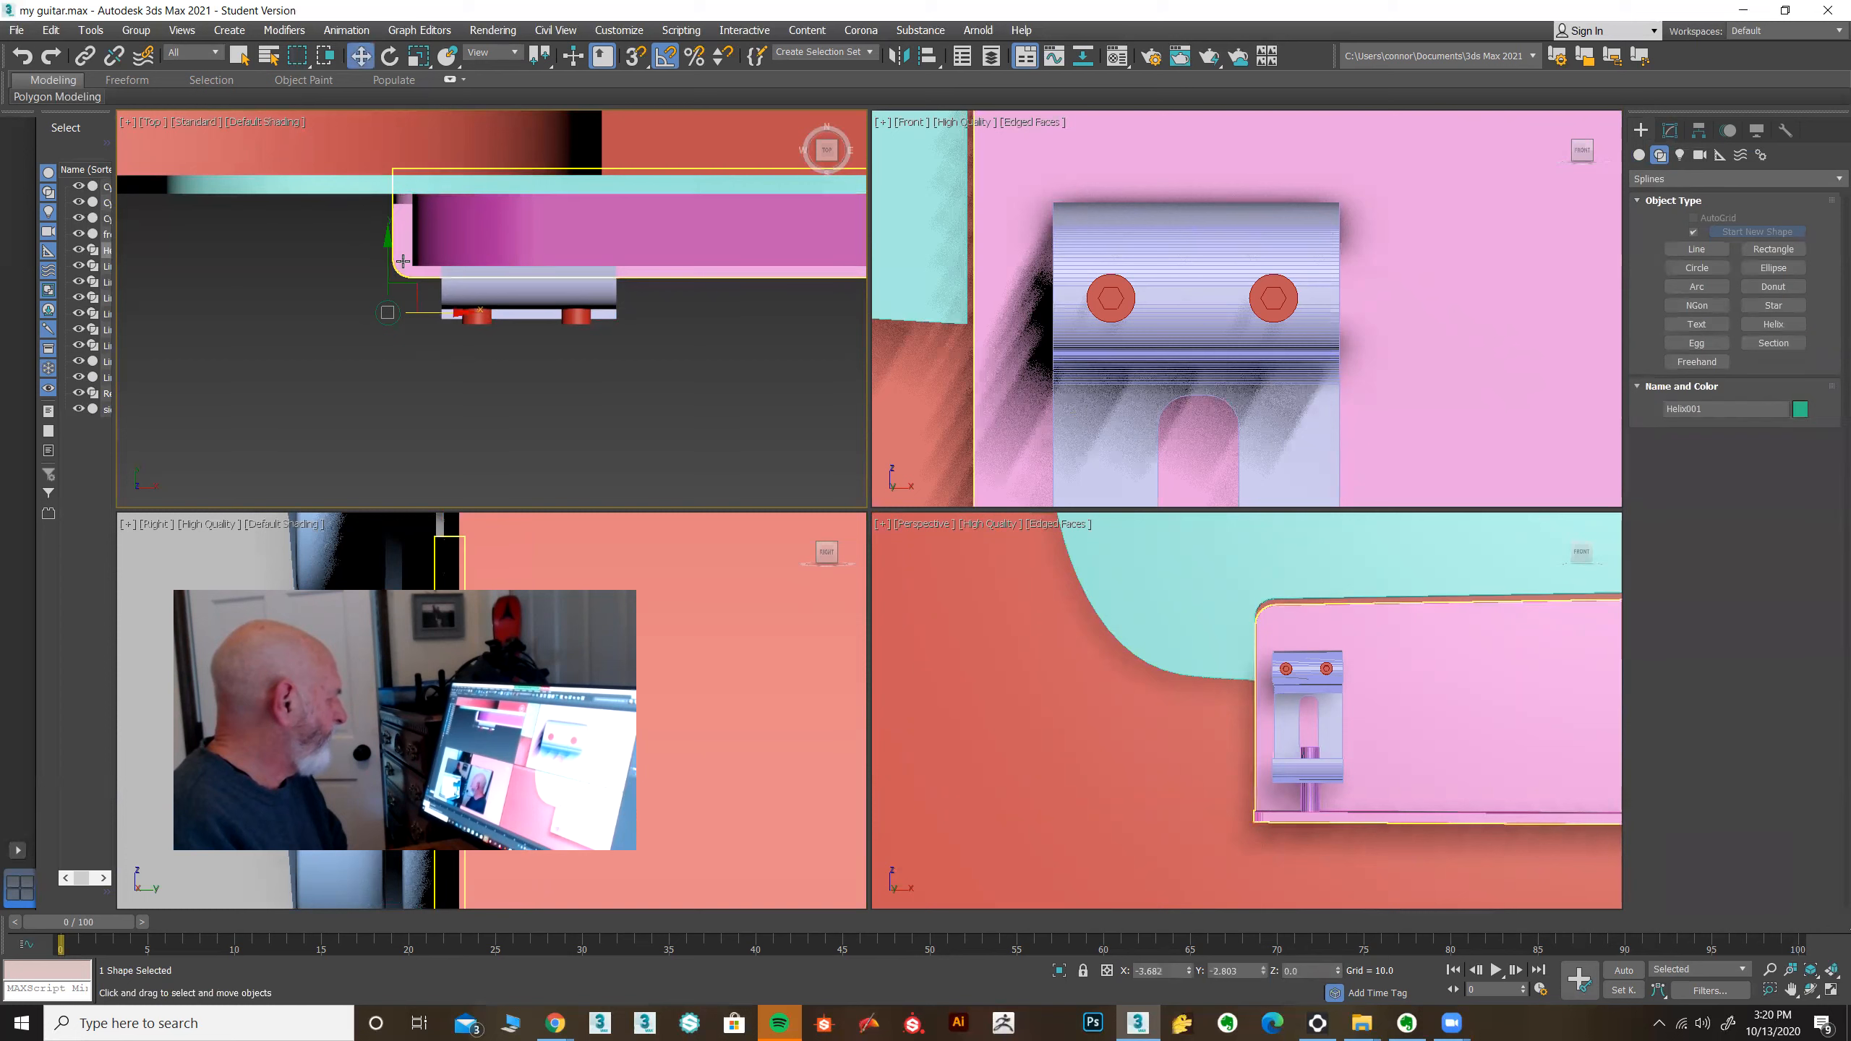
right_click(1101, 686)
scroll(1101, 686, down, 10)
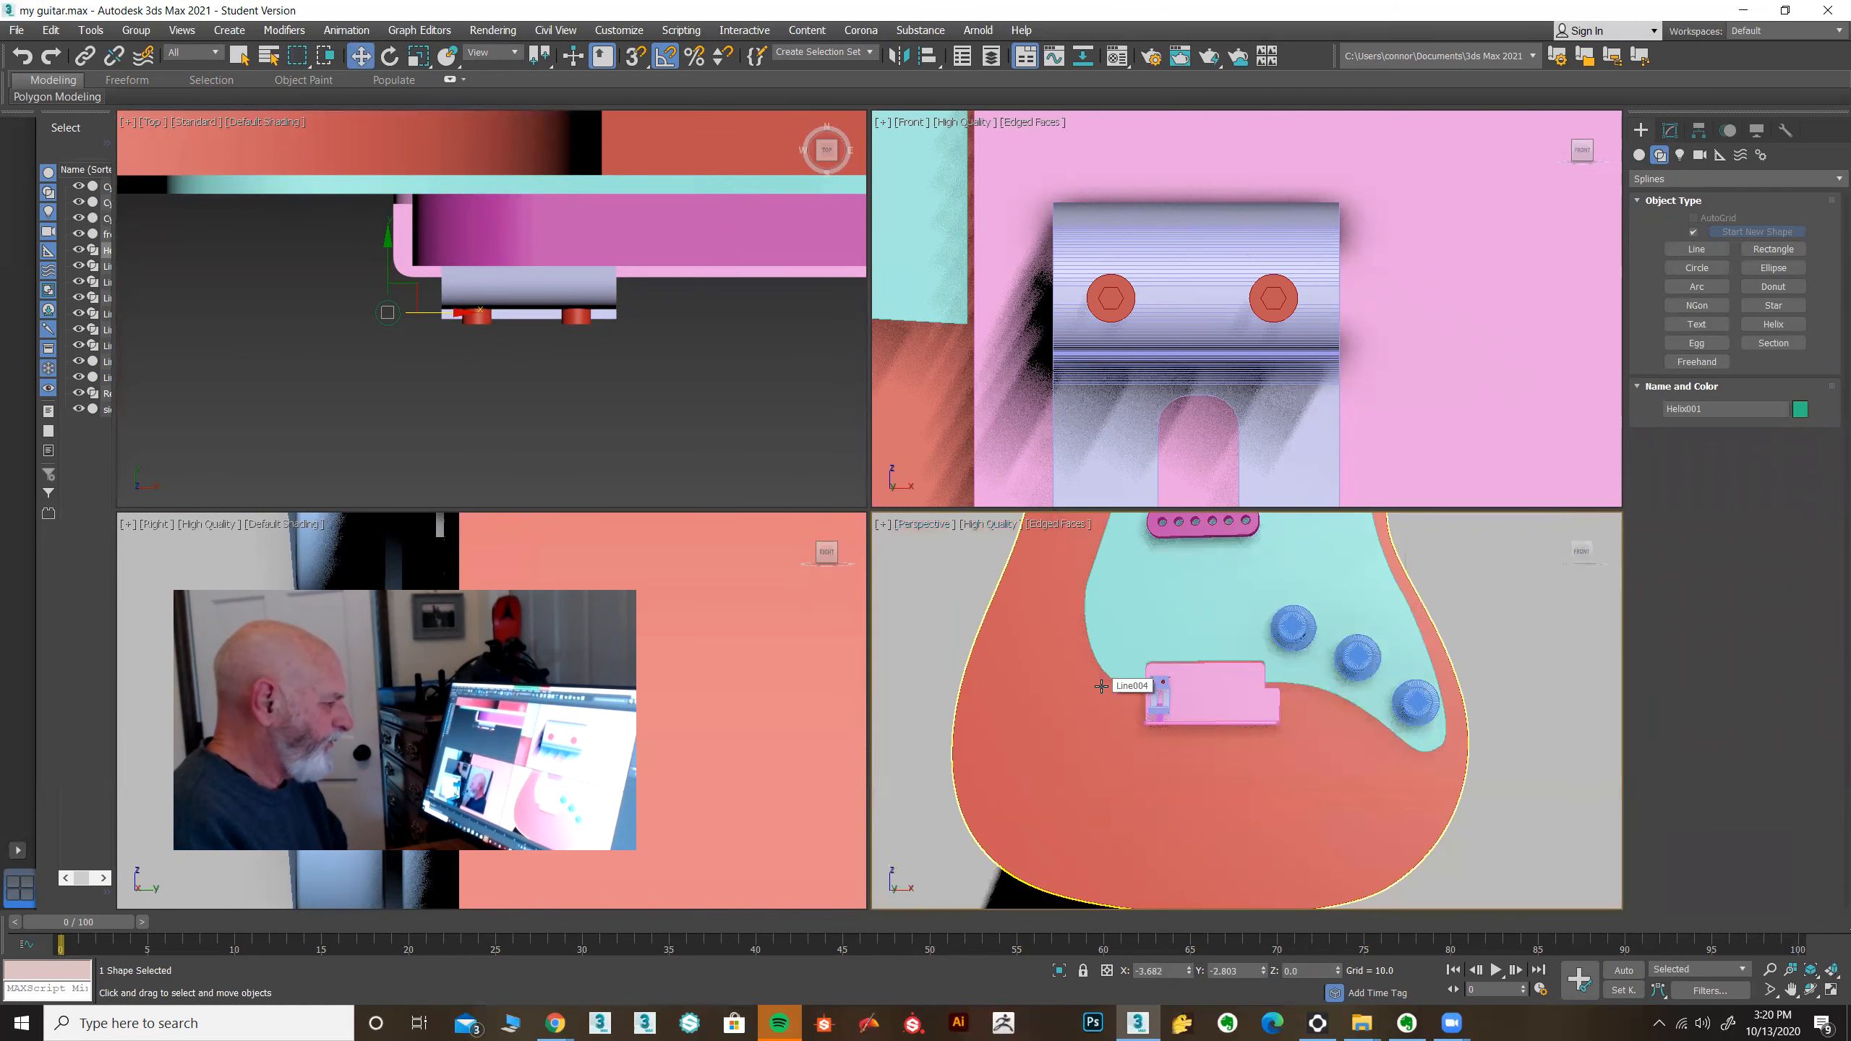
click(1101, 685)
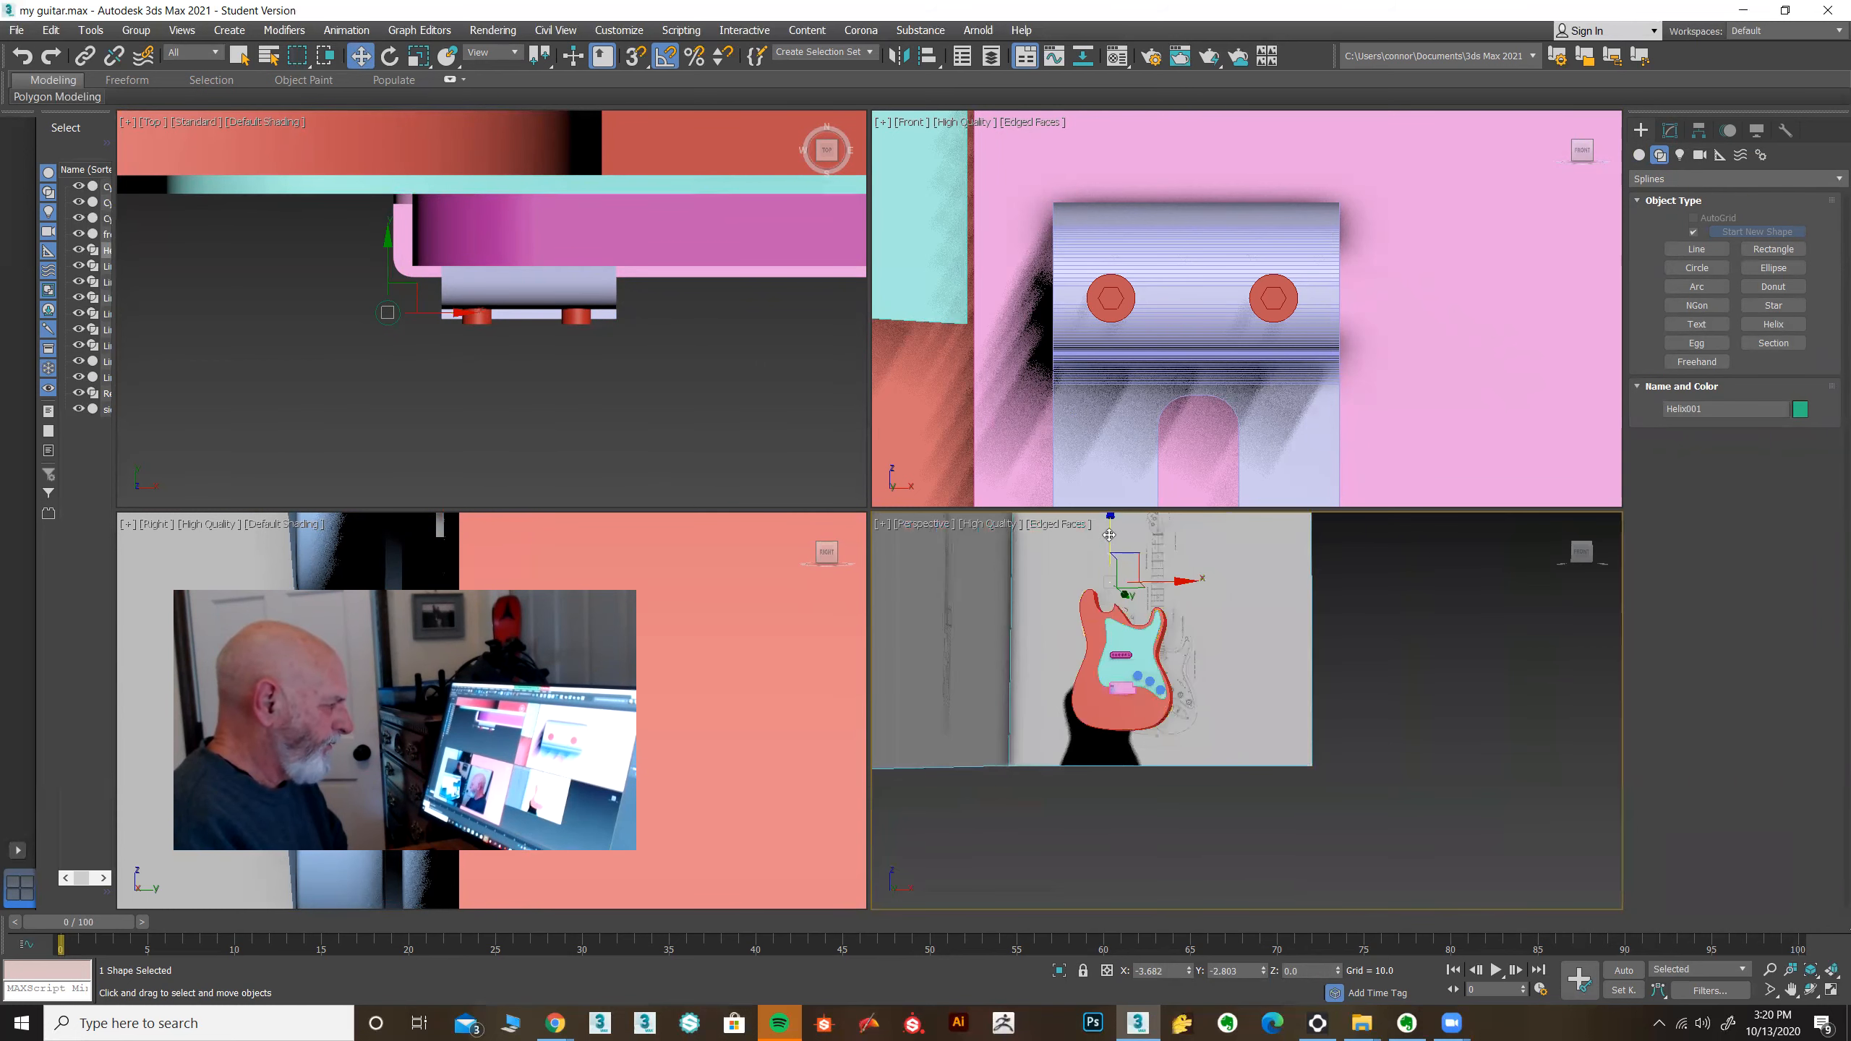
drag(1110, 530, 1117, 678)
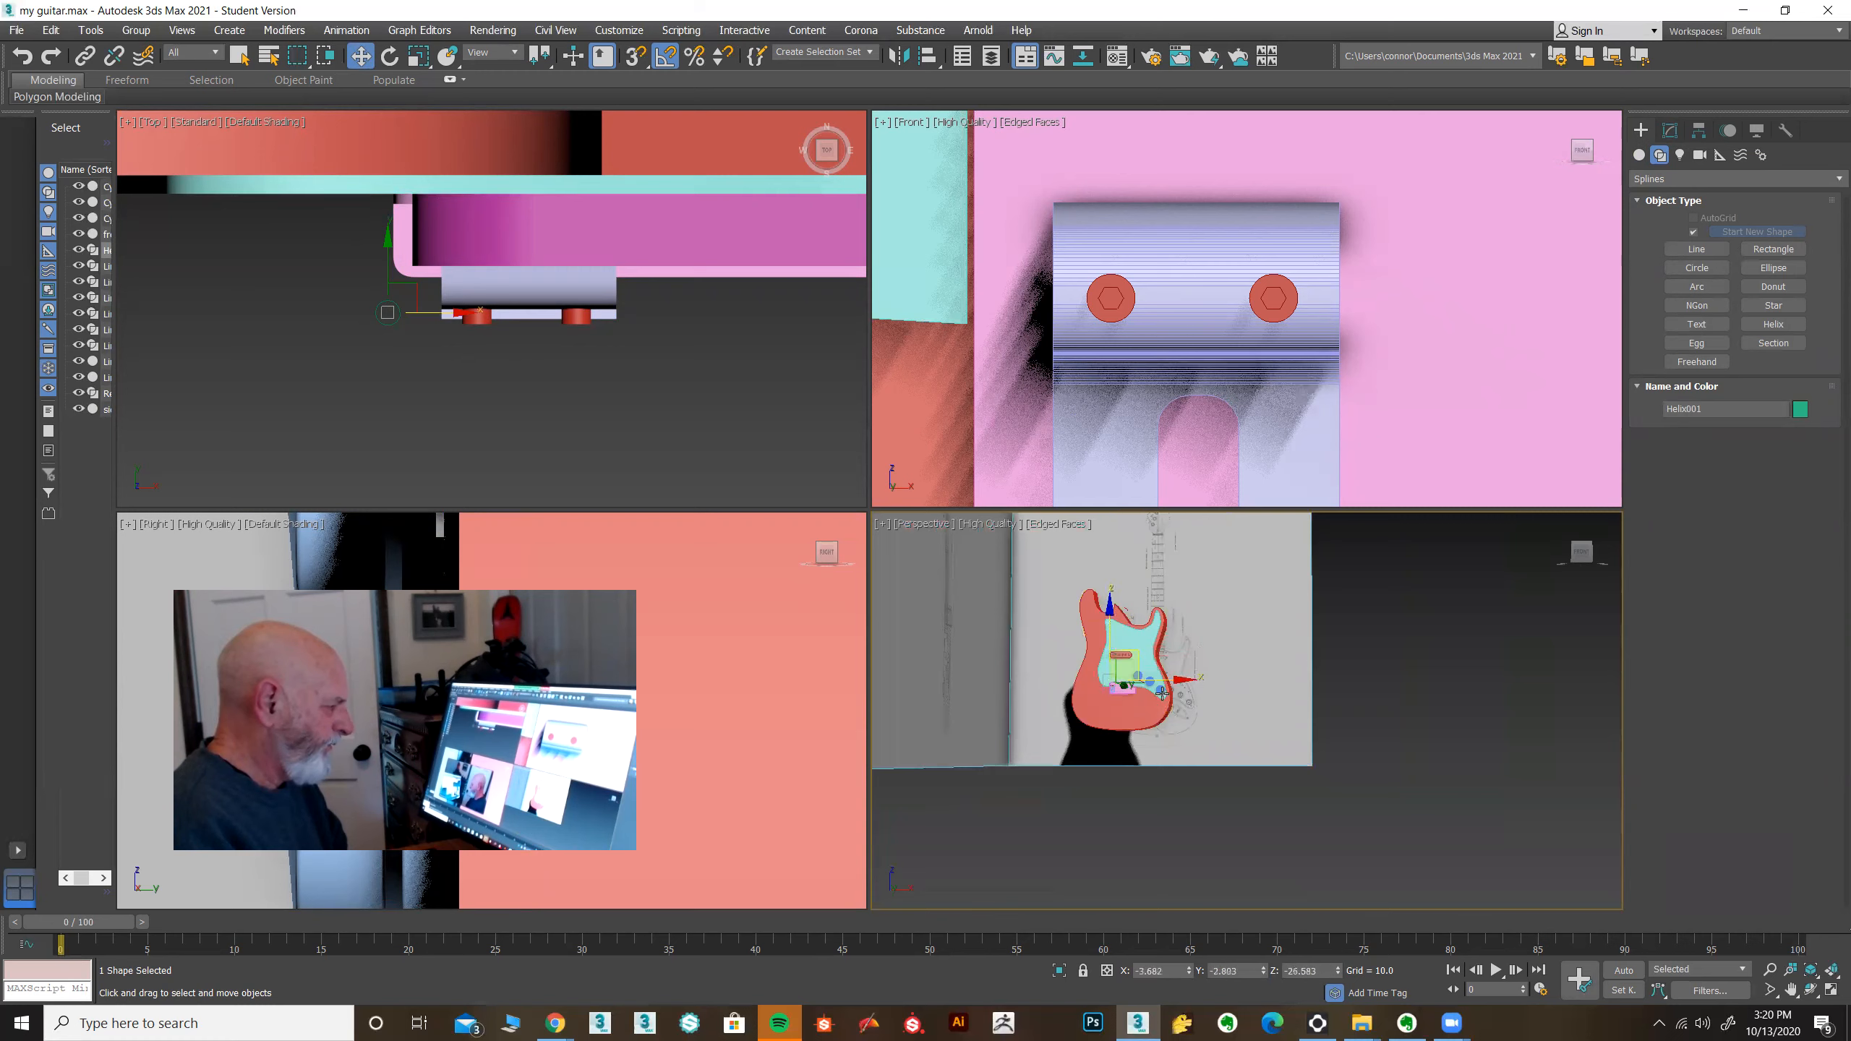
scroll(1162, 717, up, 8)
scroll(1161, 716, down, 6)
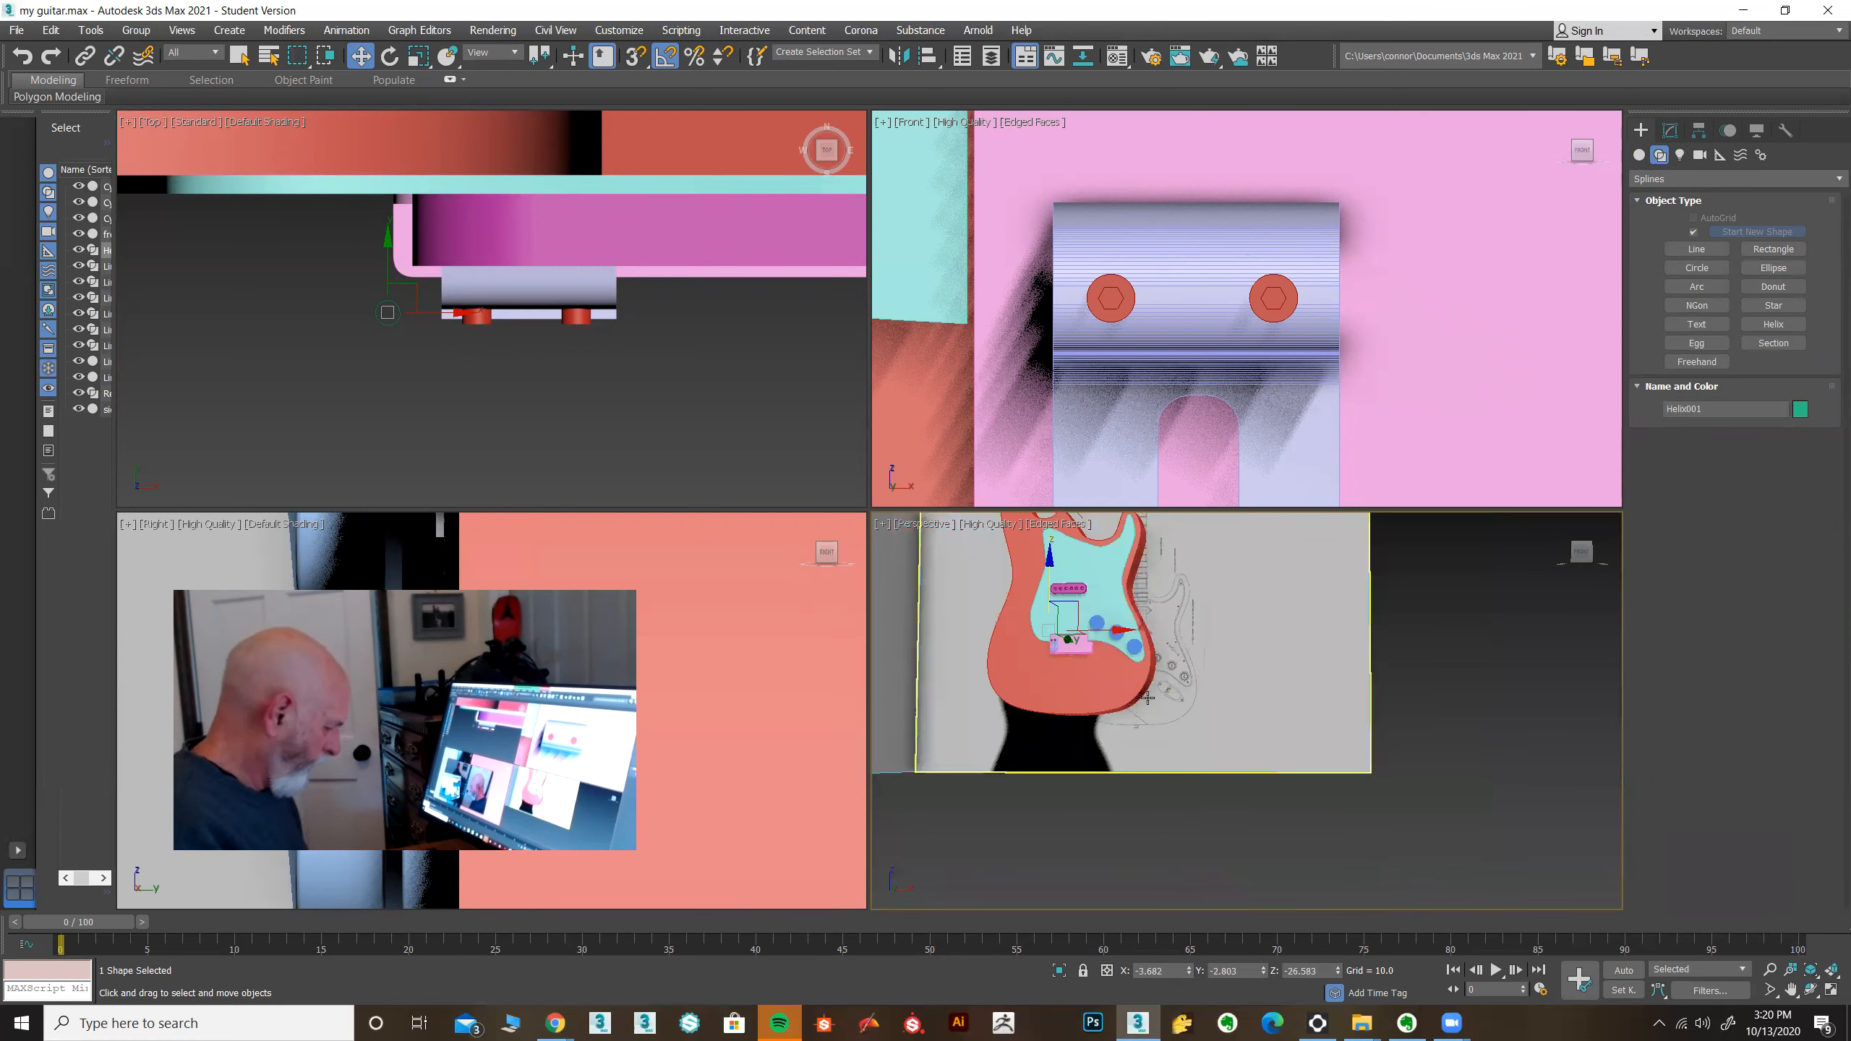
scroll(1117, 718, down, 2)
alt+middle_drag(1118, 719, 1013, 713)
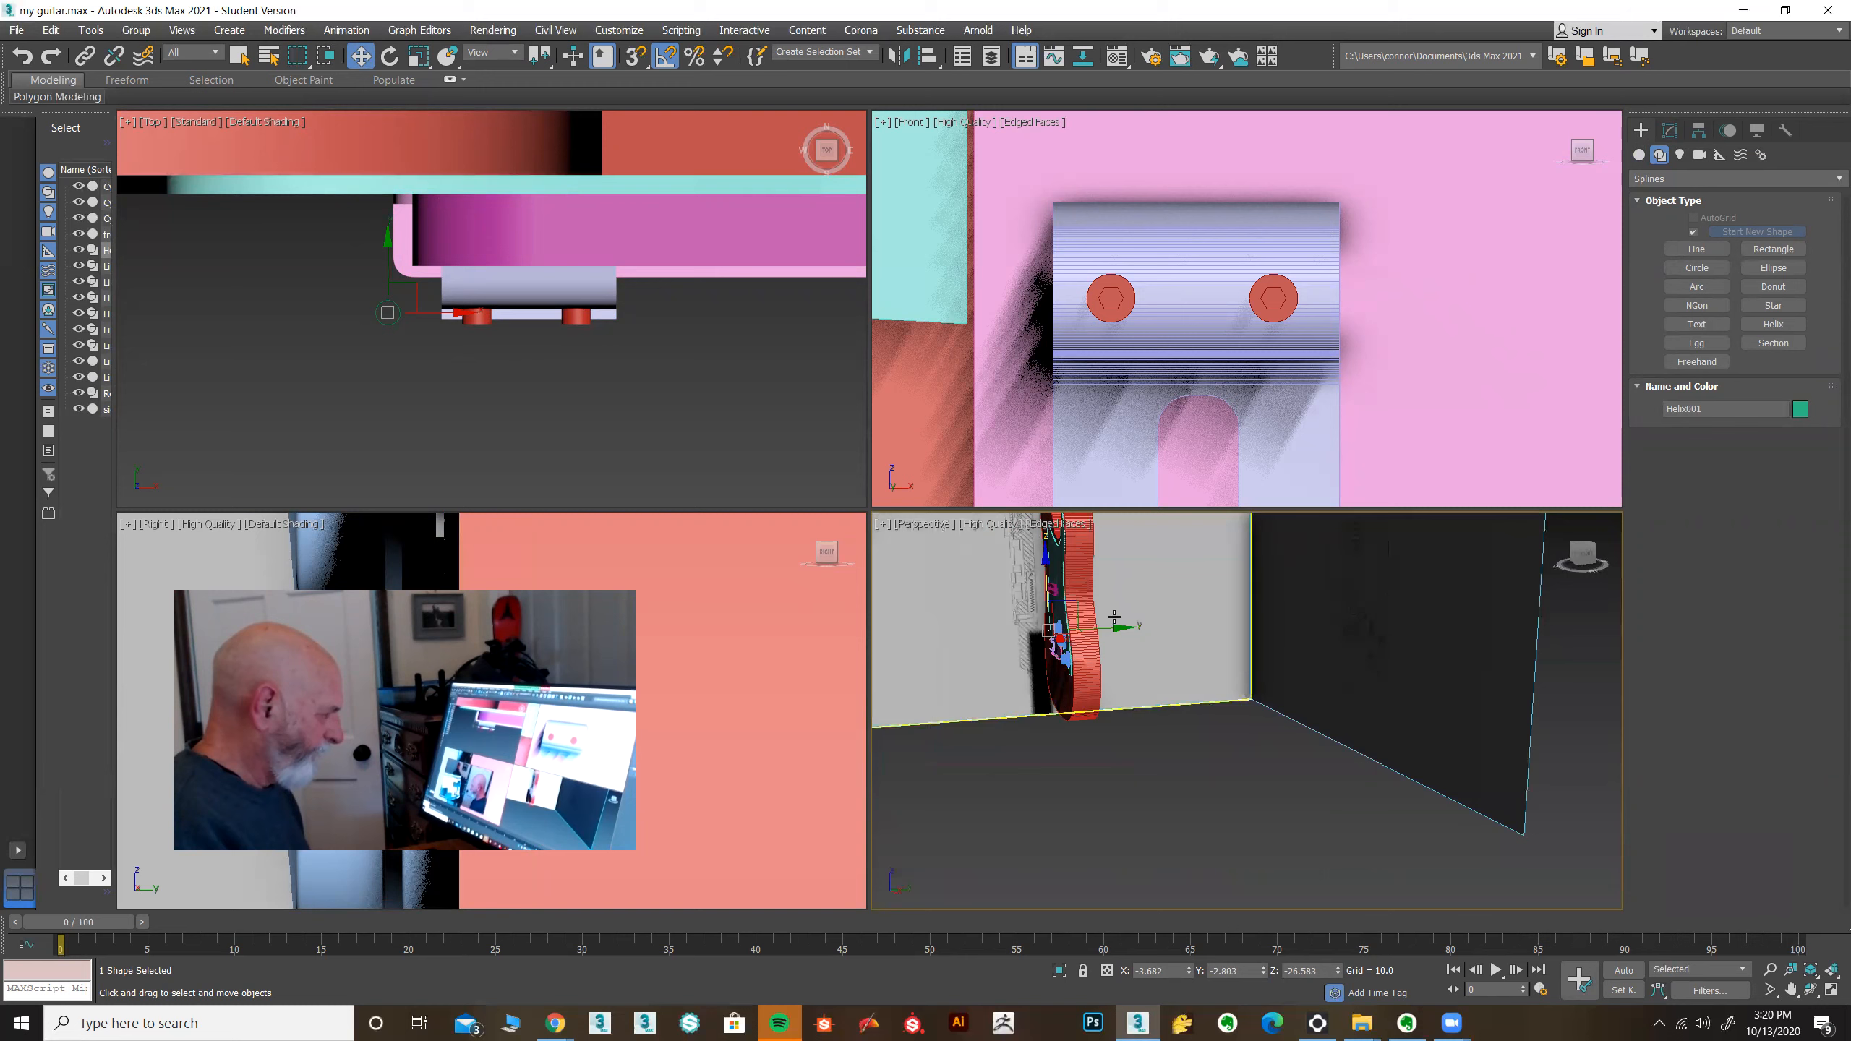
drag(1115, 627, 1038, 629)
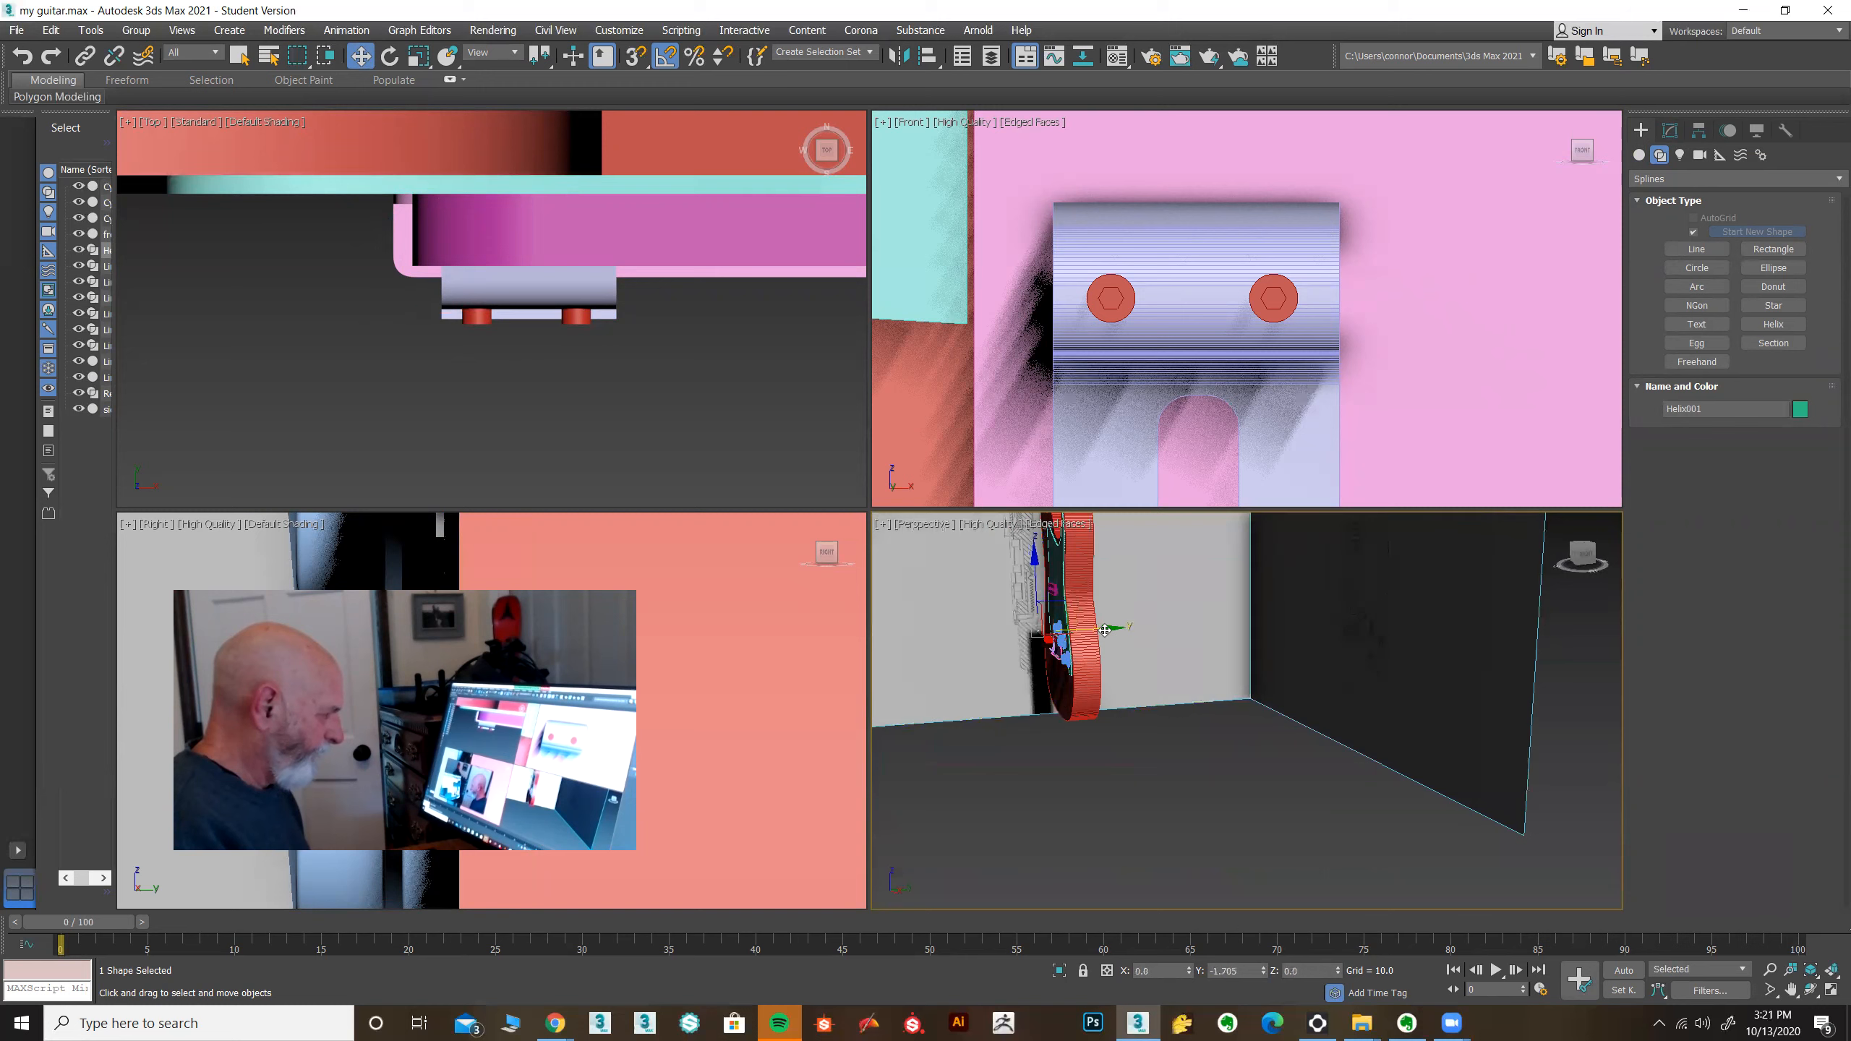
Step: Move the helix in the XZ plane to about X -2.565, Z -28.153, in front of the saddle's slot
alt+middle_drag(1022, 709, 1067, 744)
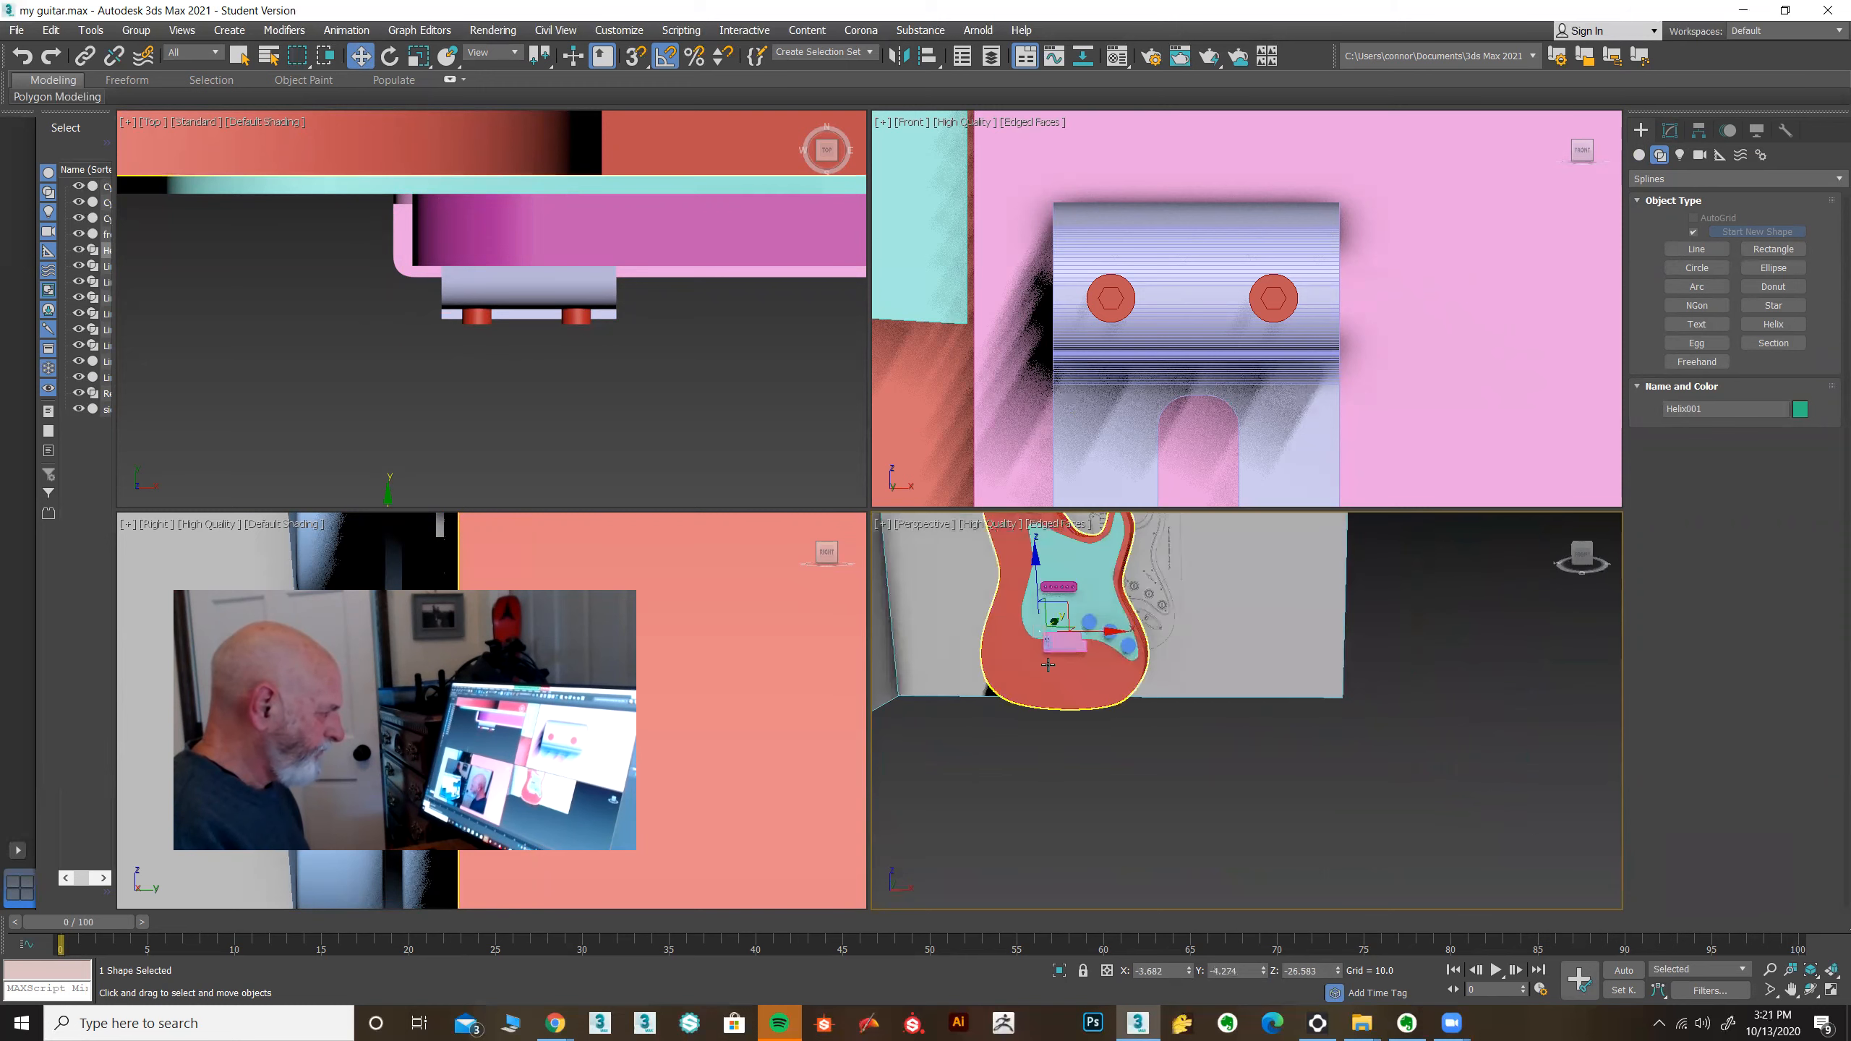
scroll(1043, 653, up, 4)
scroll(1043, 654, up, 8)
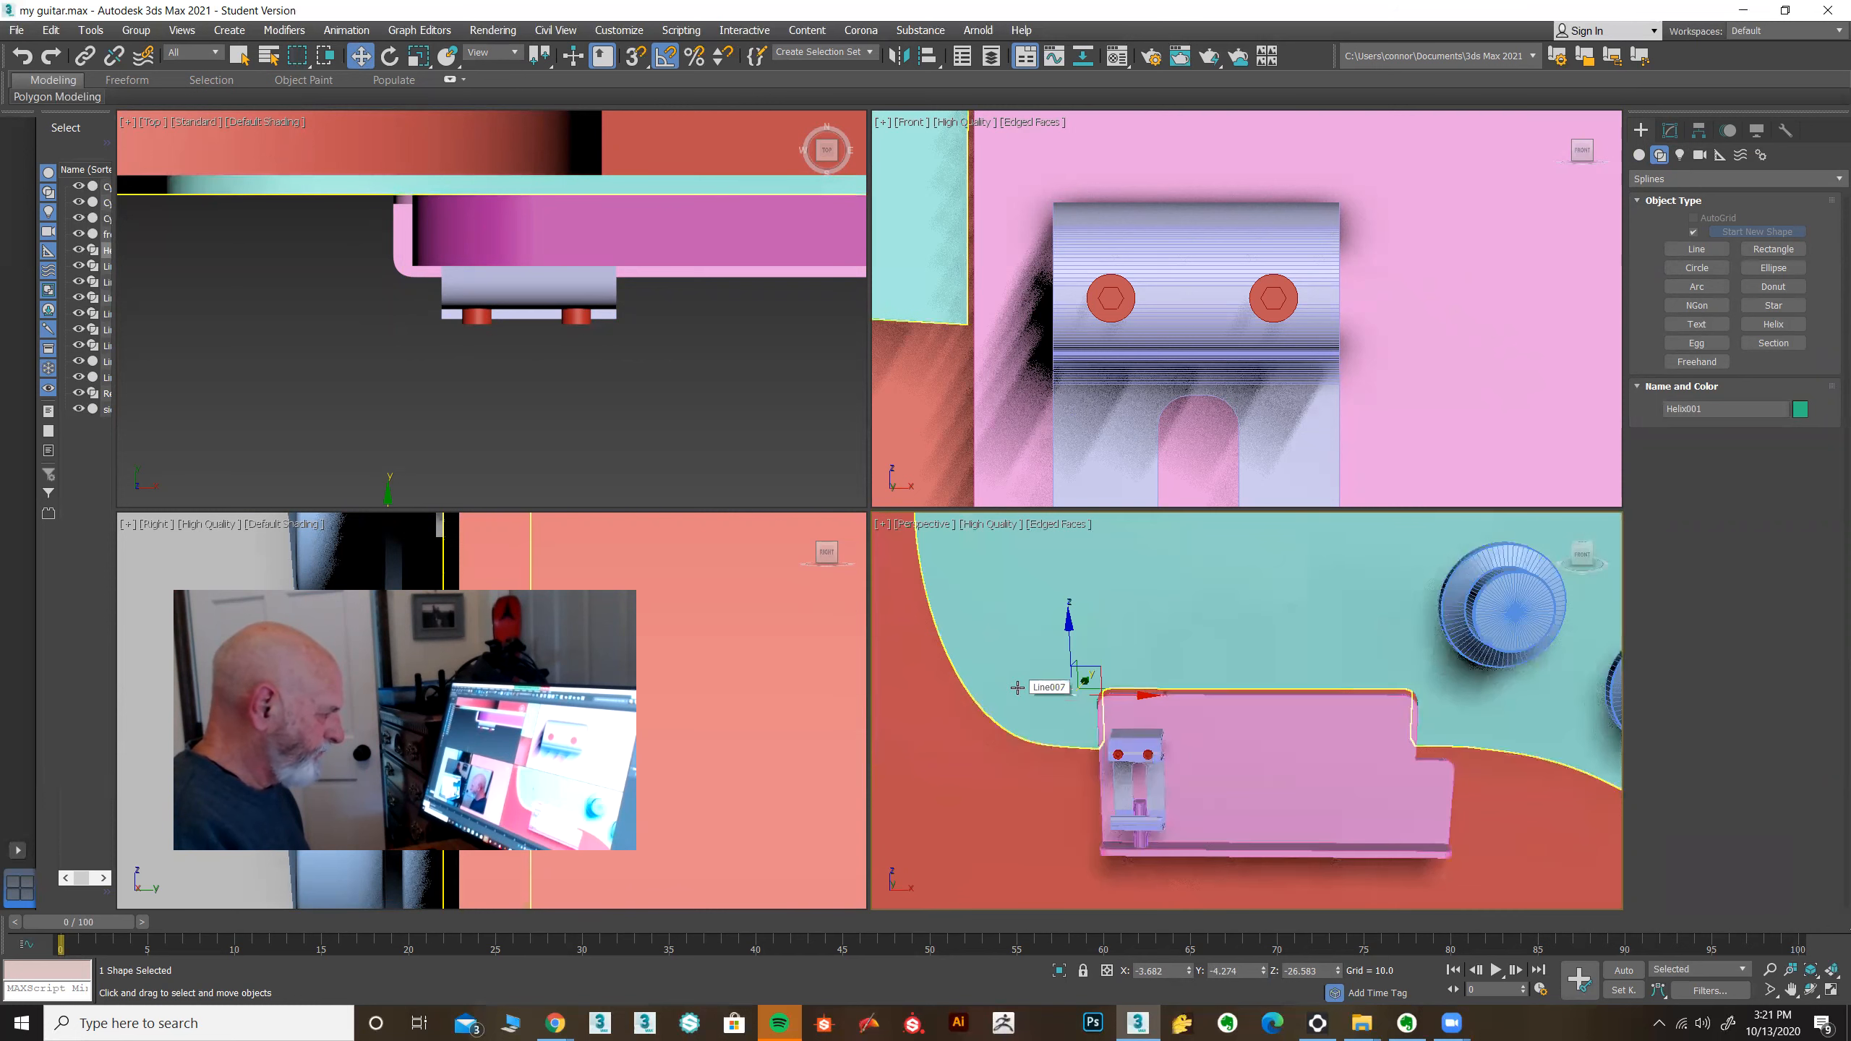
drag(1080, 657, 1208, 786)
scroll(1144, 787, up, 8)
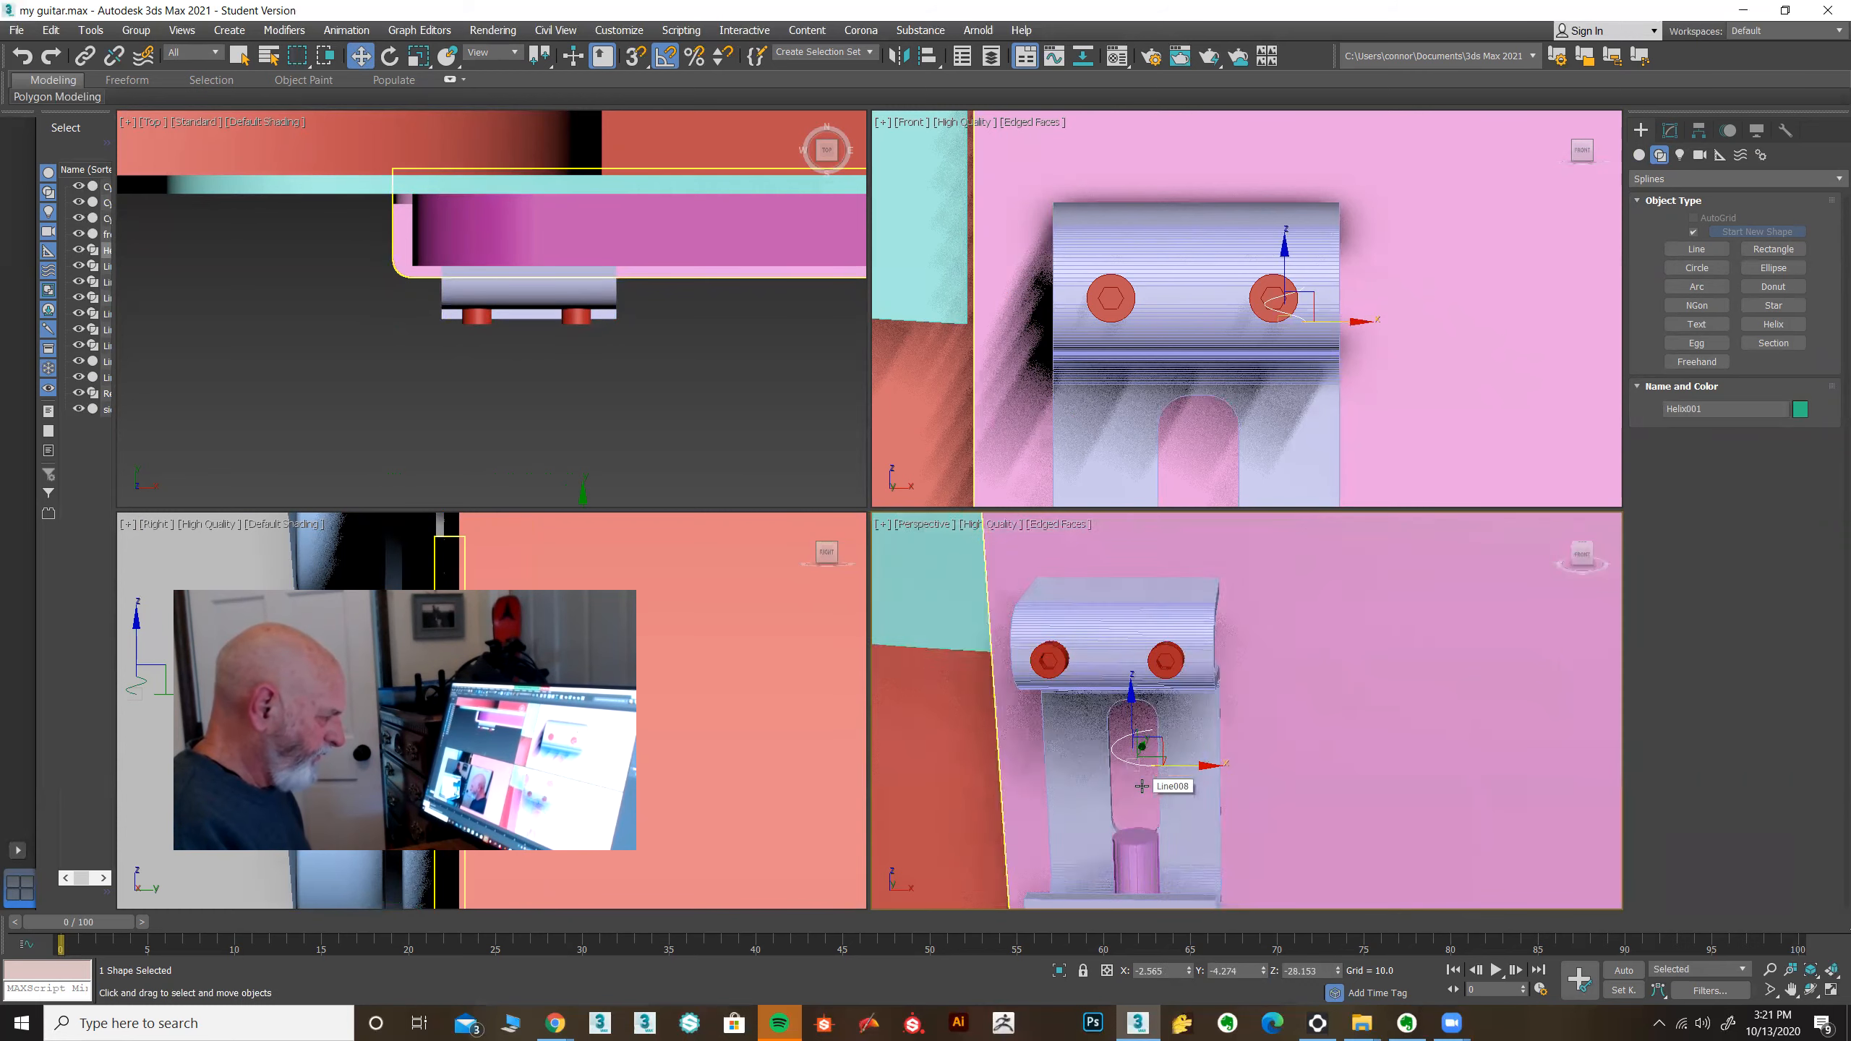
middle_drag(1146, 787, 1144, 765)
key(alt+w)
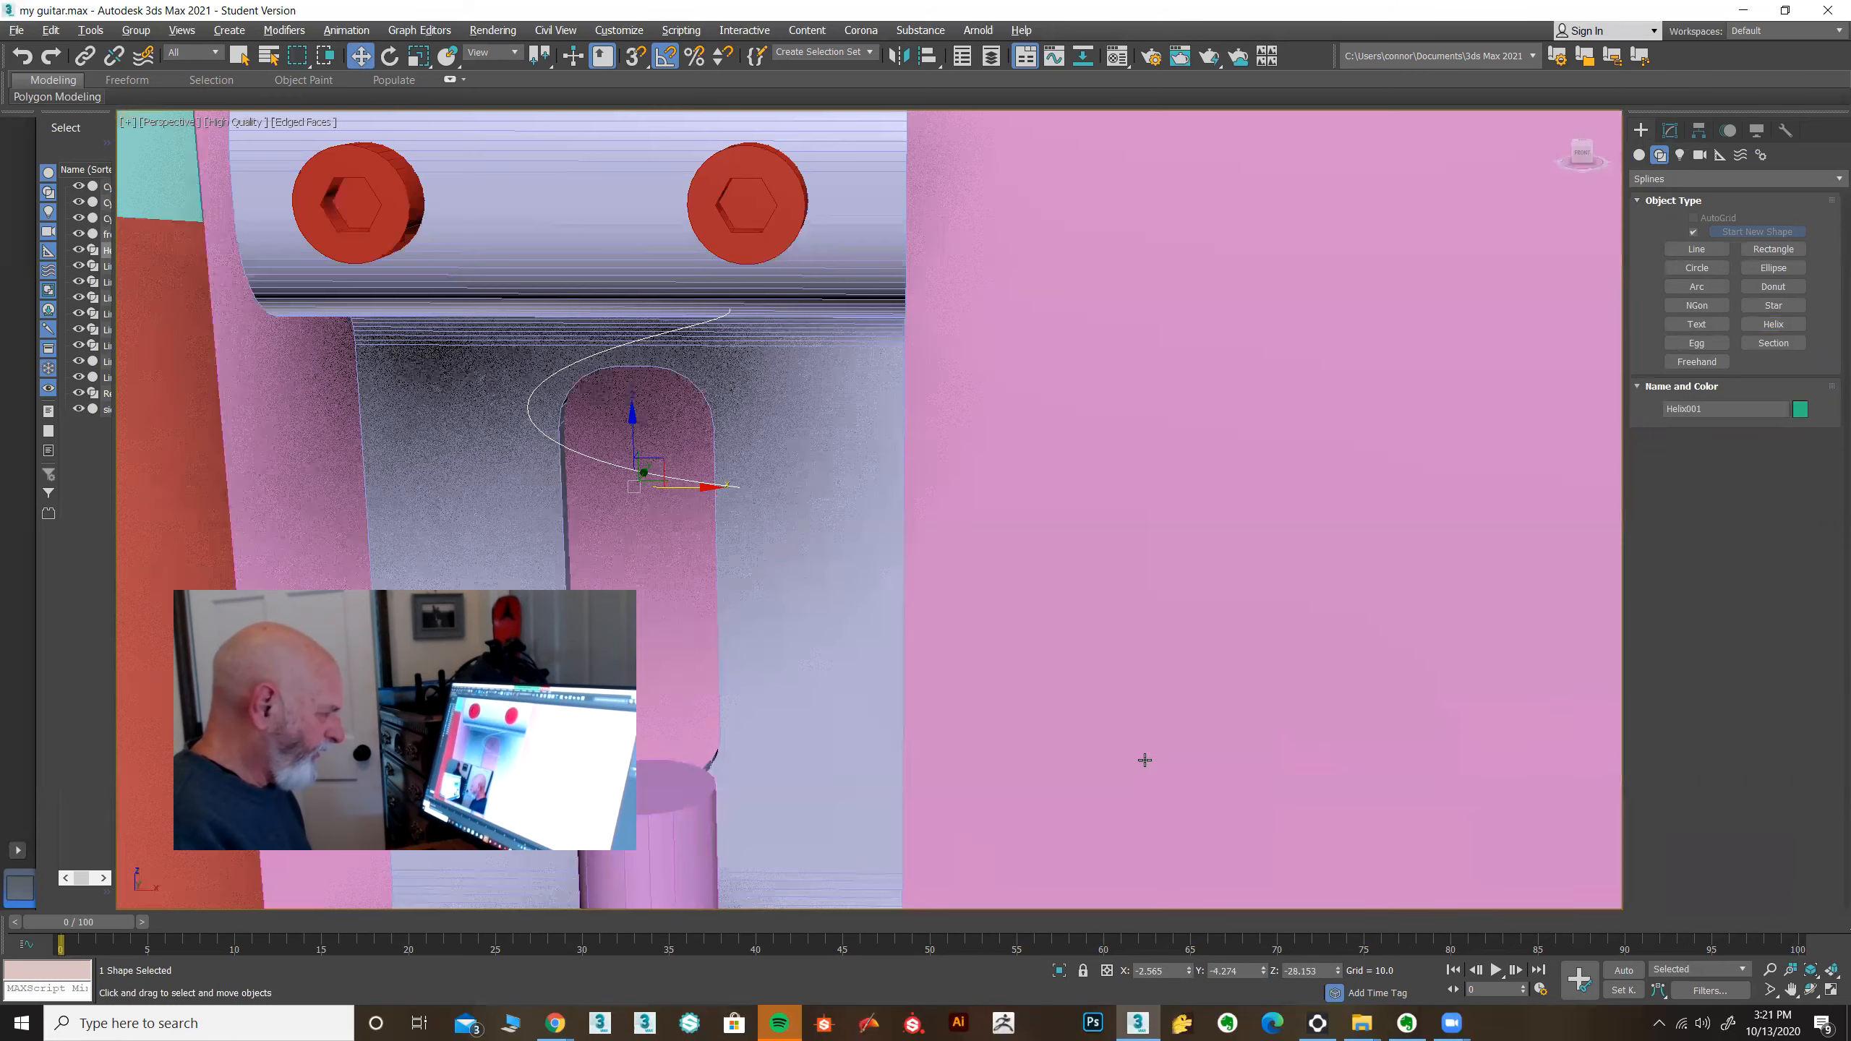
alt+middle_drag(1013, 723, 1083, 681)
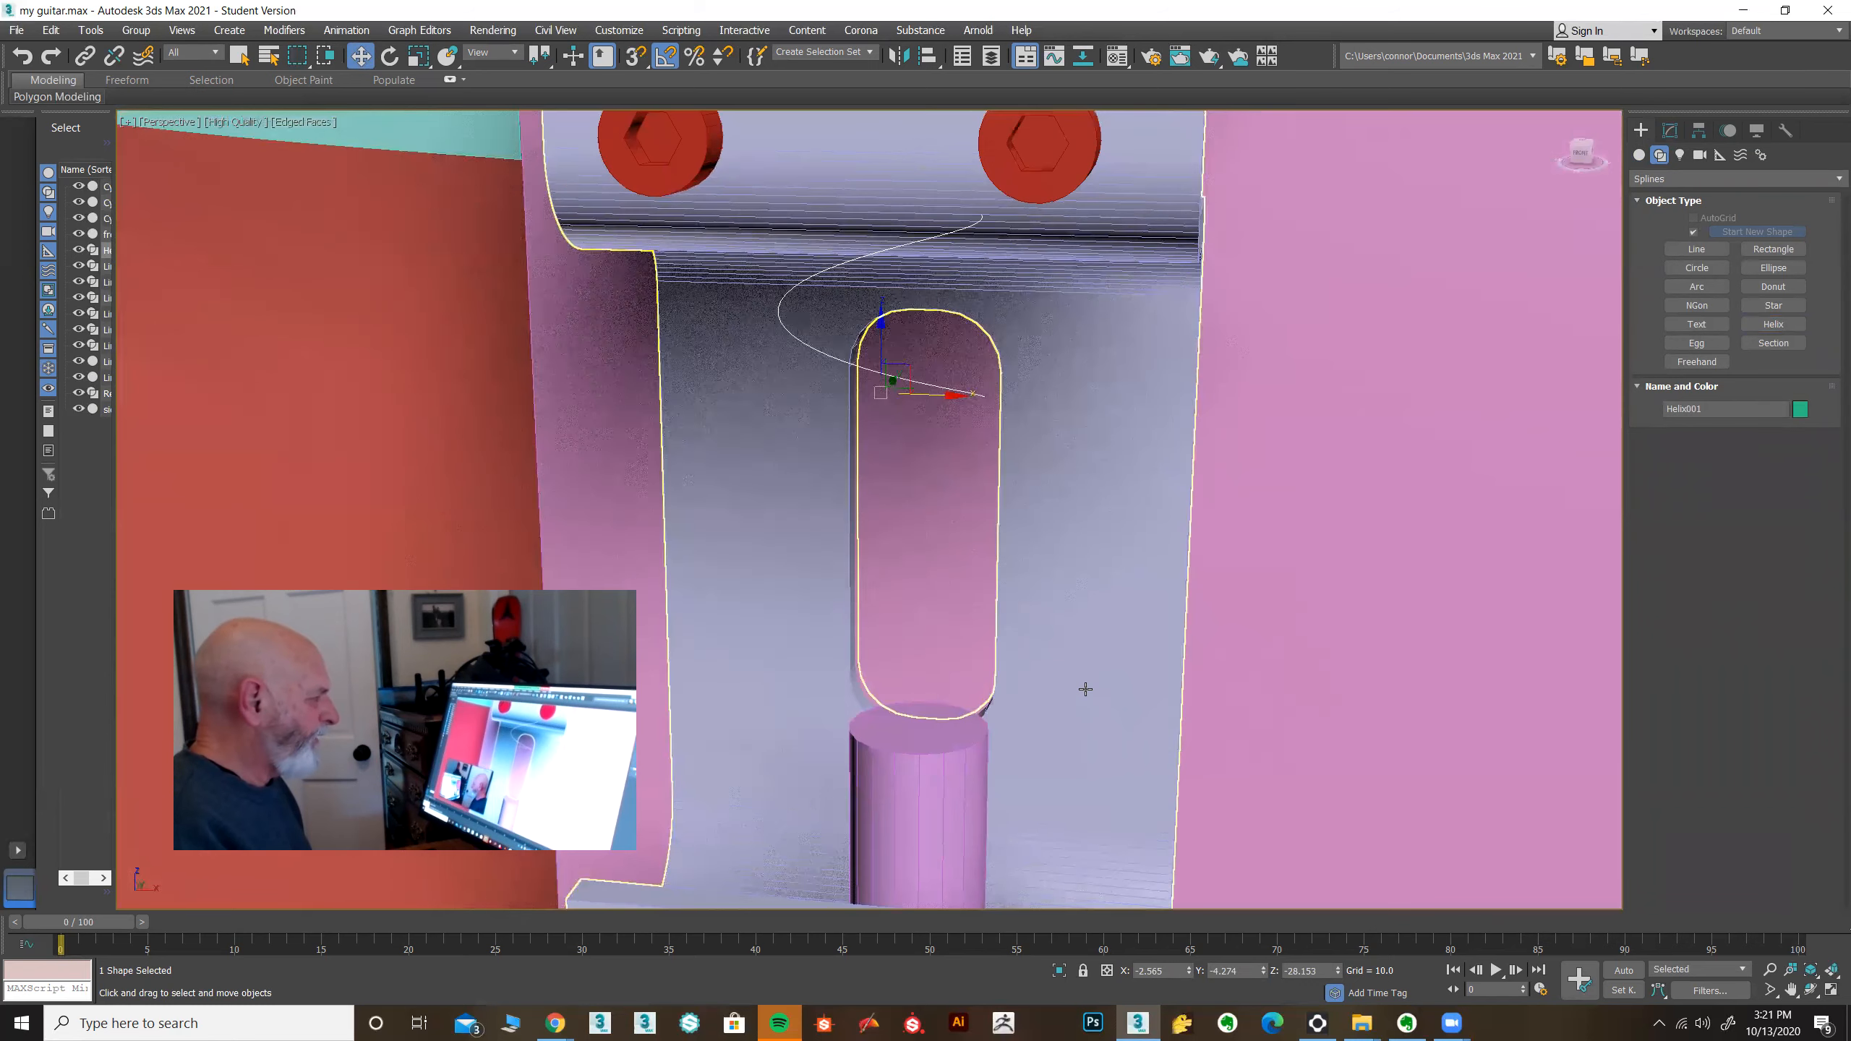
Step: Set the helix's number of turns to 3
click(1669, 130)
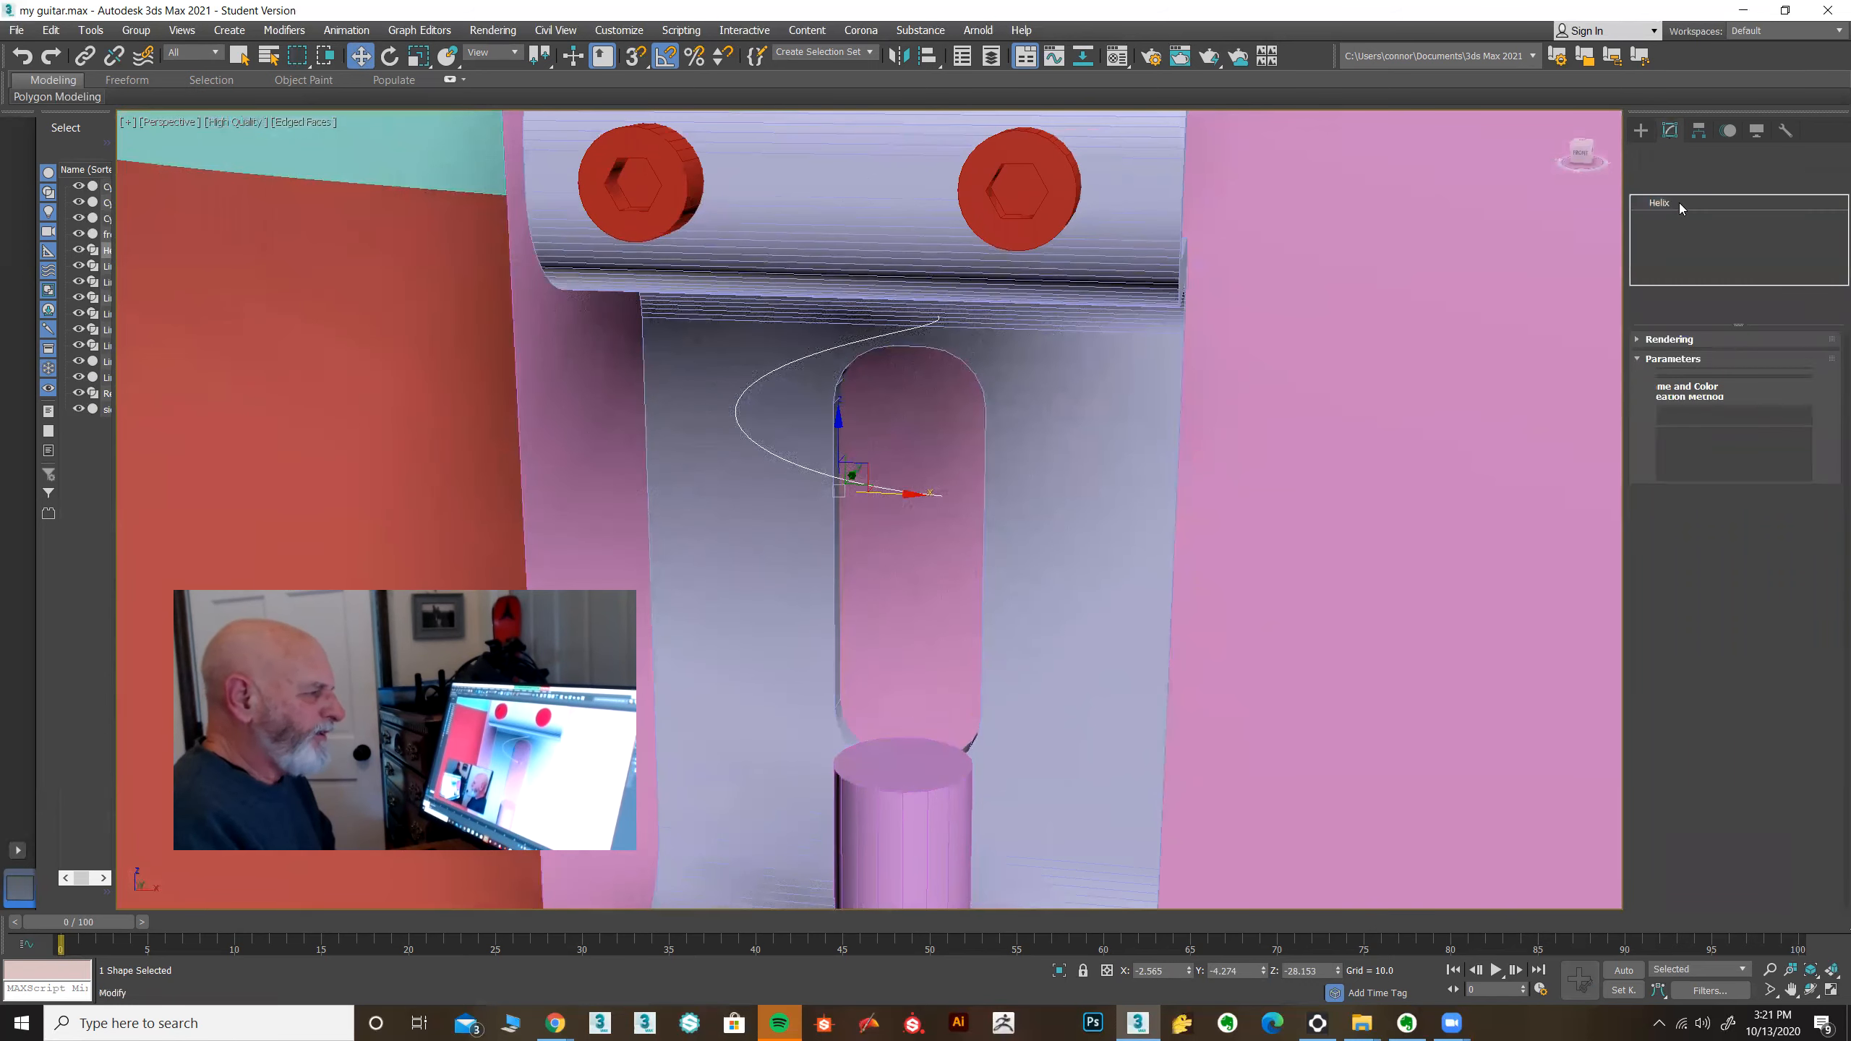
double_click(1757, 436)
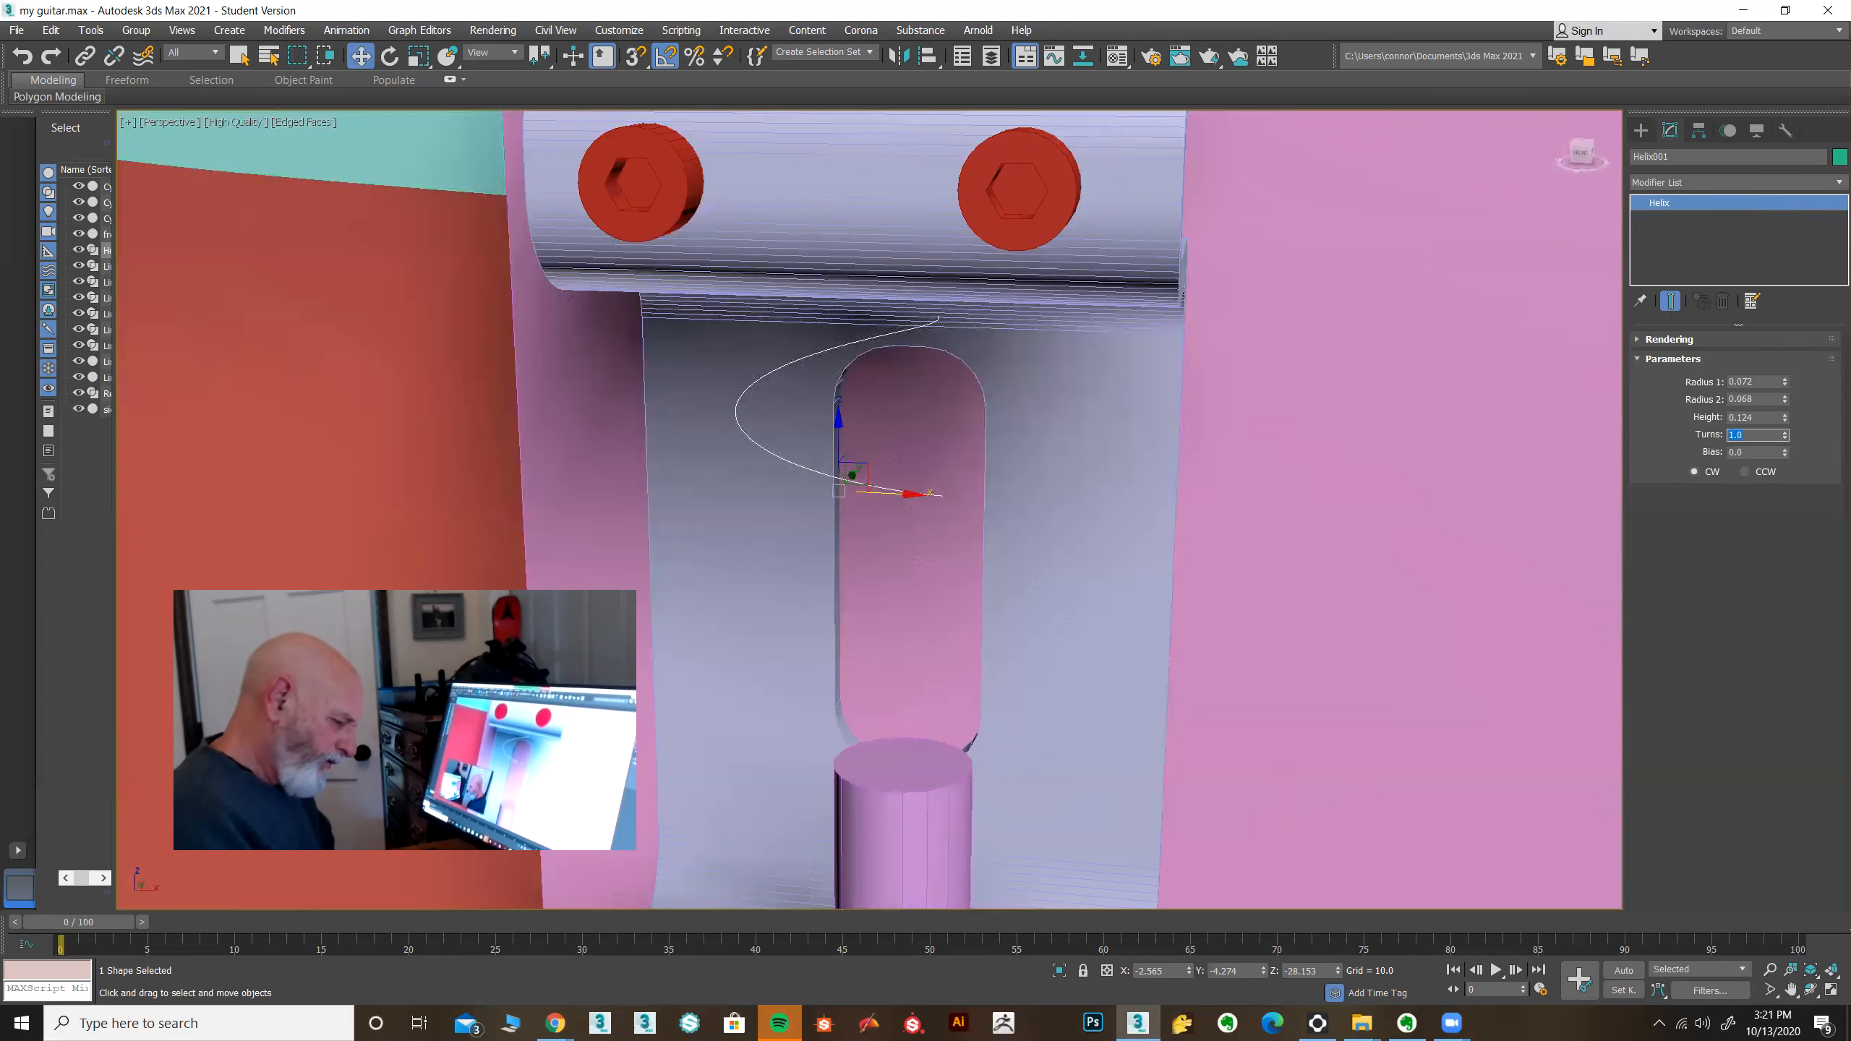
text(3)
key(Return)
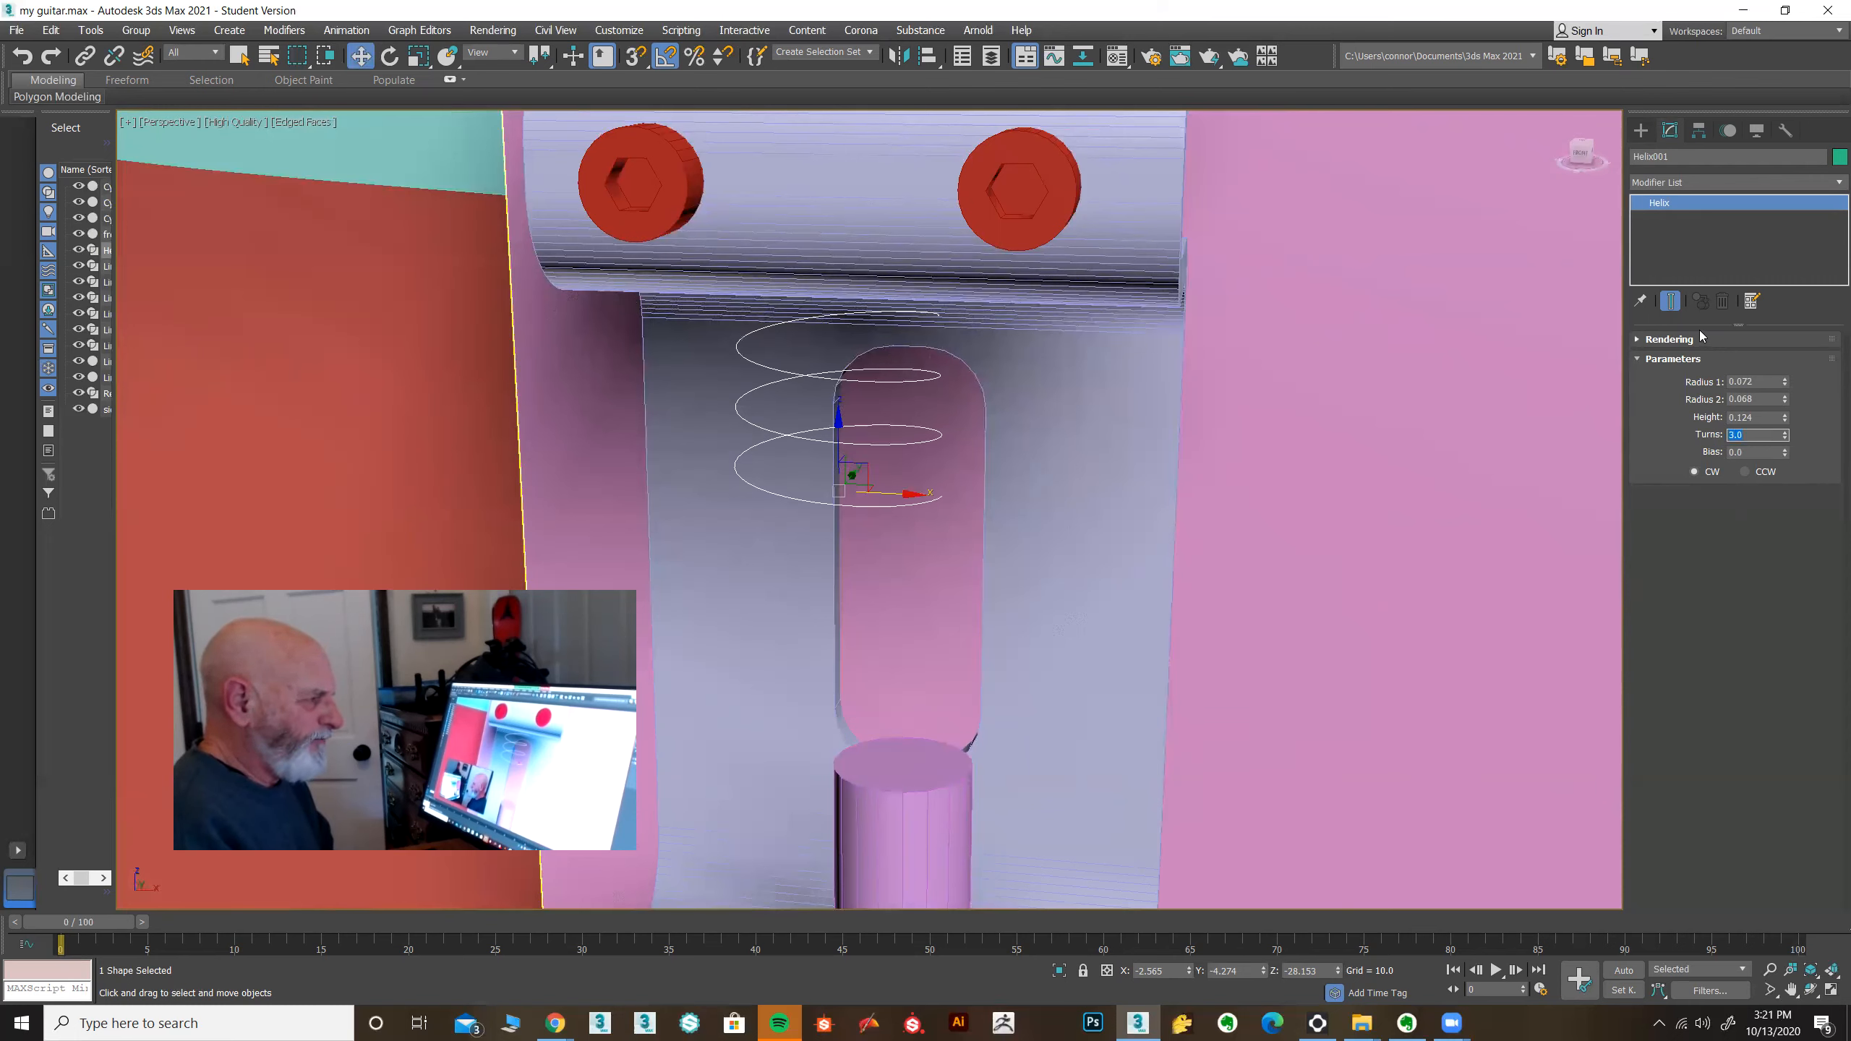
Step: Enable the helix in the viewport as a radial solid and set its thickness to 0.05
click(1669, 340)
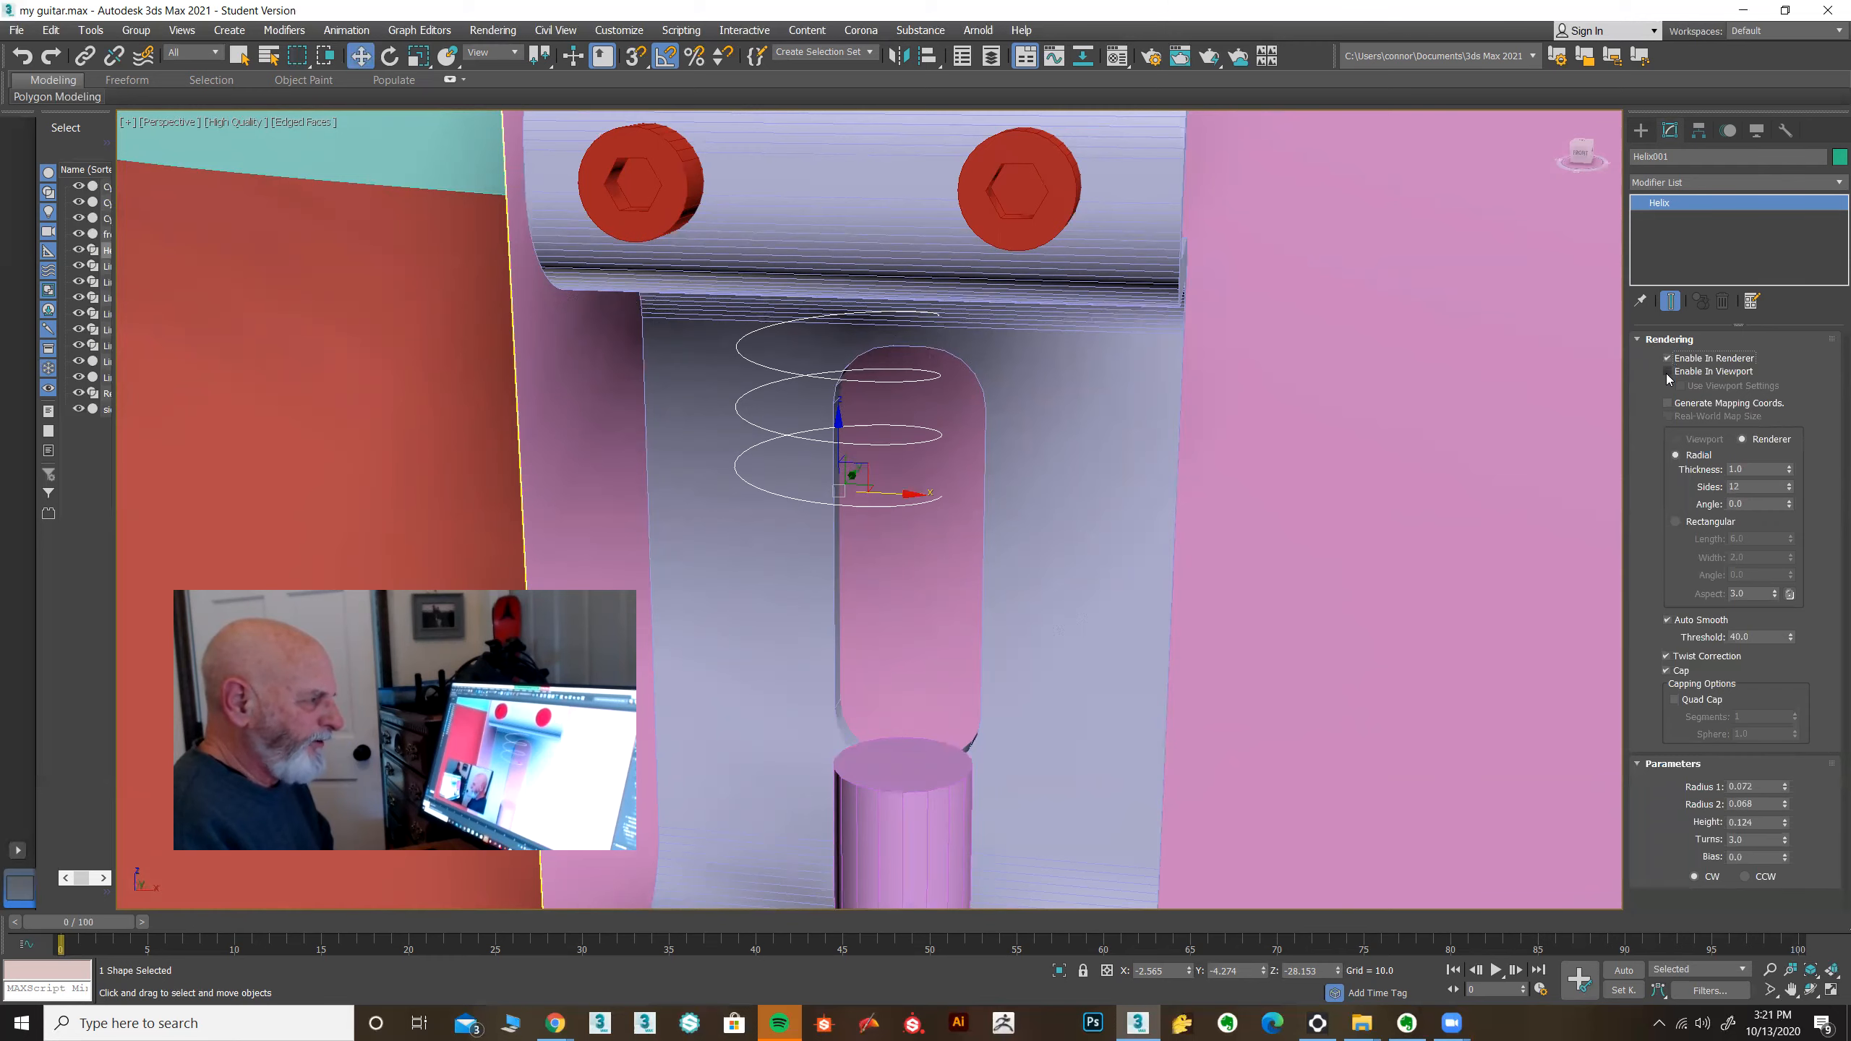
click(1668, 372)
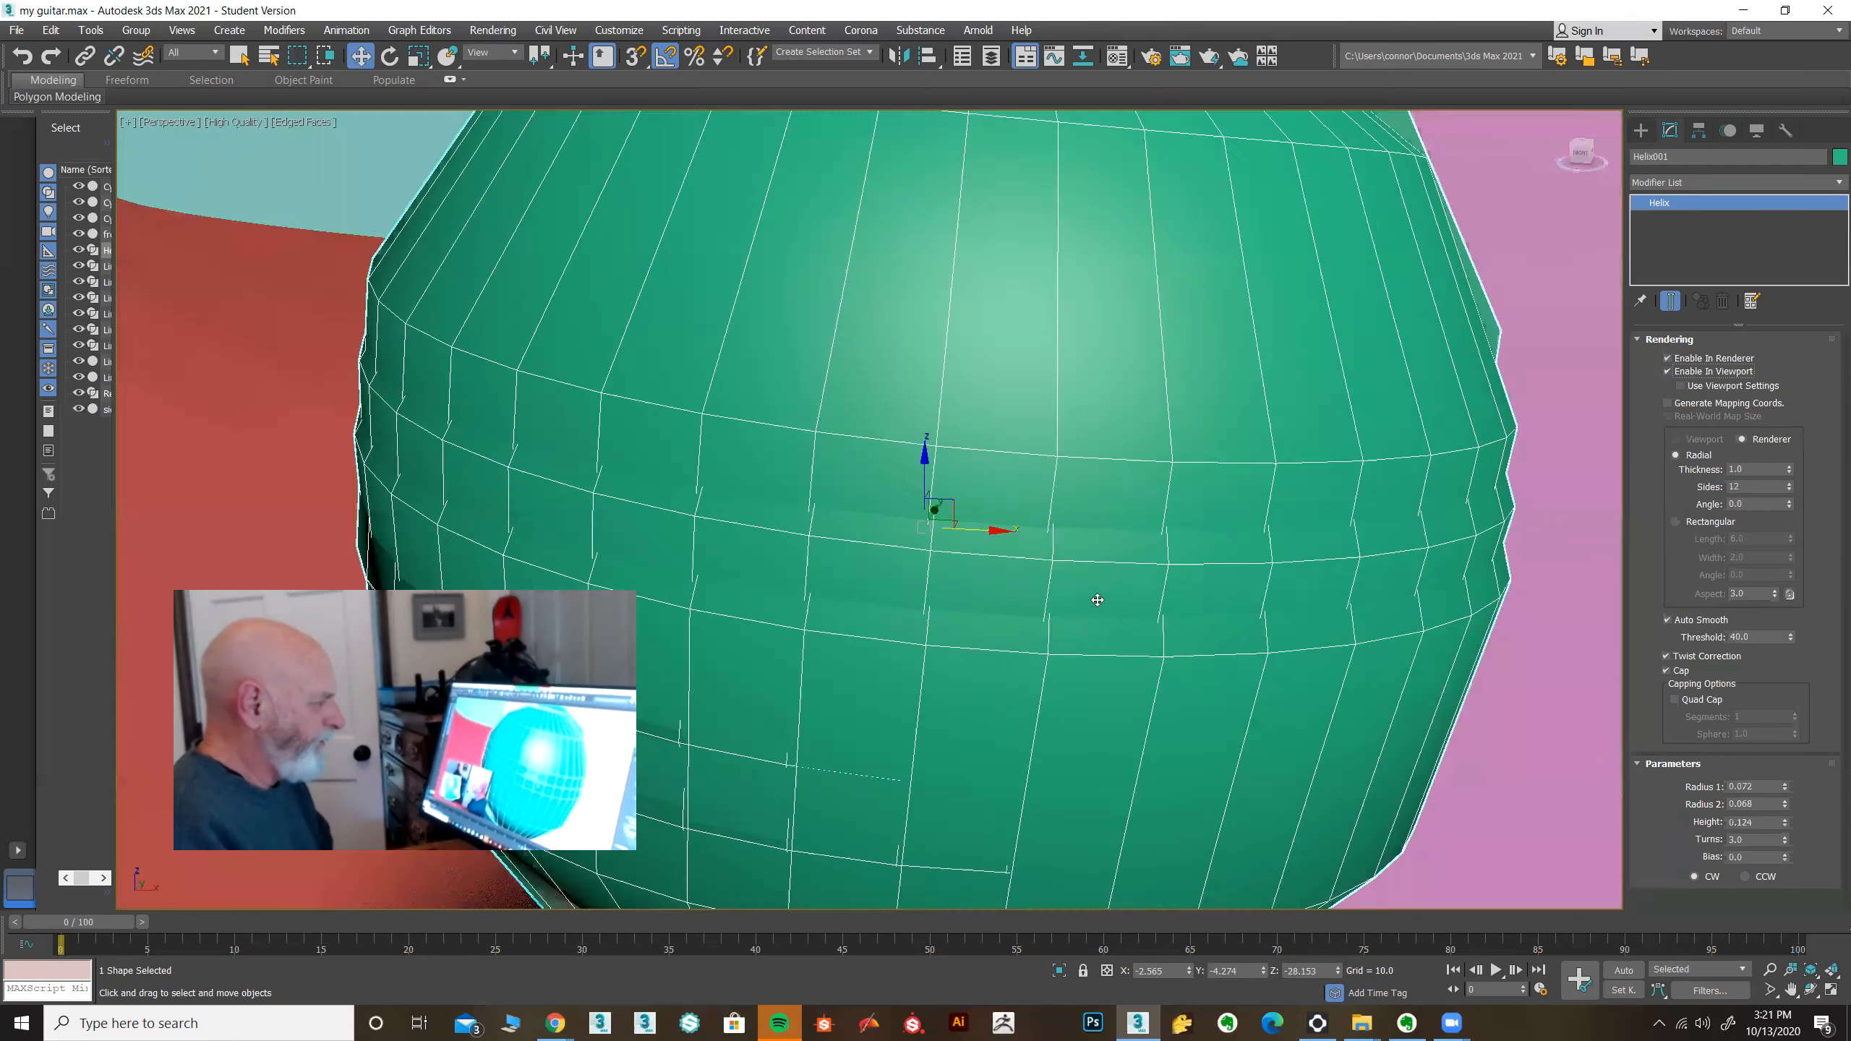
scroll(1098, 599, down, 6)
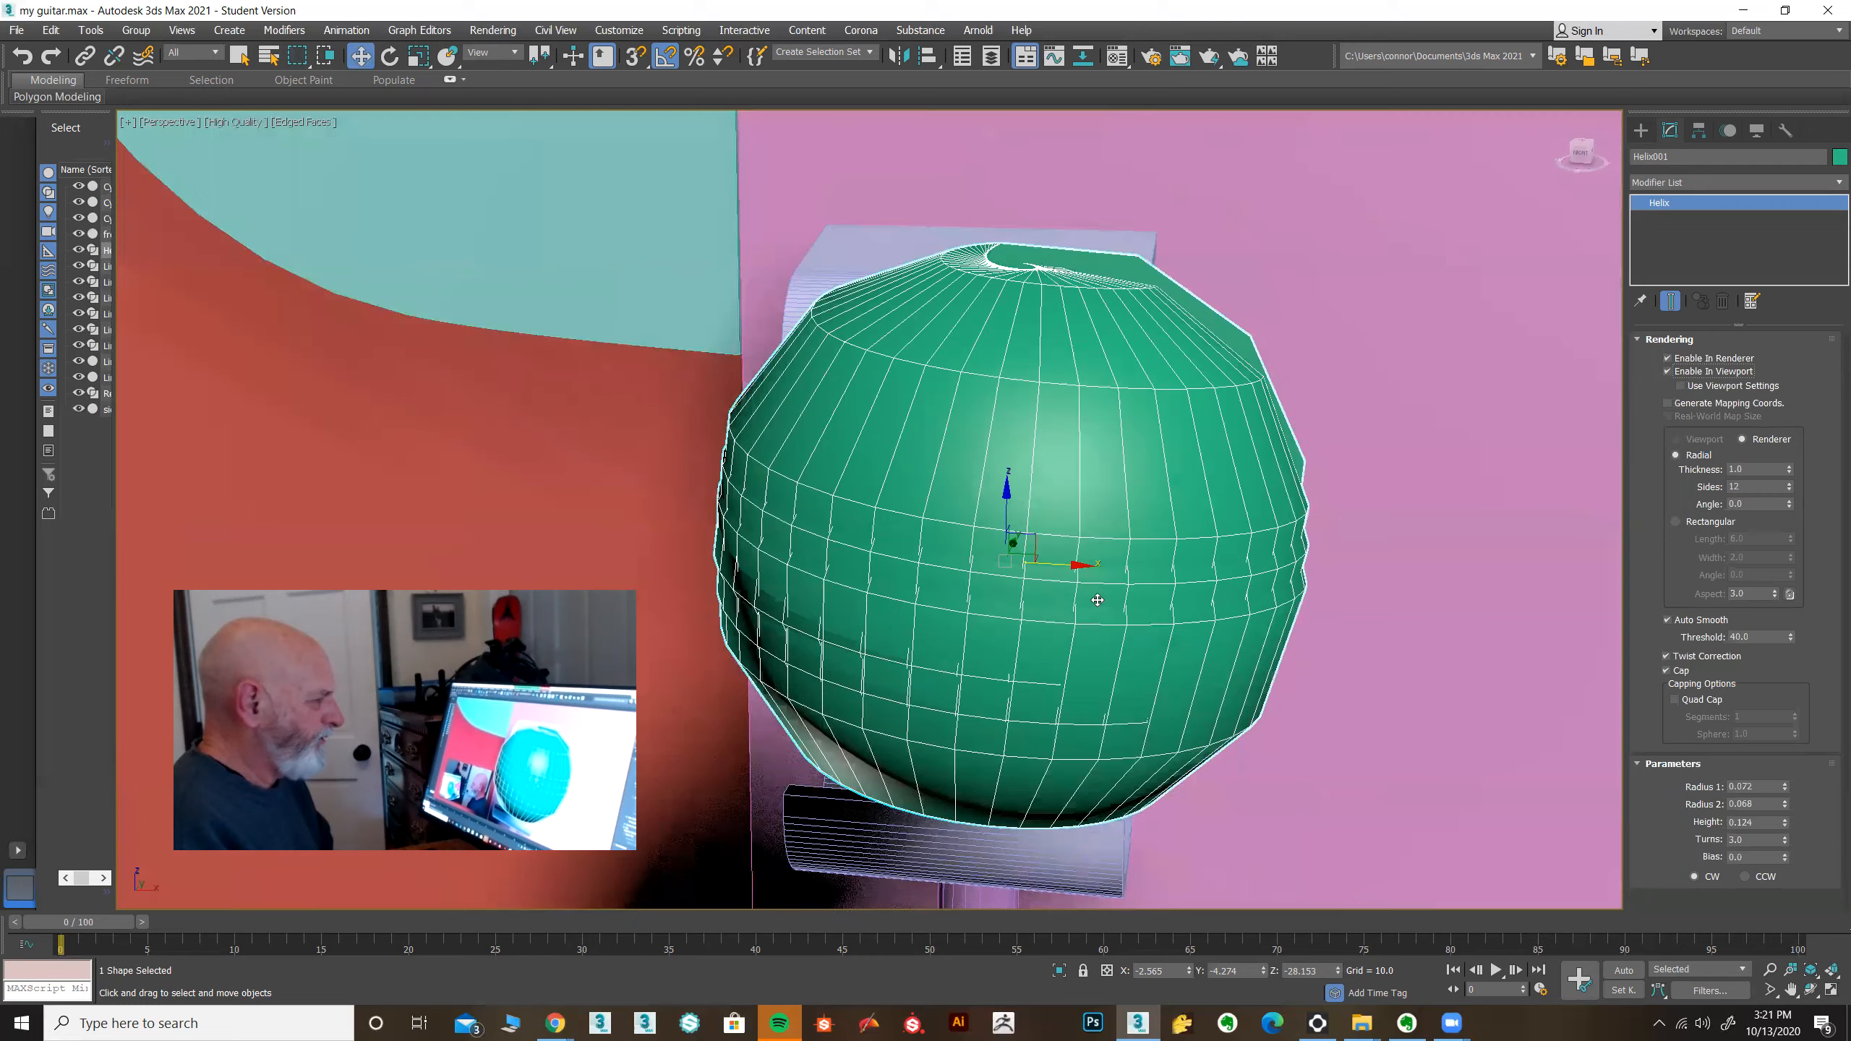
scroll(1097, 600, down, 4)
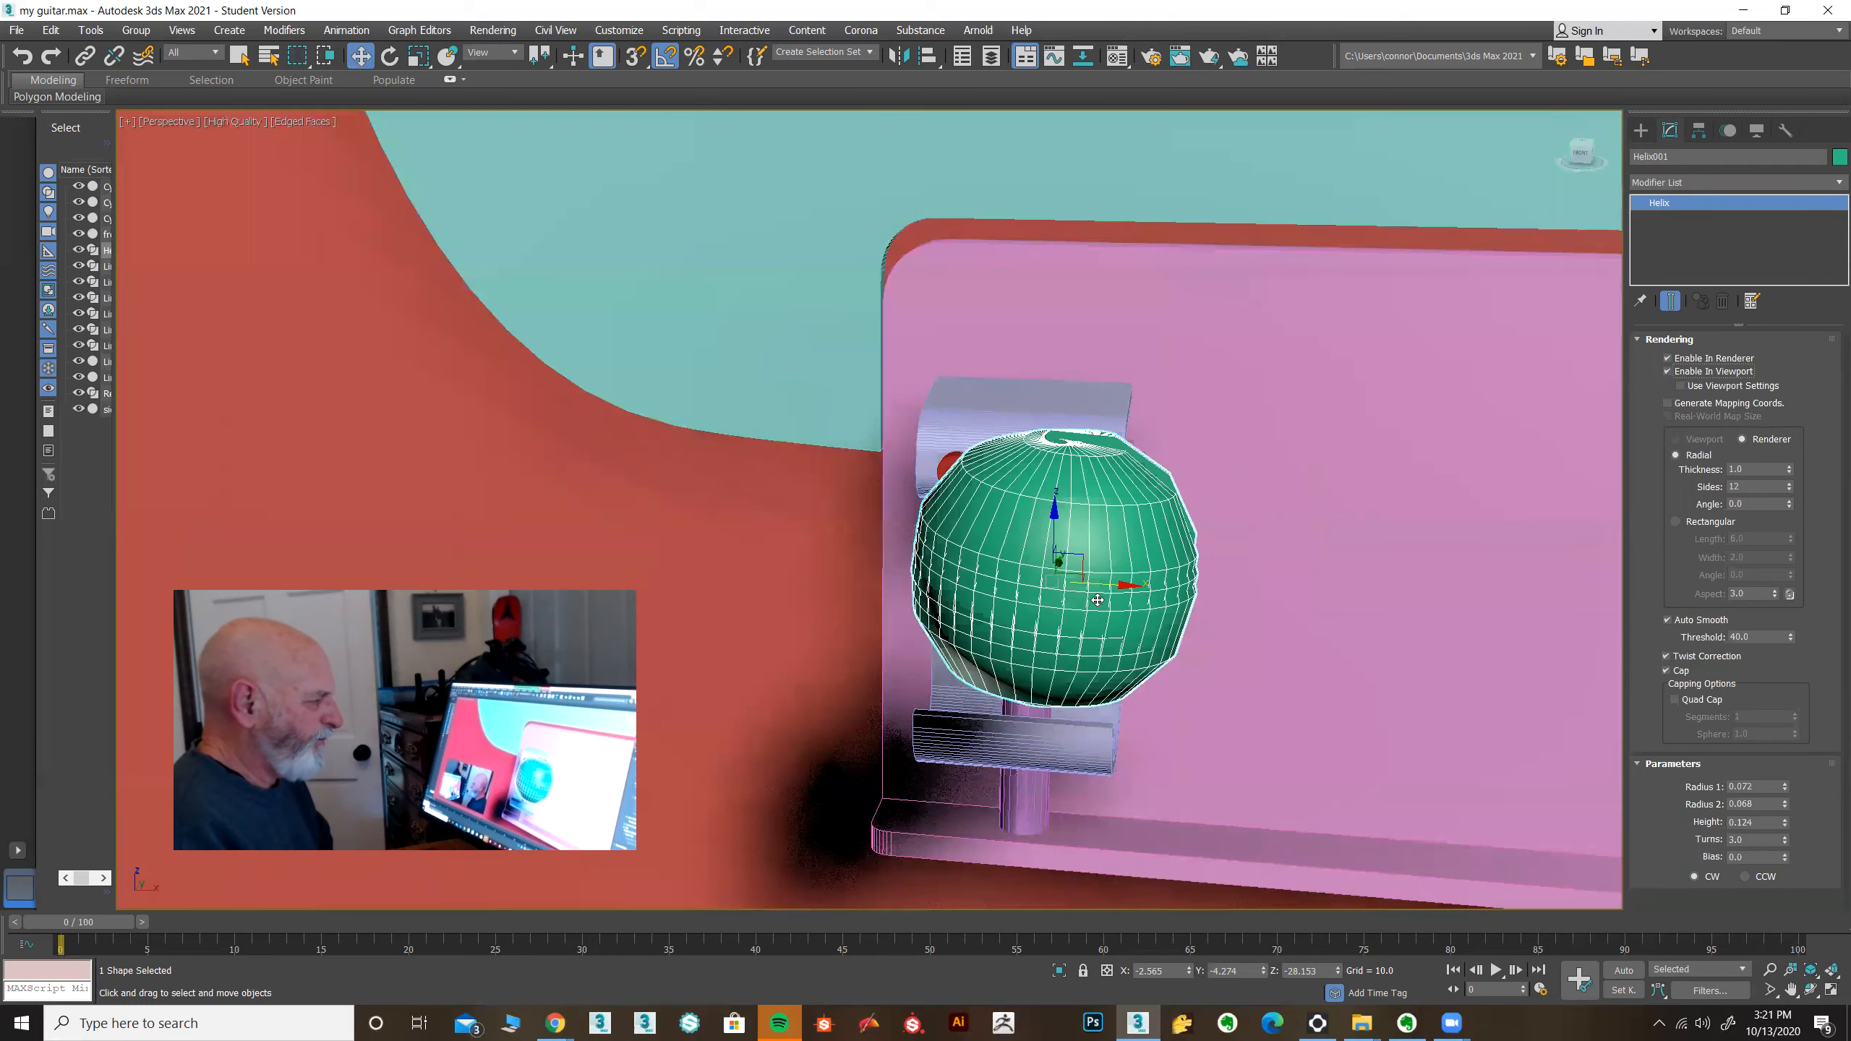
double_click(1749, 468)
text(0.1)
key(Return)
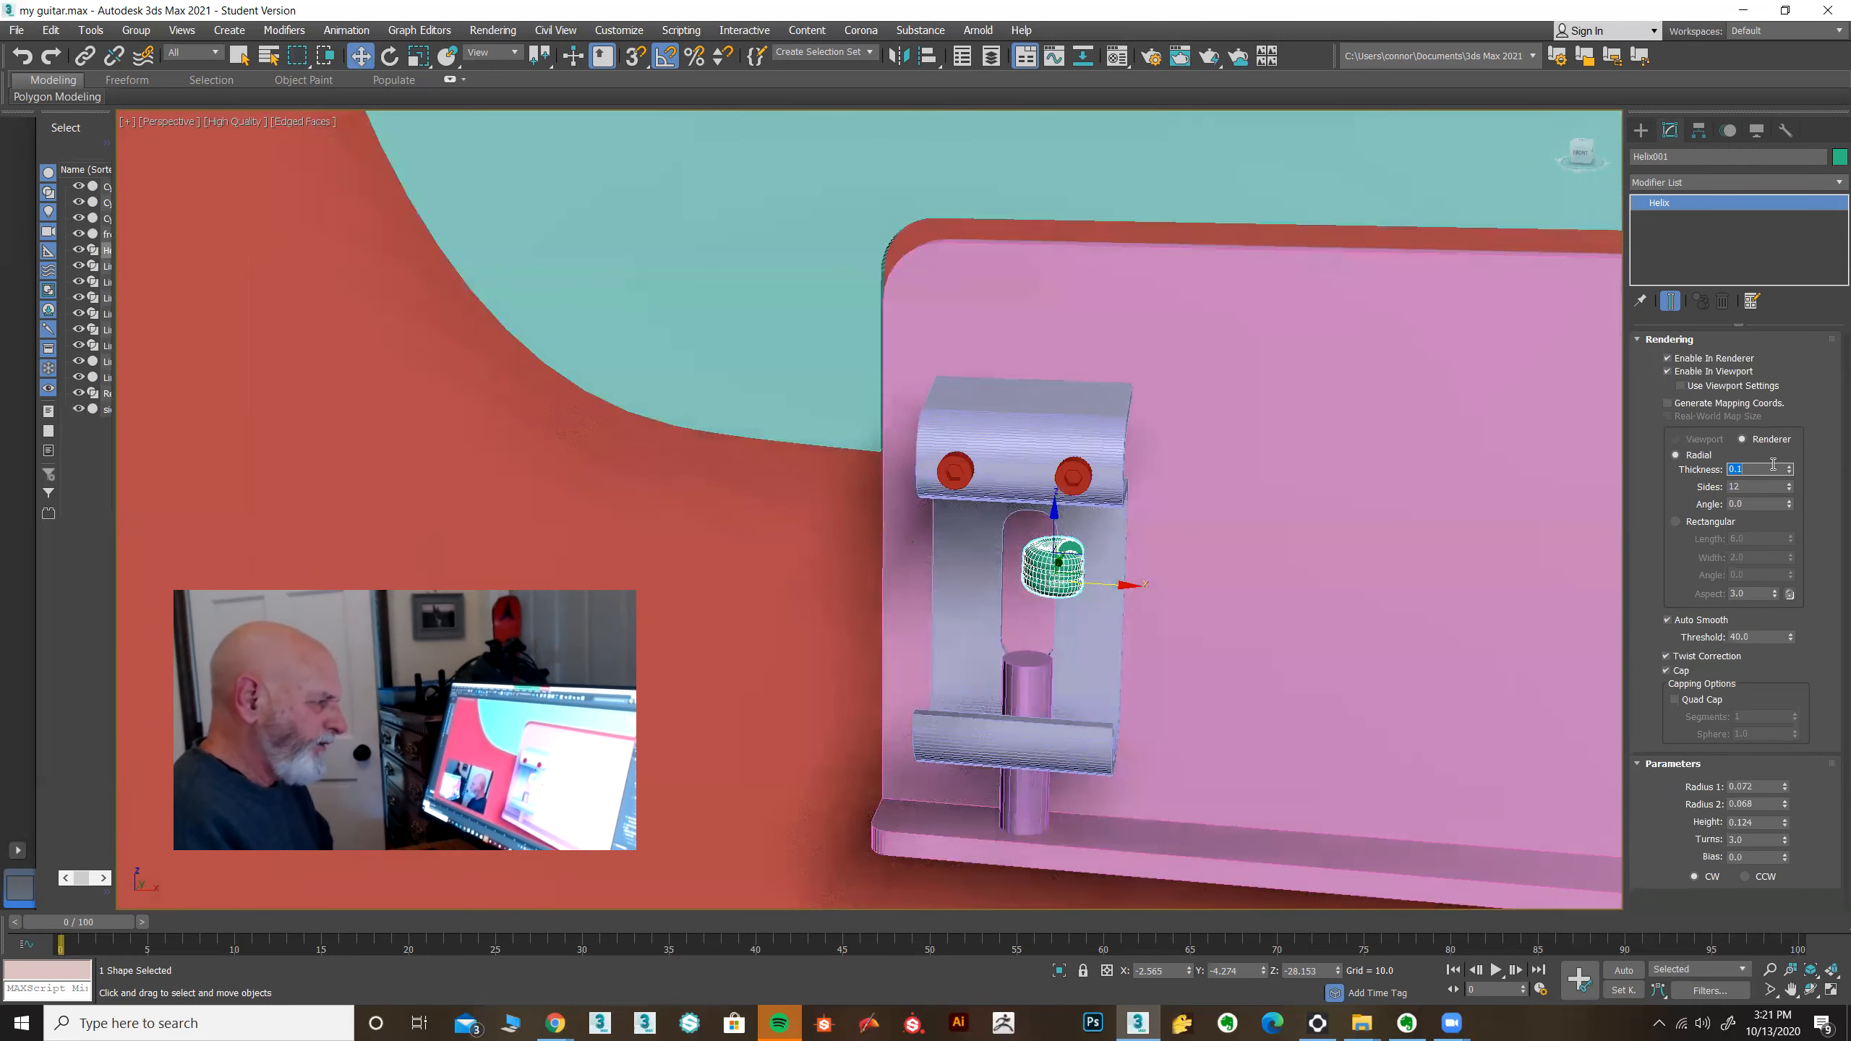
text(0.05)
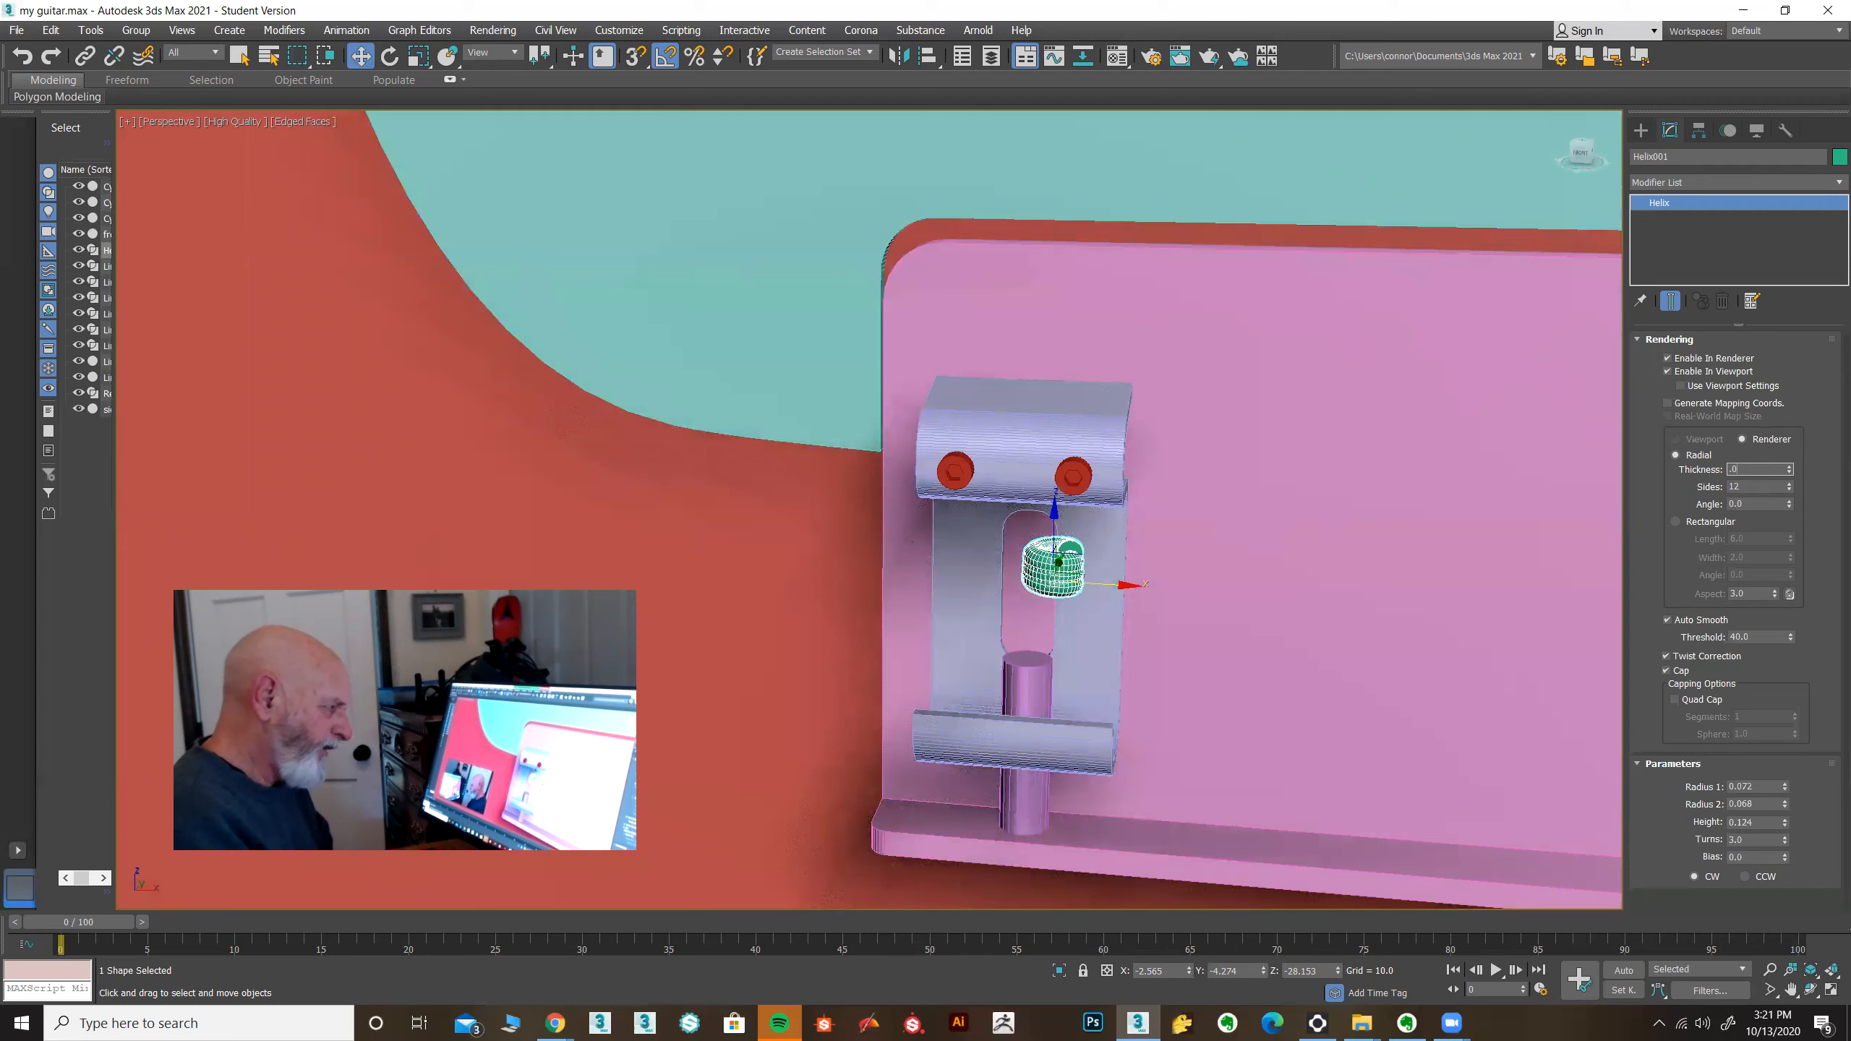
key(Return)
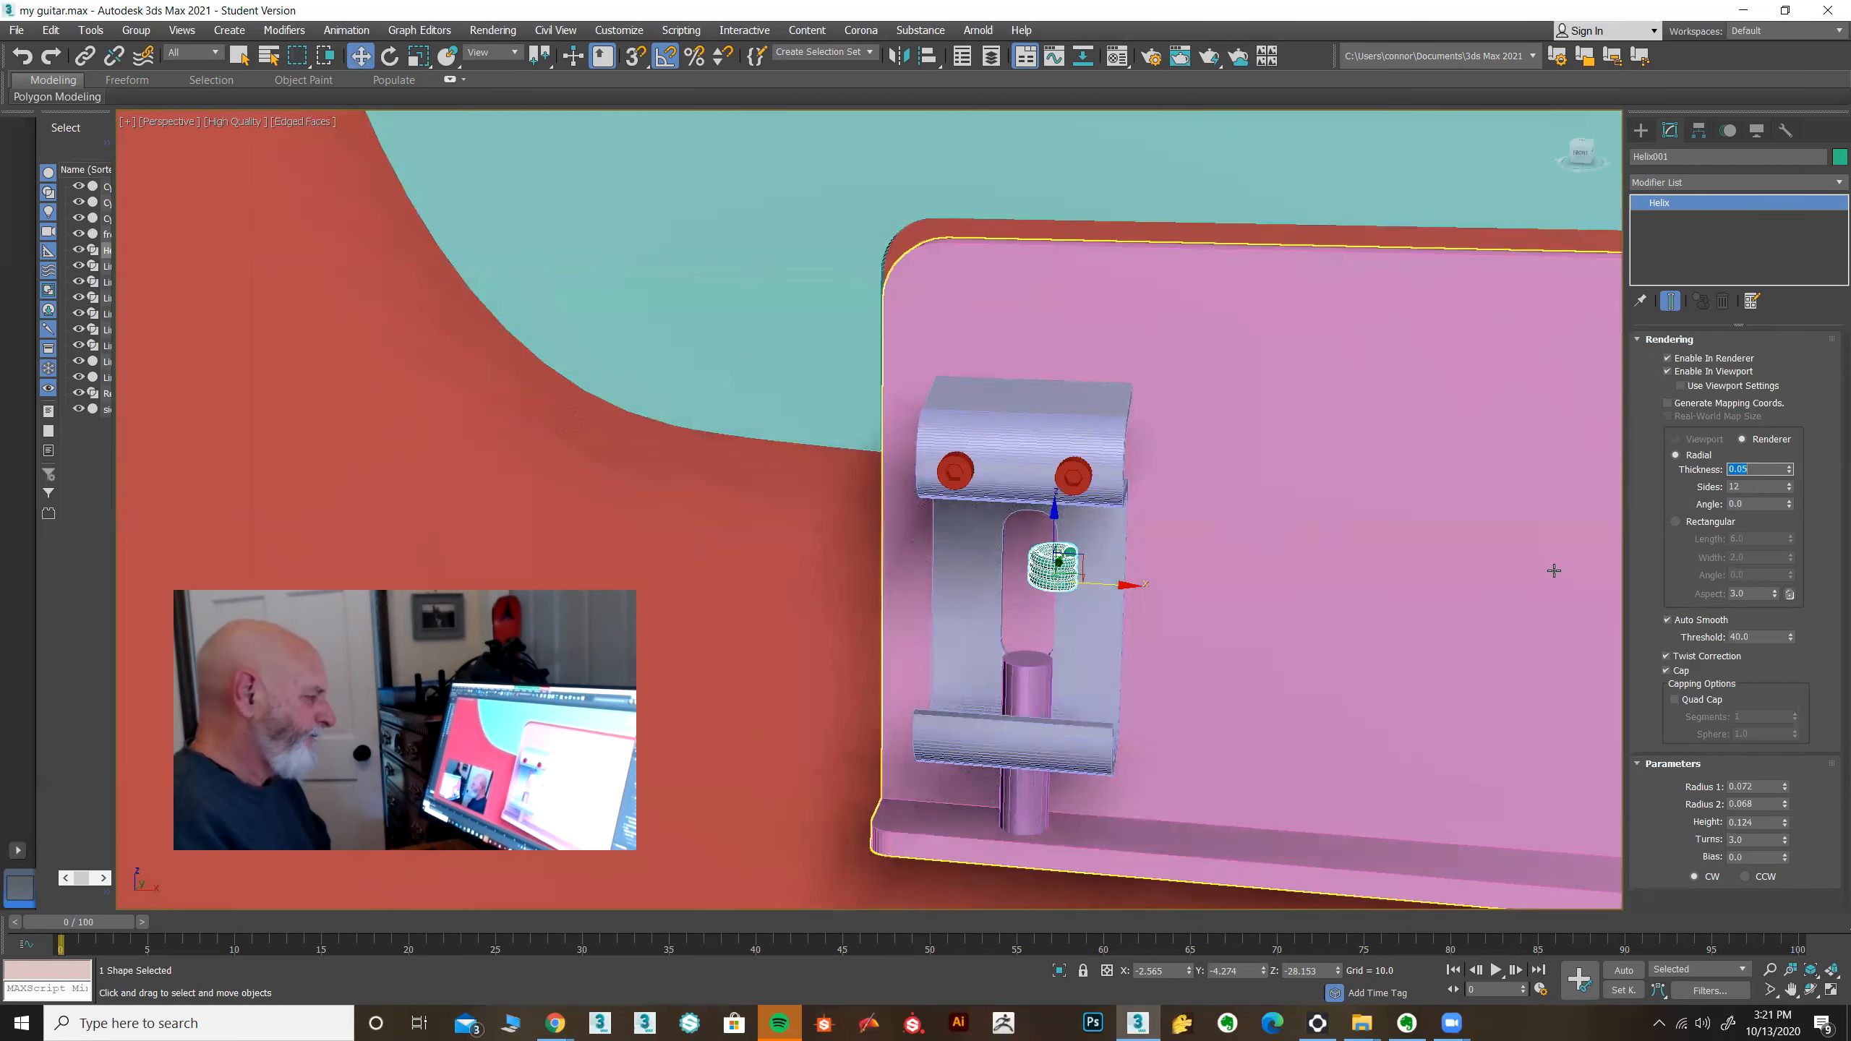
Step: Set the helix's height to 0.3 to stretch the spring's coils
middle_drag(1116, 643, 1047, 563)
scroll(1013, 622, up, 2)
scroll(1050, 566, down, 1)
scroll(1333, 384, down, 2)
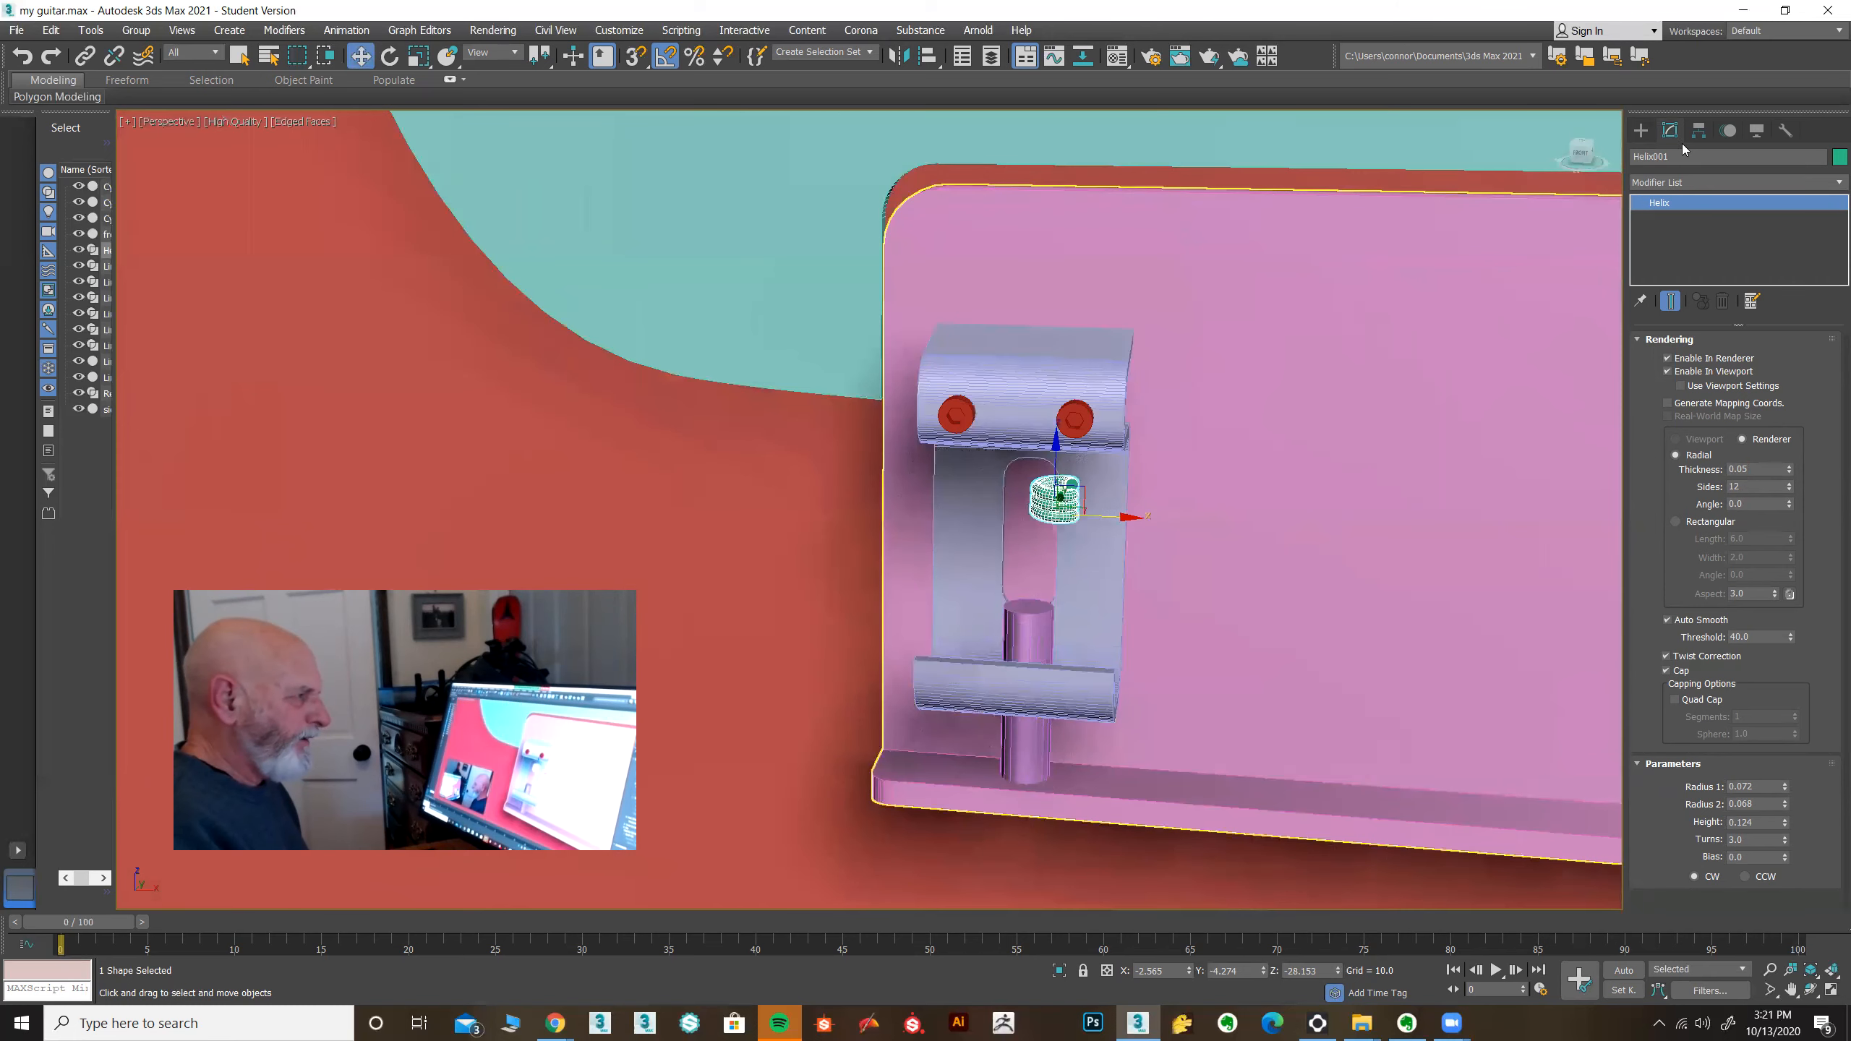
click(1641, 340)
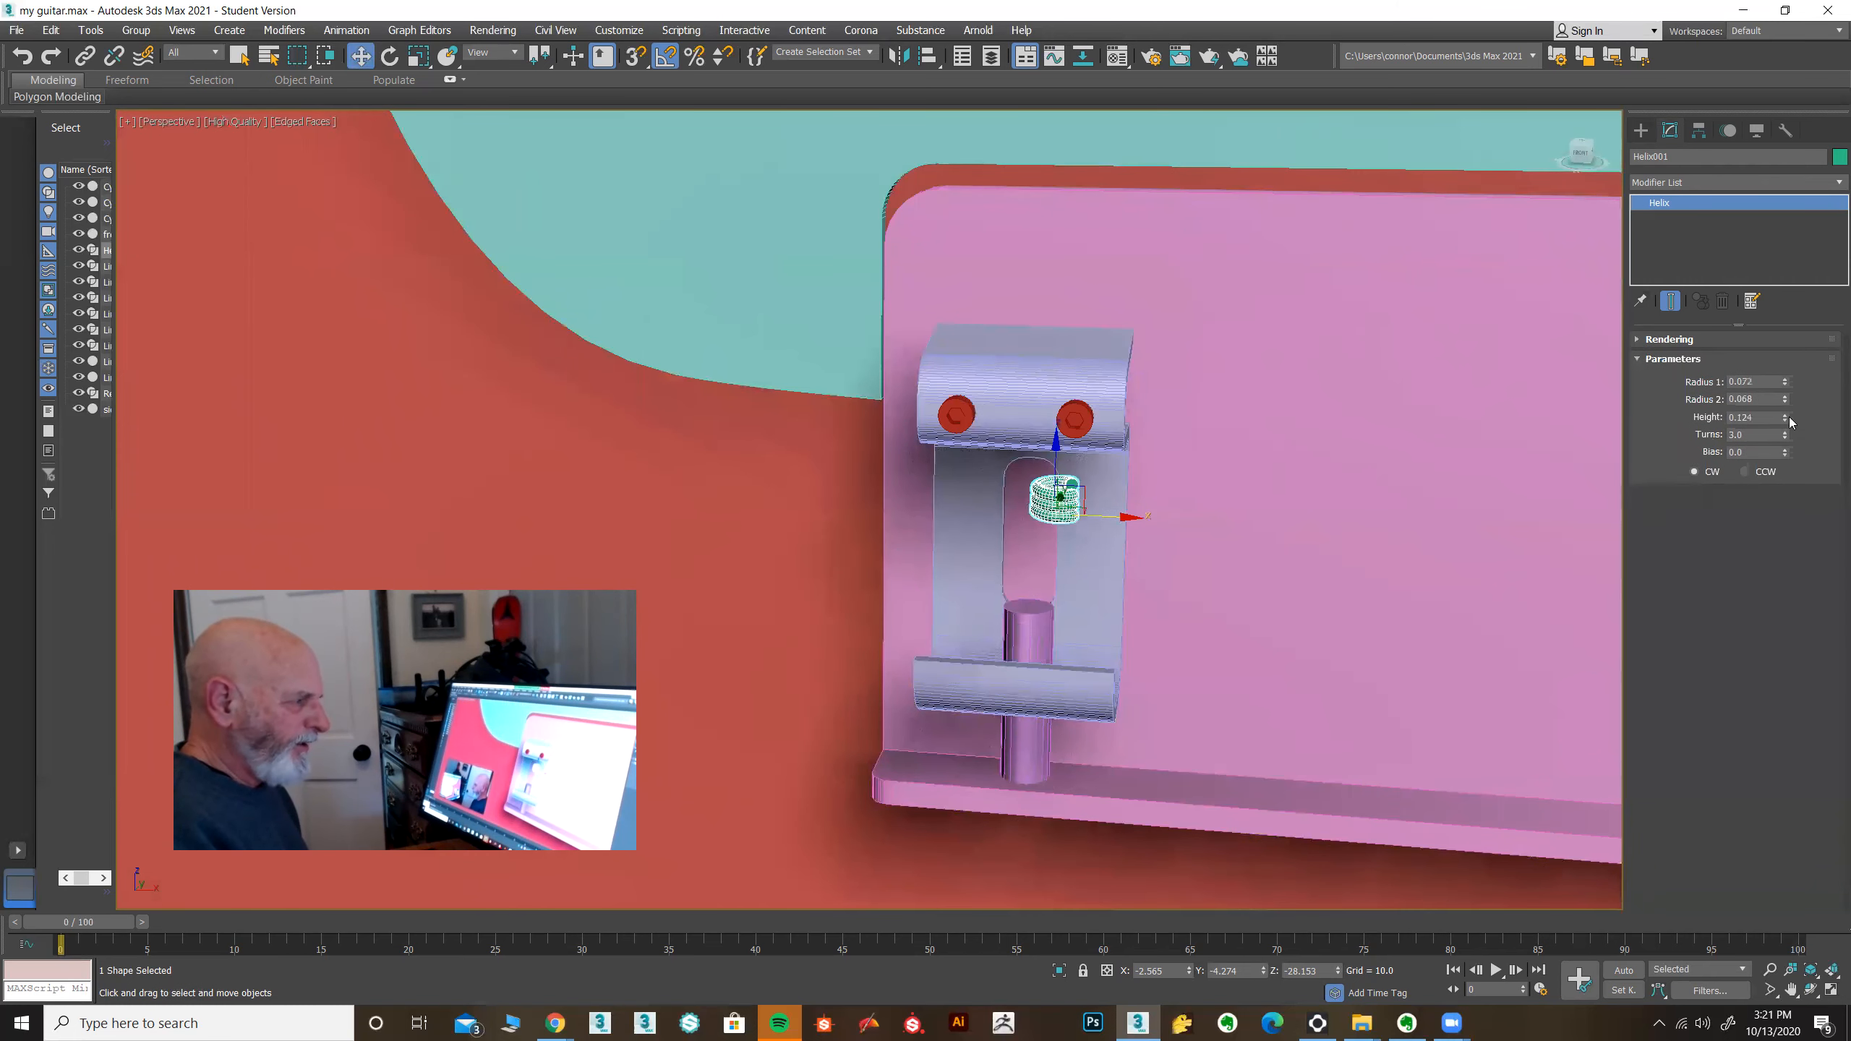
double_click(1760, 419)
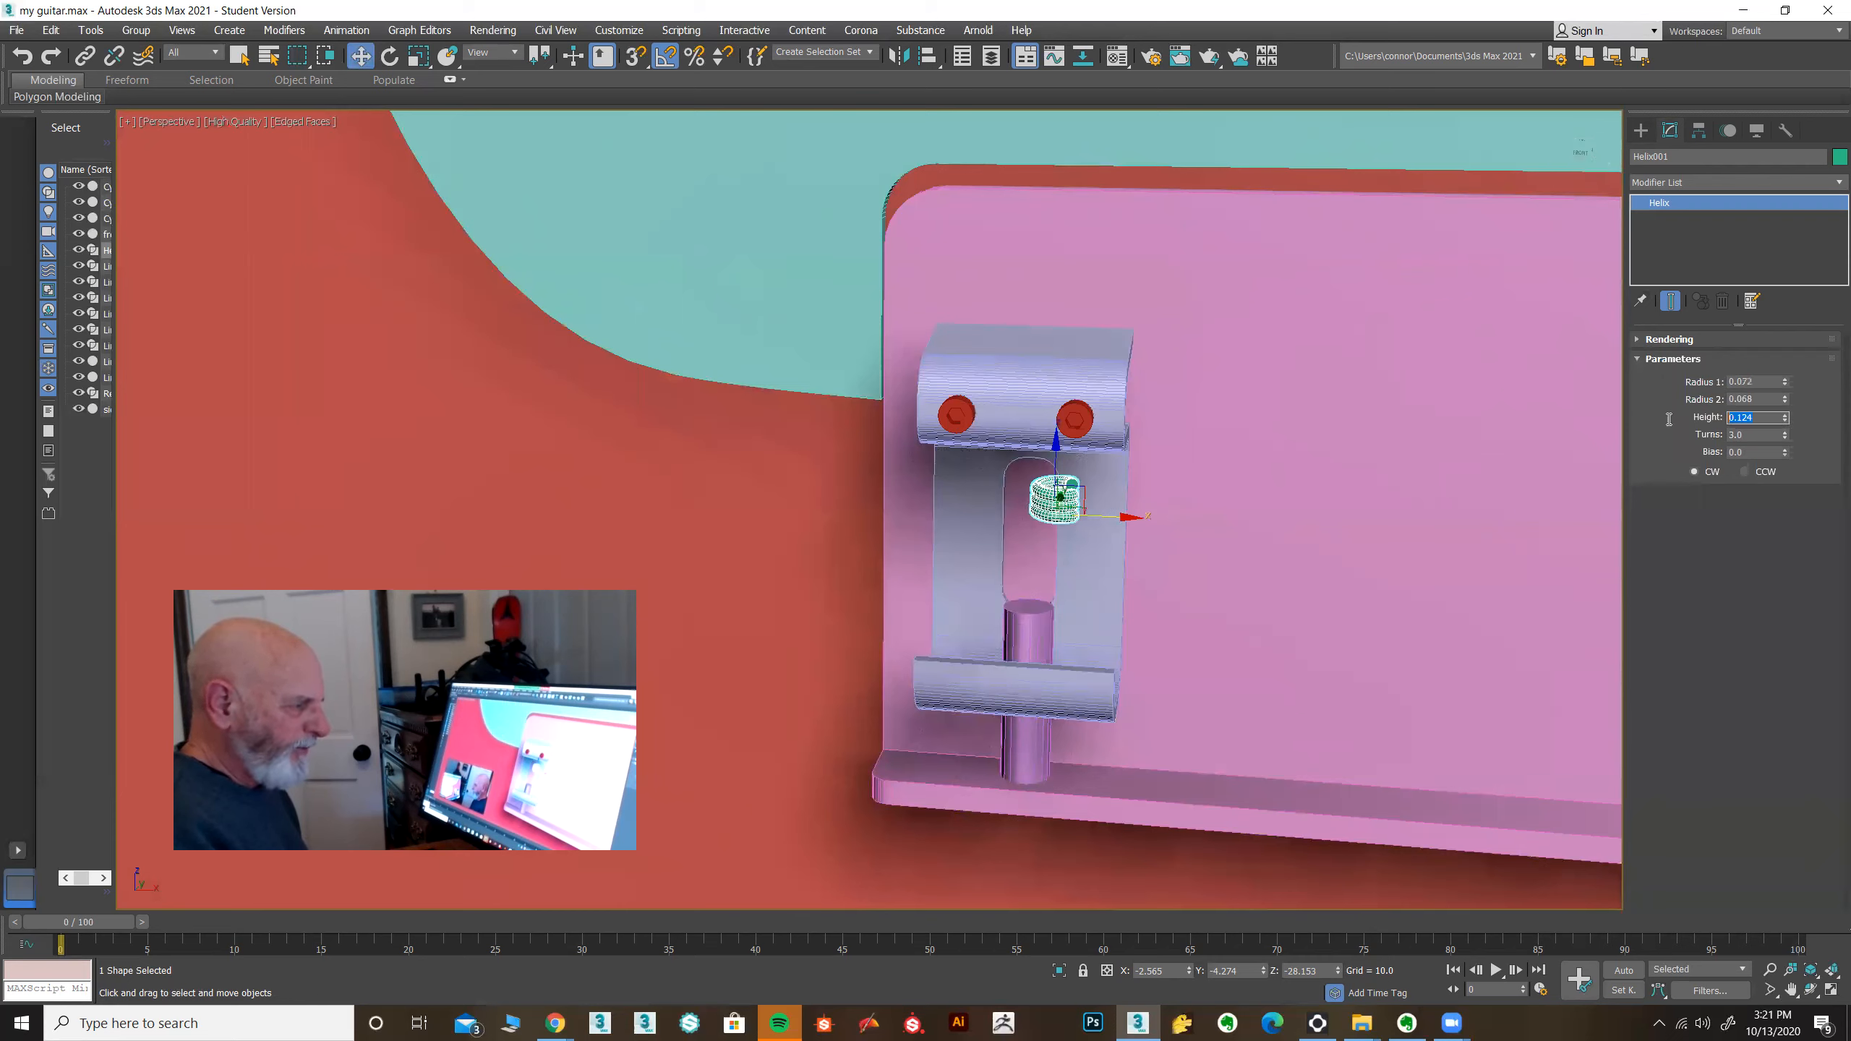
key(Return)
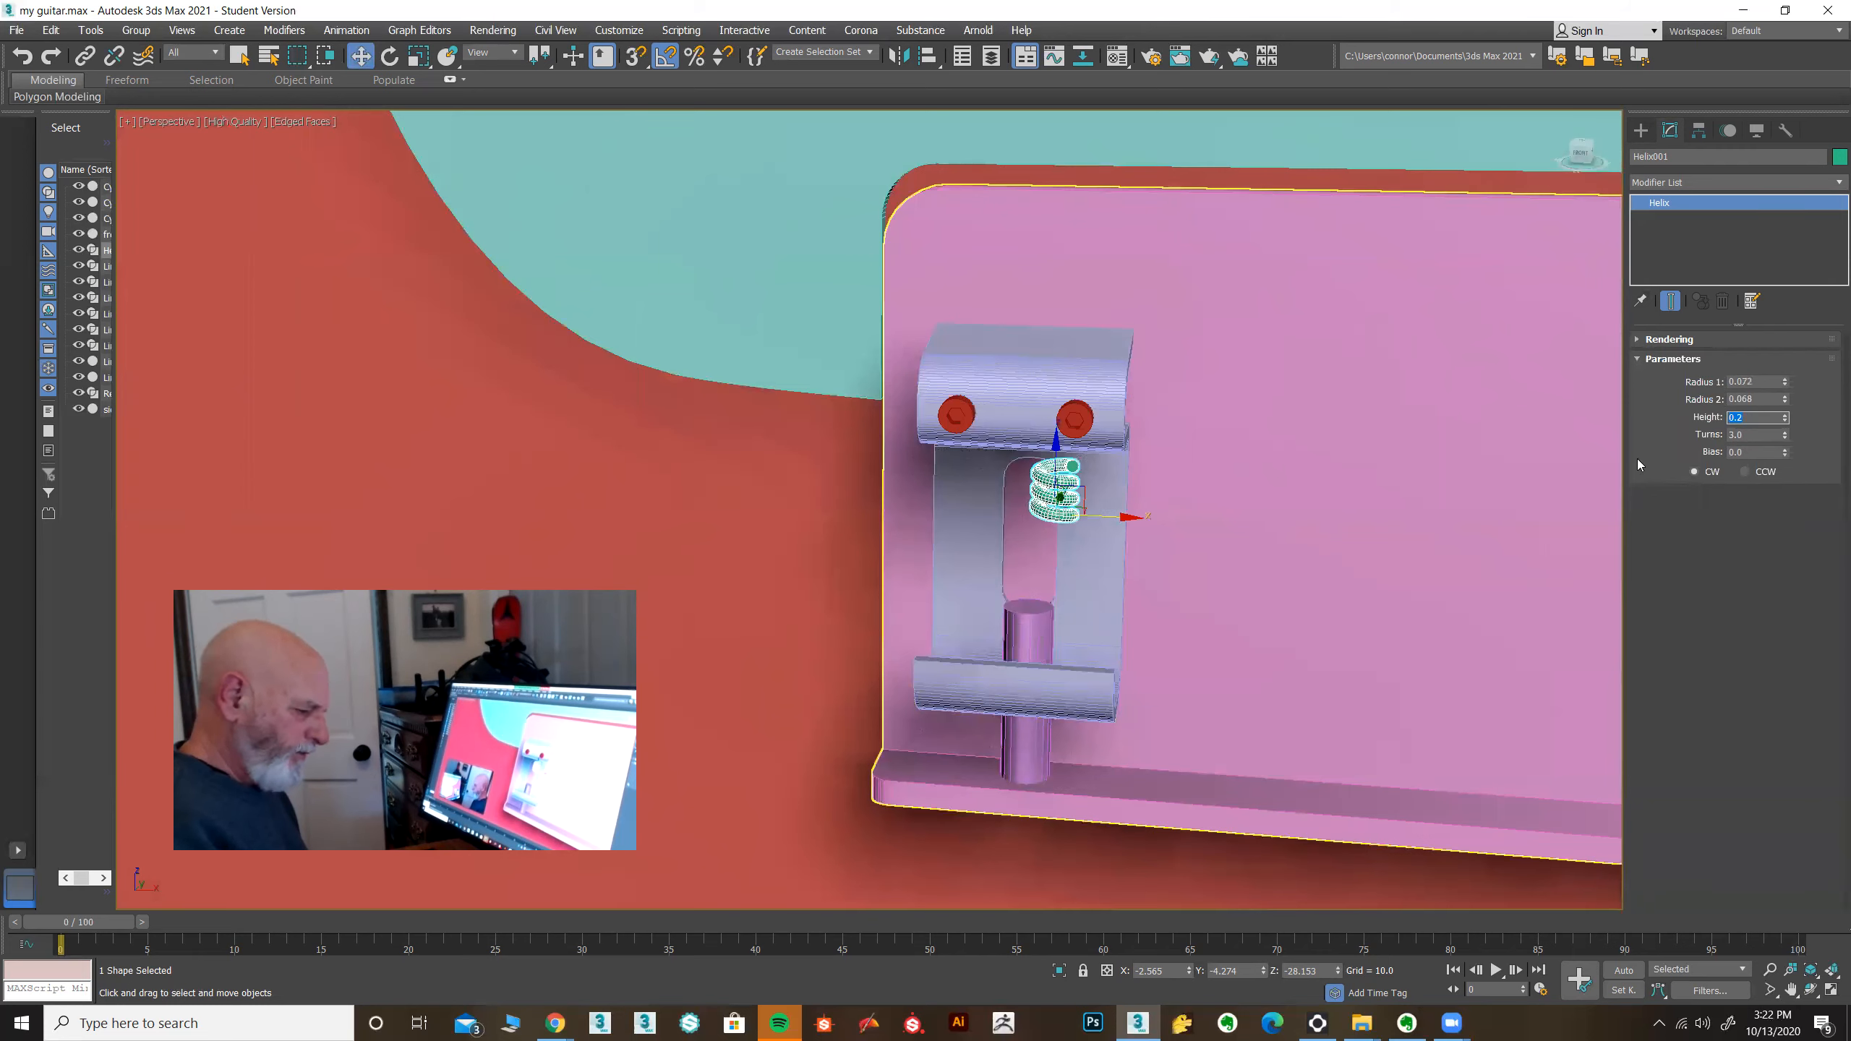
text(.3)
key(Return)
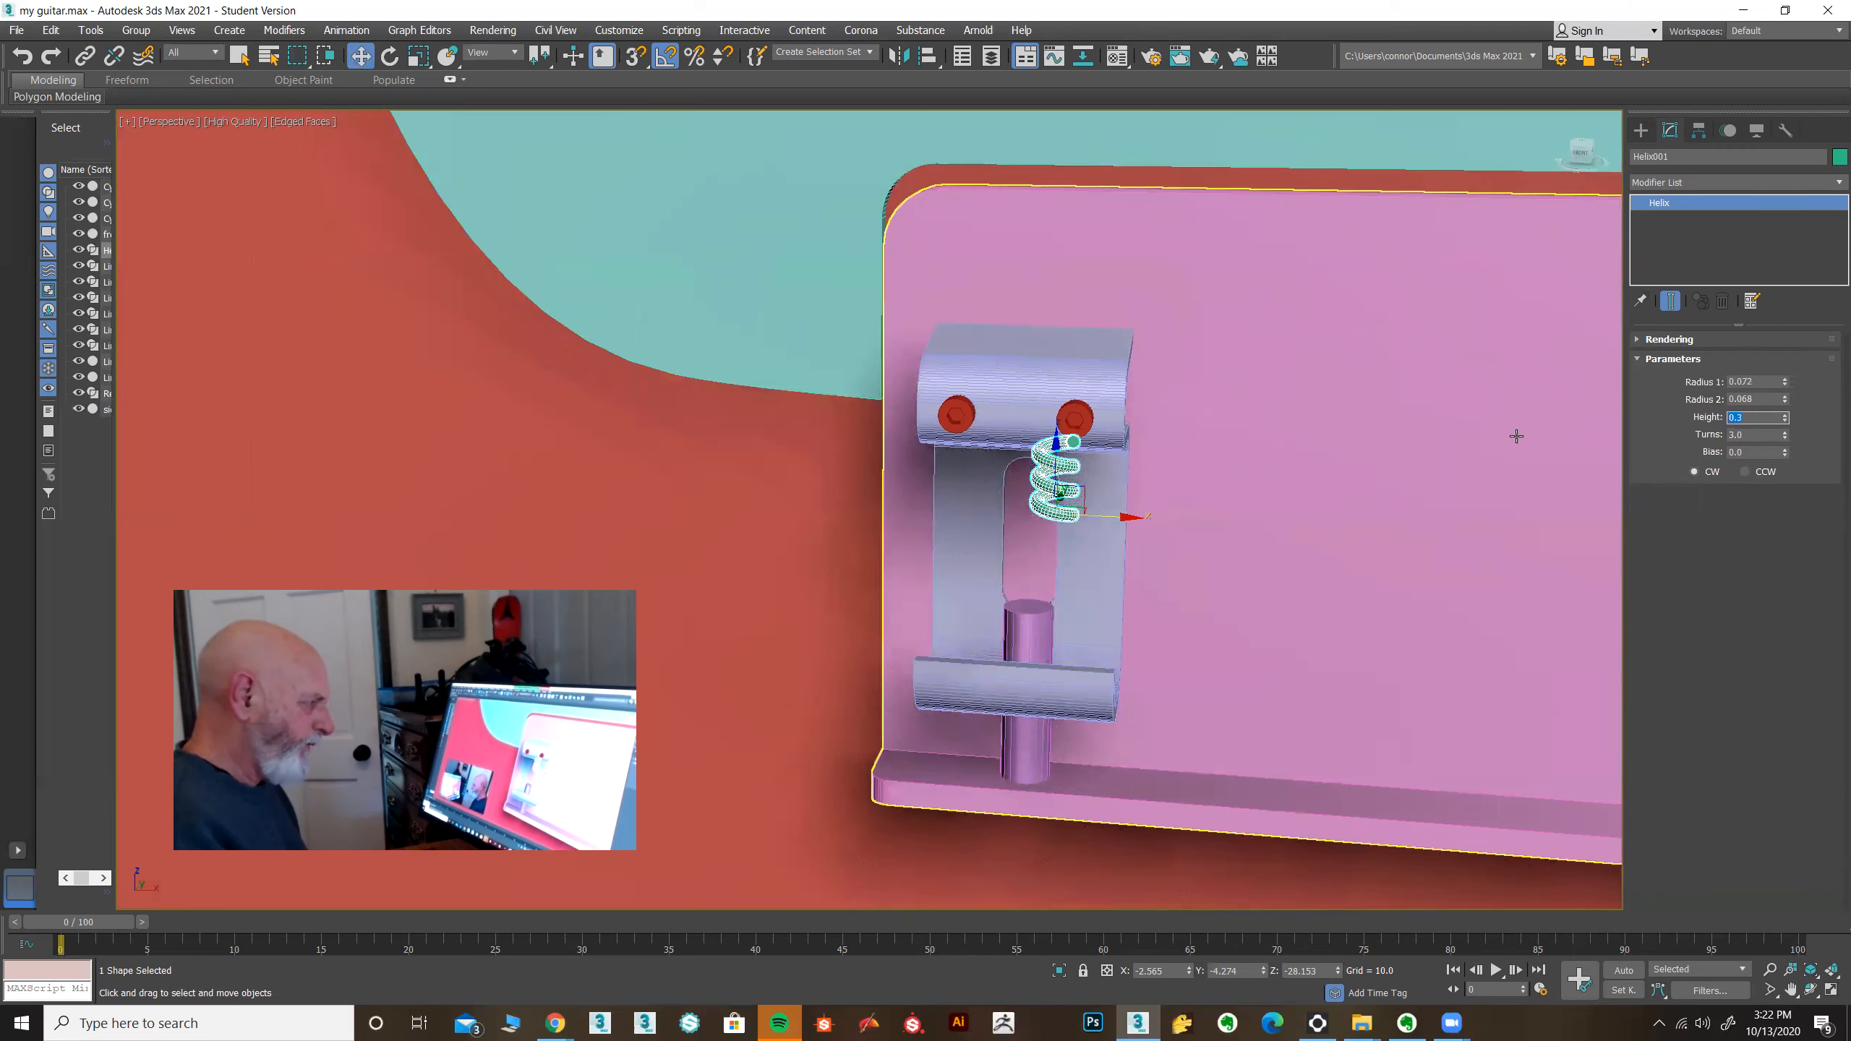
Step: Move the helix onto the saddle screw below the saddle's lower curl, at about X -2.821, Y -2.394, Z -30.099
mouse_move(1056, 470)
mouse_down()
mouse_move(1013, 700)
mouse_move(984, 745)
mouse_up()
alt+middle_drag(985, 745, 1005, 762)
drag(993, 760, 788, 706)
alt+middle_drag(1072, 757, 901, 710)
drag(904, 709, 1055, 679)
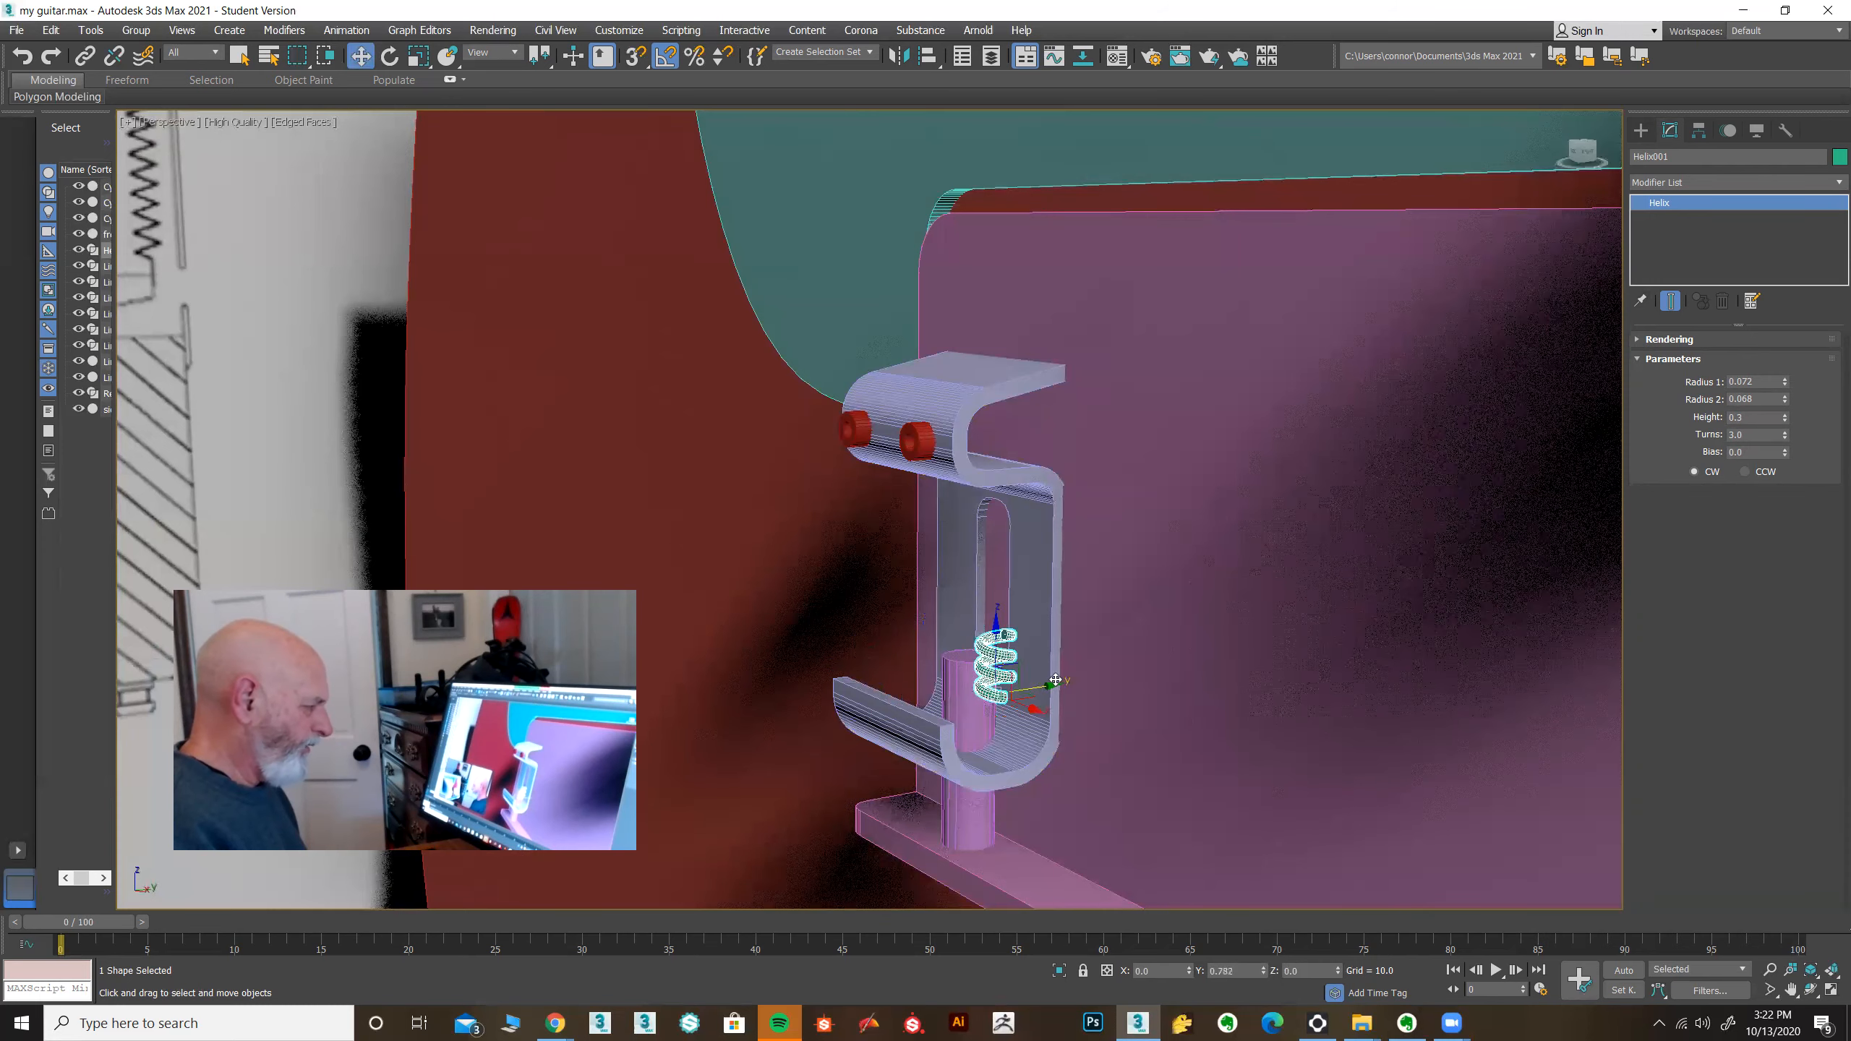
alt+middle_drag(967, 722, 1054, 757)
drag(1074, 691, 1021, 697)
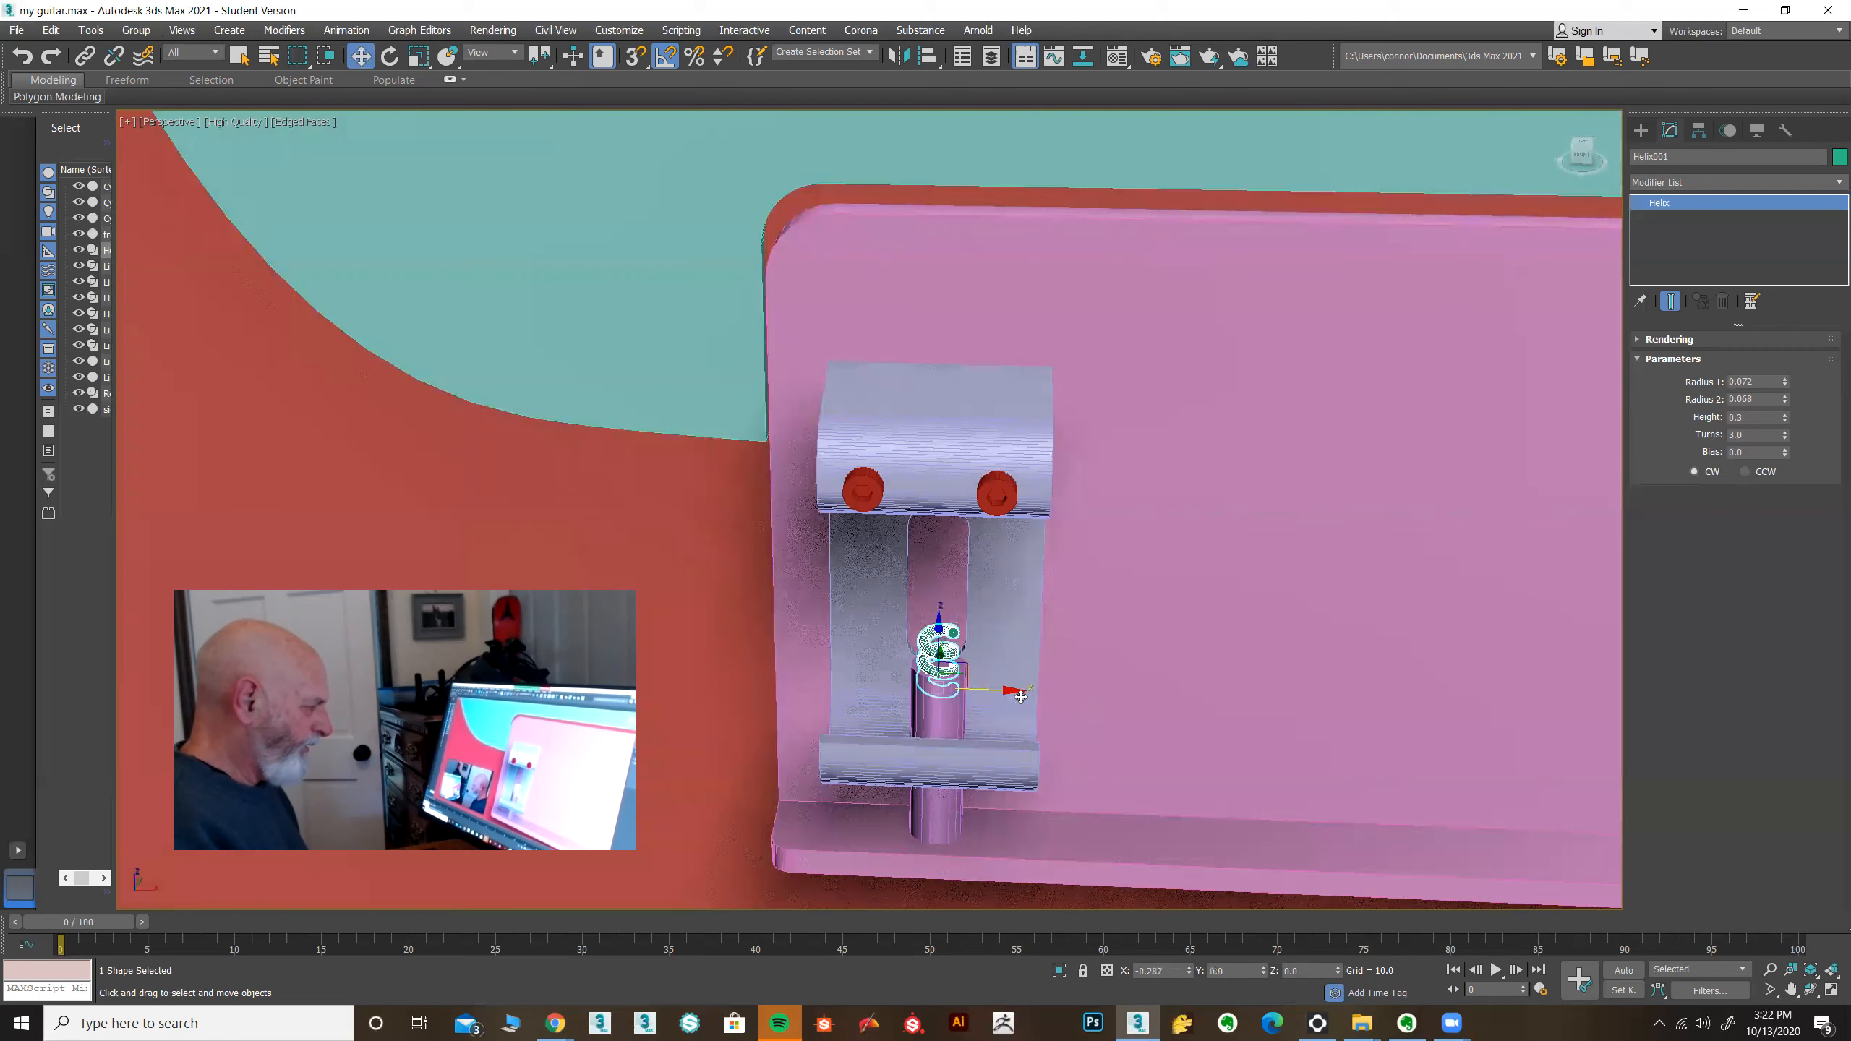
drag(945, 625, 950, 772)
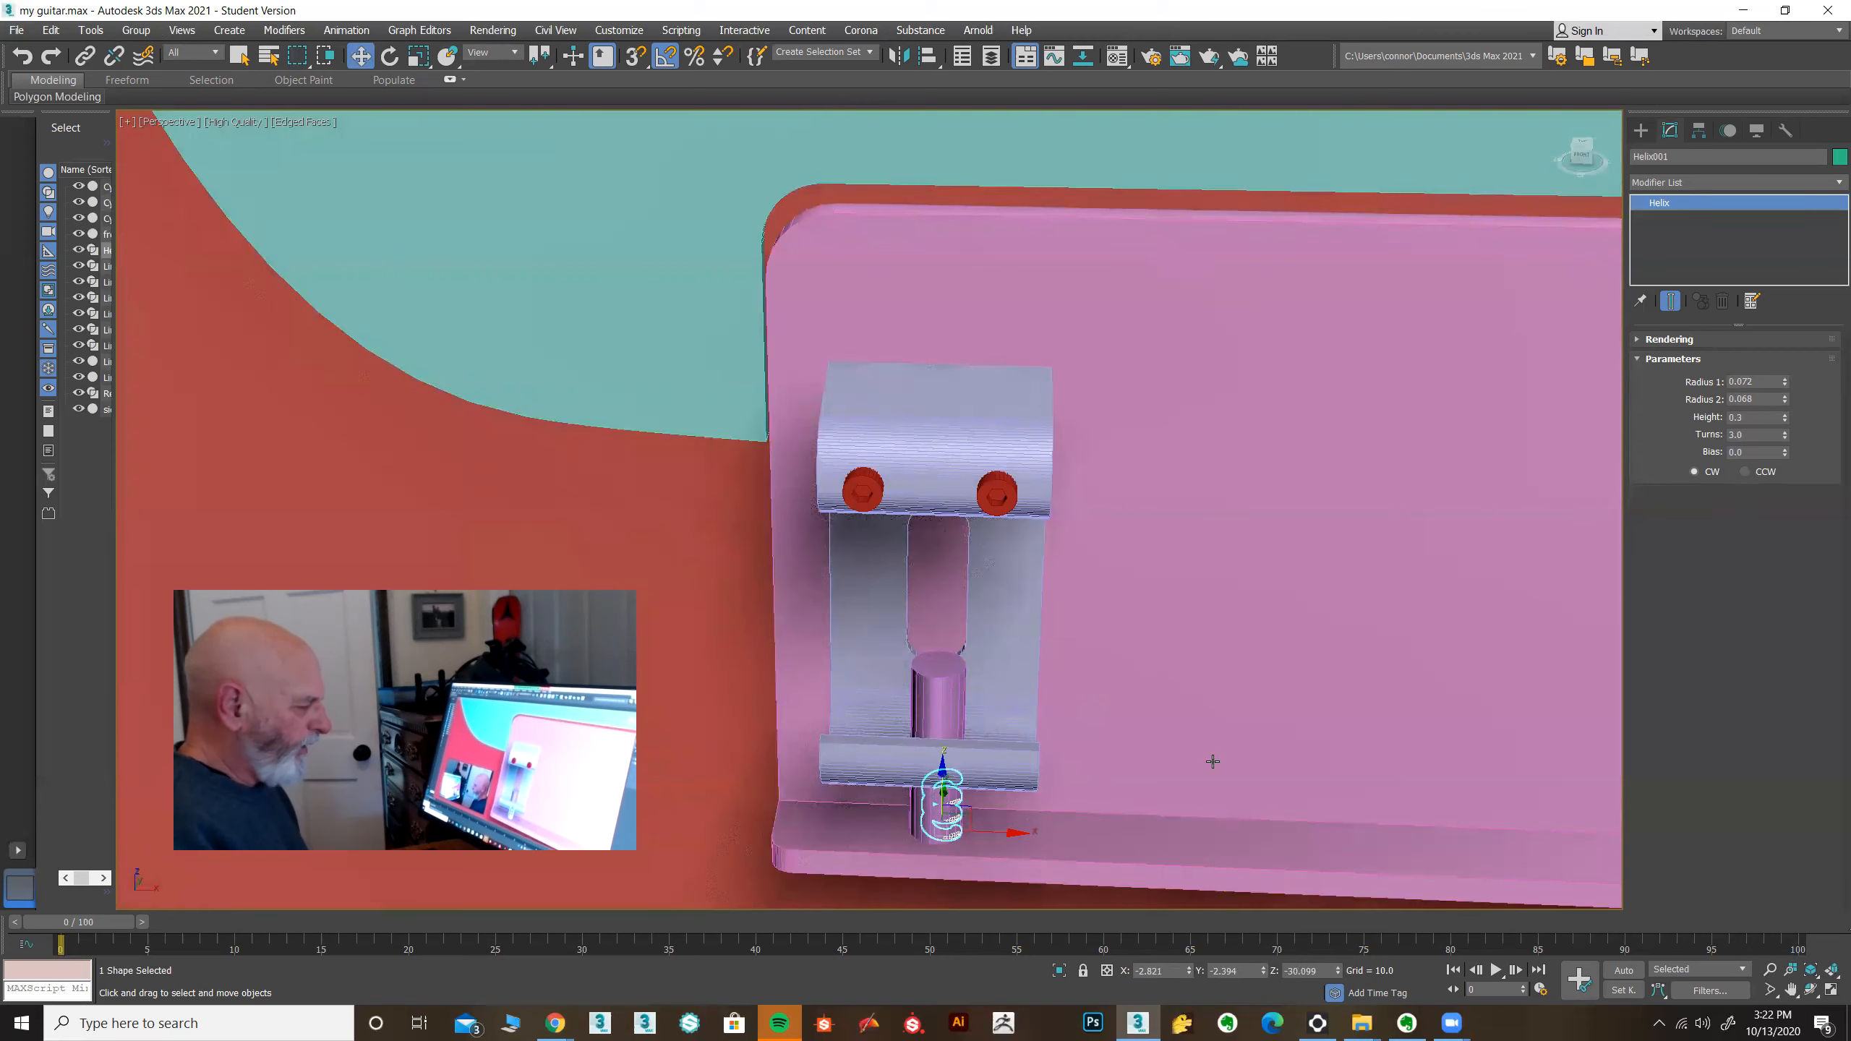
alt+middle_drag(1124, 757, 1107, 727)
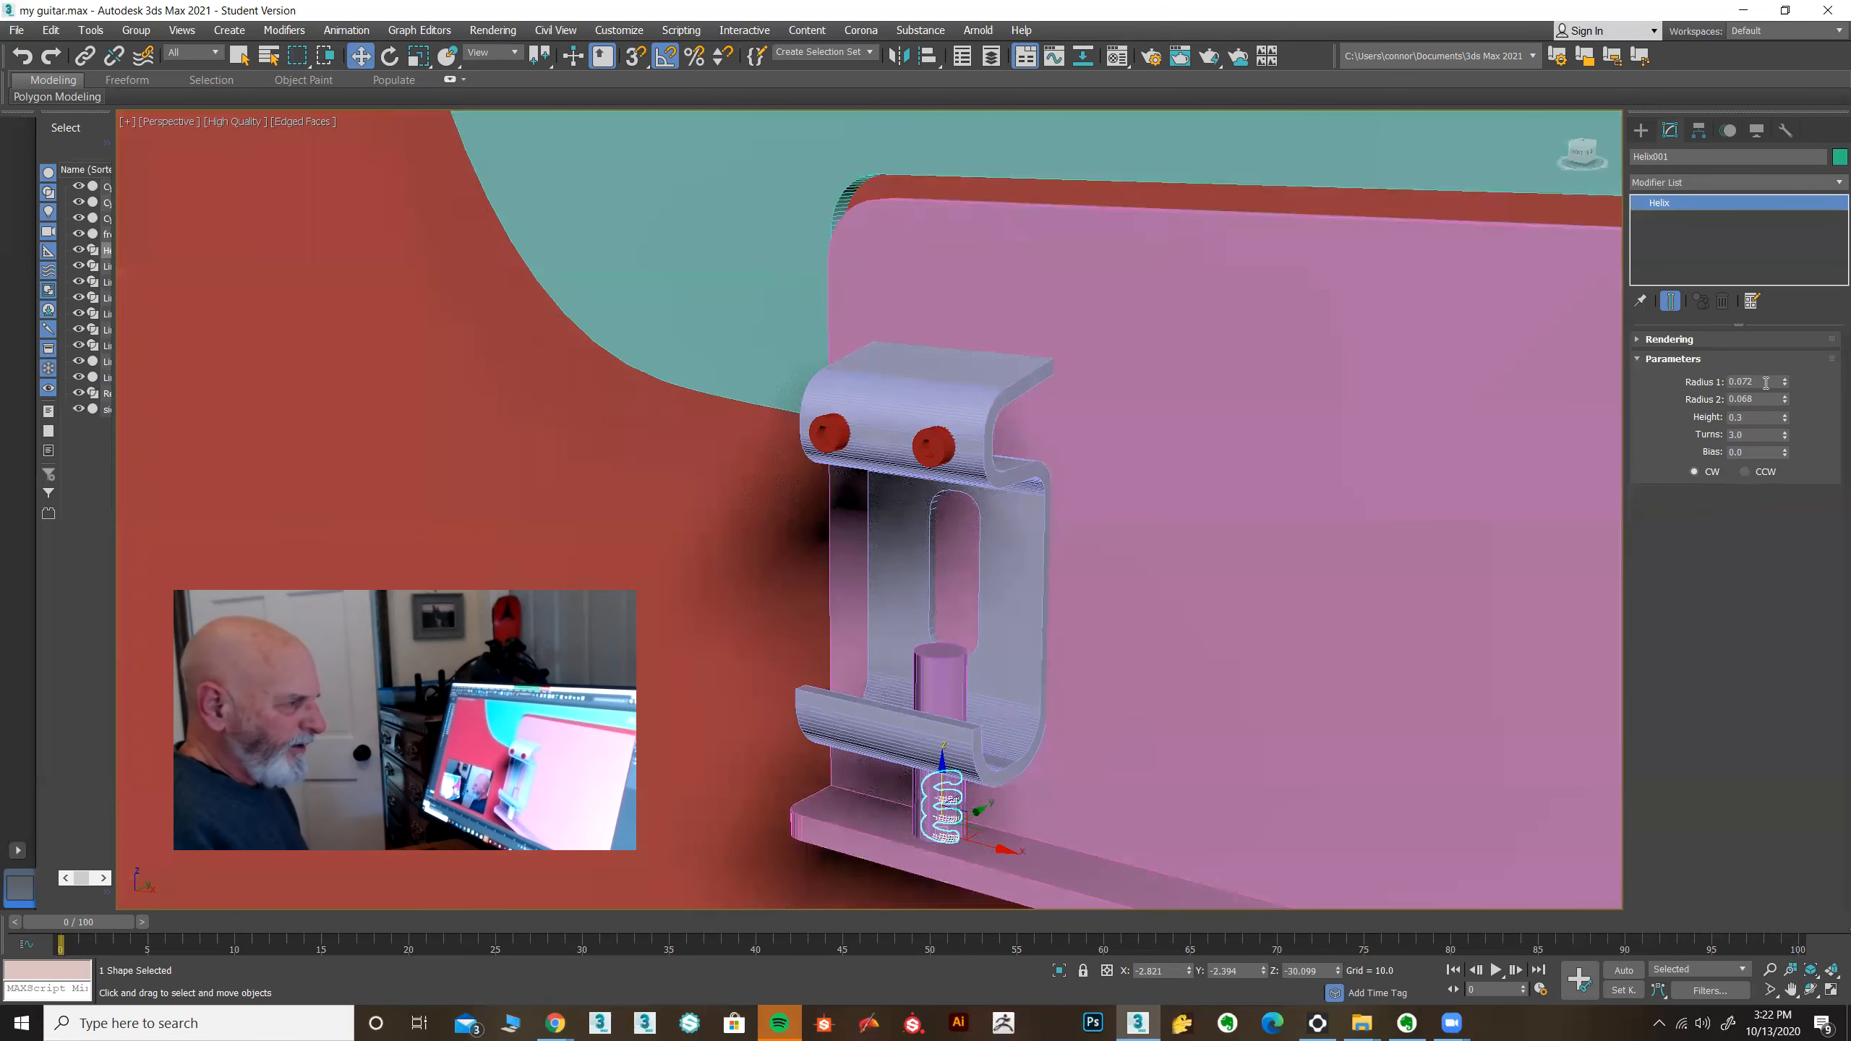
Step: Set both Radius 1 and Radius 2 of the helix to 0.15
drag(1767, 382, 1682, 382)
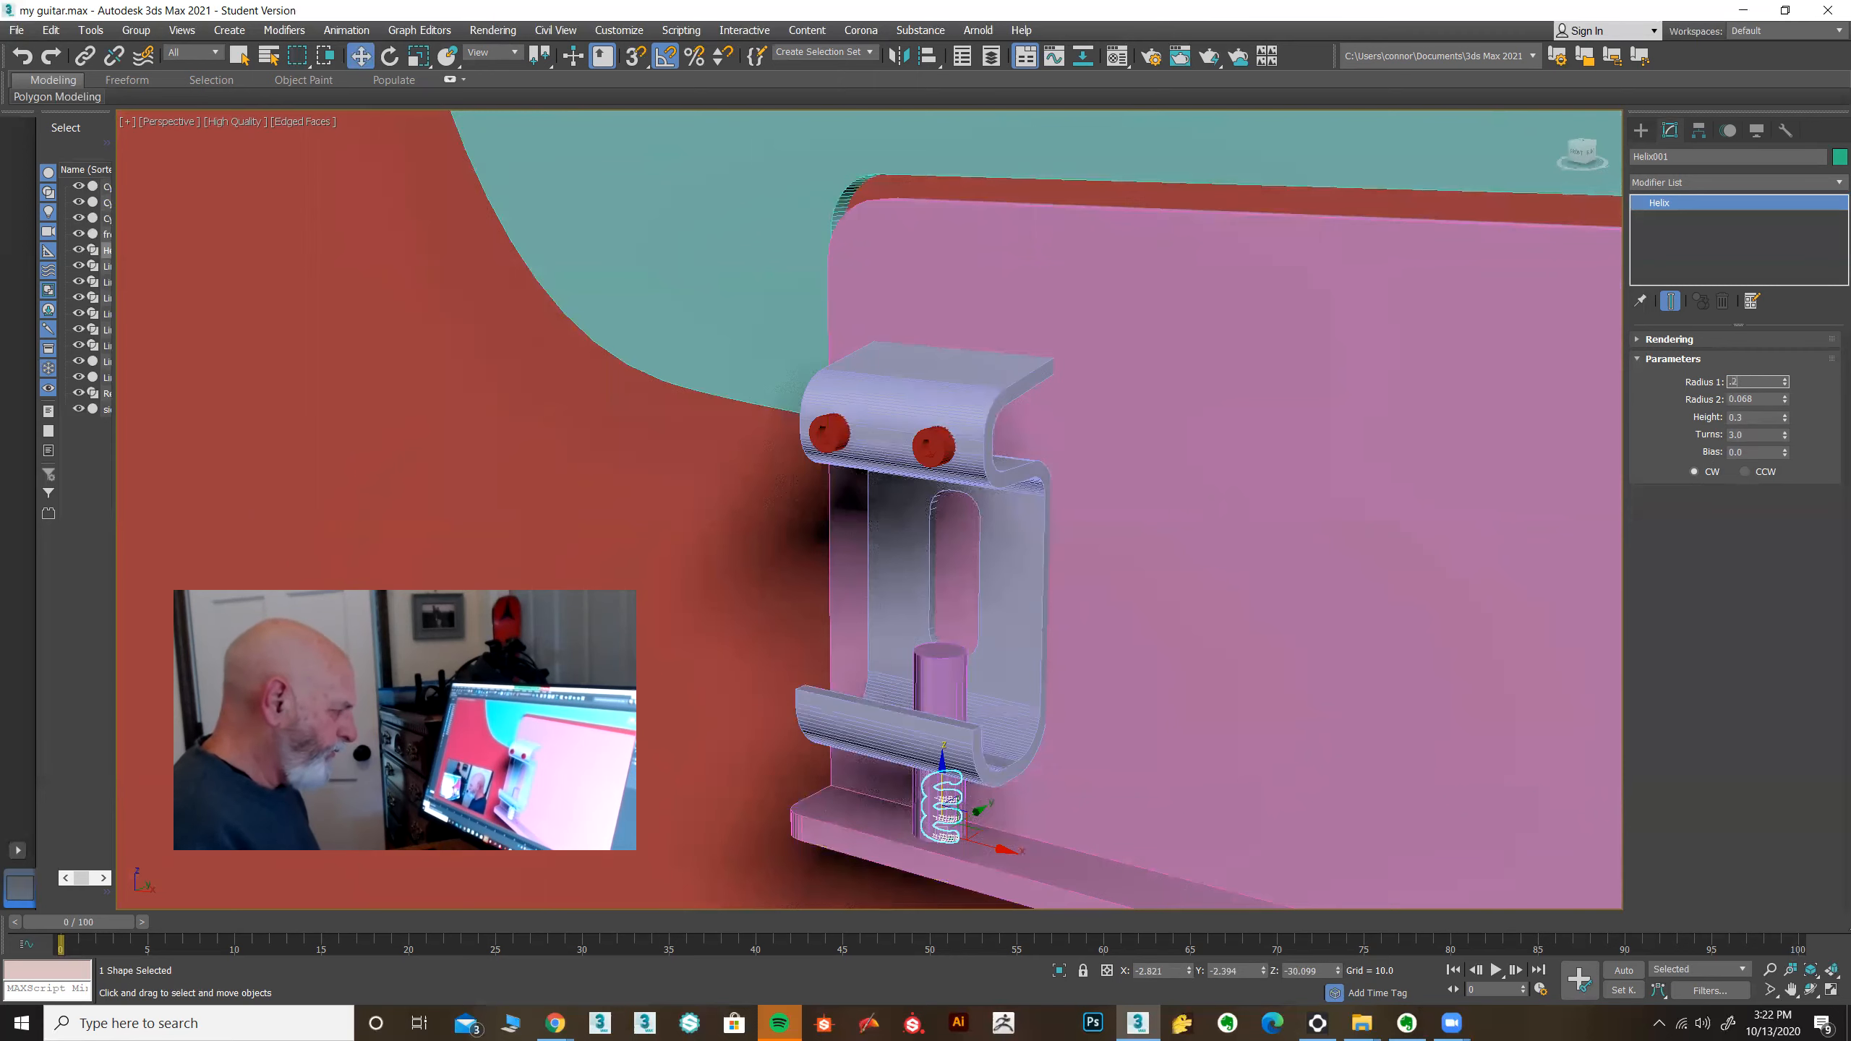
key(Return)
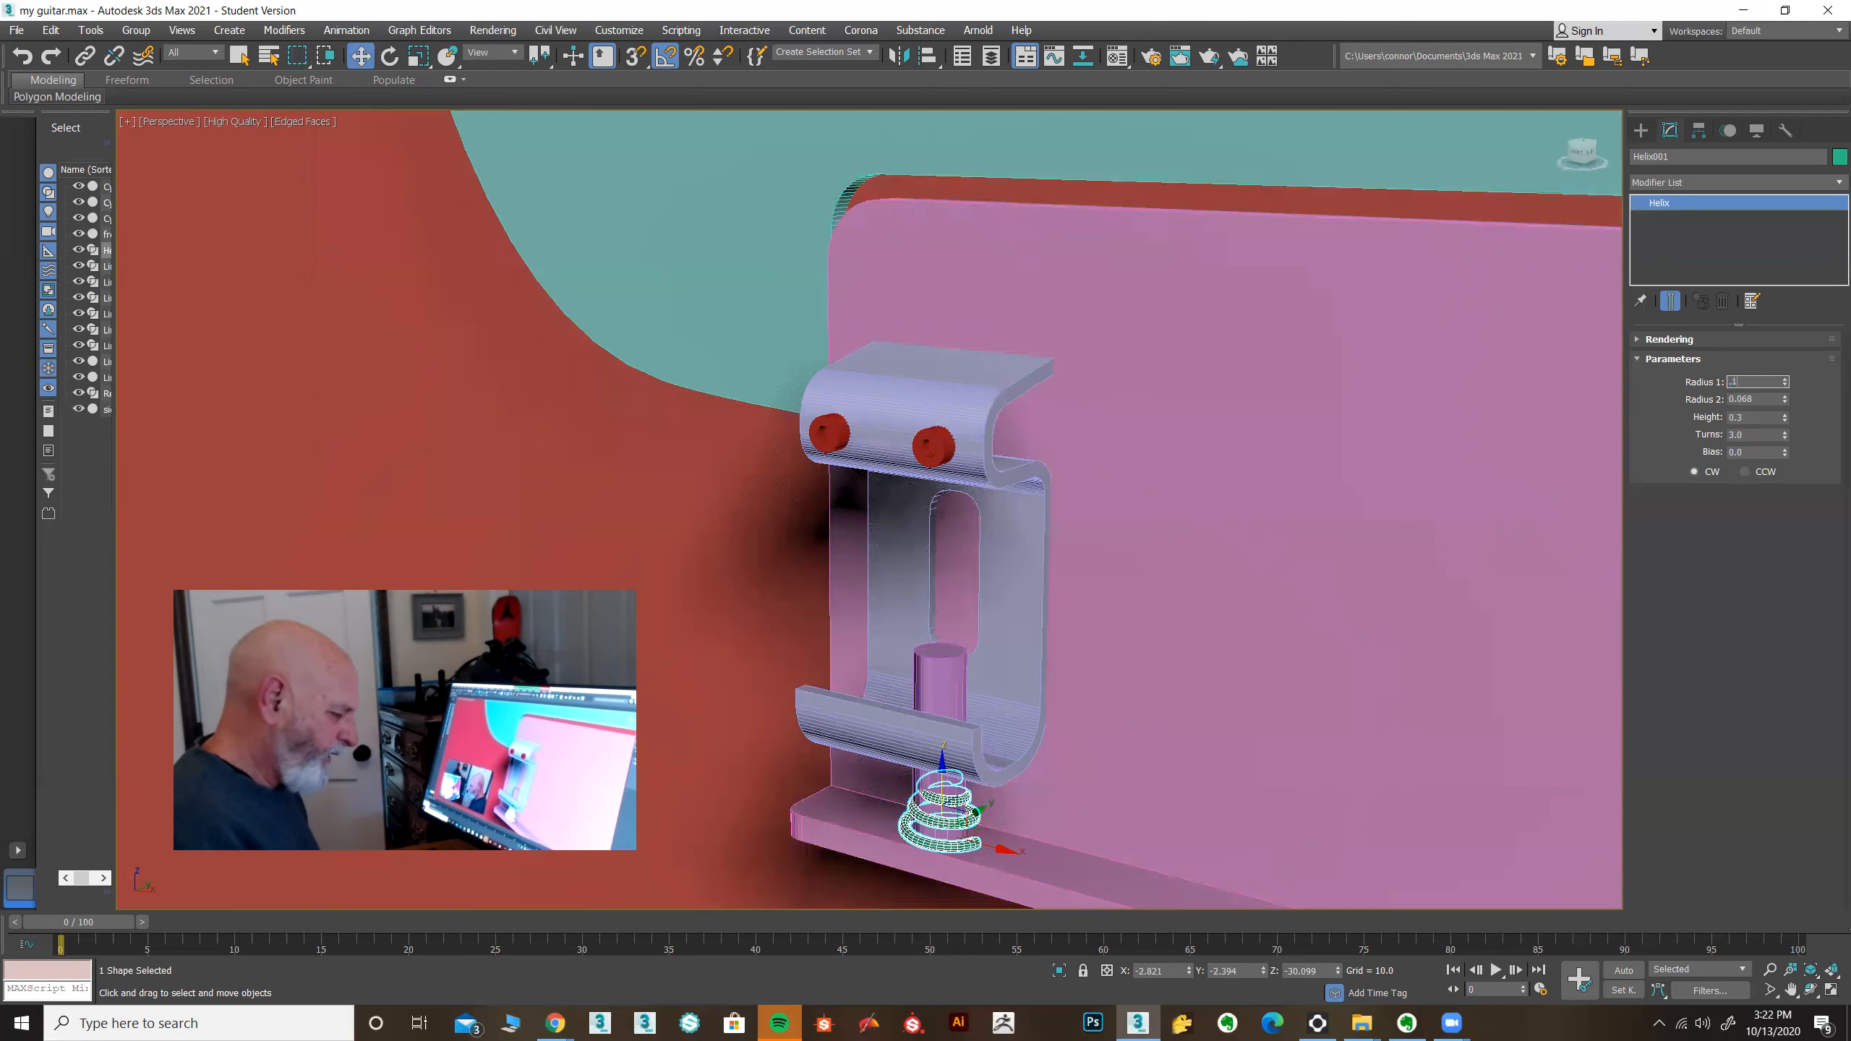
text(.15)
key(Return)
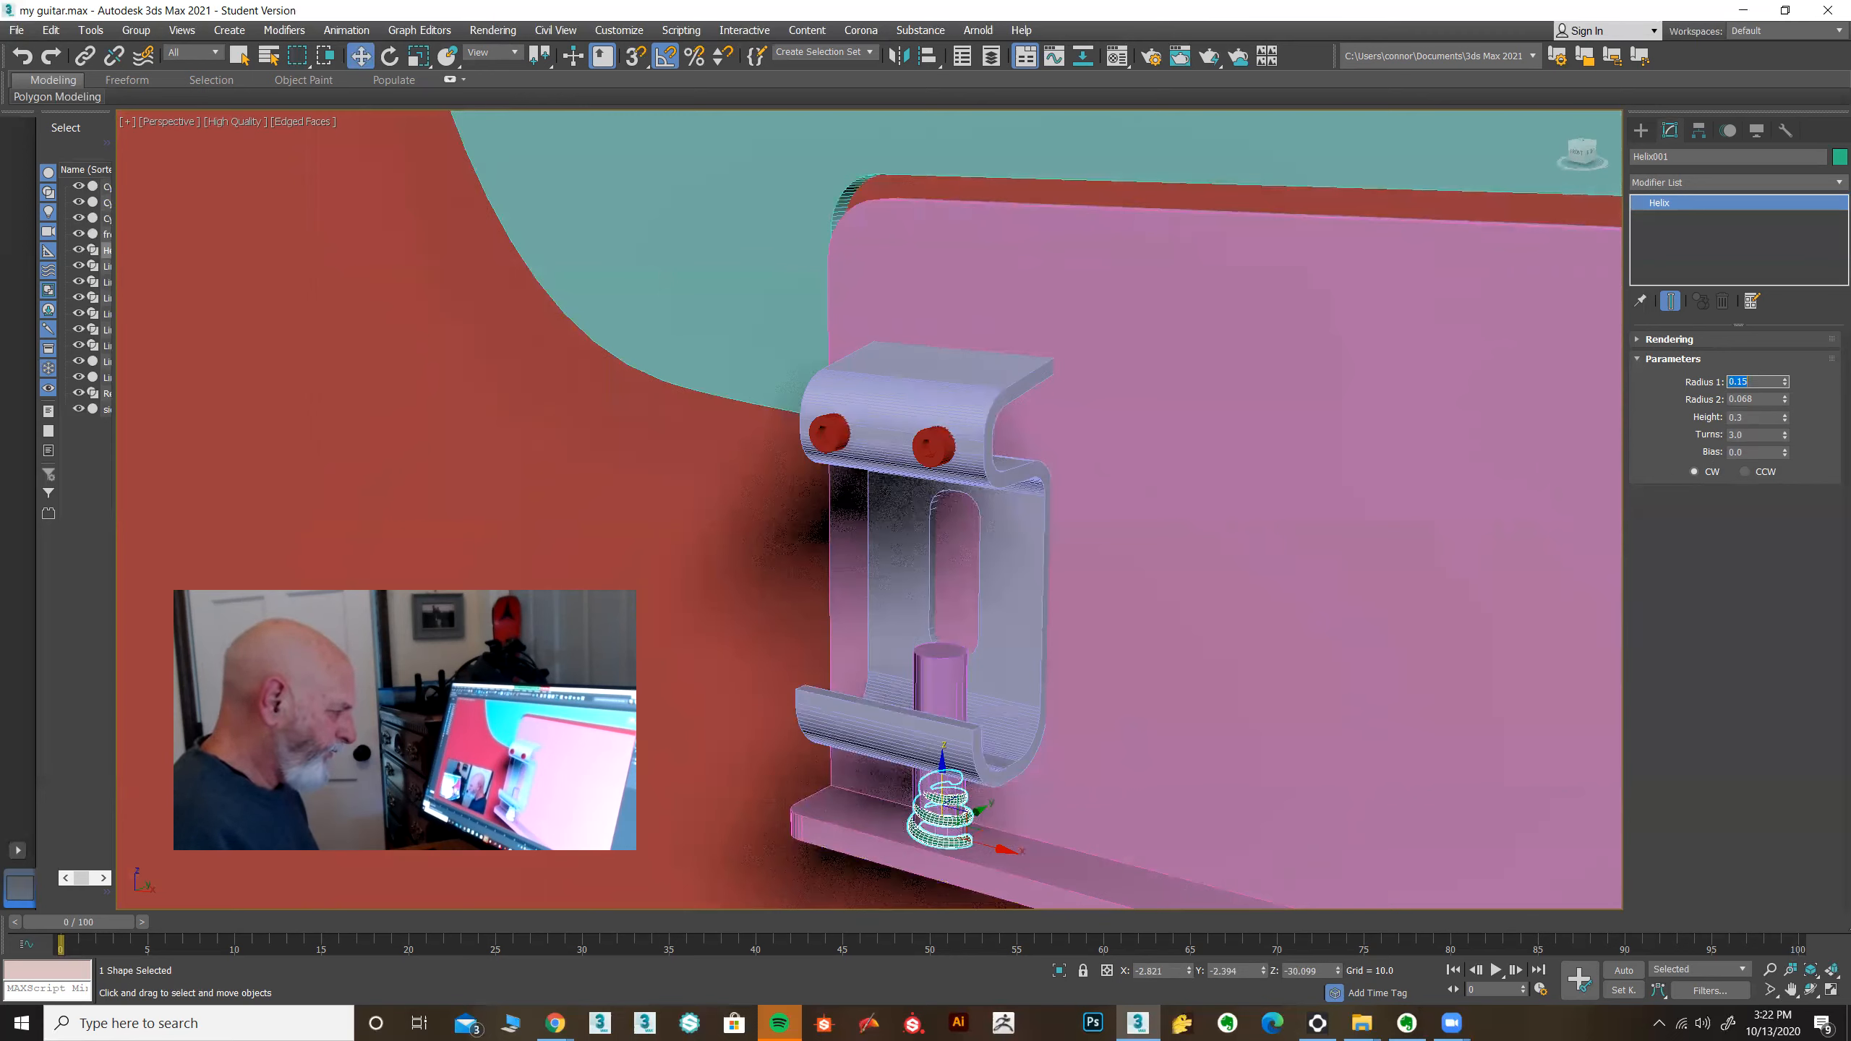
double_click(1748, 398)
text(.15)
key(Return)
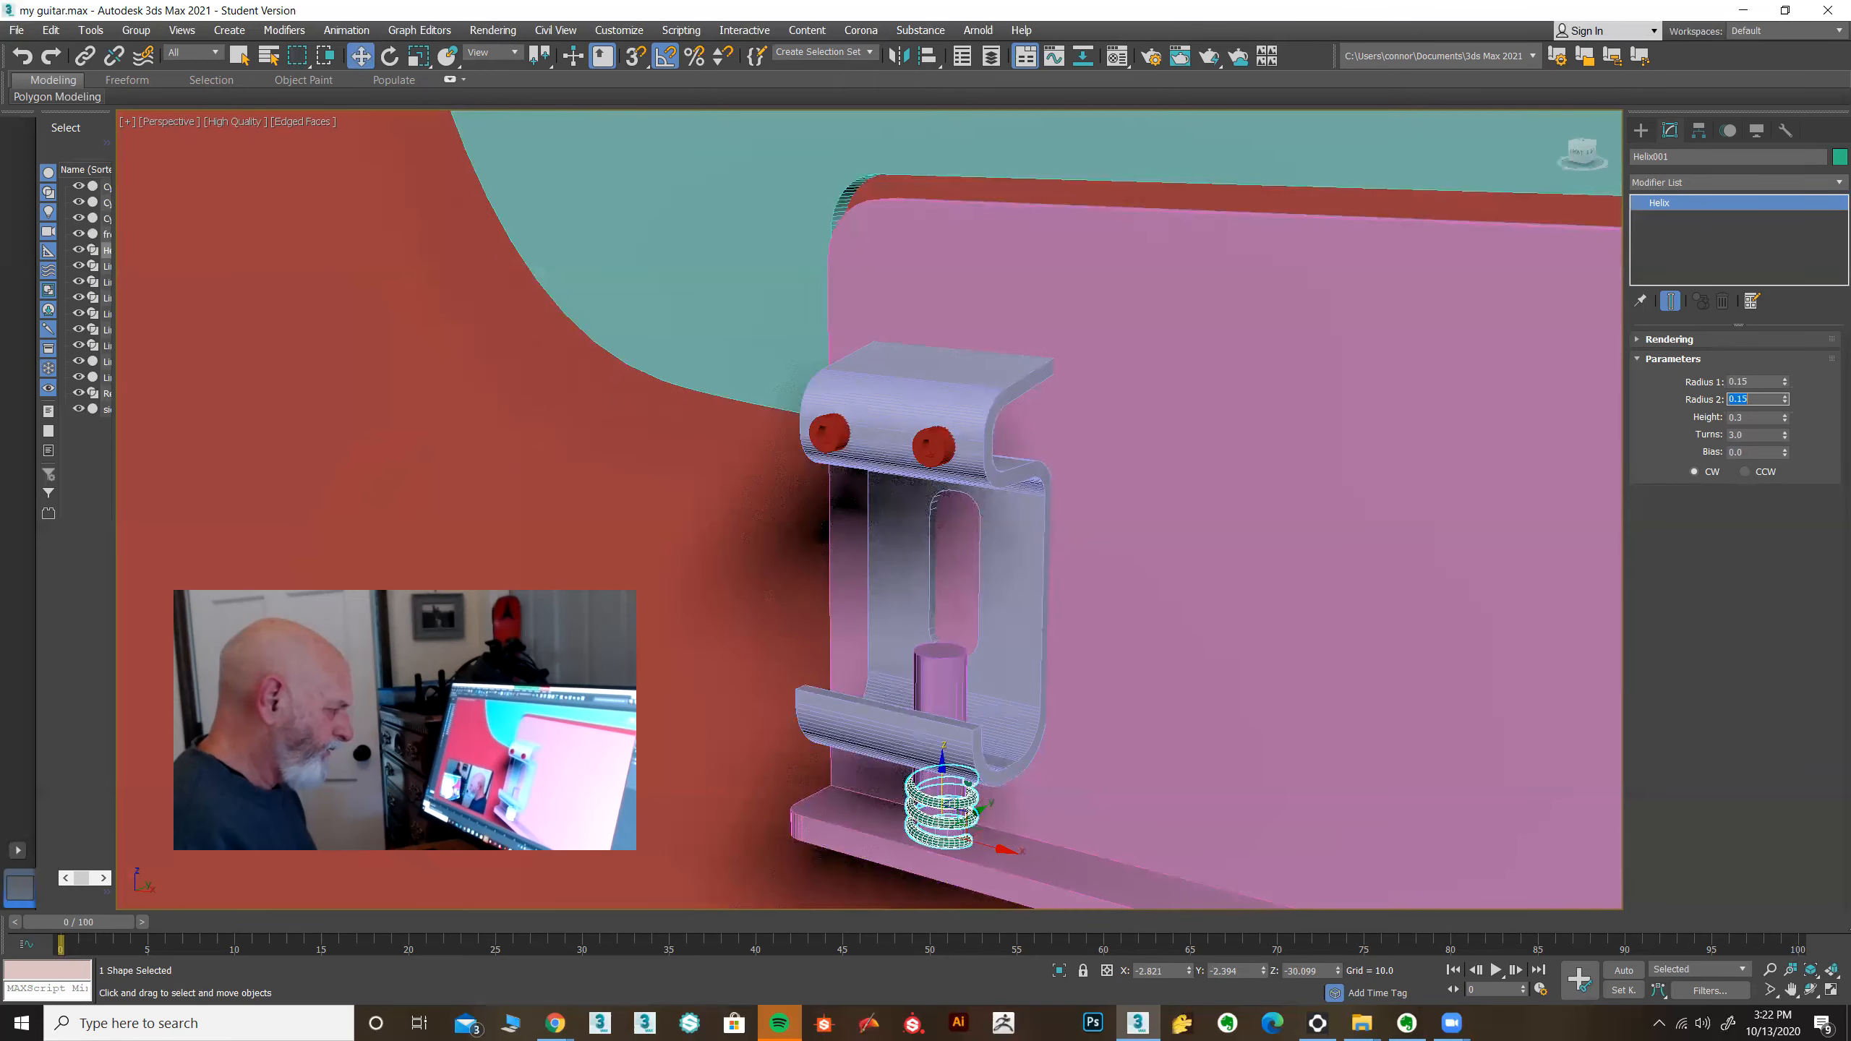
Step: Shift the helix sideways to about X -2.85 to centre it on the screw, and increase its height to 0.39
alt+middle_drag(969, 679, 1097, 701)
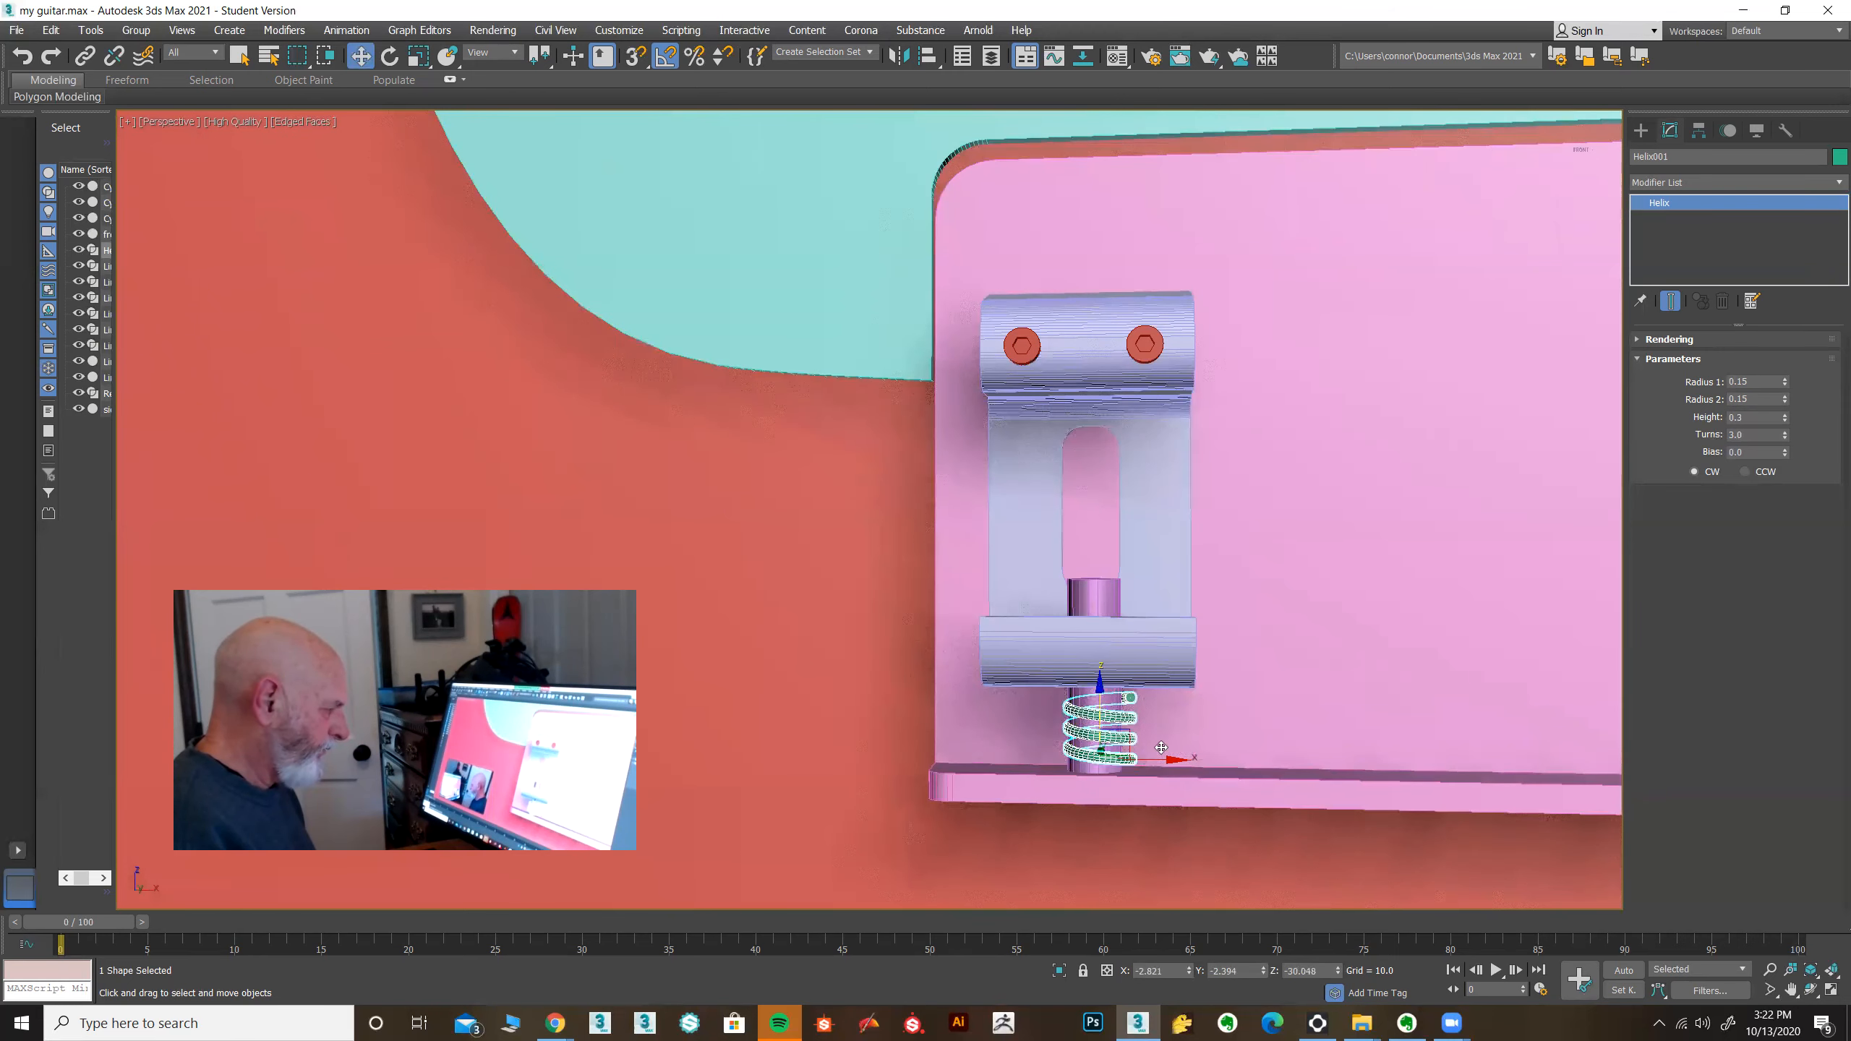
drag(1165, 759, 1162, 760)
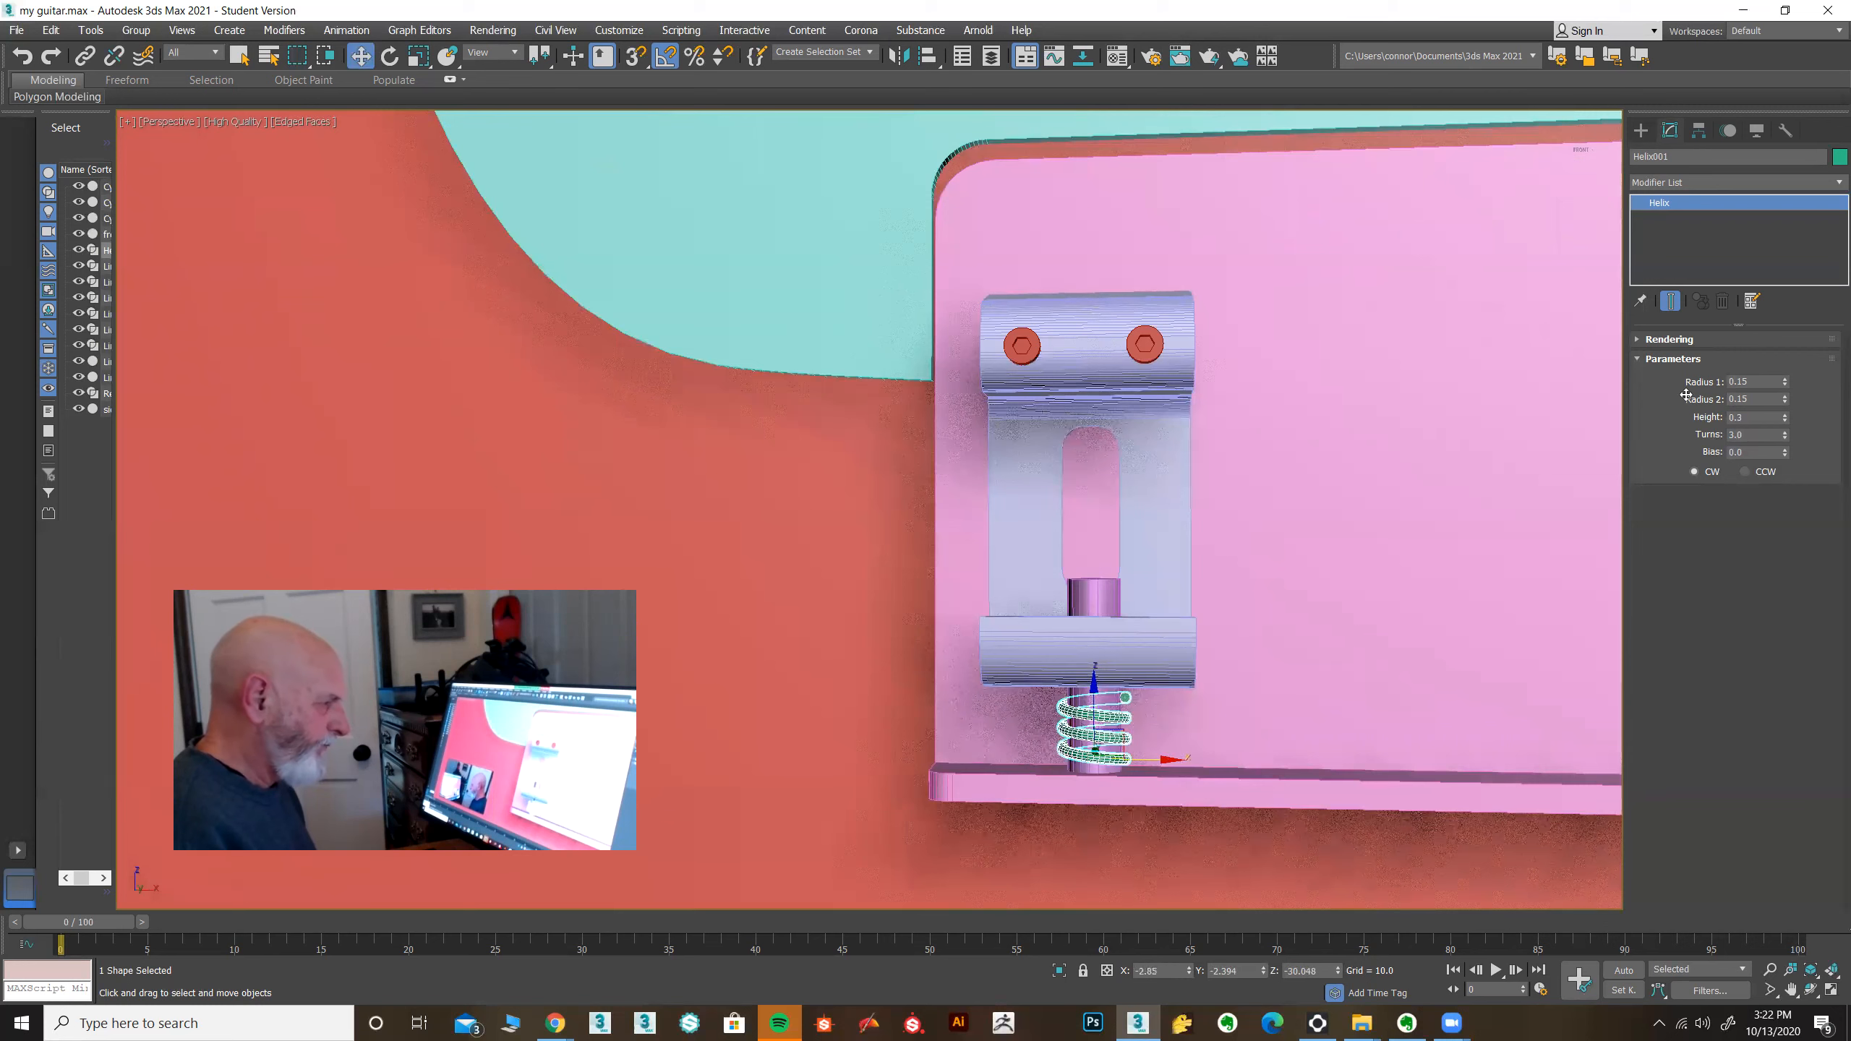
click(1785, 415)
click(1784, 415)
Step: Fine-position the helix around the screw, moving it to about Y -2.372, Z -30.114 so it rests on the plate's lip
alt+middle_drag(1425, 604, 961, 777)
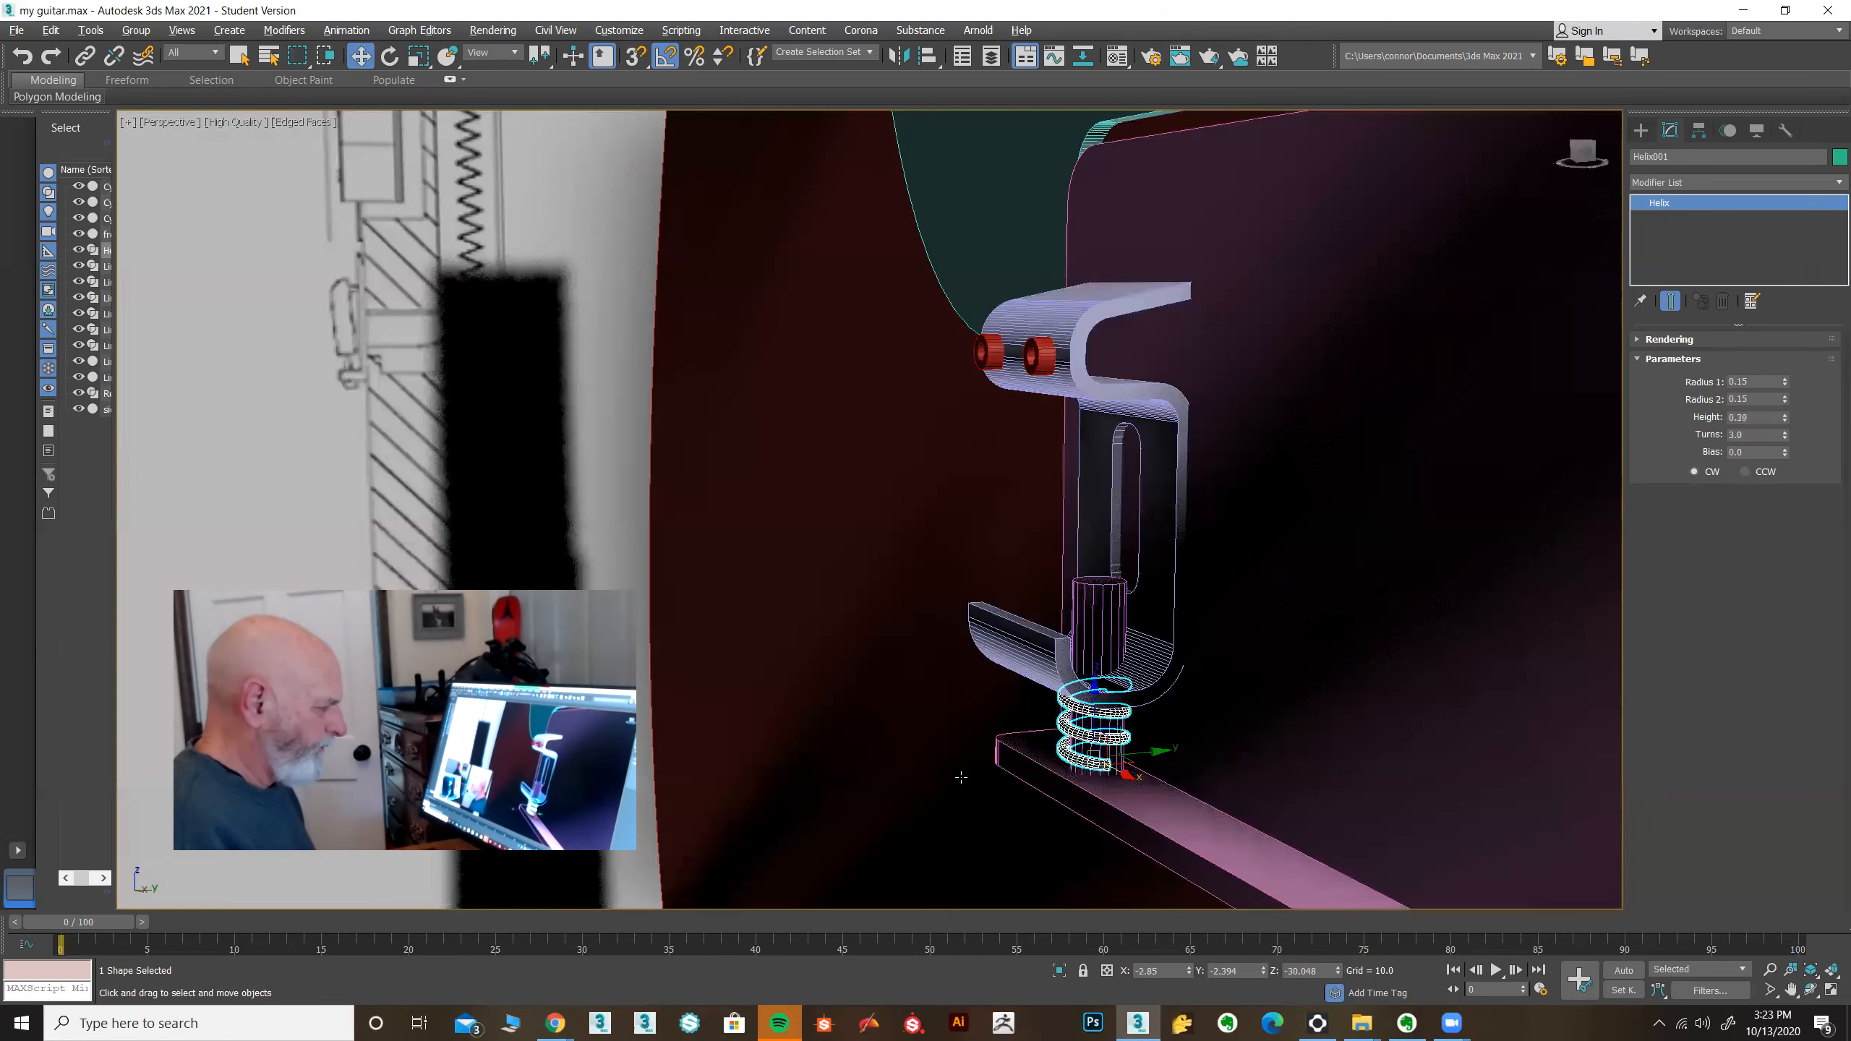
scroll(1079, 771, up, 4)
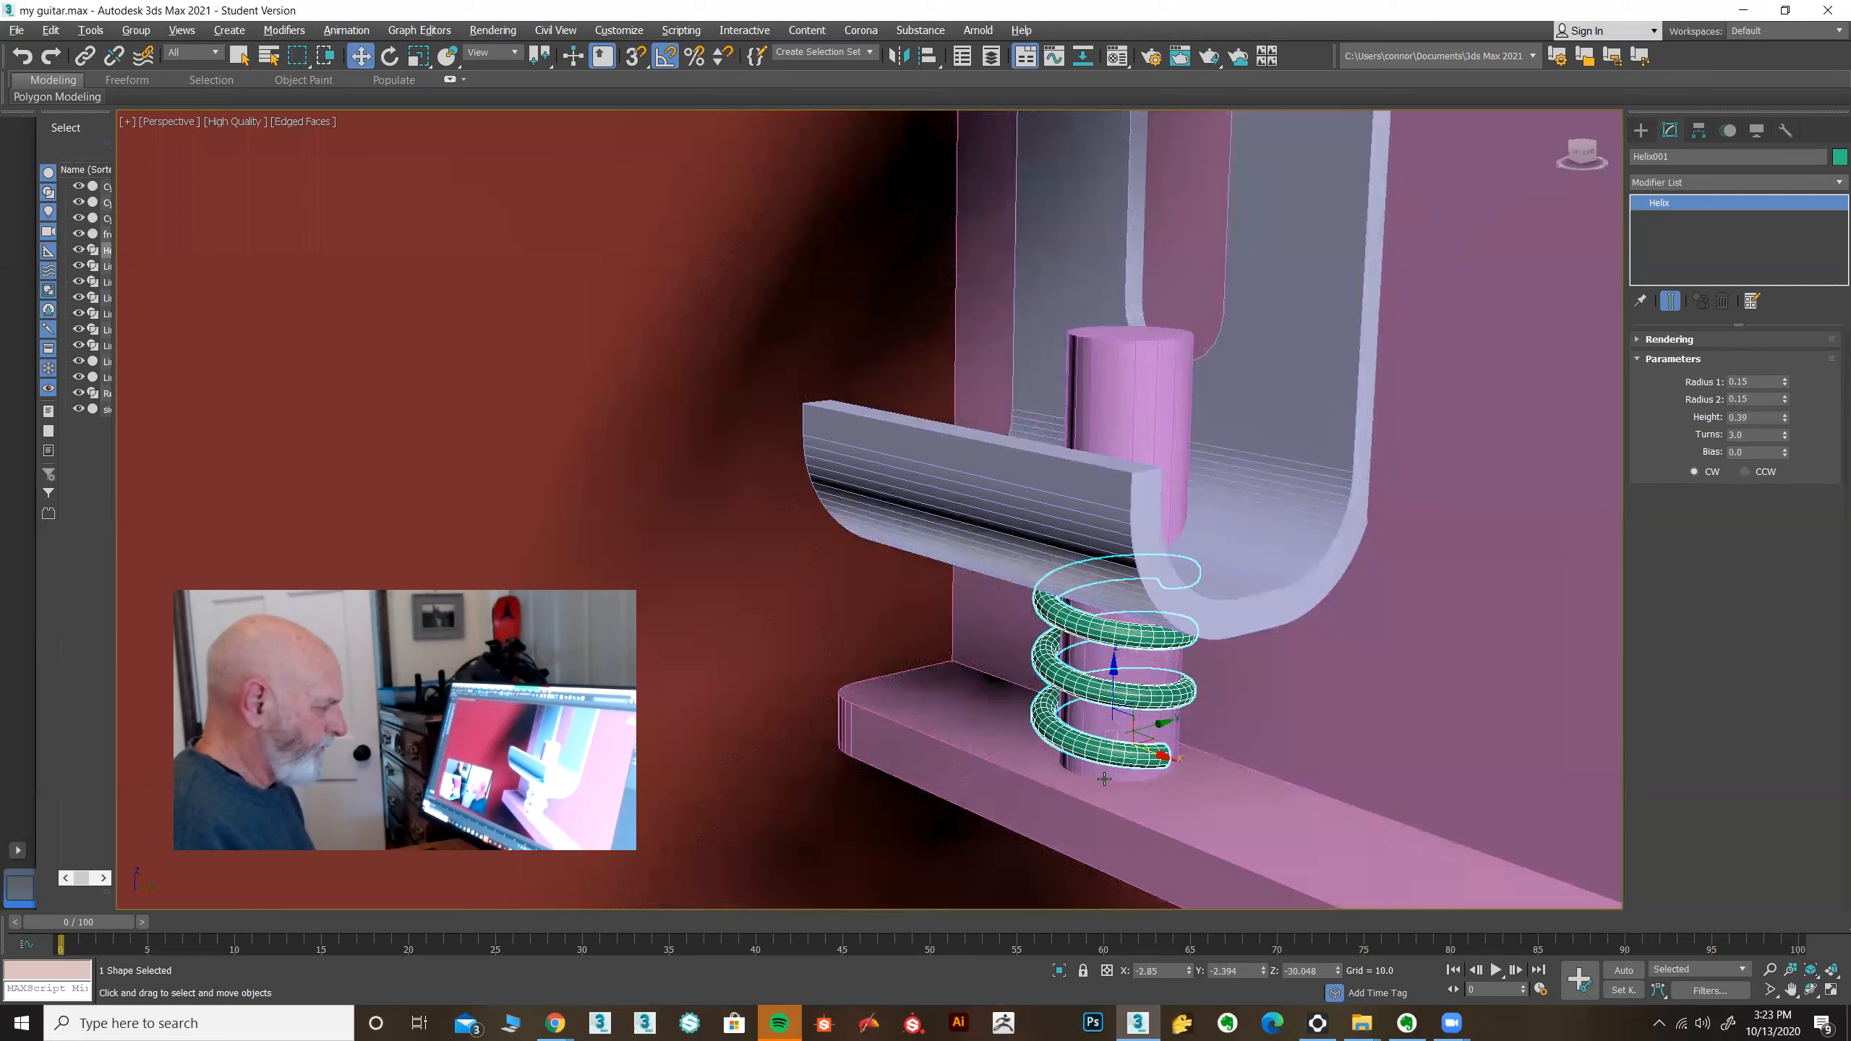
drag(1159, 724, 1166, 724)
drag(1121, 665, 1123, 697)
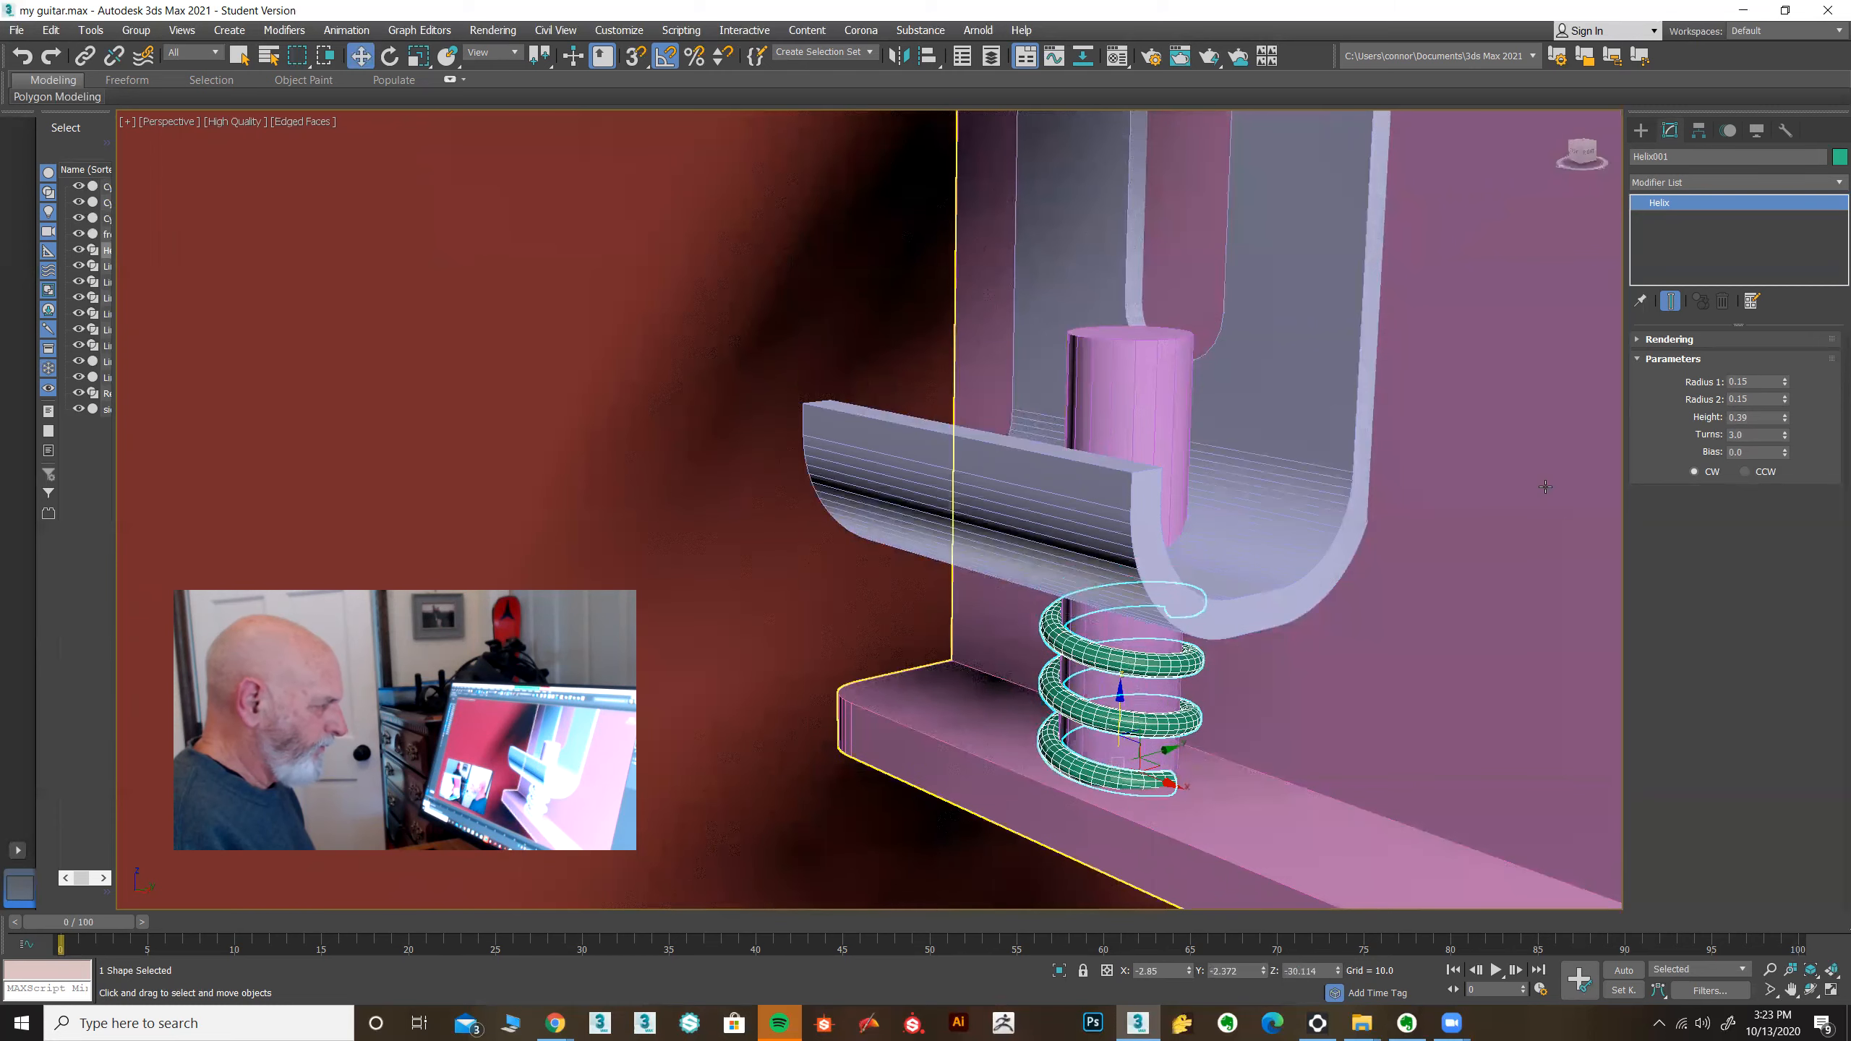
Step: Increase the helix's height to 0.45 so the spring spans from the plate's lip to the saddle
alt+middle_drag(1137, 657, 1565, 480)
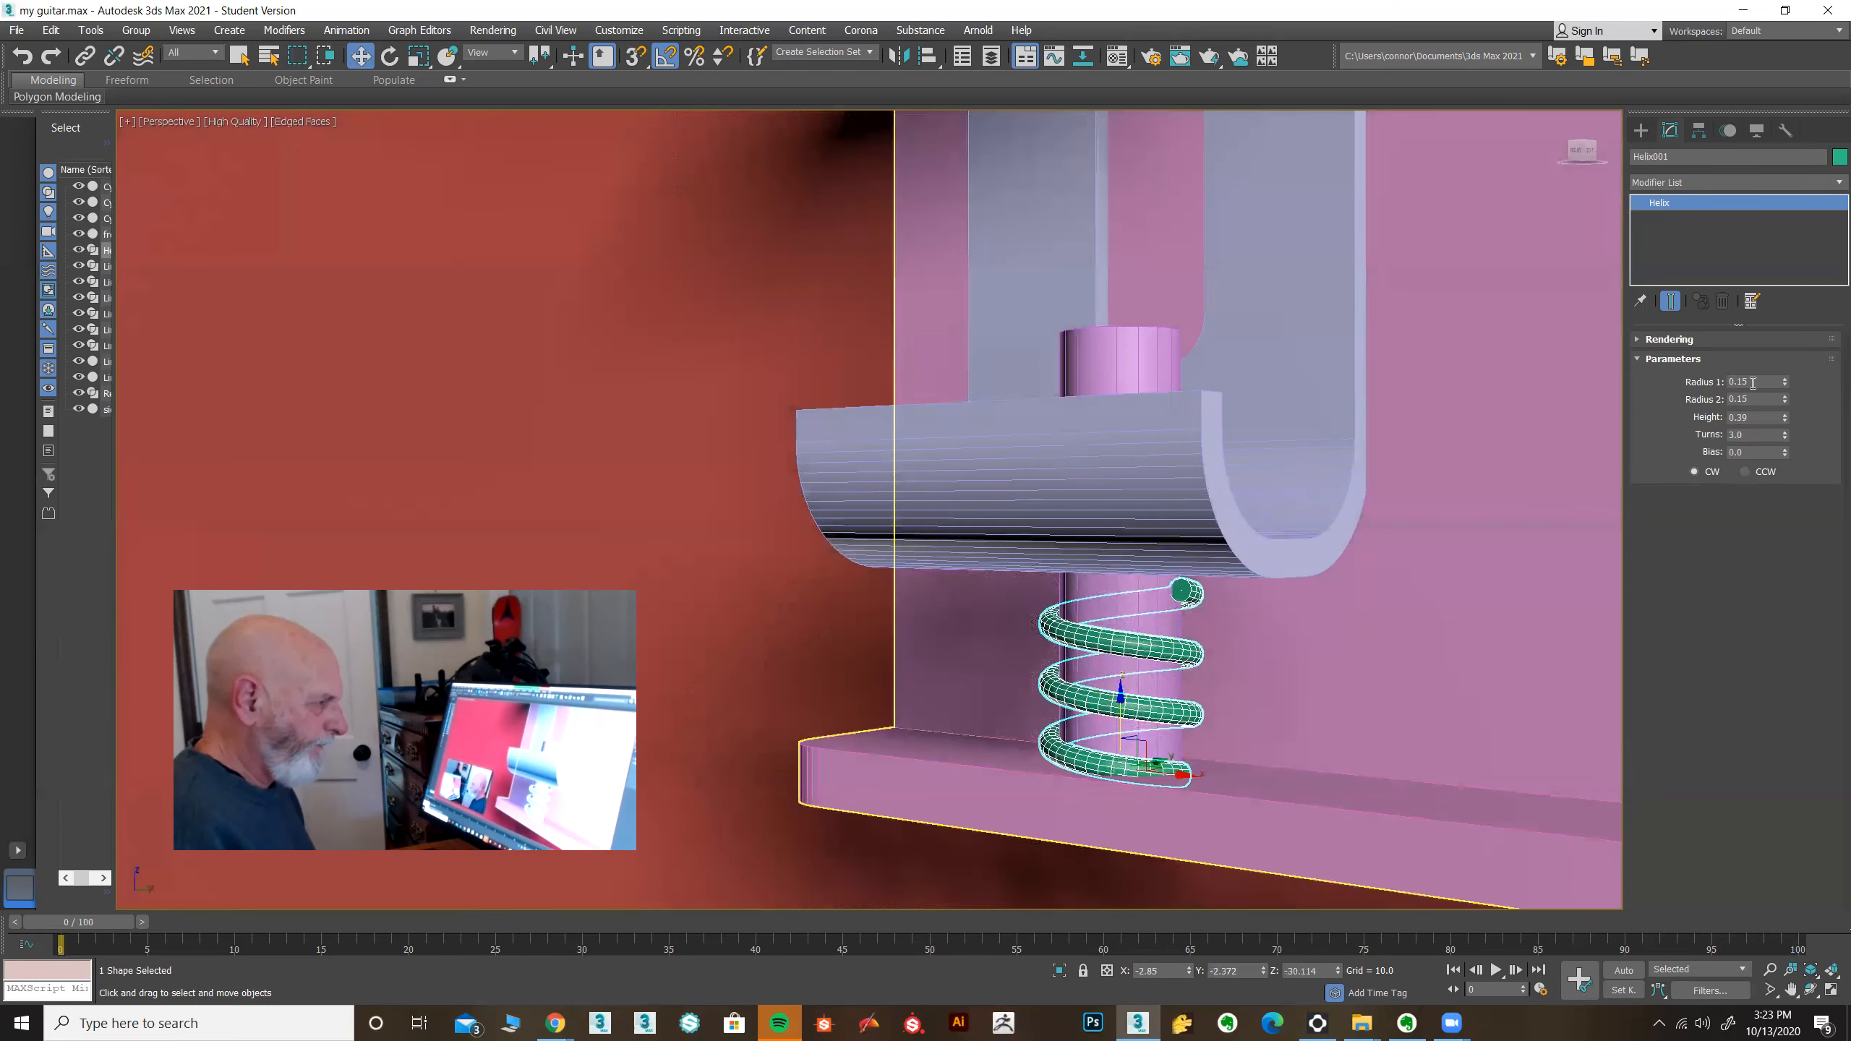
click(1786, 414)
click(1785, 414)
click(1785, 414)
click(1786, 414)
click(1785, 415)
click(1786, 415)
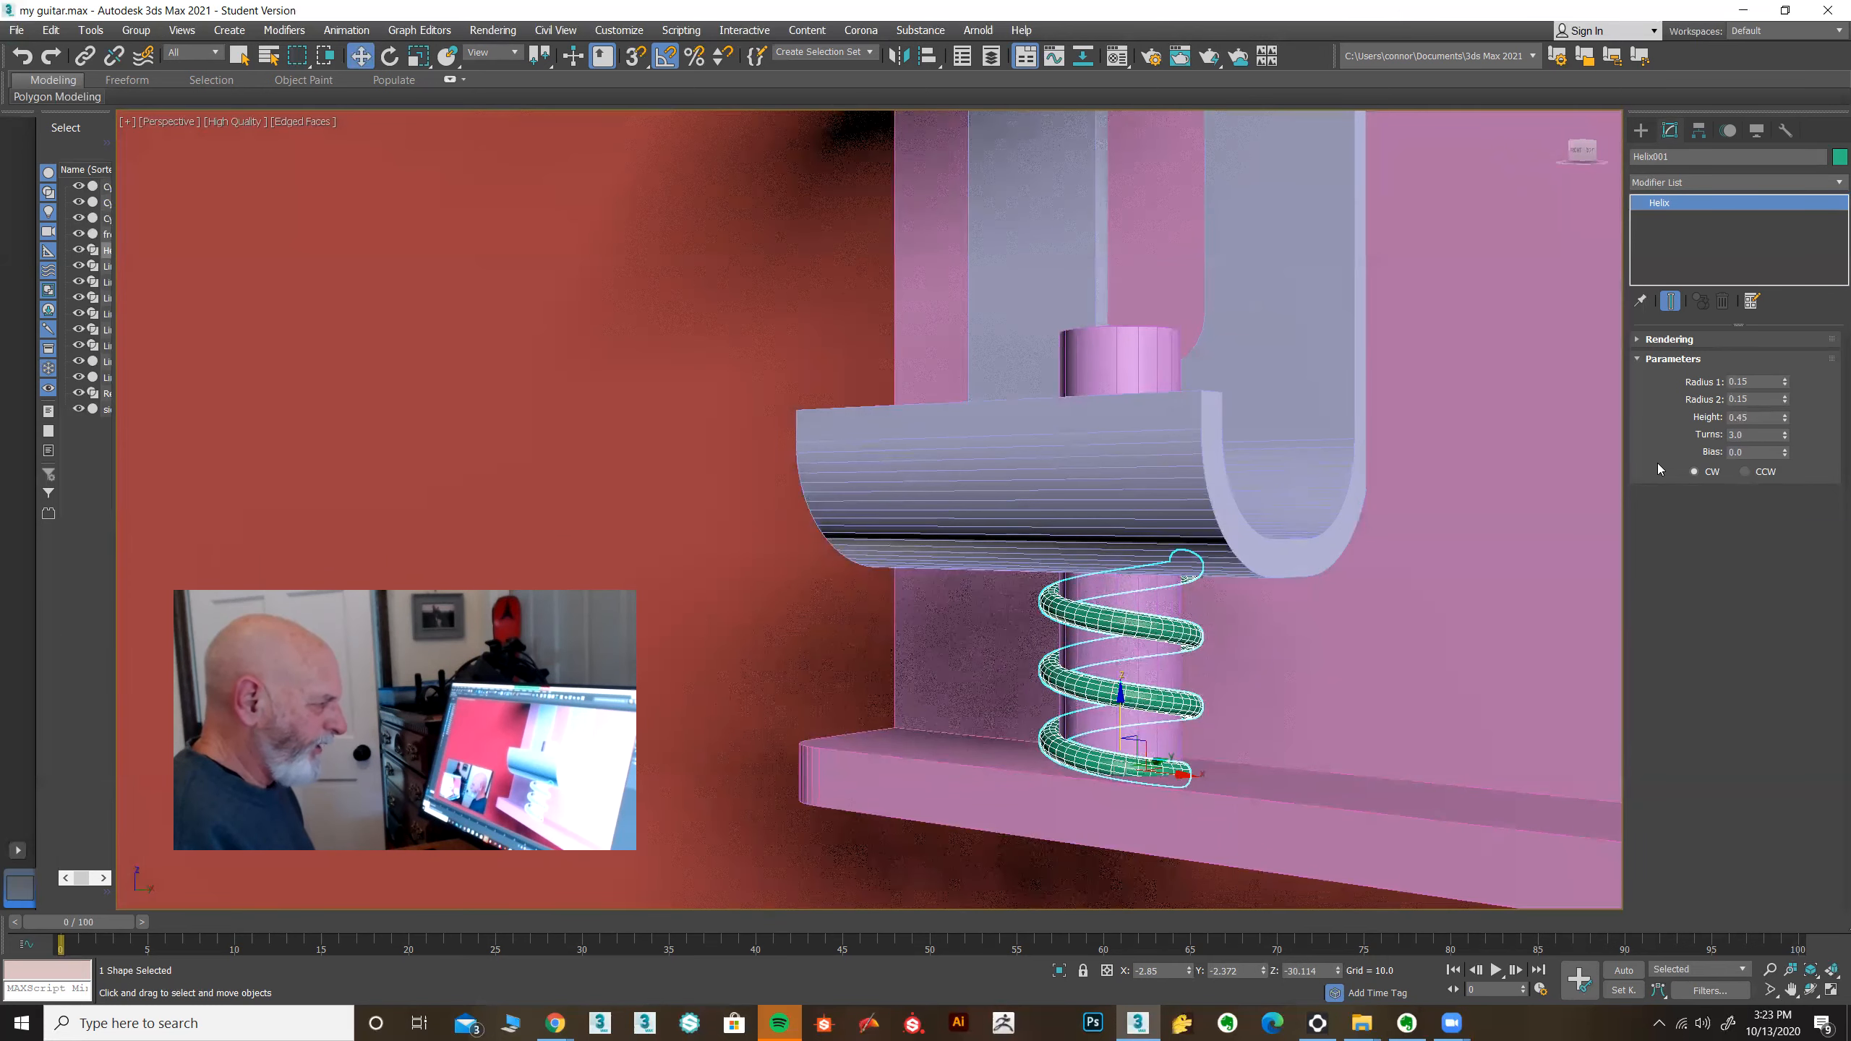
Step: Set the helix's winding direction to CCW and compare it with the bridge reference photo in the browser
alt+middle_drag(1320, 552, 1371, 533)
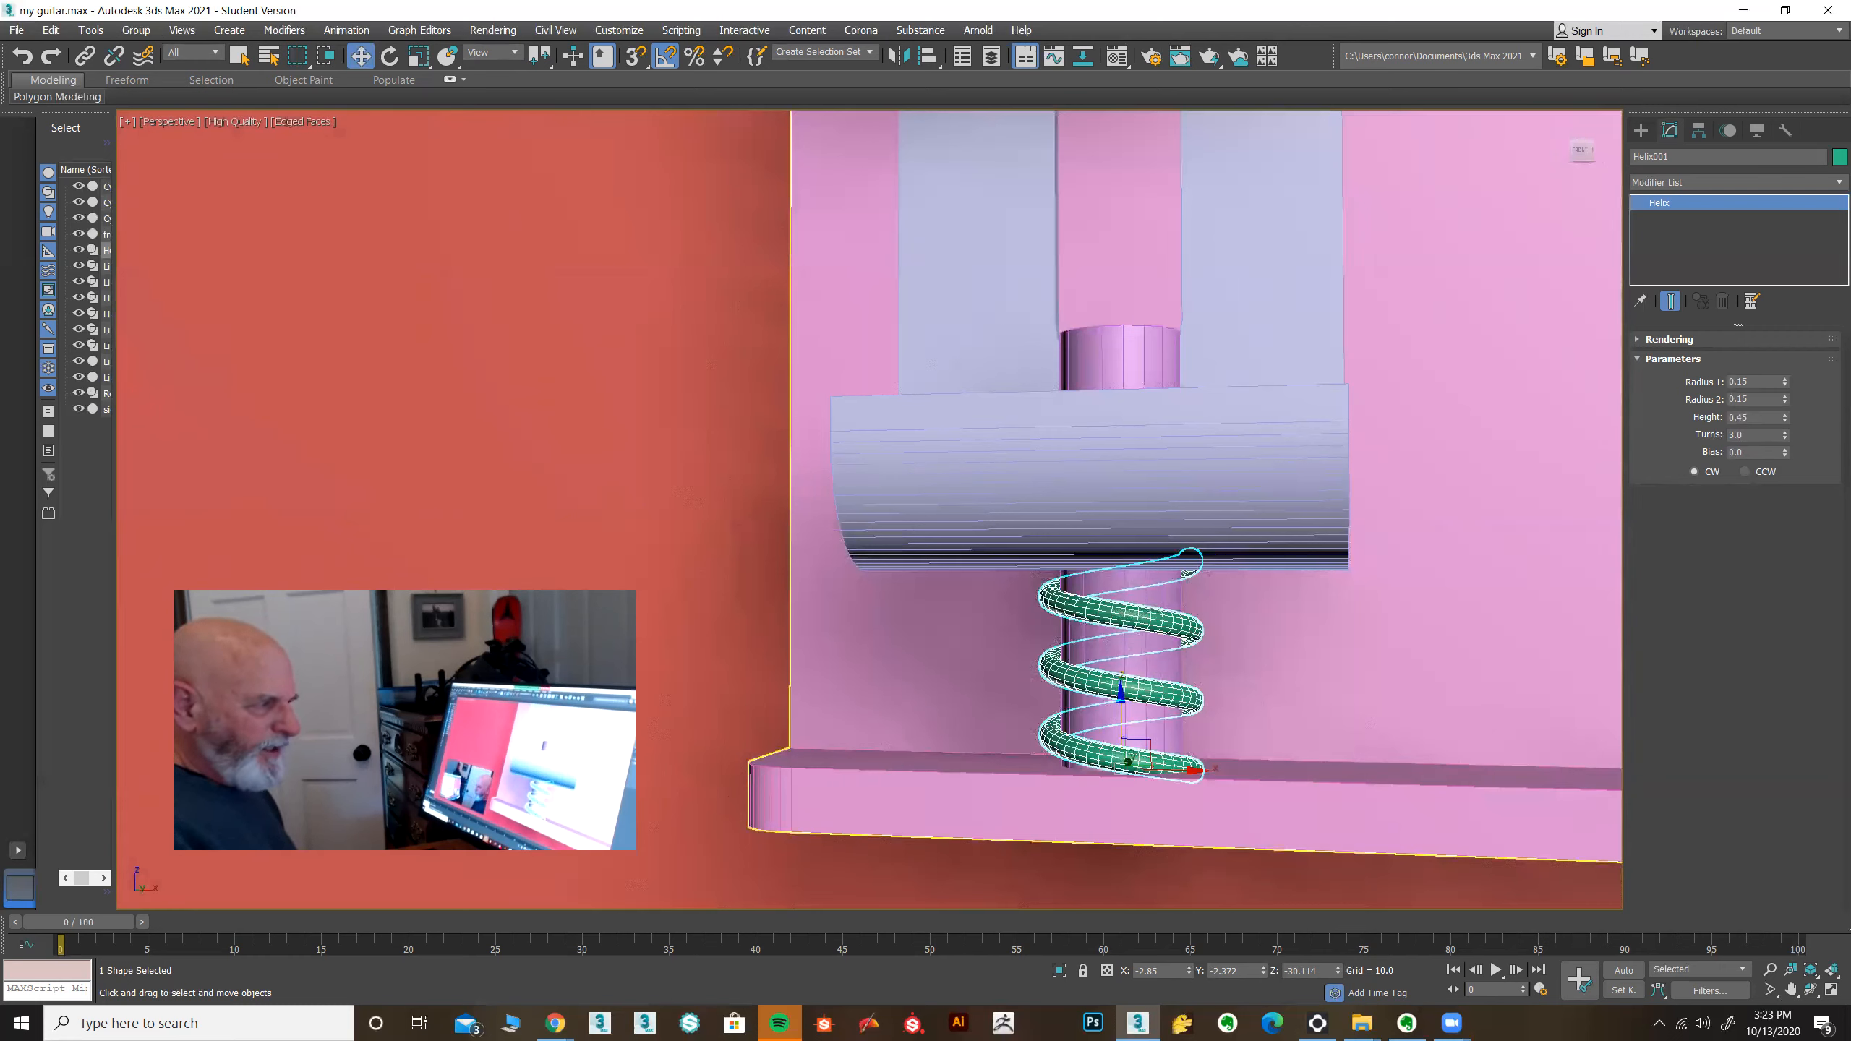
click(1745, 472)
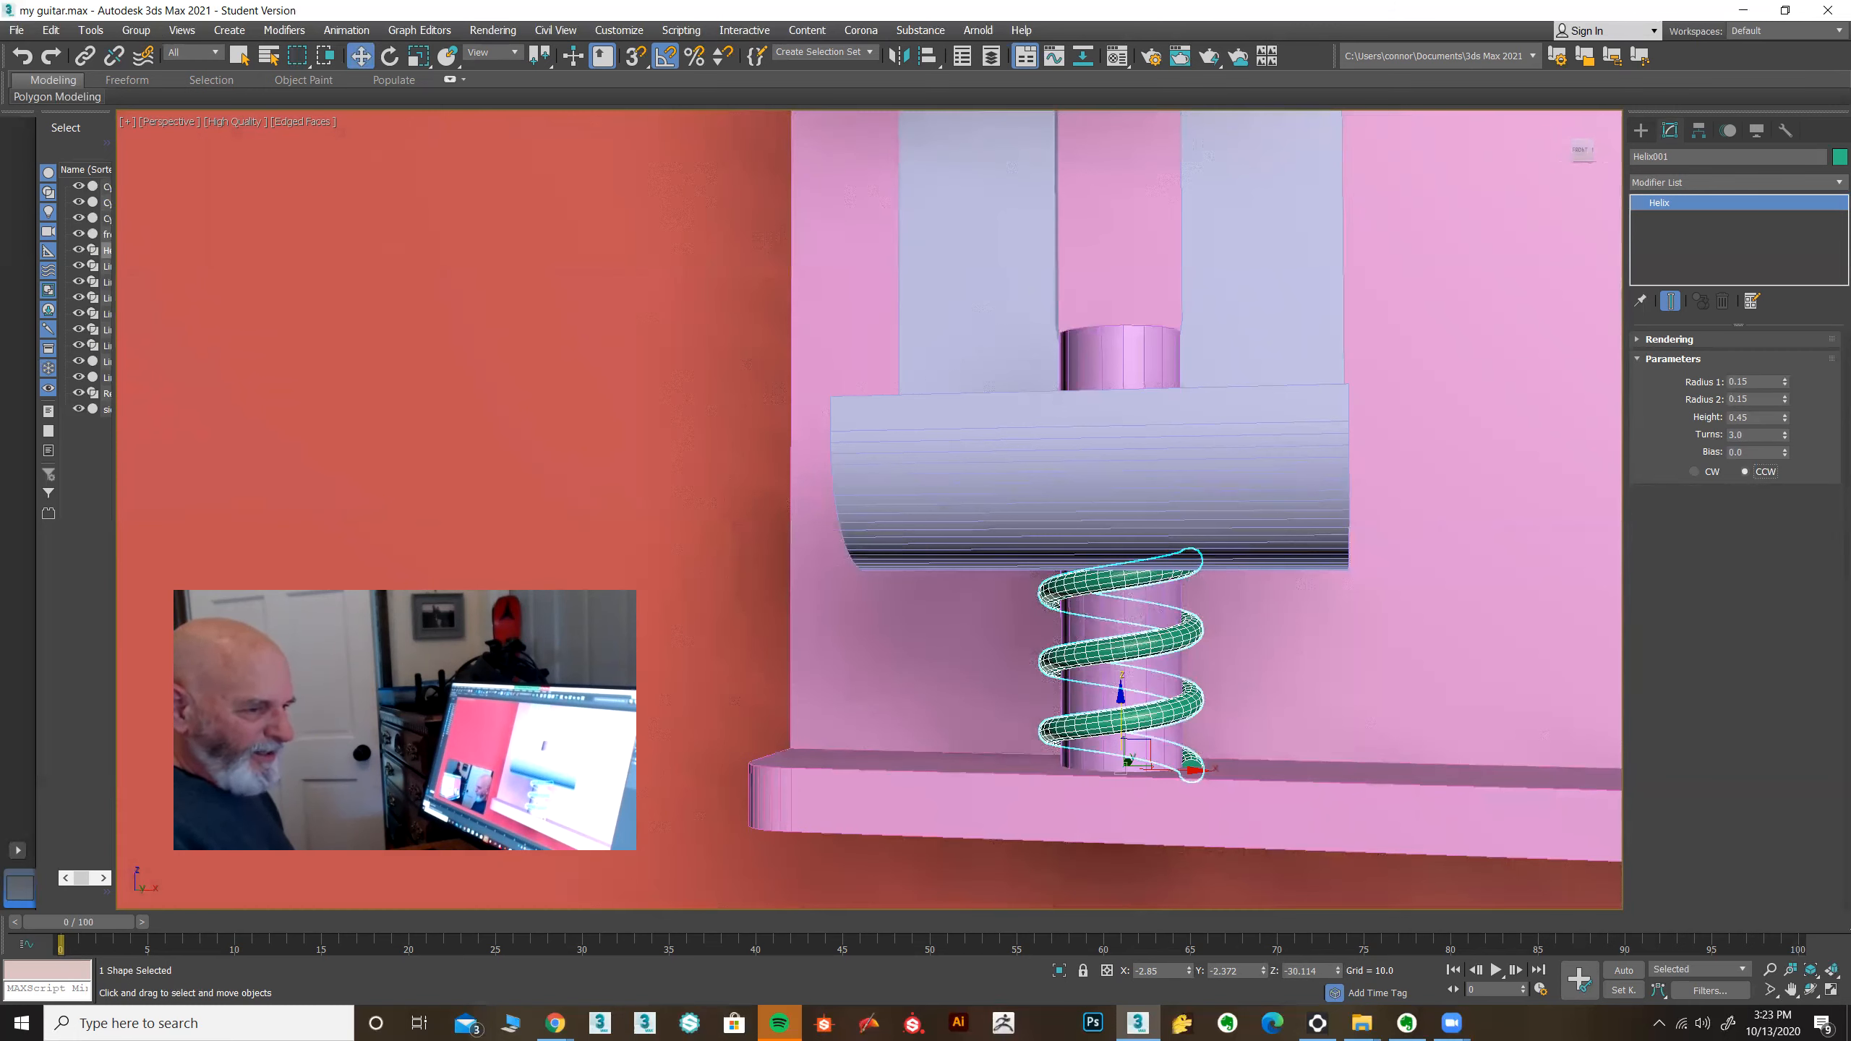
key(alt+Tab)
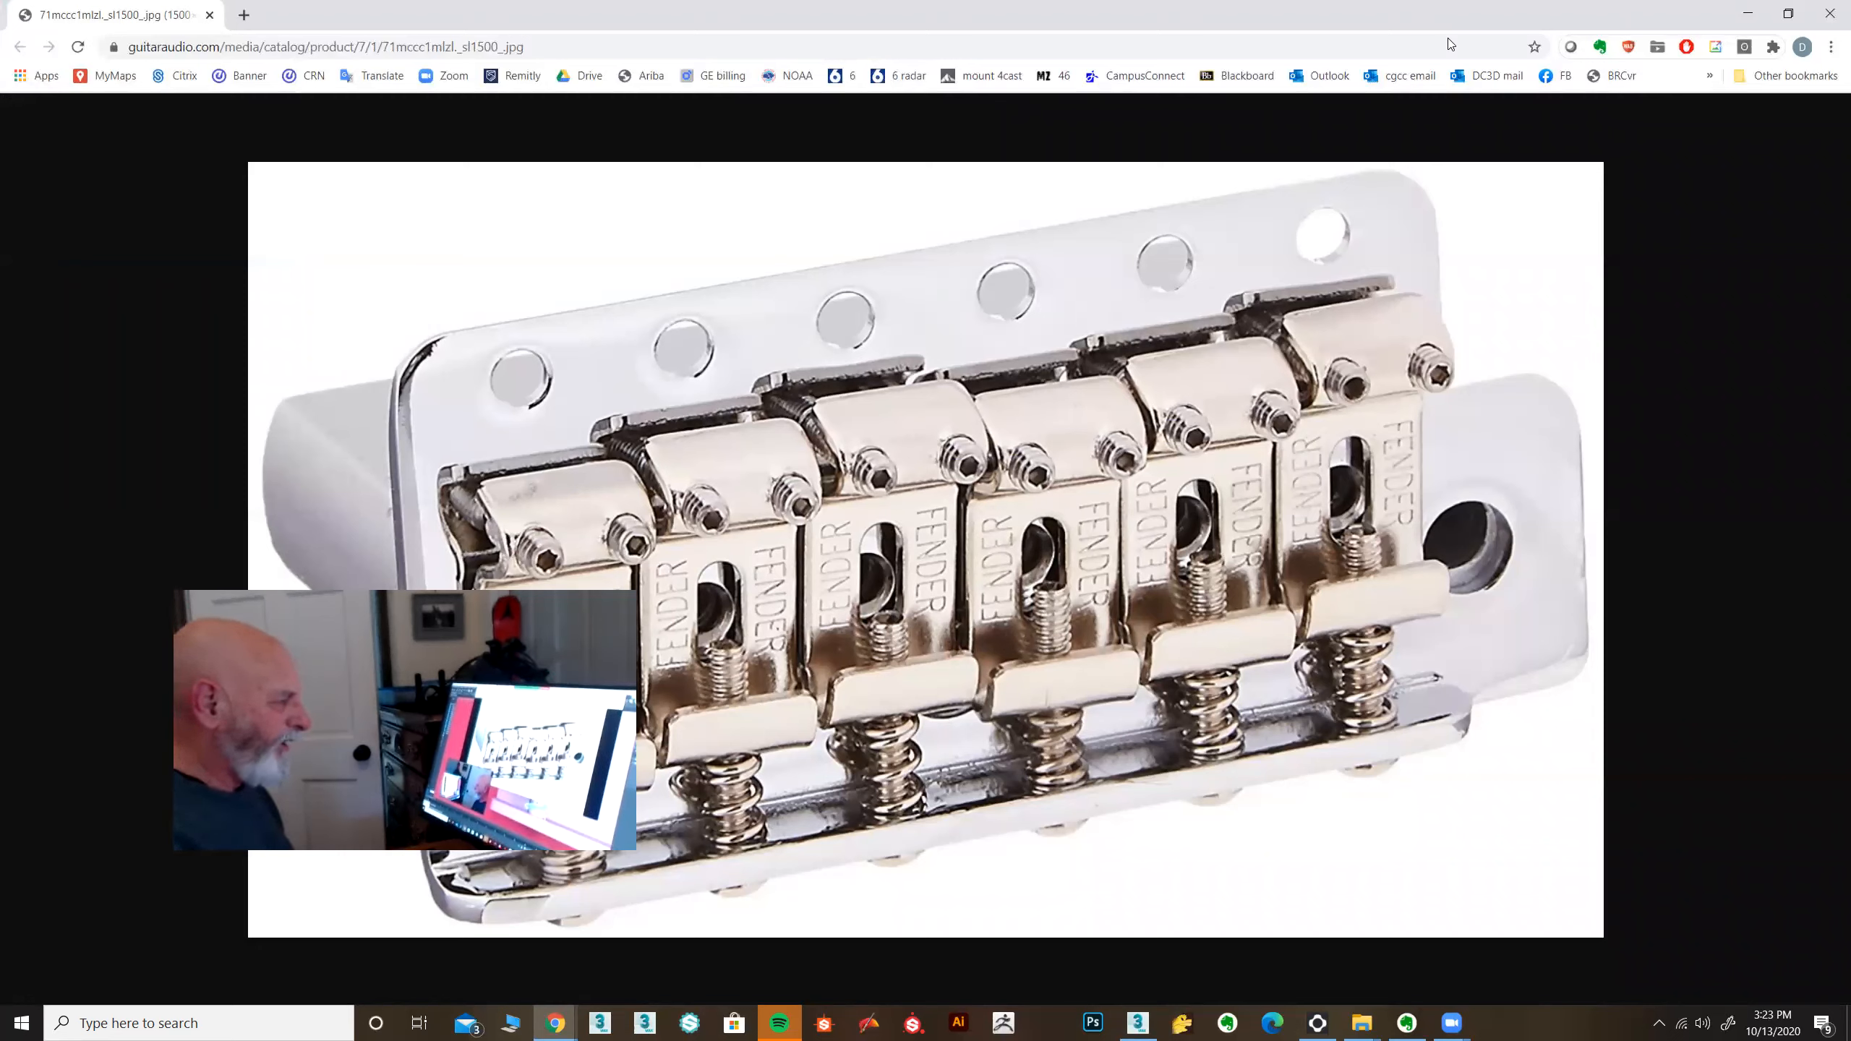
double_click(1234, 9)
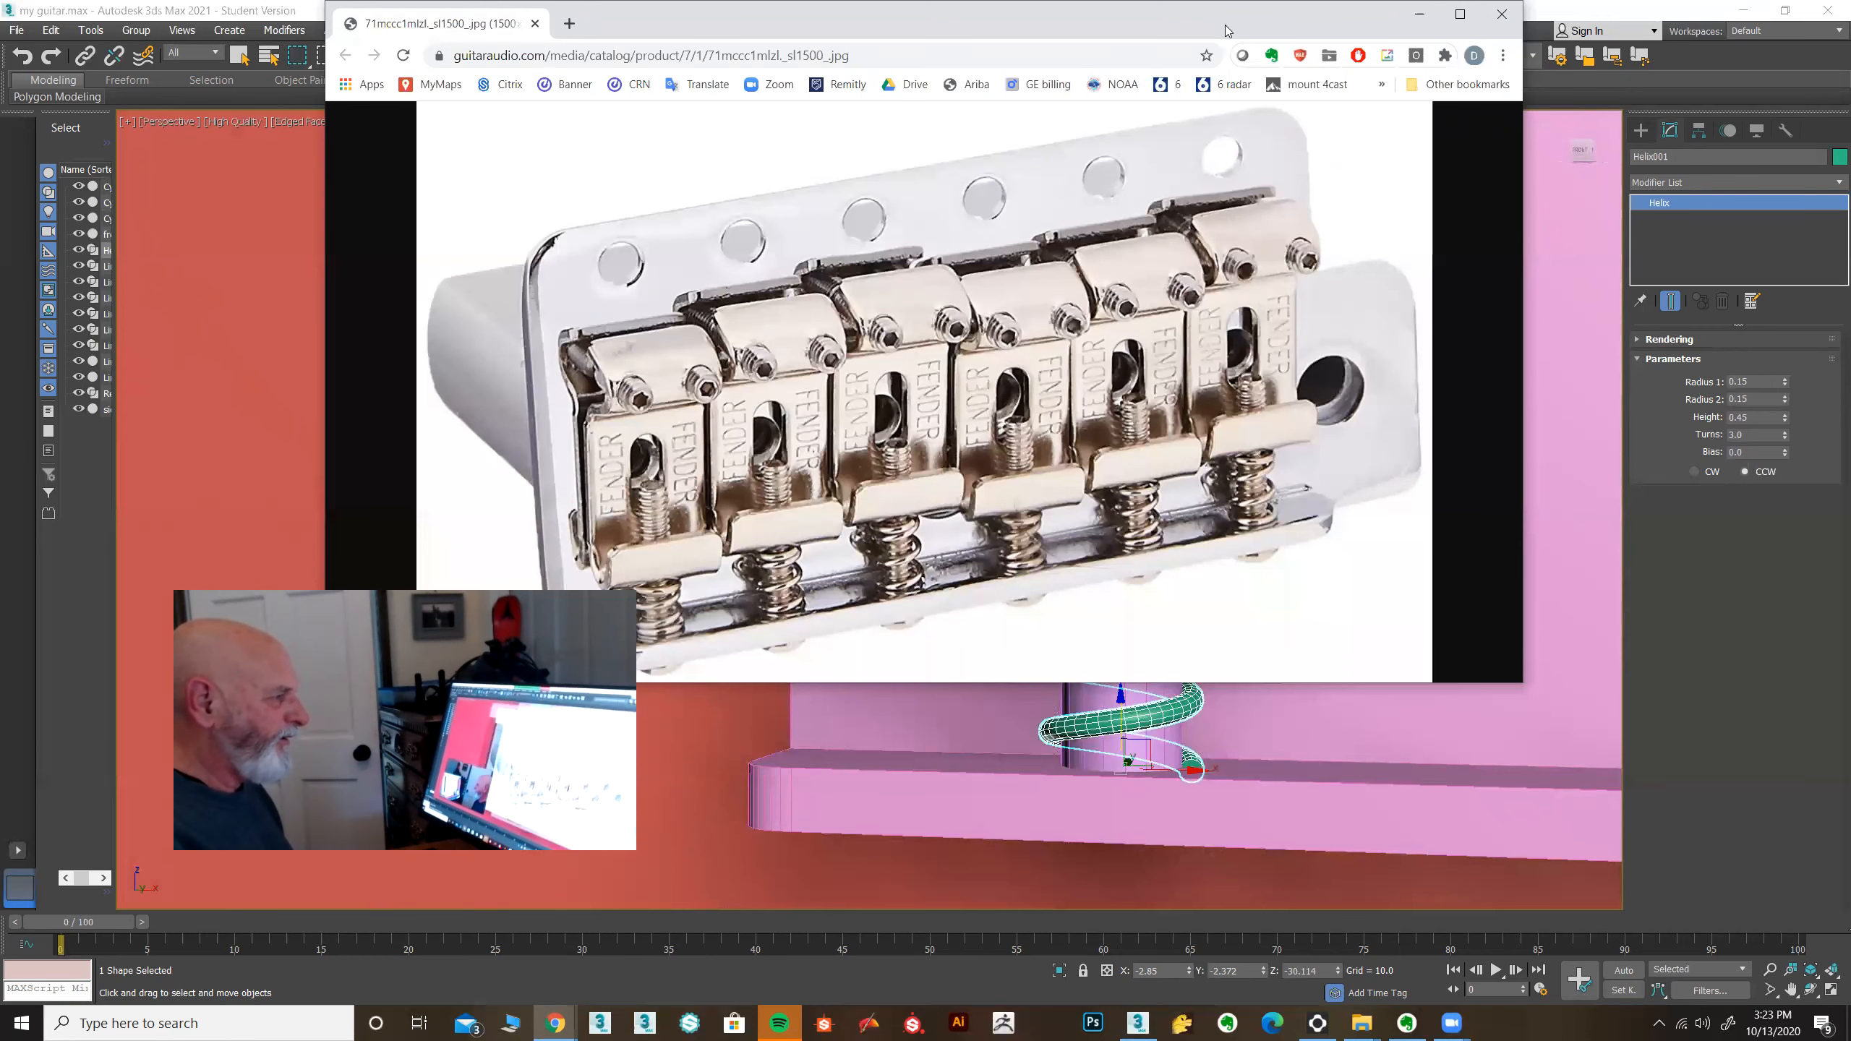
click(1418, 13)
Step: Clone the saddle screw's cylinder straight down as a copy extending below the bridge plate's lip
scroll(1510, 495, down, 2)
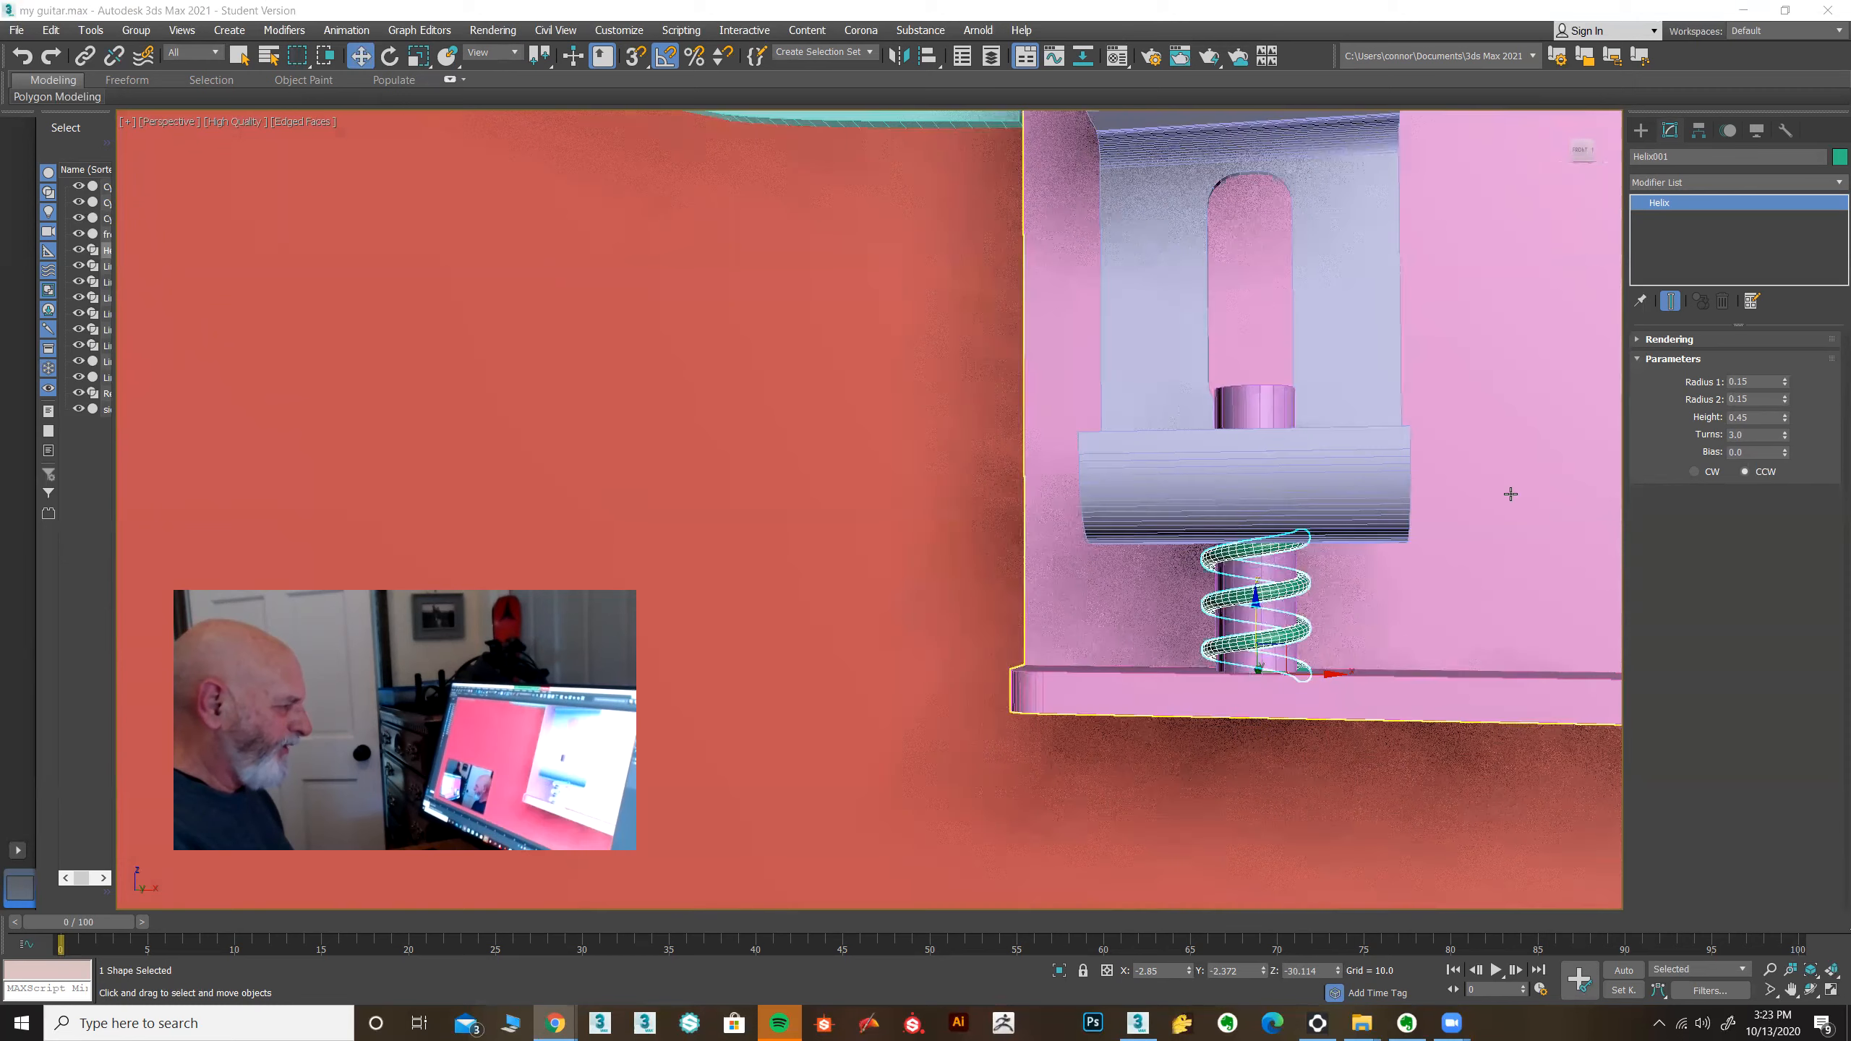
middle_drag(1340, 575, 1303, 583)
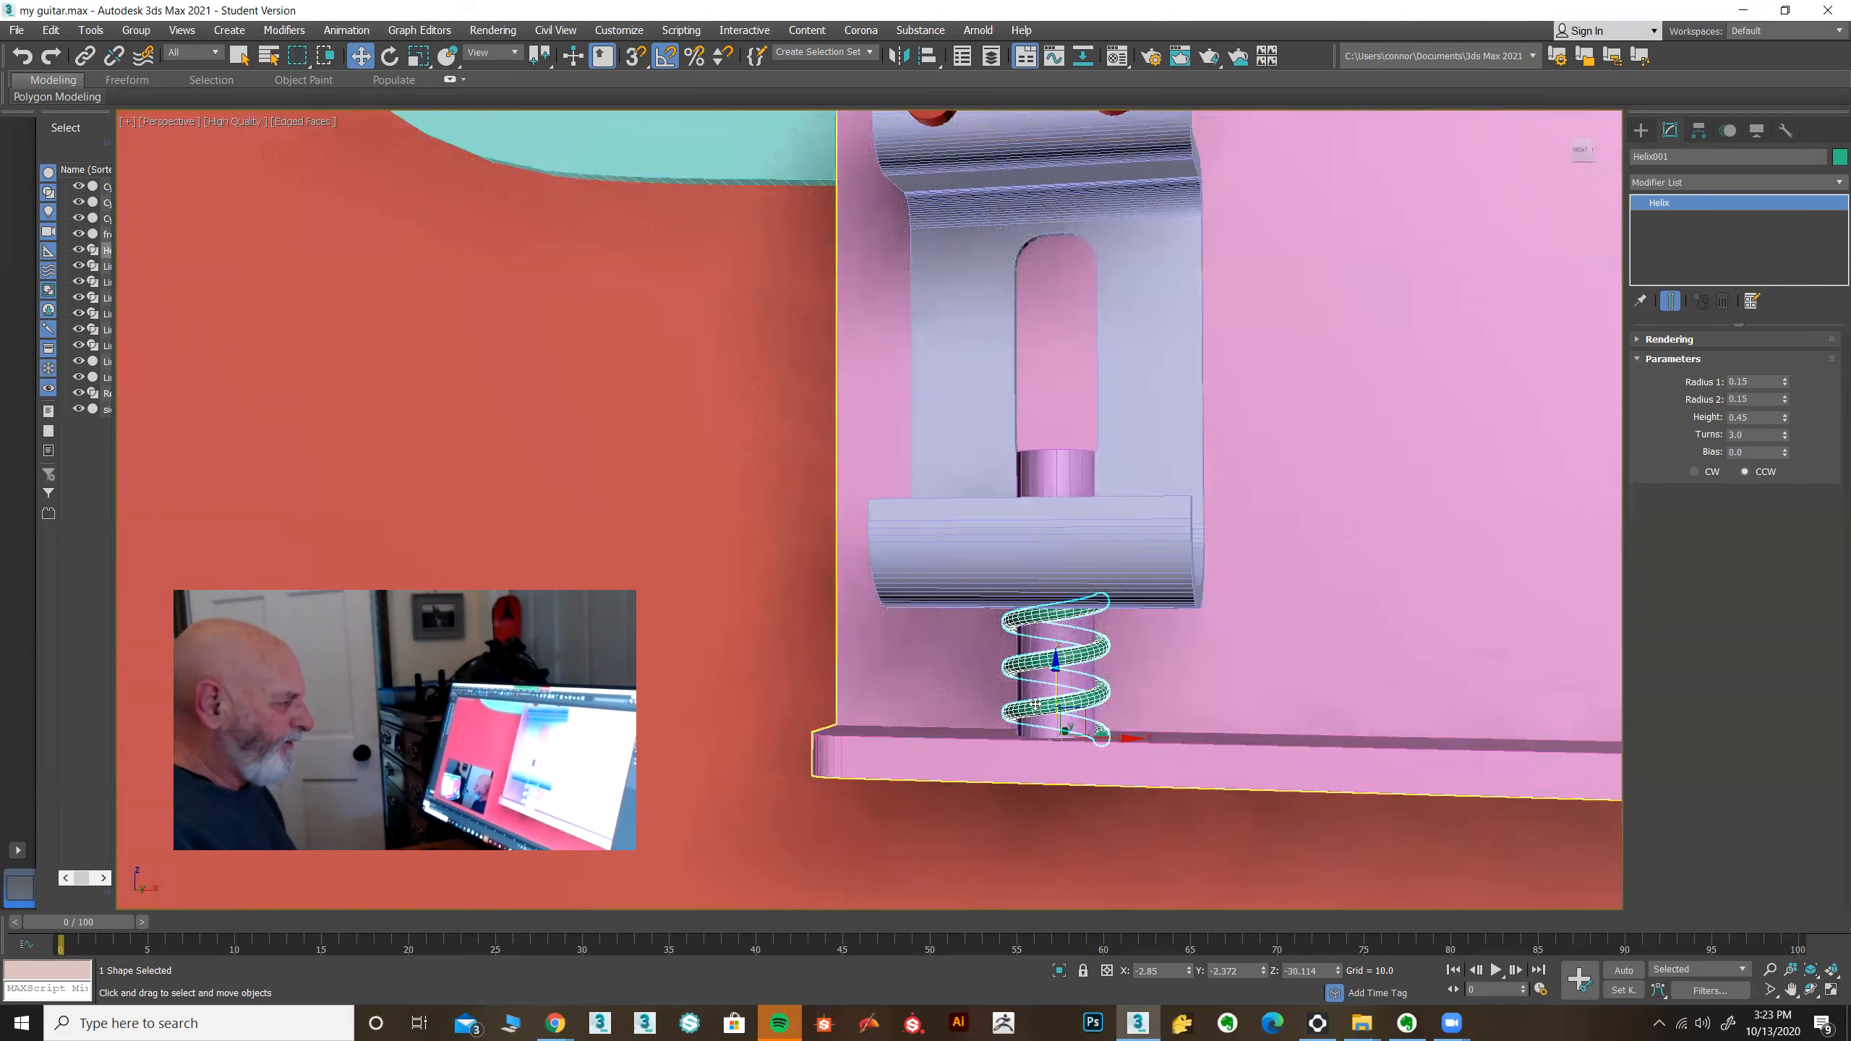
click(1019, 745)
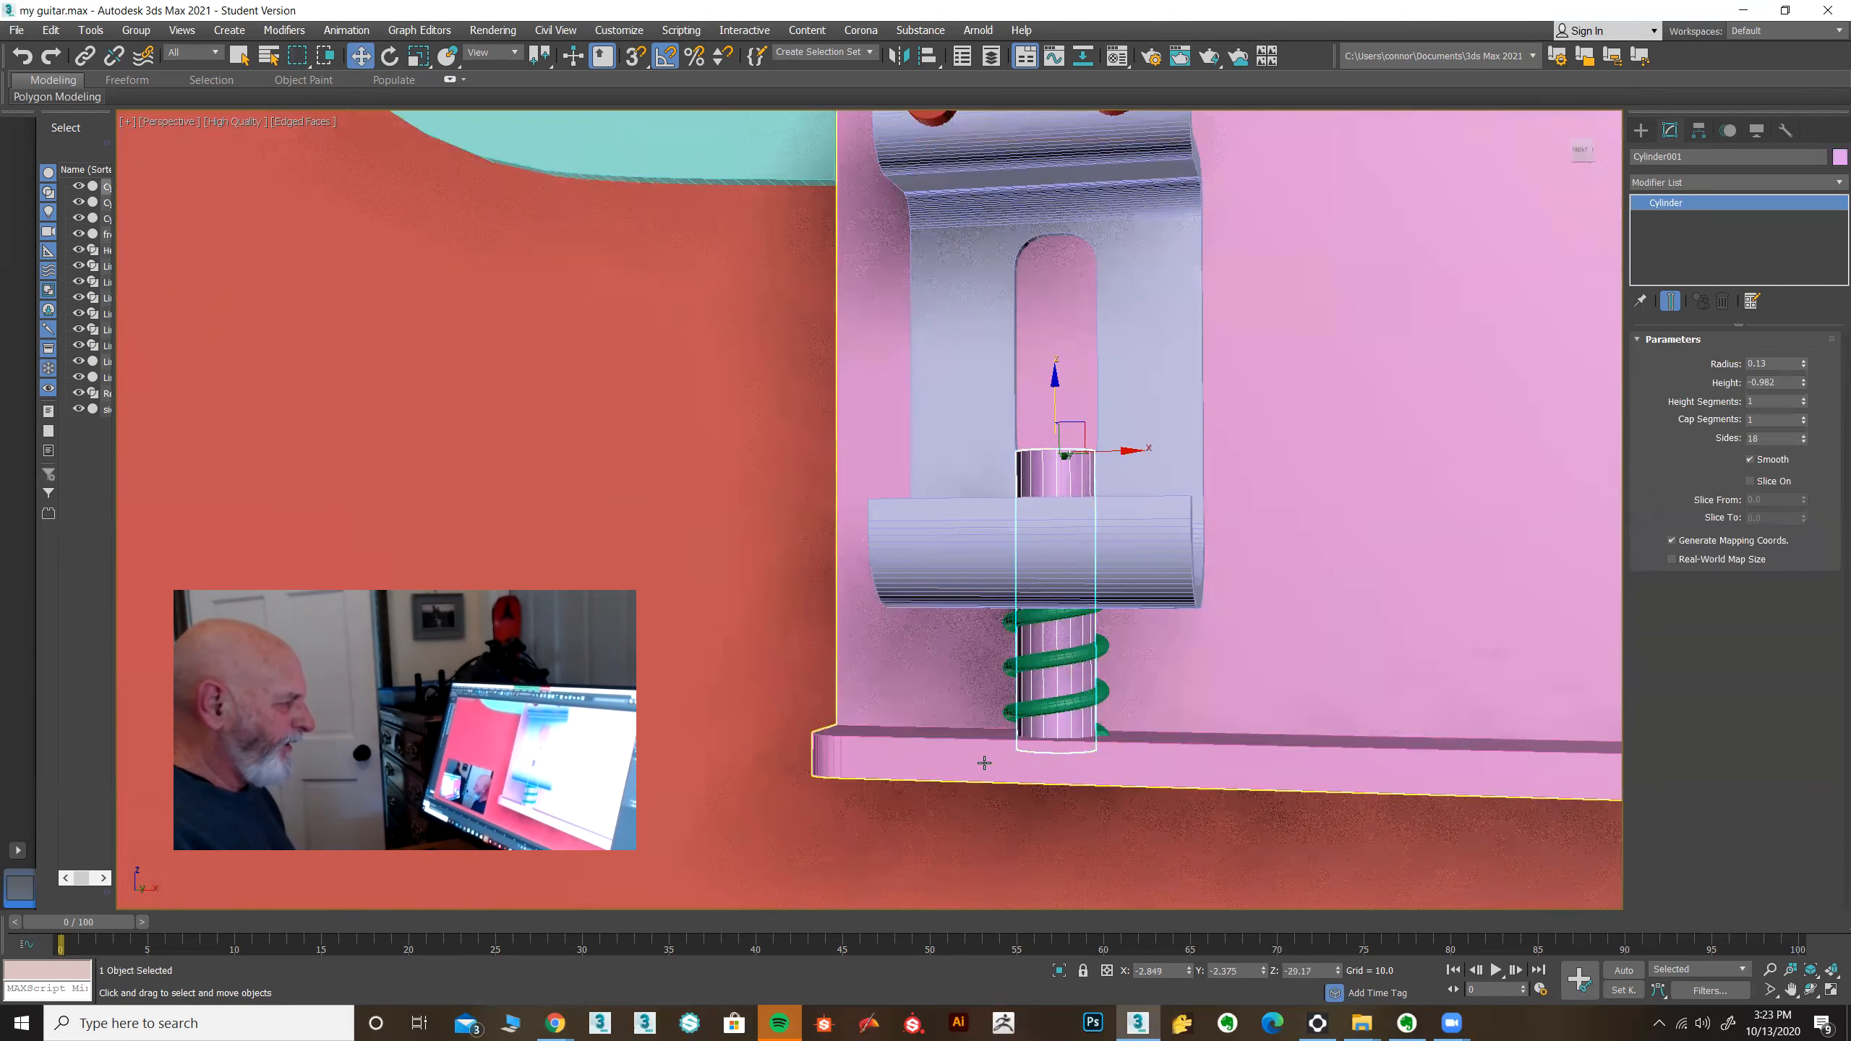
alt+middle_drag(1003, 764, 1088, 766)
drag(1053, 444, 1051, 657)
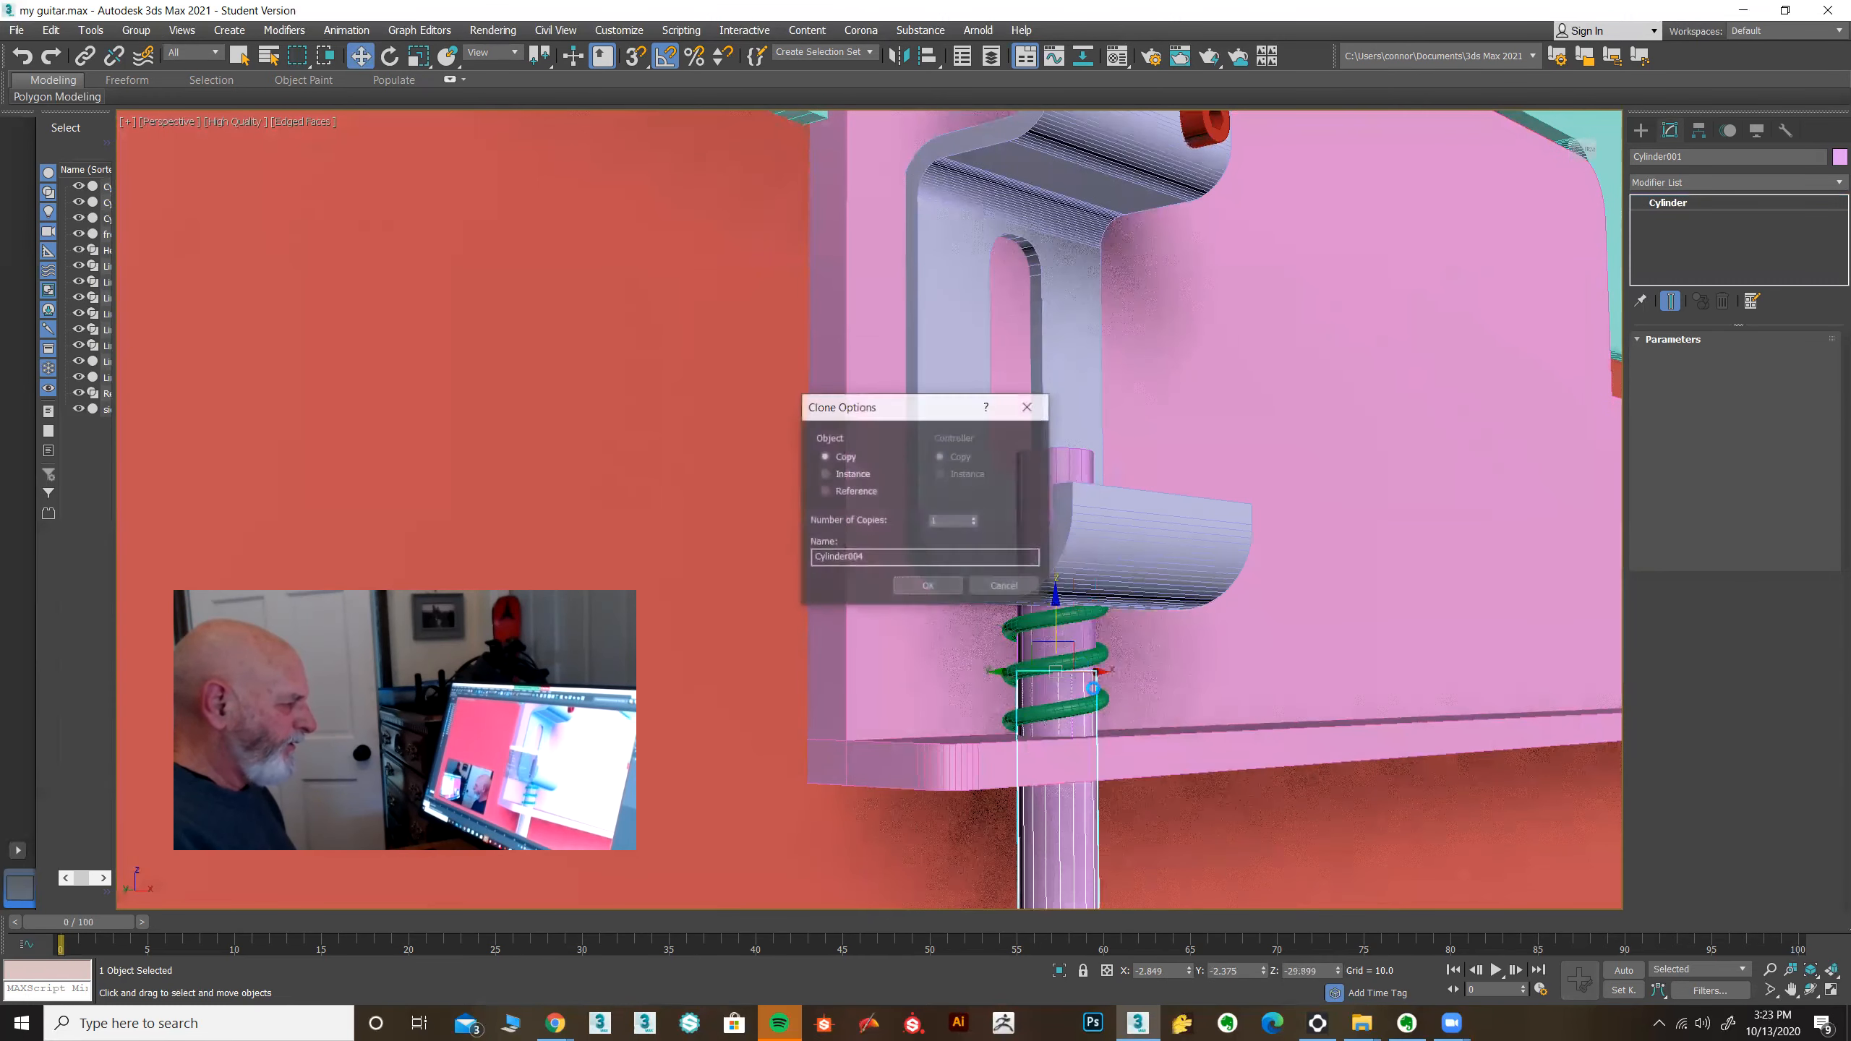
click(945, 592)
middle_drag(1152, 710, 1155, 473)
alt+middle_drag(1207, 674, 1123, 665)
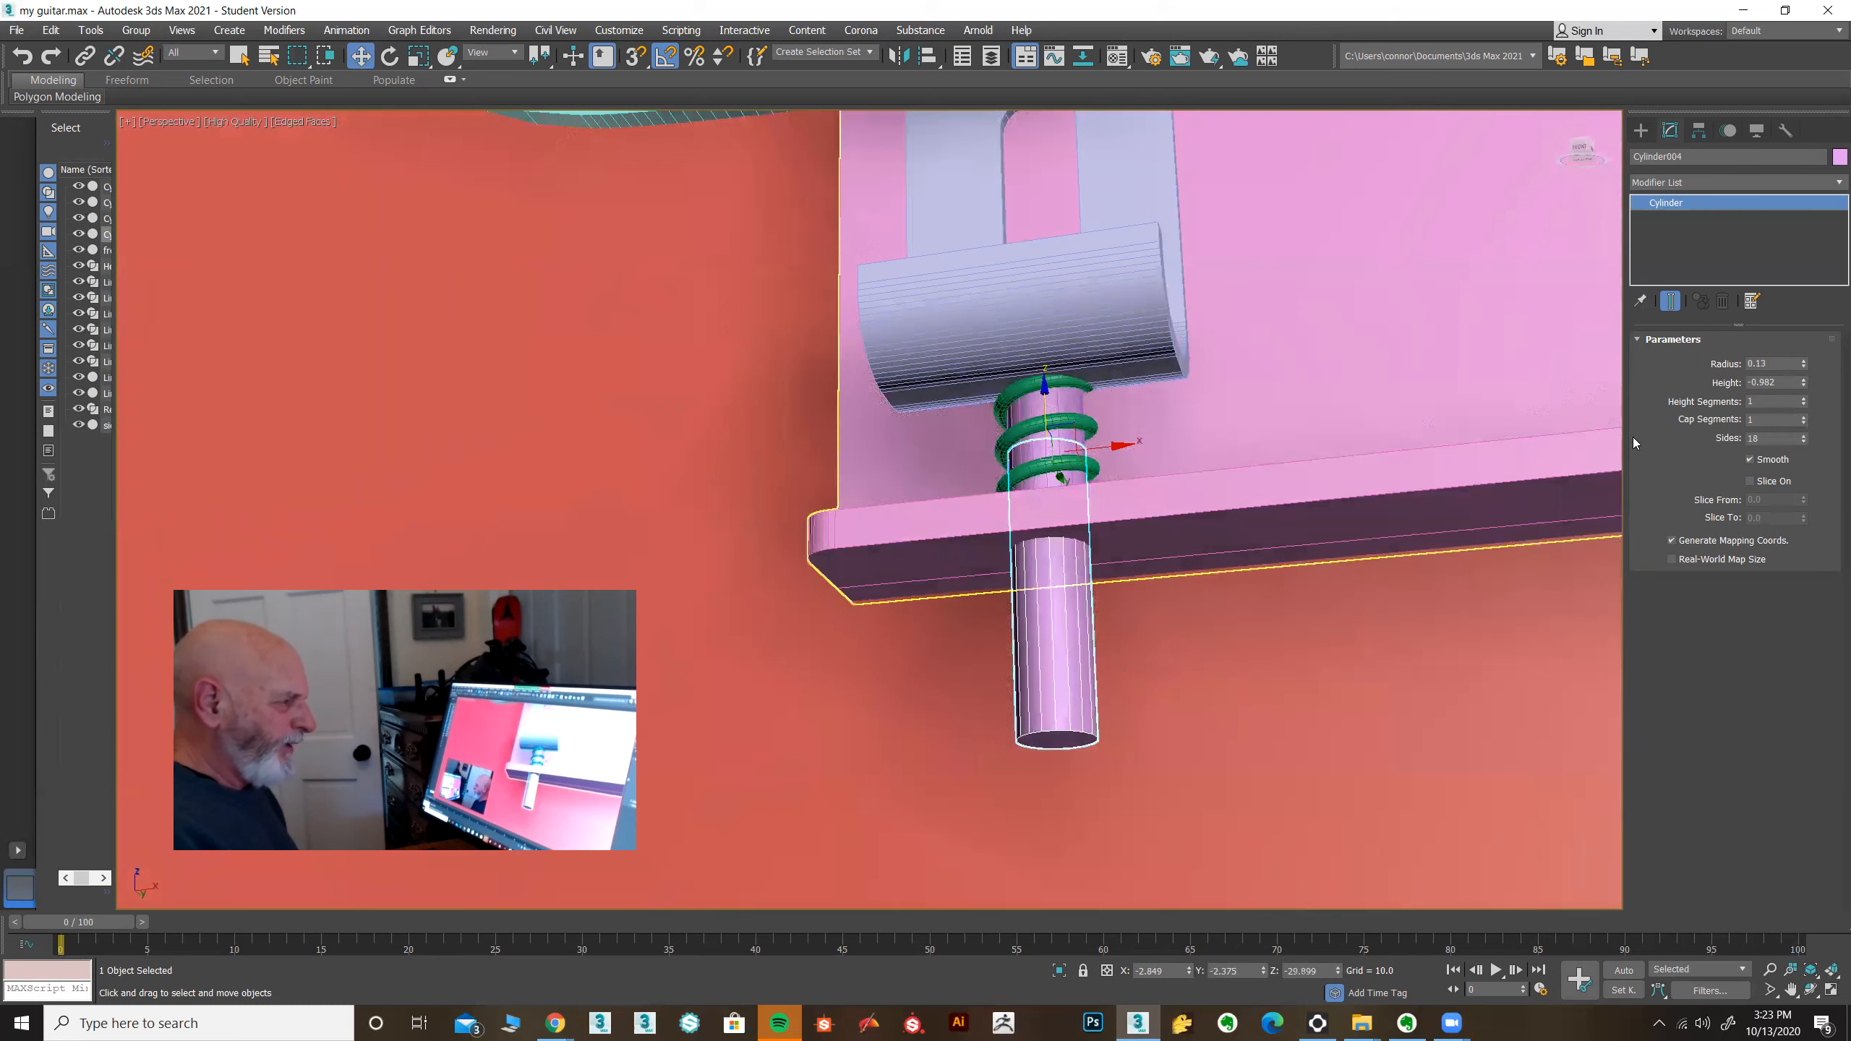
Step: Turn the copied cylinder into a short hex shape with 6 sides and a height of -0.092
click(1771, 438)
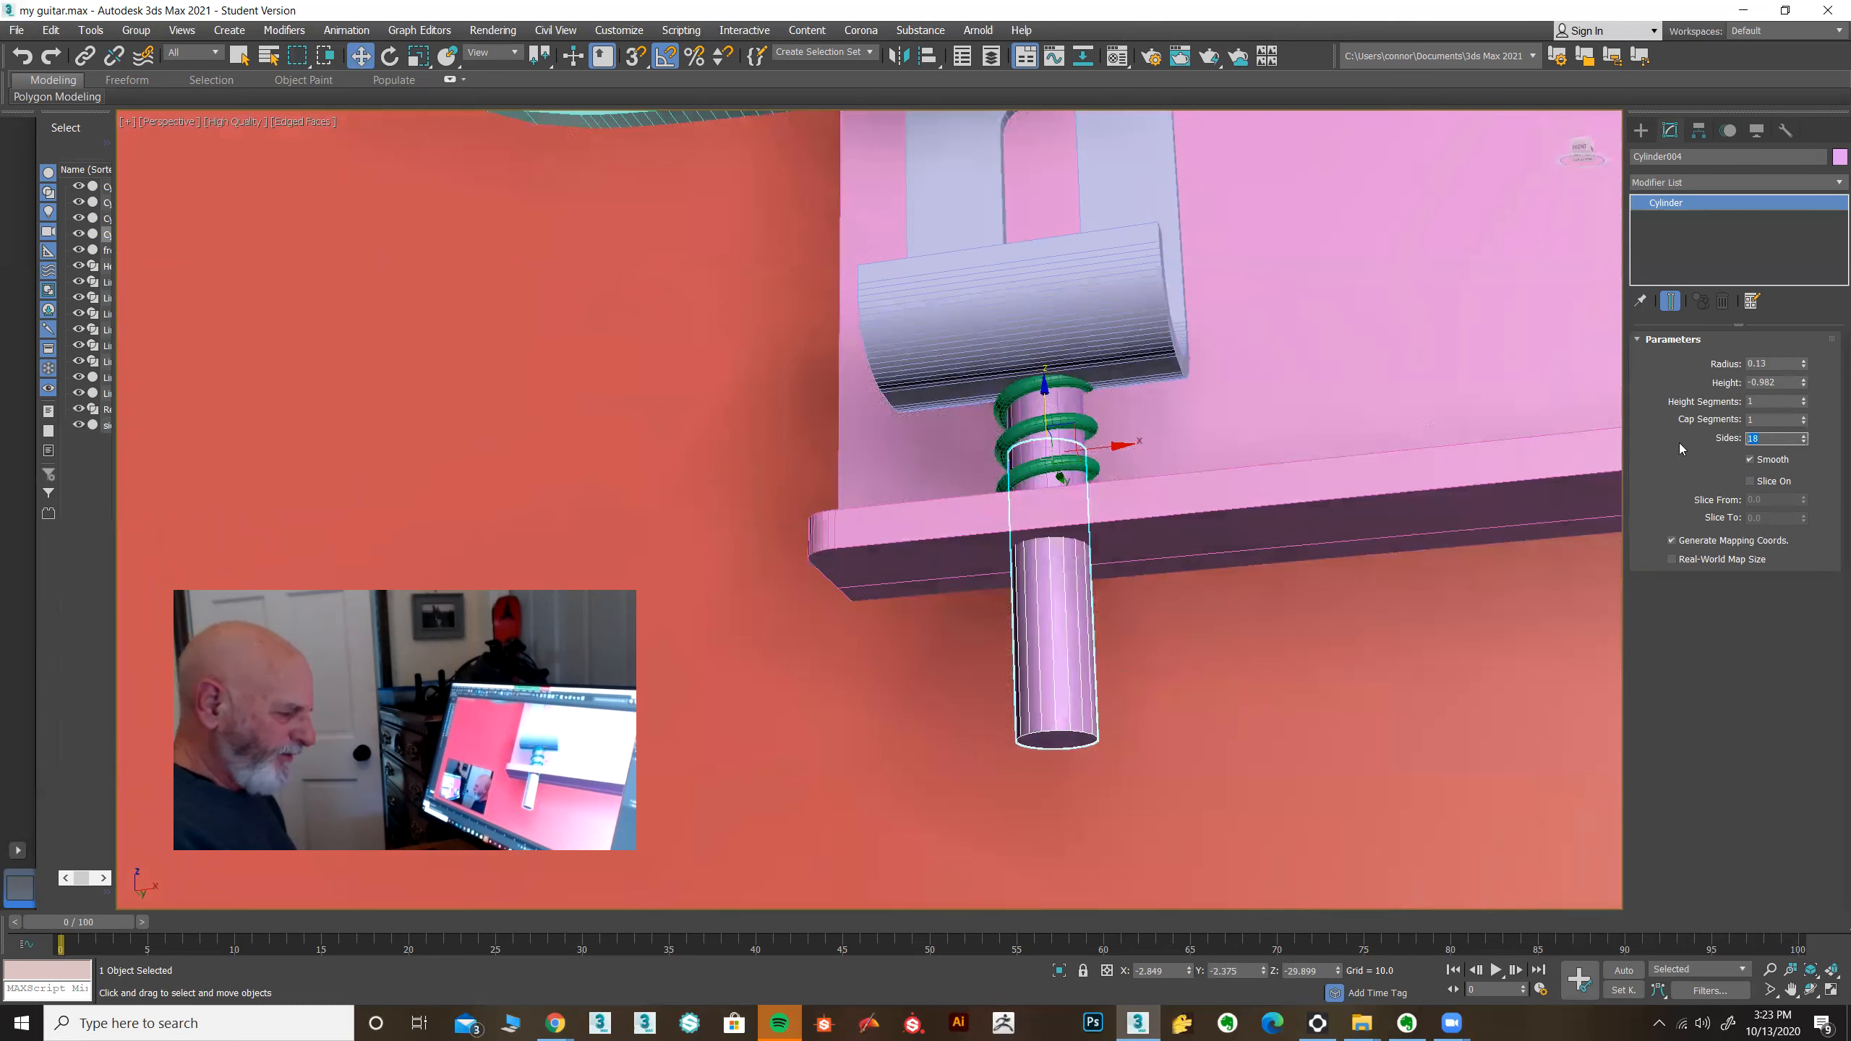
text(6)
key(Return)
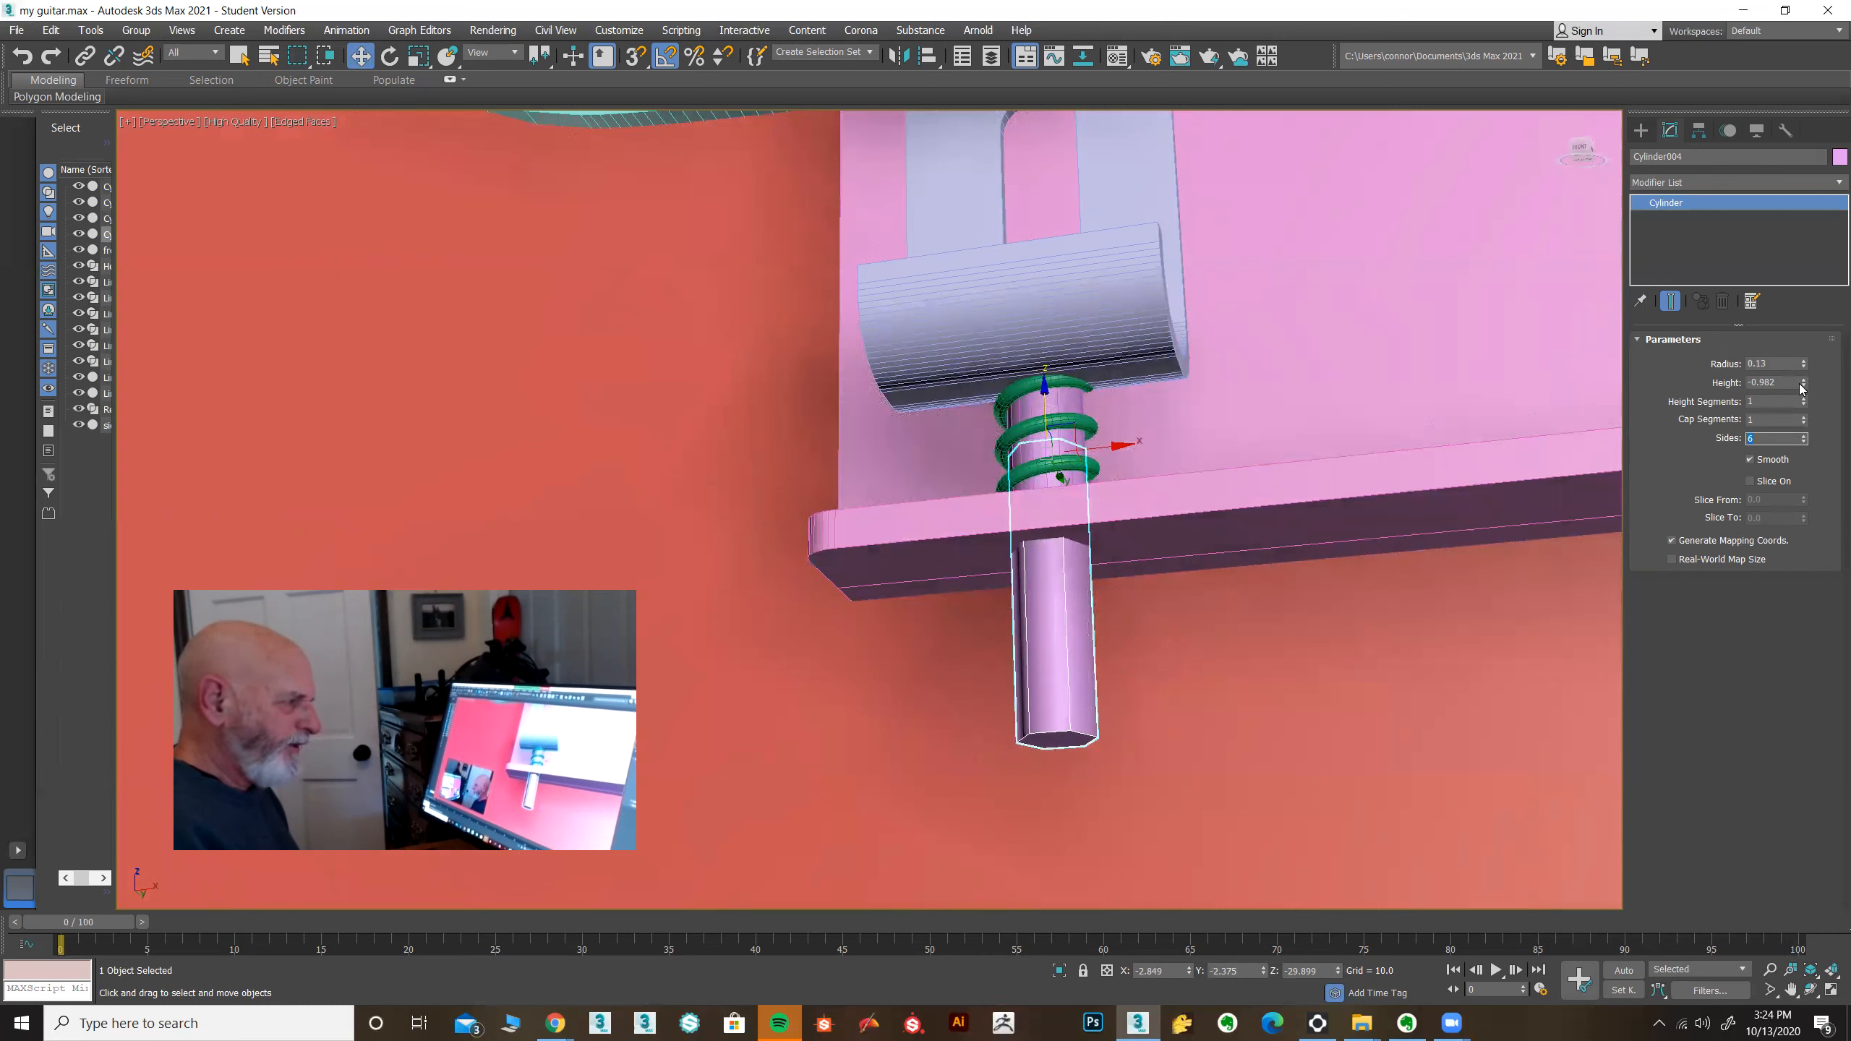
drag(1800, 371, 1803, 322)
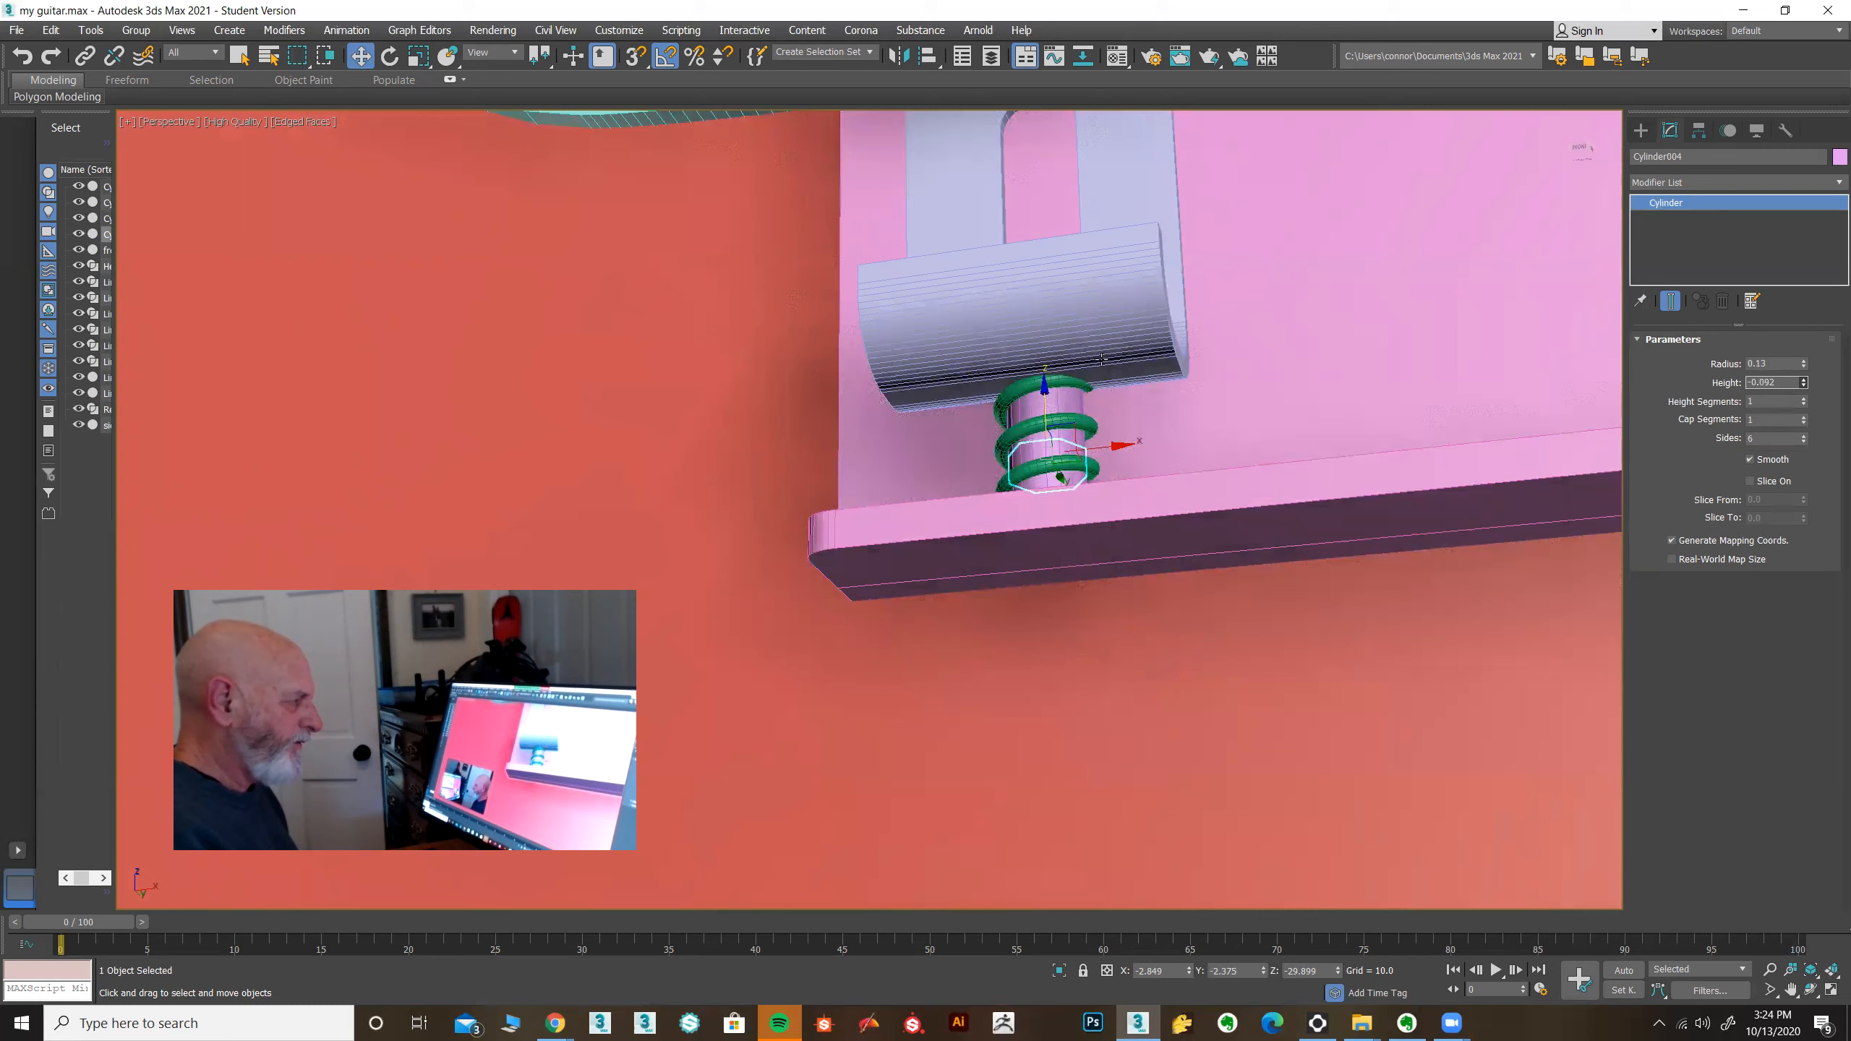
Step: Lower the hex head to about Z -30.206 at the underside of the plate's lip and set its radius to 0.2
drag(1043, 401, 1041, 483)
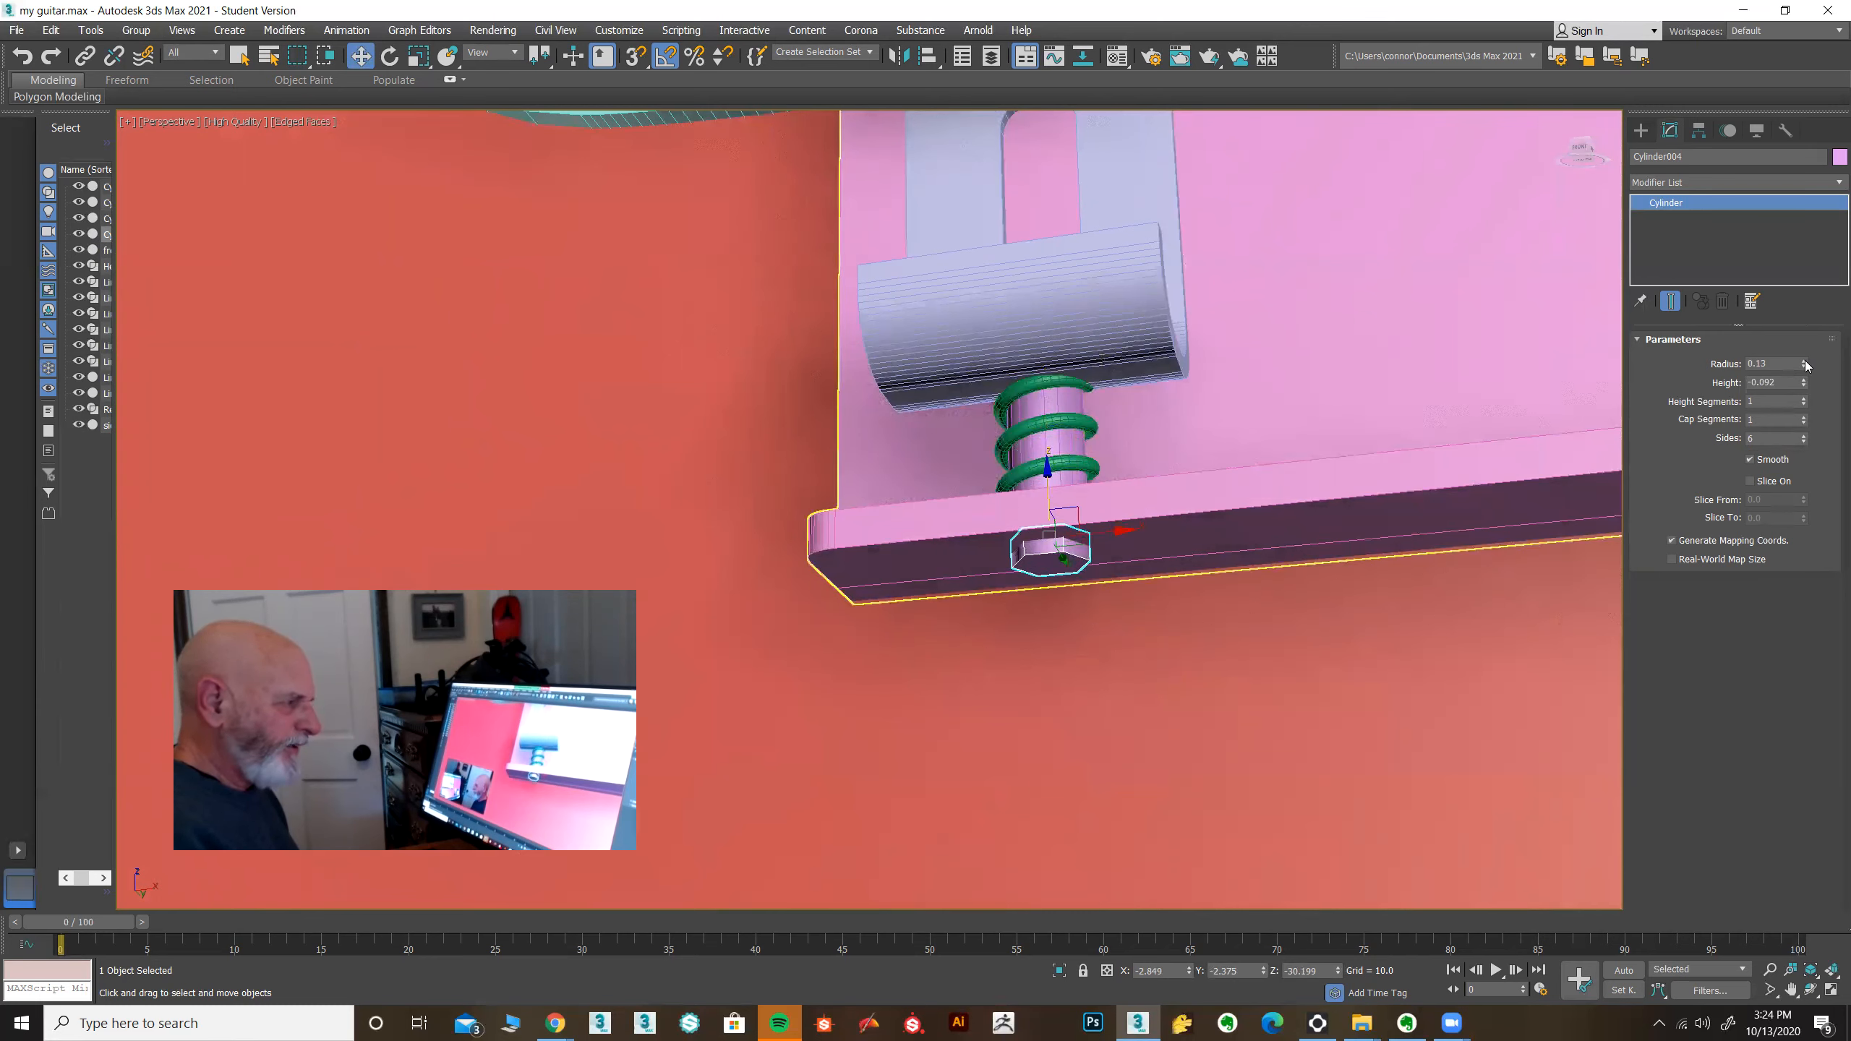
drag(1805, 364, 1805, 354)
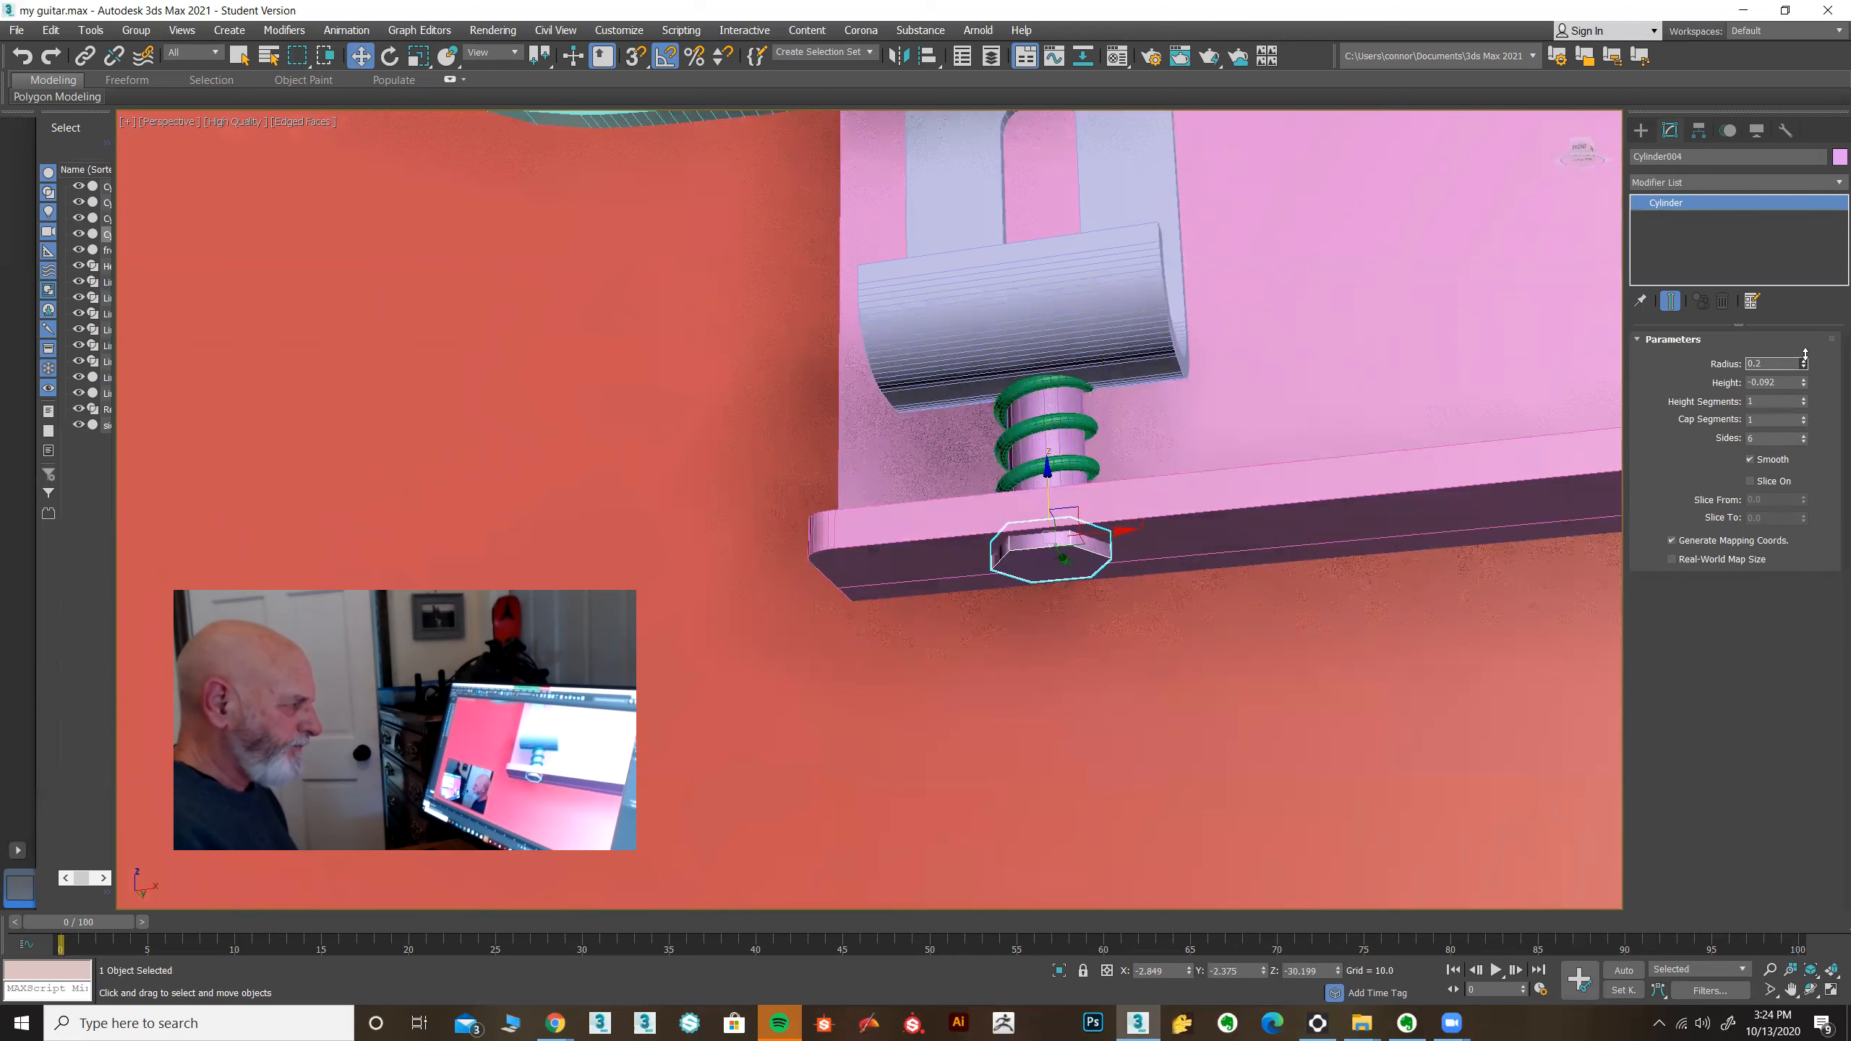
alt+middle_drag(1055, 618, 1139, 655)
drag(1050, 471, 1050, 474)
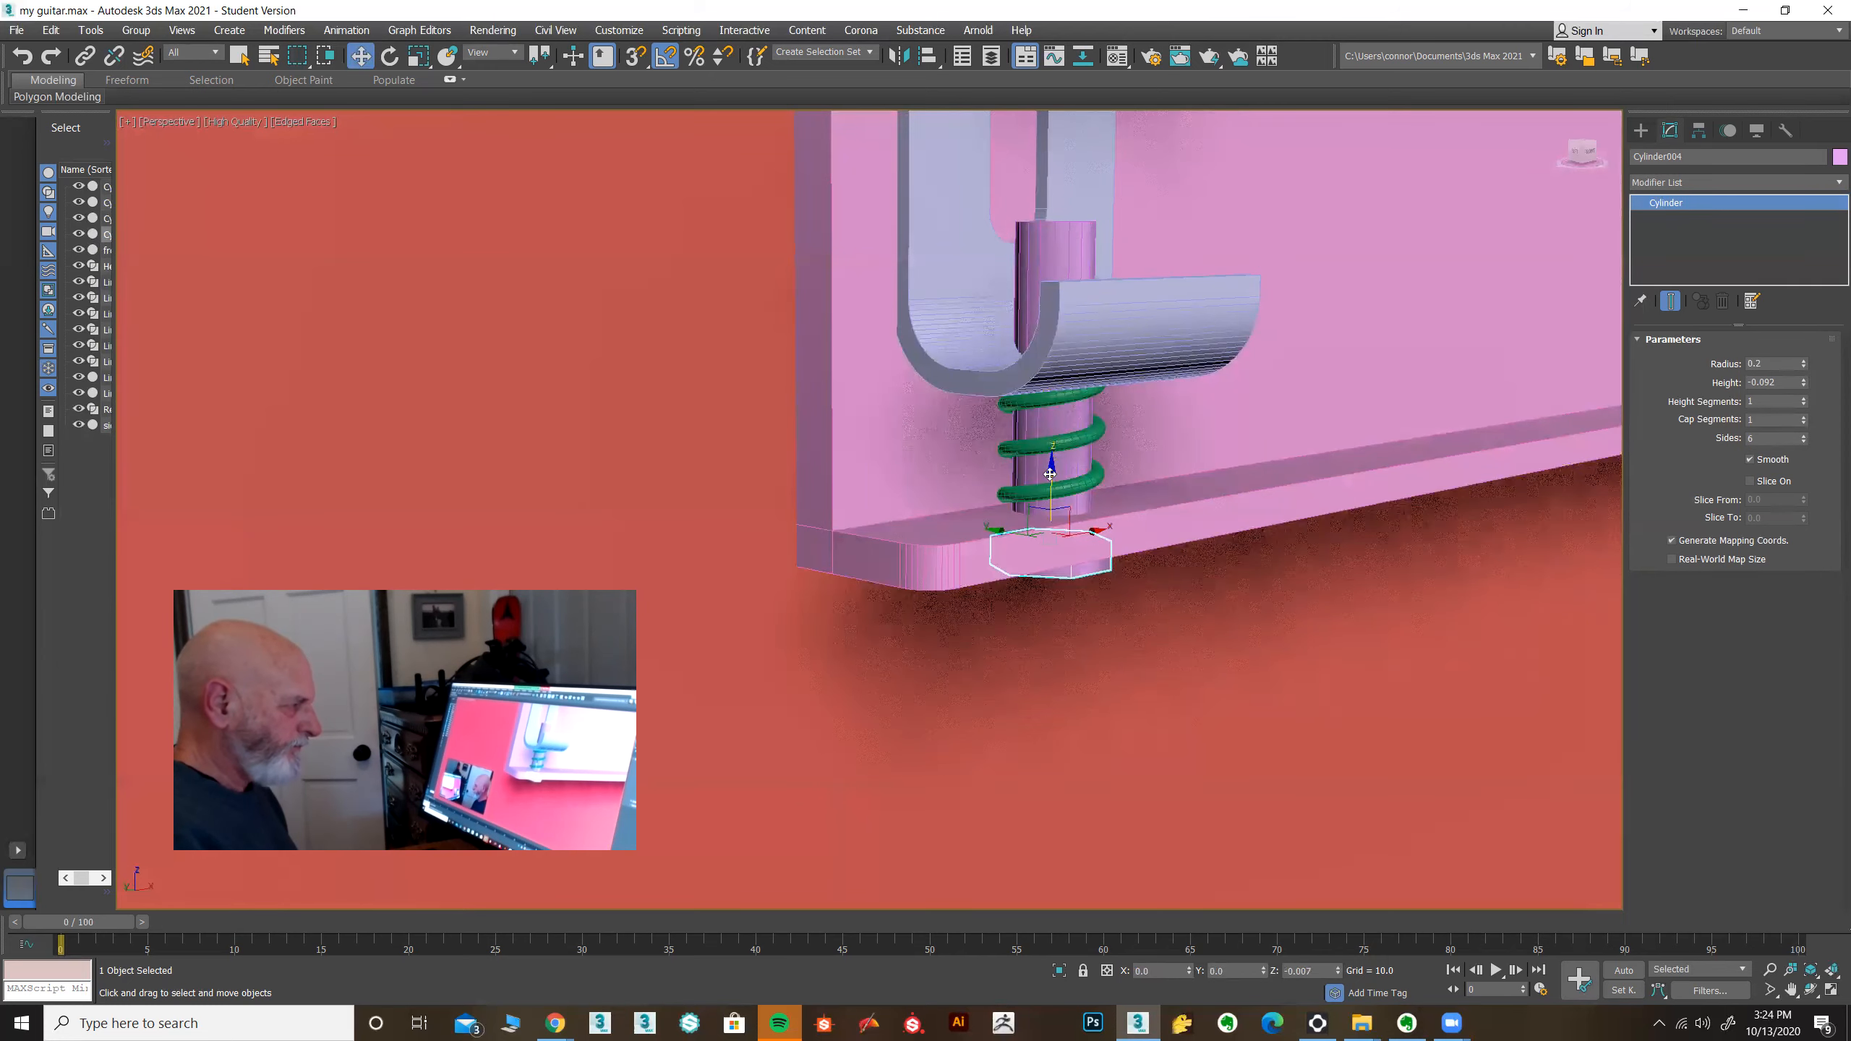
Step: Select the slotted saddle and check the assembled saddle, spring and screw against the bridge reference photo in the browser
middle_drag(1152, 613, 1103, 623)
scroll(1100, 619, down, 6)
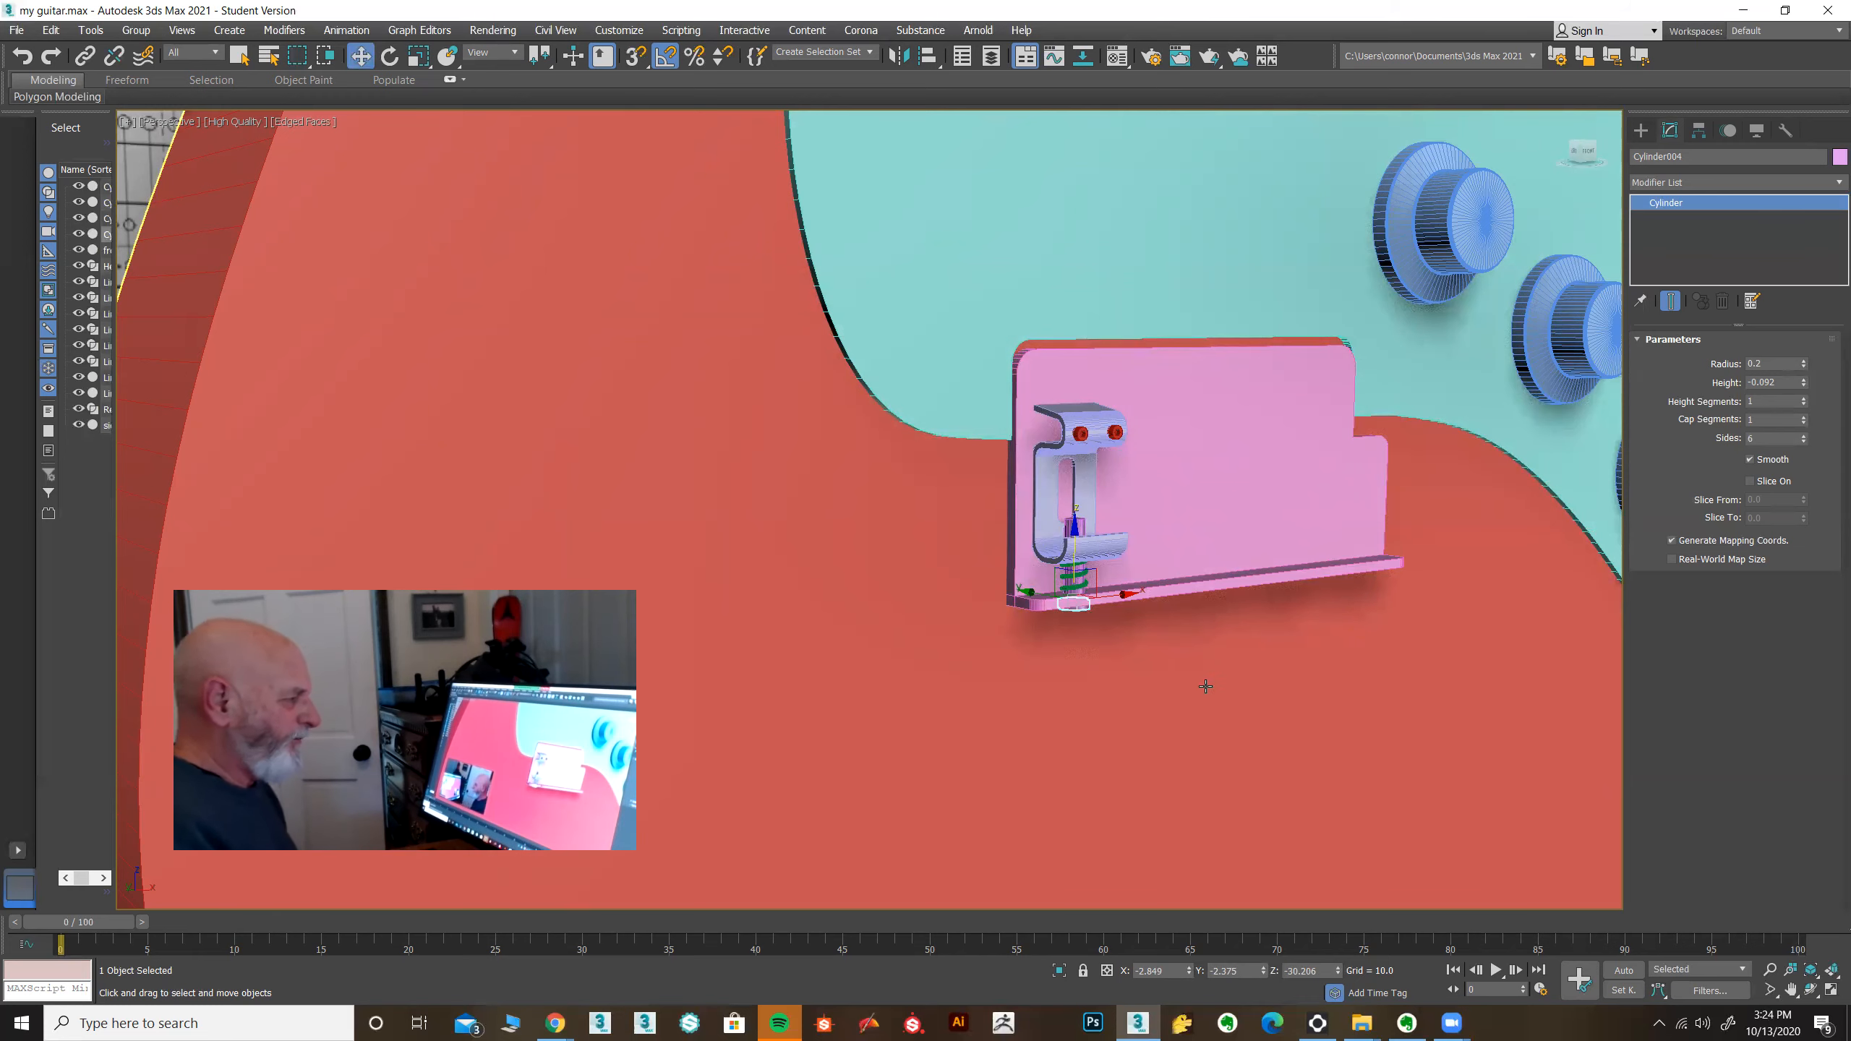
mouse_move(1154, 734)
alt+middle_down()
mouse_move(1099, 702)
mouse_move(1032, 736)
mouse_move(1064, 728)
mouse_move(1056, 710)
alt+middle_up()
click(1099, 654)
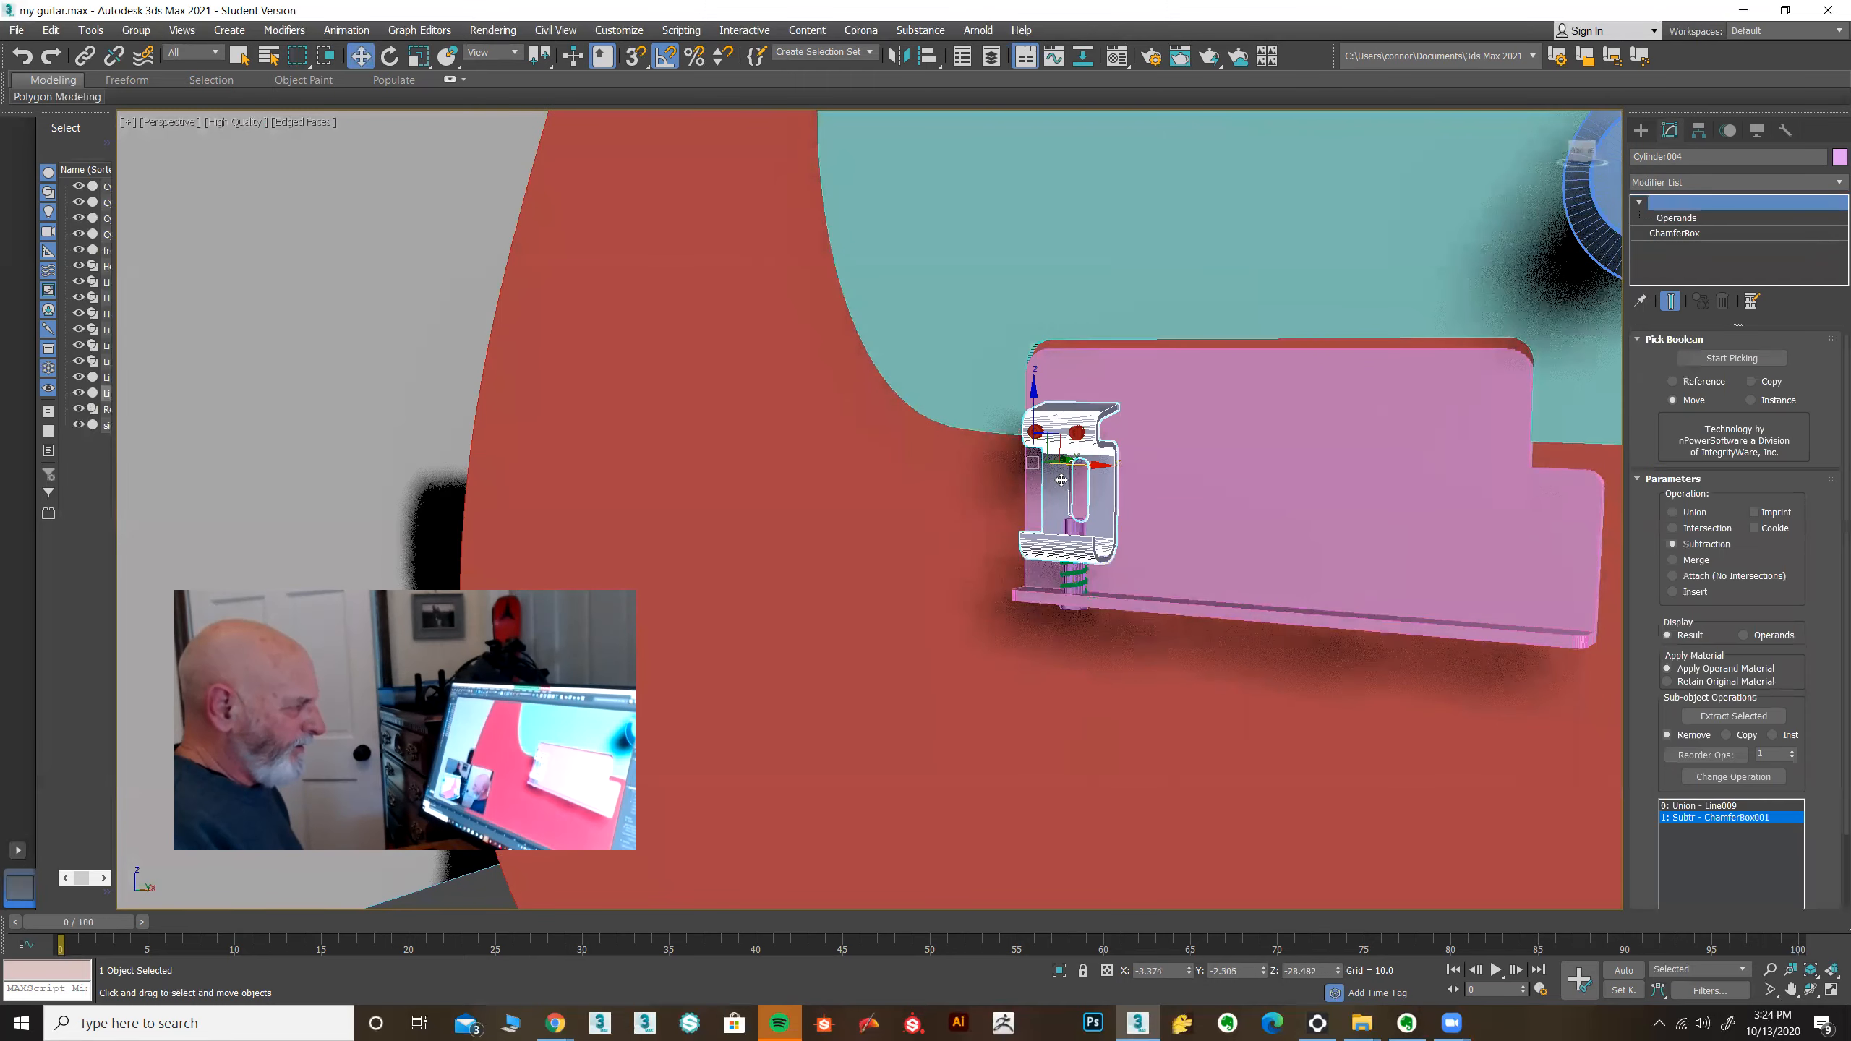
alt+middle_drag(1099, 654, 1131, 656)
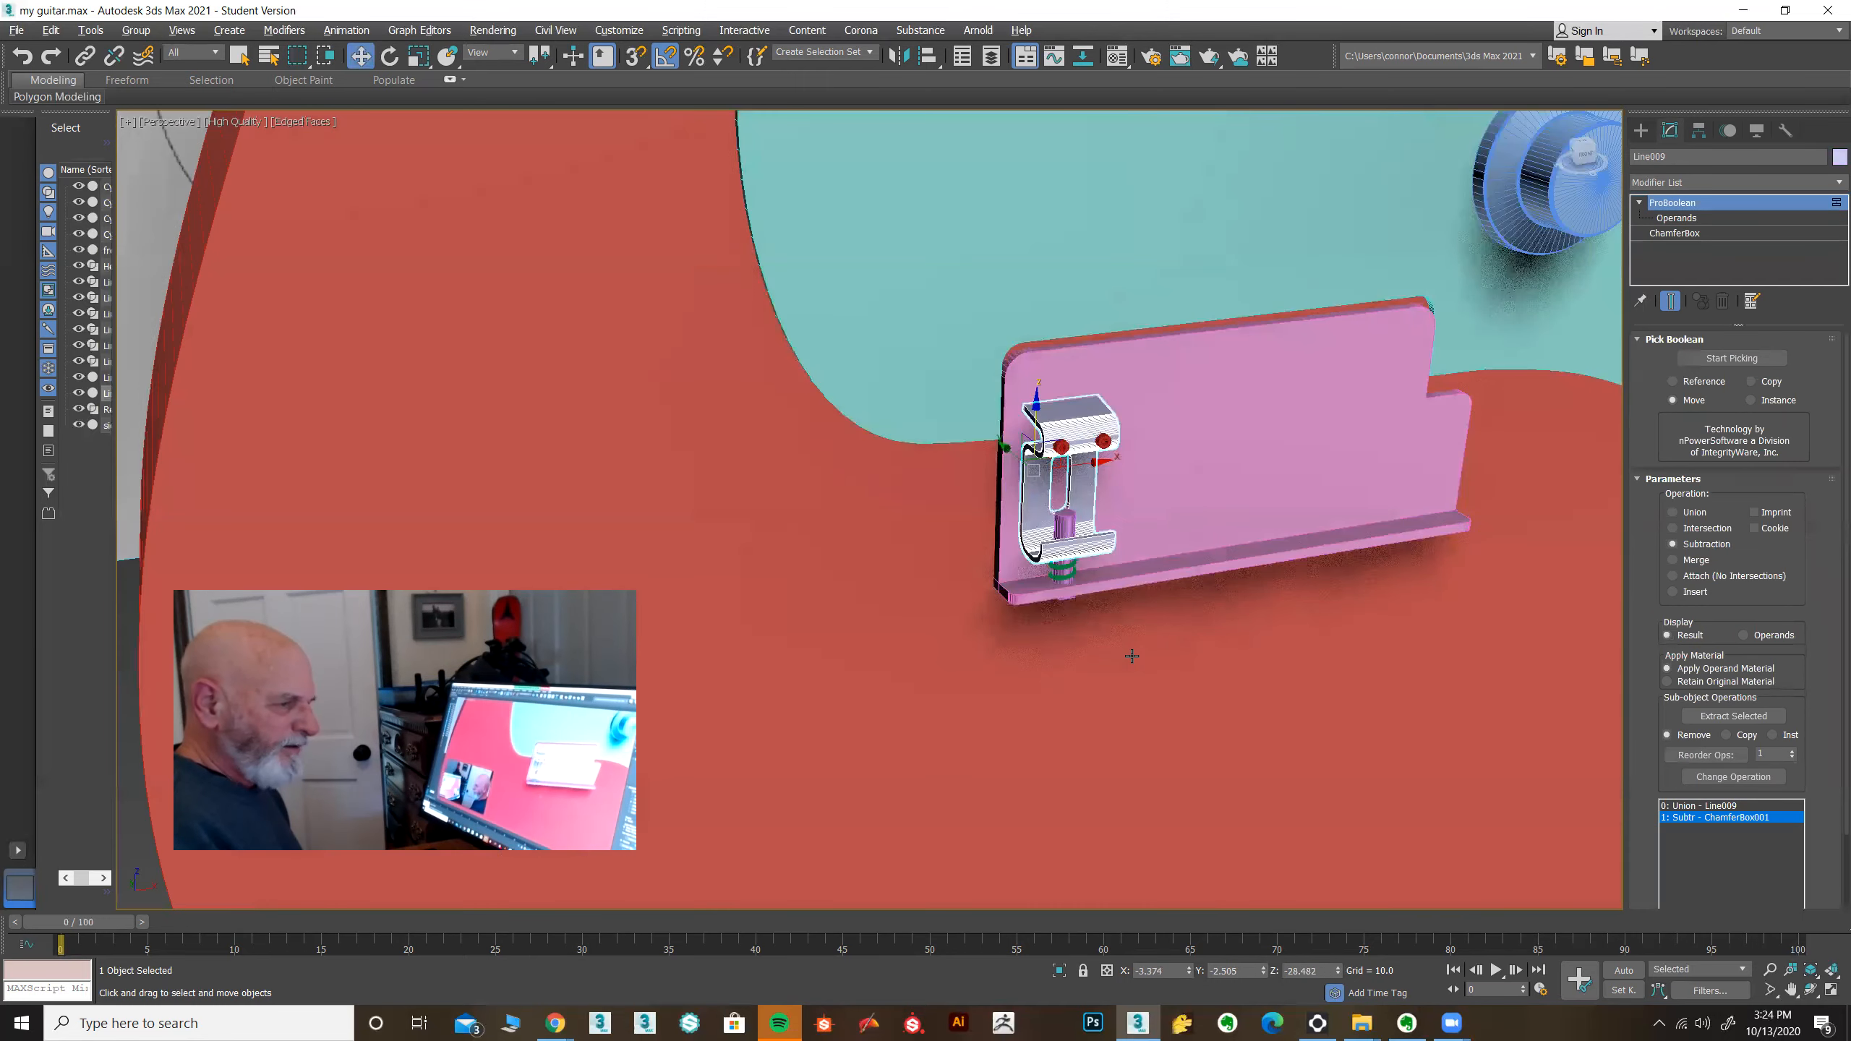
key(alt+Tab)
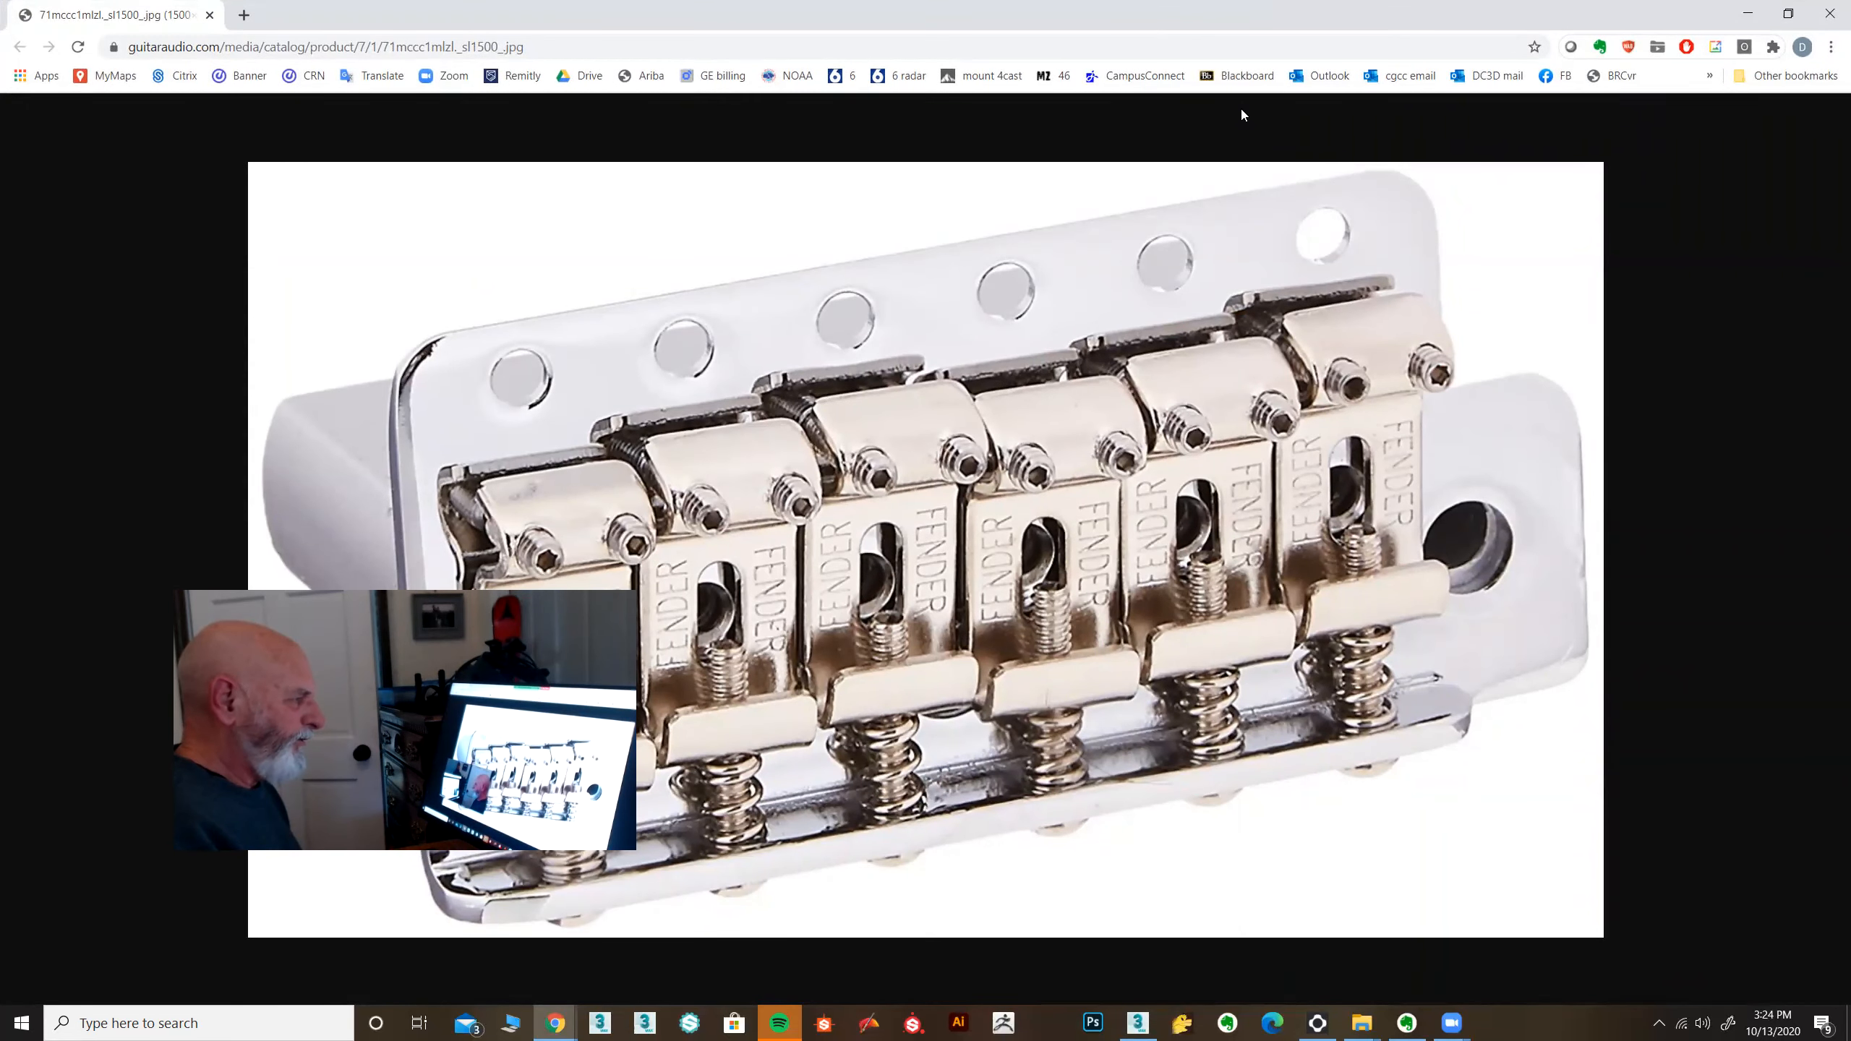
key(alt+Tab)
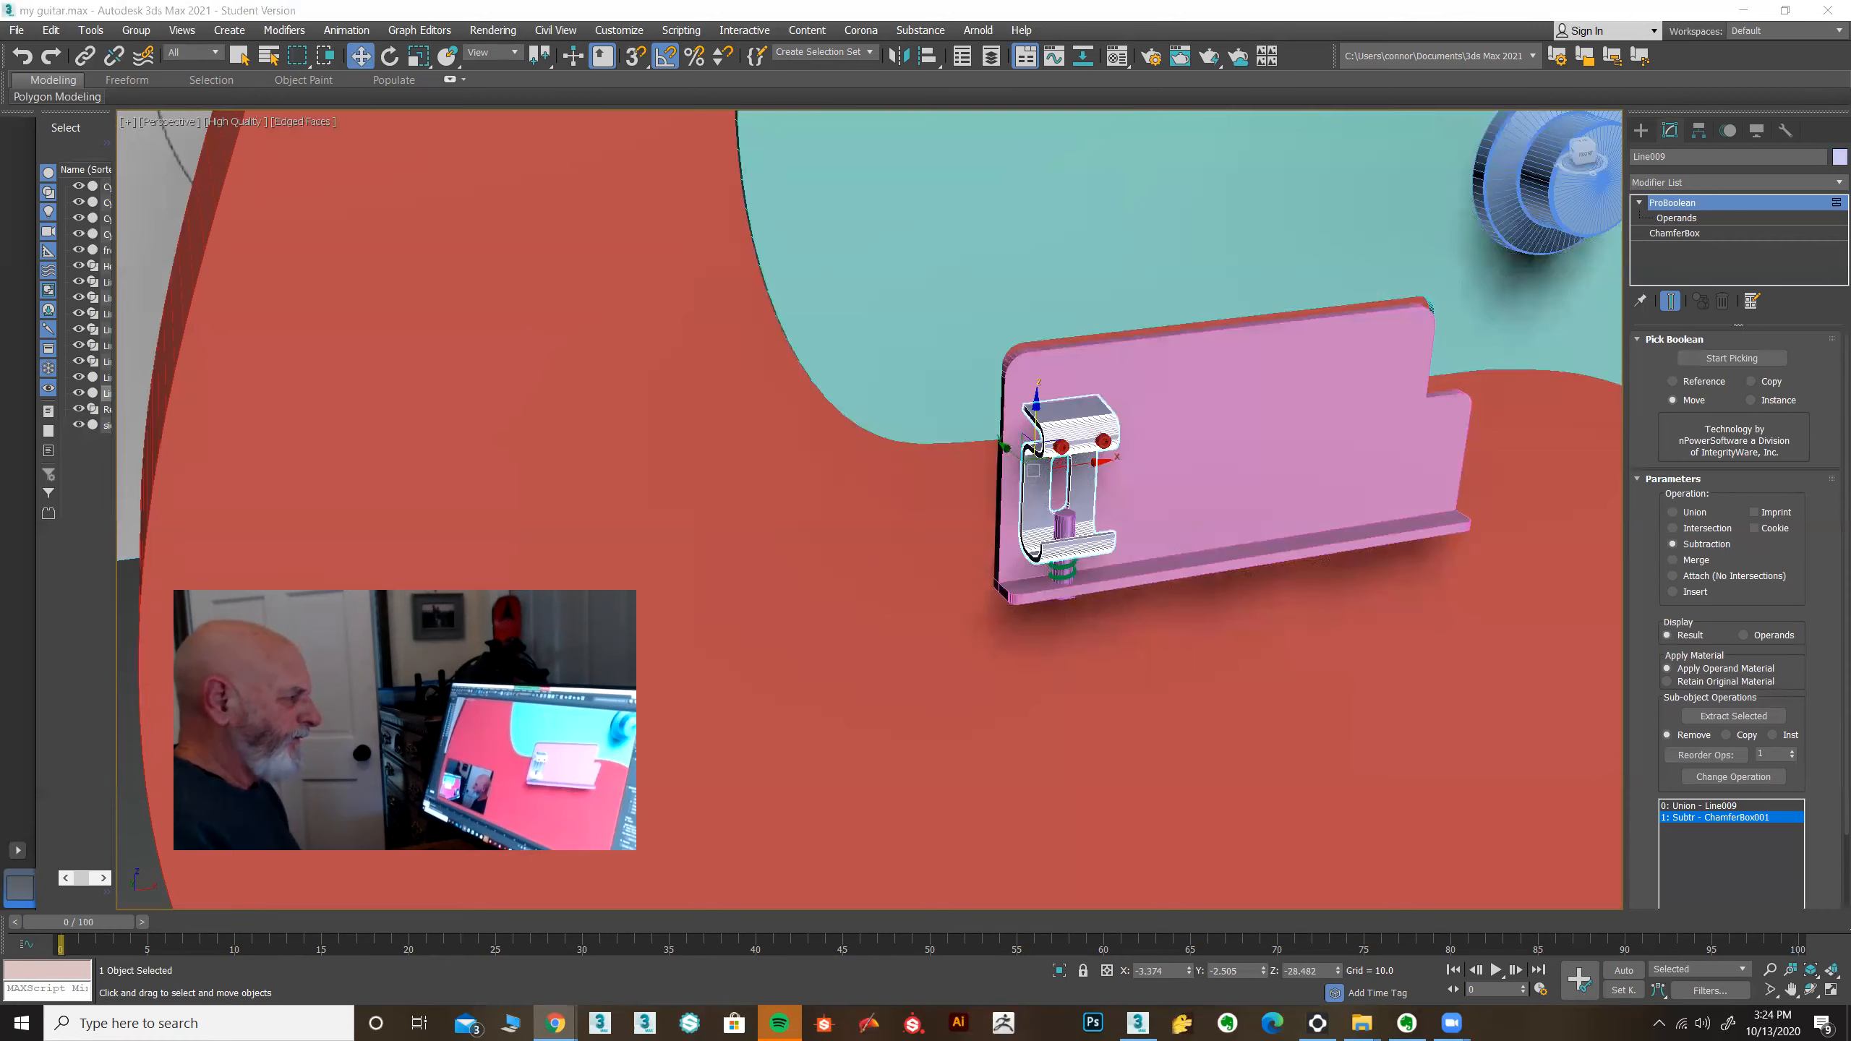
Step: Group the slotted saddle, its two set-screws, the saddle screw, spring and hex head as Group001
click(1305, 467)
click(1097, 536)
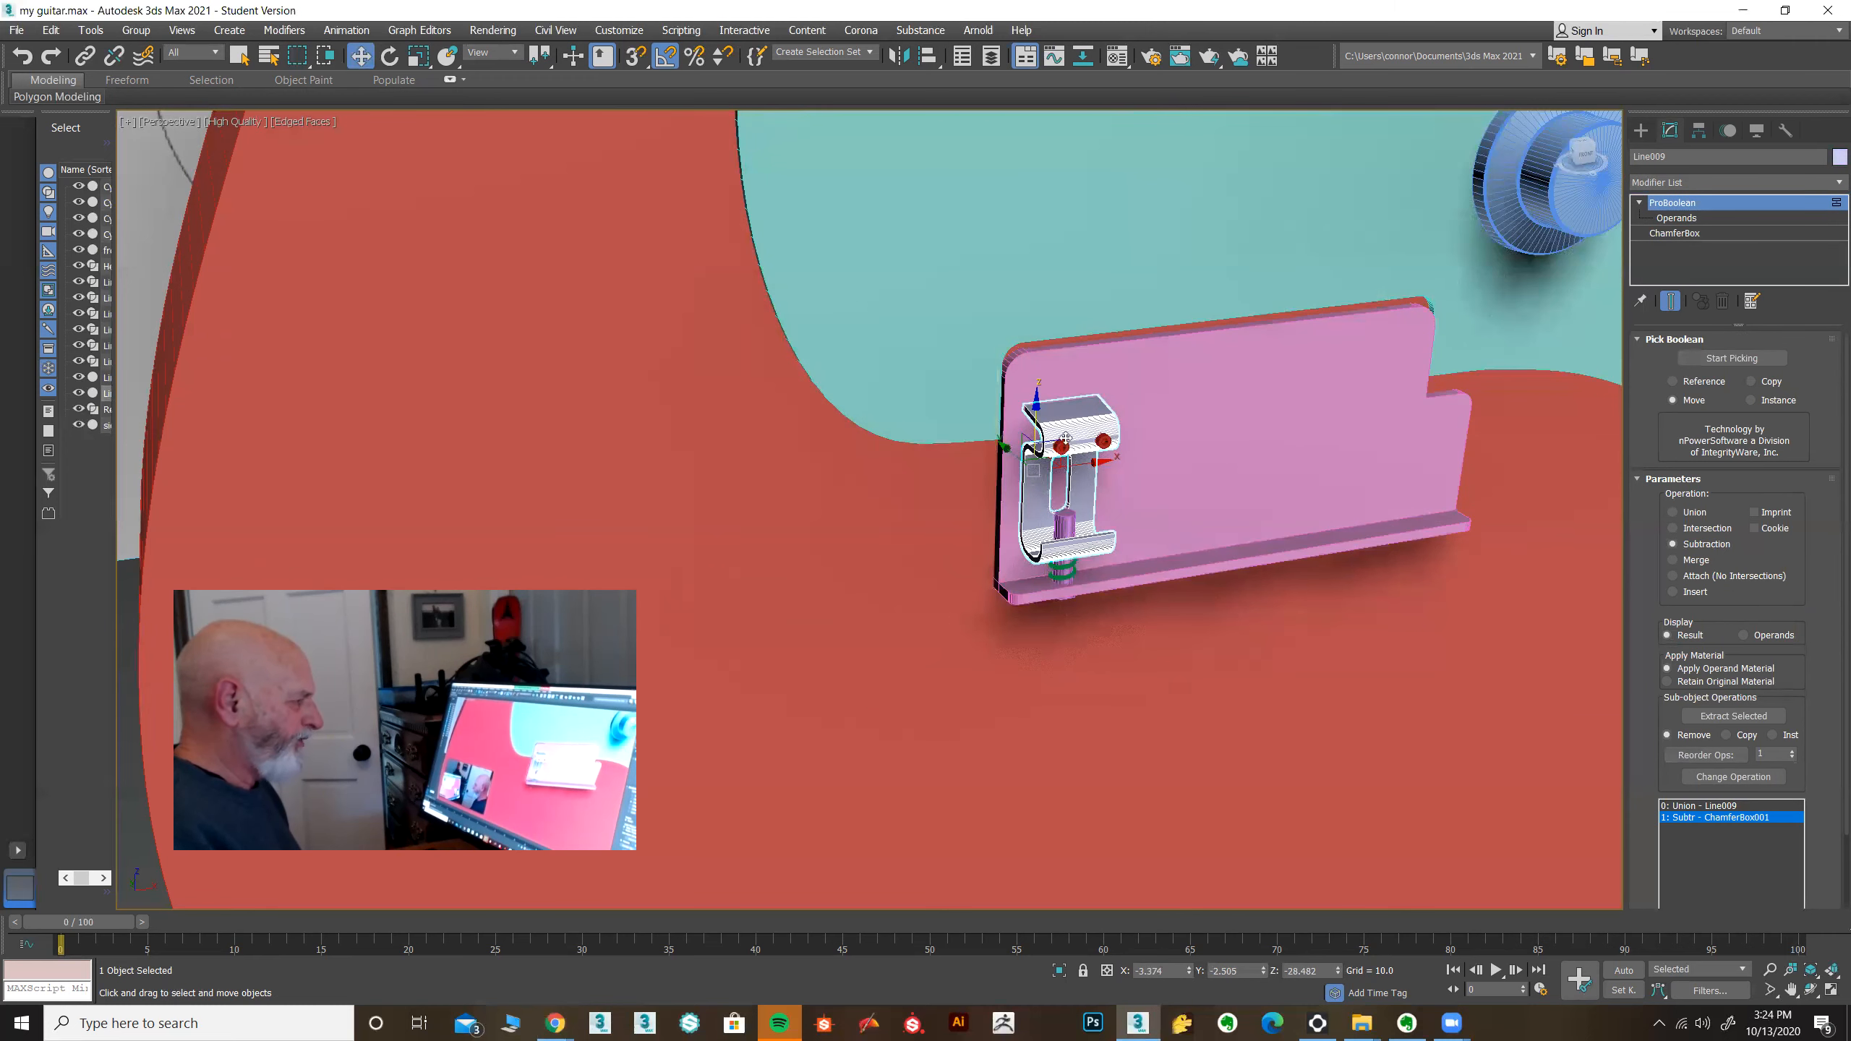
alt+middle_drag(1136, 645, 1115, 651)
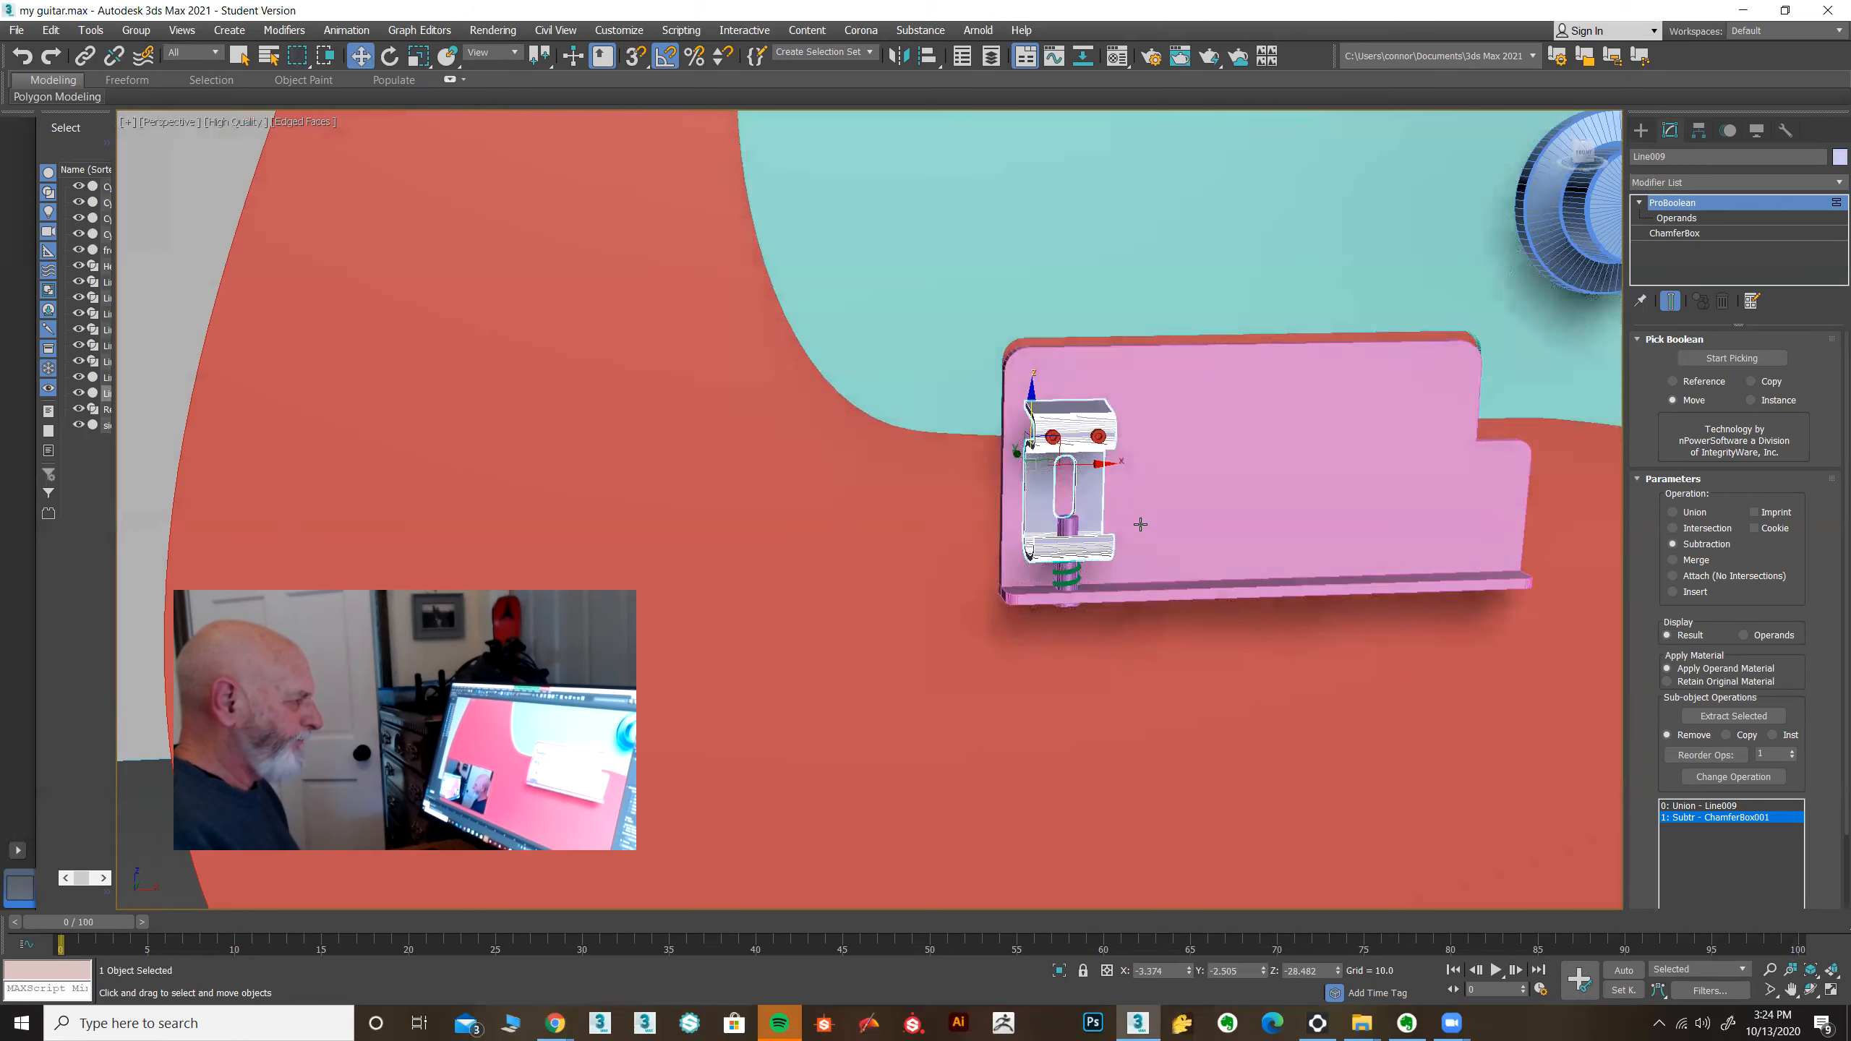
scroll(1166, 520, up, 2)
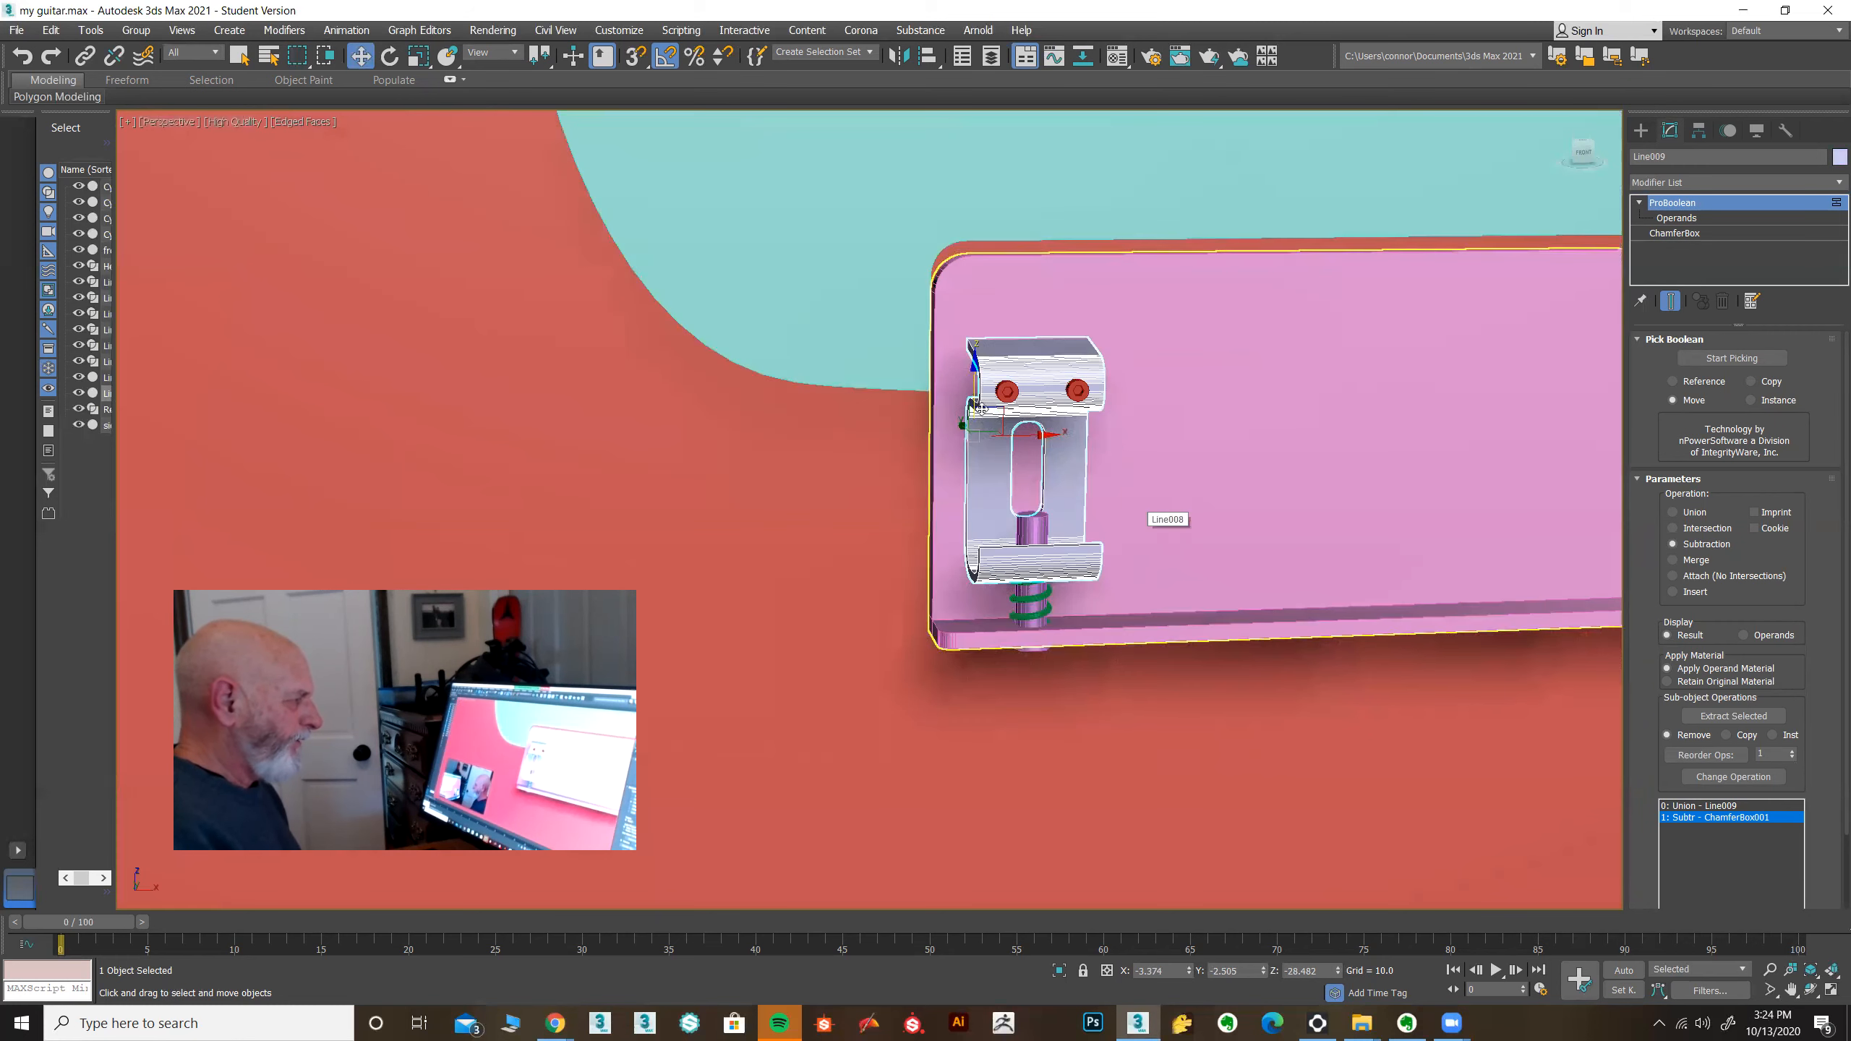
click(1179, 322)
click(1030, 392)
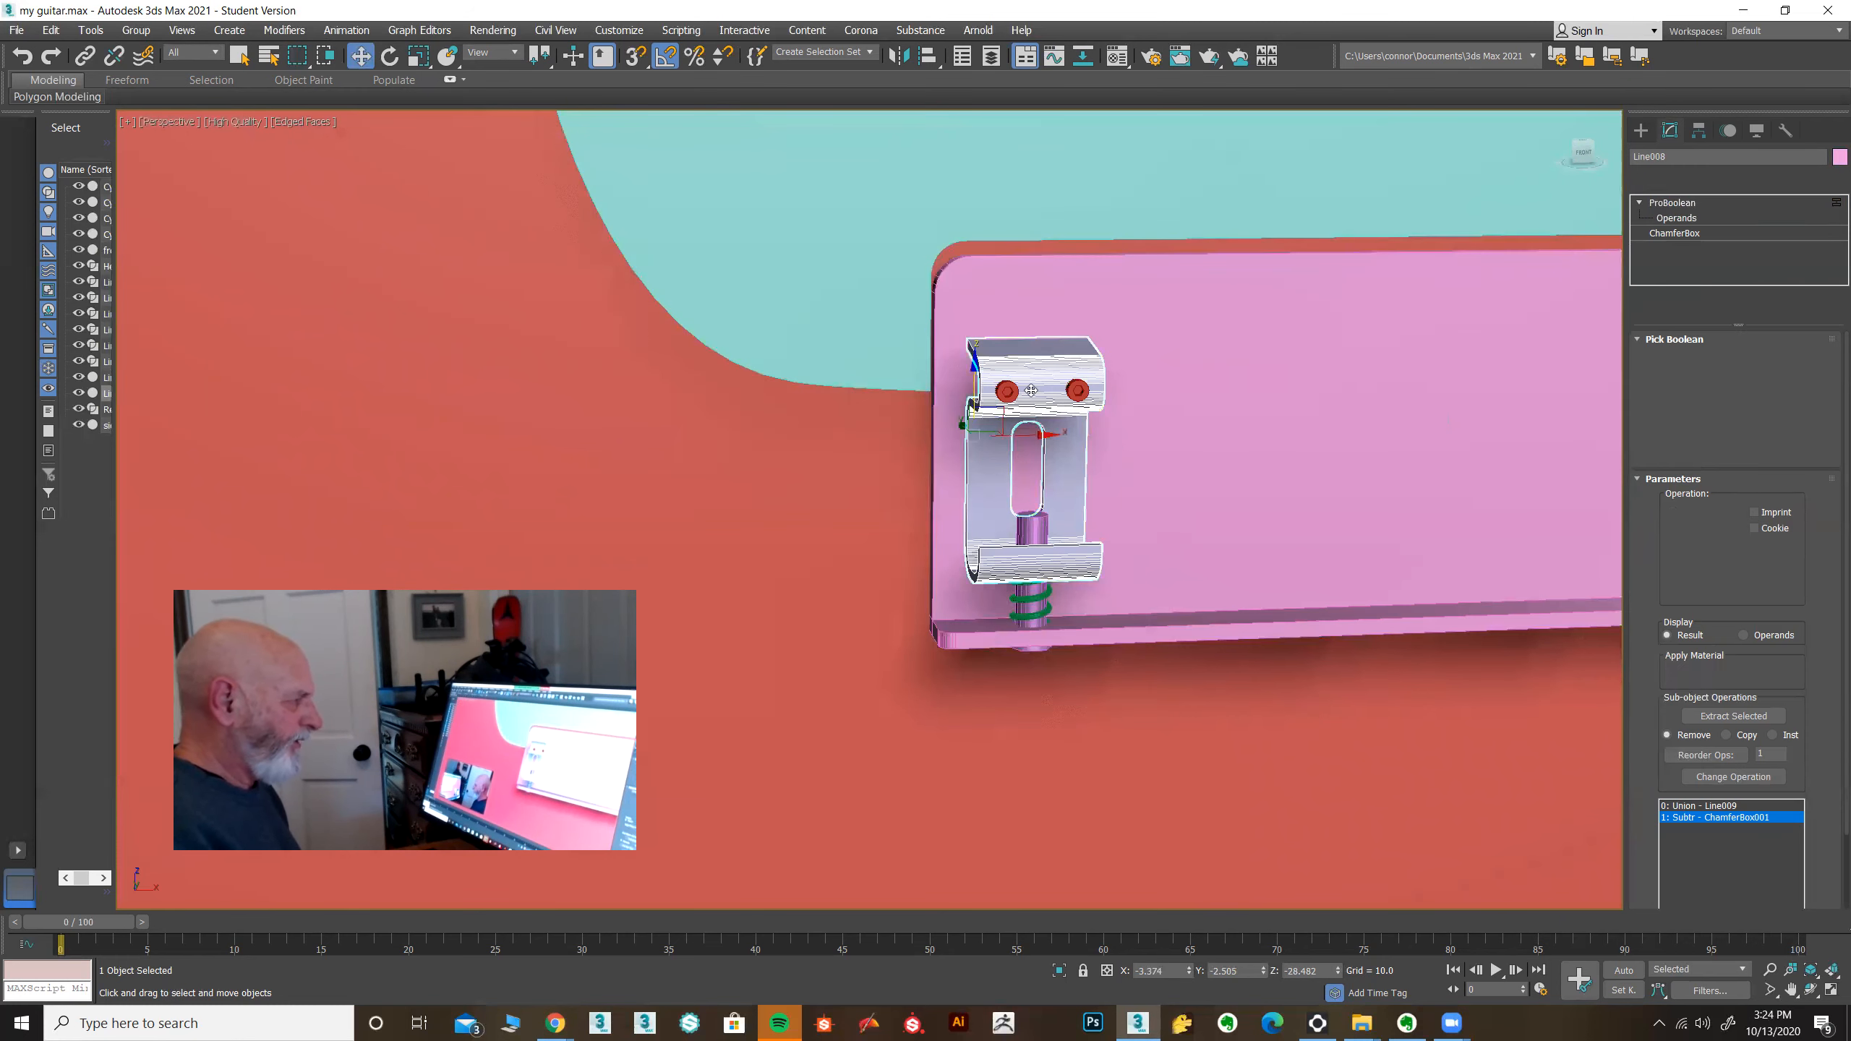
ctrl+click(1008, 391)
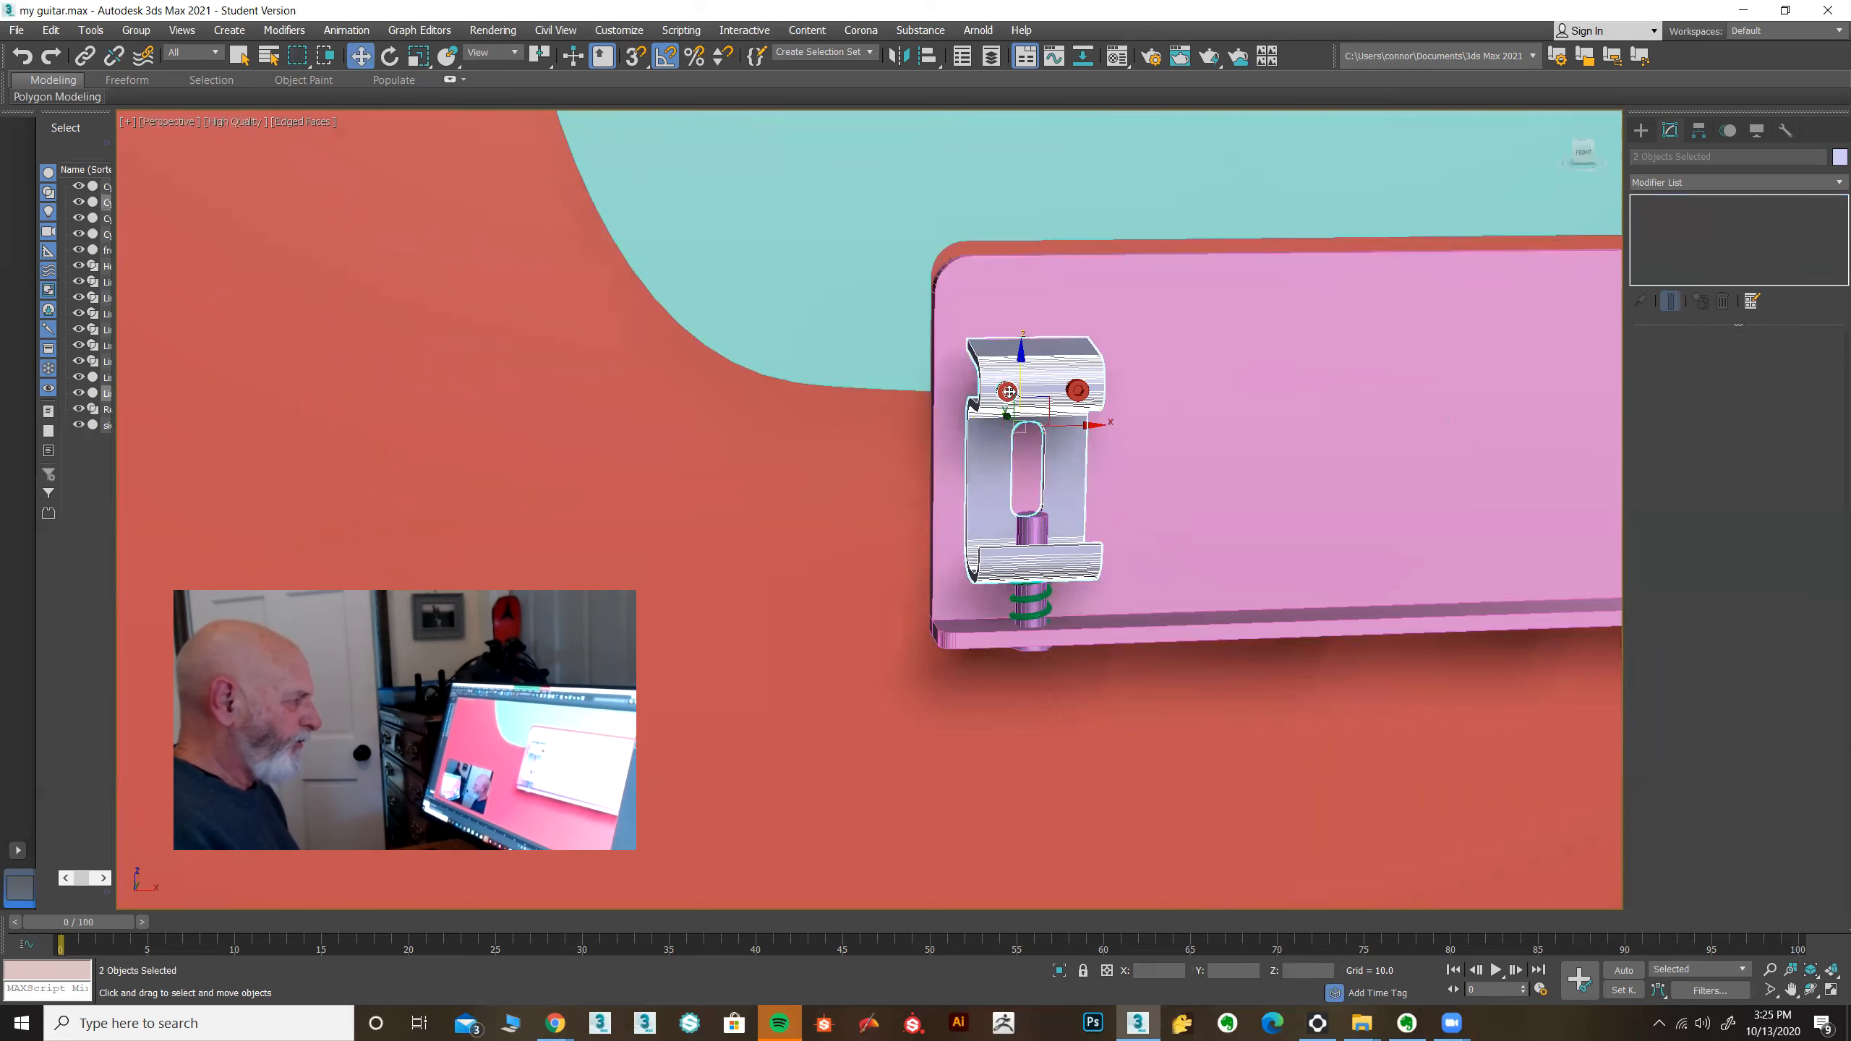
ctrl+click(1078, 392)
ctrl+click(1031, 522)
ctrl+click(1035, 602)
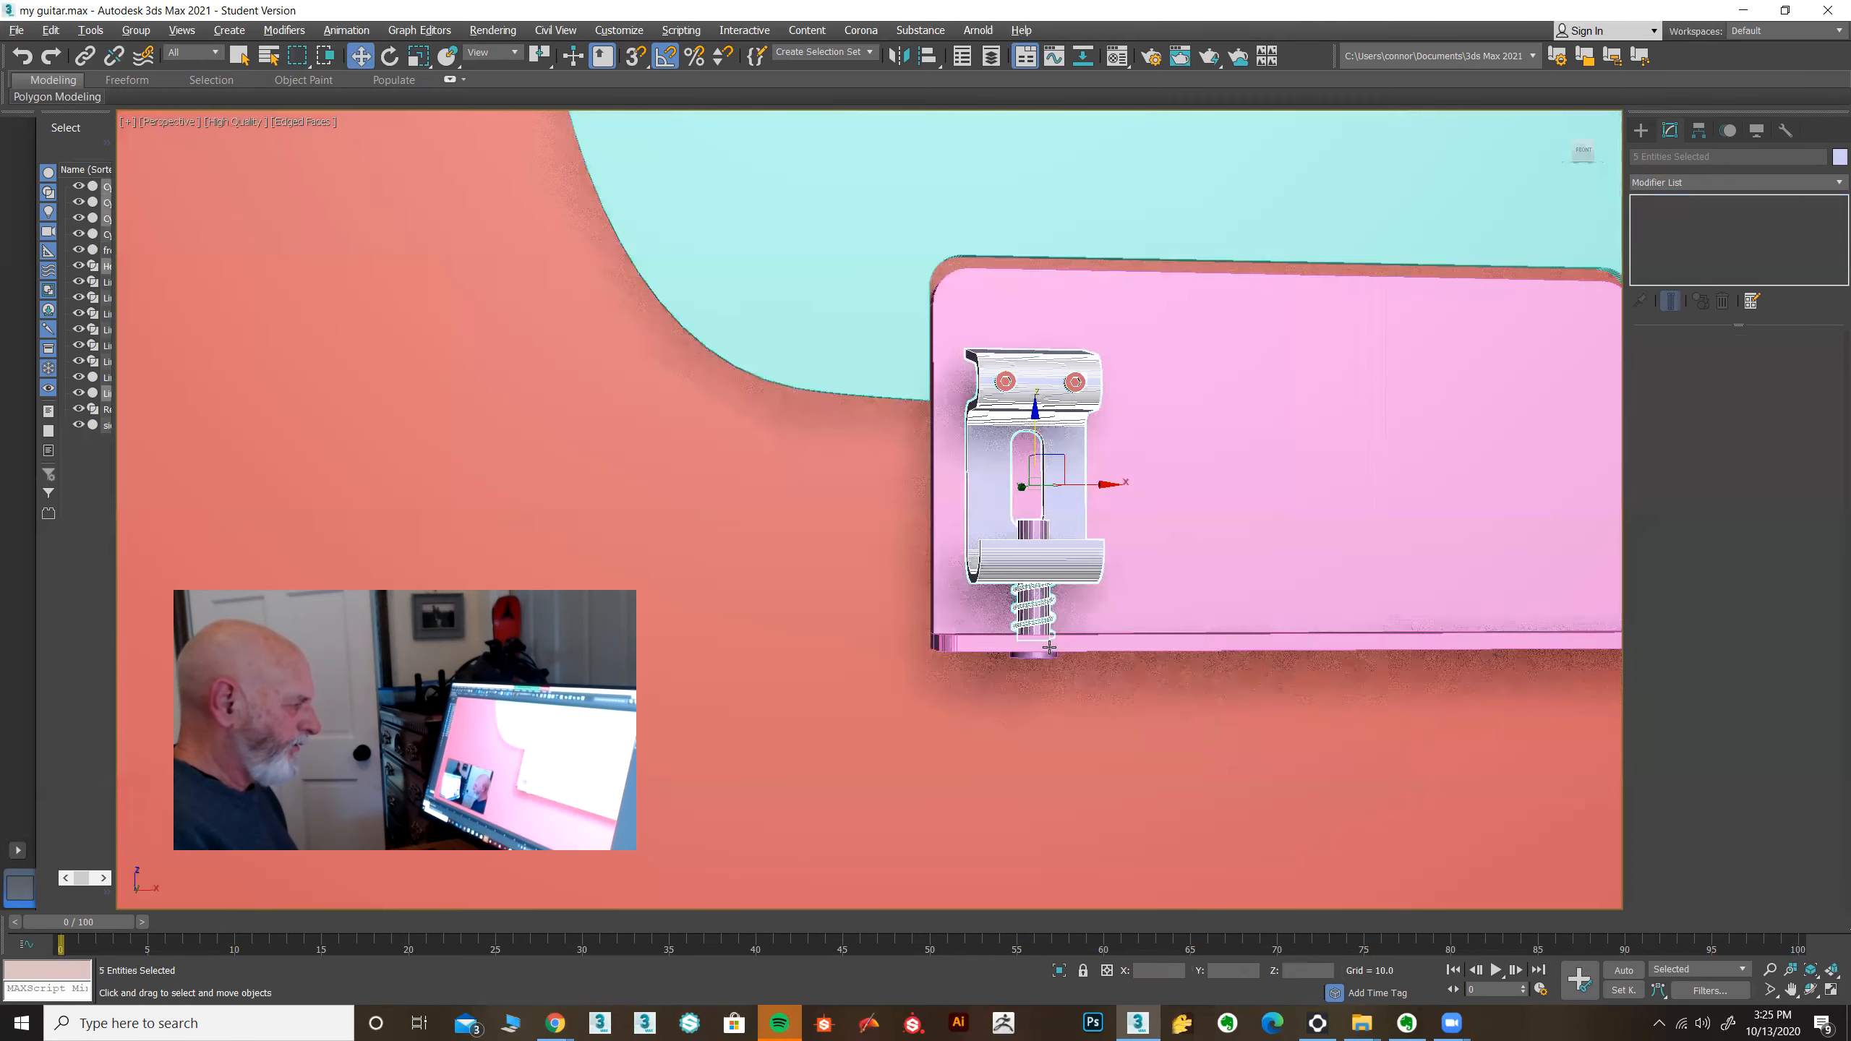
ctrl+click(1043, 656)
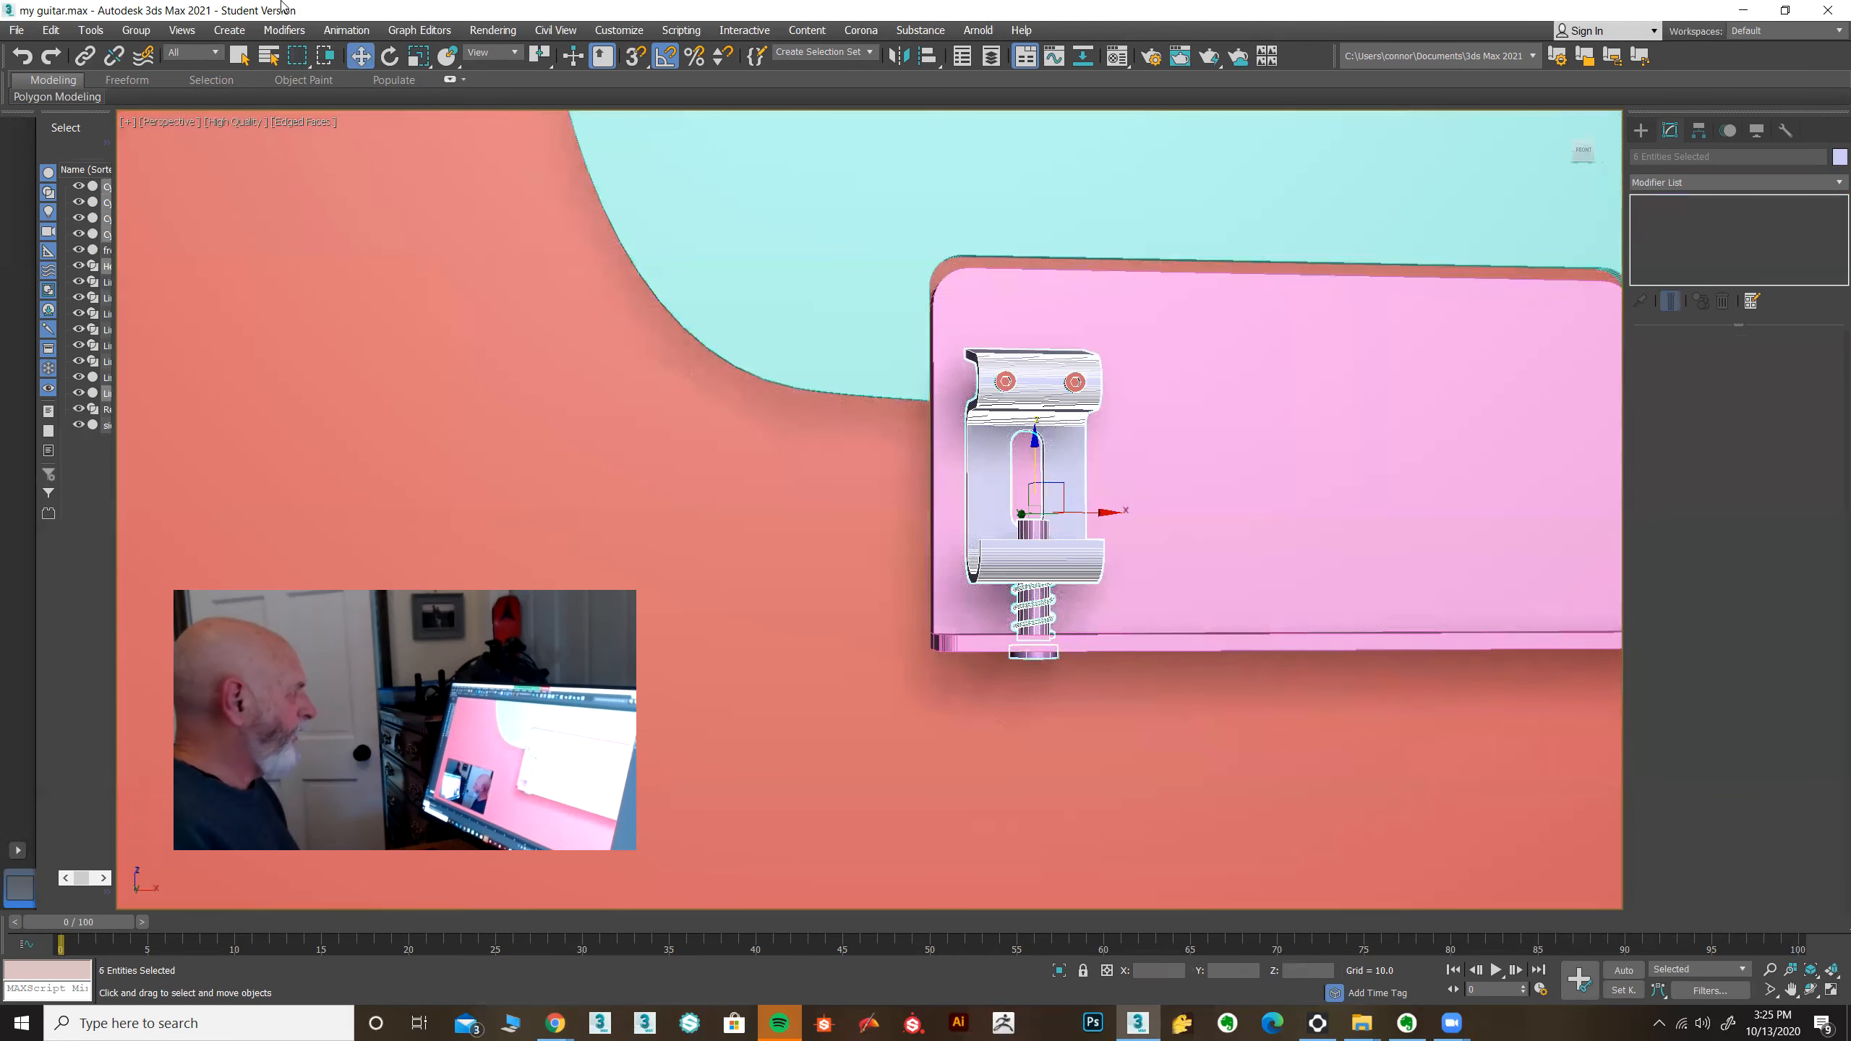
click(146, 30)
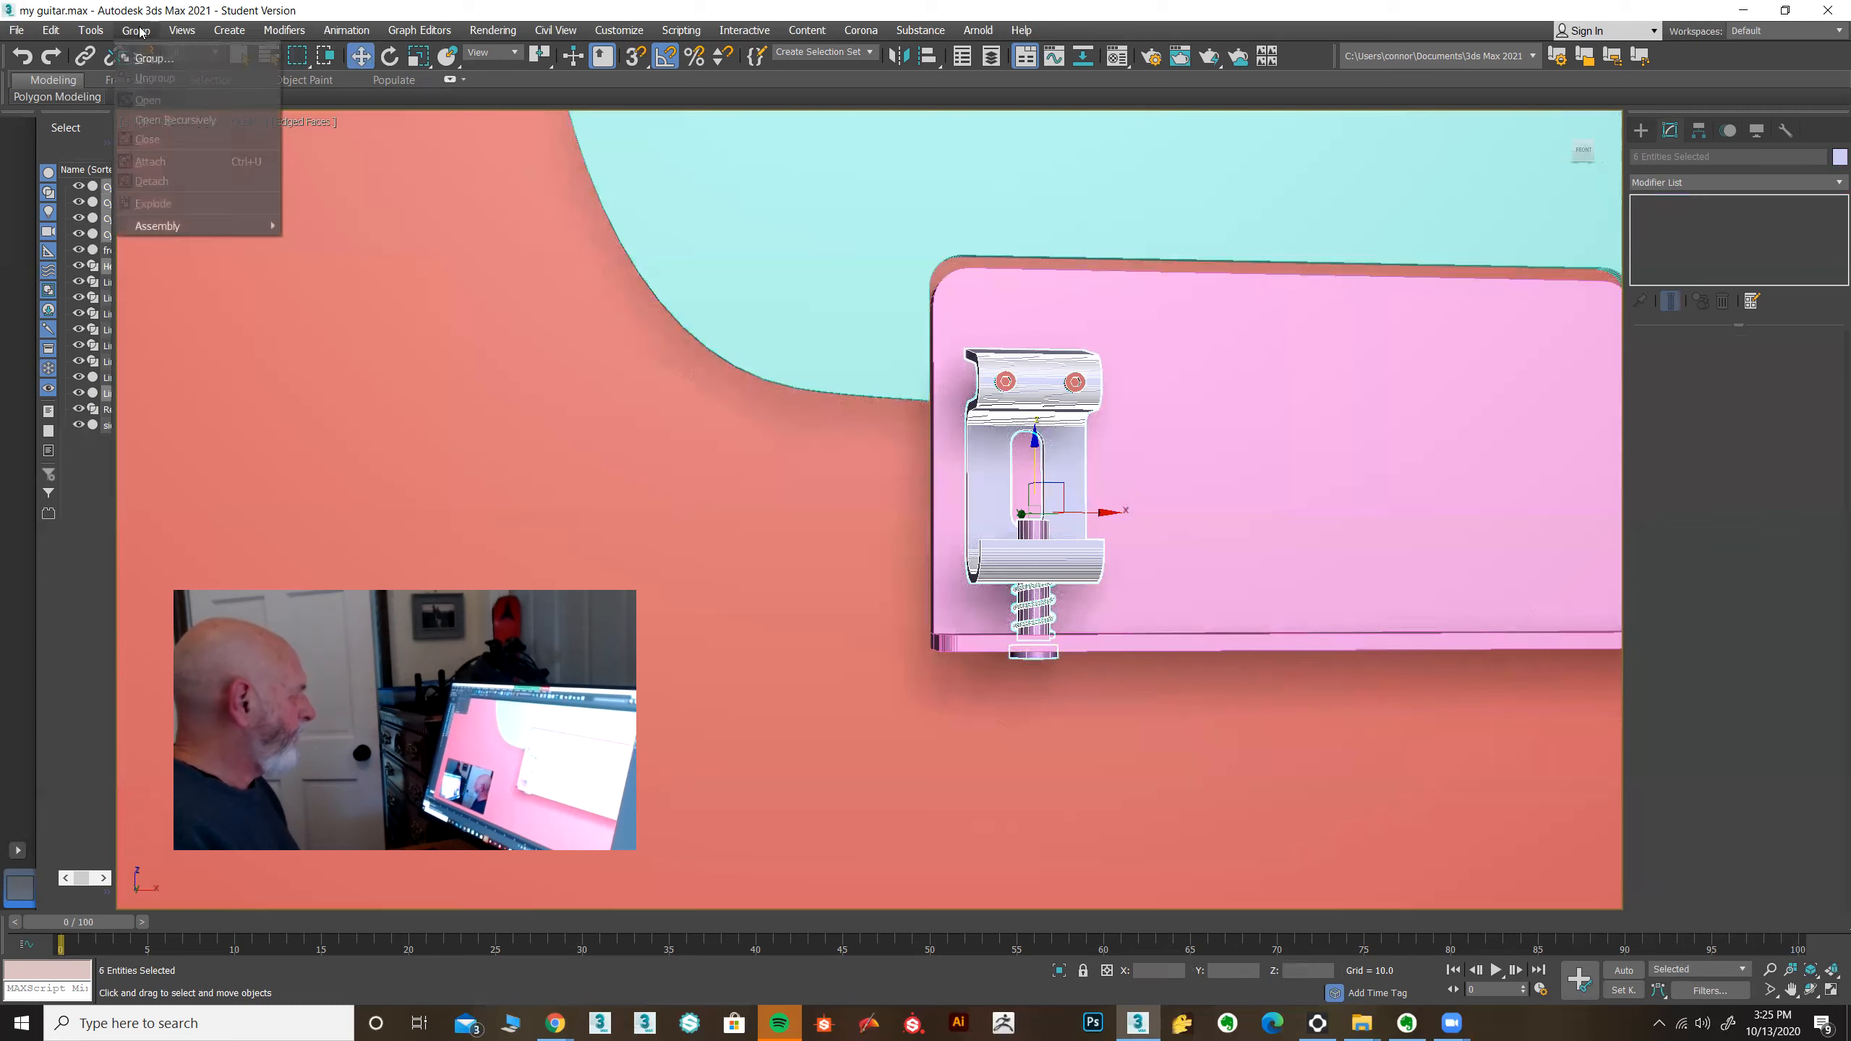
click(146, 64)
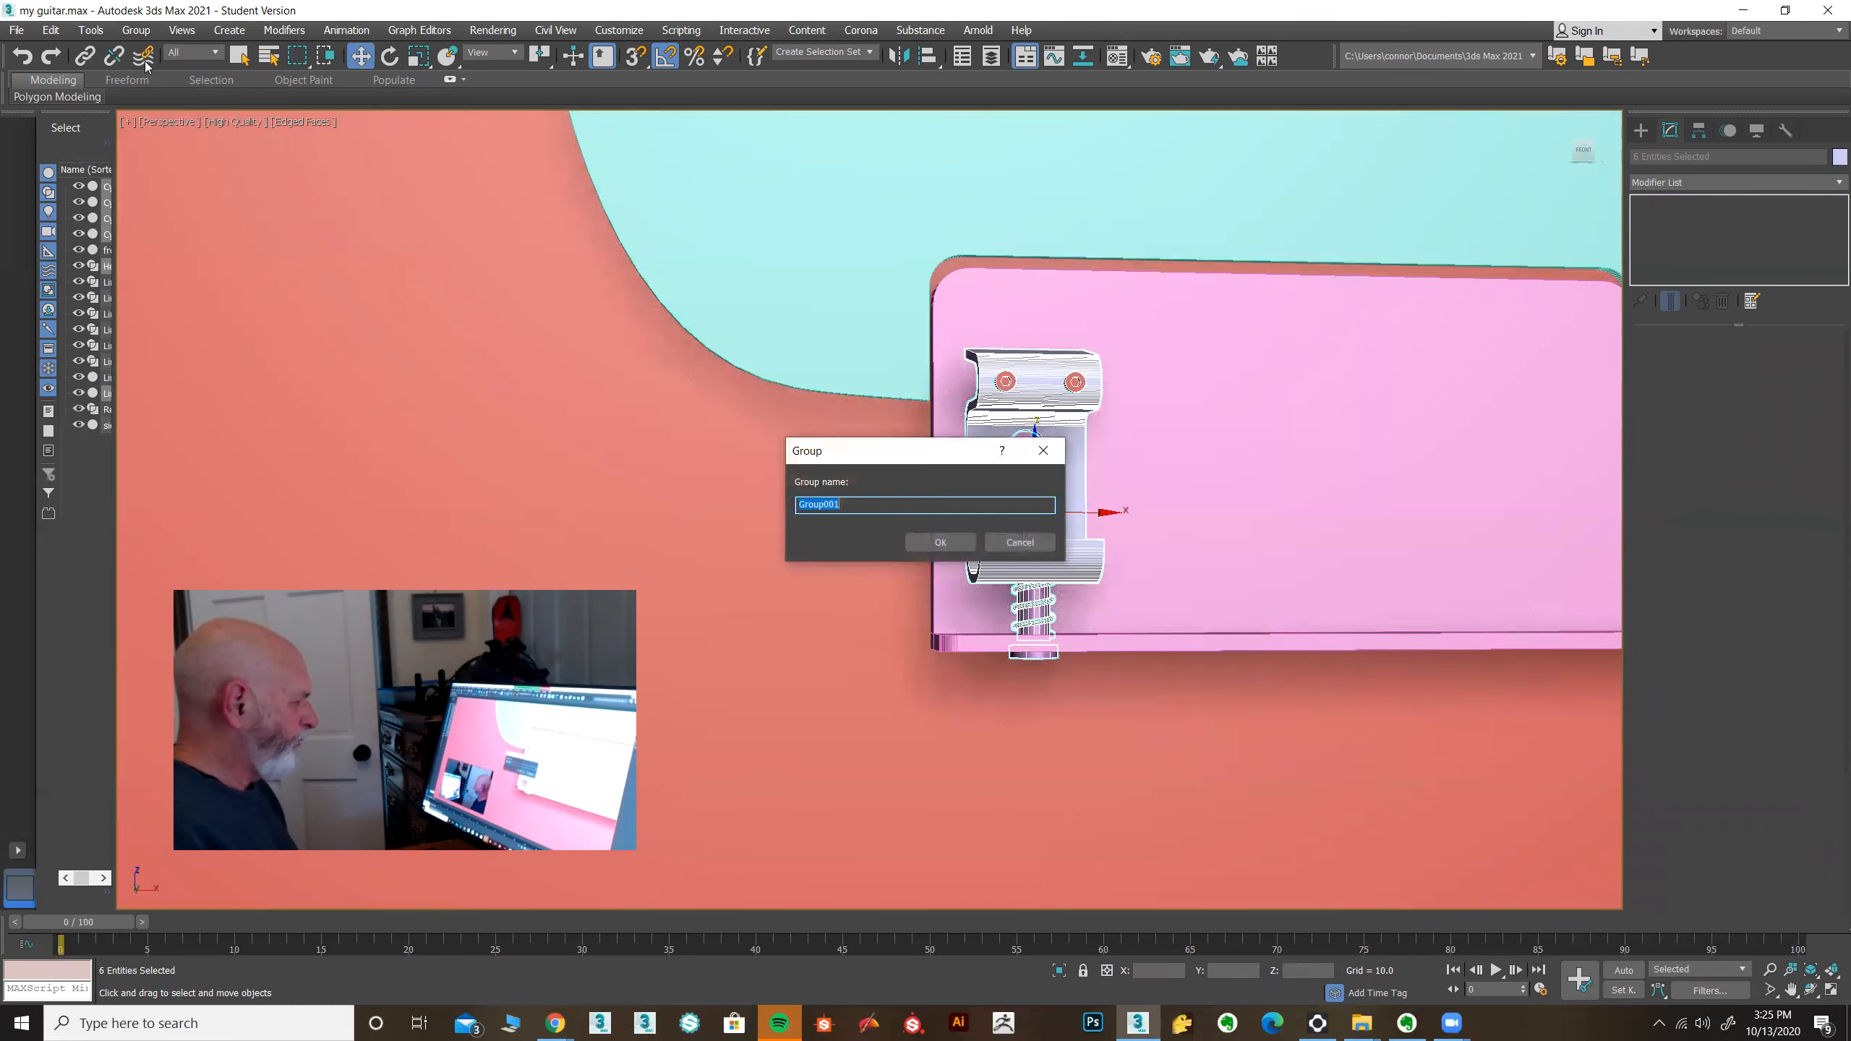
click(939, 542)
Step: Clone the saddle group twice along X as side-by-side copies at about X -1.79 and -0.715 on the bridge plate
middle_drag(939, 577, 784, 557)
scroll(783, 556, down, 3)
scroll(832, 556, down, 1)
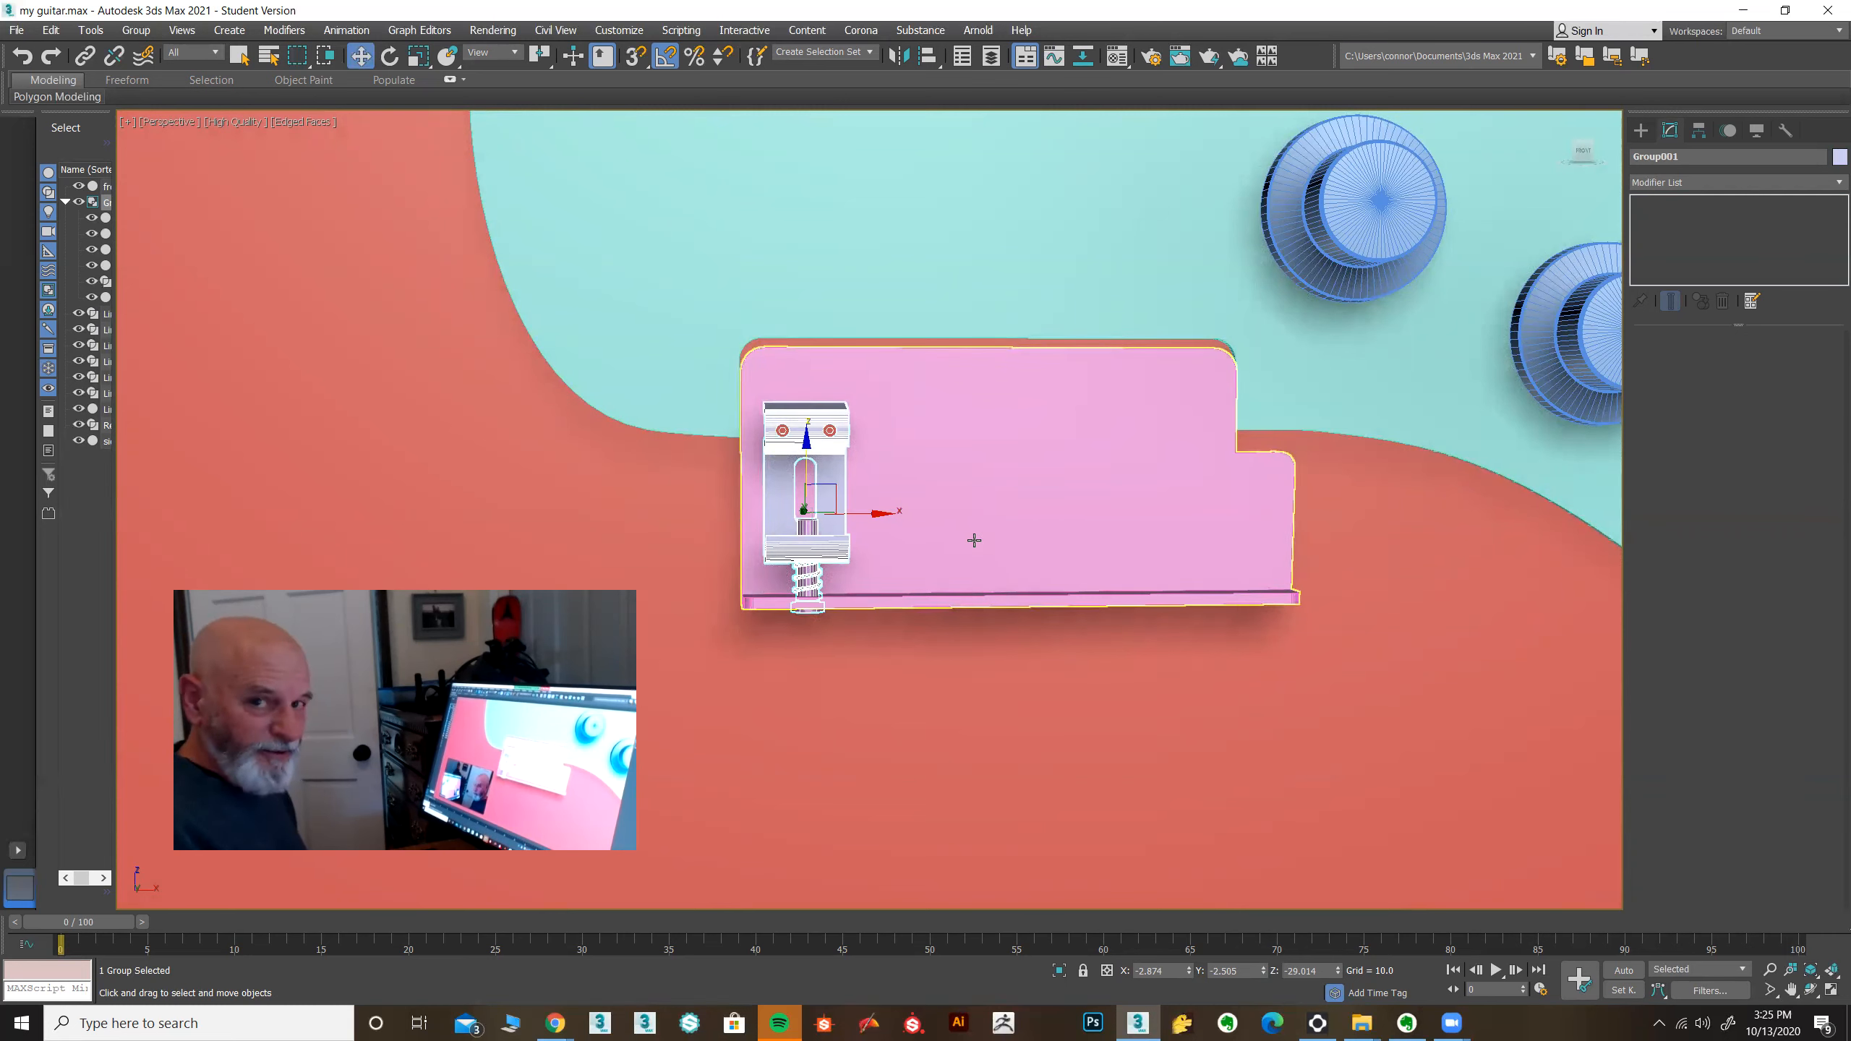
shift+drag(877, 515, 965, 512)
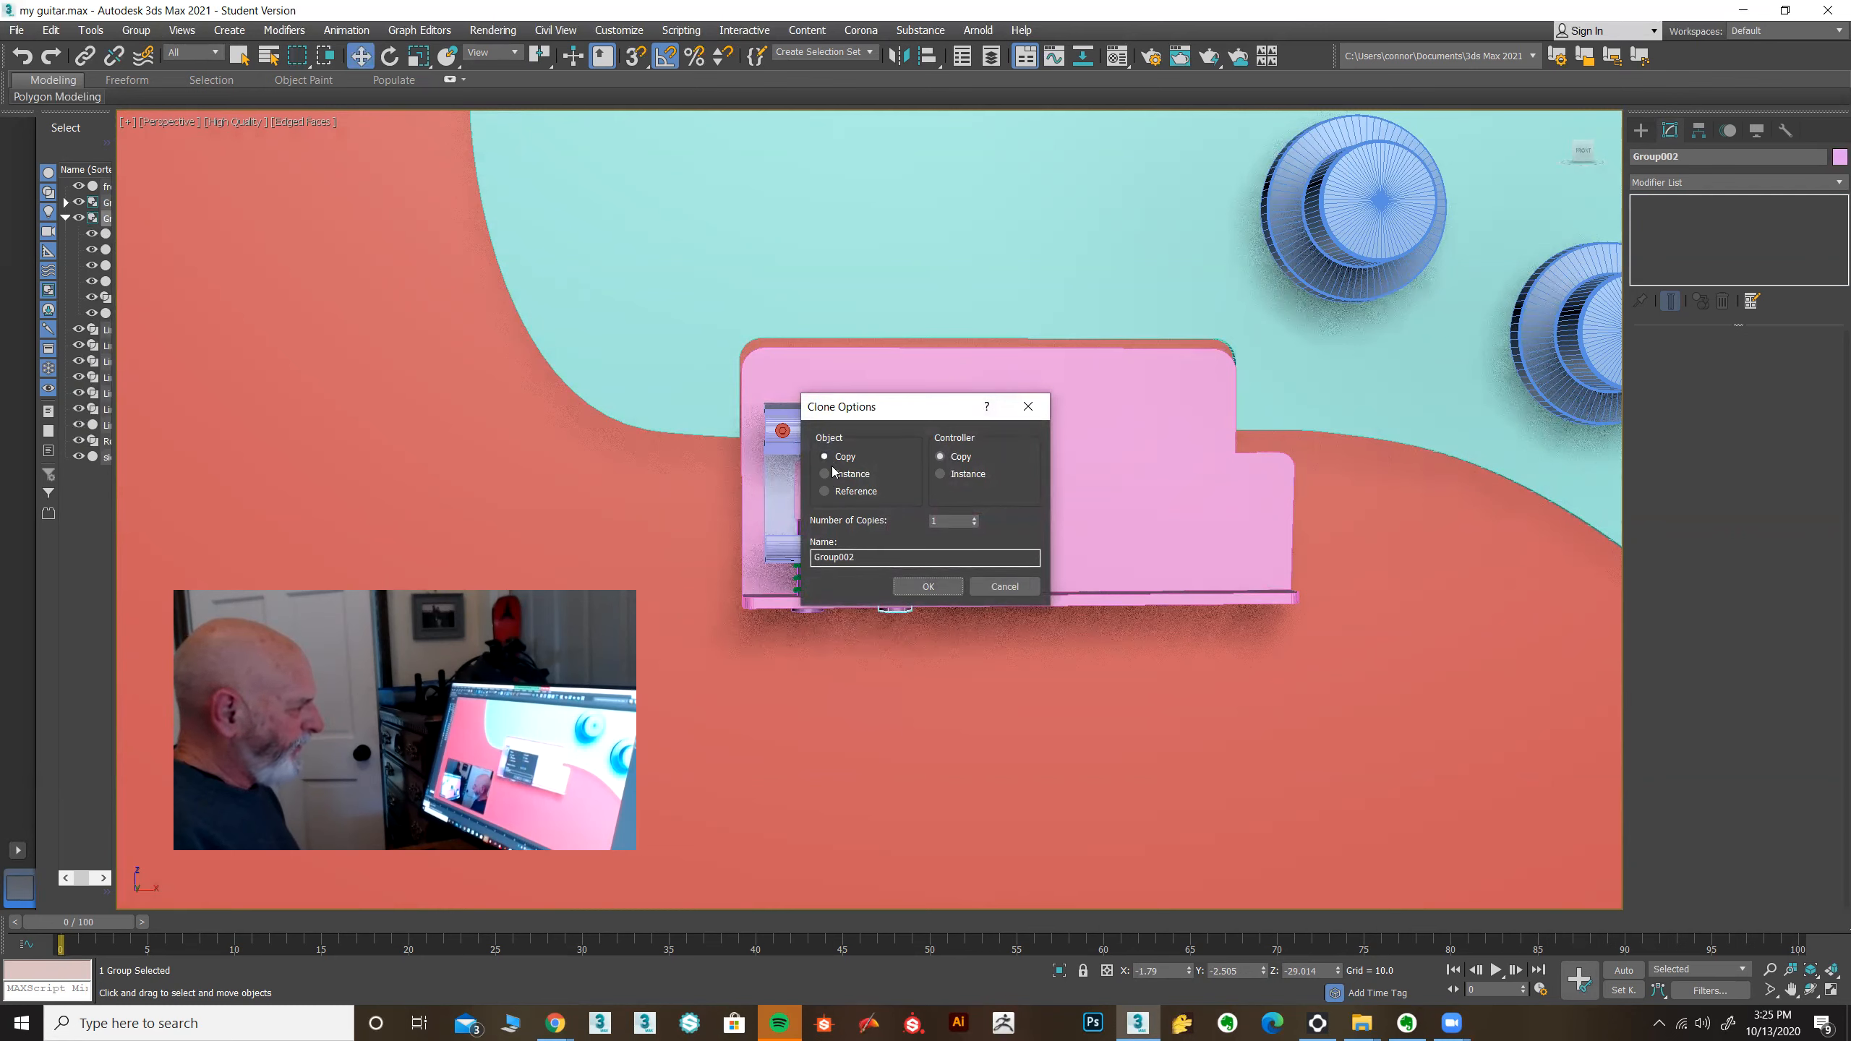
click(924, 587)
shift+drag(961, 514, 1048, 513)
click(922, 585)
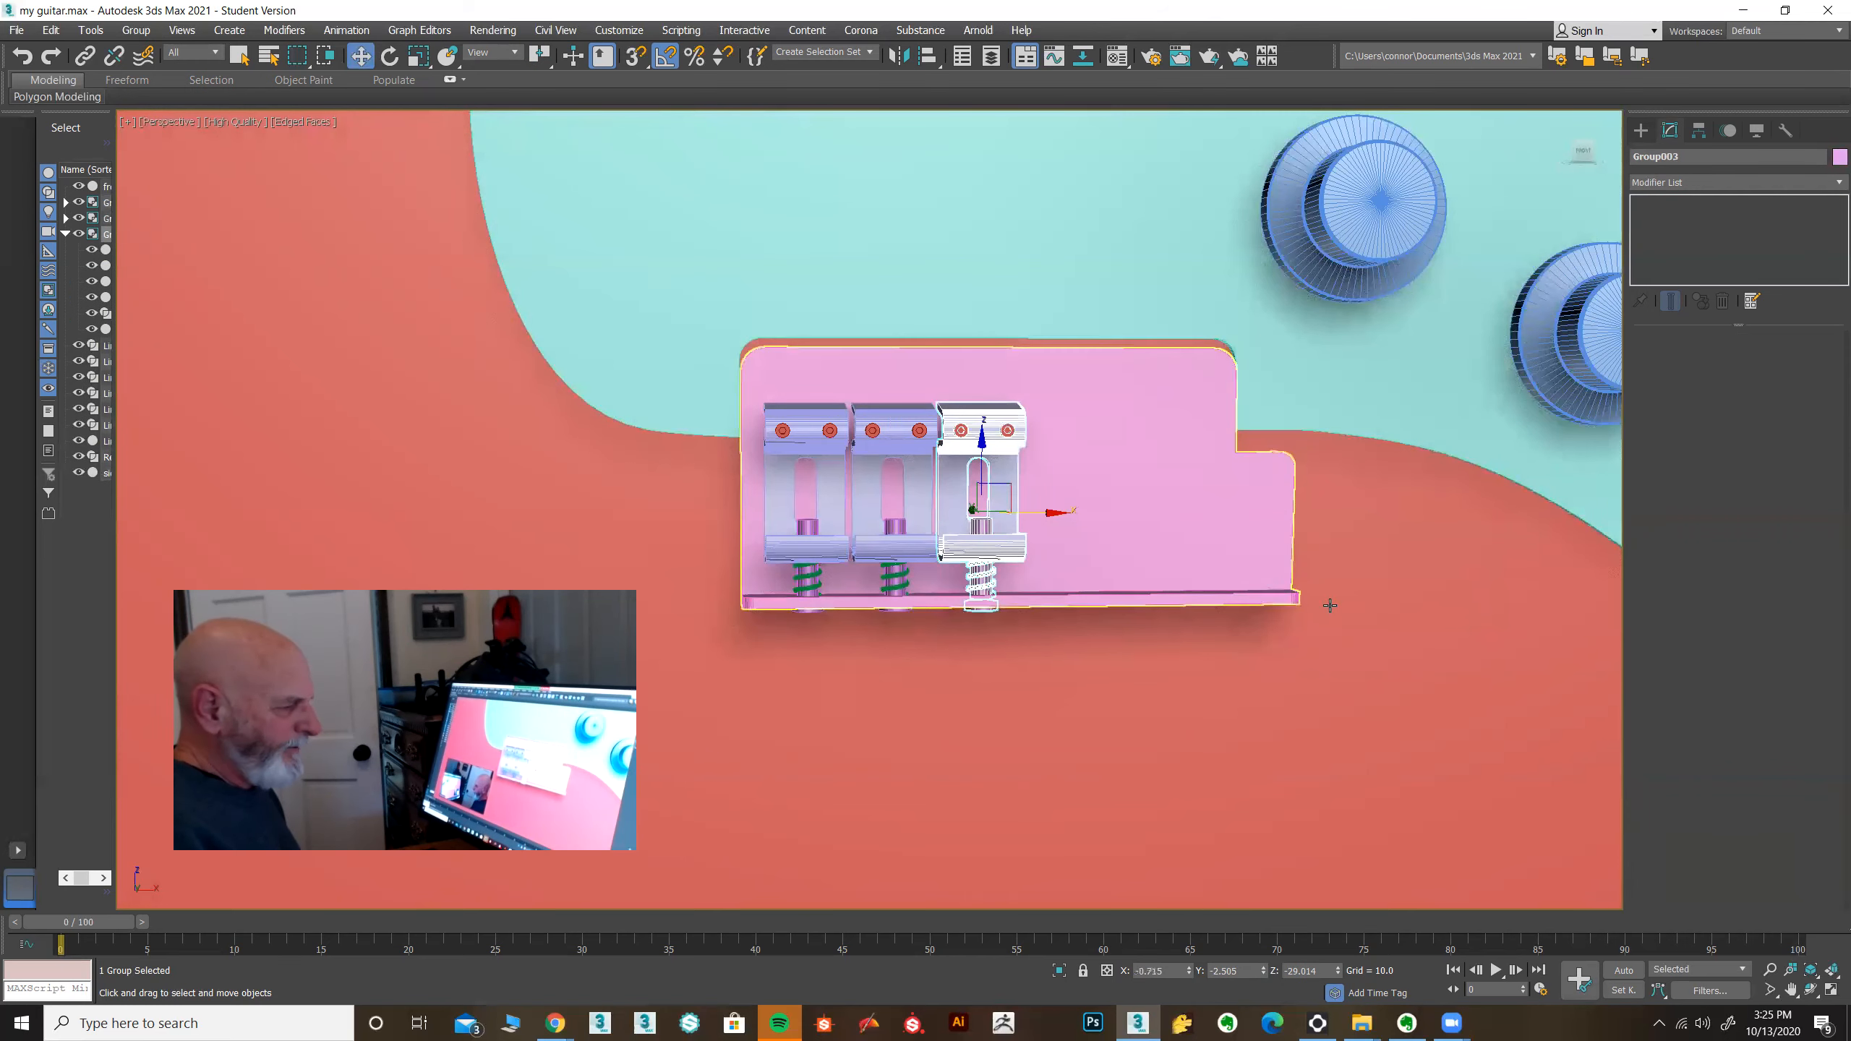
Step: Clone three more saddle group copies along X in the Front view, completing a row of six that ends at about X 2.609
click(1831, 992)
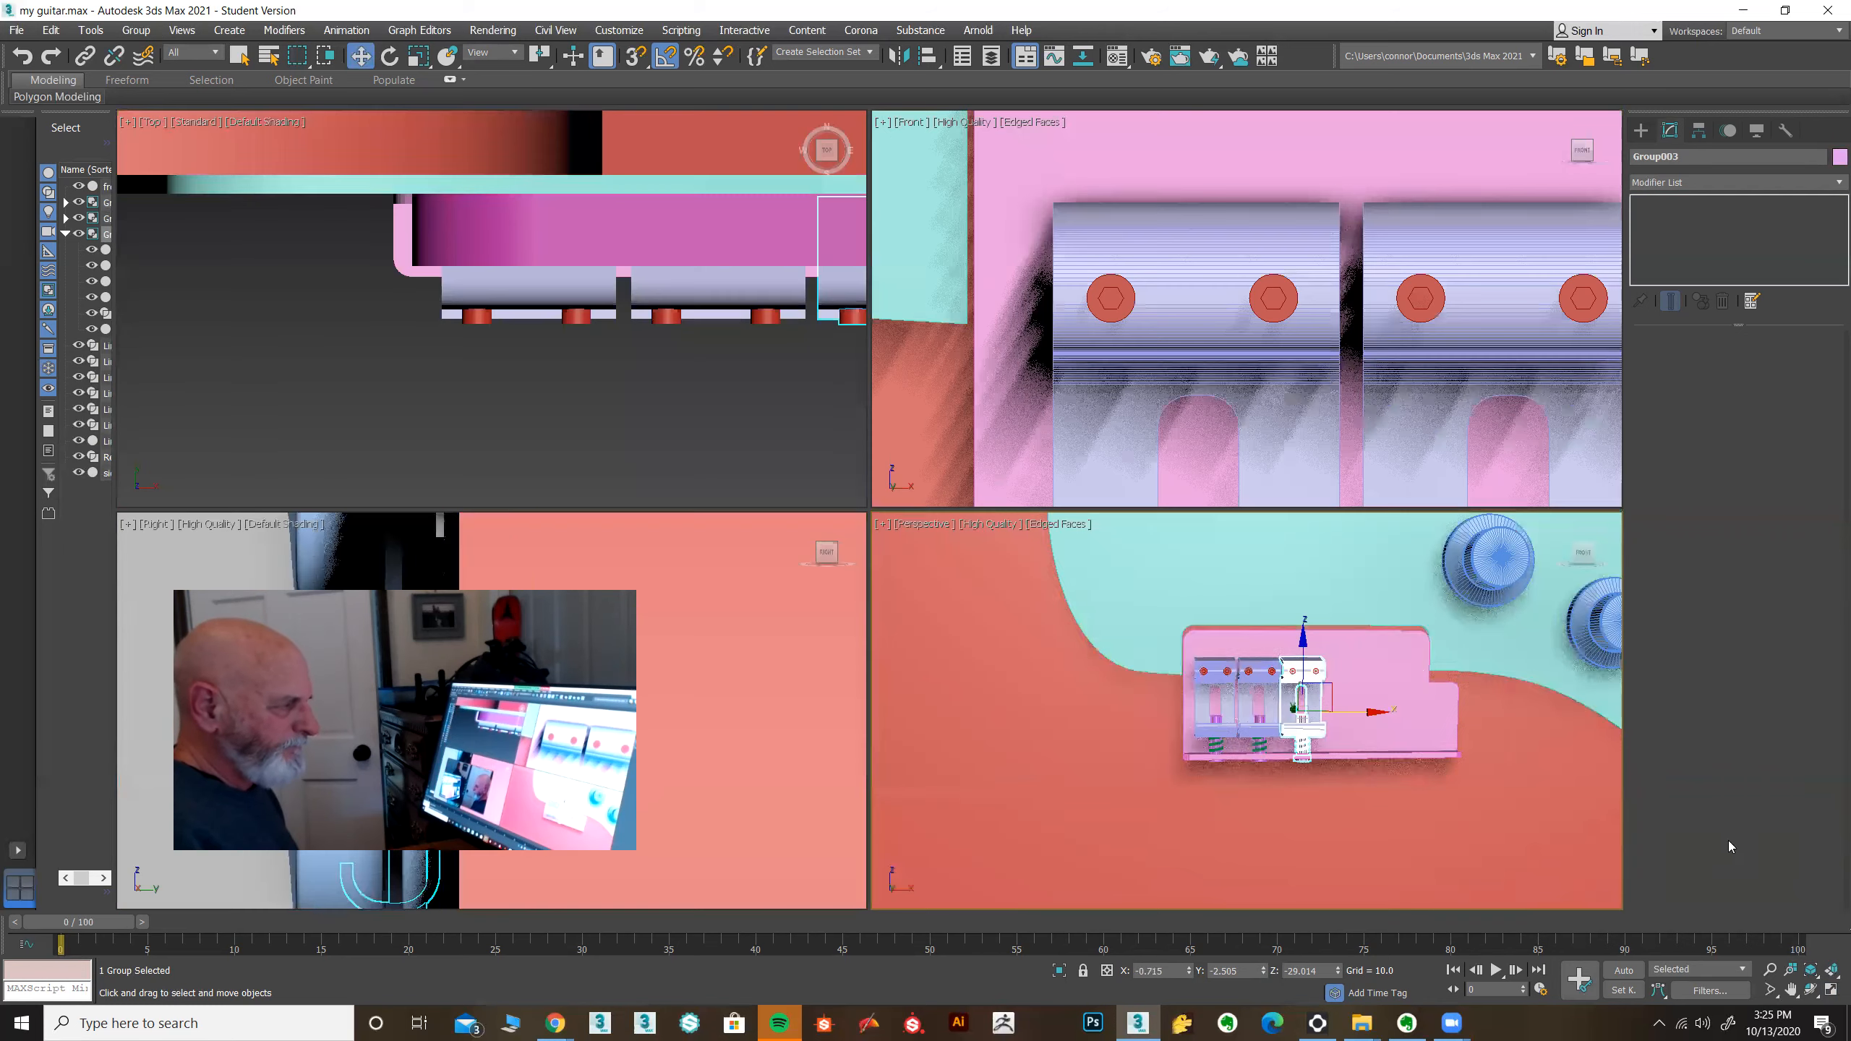
scroll(1119, 393, down, 5)
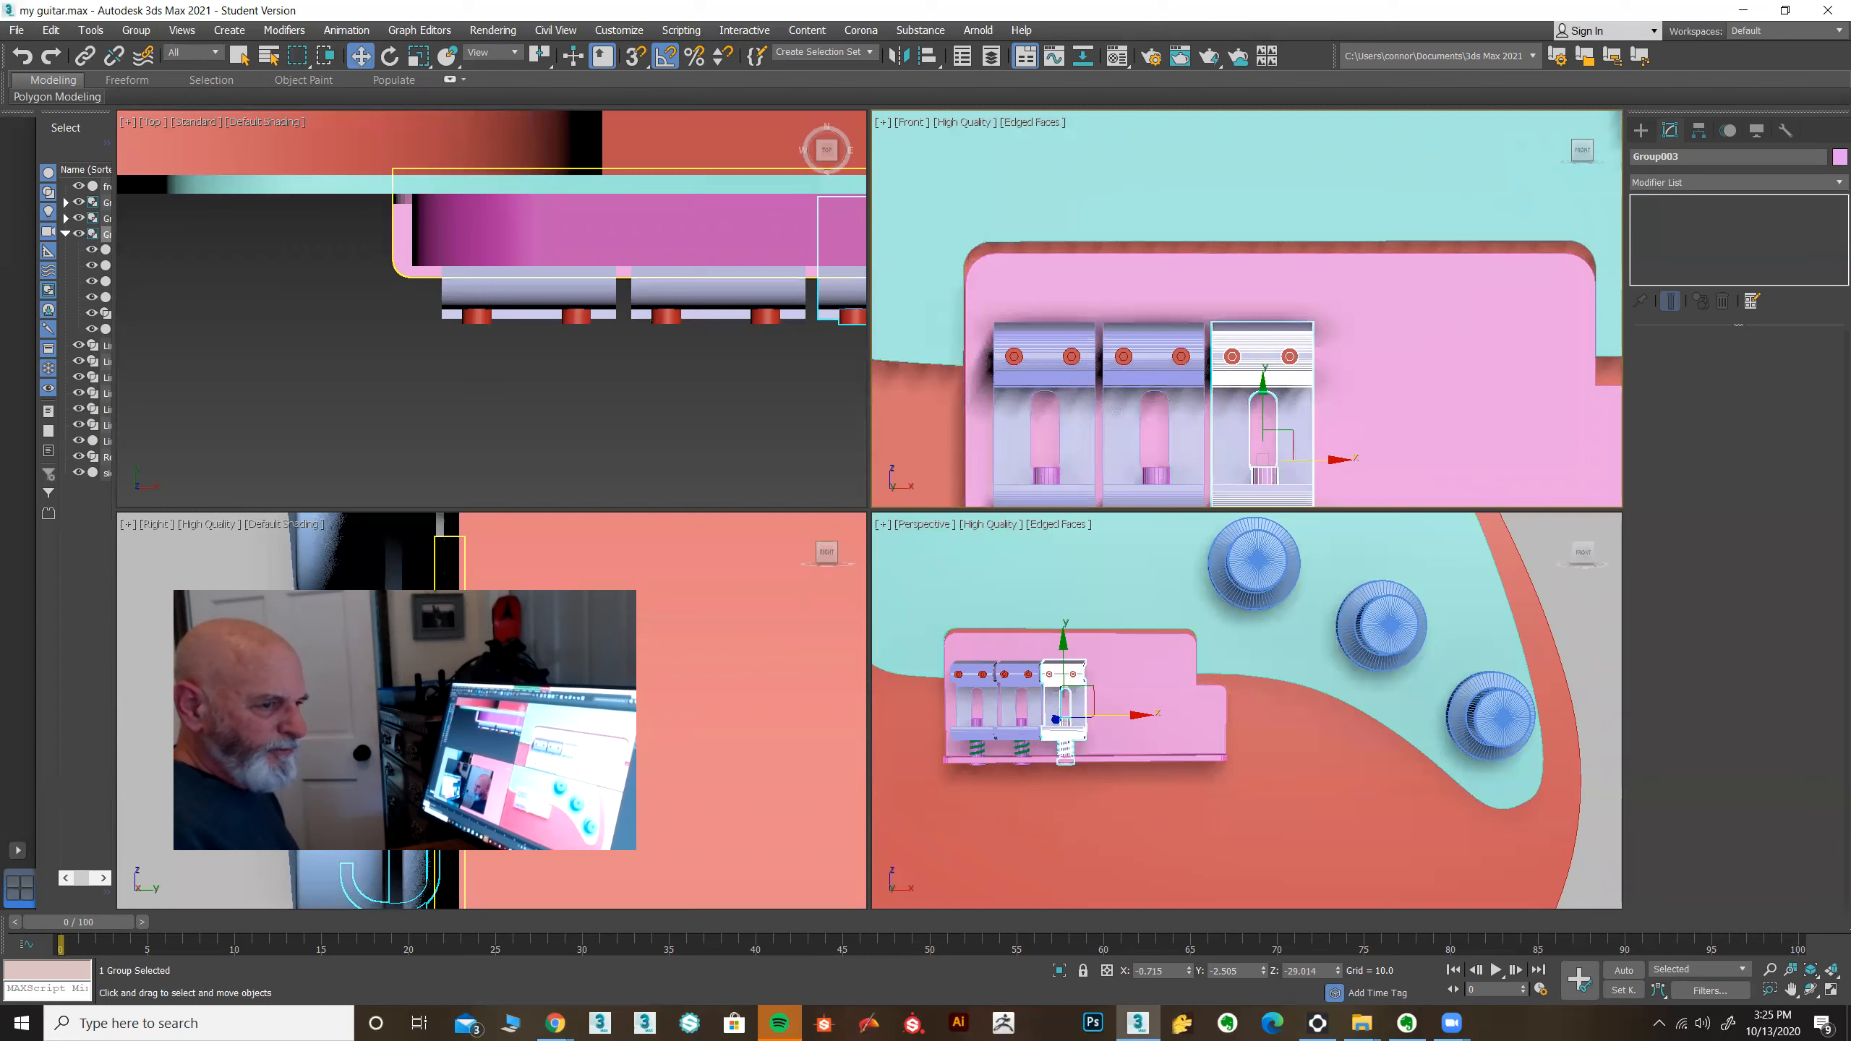
scroll(1415, 256, down, 2)
shift+drag(1386, 399, 1461, 398)
key(Return)
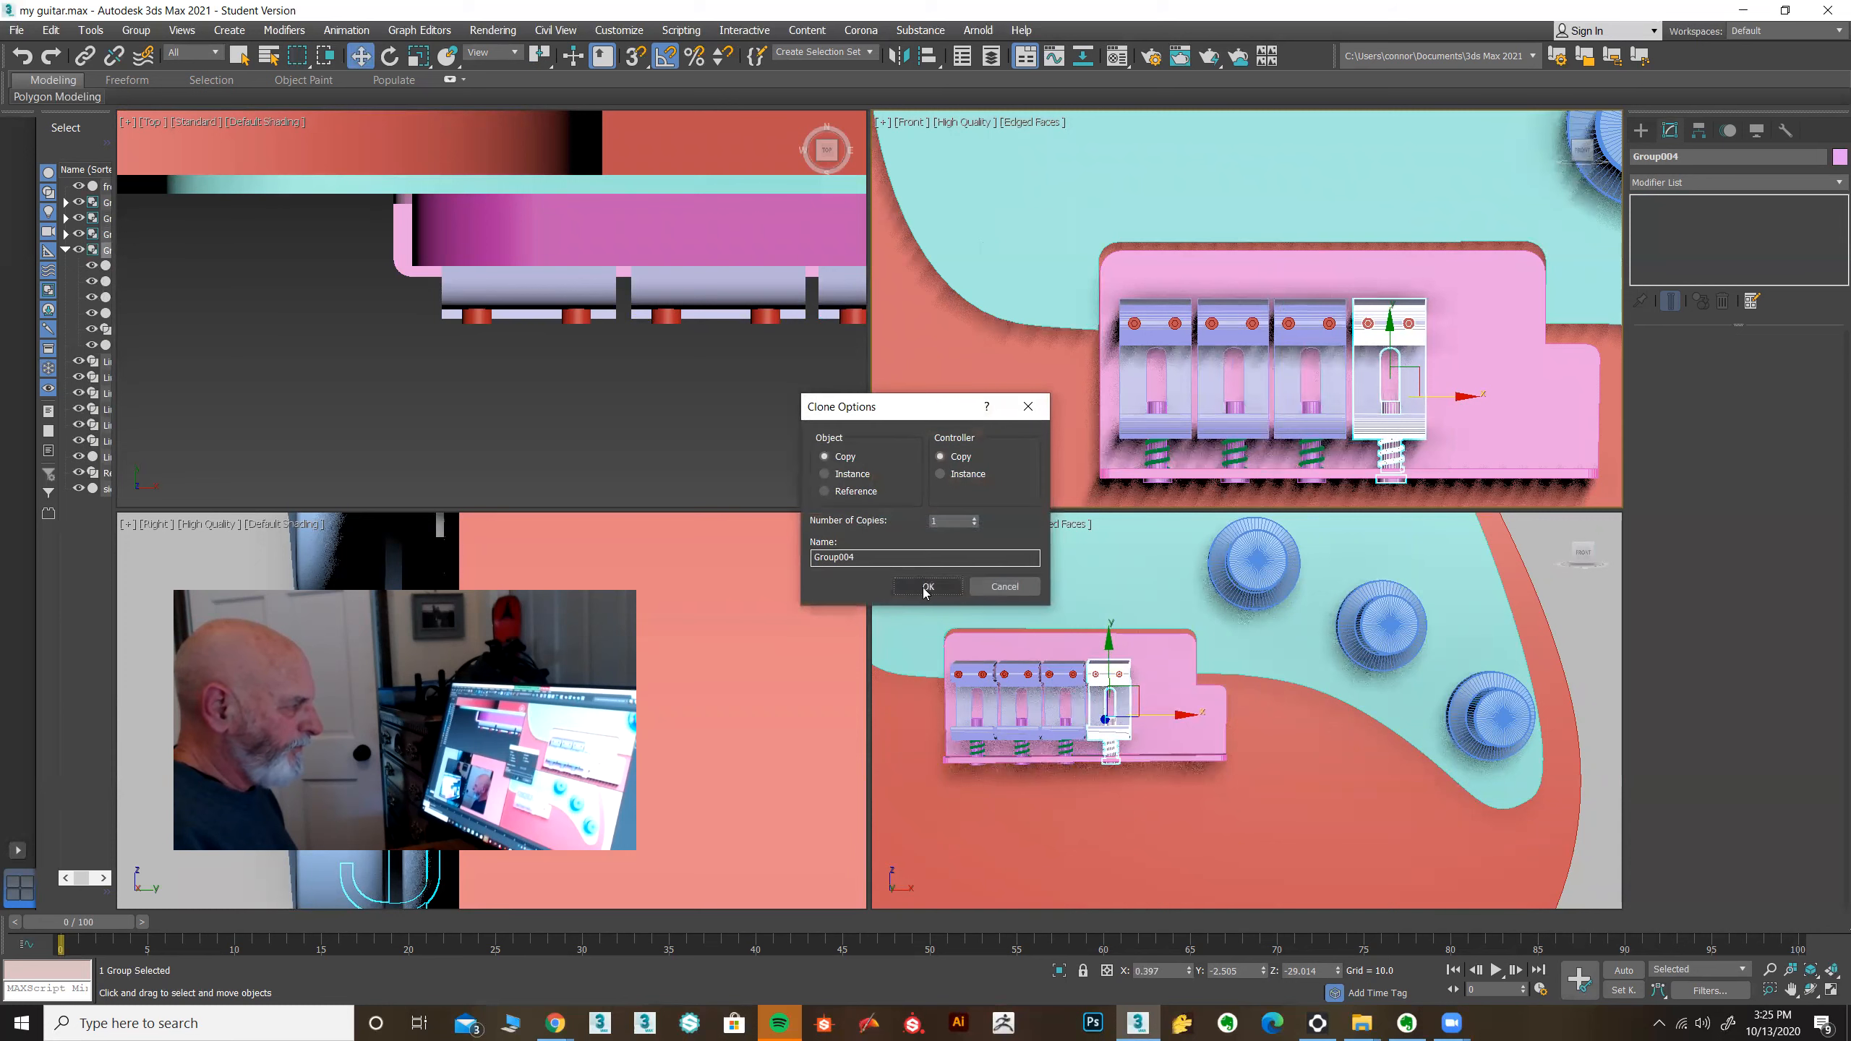
shift+drag(1457, 396, 1614, 398)
click(944, 588)
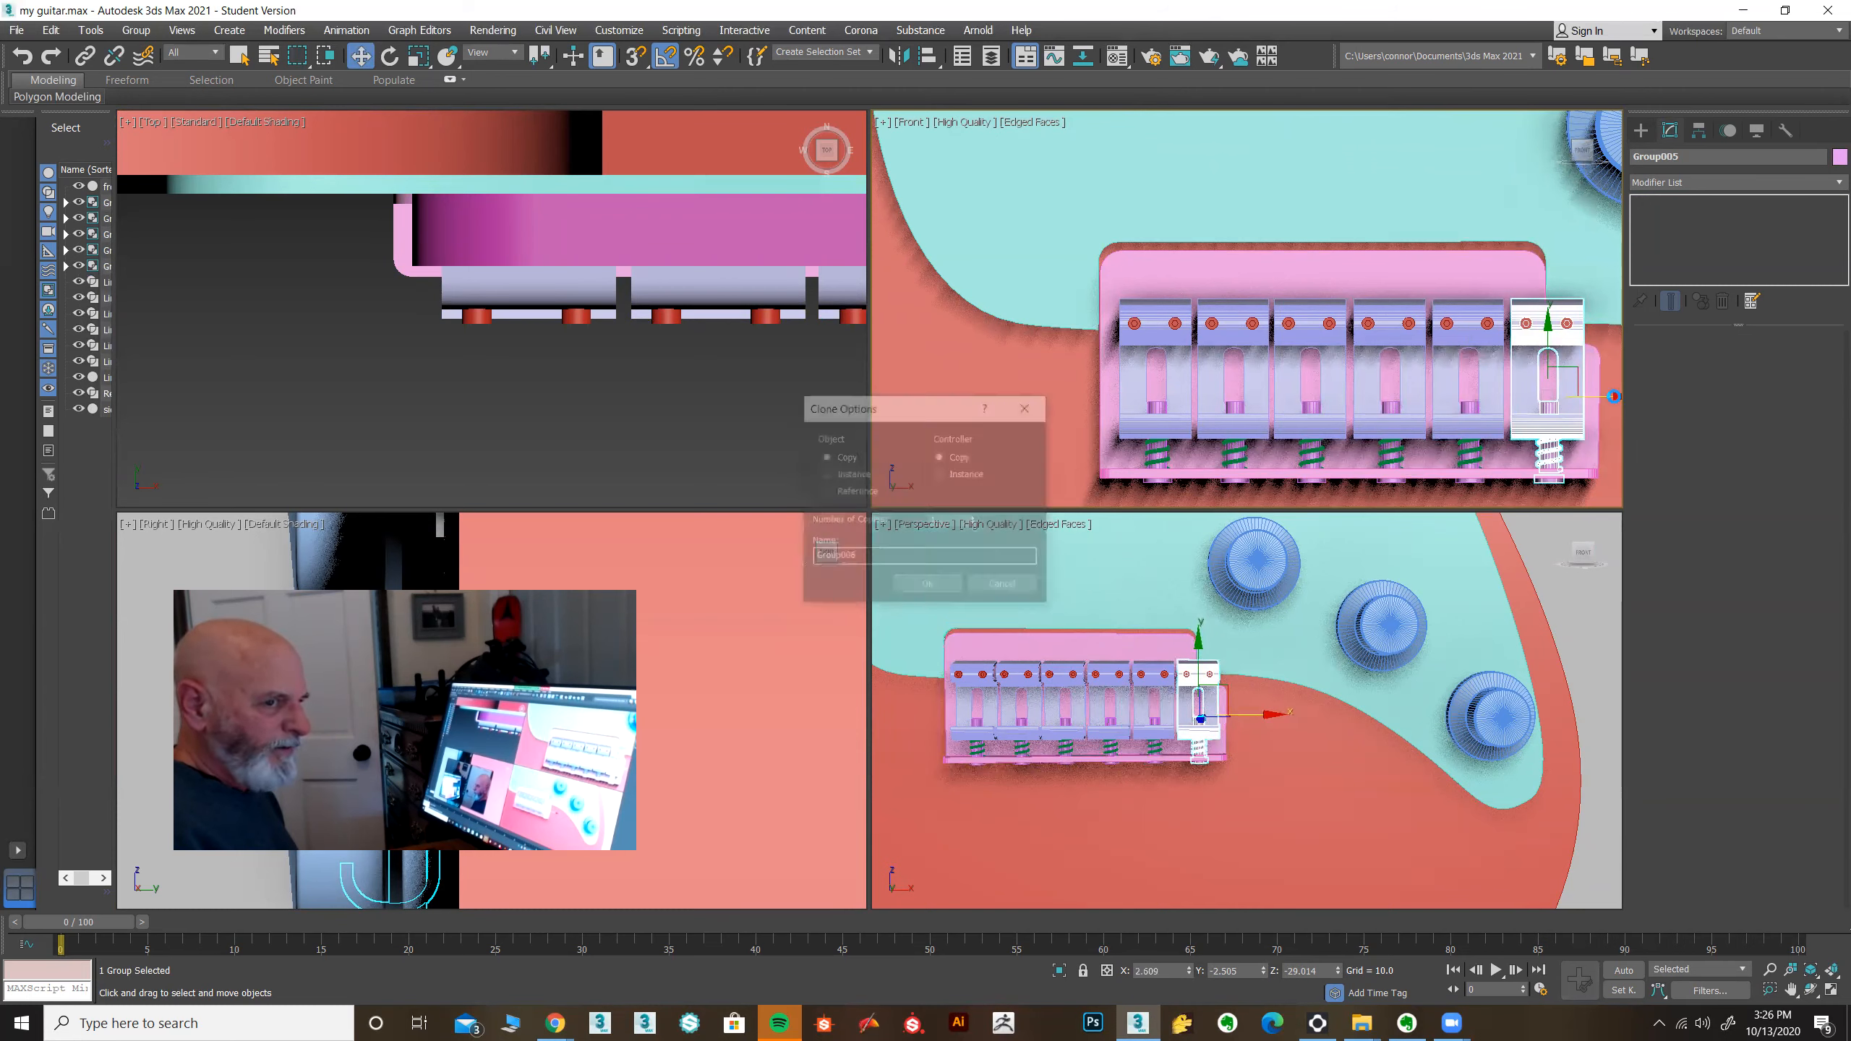
click(978, 583)
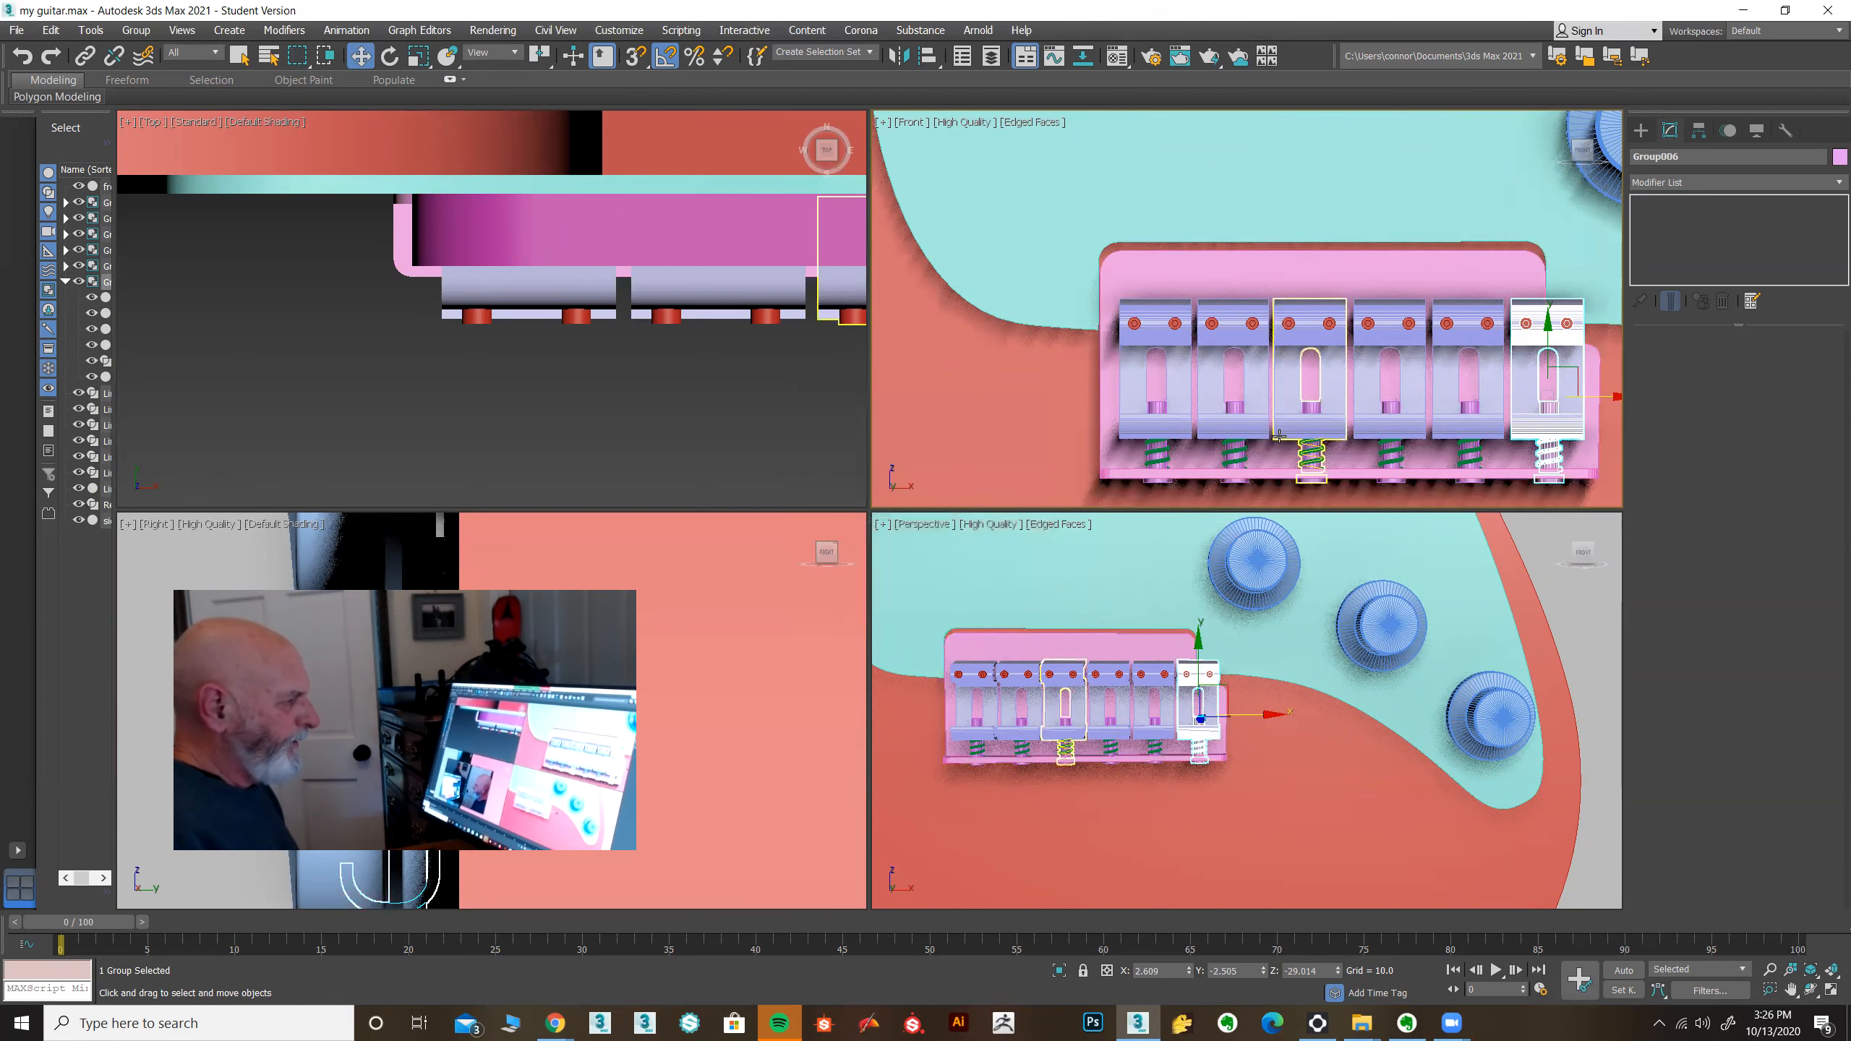
Step: Select all six saddle groups and scale them down slightly and uniformly to narrow the row, undoing the first scaling attempt
middle_drag(1279, 436, 1100, 405)
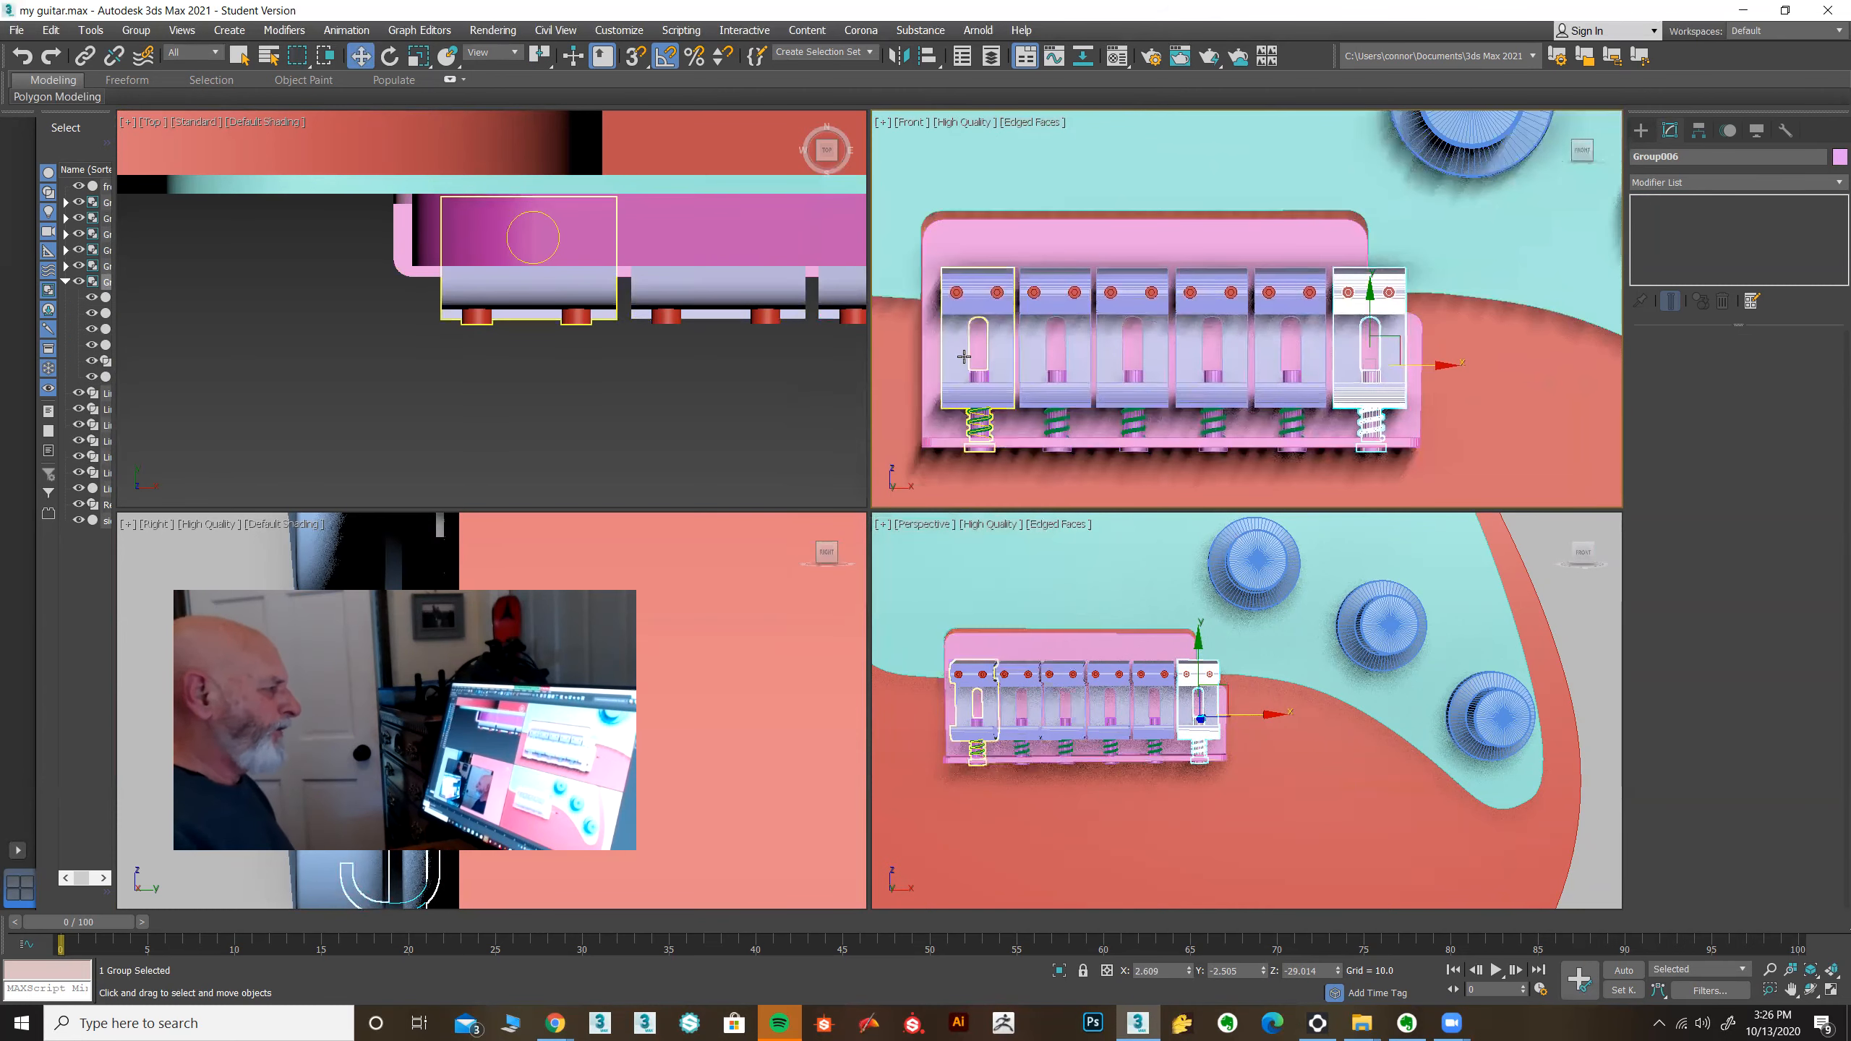
ctrl+click(963, 355)
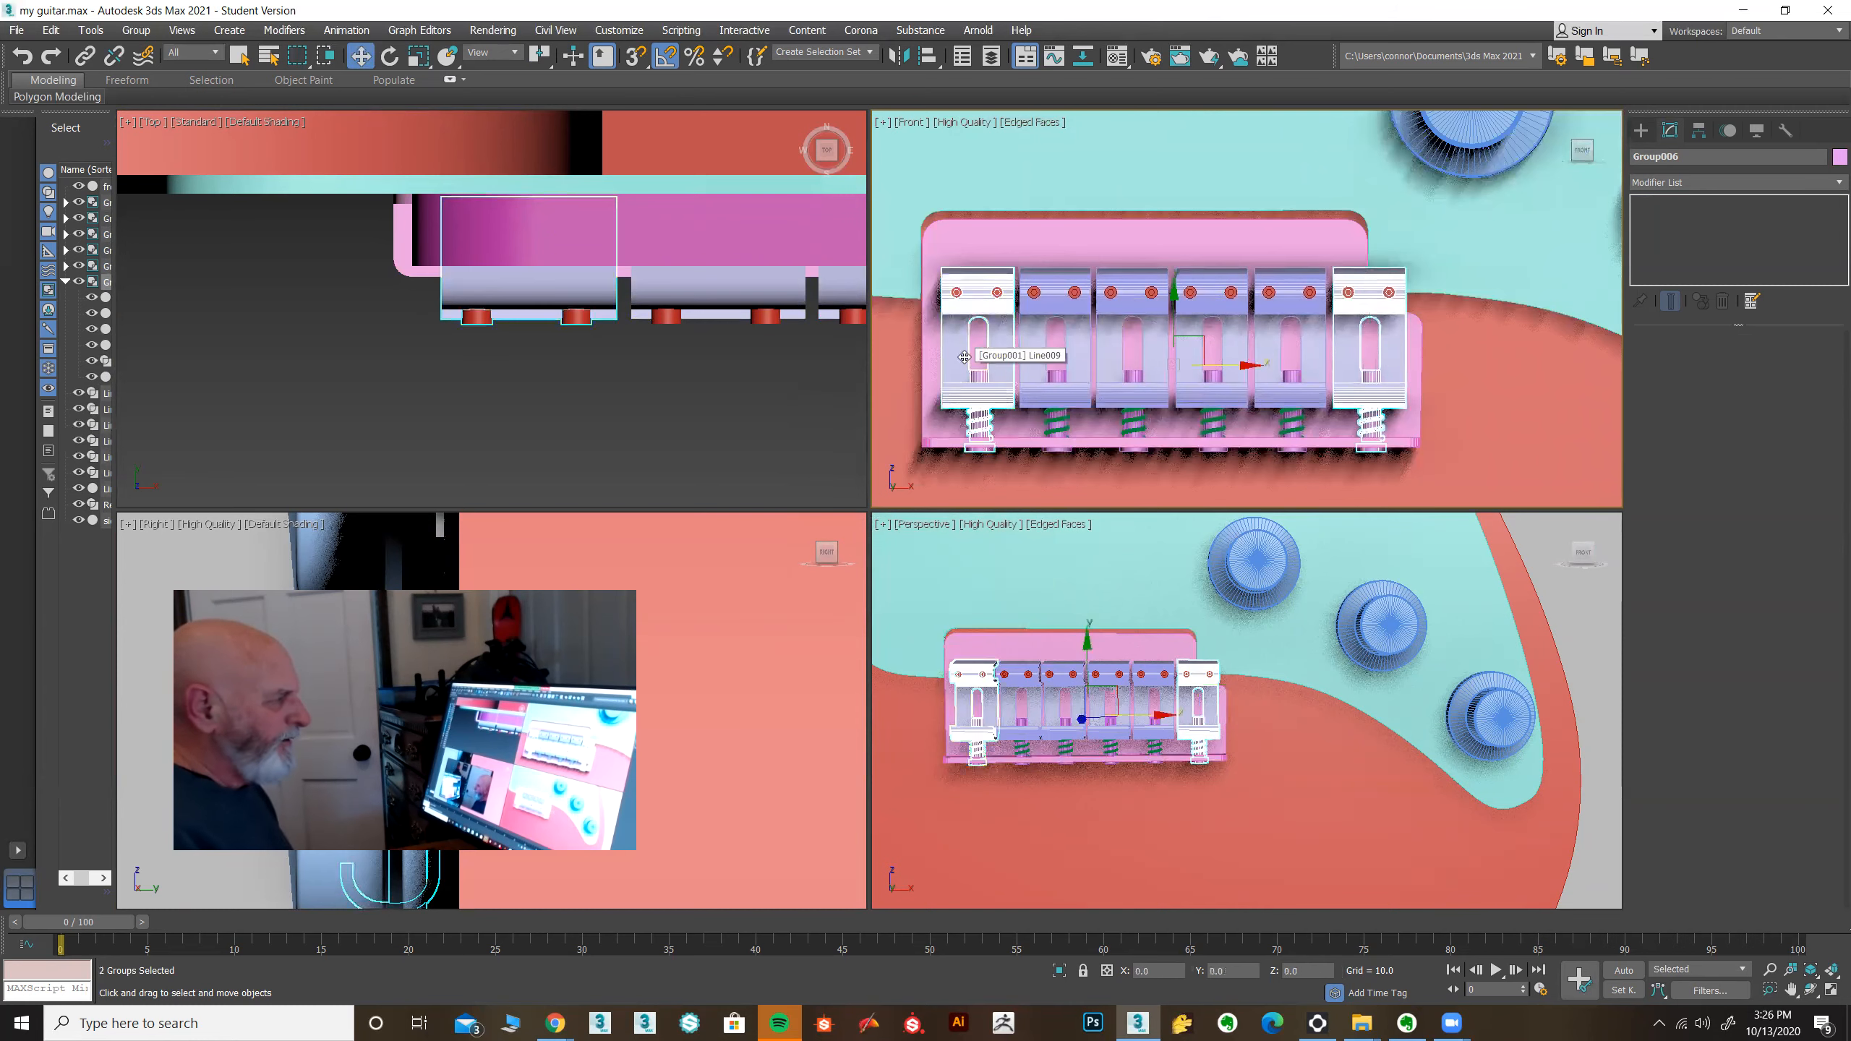
ctrl+click(1055, 336)
ctrl+click(1112, 292)
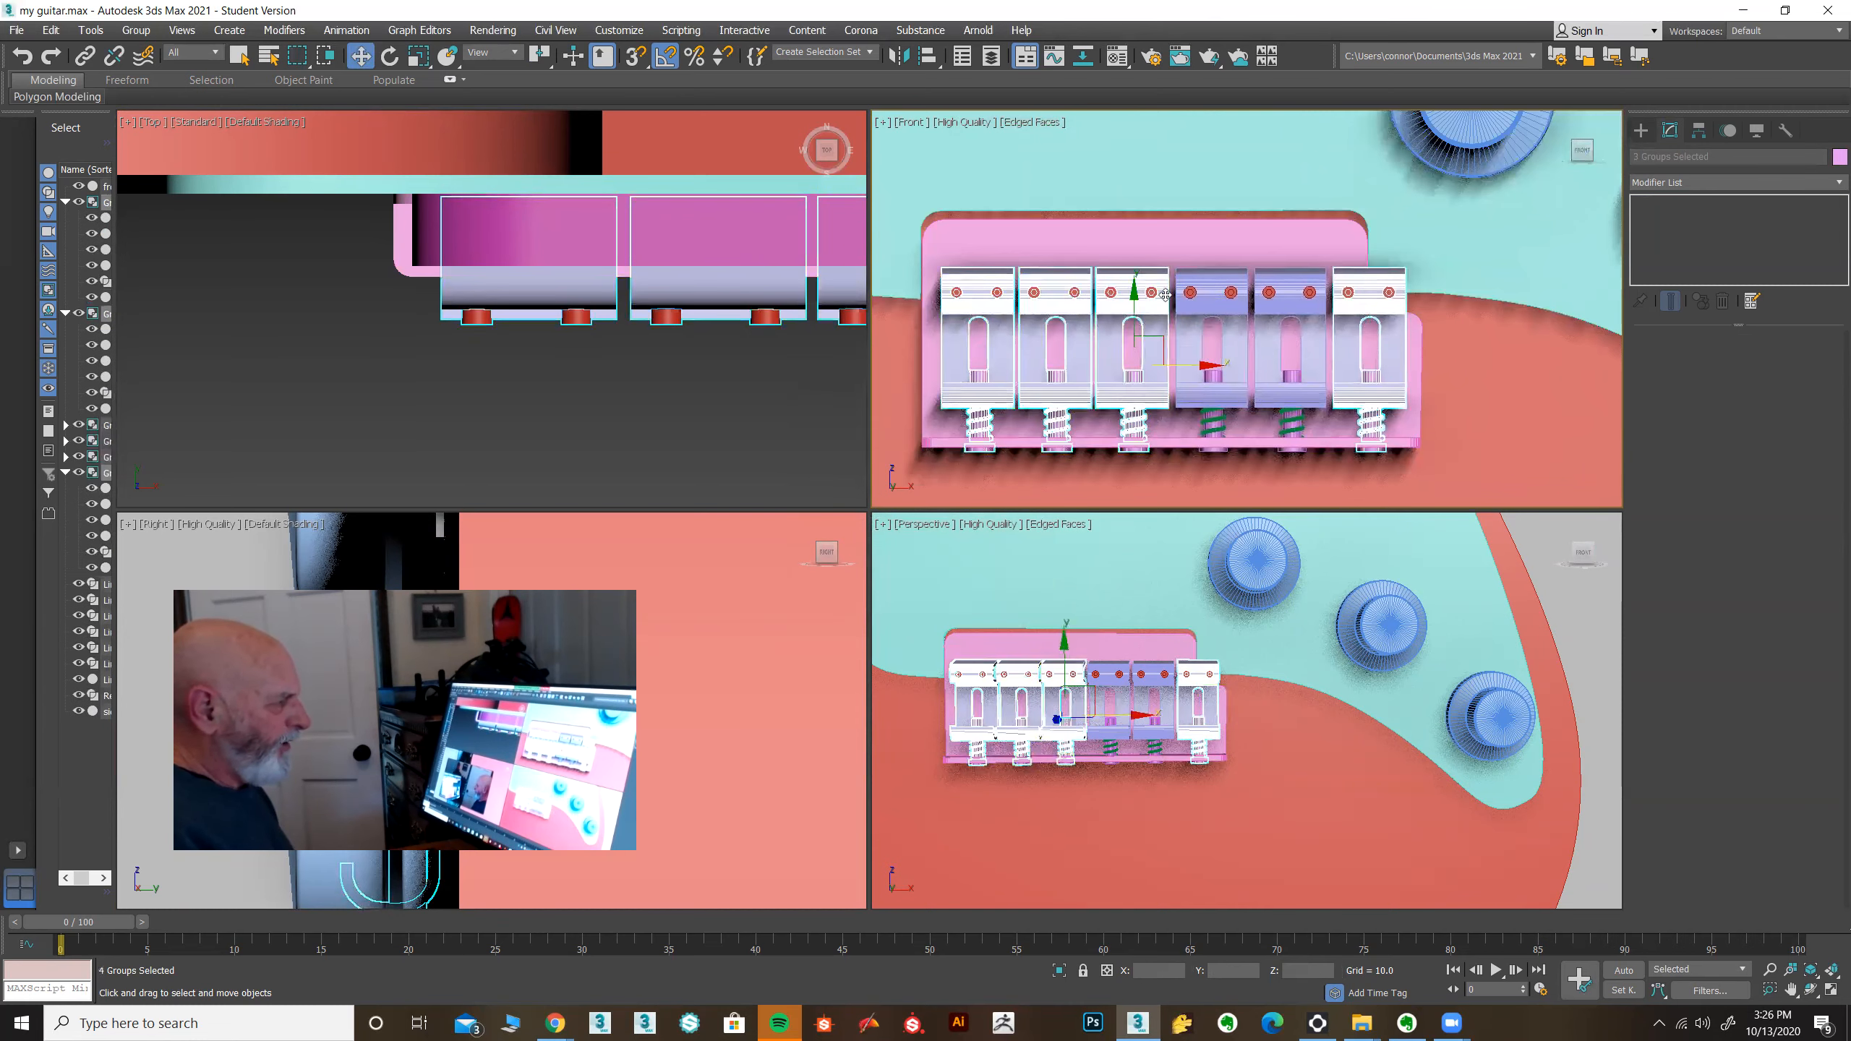
ctrl+click(1191, 292)
ctrl+click(1269, 292)
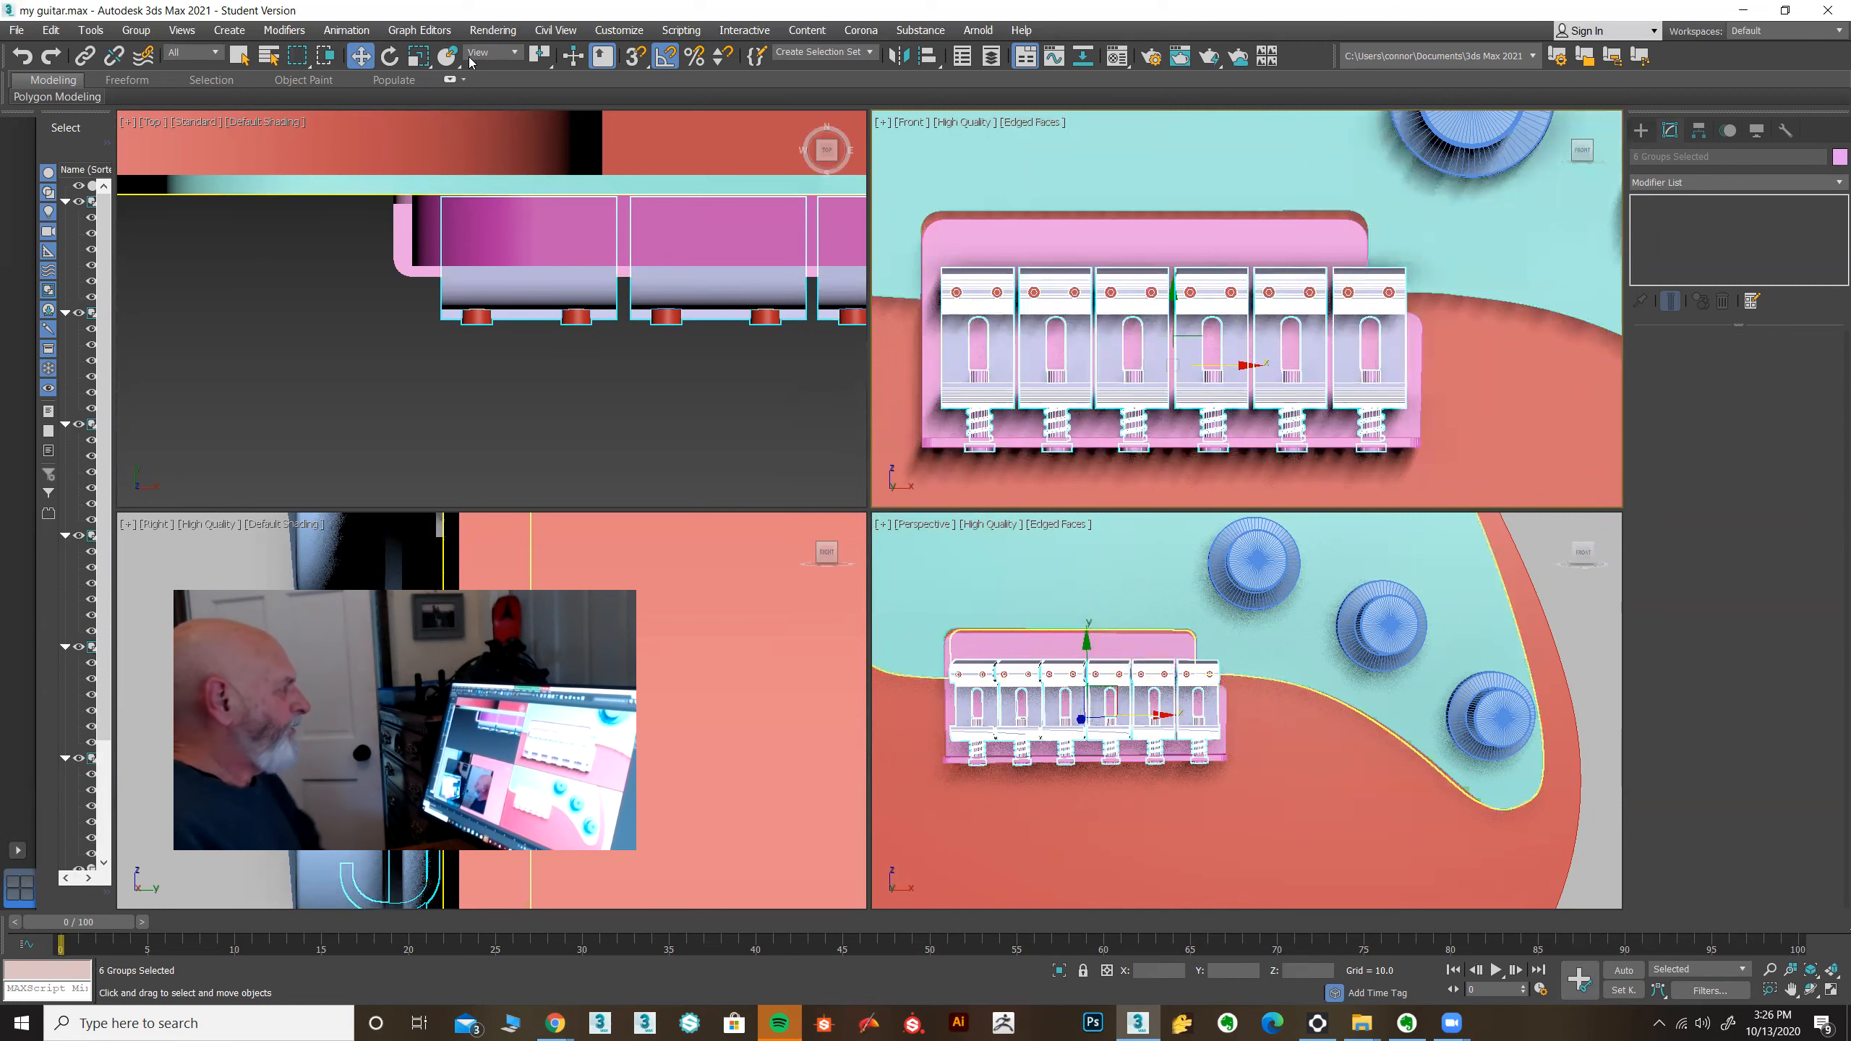
click(419, 57)
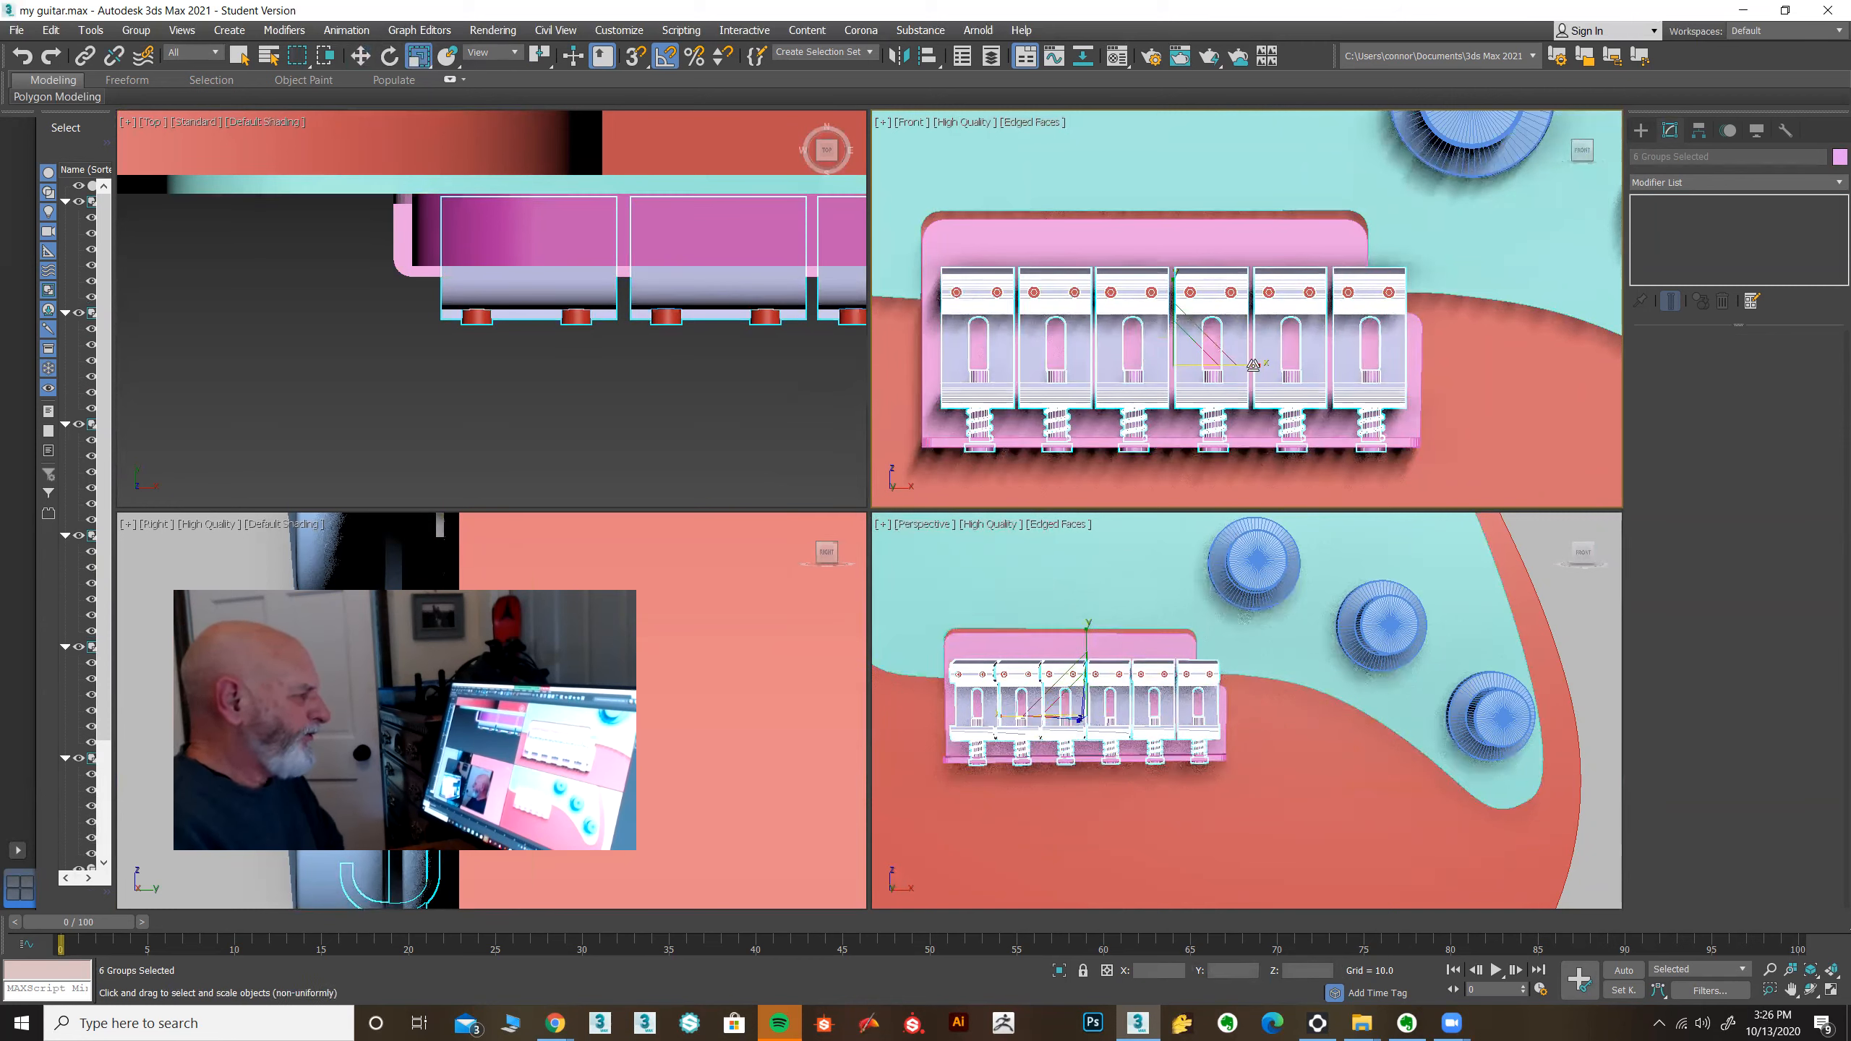
drag(1257, 365, 1203, 365)
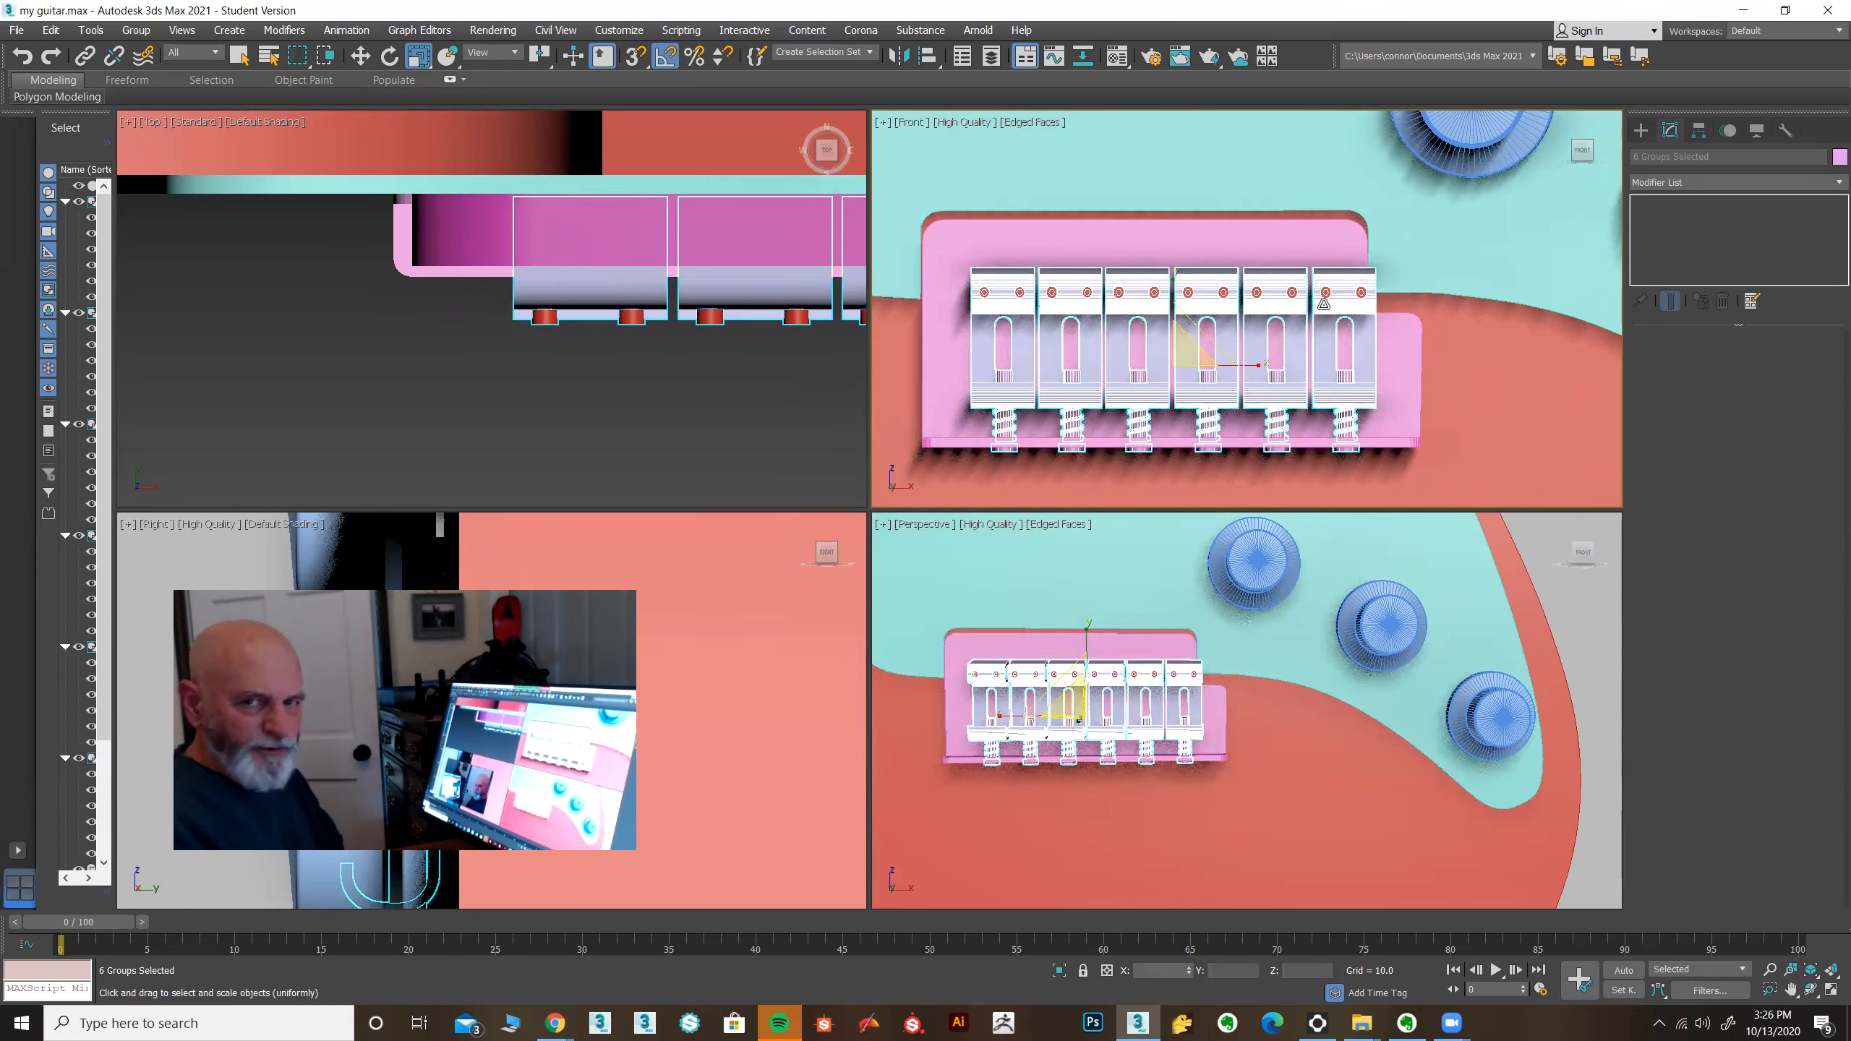
key(ctrl+z)
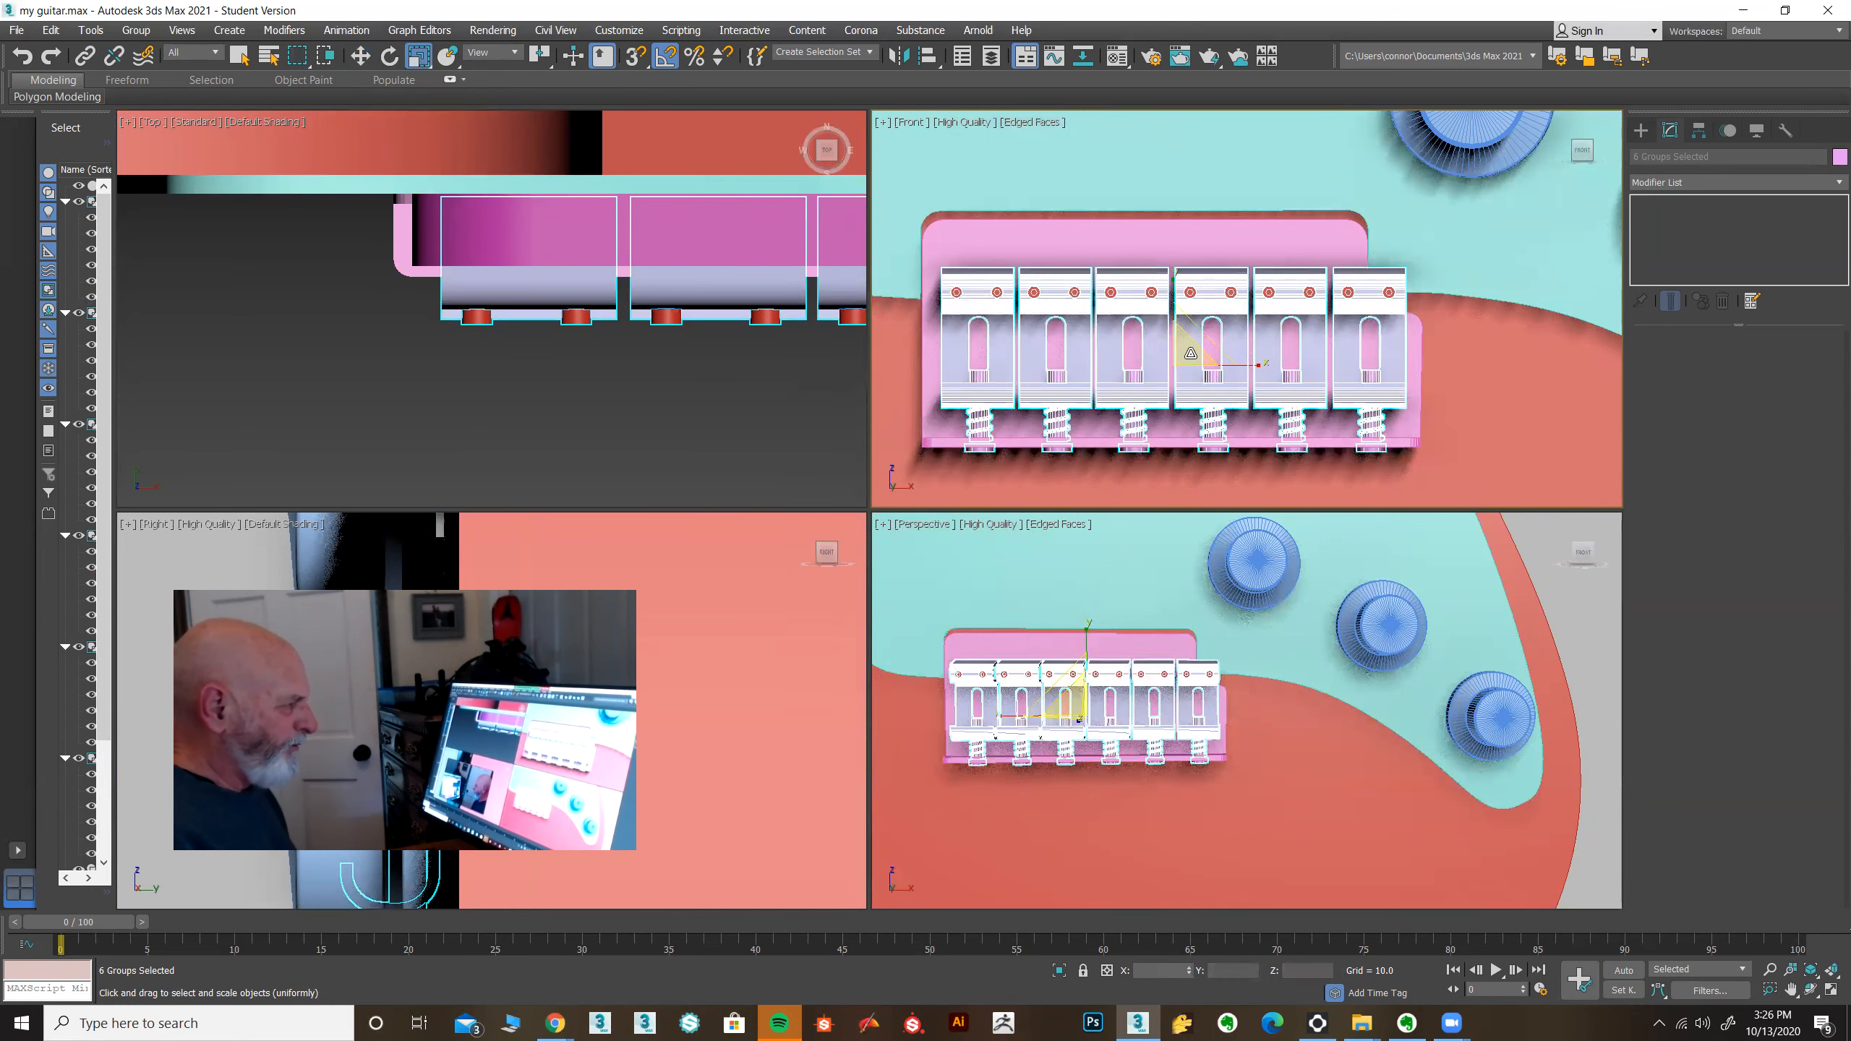
drag(1191, 353, 1185, 358)
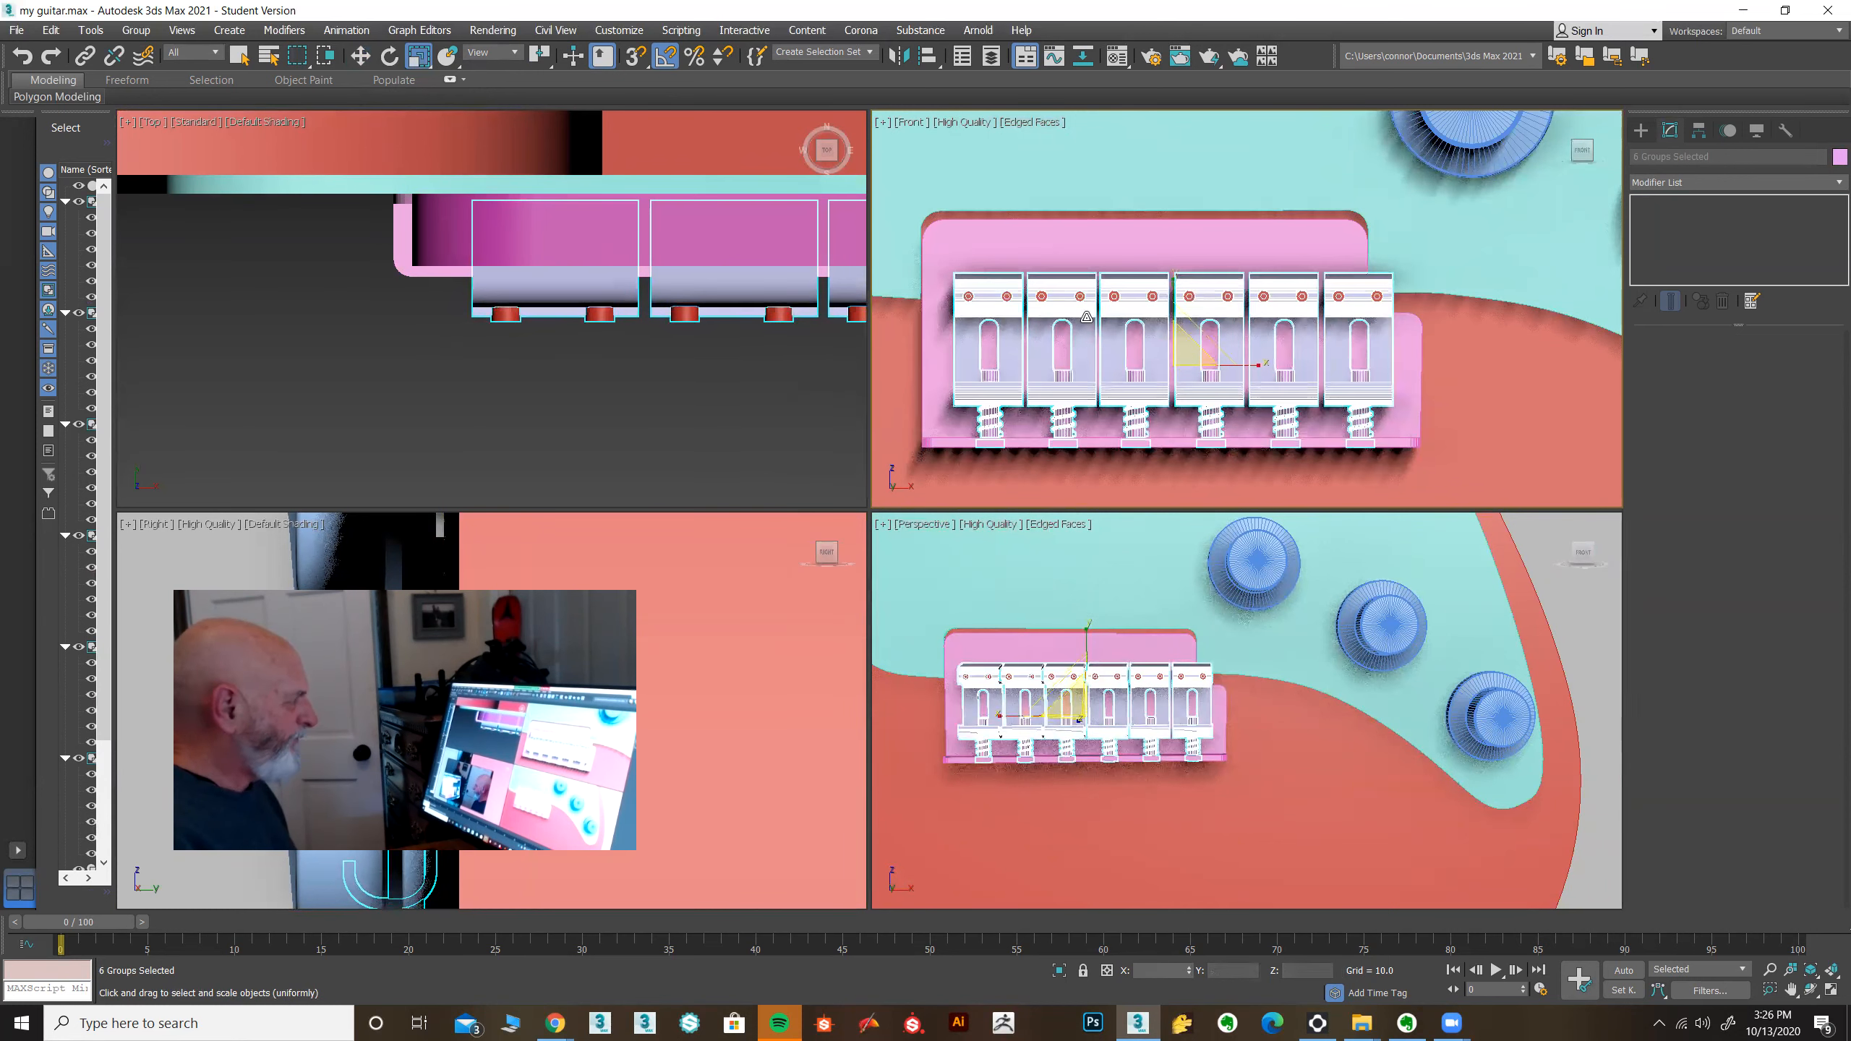
Step: Shift the six saddles toward the plate's straight end and slightly down, and scale them uniformly to about 97%
click(361, 56)
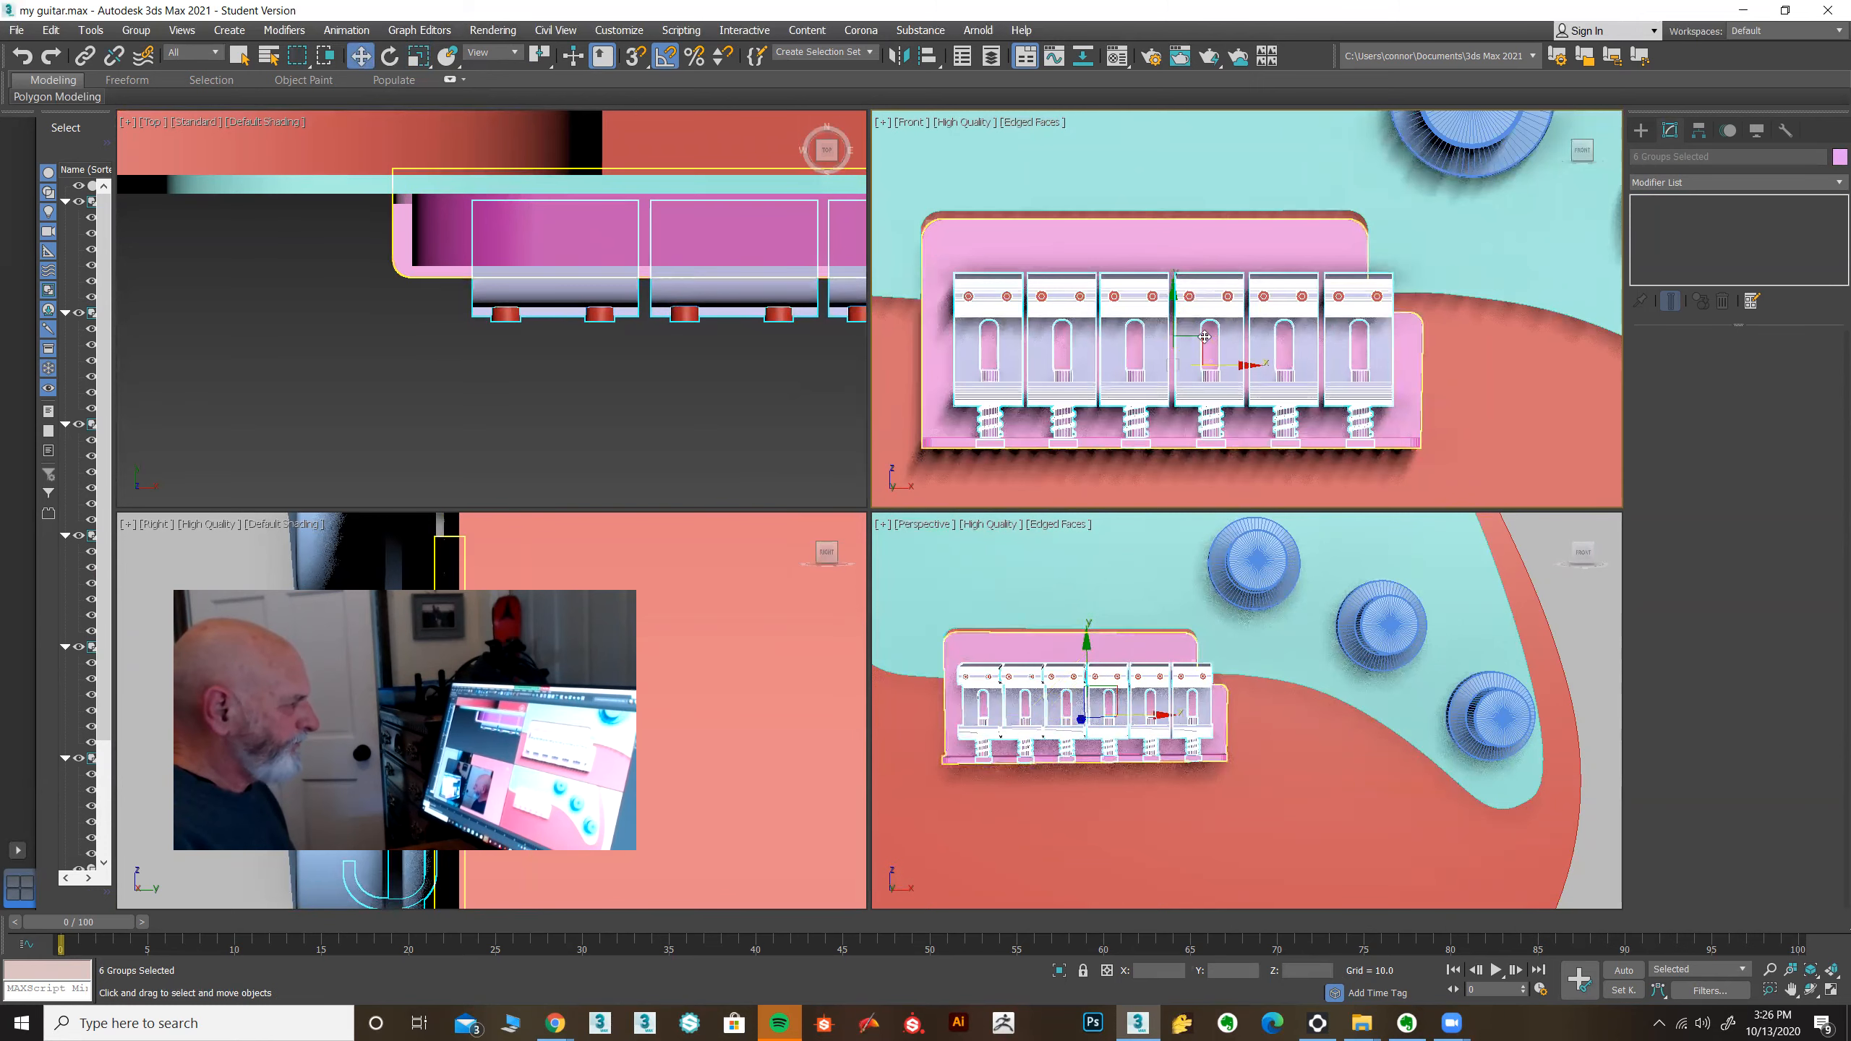
drag(1194, 340, 1173, 346)
click(416, 57)
drag(1166, 365, 1162, 370)
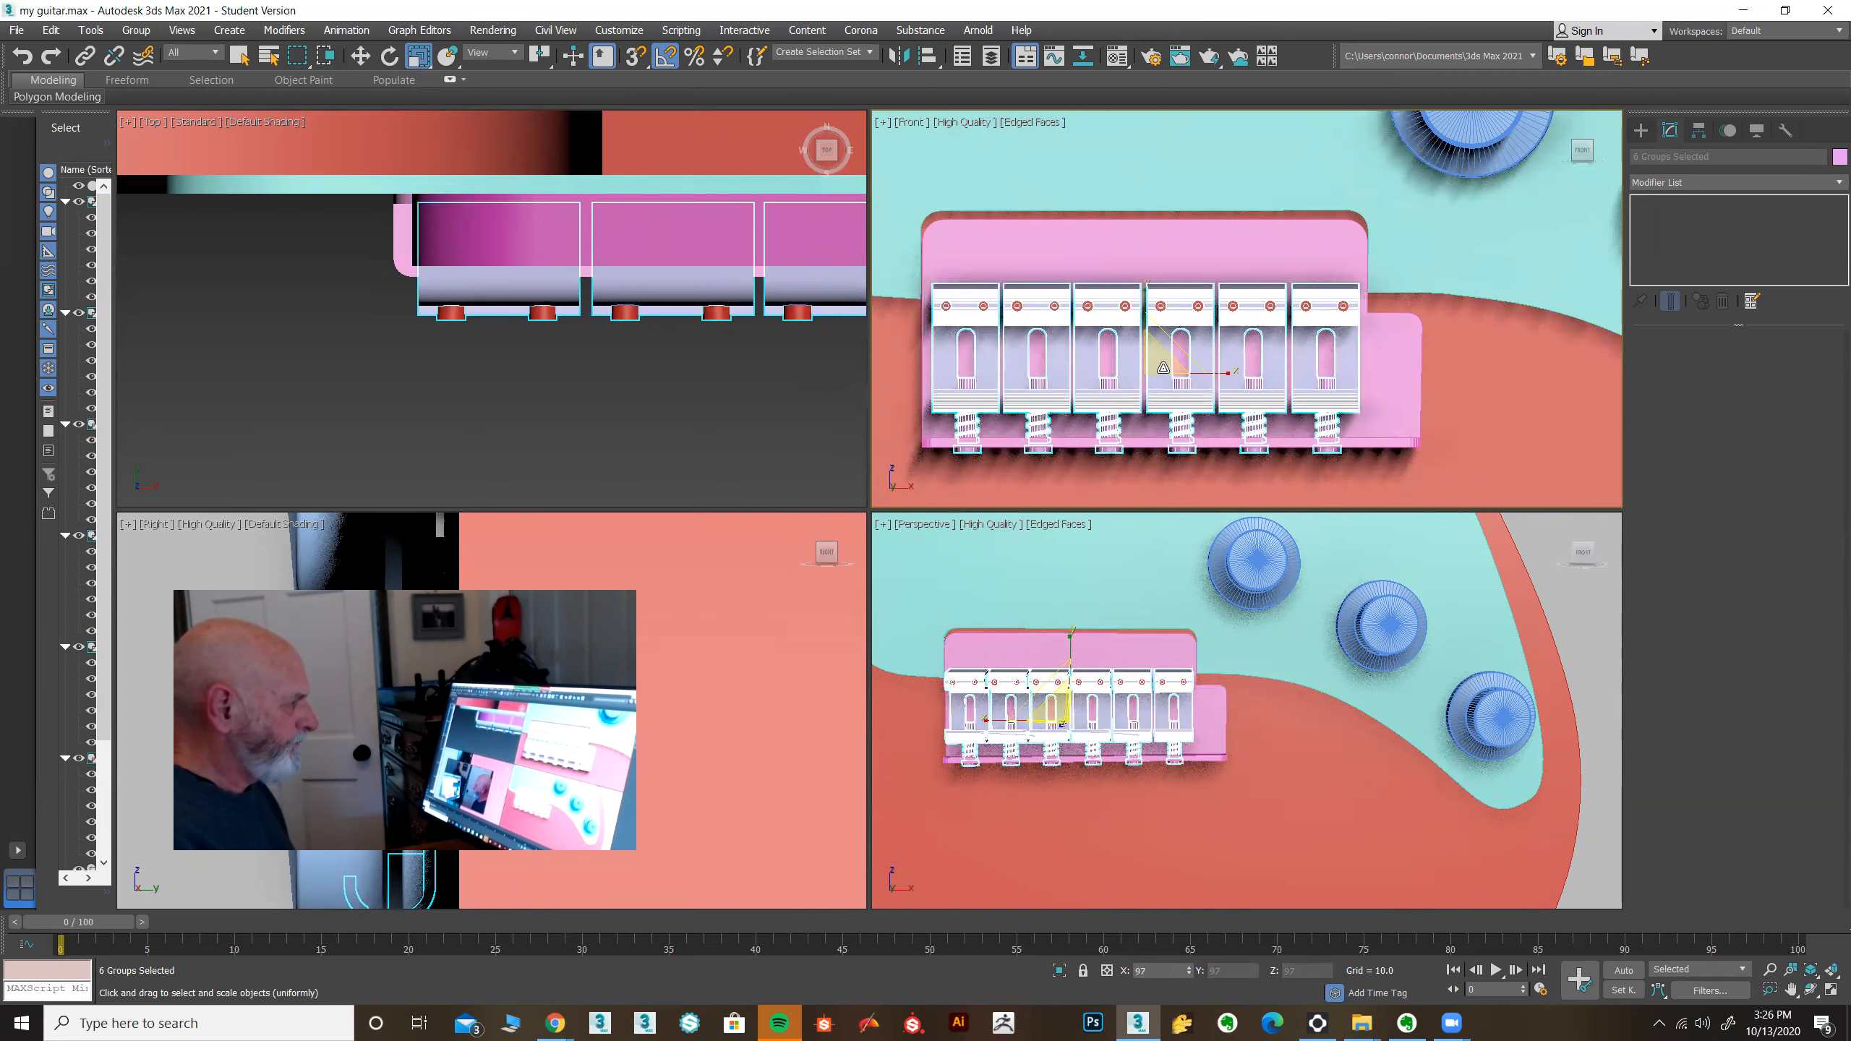
click(360, 57)
Step: Select the bridge plate and examine how the saddle screws and springs meet its lip from an angled perspective
alt+middle_drag(1181, 649, 1305, 603)
scroll(1195, 689, up, 5)
click(1292, 757)
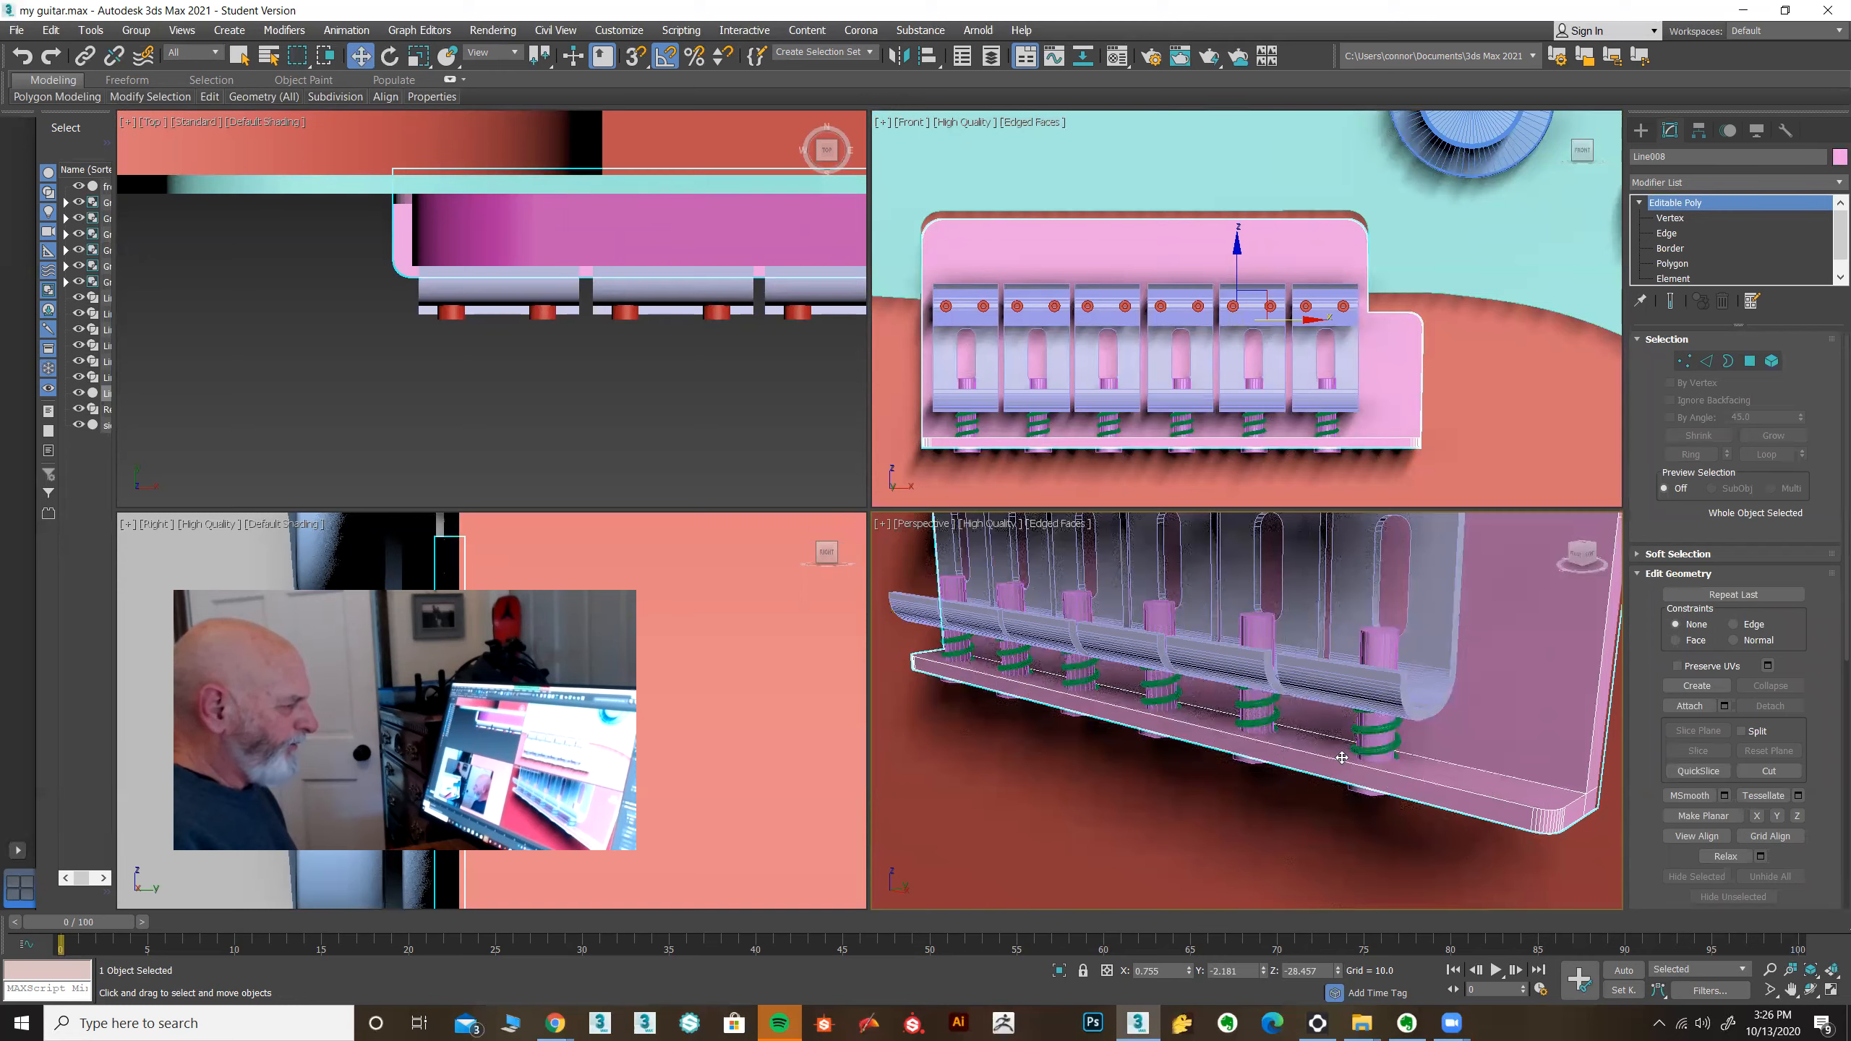
scroll(1343, 753, down, 3)
alt+middle_drag(1283, 745, 1346, 727)
scroll(1264, 712, down, 3)
scroll(1286, 725, down, 4)
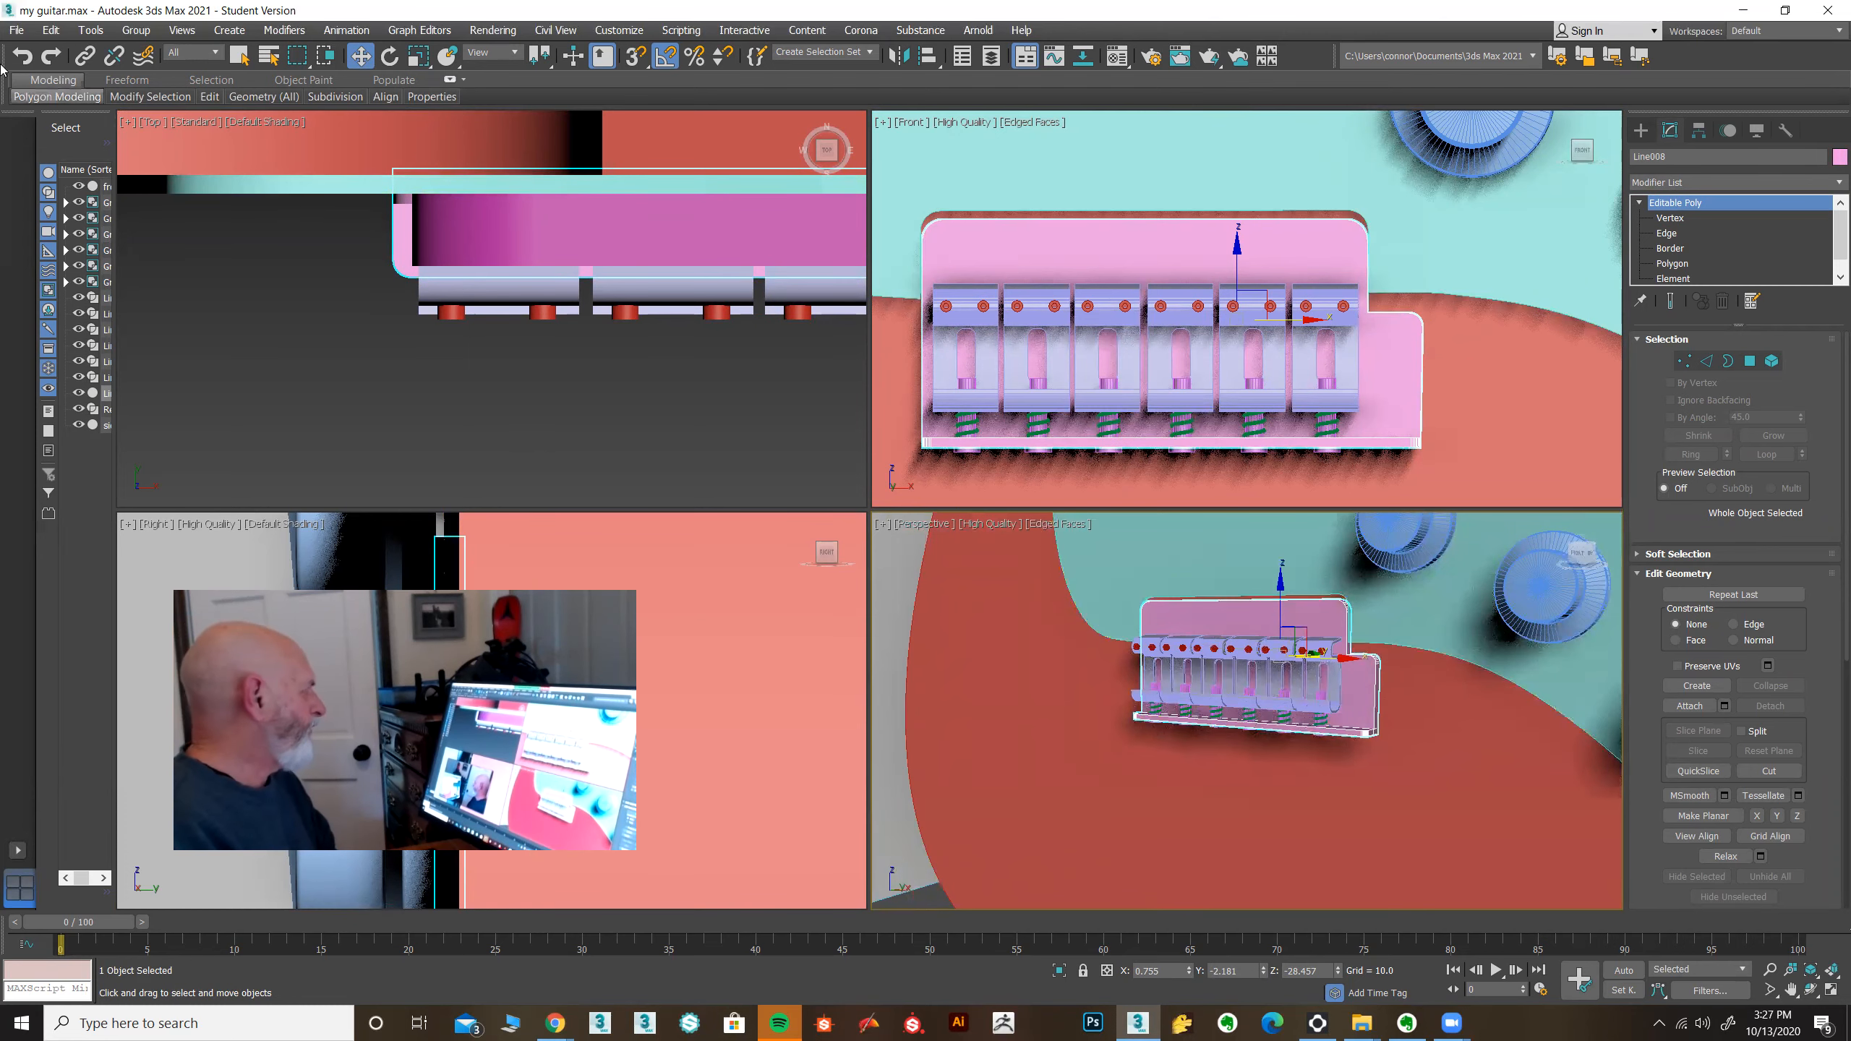
Step: Save the scene file my guitar.max
click(16, 30)
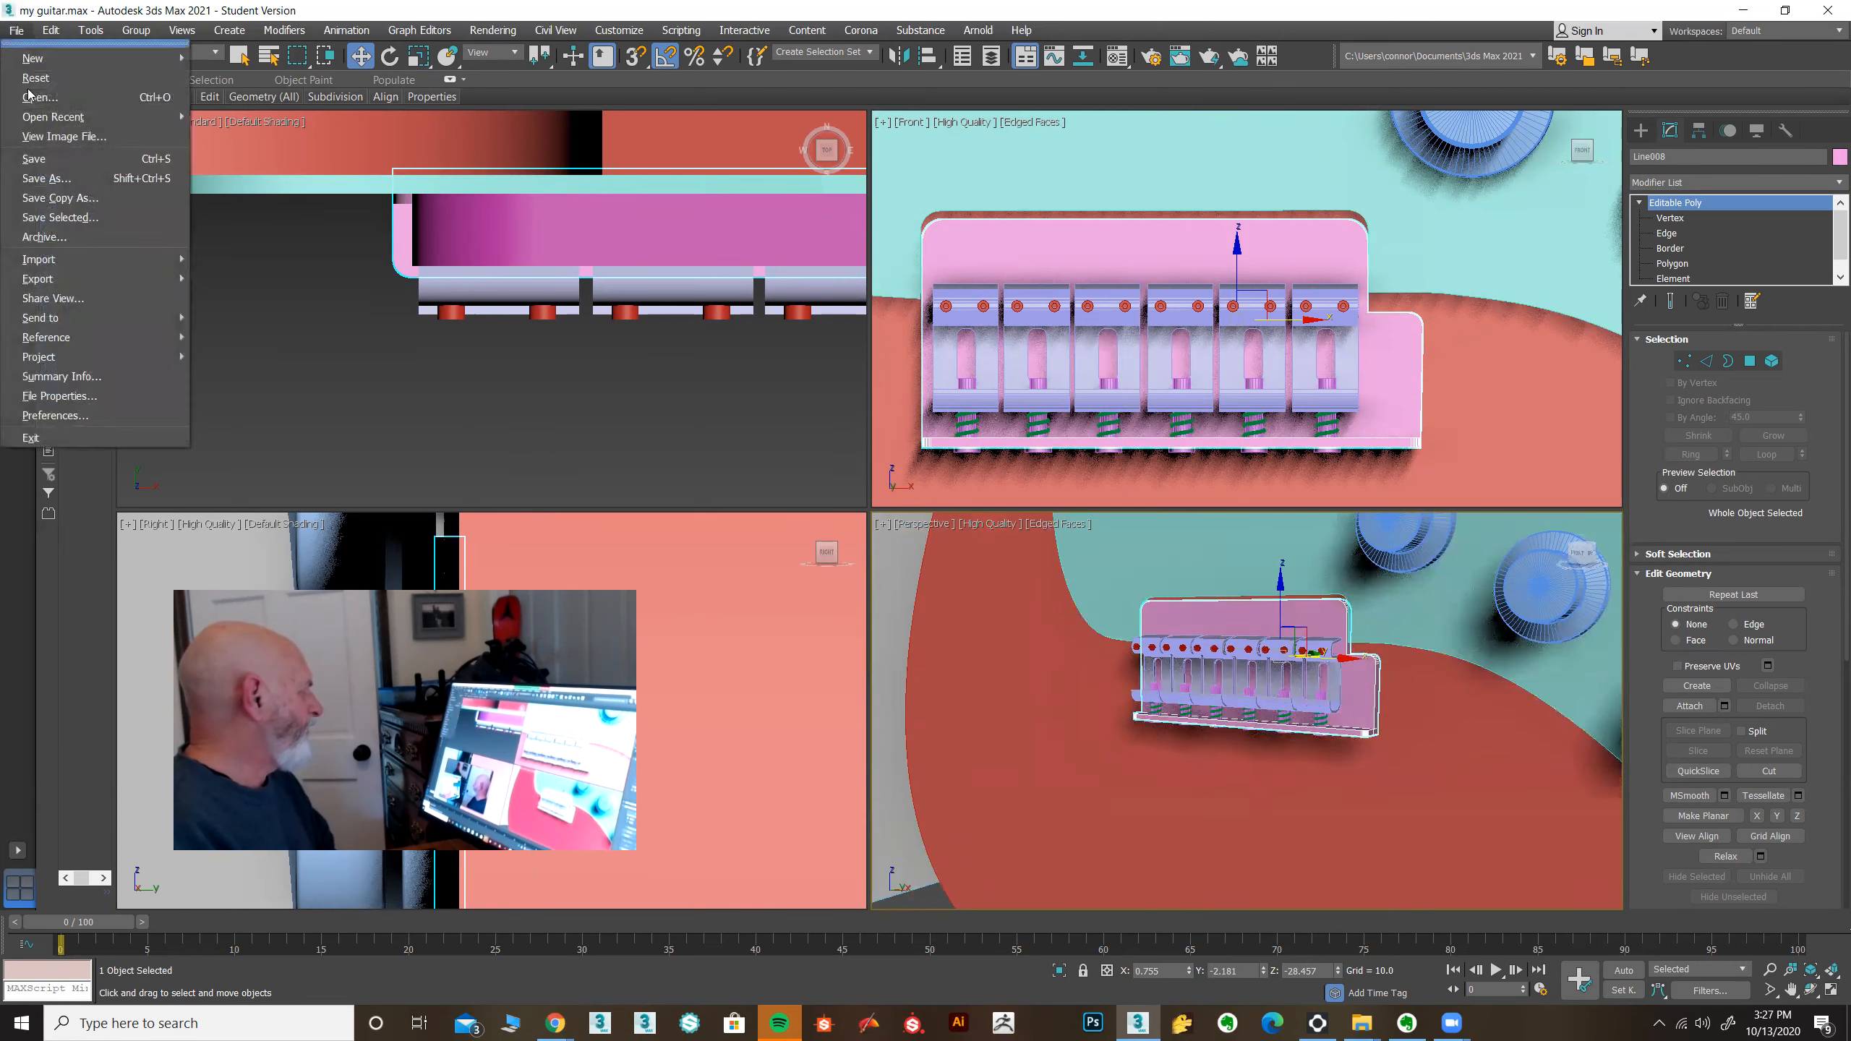
click(51, 158)
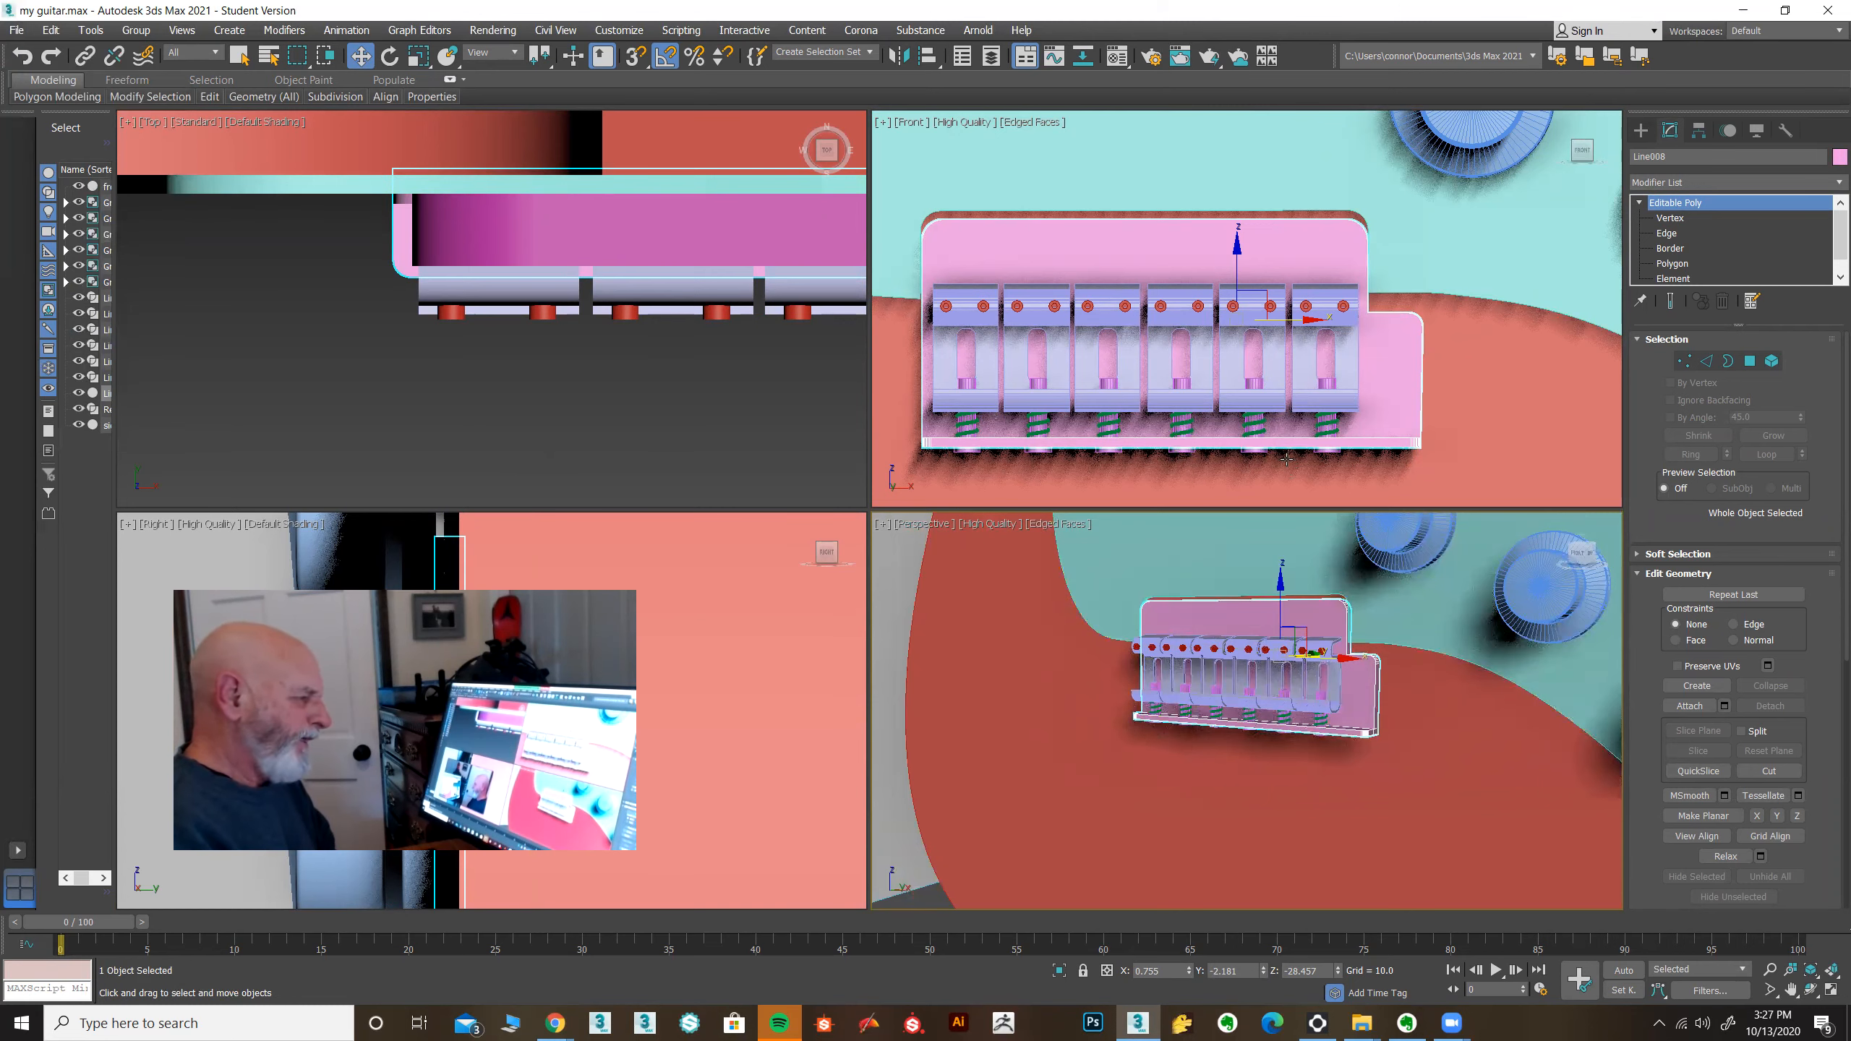
middle_drag(1206, 586, 1204, 628)
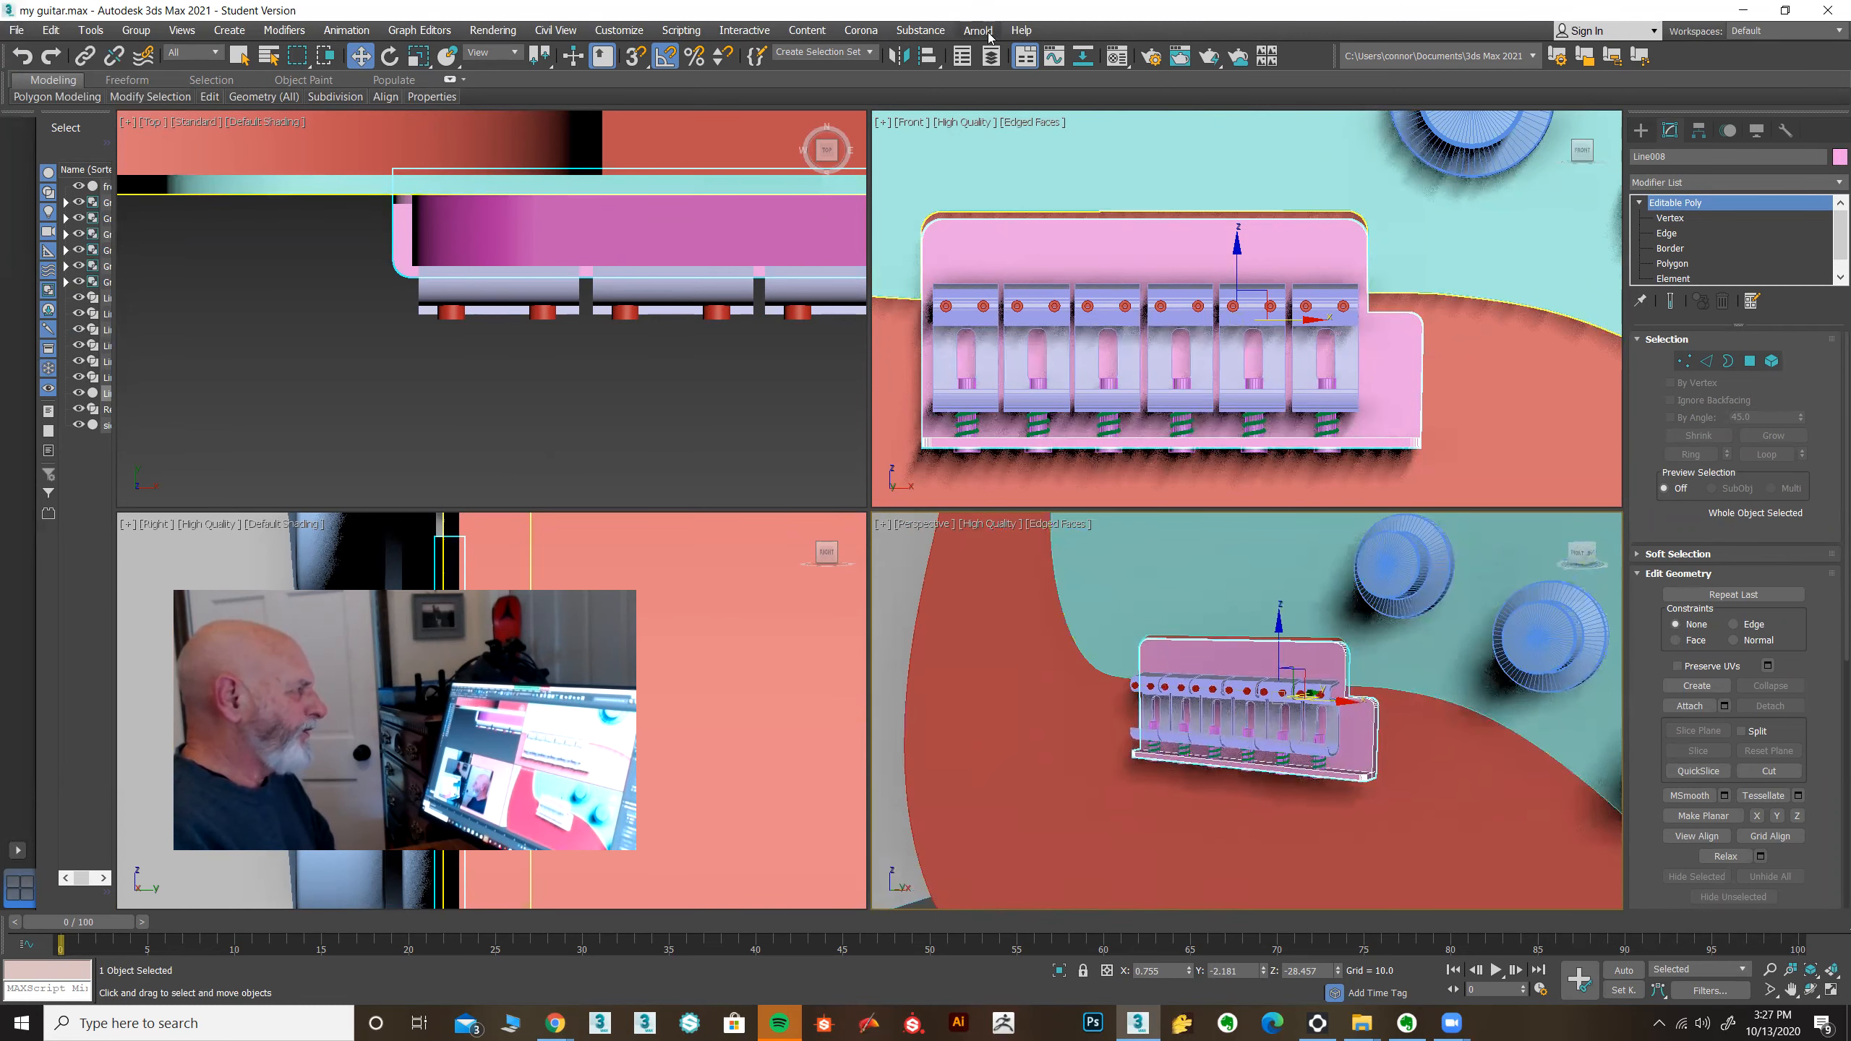